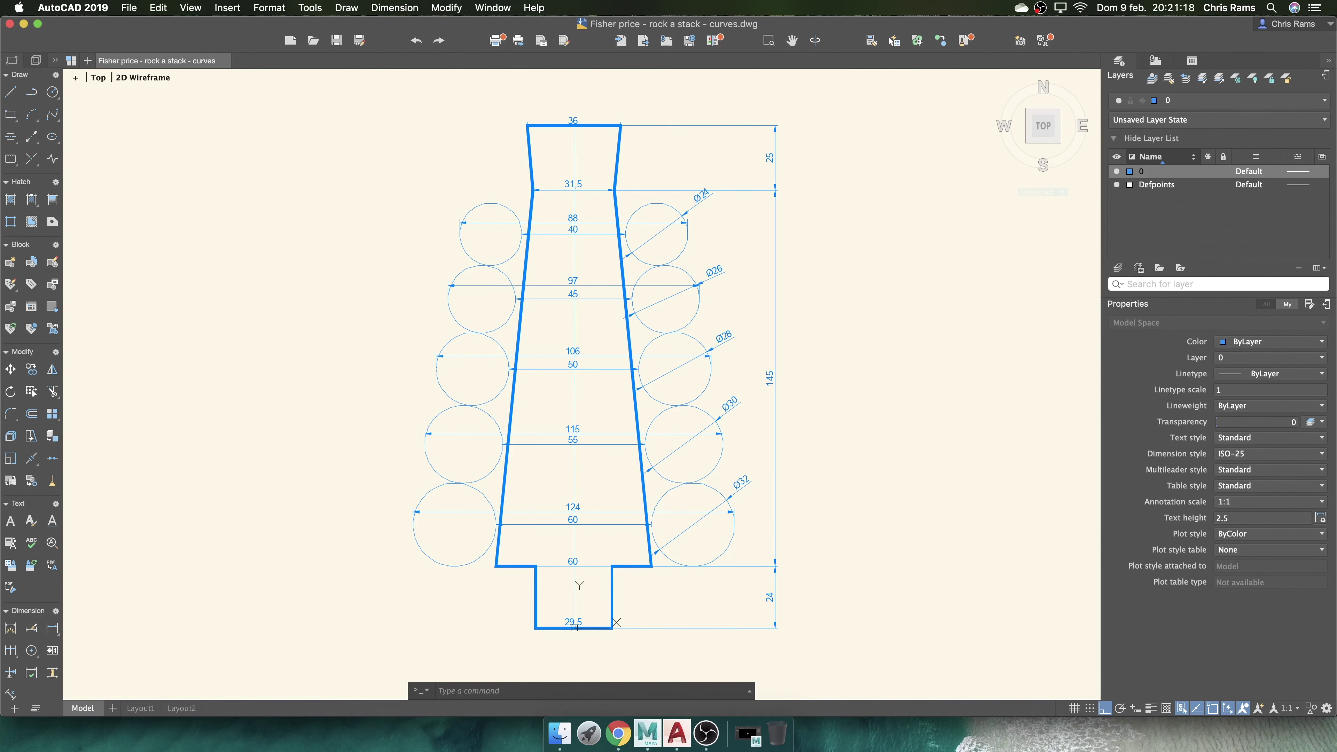
# Check the drawing's units in the AutoCAD Drawing Units dialog via UNITS
pyautogui.scroll(-2, 558, 172)
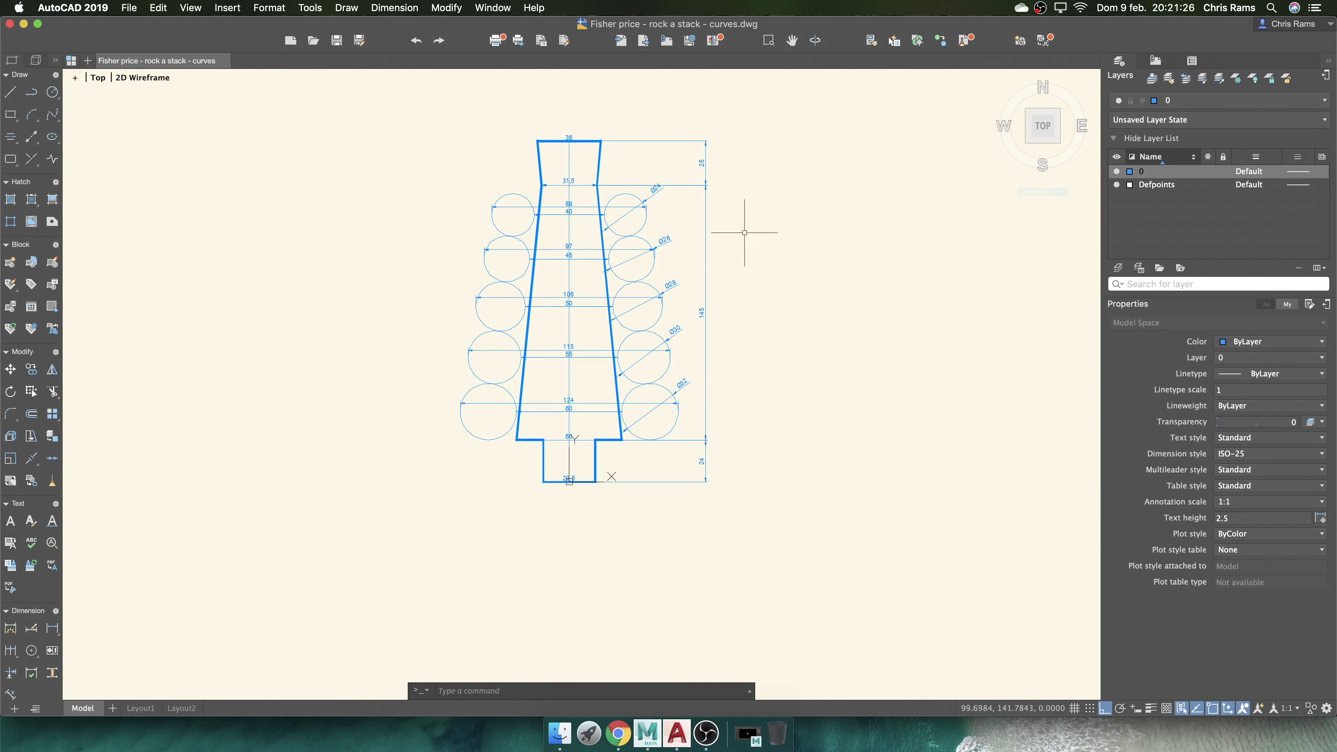
pyautogui.scroll(2, 553, 184)
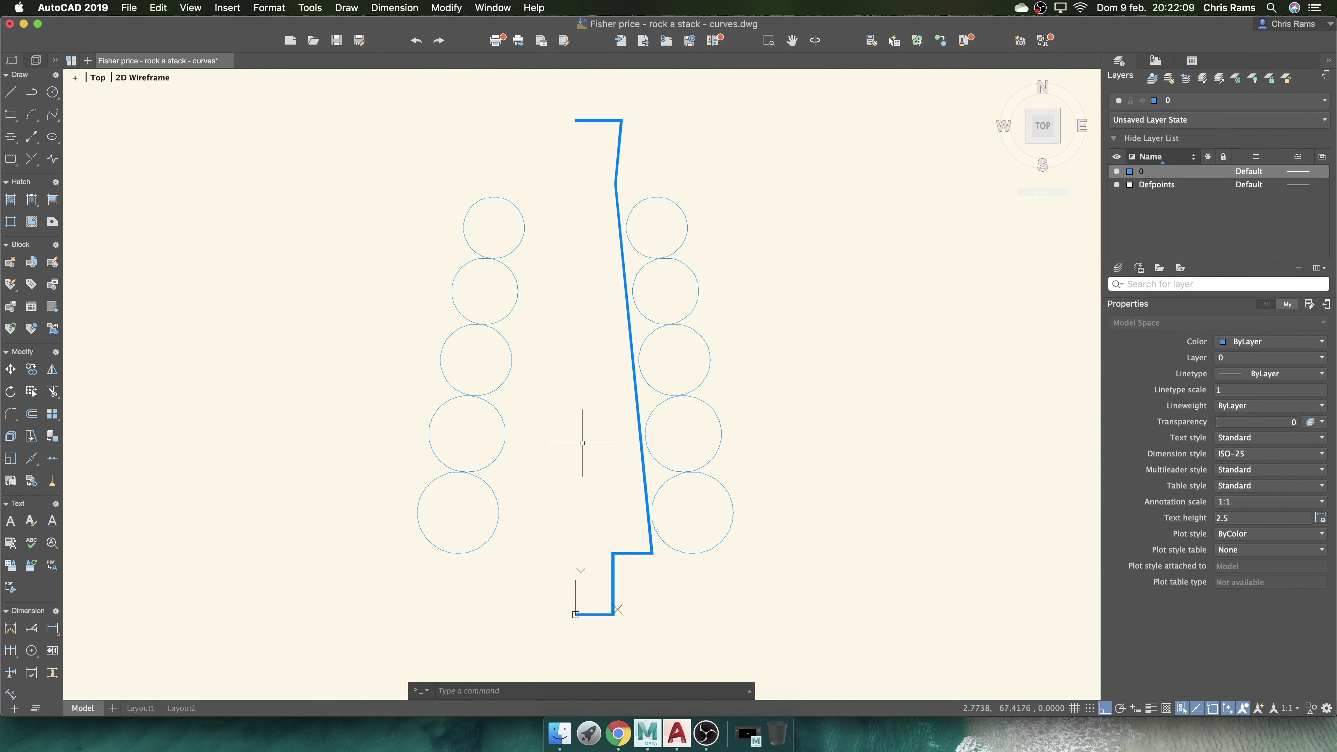
pyautogui.write('u')
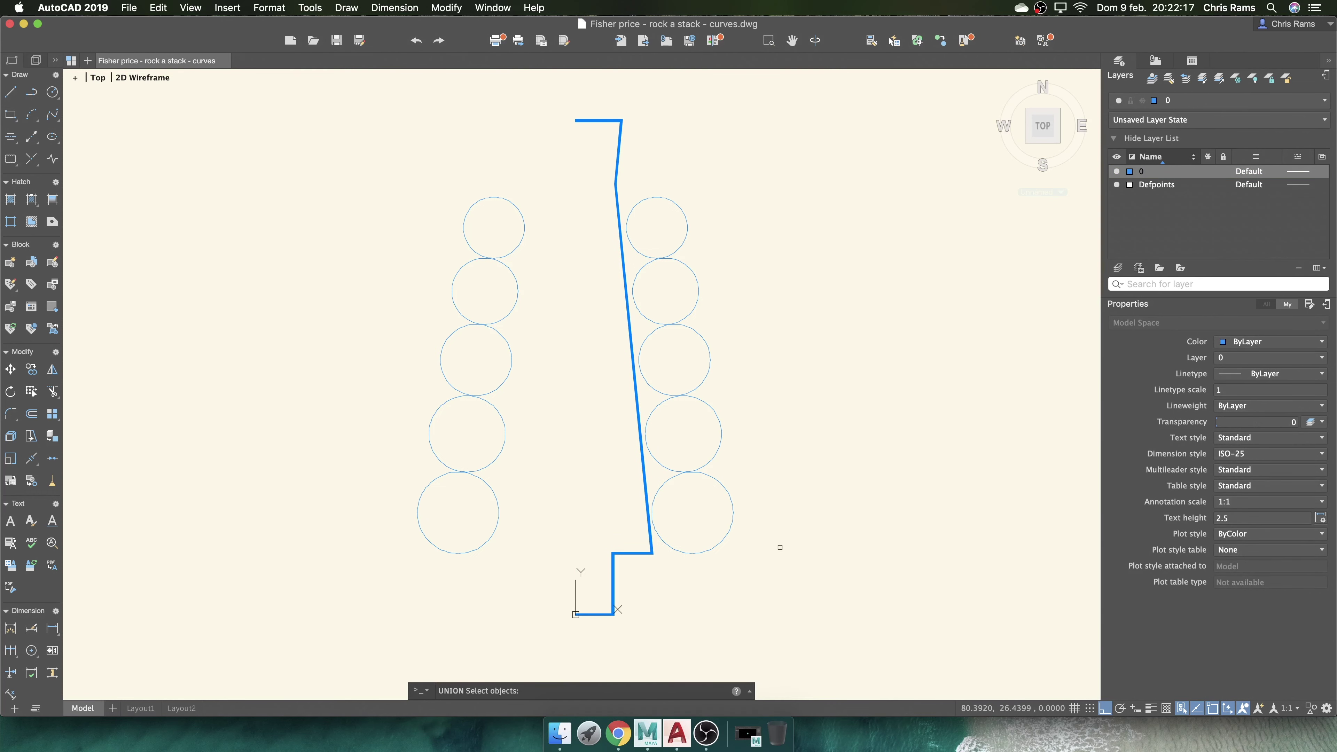
pyautogui.write('un')
pyautogui.press('Return')
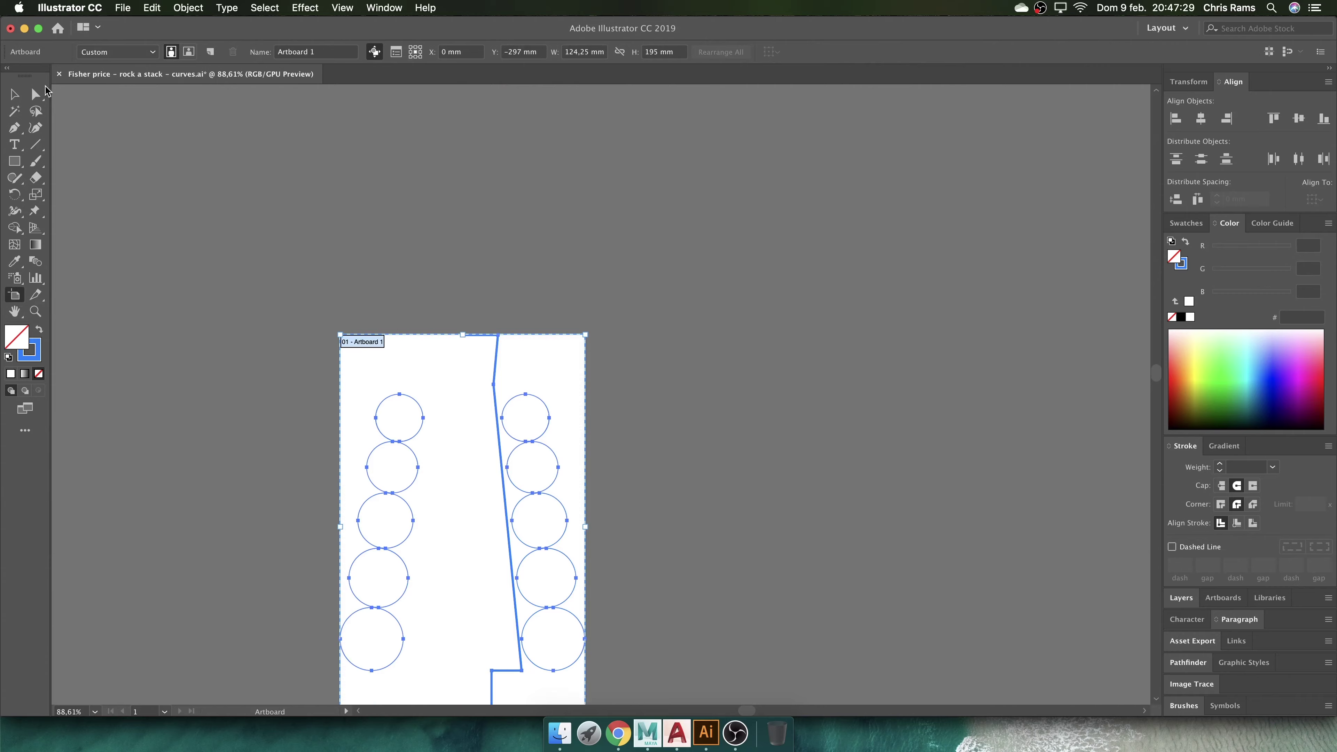
# Save the aligned half-profile artwork in Illustrator
pyautogui.press('v')
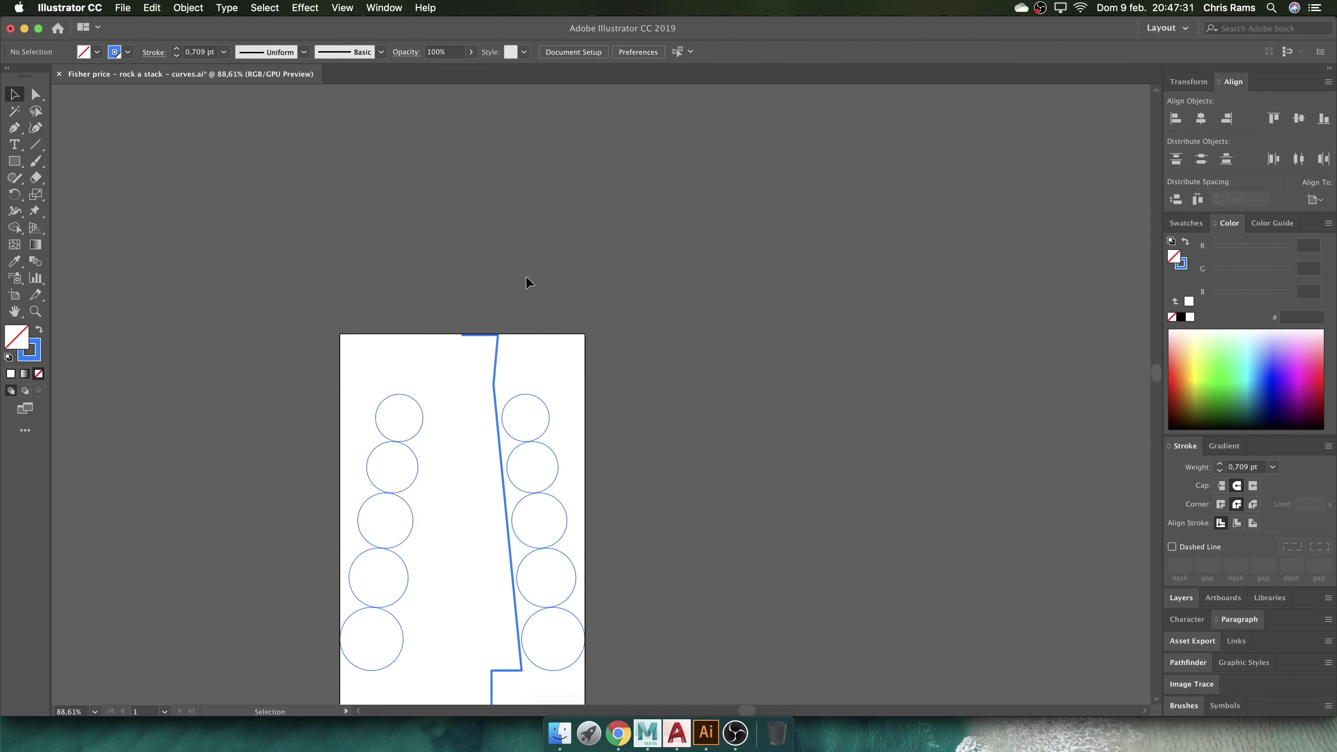
pyautogui.hotkey('ctrl', 's')
pyautogui.press('Return')
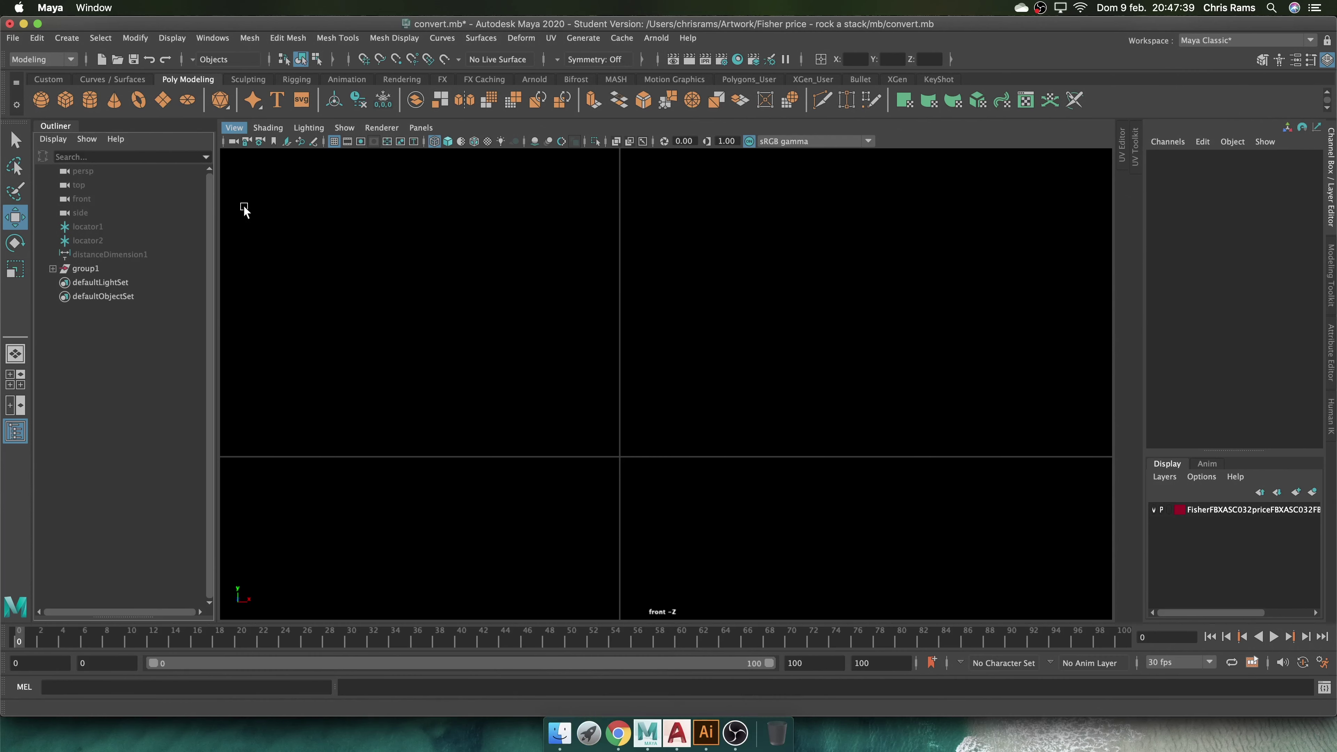
# Snap the profile curve's pivot to its bottom CV
pyautogui.scroll(2, 626, 364)
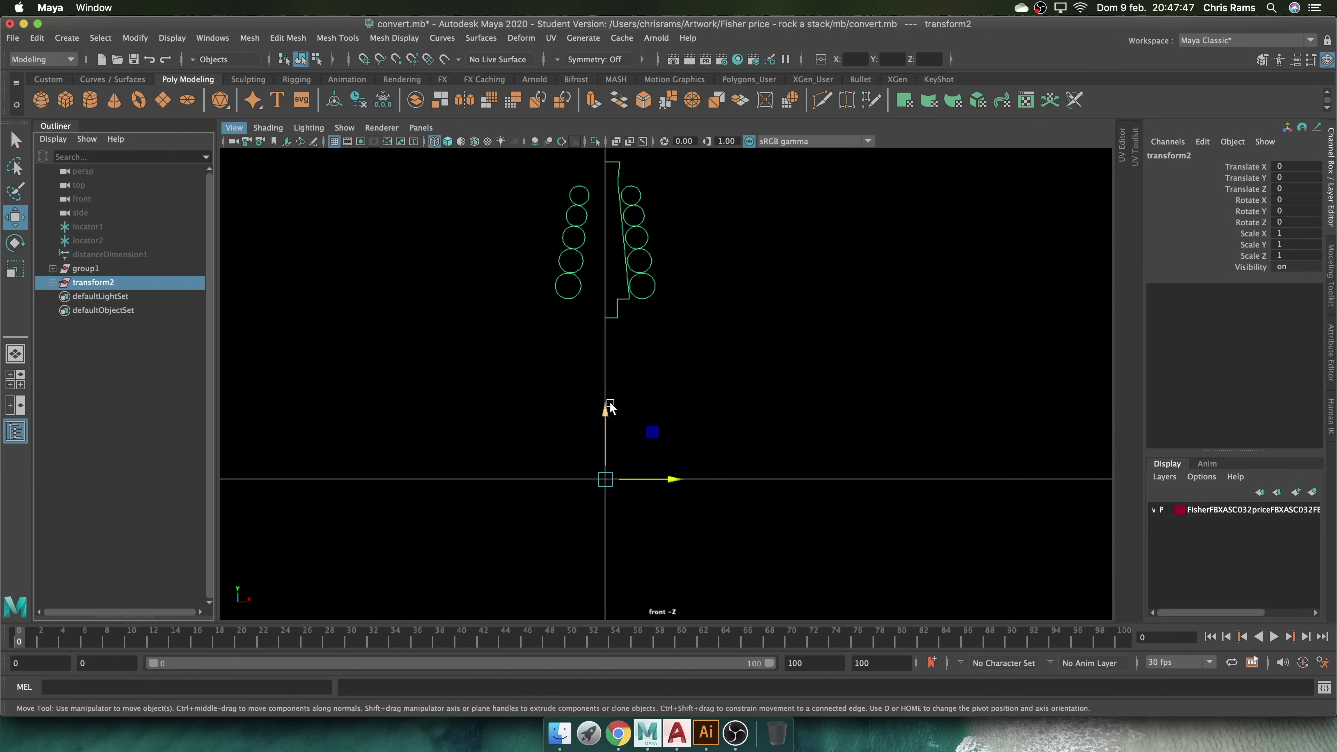
pyautogui.press('d')
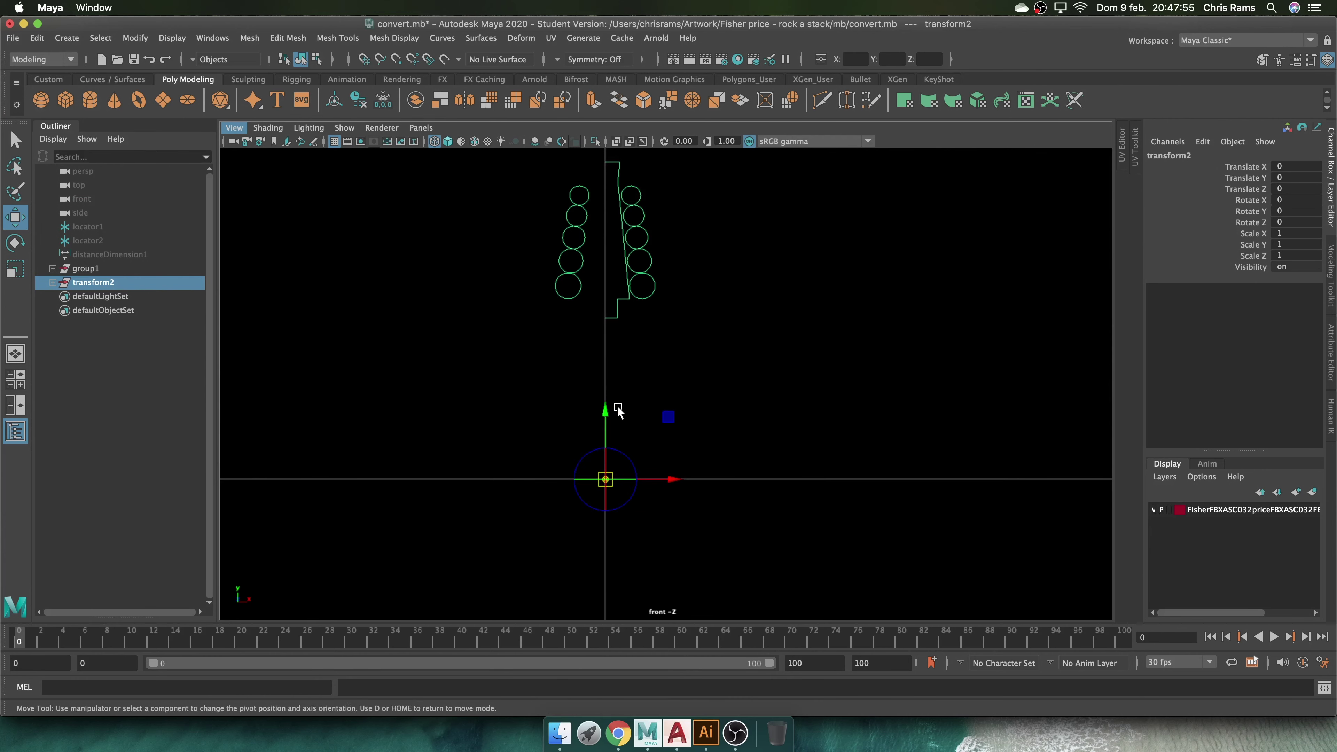
pyautogui.moveTo(613, 320); pyautogui.dragTo(547, 316, button='right')
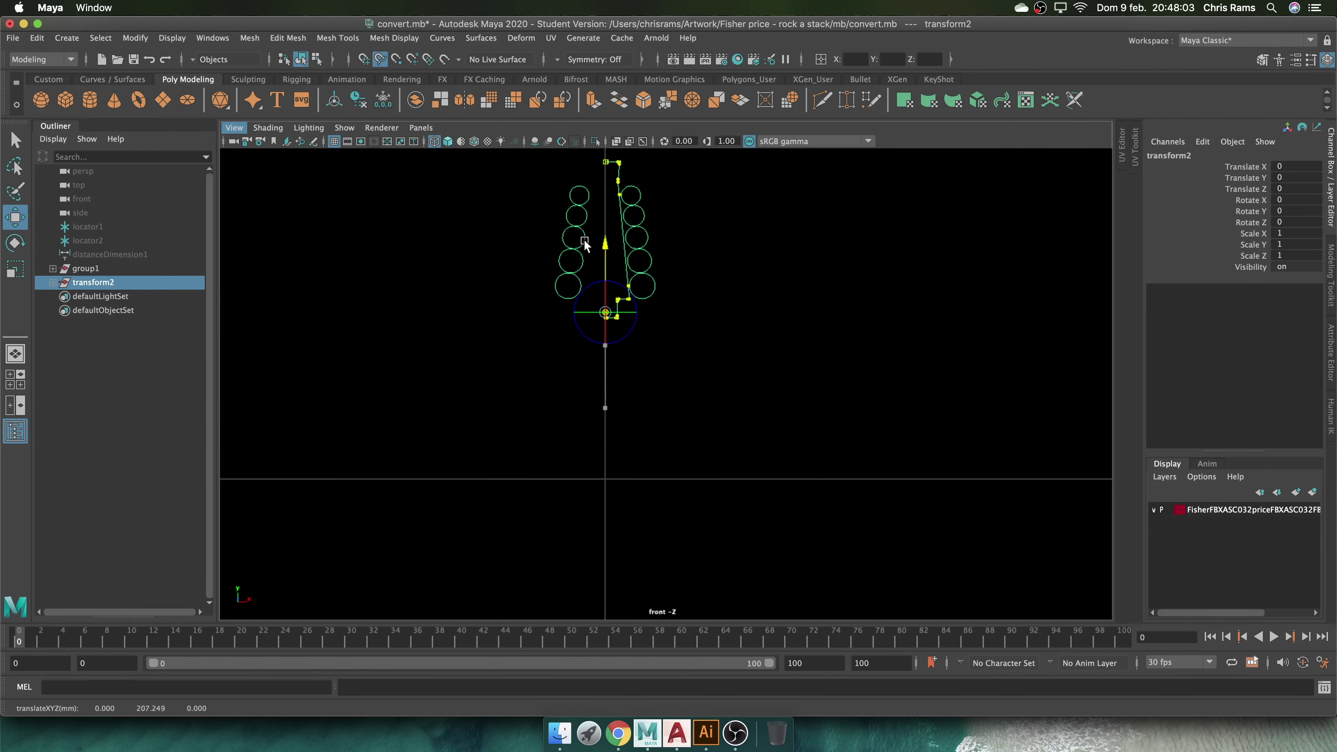
pyautogui.scroll(5, 613, 318)
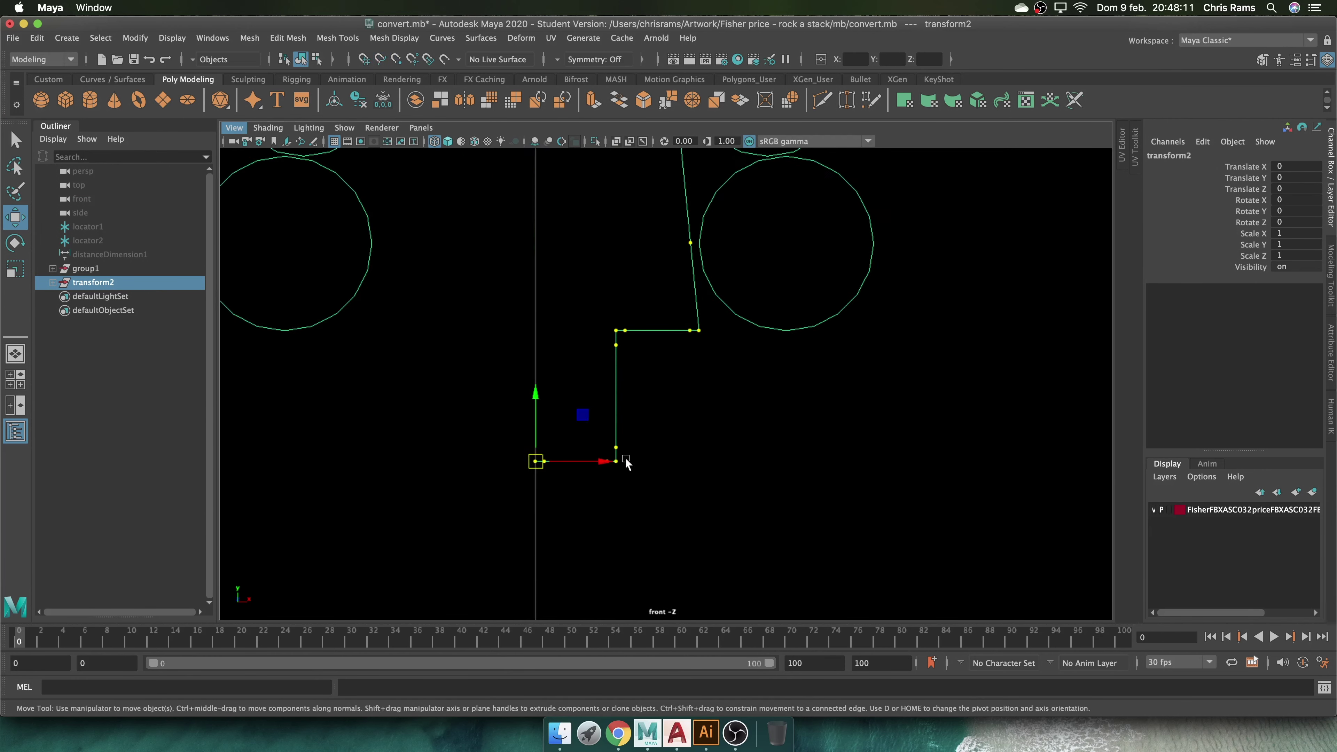
pyautogui.moveTo(272, 319); pyautogui.dragTo(466, 398, button='right')
# Move the curve down 200 units onto the origin and scale it by 10
pyautogui.moveTo(645, 333); pyautogui.dragTo(644, 519)
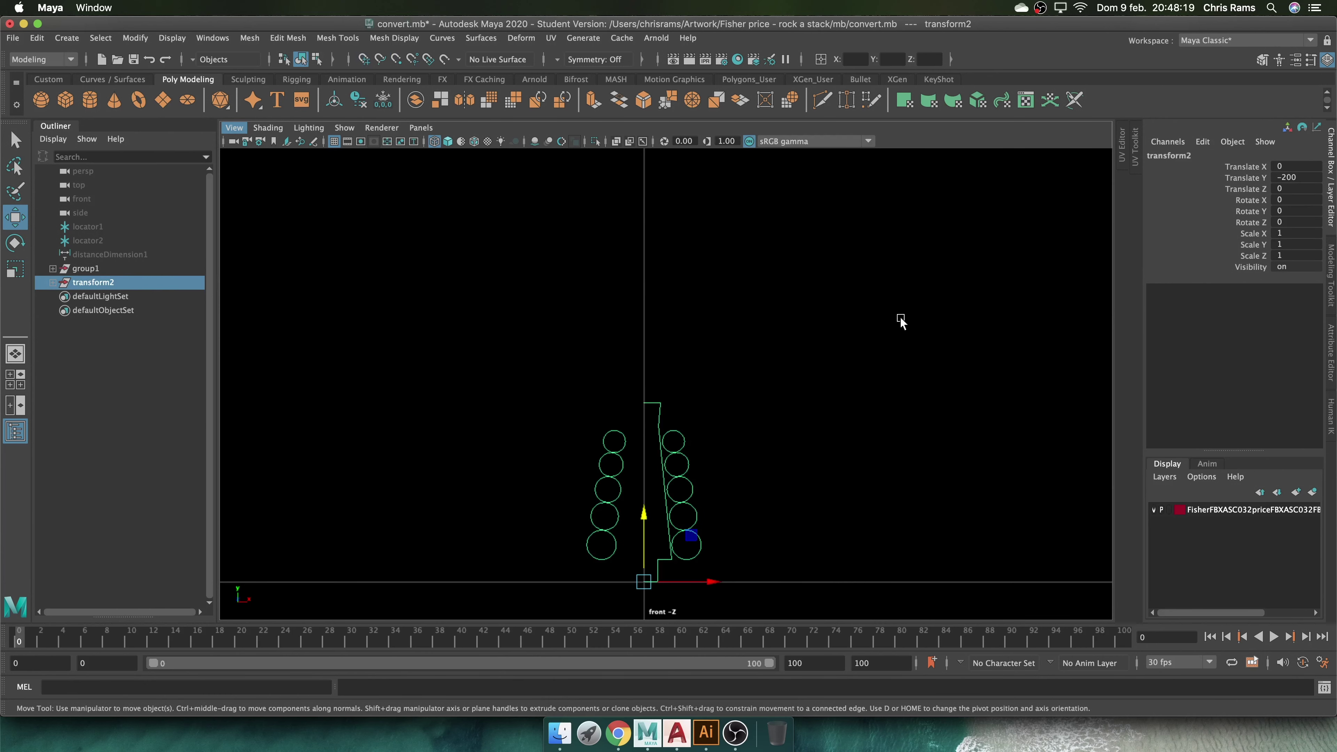
pyautogui.click(49, 79)
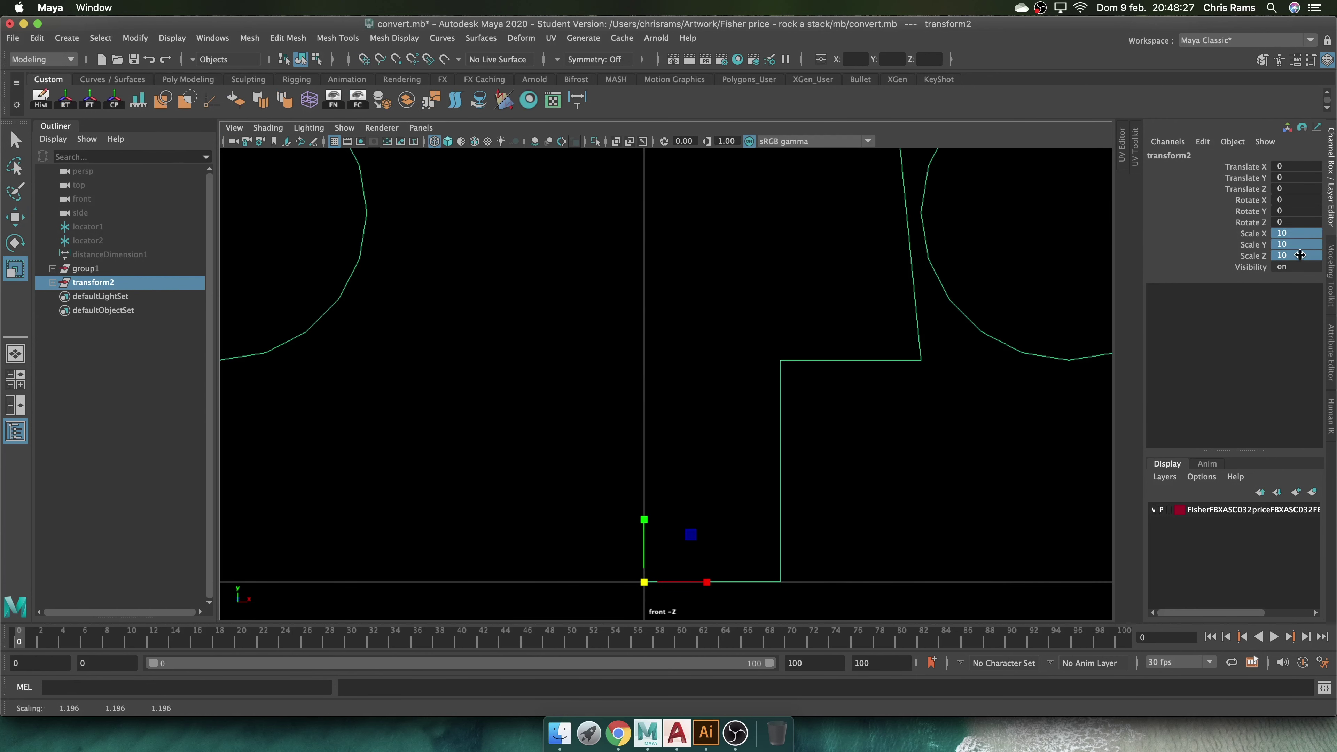
pyautogui.press('w')
pyautogui.scroll(-10, 837, 316)
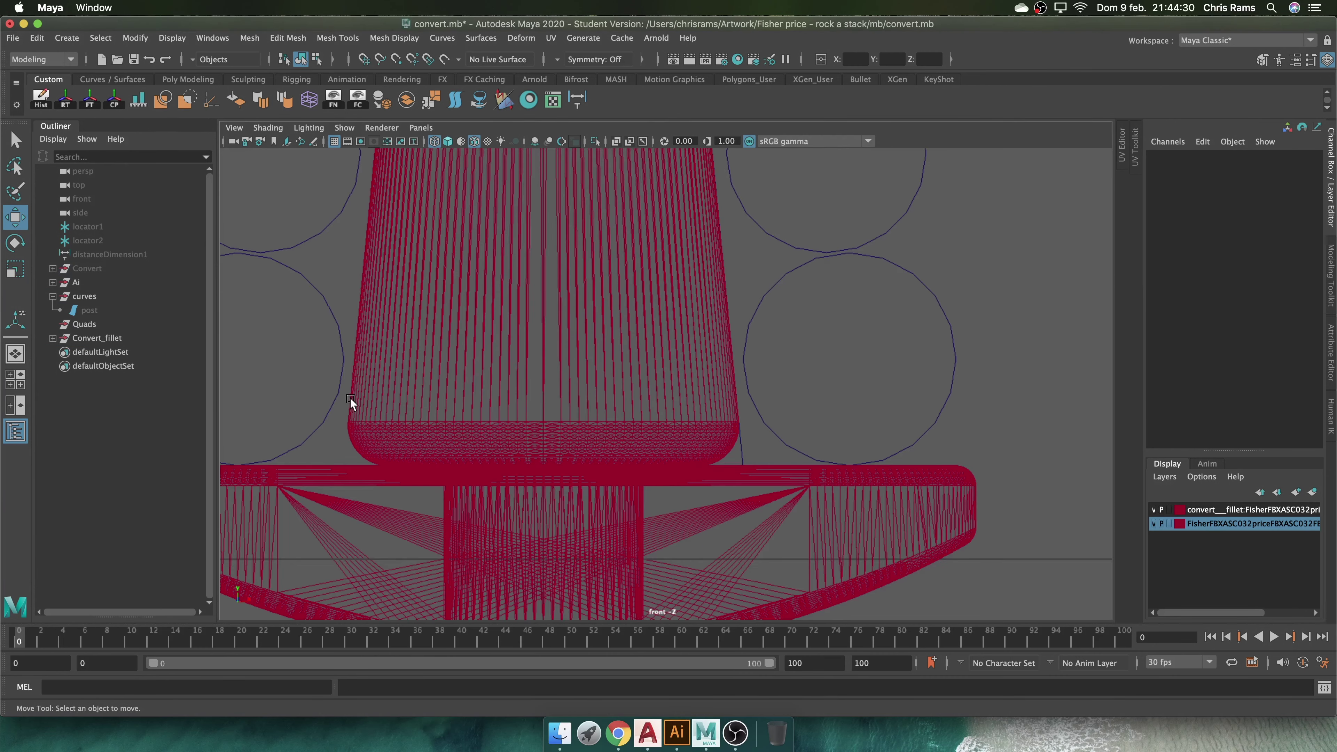
# Select the red reference mesh and toggle its display layer off and back on
pyautogui.click(350, 403)
pyautogui.scroll(-5, 336, 379)
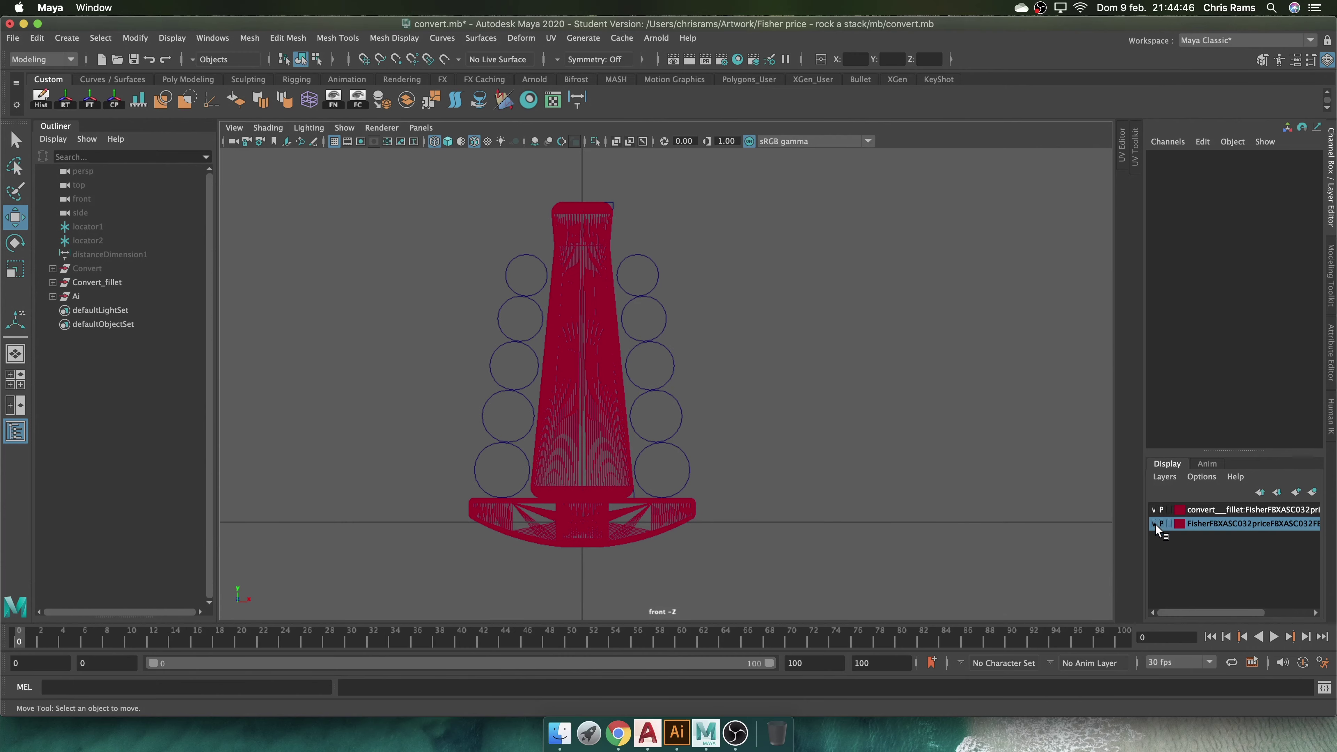
pyautogui.click(1154, 524)
pyautogui.scroll(10, 681, 337)
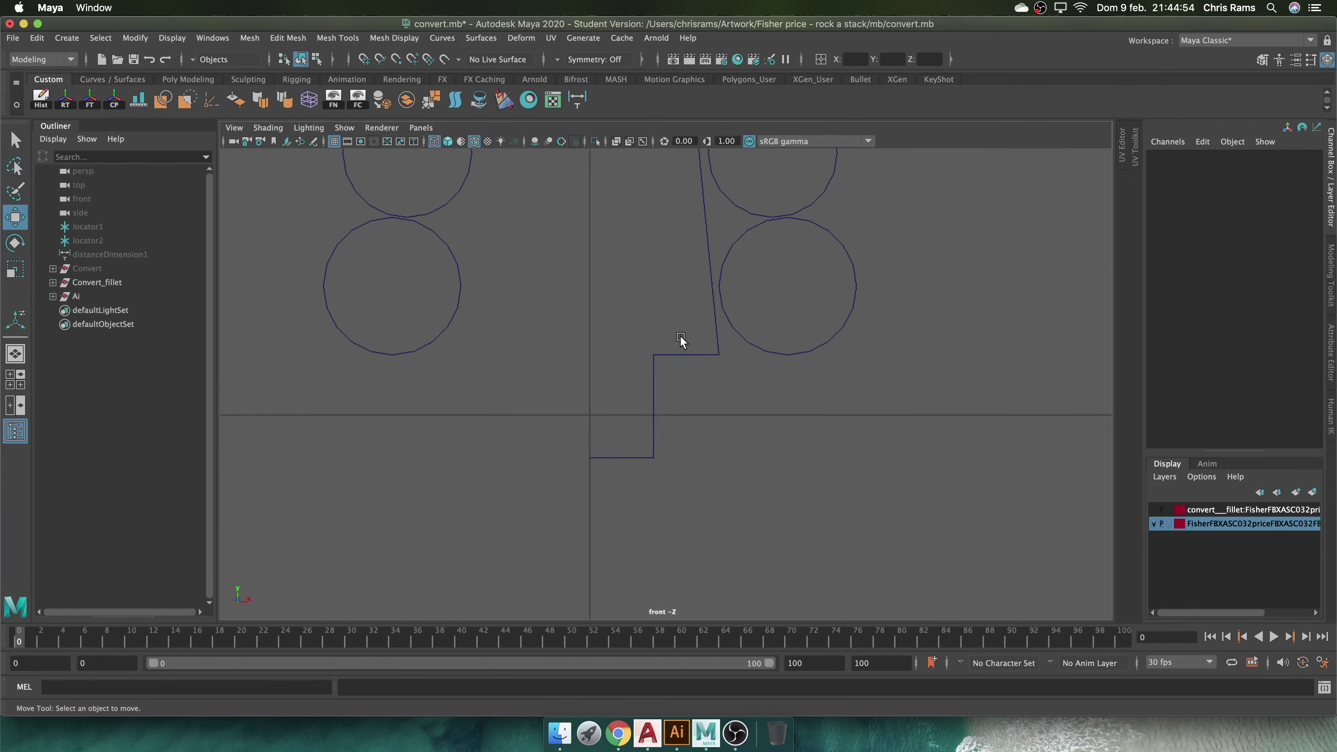
pyautogui.click(1154, 524)
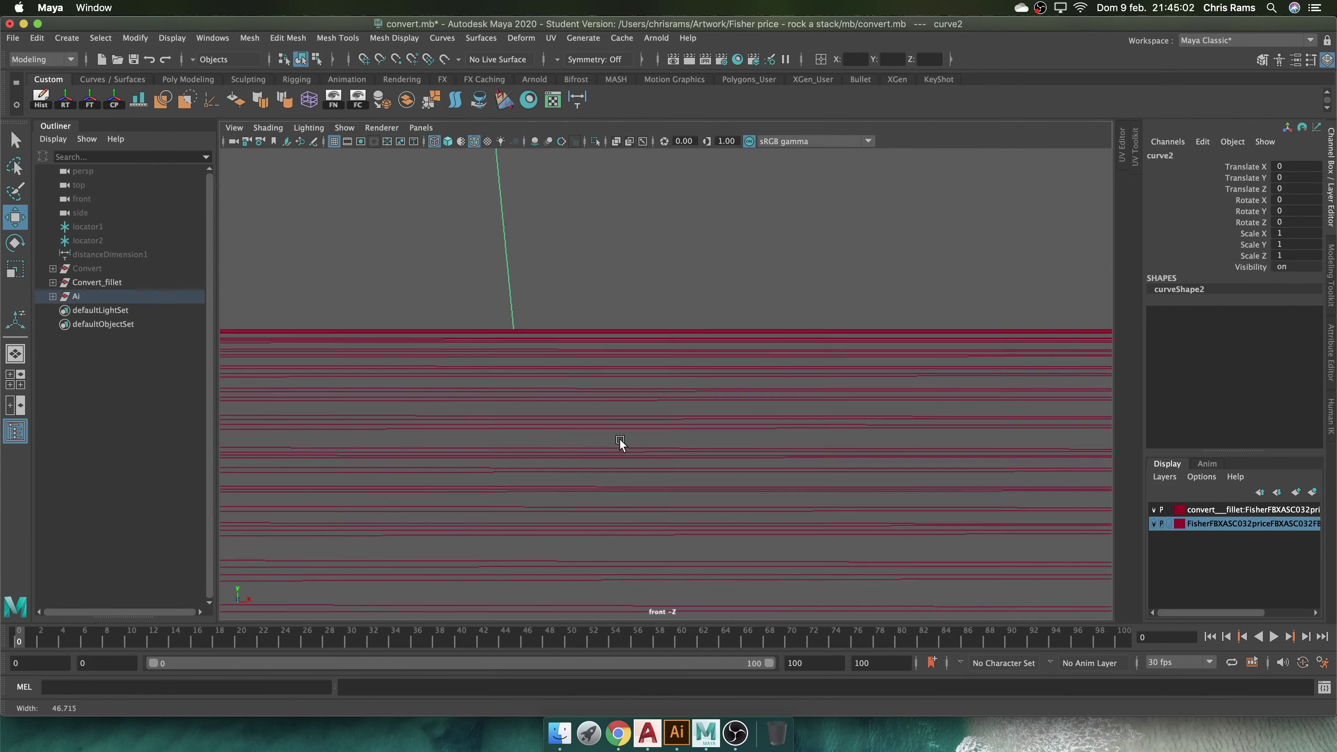
pyautogui.scroll(-10, 829, 421)
pyautogui.scroll(-3, 830, 421)
pyautogui.scroll(1, 812, 458)
# Select the profile curve and show it in a smooth-shaded perspective view
pyautogui.click(637, 193)
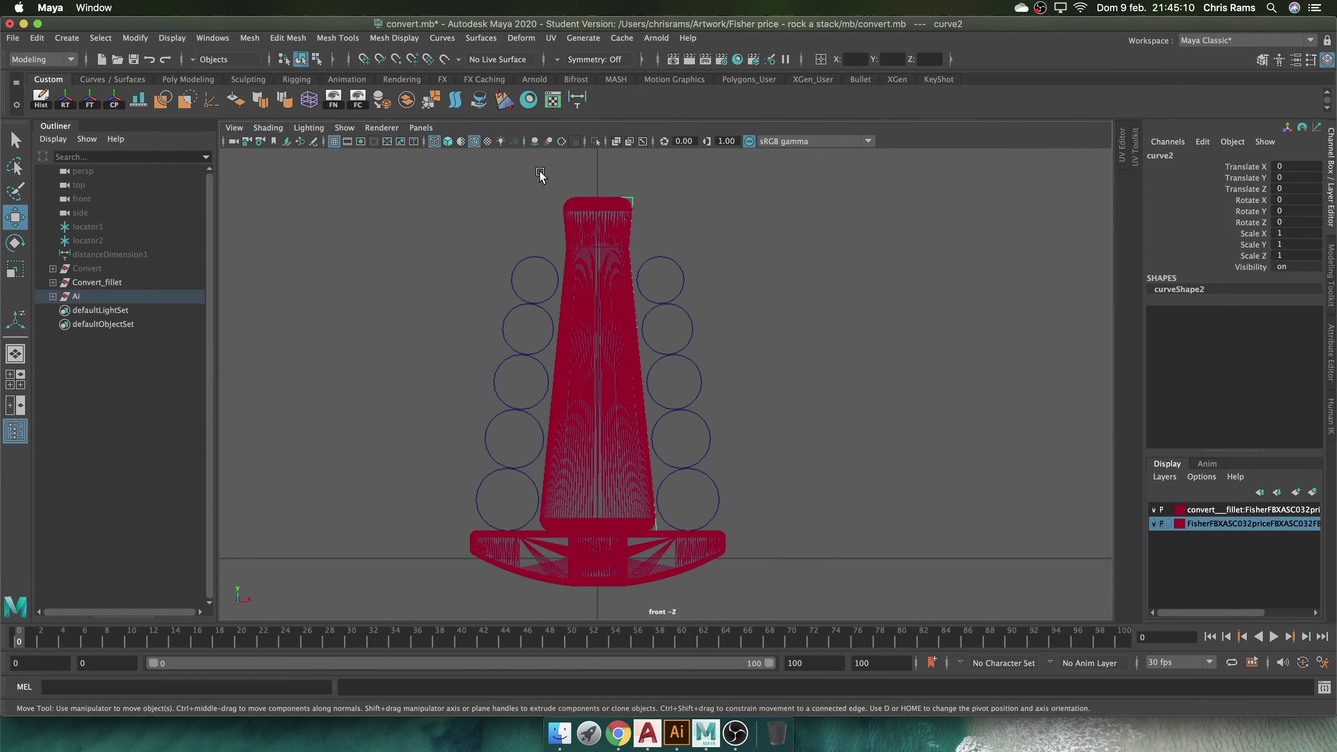
pyautogui.moveTo(731, 269); pyautogui.dragTo(739, 242)
pyautogui.click(470, 143)
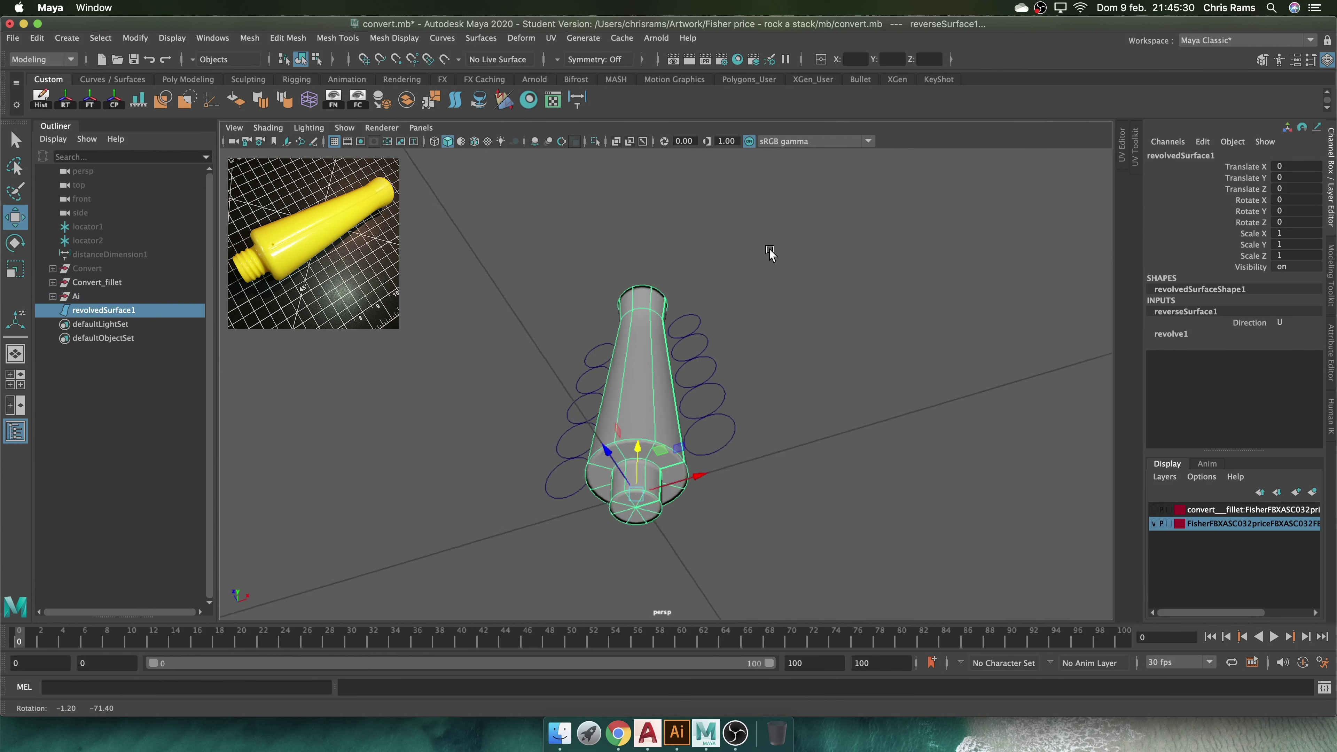
# Convert the revolved surface to a quad polygon mesh and move it aside along X
pyautogui.moveTo(769, 253)
pyautogui.keyDown('alt'); pyautogui.mouseDown()
pyautogui.moveTo(758, 454)
pyautogui.moveTo(663, 412)
pyautogui.moveTo(681, 343)
pyautogui.mouseUp(); pyautogui.keyUp('alt')
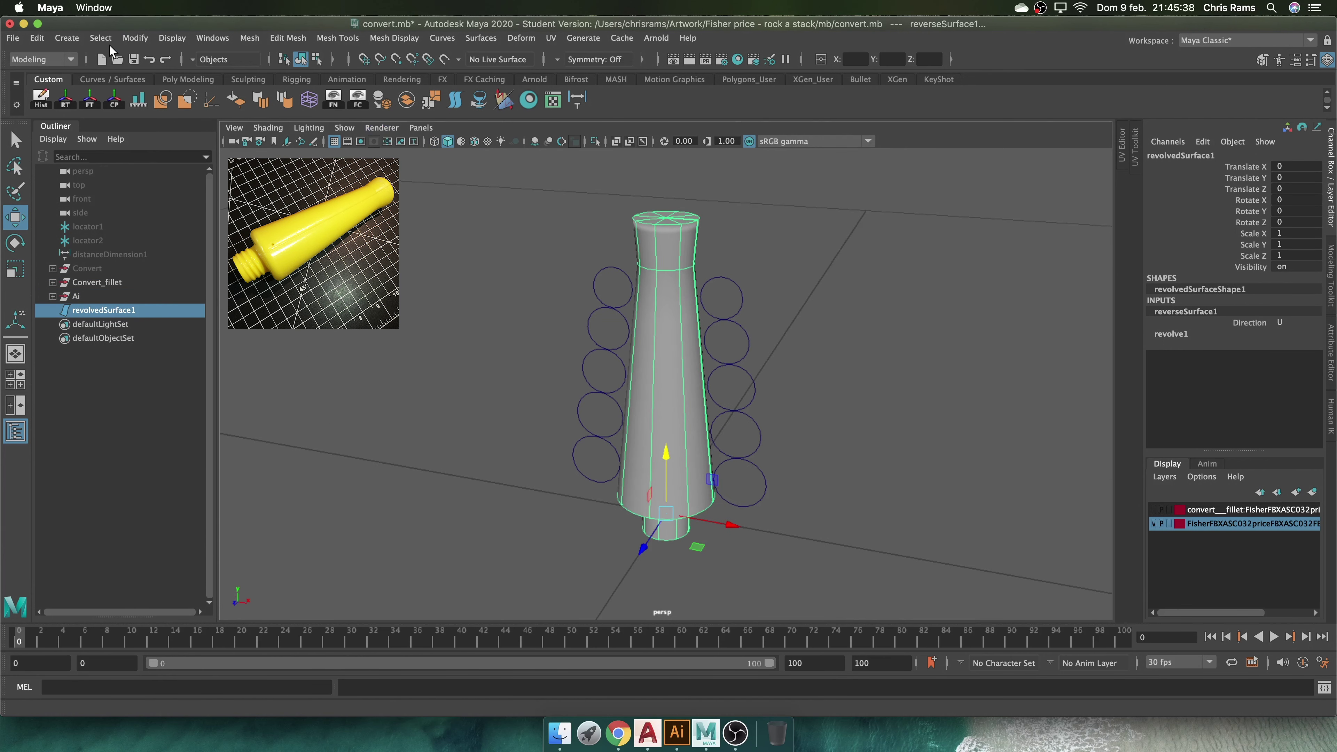
pyautogui.click(135, 38)
pyautogui.click(558, 385)
pyautogui.click(427, 481)
pyautogui.moveTo(732, 525); pyautogui.dragTo(858, 527)
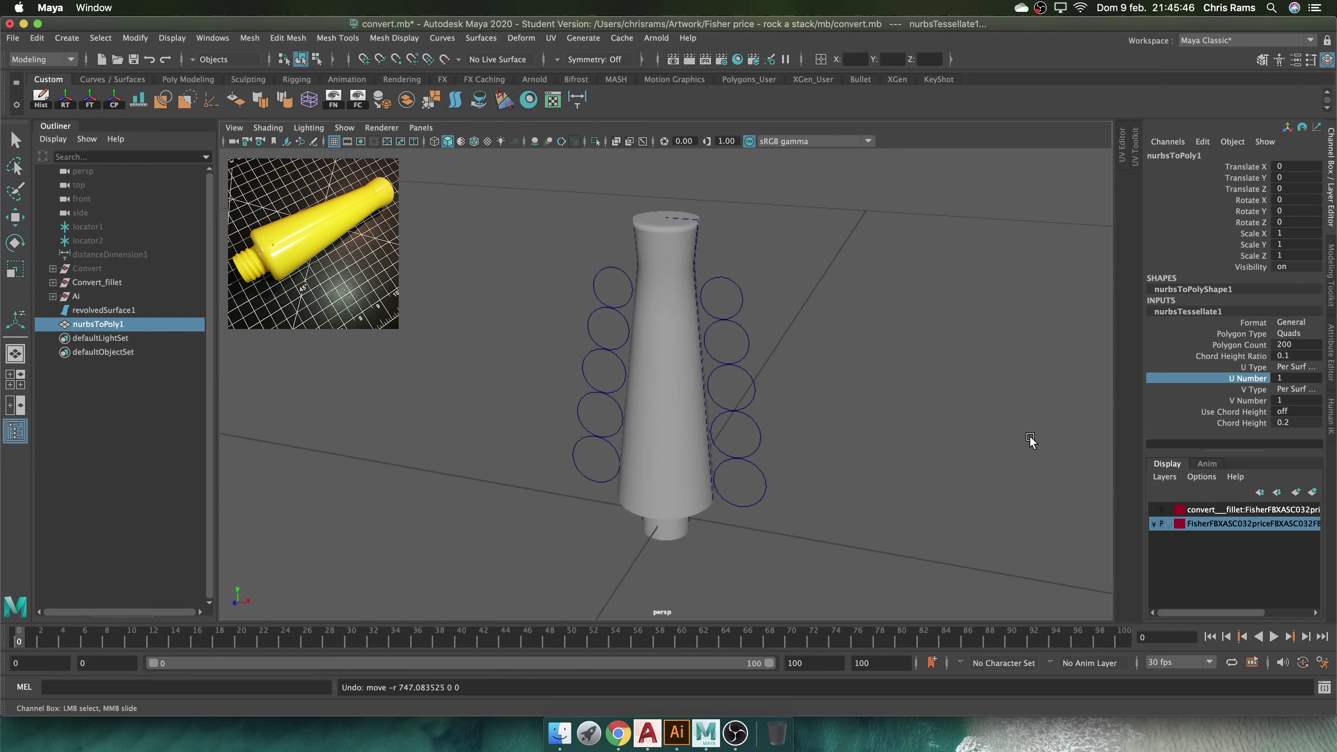
# Hide revolvedSurface1 and reselect the converted mesh to reach its tessellation settings
pyautogui.click(868, 392)
pyautogui.click(676, 255)
pyautogui.press('w')
pyautogui.hotkey('ctrl', 'h')
pyautogui.click(193, 326)
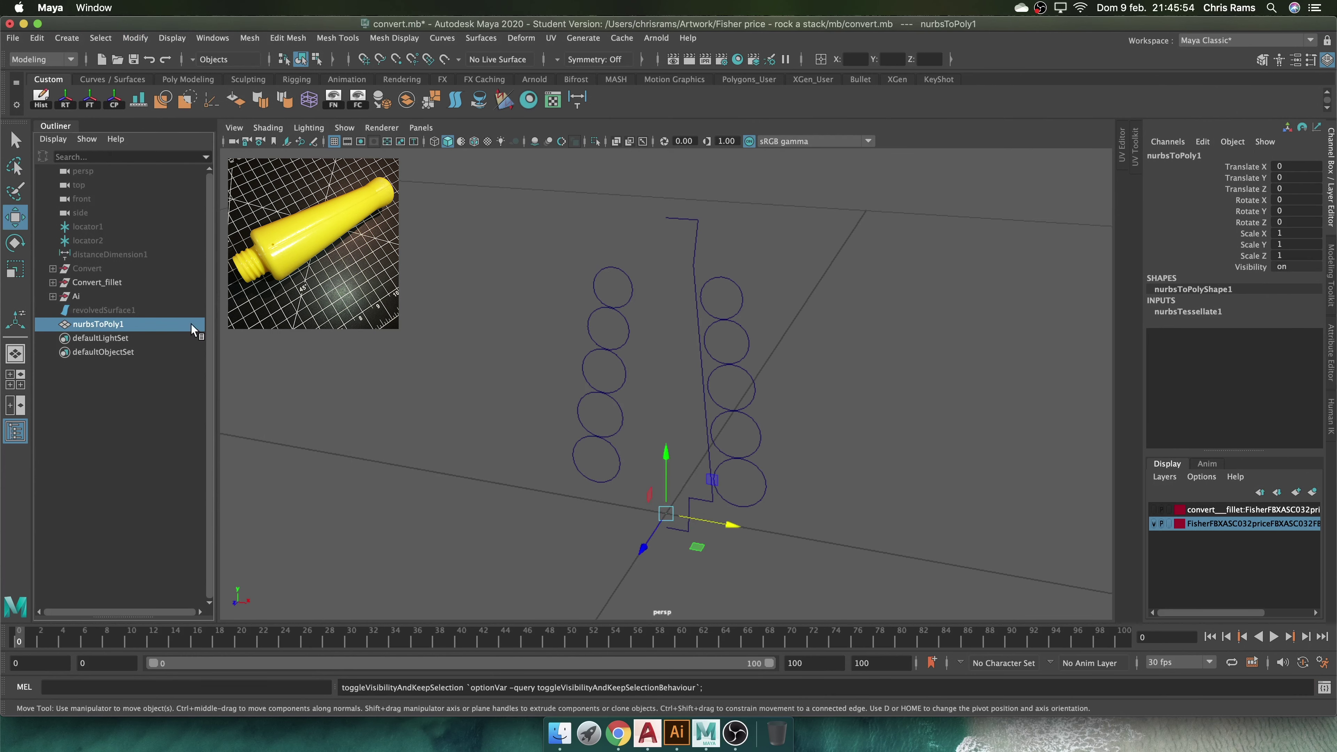
pyautogui.rightClick(193, 331)
pyautogui.press('Escape')
pyautogui.click(1188, 311)
# Adjust the V Number tessellation and delete the extra edge loops
pyautogui.click(1248, 401)
pyautogui.moveTo(832, 421); pyautogui.dragTo(1301, 408, button='middle')
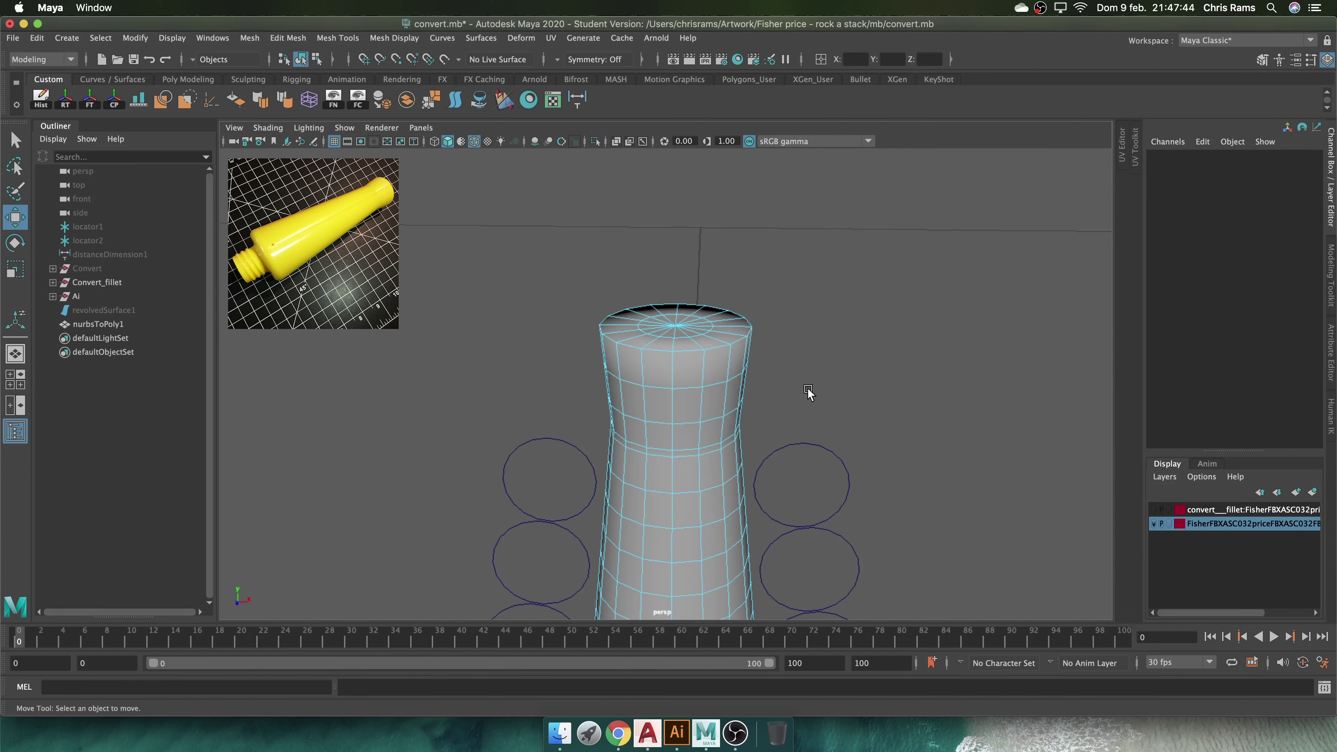
pyautogui.click(821, 388)
pyautogui.scroll(5, 714, 457)
pyautogui.scroll(5, 798, 493)
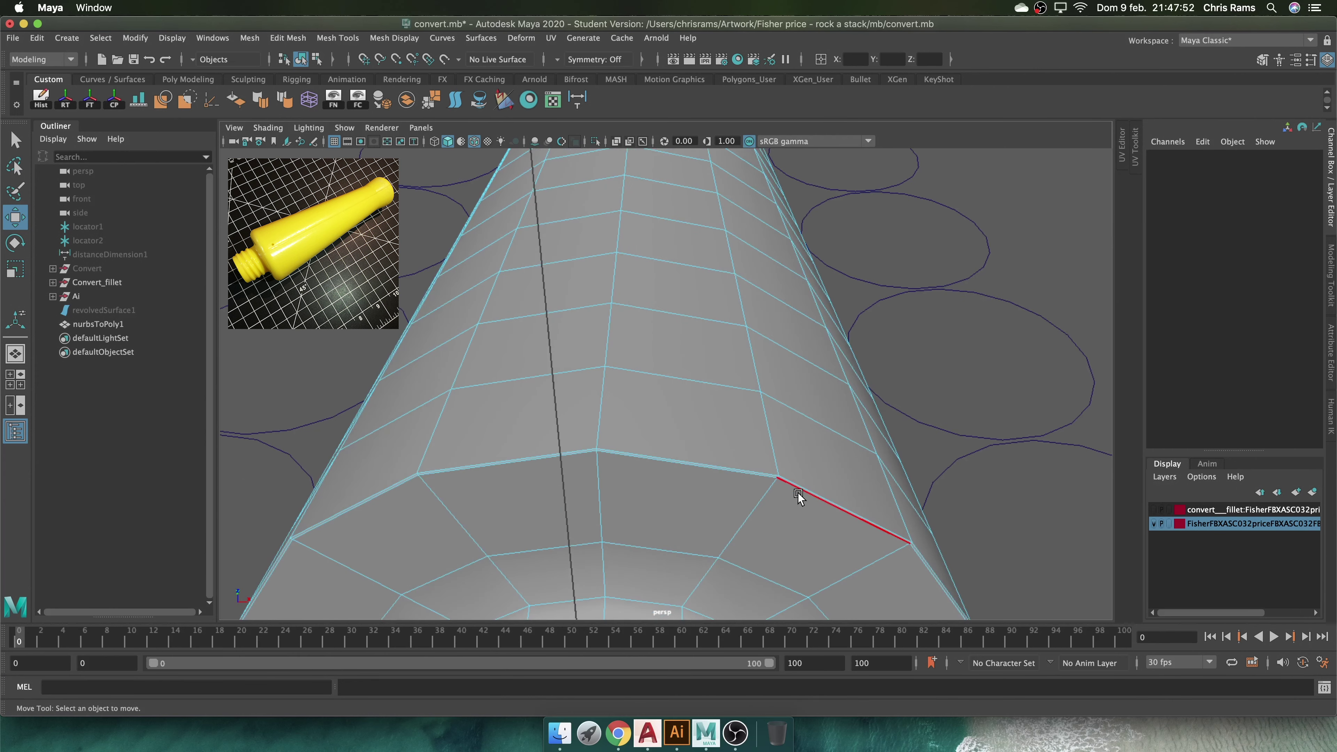
pyautogui.click(797, 492)
pyautogui.press('Delete')
# Go to front view with the reference layer shown and the mesh see-through
pyautogui.scroll(-5, 791, 499)
pyautogui.moveTo(791, 498)
pyautogui.keyDown('alt'); pyautogui.mouseDown()
pyautogui.moveTo(791, 419)
pyautogui.moveTo(746, 373)
pyautogui.moveTo(671, 369)
pyautogui.mouseUp(); pyautogui.keyUp('alt')
pyautogui.press('space')
pyautogui.scroll(3, 746, 412)
pyautogui.click(1073, 301)
pyautogui.click(1153, 510)
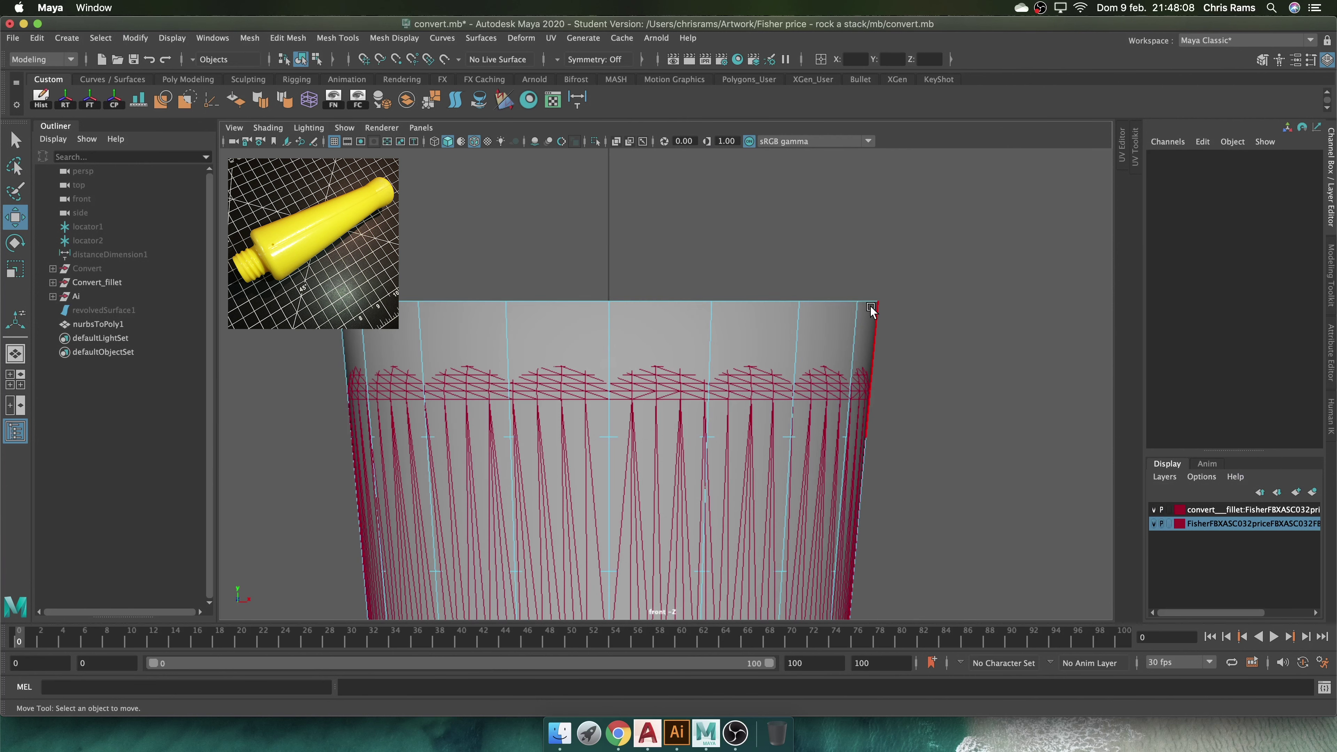
pyautogui.click(617, 141)
# Bevel the top rim edges at fraction 0.6 with extra segments for a rounded edge
pyautogui.hotkey('ctrl', 'b')
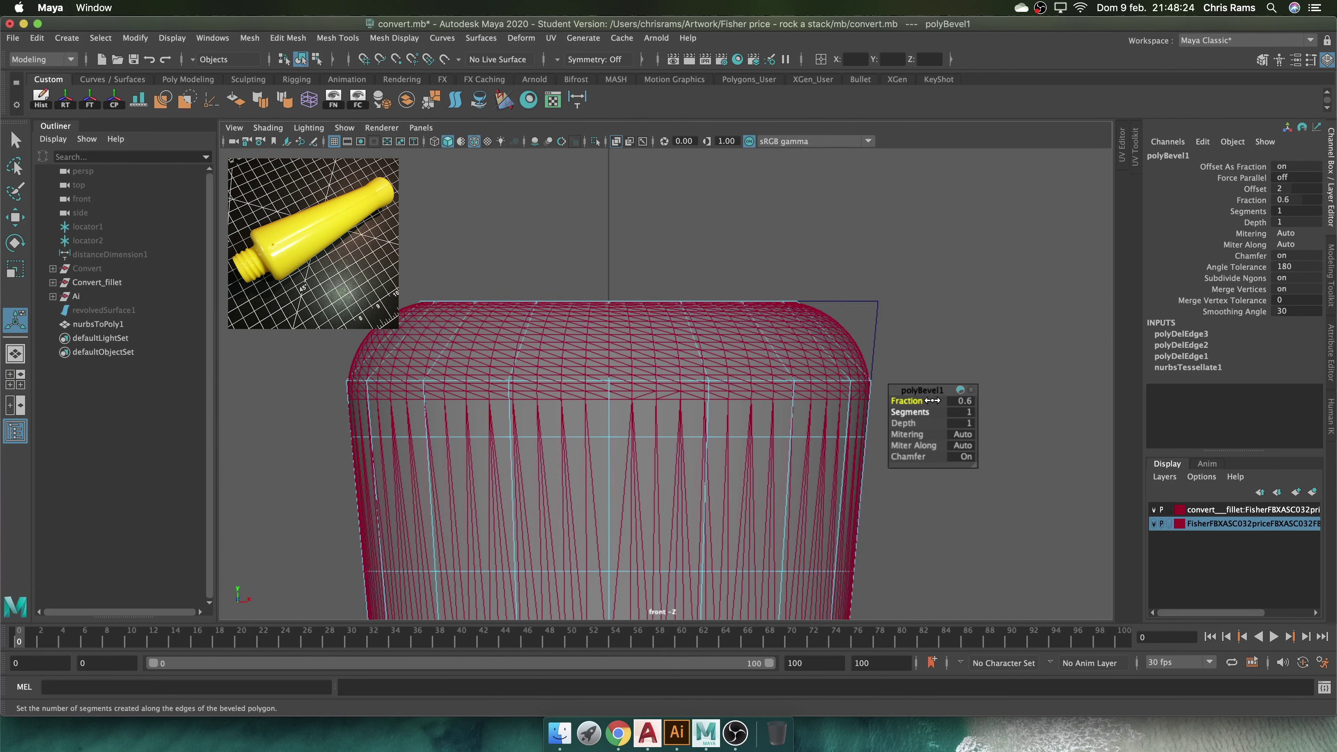
pyautogui.moveTo(931, 317); pyautogui.dragTo(963, 326, button='middle')
pyautogui.click(948, 327)
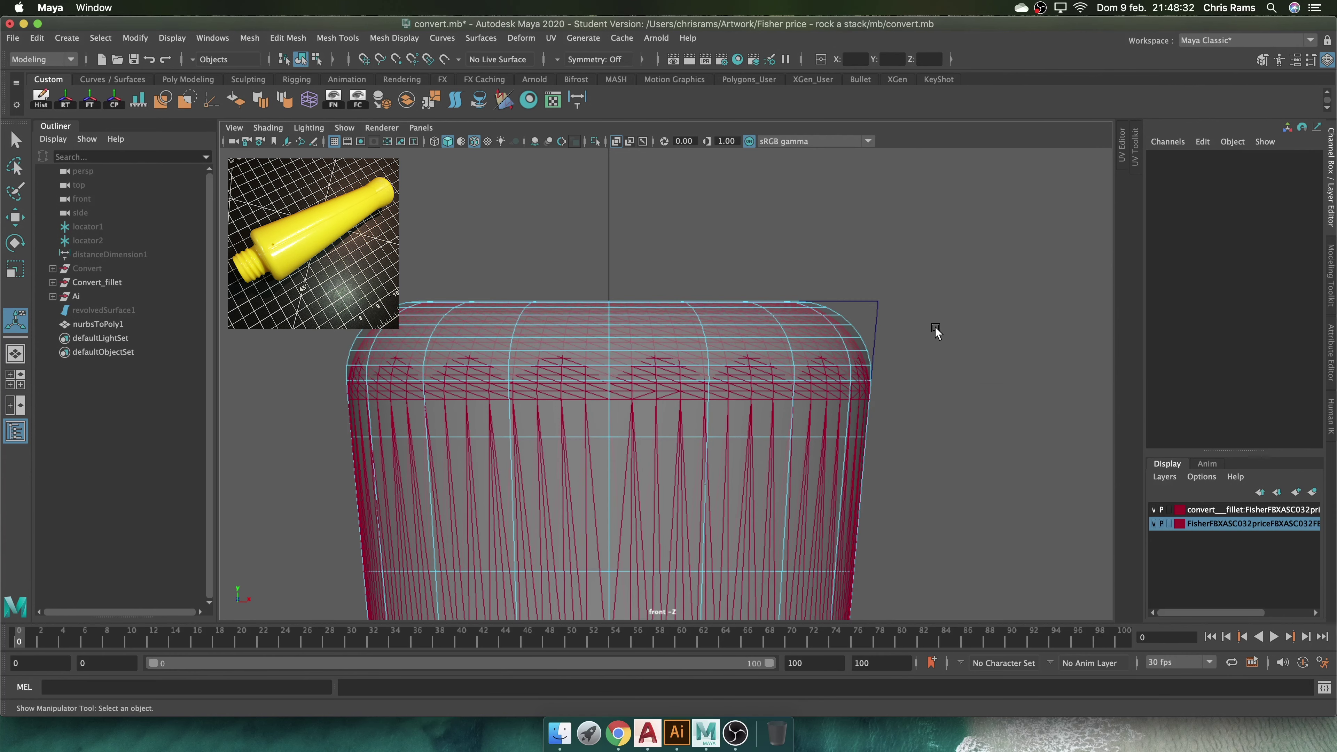
pyautogui.press('space')
pyautogui.press('space')
pyautogui.keyDown('alt'); pyautogui.moveTo(893, 361); pyautogui.dragTo(853, 409); pyautogui.keyUp('alt')
# Hide the reference layer and bevel the edge loop at the base step
pyautogui.click(1154, 510)
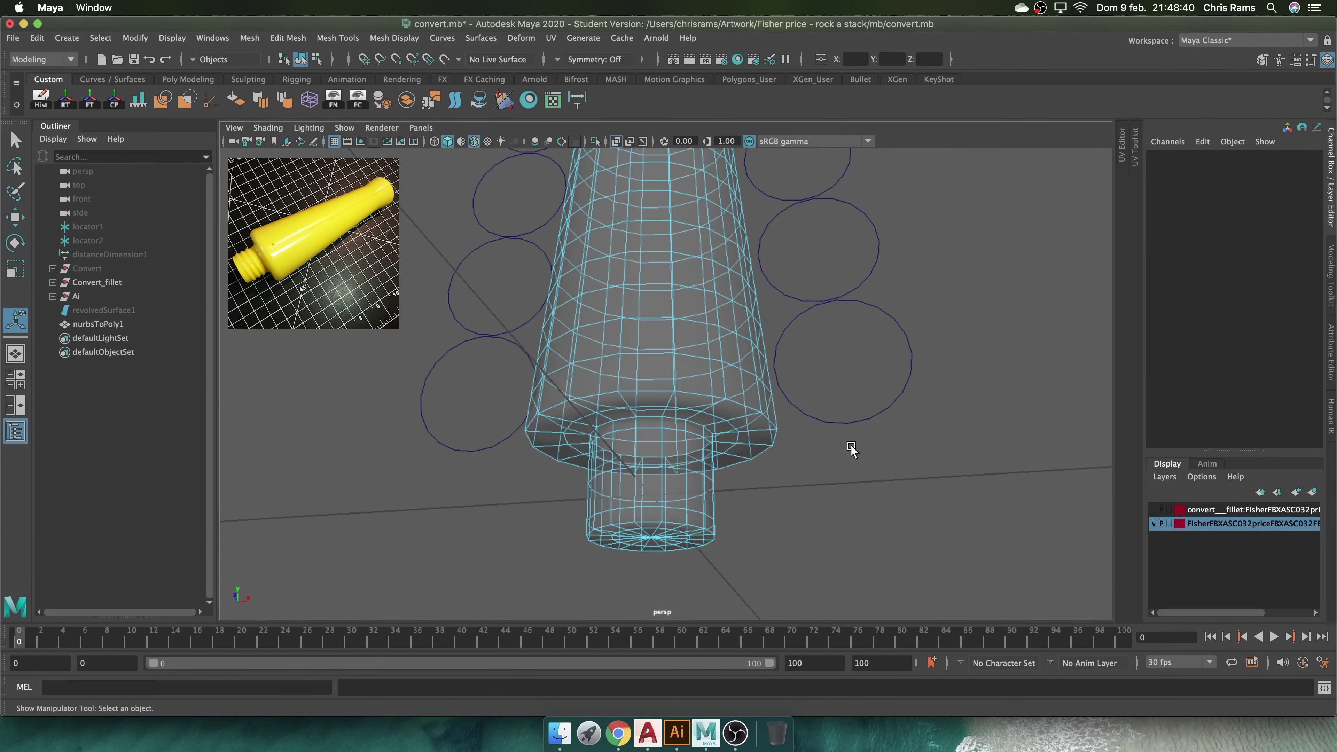
pyautogui.scroll(5, 848, 433)
pyautogui.press('q')
pyautogui.doubleClick(866, 456)
pyautogui.hotkey('ctrl', 'b')
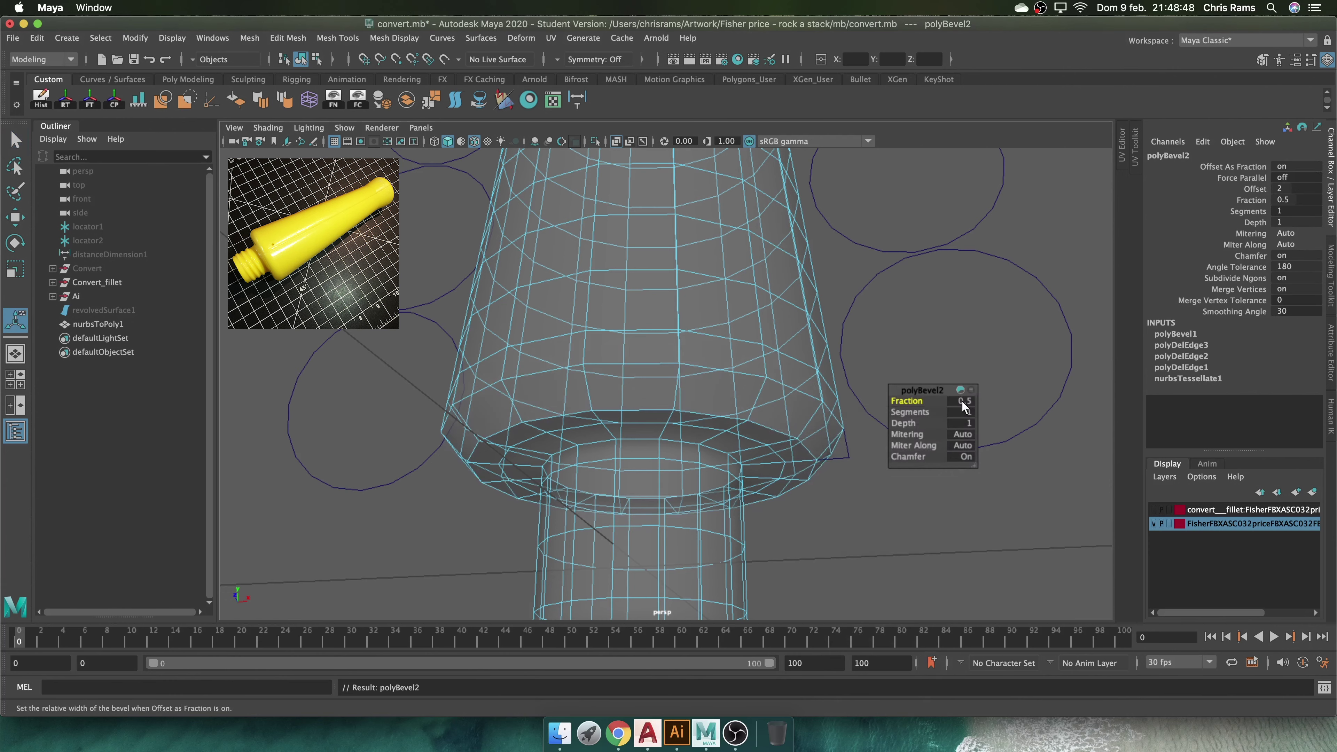
pyautogui.press('space')
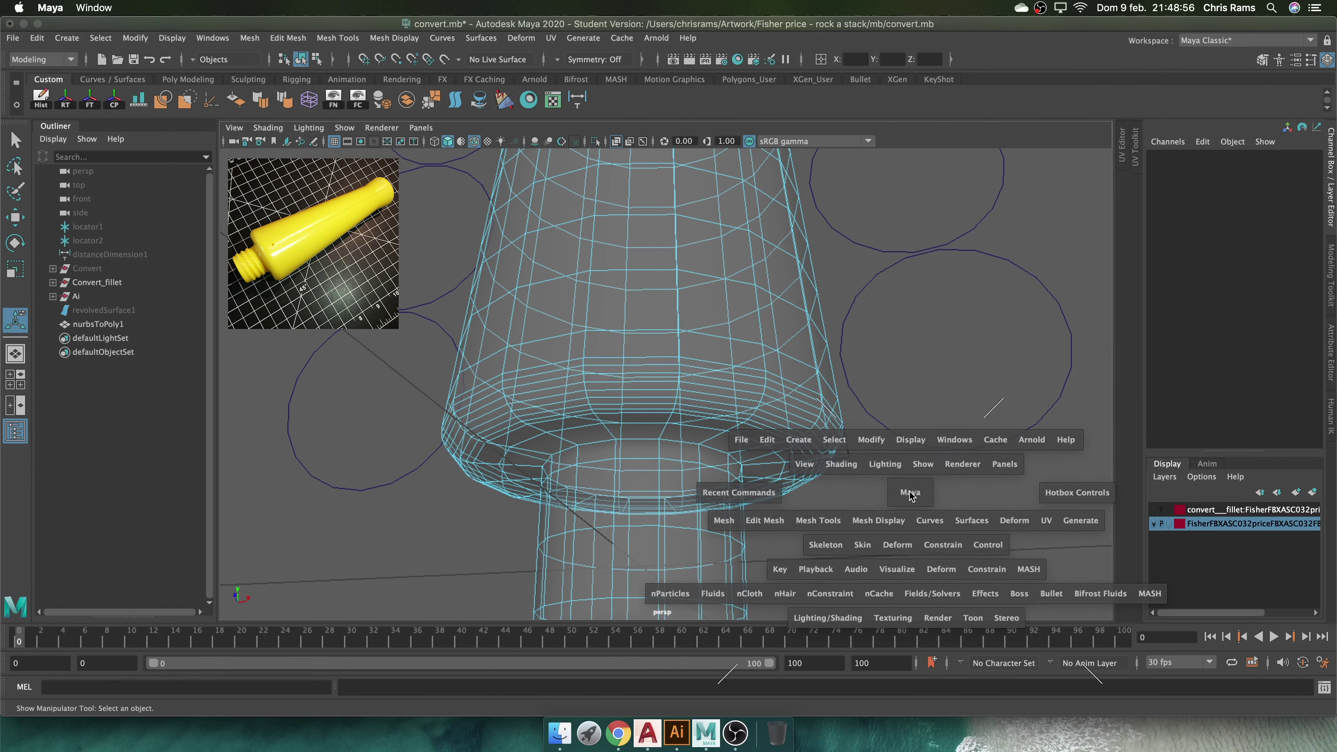
pyautogui.click(795, 347)
pyautogui.keyDown('alt'); pyautogui.moveTo(795, 348); pyautogui.dragTo(852, 339); pyautogui.keyUp('alt')
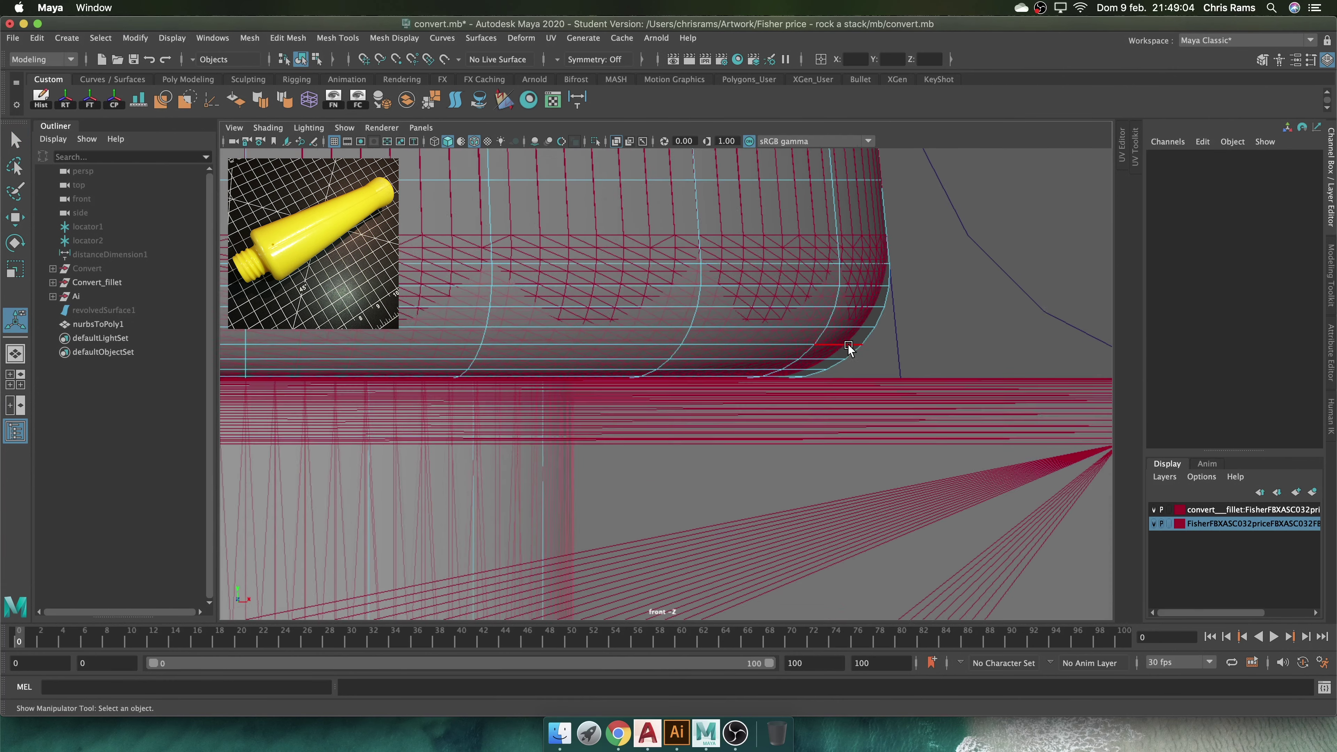
# Hide the red fillet layer, pick the base edge loop and bevel it, trying fraction 1.5
pyautogui.click(1153, 510)
pyautogui.scroll(3, 771, 457)
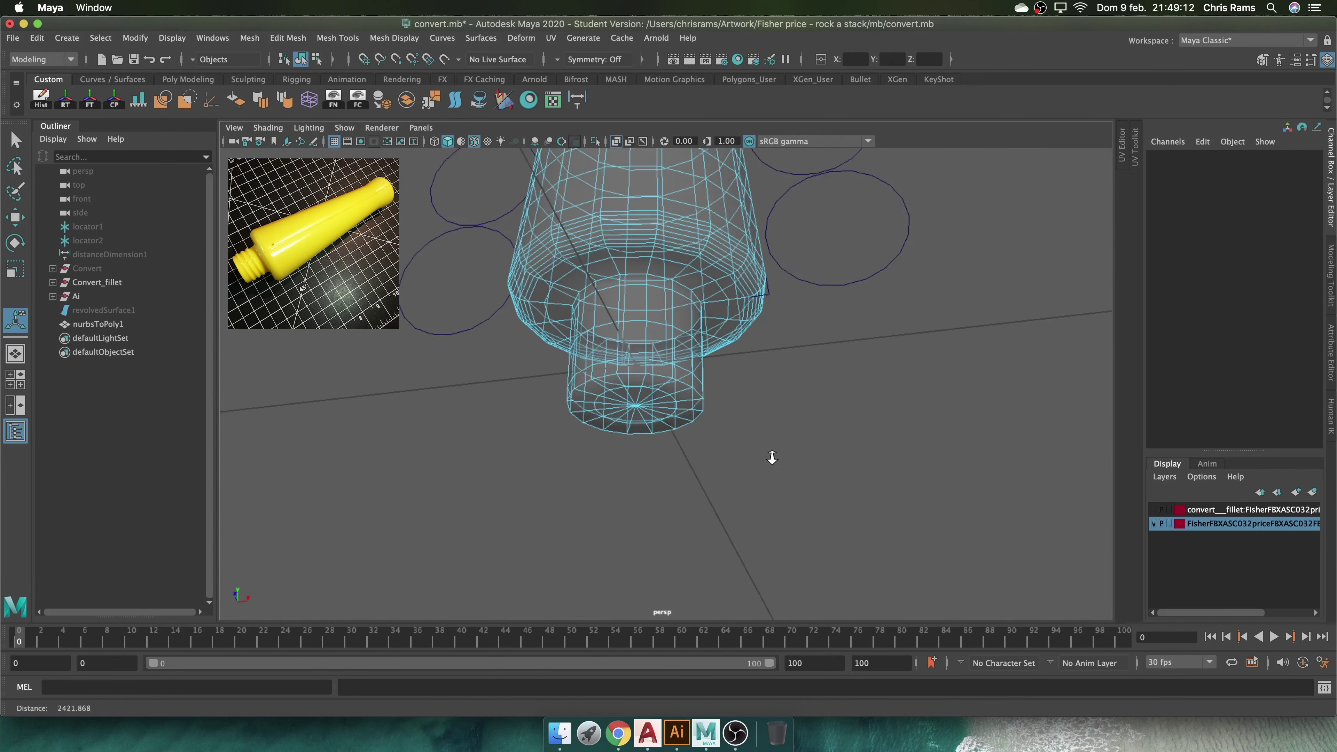
pyautogui.scroll(3, 791, 442)
pyautogui.doubleClick(721, 305)
pyautogui.keyDown('shift'); pyautogui.moveTo(845, 433); pyautogui.dragTo(917, 430, button='right'); pyautogui.keyUp('shift')
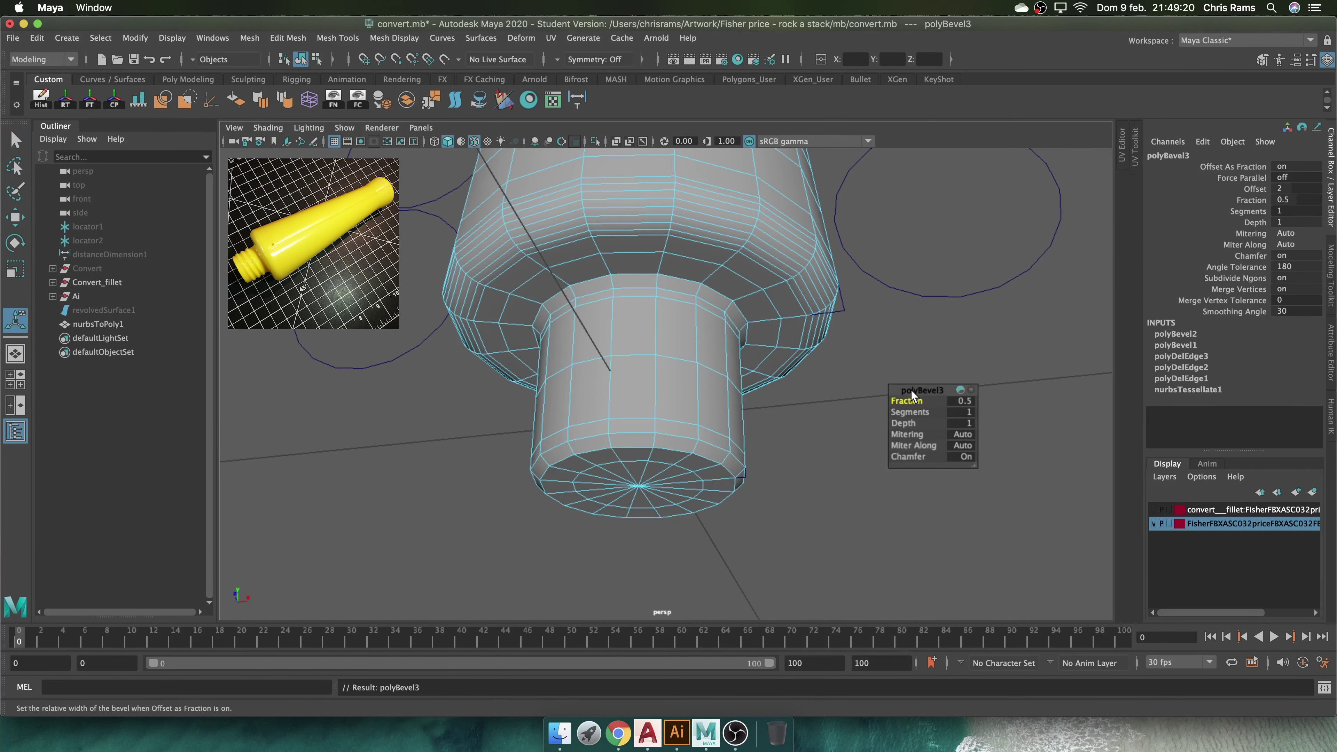
pyautogui.write('5')
pyautogui.press('Return')
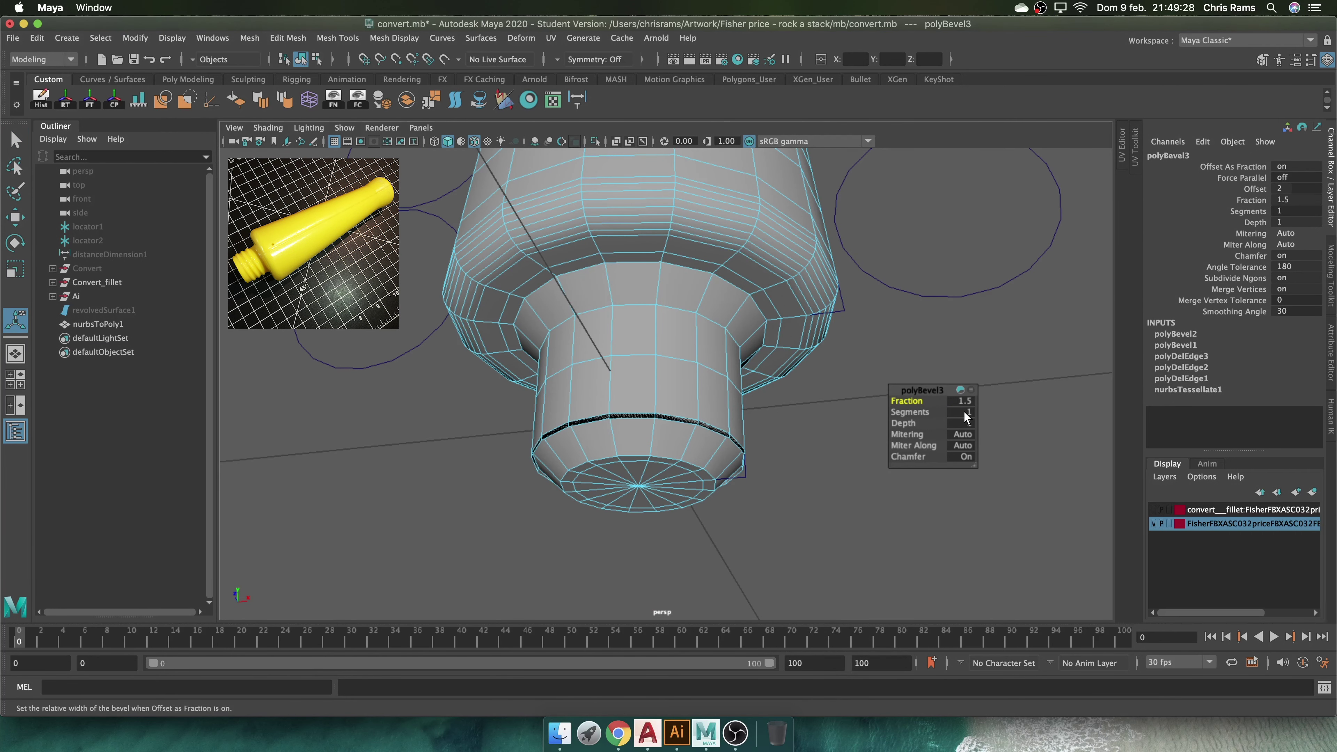
# Settle the base bevel at fraction 0.15 with 4 segments
pyautogui.click(966, 412)
pyautogui.write('8')
pyautogui.press('Return')
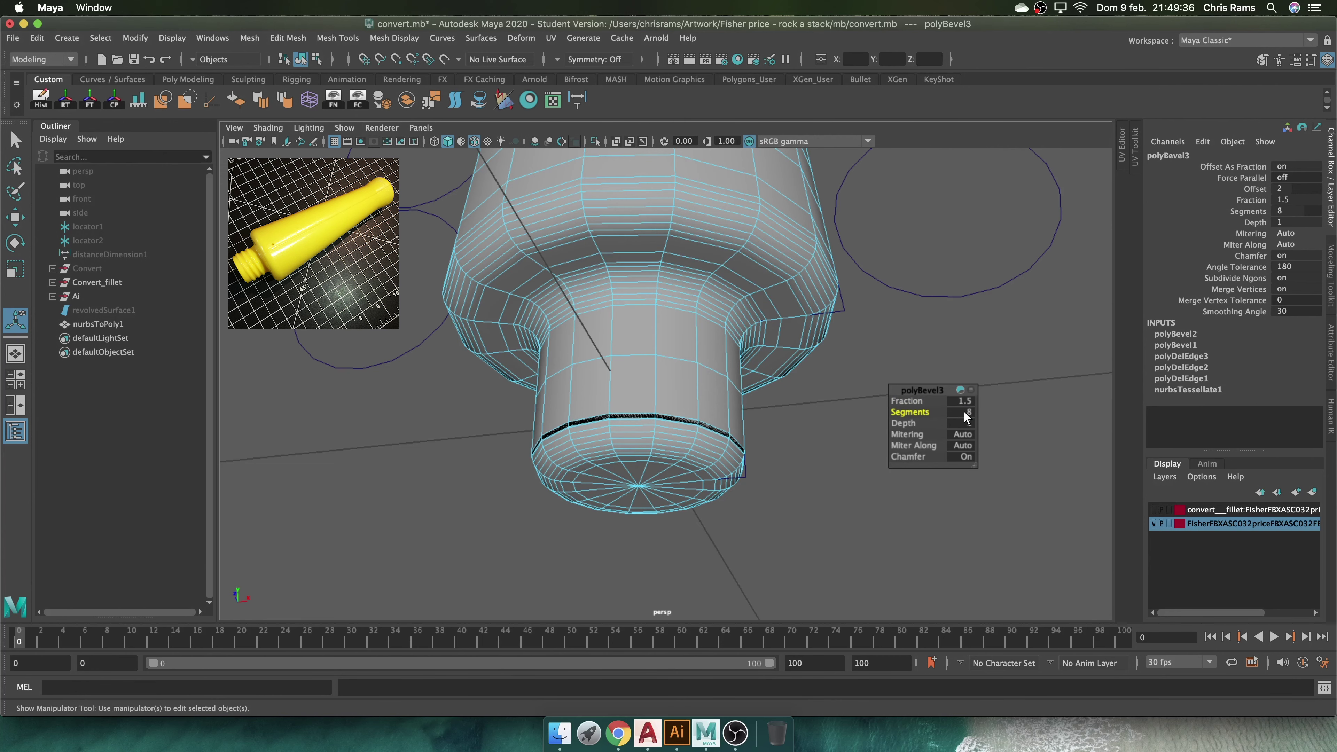
pyautogui.write('0.15')
pyautogui.press('Return')
pyautogui.write('4')
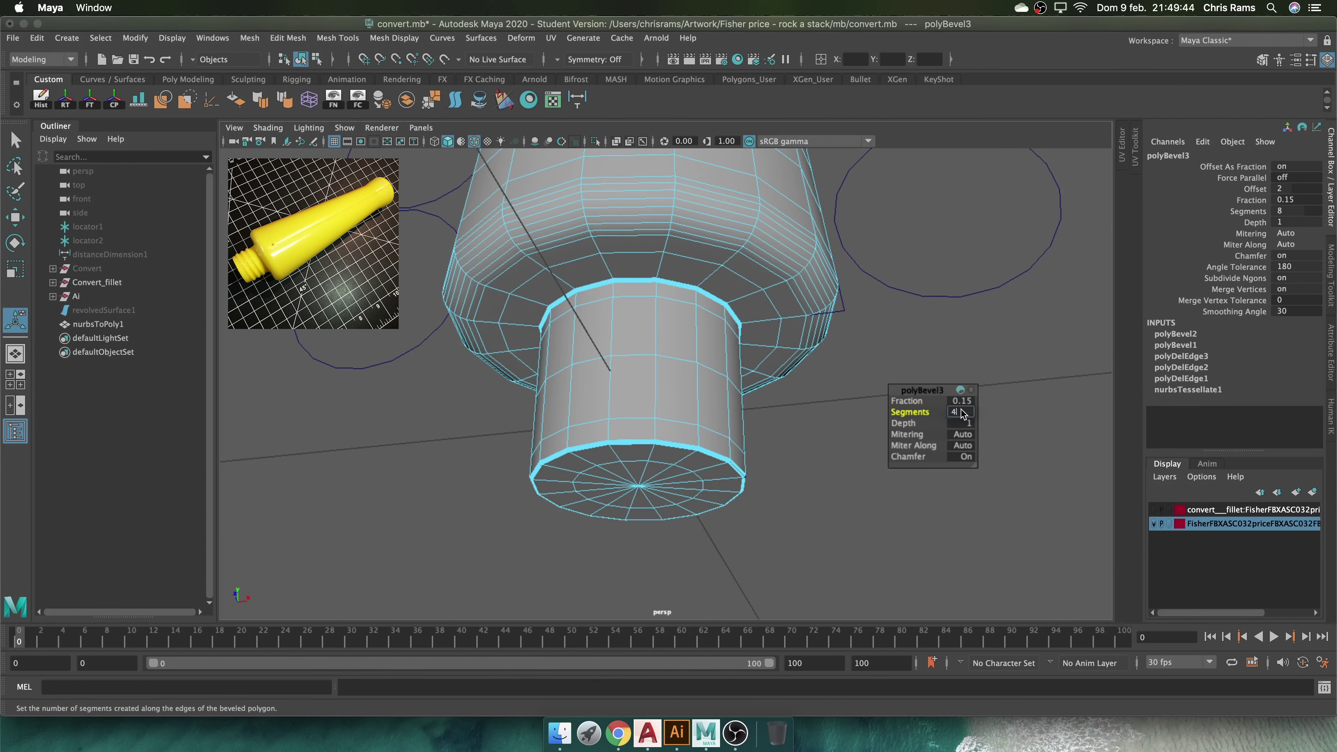
pyautogui.press('Return')
pyautogui.press('f')
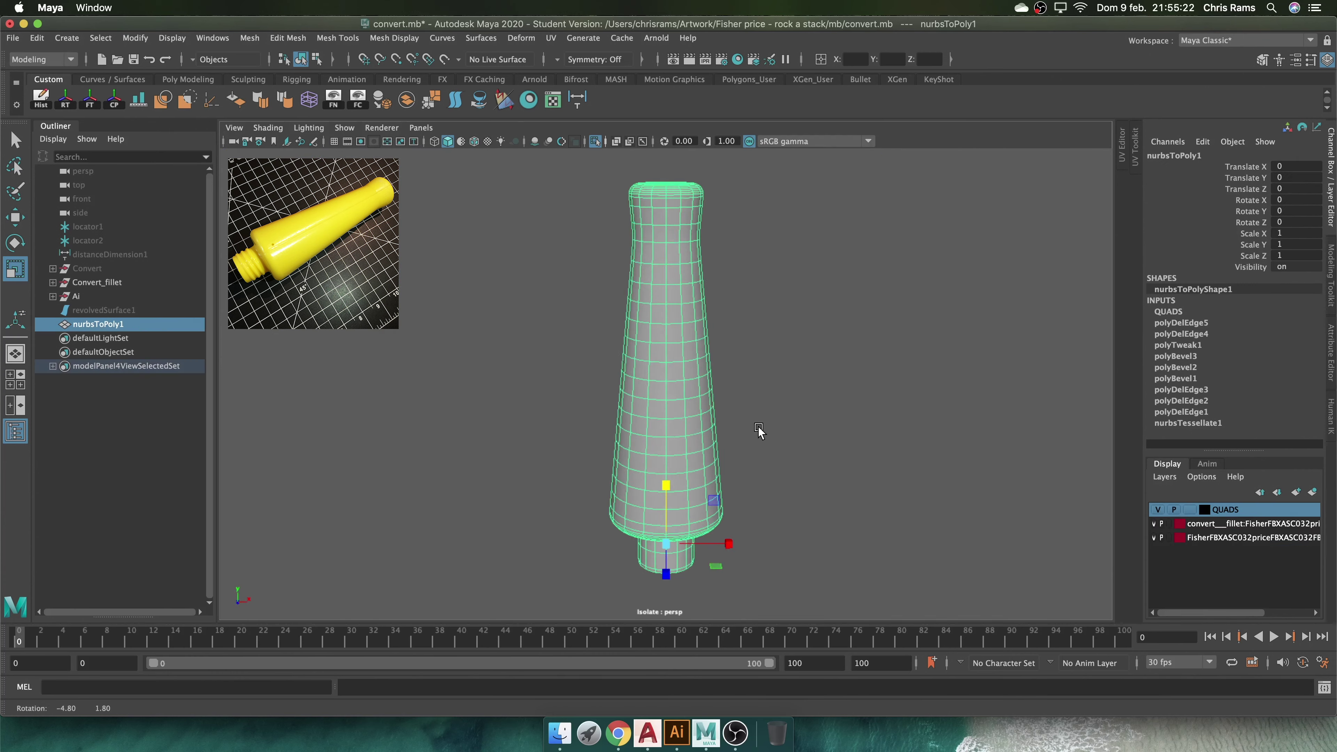
# Apply Smooth to the bottle-shaped mesh and inspect it in the front view
pyautogui.keyDown('shift'); pyautogui.rightClick(683, 341); pyautogui.keyUp('shift')
pyautogui.click(689, 420)
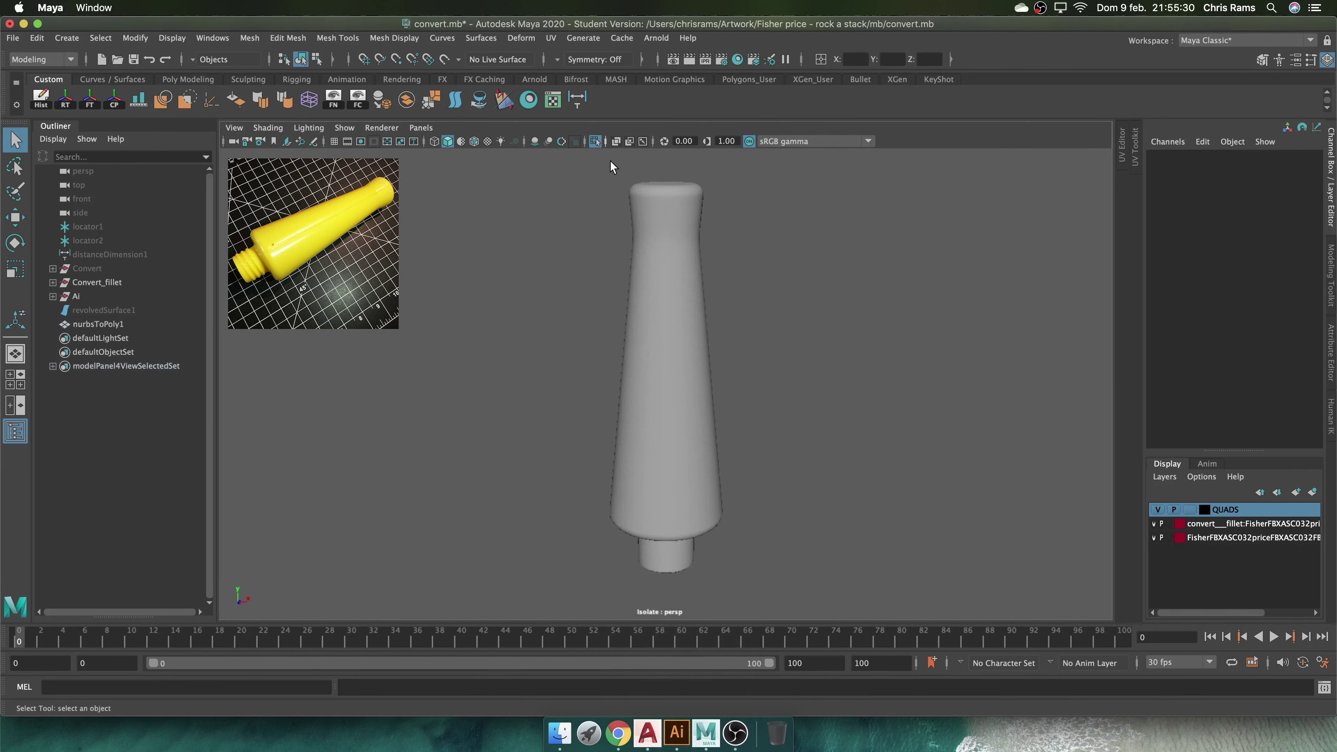
pyautogui.scroll(5, 729, 253)
pyautogui.press('q')
pyautogui.keyDown('alt'); pyautogui.moveTo(919, 490); pyautogui.dragTo(808, 454, button='middle'); pyautogui.keyUp('alt')
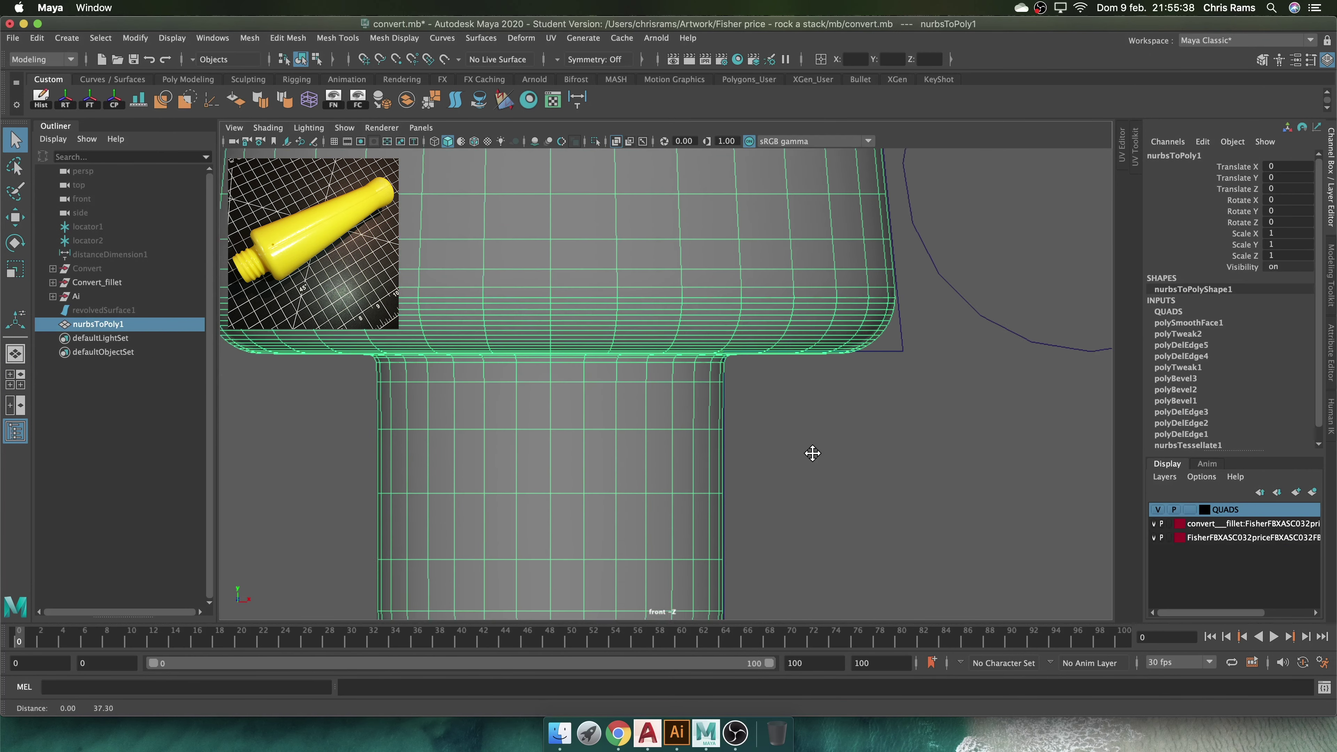
pyautogui.scroll(-4, 808, 454)
pyautogui.scroll(3, 789, 484)
pyautogui.scroll(2, 814, 274)
pyautogui.scroll(-5, 814, 274)
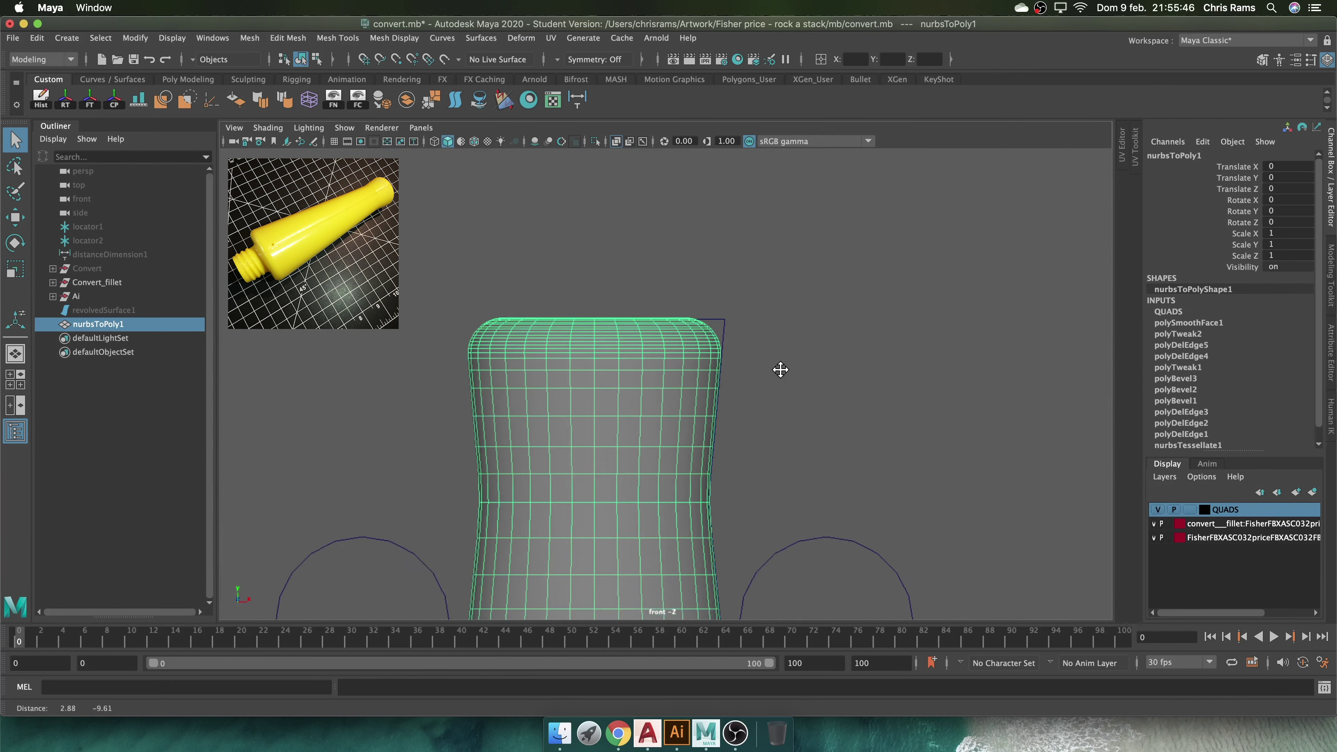
# Isolate the mesh in perspective, then show the whole scene and select revolvedSurface1
pyautogui.click(779, 370)
pyautogui.moveTo(761, 316); pyautogui.dragTo(776, 263)
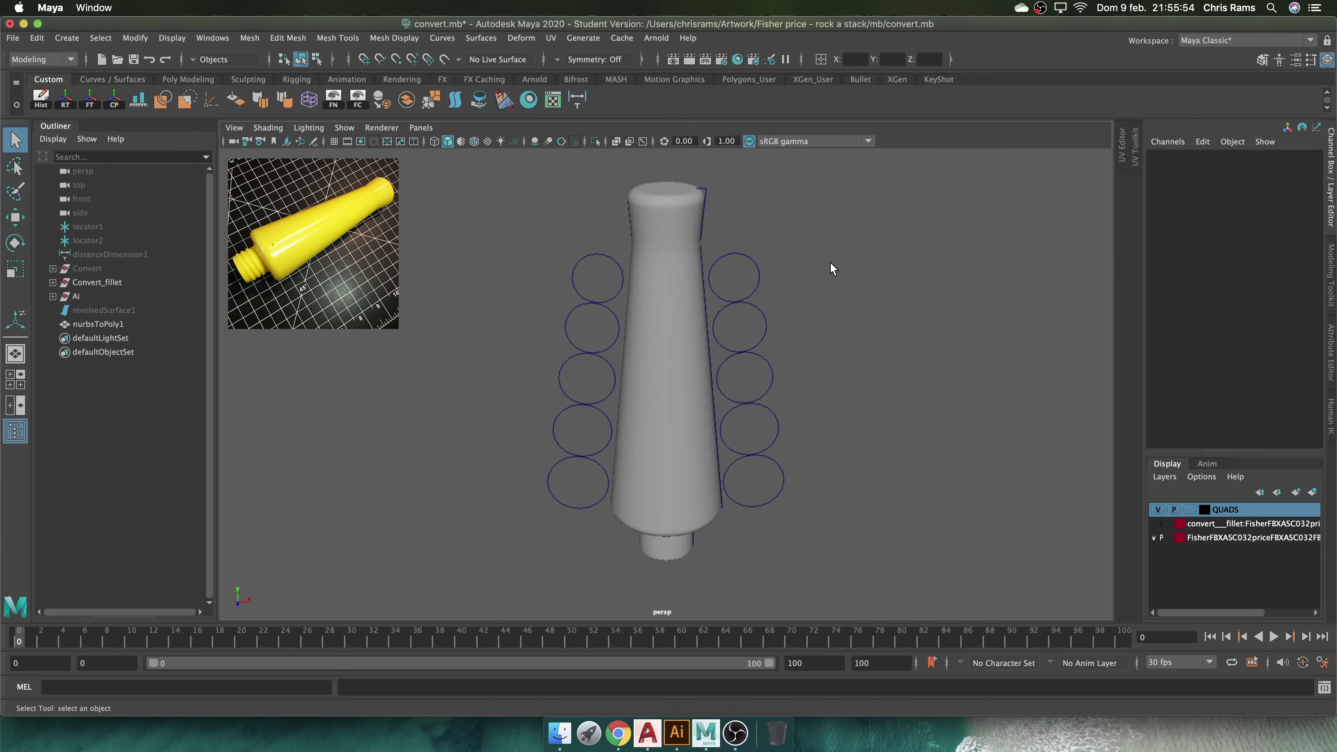
pyautogui.hotkey('ctrl', '1')
pyautogui.keyDown('alt'); pyautogui.moveTo(829, 278); pyautogui.dragTo(765, 247); pyautogui.keyUp('alt')
pyautogui.click(679, 327)
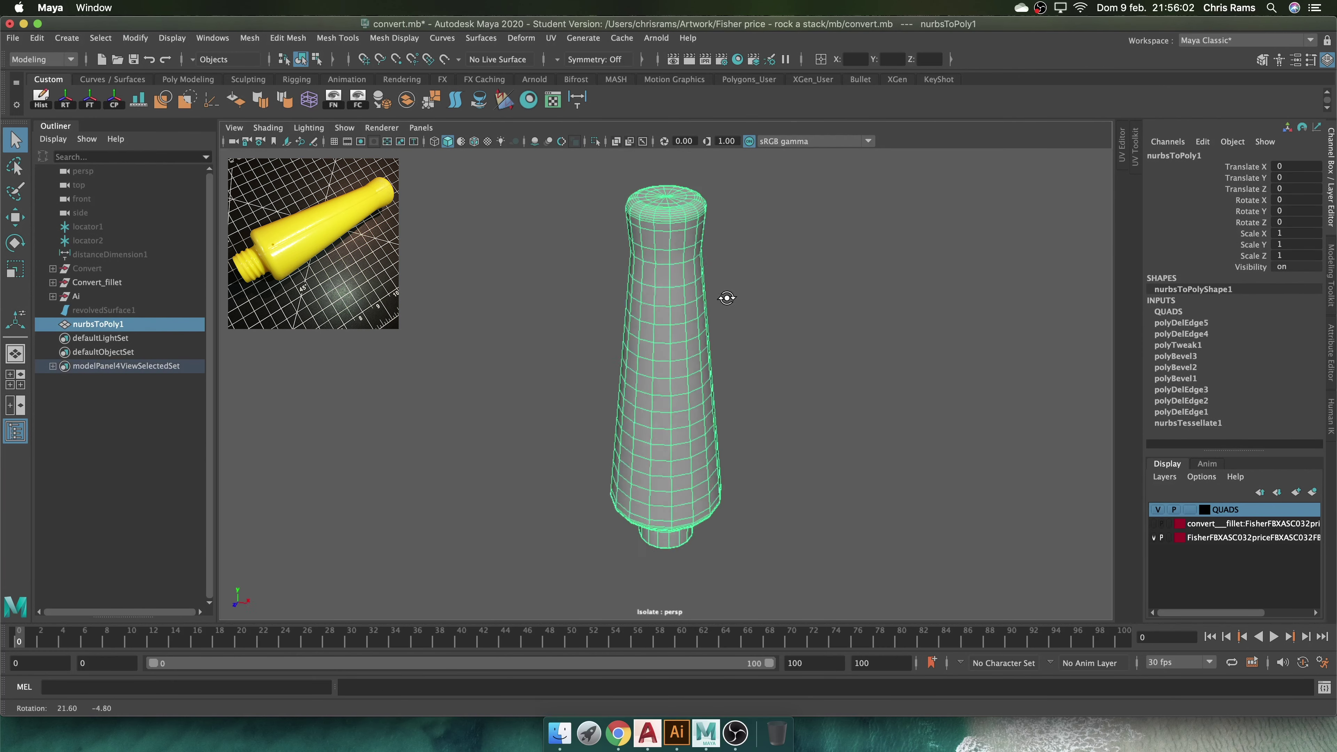
pyautogui.click(816, 342)
pyautogui.click(595, 140)
pyautogui.click(87, 311)
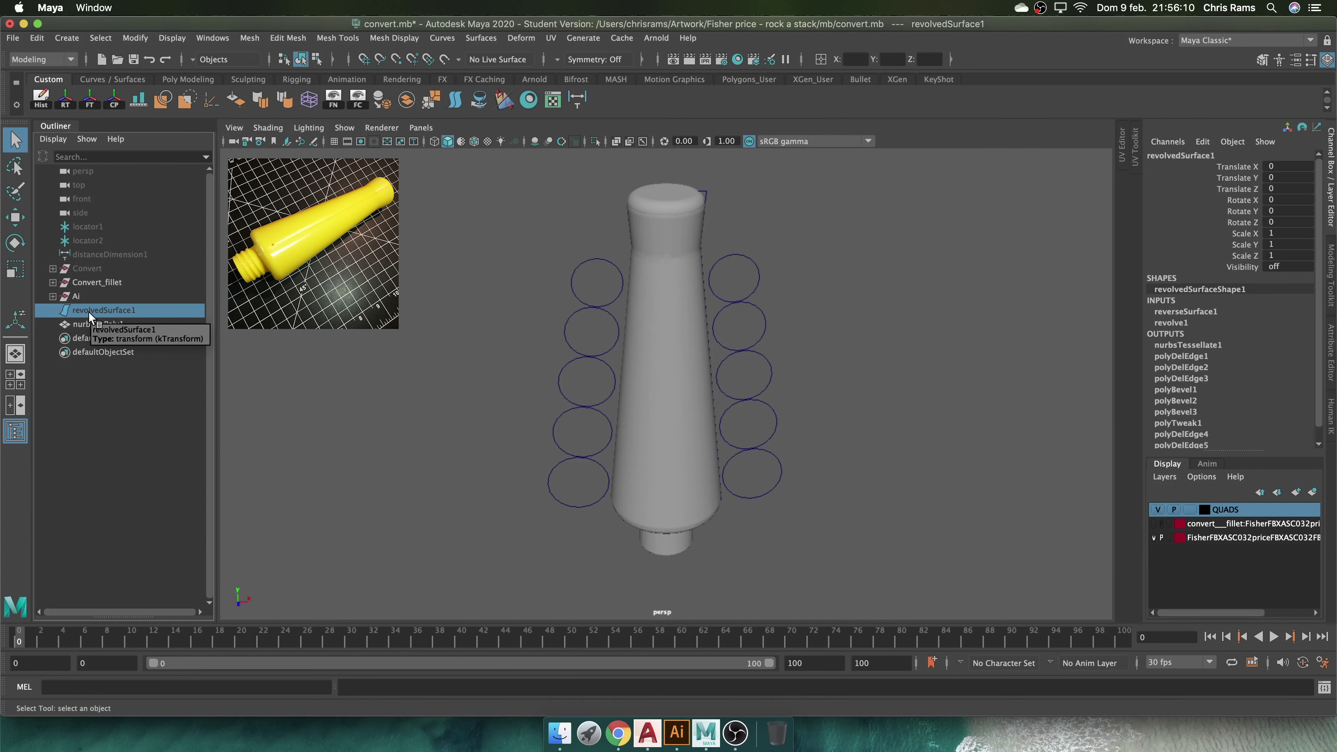
# Group revolvedSurface1 as 'Curves' and nurbsToPoly1 into a new 'Quads' group
pyautogui.hotkey('ctrl', 'g')
pyautogui.doubleClick(84, 324)
pyautogui.write('Curves')
pyautogui.press('Return')
pyautogui.click(90, 311)
pyautogui.hotkey('ctrl', 'g')
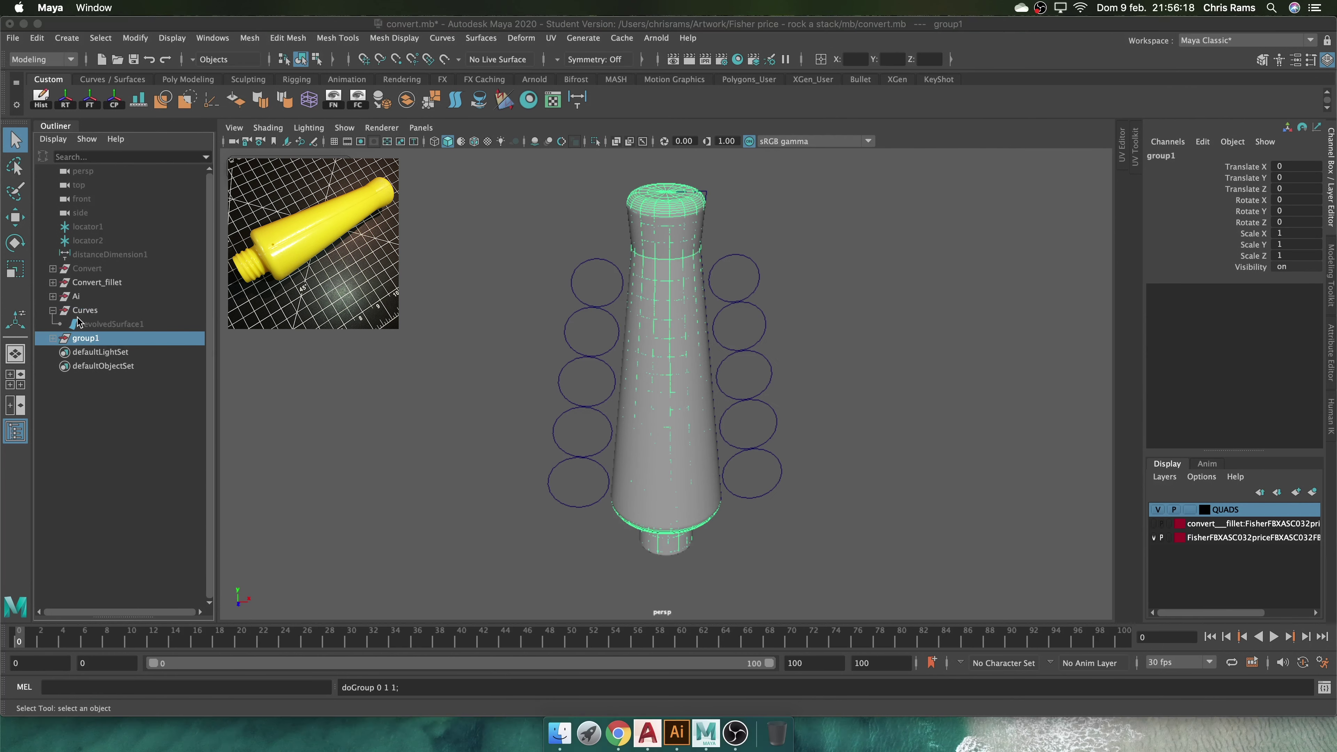
pyautogui.doubleClick(84, 339)
pyautogui.write('Q')
# Delete the locators and distance measurement and rename both surfaces 'post'
pyautogui.moveTo(106, 228); pyautogui.dragTo(110, 257)
pyautogui.press('Delete')
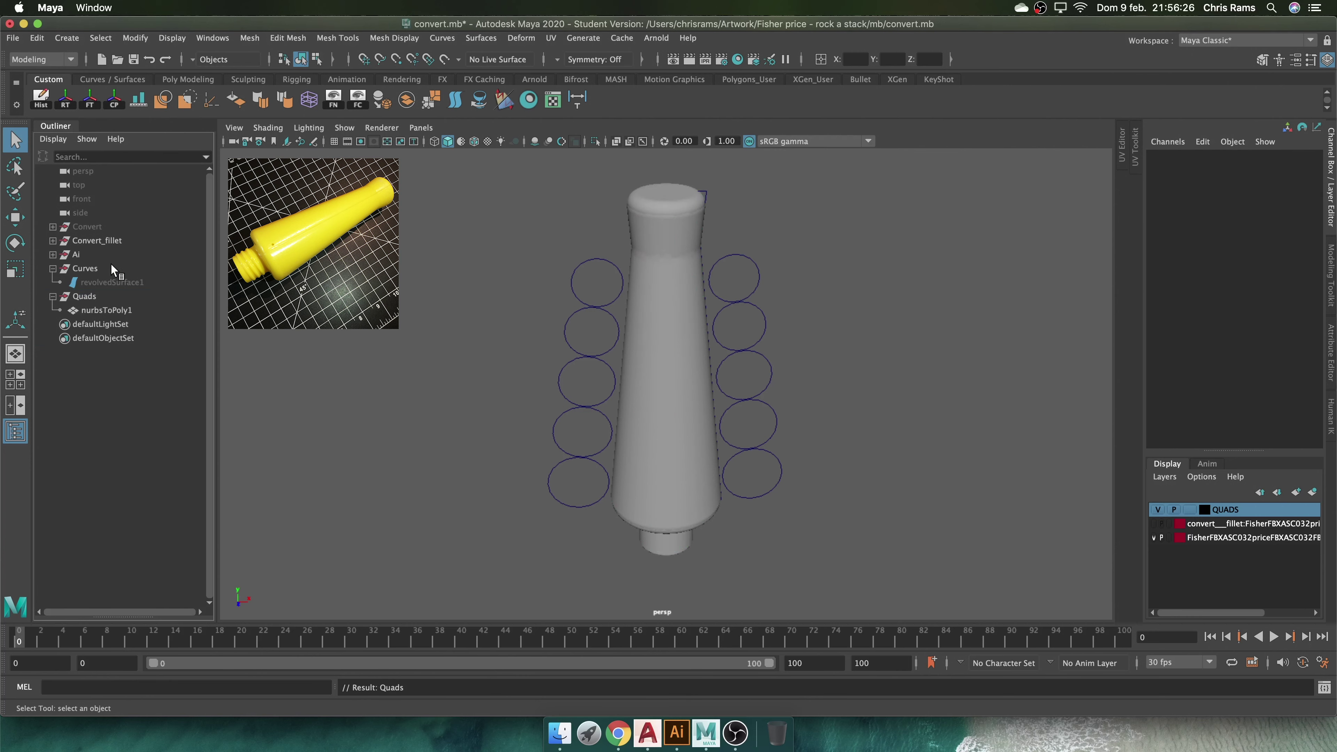
pyautogui.click(102, 311)
pyautogui.press('Return')
pyautogui.doubleClick(92, 282)
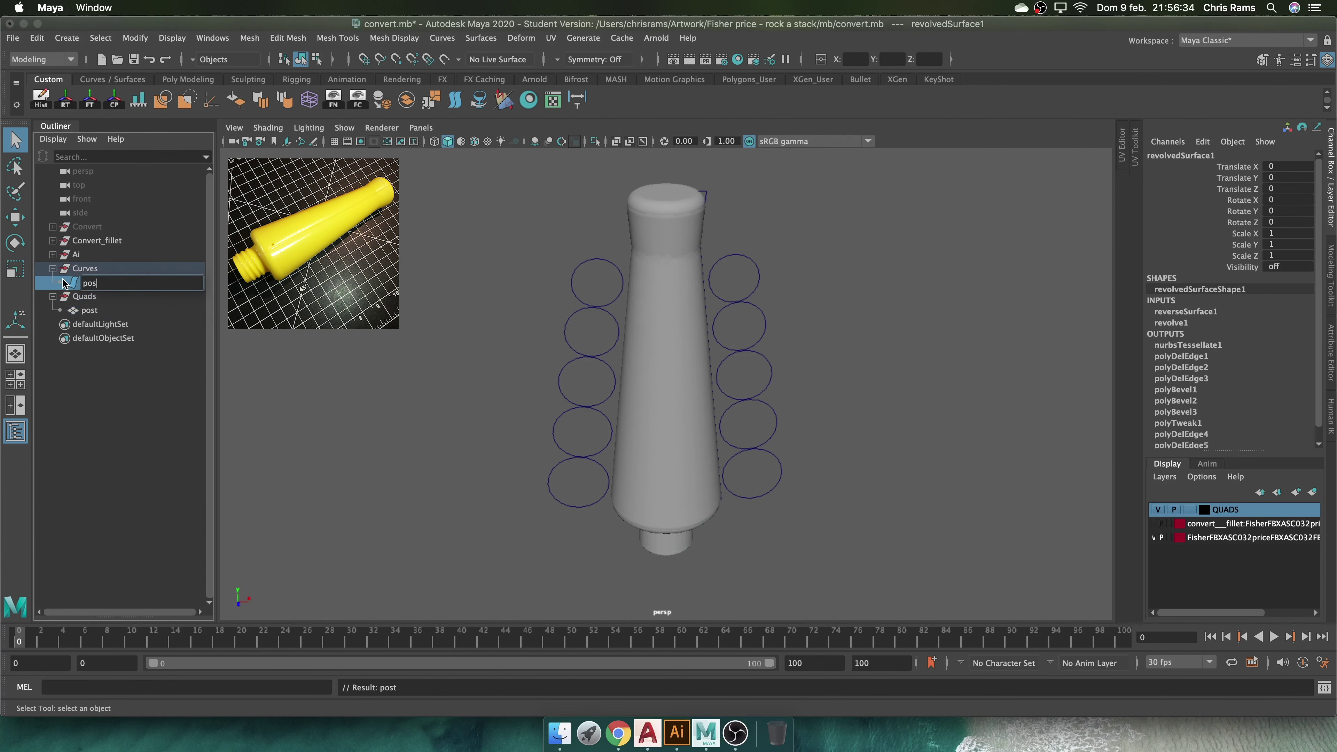
# Hide the post surface and the QUADS layer mesh
pyautogui.keyDown('alt'); pyautogui.moveTo(737, 474); pyautogui.dragTo(762, 486); pyautogui.keyUp('alt')
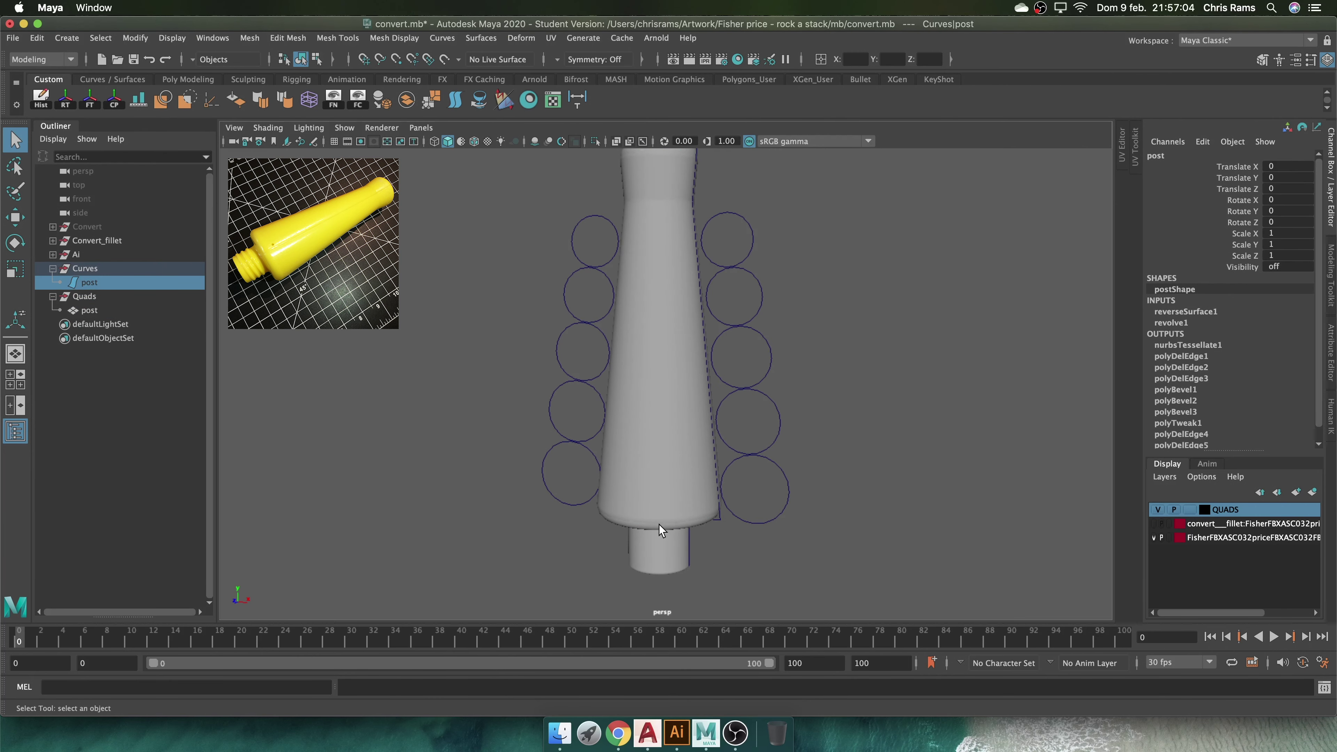
pyautogui.hotkey('ctrl', 'h')
pyautogui.click(1157, 509)
pyautogui.keyDown('alt'); pyautogui.moveTo(474, 401); pyautogui.dragTo(497, 409); pyautogui.keyUp('alt')
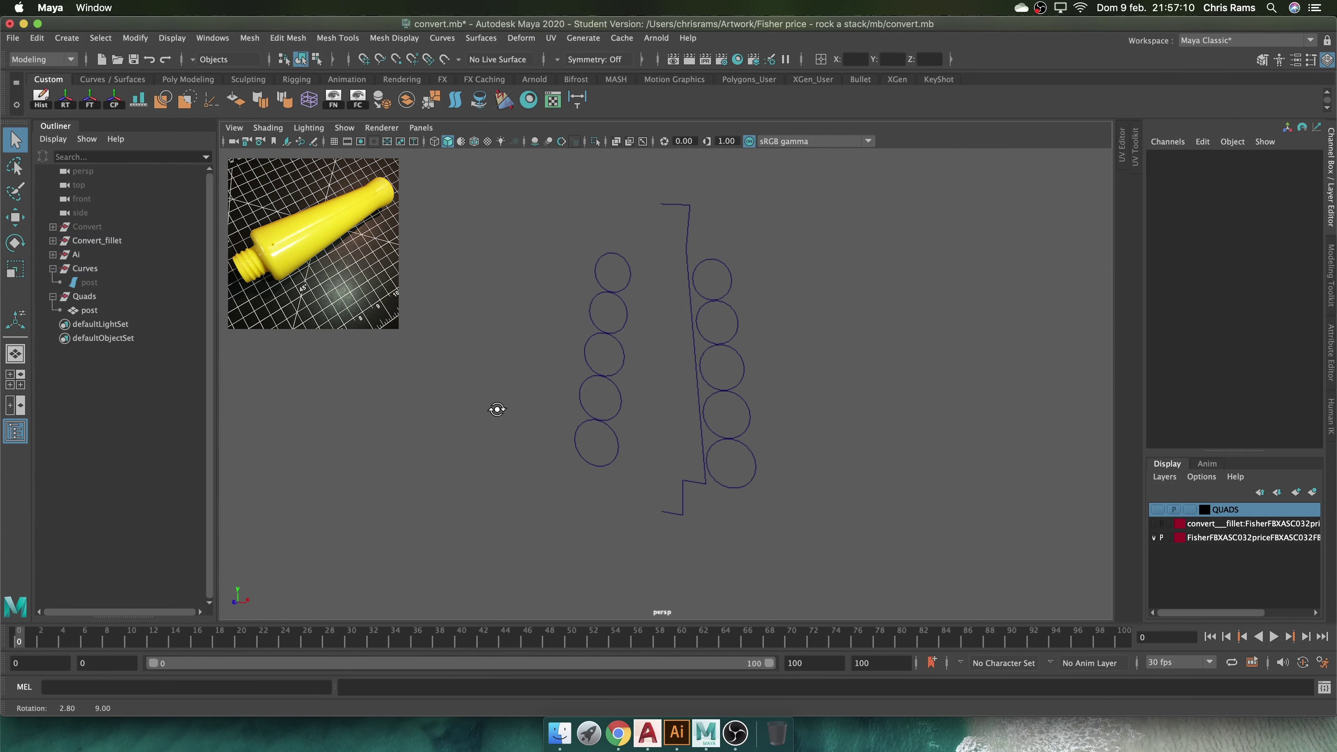
# Revolve the bottom-right circle into a torus and convert it to General quads, U and V Number 17
pyautogui.click(750, 451)
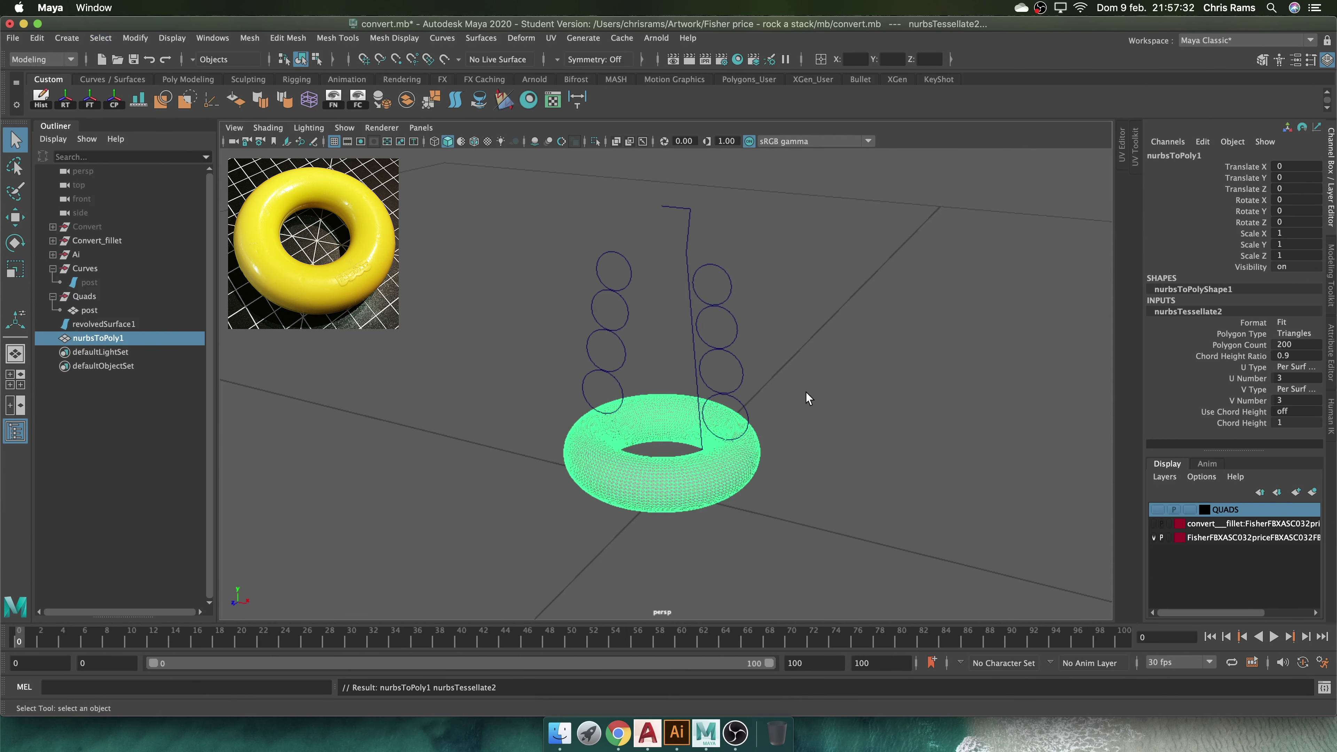
pyautogui.click(1302, 357)
pyautogui.click(1298, 334)
pyautogui.write('6')
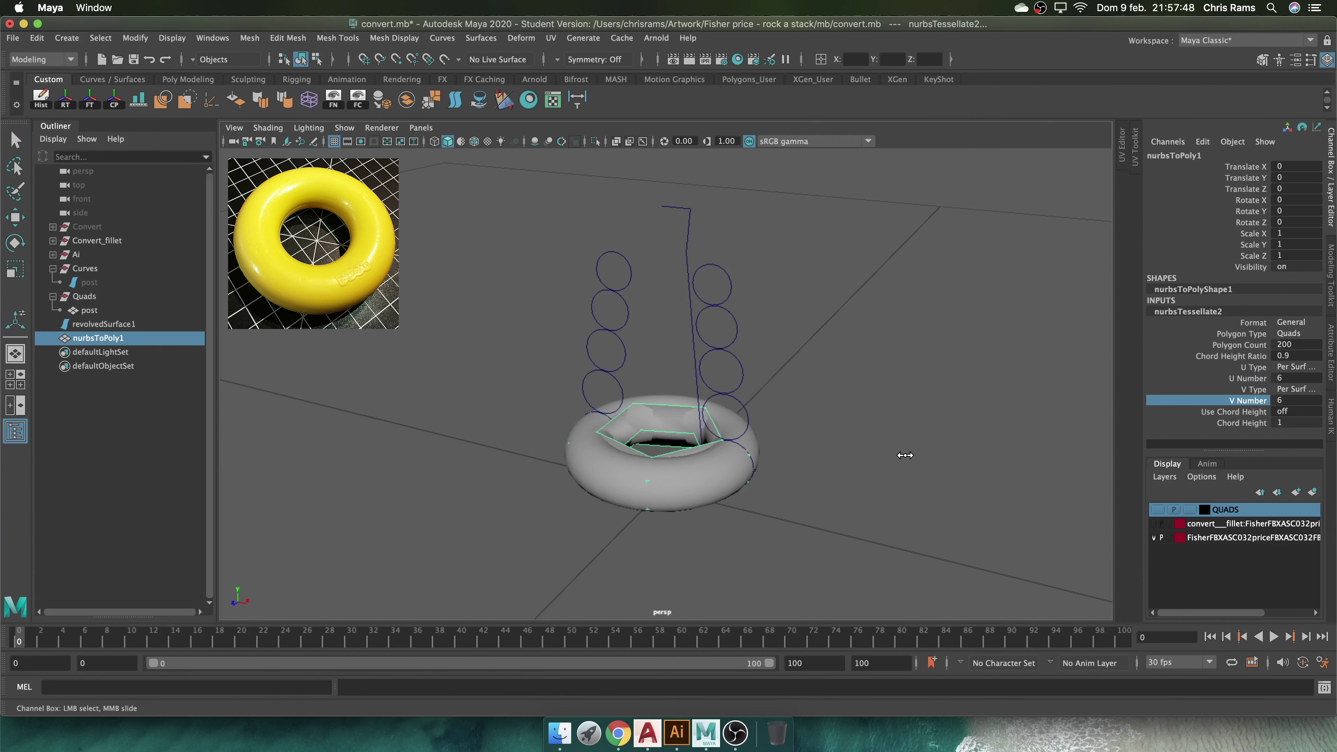
pyautogui.click(735, 491)
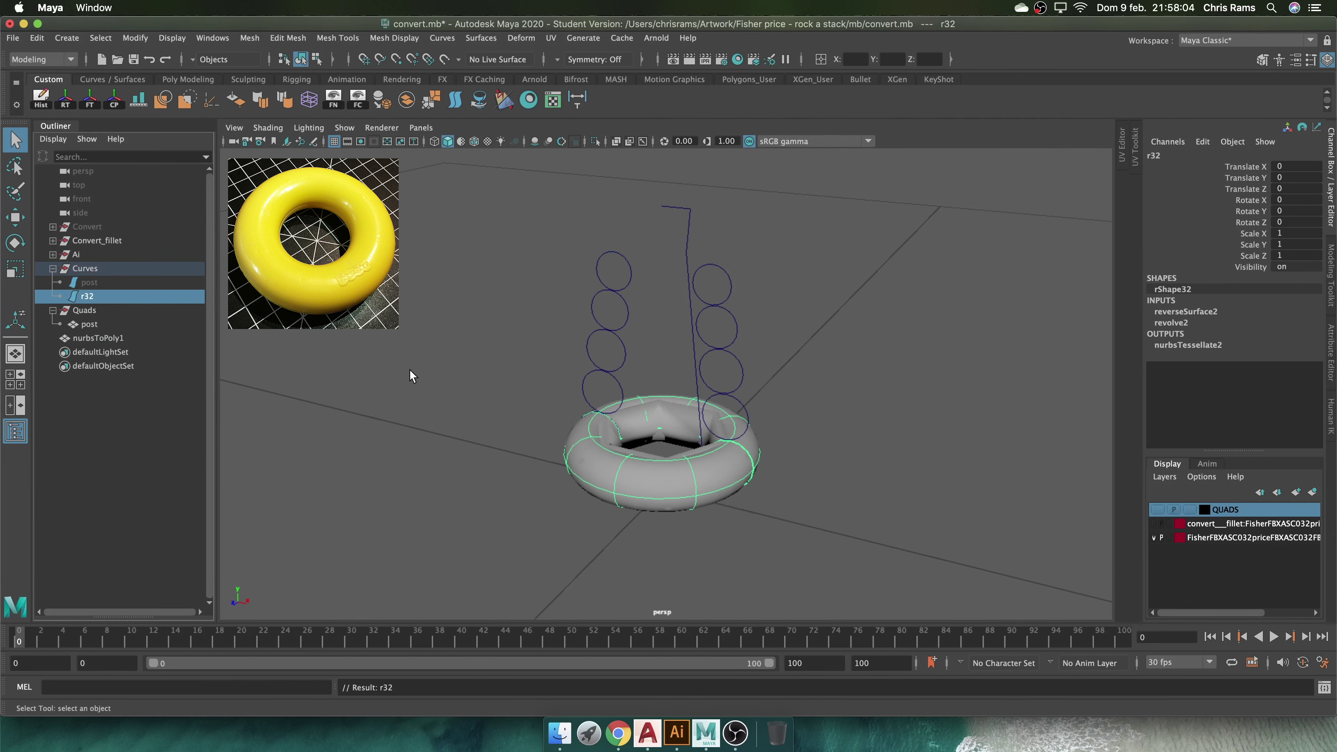
pyautogui.click(89, 324)
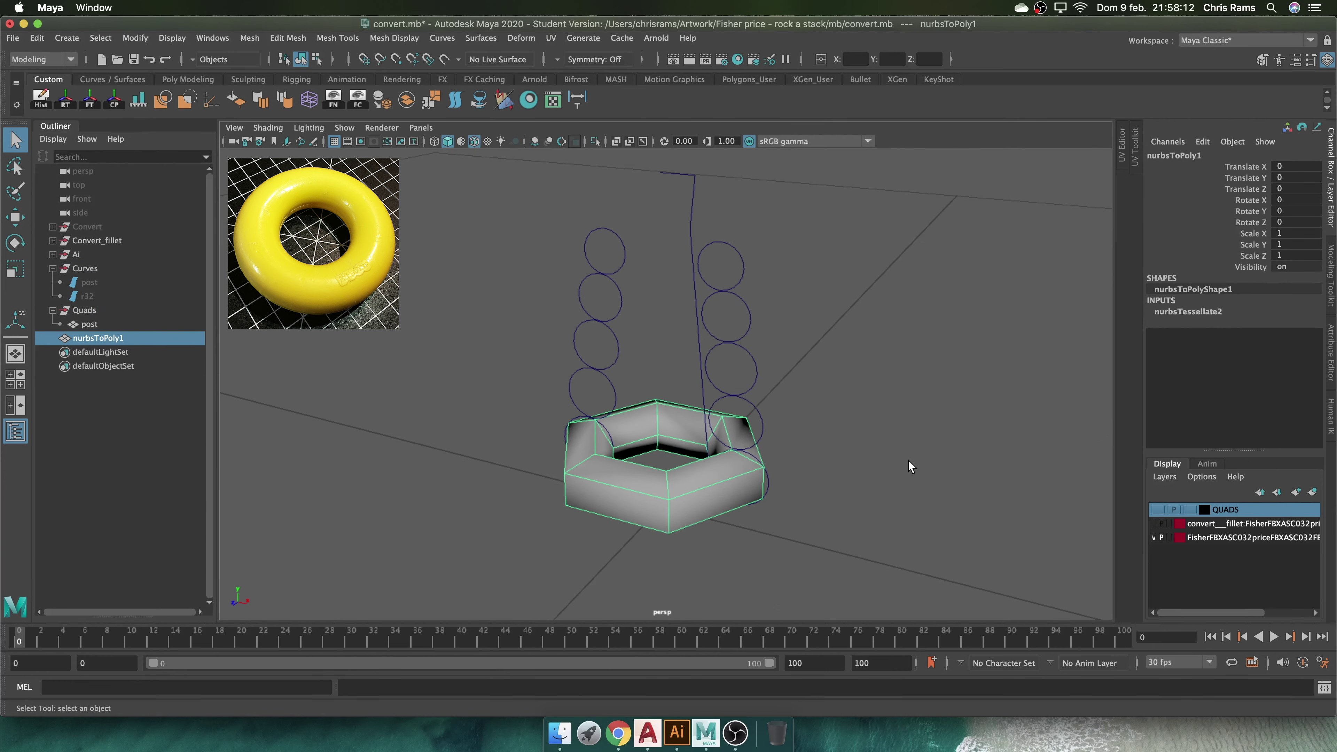
pyautogui.click(1188, 312)
pyautogui.click(1248, 400)
pyautogui.moveTo(980, 401); pyautogui.dragTo(1051, 391, button='middle')
pyautogui.click(937, 397)
# Inspect the torus mesh in flat and perspective views
pyautogui.keyDown('alt'); pyautogui.moveTo(913, 295); pyautogui.dragTo(864, 434); pyautogui.keyUp('alt')
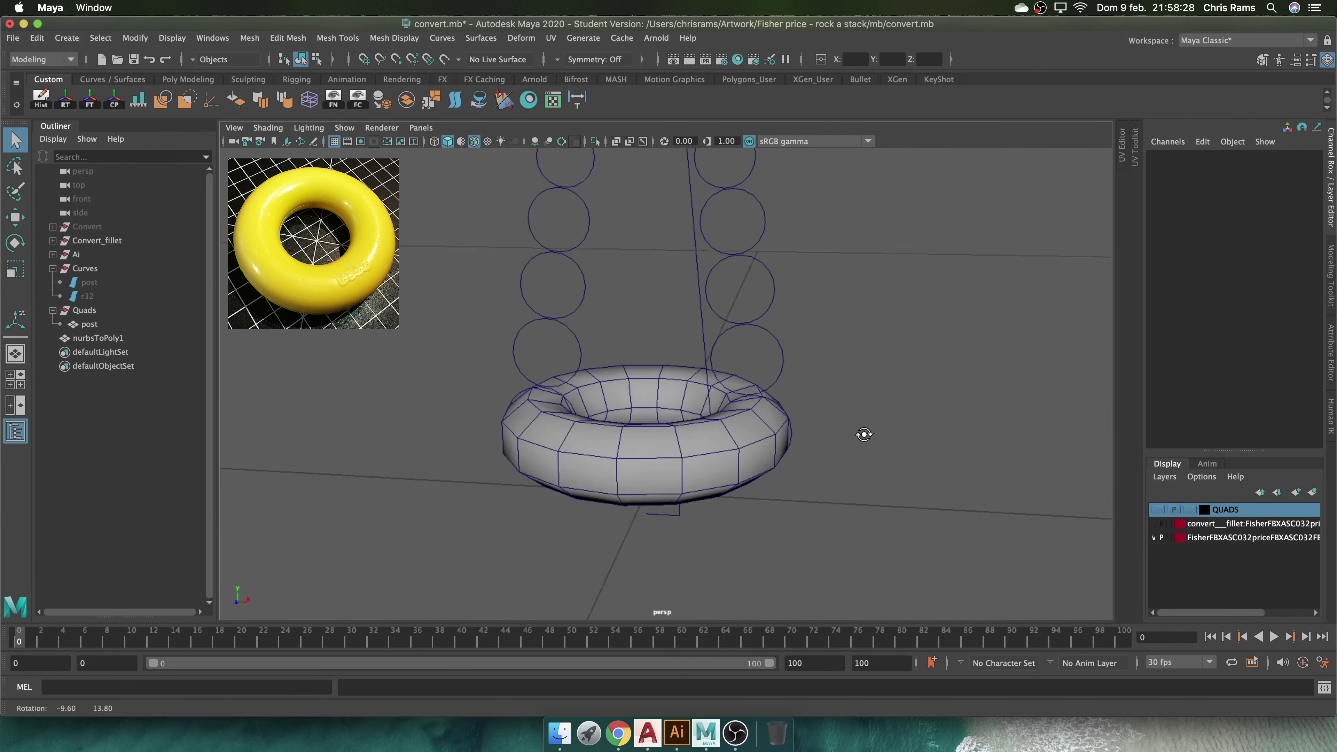
pyautogui.click(770, 448)
pyautogui.press('space')
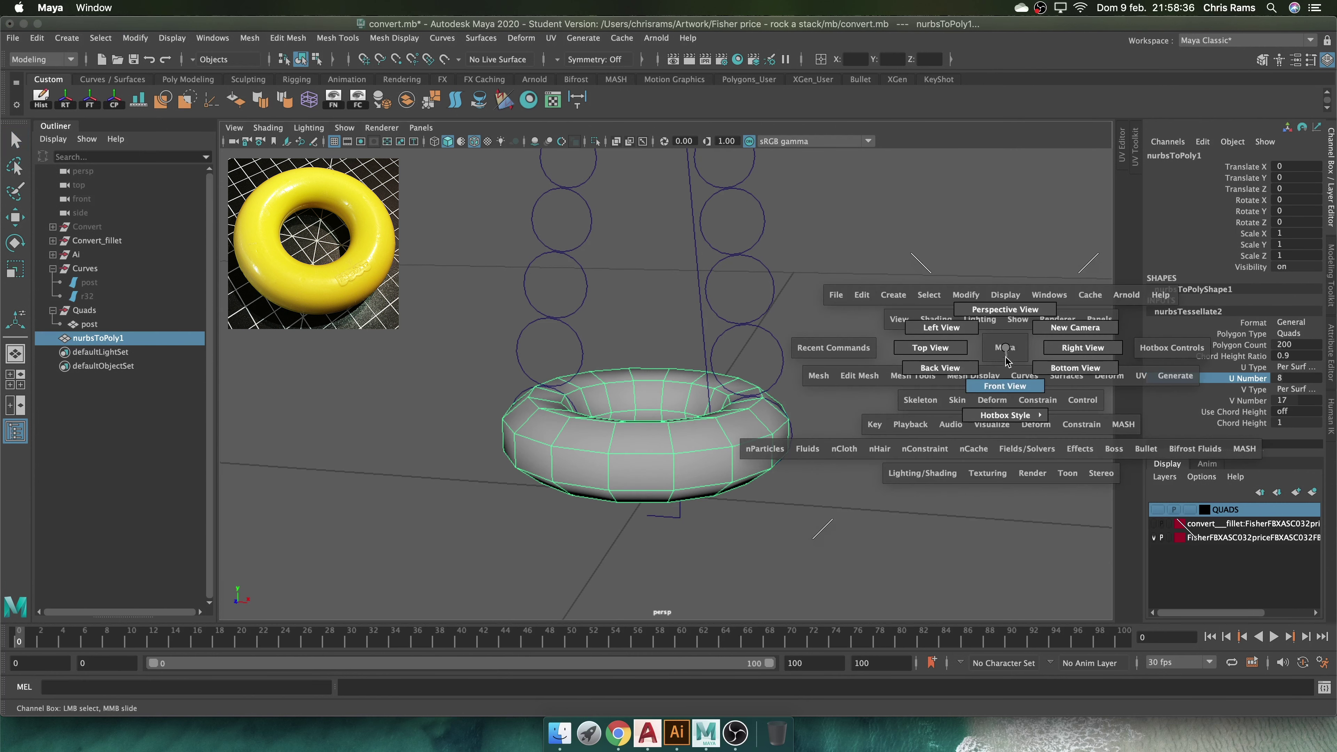
pyautogui.moveTo(1006, 360)
pyautogui.mouseDown()
pyautogui.moveTo(1005, 386)
pyautogui.moveTo(896, 438)
pyautogui.moveTo(775, 286)
pyautogui.mouseUp()
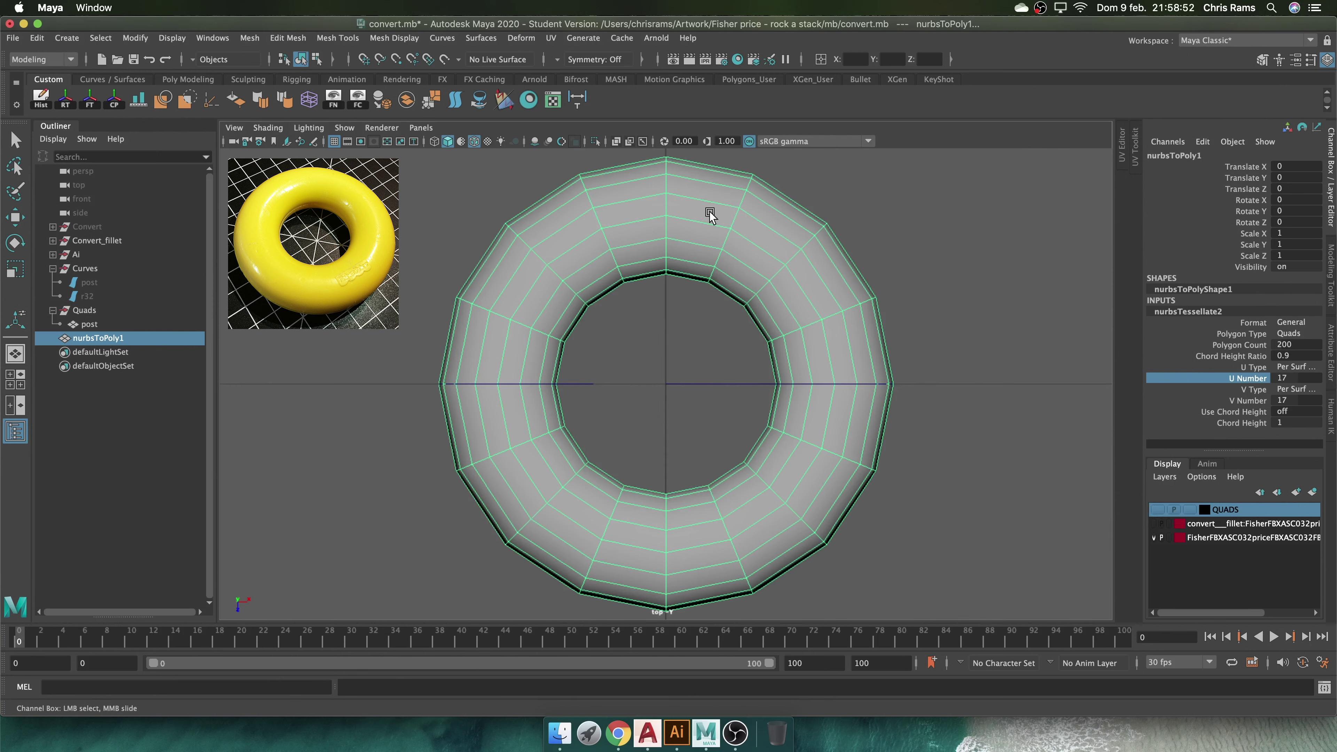
pyautogui.moveTo(960, 309); pyautogui.dragTo(1032, 308)
pyautogui.click(855, 443)
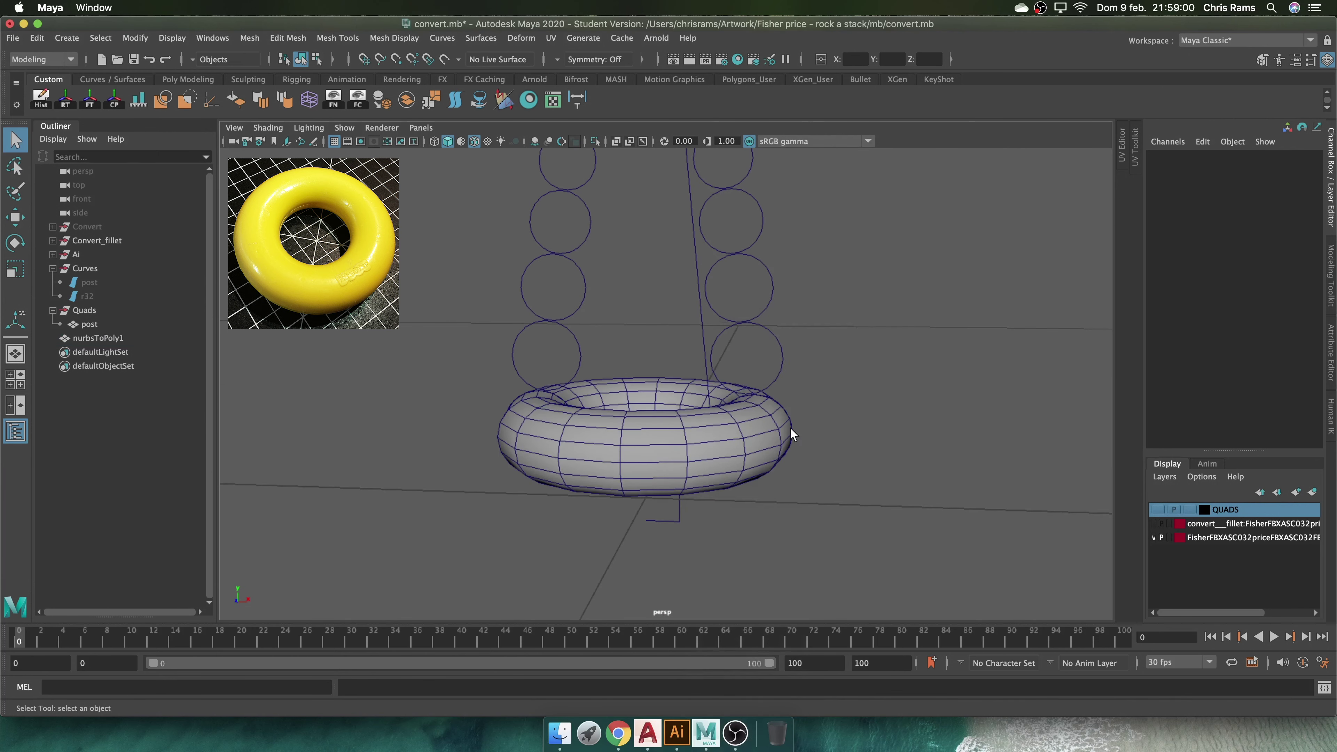
pyautogui.hotkey('ctrl', 'z')
pyautogui.click(53, 254)
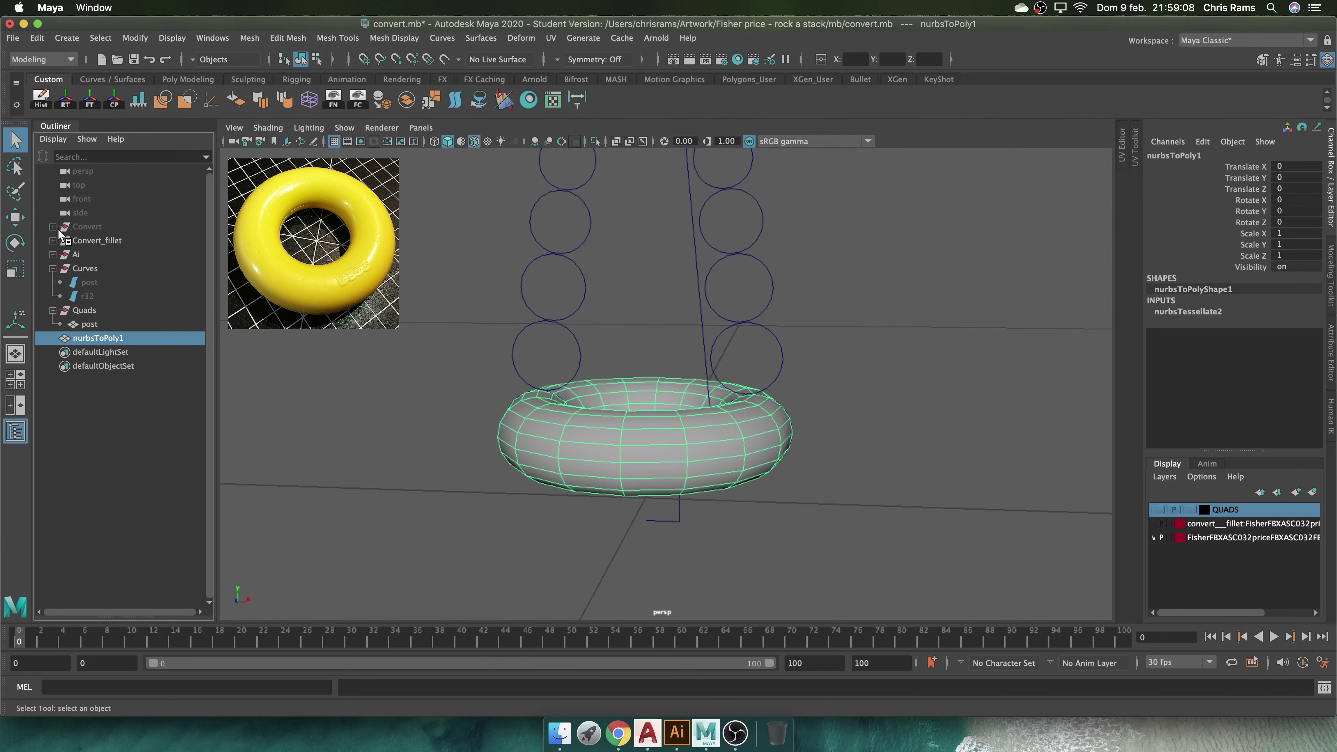
# Unhide the Convert group of red reference rings
pyautogui.click(86, 226)
pyautogui.hotkey('shift', 'h')
pyautogui.click(142, 268)
pyautogui.scroll(-3, 627, 255)
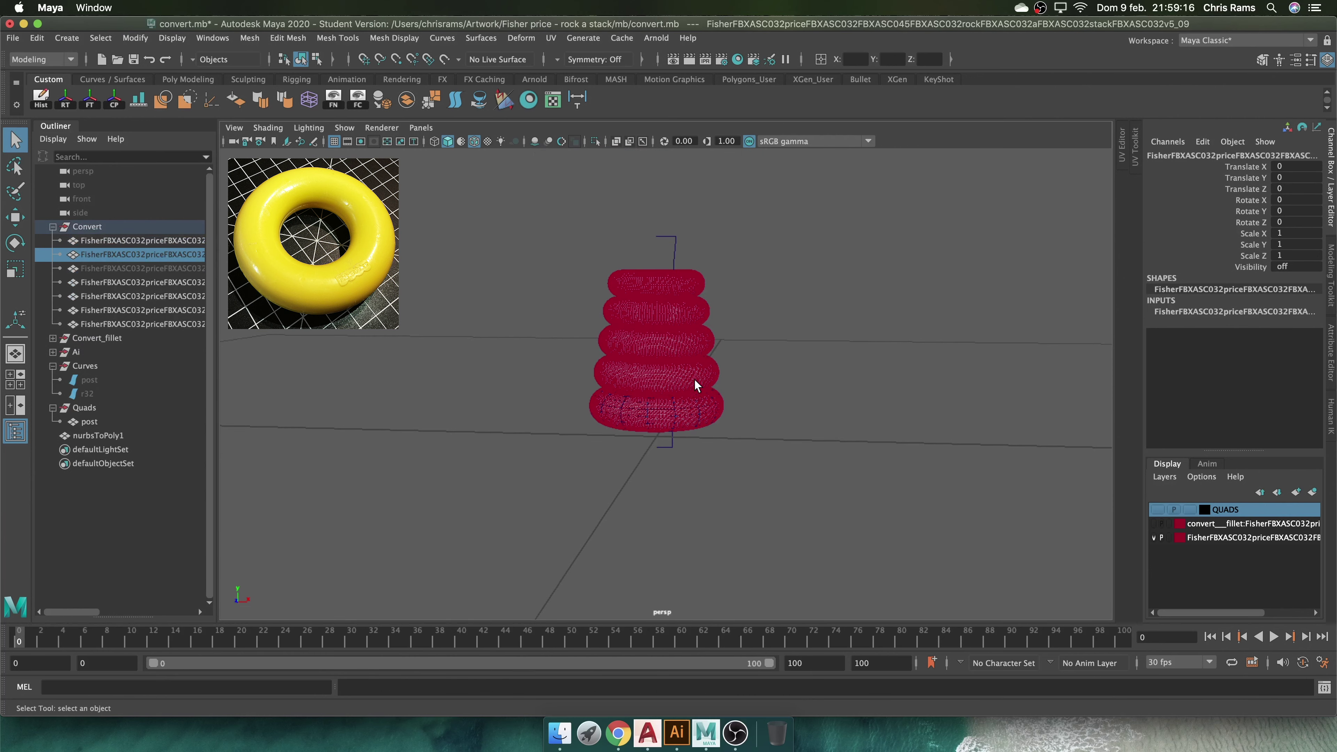
# Isolate and frame the bottom reference ring, then select the converted polygon ring
pyautogui.hotkey('ctrl', 'h')
pyautogui.click(636, 382)
pyautogui.press('f')
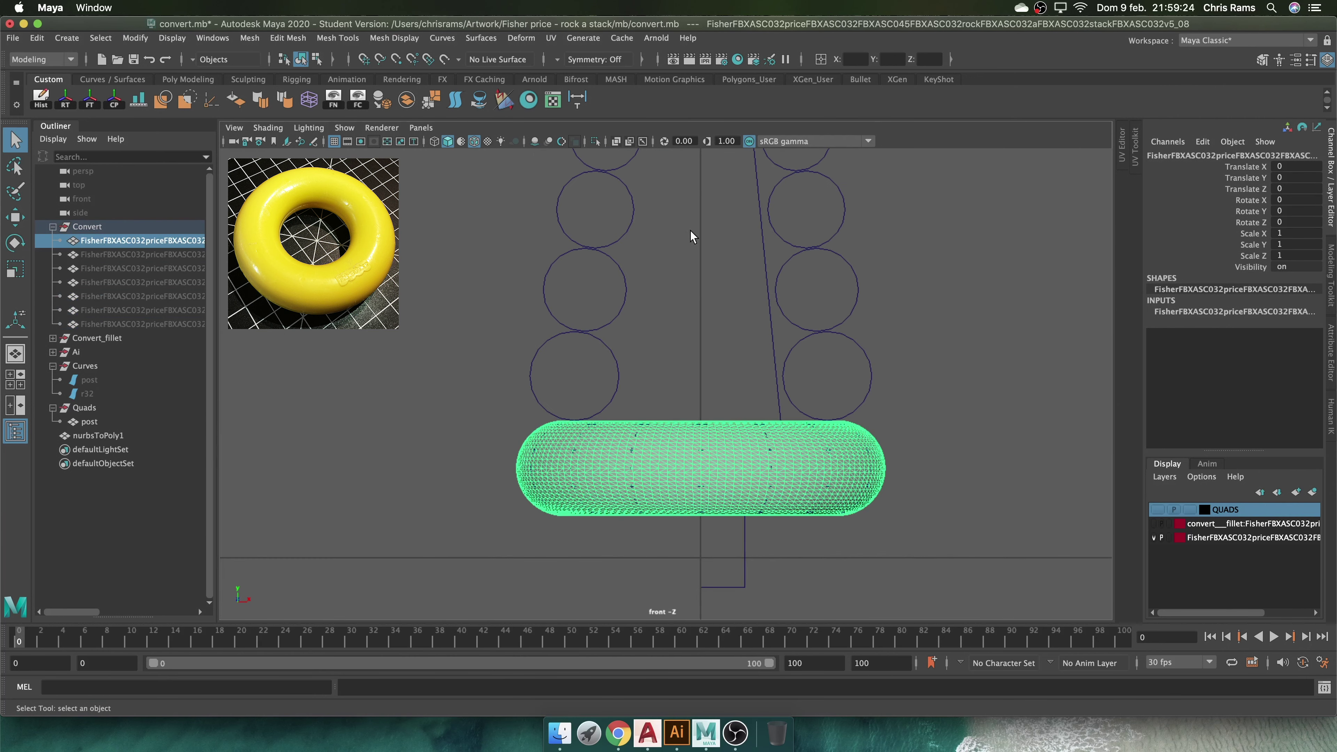
pyautogui.click(99, 436)
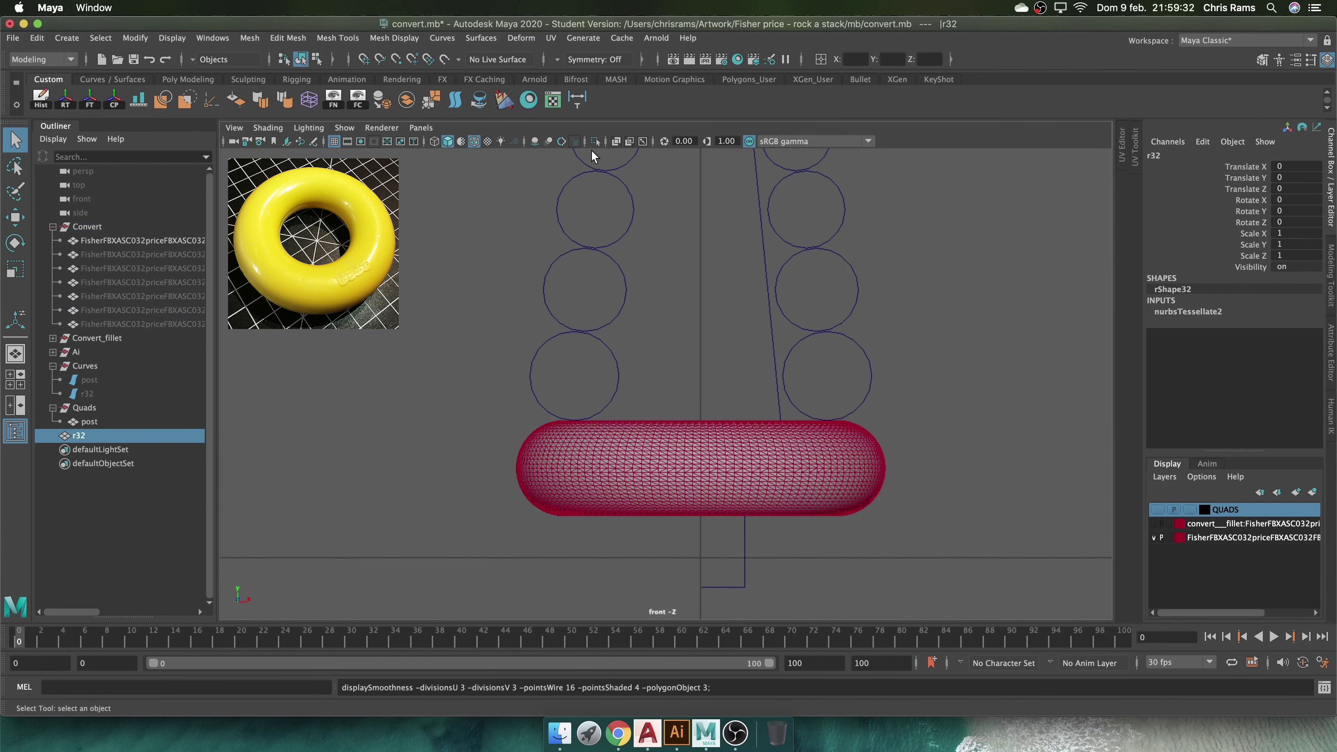
pyautogui.scroll(3, 593, 157)
pyautogui.scroll(3, 617, 248)
# Marquee-select all the ring's vertices and scale them up slightly
pyautogui.press('r')
pyautogui.scroll(-3, 895, 397)
pyautogui.moveTo(987, 282); pyautogui.dragTo(572, 478)
pyautogui.scroll(5, 816, 432)
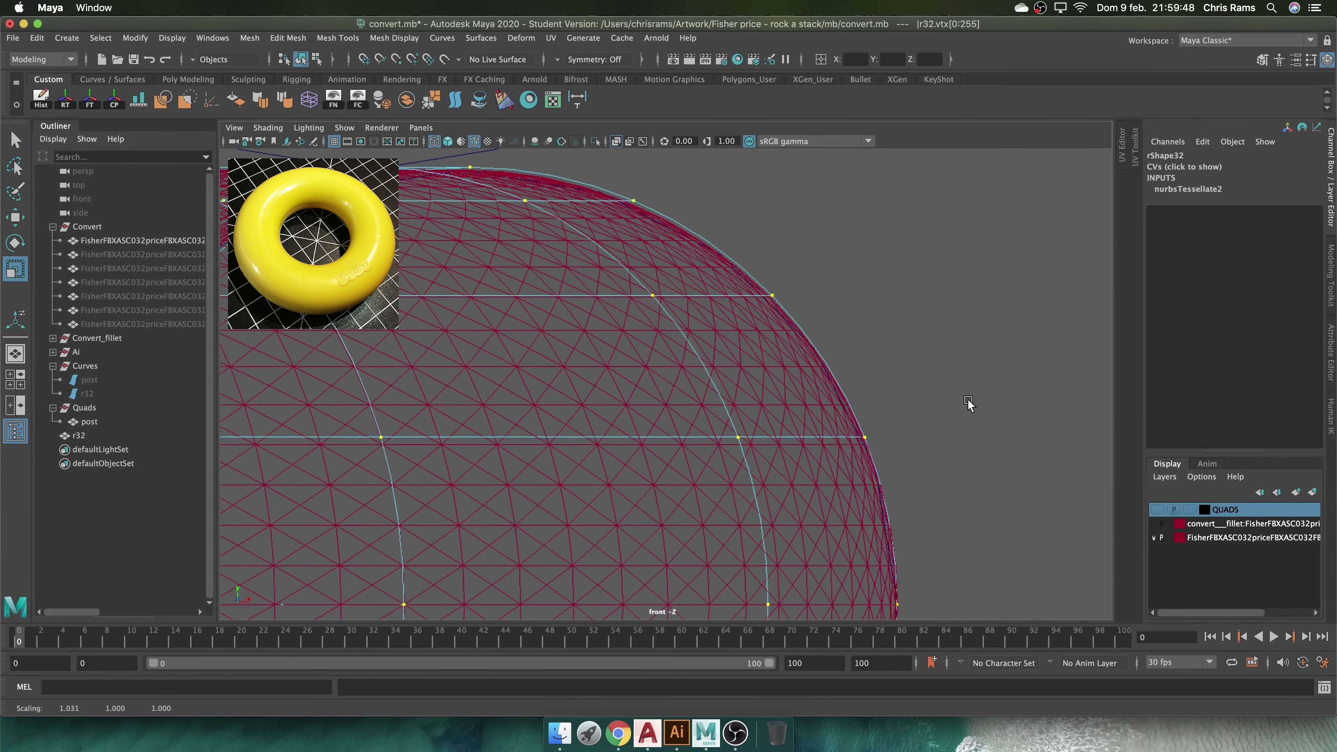
pyautogui.scroll(-2, 969, 404)
pyautogui.scroll(-3, 927, 385)
# Return to object mode and apply Smooth to the whole ring
pyautogui.click(1134, 148)
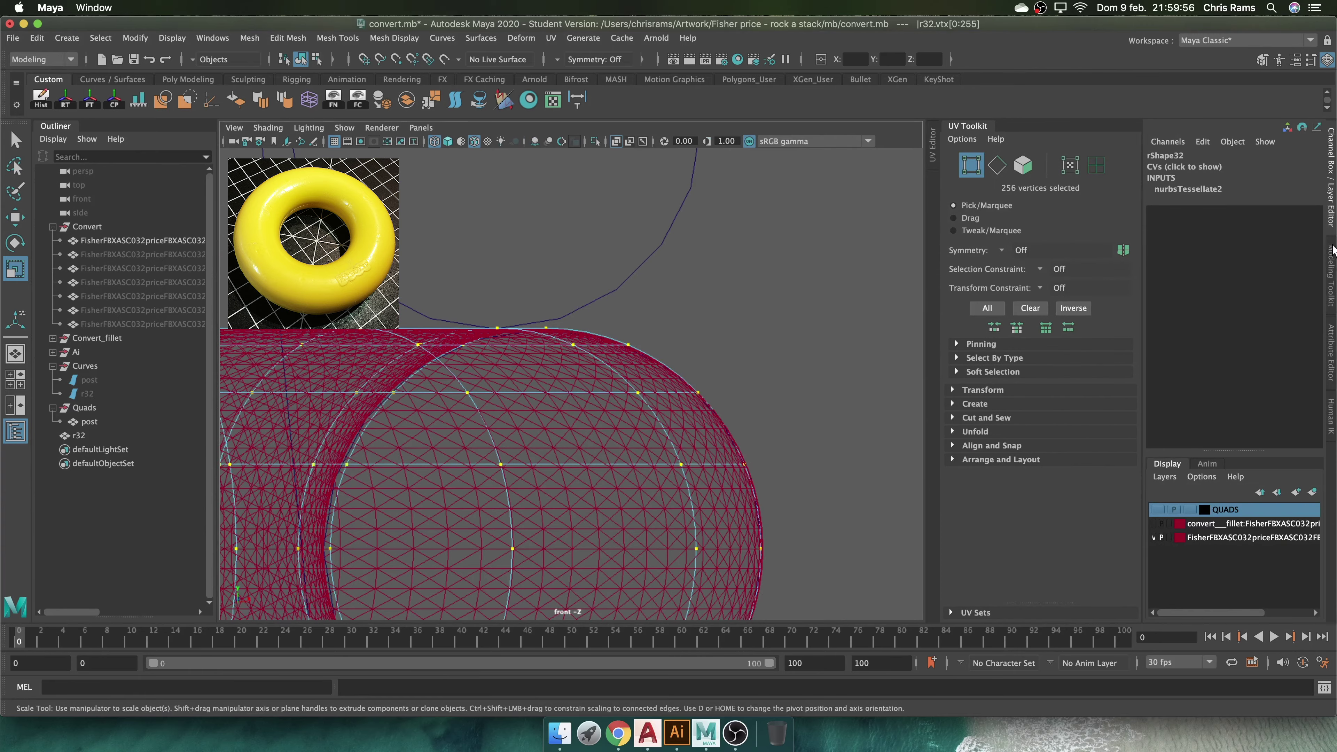
pyautogui.moveTo(701, 344); pyautogui.dragTo(783, 338, button='right')
pyautogui.scroll(-5, 684, 369)
pyautogui.scroll(2, 681, 418)
pyautogui.click(133, 254)
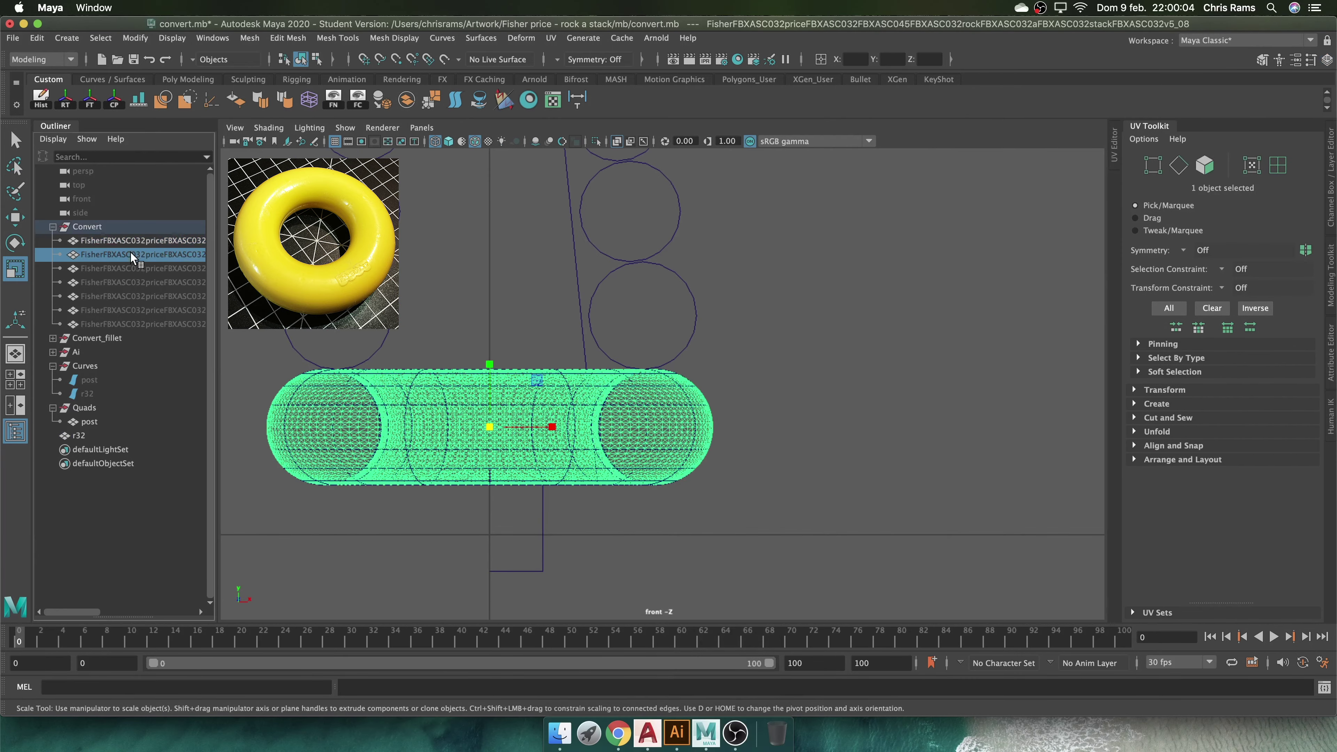
pyautogui.moveTo(706, 380); pyautogui.dragTo(715, 412, button='right')
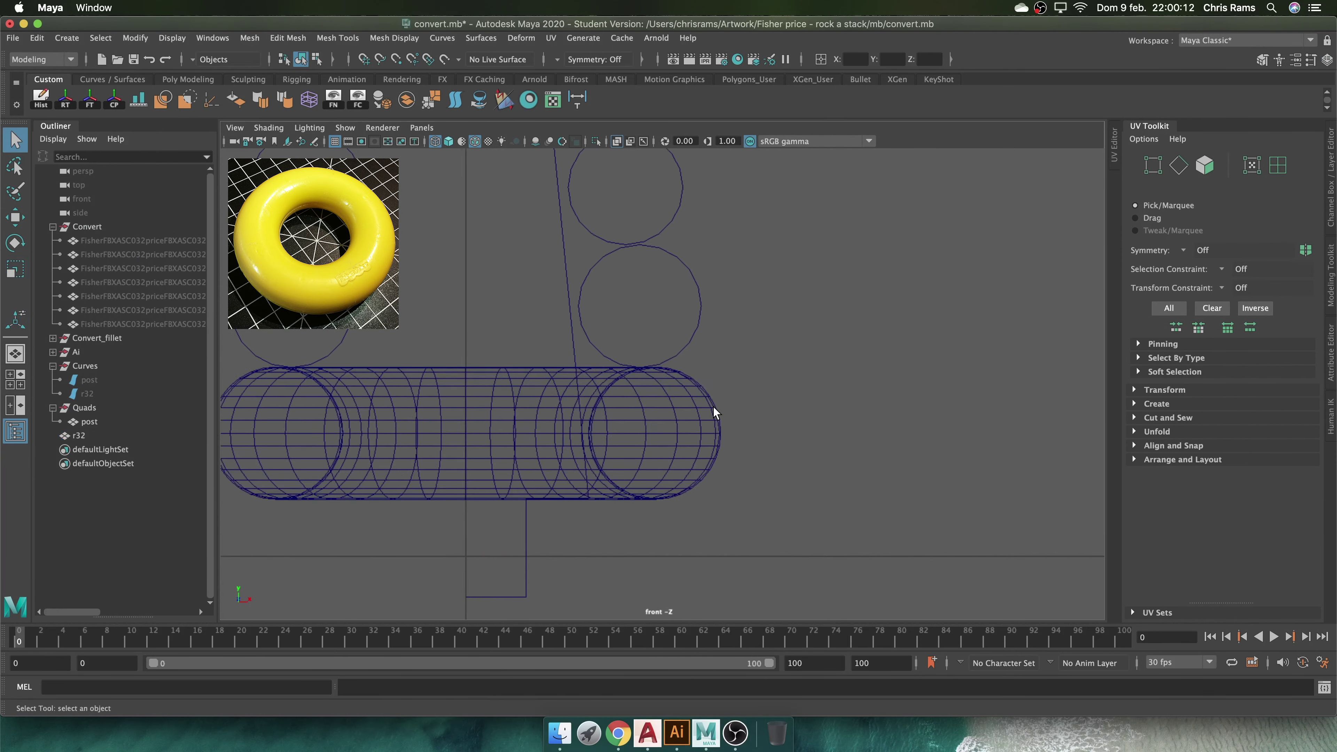
pyautogui.click(714, 412)
# View the ring shaded in perspective and parent r32 under the Quads group
pyautogui.click(764, 382)
pyautogui.moveTo(764, 382)
pyautogui.keyDown('alt'); pyautogui.mouseDown()
pyautogui.moveTo(773, 352)
pyautogui.moveTo(600, 382)
pyautogui.mouseUp(); pyautogui.keyUp('alt')
pyautogui.press('5')
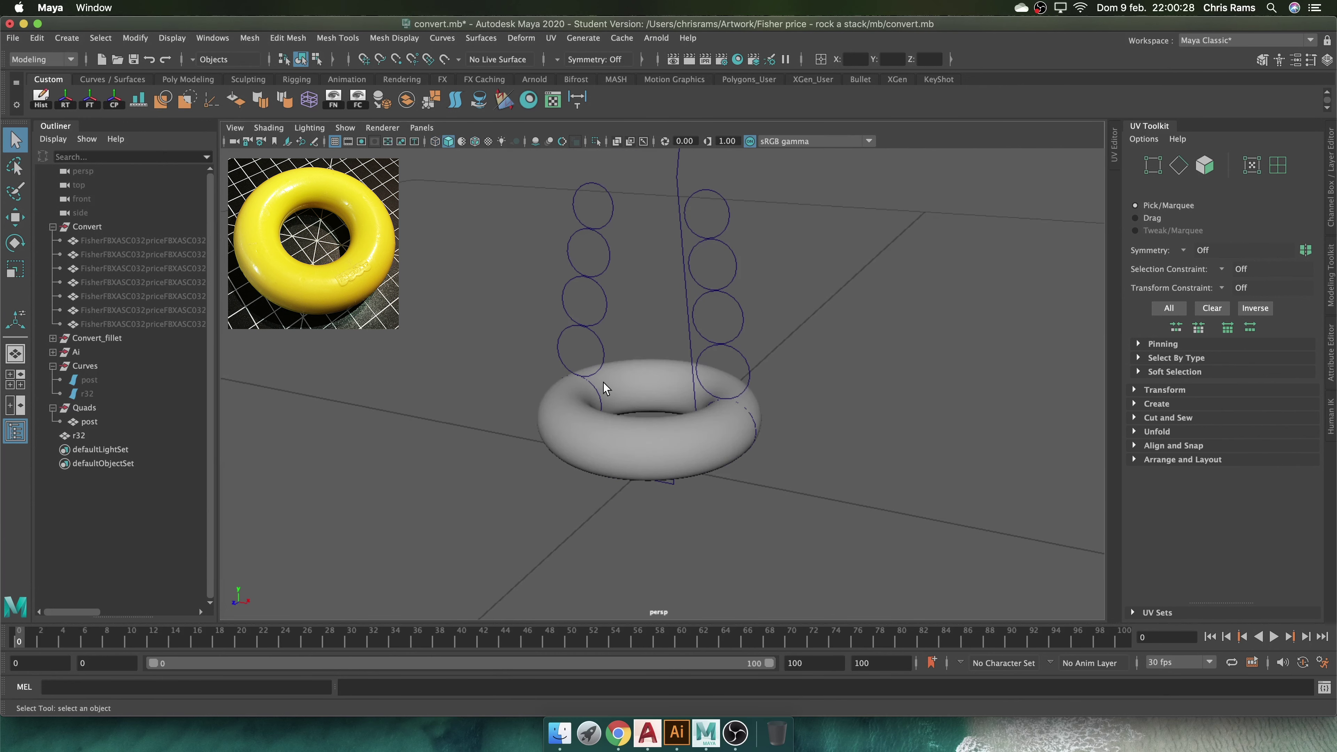
pyautogui.click(80, 436)
pyautogui.click(1328, 59)
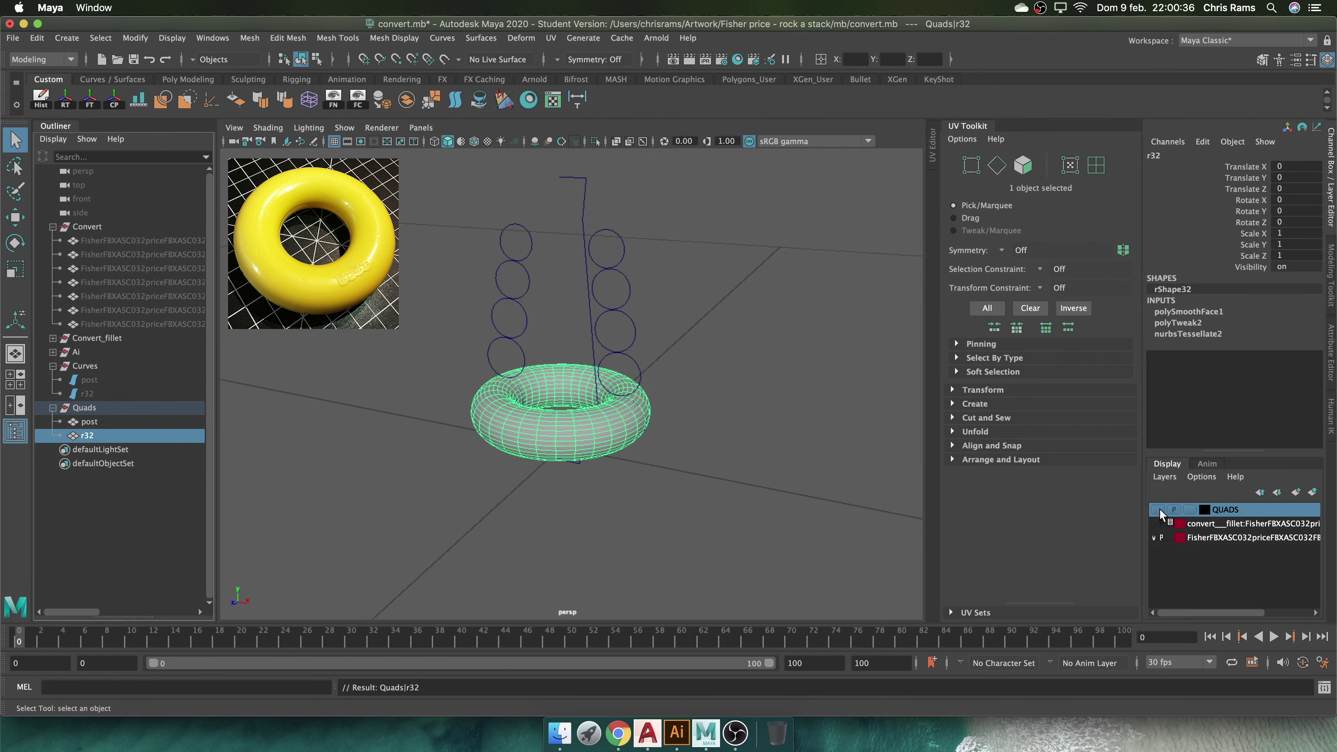
# Show the QUADS layer, isolate the post and r32 together, and orbit around them
pyautogui.click(1157, 509)
pyautogui.click(591, 399)
pyautogui.moveTo(654, 356); pyautogui.dragTo(803, 439)
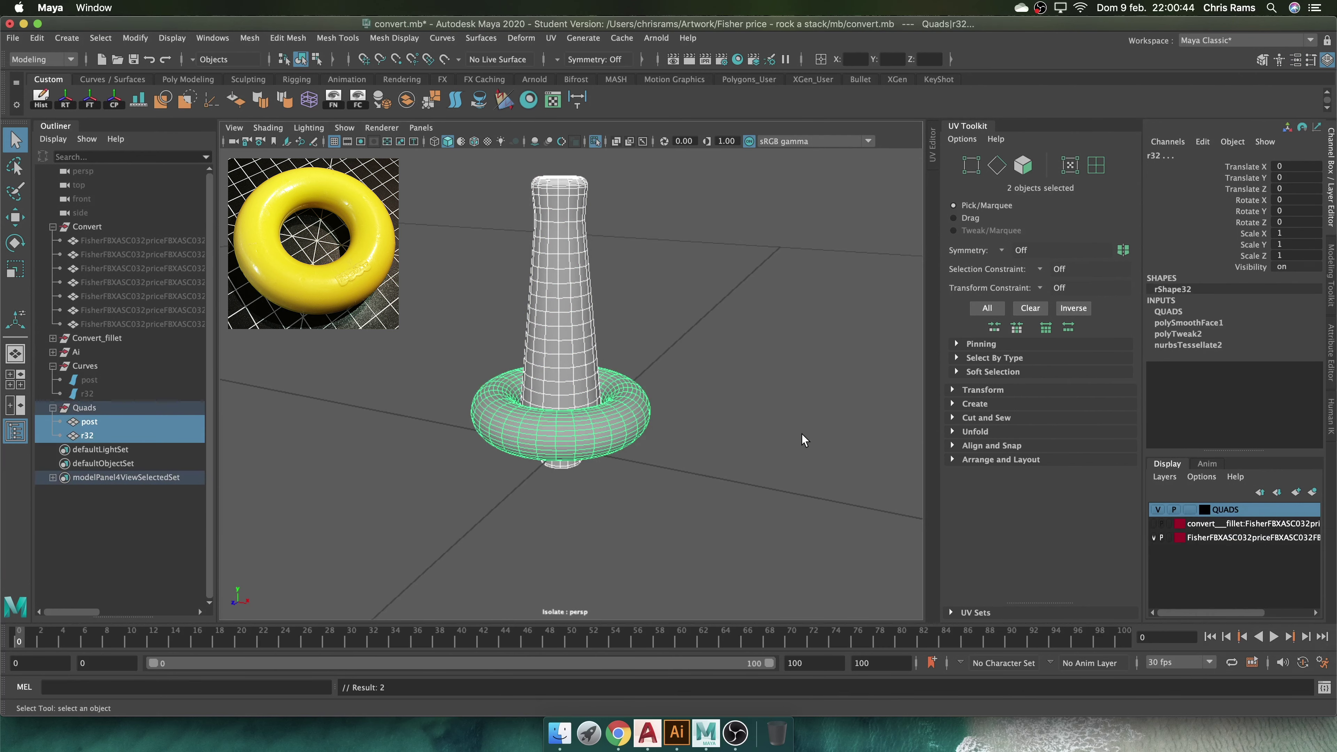
pyautogui.hotkey('ctrl', '1')
pyautogui.keyDown('alt'); pyautogui.moveTo(857, 397); pyautogui.dragTo(862, 460); pyautogui.keyUp('alt')
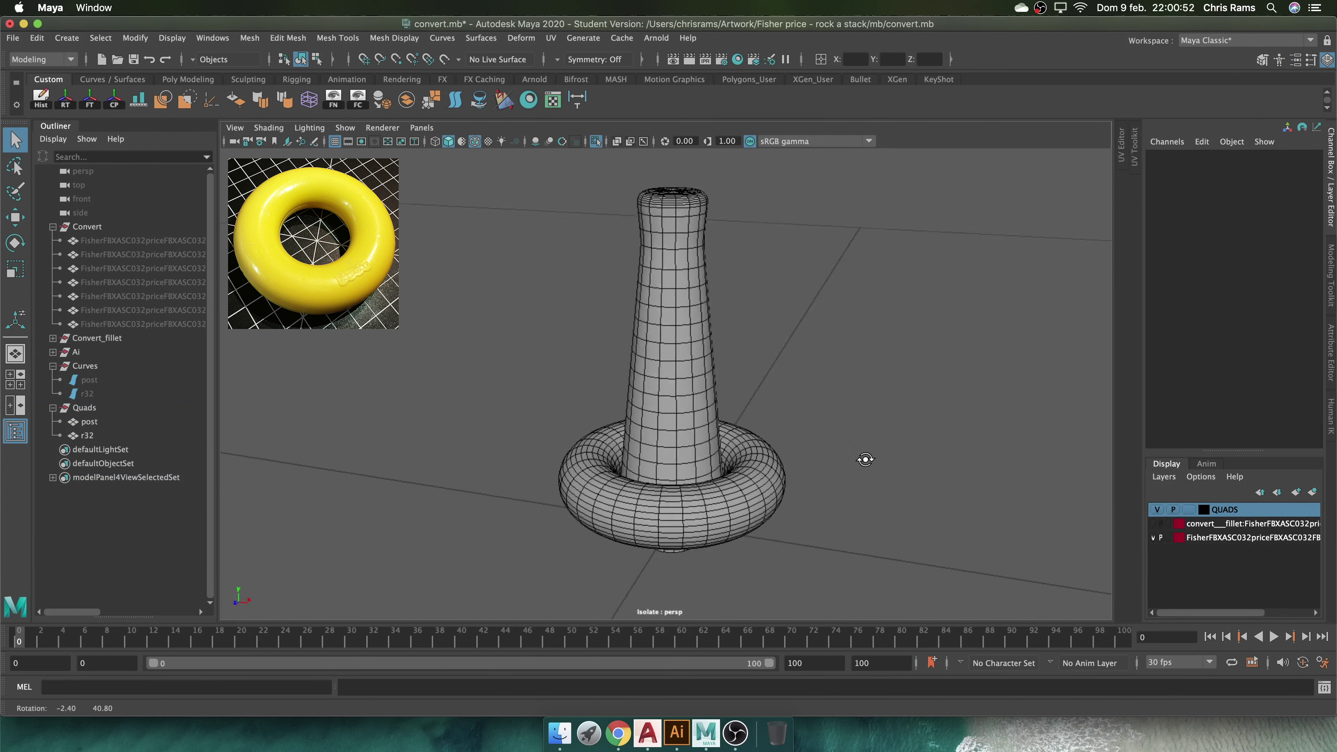
pyautogui.keyDown('alt'); pyautogui.moveTo(862, 460); pyautogui.dragTo(848, 451, button='right'); pyautogui.keyUp('alt')
pyautogui.moveTo(848, 451)
pyautogui.keyDown('alt'); pyautogui.mouseDown()
pyautogui.moveTo(853, 501)
pyautogui.moveTo(828, 448)
pyautogui.mouseUp(); pyautogui.keyUp('alt')
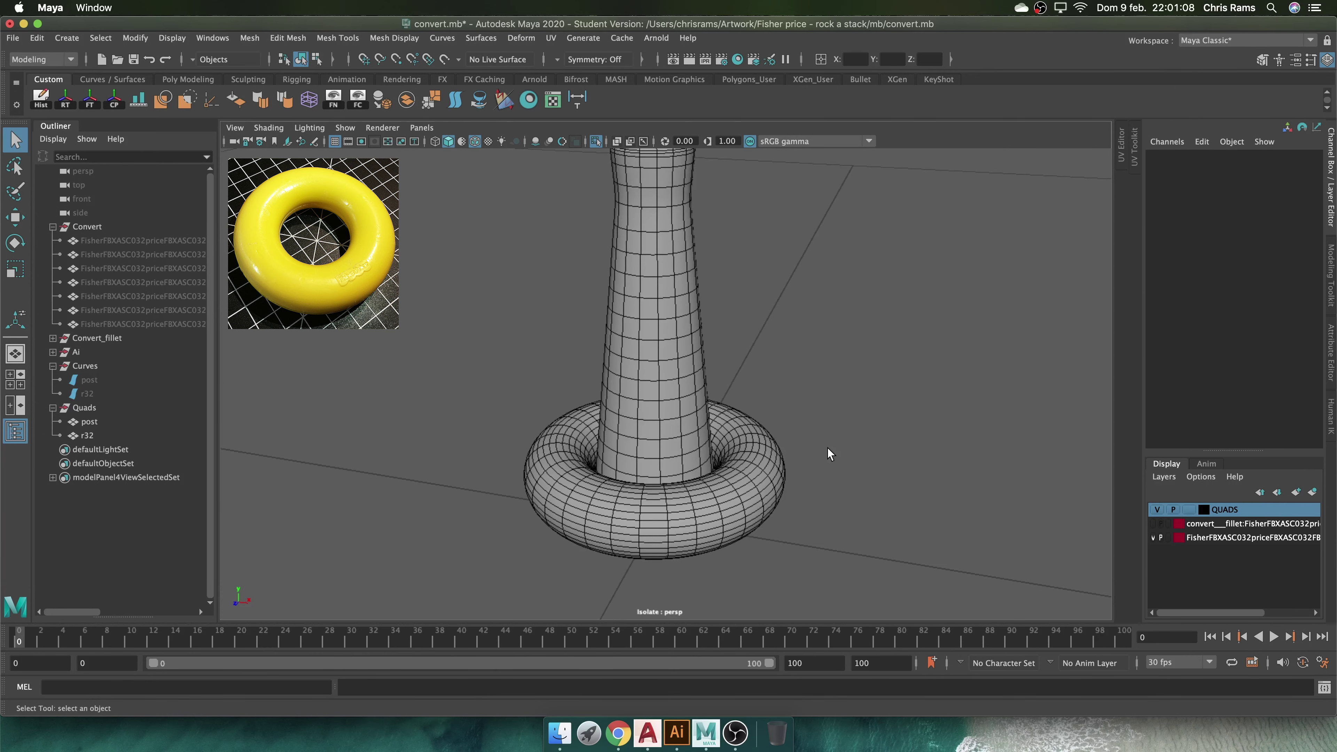
pyautogui.keyDown('alt'); pyautogui.moveTo(828, 448); pyautogui.dragTo(804, 461, button='right'); pyautogui.keyUp('alt')
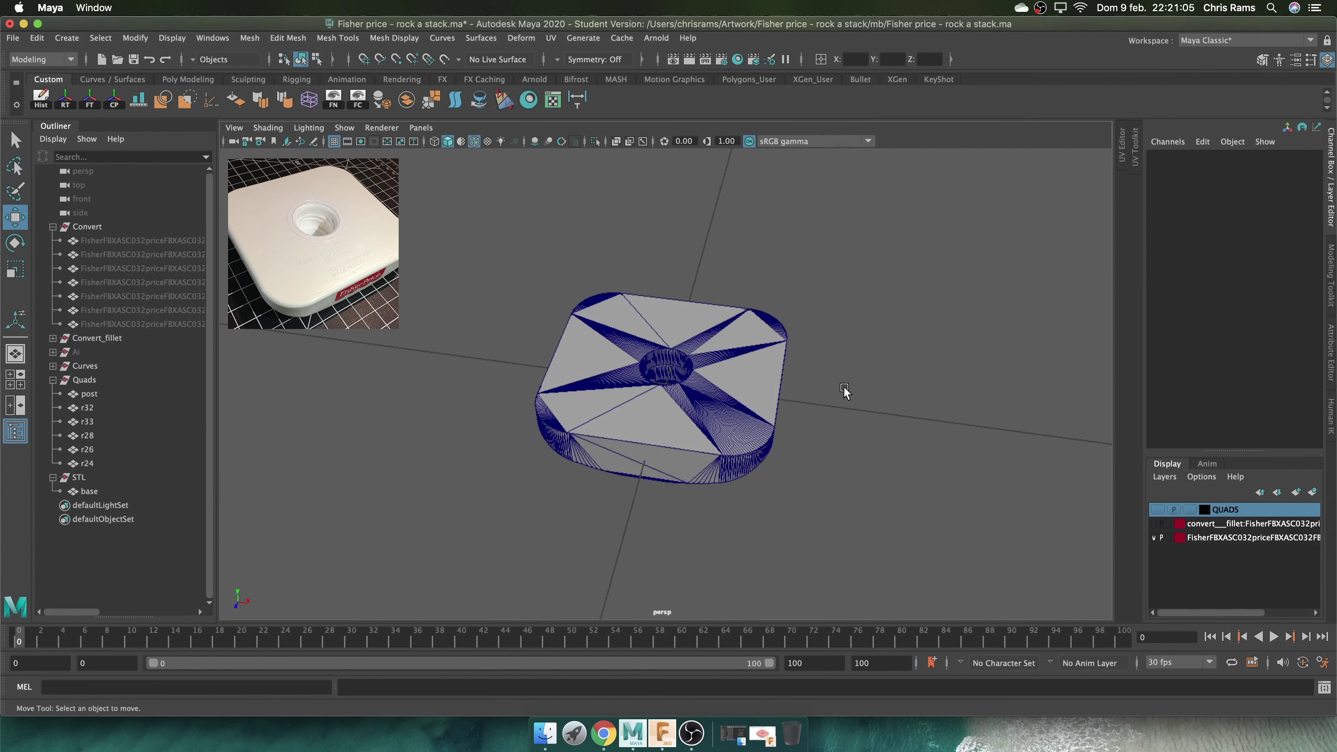
# Create a polygon cube near the base plate and scale it up
pyautogui.keyDown('alt'); pyautogui.moveTo(845, 388); pyautogui.dragTo(862, 364, button='right'); pyautogui.keyUp('alt')
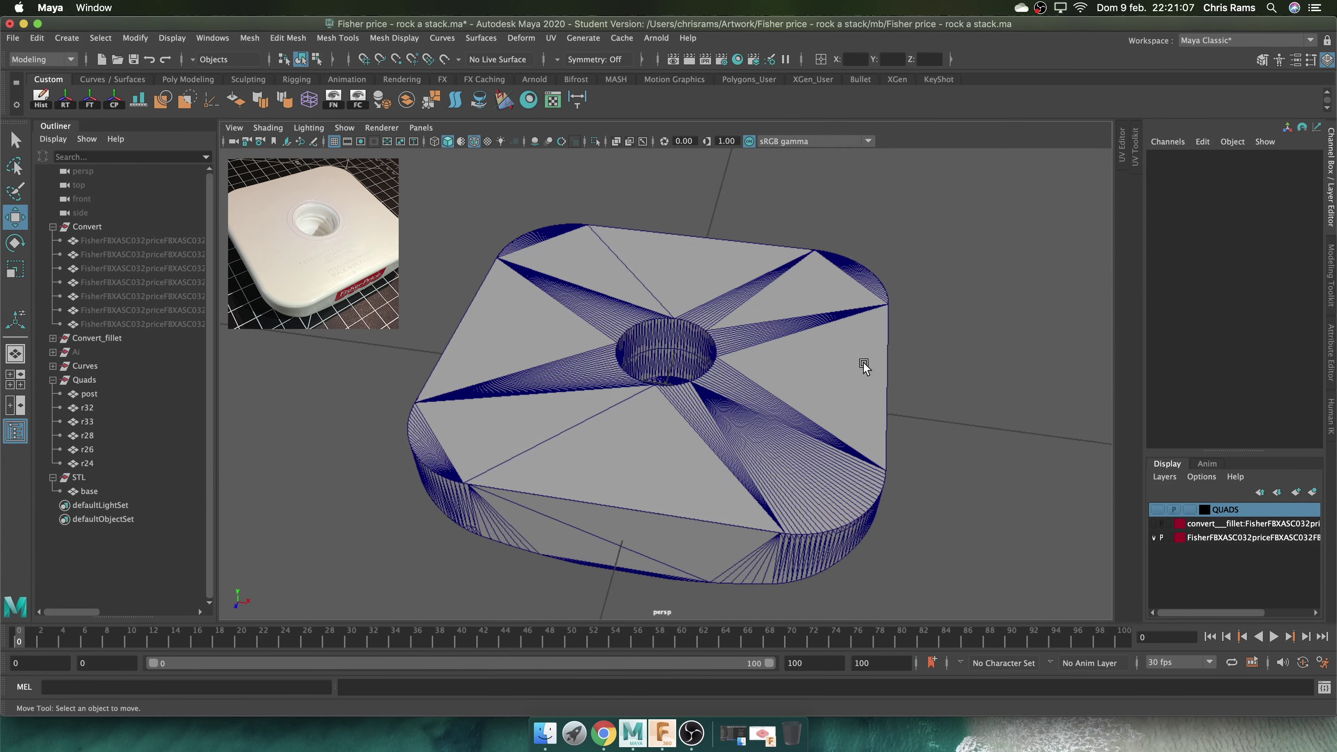
pyautogui.keyDown('alt'); pyautogui.moveTo(863, 363); pyautogui.dragTo(615, 397); pyautogui.keyUp('alt')
pyautogui.click(188, 80)
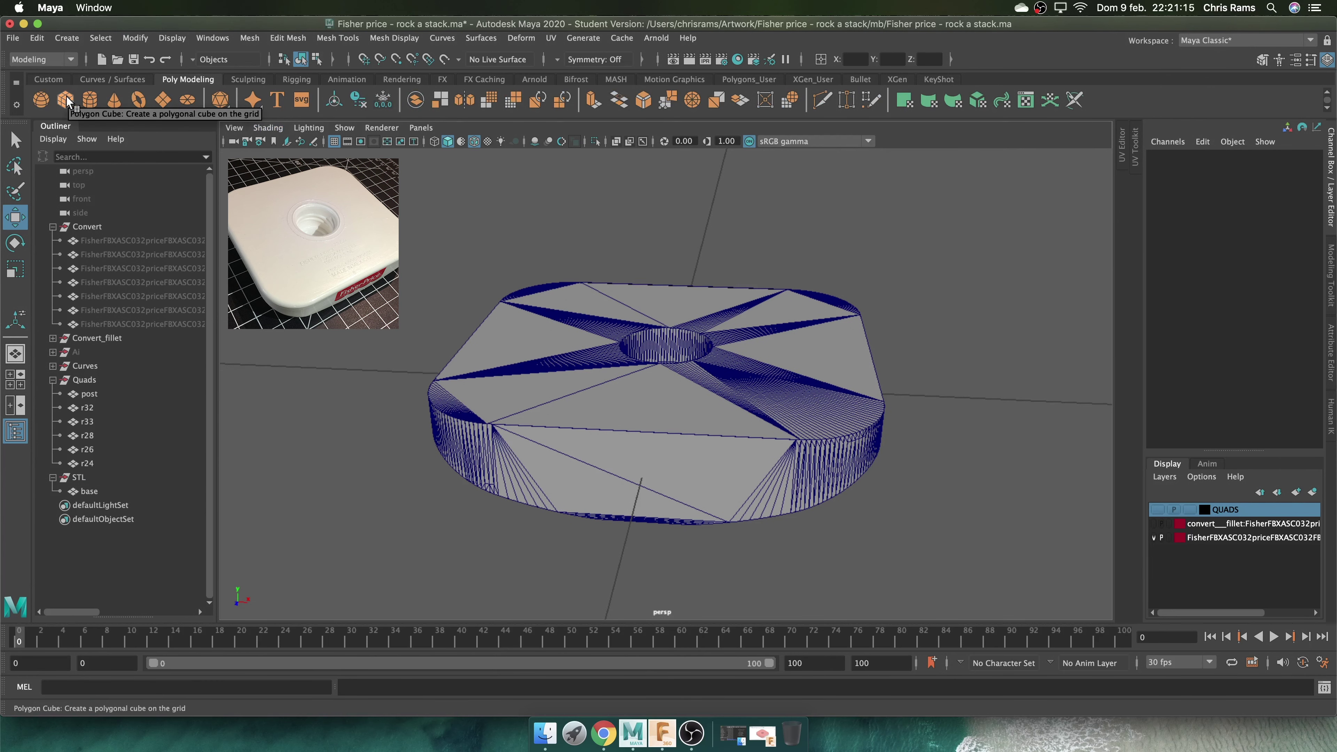
pyautogui.click(65, 100)
pyautogui.press('r')
pyautogui.moveTo(666, 274)
pyautogui.mouseDown()
pyautogui.moveTo(737, 253)
pyautogui.moveTo(745, 285)
pyautogui.mouseUp()
# Raise the cube above the base, delete all faces but one, and center its pivot
pyautogui.press('space')
pyautogui.scroll(-5, 745, 285)
pyautogui.press('w')
pyautogui.moveTo(664, 310); pyautogui.dragTo(664, 296)
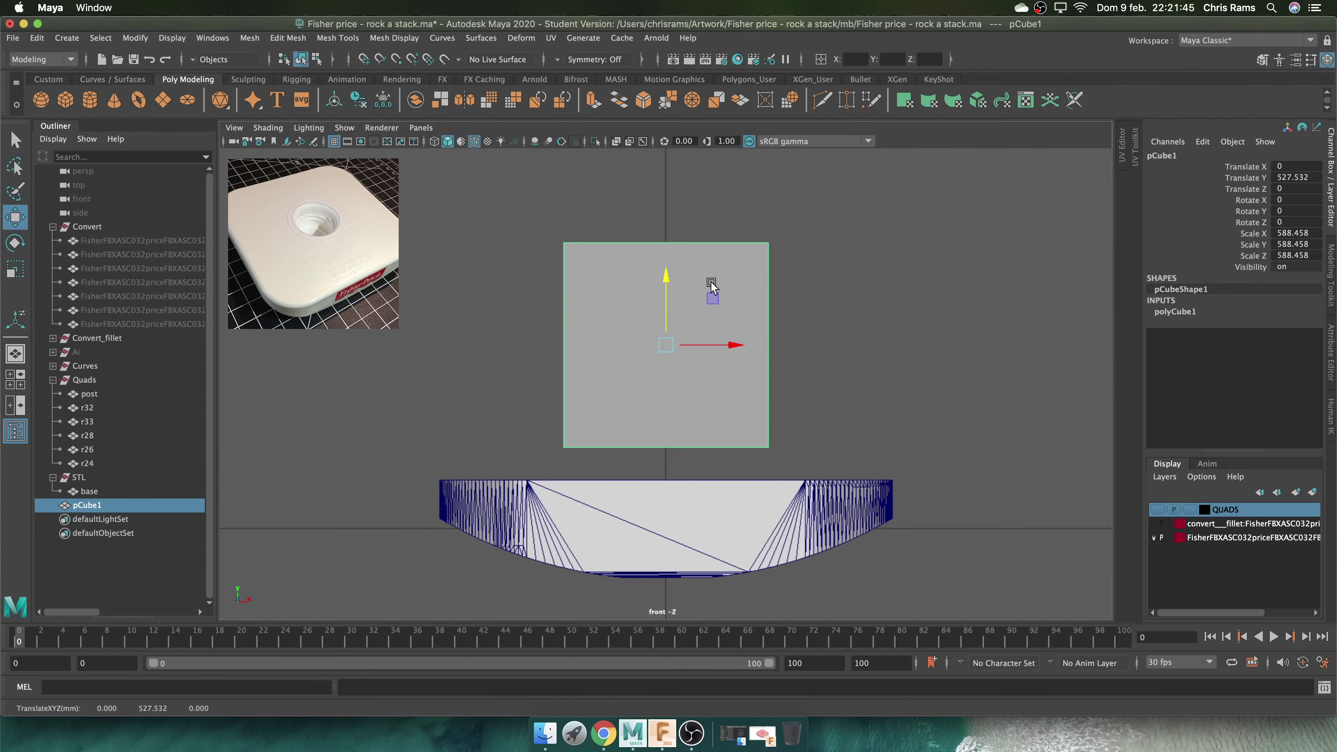
pyautogui.rightClick(797, 294)
pyautogui.moveTo(508, 478); pyautogui.dragTo(779, 369)
pyautogui.press('Delete')
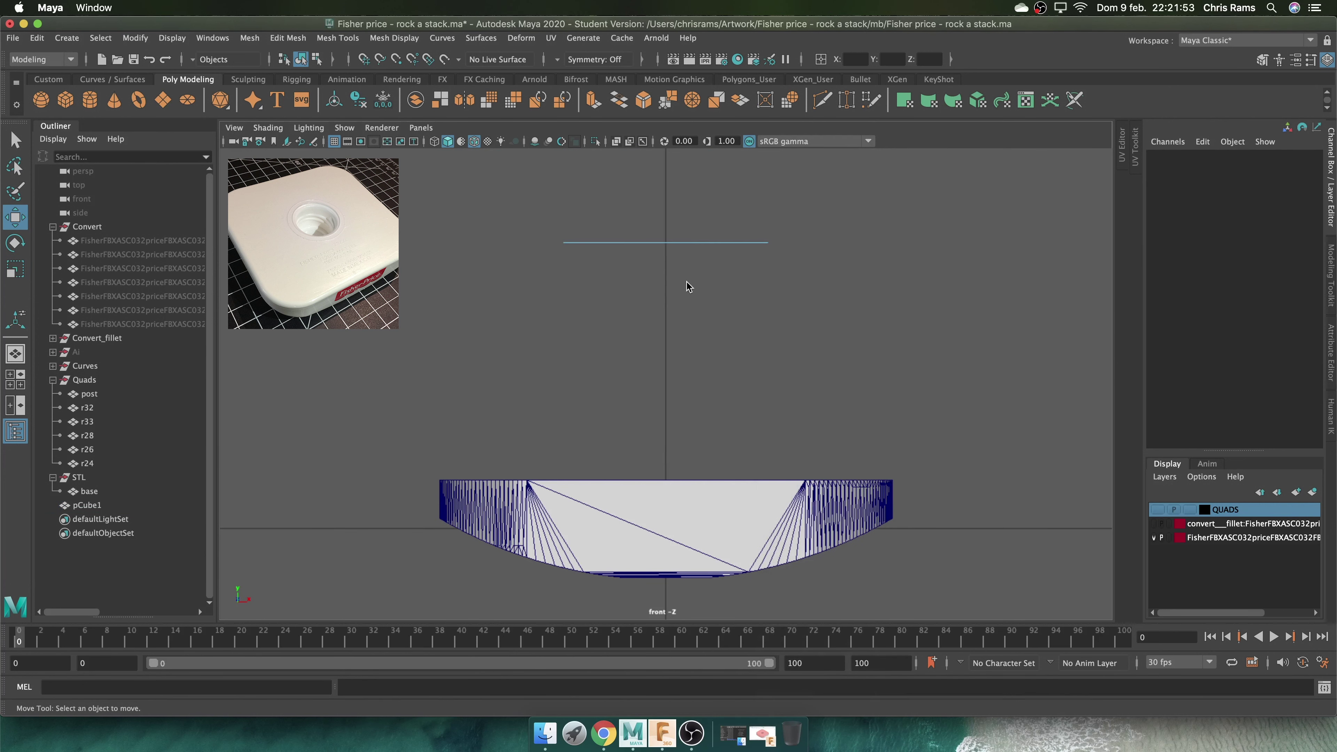
pyautogui.click(48, 79)
pyautogui.click(114, 98)
# In top view, move the face's top and bottom vertex pairs to the plate's edges
pyautogui.press('space')
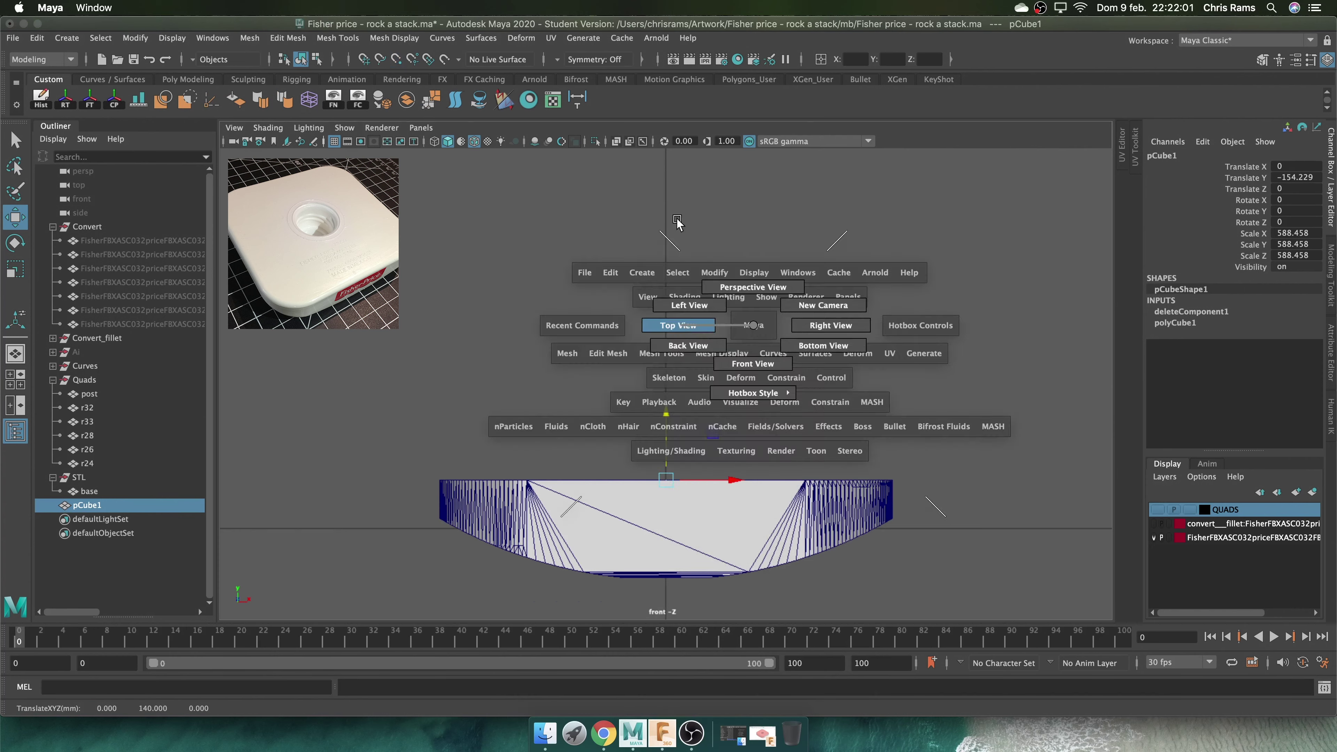
pyautogui.moveTo(895, 258); pyautogui.dragTo(863, 232, button='right')
pyautogui.moveTo(526, 304); pyautogui.dragTo(785, 347)
pyautogui.moveTo(668, 327); pyautogui.dragTo(668, 174)
pyautogui.moveTo(521, 464); pyautogui.dragTo(800, 519)
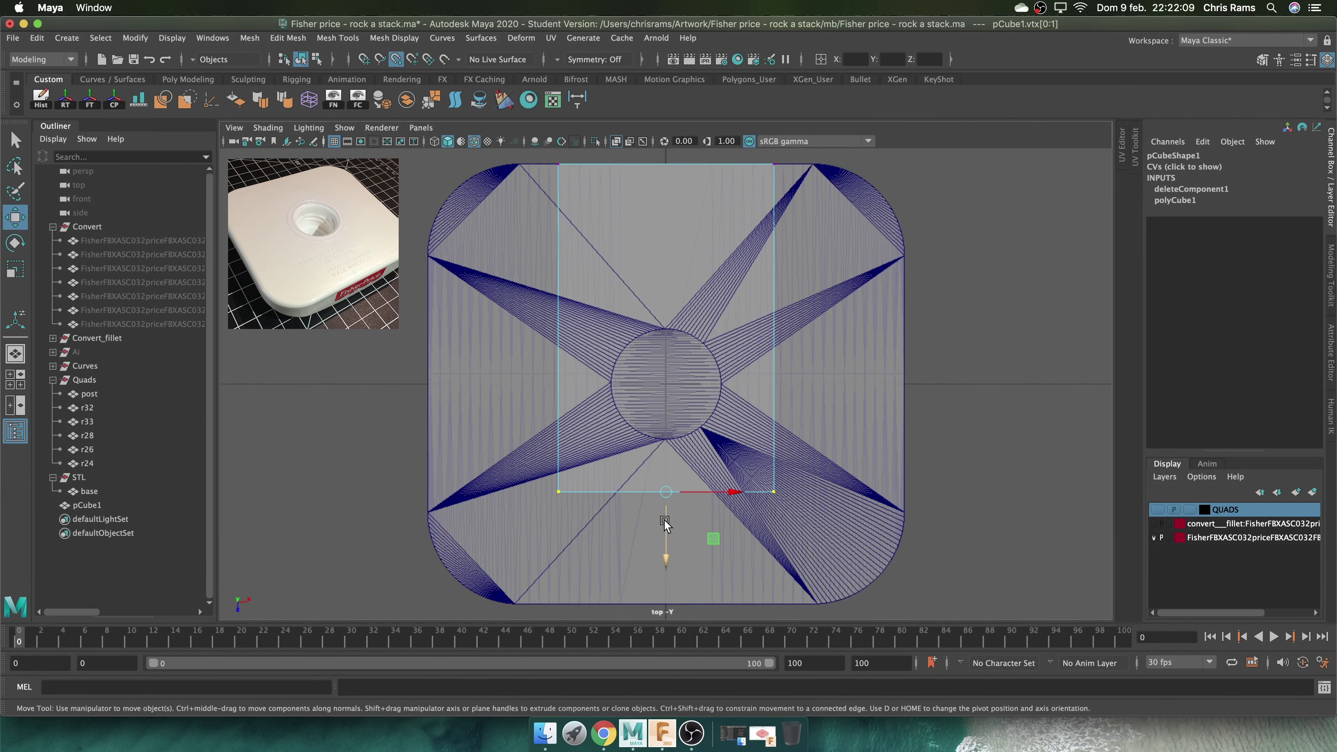
pyautogui.moveTo(666, 493); pyautogui.dragTo(666, 603)
pyautogui.scroll(-1, 579, 166)
# Select the right-hand vertex pair, review the plane over the plate, and turn off see-through shading
pyautogui.hotkey('ctrl', 'space')
pyautogui.scroll(3, 546, 260)
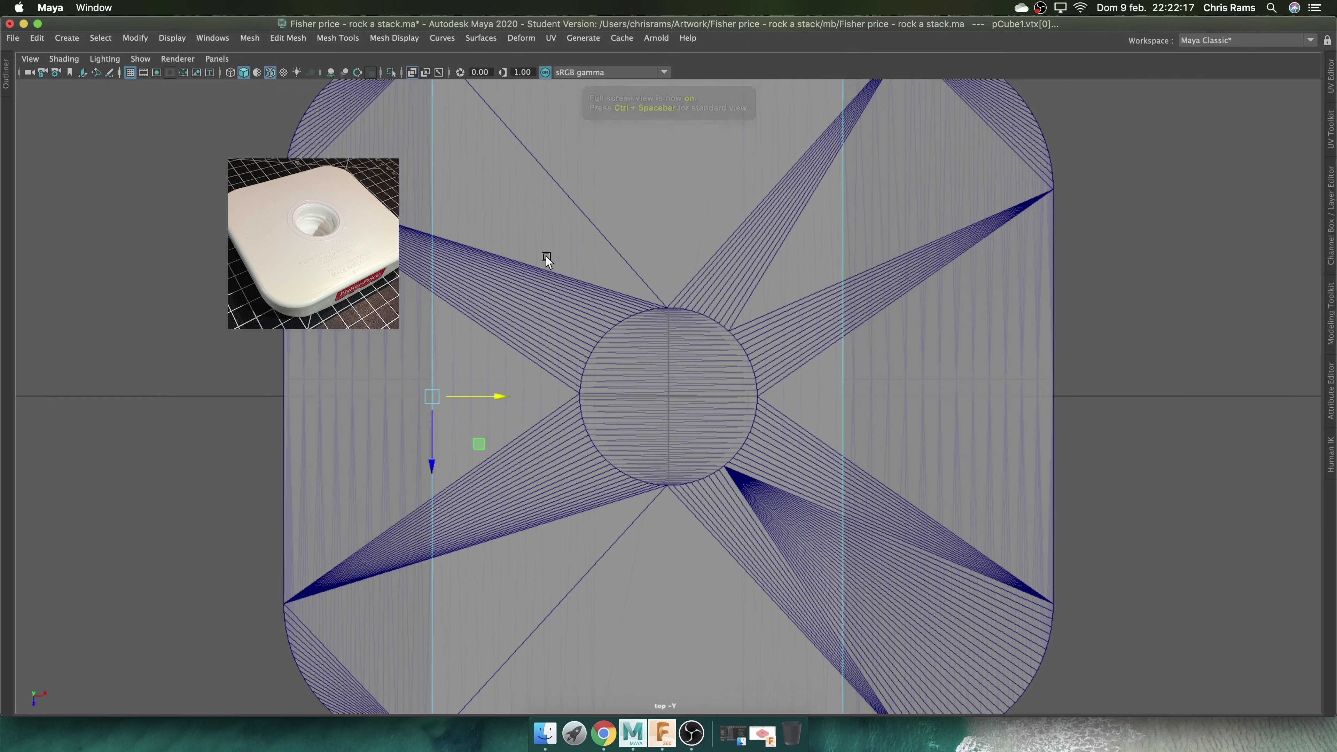
pyautogui.scroll(3, 546, 348)
pyautogui.scroll(-6, 388, 82)
pyautogui.moveTo(653, 158); pyautogui.dragTo(742, 522)
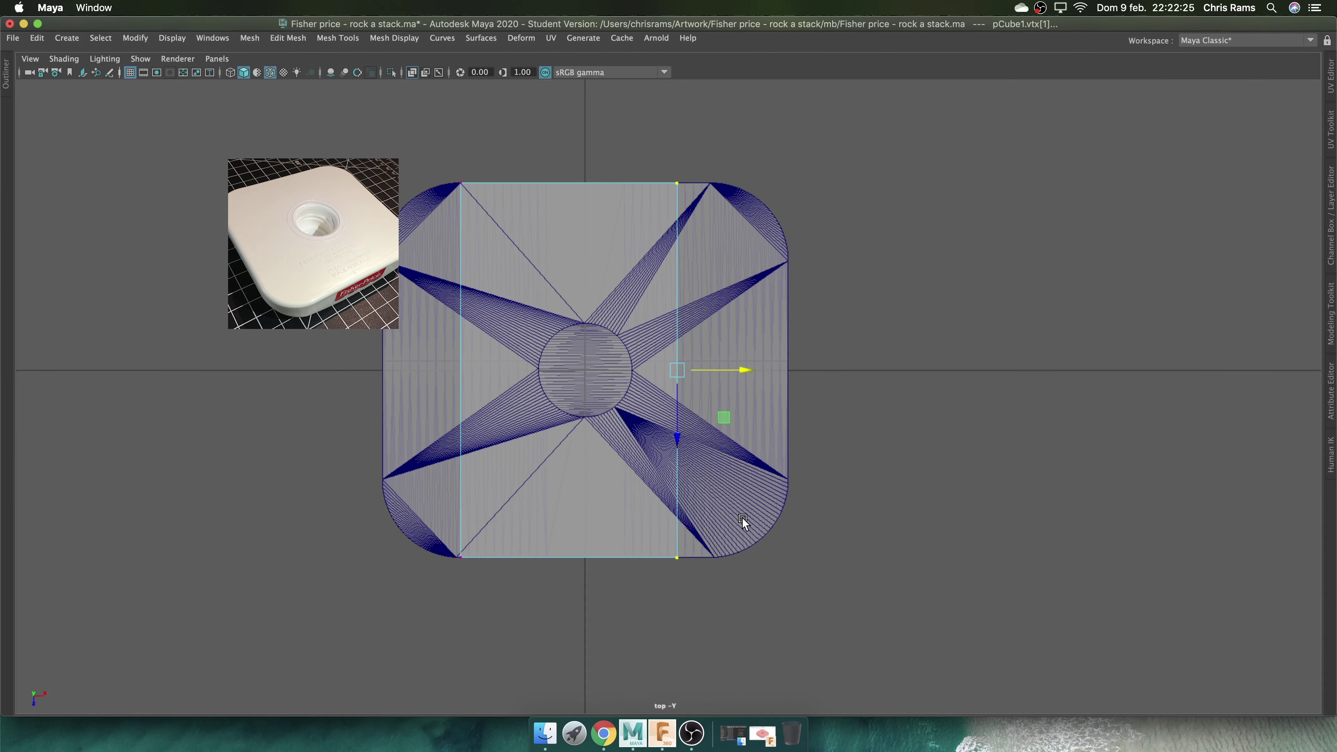
pyautogui.scroll(3, 701, 202)
pyautogui.keyDown('alt'); pyautogui.moveTo(700, 203); pyautogui.dragTo(706, 426, button='middle'); pyautogui.keyUp('alt')
pyautogui.keyDown('alt'); pyautogui.moveTo(767, 378); pyautogui.dragTo(904, 446); pyautogui.keyUp('alt')
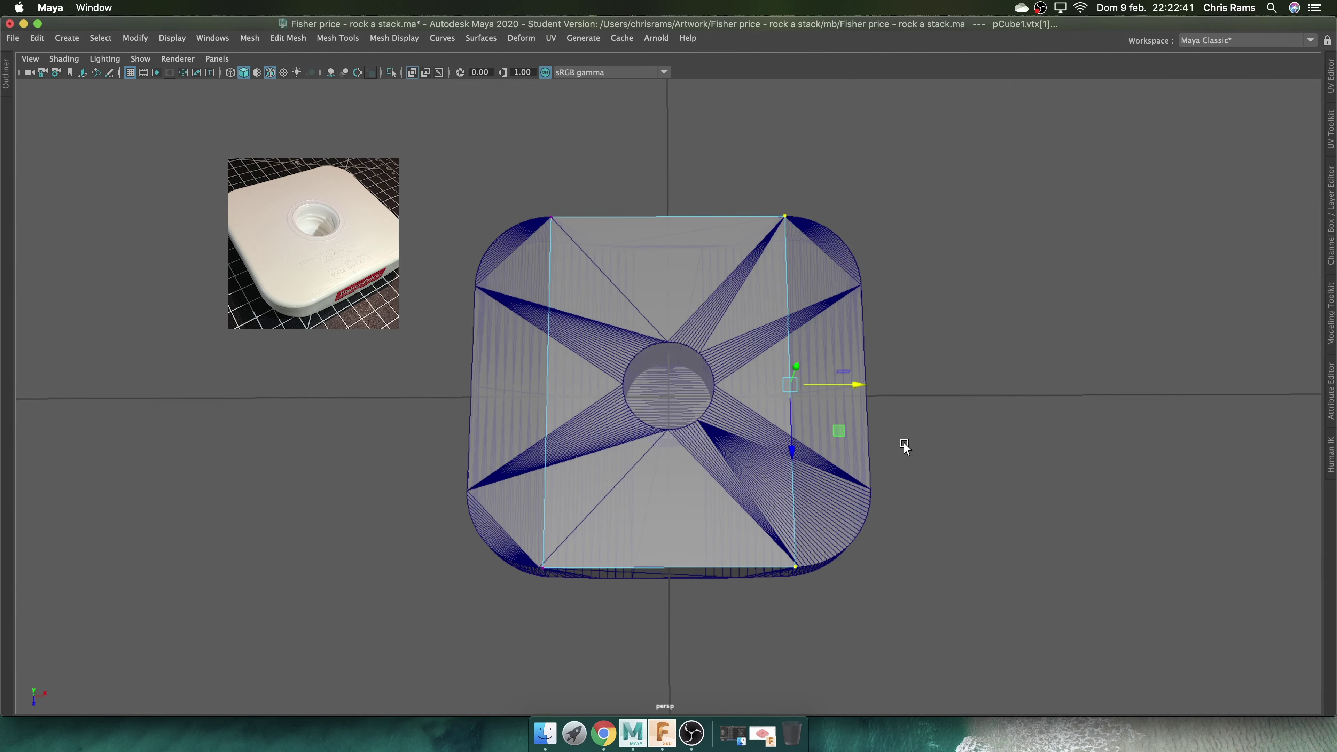
pyautogui.click(412, 72)
pyautogui.press('space')
# Hide the base, extrude the plane's face inward, and delete the inner face
pyautogui.click(717, 314)
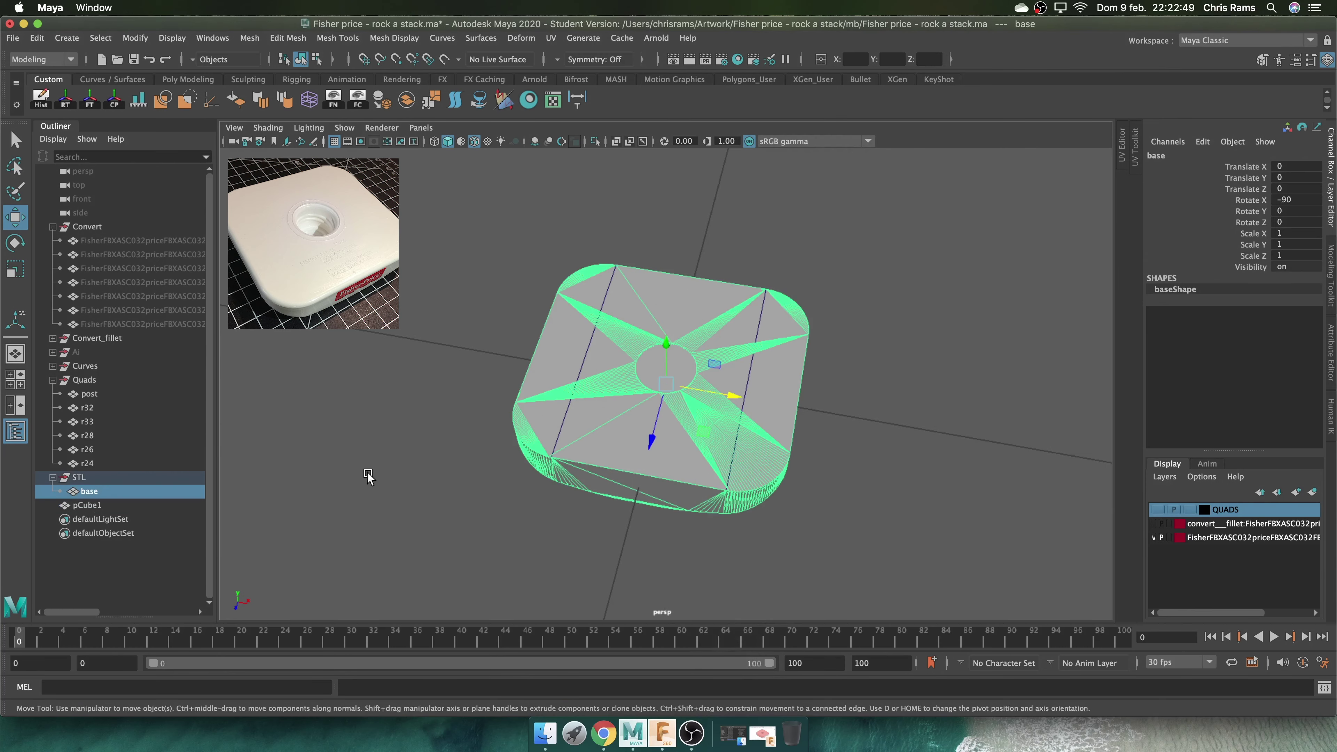
pyautogui.hotkey('ctrl', 'h')
pyautogui.keyDown('alt'); pyautogui.moveTo(848, 372); pyautogui.dragTo(719, 376); pyautogui.keyUp('alt')
pyautogui.click(719, 376)
pyautogui.hotkey('ctrl', 'e')
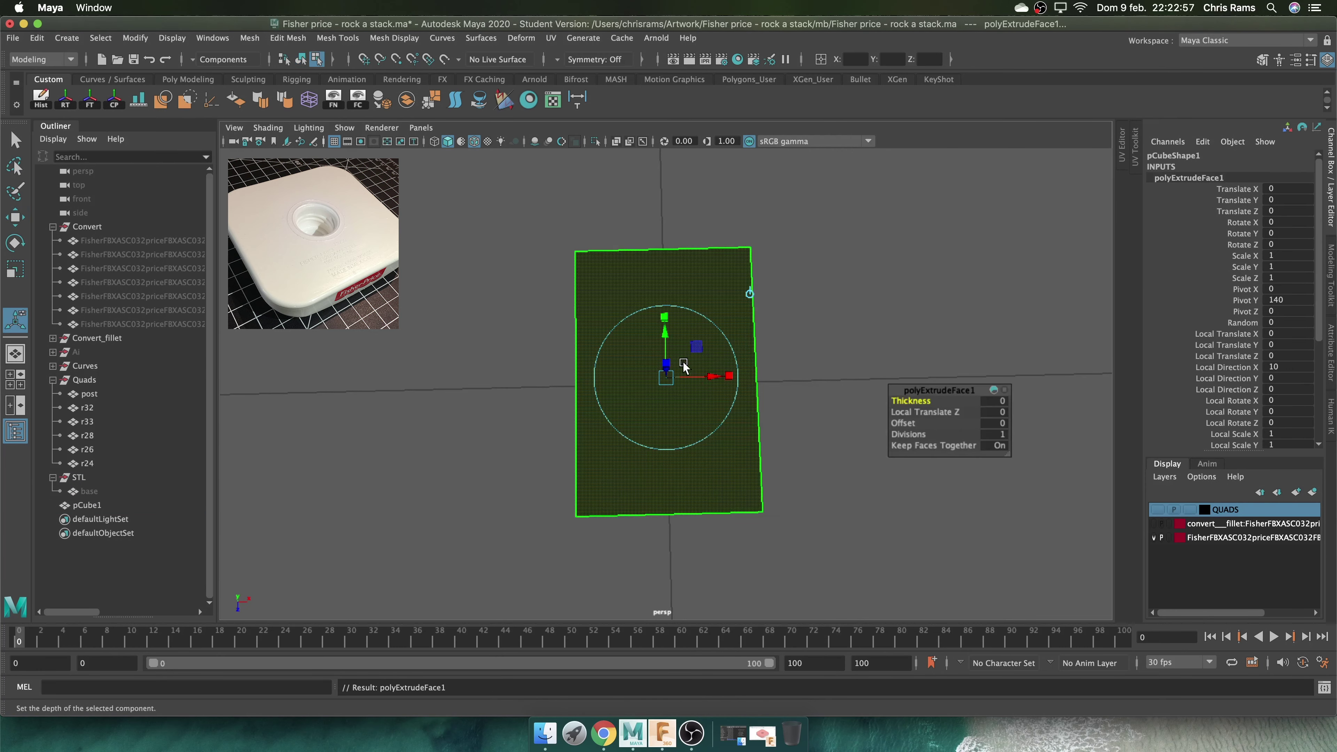
pyautogui.moveTo(895, 388); pyautogui.dragTo(928, 291)
pyautogui.press('Delete')
# Switch to edge mode, turn on the Poly Count display, and start connecting edges across the frame
pyautogui.keyDown('alt'); pyautogui.moveTo(705, 310); pyautogui.dragTo(744, 364); pyautogui.keyUp('alt')
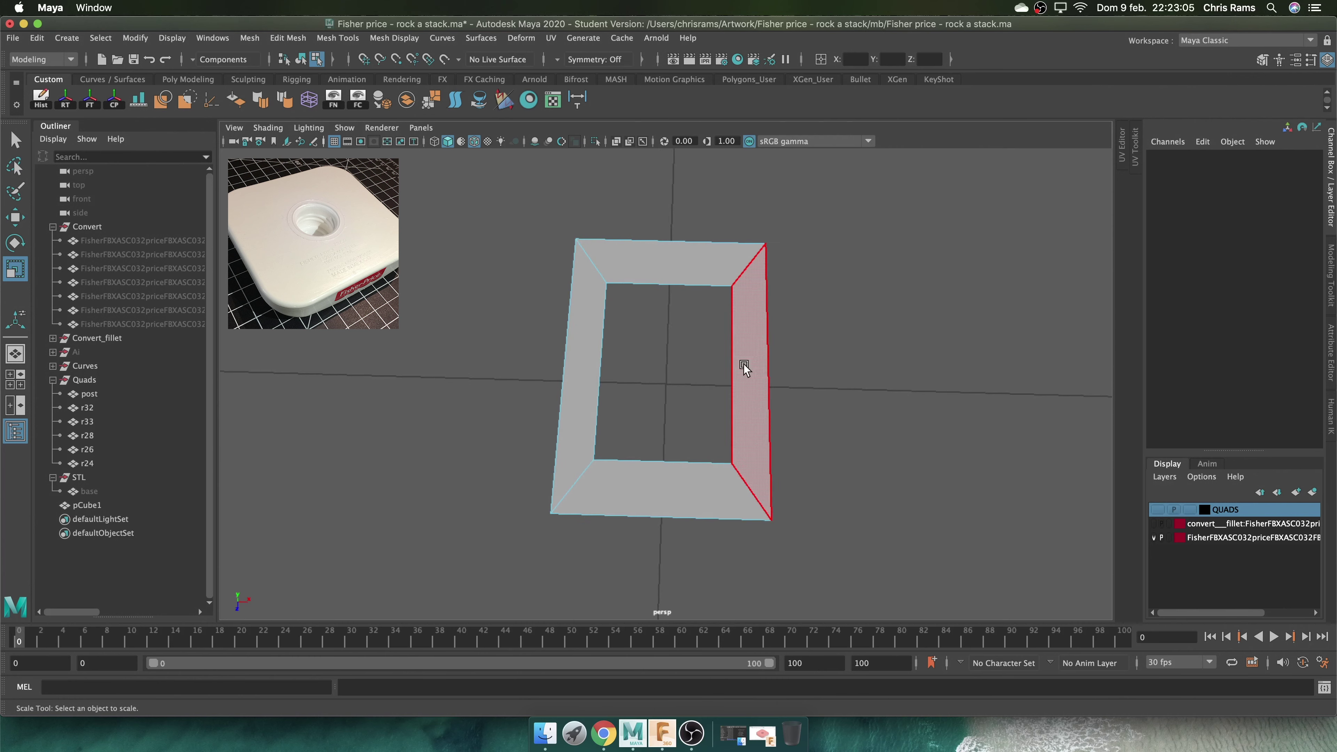
pyautogui.rightClick(765, 332)
pyautogui.click(765, 295)
pyautogui.click(690, 286)
pyautogui.click(172, 37)
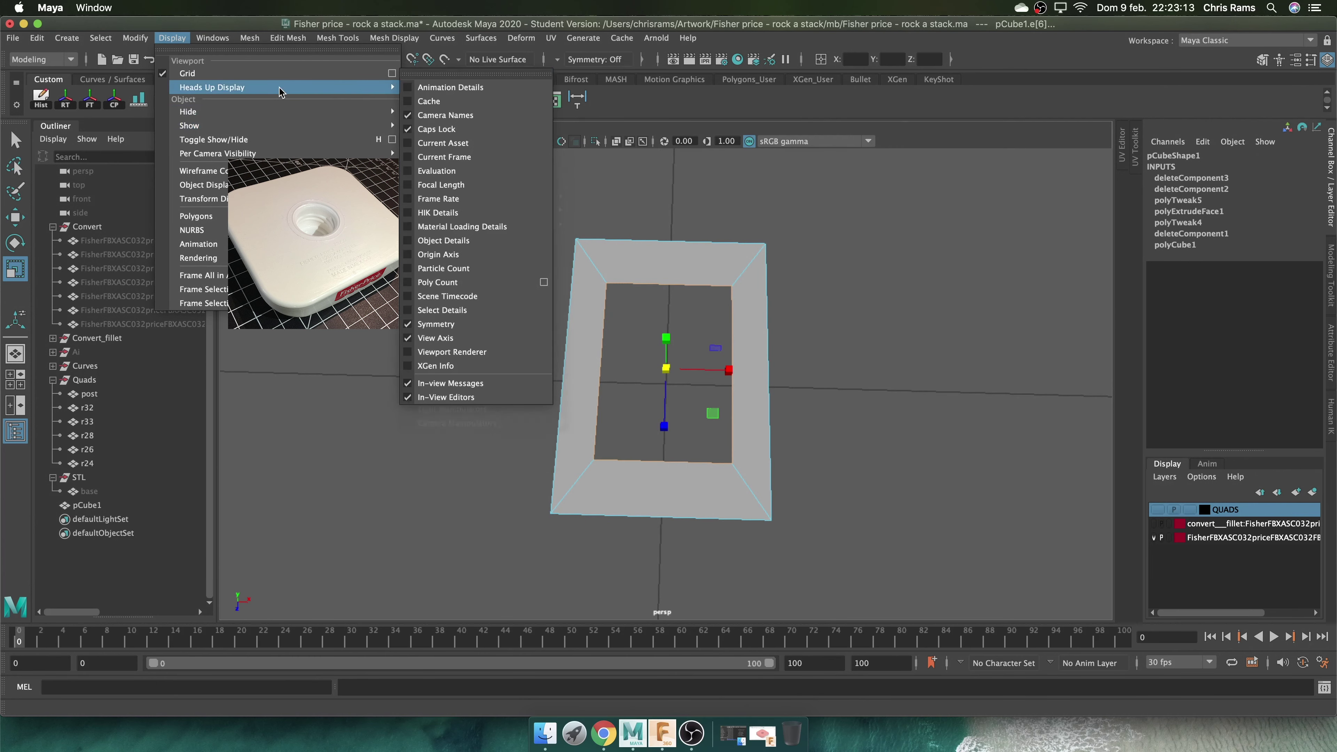
pyautogui.click(437, 282)
pyautogui.moveTo(662, 265); pyautogui.dragTo(796, 362, button='right')
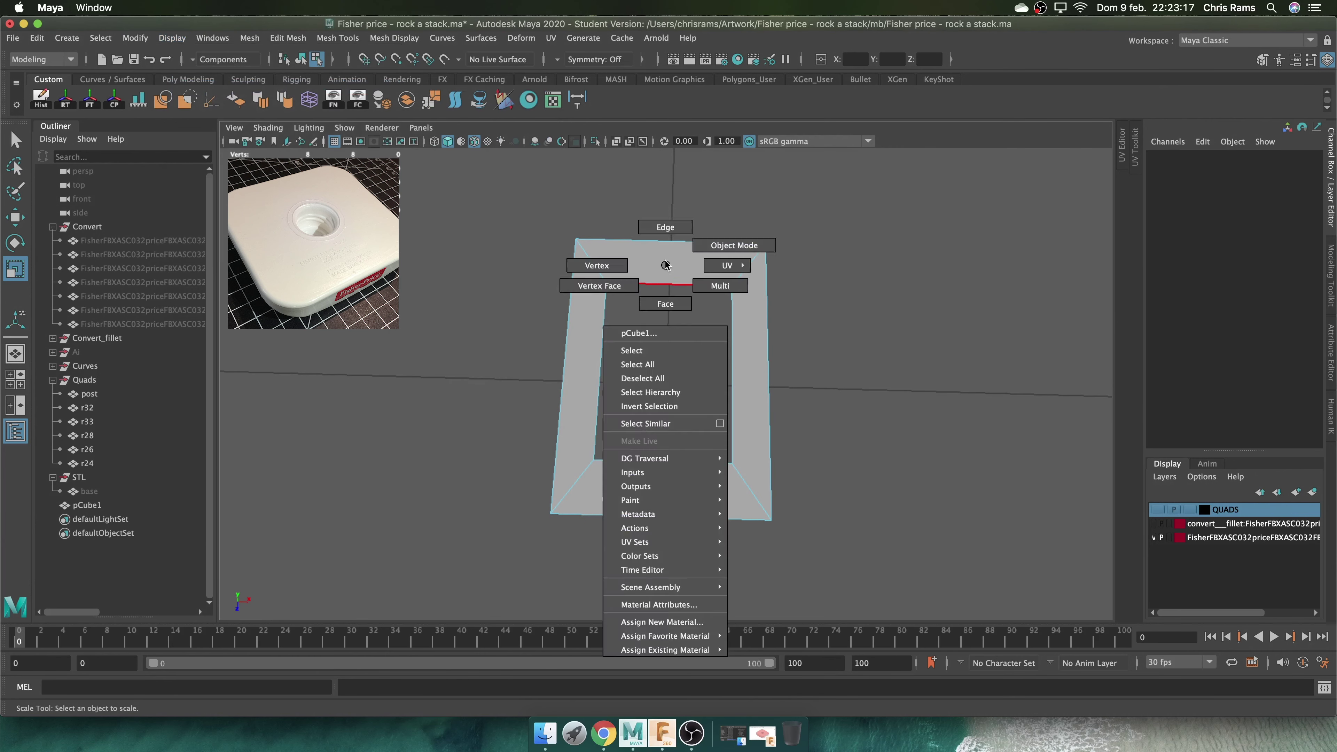
pyautogui.rightClick(797, 362)
pyautogui.keyDown('shift'); pyautogui.moveTo(663, 301); pyautogui.dragTo(640, 542, button='right'); pyautogui.keyUp('shift')
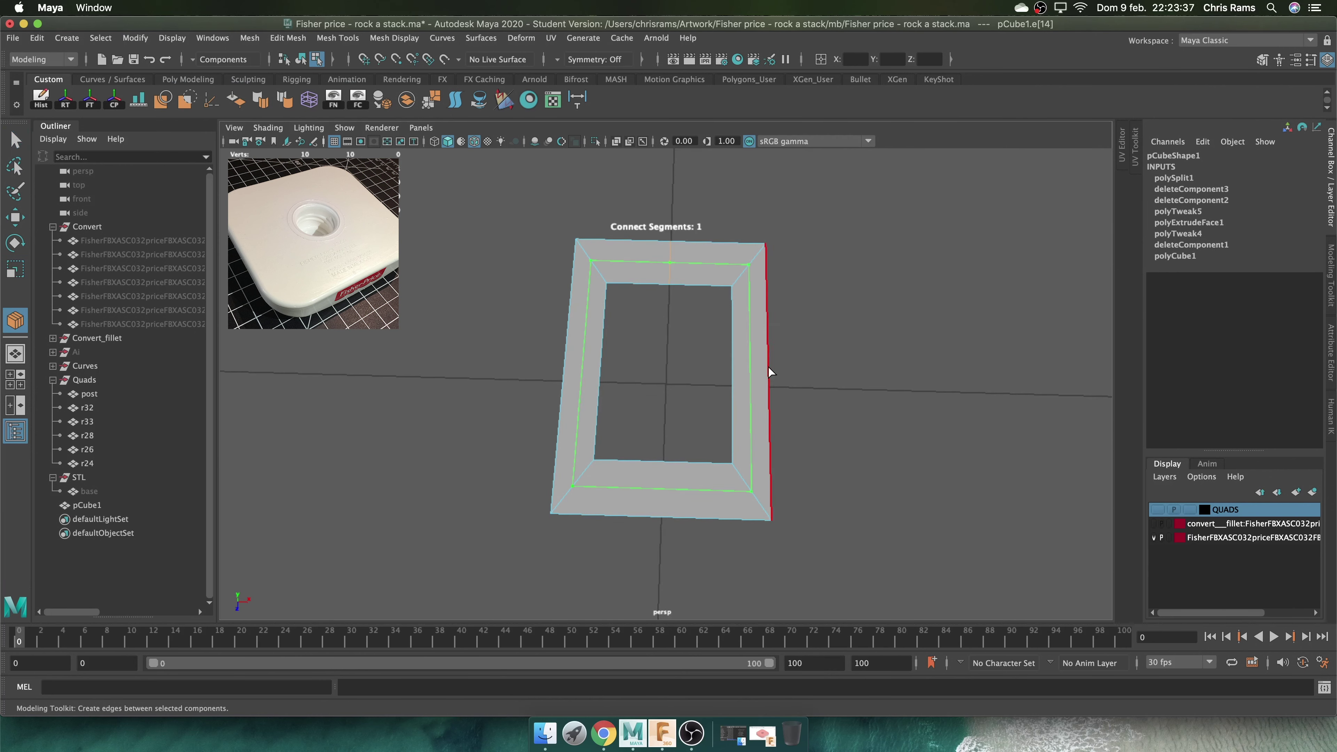
# Add split edges across the frame sides, then select the inner edge loop for scaling
pyautogui.press('q')
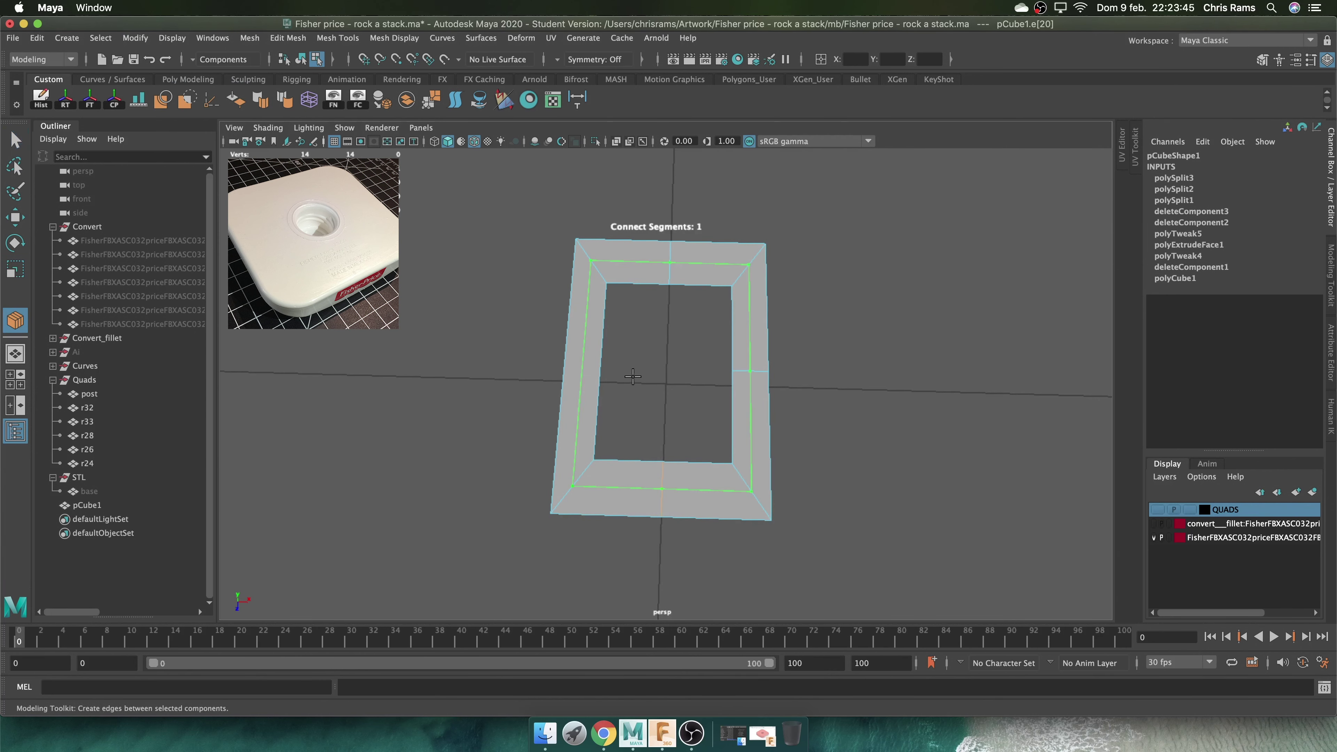
pyautogui.click(526, 362)
pyautogui.moveTo(642, 248); pyautogui.dragTo(678, 302, button='right')
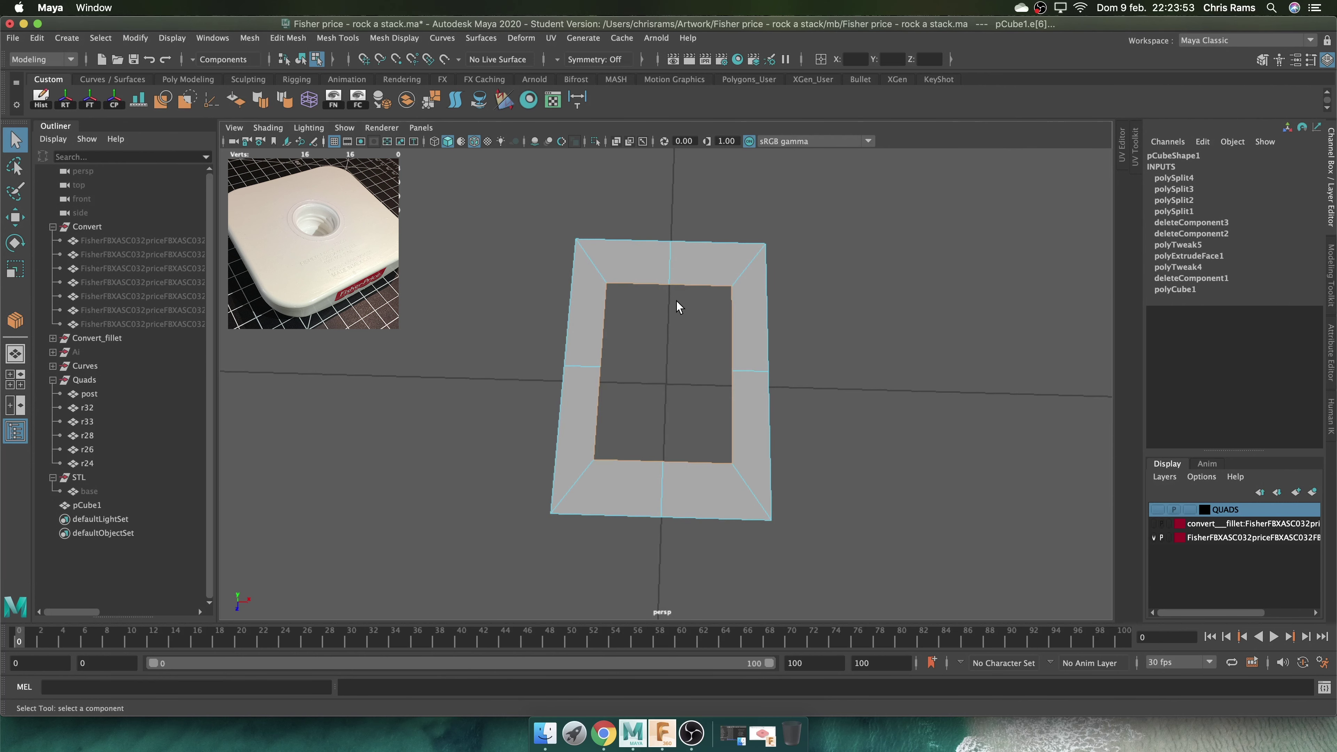
pyautogui.doubleClick(678, 302)
pyautogui.press('r')
pyautogui.click(251, 38)
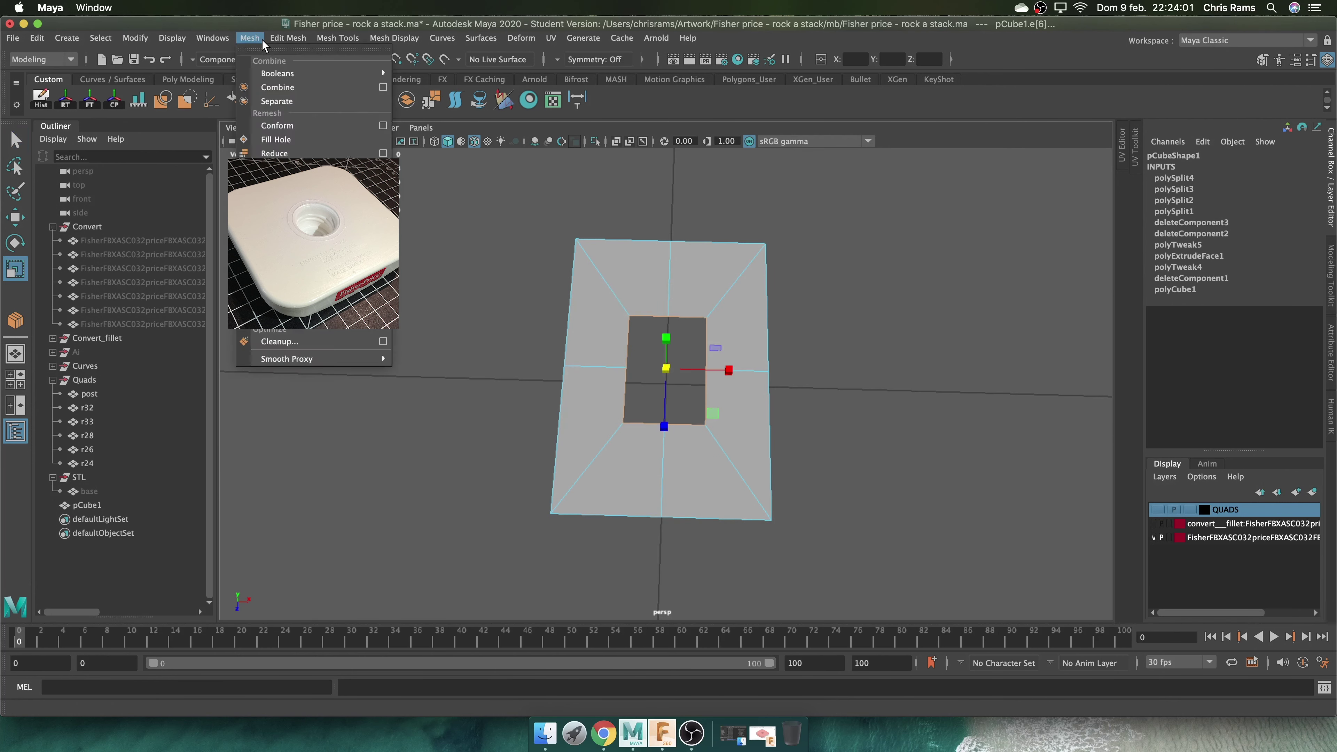
pyautogui.click(134, 80)
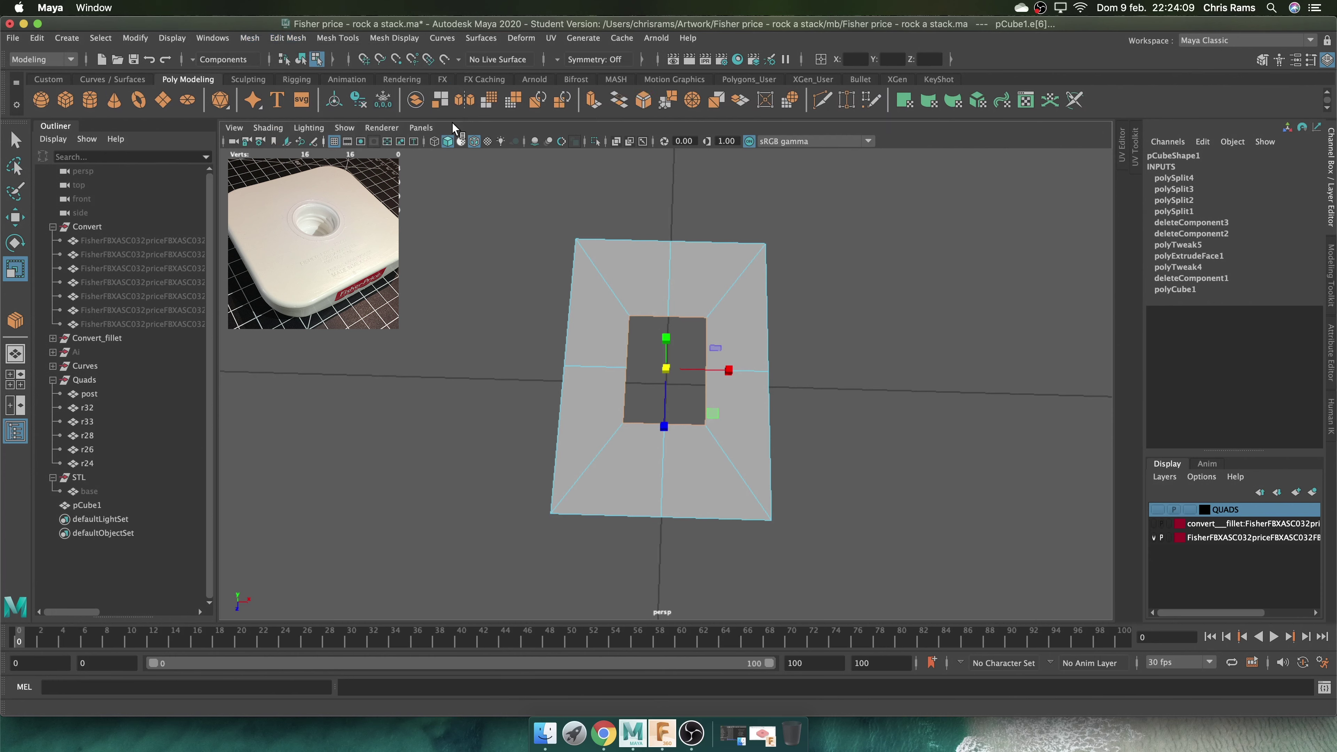
pyautogui.click(763, 102)
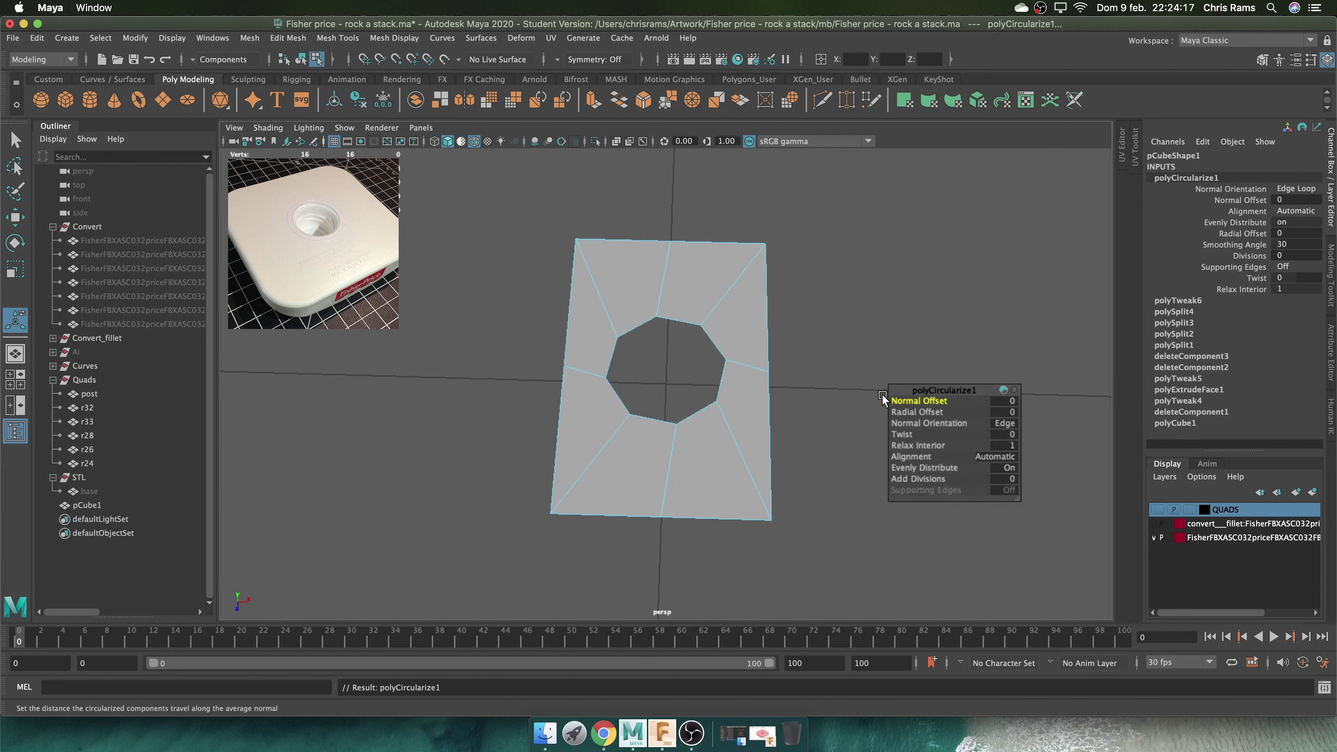
pyautogui.press('space')
pyautogui.moveTo(785, 344); pyautogui.dragTo(771, 351, button='middle')
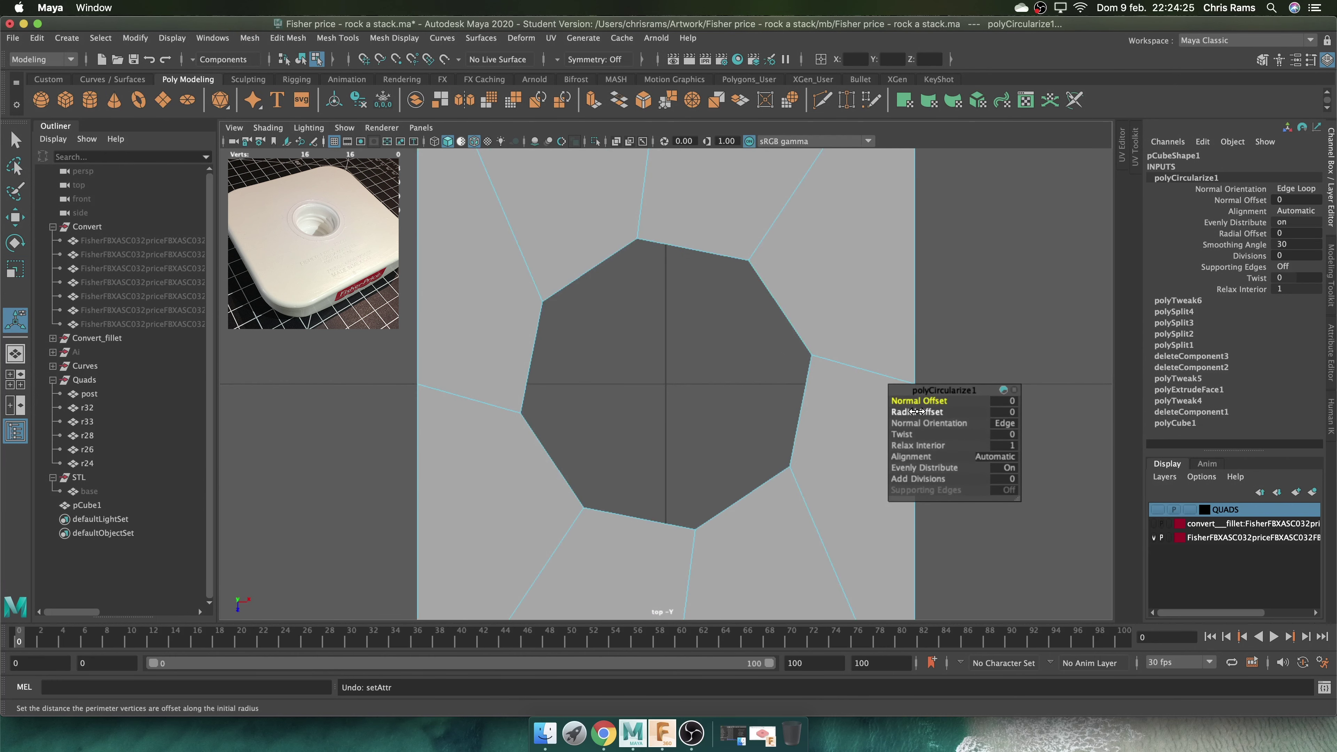
pyautogui.press('z')
pyautogui.scroll(-3, 774, 374)
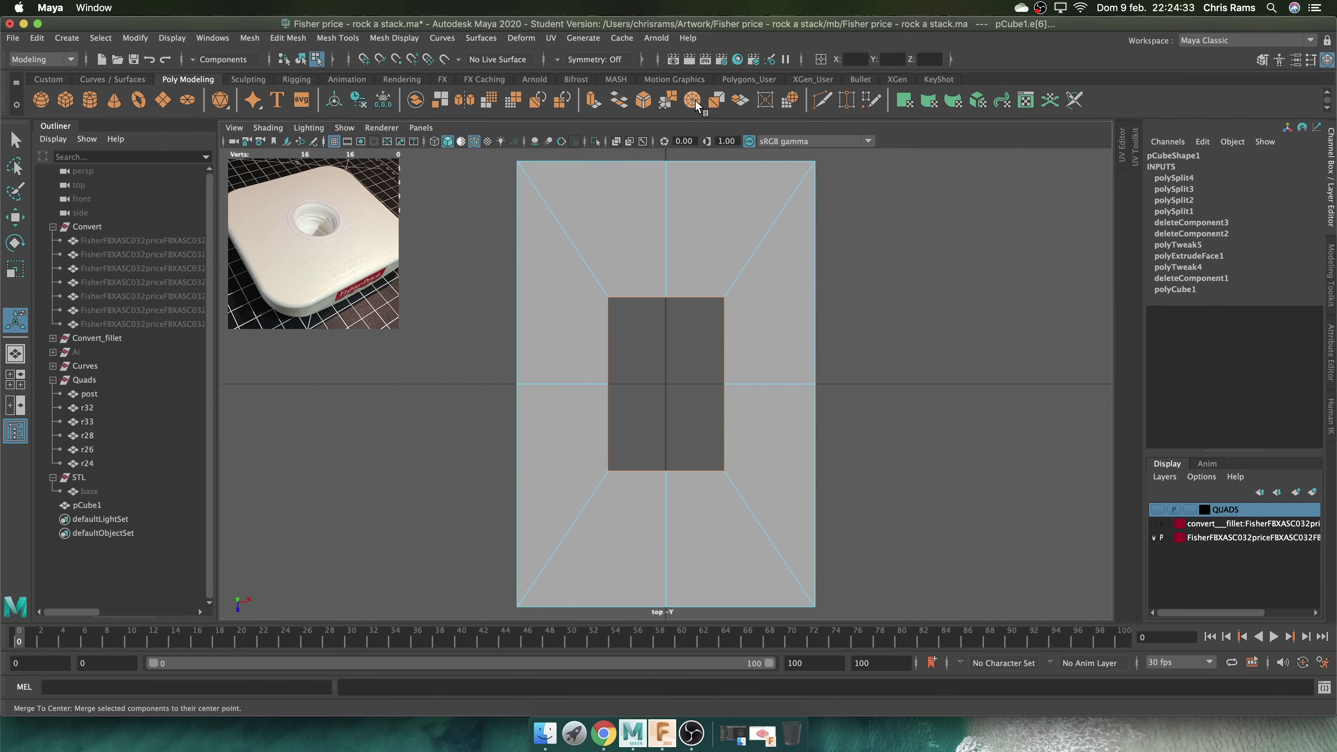
pyautogui.click(790, 100)
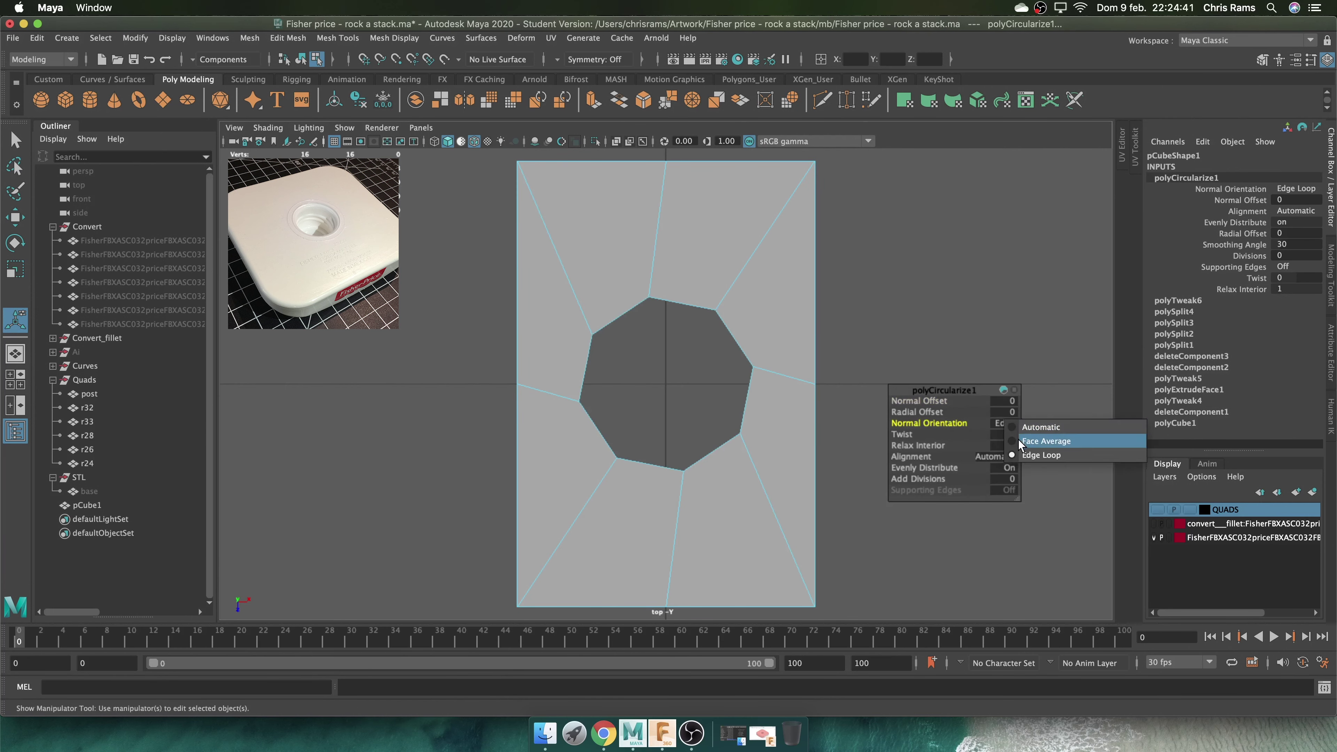
pyautogui.moveTo(929, 365)
pyautogui.mouseDown(button='middle')
pyautogui.moveTo(1027, 350)
pyautogui.moveTo(919, 351)
pyautogui.mouseUp(button='middle')
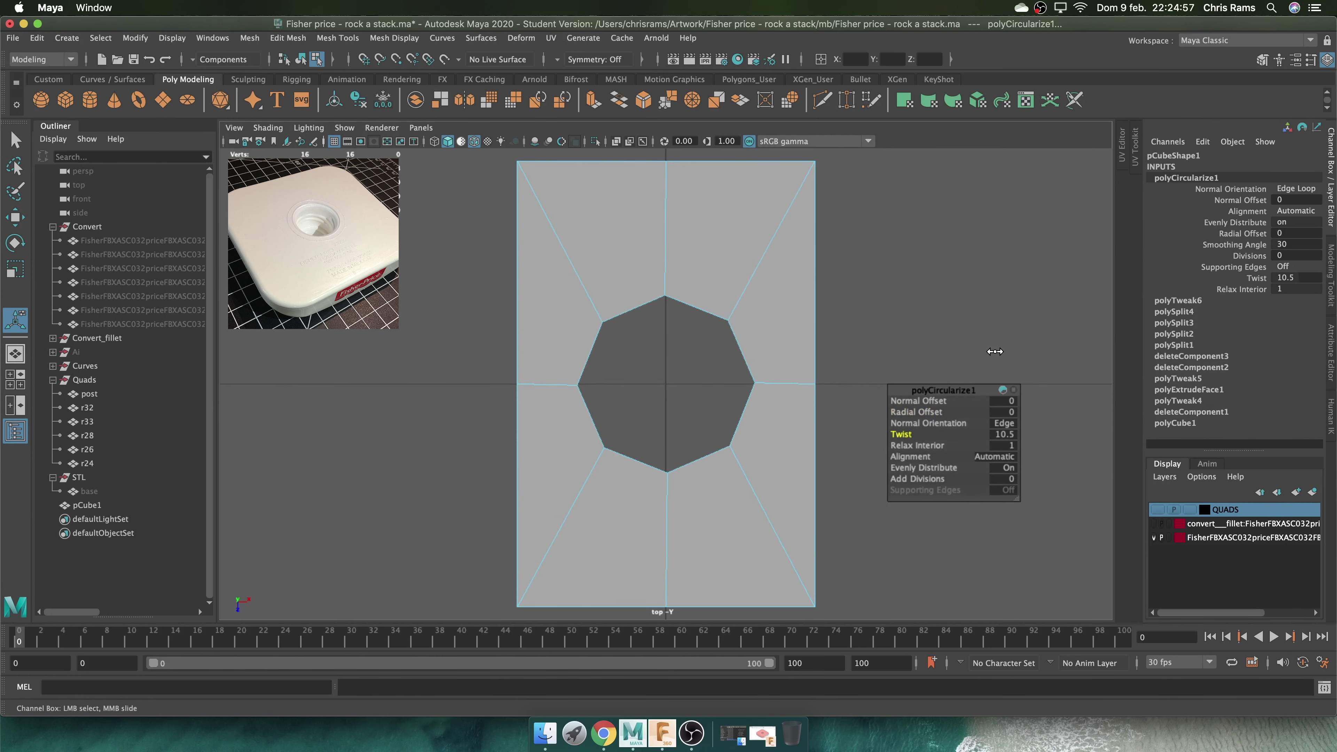
pyautogui.scroll(1, 690, 363)
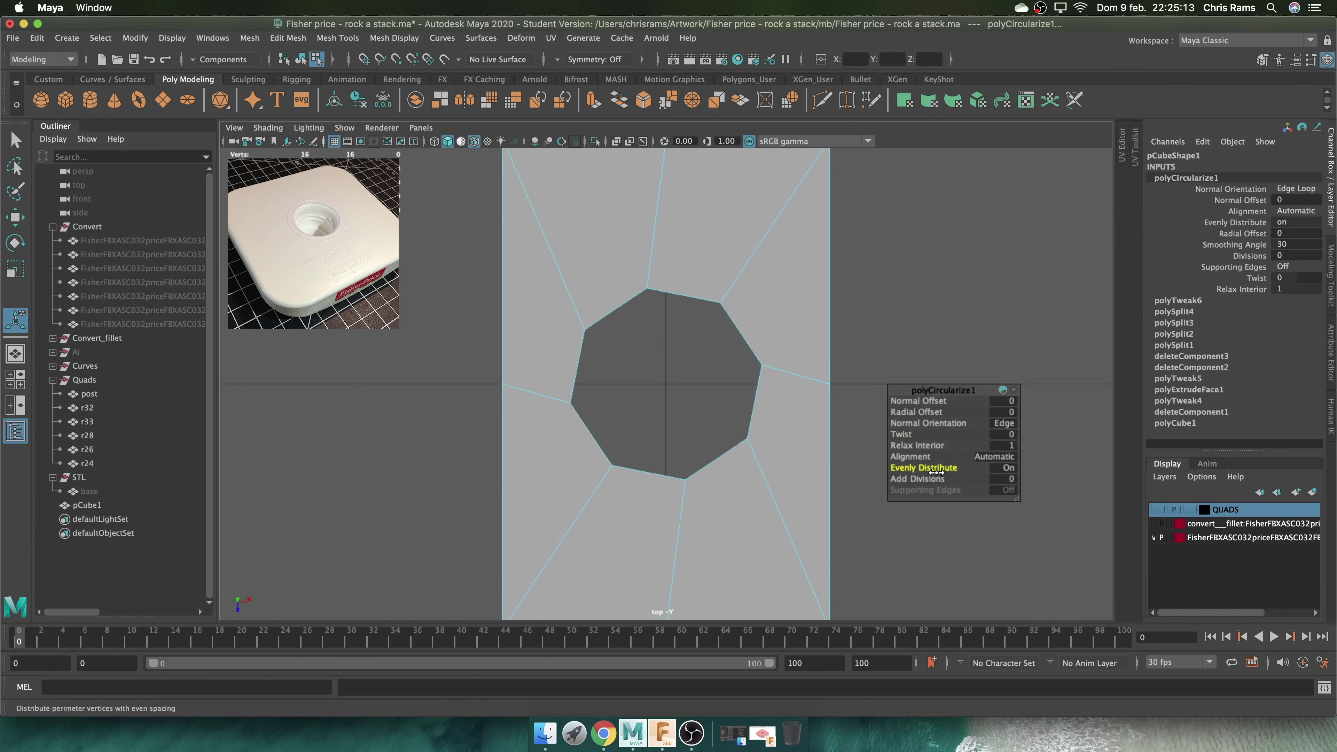
# Undo the hole rounding, create a polygon cylinder, and scale it up to the hole
pyautogui.press('z')
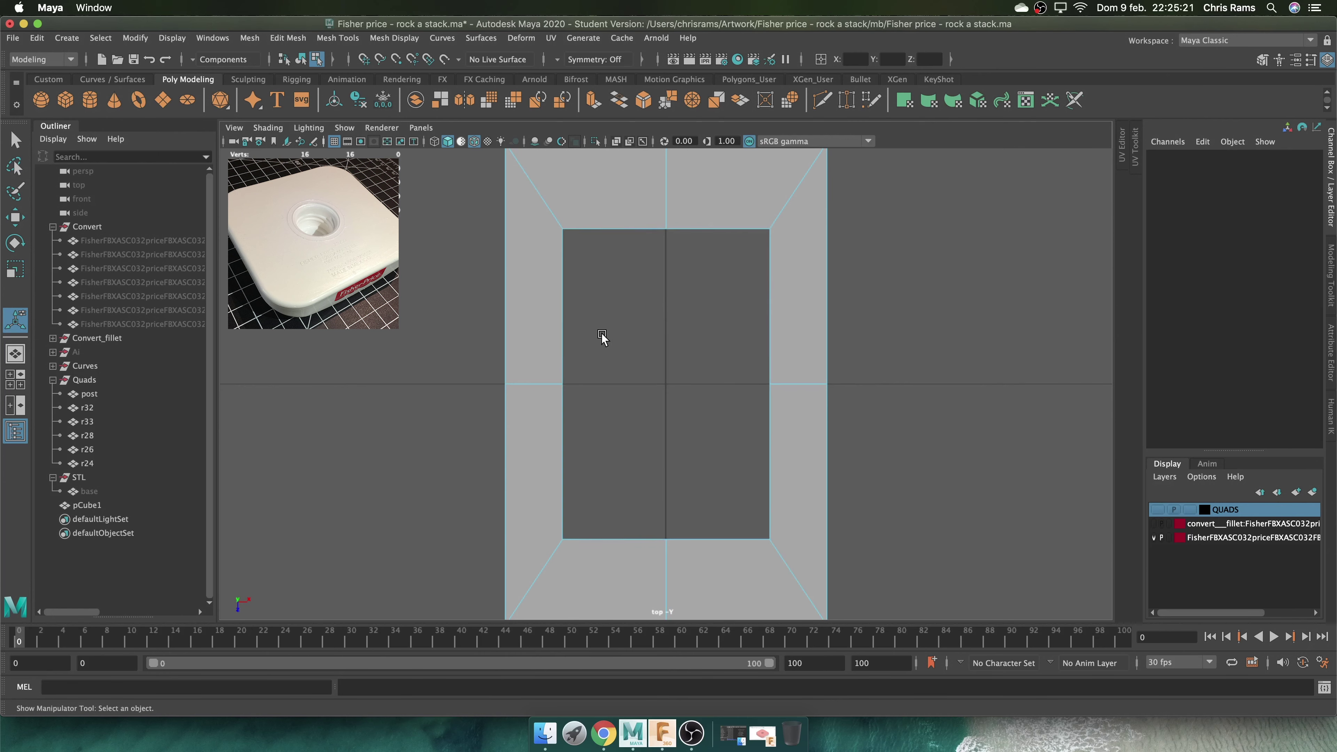
pyautogui.moveTo(645, 245); pyautogui.dragTo(699, 224, button='right')
pyautogui.click(90, 491)
pyautogui.click(90, 100)
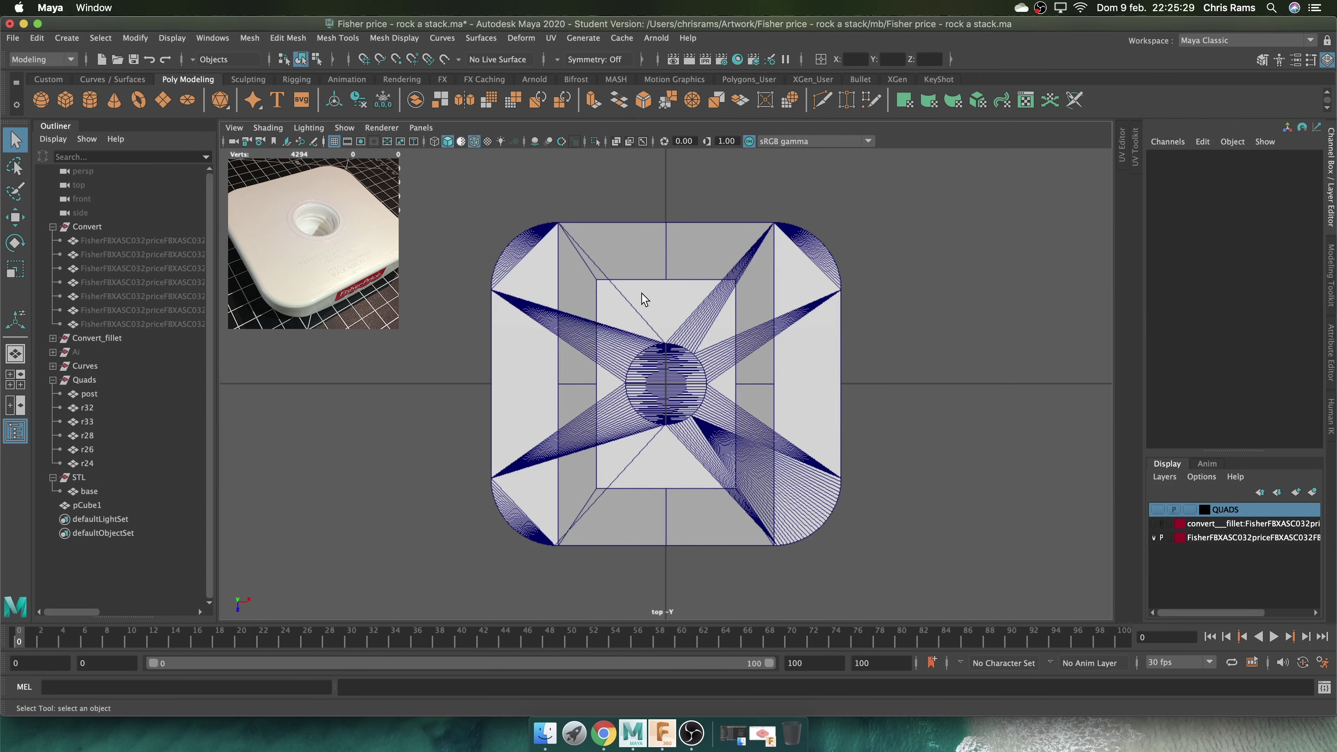
pyautogui.press('space')
pyautogui.moveTo(903, 340); pyautogui.dragTo(902, 301)
pyautogui.press('r')
pyautogui.moveTo(666, 383)
pyautogui.mouseDown()
pyautogui.moveTo(776, 370)
pyautogui.moveTo(764, 359)
pyautogui.mouseUp()
# Isolate the cylinder in top view and delete its cap faces
pyautogui.click(1182, 311)
pyautogui.press('space')
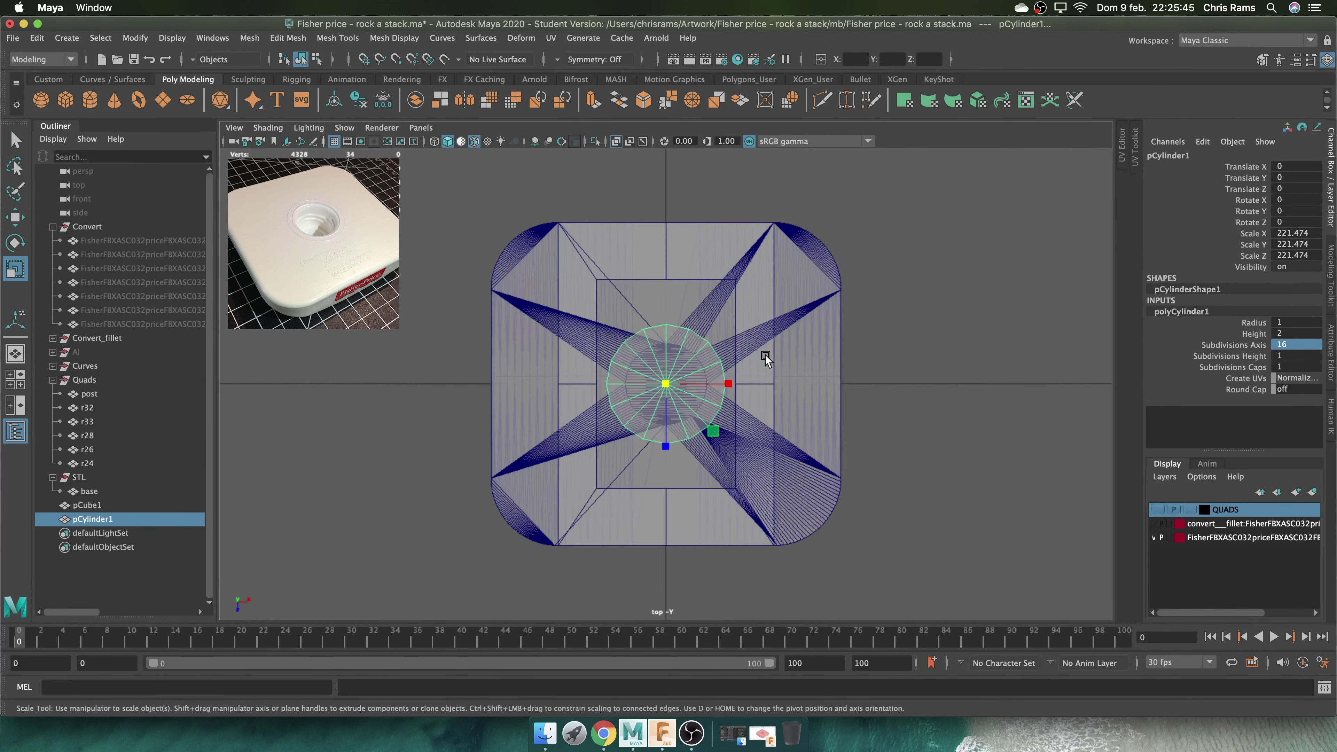
pyautogui.press('f')
pyautogui.click(617, 144)
pyautogui.moveTo(617, 144); pyautogui.dragTo(659, 95)
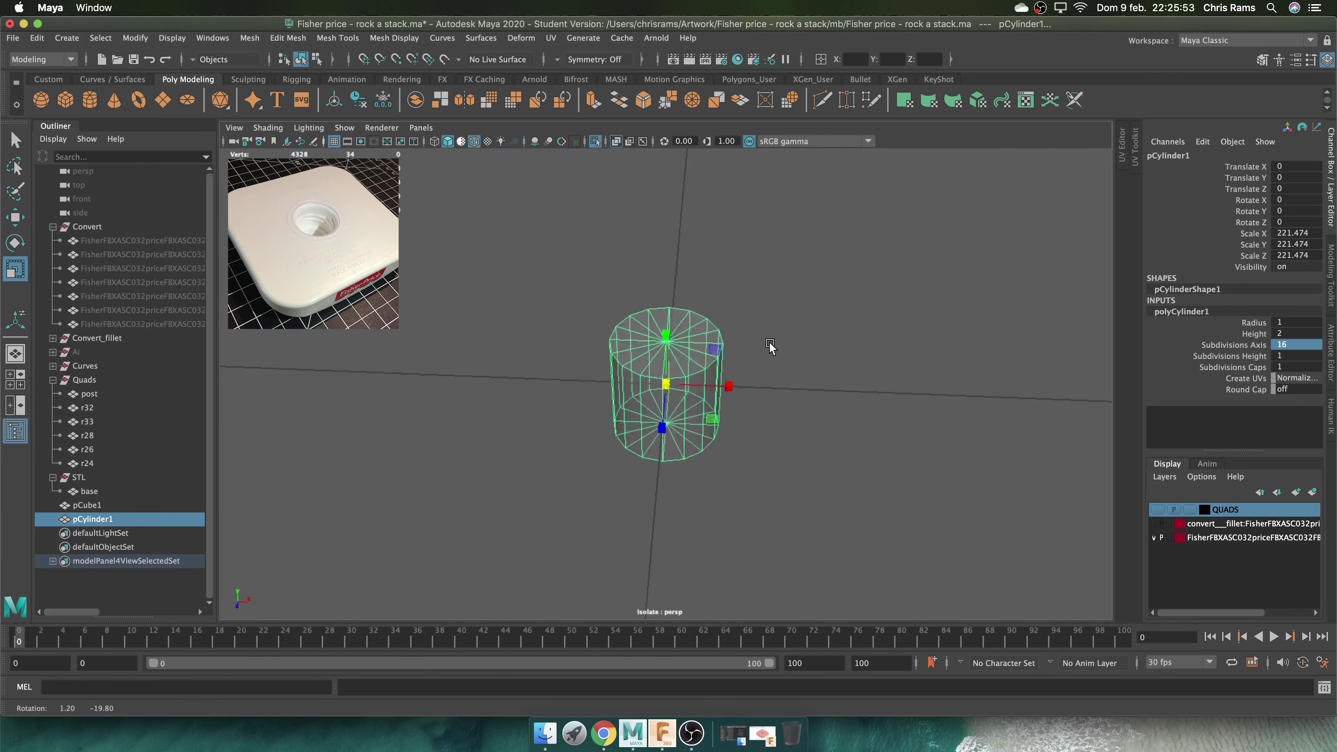
pyautogui.moveTo(769, 349)
pyautogui.mouseDown()
pyautogui.moveTo(705, 424)
pyautogui.moveTo(607, 435)
pyautogui.mouseUp()
pyautogui.press('Delete')
# Select the whole capless cylinder and apply Smooth
pyautogui.press('space')
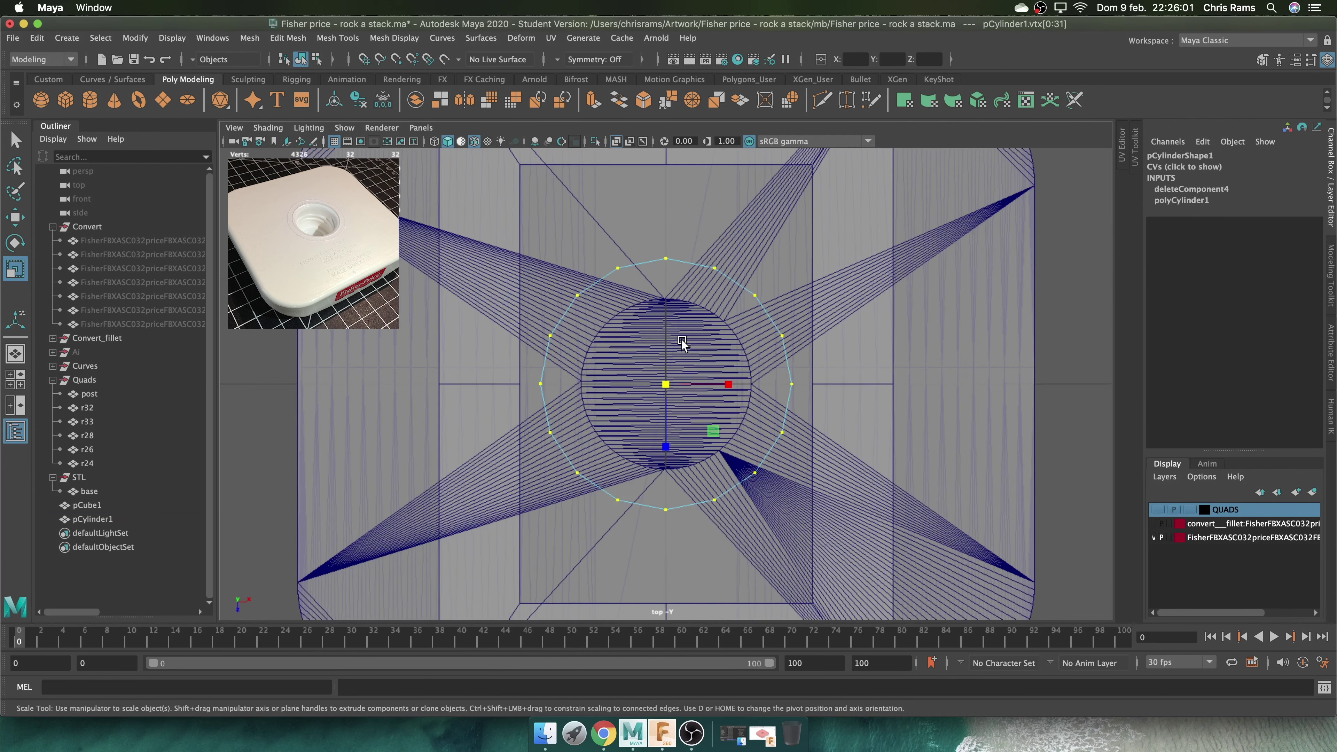
pyautogui.scroll(5, 646, 395)
pyautogui.scroll(-4, 701, 260)
pyautogui.scroll(2, 710, 349)
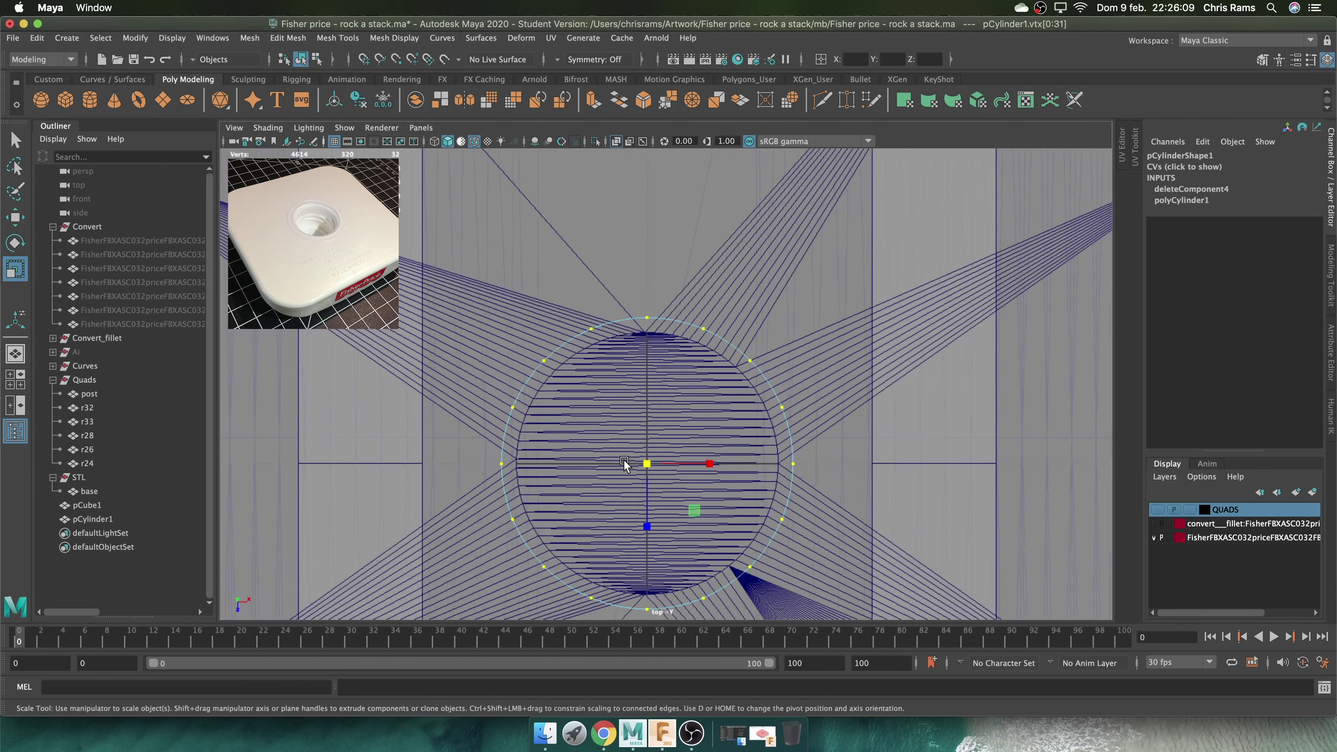
pyautogui.scroll(4, 632, 455)
pyautogui.scroll(5, 632, 455)
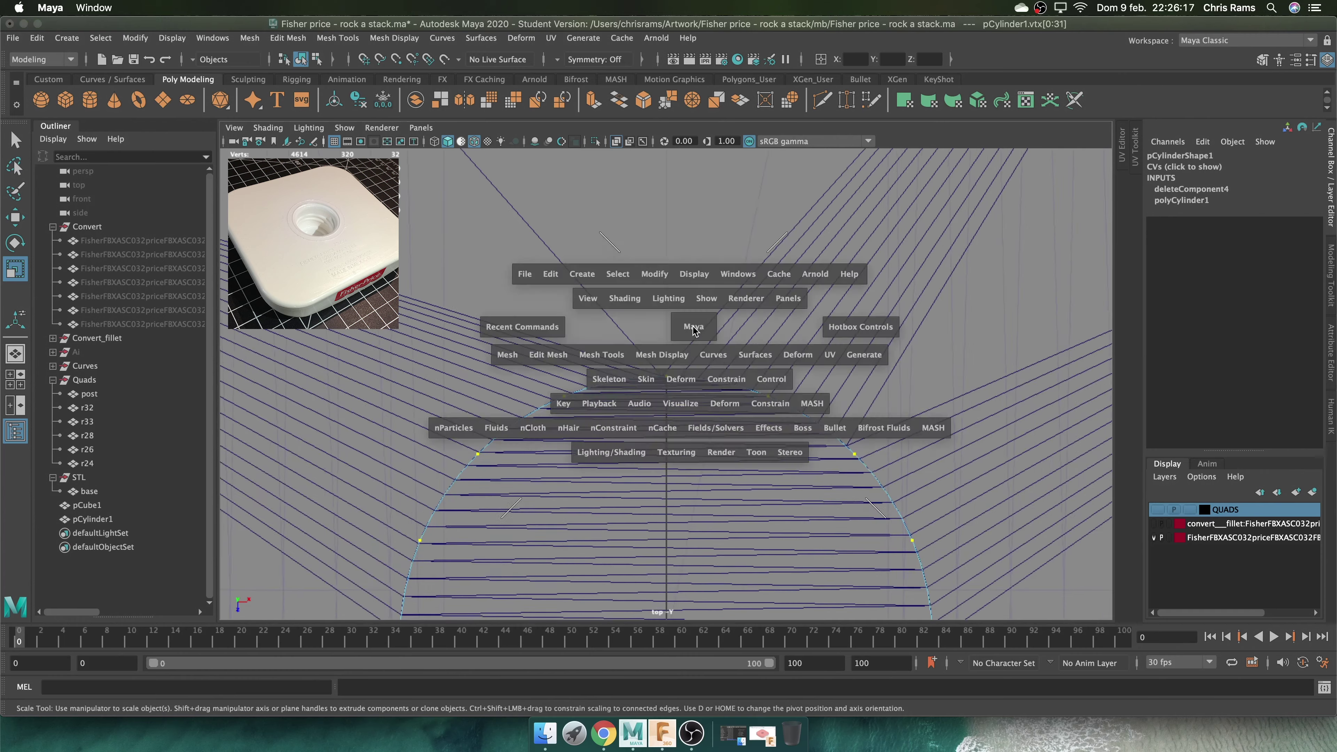
pyautogui.moveTo(672, 349); pyautogui.dragTo(737, 349)
pyautogui.moveTo(746, 268)
pyautogui.mouseDown(button='right')
pyautogui.moveTo(800, 251)
pyautogui.moveTo(762, 338)
pyautogui.mouseUp(button='right')
# Select and frame the cylinder, then set its polyCylinder1 Subdivisions Axis to 8
pyautogui.press('space')
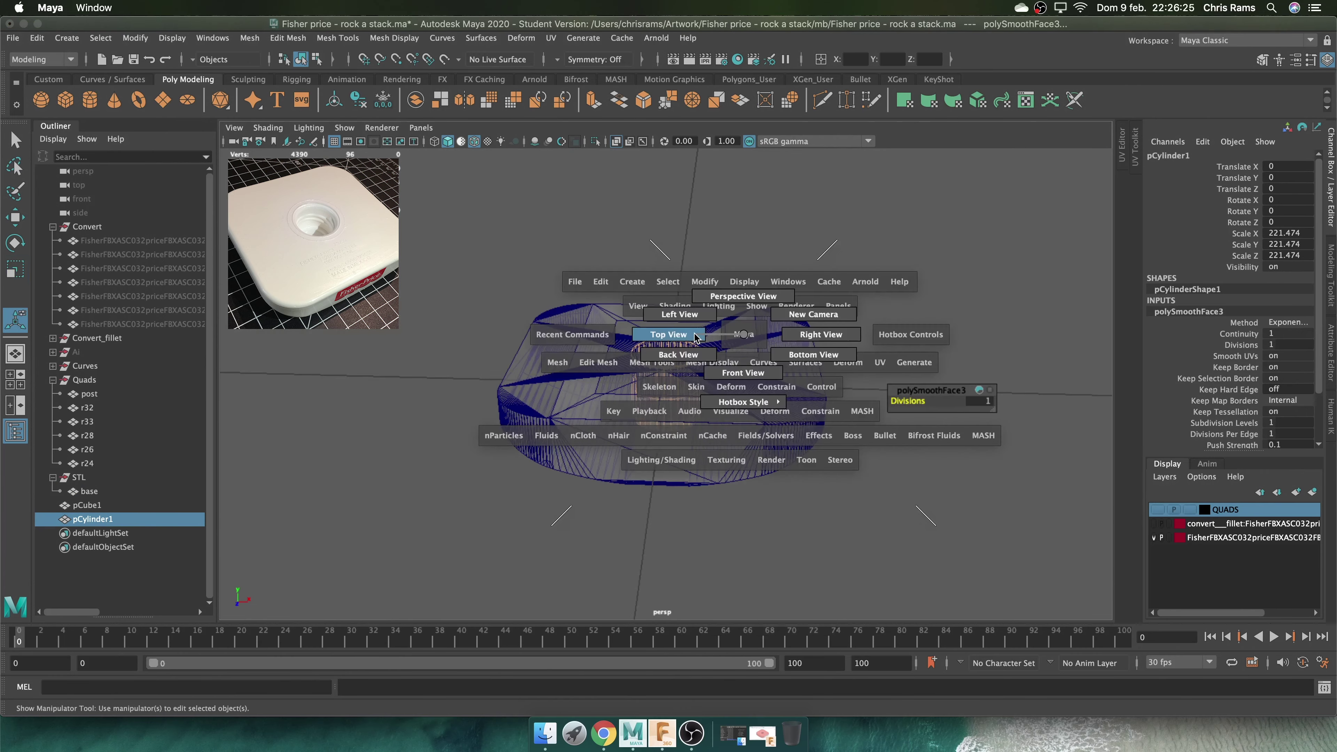
pyautogui.scroll(-3, 695, 376)
pyautogui.press('space')
pyautogui.click(683, 371)
pyautogui.press('f')
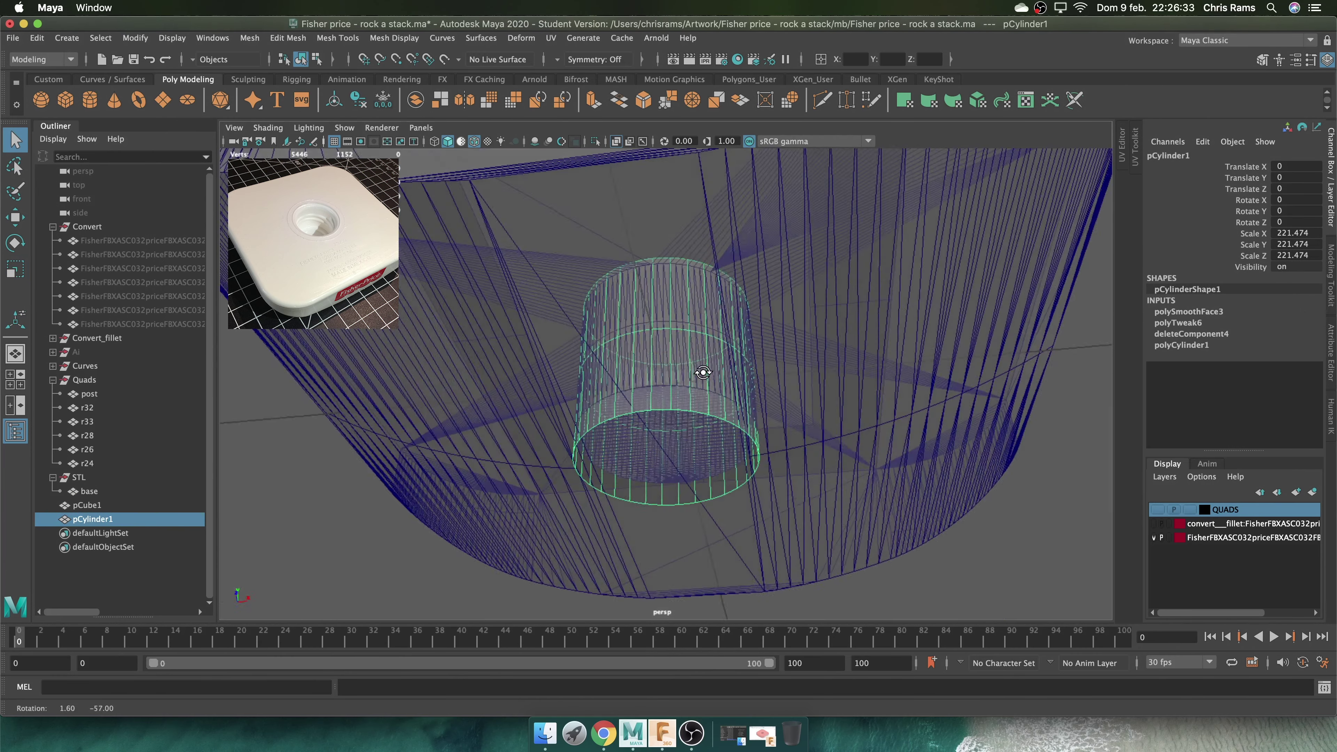
pyautogui.press('space')
pyautogui.press('space')
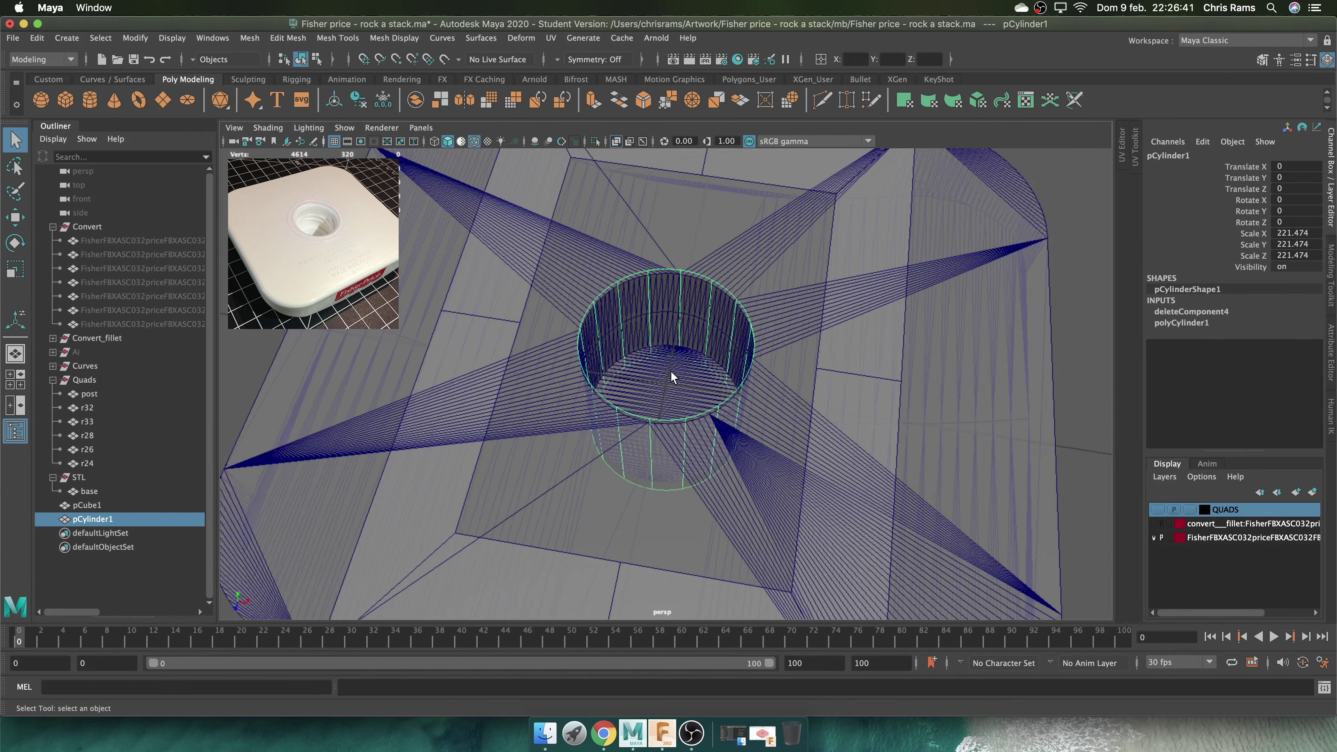
pyautogui.press('space')
pyautogui.click(1182, 323)
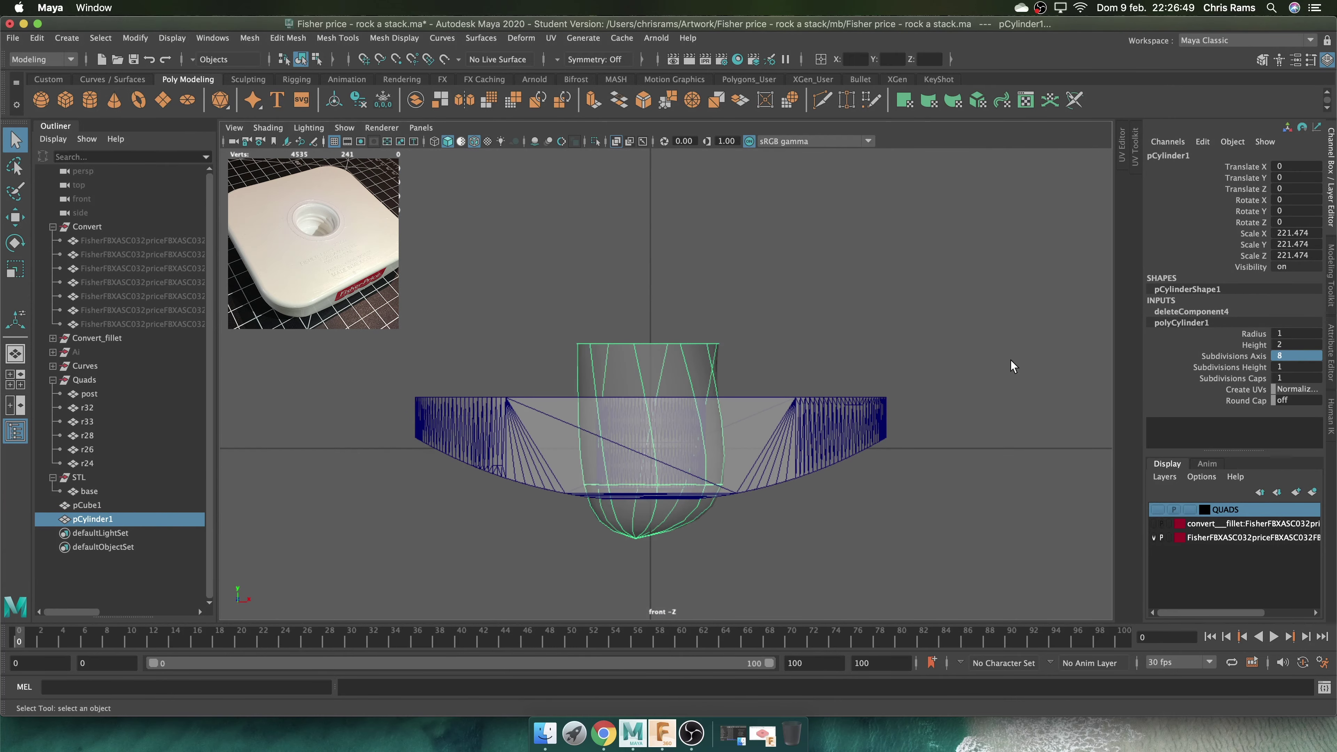
# Undo the earlier edits, turn off smooth preview, and delete the cylinder's cap faces
pyautogui.press('space')
pyautogui.hotkey('ctrl', 'z')
pyautogui.hotkey('ctrl', 'z')
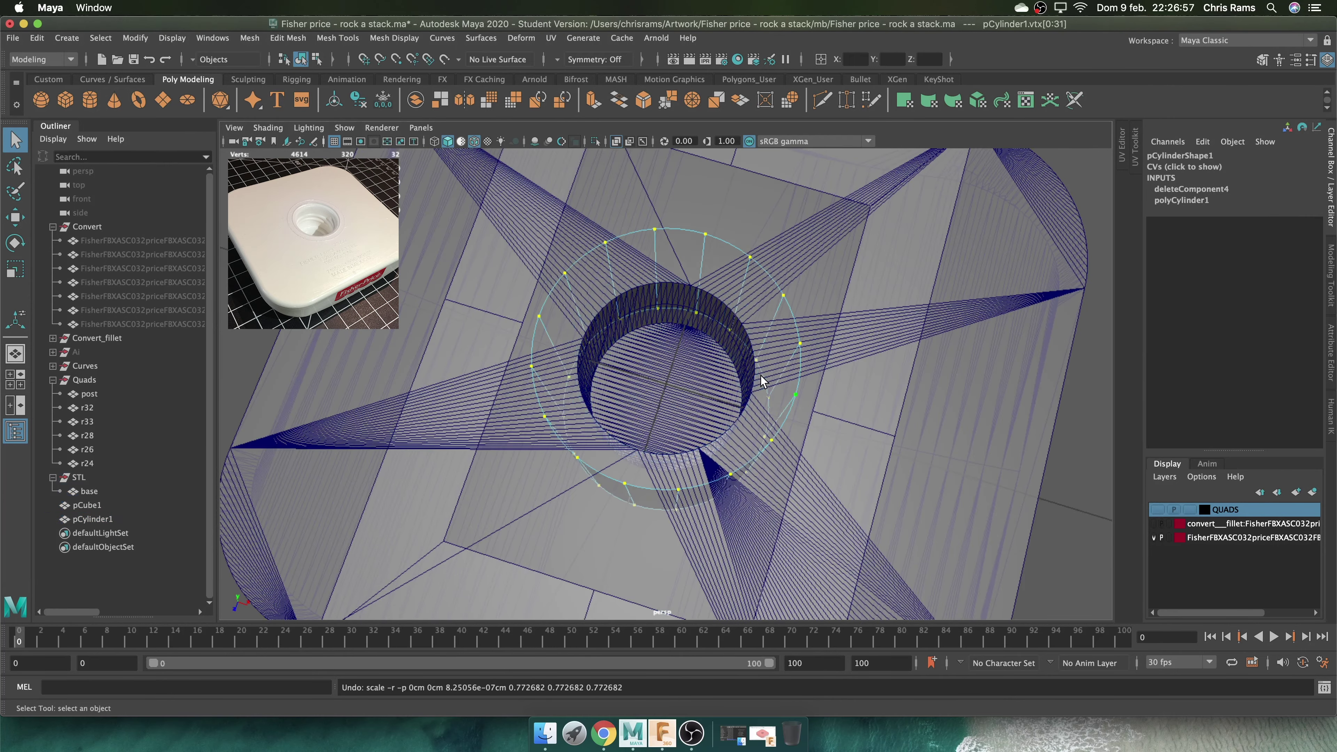
pyautogui.hotkey('ctrl', 'z')
pyautogui.hotkey('ctrl', 'z')
pyautogui.press('1')
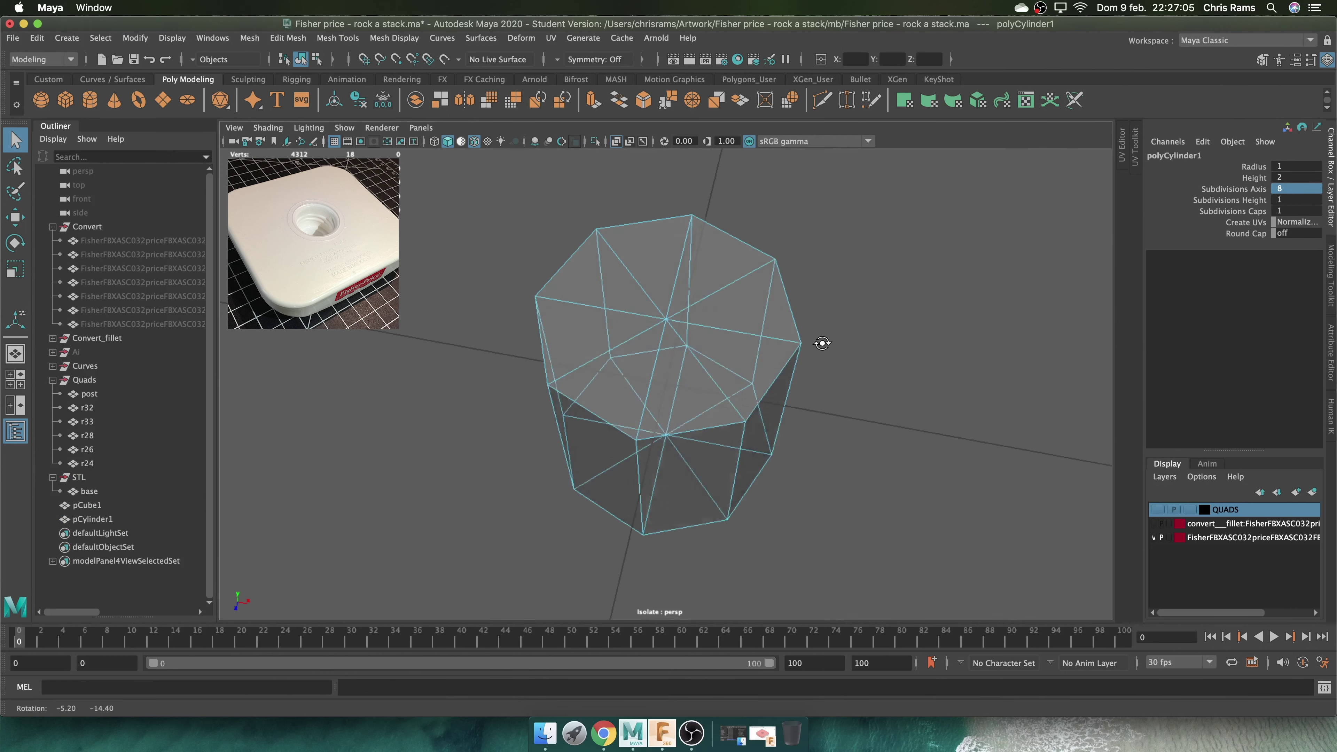
pyautogui.press('space')
pyautogui.moveTo(822, 343)
pyautogui.keyDown('alt'); pyautogui.mouseDown()
pyautogui.moveTo(779, 369)
pyautogui.moveTo(643, 390)
pyautogui.moveTo(627, 329)
pyautogui.mouseUp(); pyautogui.keyUp('alt')
pyautogui.press('space')
pyautogui.press('Delete')
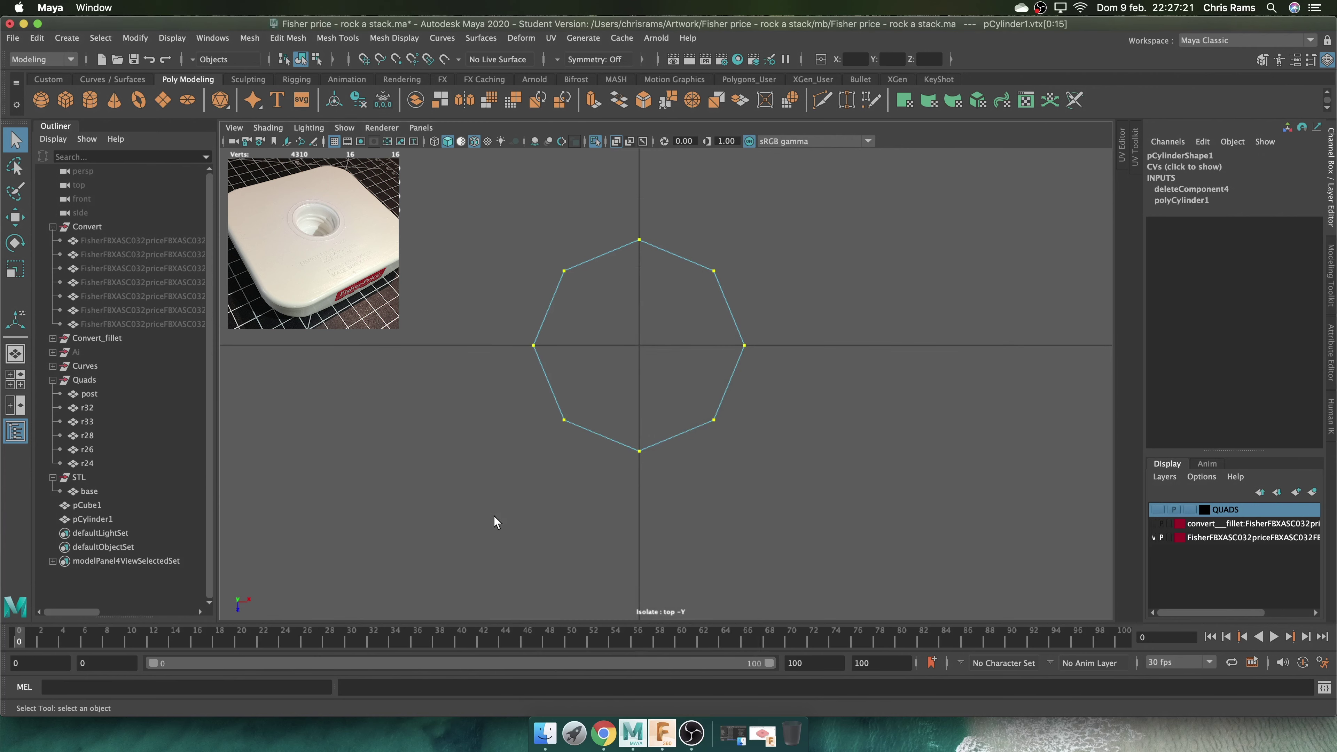
# Show all geometry again, select the 8-sided cylinder, and apply Smooth
pyautogui.hotkey('ctrl', '1')
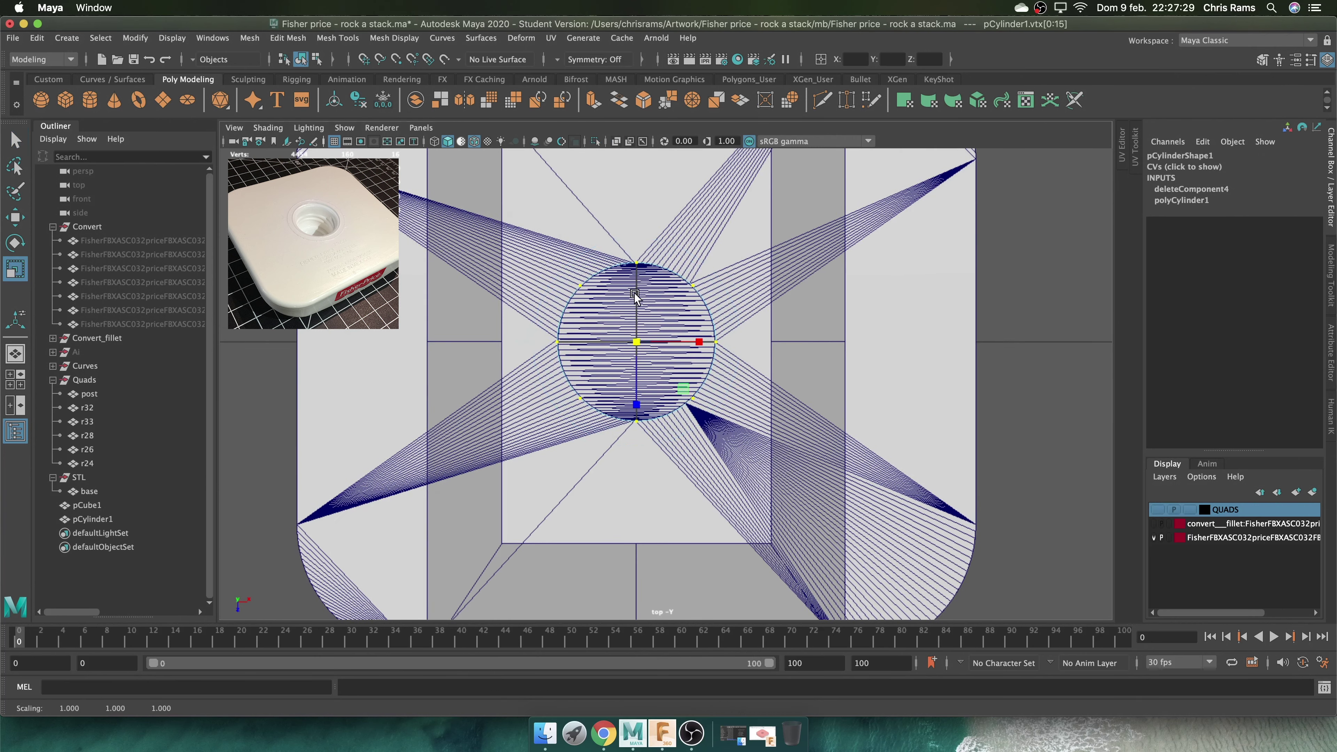
pyautogui.scroll(10, 629, 386)
pyautogui.scroll(-5, 658, 369)
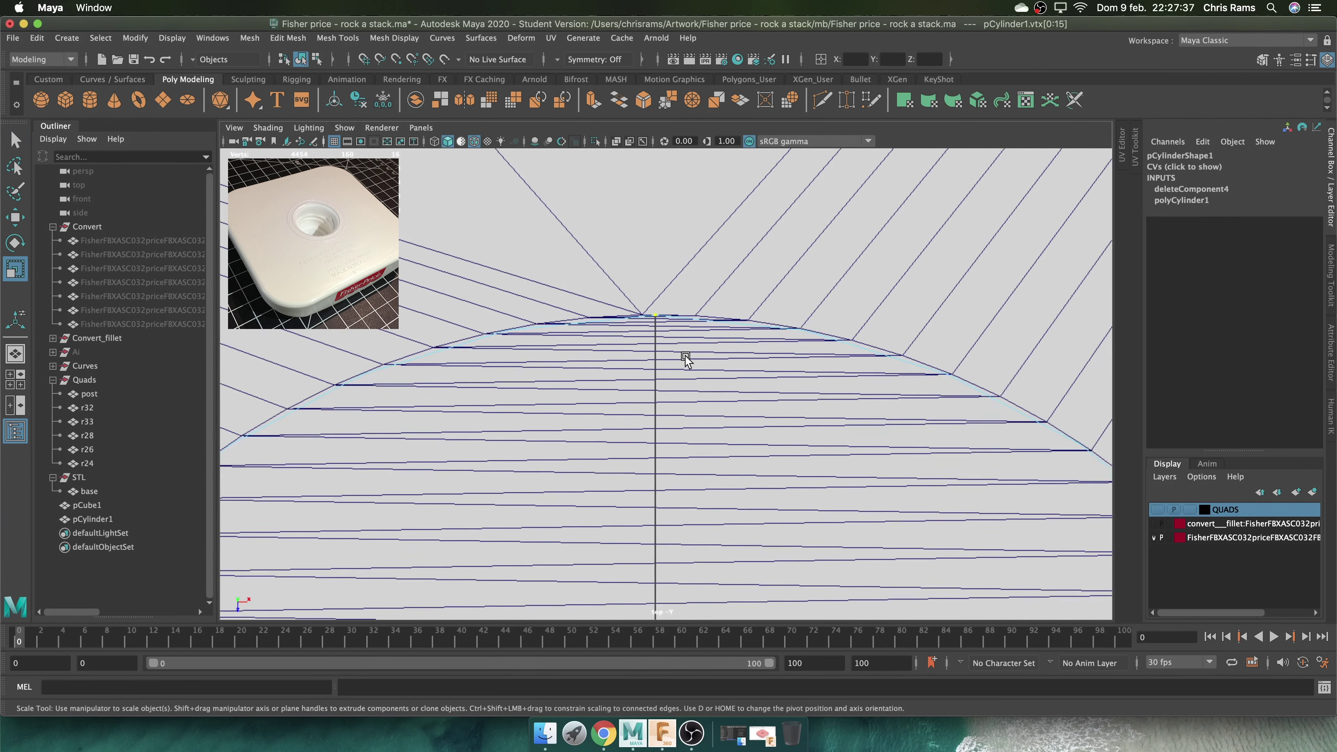
pyautogui.scroll(-2, 683, 350)
pyautogui.press('space')
pyautogui.click(679, 306)
pyautogui.scroll(3, 679, 305)
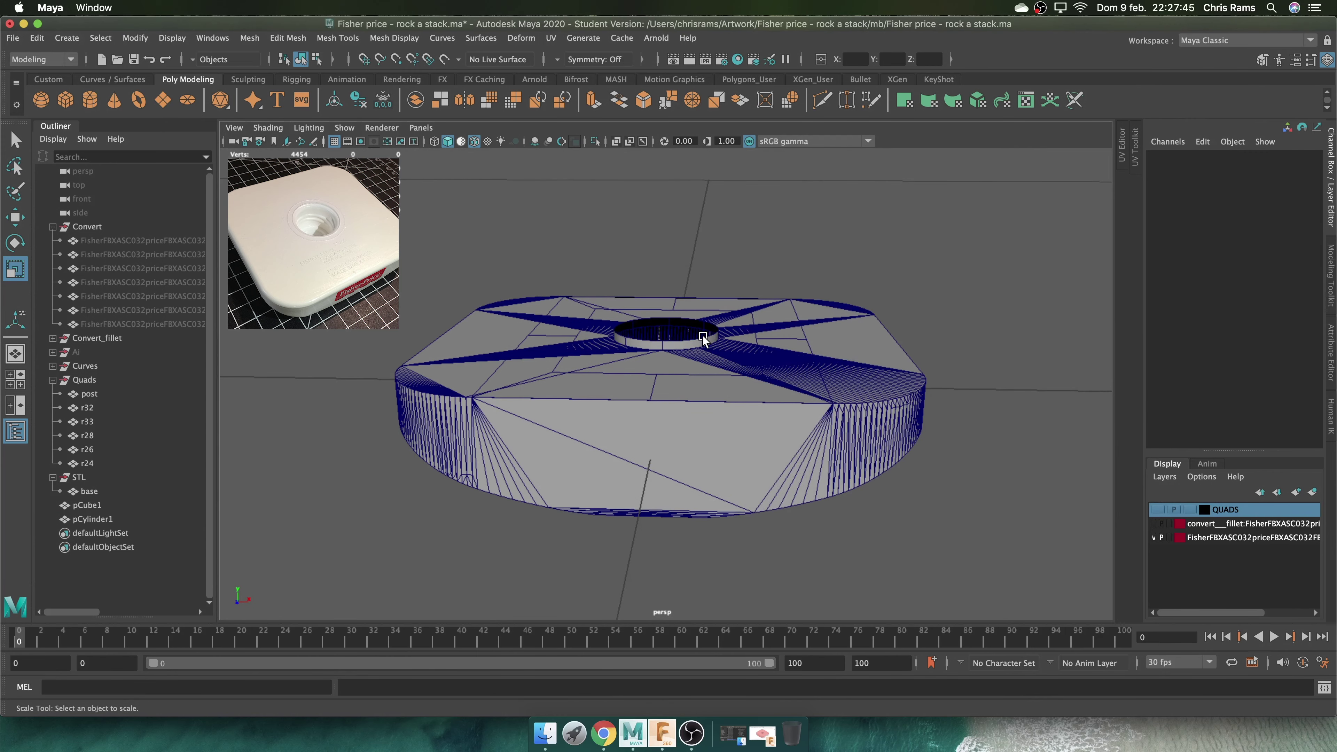
pyautogui.click(679, 369)
pyautogui.keyDown('shift'); pyautogui.moveTo(747, 285); pyautogui.dragTo(779, 453, button='right'); pyautogui.keyUp('shift')
# Check the smoothed cylinder from the top and perspective views
pyautogui.press('space')
pyautogui.scroll(-3, 752, 258)
pyautogui.click(731, 316)
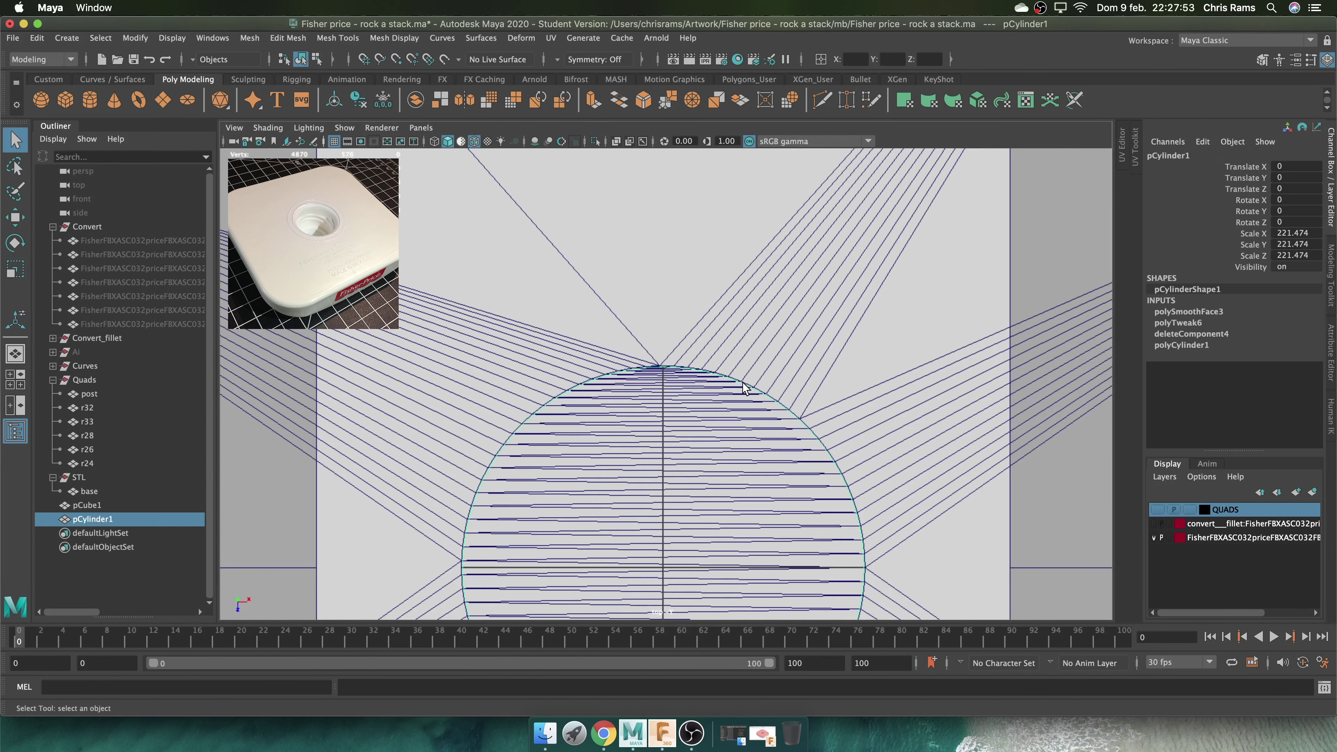
pyautogui.scroll(-2, 715, 349)
pyautogui.press('space')
# Hide the base model and remove the cylinder's smoothing subdivisions
pyautogui.click(89, 491)
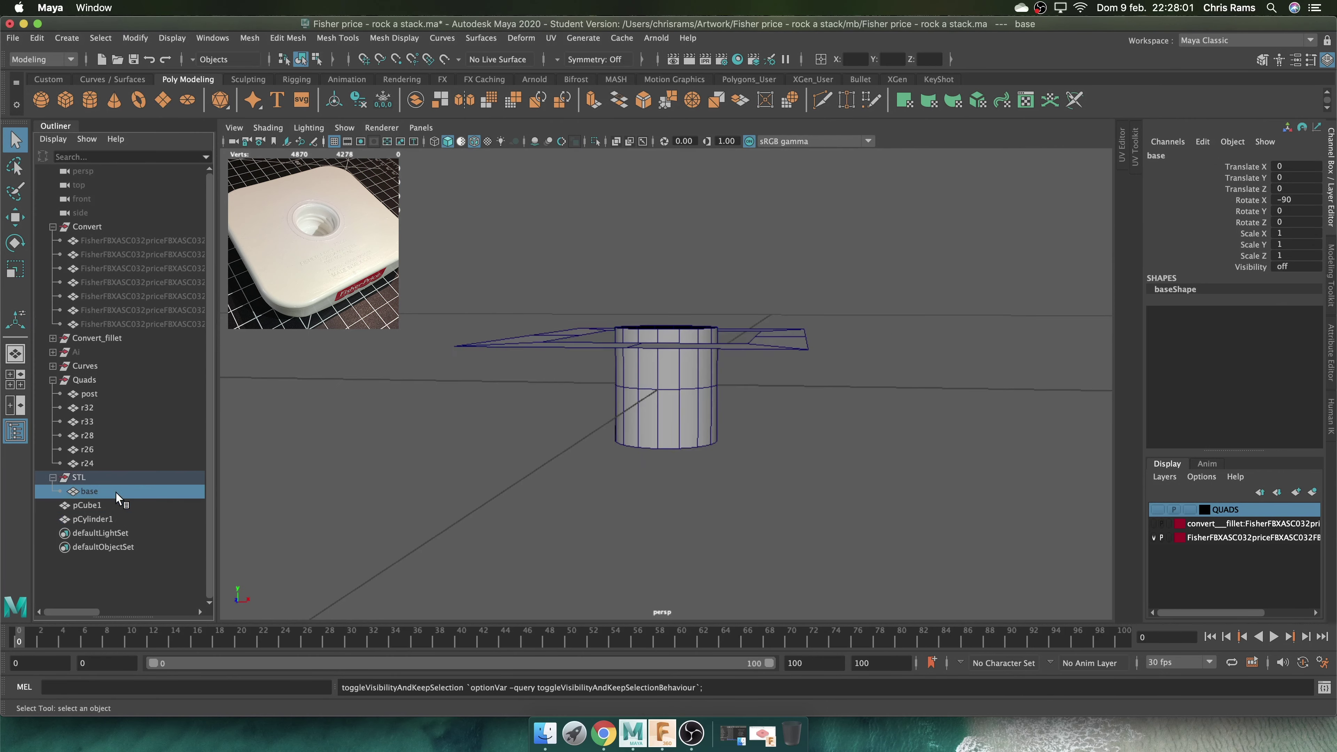
pyautogui.hotkey('ctrl', 'h')
pyautogui.click(92, 519)
pyautogui.click(1193, 312)
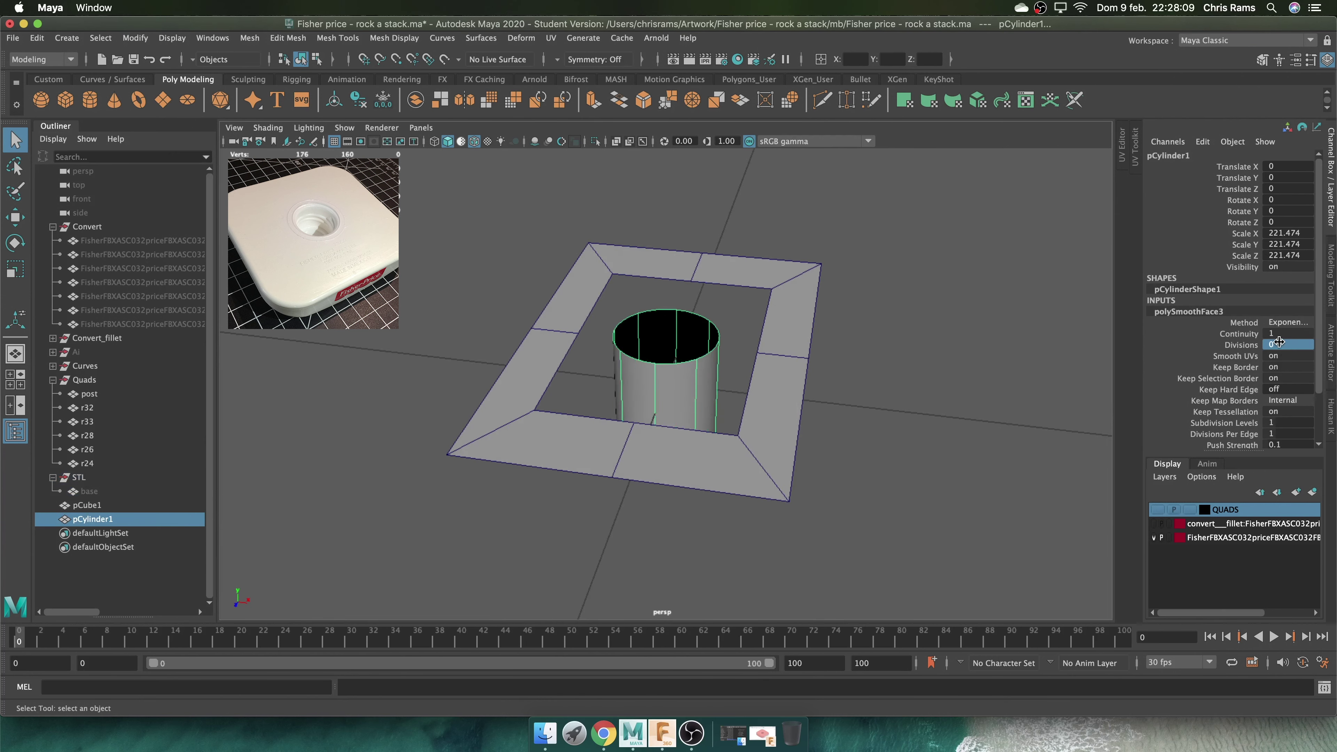
pyautogui.press('Return')
# Combine the cylinder with the square plate and reverse its normals
pyautogui.keyDown('alt'); pyautogui.moveTo(684, 526); pyautogui.dragTo(716, 506); pyautogui.keyUp('alt')
pyautogui.keyDown('shift'); pyautogui.click(526, 379); pyautogui.keyUp('shift')
pyautogui.keyDown('shift'); pyautogui.rightClick(888, 302); pyautogui.keyUp('shift')
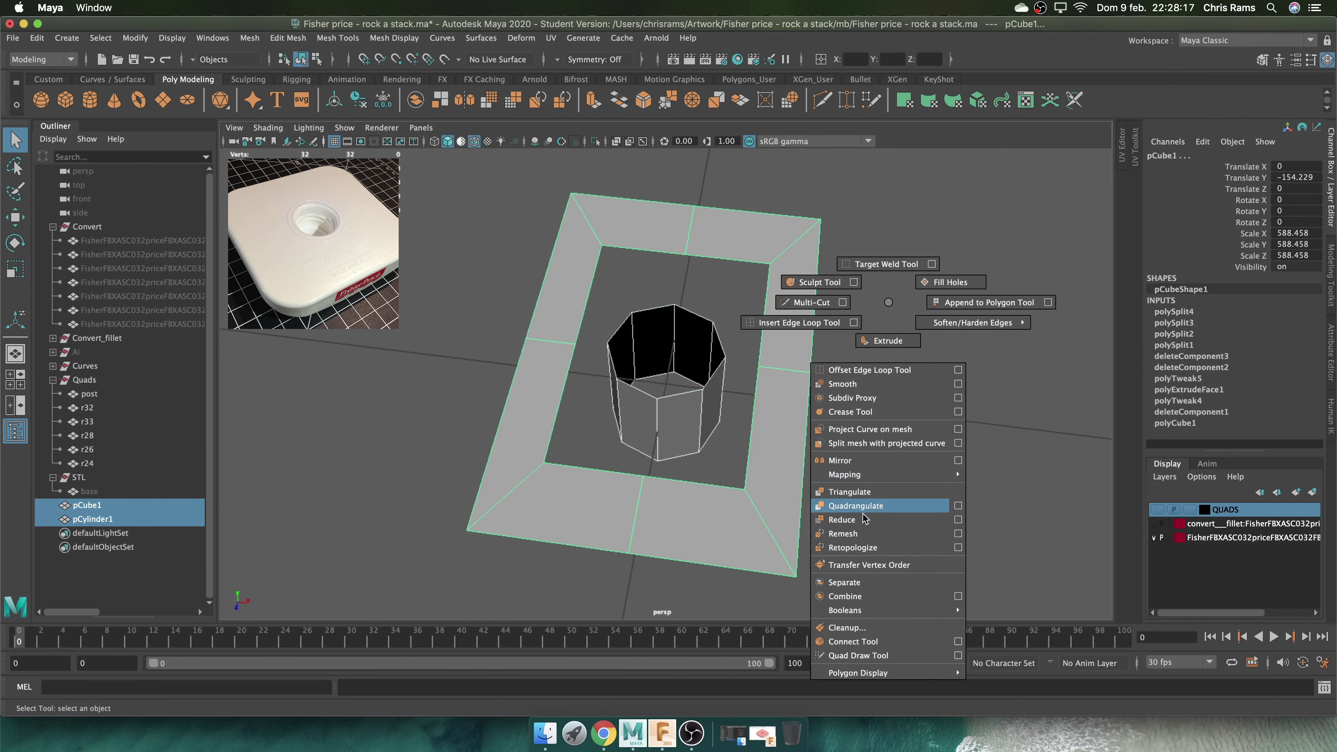
pyautogui.click(845, 596)
pyautogui.rightClick(642, 343)
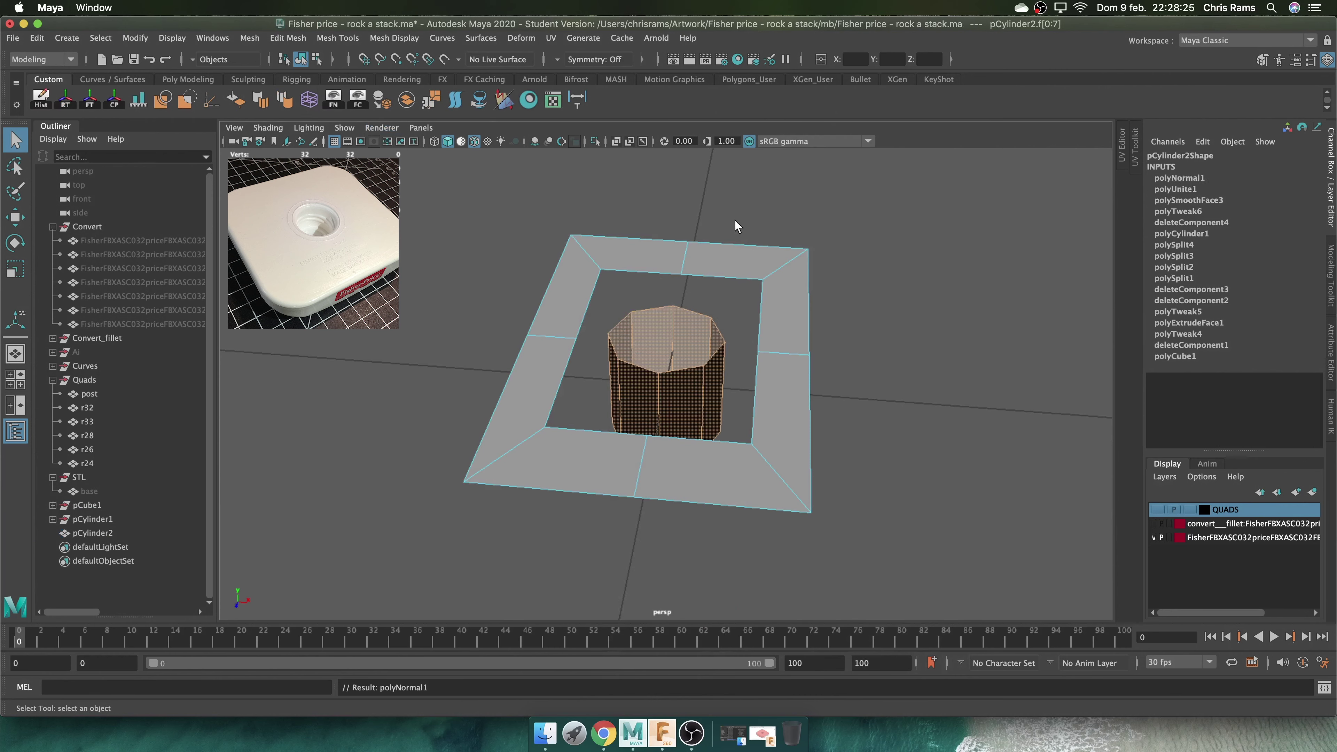
# Extrude the cylinder's top rim edges and scale them outward to widen the rim
pyautogui.keyDown('alt'); pyautogui.moveTo(736, 226); pyautogui.dragTo(731, 215); pyautogui.keyUp('alt')
pyautogui.rightClick(731, 215)
pyautogui.keyDown('ctrl'); pyautogui.moveTo(717, 284); pyautogui.dragTo(726, 307, button='right'); pyautogui.keyUp('ctrl')
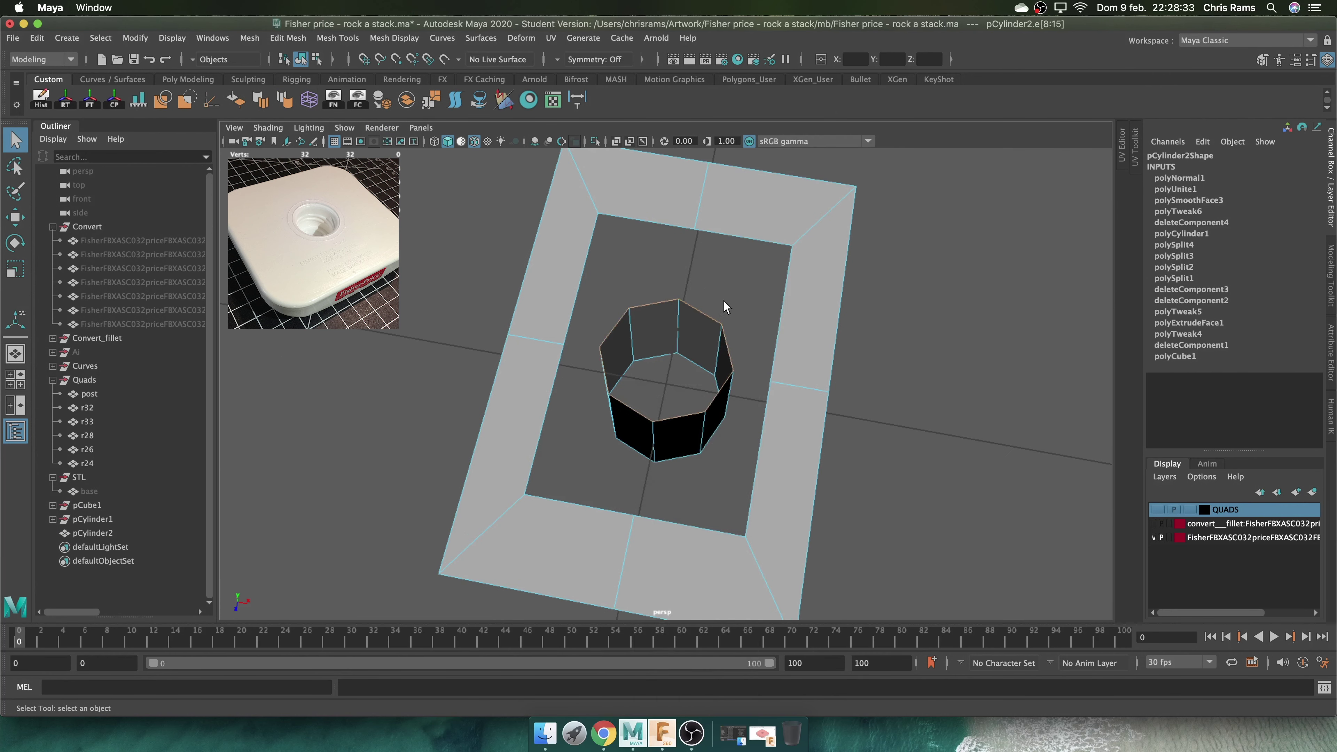
pyautogui.hotkey('ctrl', 'e')
pyautogui.moveTo(666, 359); pyautogui.dragTo(676, 359)
# Bridge the widened rim to the square opening on every side
pyautogui.keyDown('shift'); pyautogui.moveTo(746, 202); pyautogui.dragTo(700, 317, button='right'); pyautogui.keyUp('shift')
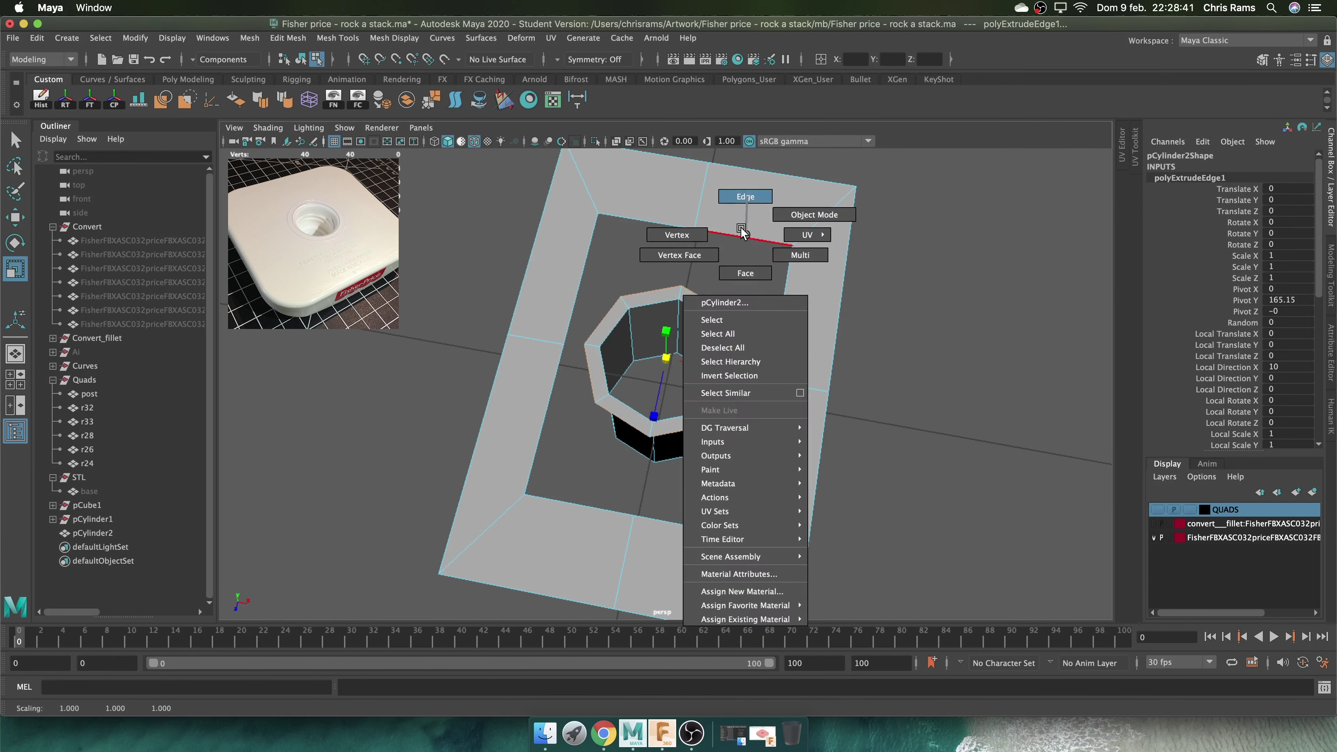
pyautogui.keyDown('shift'); pyautogui.moveTo(706, 258); pyautogui.dragTo(659, 411, button='right'); pyautogui.keyUp('shift')
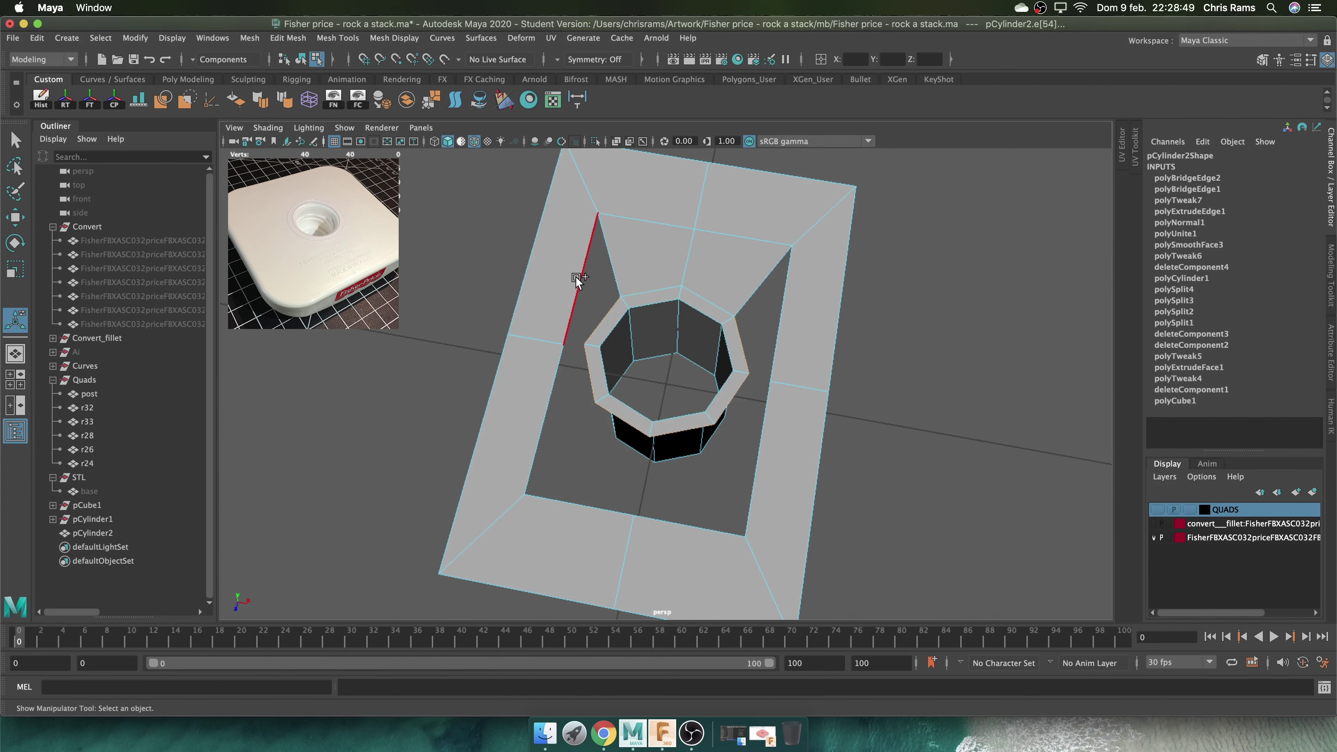
pyautogui.keyDown('shift'); pyautogui.moveTo(578, 280); pyautogui.dragTo(791, 298, button='right'); pyautogui.keyUp('shift')
pyautogui.press('F8')
pyautogui.moveTo(711, 316)
pyautogui.keyDown('alt'); pyautogui.mouseDown()
pyautogui.moveTo(736, 357)
pyautogui.moveTo(555, 418)
pyautogui.mouseUp(); pyautogui.keyUp('alt')
pyautogui.press('F9')
pyautogui.scroll(3, 658, 195)
# Unhide the STL reference base and select the combined mesh pCylinder2
pyautogui.press('F8')
pyautogui.press('w')
pyautogui.click(771, 334)
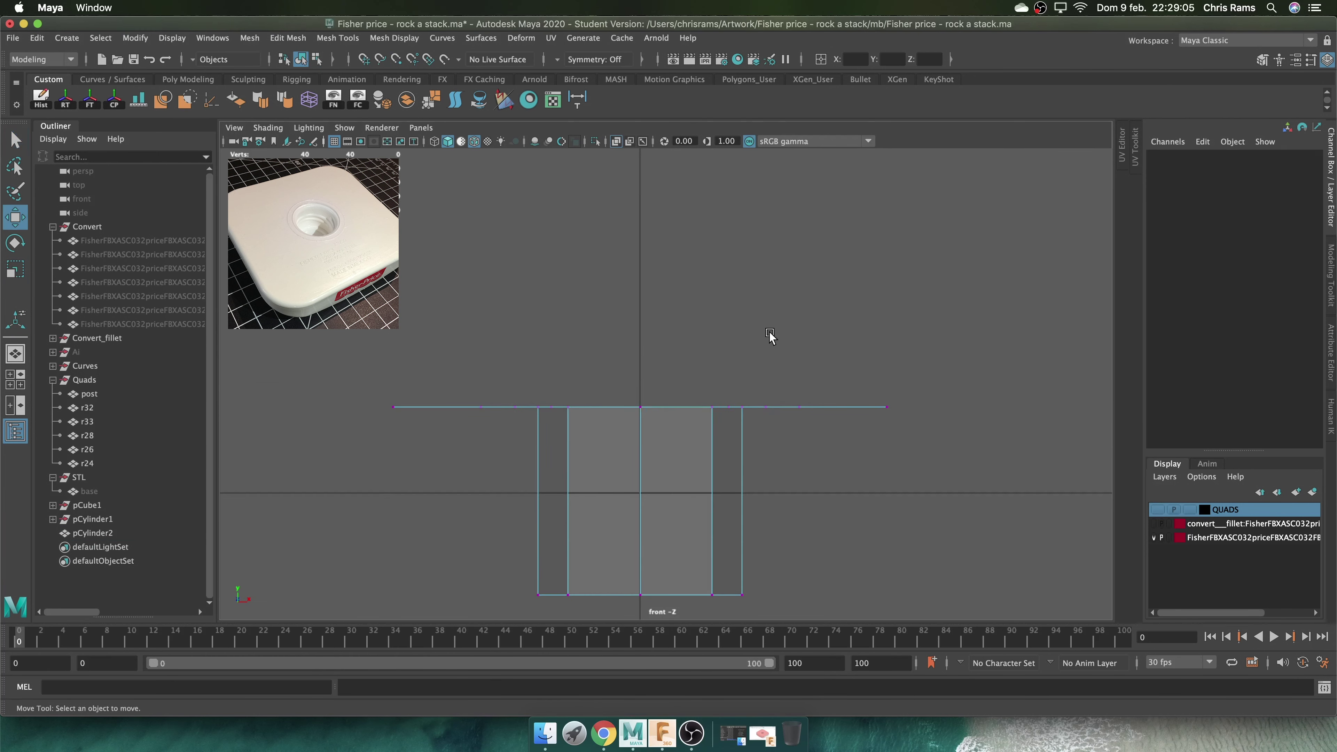
pyautogui.moveTo(684, 251)
pyautogui.keyDown('alt'); pyautogui.mouseDown()
pyautogui.moveTo(705, 376)
pyautogui.moveTo(641, 168)
pyautogui.mouseUp(); pyautogui.keyUp('alt')
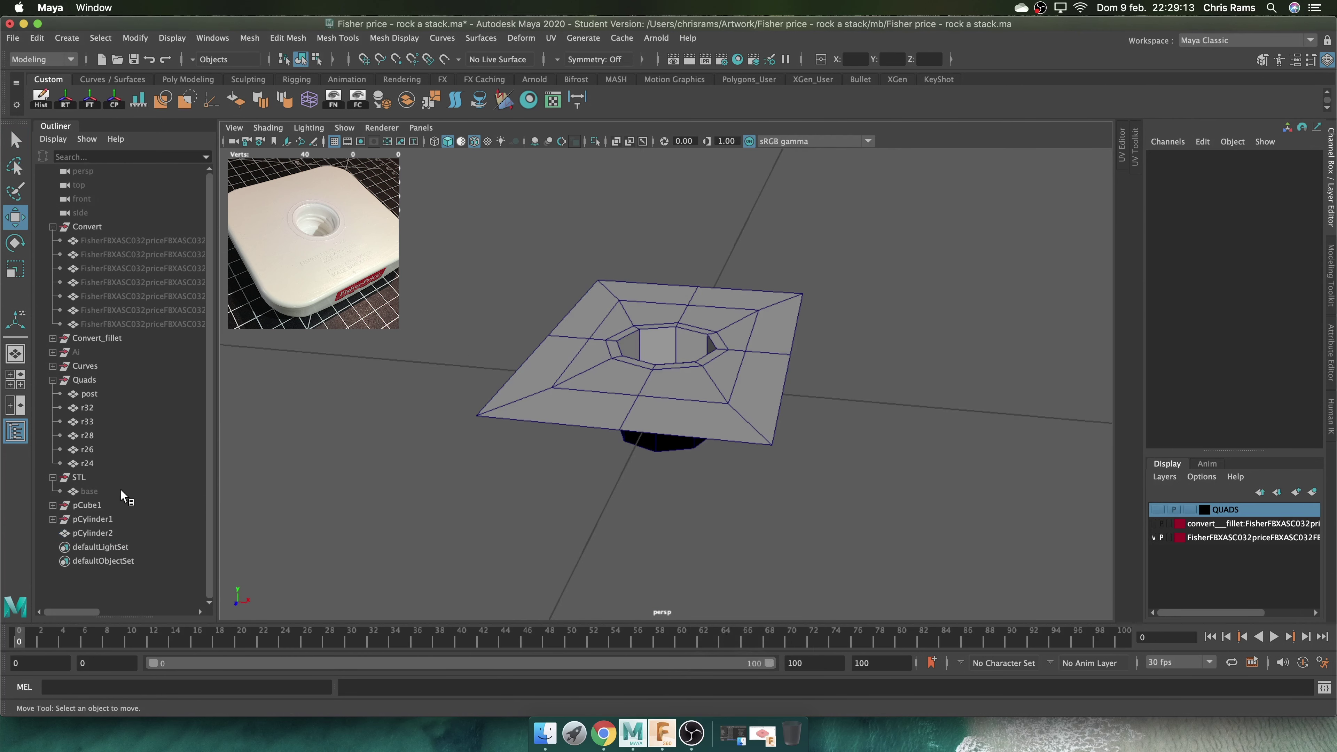
pyautogui.click(89, 491)
pyautogui.hotkey('shift', 'h')
pyautogui.click(93, 533)
# In front view, lower the hole's bottom rim vertices 110 units
pyautogui.keyDown('alt'); pyautogui.keyDown('shift'); pyautogui.moveTo(659, 316); pyautogui.dragTo(692, 299); pyautogui.keyUp('shift'); pyautogui.keyUp('alt')
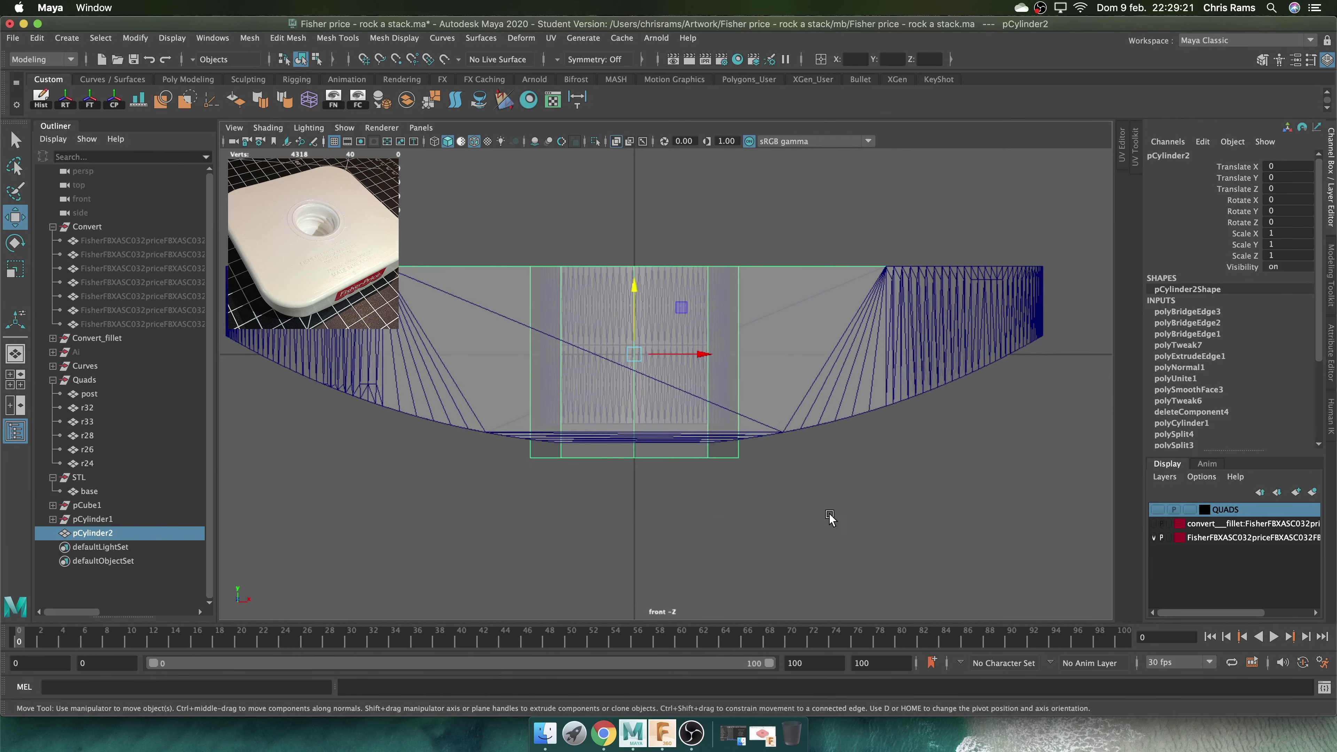
pyautogui.press('F9')
pyautogui.scroll(2, 830, 518)
pyautogui.moveTo(800, 464); pyautogui.dragTo(447, 421)
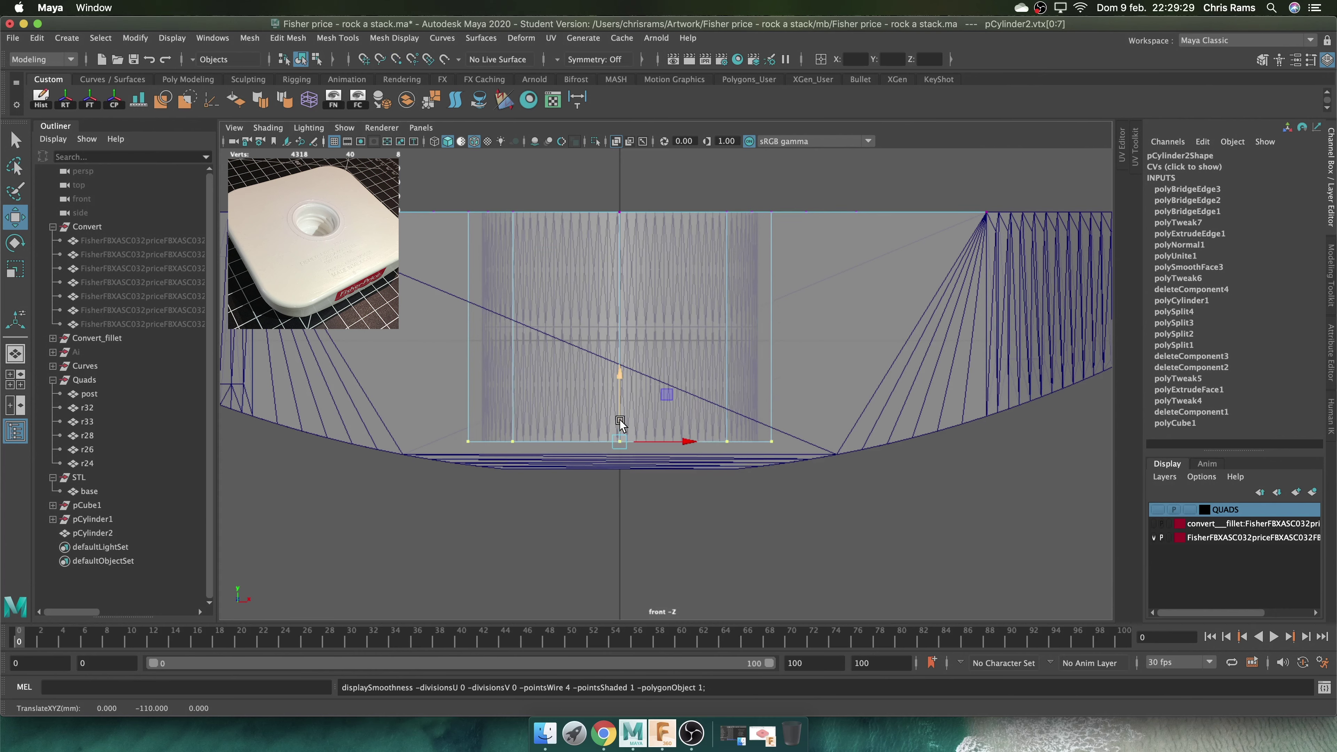
# In top view, move the outer vertex pairs onto the reference outline
pyautogui.moveTo(619, 421)
pyautogui.keyDown('alt'); pyautogui.mouseDown()
pyautogui.moveTo(794, 382)
pyautogui.moveTo(802, 409)
pyautogui.mouseUp(); pyautogui.keyUp('alt')
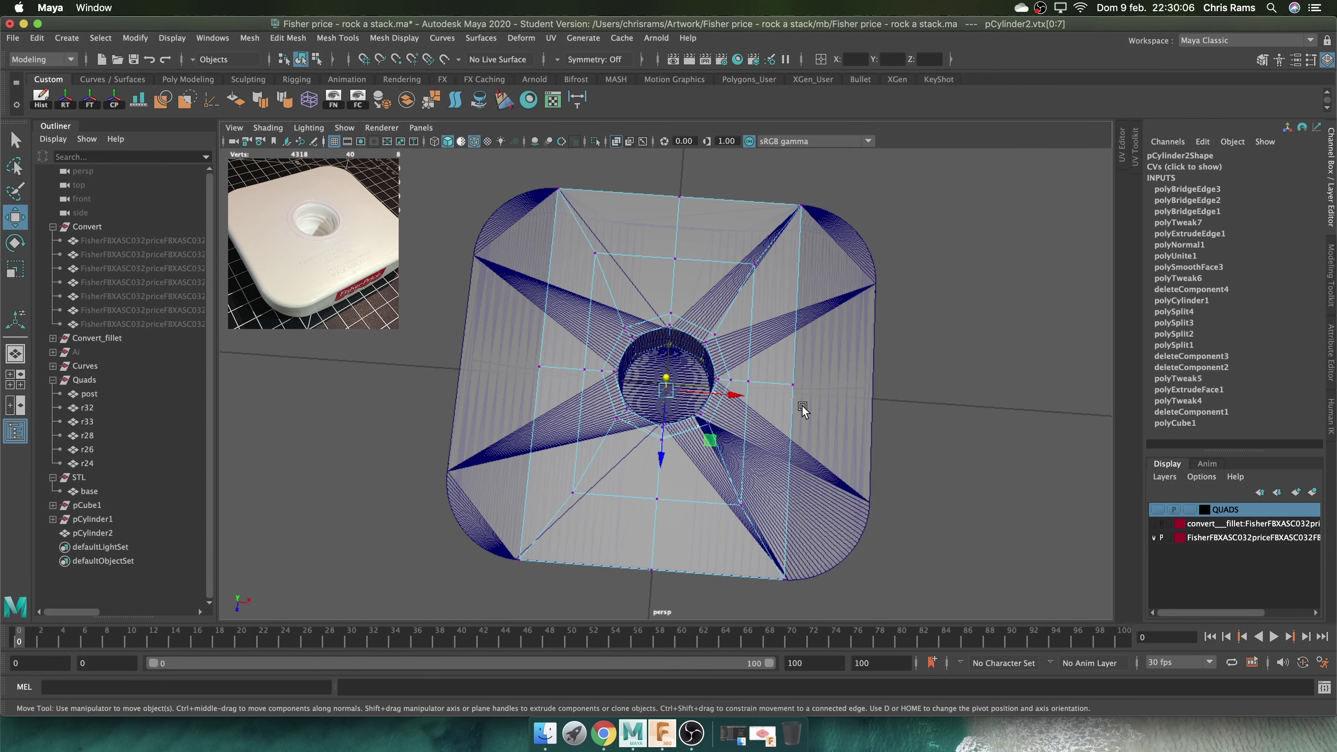
pyautogui.moveTo(803, 409)
pyautogui.keyDown('alt'); pyautogui.mouseDown()
pyautogui.moveTo(658, 295)
pyautogui.moveTo(658, 252)
pyautogui.mouseUp(); pyautogui.keyUp('alt')
pyautogui.press('space')
pyautogui.moveTo(642, 211); pyautogui.dragTo(665, 298)
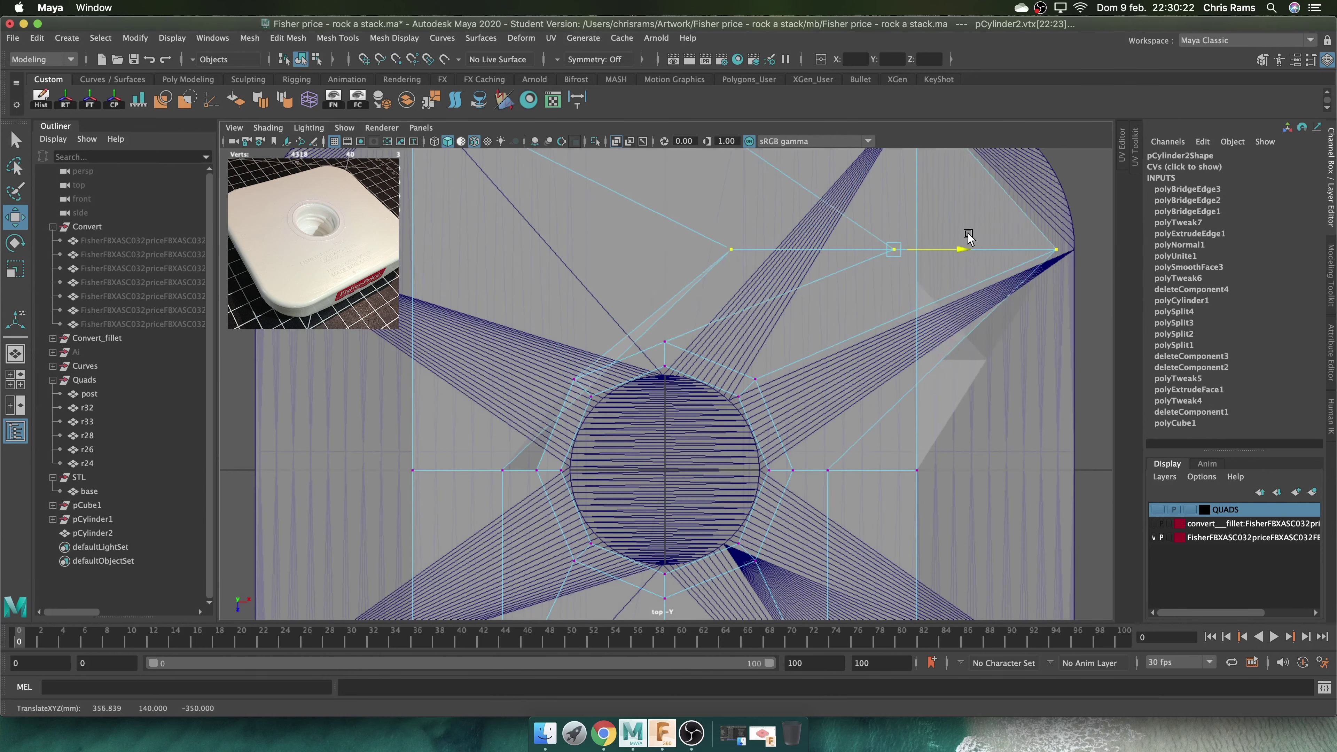
pyautogui.scroll(-3, 970, 239)
pyautogui.keyDown('alt'); pyautogui.moveTo(905, 337); pyautogui.dragTo(905, 248, button='middle'); pyautogui.keyUp('alt')
pyautogui.moveTo(784, 445); pyautogui.dragTo(537, 489)
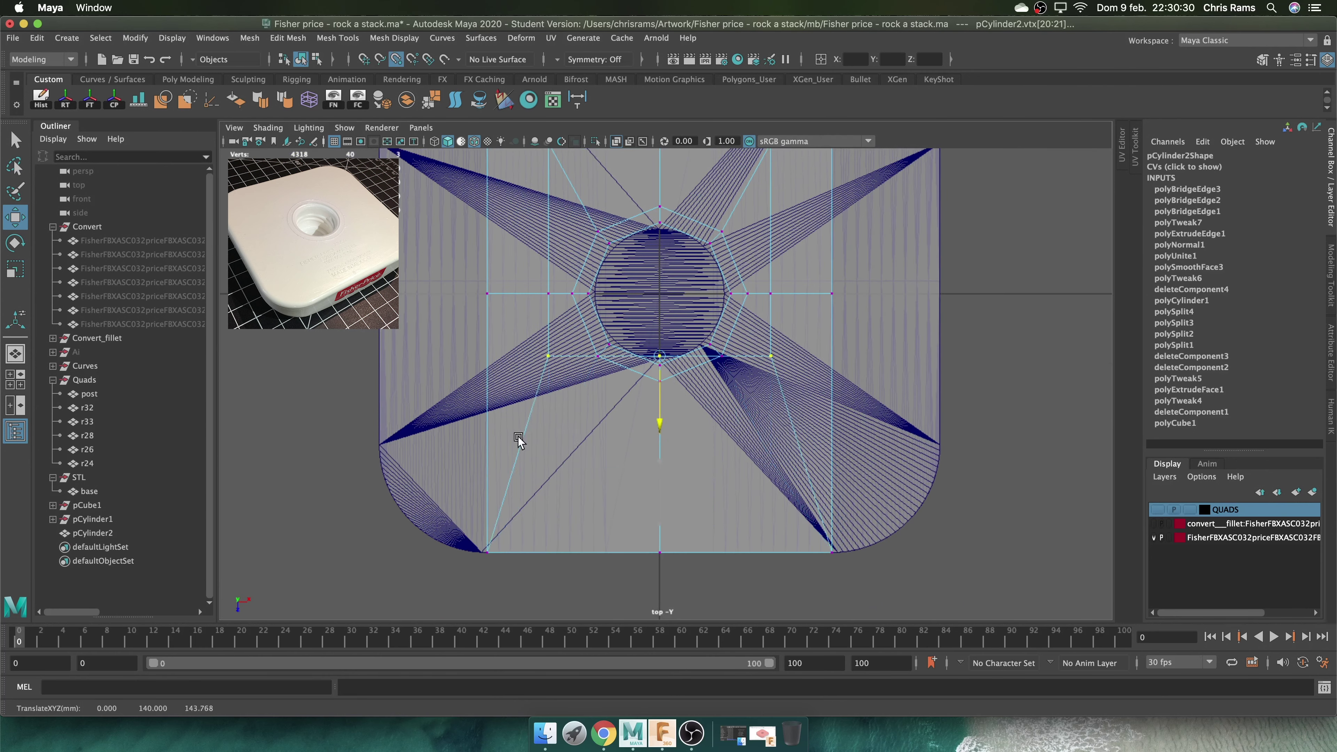
# Extrude the inner square's top edge up to the reference's top border in top view
pyautogui.click(519, 440)
pyautogui.keyDown('alt'); pyautogui.moveTo(715, 361); pyautogui.dragTo(739, 425, button='middle'); pyautogui.keyUp('alt')
pyautogui.scroll(-1, 577, 498)
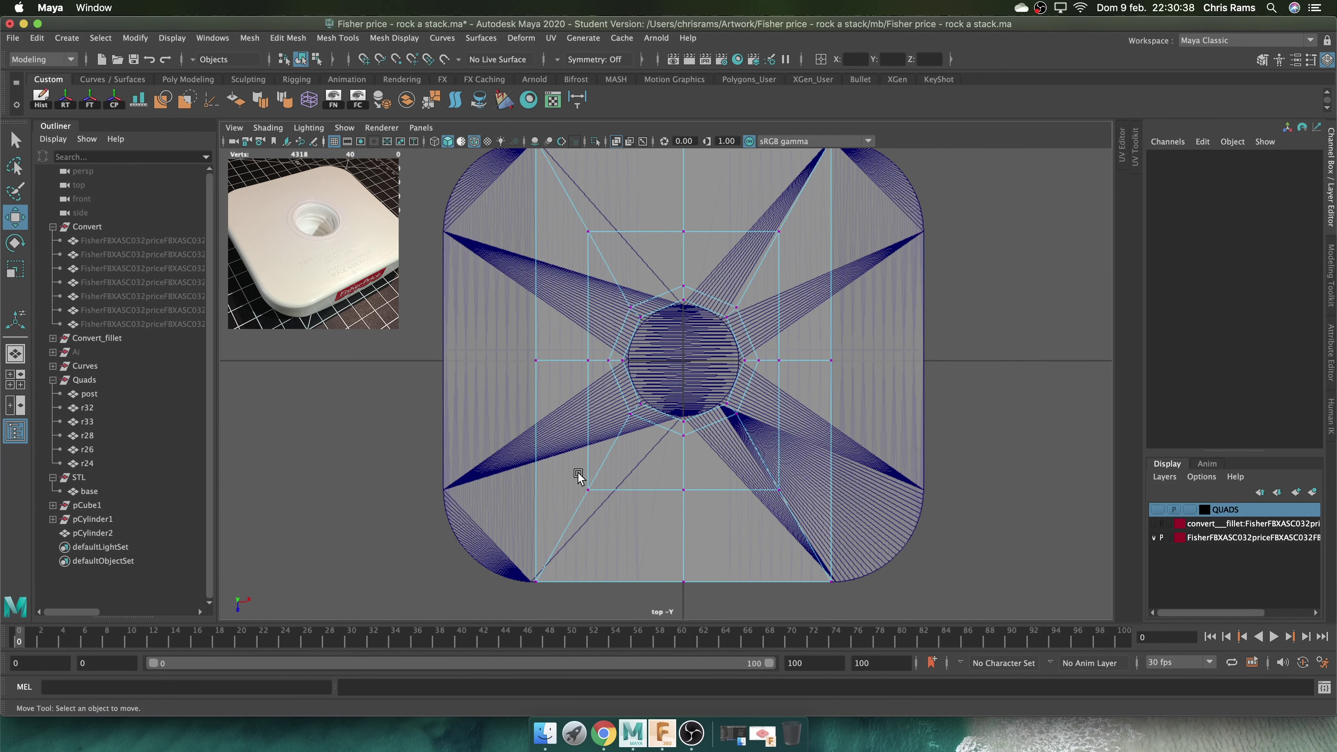
pyautogui.scroll(-1, 572, 476)
pyautogui.moveTo(676, 263); pyautogui.dragTo(943, 190, button='right')
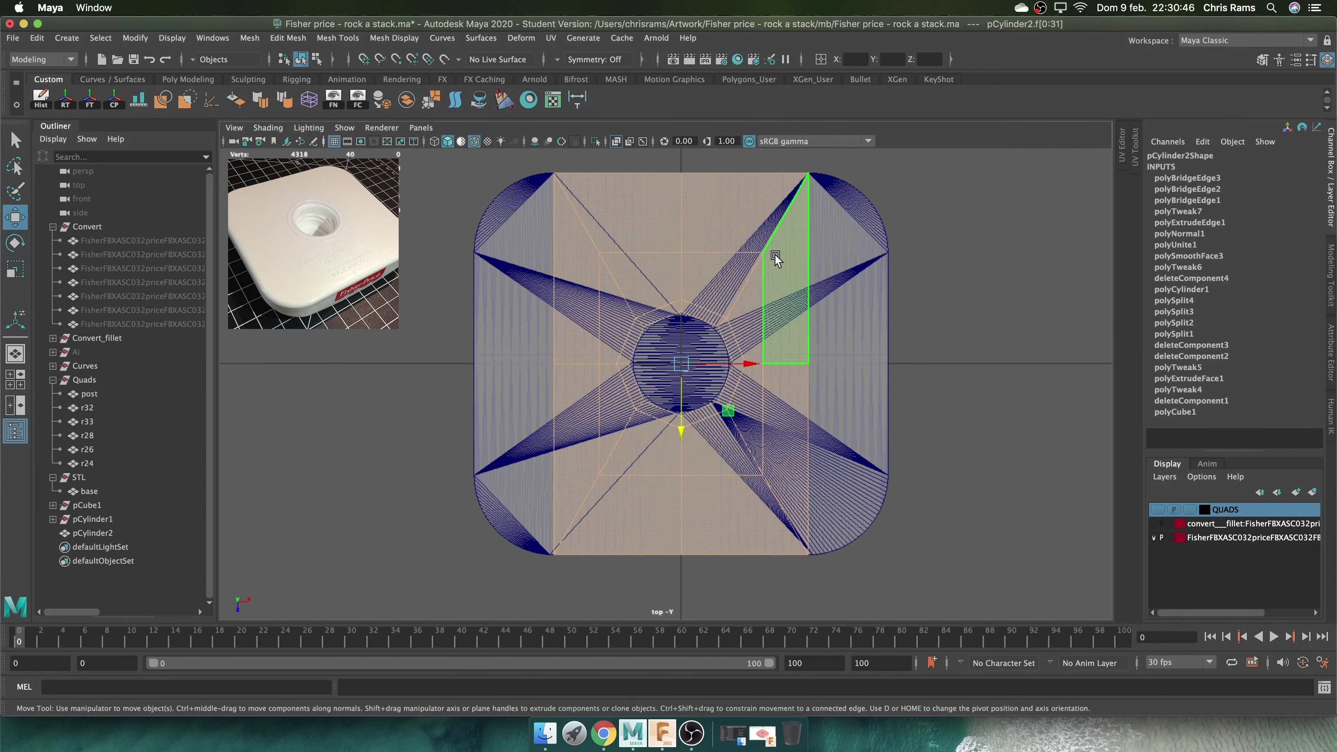
pyautogui.moveTo(678, 239); pyautogui.dragTo(672, 202, button='right')
pyautogui.click(722, 254)
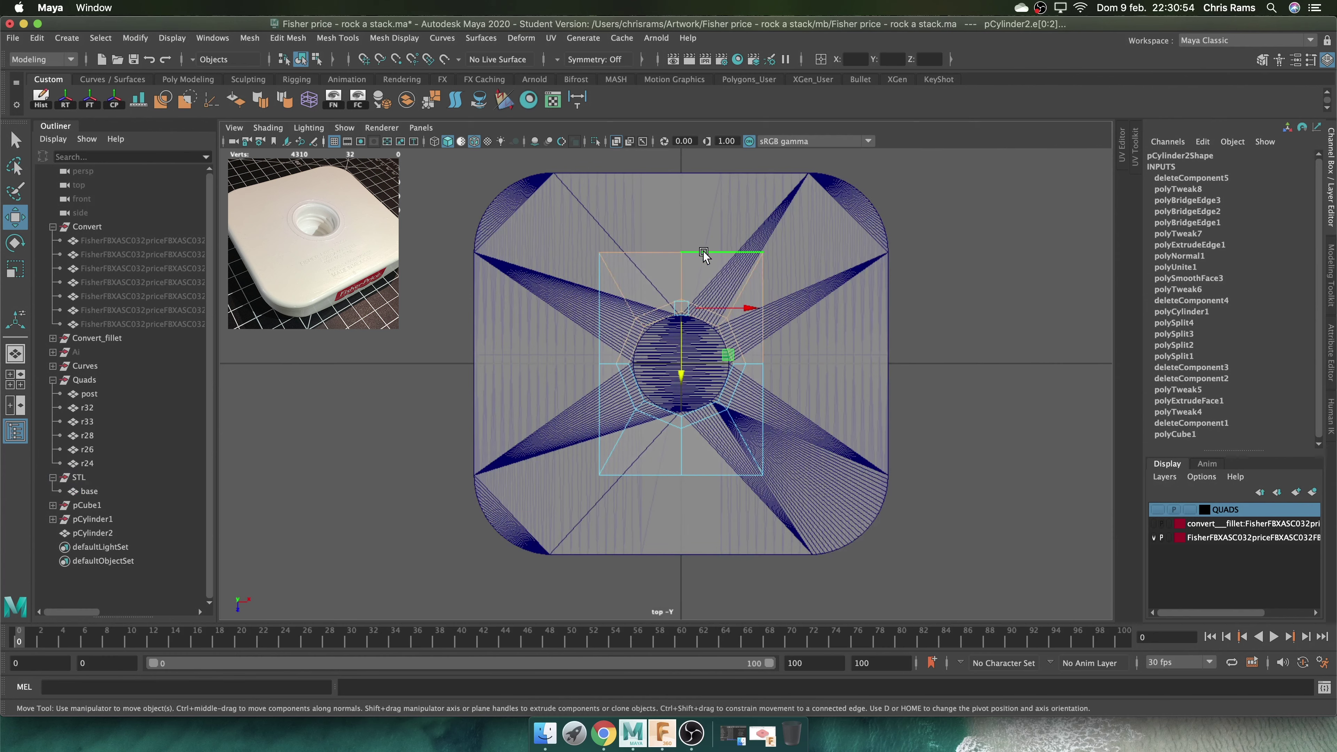
pyautogui.keyDown('shift'); pyautogui.moveTo(924, 238); pyautogui.dragTo(918, 287, button='right'); pyautogui.keyUp('shift')
pyautogui.press('space')
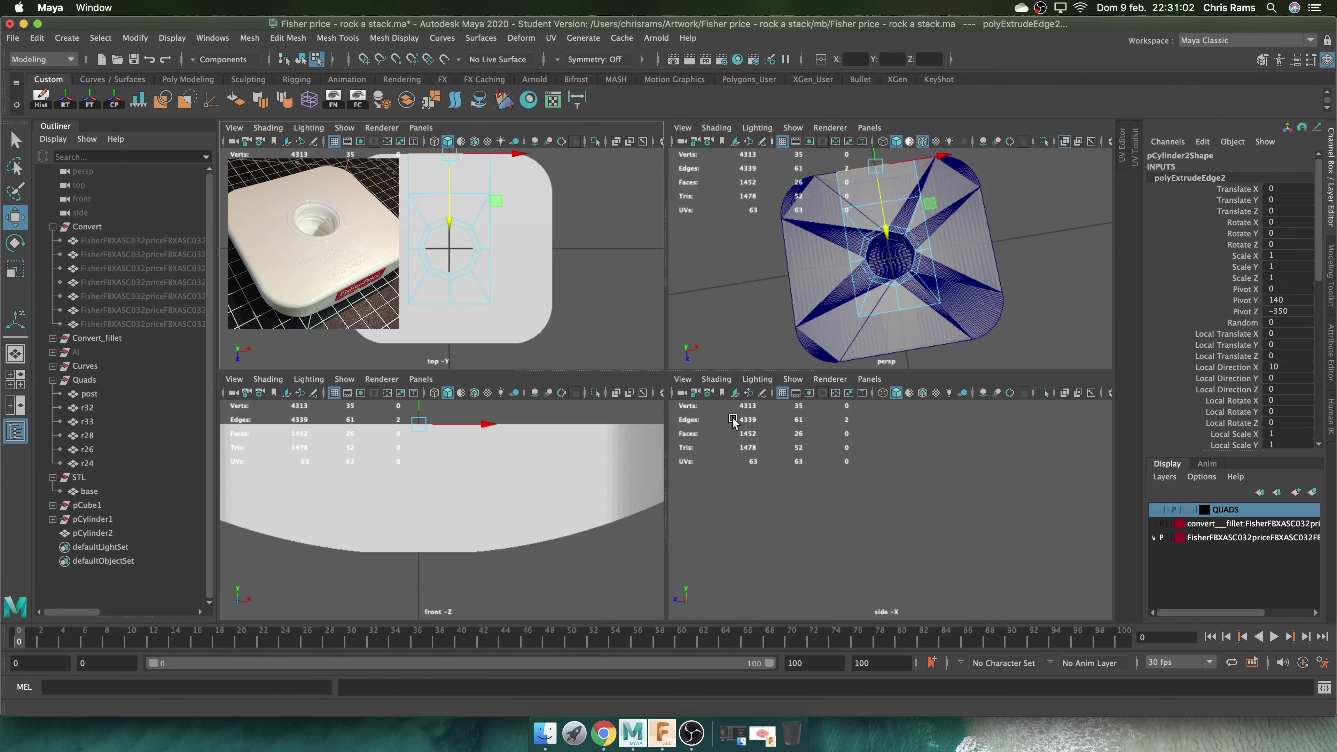
pyautogui.press('space')
pyautogui.moveTo(685, 327); pyautogui.dragTo(700, 274)
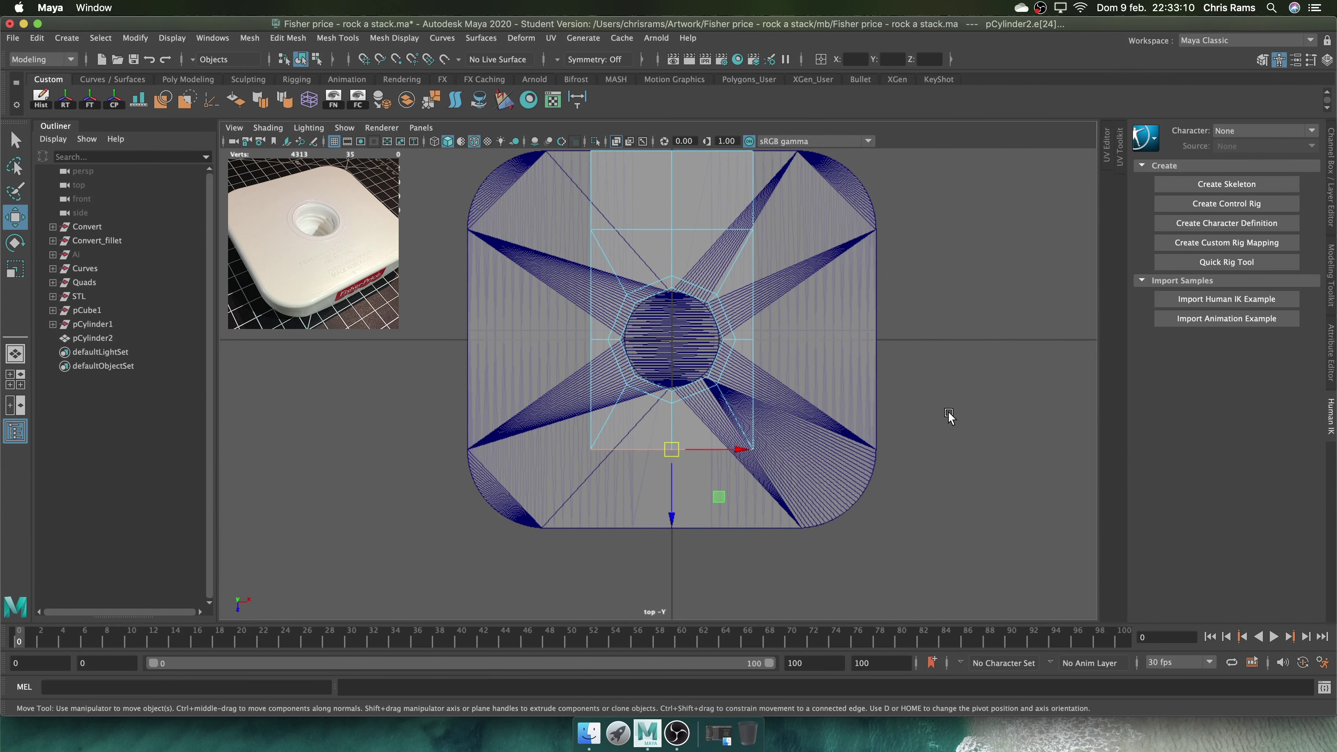
# Extrude the plate's bottom edge out toward the reference border
pyautogui.click(671, 449)
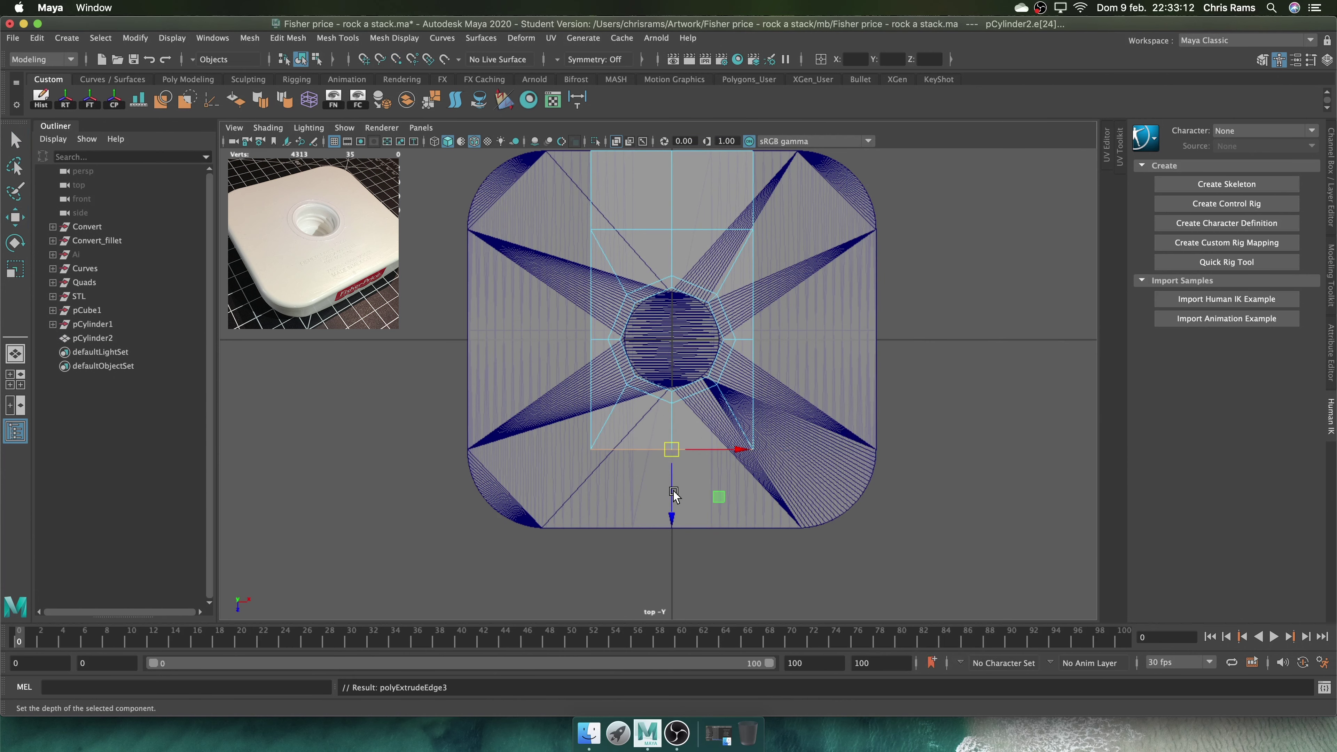
pyautogui.hotkey('ctrl', 'e')
pyautogui.hotkey('ctrl', 'z')
pyautogui.hotkey('ctrl', 'e')
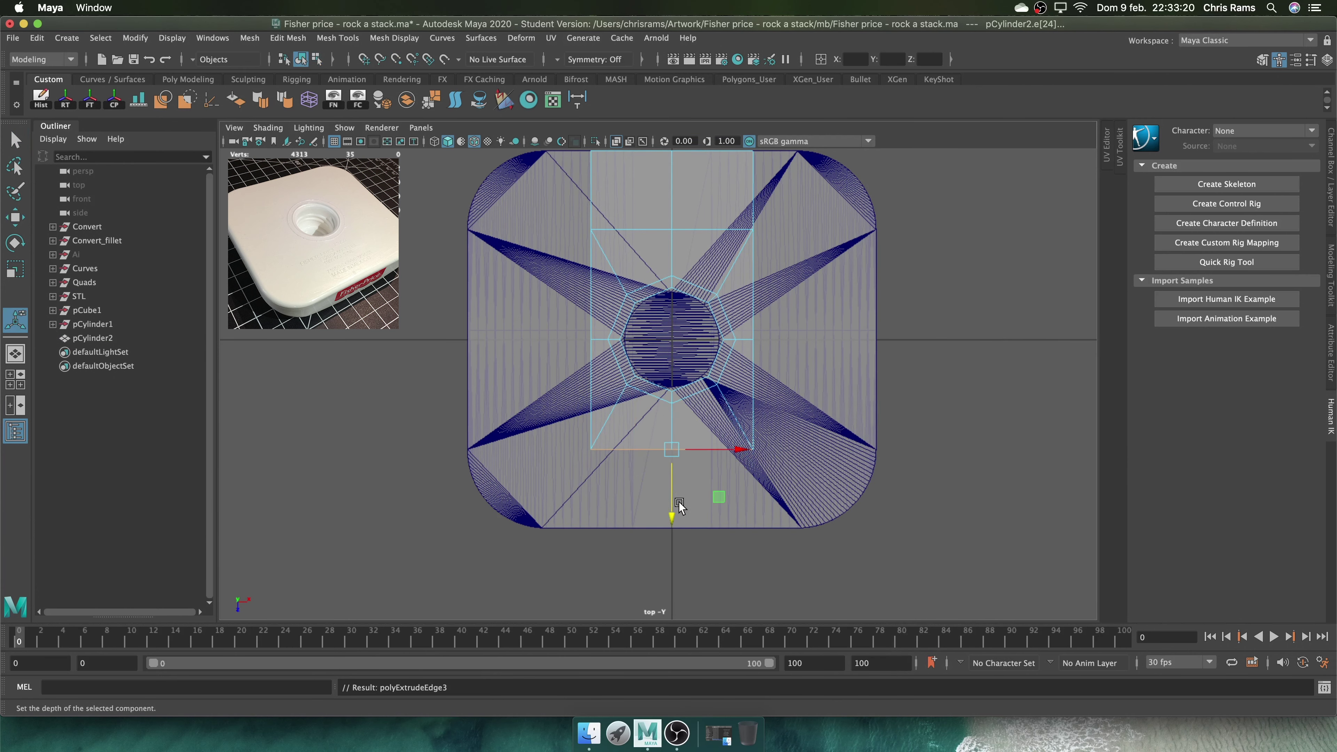
pyautogui.press('space')
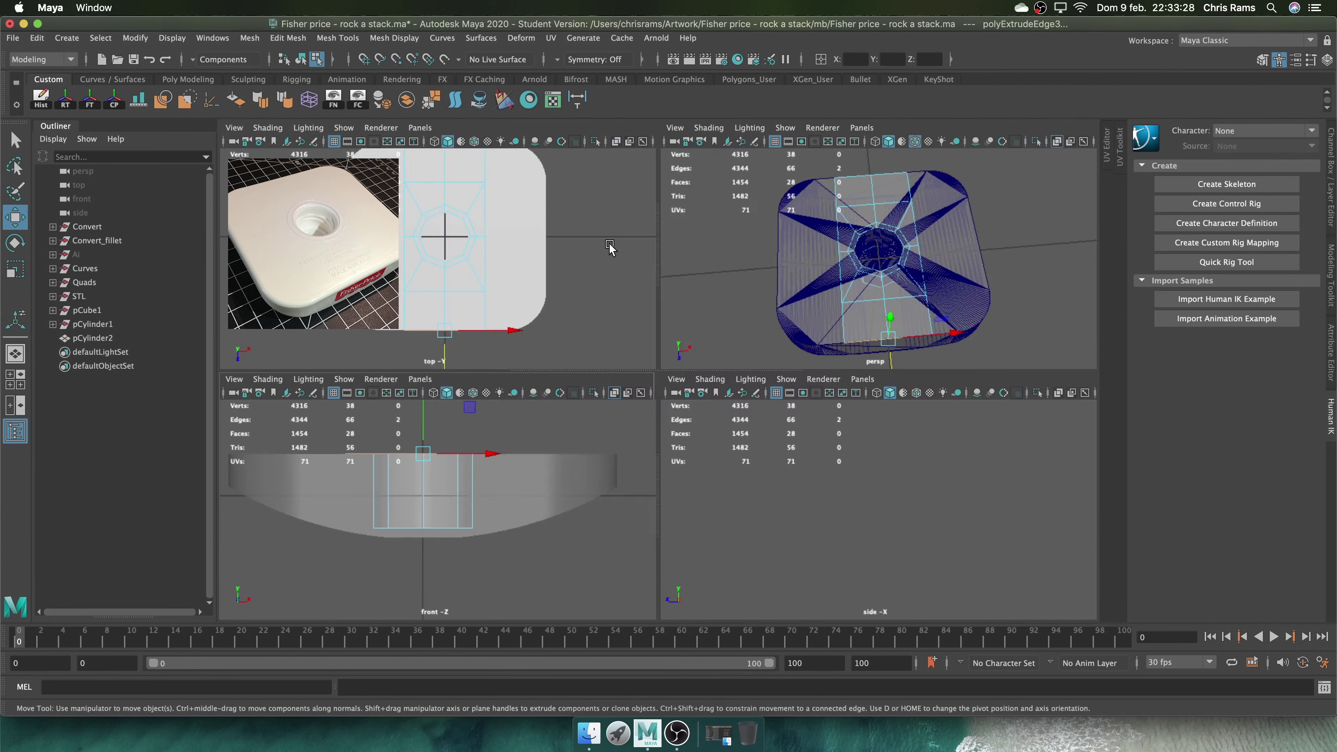
pyautogui.press('space')
pyautogui.press('space')
# Snap the right edge to the top-right reference corner and extrude a strip to the left side
pyautogui.click(748, 183)
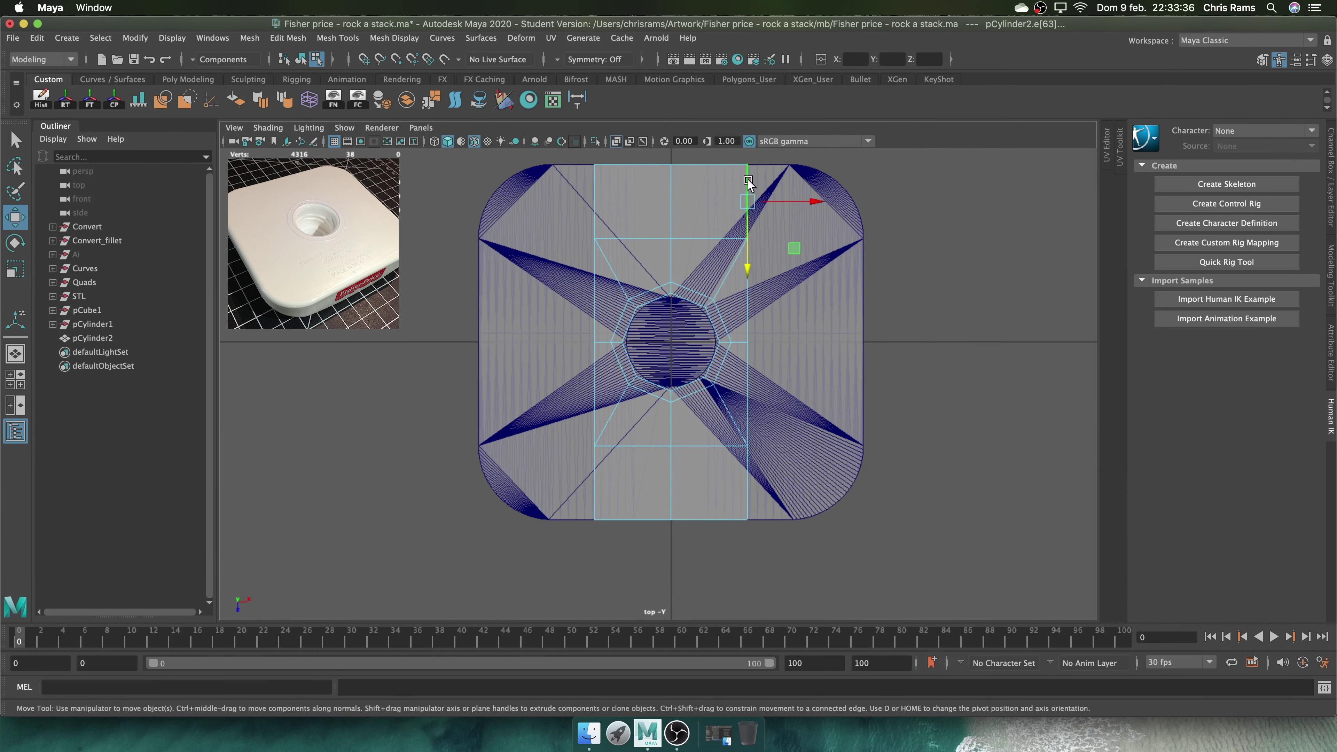
pyautogui.press('v')
pyautogui.moveTo(888, 416); pyautogui.dragTo(791, 158, button='middle')
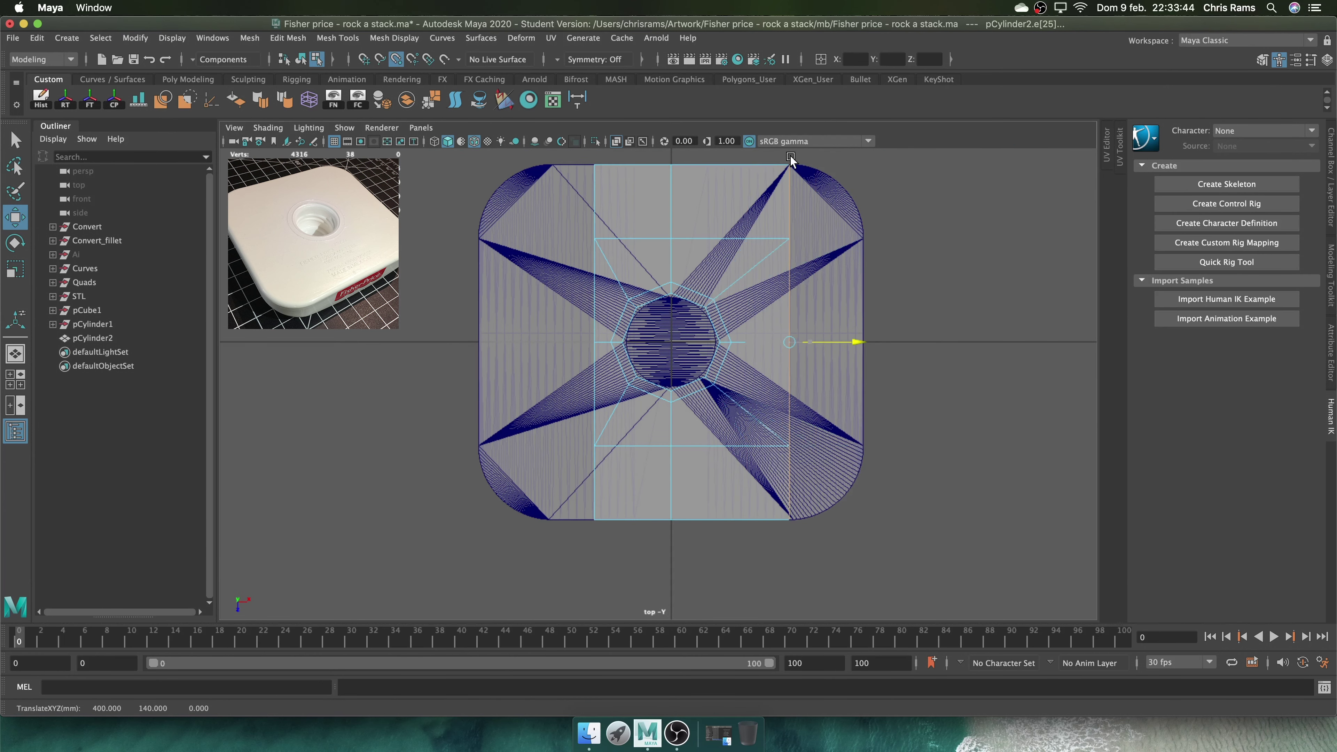
pyautogui.moveTo(662, 343); pyautogui.dragTo(906, 298, button='middle')
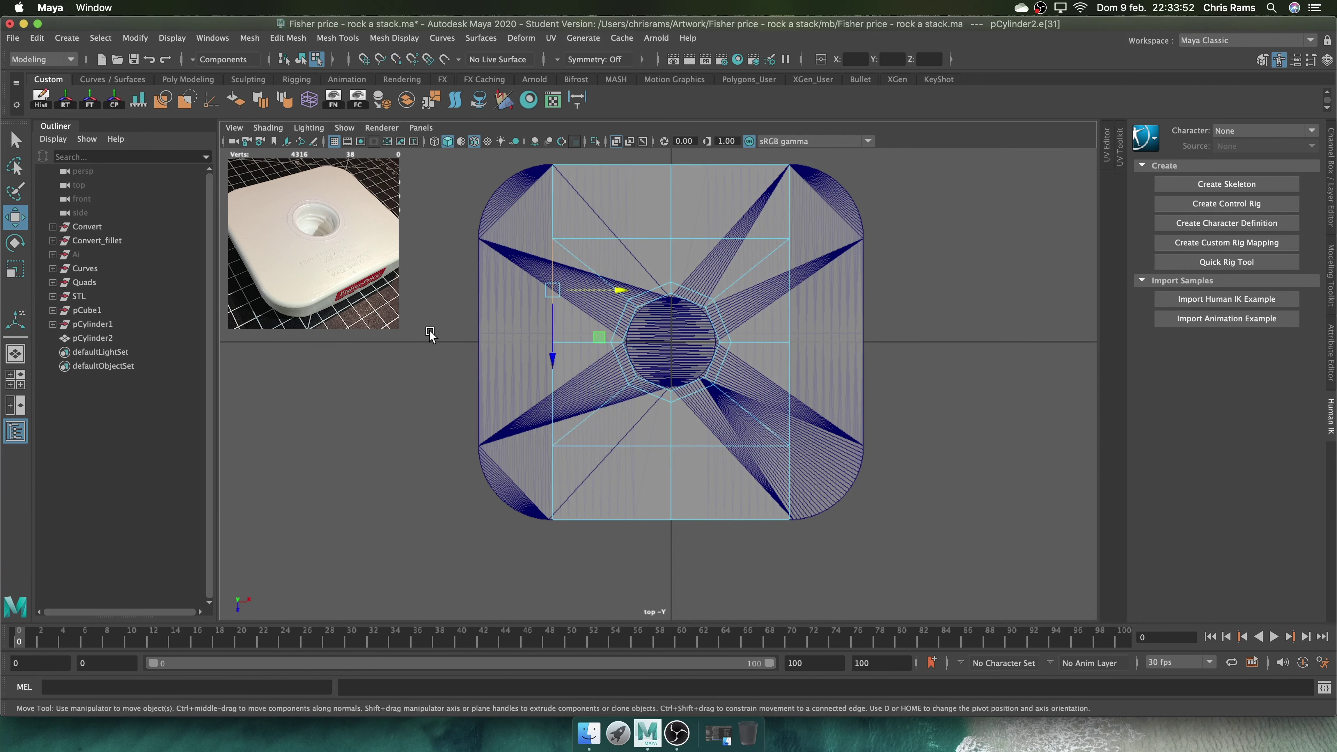
pyautogui.keyDown('shift'); pyautogui.moveTo(437, 307); pyautogui.dragTo(445, 279, button='right'); pyautogui.keyUp('shift')
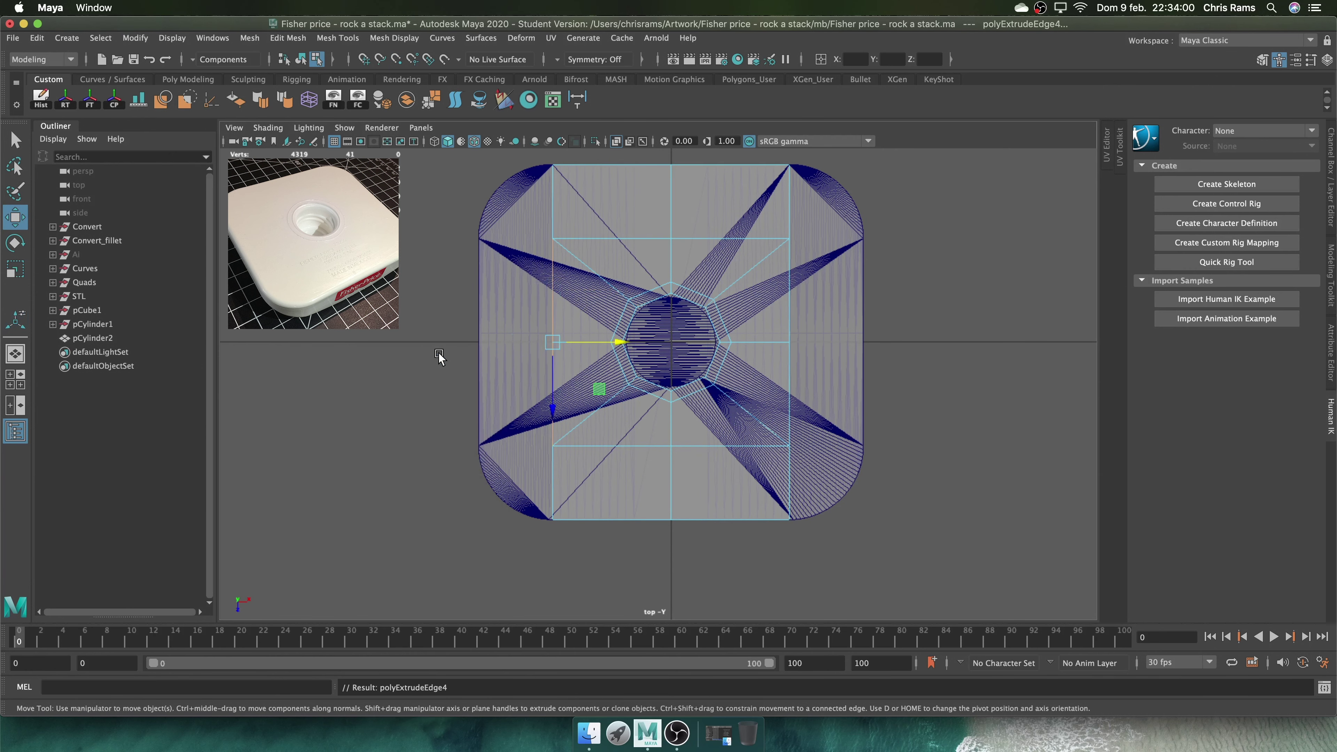
pyautogui.press('v')
pyautogui.moveTo(445, 280); pyautogui.dragTo(440, 267, button='middle')
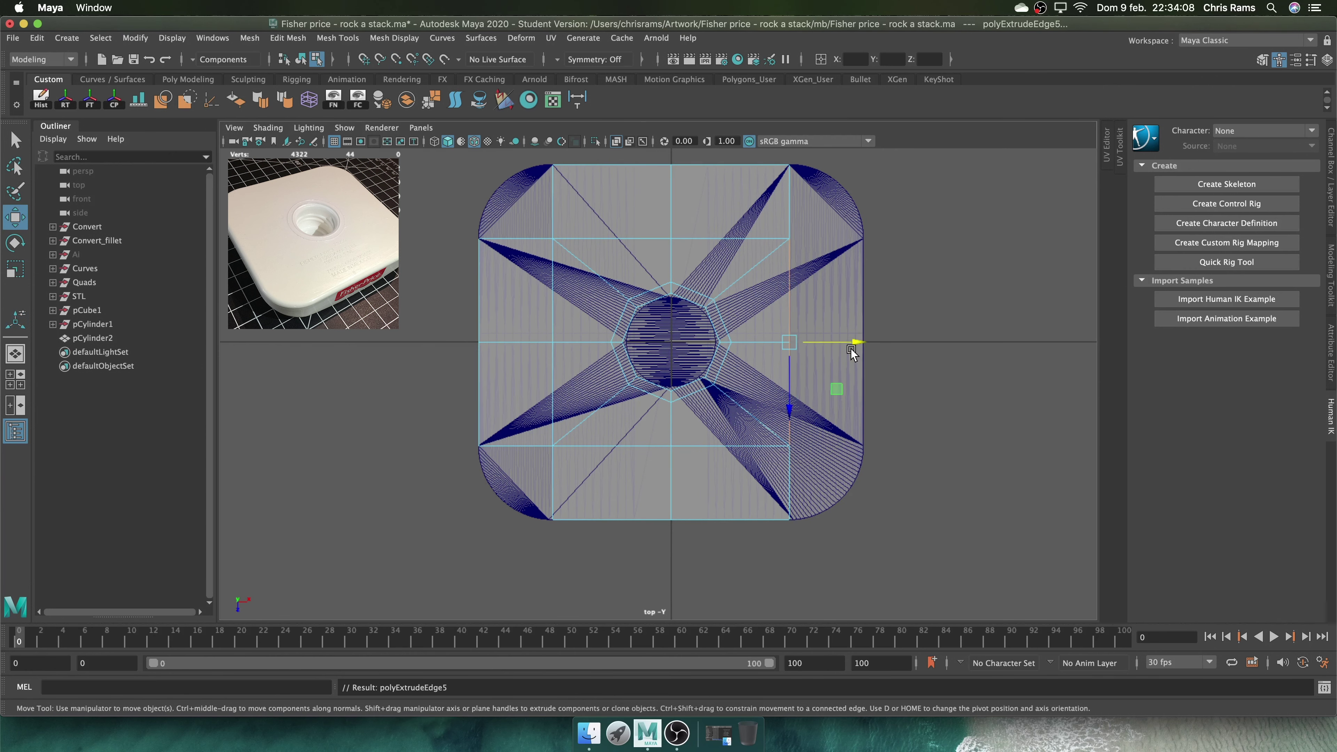
pyautogui.moveTo(869, 302)
pyautogui.keyDown('alt'); pyautogui.mouseDown()
pyautogui.moveTo(880, 310)
pyautogui.moveTo(630, 358)
pyautogui.moveTo(653, 410)
pyautogui.moveTo(700, 295)
pyautogui.moveTo(679, 250)
pyautogui.mouseUp(); pyautogui.keyUp('alt')
pyautogui.press('space')
# Create a new polygon cylinder and scale it up over the hole
pyautogui.press('F8')
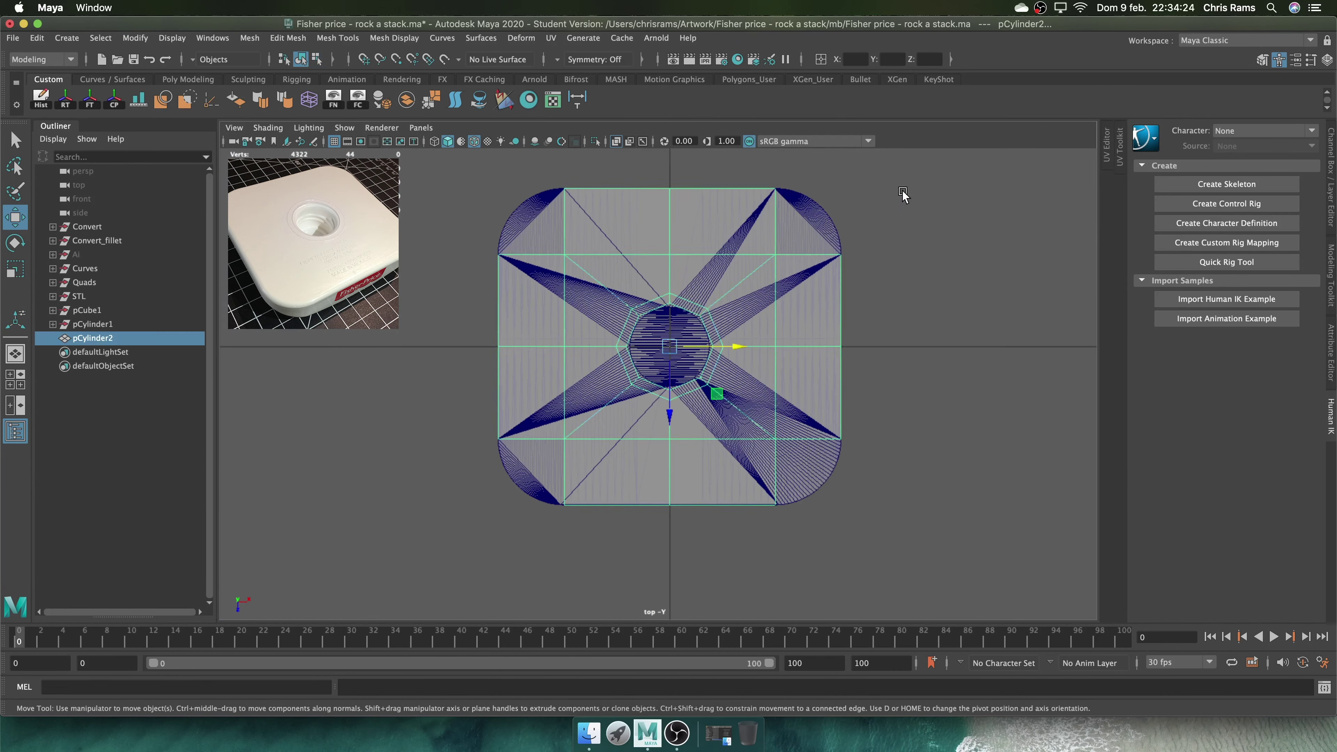
pyautogui.click(845, 261)
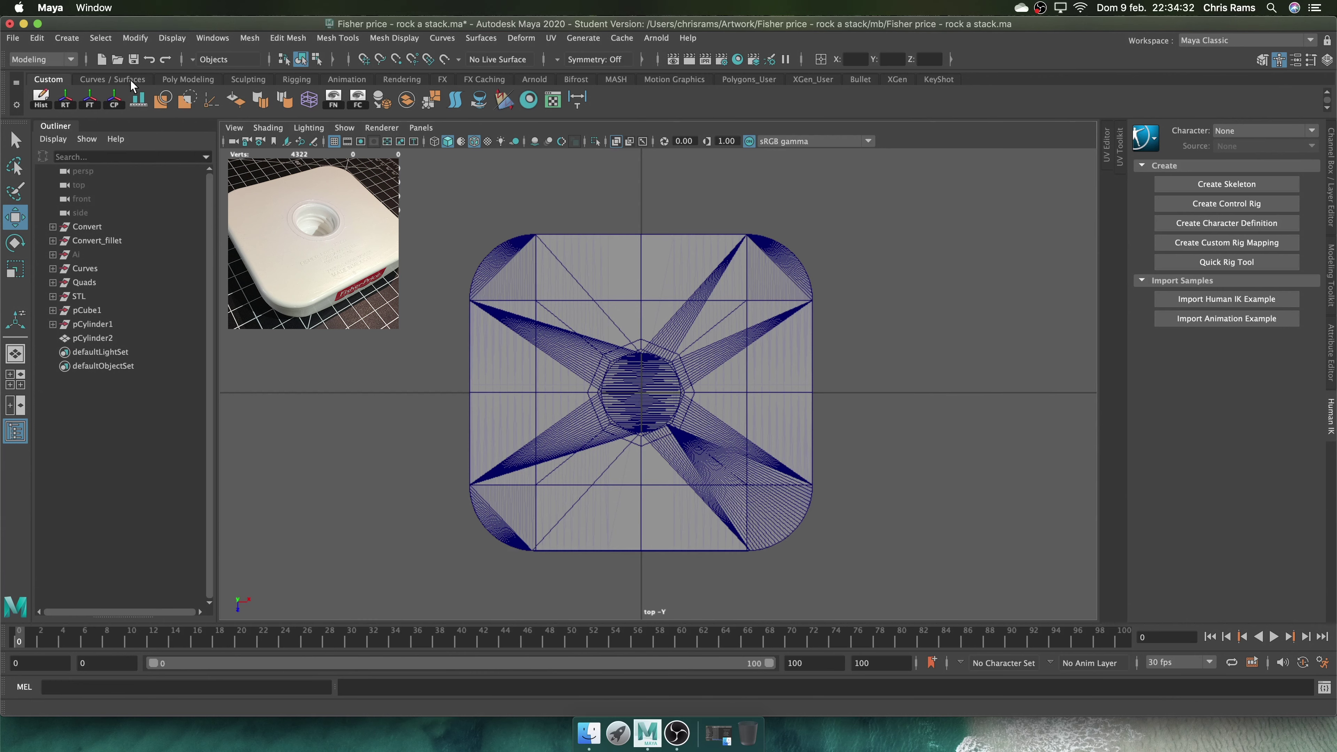
pyautogui.click(90, 100)
pyautogui.press('r')
pyautogui.moveTo(649, 392); pyautogui.dragTo(770, 353)
pyautogui.hotkey('ctrl', 'a')
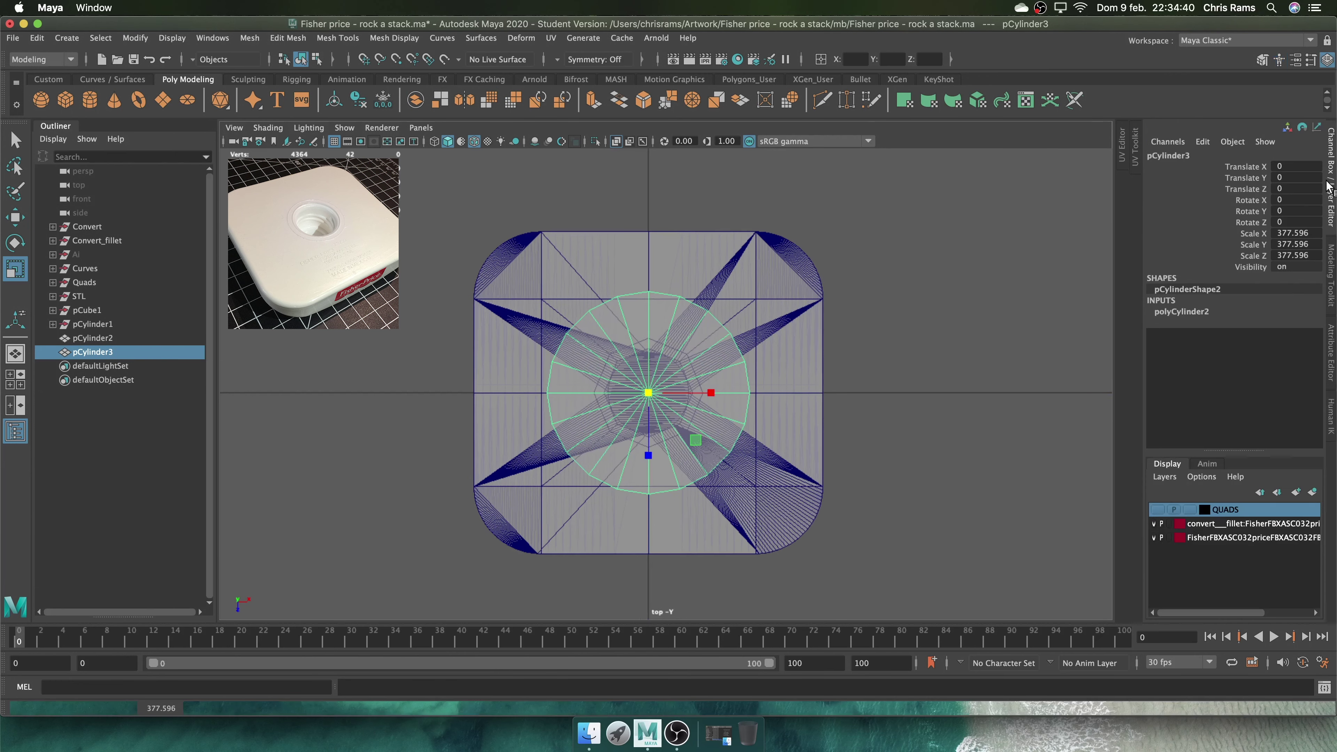
pyautogui.click(1280, 344)
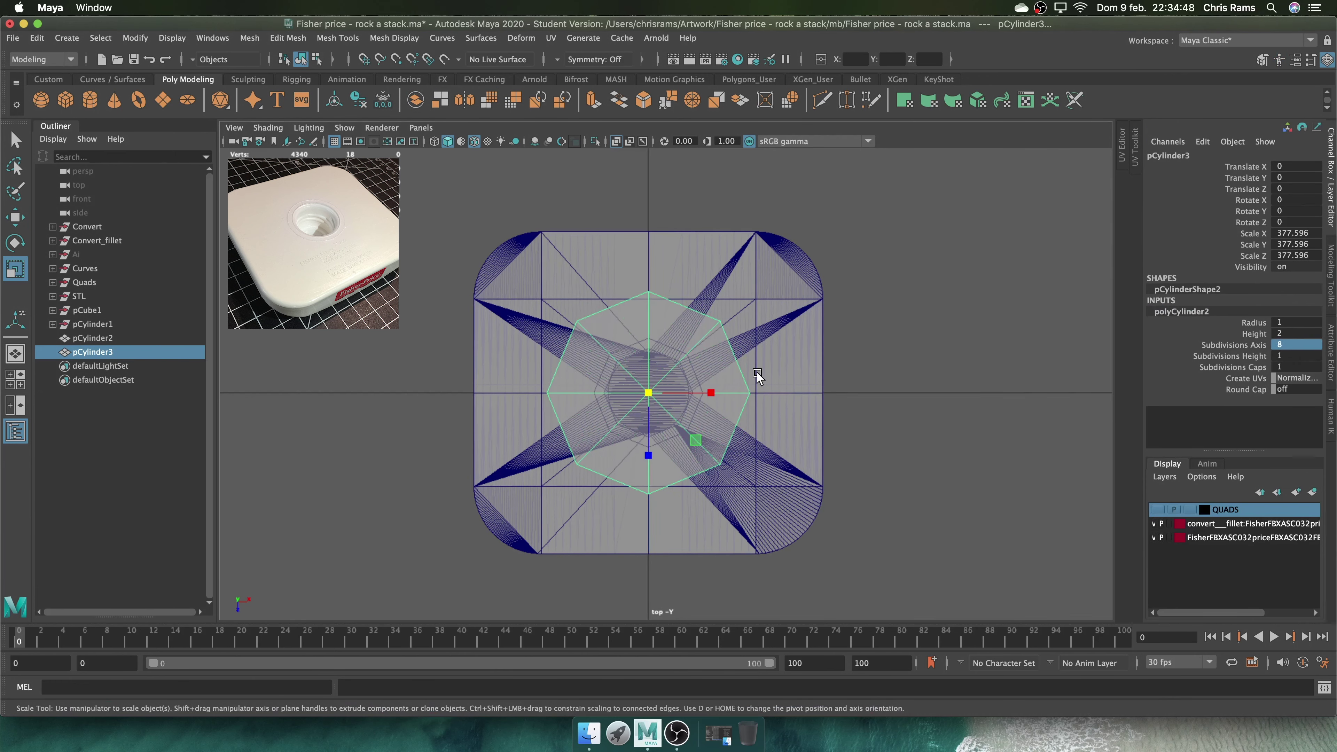
# Isolate the new cylinder and inspect it before returning to top view
pyautogui.hotkey('ctrl', '1')
pyautogui.press('space')
pyautogui.moveTo(875, 298); pyautogui.dragTo(875, 224)
pyautogui.moveTo(791, 344); pyautogui.dragTo(763, 369, button='right')
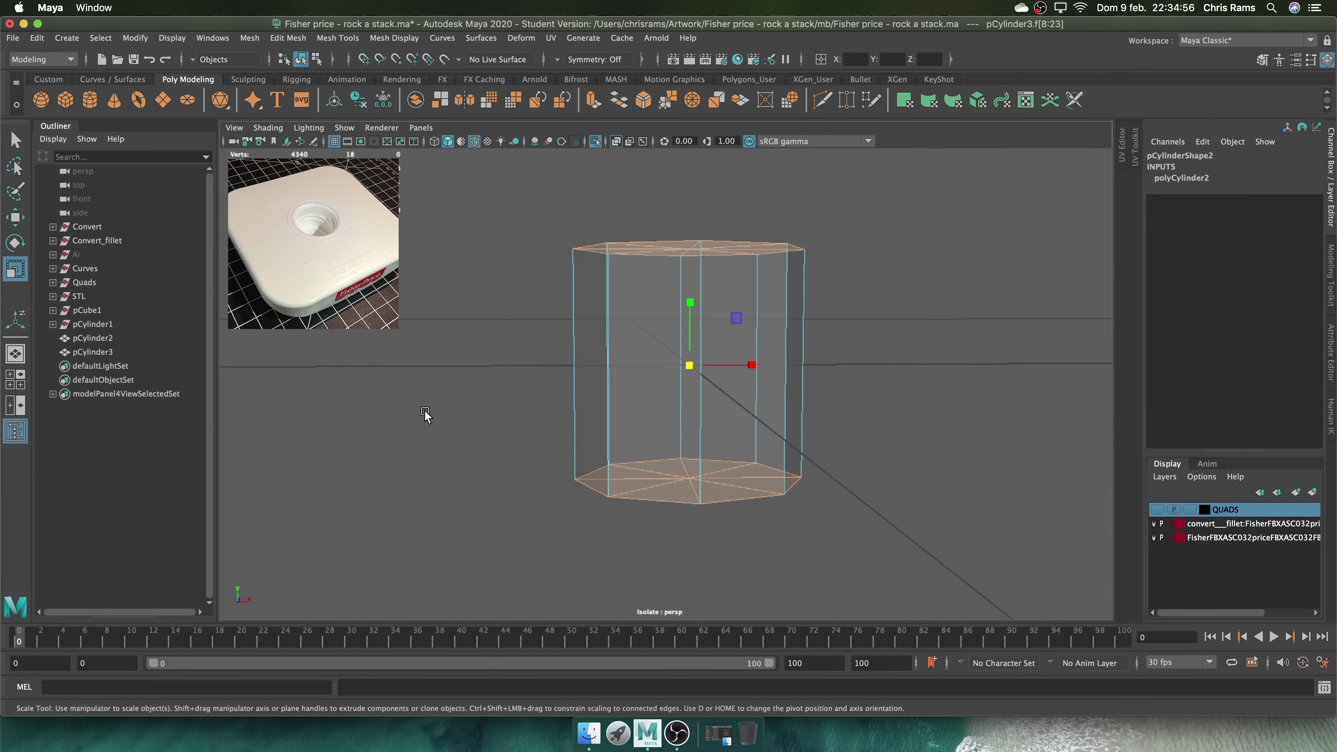
pyautogui.press('space')
pyautogui.moveTo(744, 340); pyautogui.dragTo(681, 340)
# Move the cylinder pCylinder3 onto the plate's corner at X -400, Z -350
pyautogui.click(660, 320)
pyautogui.press('w')
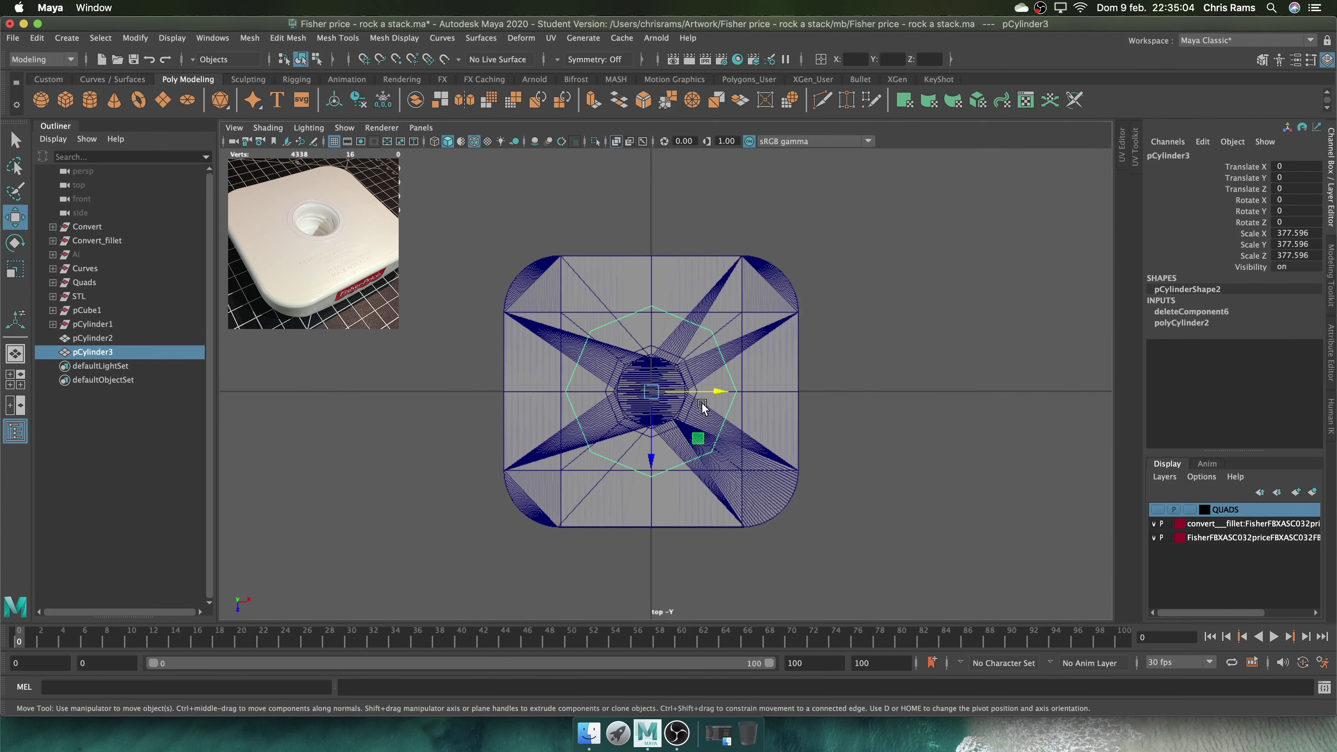
pyautogui.scroll(2, 562, 246)
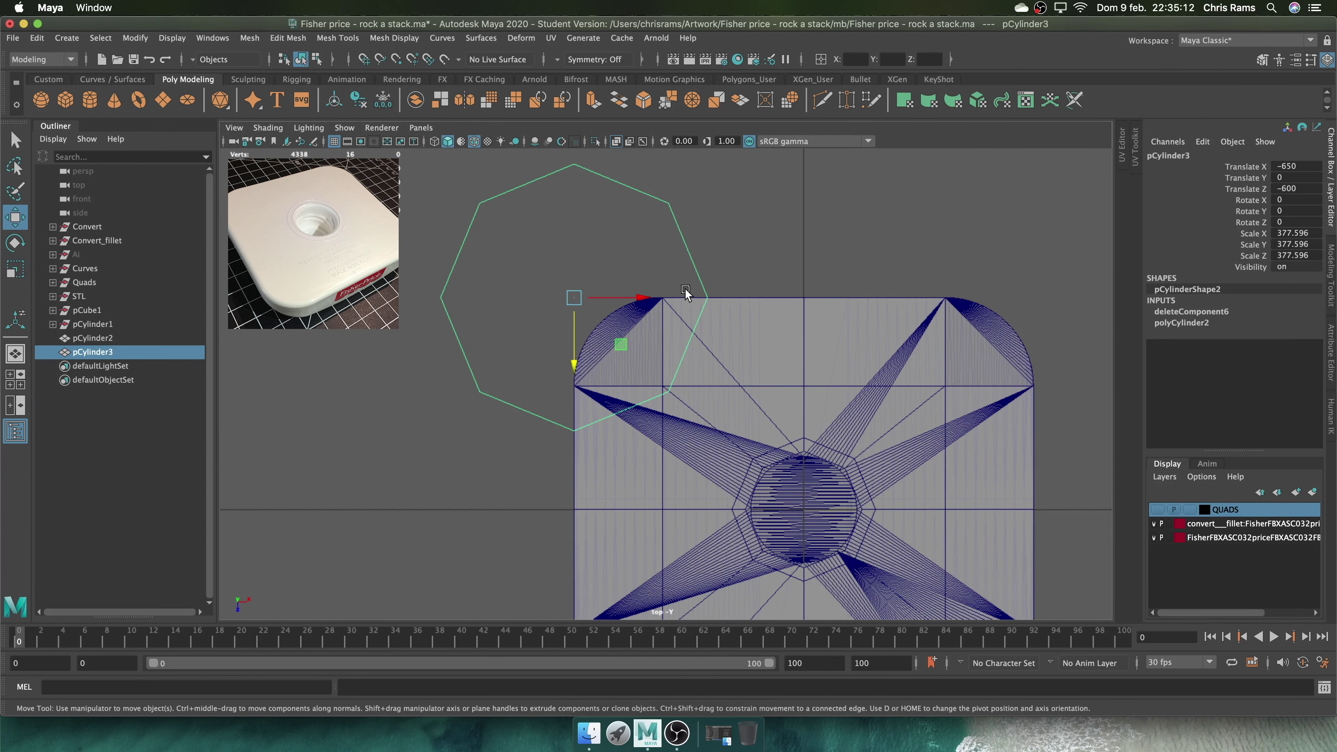
pyautogui.moveTo(686, 289); pyautogui.dragTo(663, 295, button='middle')
pyautogui.scroll(1, 651, 331)
pyautogui.scroll(1, 652, 331)
# Scale the cylinder to about 275 to match the corner curve and set 16 axis subdivisions
pyautogui.press('3')
pyautogui.press('r')
pyautogui.moveTo(660, 388)
pyautogui.mouseDown()
pyautogui.moveTo(593, 394)
pyautogui.moveTo(556, 416)
pyautogui.mouseUp()
pyautogui.moveTo(554, 416)
pyautogui.keyDown('alt'); pyautogui.mouseDown(button='middle')
pyautogui.moveTo(696, 301)
pyautogui.moveTo(591, 397)
pyautogui.mouseUp(button='middle'); pyautogui.keyUp('alt')
pyautogui.scroll(5, 642, 355)
pyautogui.scroll(-4, 695, 301)
pyautogui.scroll(4, 681, 400)
pyautogui.keyDown('alt'); pyautogui.moveTo(301, 455); pyautogui.dragTo(630, 439, button='middle'); pyautogui.keyUp('alt')
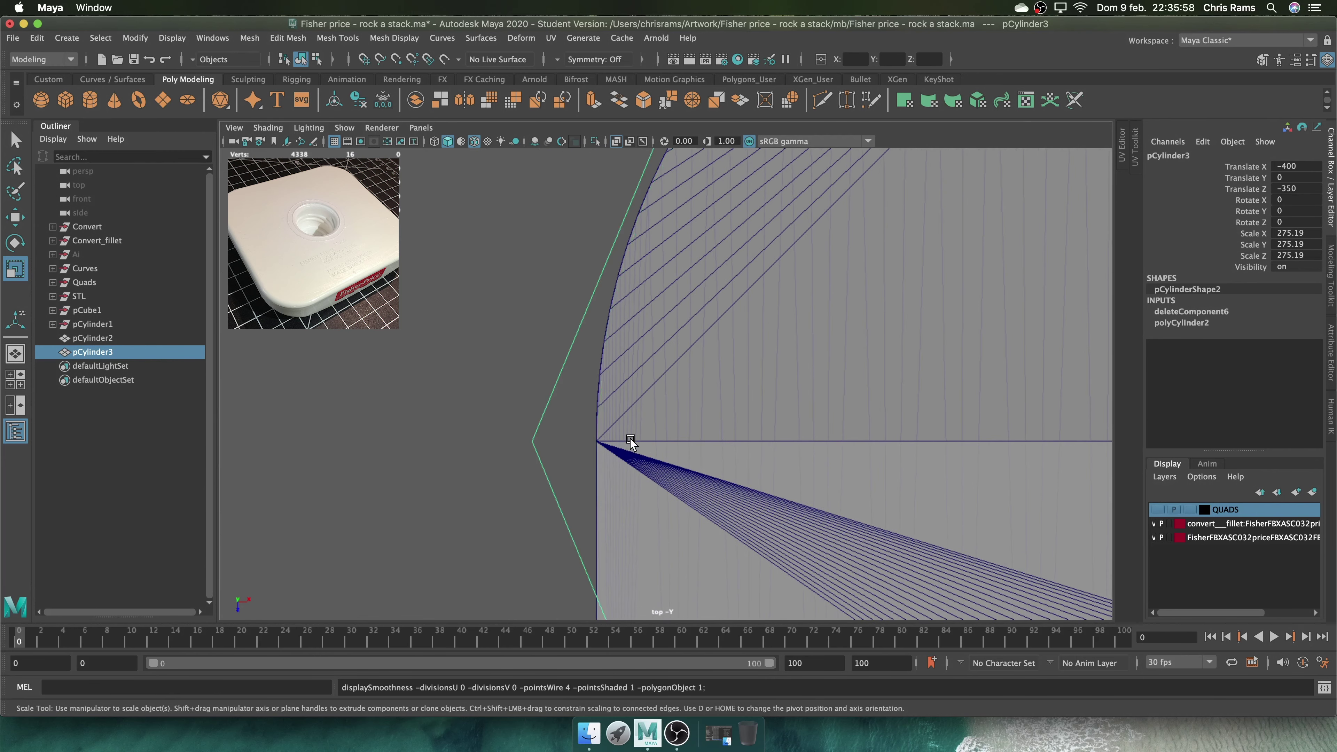
pyautogui.scroll(-4, 583, 314)
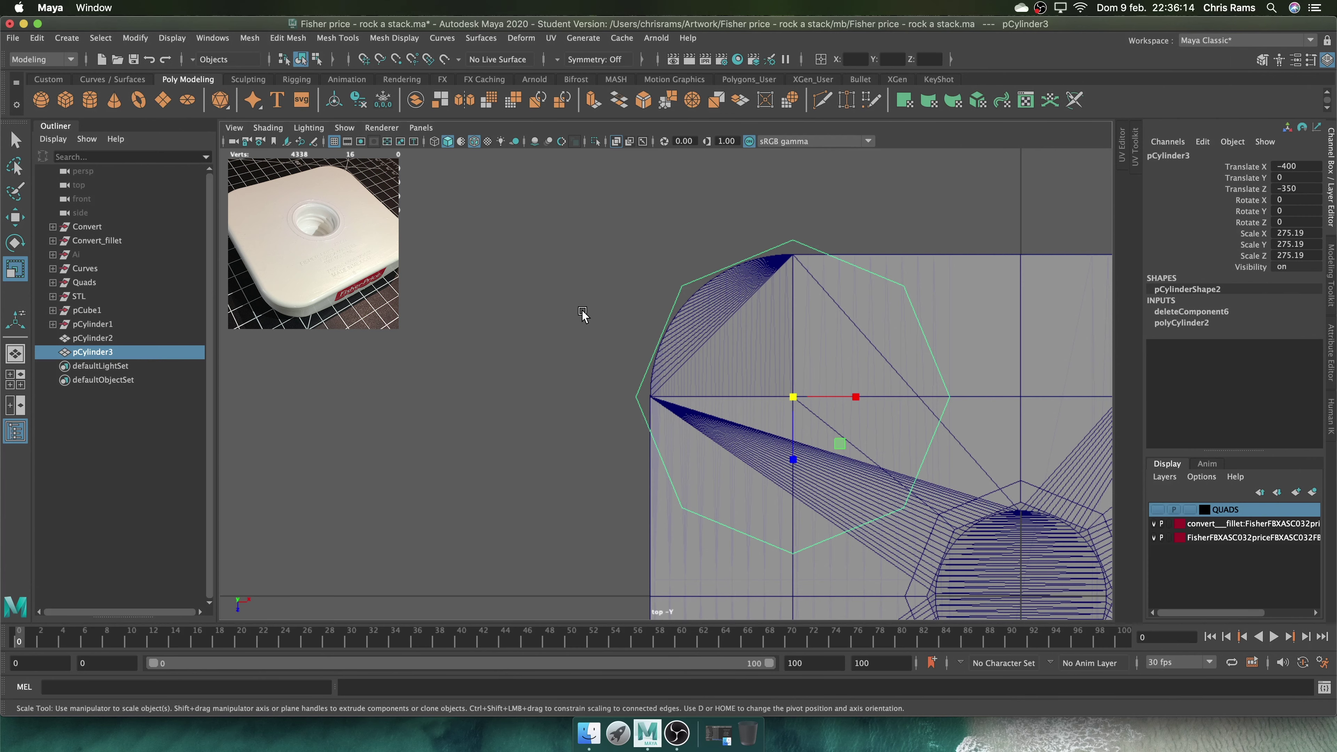
pyautogui.click(1182, 323)
pyautogui.press('Return')
# Shrink the cylinder to 249.335 and delete faces f[8:31], leaving a corner strip
pyautogui.moveTo(864, 248); pyautogui.dragTo(863, 174)
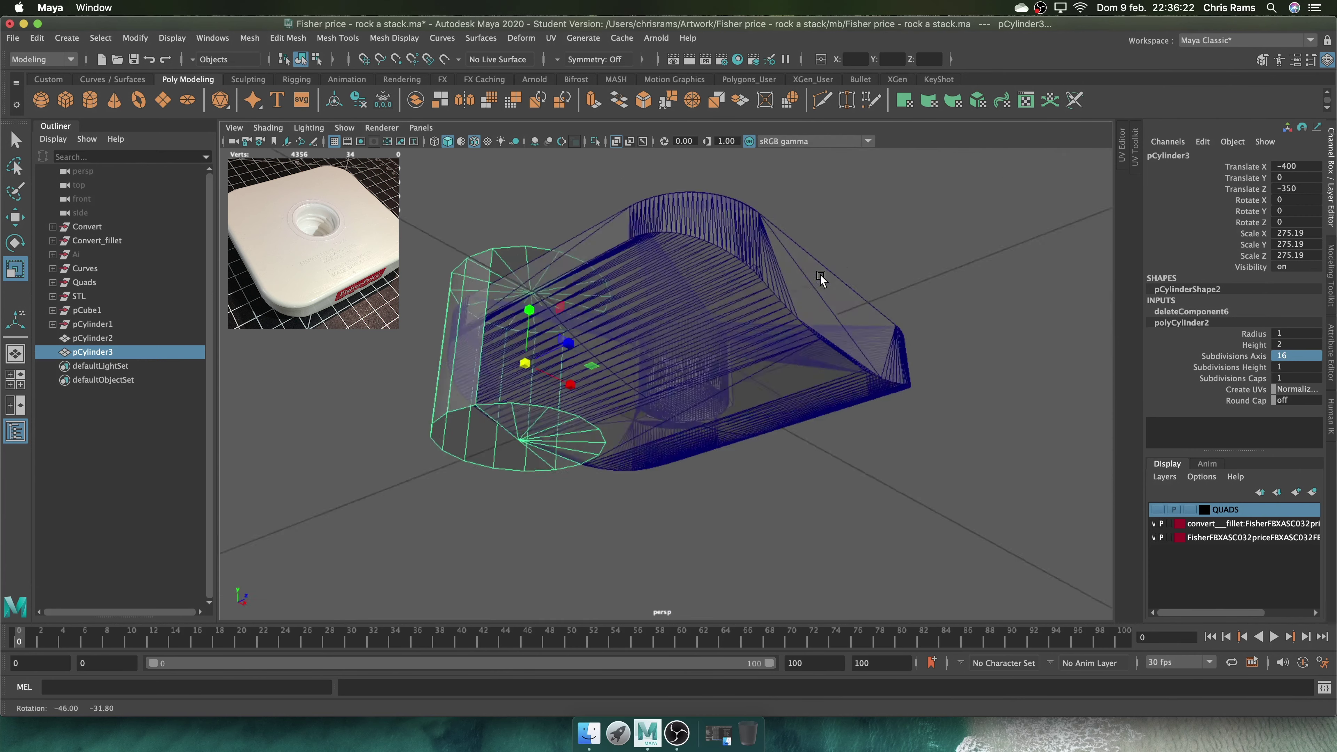
pyautogui.moveTo(591, 280); pyautogui.dragTo(591, 281)
pyautogui.moveTo(843, 403); pyautogui.dragTo(823, 403)
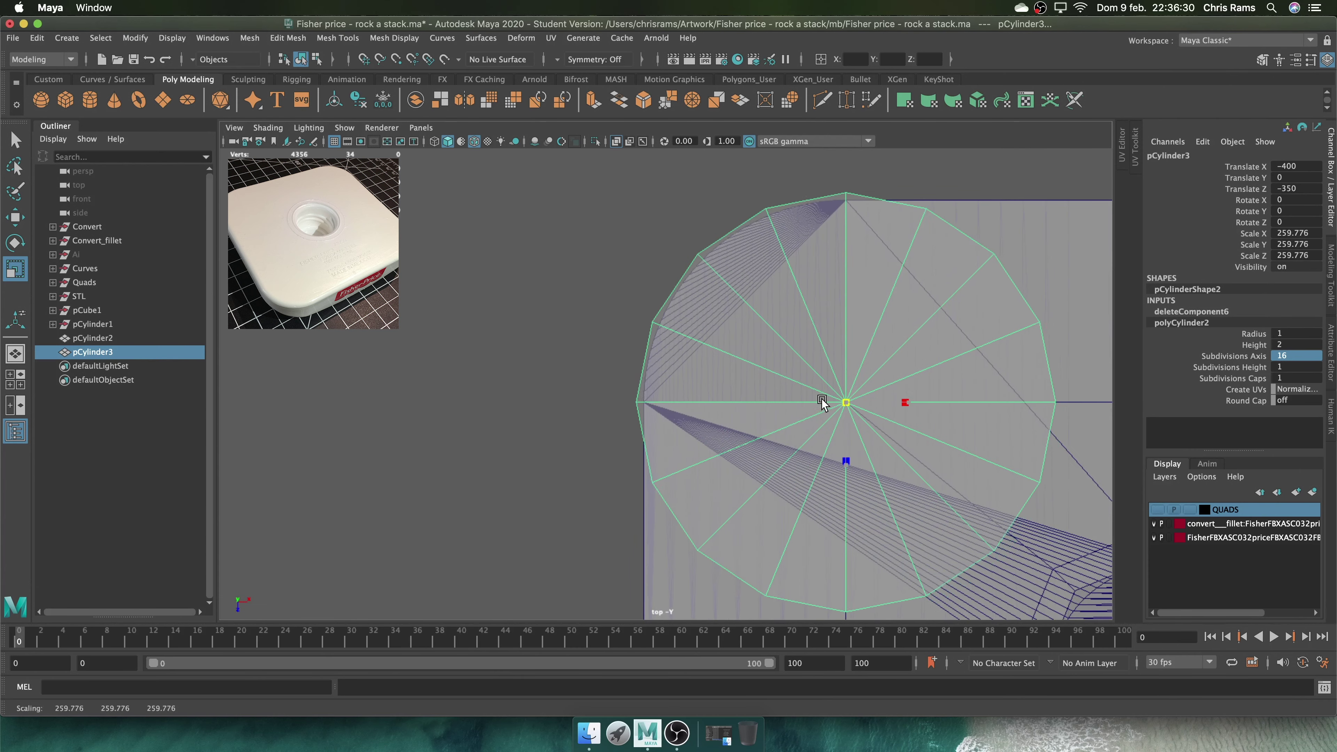
pyautogui.moveTo(790, 240); pyautogui.dragTo(784, 195)
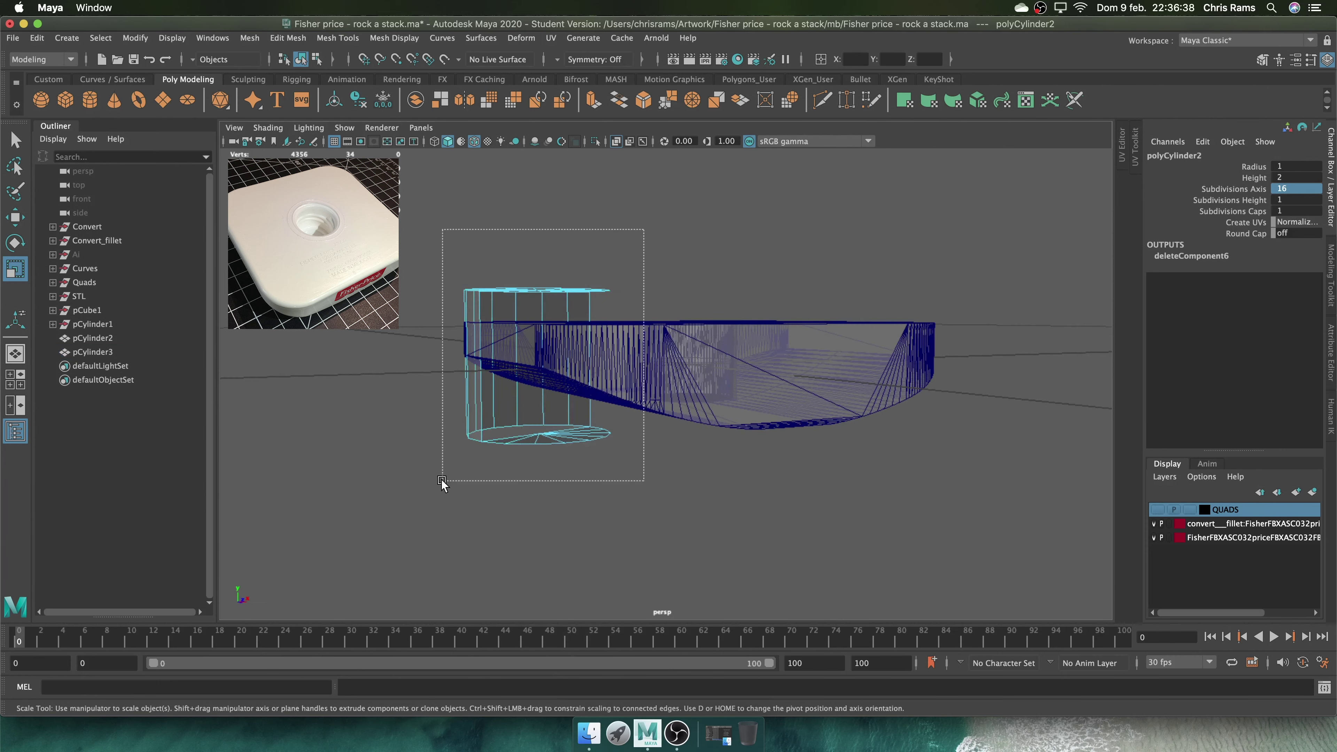
pyautogui.moveTo(638, 230); pyautogui.dragTo(442, 477)
pyautogui.press('Delete')
pyautogui.moveTo(577, 343); pyautogui.dragTo(578, 314)
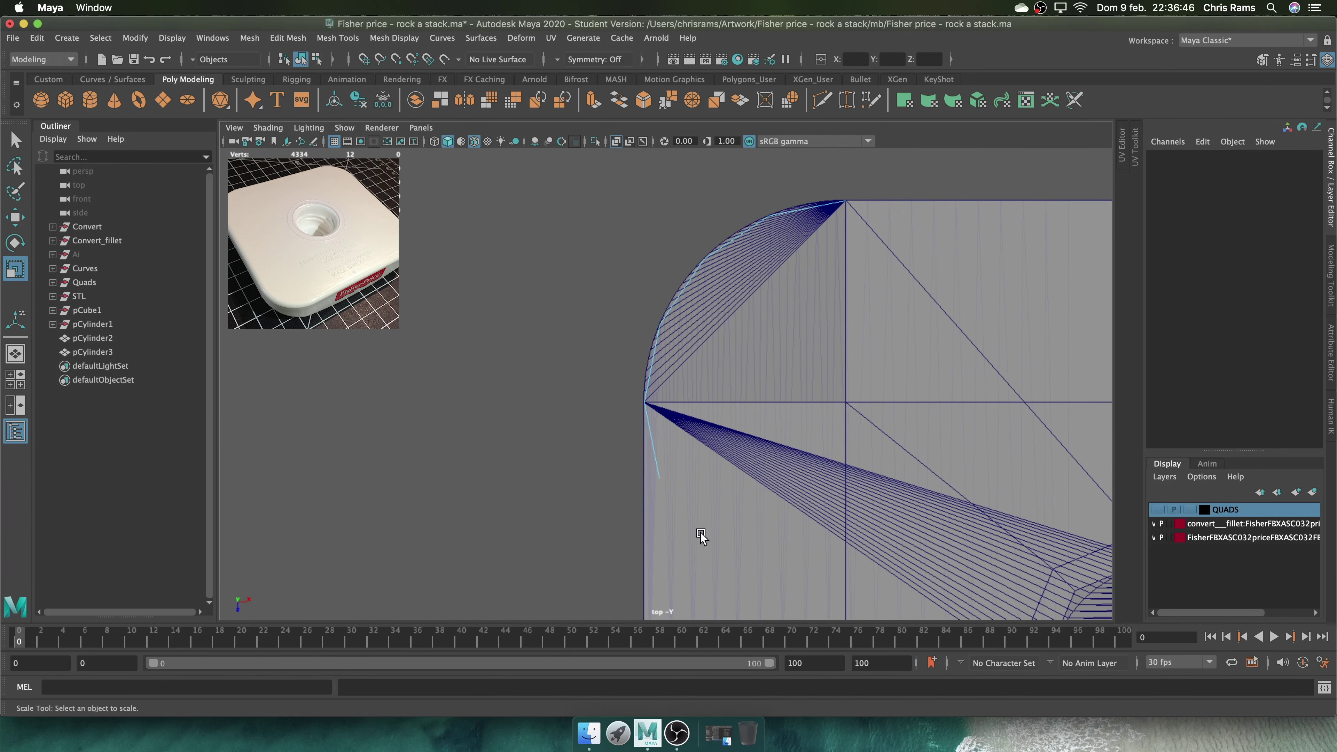
# Select the trimmed wall's edge vertices and extrude its edges outward
pyautogui.click(807, 218)
pyautogui.keyDown('alt'); pyautogui.moveTo(875, 174); pyautogui.dragTo(732, 242, button='middle'); pyautogui.keyUp('alt')
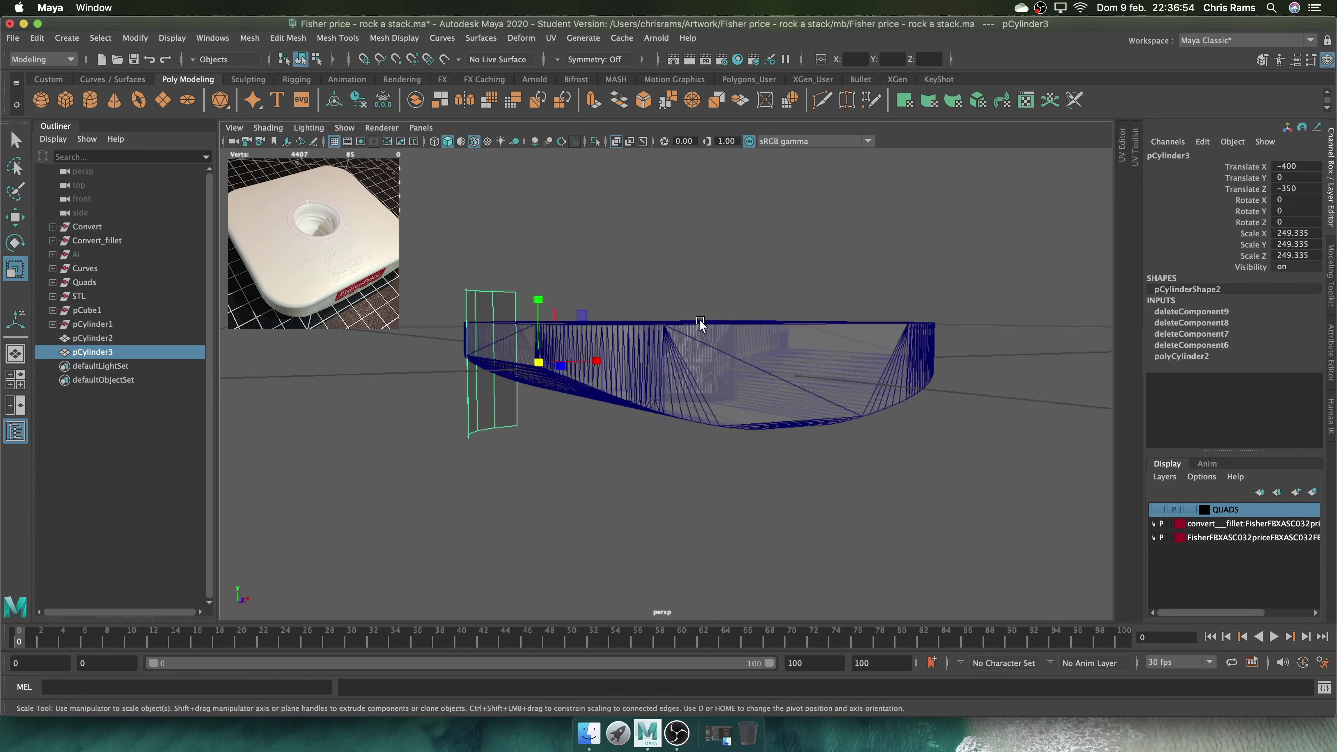
pyautogui.keyDown('alt'); pyautogui.moveTo(733, 243); pyautogui.dragTo(811, 417); pyautogui.keyUp('alt')
pyautogui.moveTo(796, 364); pyautogui.dragTo(758, 369, button='right')
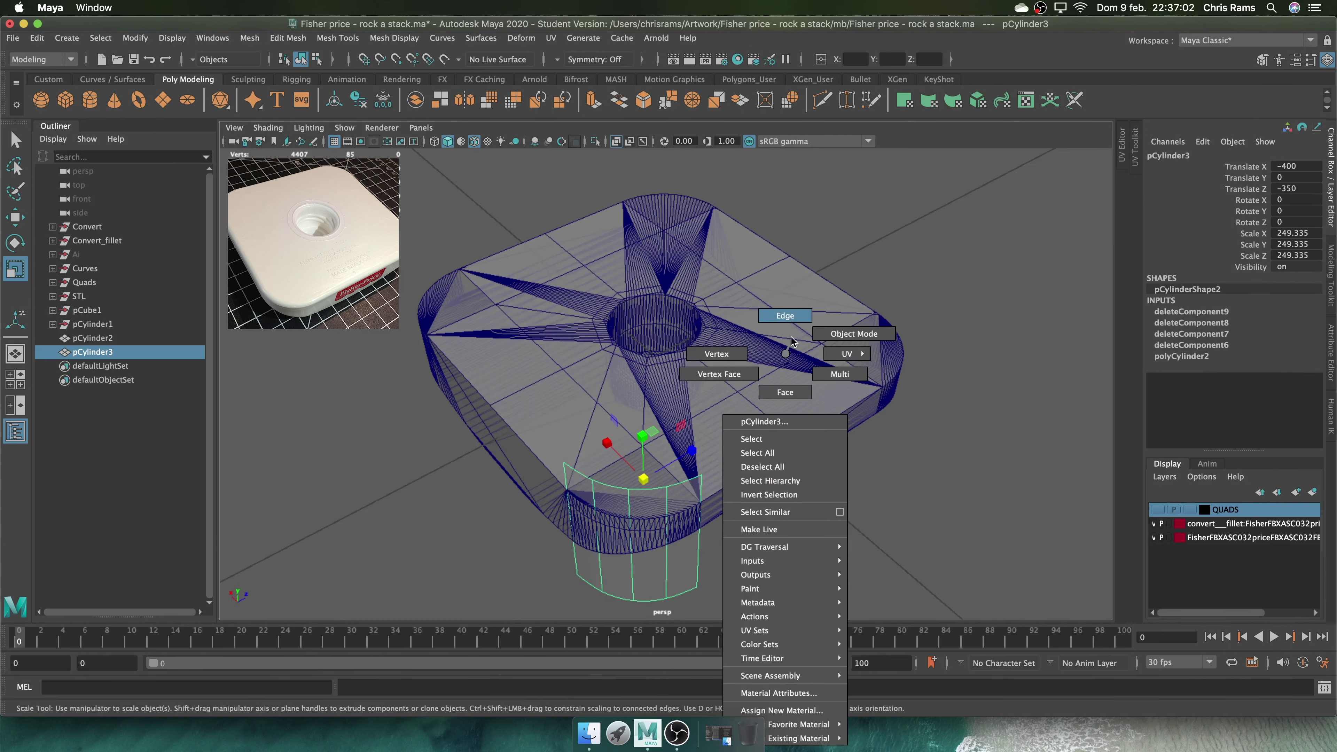
pyautogui.keyDown('alt'); pyautogui.moveTo(755, 549); pyautogui.dragTo(874, 284); pyautogui.keyUp('alt')
pyautogui.moveTo(877, 287); pyautogui.dragTo(853, 295, button='right')
pyautogui.press('w')
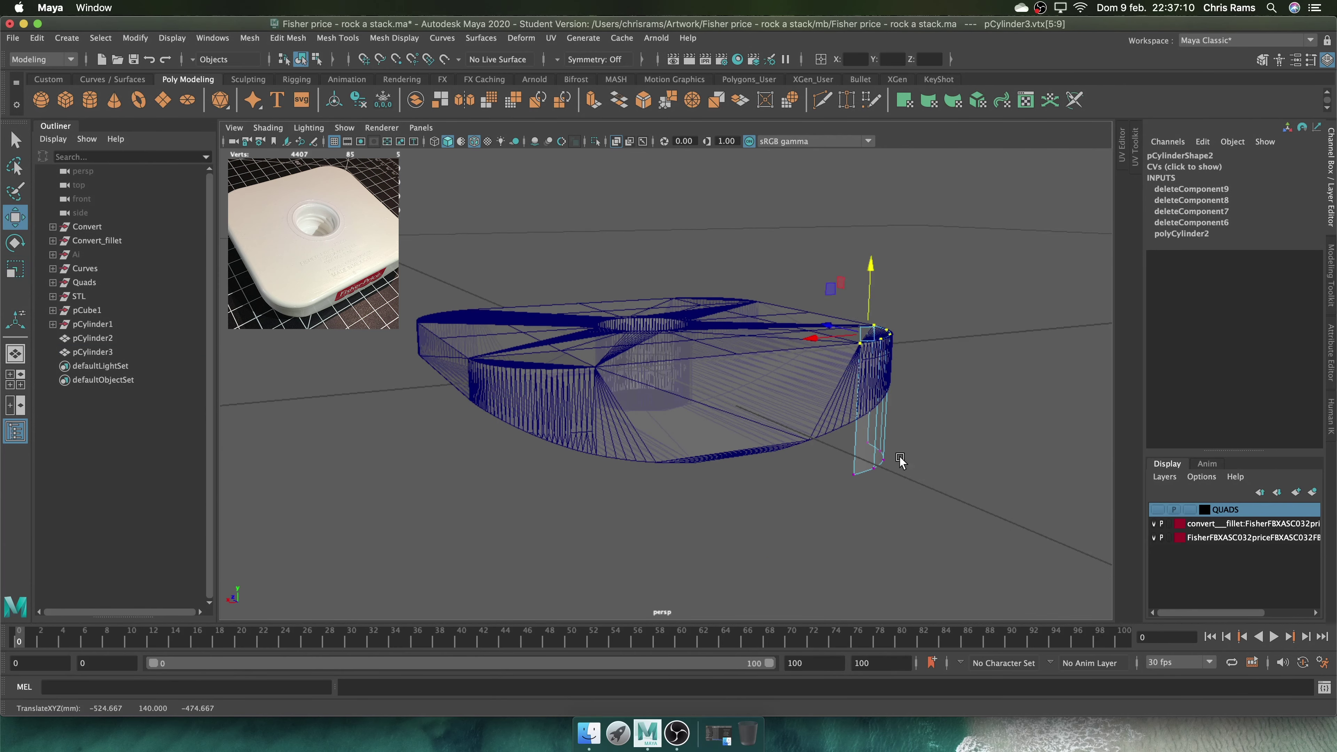
pyautogui.keyDown('alt'); pyautogui.moveTo(900, 461); pyautogui.dragTo(842, 369); pyautogui.keyUp('alt')
pyautogui.keyDown('shift'); pyautogui.moveTo(866, 353); pyautogui.dragTo(842, 400, button='right'); pyautogui.keyUp('shift')
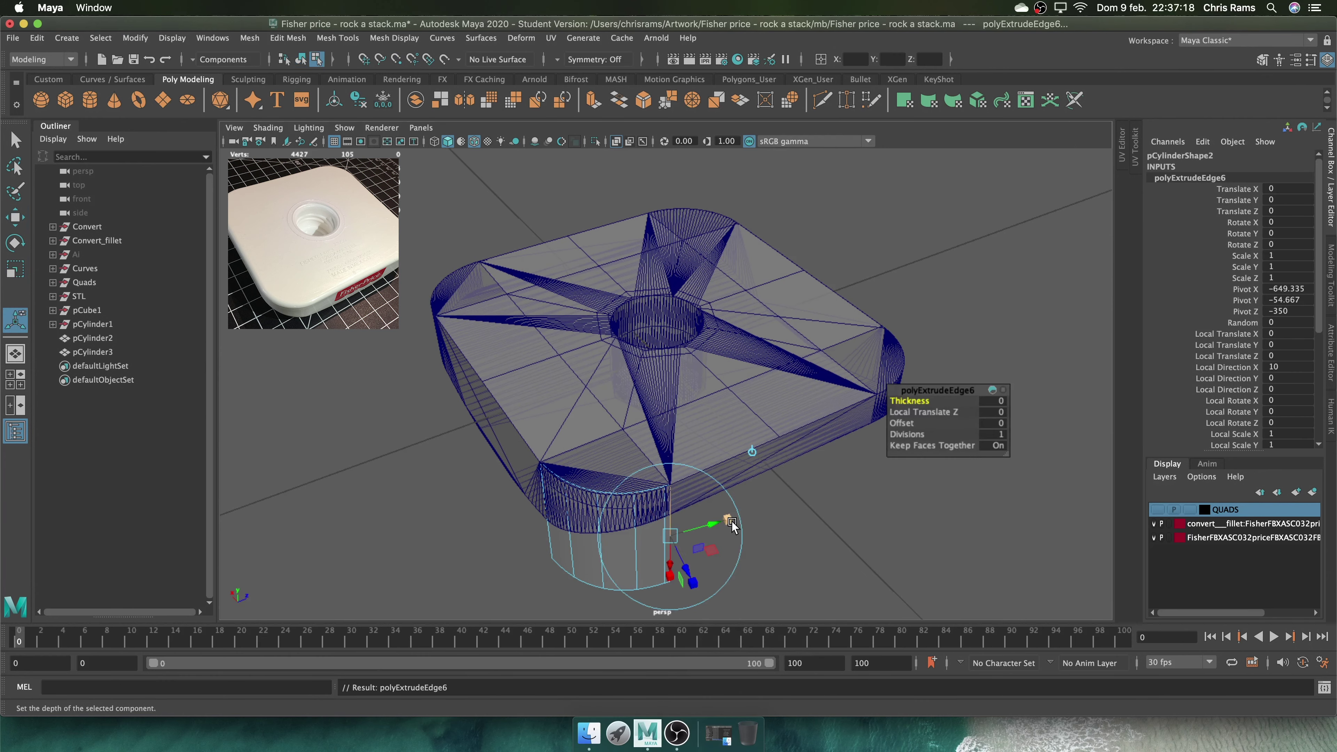
# Extrude the wall edges again and inspect the strip from several angles
pyautogui.press('w')
pyautogui.keyDown('alt'); pyautogui.moveTo(718, 515); pyautogui.dragTo(801, 524); pyautogui.keyUp('alt')
pyautogui.keyDown('shift'); pyautogui.moveTo(716, 493); pyautogui.dragTo(809, 519, button='right'); pyautogui.keyUp('shift')
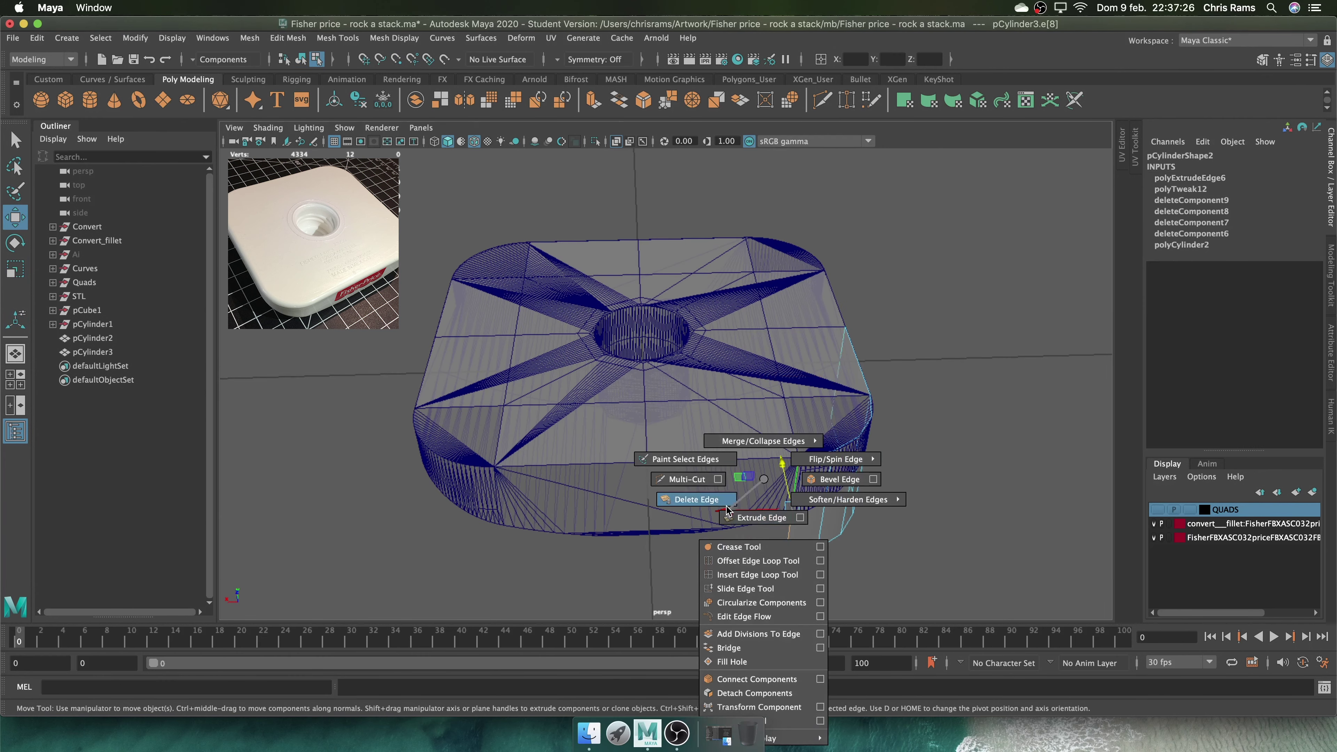
pyautogui.keyDown('alt'); pyautogui.moveTo(940, 485); pyautogui.dragTo(883, 459); pyautogui.keyUp('alt')
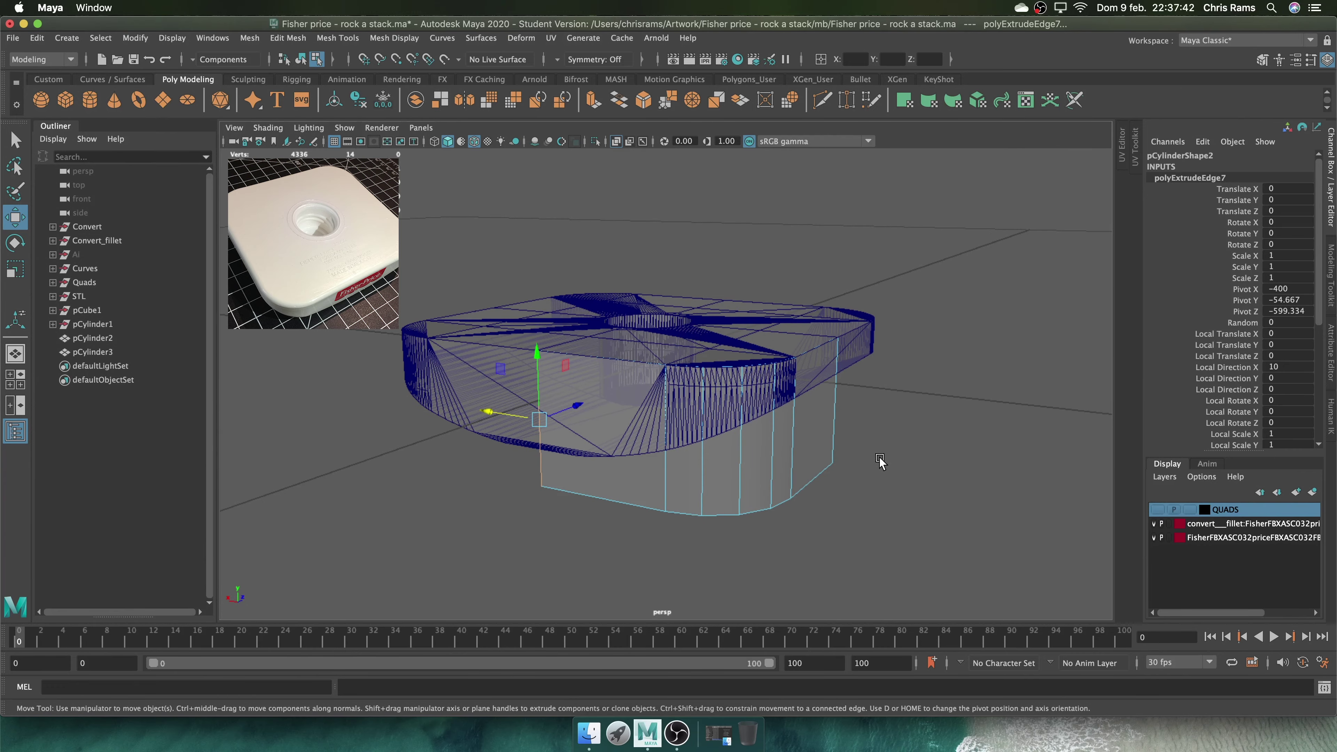
pyautogui.keyDown('alt'); pyautogui.moveTo(881, 463); pyautogui.dragTo(910, 505); pyautogui.keyUp('alt')
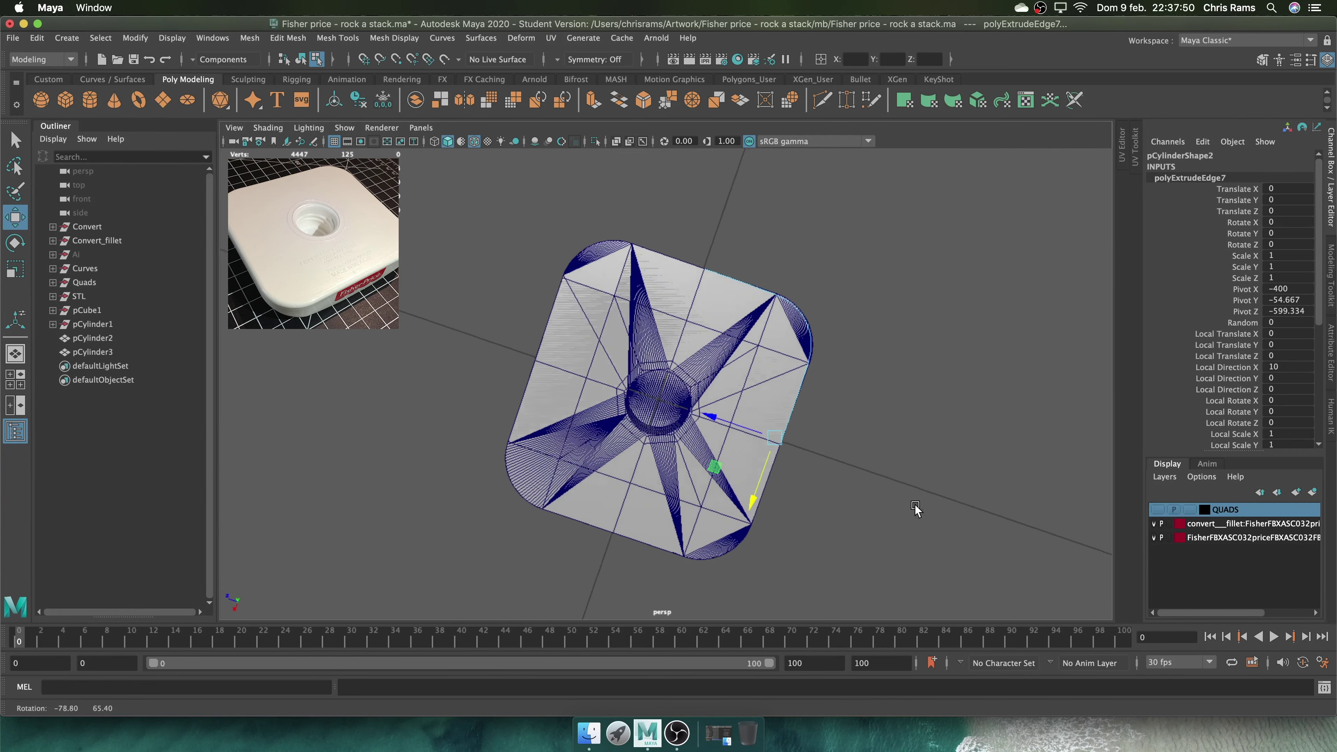
pyautogui.scroll(5, 627, 417)
pyautogui.keyDown('alt'); pyautogui.keyDown('shift'); pyautogui.moveTo(627, 418); pyautogui.dragTo(796, 311); pyautogui.keyUp('shift'); pyautogui.keyUp('alt')
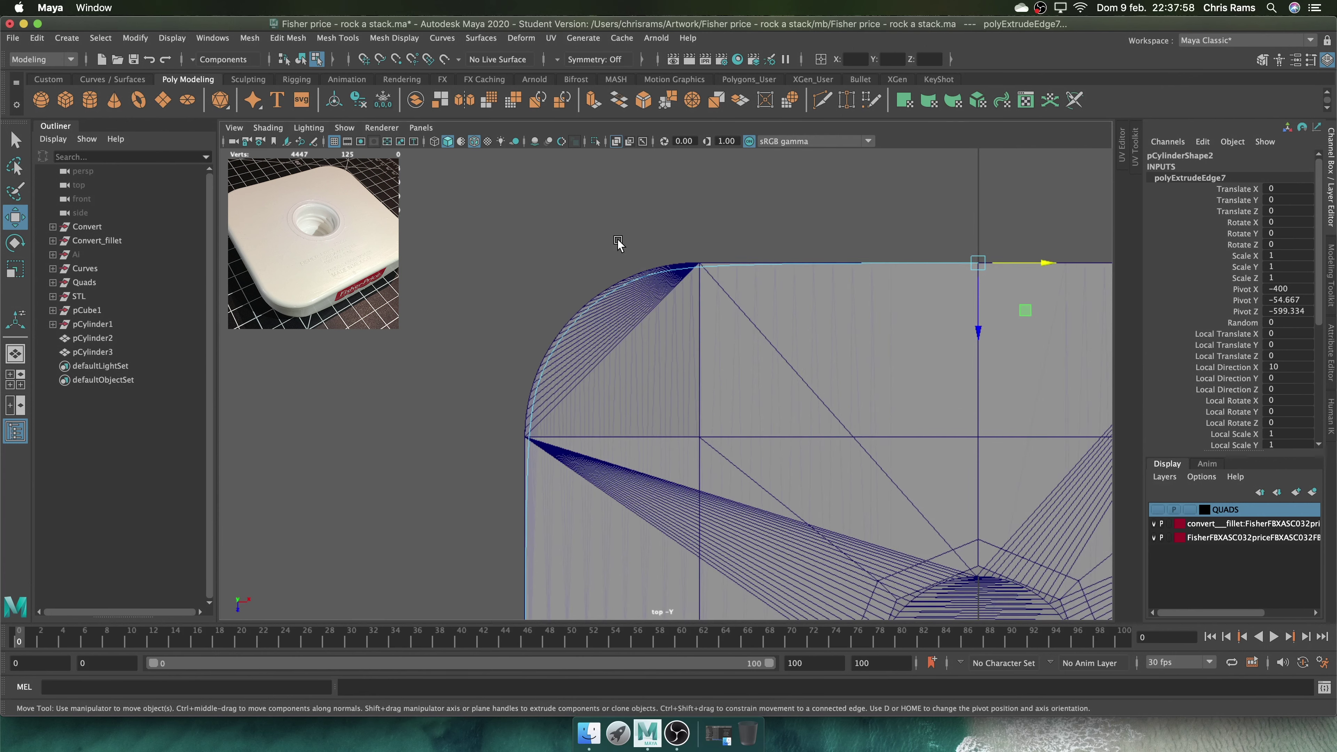
pyautogui.scroll(-5, 618, 239)
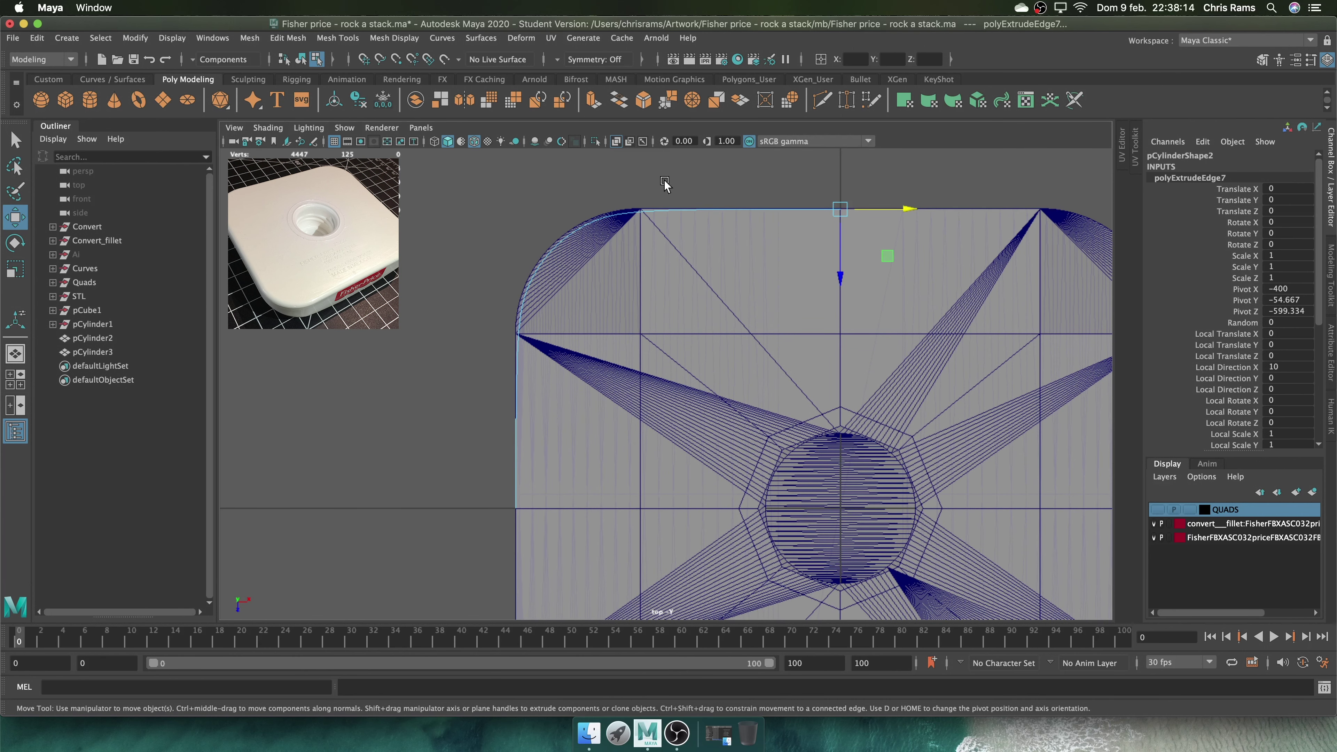
# With the wall isolated, extrude its edge -100 along local Z down the plate's side
pyautogui.moveTo(665, 183)
pyautogui.keyDown('alt'); pyautogui.mouseDown()
pyautogui.moveTo(620, 248)
pyautogui.moveTo(634, 150)
pyautogui.moveTo(842, 390)
pyautogui.mouseUp(); pyautogui.keyUp('alt')
pyautogui.press('F8')
pyautogui.hotkey('ctrl', '1')
pyautogui.keyDown('shift'); pyautogui.moveTo(761, 287); pyautogui.dragTo(785, 370, button='right'); pyautogui.keyUp('shift')
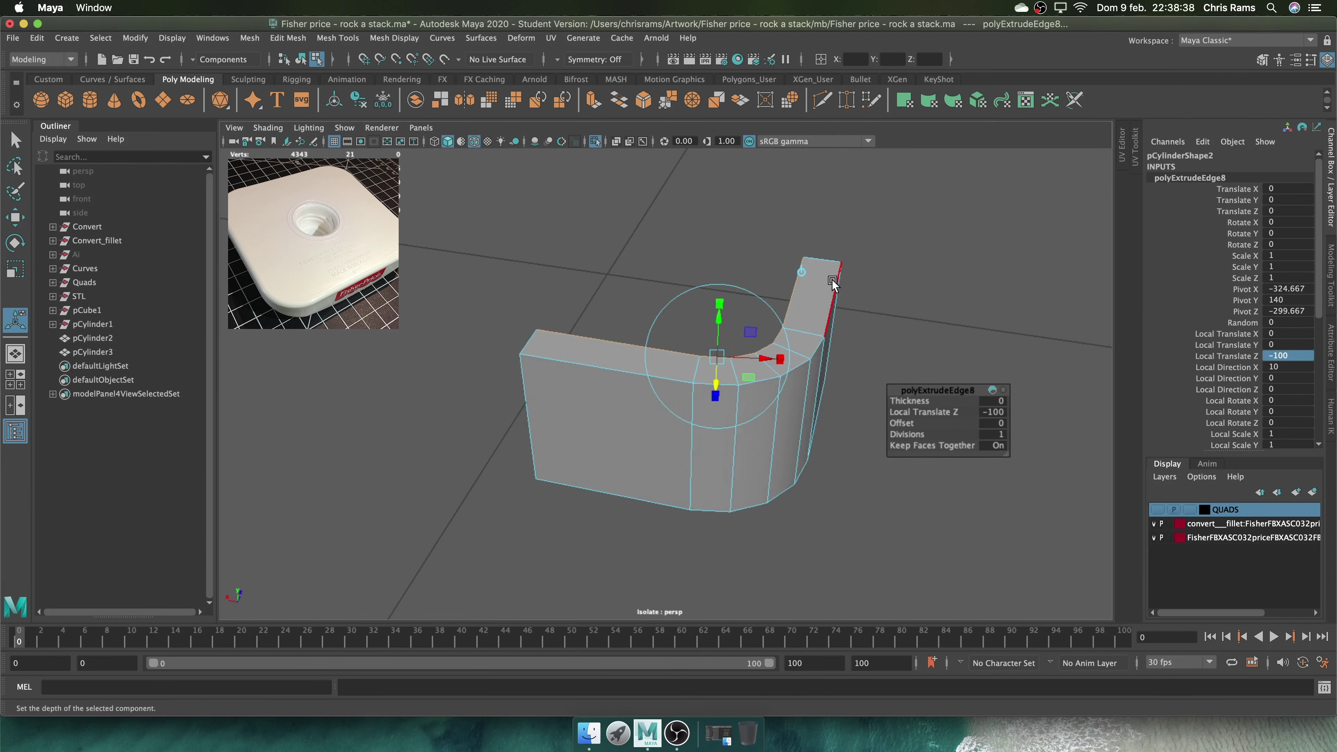
pyautogui.press('q')
pyautogui.hotkey('ctrl', '1')
pyautogui.press('F8')
# Select the triangulated base model and move it away from the quad wall
pyautogui.scroll(3, 864, 359)
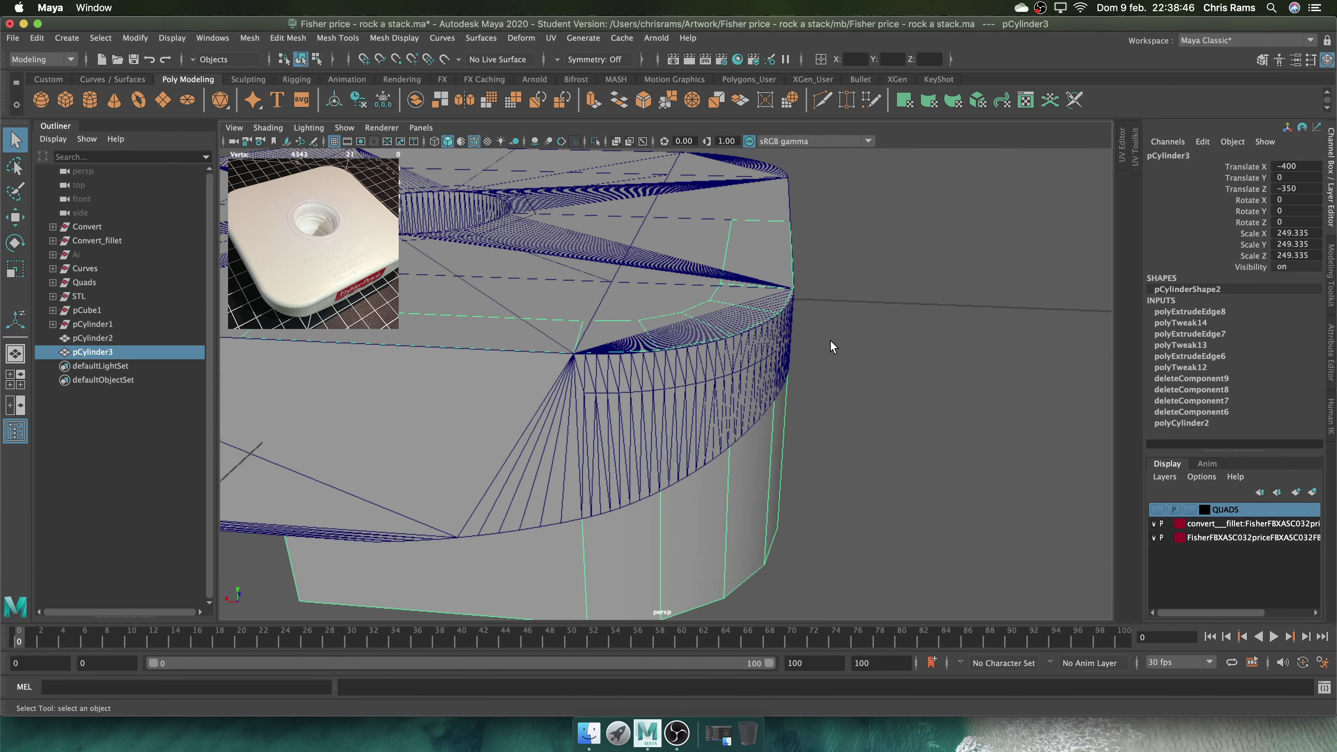
pyautogui.scroll(-3, 831, 341)
pyautogui.scroll(-3, 790, 306)
pyautogui.click(747, 262)
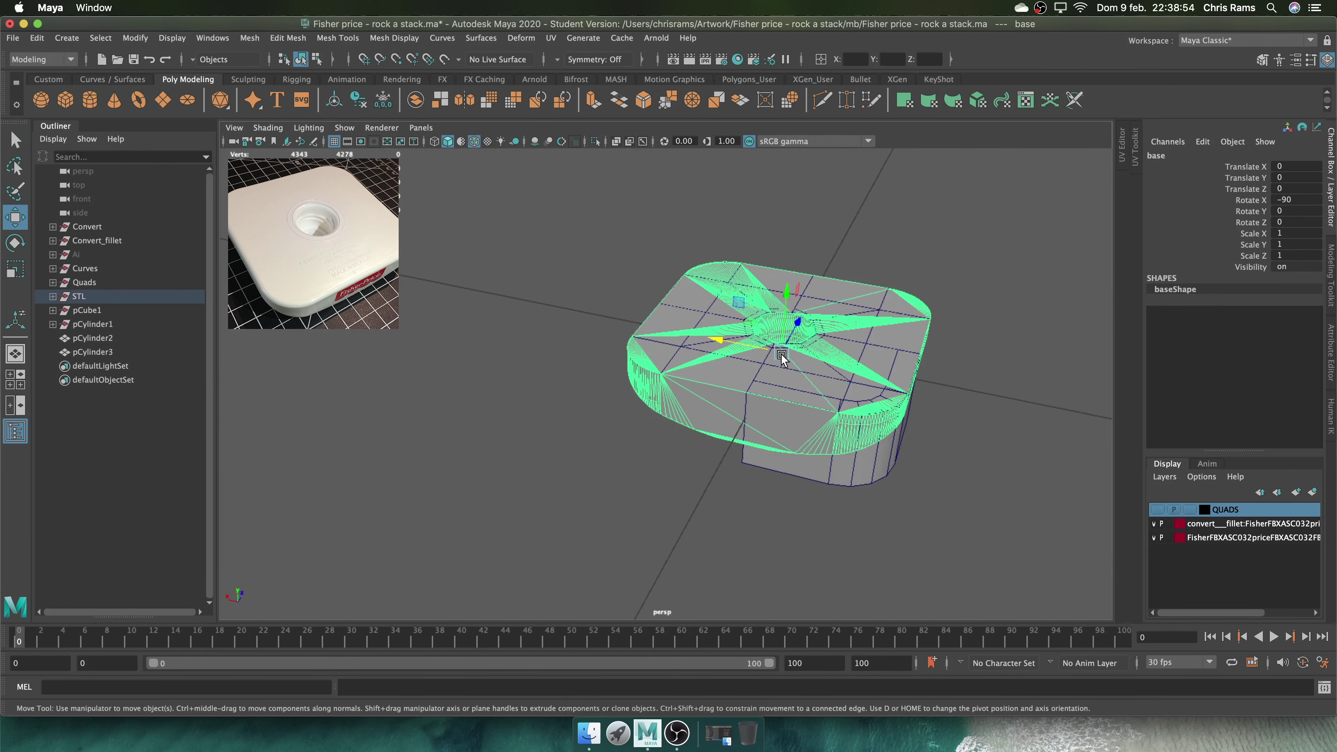
pyautogui.moveTo(782, 355); pyautogui.dragTo(529, 297, button='middle')
# Select the first Convert_fillet mesh, then pick and isolate the quad wall's top edge
pyautogui.click(52, 240)
pyautogui.click(84, 255)
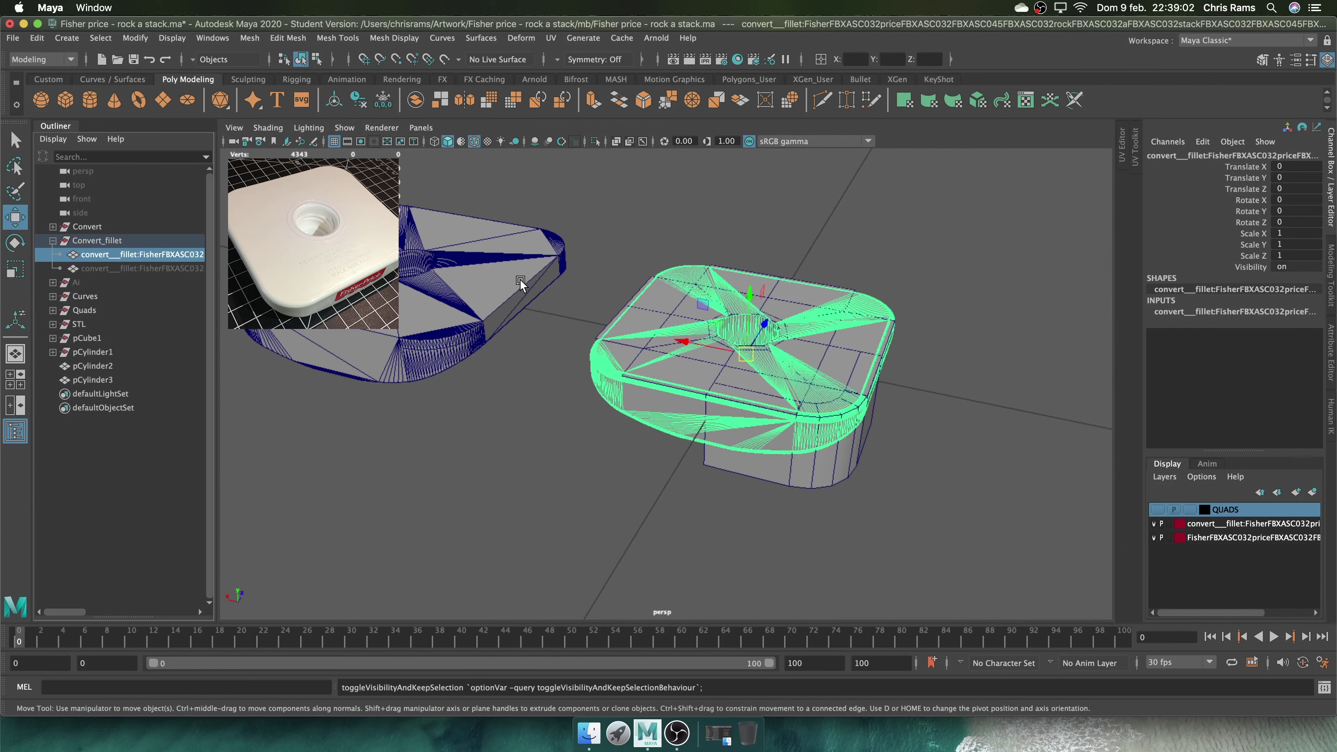
pyautogui.press('f')
pyautogui.moveTo(761, 317); pyautogui.dragTo(779, 342)
pyautogui.click(639, 293)
pyautogui.keyDown('alt'); pyautogui.moveTo(639, 293); pyautogui.dragTo(722, 255); pyautogui.keyUp('alt')
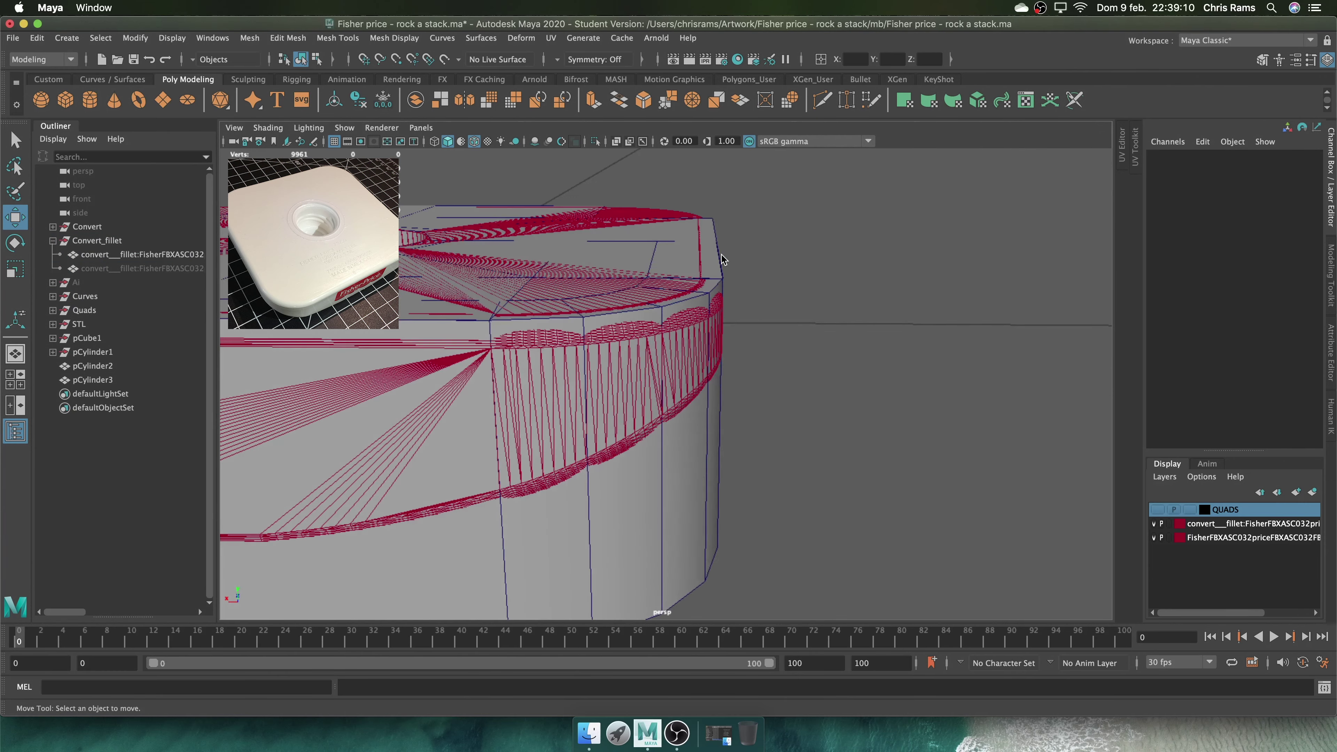
pyautogui.click(698, 438)
pyautogui.hotkey('ctrl', '1')
pyautogui.hotkey('ctrl', '1')
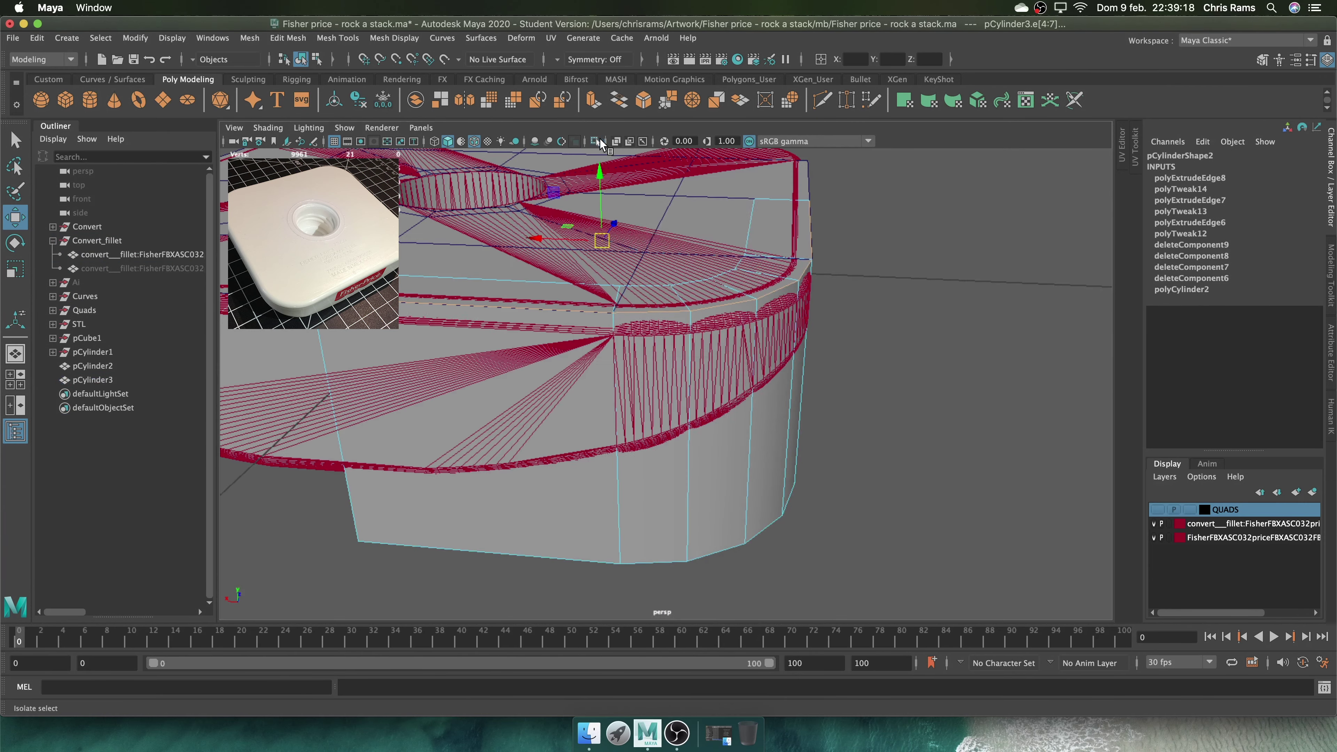
# Bevel the quad wall's selected top edge with a Fraction of 0.3
pyautogui.scroll(-5, 651, 299)
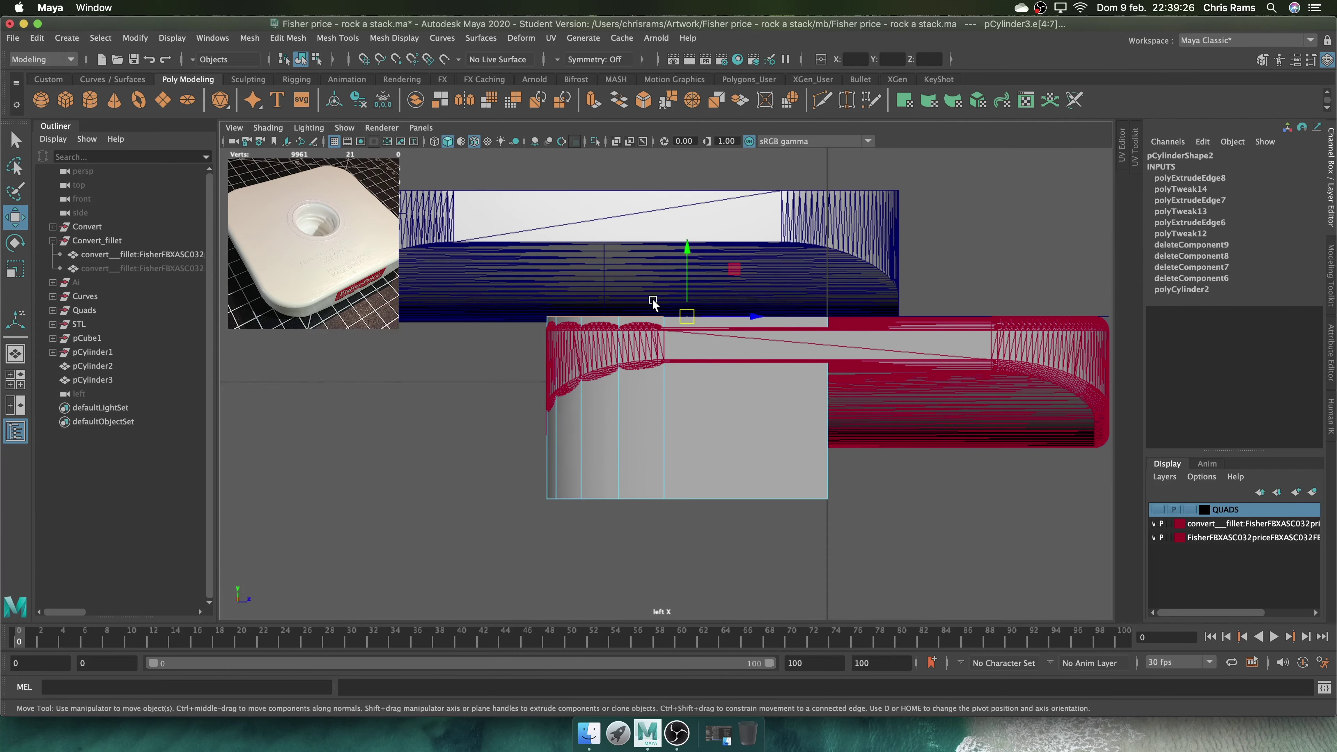
pyautogui.keyDown('shift'); pyautogui.moveTo(508, 392); pyautogui.dragTo(532, 379, button='right'); pyautogui.keyUp('shift')
pyautogui.scroll(5, 638, 454)
pyautogui.scroll(5, 637, 454)
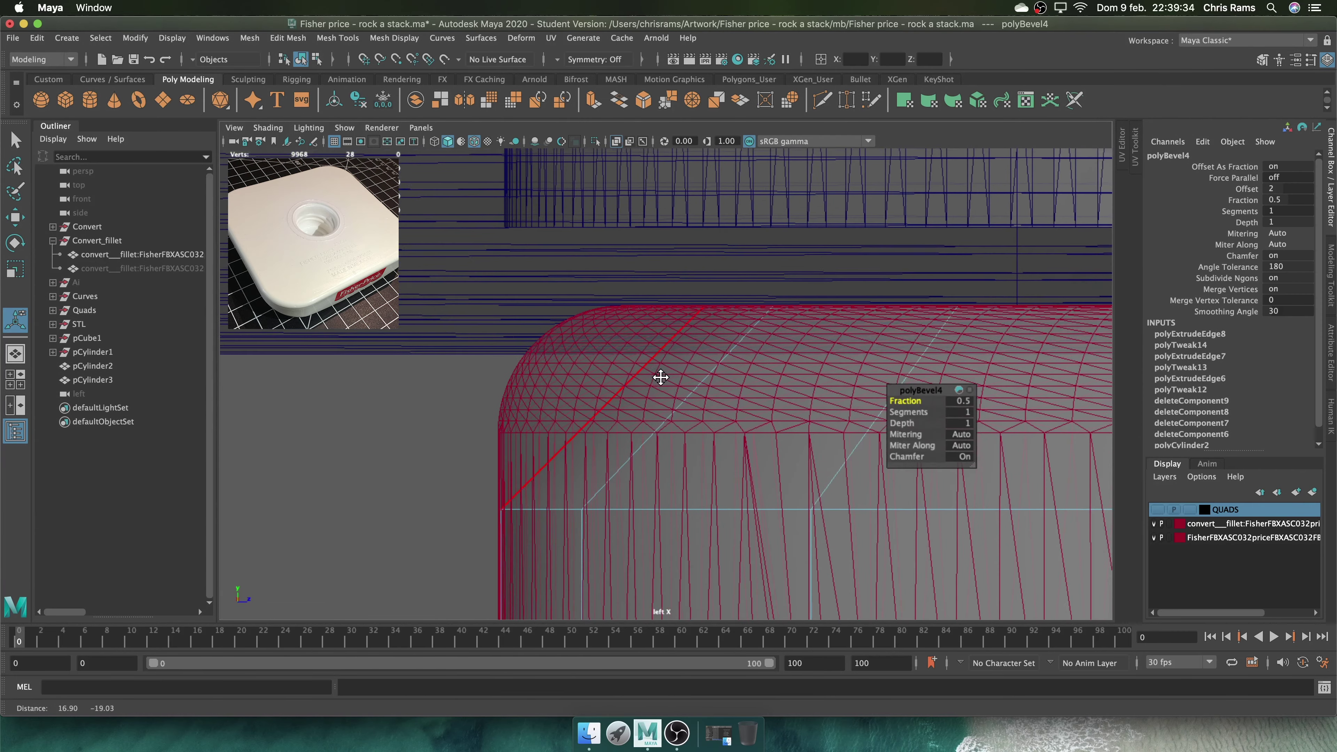
pyautogui.click(960, 401)
pyautogui.scroll(-1, 467, 429)
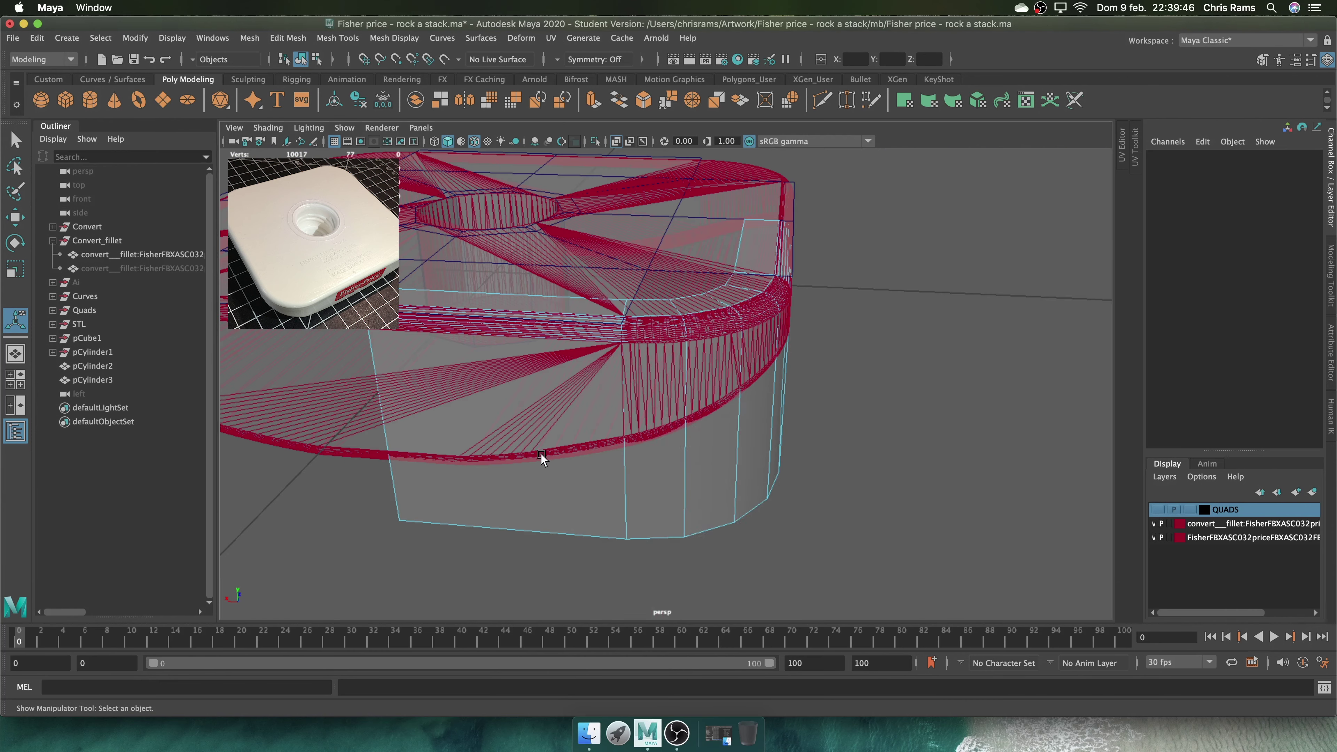
pyautogui.click(728, 442)
# Select the quad wall mesh pCylinder3, smooth it, and view the corner piece alone
pyautogui.keyDown('alt'); pyautogui.moveTo(728, 442); pyautogui.dragTo(785, 368); pyautogui.keyUp('alt')
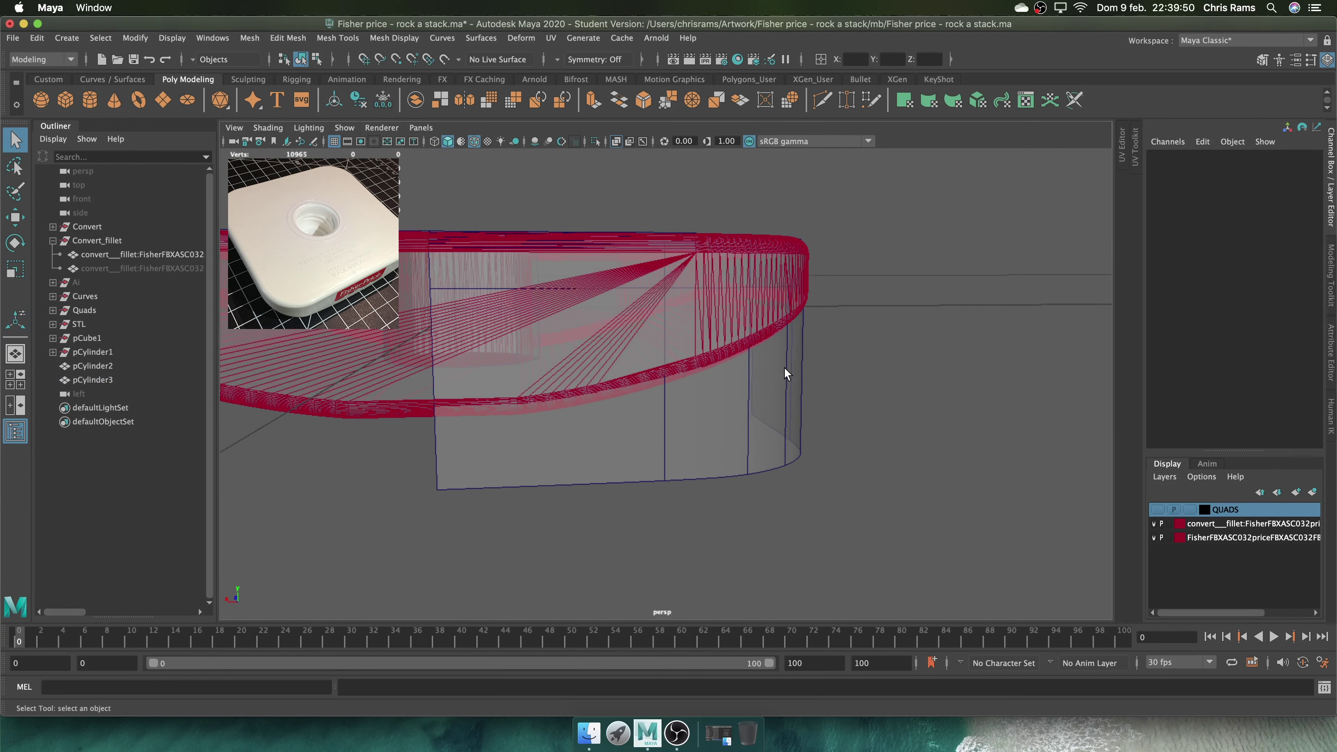
pyautogui.press('space')
pyautogui.scroll(3, 827, 392)
pyautogui.click(552, 338)
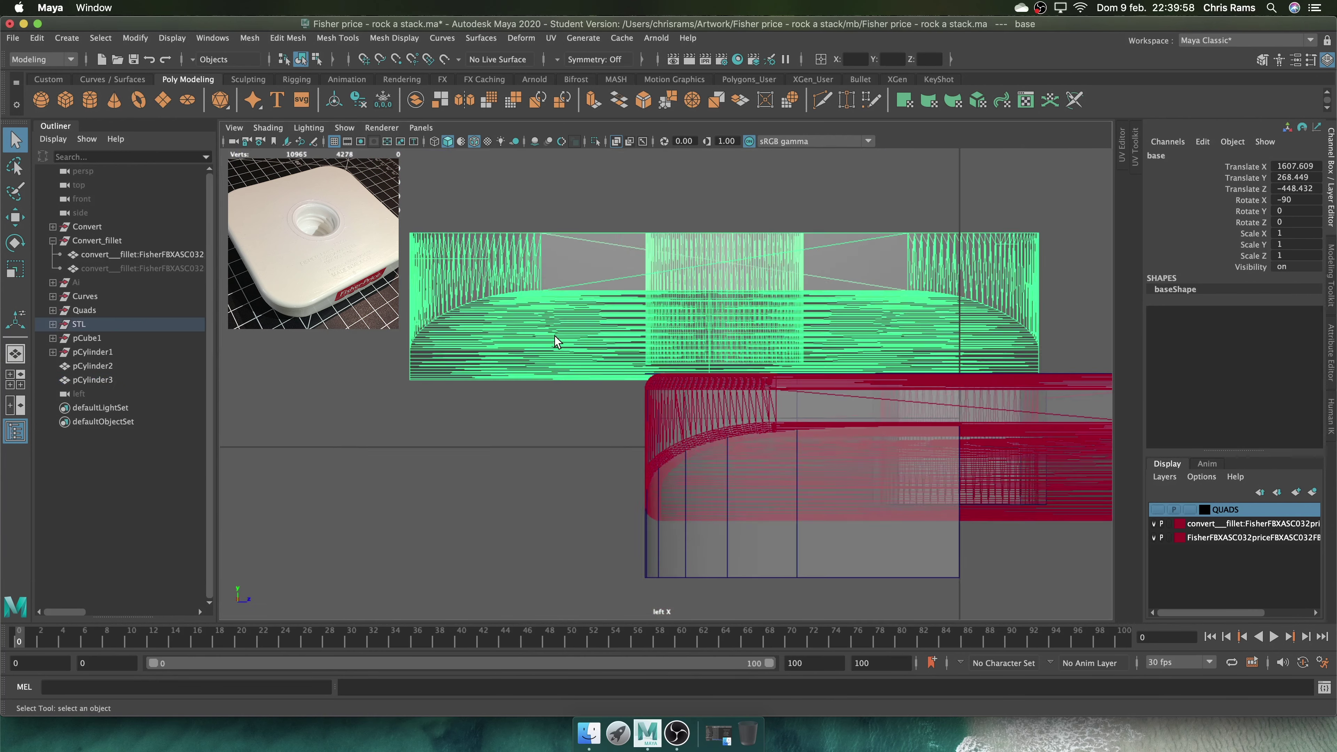
pyautogui.press('w')
pyautogui.click(666, 362)
pyautogui.click(622, 374)
pyautogui.keyDown('shift'); pyautogui.moveTo(537, 326); pyautogui.dragTo(473, 348, button='right'); pyautogui.keyUp('shift')
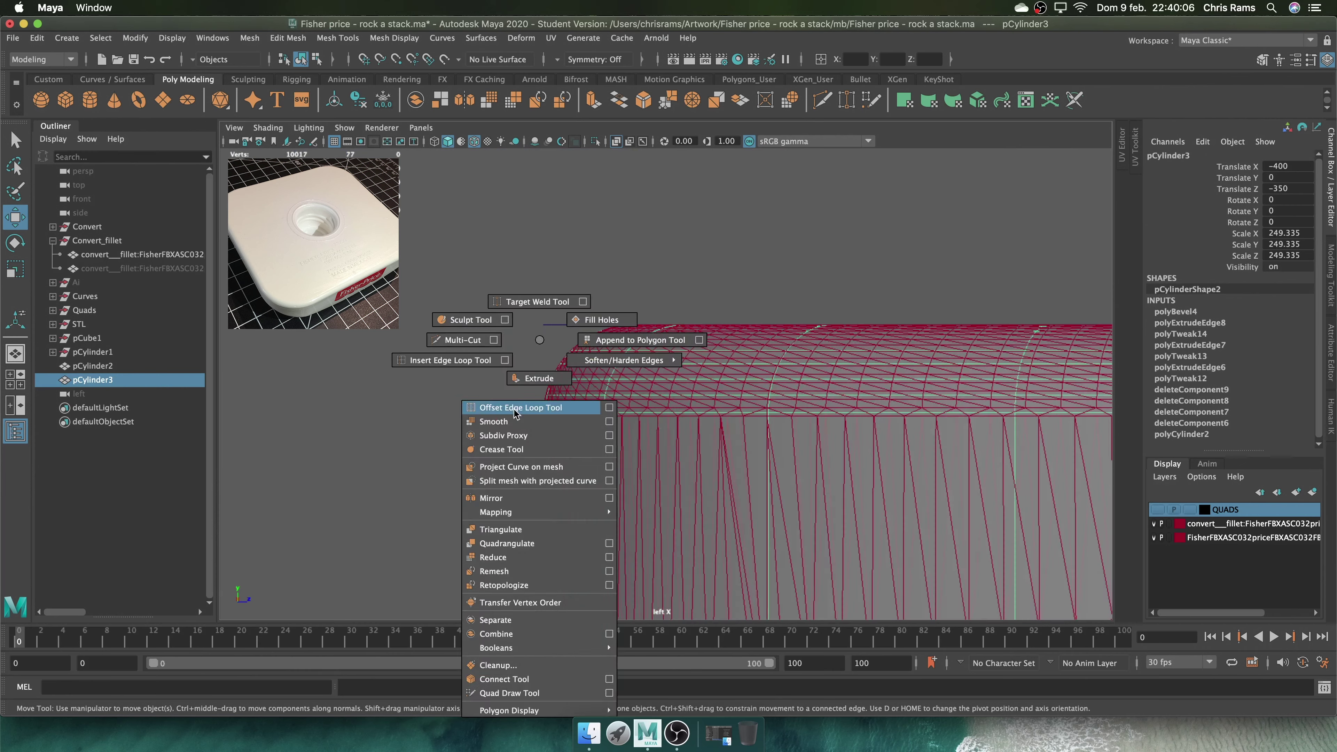
pyautogui.press('space')
pyautogui.click(595, 141)
# Orbit around the corner piece to inspect its beveled top edge
pyautogui.keyDown('alt'); pyautogui.moveTo(621, 316); pyautogui.dragTo(773, 293); pyautogui.keyUp('alt')
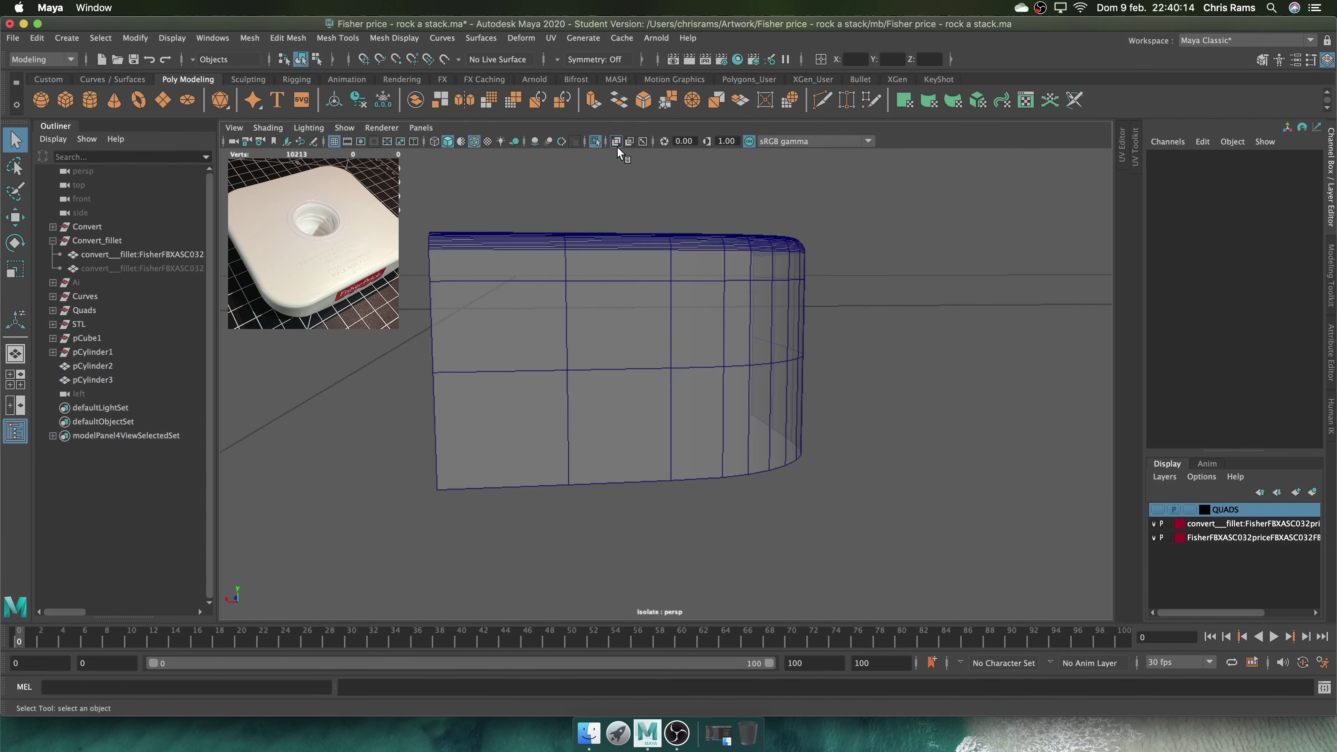
pyautogui.scroll(5, 773, 293)
pyautogui.click(870, 358)
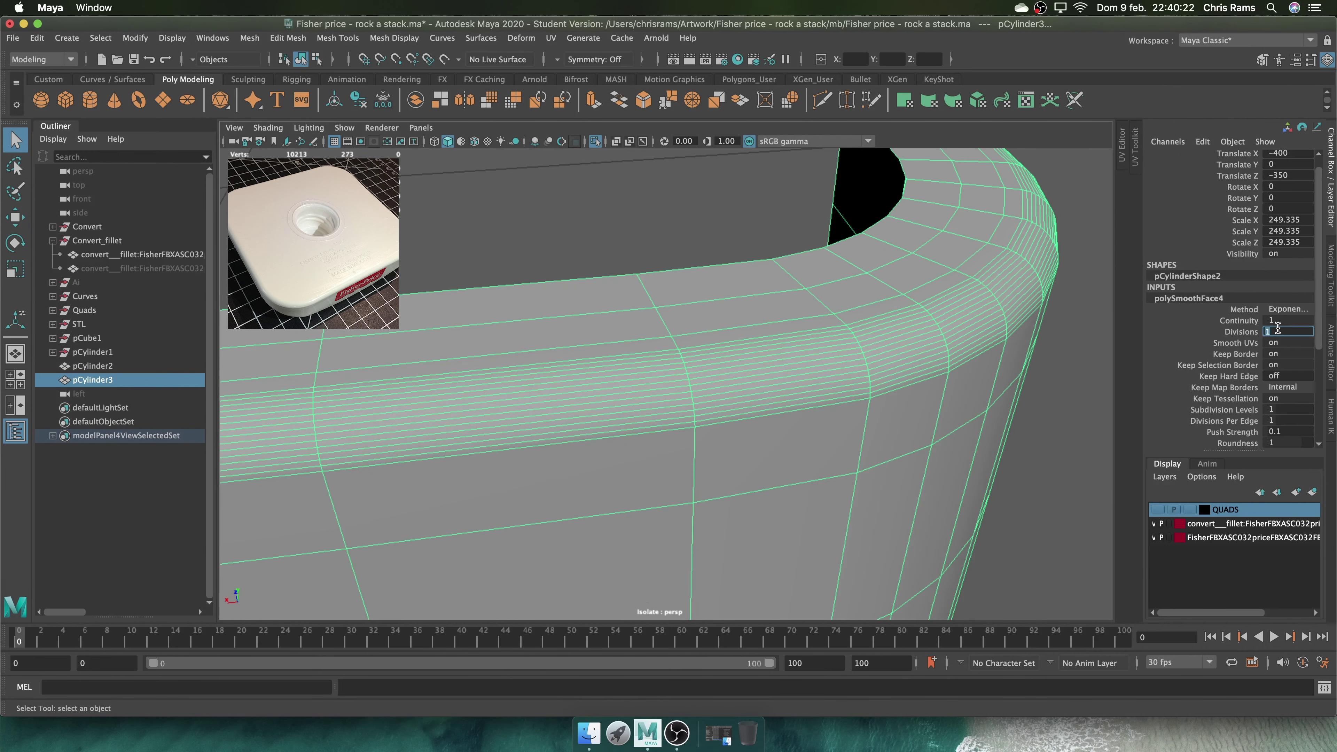
pyautogui.click(1018, 382)
pyautogui.scroll(-5, 791, 382)
pyautogui.moveTo(791, 382)
pyautogui.keyDown('alt'); pyautogui.mouseDown()
pyautogui.moveTo(950, 358)
pyautogui.moveTo(914, 405)
pyautogui.moveTo(776, 274)
pyautogui.mouseUp(); pyautogui.keyUp('alt')
pyautogui.scroll(6, 949, 359)
# In the front view, reselect the corner piece and undo its bevel with Ctrl+Z
pyautogui.click(970, 367)
pyautogui.click(594, 141)
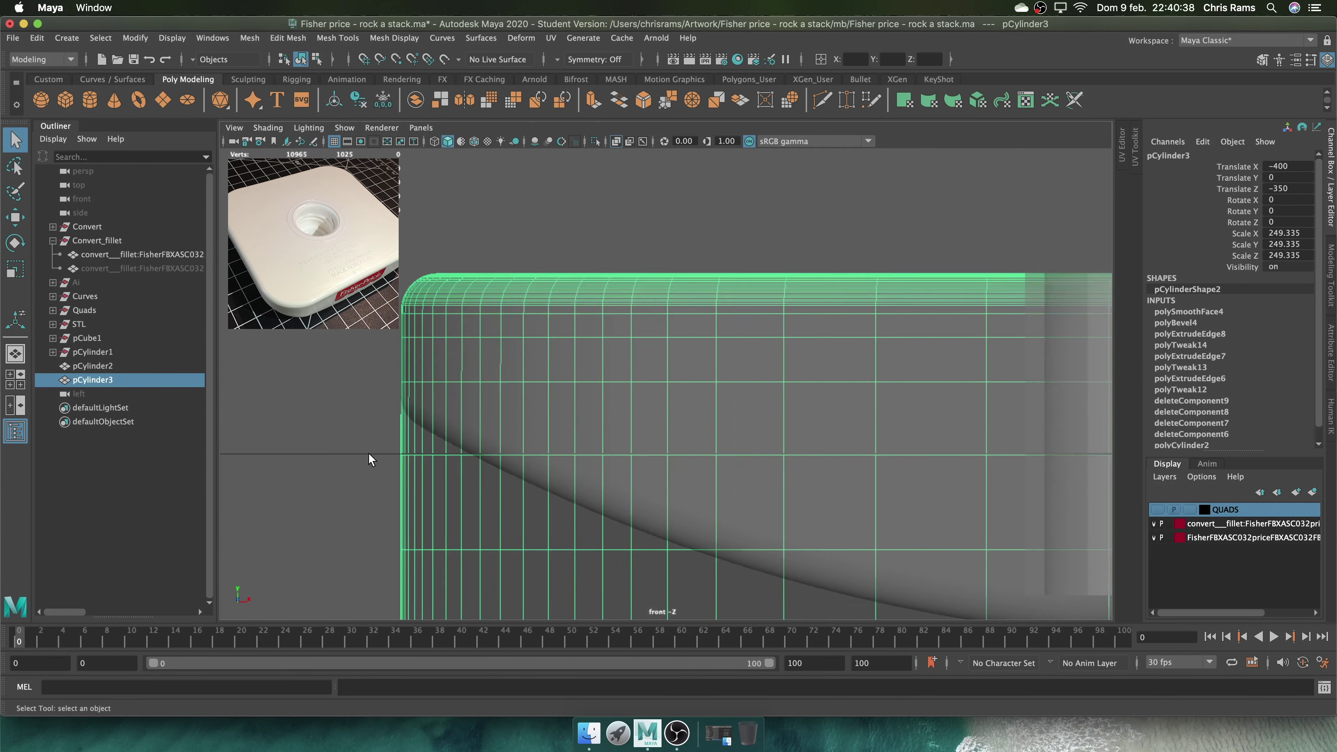
pyautogui.scroll(-3, 656, 328)
pyautogui.scroll(-2, 552, 293)
pyautogui.click(612, 463)
pyautogui.click(662, 544)
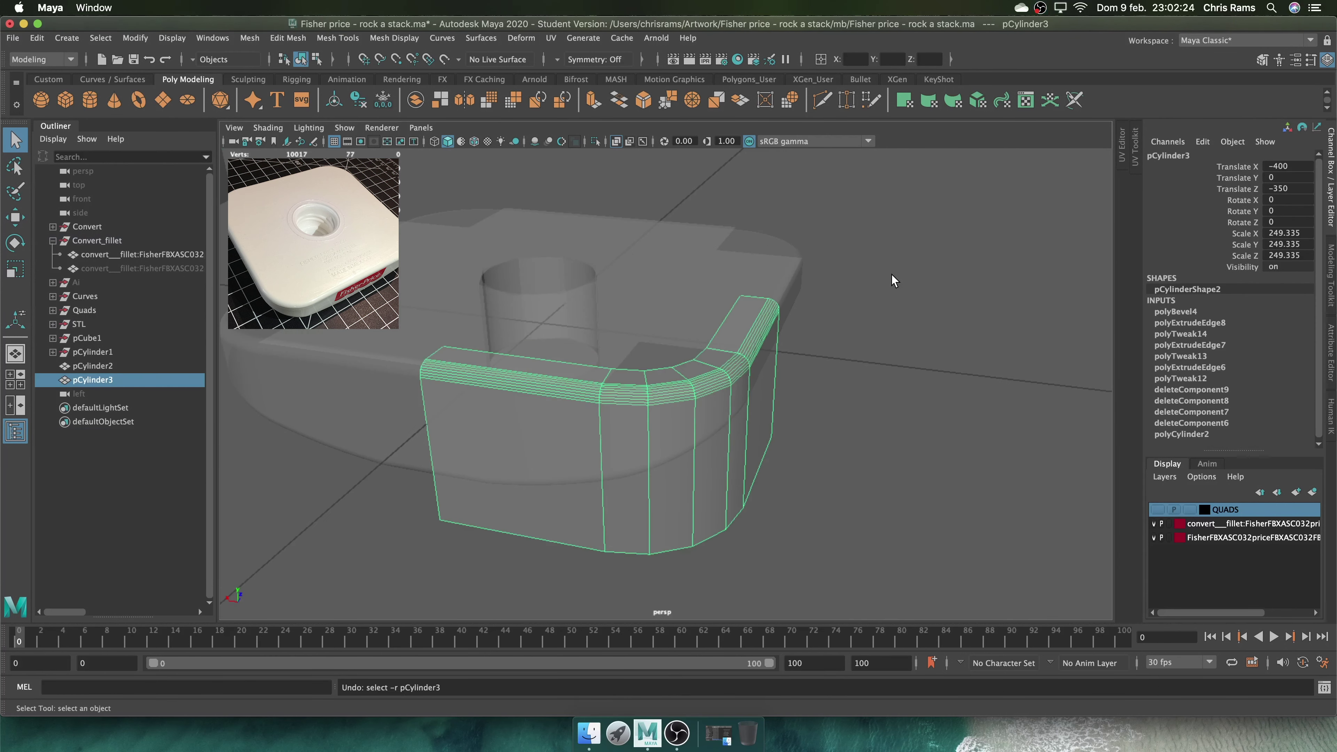
pyautogui.hotkey('ctrl', 'z')
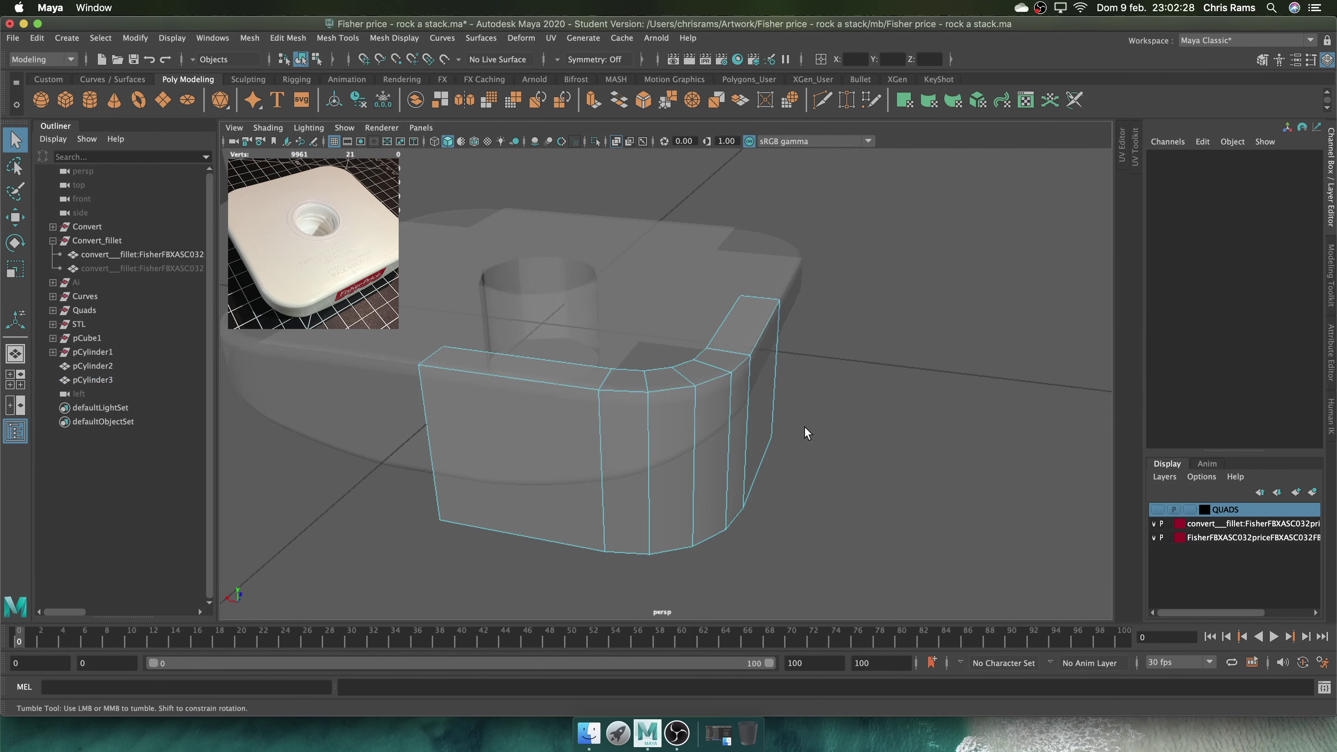
# Orbit the view to look down on the top of the corner piece
pyautogui.keyDown('alt'); pyautogui.moveTo(804, 428); pyautogui.dragTo(836, 340); pyautogui.keyUp('alt')
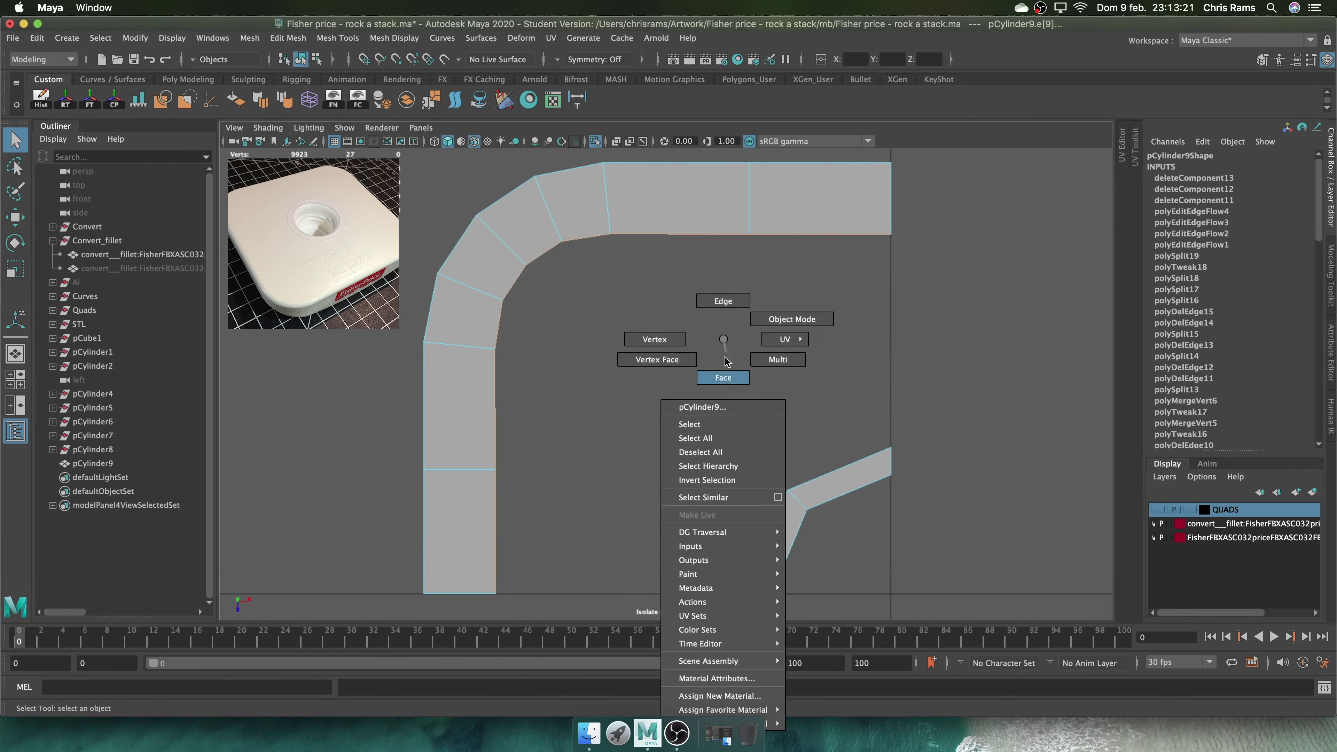
# Extrude the strip's inner edge to widen the panel's top arm
pyautogui.rightClick(718, 343)
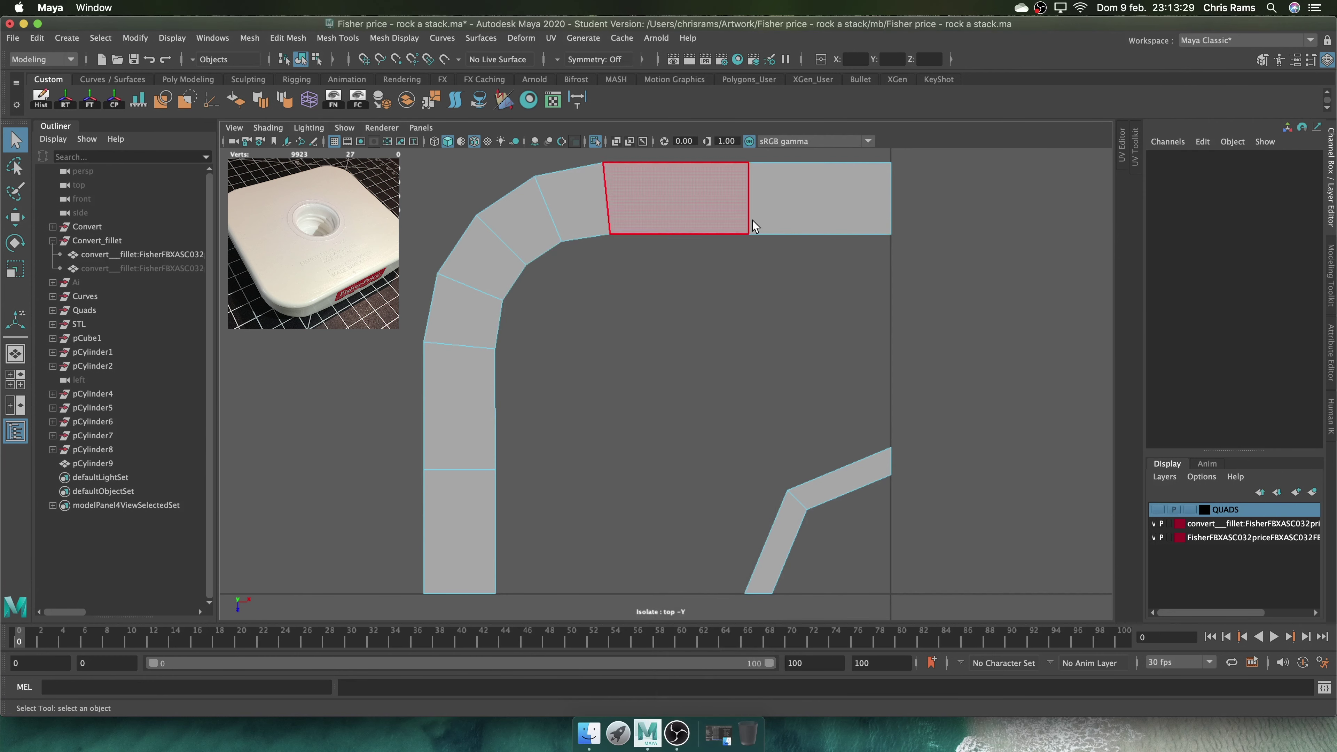
pyautogui.click(758, 228)
pyautogui.rightClick(764, 235)
pyautogui.keyDown('shift'); pyautogui.moveTo(493, 536); pyautogui.dragTo(625, 316, button='right'); pyautogui.keyUp('shift')
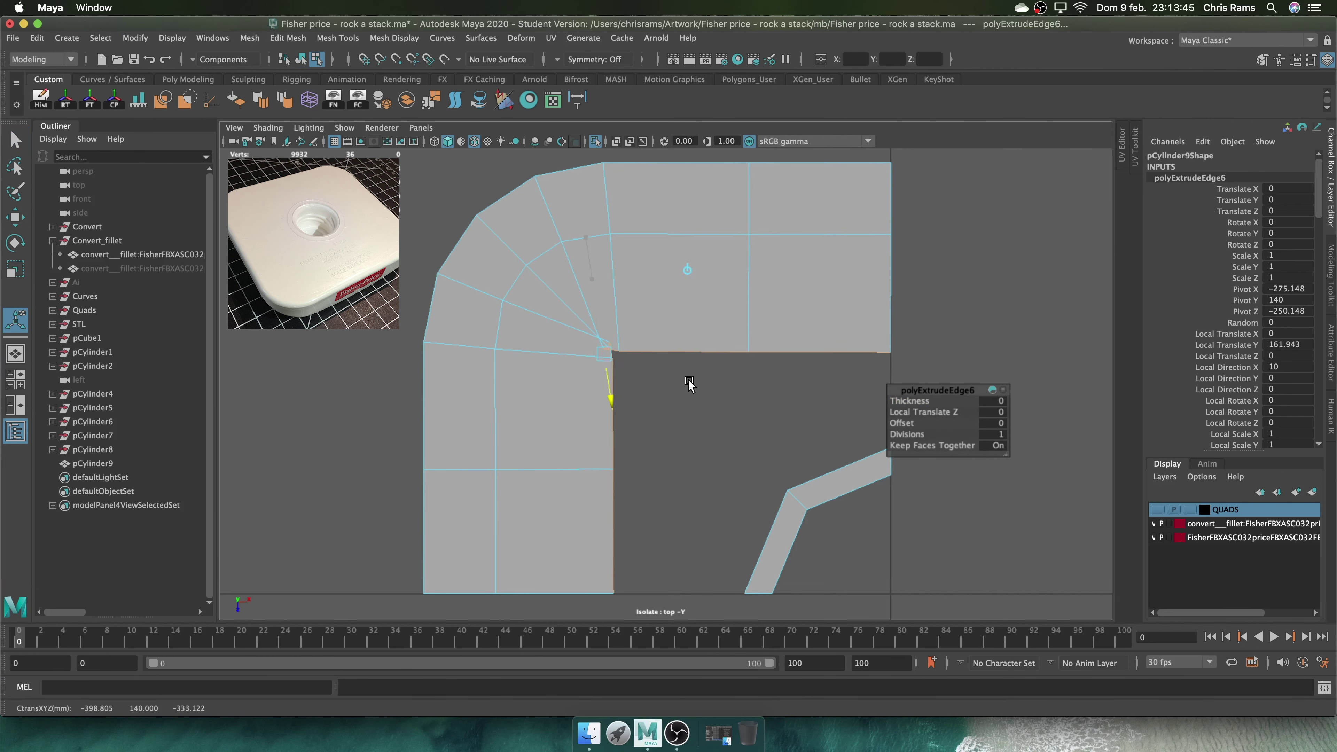
# Select the overlapping vertices near the corner and merge them together
pyautogui.press('F9')
pyautogui.moveTo(654, 331); pyautogui.dragTo(594, 380)
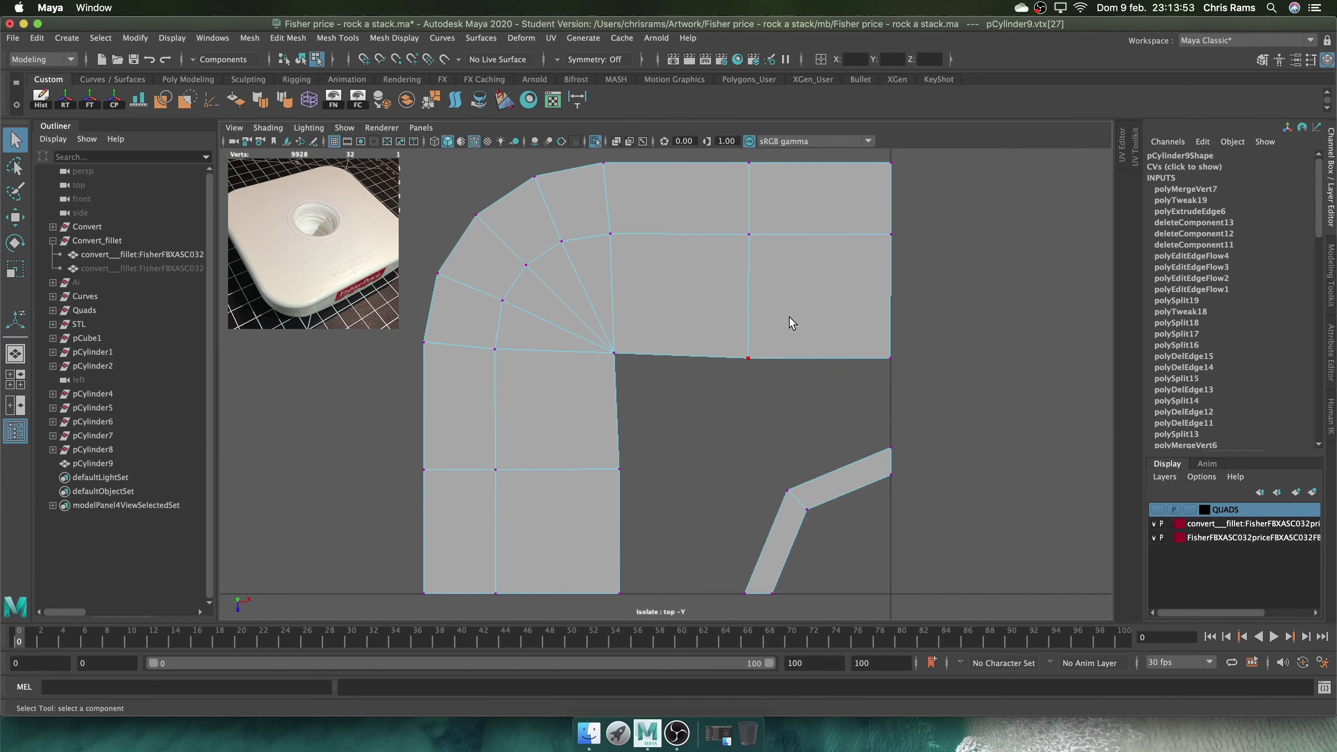
pyautogui.moveTo(977, 322); pyautogui.dragTo(649, 395)
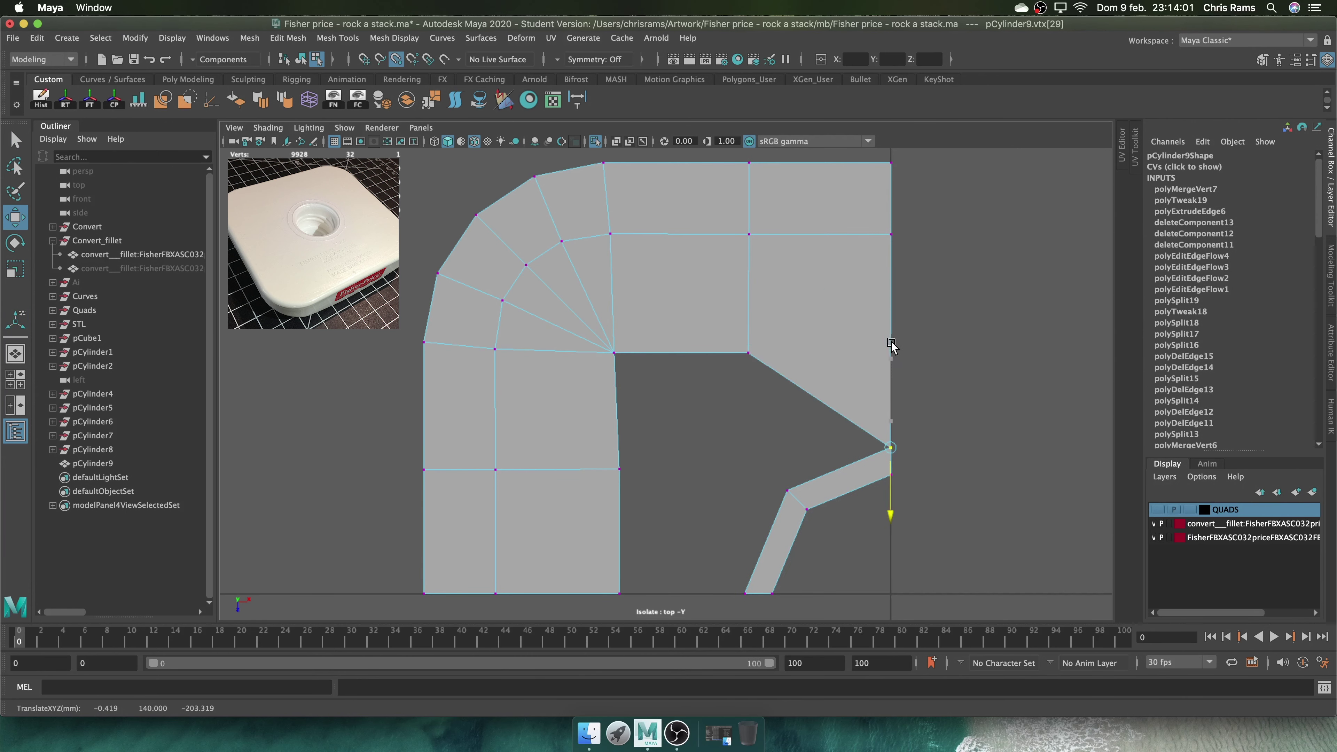
pyautogui.scroll(-1, 665, 544)
pyautogui.moveTo(666, 545); pyautogui.dragTo(639, 554)
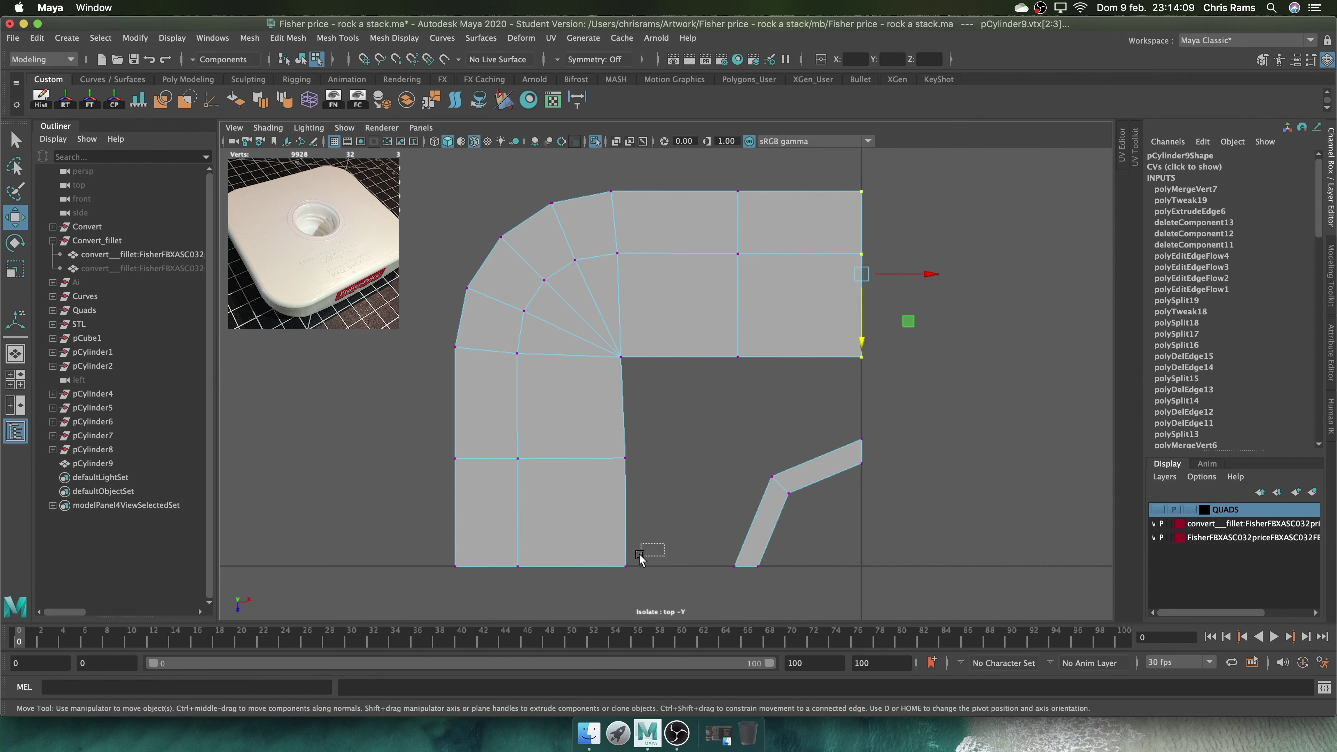
pyautogui.moveTo(821, 380)
pyautogui.keyDown('alt'); pyautogui.mouseDown()
pyautogui.moveTo(686, 284)
pyautogui.moveTo(597, 316)
pyautogui.mouseUp(); pyautogui.keyUp('alt')
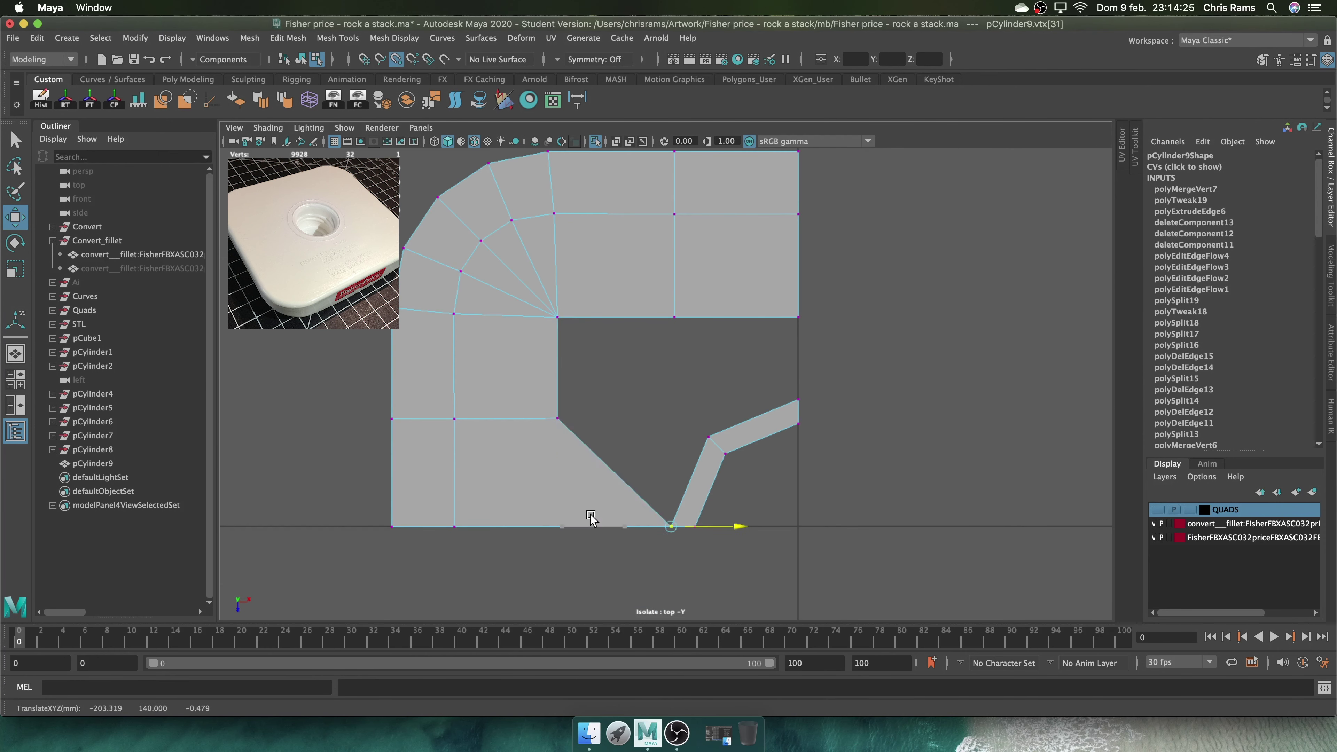
pyautogui.keyDown('shift'); pyautogui.moveTo(821, 299); pyautogui.dragTo(790, 253, button='right'); pyautogui.keyUp('shift')
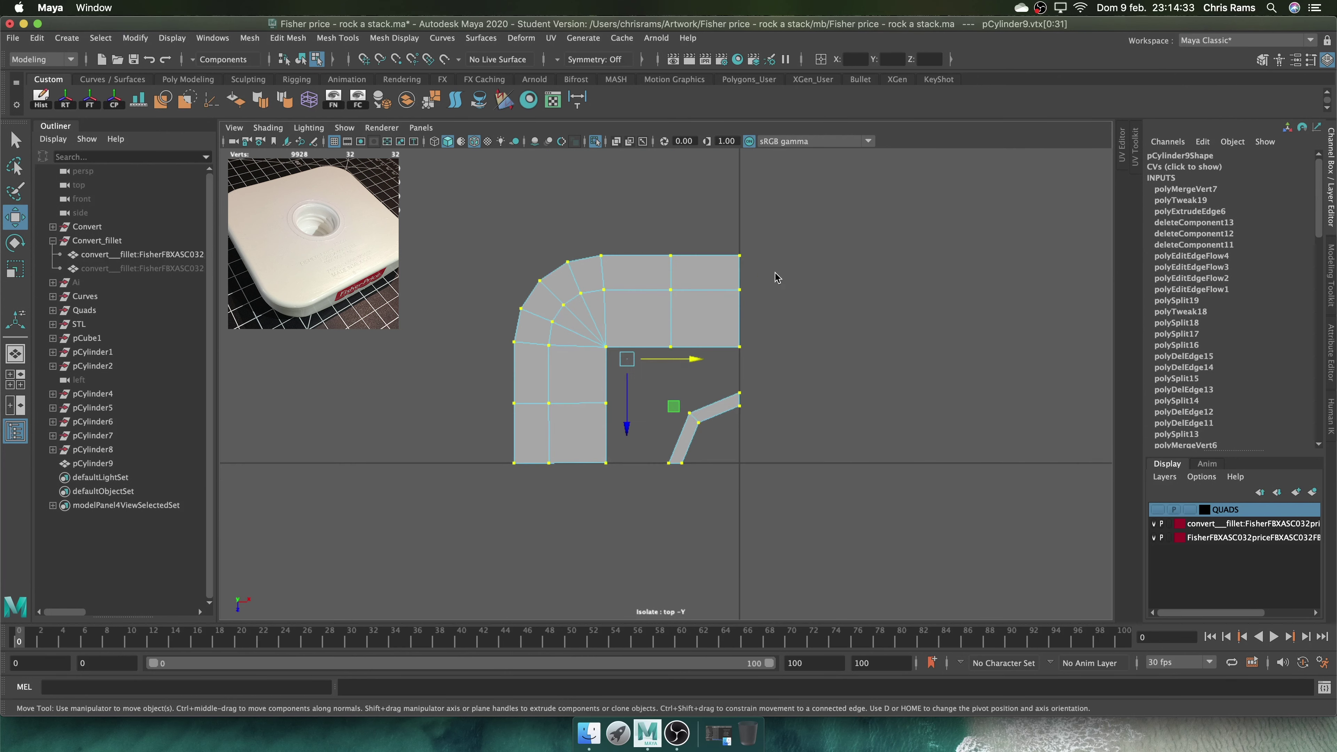
# Bridge the gap between the open edges and fill the remaining hole
pyautogui.keyDown('shift'); pyautogui.moveTo(857, 355); pyautogui.dragTo(829, 503, button='right'); pyautogui.keyUp('shift')
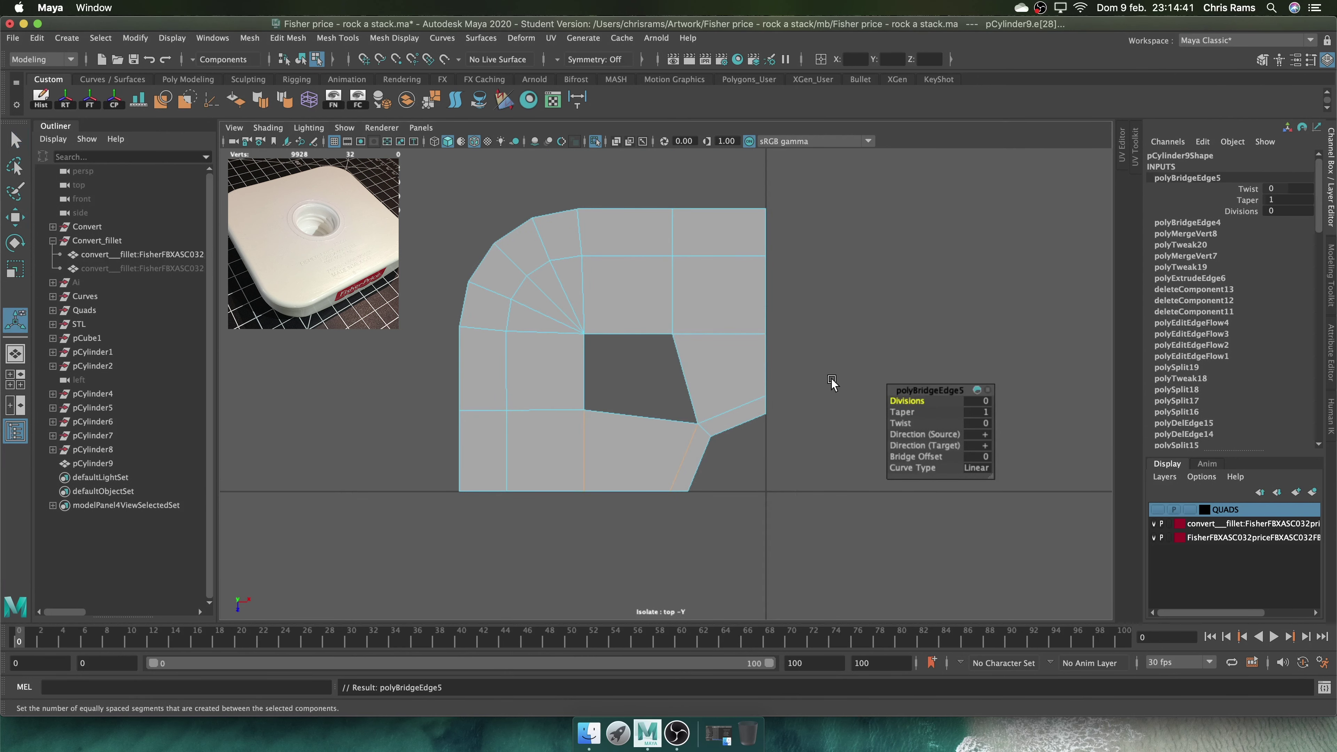
pyautogui.keyDown('shift'); pyautogui.moveTo(661, 511); pyautogui.dragTo(648, 520, button='right'); pyautogui.keyUp('shift')
pyautogui.press('f')
pyautogui.press('F8')
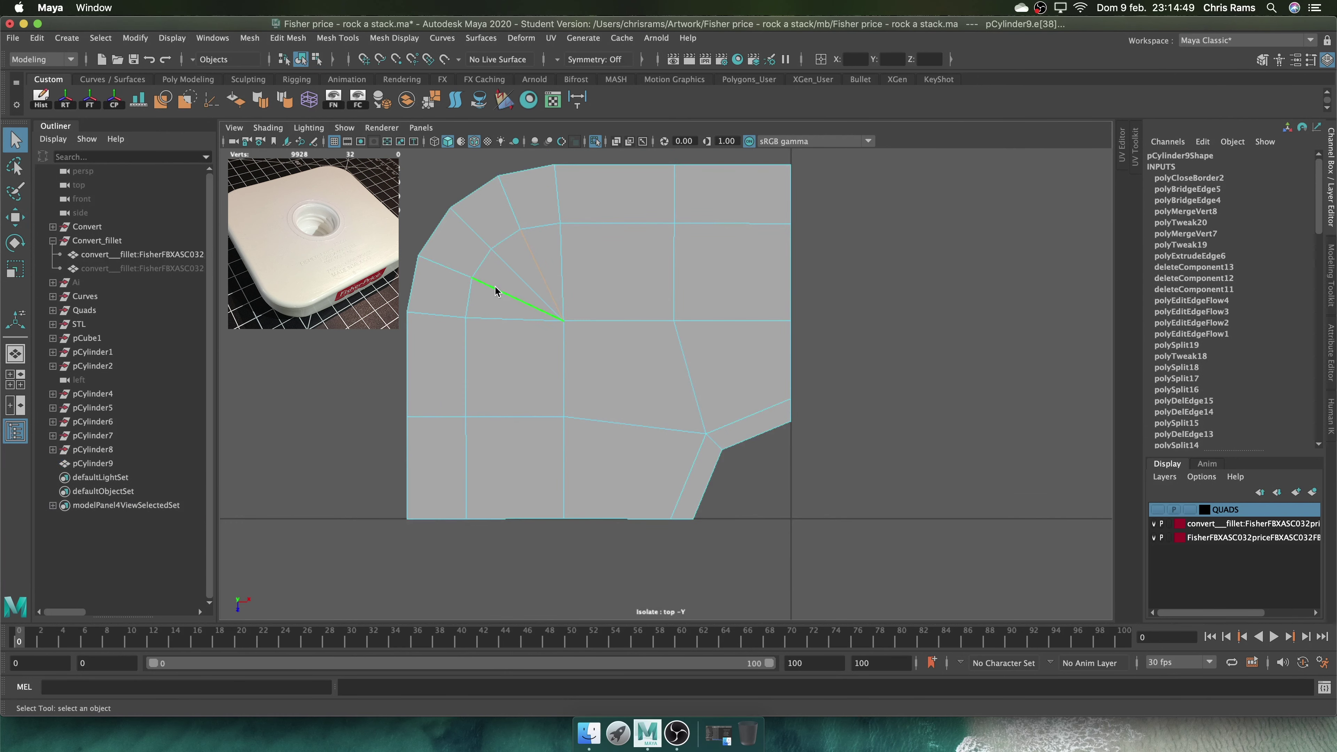
# Test-smooth the panel in object mode to preview its edge flow
pyautogui.moveTo(619, 289); pyautogui.dragTo(689, 266, button='right')
pyautogui.moveTo(672, 349); pyautogui.dragTo(610, 355, button='right')
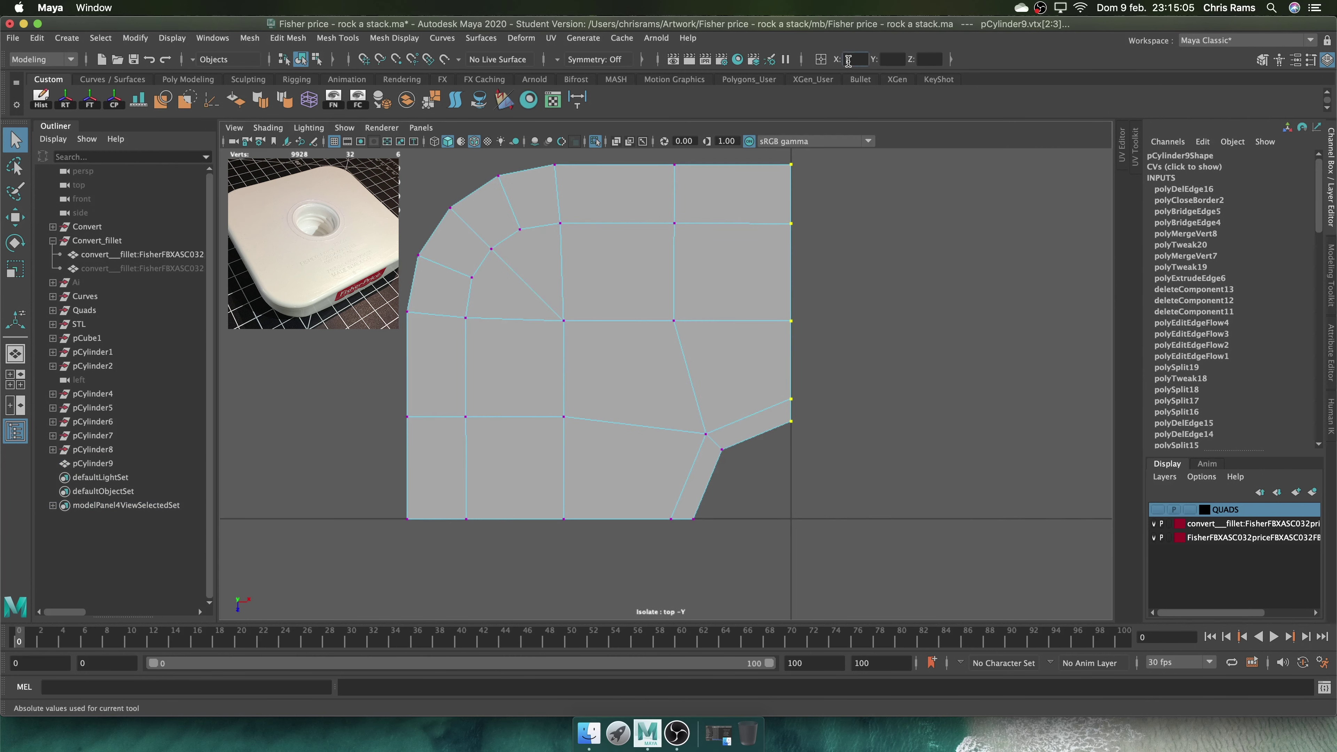
pyautogui.press('F8')
pyautogui.keyDown('shift'); pyautogui.moveTo(709, 289); pyautogui.dragTo(700, 477, button='right'); pyautogui.keyUp('shift')
pyautogui.keyDown('shift'); pyautogui.moveTo(713, 378); pyautogui.dragTo(714, 378, button='right'); pyautogui.keyUp('shift')
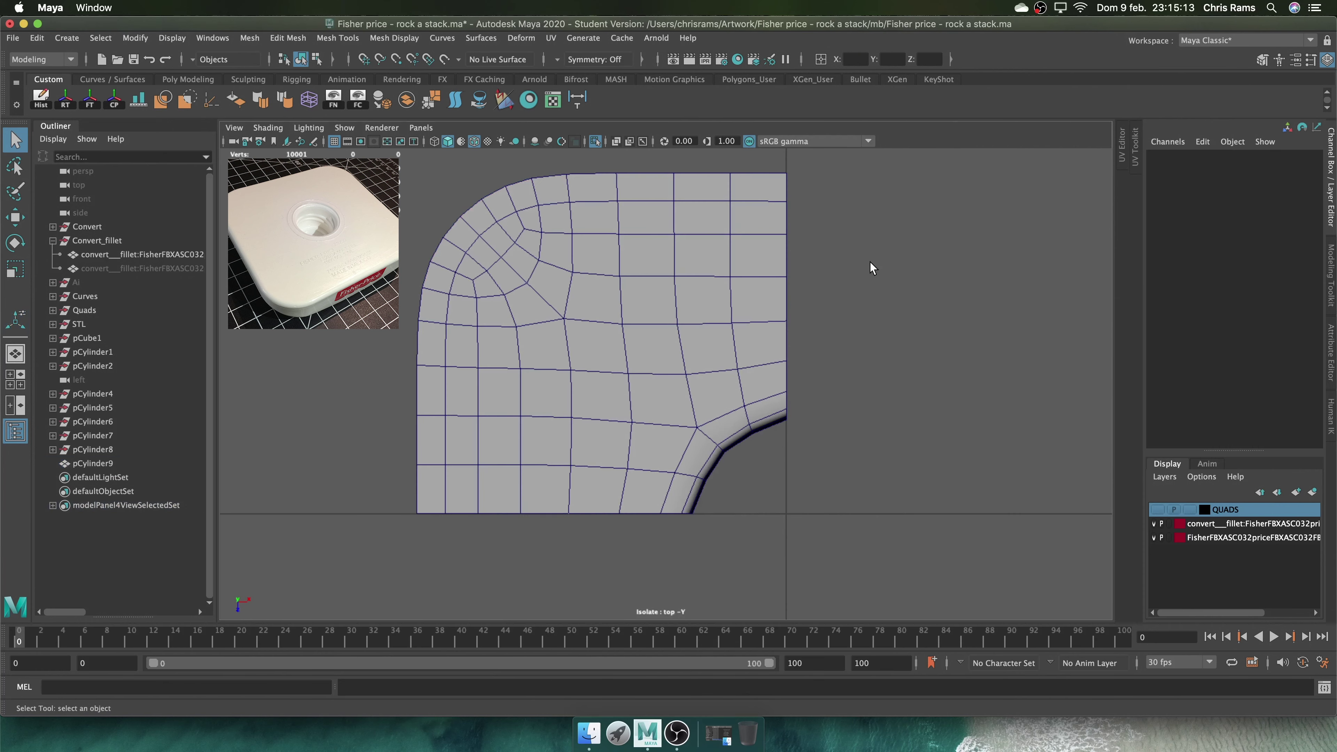
pyautogui.moveTo(872, 269)
pyautogui.keyDown('alt'); pyautogui.mouseDown()
pyautogui.moveTo(818, 333)
pyautogui.moveTo(606, 427)
pyautogui.moveTo(627, 448)
pyautogui.mouseUp(); pyautogui.keyUp('alt')
# Duplicate the quarter panel and mirror the copy with a negative Scale X
pyautogui.click(627, 448)
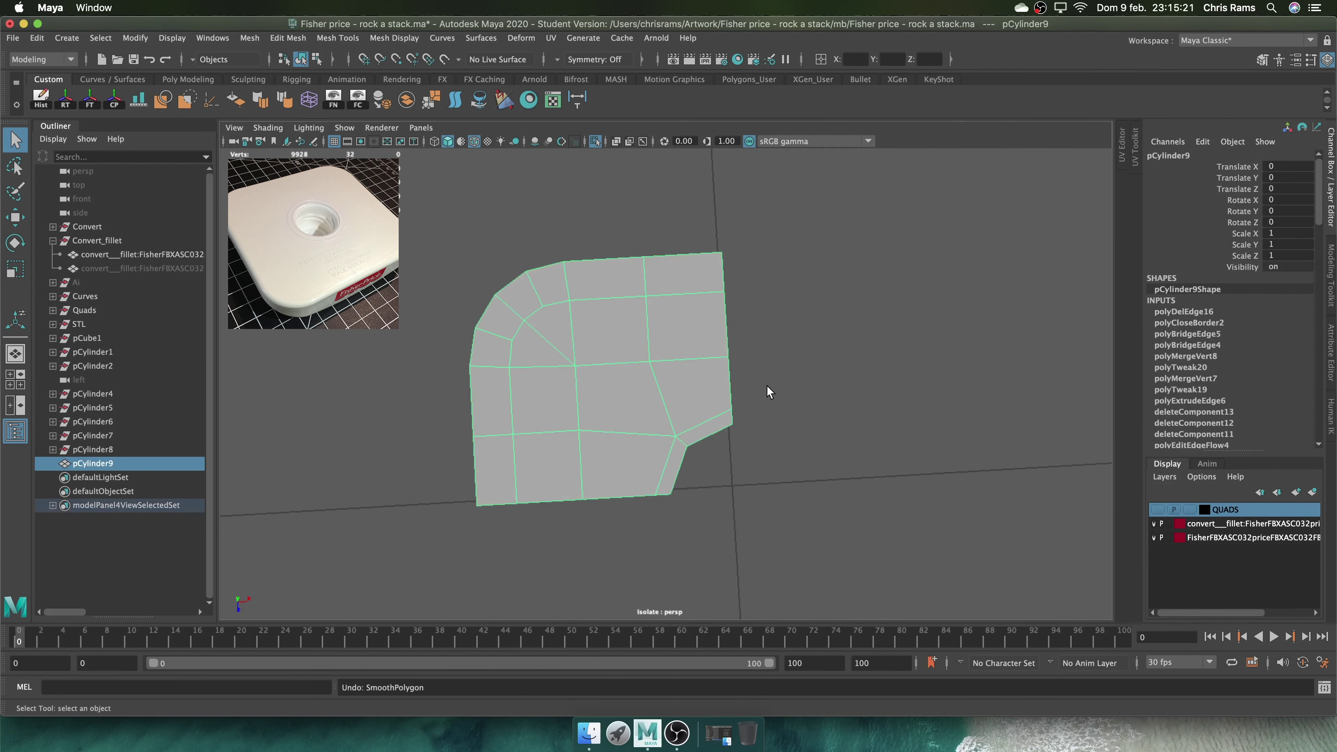
pyautogui.moveTo(767, 386); pyautogui.dragTo(721, 302)
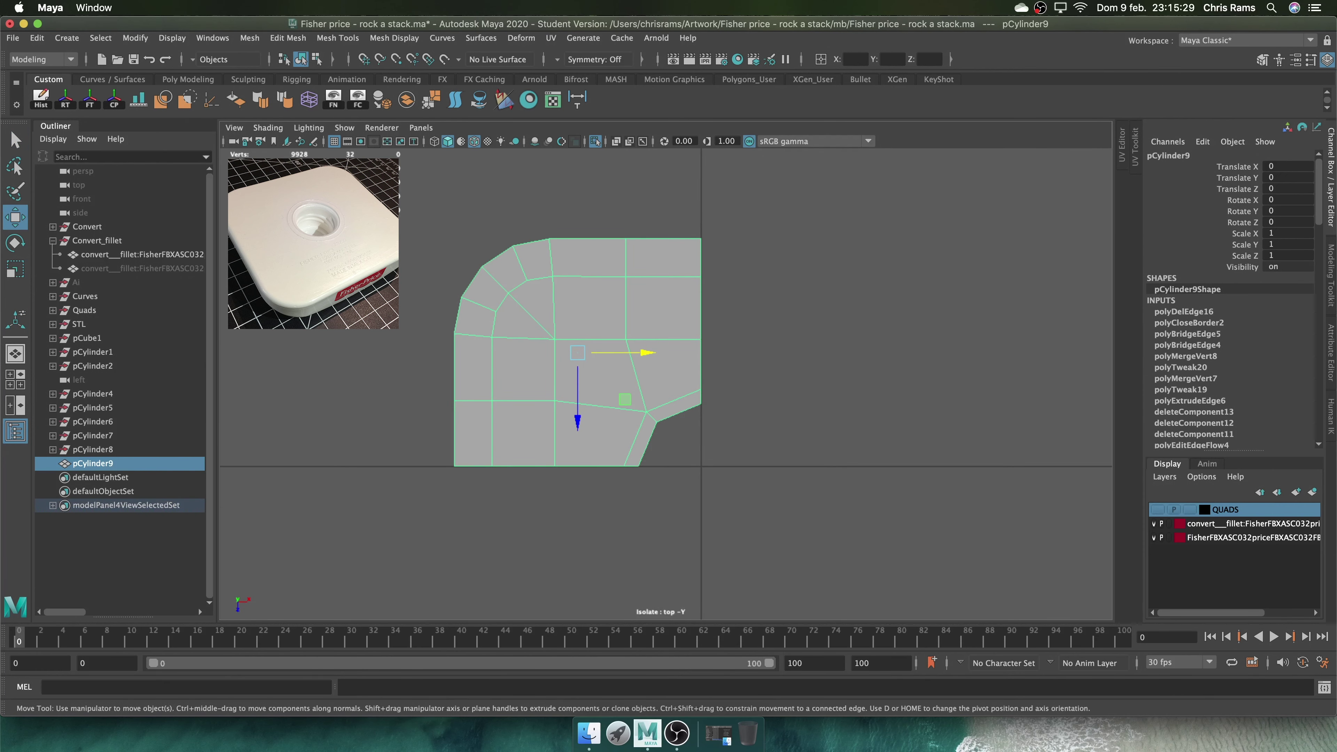
pyautogui.hotkey('ctrl', 'd')
pyautogui.press('r')
pyautogui.moveTo(764, 467); pyautogui.dragTo(600, 478)
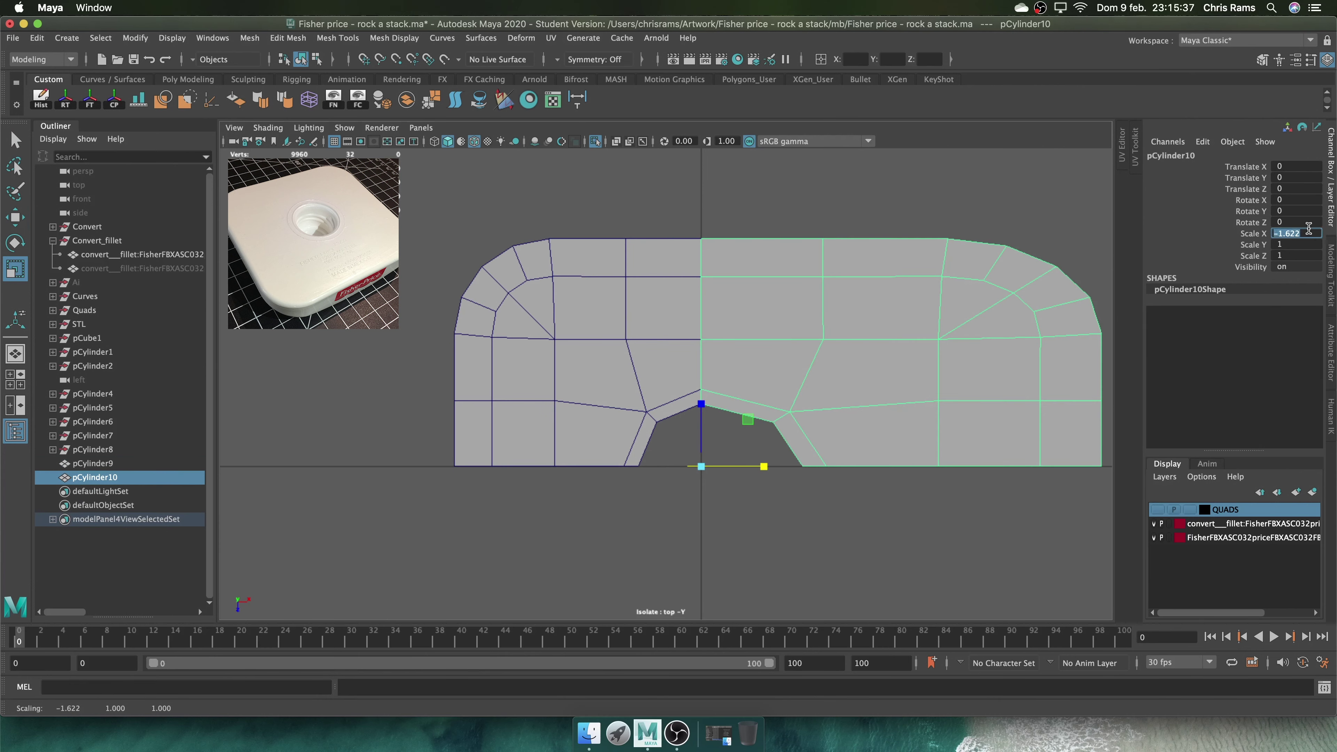
# Duplicate both halves, flip them with Scale Z -1, and combine into pCylinder13
pyautogui.moveTo(467, 459); pyautogui.dragTo(466, 457)
pyautogui.hotkey('ctrl', 'd')
pyautogui.write('1')
pyautogui.press('Return')
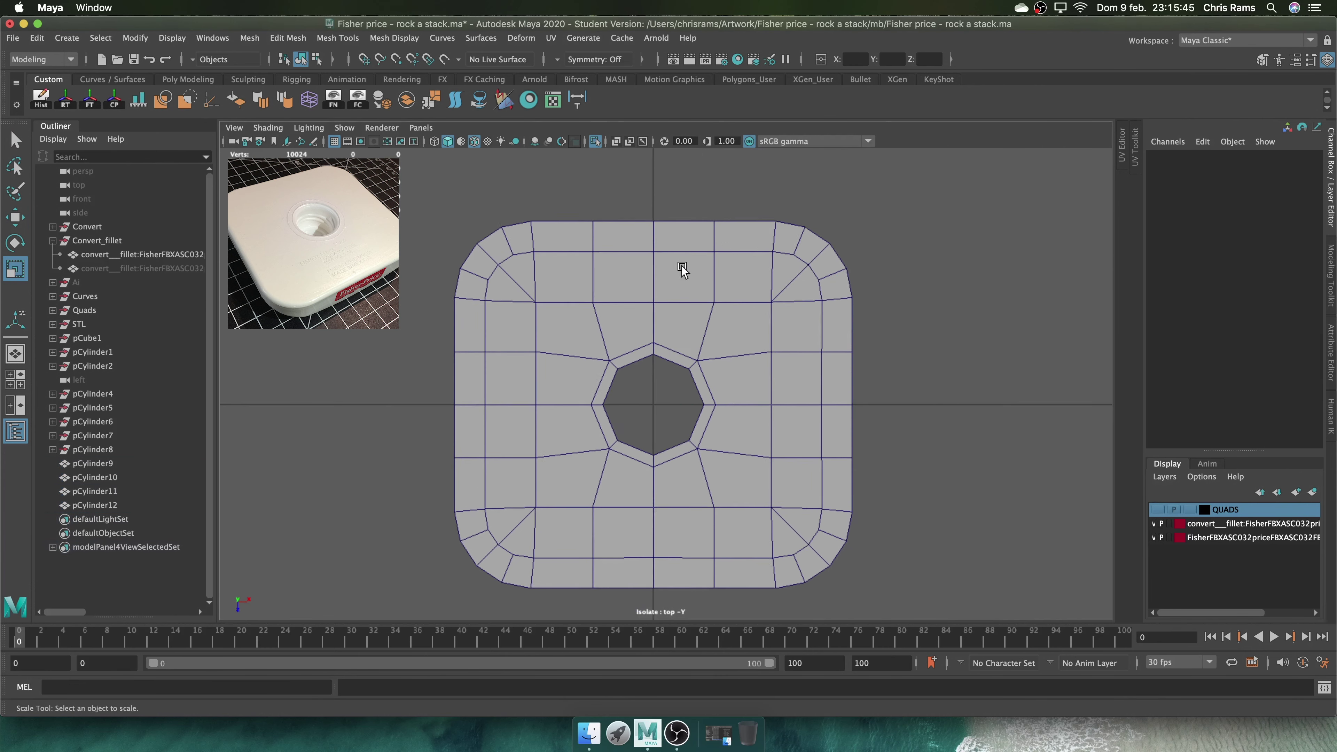
pyautogui.moveTo(895, 337)
pyautogui.keyDown('shift'); pyautogui.mouseDown(button='right')
pyautogui.moveTo(900, 348)
pyautogui.moveTo(907, 224)
pyautogui.mouseUp(button='right'); pyautogui.keyUp('shift')
# Preview the smoothed plate, then apply Mesh > Smooth to pCylinder13
pyautogui.rightClick(700, 295)
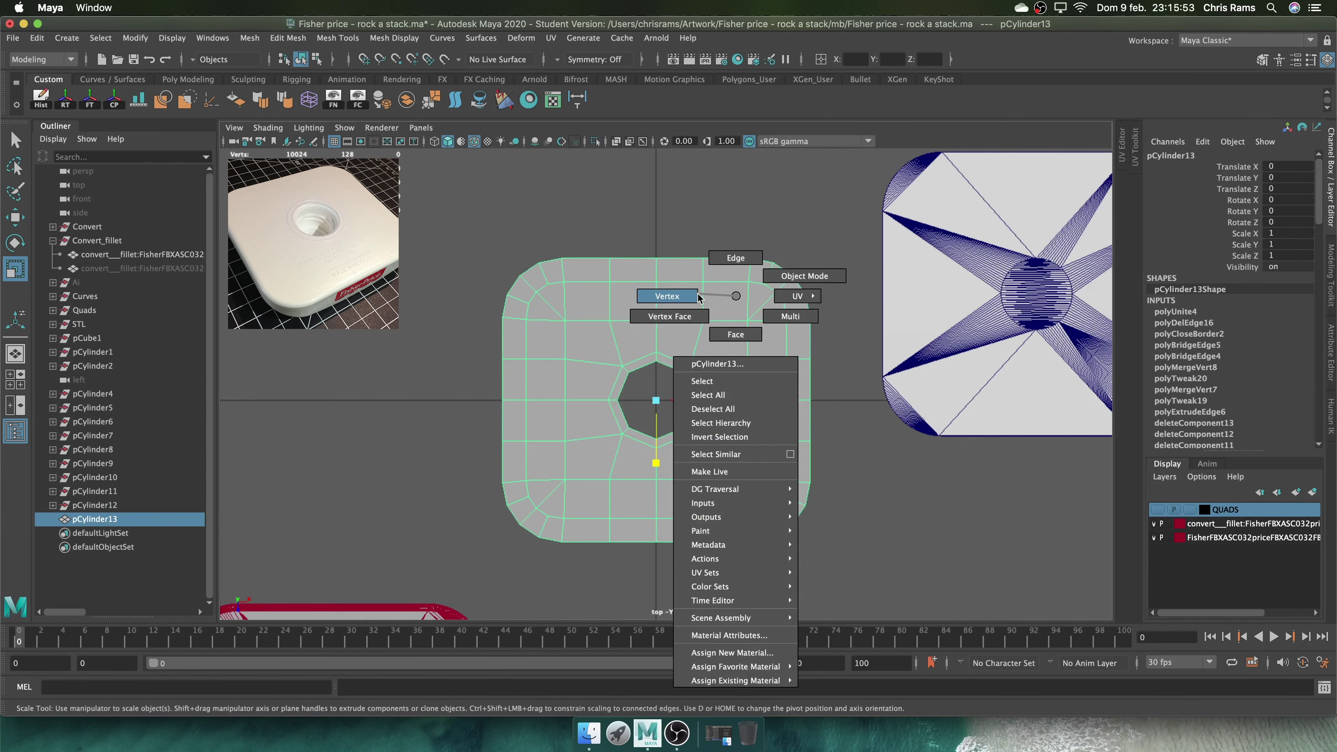
pyautogui.rightClick(731, 284)
pyautogui.press('3')
pyautogui.press('space')
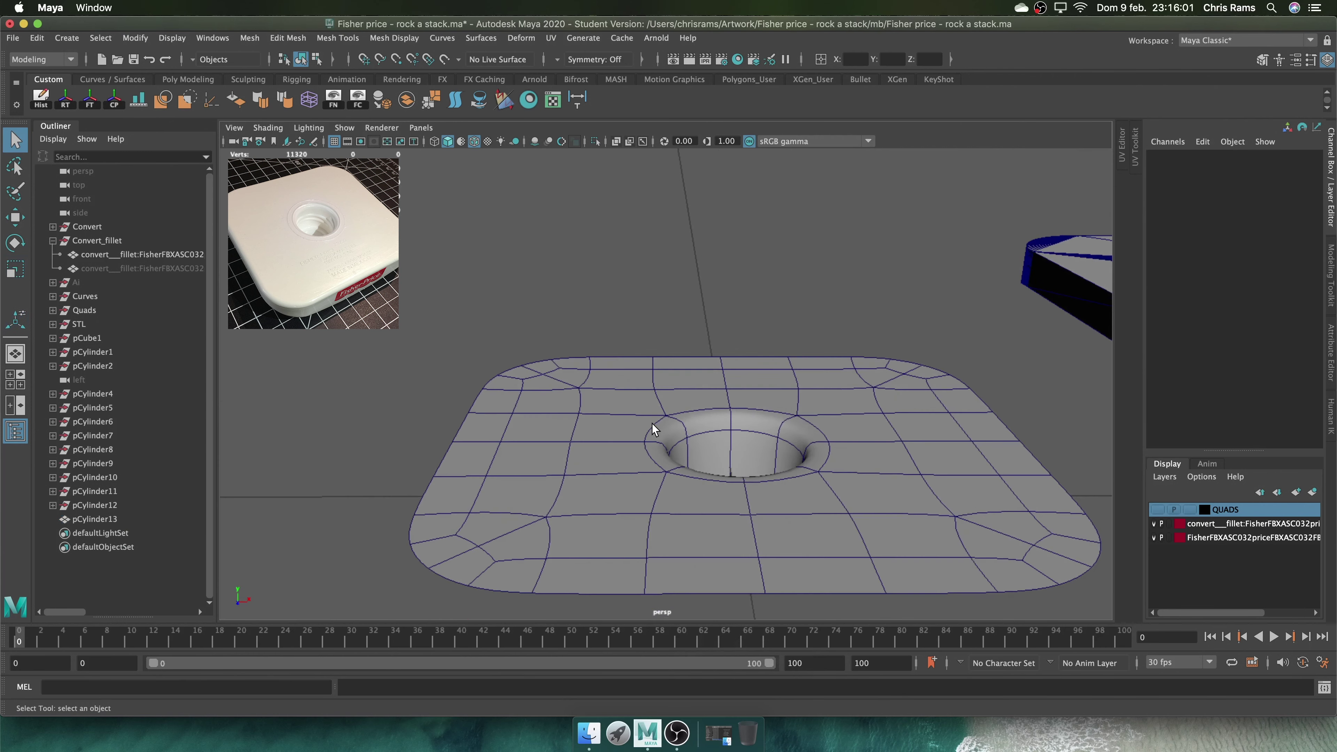
pyautogui.click(652, 423)
pyautogui.press('1')
pyautogui.scroll(-5, 652, 424)
pyautogui.keyDown('shift'); pyautogui.moveTo(744, 368); pyautogui.dragTo(735, 665, button='right'); pyautogui.keyUp('shift')
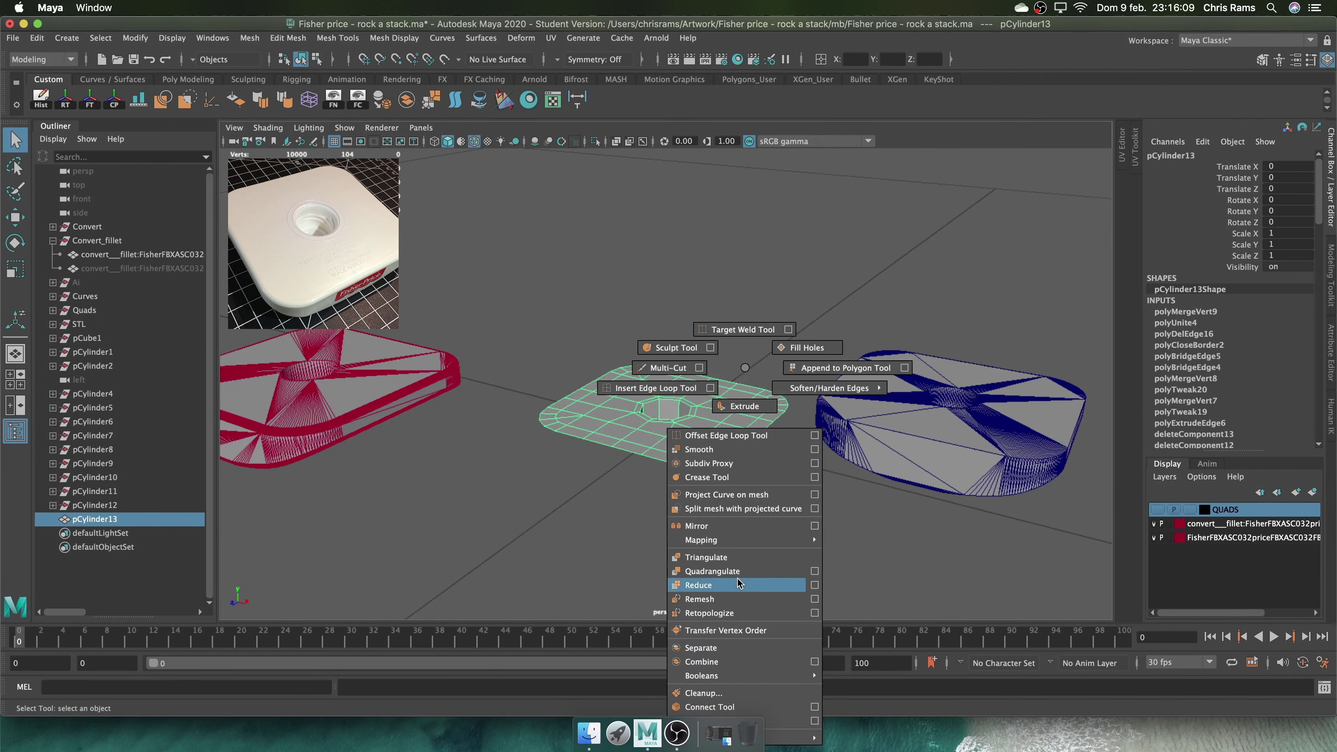
pyautogui.click(701, 449)
# Select the reference model, overlap it with the plate via Translate Z, and isolate them
pyautogui.click(454, 195)
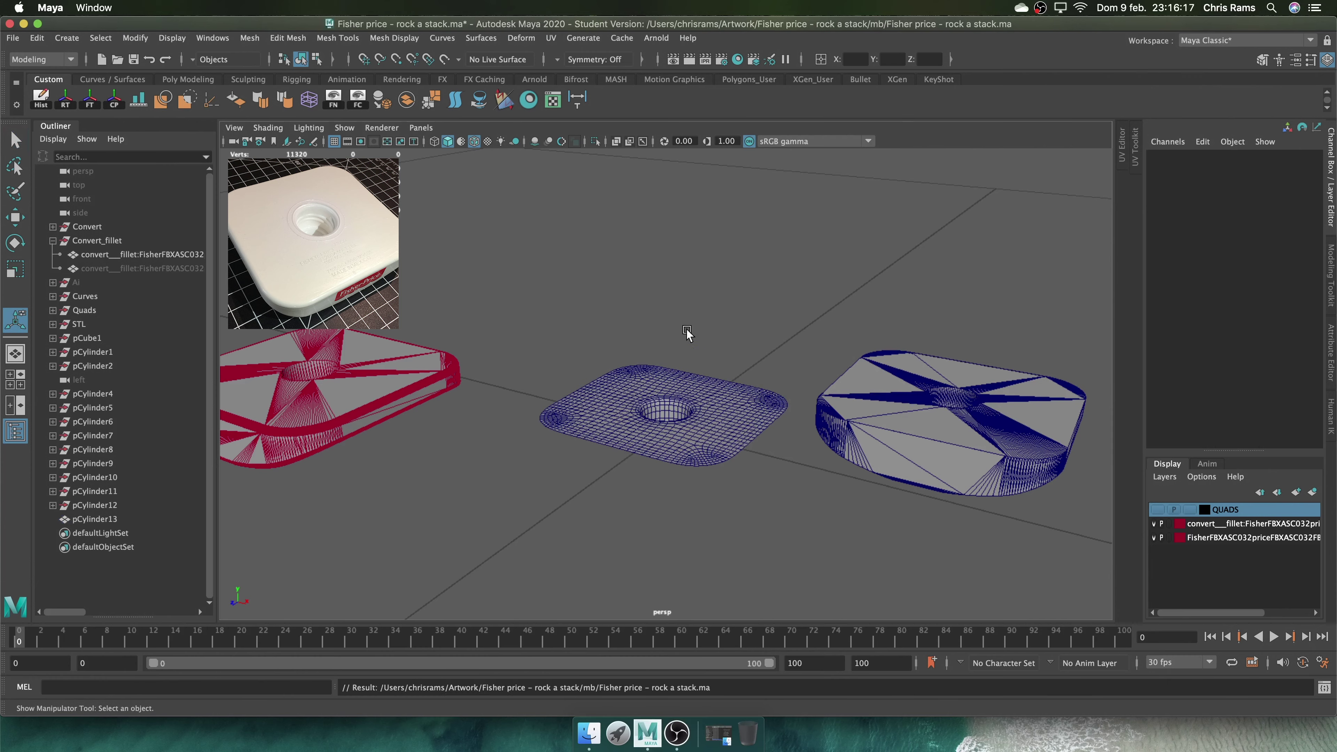
pyautogui.hotkey('ctrl', 'z')
pyautogui.press('Return')
pyautogui.hotkey('ctrl', '1')
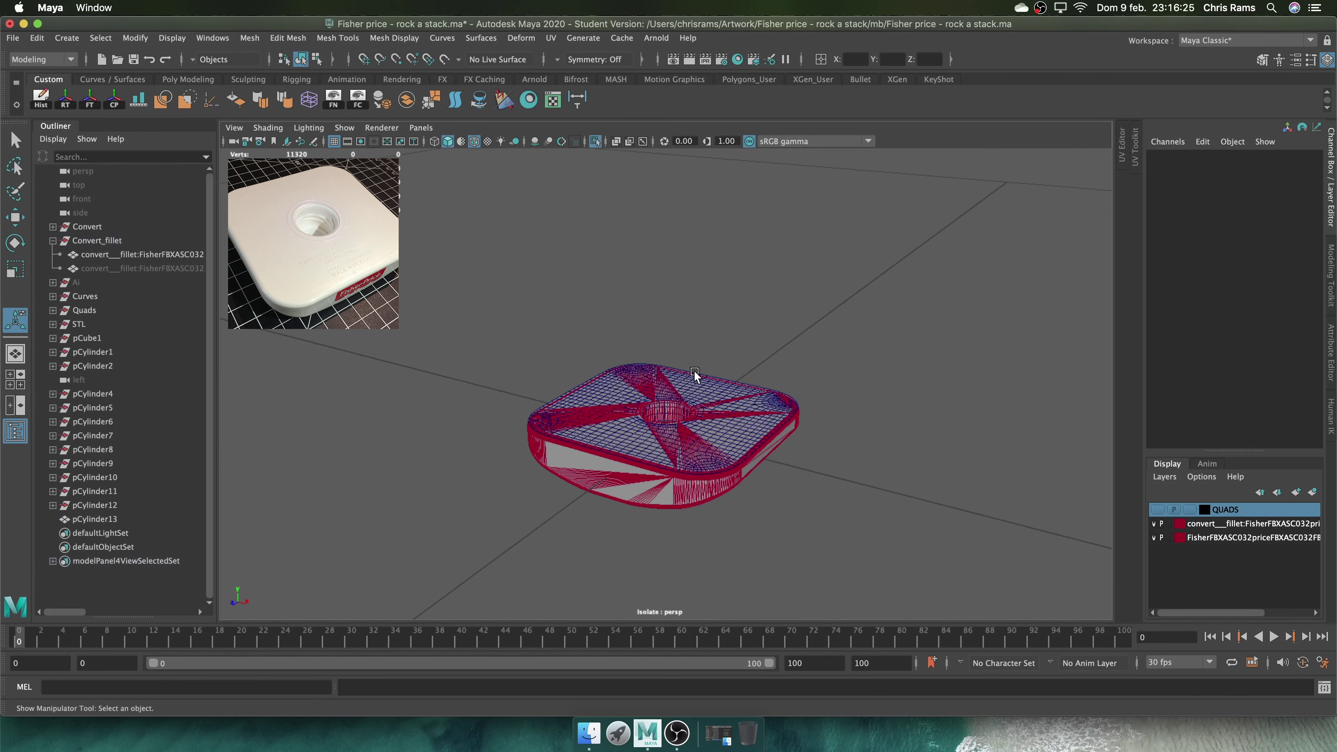
# Select the smoothed plate and inspect its centre hole up close
pyautogui.keyDown('alt'); pyautogui.moveTo(710, 419); pyautogui.dragTo(618, 478); pyautogui.keyUp('alt')
pyautogui.click(761, 508)
pyautogui.scroll(5, 725, 448)
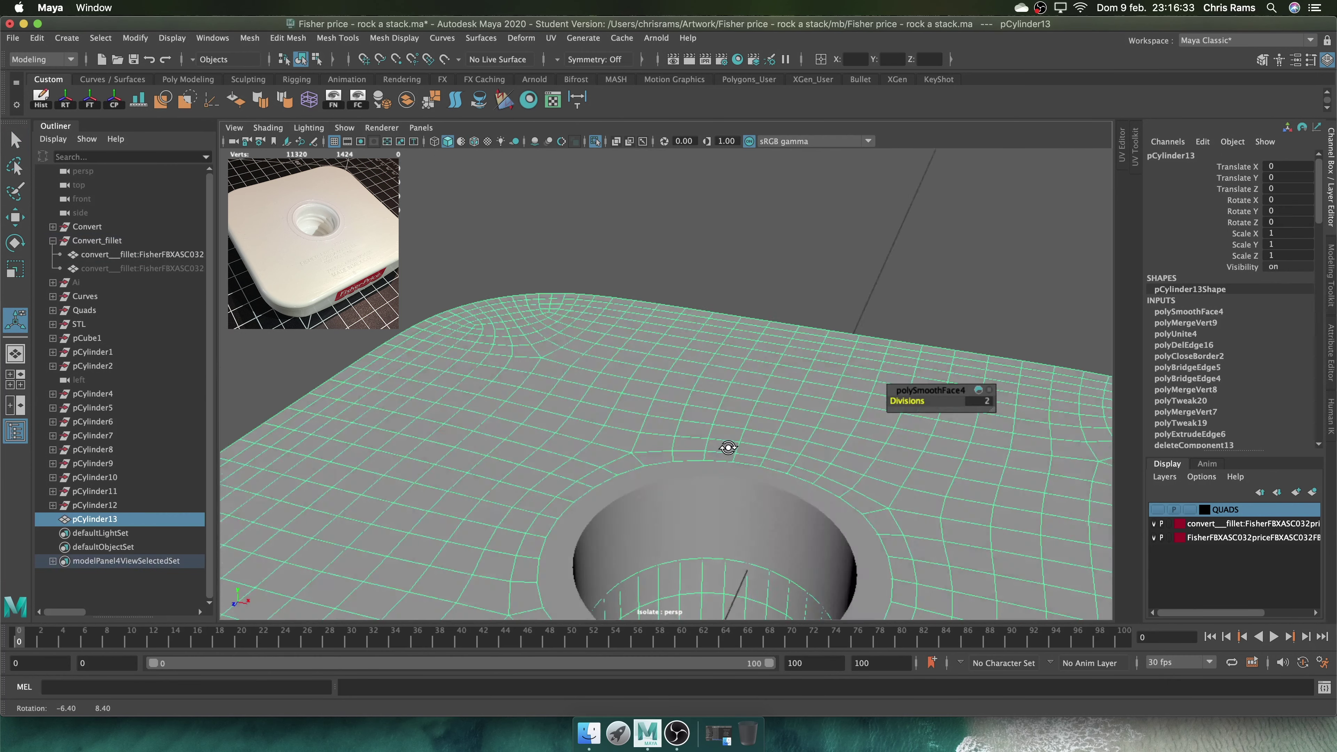
pyautogui.moveTo(726, 448)
pyautogui.keyDown('alt'); pyautogui.mouseDown()
pyautogui.moveTo(625, 166)
pyautogui.moveTo(800, 254)
pyautogui.moveTo(872, 239)
pyautogui.moveTo(421, 298)
pyautogui.moveTo(595, 293)
pyautogui.moveTo(621, 222)
pyautogui.mouseUp(); pyautogui.keyUp('alt')
pyautogui.scroll(-5, 621, 221)
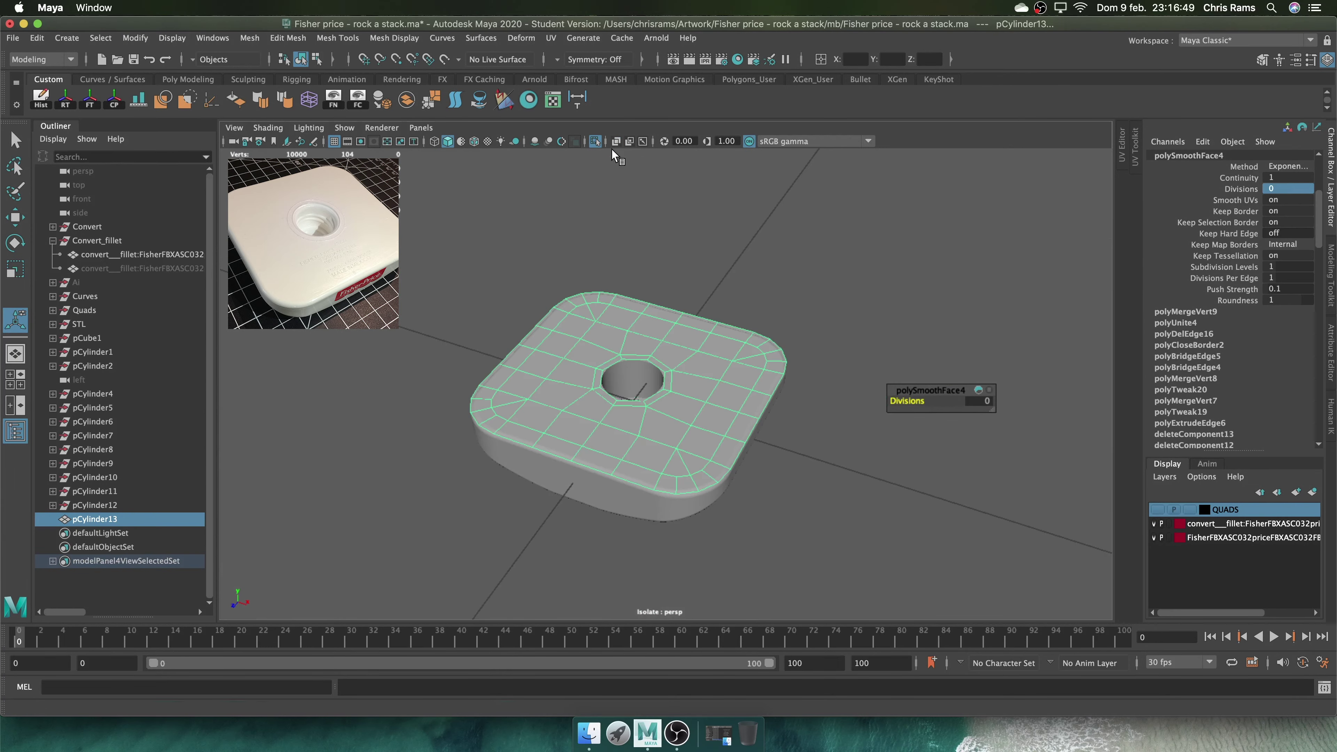
# Turn off Isolate Select to show the whole scene and reselect the plate with Move
pyautogui.hotkey('ctrl', '1')
pyautogui.keyDown('alt'); pyautogui.moveTo(658, 263); pyautogui.dragTo(767, 427); pyautogui.keyUp('alt')
pyautogui.click(719, 342)
pyautogui.press('w')
pyautogui.scroll(-5, 687, 377)
pyautogui.hotkey('ctrl', 'z')
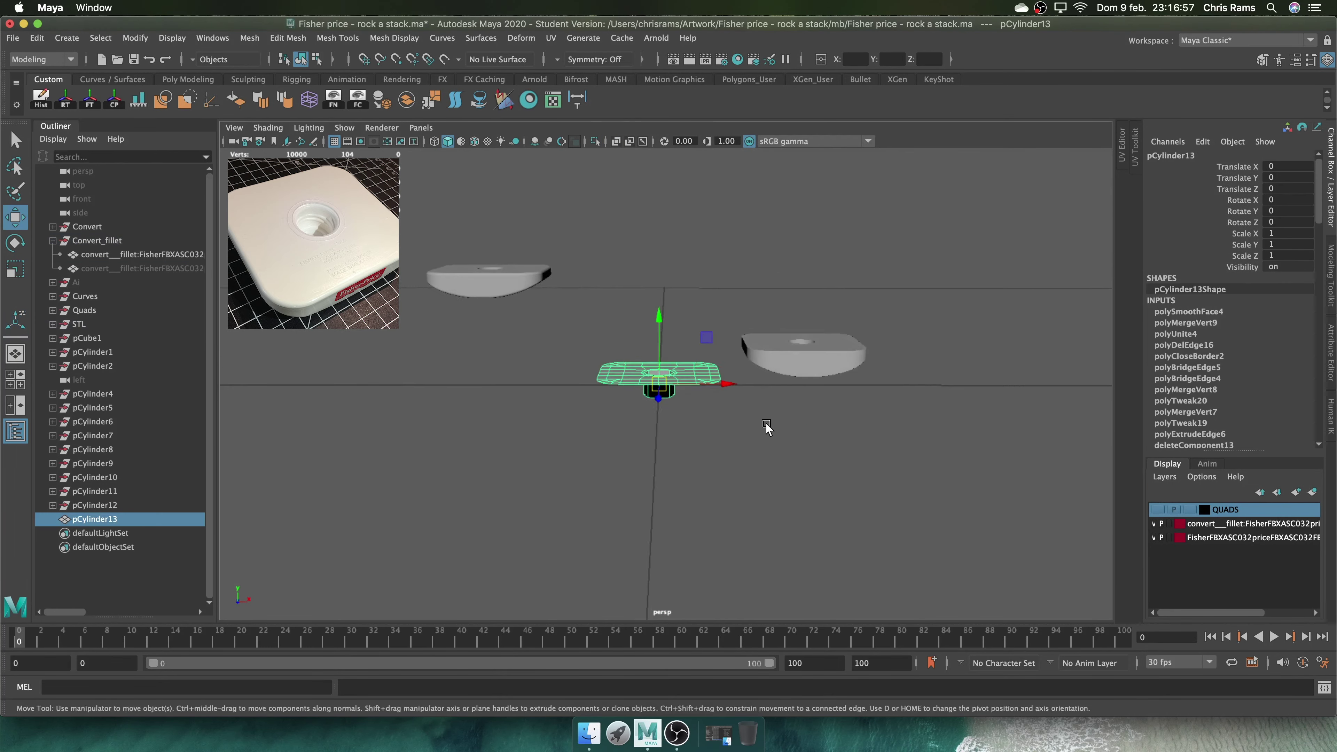
pyautogui.scroll(3, 824, 345)
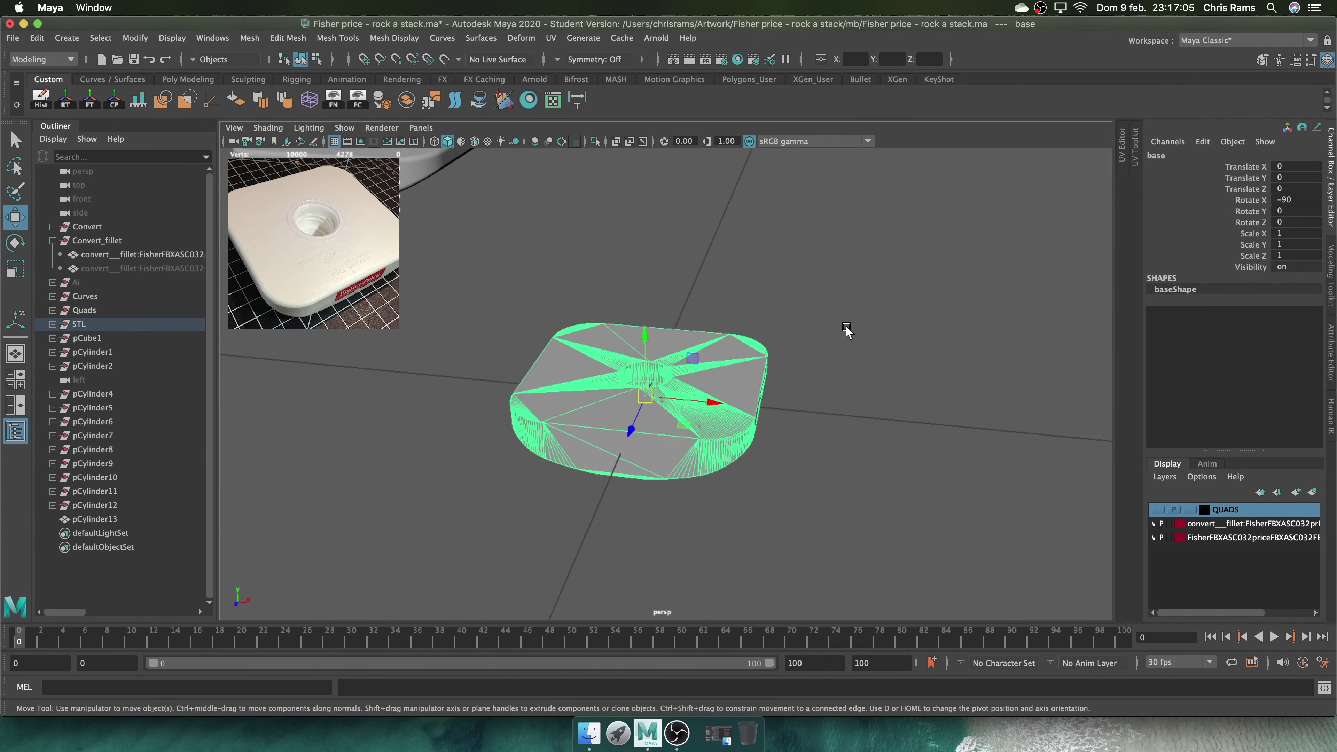
# Isolate pCylinder13 and bring up the edge operations menu for its selected edges
pyautogui.hotkey('ctrl', '1')
pyautogui.click(776, 307)
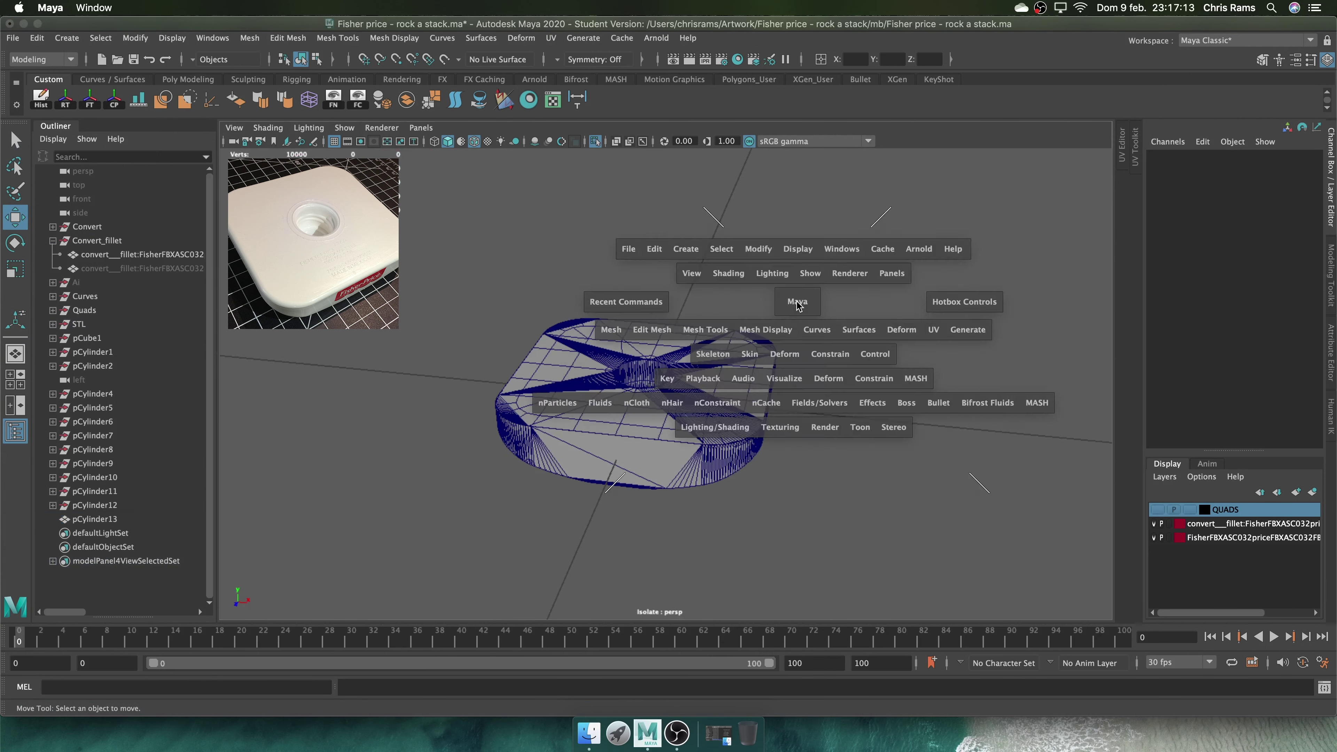
pyautogui.click(773, 371)
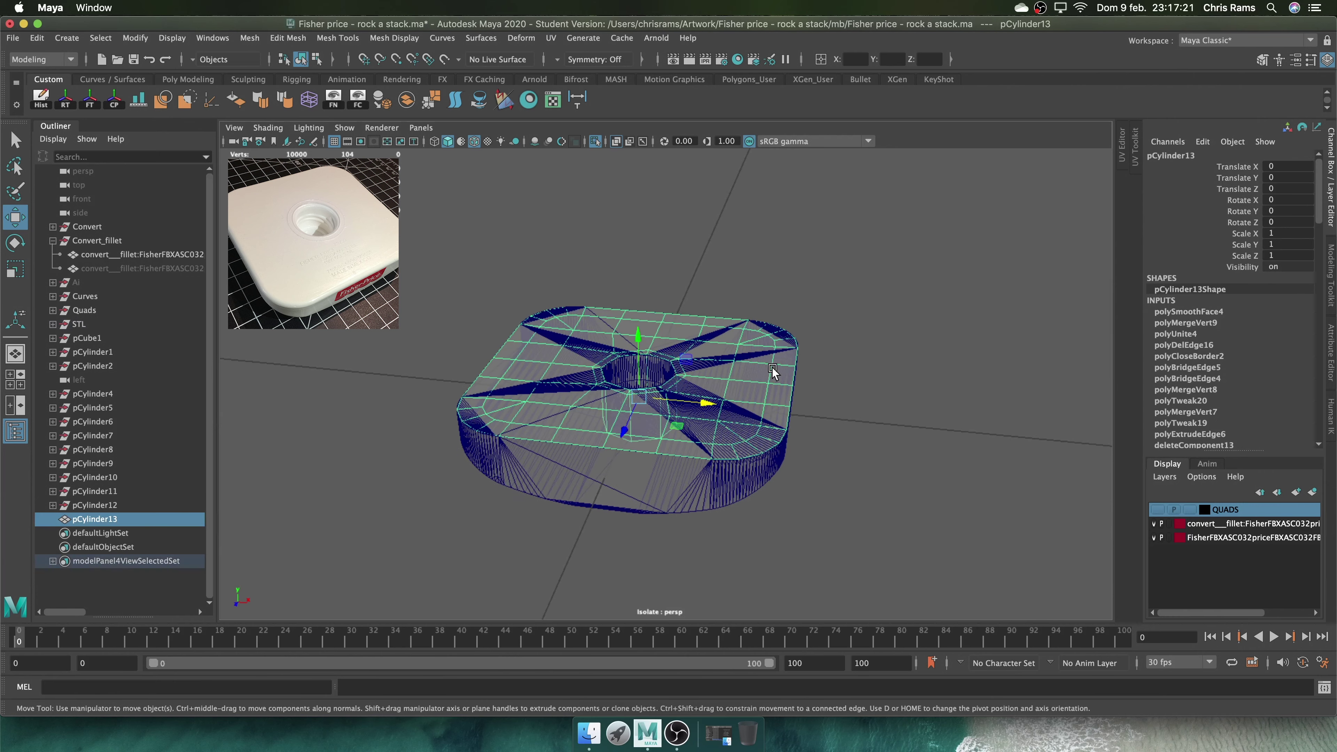
pyautogui.keyDown('shift'); pyautogui.rightClick(971, 297); pyautogui.keyUp('shift')
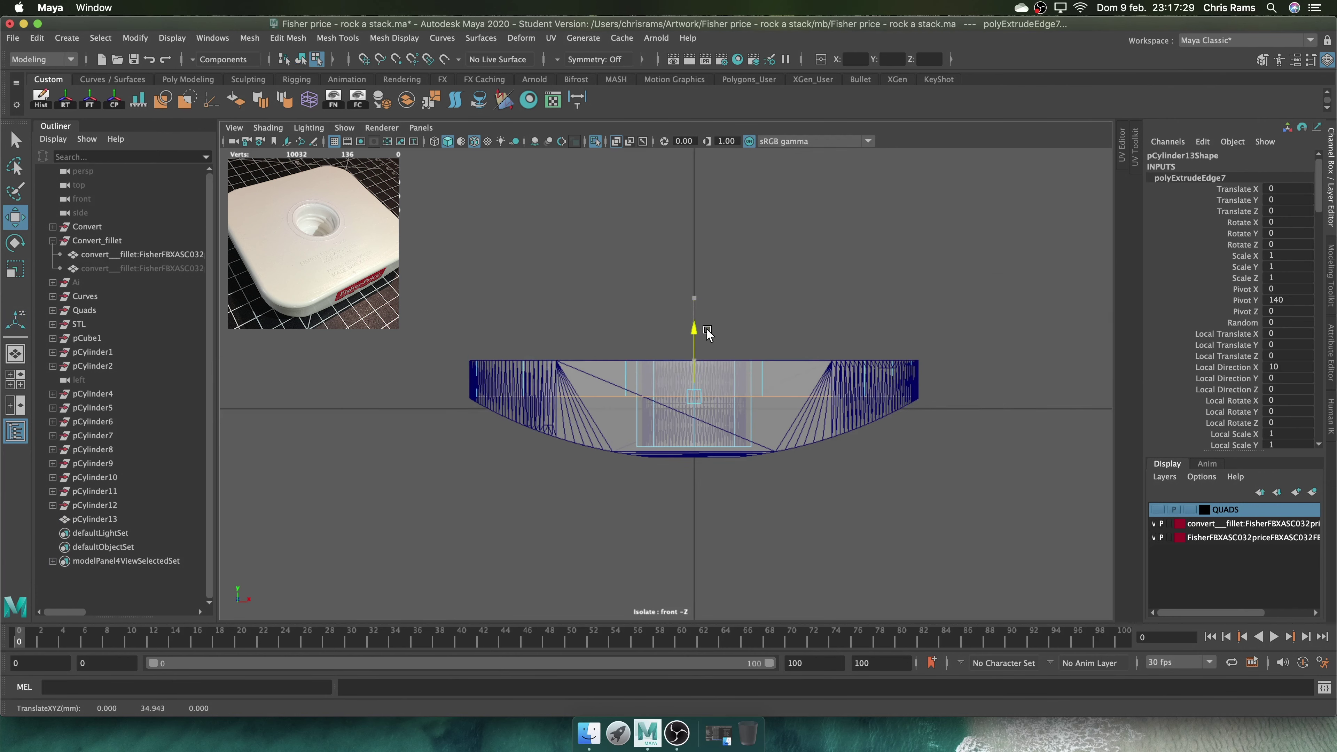
pyautogui.scroll(5, 700, 342)
# Check the mesh in perspective and front views, then enter vertex editing
pyautogui.press('space')
pyautogui.click(639, 382)
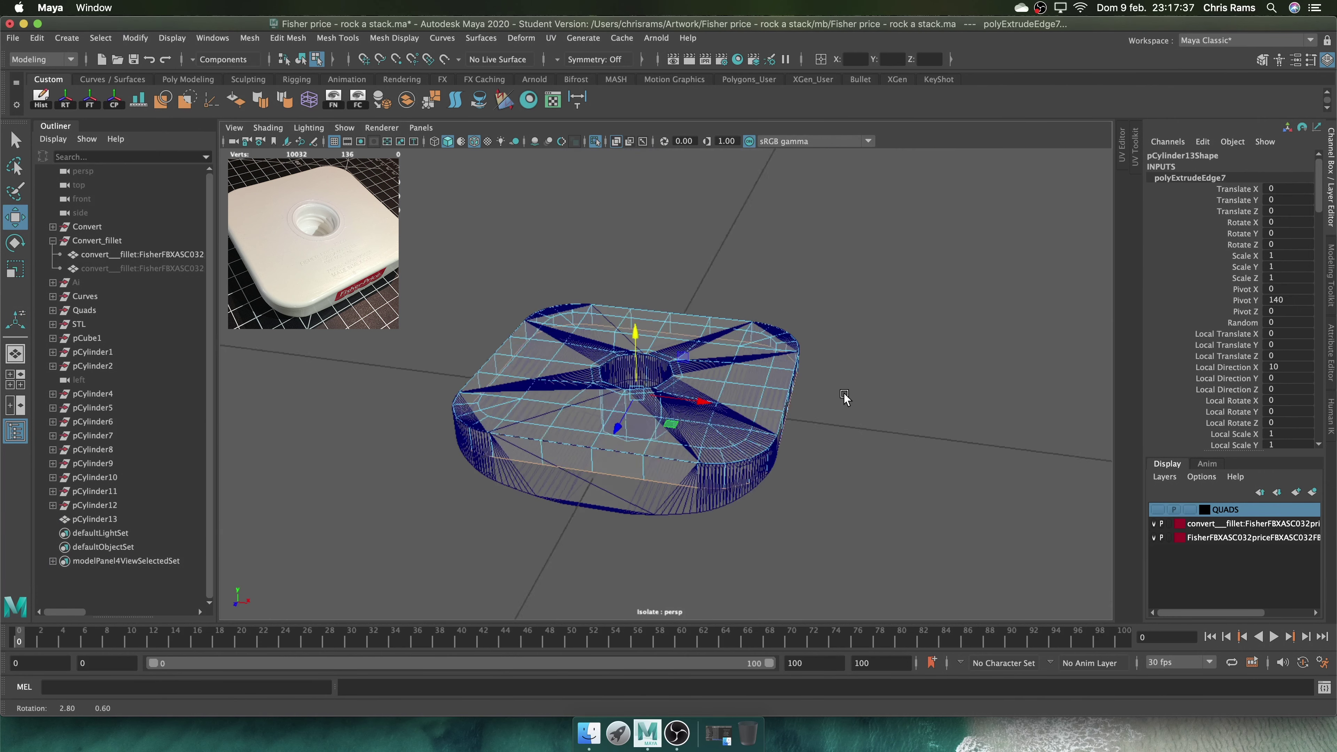
pyautogui.scroll(5, 633, 312)
pyautogui.scroll(-2, 725, 337)
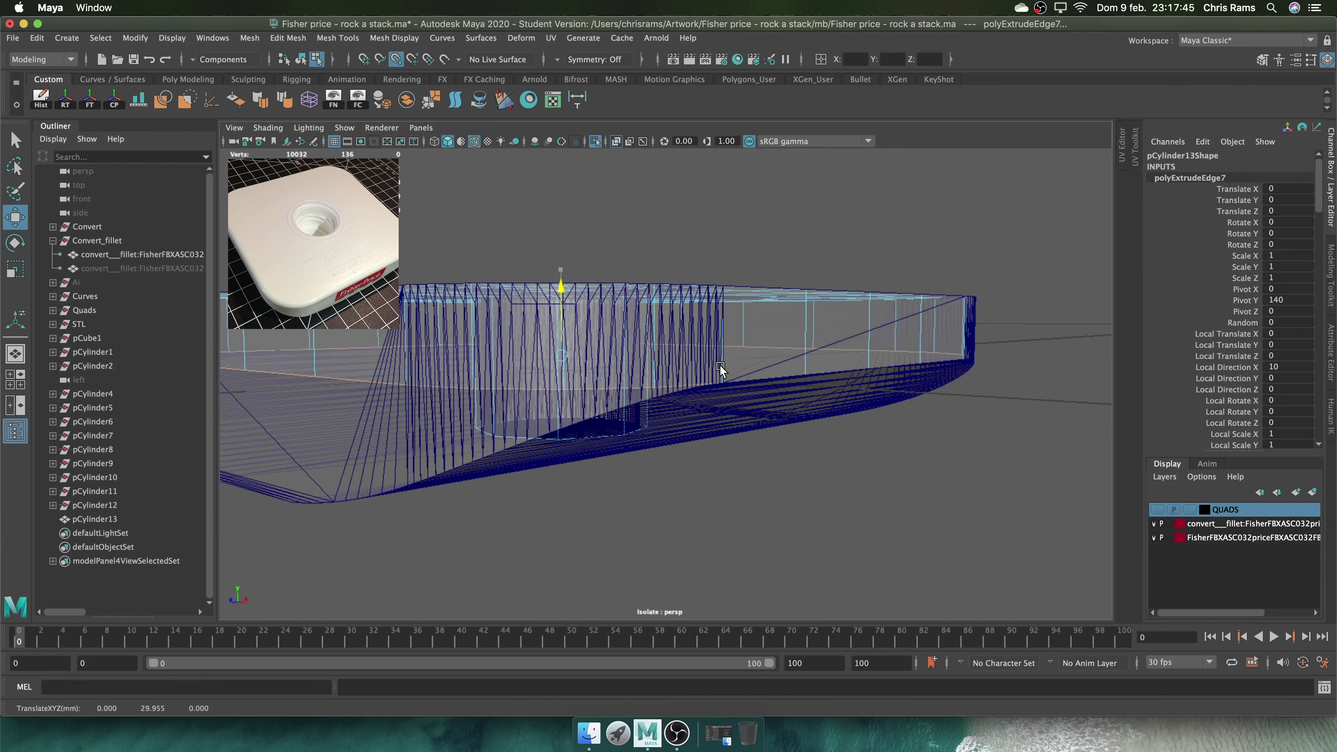
pyautogui.scroll(-3, 721, 367)
pyautogui.press('space')
pyautogui.click(381, 432)
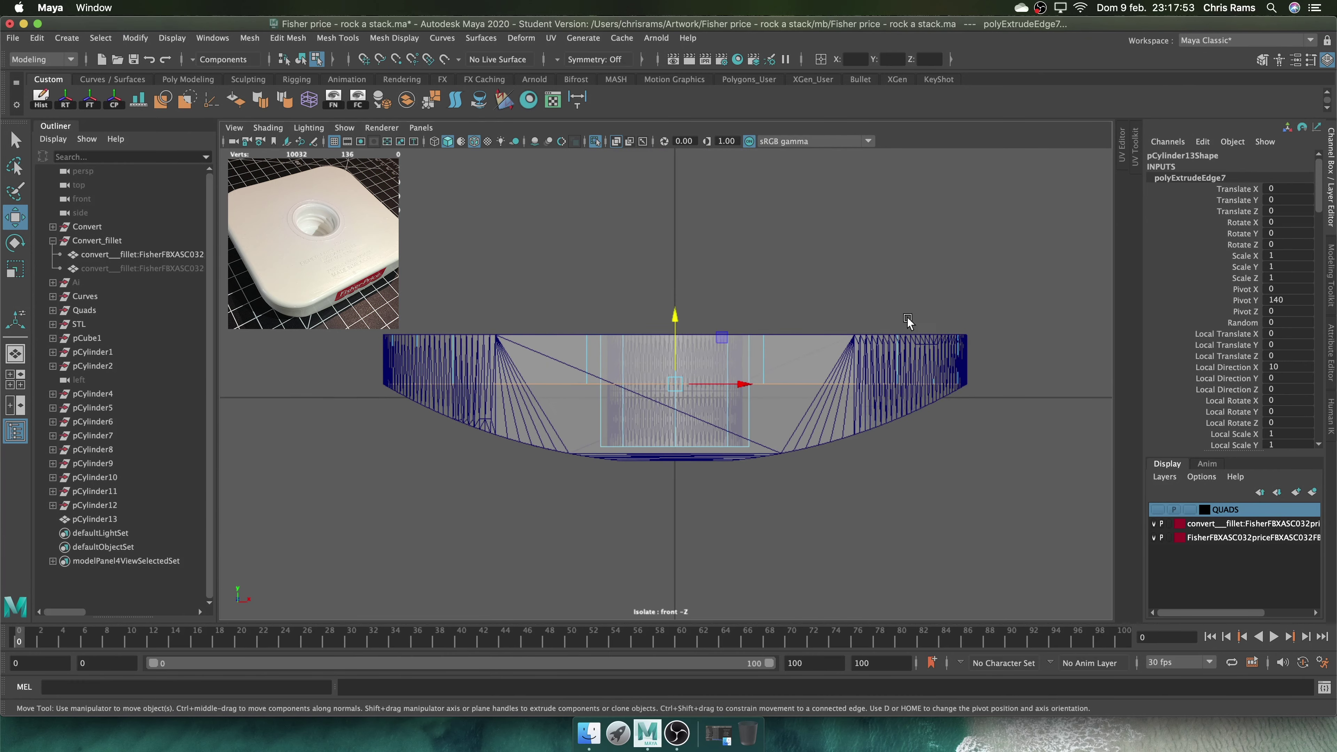
pyautogui.press('F9')
pyautogui.keyDown('alt'); pyautogui.moveTo(771, 414); pyautogui.dragTo(813, 283); pyautogui.keyUp('alt')
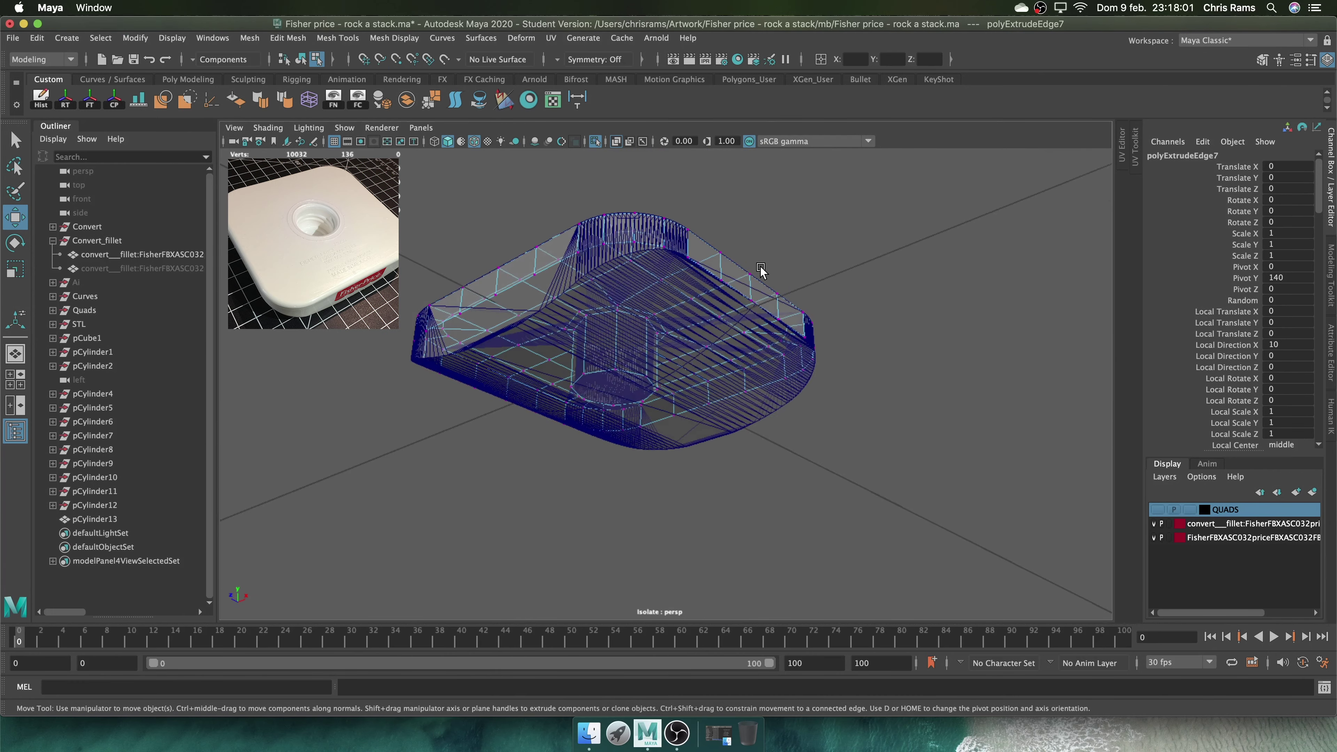
# Return pCylinder13 to object mode, reselect it, and freeze its transformations
pyautogui.moveTo(696, 263)
pyautogui.keyDown('alt'); pyautogui.mouseDown()
pyautogui.moveTo(654, 352)
pyautogui.moveTo(674, 337)
pyautogui.moveTo(686, 352)
pyautogui.mouseUp(); pyautogui.keyUp('alt')
pyautogui.moveTo(687, 353); pyautogui.dragTo(748, 336, button='right')
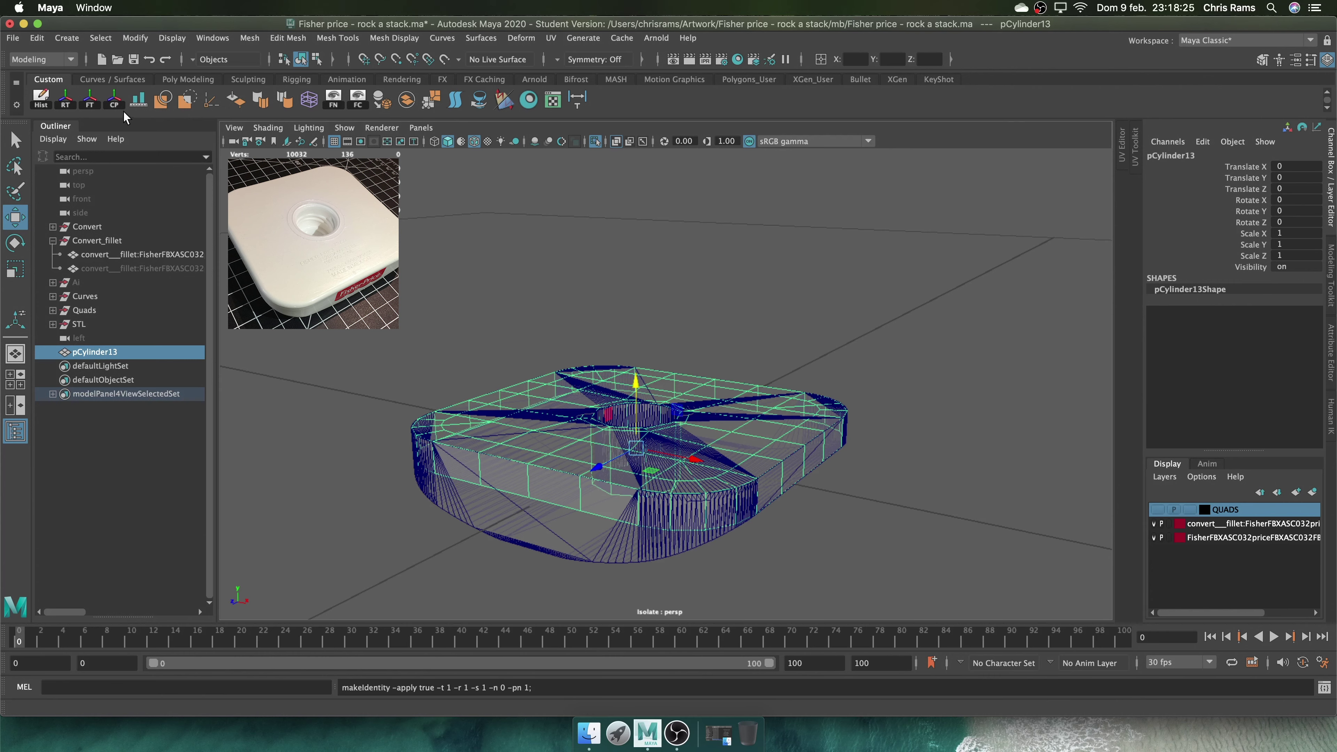
pyautogui.click(895, 237)
pyautogui.moveTo(895, 238)
pyautogui.keyDown('alt'); pyautogui.mouseDown()
pyautogui.moveTo(832, 301)
pyautogui.moveTo(611, 349)
pyautogui.mouseUp(); pyautogui.keyUp('alt')
pyautogui.click(832, 302)
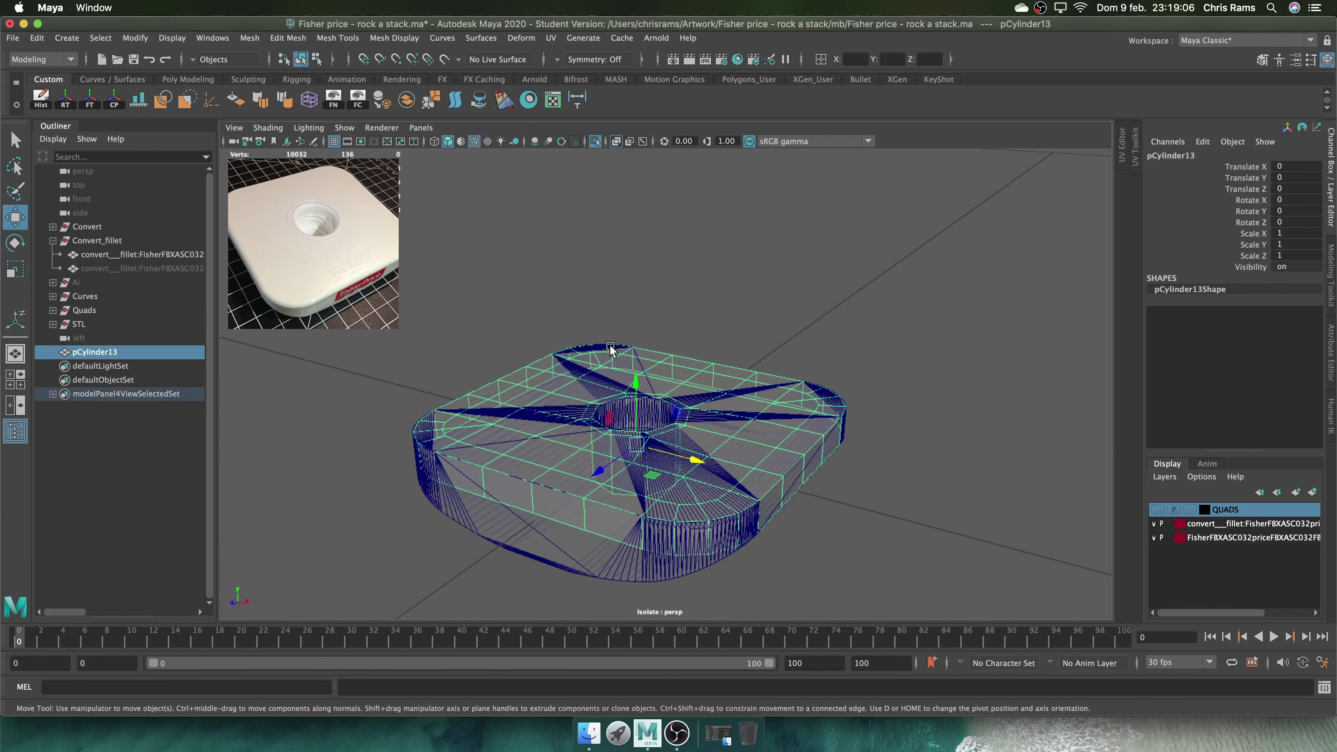
pyautogui.click(98, 339)
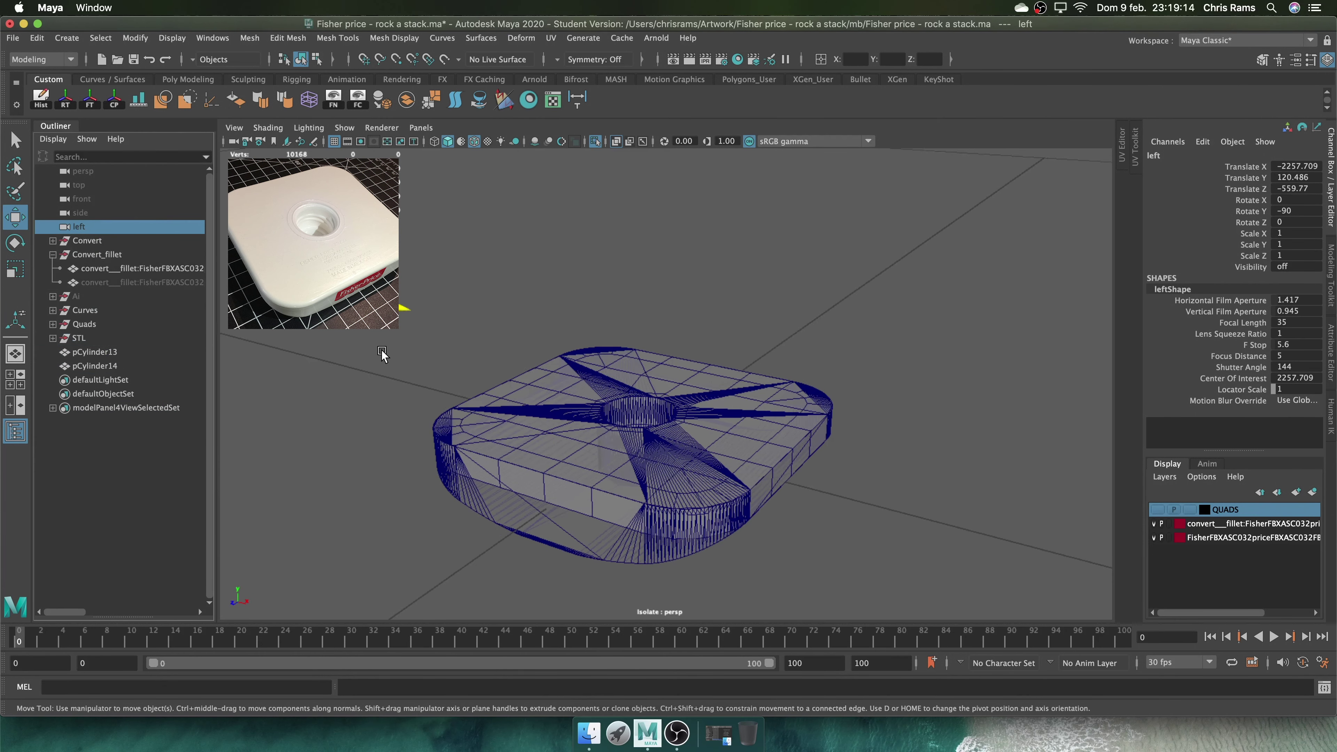
# Select pCylinder13 and pCylinder14, then pick pCylinder14's lower-left quarter faces in top view
pyautogui.moveTo(579, 421)
pyautogui.keyDown('alt'); pyautogui.mouseDown()
pyautogui.moveTo(672, 364)
pyautogui.moveTo(388, 501)
pyautogui.moveTo(871, 408)
pyautogui.moveTo(764, 274)
pyautogui.moveTo(741, 290)
pyautogui.mouseUp(); pyautogui.keyUp('alt')
pyautogui.click(764, 275)
pyautogui.moveTo(659, 537); pyautogui.dragTo(452, 353)
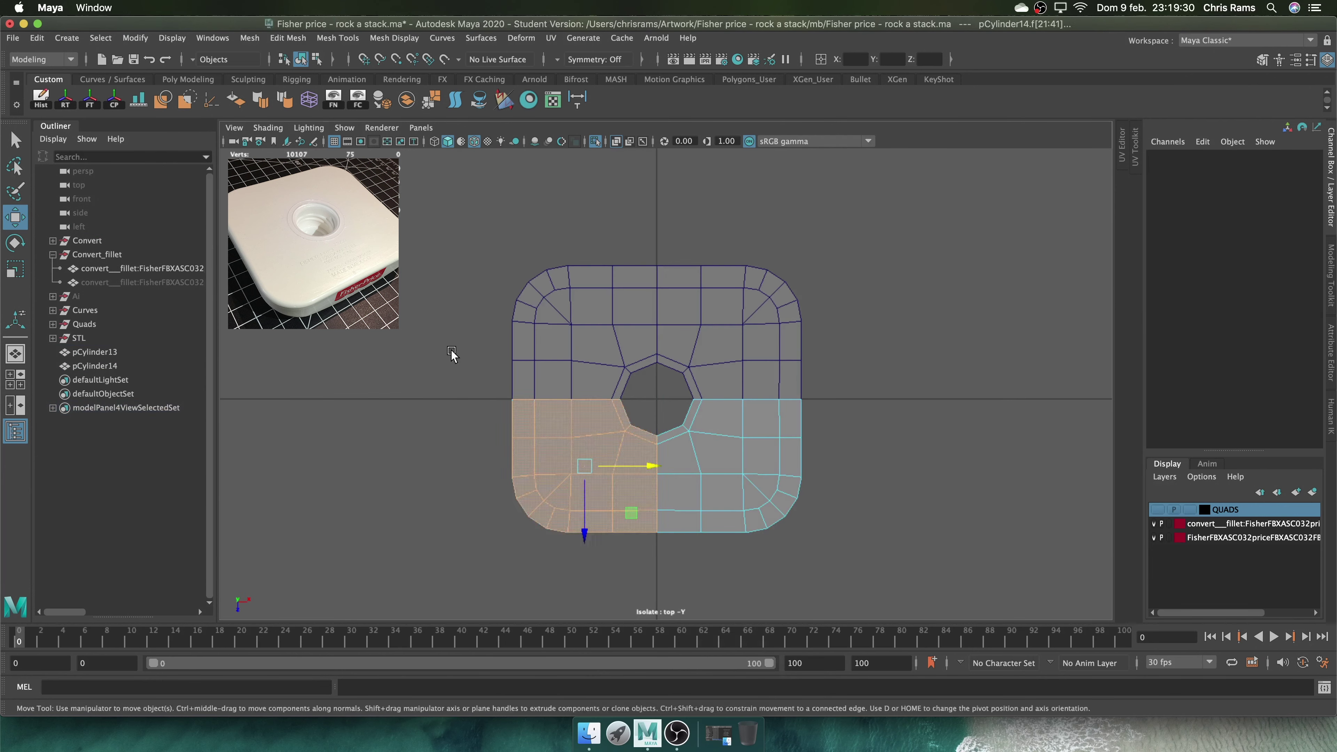
# Isolate pCylinder14 and frame the corner piece in the view
pyautogui.click(602, 148)
pyautogui.click(783, 439)
pyautogui.keyDown('alt'); pyautogui.moveTo(783, 439); pyautogui.dragTo(784, 347); pyautogui.keyUp('alt')
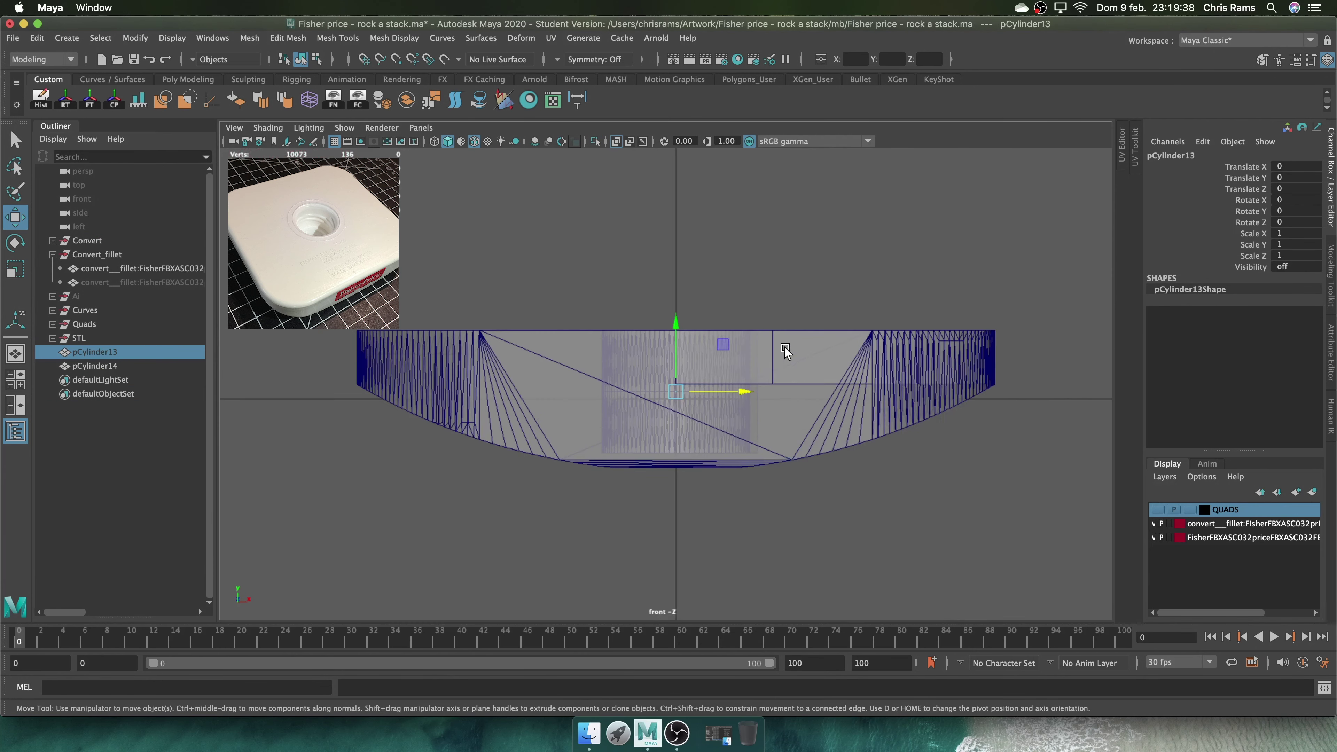
pyautogui.moveTo(800, 291); pyautogui.dragTo(786, 338)
pyautogui.click(787, 338)
pyautogui.press('f')
pyautogui.hotkey('ctrl', '1')
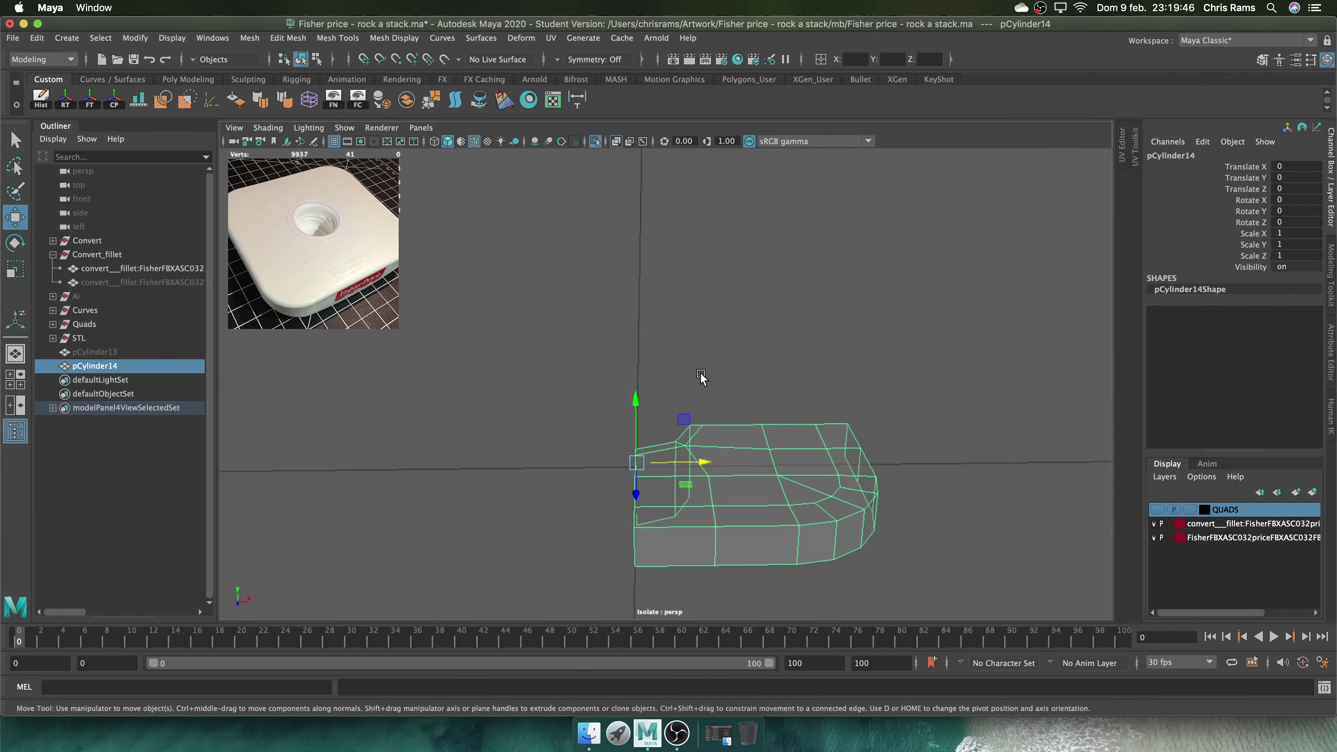
pyautogui.moveTo(809, 341); pyautogui.dragTo(744, 523, button='right')
pyautogui.hotkey('ctrl', '1')
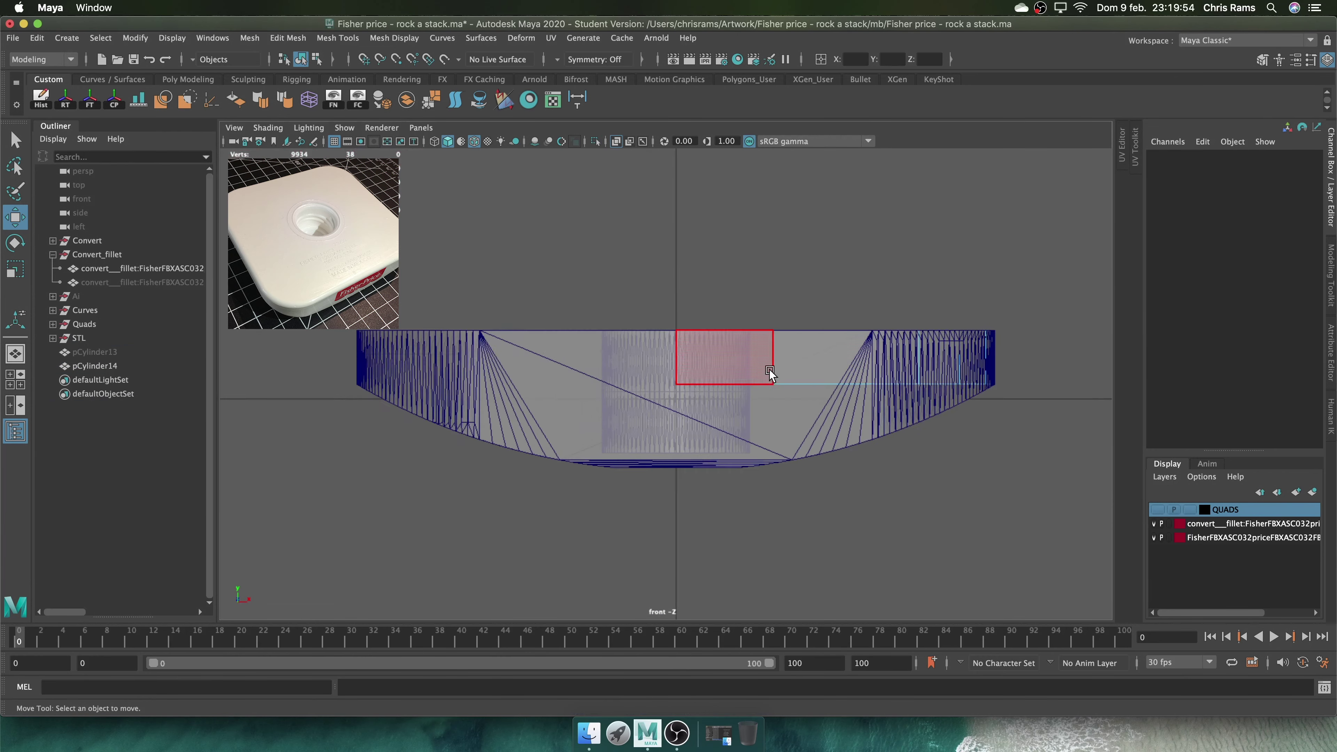
# Select an edge on pCylinder14 and orbit closely around the corner piece
pyautogui.click(603, 328)
pyautogui.keyDown('alt'); pyautogui.moveTo(604, 326); pyautogui.dragTo(719, 239); pyautogui.keyUp('alt')
pyautogui.keyDown('alt'); pyautogui.moveTo(720, 238); pyautogui.dragTo(662, 386, button='right'); pyautogui.keyUp('alt')
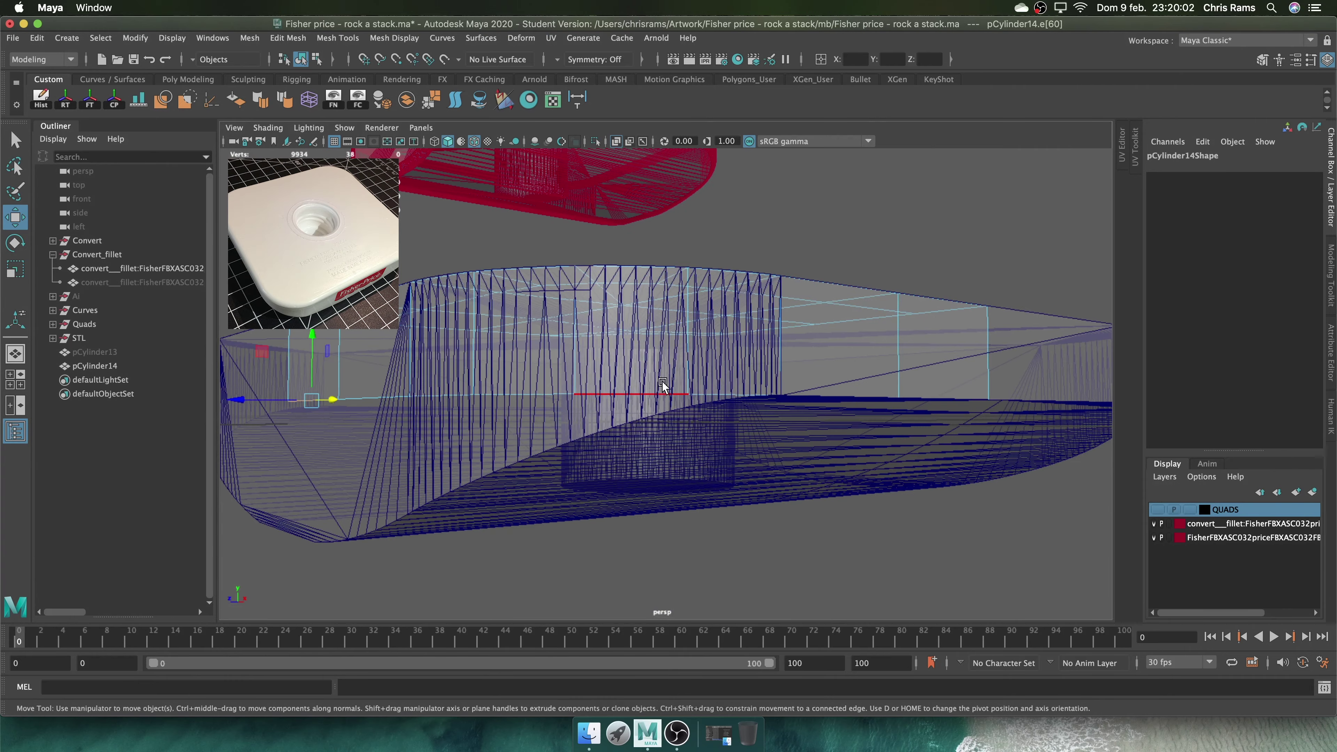
pyautogui.keyDown('alt'); pyautogui.moveTo(314, 332); pyautogui.dragTo(488, 411); pyautogui.keyUp('alt')
pyautogui.keyDown('alt'); pyautogui.moveTo(478, 241); pyautogui.dragTo(631, 316); pyautogui.keyUp('alt')
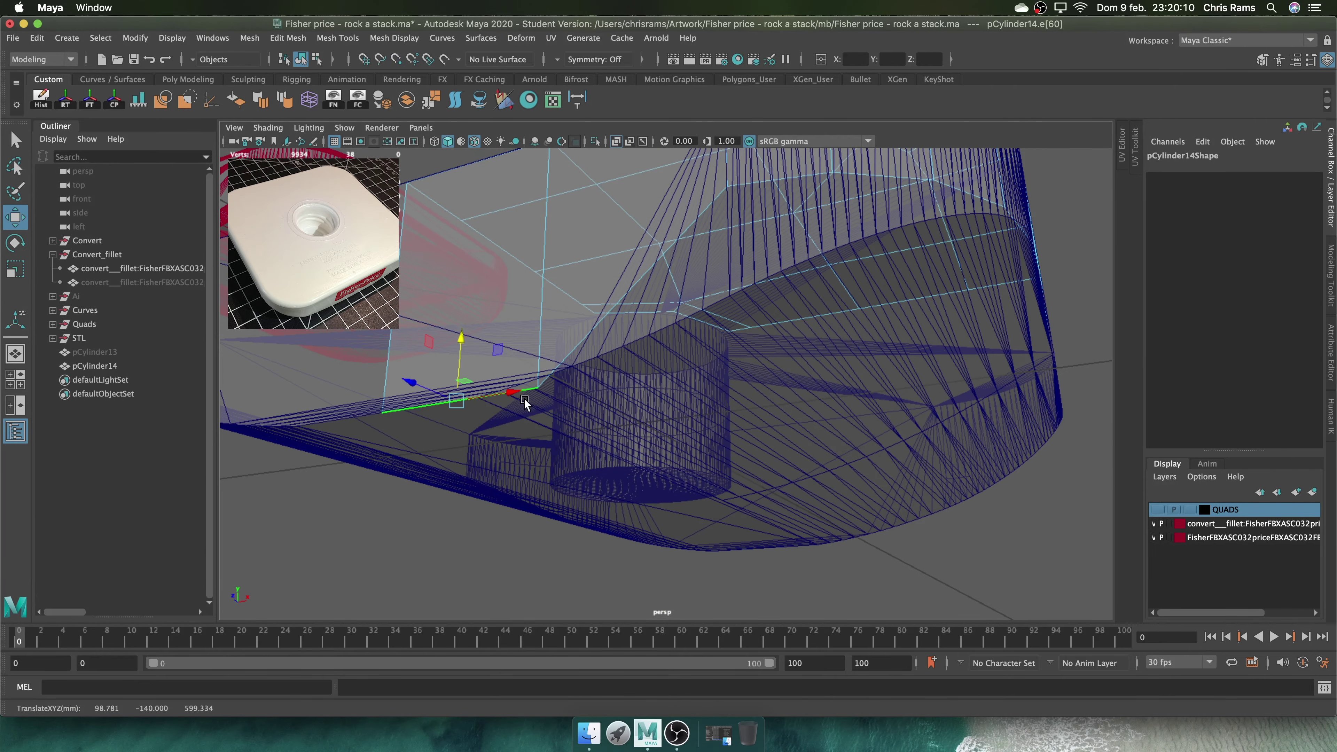
pyautogui.moveTo(890, 353); pyautogui.dragTo(827, 353, button='right')
pyautogui.click(853, 356)
pyautogui.press('space')
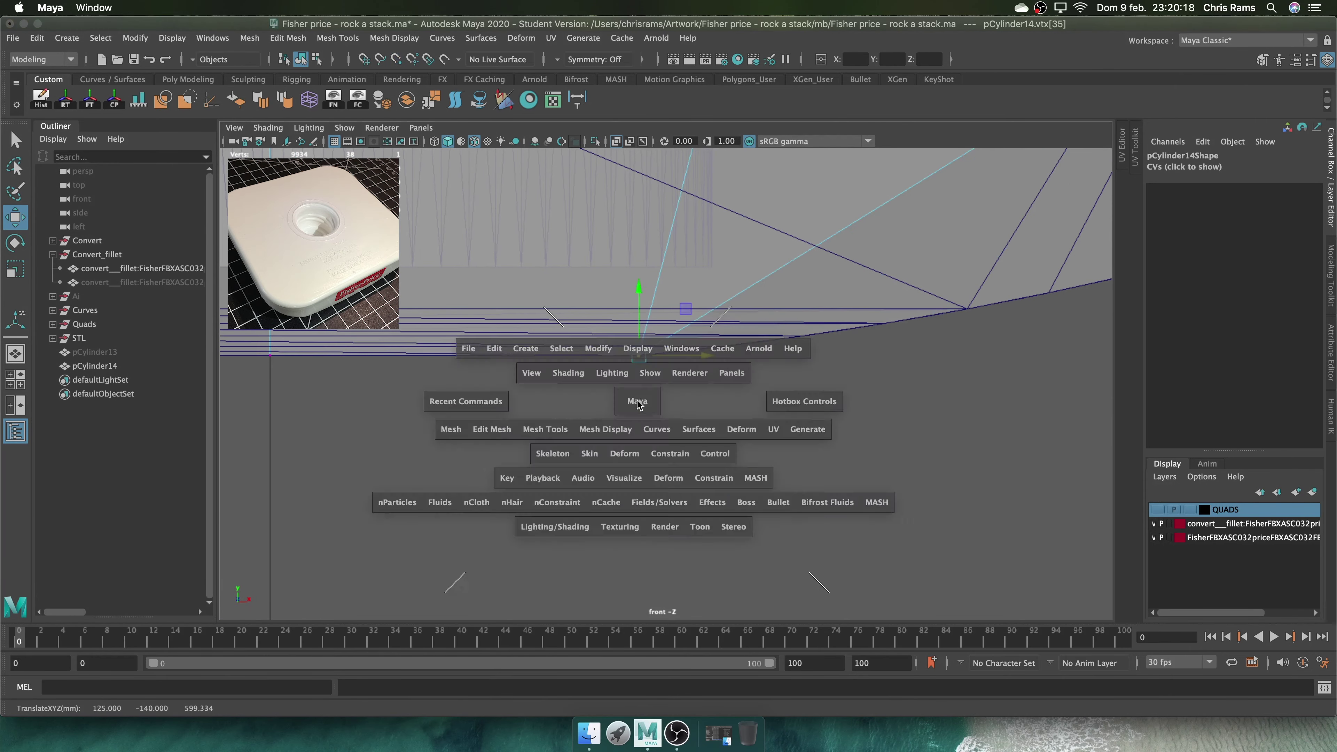
# In the front view, move vertices vtx[30]–vtx[33] down in Y onto the reference's sloping profile
pyautogui.moveTo(636, 392); pyautogui.dragTo(630, 413)
pyautogui.keyDown('alt'); pyautogui.moveTo(519, 476); pyautogui.dragTo(697, 216, button='middle'); pyautogui.keyUp('alt')
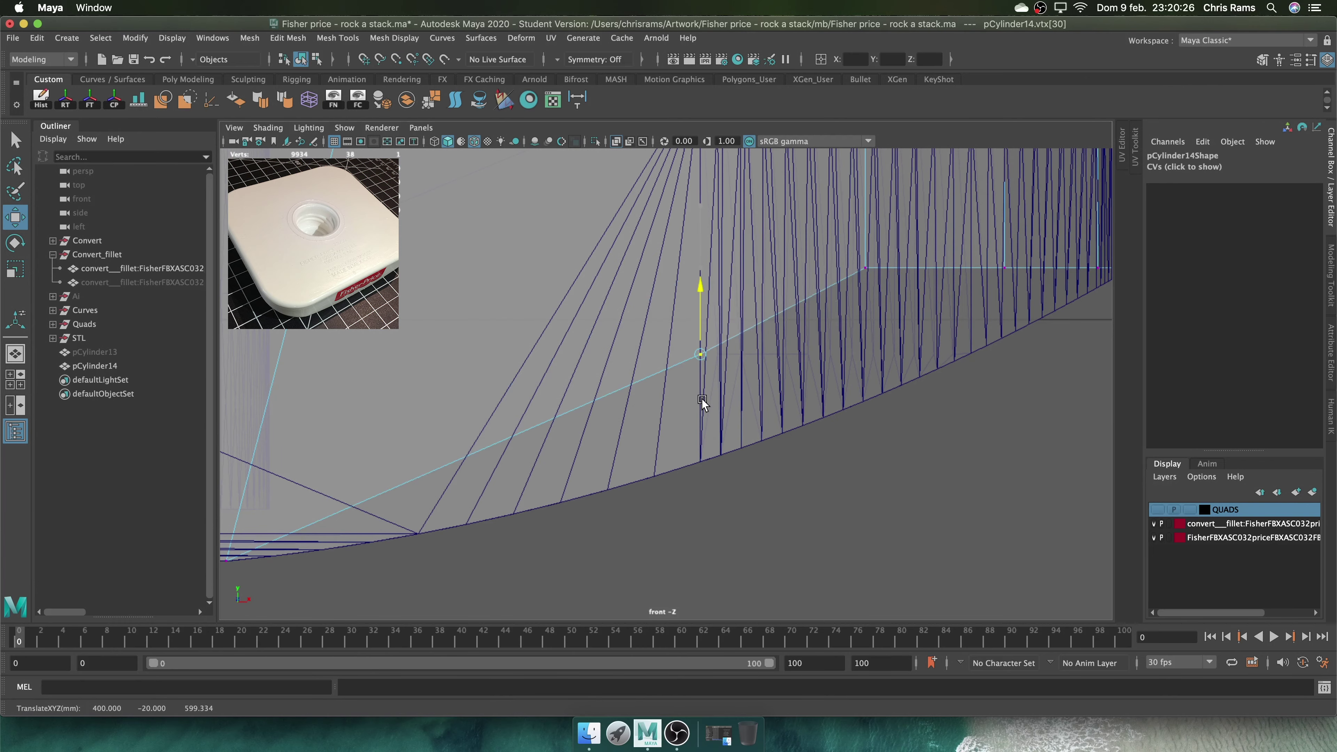
pyautogui.scroll(-3, 702, 400)
pyautogui.click(694, 506)
pyautogui.scroll(3, 694, 507)
pyautogui.hotkey('ctrl', 'space')
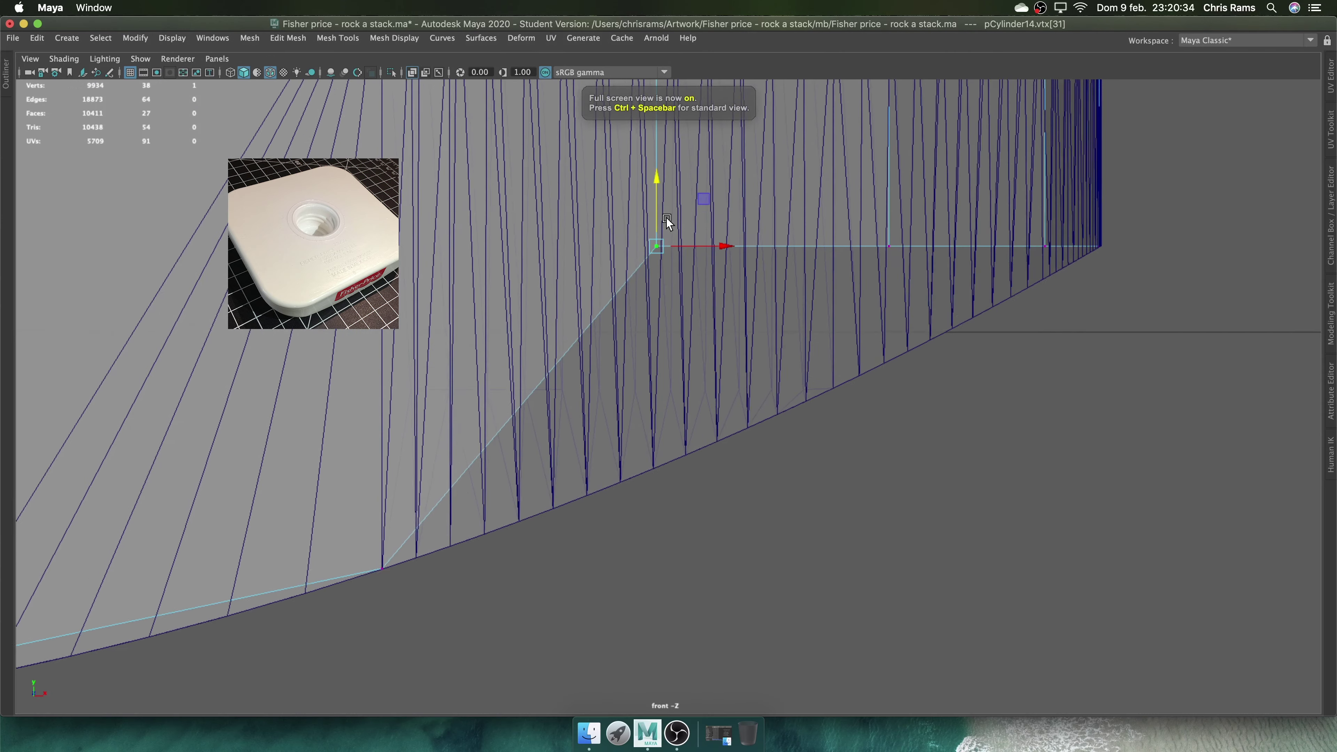
pyautogui.moveTo(668, 222); pyautogui.dragTo(667, 226, button='middle')
pyautogui.press('space')
pyautogui.moveTo(919, 385); pyautogui.dragTo(765, 361)
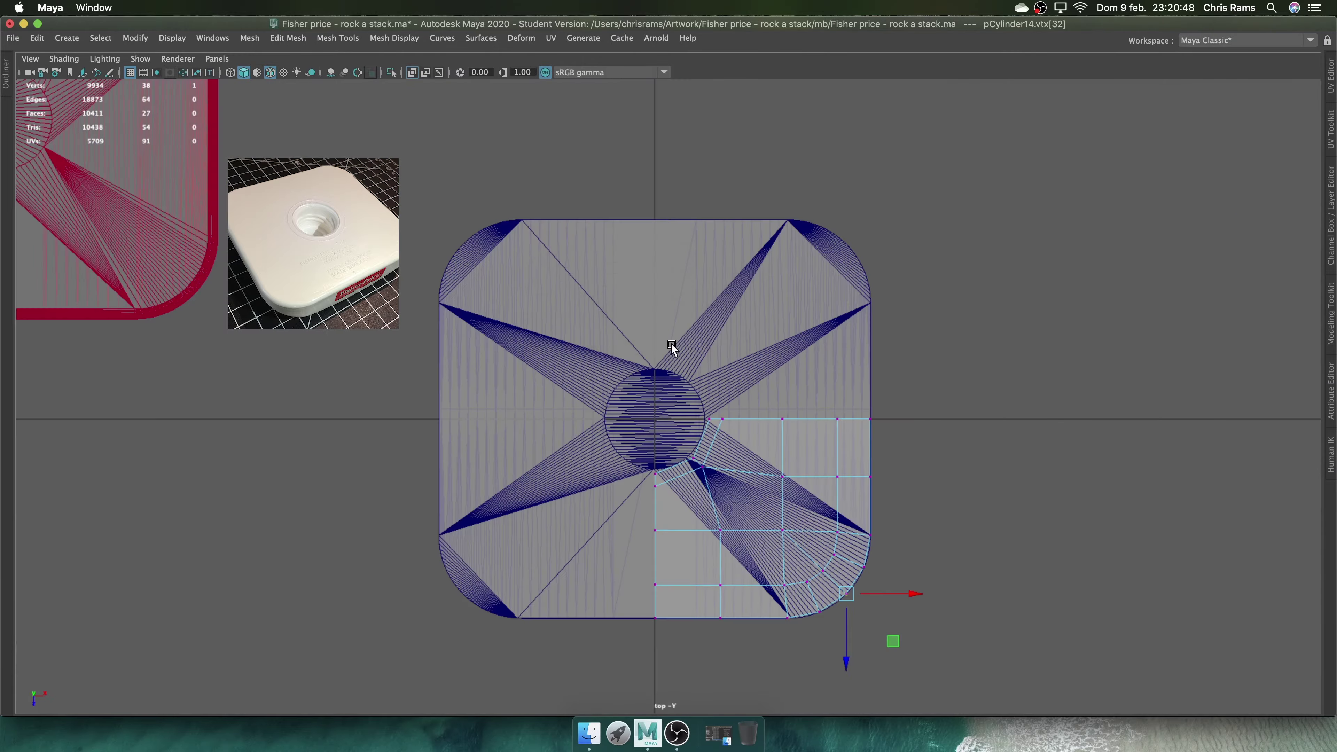
pyautogui.press('space')
pyautogui.moveTo(673, 349)
pyautogui.mouseDown()
pyautogui.moveTo(672, 411)
pyautogui.moveTo(674, 388)
pyautogui.moveTo(696, 388)
pyautogui.moveTo(782, 245)
pyautogui.mouseUp()
pyautogui.click(777, 335)
# Return to the perspective view and go back to whole-object editing
pyautogui.press('F8')
pyautogui.press('F11')
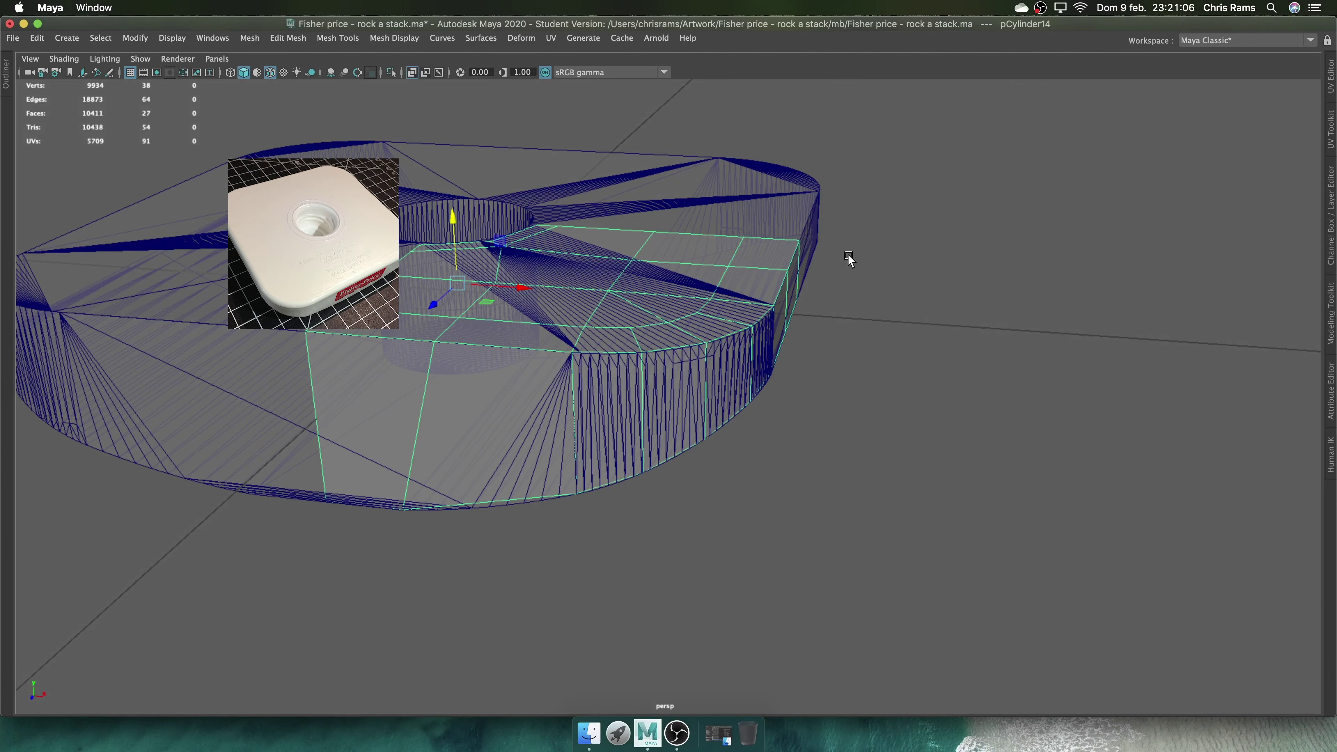
pyautogui.keyDown('shift'); pyautogui.moveTo(848, 257); pyautogui.dragTo(933, 313, button='right'); pyautogui.keyUp('shift')
pyautogui.moveTo(758, 284); pyautogui.dragTo(716, 337, button='right')
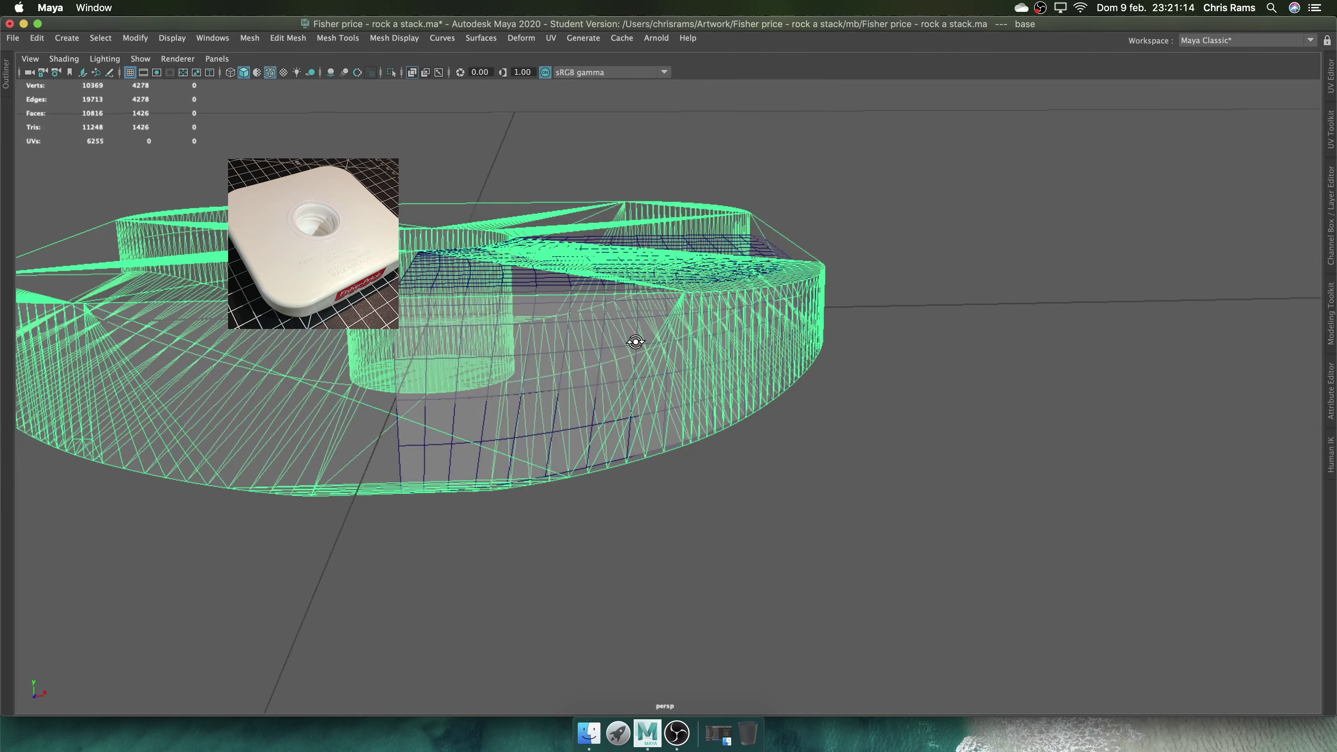
# Orbit to the pCylinder18 corner piece and merge its overlapping vertices
pyautogui.moveTo(901, 350)
pyautogui.keyDown('alt'); pyautogui.mouseDown()
pyautogui.moveTo(885, 303)
pyautogui.moveTo(901, 302)
pyautogui.moveTo(862, 347)
pyautogui.moveTo(878, 353)
pyautogui.moveTo(869, 316)
pyautogui.mouseUp(); pyautogui.keyUp('alt')
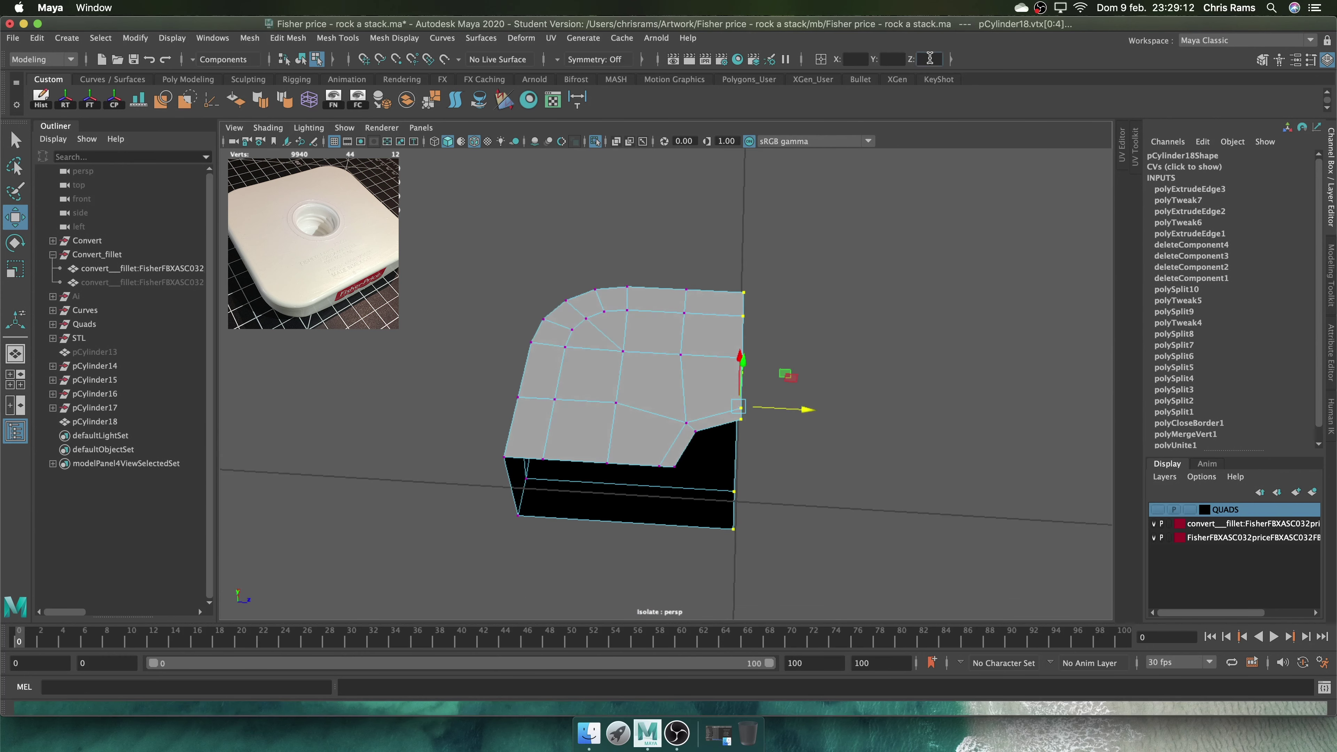
pyautogui.keyDown('alt'); pyautogui.moveTo(842, 263); pyautogui.dragTo(731, 296); pyautogui.keyUp('alt')
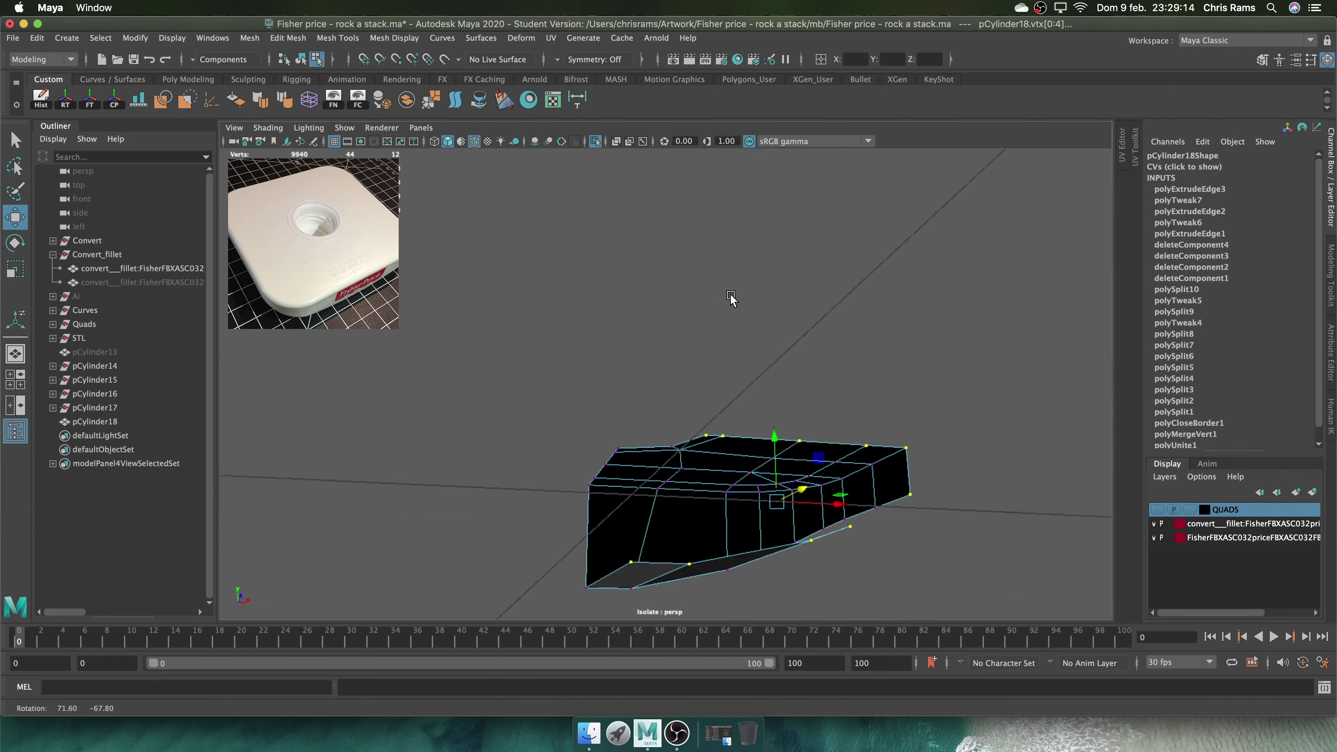
pyautogui.moveTo(716, 352)
pyautogui.mouseDown(button='right')
pyautogui.moveTo(800, 335)
pyautogui.moveTo(722, 300)
pyautogui.mouseUp(button='right')
pyautogui.rightClick(748, 353)
pyautogui.moveTo(817, 300)
pyautogui.keyDown('alt'); pyautogui.mouseDown()
pyautogui.moveTo(737, 463)
pyautogui.moveTo(707, 436)
pyautogui.mouseUp(); pyautogui.keyUp('alt')
# Extrude the gap's border edges three times, sliding them across to close the top
pyautogui.hotkey('ctrl', 'e')
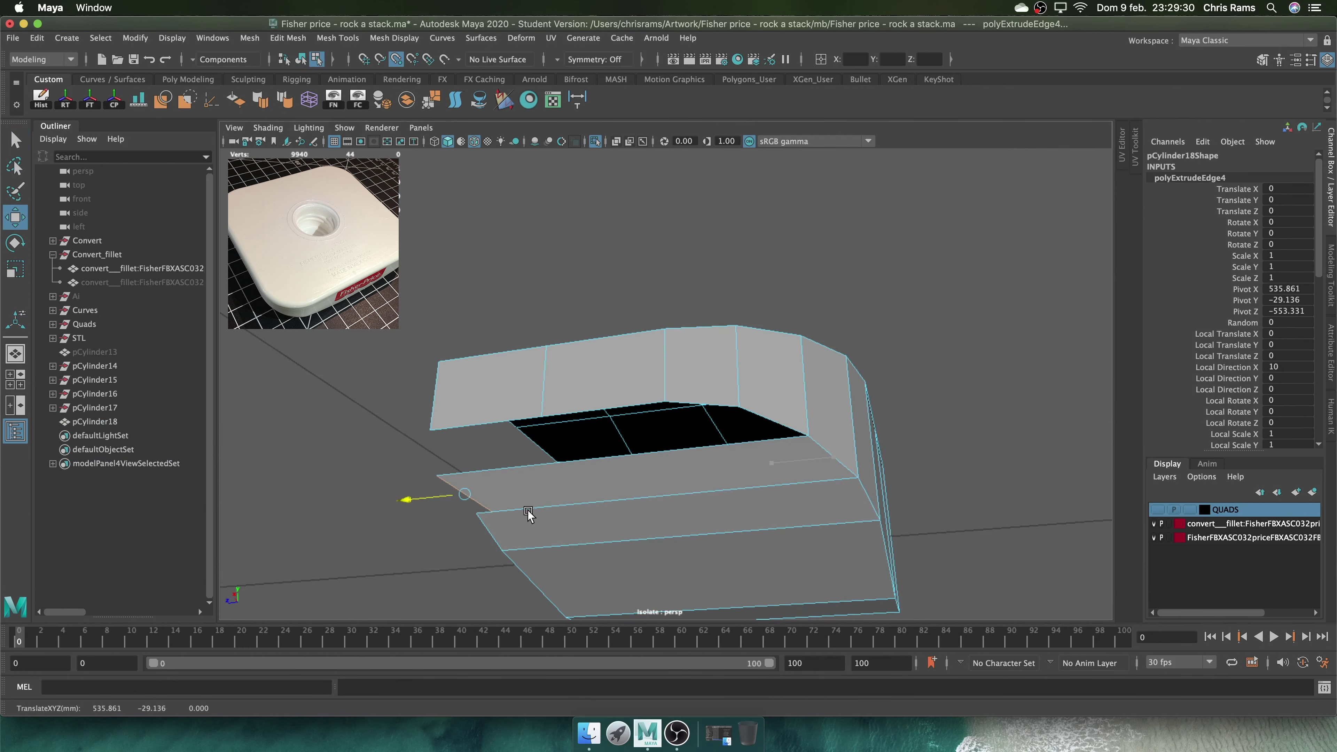
pyautogui.keyDown('shift'); pyautogui.moveTo(842, 337); pyautogui.dragTo(895, 370, button='right'); pyautogui.keyUp('shift')
pyautogui.moveTo(453, 474); pyautogui.dragTo(411, 490)
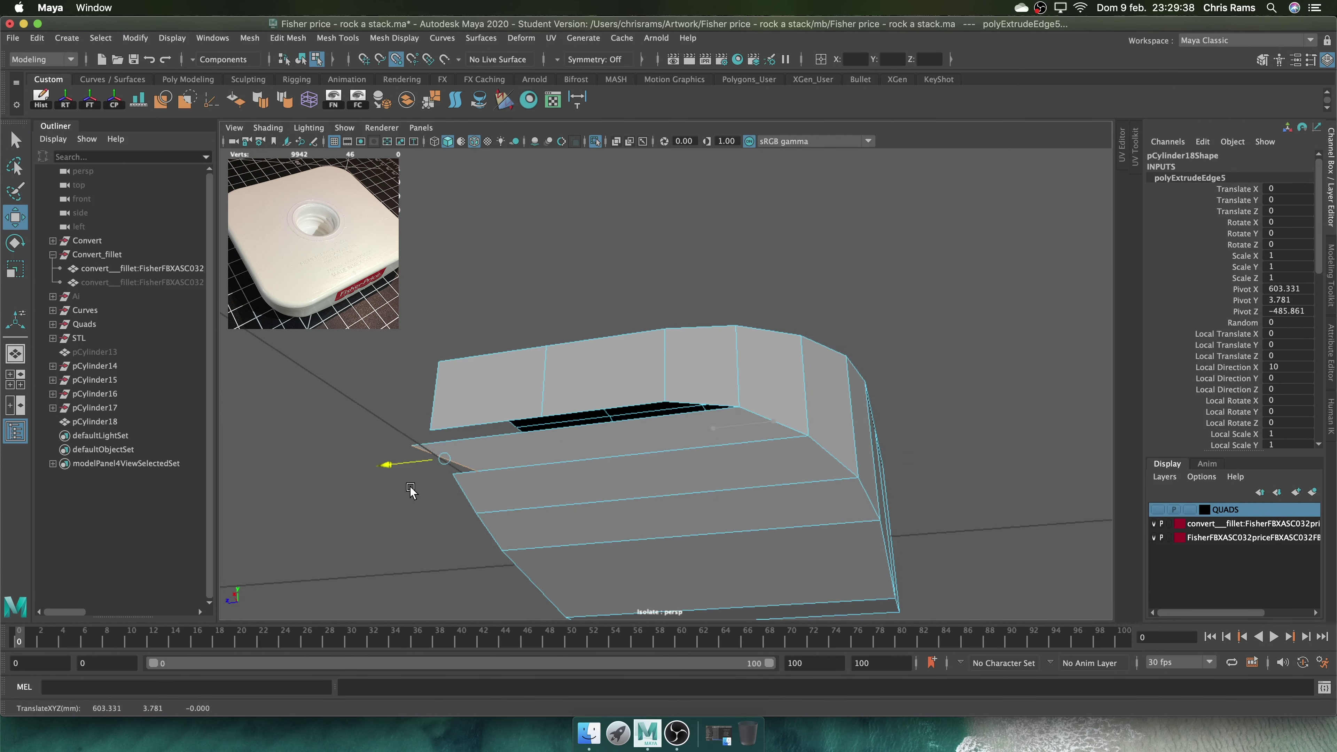
pyautogui.click(700, 407)
pyautogui.keyDown('shift'); pyautogui.moveTo(852, 317); pyautogui.dragTo(895, 348, button='right'); pyautogui.keyUp('shift')
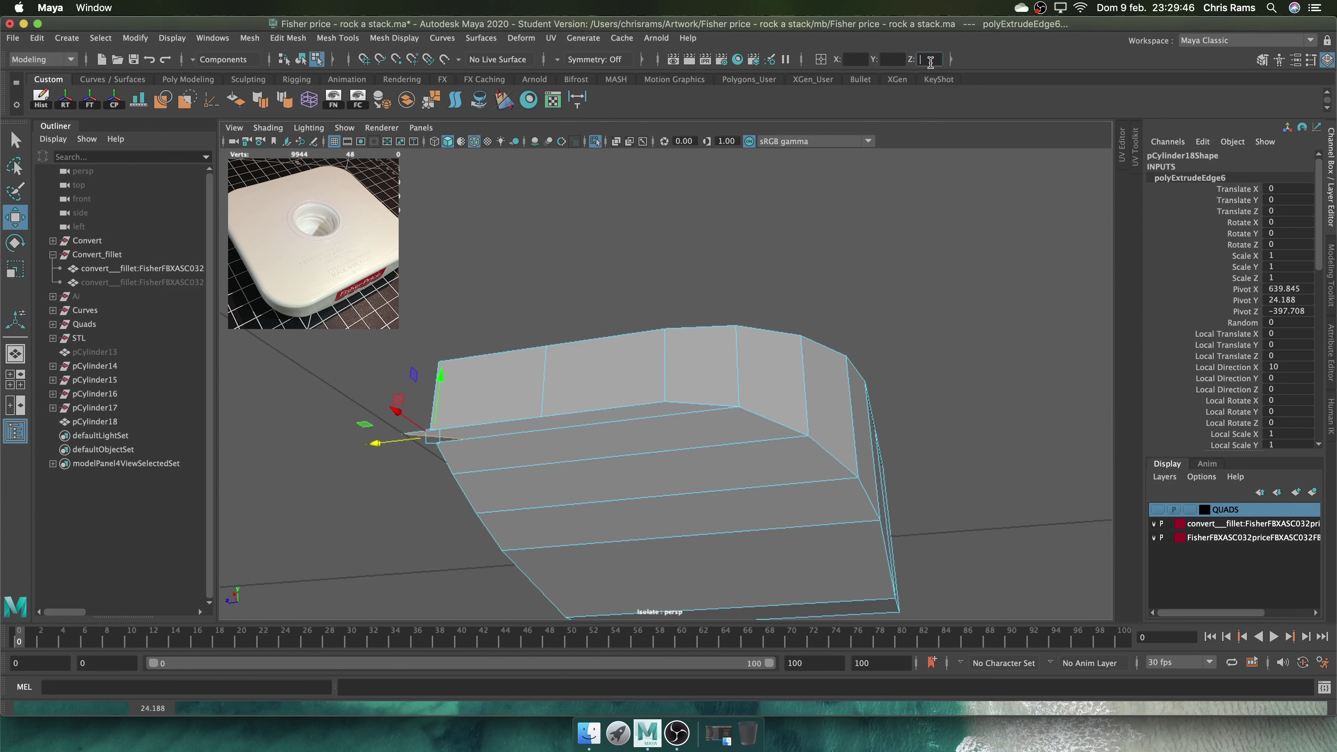
pyautogui.scroll(-3, 684, 421)
pyautogui.moveTo(725, 343)
pyautogui.mouseDown(button='right')
pyautogui.moveTo(685, 338)
pyautogui.moveTo(656, 362)
pyautogui.mouseUp(button='right')
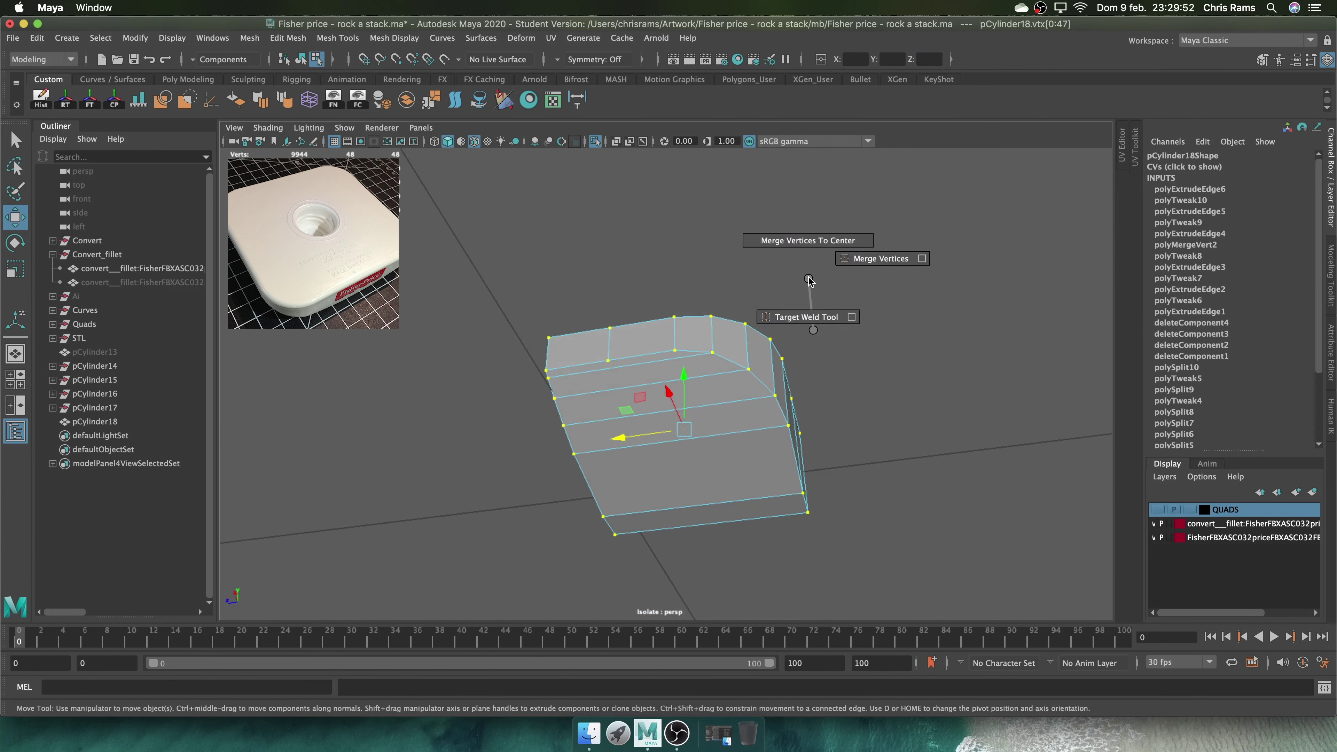
pyautogui.click(656, 363)
# Insert a new edge loop across the corner piece and select one of its vertices
pyautogui.press('f')
pyautogui.keyDown('shift'); pyautogui.moveTo(710, 281); pyautogui.dragTo(664, 250, button='right'); pyautogui.keyUp('shift')
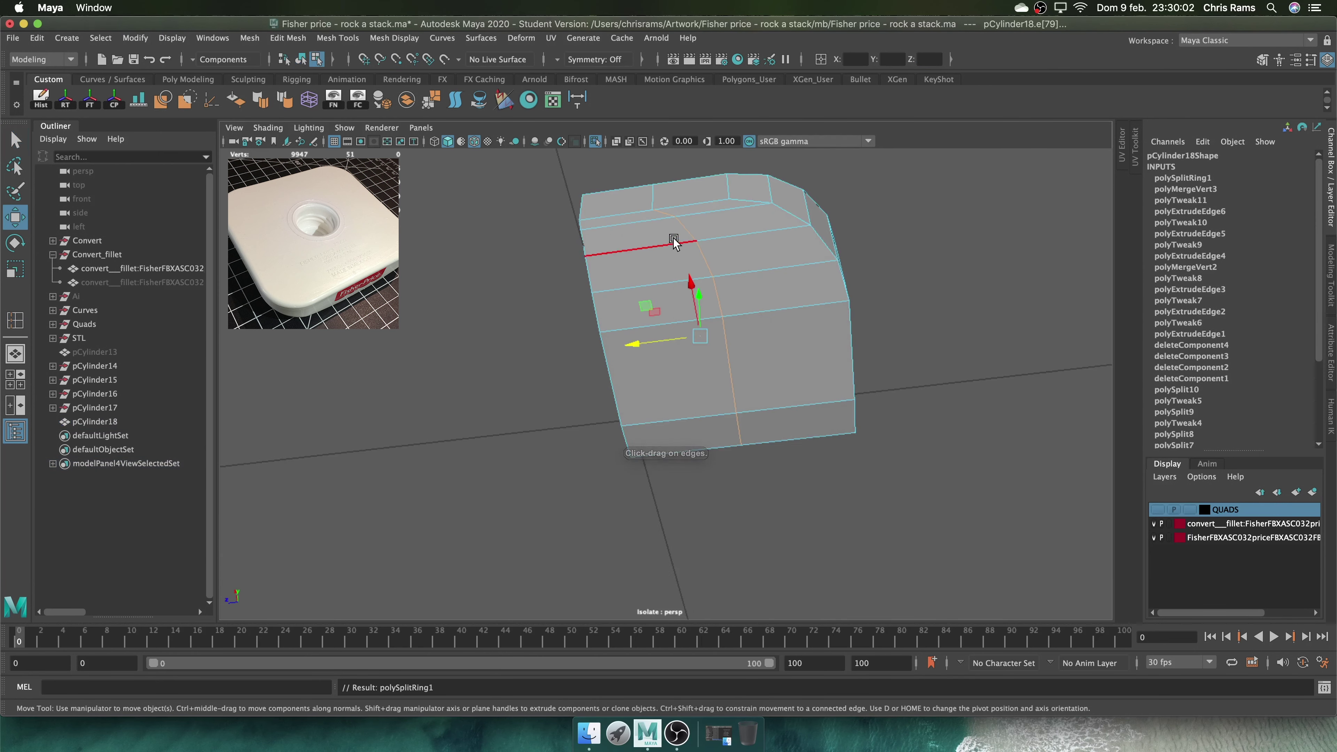
pyautogui.click(674, 242)
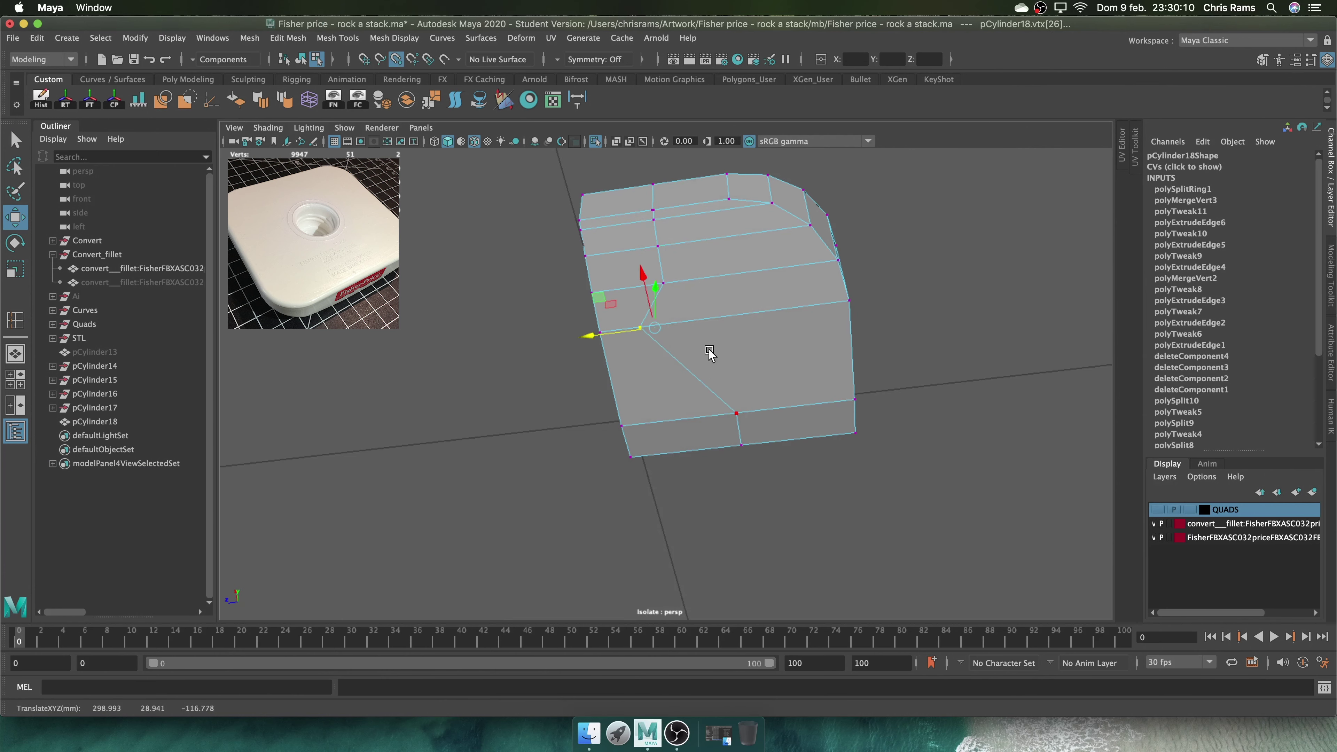
pyautogui.moveTo(736, 342)
pyautogui.keyDown('alt'); pyautogui.mouseDown()
pyautogui.moveTo(799, 415)
pyautogui.moveTo(698, 376)
pyautogui.mouseUp(); pyautogui.keyUp('alt')
pyautogui.click(643, 378)
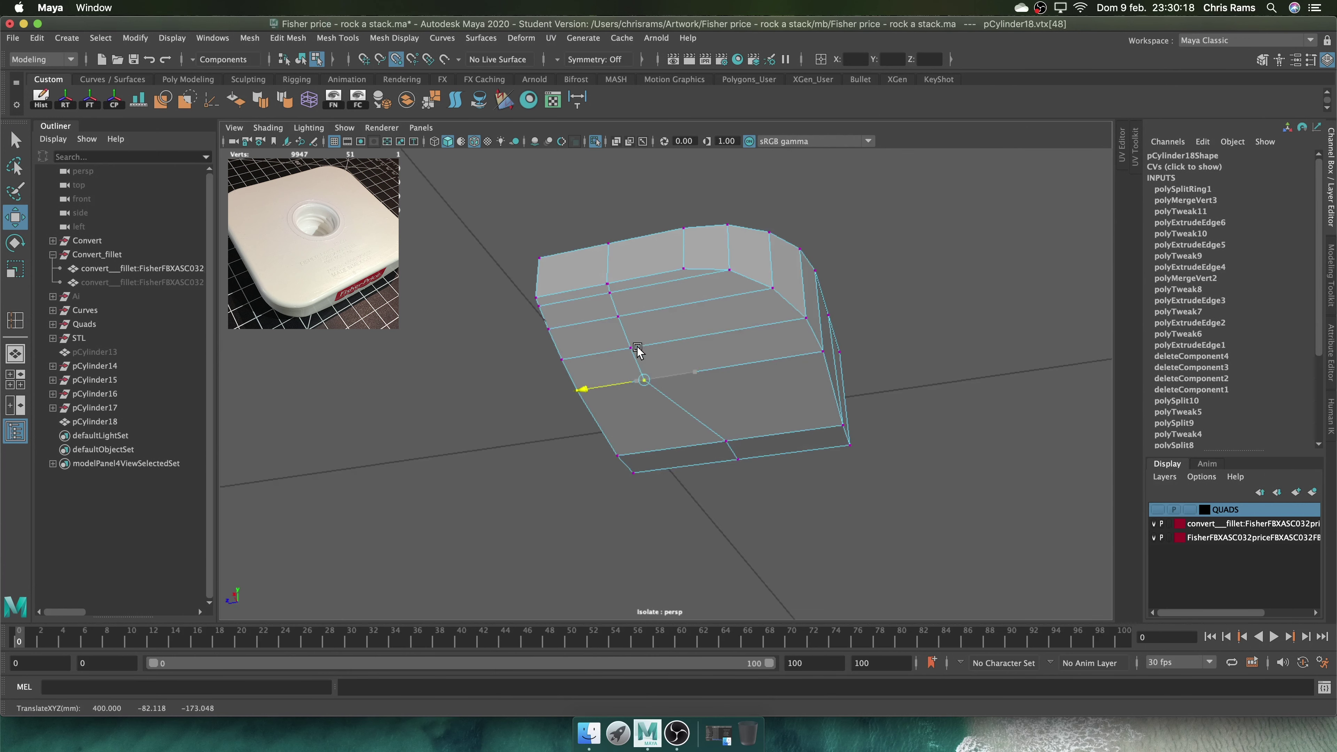
# Enlarge the side camera's far clip plane so pCylinder18 appears in the side view
pyautogui.moveTo(746, 490)
pyautogui.keyDown('alt'); pyautogui.mouseDown()
pyautogui.moveTo(606, 388)
pyautogui.moveTo(672, 401)
pyautogui.moveTo(627, 218)
pyautogui.moveTo(675, 301)
pyautogui.mouseUp(); pyautogui.keyUp('alt')
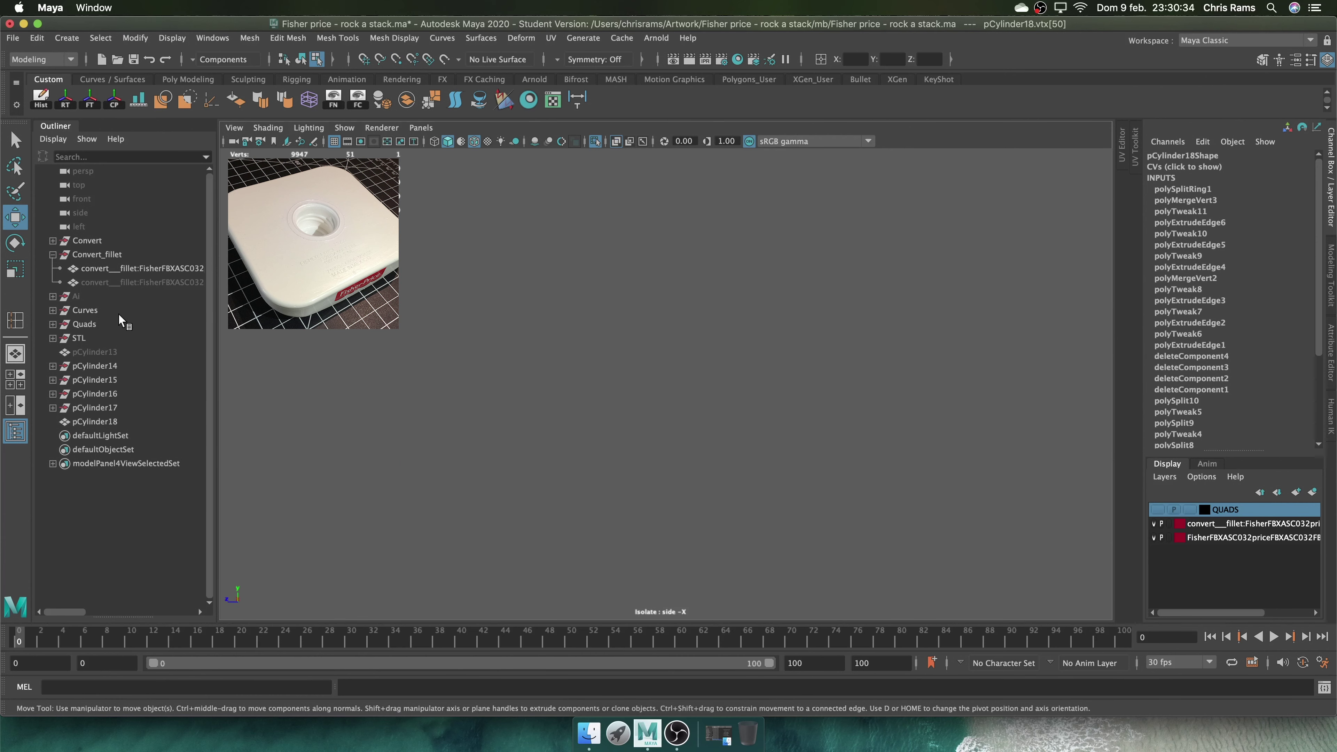
pyautogui.click(81, 212)
pyautogui.click(1331, 350)
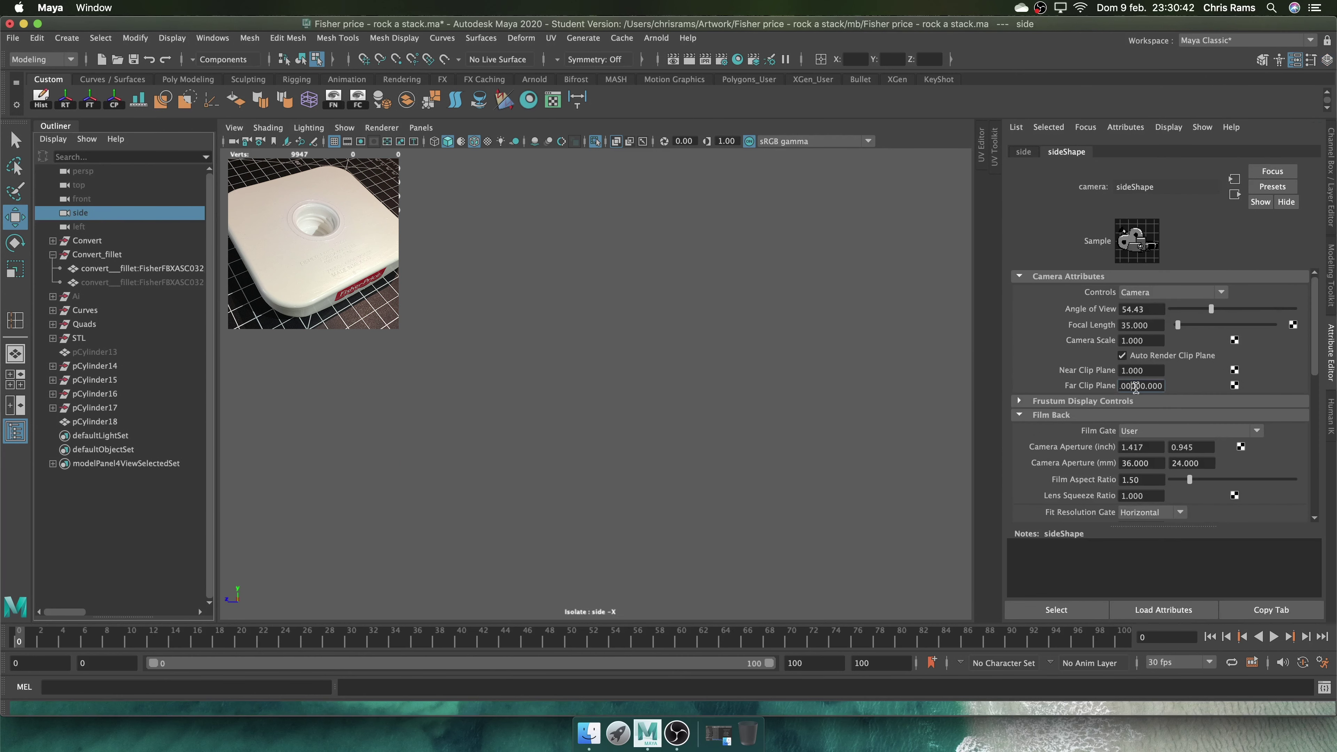
pyautogui.click(797, 418)
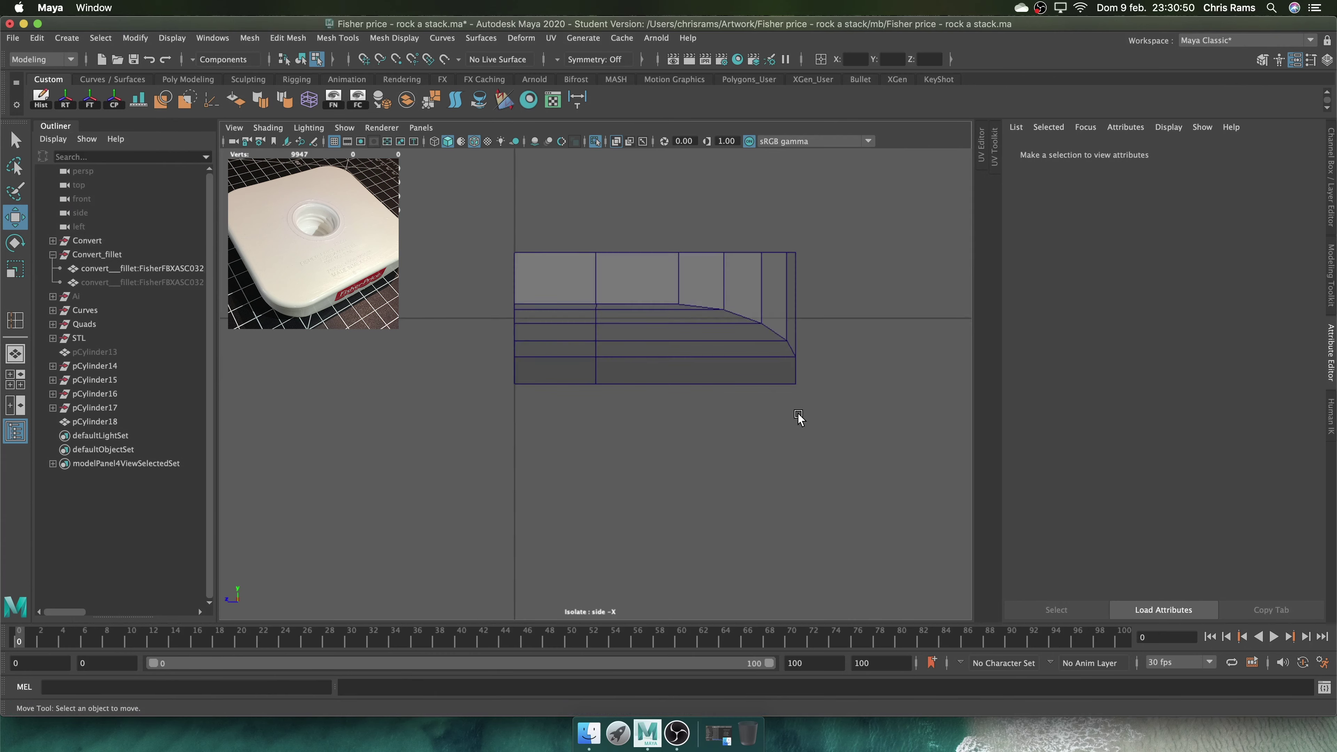
pyautogui.scroll(3, 620, 329)
pyautogui.scroll(-3, 630, 227)
# In the left view, scale the new loop's edges flat along Z, then return to object mode
pyautogui.rightClick(606, 297)
pyautogui.click(629, 260)
pyautogui.click(684, 407)
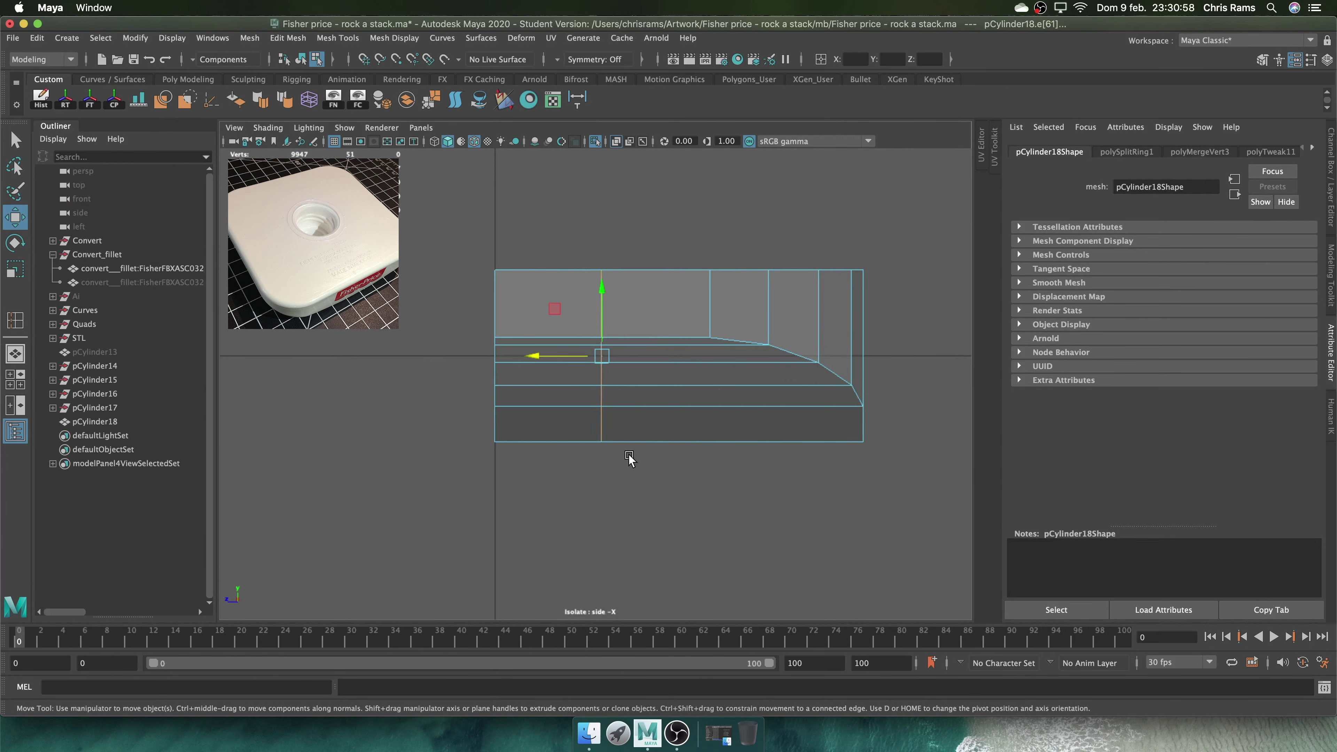
pyautogui.moveTo(630, 457)
pyautogui.keyDown('alt'); pyautogui.mouseDown()
pyautogui.moveTo(737, 299)
pyautogui.moveTo(770, 403)
pyautogui.moveTo(731, 435)
pyautogui.mouseUp(); pyautogui.keyUp('alt')
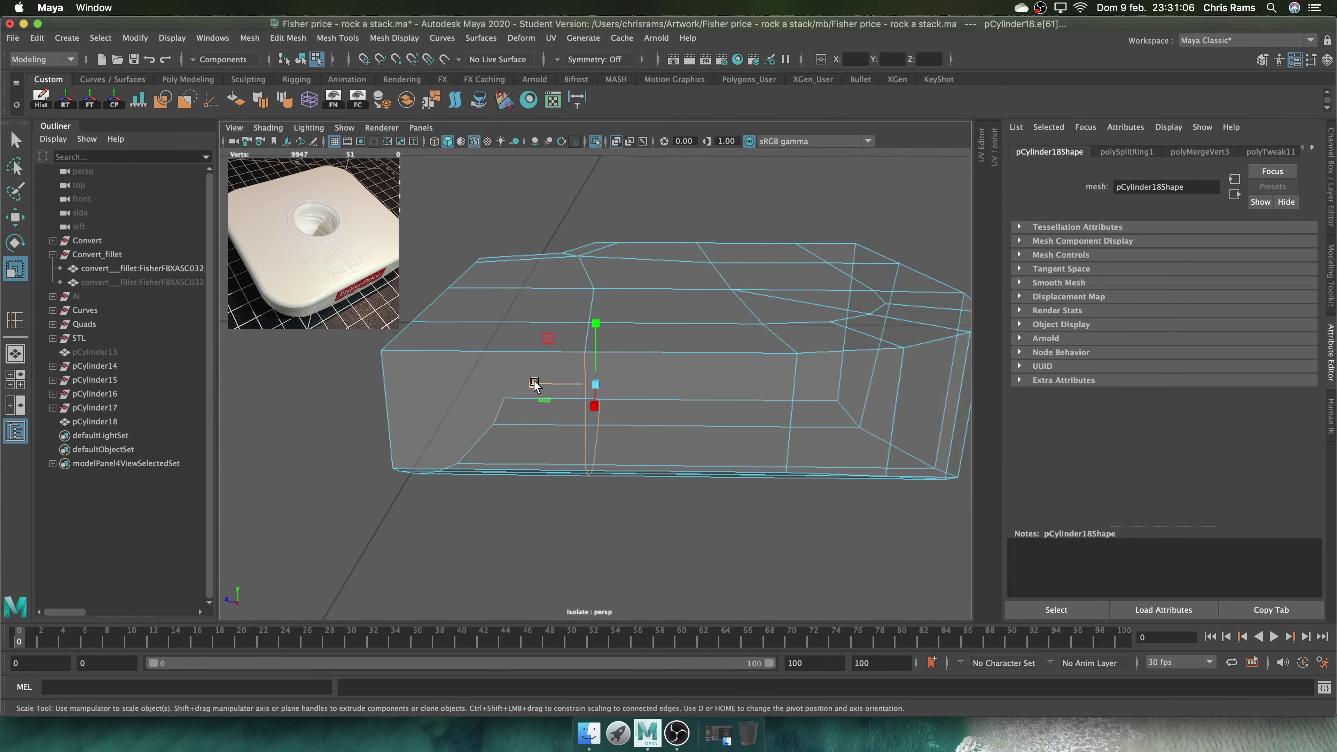
pyautogui.press('space')
pyautogui.moveTo(656, 343); pyautogui.dragTo(590, 344)
pyautogui.moveTo(701, 370); pyautogui.dragTo(672, 374)
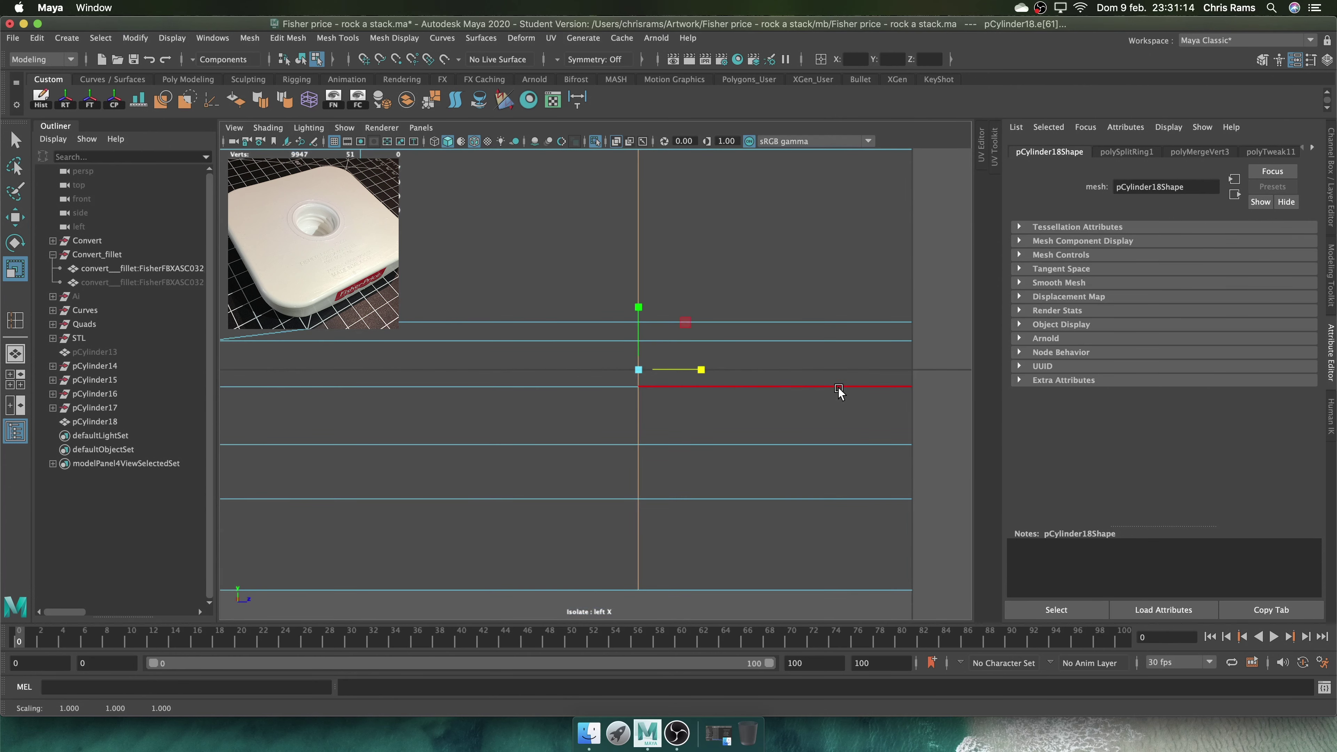
pyautogui.rightClick(626, 369)
pyautogui.click(684, 337)
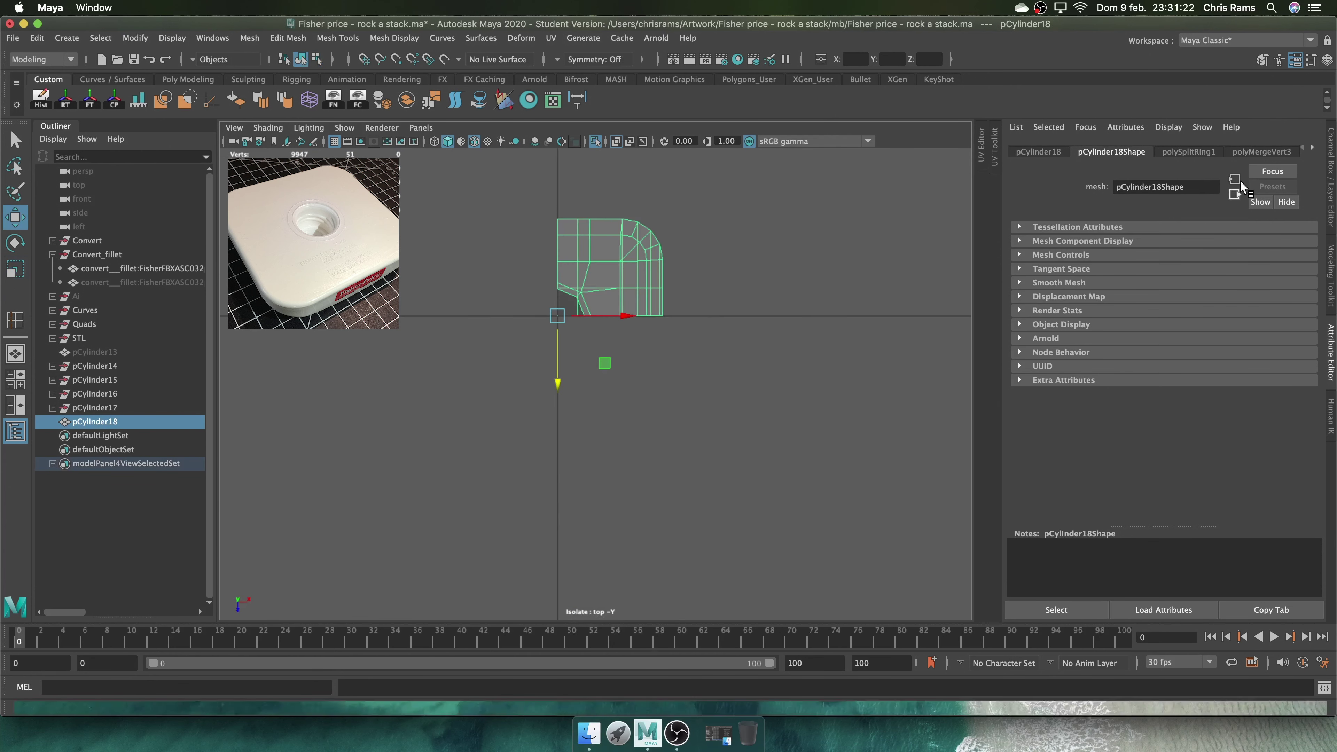
# Duplicate and mirror the corner piece using Scale Z -1 and Scale X -0.3 in the Channel Box
pyautogui.hotkey('ctrl', 'a')
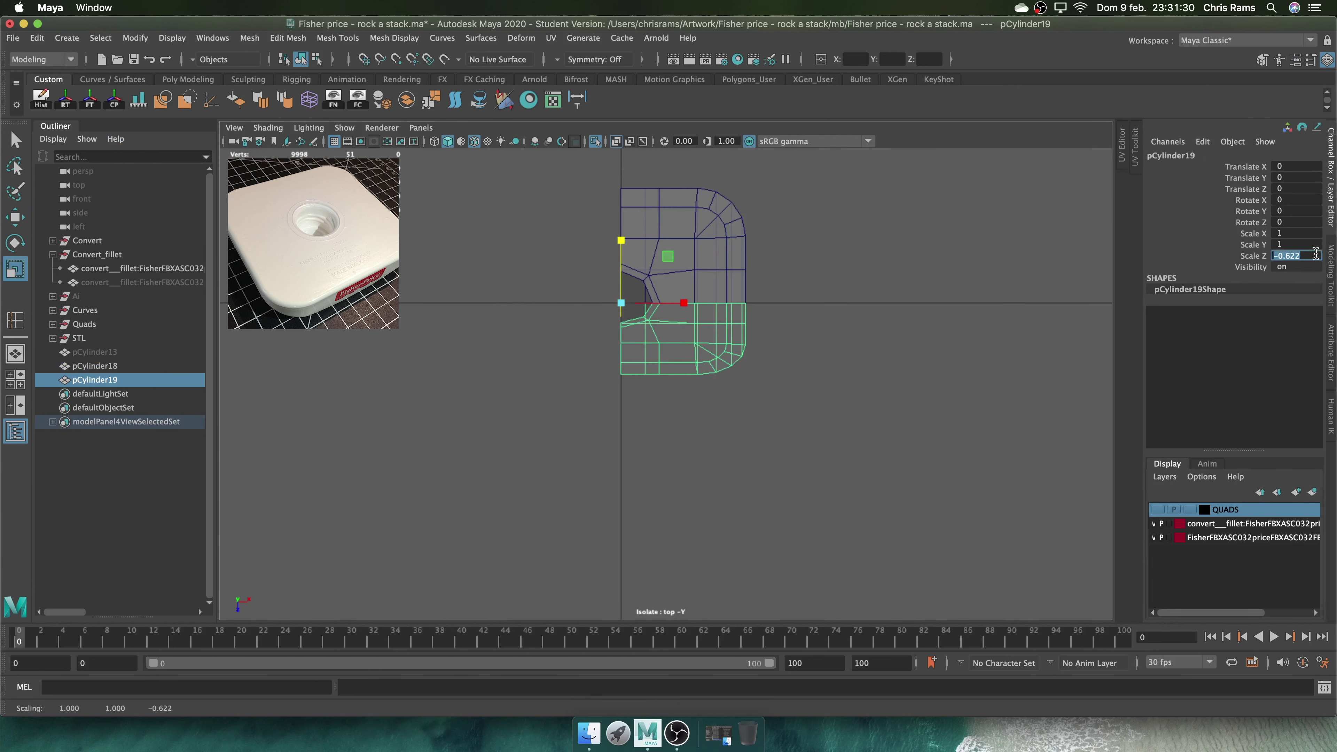
pyautogui.write('-1')
pyautogui.press('Return')
pyautogui.hotkey('ctrl', 'd')
pyautogui.click(1295, 234)
pyautogui.write('-0.3')
pyautogui.press('Return')
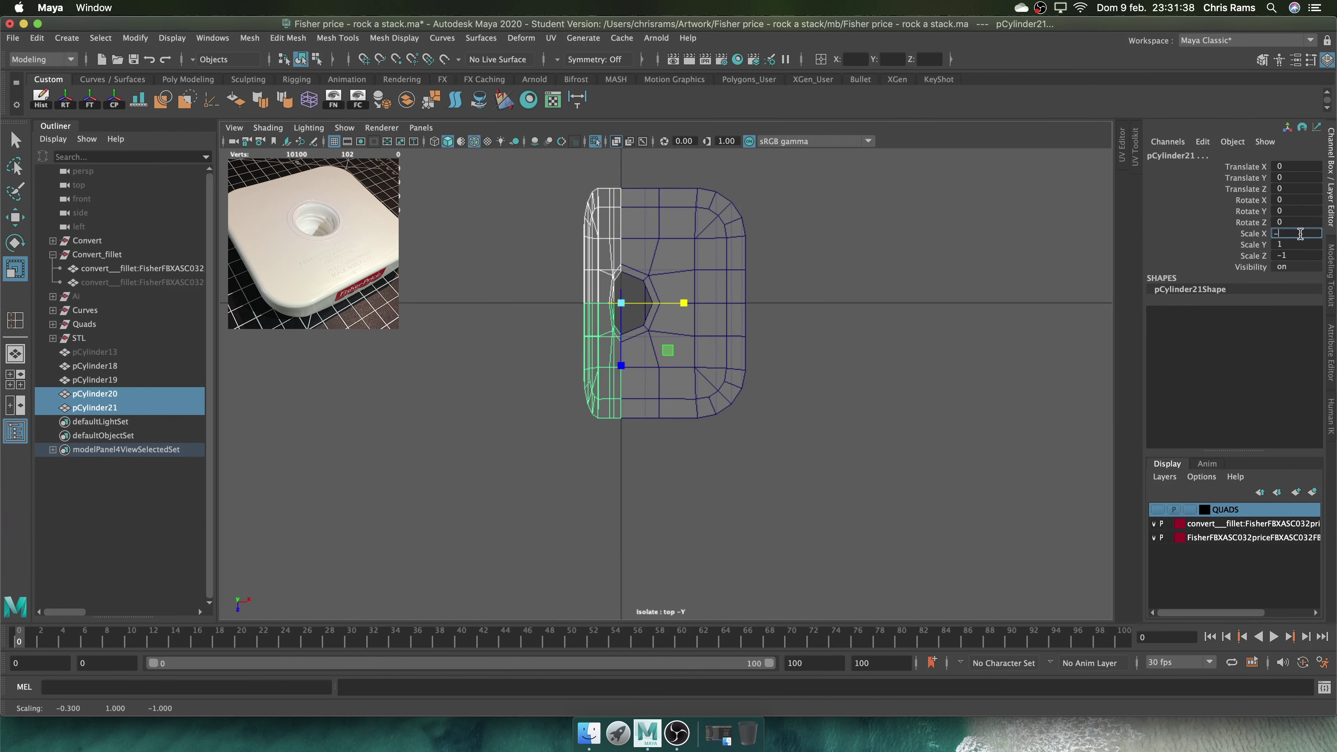
# Select the unwanted edge loops on the assembled plate and delete them
pyautogui.moveTo(845, 362)
pyautogui.keyDown('alt'); pyautogui.mouseDown()
pyautogui.moveTo(633, 352)
pyautogui.moveTo(656, 417)
pyautogui.moveTo(717, 321)
pyautogui.mouseUp(); pyautogui.keyUp('alt')
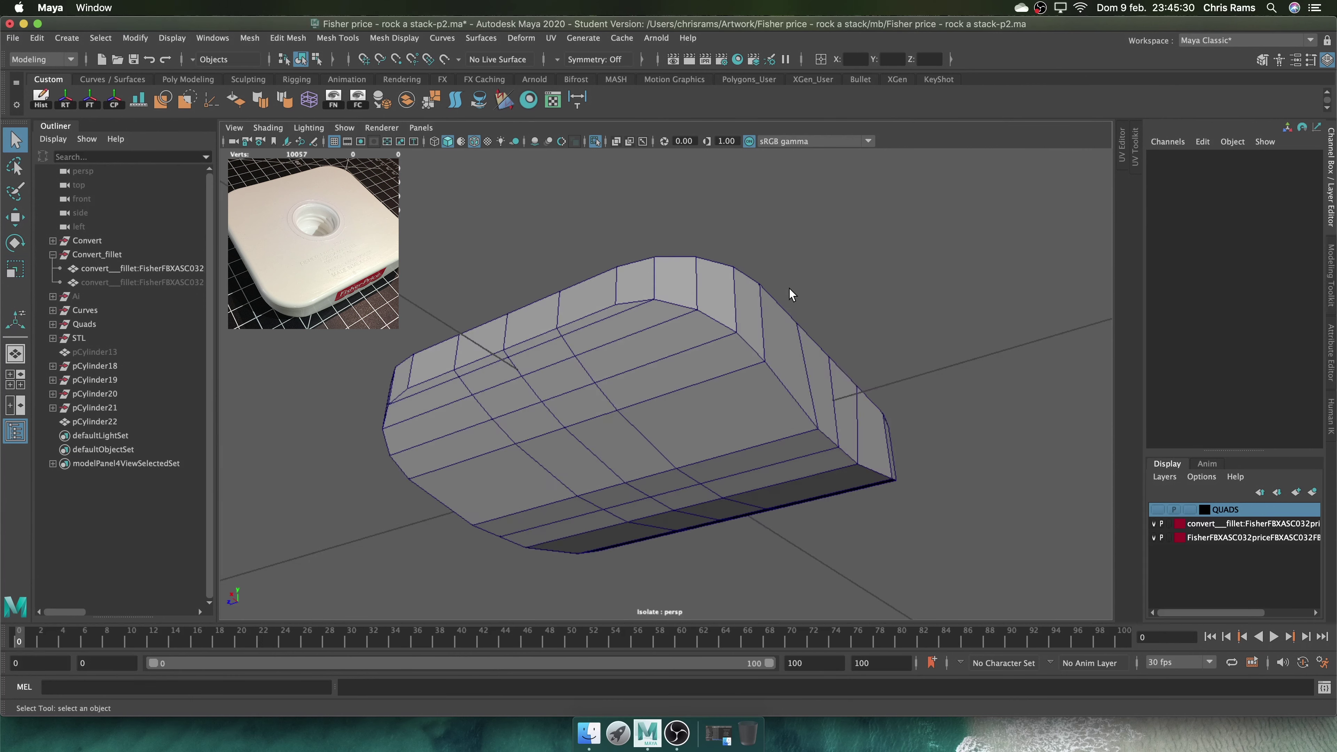
pyautogui.click(743, 307)
pyautogui.moveTo(743, 307); pyautogui.dragTo(636, 310, button='right')
pyautogui.press('Delete')
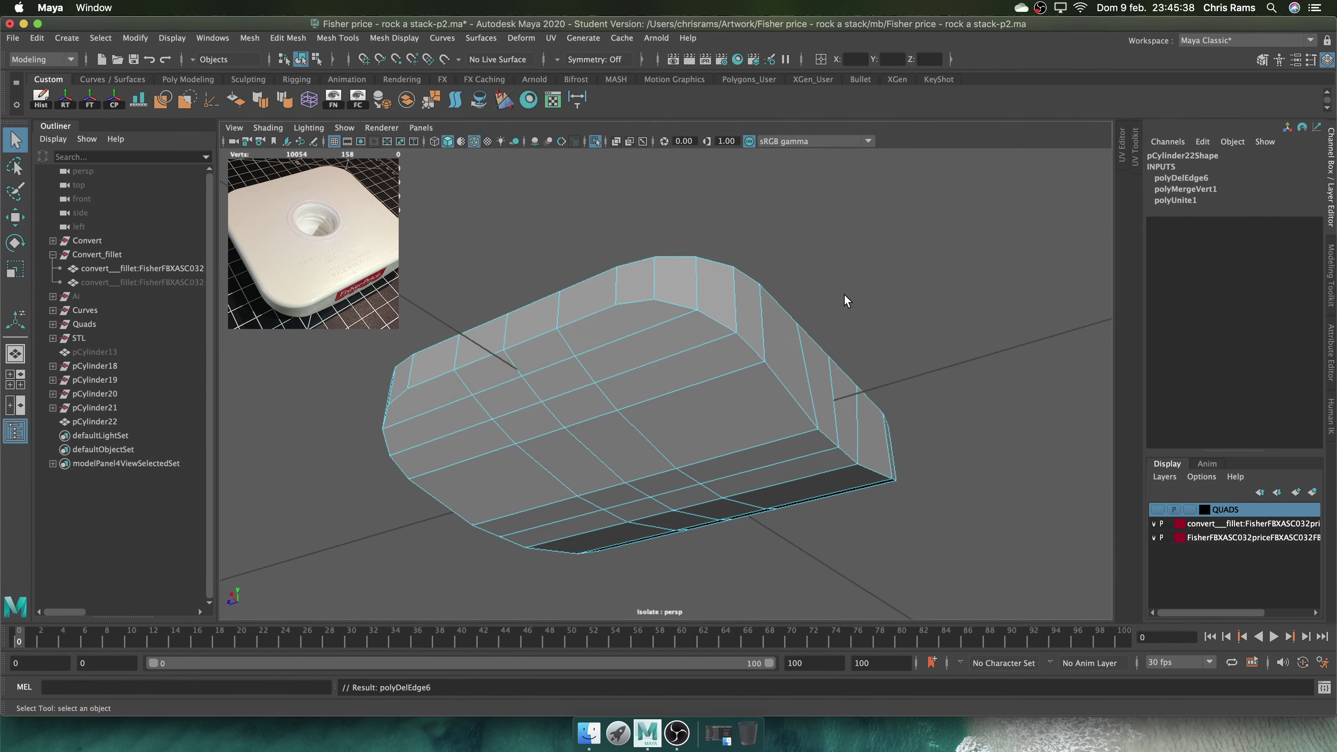
pyautogui.keyDown('alt'); pyautogui.moveTo(844, 299); pyautogui.dragTo(854, 262); pyautogui.keyUp('alt')
pyautogui.press('Delete')
pyautogui.keyDown('alt'); pyautogui.moveTo(994, 348); pyautogui.dragTo(770, 284); pyautogui.keyUp('alt')
# Multi-Cut a new edge across the plate's top faces and move its vertex
pyautogui.keyDown('shift'); pyautogui.moveTo(716, 292); pyautogui.dragTo(610, 287, button='right'); pyautogui.keyUp('shift')
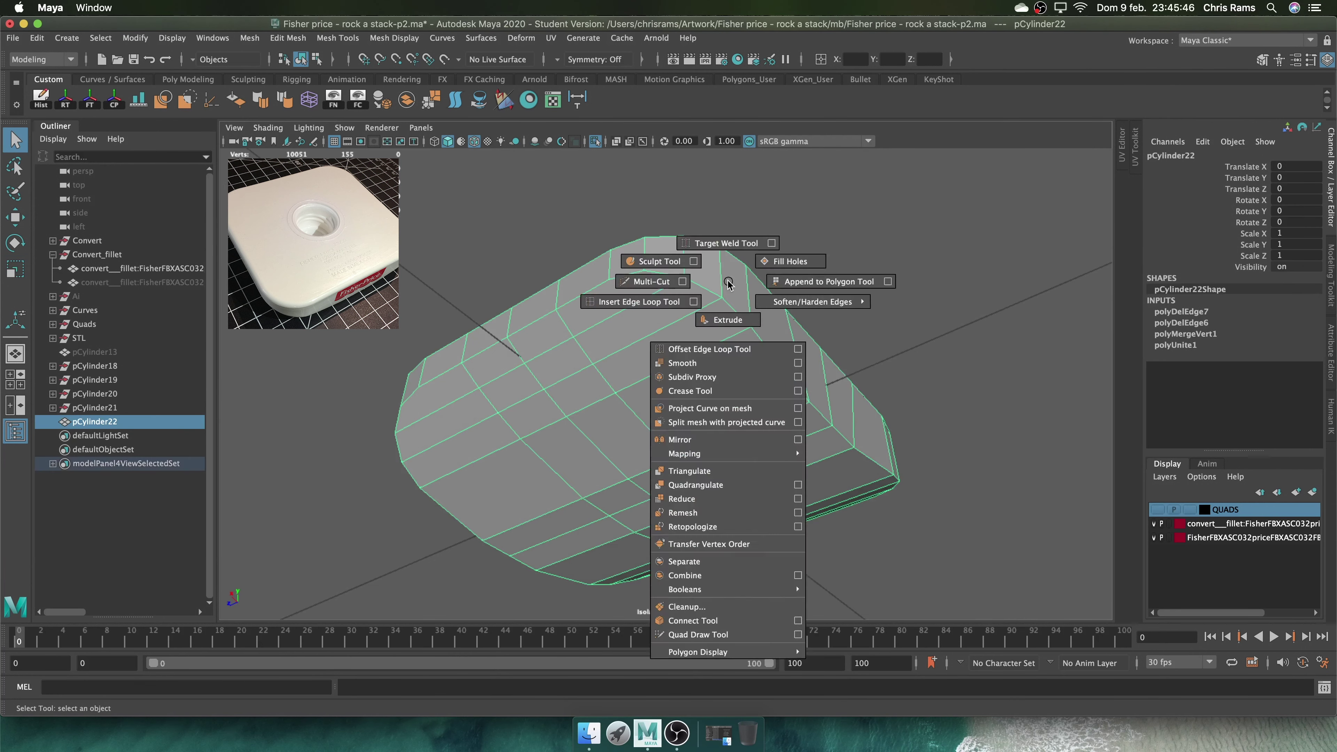
pyautogui.keyDown('alt'); pyautogui.moveTo(626, 309); pyautogui.dragTo(800, 279); pyautogui.keyUp('alt')
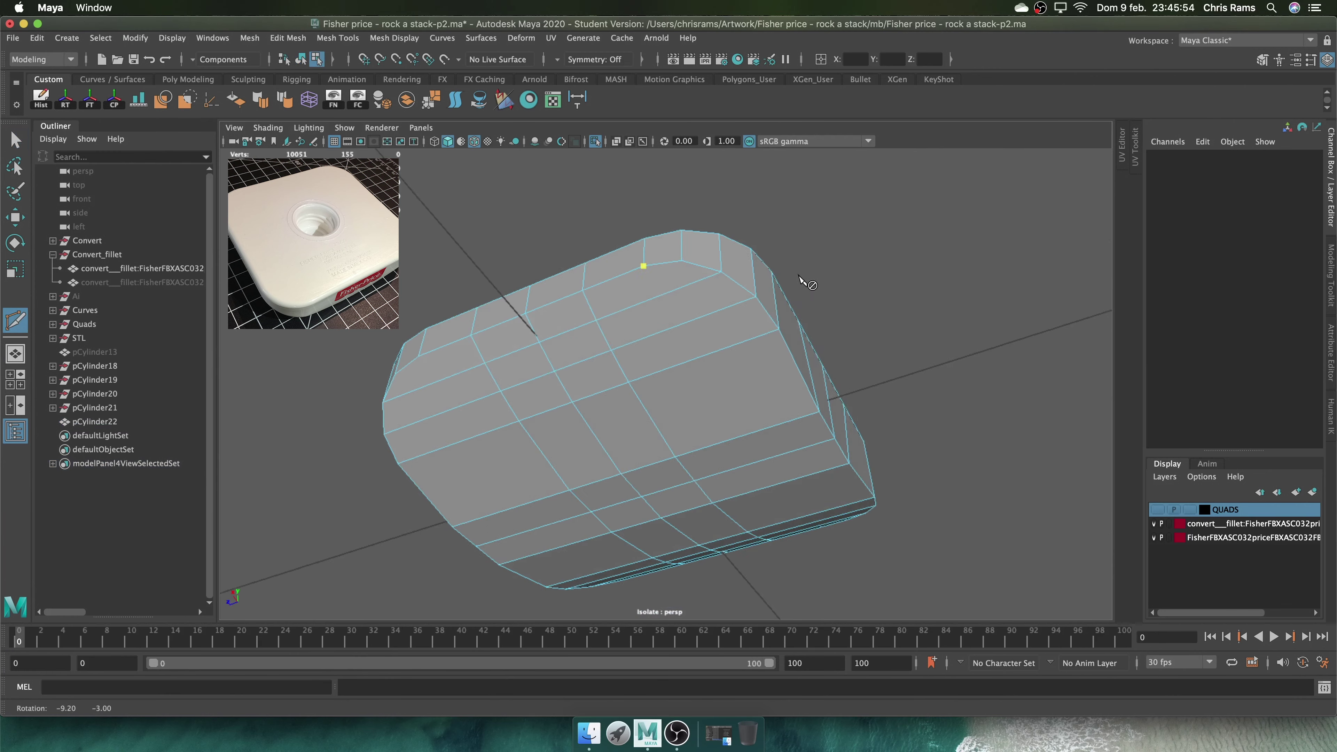
pyautogui.keyDown('alt'); pyautogui.moveTo(884, 402); pyautogui.dragTo(776, 335); pyautogui.keyUp('alt')
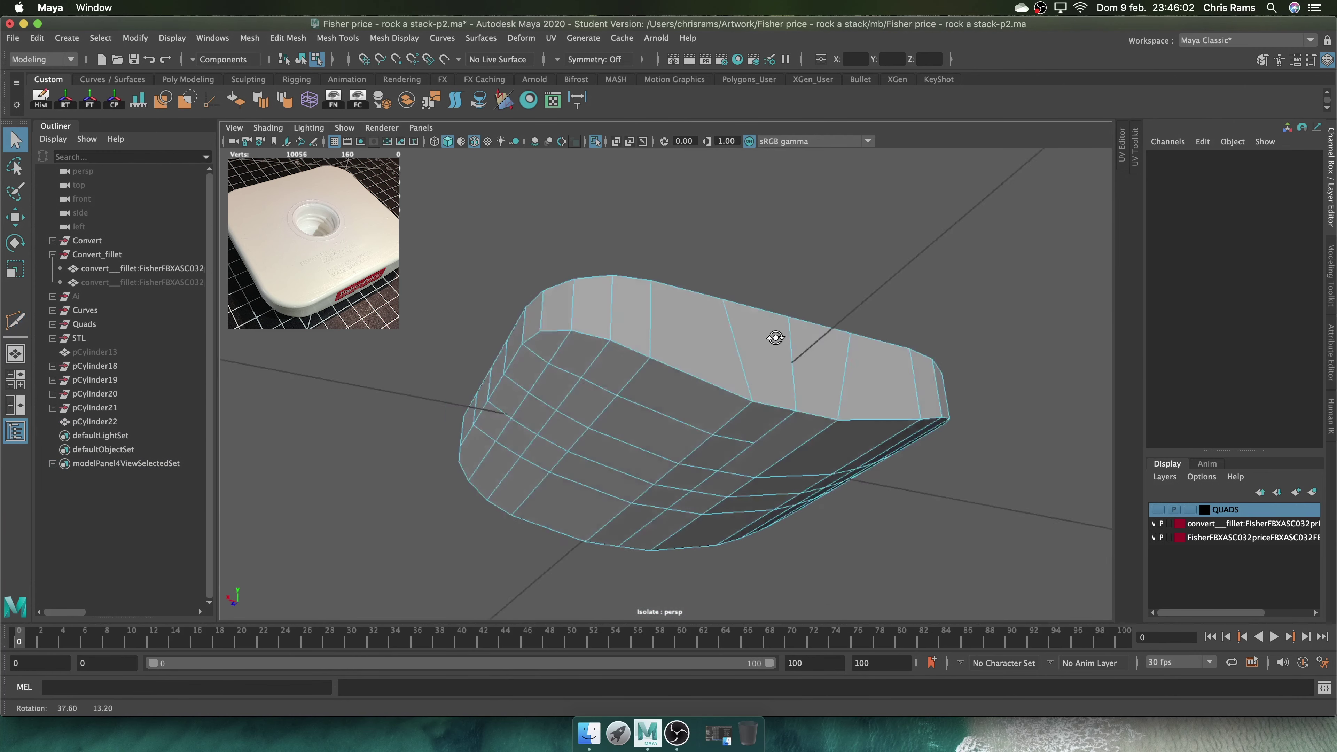
pyautogui.moveTo(761, 316); pyautogui.dragTo(699, 319, button='right')
pyautogui.press('w')
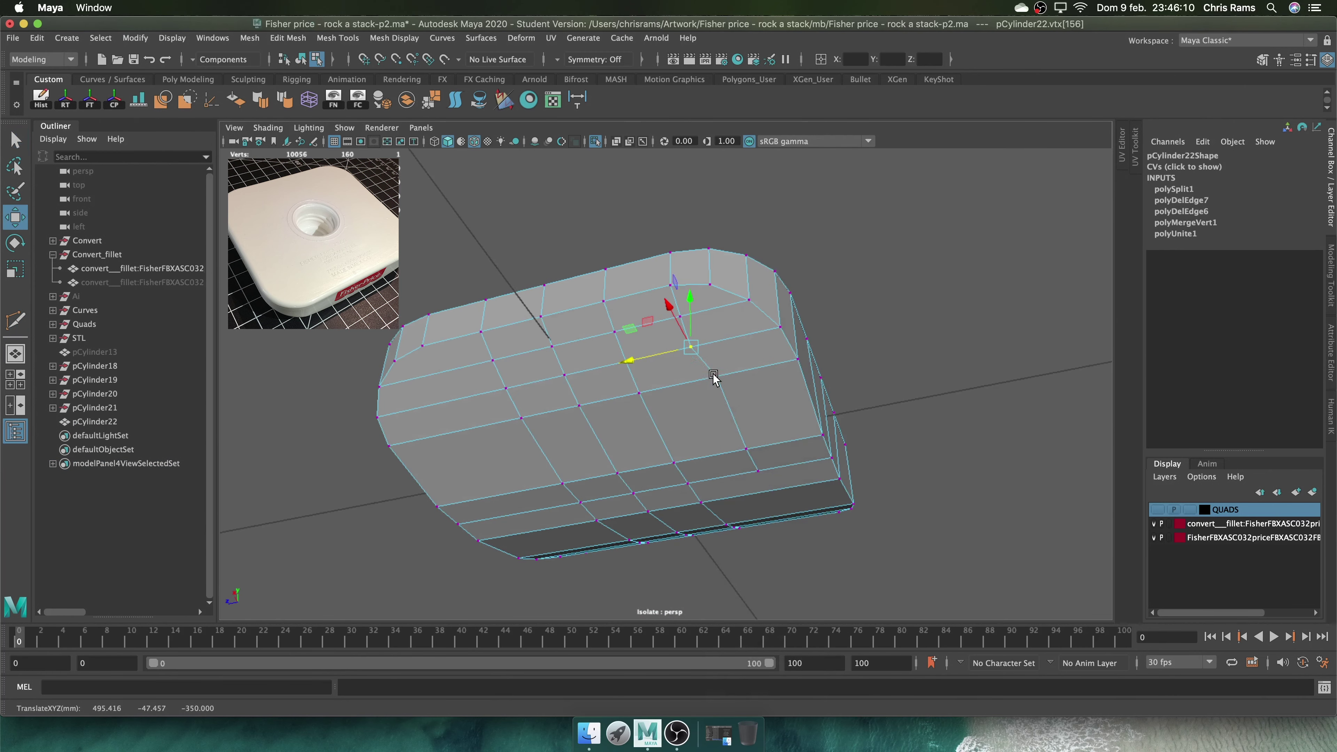
pyautogui.keyDown('alt'); pyautogui.moveTo(668, 269); pyautogui.dragTo(752, 290); pyautogui.keyUp('alt')
# Select and delete faces to cut the plate back to one quarter, checking from the top view
pyautogui.moveTo(919, 428); pyautogui.dragTo(662, 490)
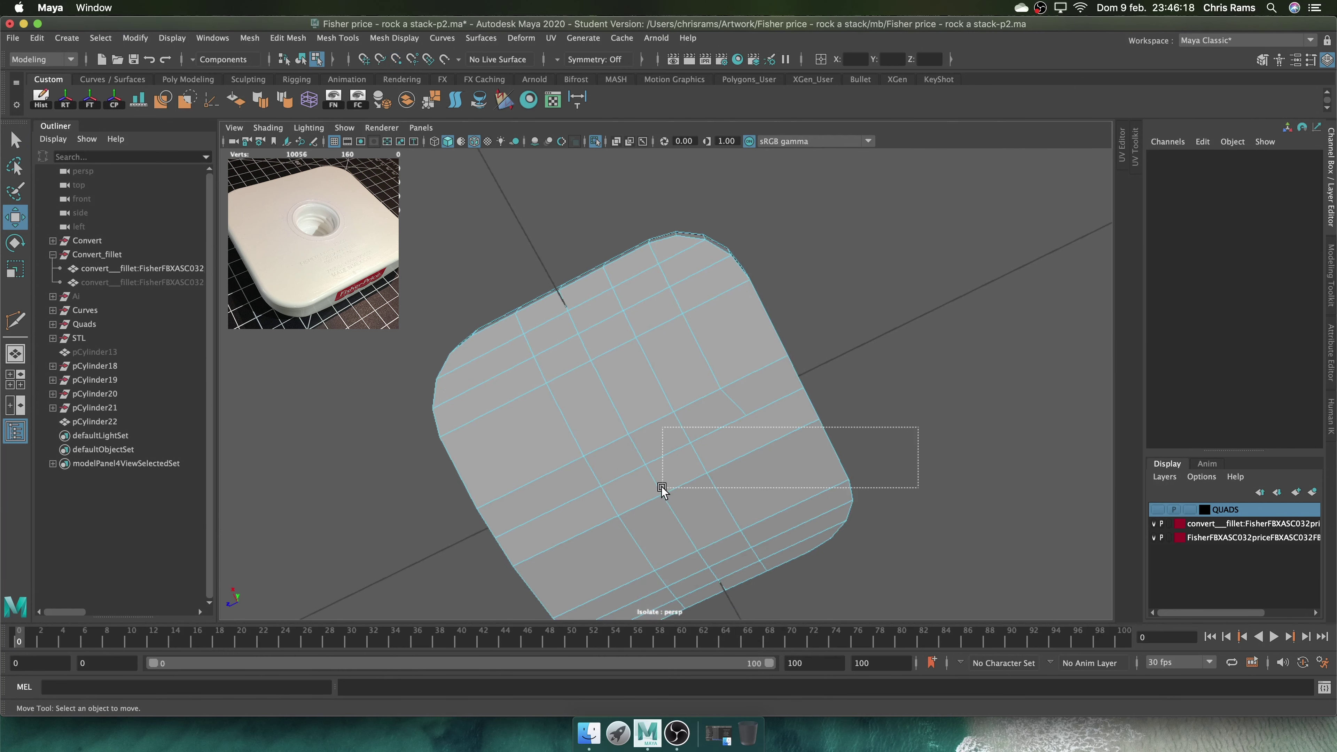
pyautogui.press('space')
pyautogui.moveTo(761, 448); pyautogui.dragTo(744, 354)
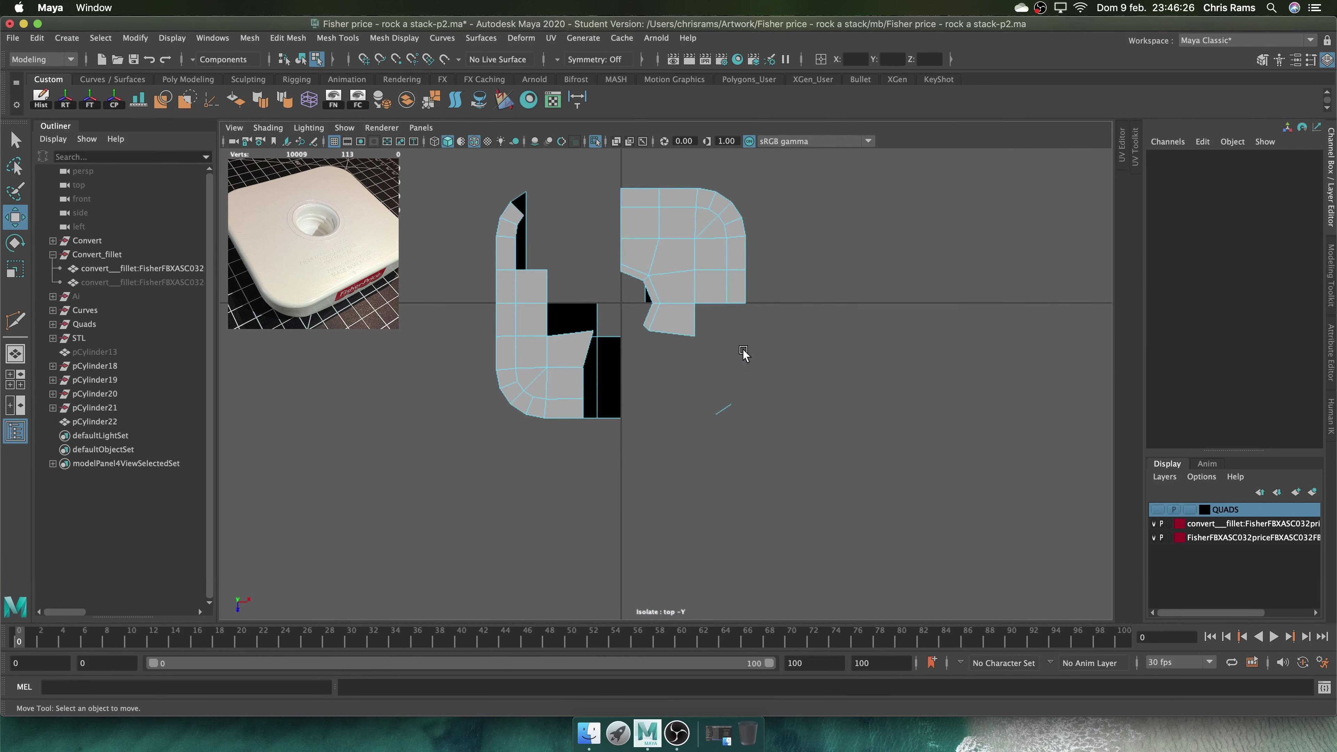
pyautogui.press('space')
pyautogui.moveTo(628, 310); pyautogui.dragTo(636, 301)
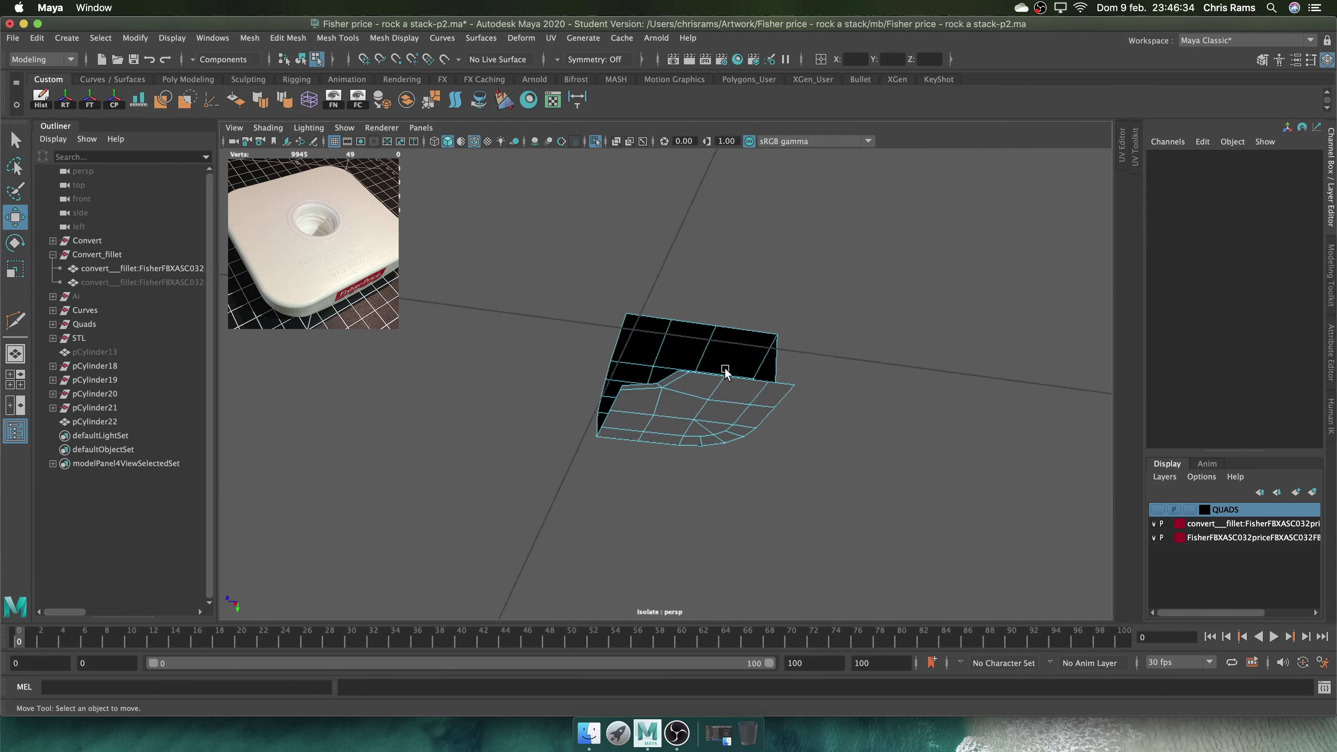
pyautogui.press('space')
pyautogui.moveTo(693, 383); pyautogui.dragTo(679, 363)
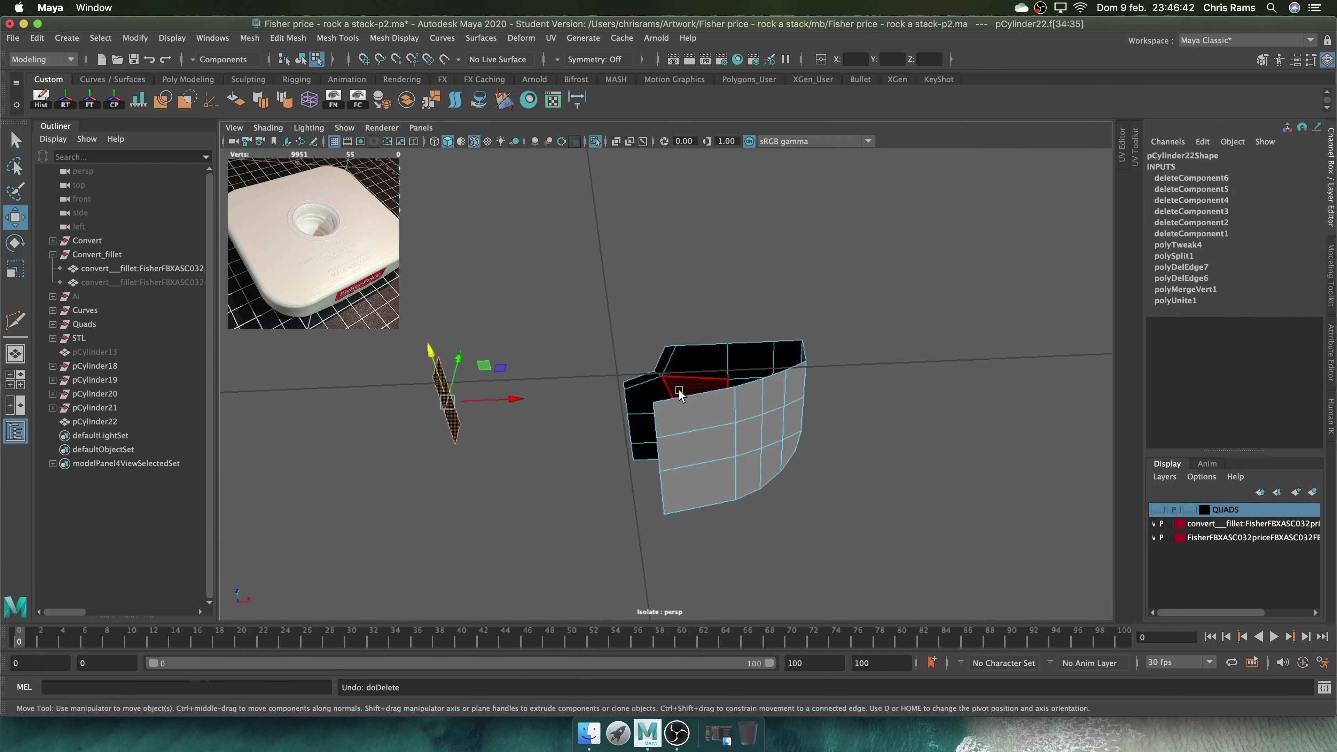
pyautogui.hotkey('ctrl', 'z')
pyautogui.hotkey('ctrl', 'z')
pyautogui.moveTo(606, 462)
pyautogui.keyDown('alt'); pyautogui.mouseDown()
pyautogui.moveTo(866, 448)
pyautogui.moveTo(869, 391)
pyautogui.moveTo(1000, 397)
pyautogui.moveTo(779, 367)
pyautogui.mouseUp(); pyautogui.keyUp('alt')
# Inspect the quarter piece from the back view and select its corner vertex
pyautogui.press('space')
pyautogui.moveTo(616, 240)
pyautogui.mouseDown()
pyautogui.moveTo(606, 257)
pyautogui.moveTo(652, 263)
pyautogui.mouseUp()
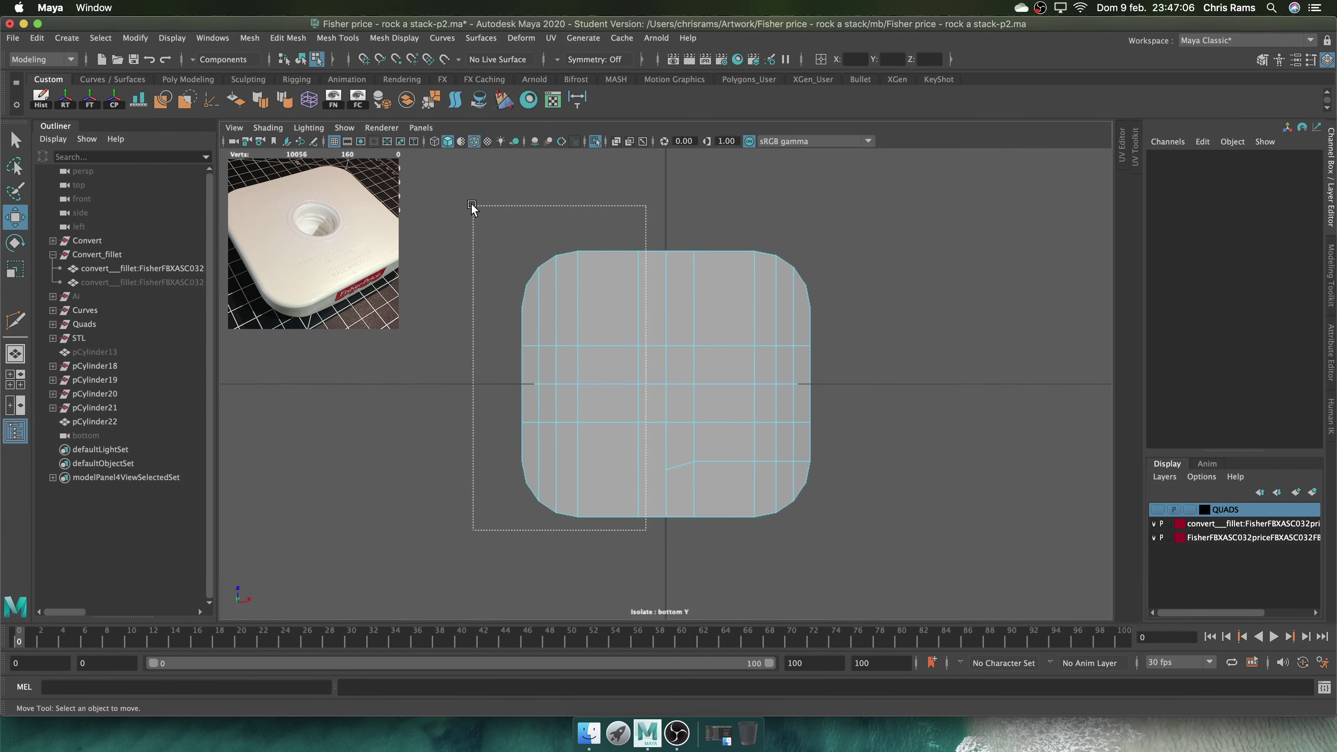
pyautogui.keyDown('alt'); pyautogui.moveTo(721, 417); pyautogui.dragTo(775, 452); pyautogui.keyUp('alt')
pyautogui.keyDown('alt'); pyautogui.moveTo(943, 439); pyautogui.dragTo(726, 398); pyautogui.keyUp('alt')
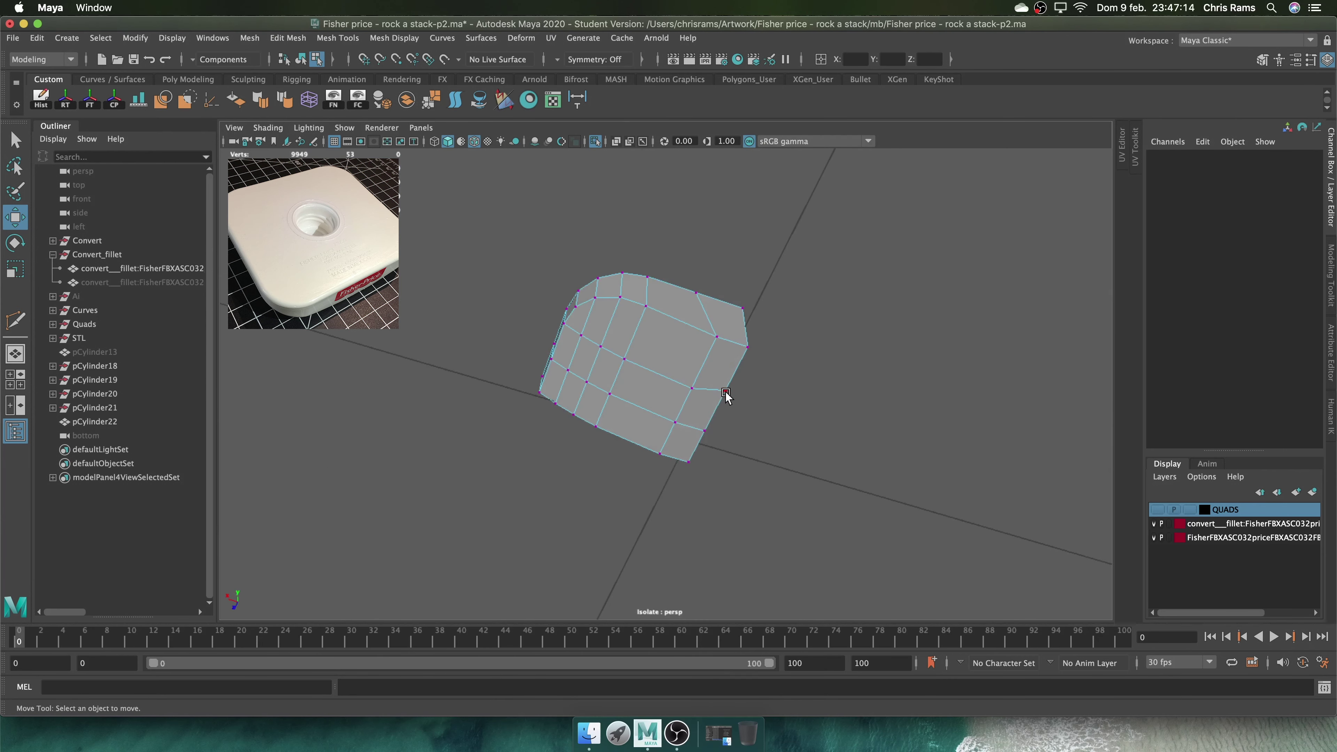
pyautogui.click(725, 398)
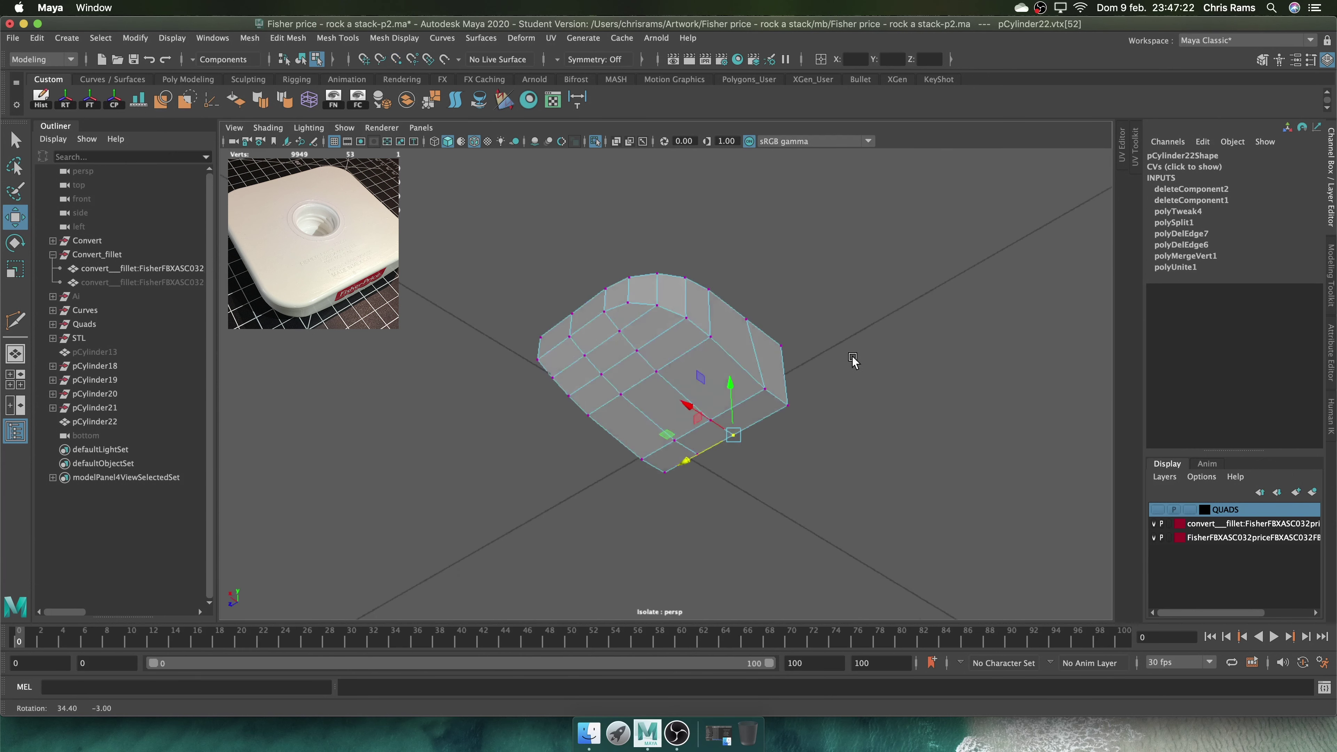
pyautogui.keyDown('alt'); pyautogui.moveTo(853, 360); pyautogui.dragTo(830, 322); pyautogui.keyUp('alt')
# Duplicate and mirror the quarter into pCylinder23–25, then select all the pieces
pyautogui.hotkey('ctrl', 'd')
pyautogui.moveTo(663, 328)
pyautogui.mouseDown()
pyautogui.moveTo(730, 348)
pyautogui.moveTo(801, 338)
pyautogui.moveTo(800, 472)
pyautogui.mouseUp()
pyautogui.click(694, 315)
pyautogui.keyDown('shift'); pyautogui.moveTo(923, 262); pyautogui.dragTo(932, 411, button='right'); pyautogui.keyUp('shift')
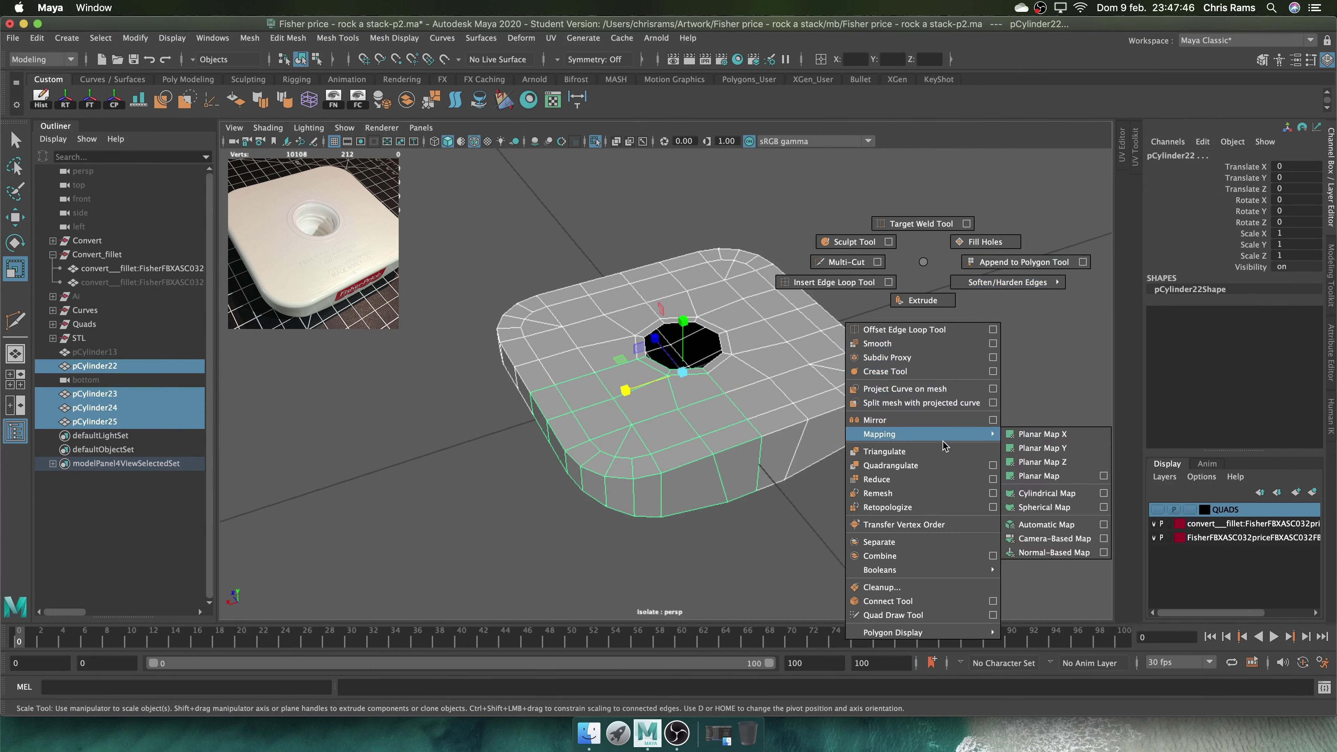
# Combine the four quarter pieces into one mesh, pCylinder26, and reselect it
pyautogui.click(879, 556)
pyautogui.click(853, 343)
pyautogui.moveTo(853, 342)
pyautogui.keyDown('alt'); pyautogui.mouseDown()
pyautogui.moveTo(865, 333)
pyautogui.moveTo(838, 307)
pyautogui.moveTo(926, 251)
pyautogui.moveTo(1034, 15)
pyautogui.moveTo(845, 364)
pyautogui.moveTo(839, 445)
pyautogui.mouseUp(); pyautogui.keyUp('alt')
pyautogui.click(863, 337)
pyautogui.scroll(3, 845, 364)
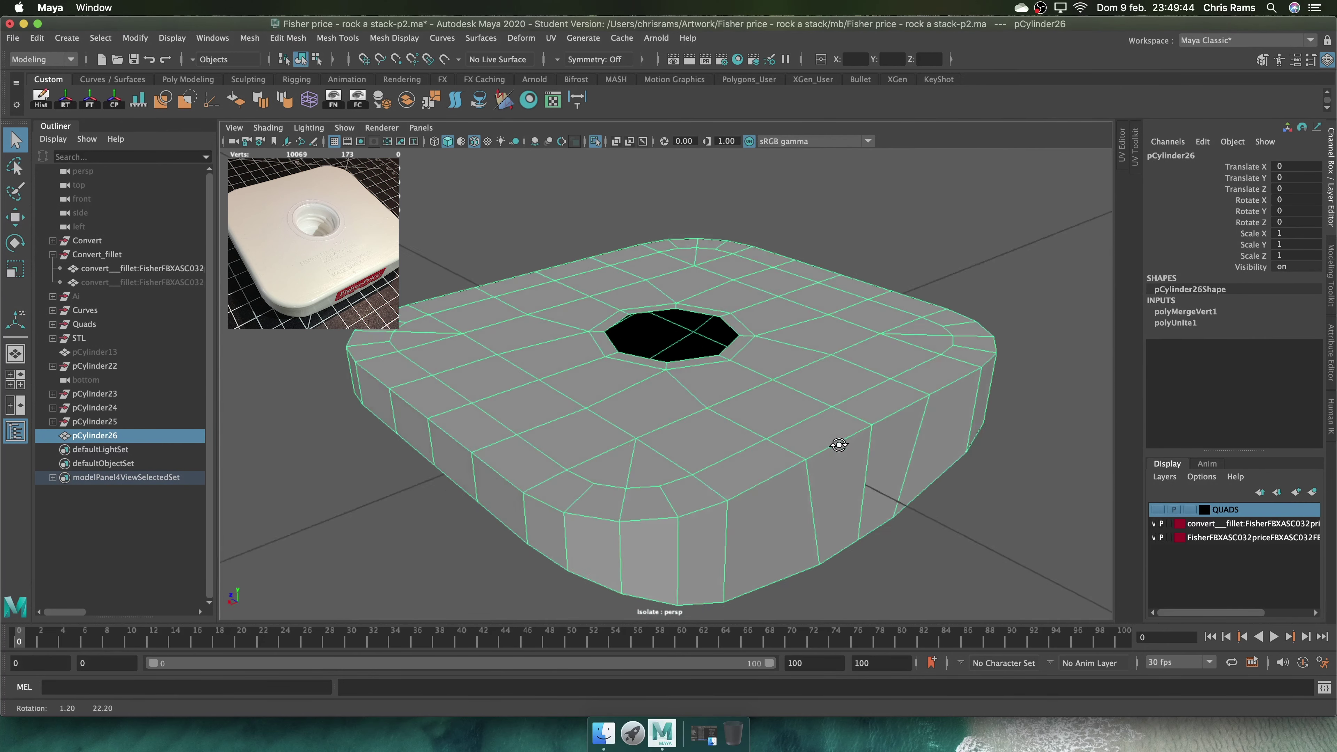
pyautogui.scroll(5, 838, 445)
# Switch the plate to edge selection around the centre hole
pyautogui.press('F10')
pyautogui.click(746, 215)
pyautogui.moveTo(709, 263); pyautogui.dragTo(709, 219)
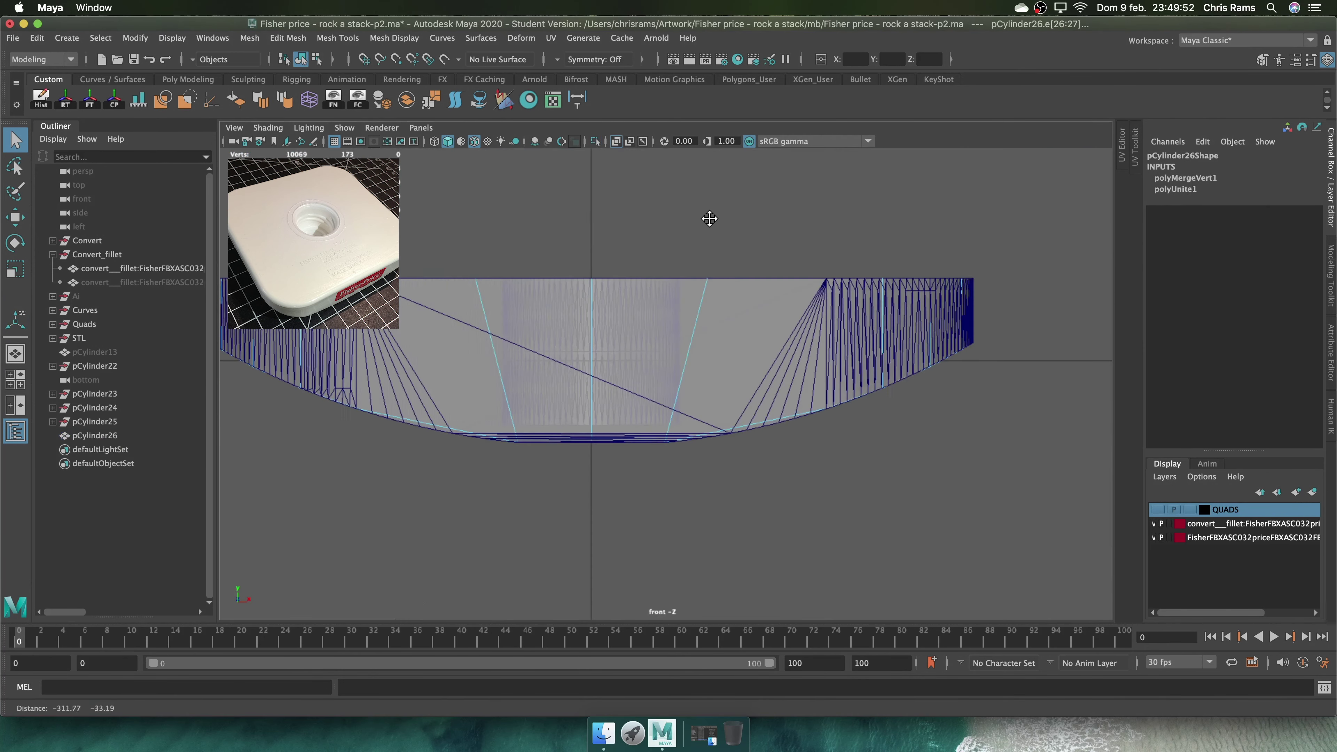
pyautogui.press('w')
pyautogui.rightClick(866, 379)
pyautogui.click(895, 390)
# Select the full border edge loop inside the octagonal centre hole
pyautogui.keyDown('alt'); pyautogui.moveTo(619, 424); pyautogui.dragTo(695, 327); pyautogui.keyUp('alt')
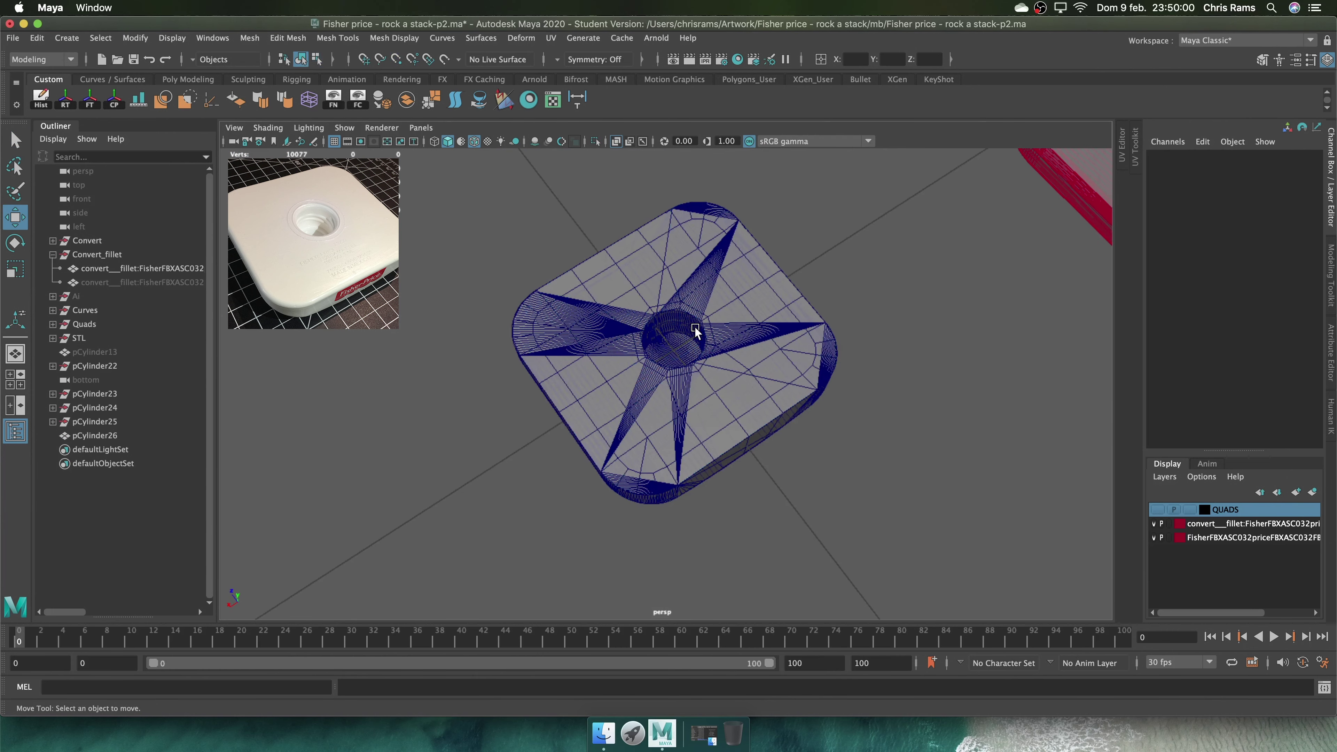
pyautogui.scroll(-5, 695, 327)
pyautogui.keyDown('alt'); pyautogui.moveTo(593, 277); pyautogui.dragTo(658, 316); pyautogui.keyUp('alt')
pyautogui.scroll(8, 695, 335)
pyautogui.click(700, 240)
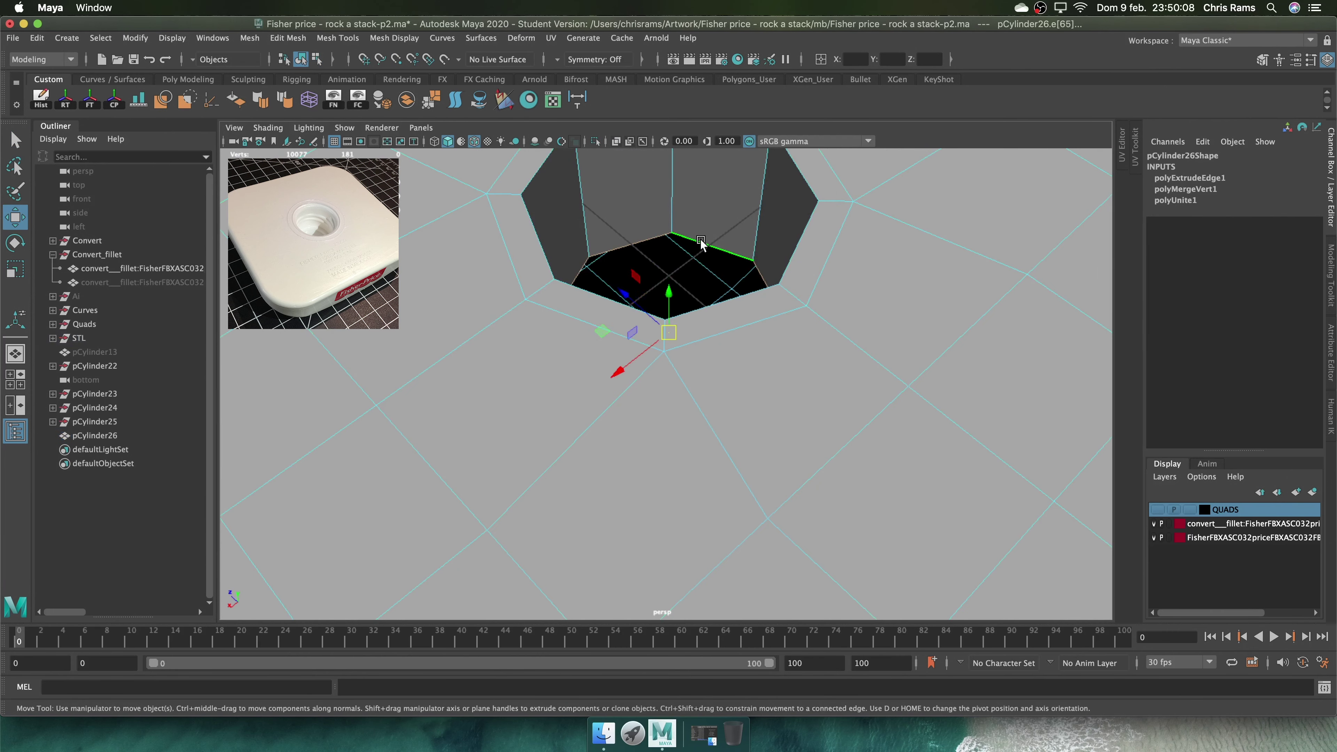
pyautogui.doubleClick(700, 239)
pyautogui.keyDown('alt'); pyautogui.moveTo(700, 239); pyautogui.dragTo(789, 226); pyautogui.keyUp('alt')
pyautogui.scroll(-4, 884, 230)
# Extrude the hole's loop, scale it inward, and fill the opening with a cap
pyautogui.hotkey('ctrl', 'e')
pyautogui.press('r')
pyautogui.moveTo(666, 383); pyautogui.dragTo(631, 392)
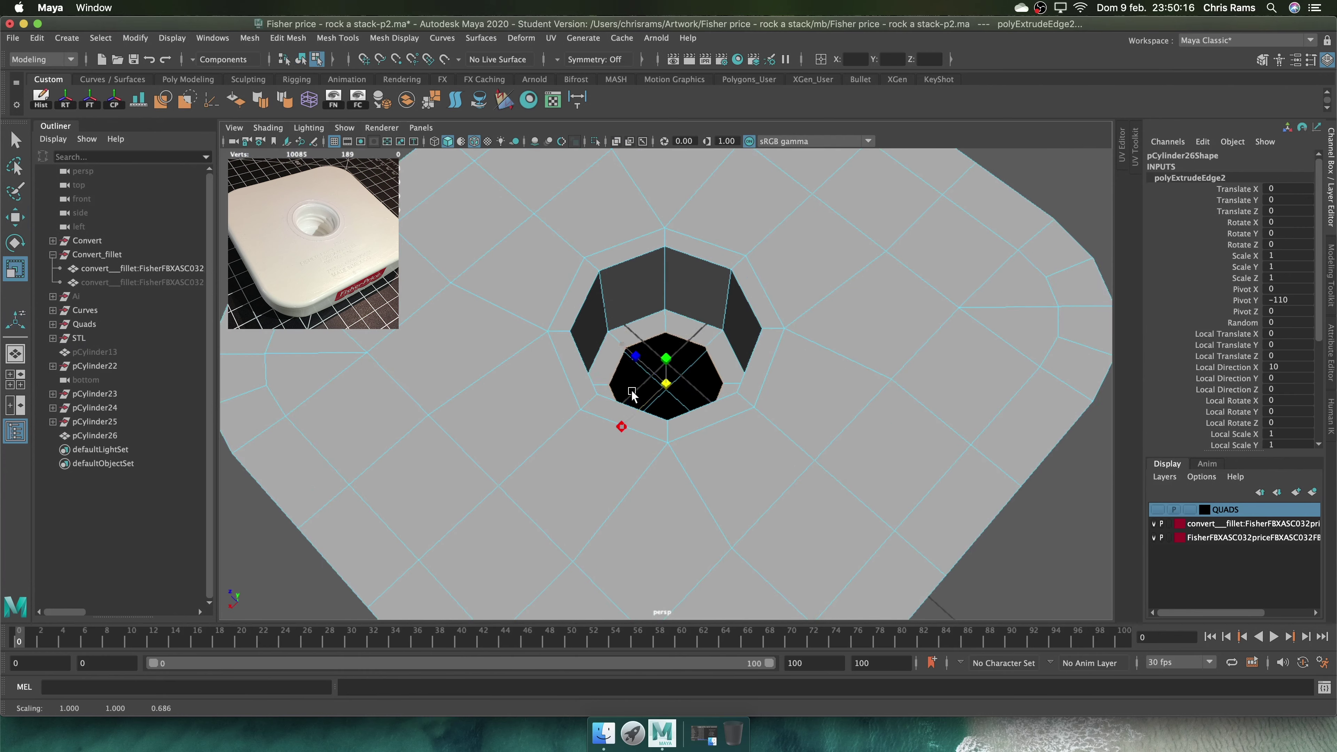
pyautogui.press('space')
pyautogui.press('w')
pyautogui.scroll(3, 730, 332)
pyautogui.click(729, 332)
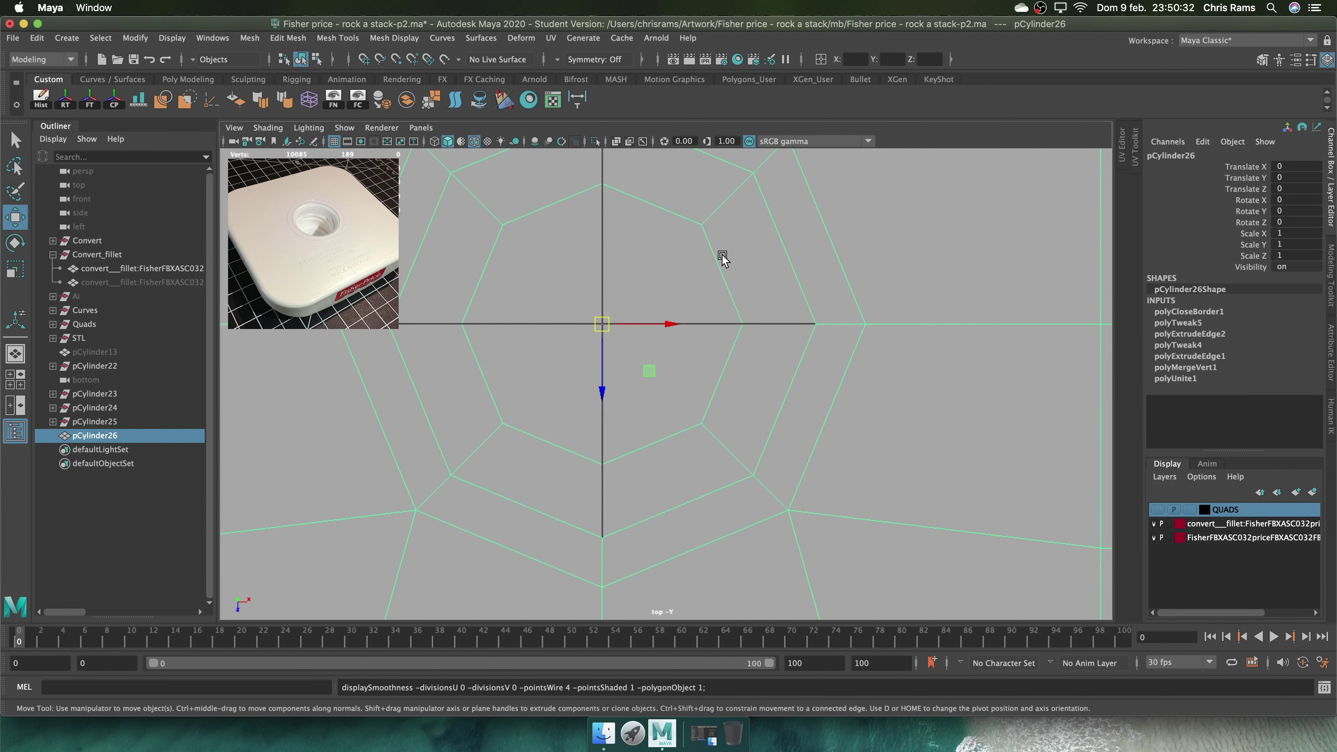
pyautogui.press('space')
pyautogui.moveTo(721, 293)
pyautogui.mouseDown()
pyautogui.moveTo(717, 215)
pyautogui.moveTo(695, 327)
pyautogui.mouseUp()
pyautogui.scroll(3, 695, 327)
pyautogui.click(696, 322)
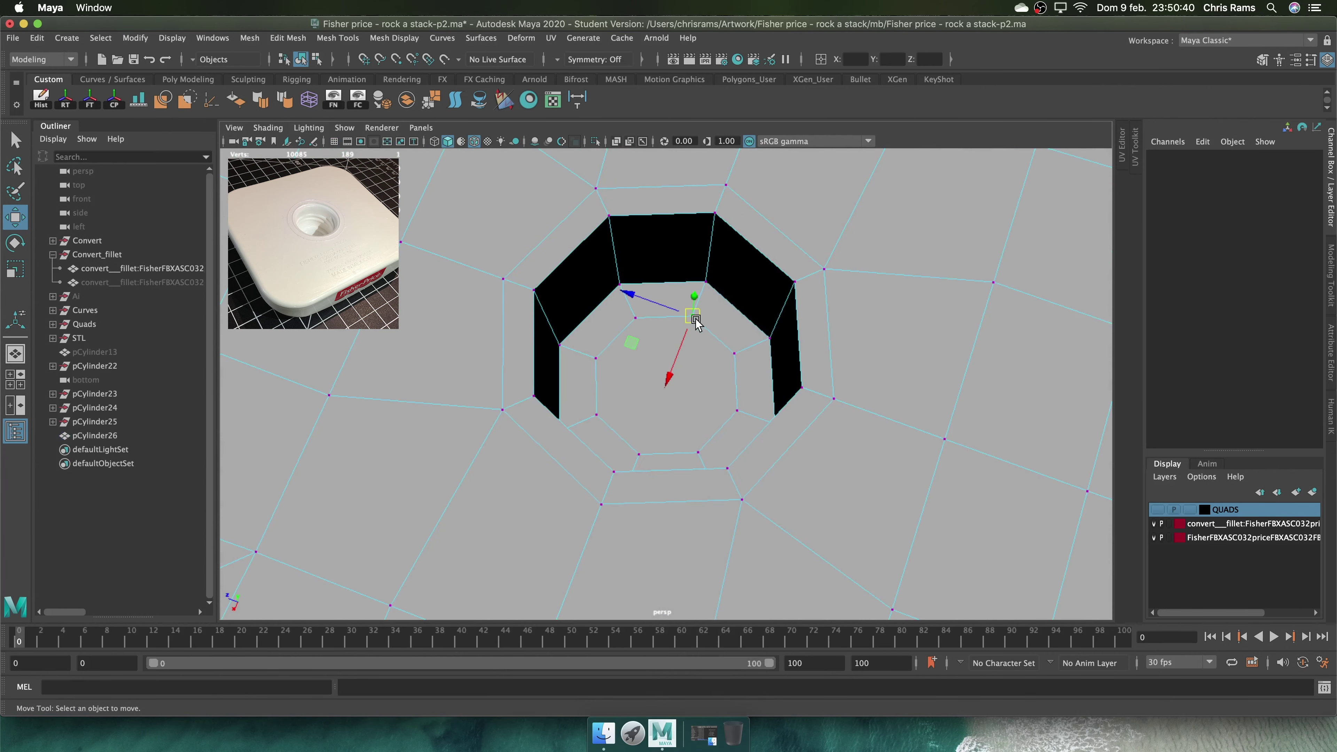
# Multi-Cut an edge across the cap between opposite vertices
pyautogui.keyDown('shift'); pyautogui.rightClick(703, 370); pyautogui.keyUp('shift')
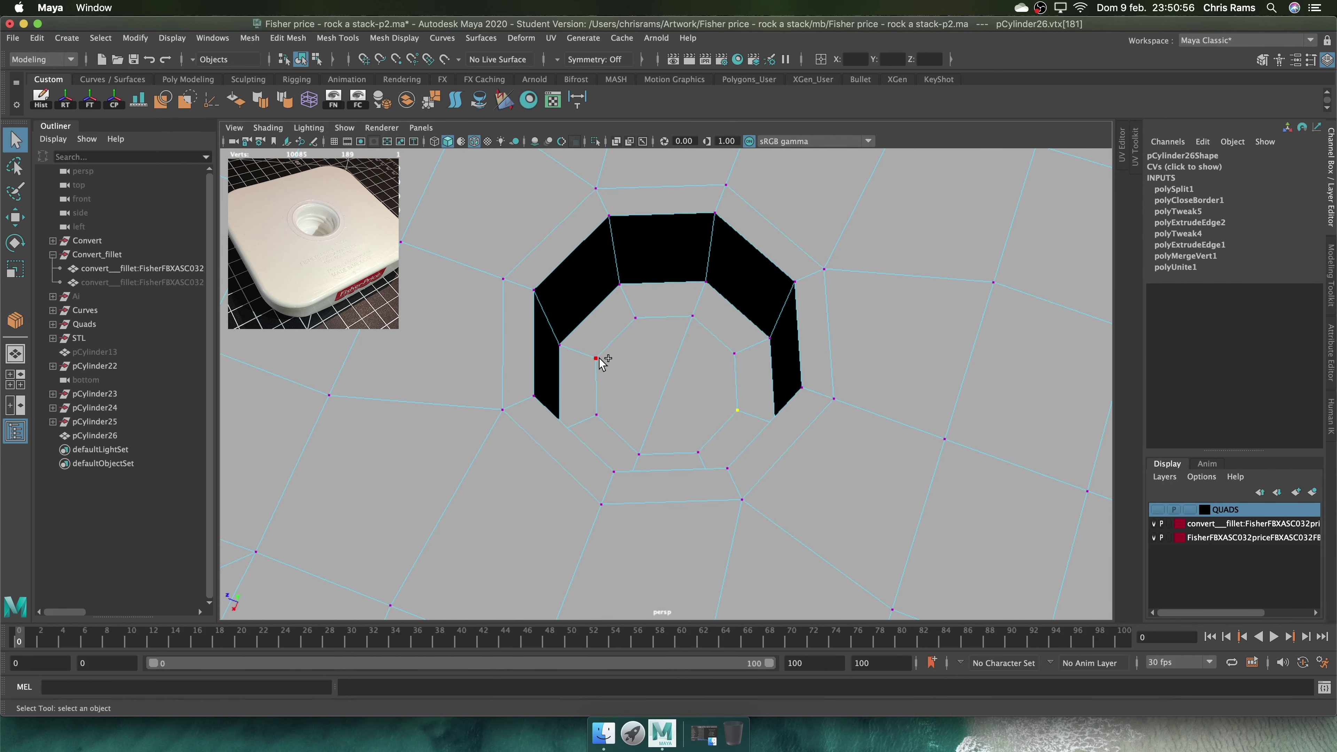
pyautogui.keyDown('shift'); pyautogui.moveTo(603, 363); pyautogui.dragTo(598, 472, button='right'); pyautogui.keyUp('shift')
pyautogui.keyDown('alt'); pyautogui.moveTo(597, 472); pyautogui.dragTo(717, 390); pyautogui.keyUp('alt')
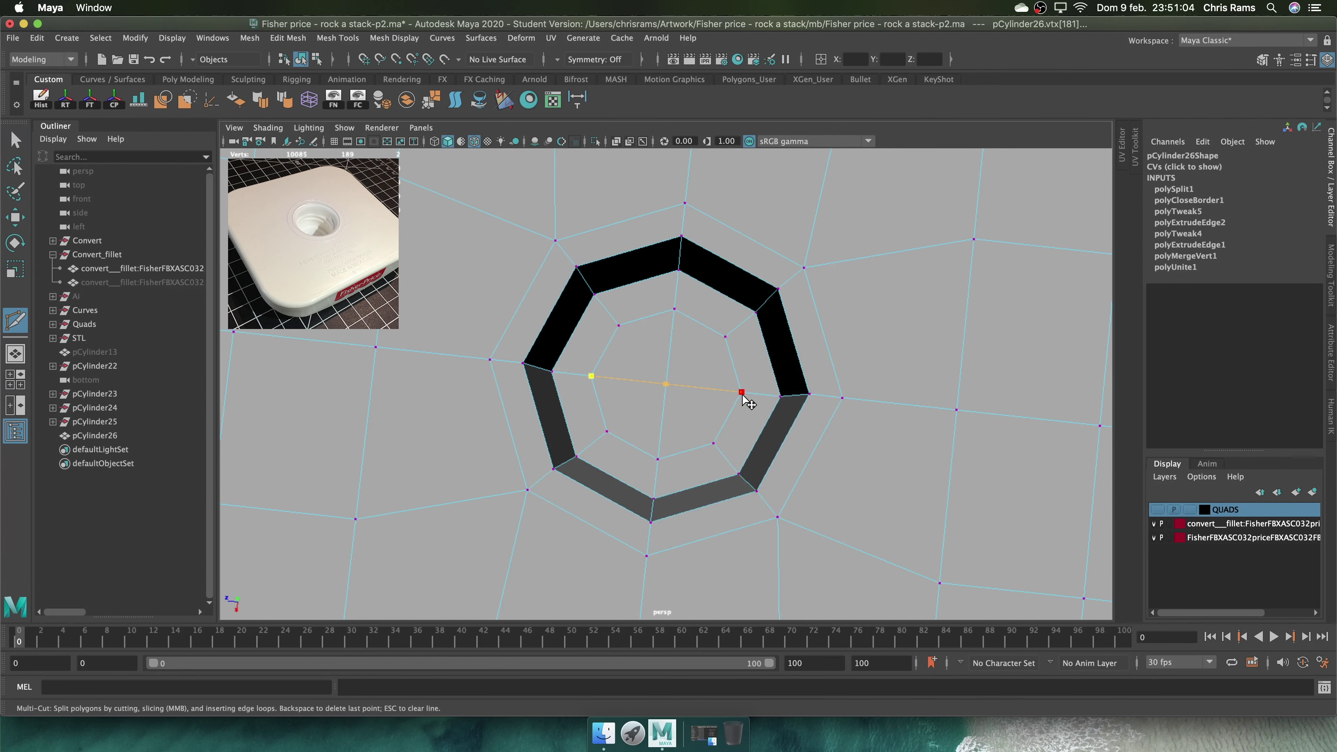
pyautogui.press('Return')
pyautogui.scroll(-5, 709, 365)
# Return to object mode, frame the plate, and check smooth preview before low-poly
pyautogui.rightClick(681, 354)
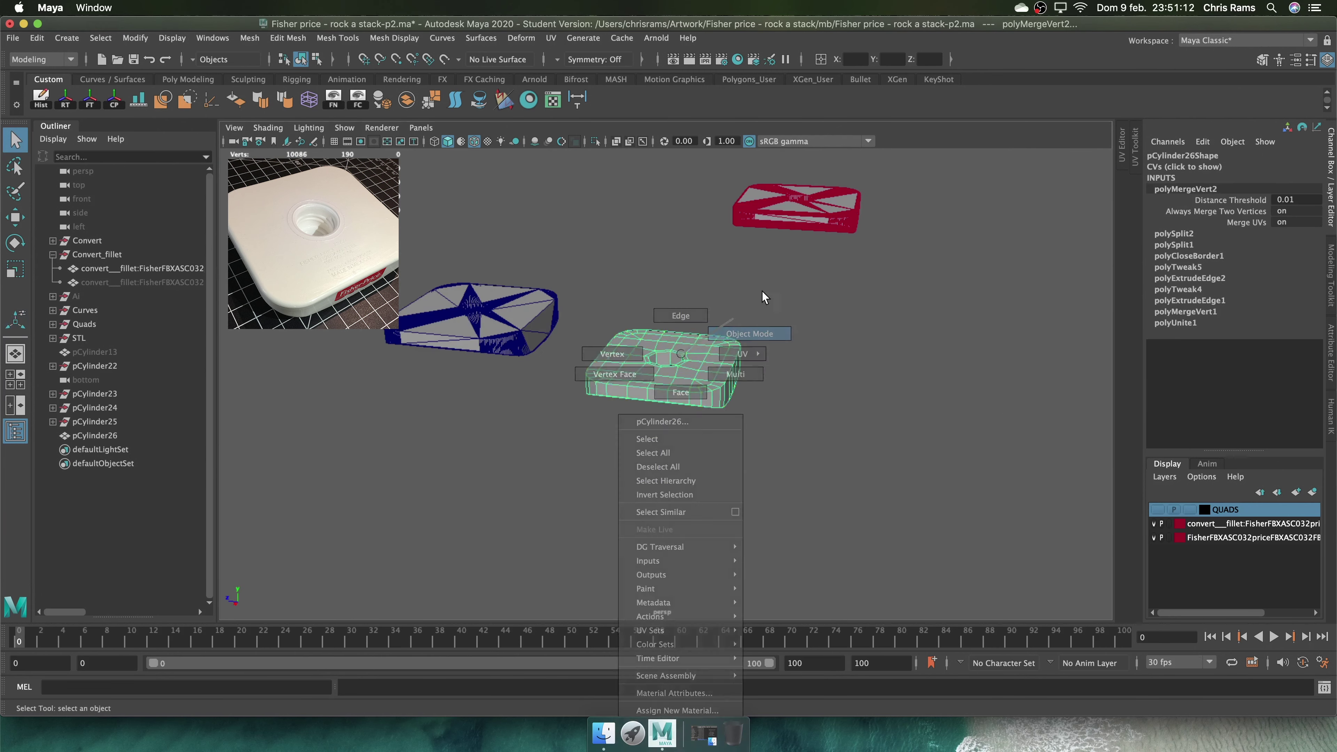
pyautogui.click(766, 297)
pyautogui.press('f')
pyautogui.press('3')
pyautogui.press('1')
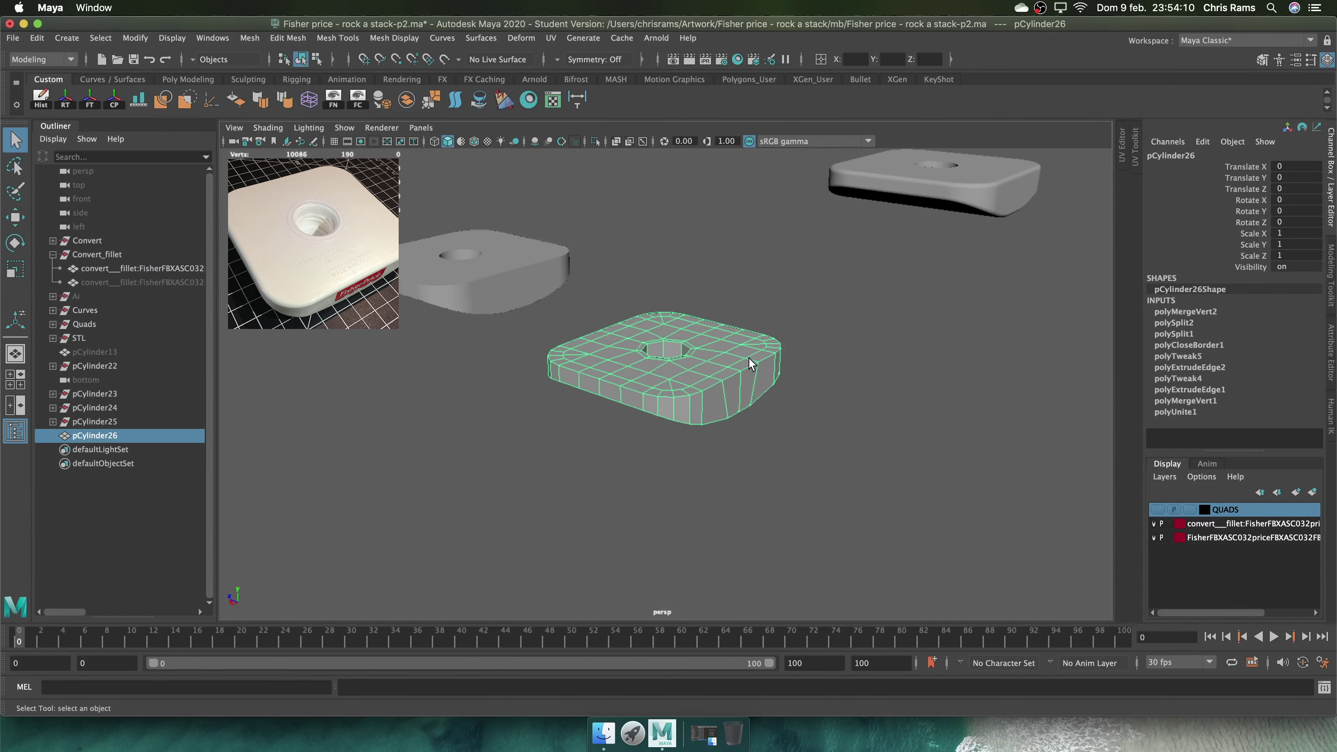
# Delete the plate's history and bevel its outer rim edges at fraction 0.3, 8 segments
pyautogui.click(92, 106)
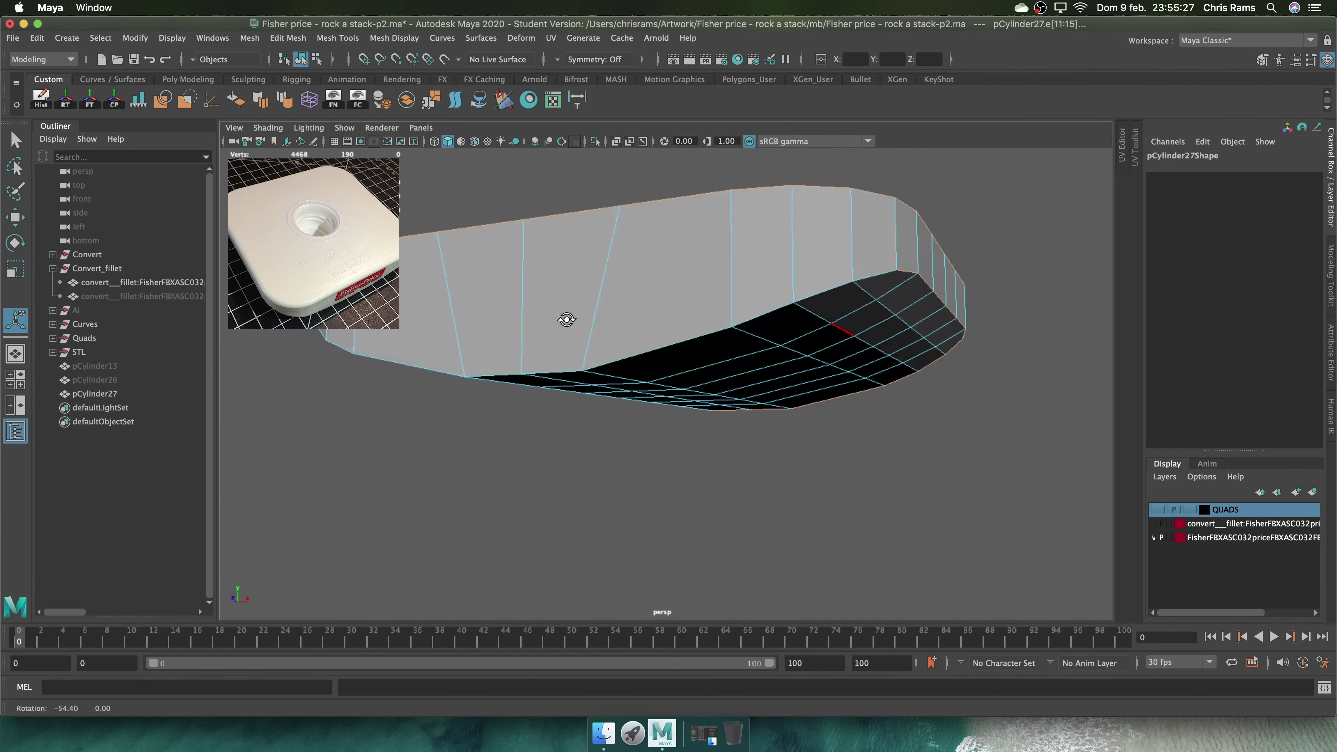
pyautogui.moveTo(564, 317)
pyautogui.keyDown('alt'); pyautogui.mouseDown()
pyautogui.moveTo(633, 275)
pyautogui.moveTo(815, 383)
pyautogui.moveTo(645, 411)
pyautogui.moveTo(584, 399)
pyautogui.mouseUp(); pyautogui.keyUp('alt')
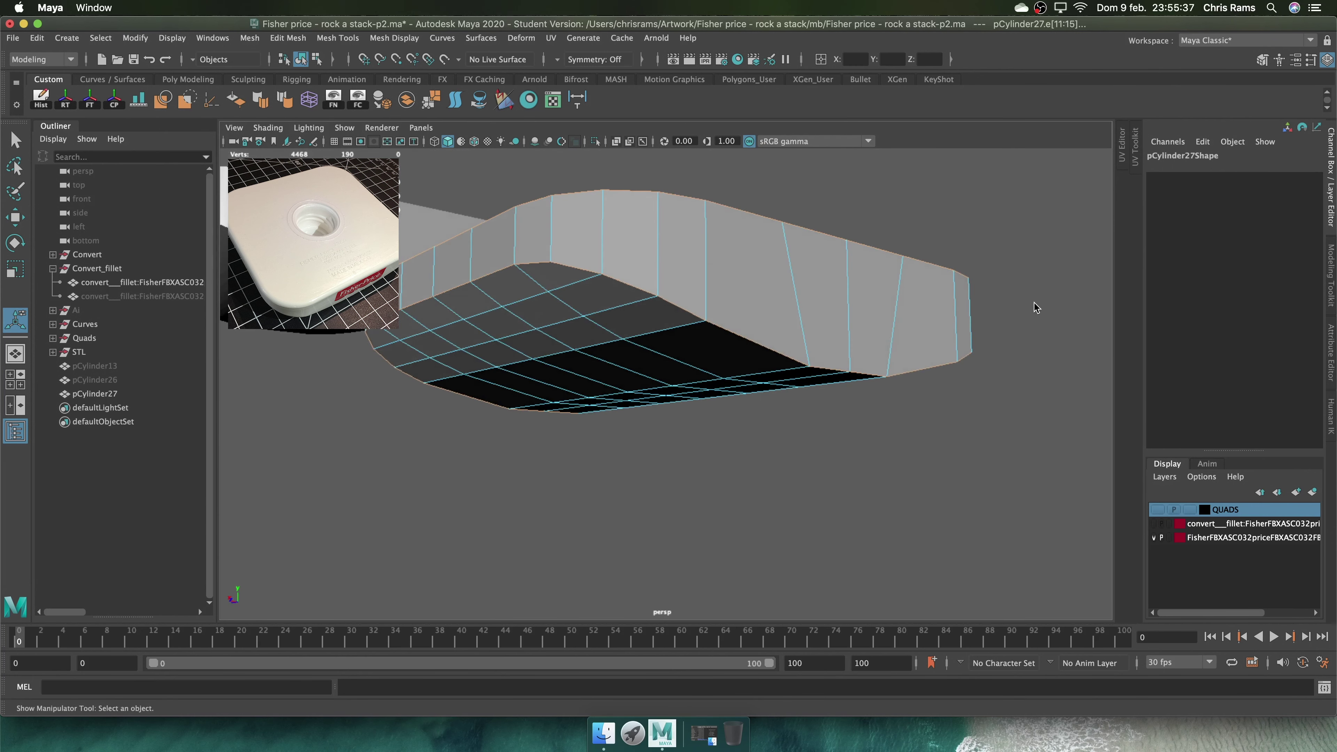
pyautogui.hotkey('ctrl', 'b')
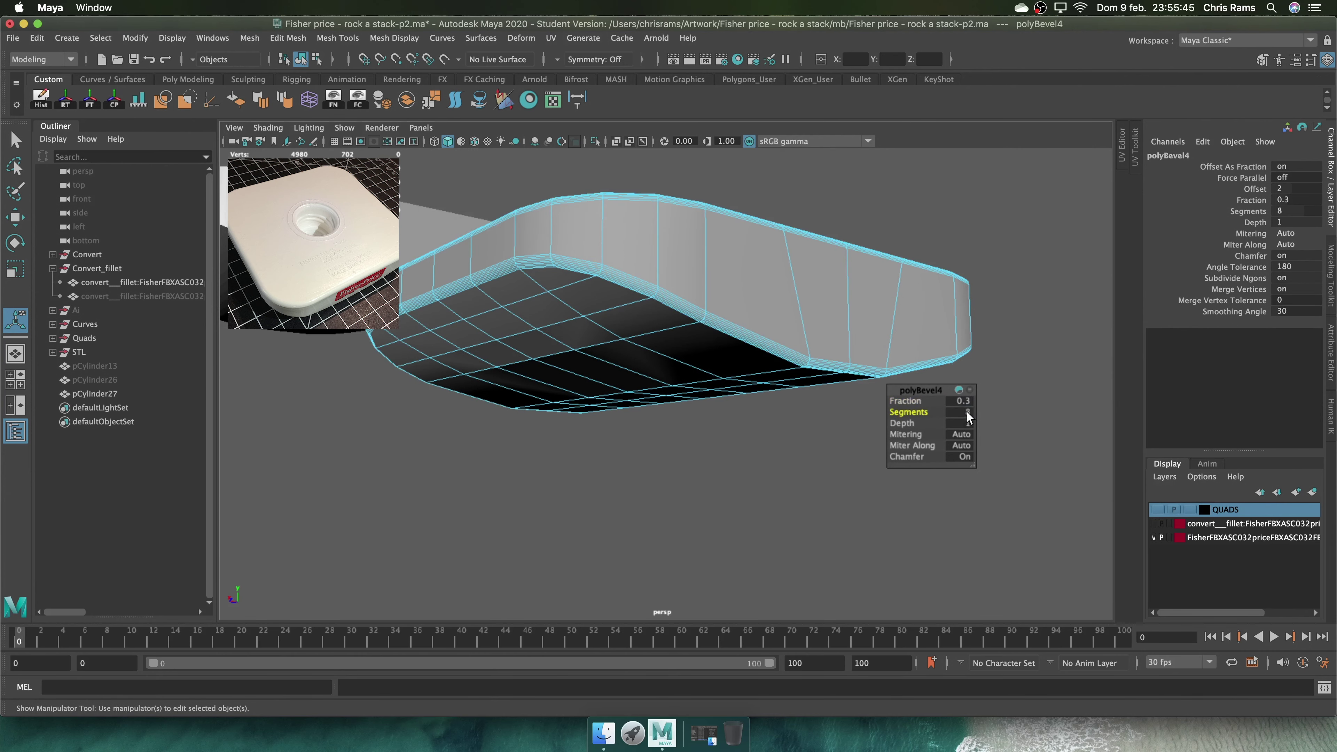
pyautogui.keyDown('alt'); pyautogui.moveTo(956, 276); pyautogui.dragTo(968, 298); pyautogui.keyUp('alt')
pyautogui.click(860, 365)
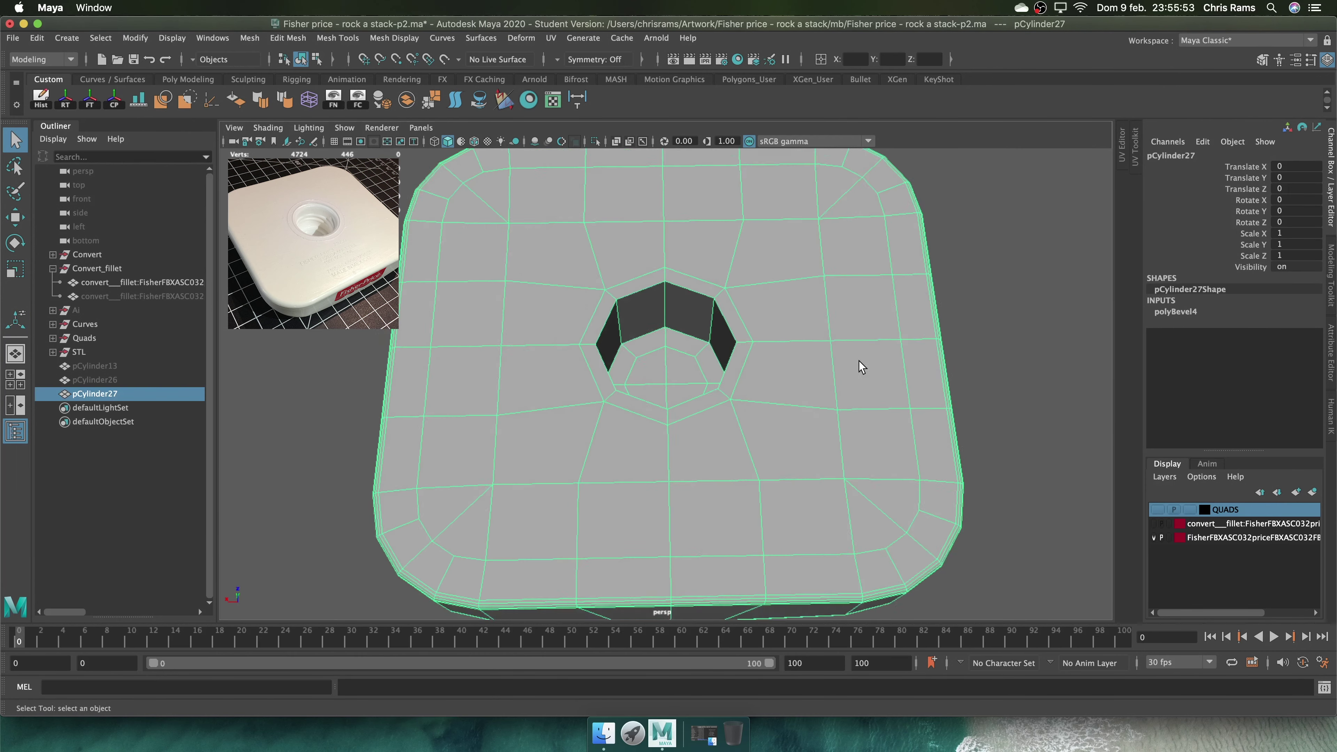
pyautogui.scroll(5, 702, 406)
pyautogui.keyDown('alt'); pyautogui.moveTo(701, 406); pyautogui.dragTo(820, 405); pyautogui.keyUp('alt')
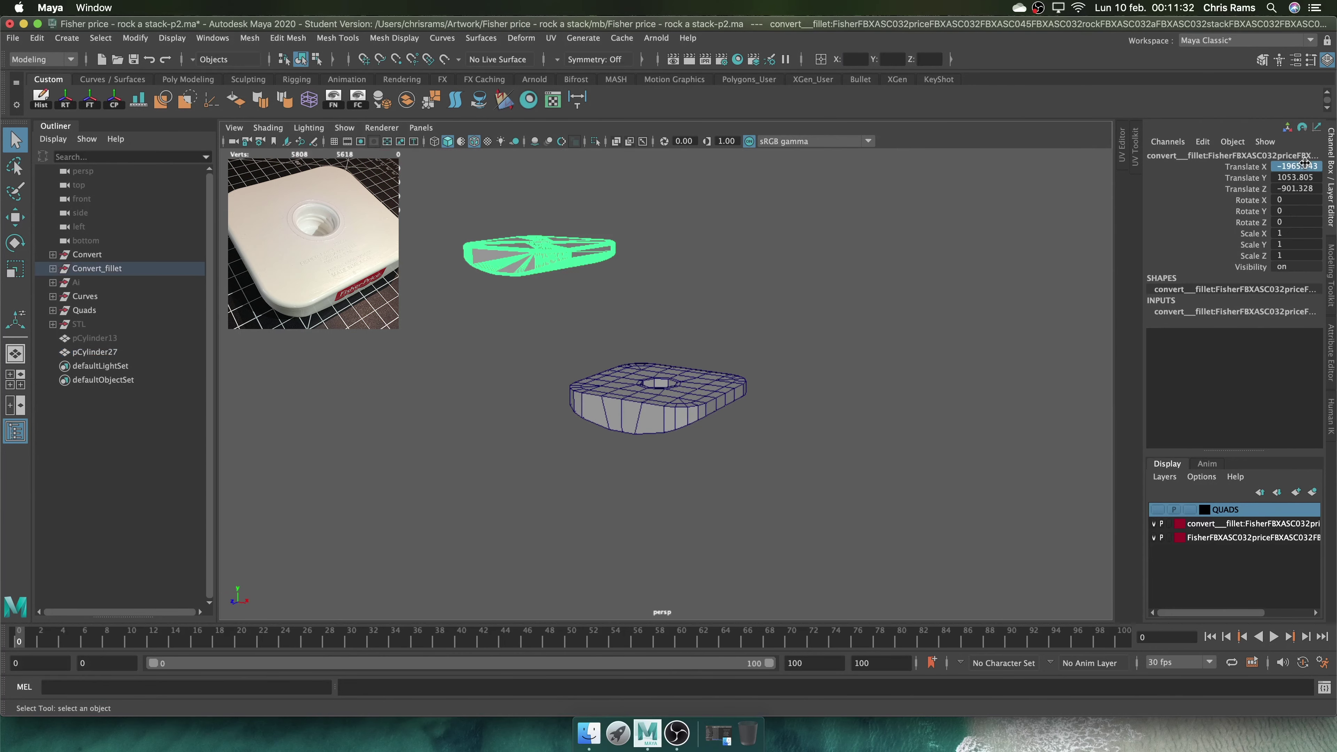
# Select pCylinder28's bottom rim edge loop and inspect it in isolation
pyautogui.click(118, 351)
pyautogui.press('f')
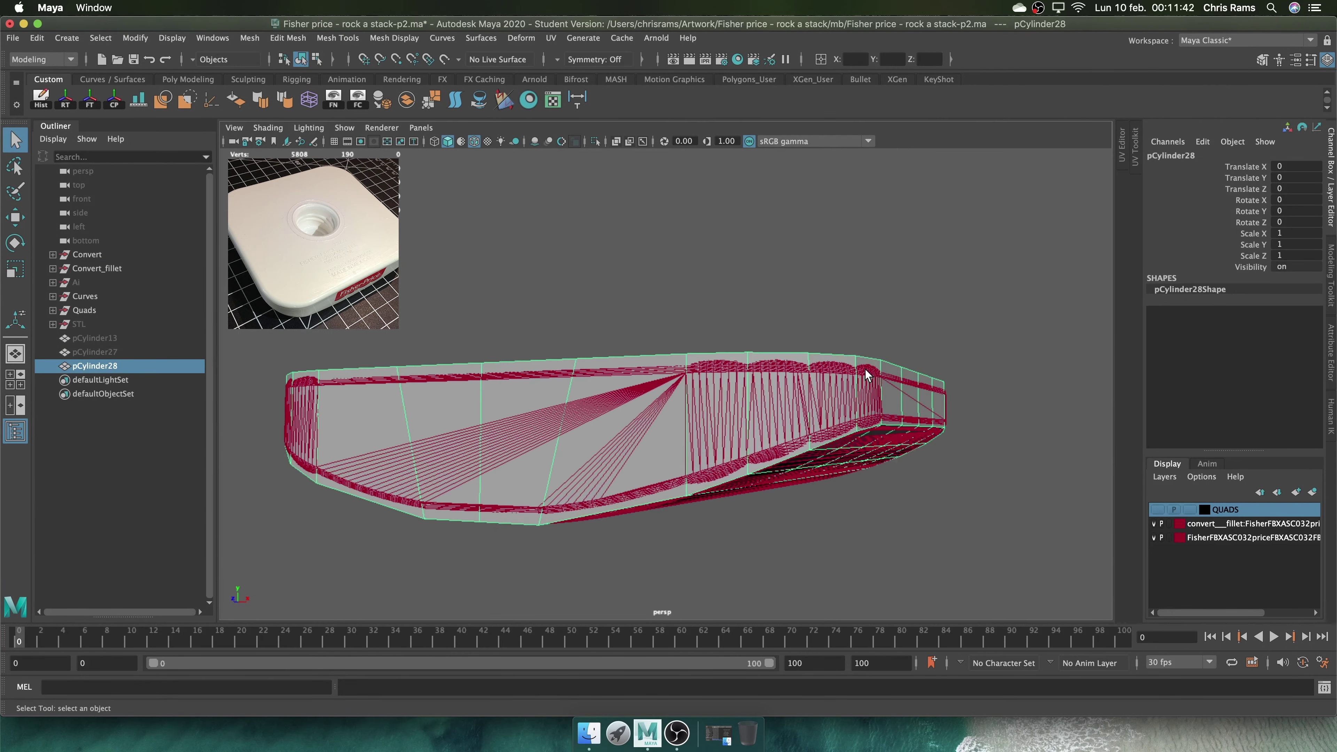
pyautogui.keyDown('alt'); pyautogui.moveTo(867, 375); pyautogui.dragTo(323, 333); pyautogui.keyUp('alt')
pyautogui.doubleClick(790, 240)
pyautogui.moveTo(656, 227); pyautogui.dragTo(703, 189, button='right')
pyautogui.click(596, 140)
pyautogui.moveTo(631, 221)
pyautogui.keyDown('alt'); pyautogui.mouseDown()
pyautogui.moveTo(695, 279)
pyautogui.moveTo(957, 322)
pyautogui.moveTo(791, 365)
pyautogui.moveTo(943, 388)
pyautogui.moveTo(842, 392)
pyautogui.moveTo(748, 279)
pyautogui.moveTo(954, 255)
pyautogui.moveTo(959, 302)
pyautogui.mouseUp(); pyautogui.keyUp('alt')
pyautogui.hotkey('ctrl', '1')
pyautogui.press('space')
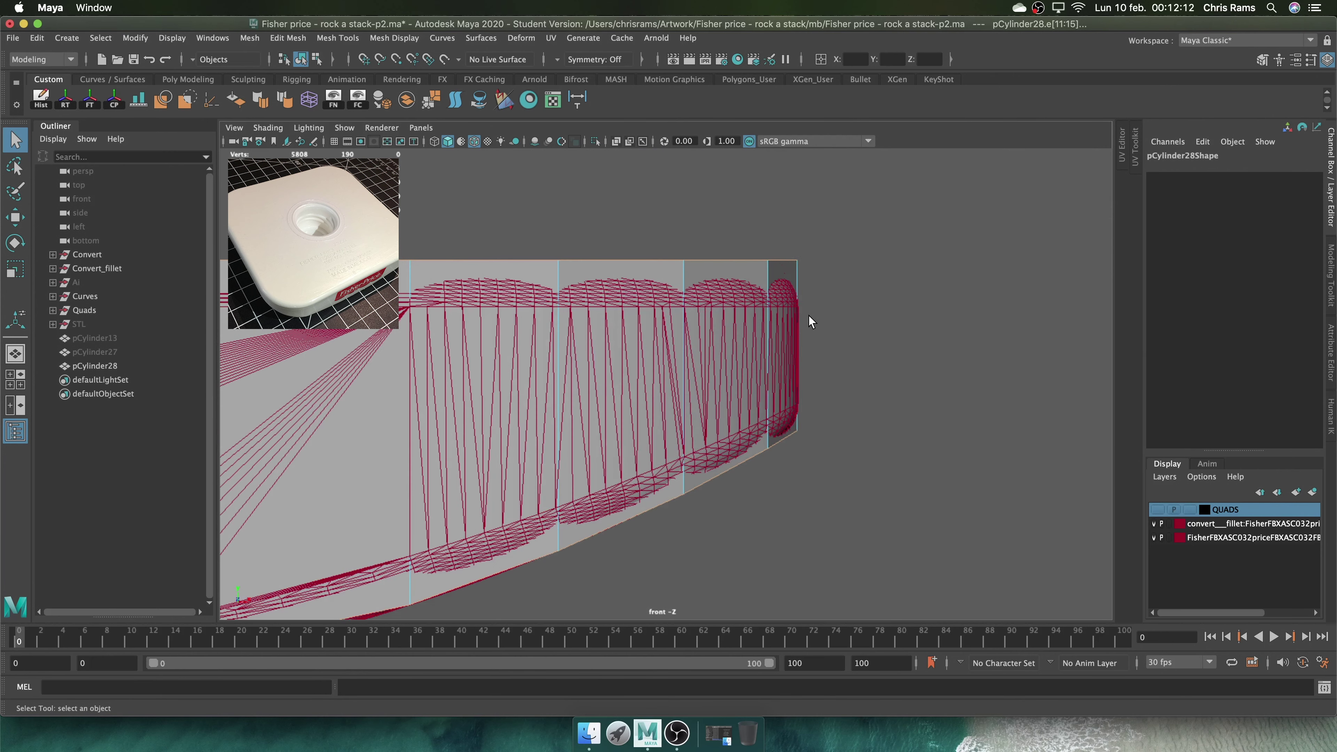
# Bevel the bottom rim edges at fraction 0.6 with 2 segments
pyautogui.keyDown('shift'); pyautogui.moveTo(848, 276); pyautogui.dragTo(913, 276, button='right'); pyautogui.keyUp('shift')
pyautogui.click(961, 402)
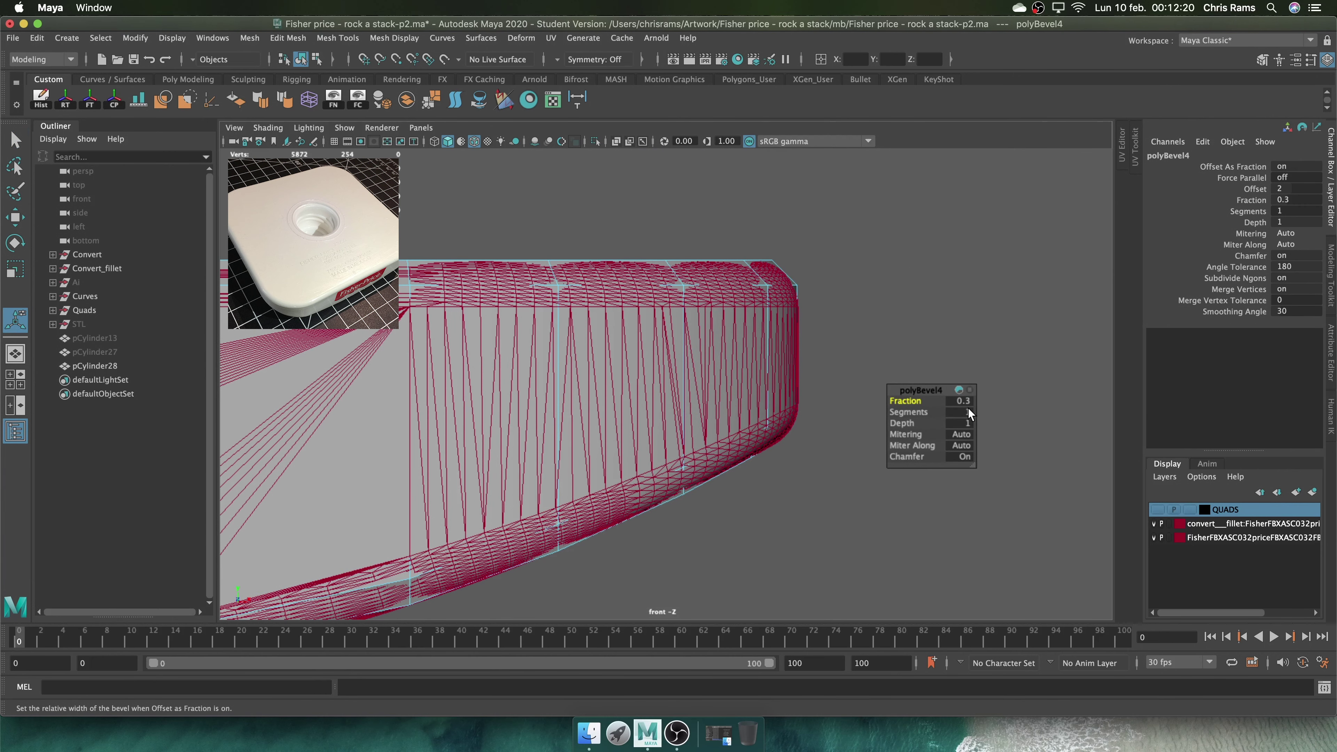
pyautogui.moveTo(968, 412); pyautogui.dragTo(960, 411)
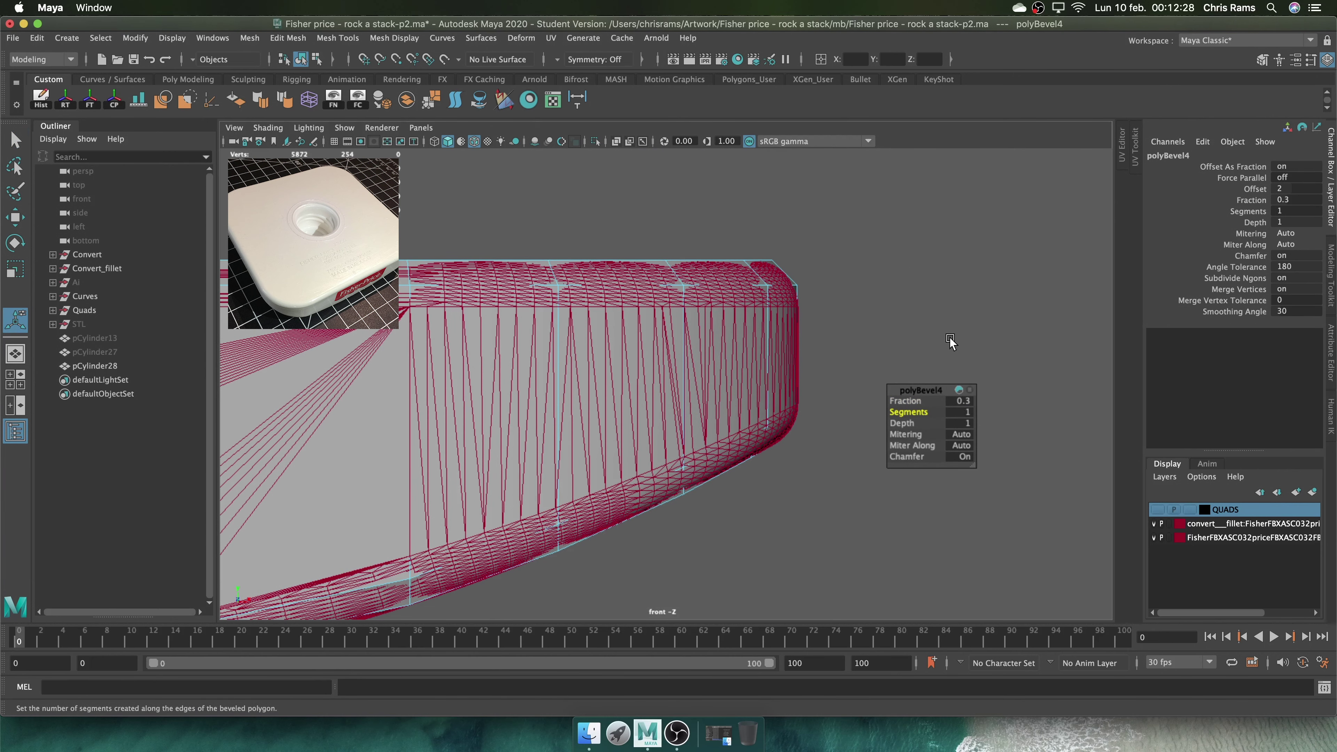
pyautogui.scroll(2, 907, 273)
pyautogui.scroll(2, 908, 273)
pyautogui.click(961, 401)
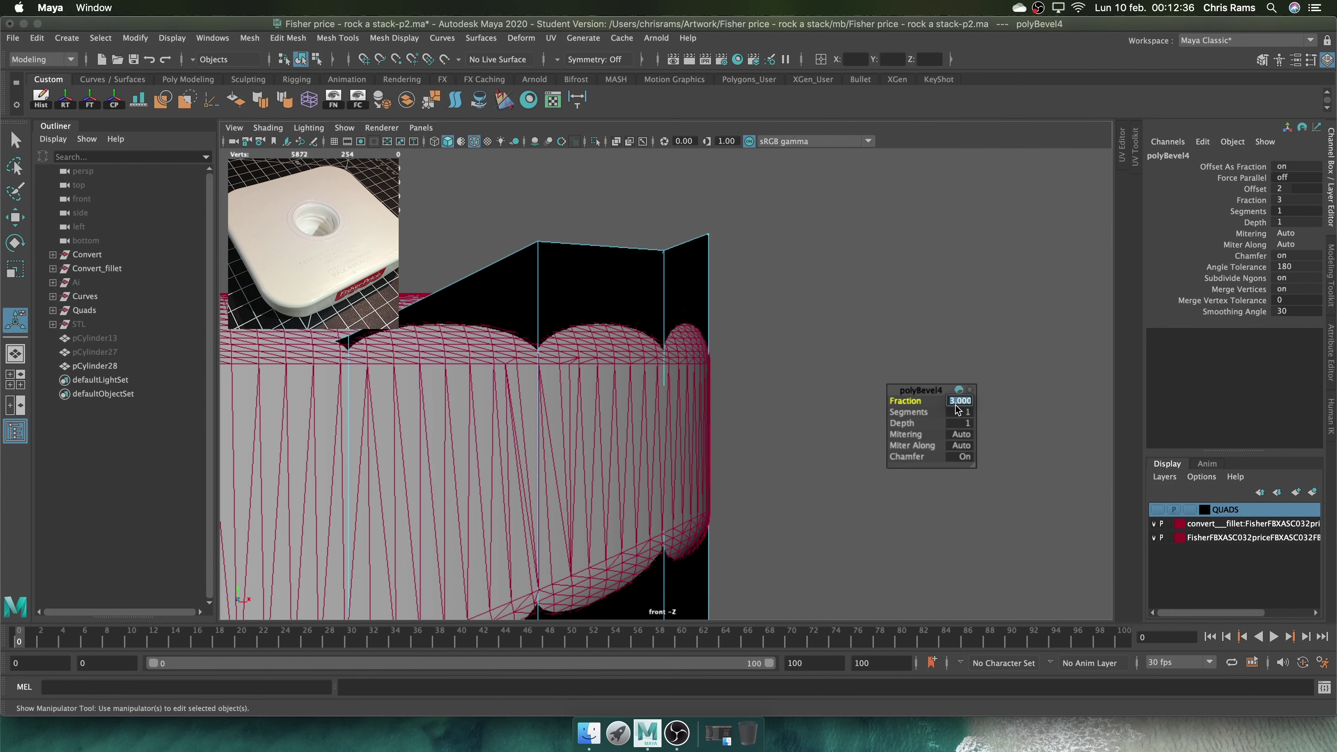
pyautogui.click(620, 145)
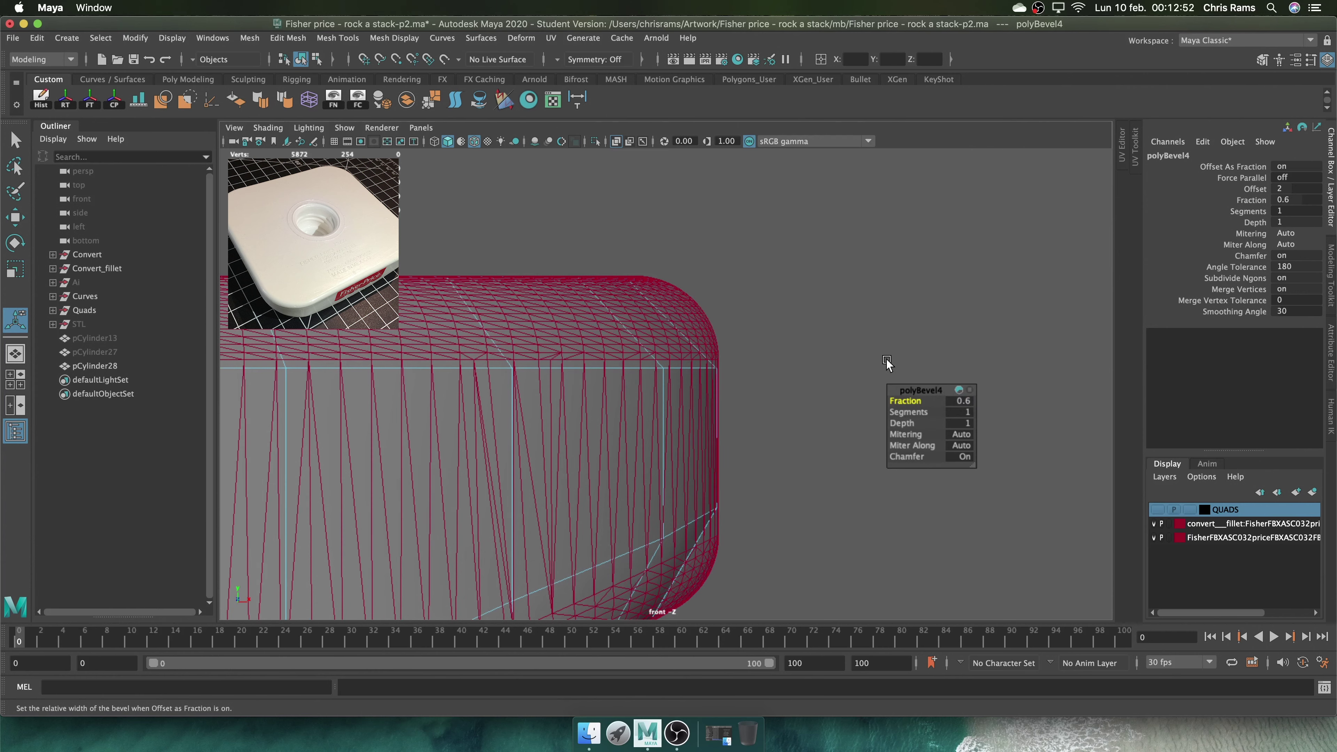
pyautogui.click(958, 412)
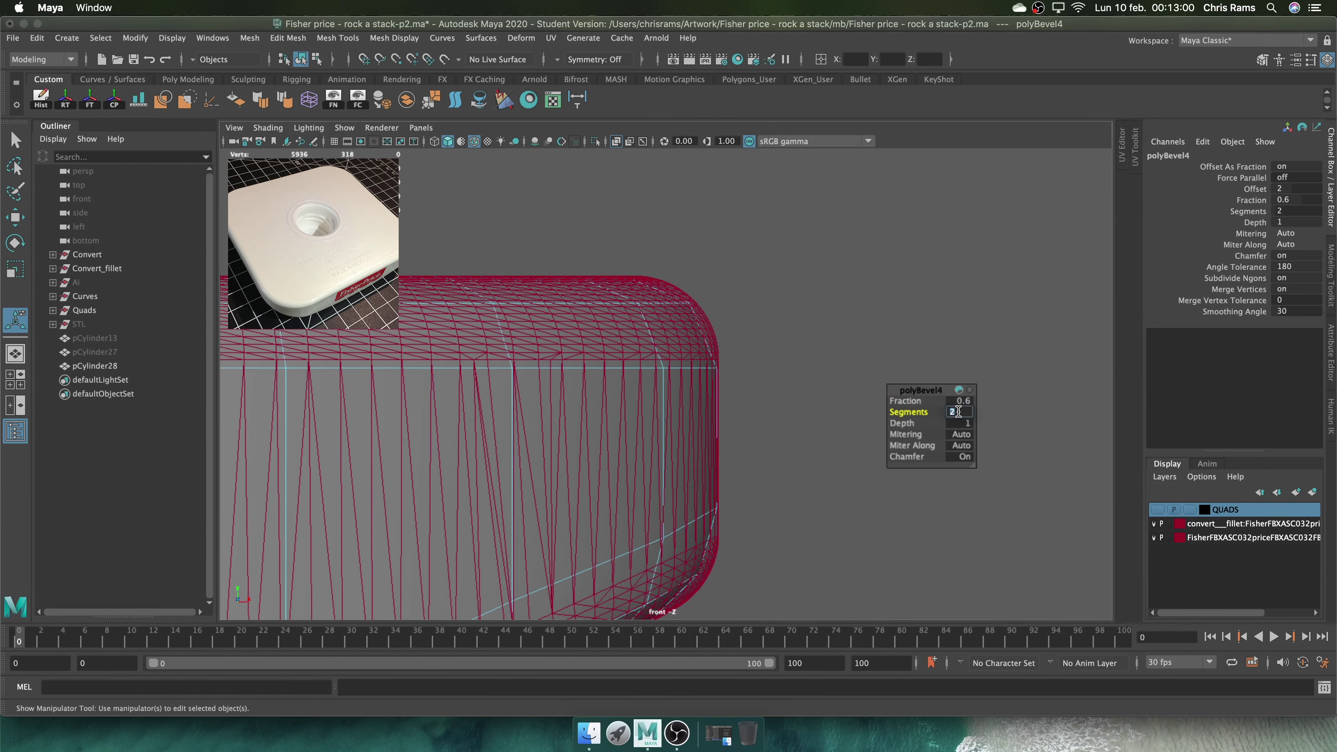
pyautogui.click(821, 337)
pyautogui.moveTo(686, 297); pyautogui.dragTo(686, 328, button='right')
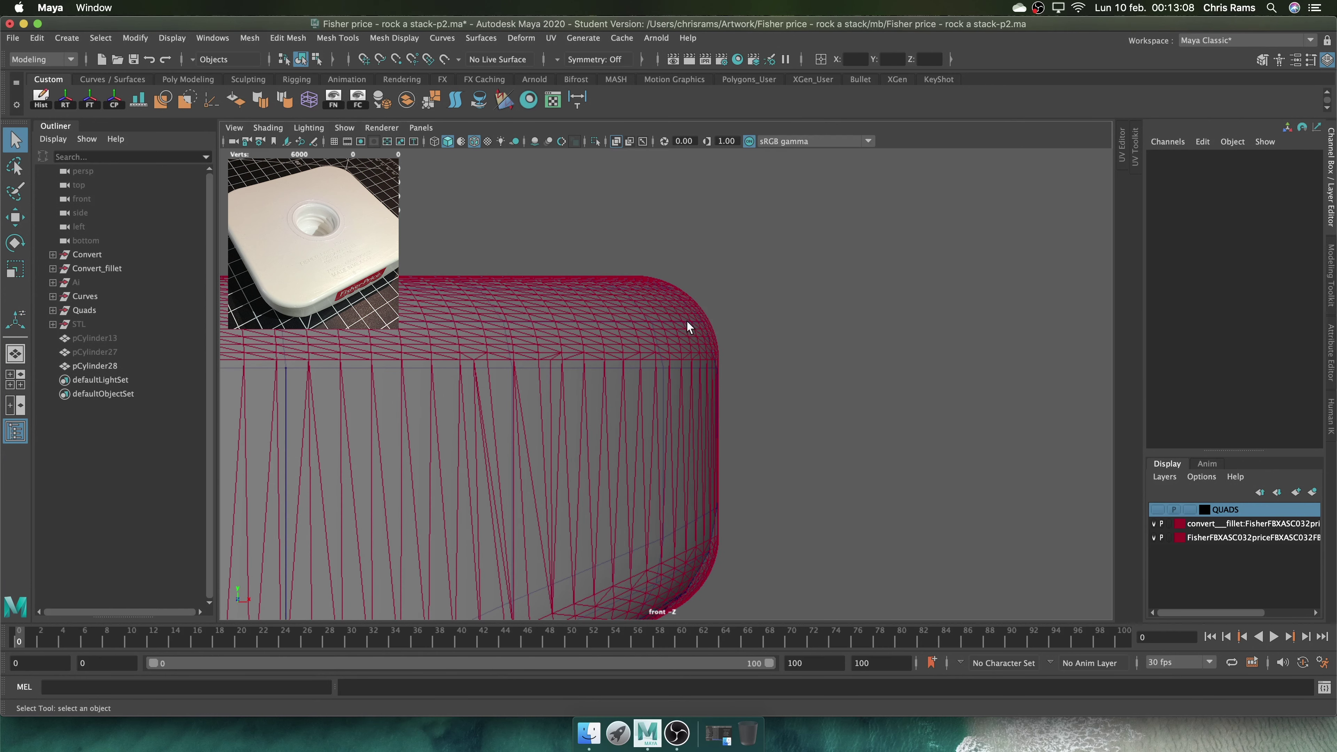
# Apply Mesh > Smooth to the whole plate with 2 divisions
pyautogui.click(140, 365)
pyautogui.press('space')
pyautogui.moveTo(672, 269)
pyautogui.keyDown('alt'); pyautogui.mouseDown()
pyautogui.moveTo(970, 301)
pyautogui.moveTo(988, 267)
pyautogui.mouseUp(); pyautogui.keyUp('alt')
pyautogui.keyDown('shift'); pyautogui.moveTo(987, 267); pyautogui.dragTo(992, 353, button='right'); pyautogui.keyUp('shift')
pyautogui.moveTo(992, 352)
pyautogui.keyDown('alt'); pyautogui.mouseDown()
pyautogui.moveTo(799, 343)
pyautogui.moveTo(776, 440)
pyautogui.mouseUp(); pyautogui.keyUp('alt')
# Undo the smoothing to get back the unsmoothed low-poly plate
pyautogui.click(594, 141)
pyautogui.moveTo(613, 140)
pyautogui.keyDown('alt'); pyautogui.mouseDown()
pyautogui.moveTo(722, 283)
pyautogui.moveTo(708, 389)
pyautogui.moveTo(852, 373)
pyautogui.moveTo(835, 389)
pyautogui.mouseUp(); pyautogui.keyUp('alt')
pyautogui.press('z')
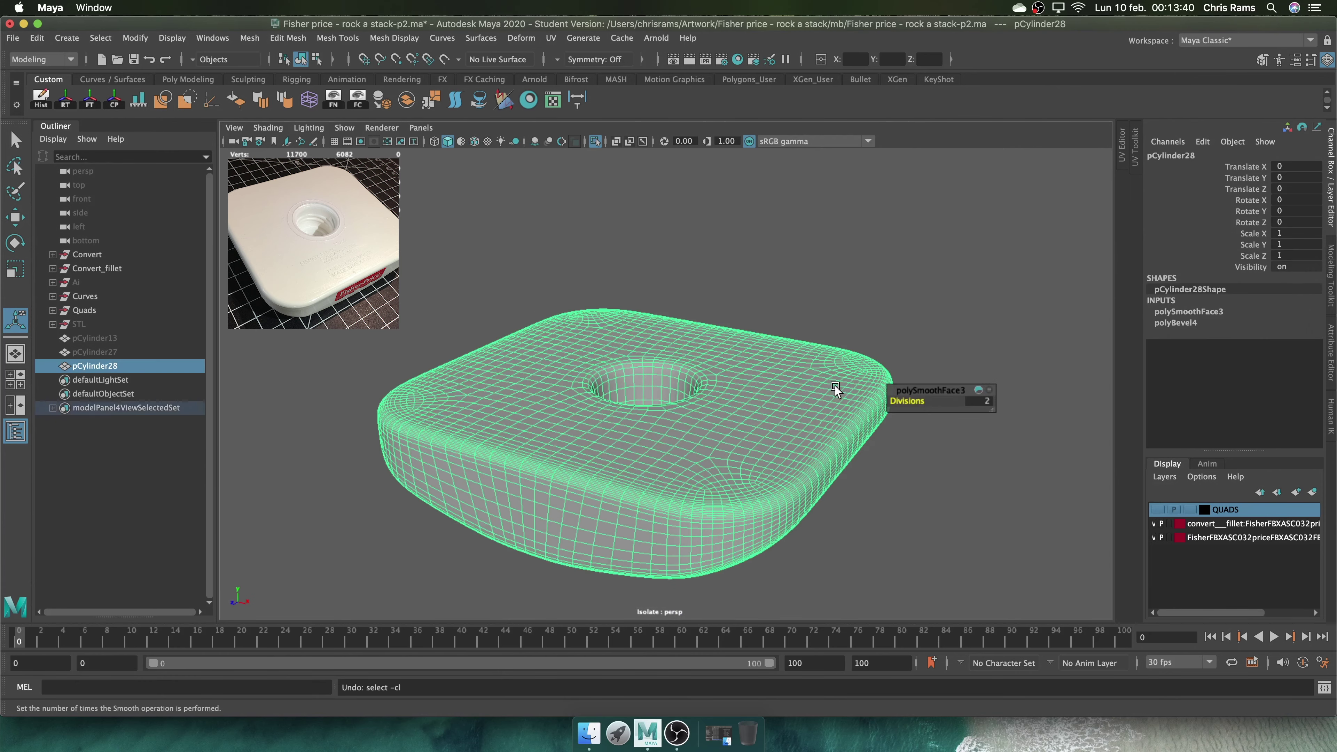
pyautogui.press('z')
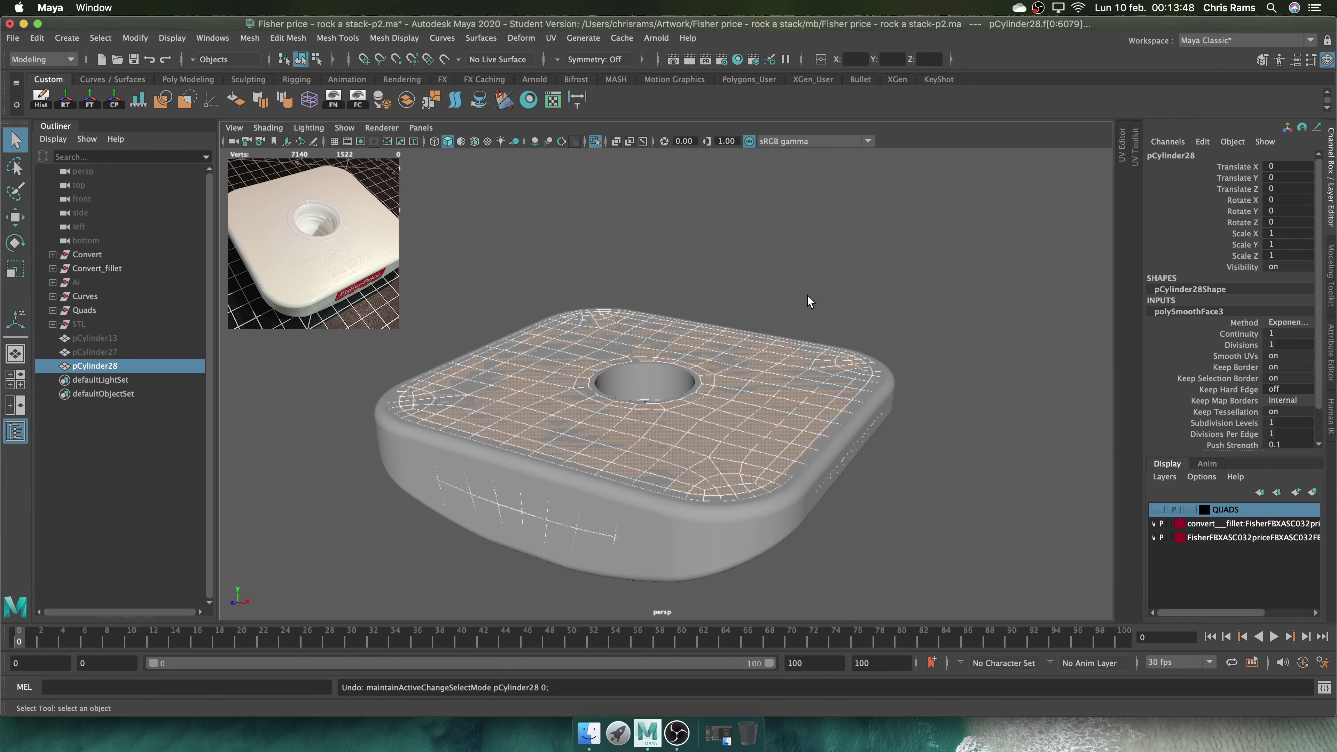
pyautogui.moveTo(808, 296); pyautogui.dragTo(851, 329, button='right')
pyautogui.press('z')
pyautogui.press('z')
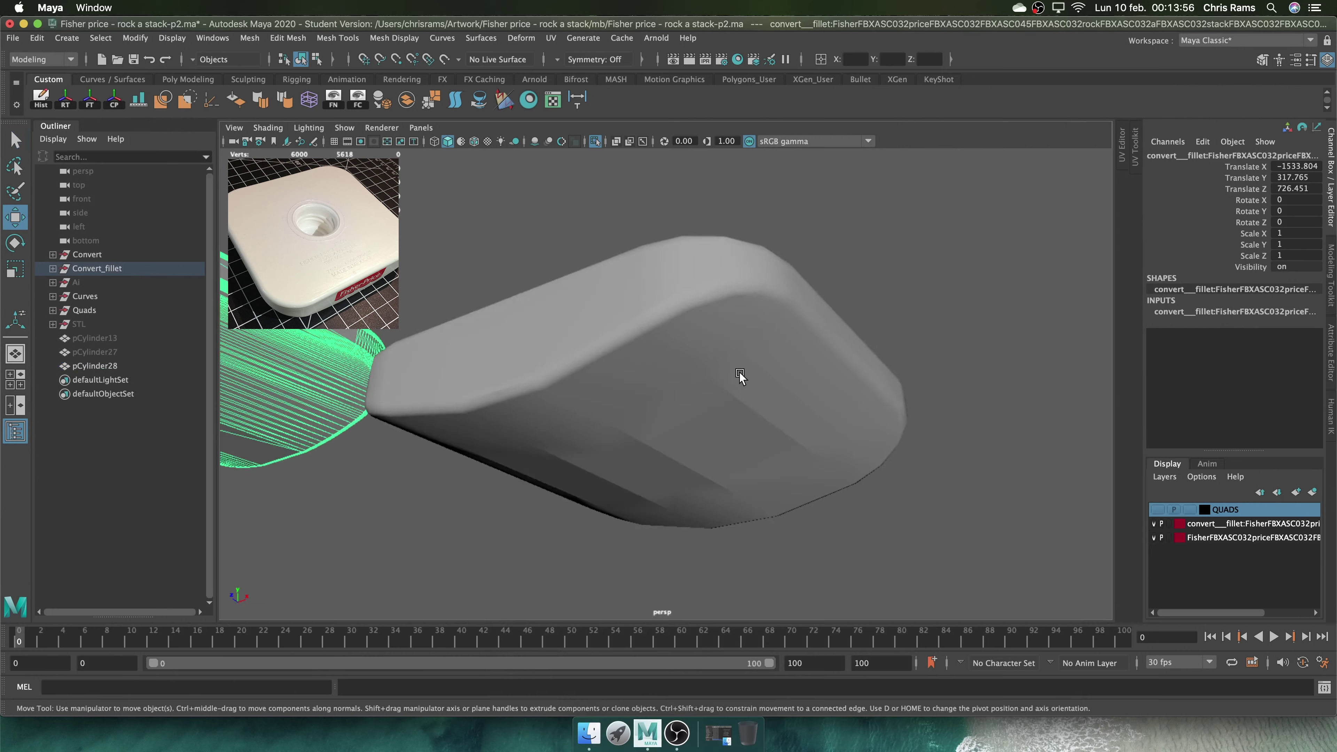
pyautogui.press('z')
pyautogui.press('z')
pyautogui.press('z')
# Bevel the upper rim edge loop at fraction 0.5, 1 segment, undoing a test smooth
pyautogui.click(614, 356)
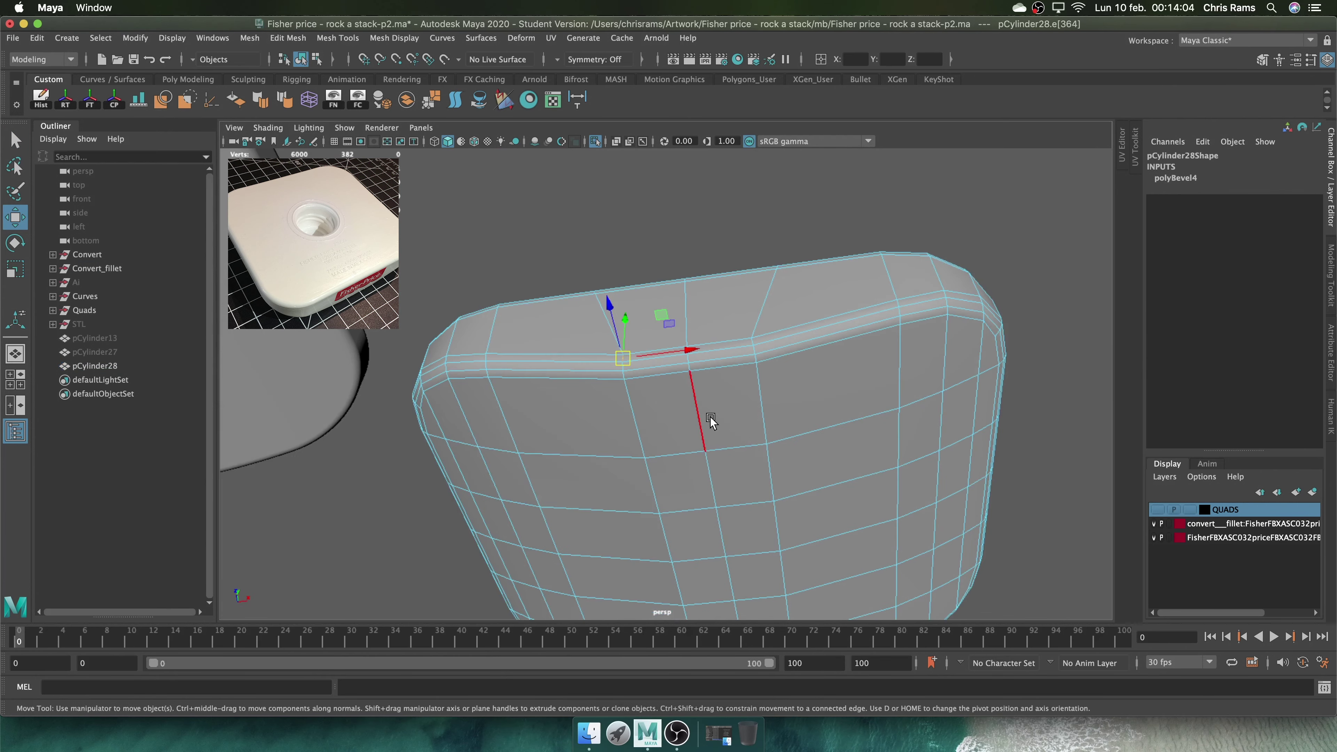
pyautogui.keyDown('alt'); pyautogui.moveTo(708, 419); pyautogui.dragTo(732, 545); pyautogui.keyUp('alt')
pyautogui.keyDown('alt'); pyautogui.moveTo(718, 389); pyautogui.dragTo(923, 472); pyautogui.keyUp('alt')
pyautogui.keyDown('shift'); pyautogui.moveTo(955, 388); pyautogui.dragTo(895, 390, button='right'); pyautogui.keyUp('shift')
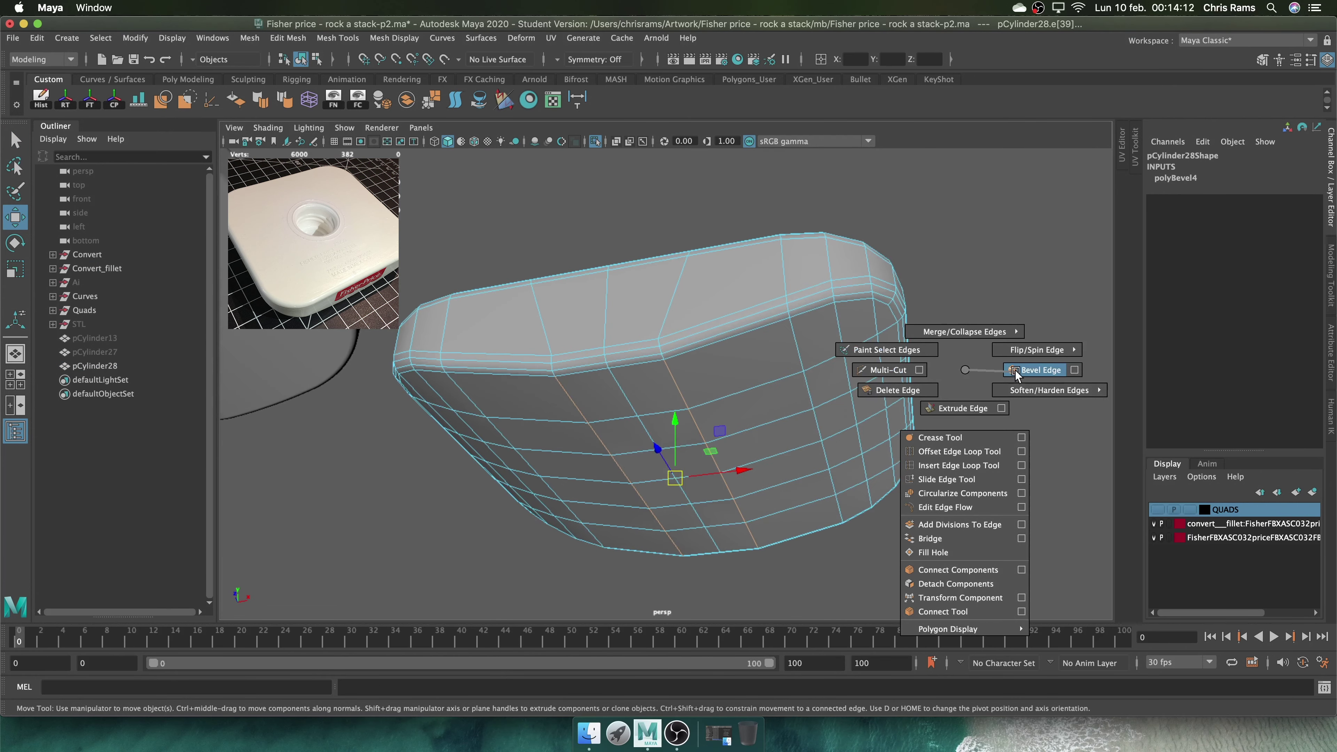
pyautogui.press('q')
pyautogui.keyDown('shift'); pyautogui.moveTo(971, 281); pyautogui.dragTo(972, 352, button='right'); pyautogui.keyUp('shift')
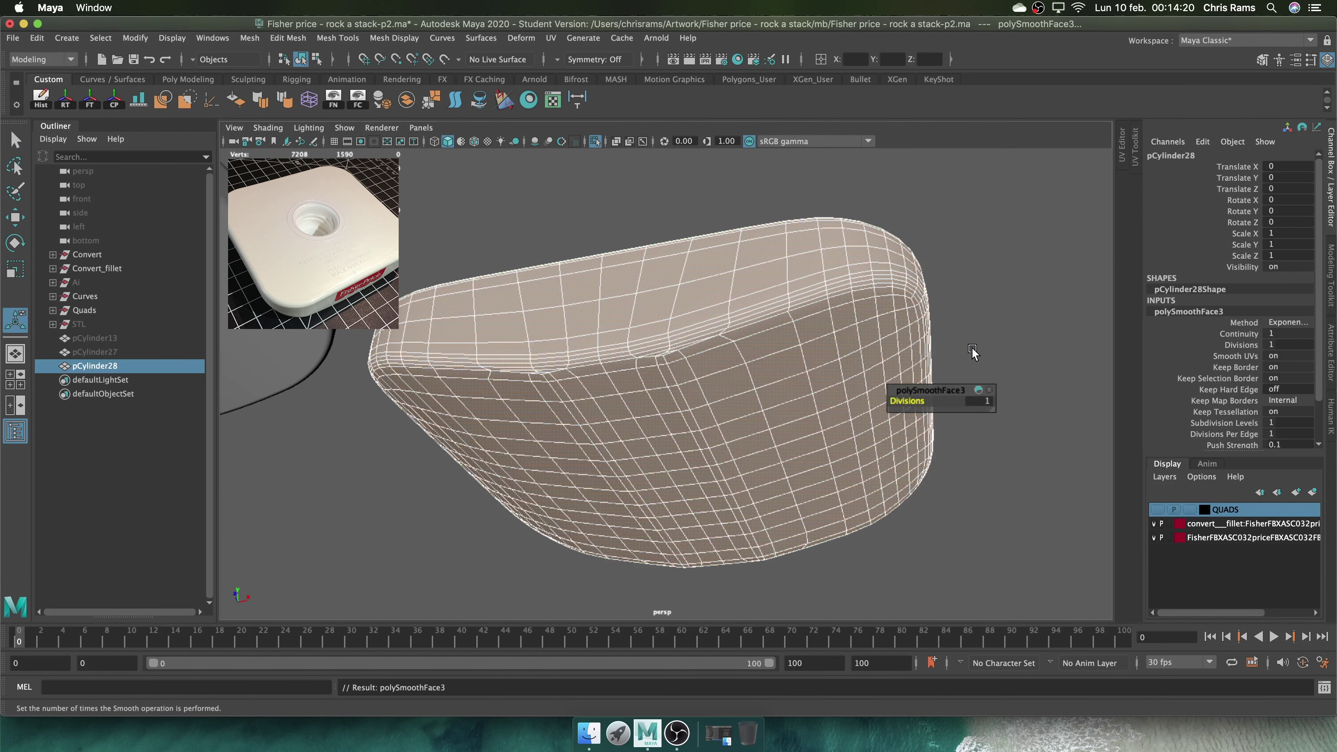
pyautogui.press('z')
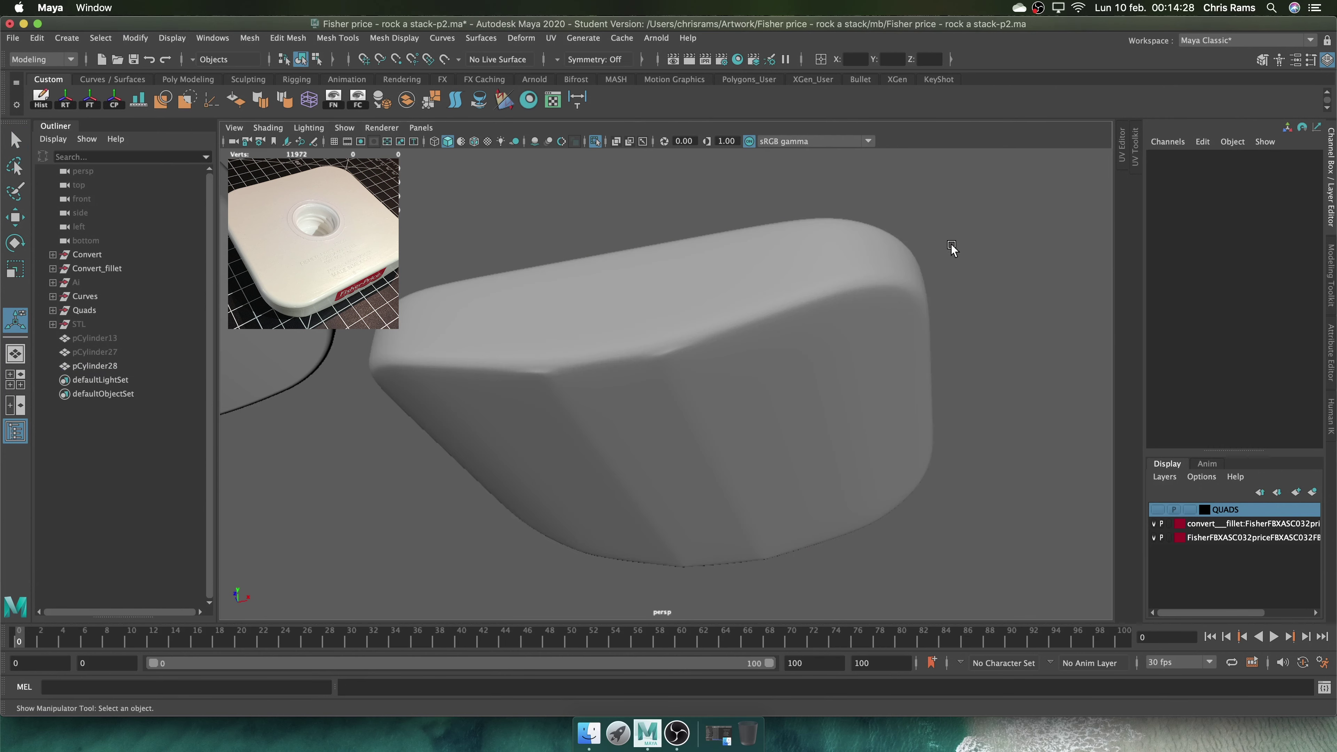
pyautogui.press('z')
pyautogui.press('z')
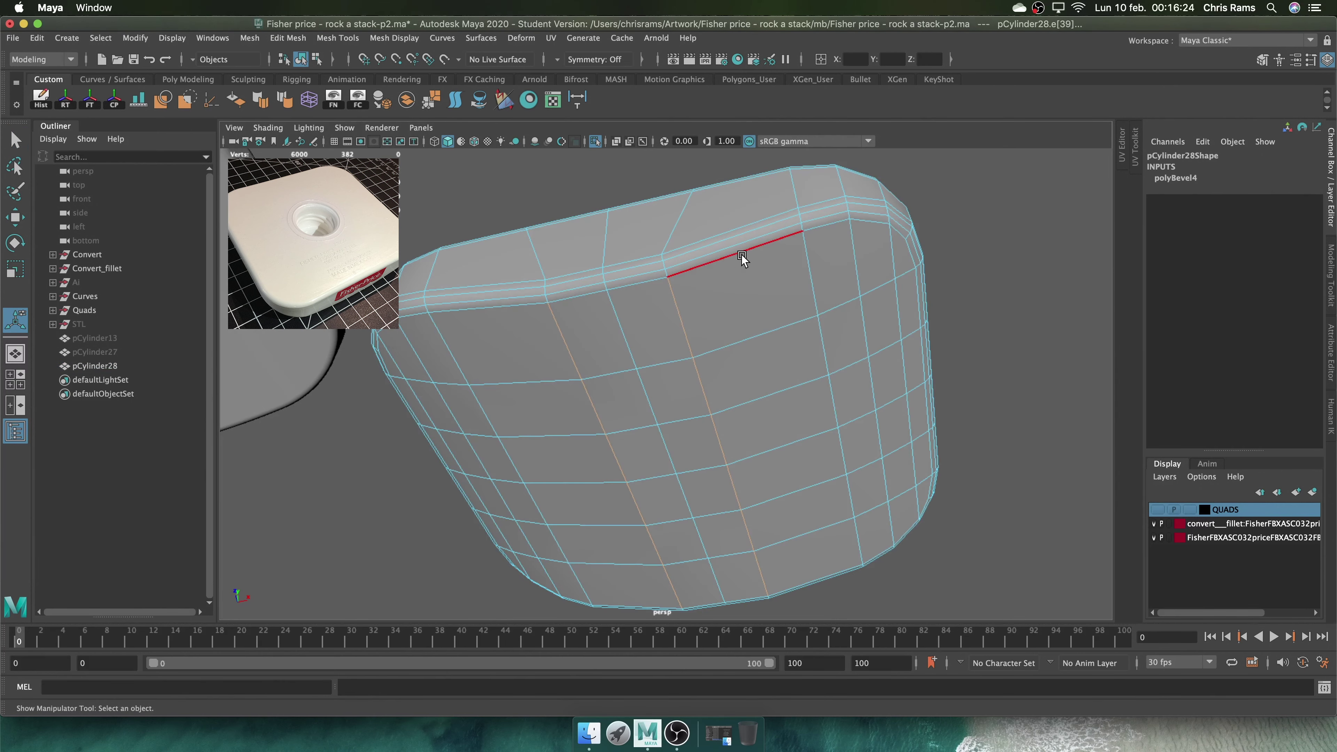
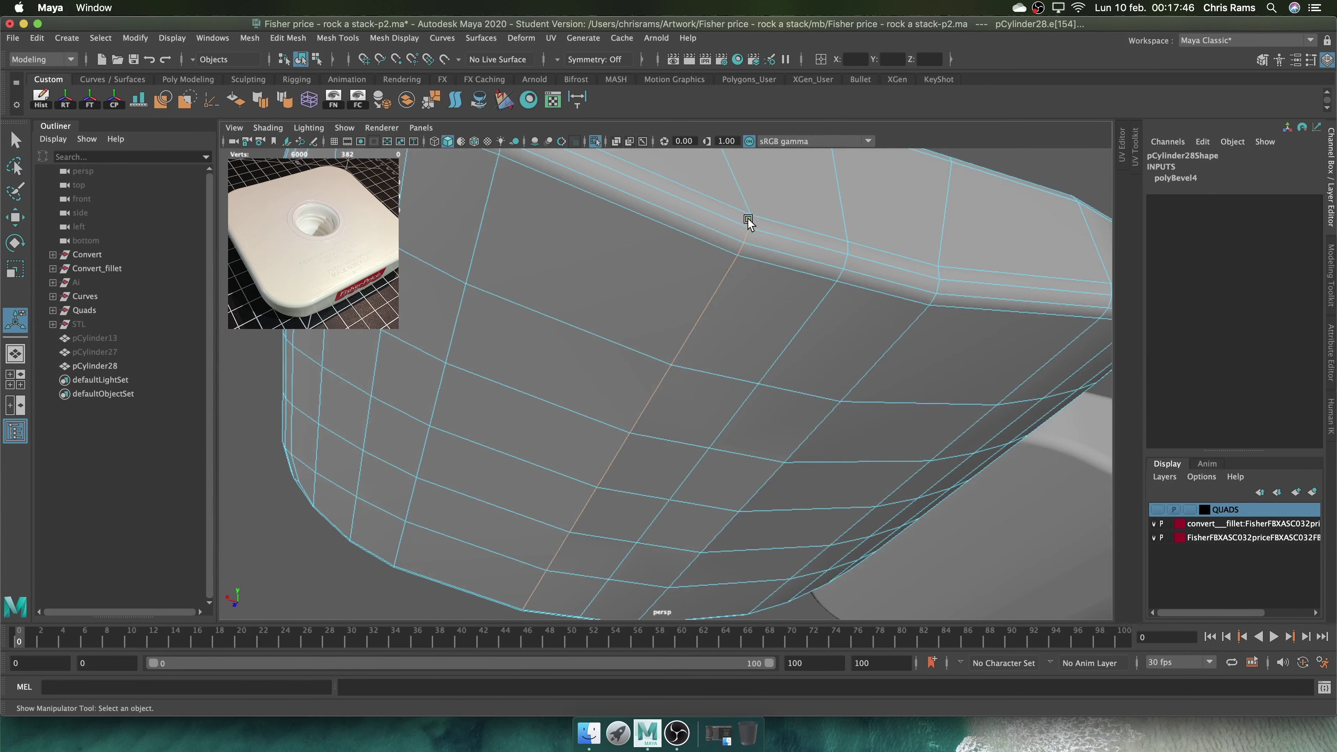
# Give the existing bevel 2 segments, test-smooth the block, then undo back to the edge selection
pyautogui.keyDown('alt'); pyautogui.moveTo(749, 221); pyautogui.dragTo(1063, 199); pyautogui.keyUp('alt')
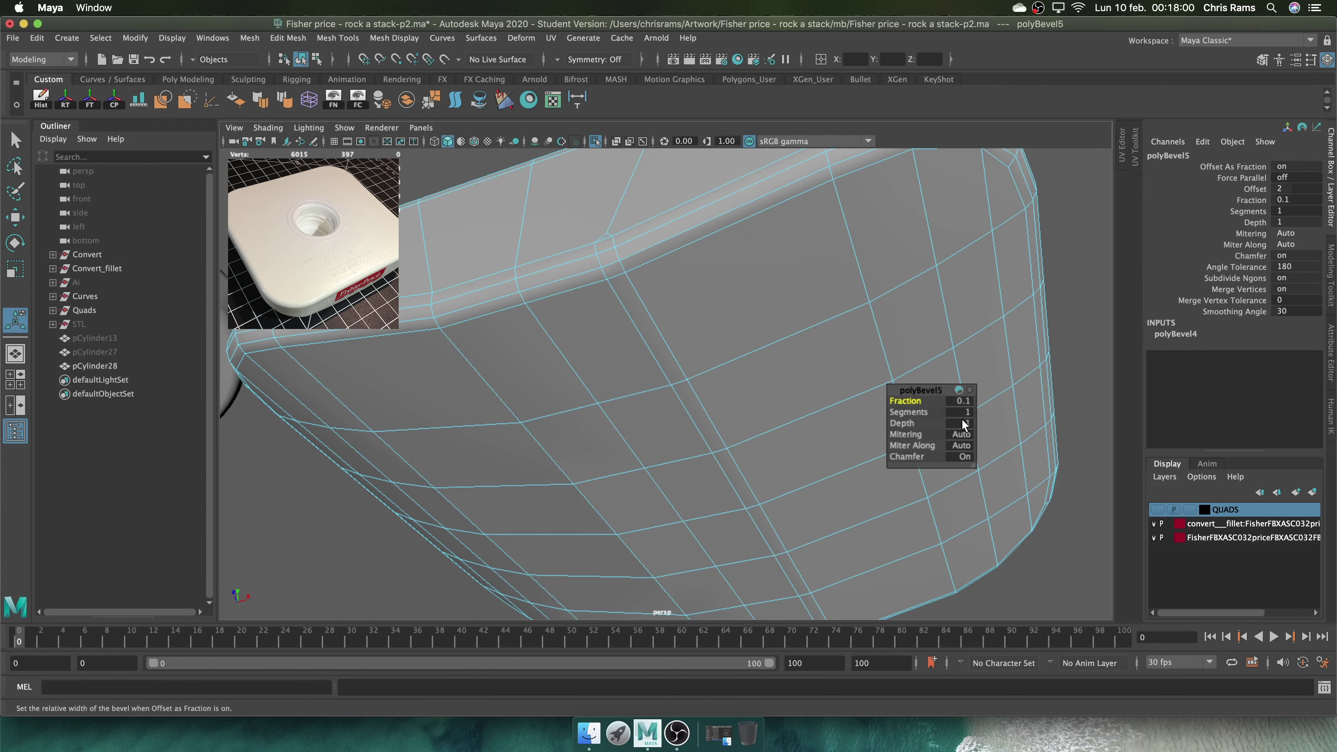
pyautogui.click(957, 413)
pyautogui.keyDown('alt'); pyautogui.moveTo(814, 215); pyautogui.dragTo(909, 225); pyautogui.keyUp('alt')
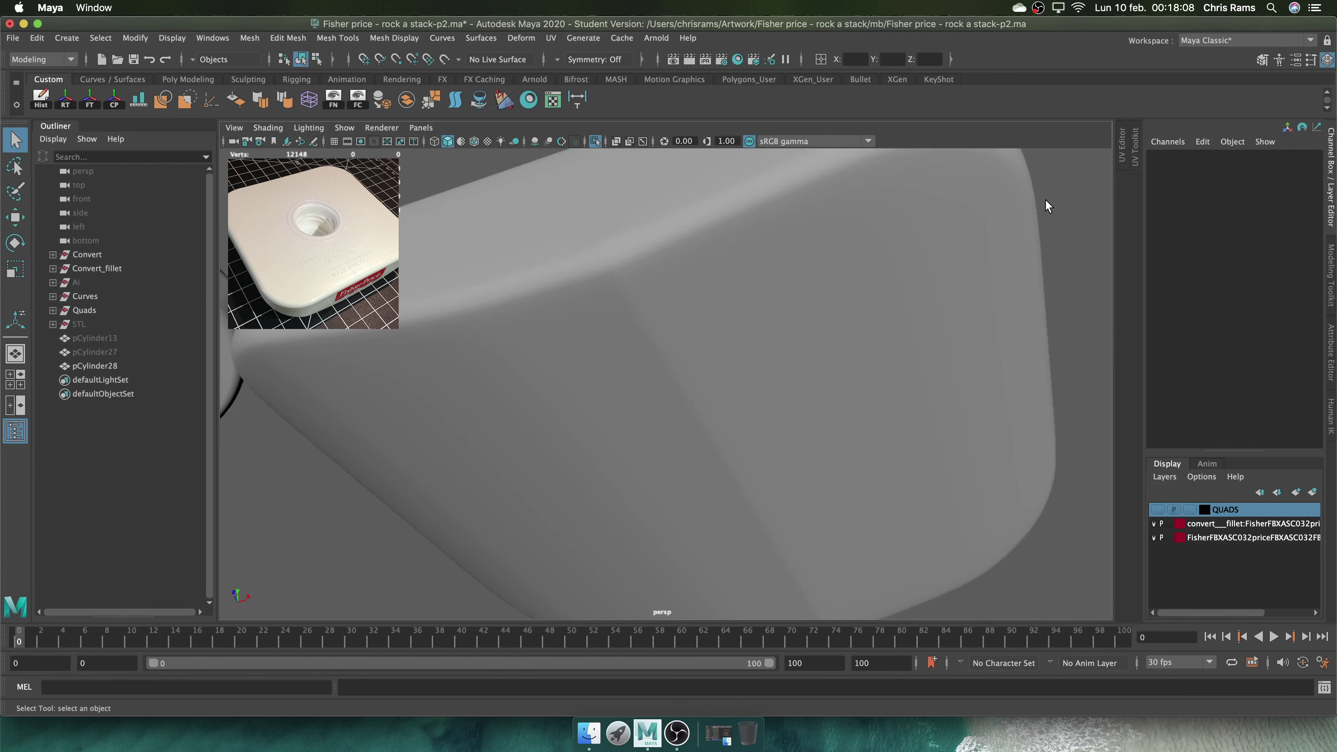
pyautogui.press('F8')
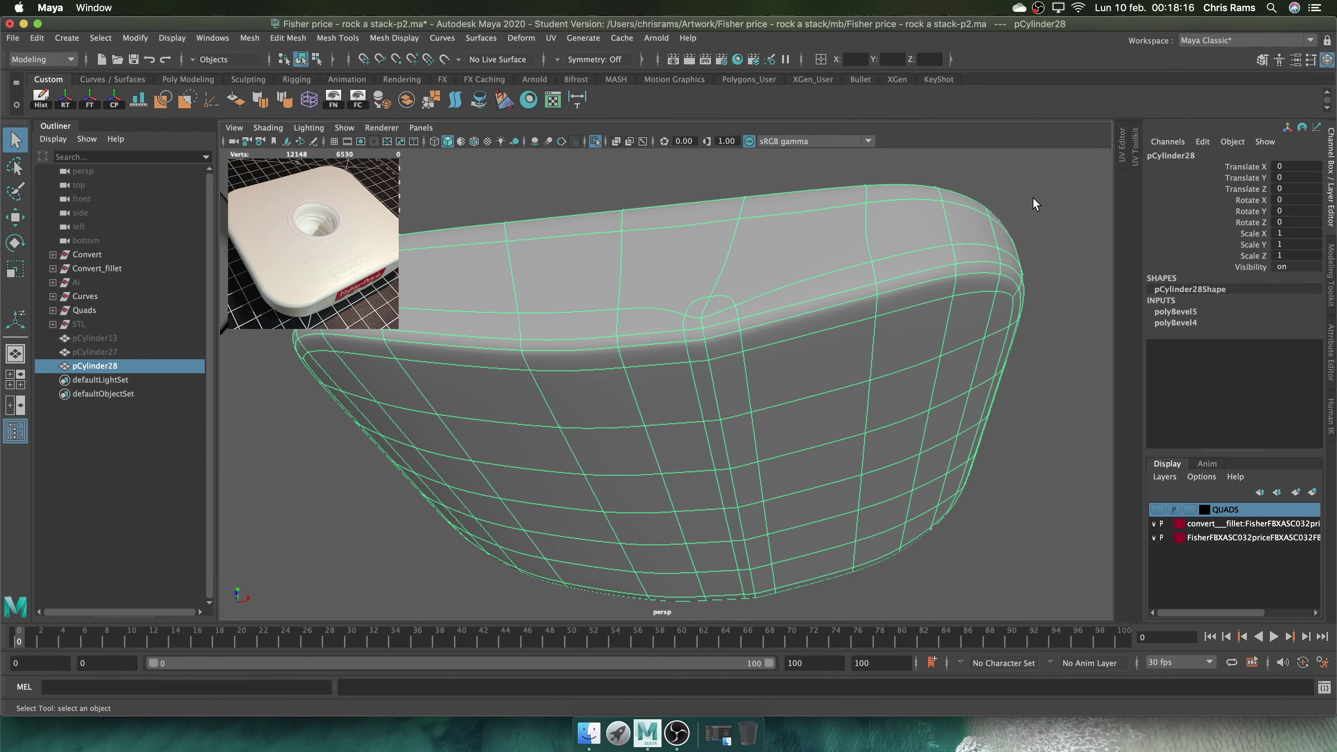
pyautogui.keyDown('shift'); pyautogui.moveTo(1034, 197); pyautogui.dragTo(1036, 282, button='right'); pyautogui.keyUp('shift')
pyautogui.hotkey('ctrl', 'z')
pyautogui.hotkey('ctrl', 'z')
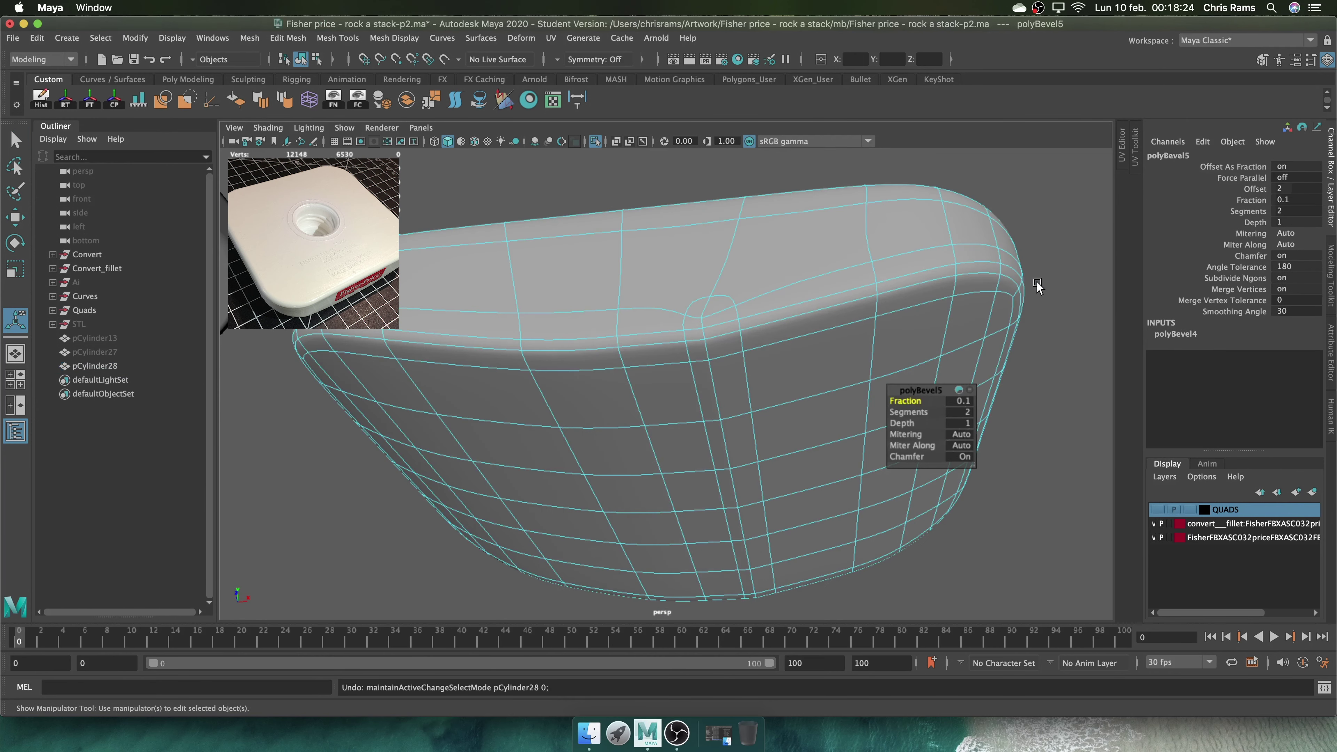
pyautogui.hotkey('ctrl', 'z')
pyautogui.hotkey('ctrl', 'z')
pyautogui.press('q')
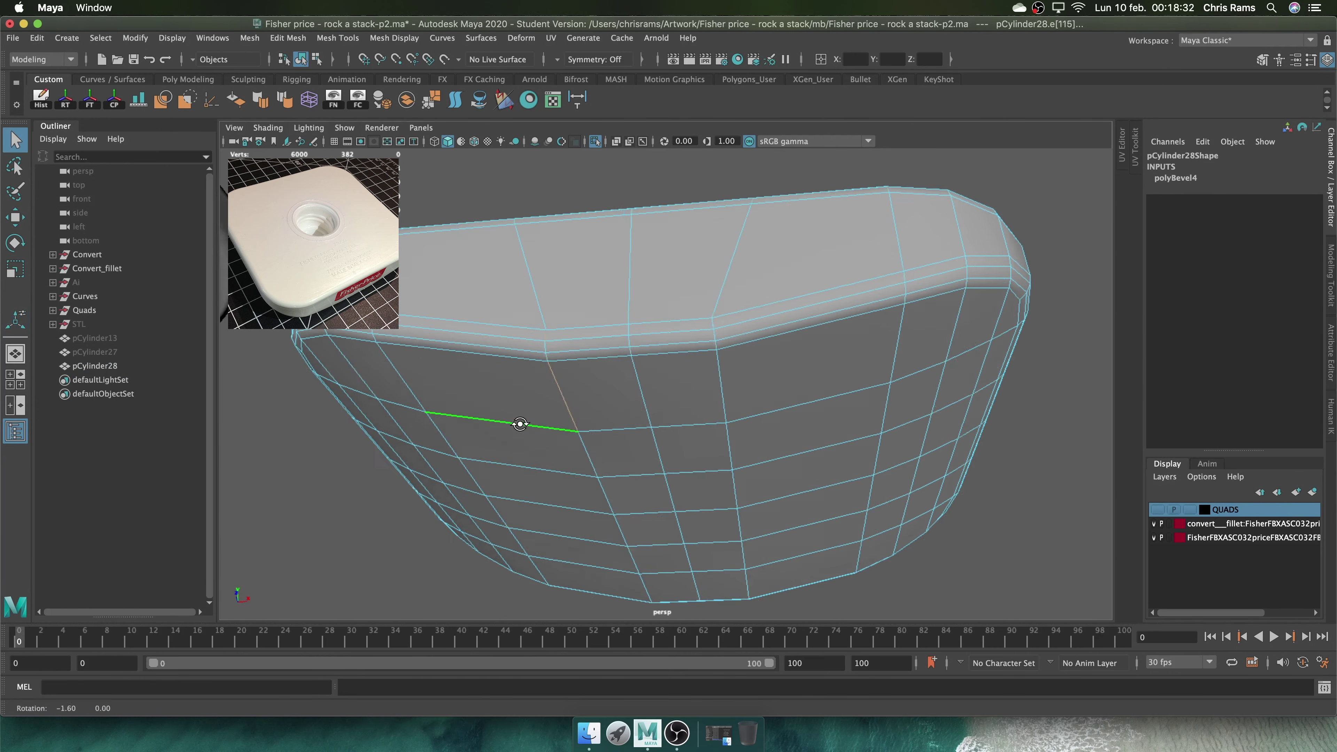
# Bevel the base block's lower rim edge loop with a narrow 0.1 fraction
pyautogui.moveTo(520, 421)
pyautogui.keyDown('alt'); pyautogui.mouseDown()
pyautogui.moveTo(540, 490)
pyautogui.moveTo(550, 285)
pyautogui.moveTo(731, 308)
pyautogui.moveTo(806, 415)
pyautogui.moveTo(458, 312)
pyautogui.moveTo(681, 373)
pyautogui.moveTo(634, 381)
pyautogui.mouseUp(); pyautogui.keyUp('alt')
pyautogui.click(634, 381)
pyautogui.keyDown('alt'); pyautogui.moveTo(464, 372); pyautogui.dragTo(513, 275); pyautogui.keyUp('alt')
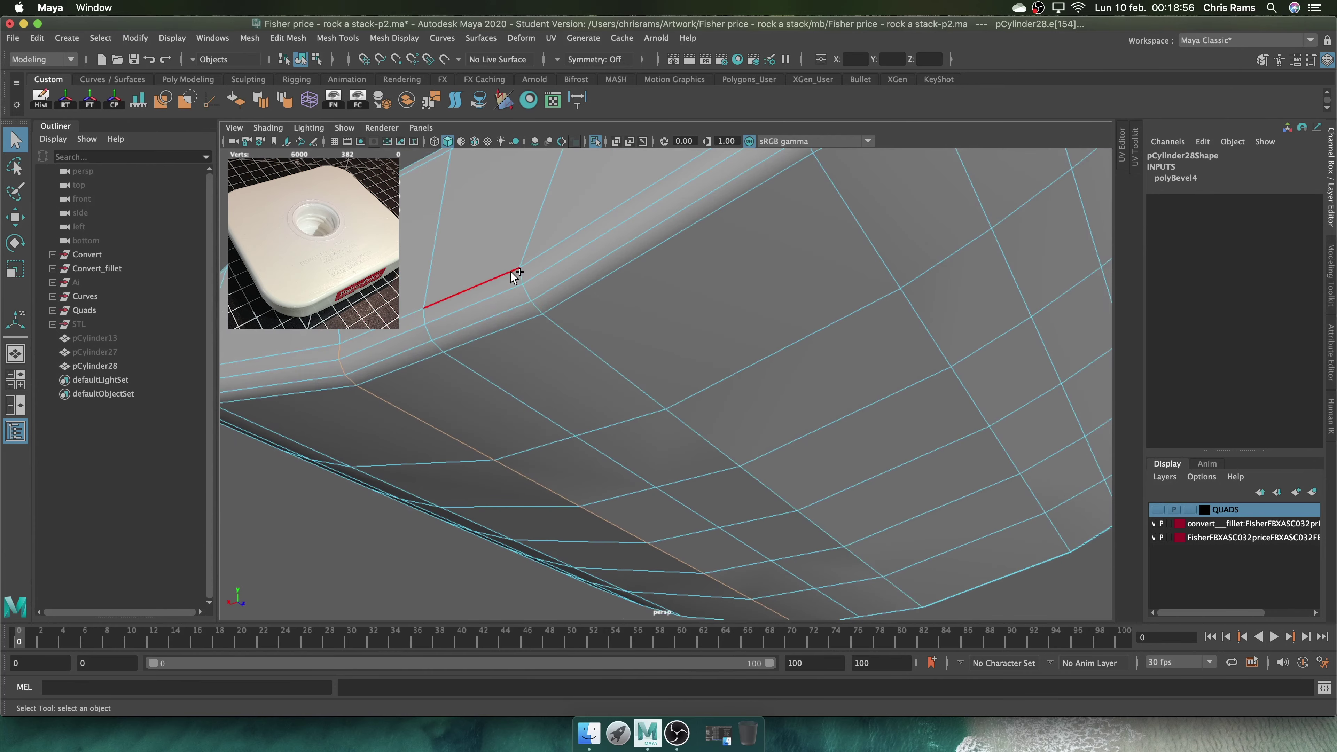
pyautogui.scroll(-5, 741, 393)
pyautogui.scroll(5, 778, 424)
pyautogui.hotkey('ctrl', 'b')
pyautogui.write('.2')
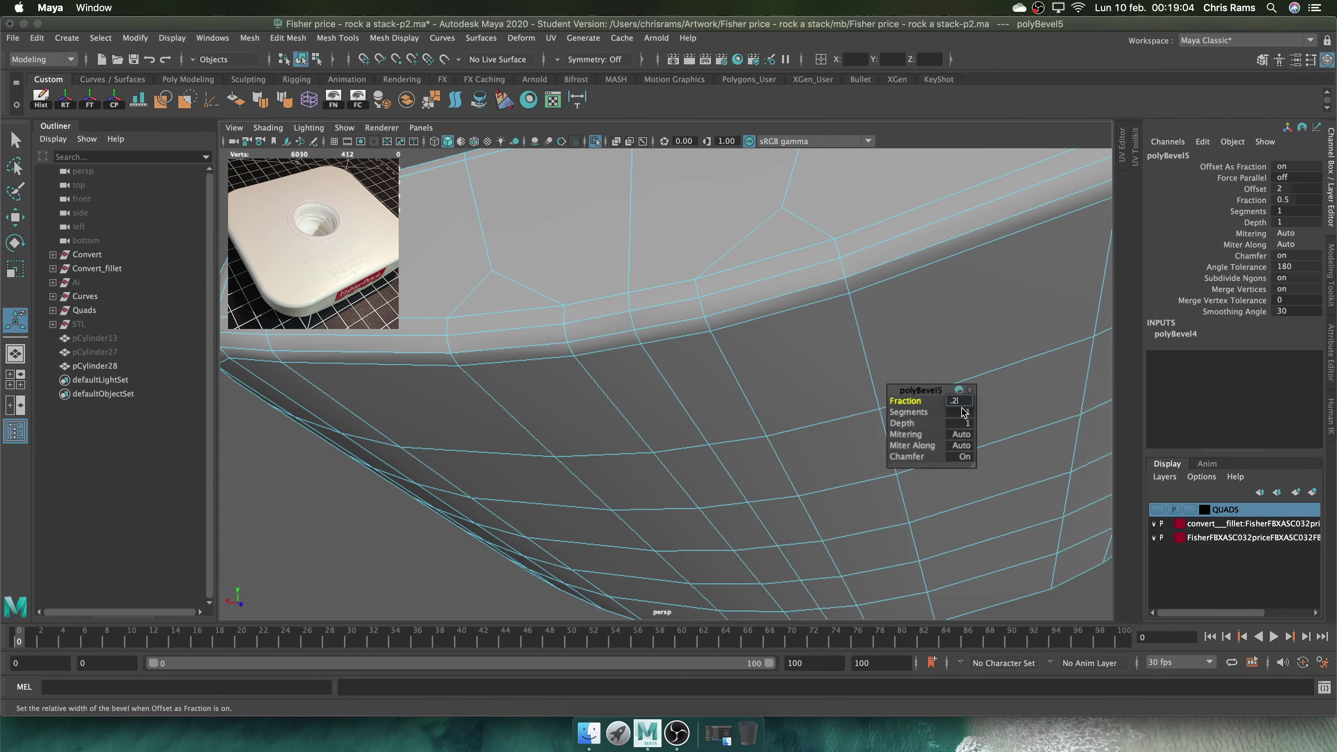
pyautogui.press('Return')
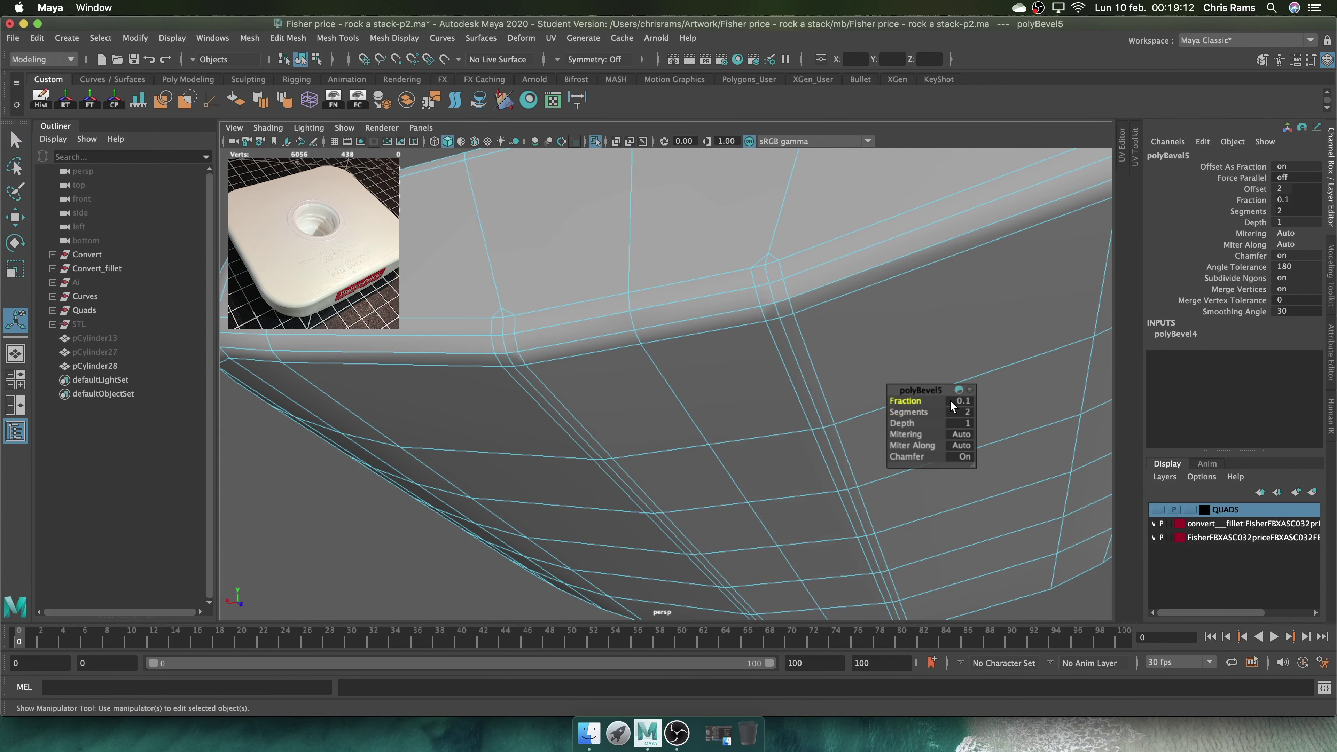
pyautogui.scroll(-3, 895, 326)
# Show the QUADS ring stack and isolate the post to inspect its bevel settings
pyautogui.moveTo(830, 260)
pyautogui.keyDown('alt'); pyautogui.mouseDown()
pyautogui.moveTo(740, 383)
pyautogui.moveTo(751, 266)
pyautogui.moveTo(749, 308)
pyautogui.moveTo(606, 370)
pyautogui.moveTo(454, 379)
pyautogui.mouseUp(); pyautogui.keyUp('alt')
pyautogui.click(1158, 509)
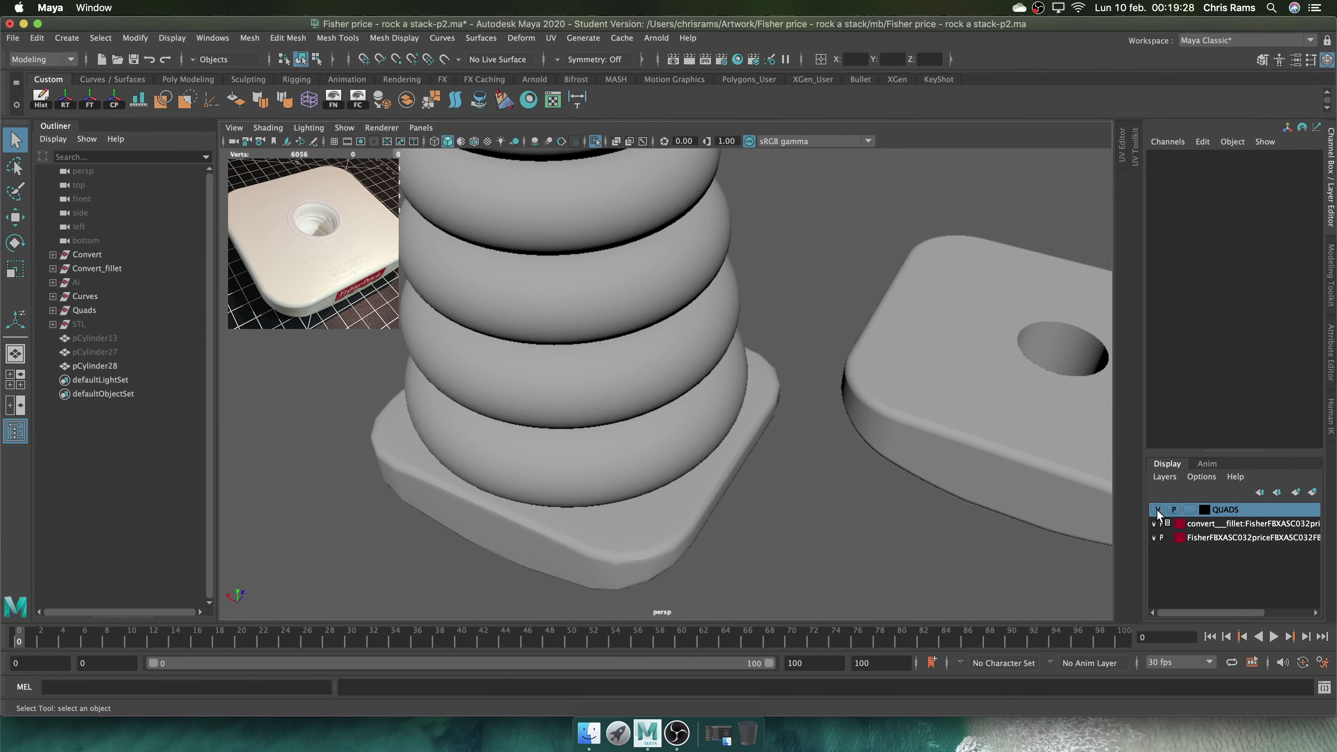
pyautogui.hotkey('ctrl', '1')
pyautogui.press('f')
pyautogui.click(1191, 357)
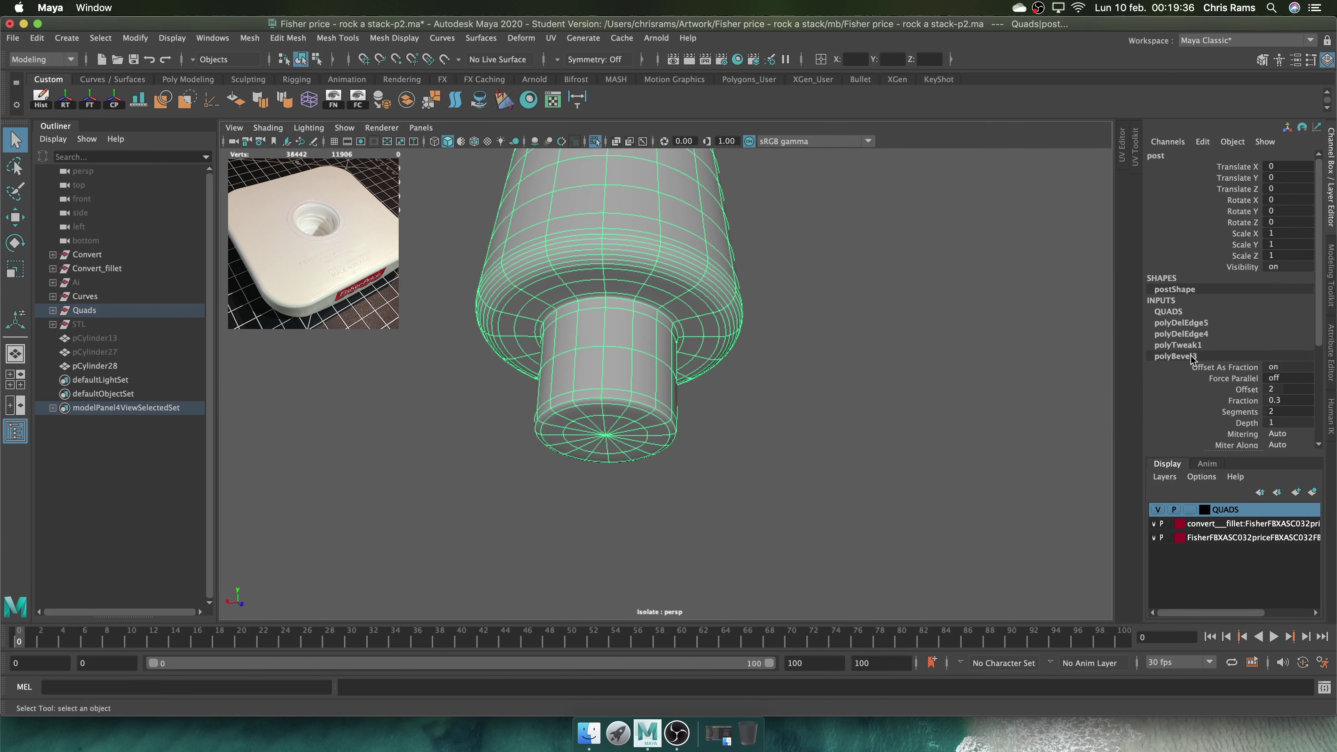
# Leave isolation and select the base block in edge mode
pyautogui.click(966, 427)
pyautogui.hotkey('ctrl', '1')
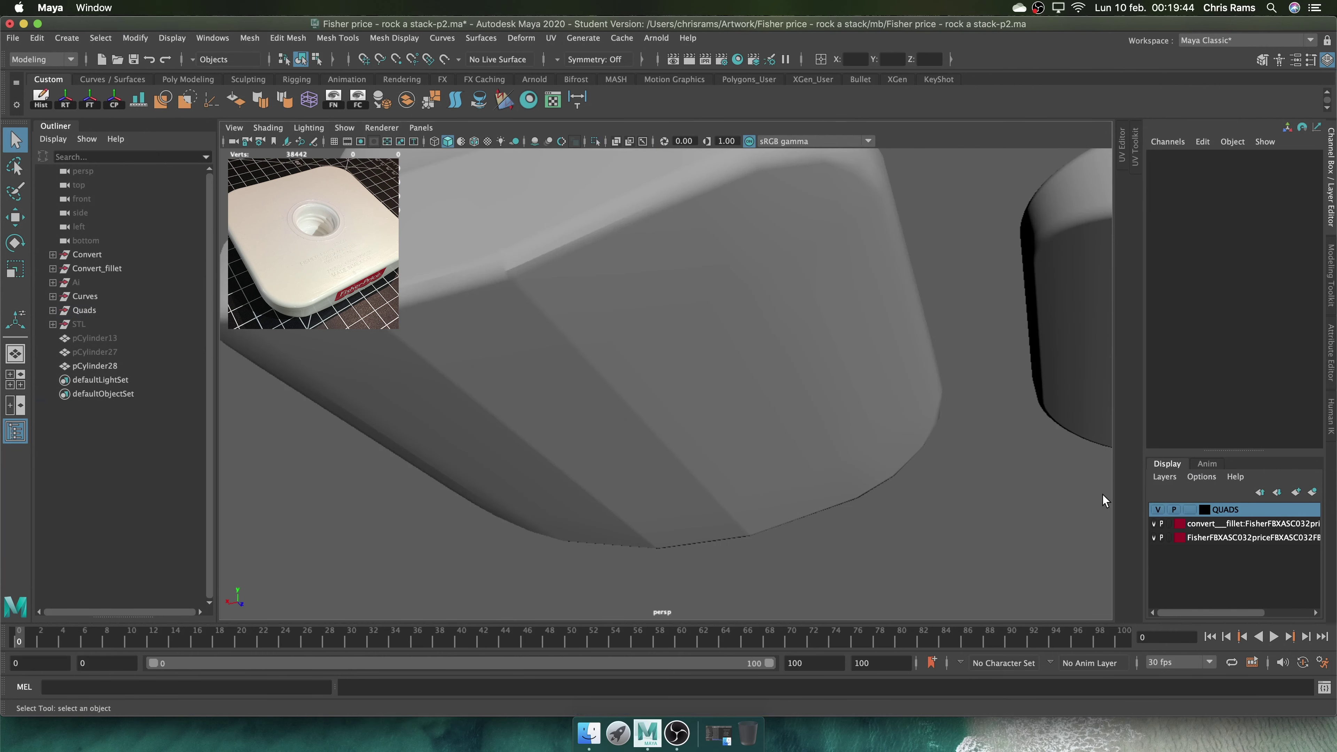
pyautogui.click(686, 296)
pyautogui.scroll(3, 686, 296)
pyautogui.press('F10')
# Try a bevel on the hole's rim loop, preview smoothing, then undo it
pyautogui.doubleClick(650, 363)
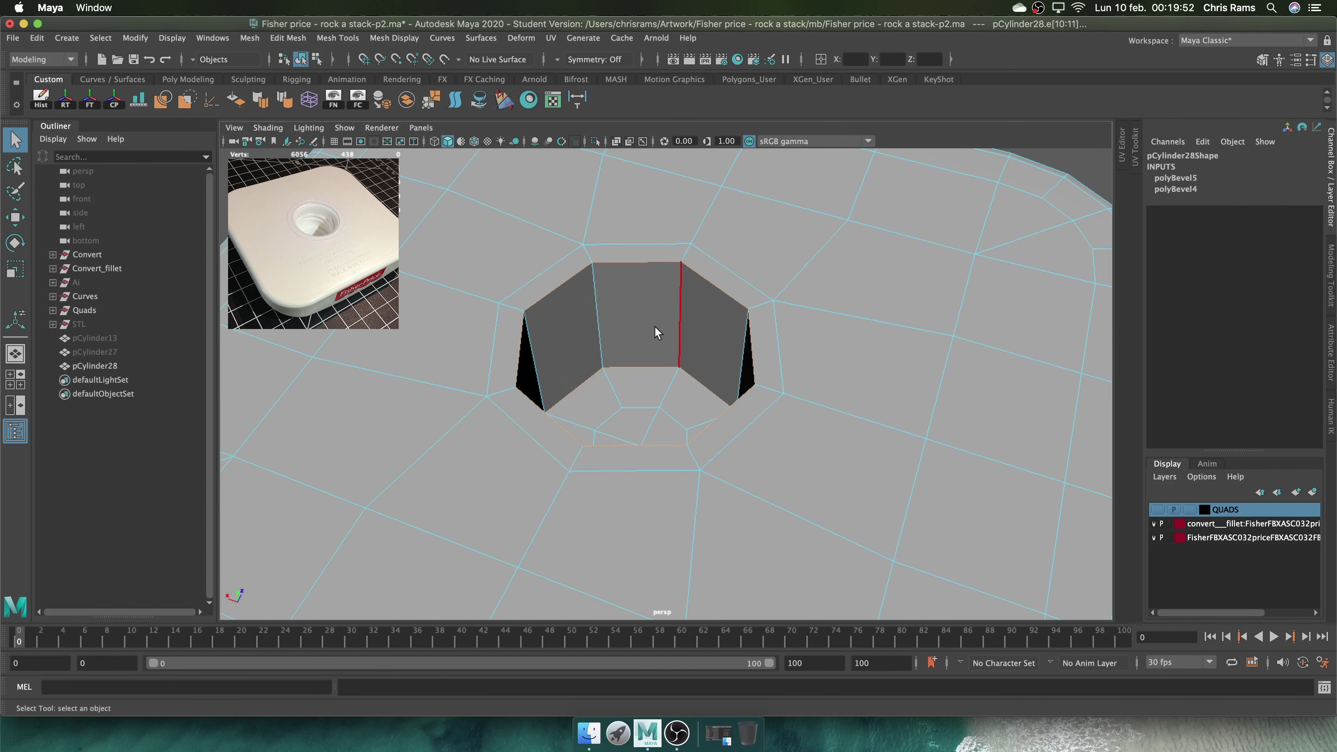
pyautogui.hotkey('ctrl', 'b')
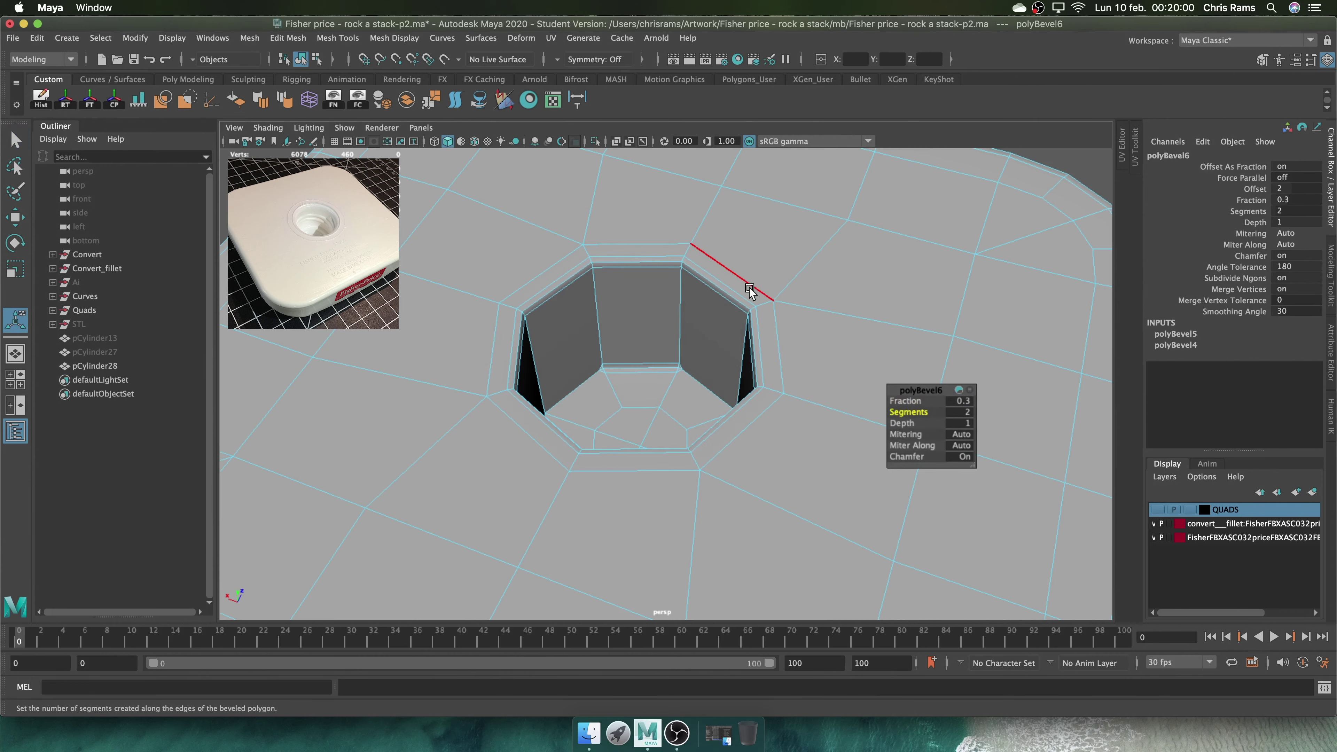
pyautogui.scroll(-5, 750, 290)
pyautogui.hotkey('ctrl', 'z')
pyautogui.press('3')
pyautogui.press('q')
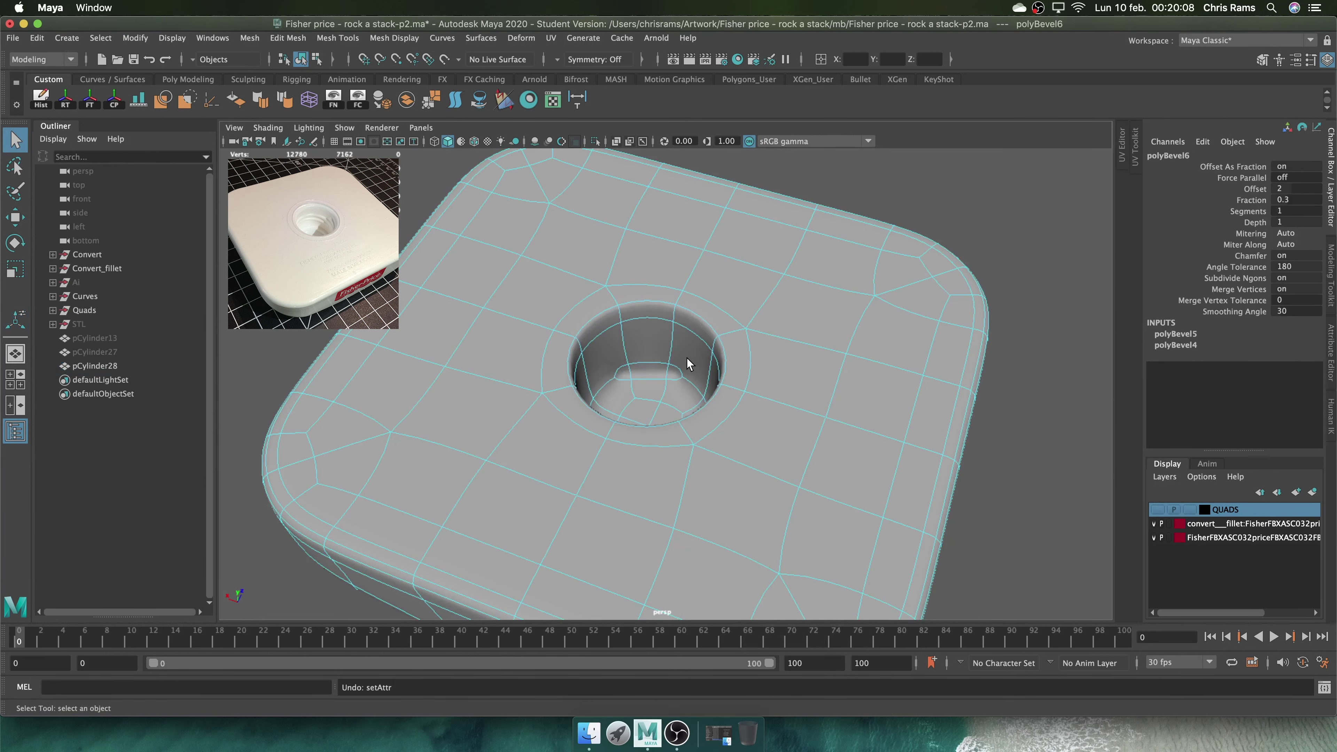
pyautogui.press('1')
# Bevel the centre hole's rim edge loop at fraction 0.3, 1 segment, and preview it smoothed
pyautogui.doubleClick(627, 380)
pyautogui.keyDown('alt'); pyautogui.moveTo(627, 379); pyautogui.dragTo(741, 353); pyautogui.keyUp('alt')
pyautogui.keyDown('shift'); pyautogui.moveTo(1017, 295); pyautogui.dragTo(1074, 301, button='right'); pyautogui.keyUp('shift')
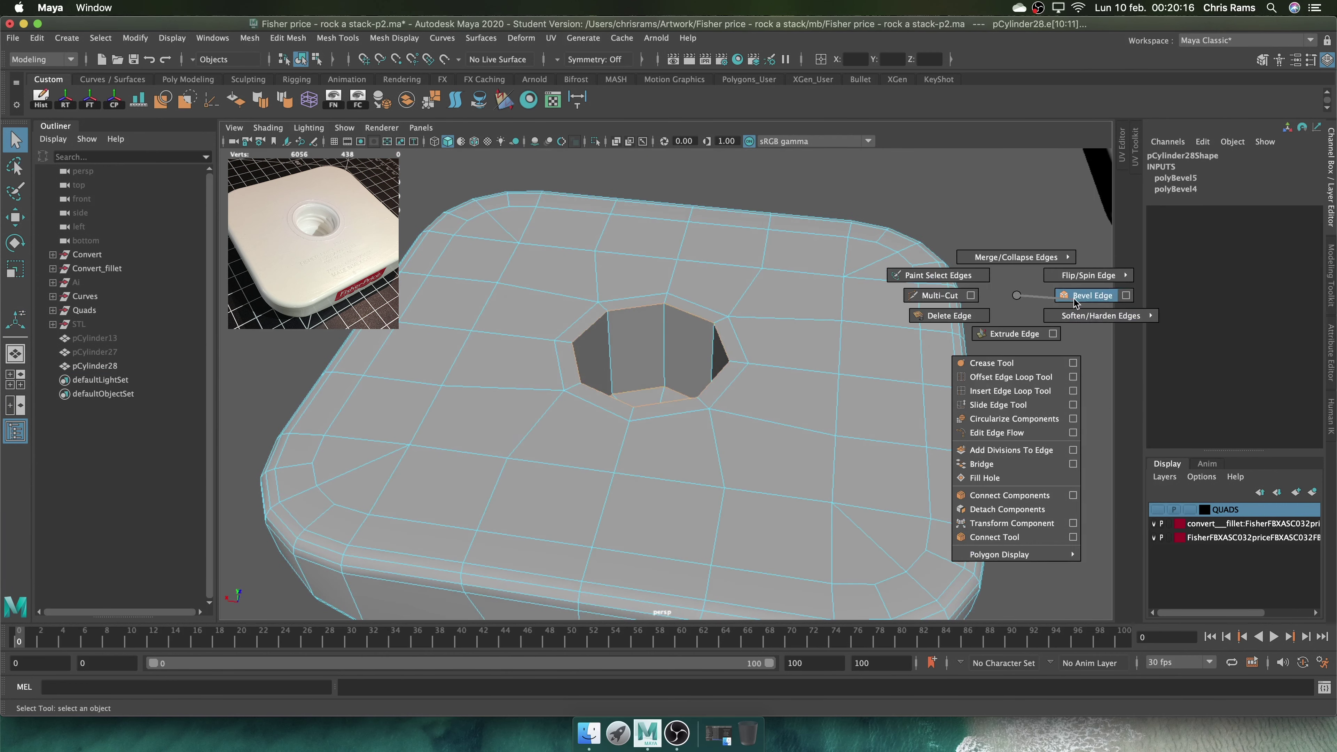
pyautogui.click(1074, 296)
pyautogui.scroll(-5, 719, 285)
pyautogui.press('3')
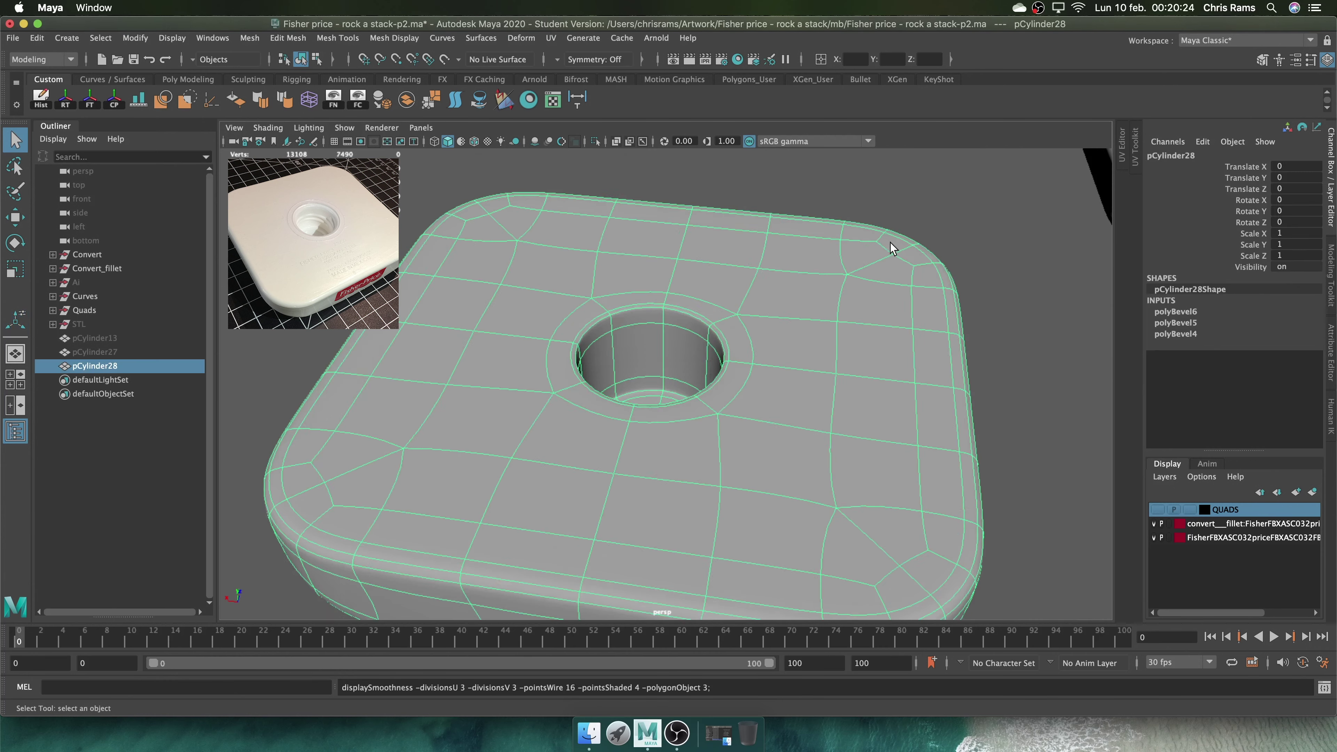
# Show the QUADS ring stack layer, then select and isolate the base block
pyautogui.click(1157, 509)
pyautogui.scroll(-5, 962, 487)
pyautogui.click(600, 143)
pyautogui.press('f')
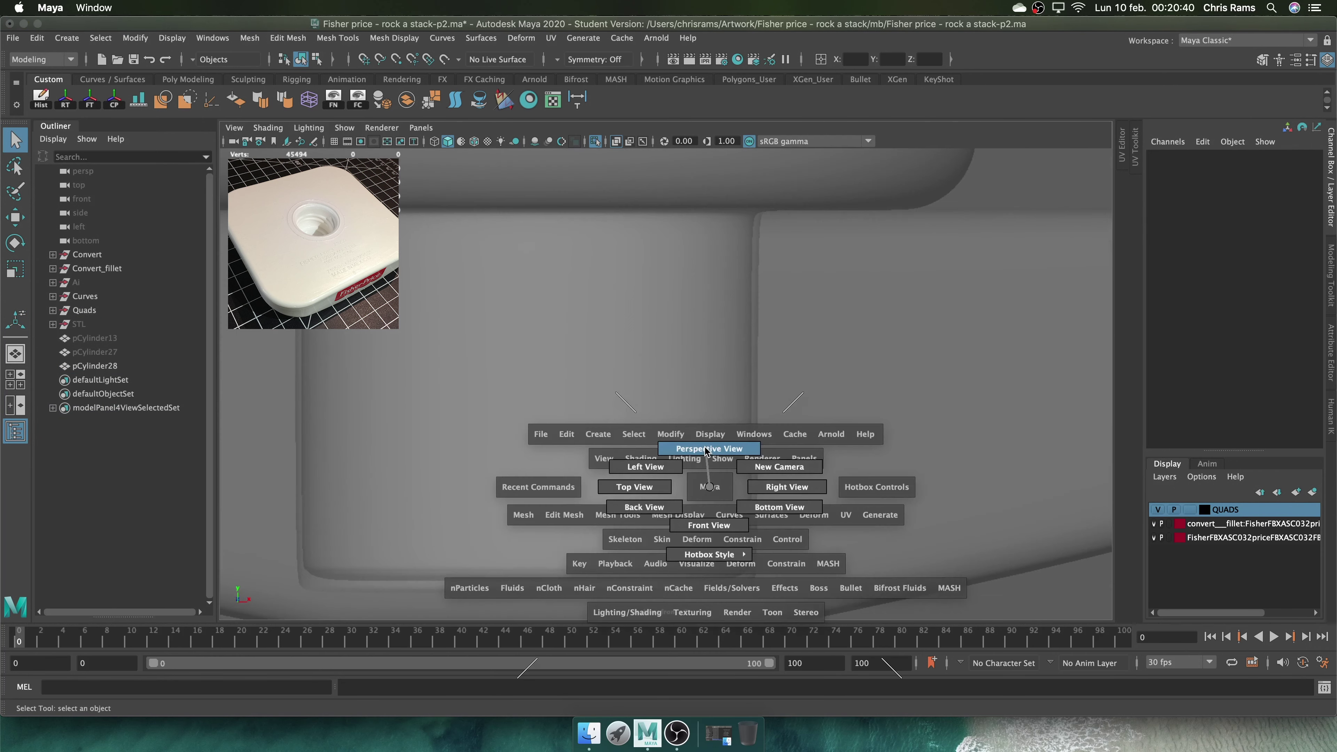
pyautogui.moveTo(788, 375)
pyautogui.mouseDown()
pyautogui.moveTo(788, 342)
pyautogui.moveTo(810, 333)
pyautogui.moveTo(763, 337)
pyautogui.mouseUp()
pyautogui.click(610, 474)
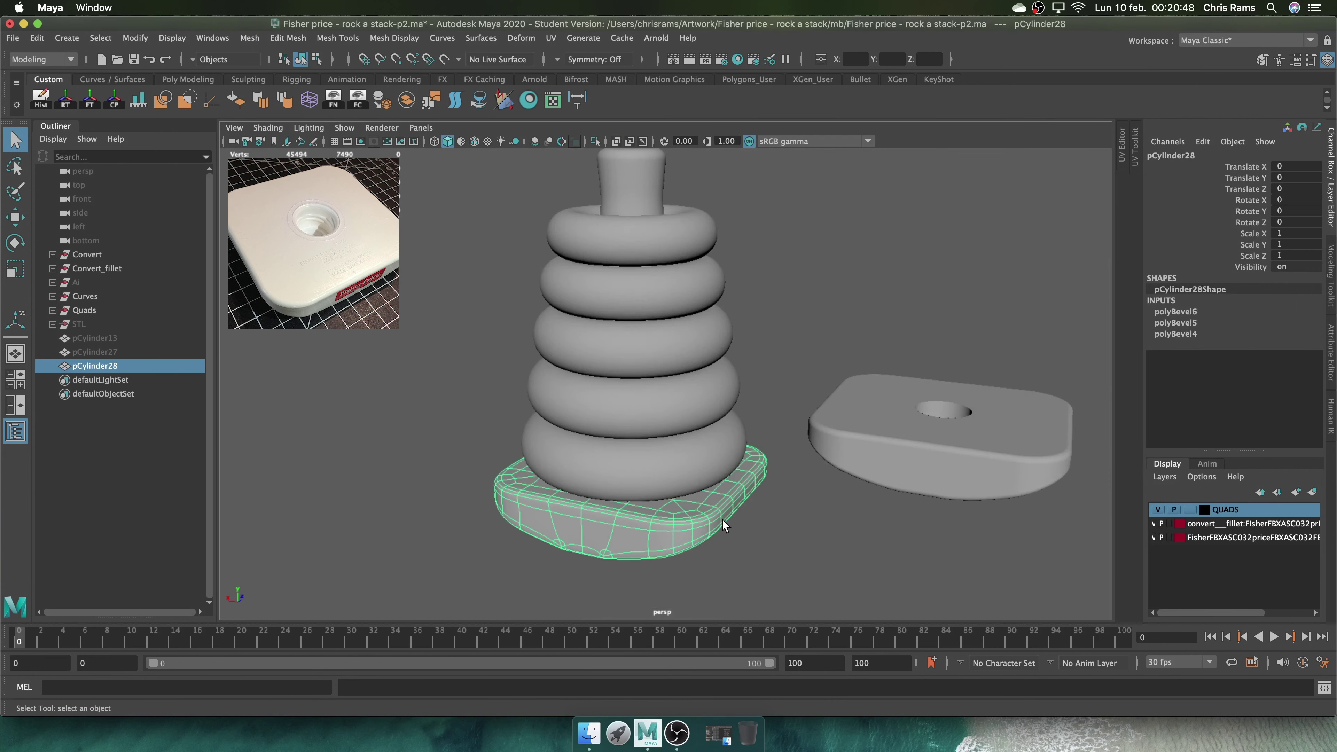
pyautogui.click(596, 141)
# Select the base's edges and bevel them with a 0.15 fraction
pyautogui.press('f')
pyautogui.moveTo(787, 416)
pyautogui.keyDown('alt'); pyautogui.mouseDown()
pyautogui.moveTo(776, 433)
pyautogui.moveTo(703, 392)
pyautogui.moveTo(842, 393)
pyautogui.moveTo(856, 379)
pyautogui.mouseUp(); pyautogui.keyUp('alt')
pyautogui.click(737, 427)
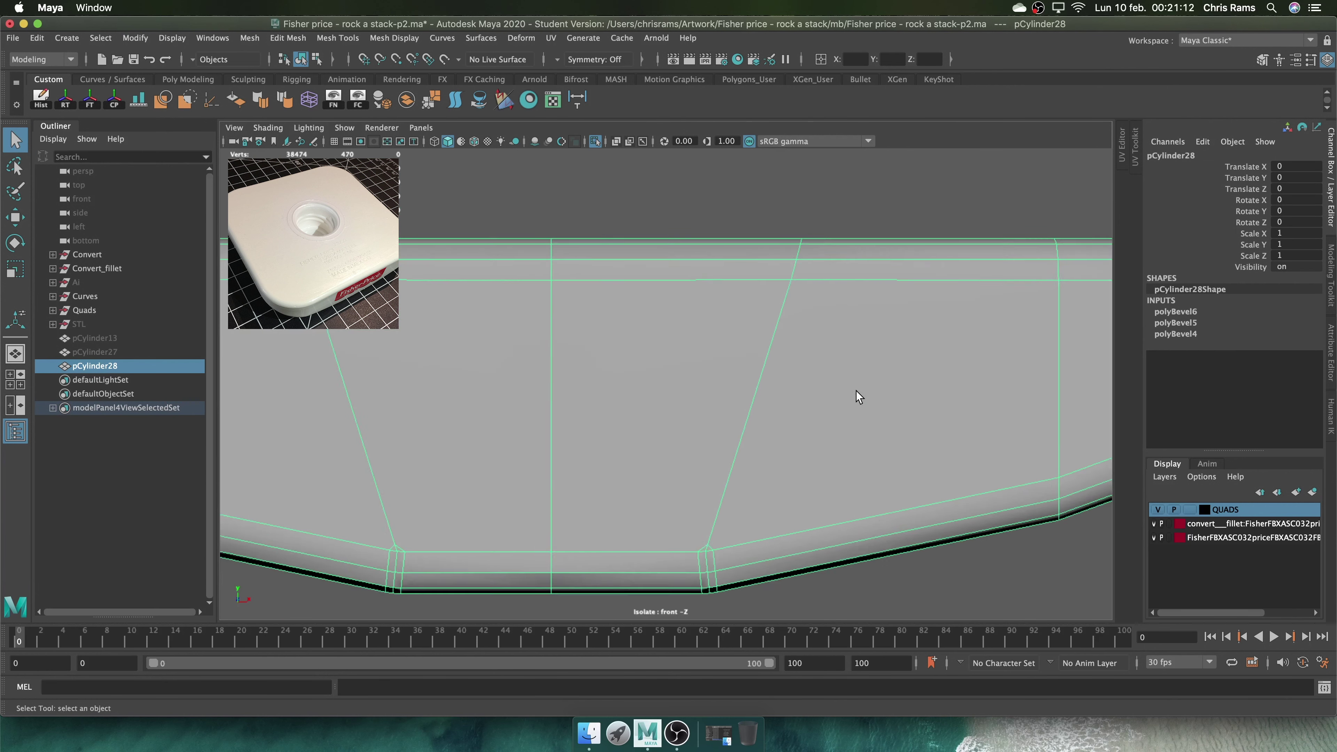
pyautogui.scroll(-3, 854, 397)
pyautogui.moveTo(770, 328); pyautogui.dragTo(770, 290, button='right')
pyautogui.click(614, 400)
pyautogui.press('r')
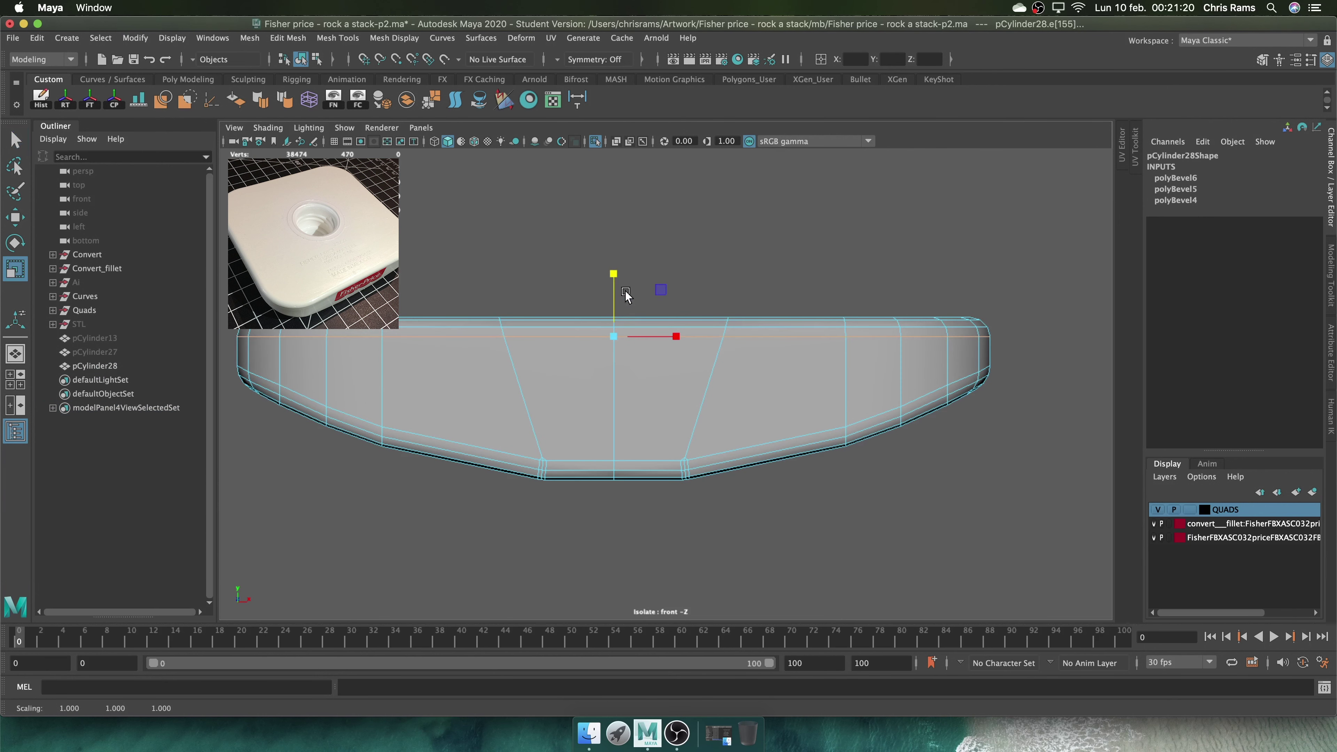
pyautogui.keyDown('shift'); pyautogui.moveTo(940, 263); pyautogui.dragTo(992, 272, button='right'); pyautogui.keyUp('shift')
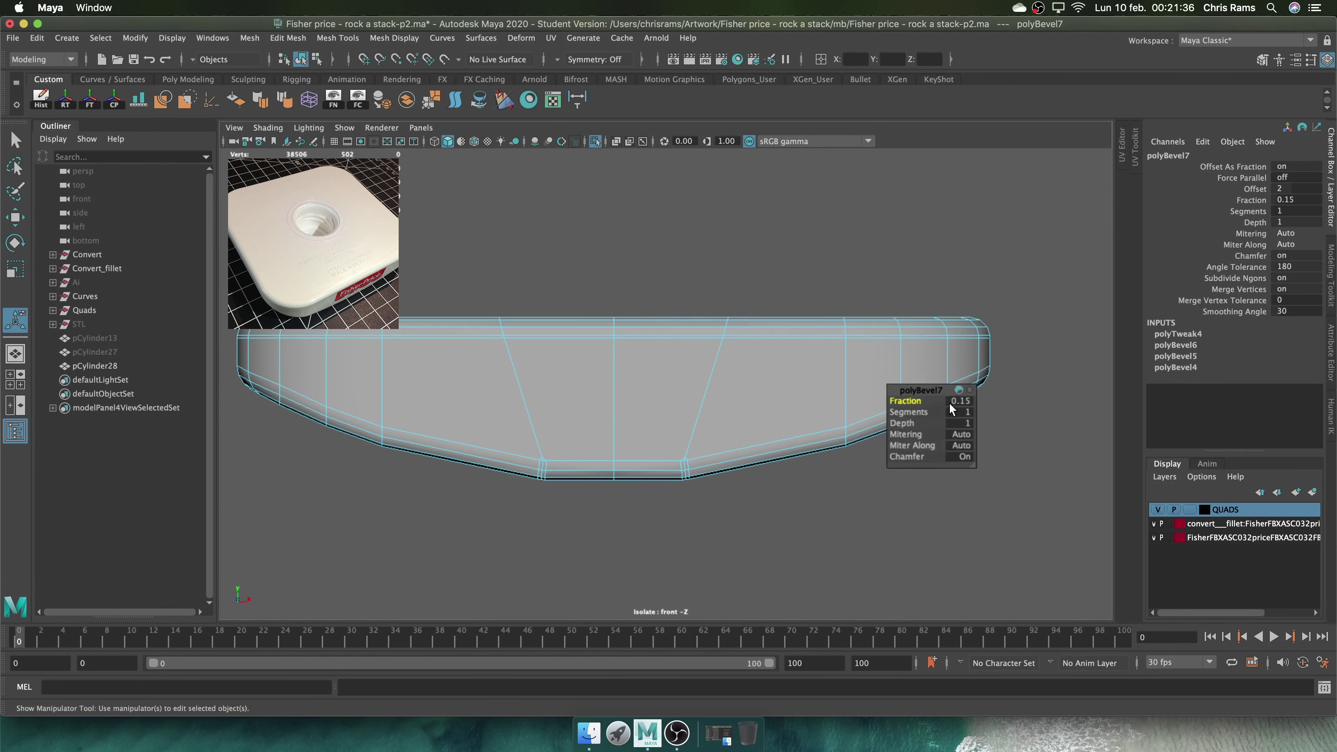
# Return to object mode and reselect the base block from a lower angle
pyautogui.press('q')
pyautogui.moveTo(1011, 304); pyautogui.dragTo(1010, 248)
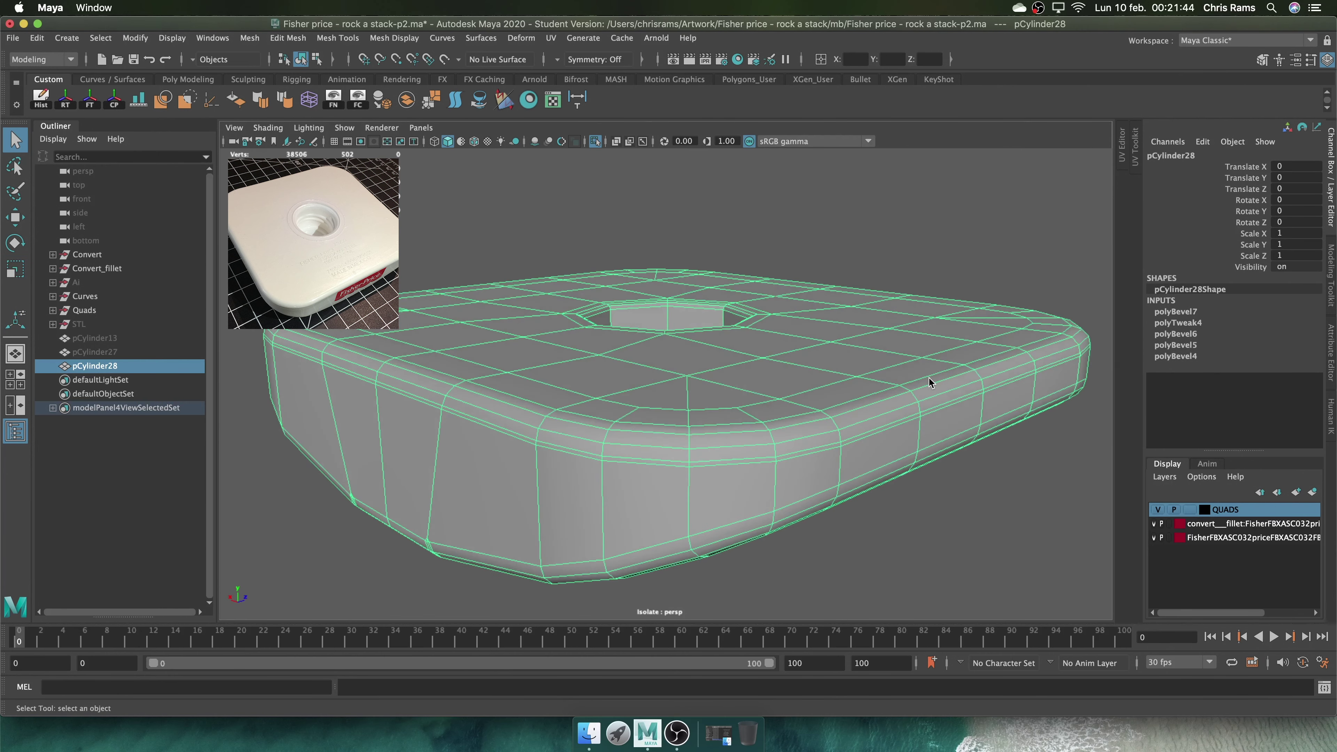
pyautogui.press('F11')
pyautogui.click(831, 453)
pyautogui.moveTo(846, 468)
pyautogui.mouseDown(button='right')
pyautogui.moveTo(895, 342)
pyautogui.moveTo(895, 410)
pyautogui.mouseUp(button='right')
pyautogui.moveTo(895, 411)
pyautogui.keyDown('alt'); pyautogui.mouseDown()
pyautogui.moveTo(953, 310)
pyautogui.moveTo(866, 493)
pyautogui.moveTo(715, 527)
pyautogui.moveTo(620, 436)
pyautogui.moveTo(705, 446)
pyautogui.mouseUp(); pyautogui.keyUp('alt')
pyautogui.click(866, 493)
pyautogui.click(819, 508)
pyautogui.click(621, 436)
pyautogui.click(705, 445)
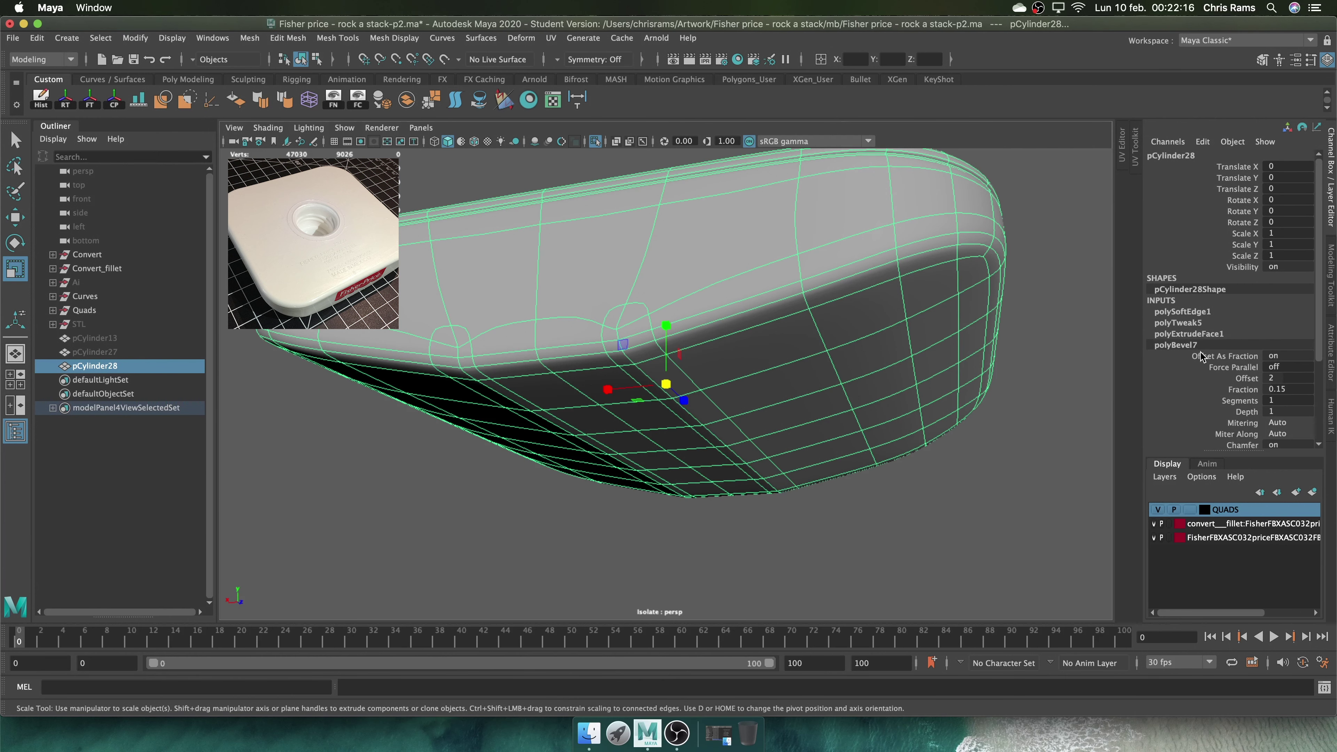
pyautogui.scroll(-3, 1269, 325)
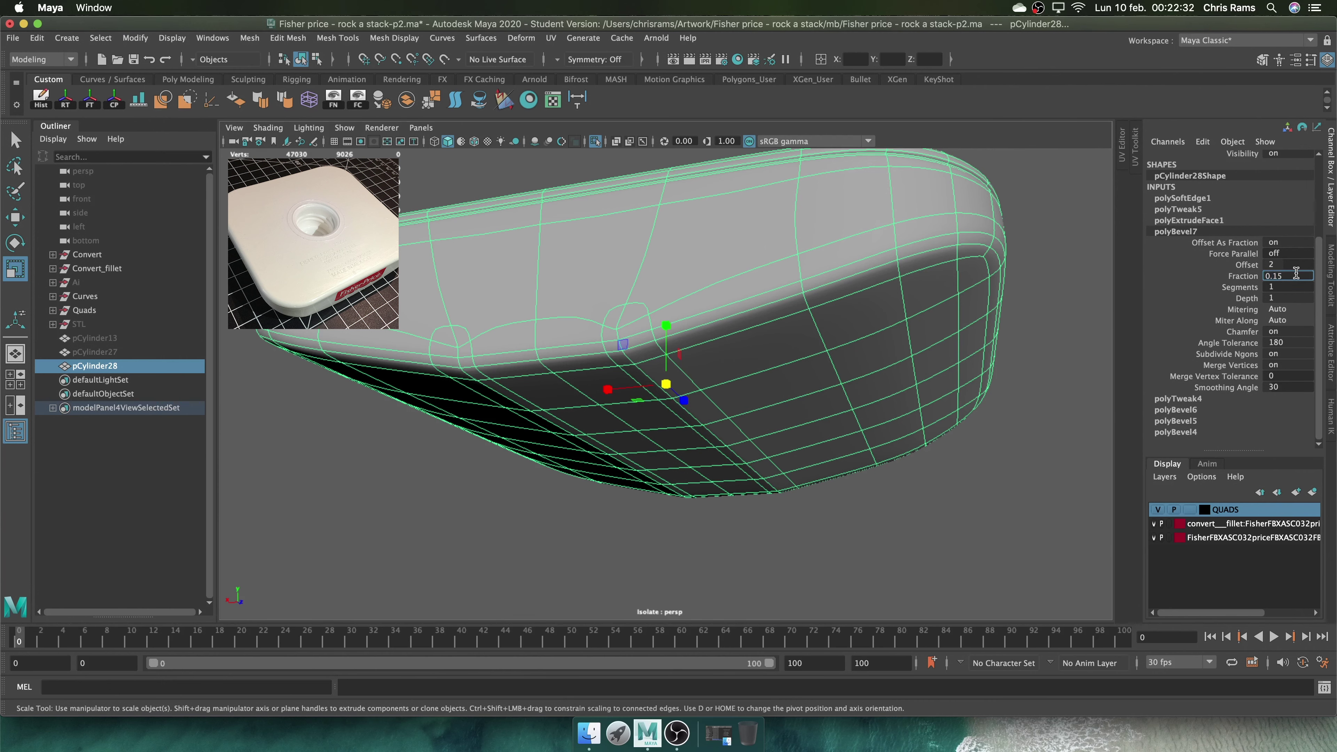
# In the Channel Box, set the polyBevel5 lower-edge bevel Fraction to 0.1
pyautogui.click(1177, 231)
pyautogui.click(1187, 265)
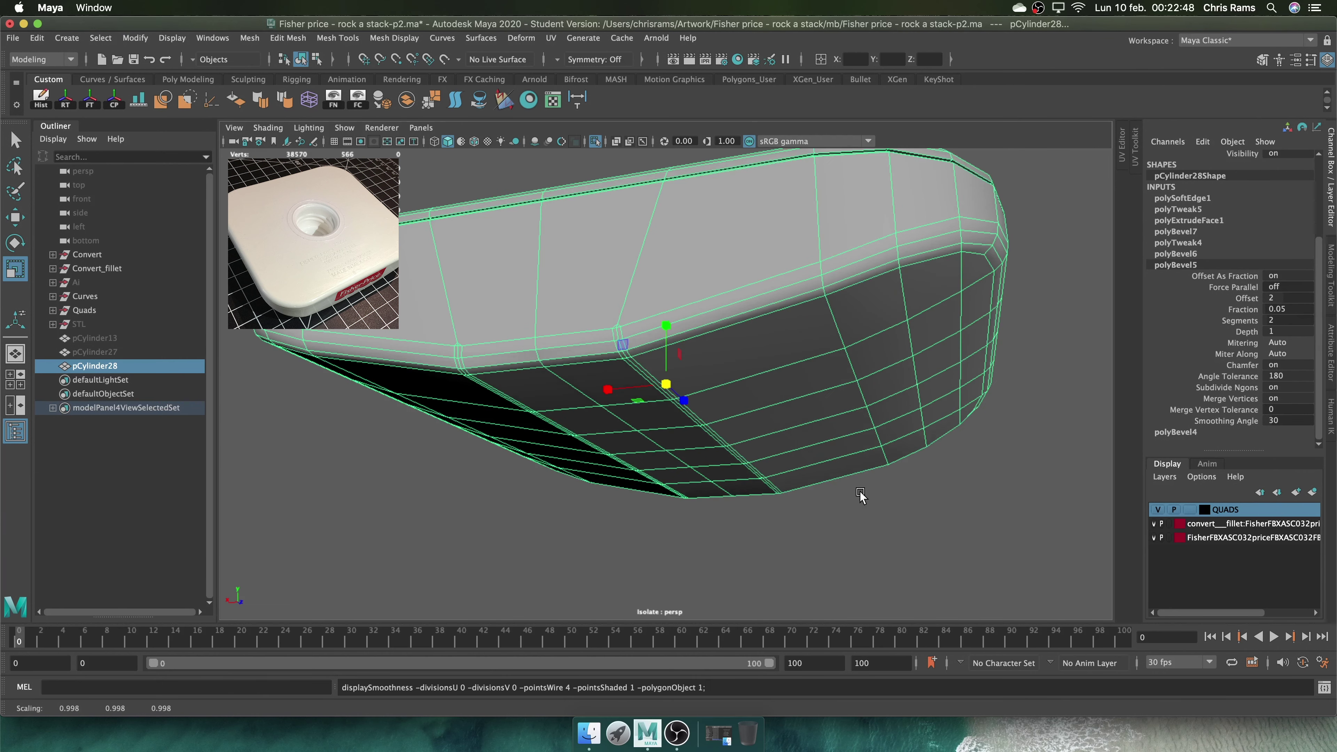
pyautogui.click(1294, 308)
pyautogui.hotkey('ctrl', 'z')
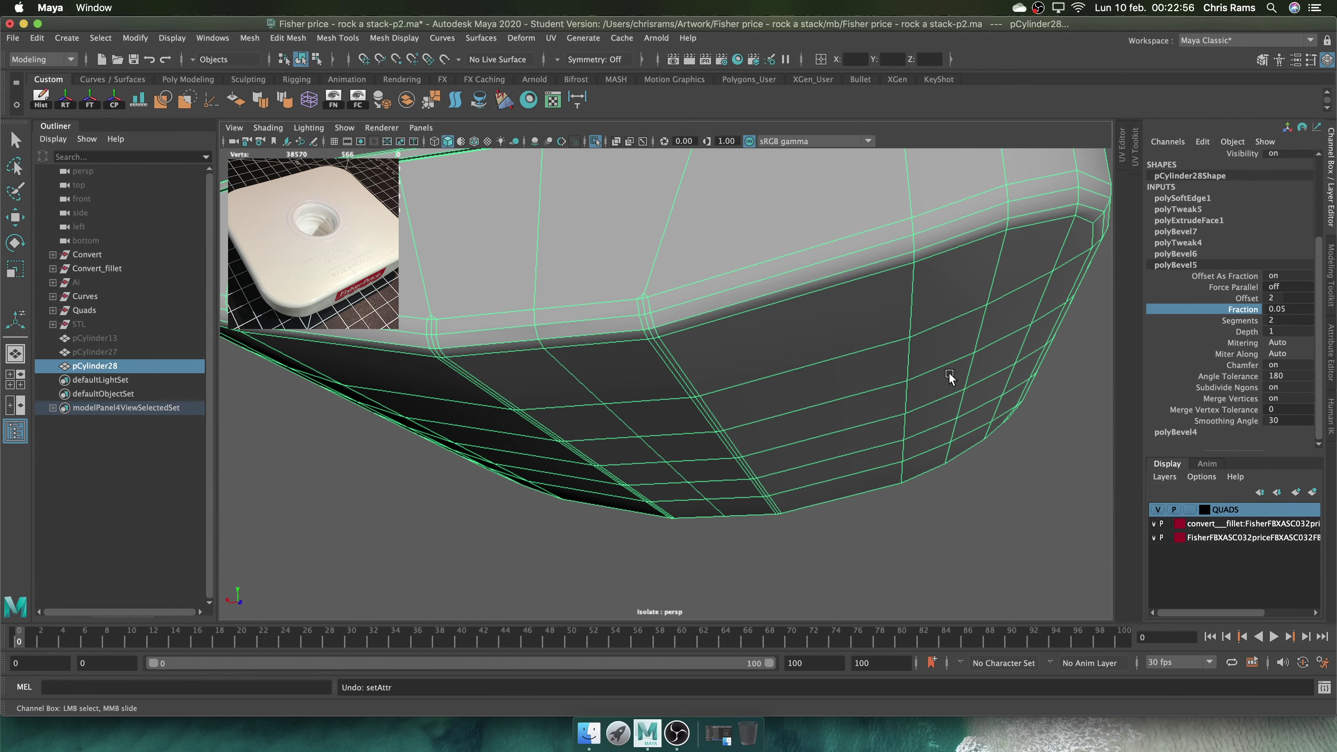
pyautogui.click(1279, 308)
pyautogui.moveTo(879, 351)
pyautogui.keyDown('alt'); pyautogui.mouseDown()
pyautogui.moveTo(984, 454)
pyautogui.moveTo(957, 454)
pyautogui.mouseUp(); pyautogui.keyUp('alt')
pyautogui.click(984, 455)
# Select and frame the base, expanding its bevel inputs with smooth preview off
pyautogui.press('r')
pyautogui.moveTo(873, 360)
pyautogui.keyDown('alt'); pyautogui.mouseDown()
pyautogui.moveTo(919, 438)
pyautogui.moveTo(857, 433)
pyautogui.moveTo(904, 348)
pyautogui.mouseUp(); pyautogui.keyUp('alt')
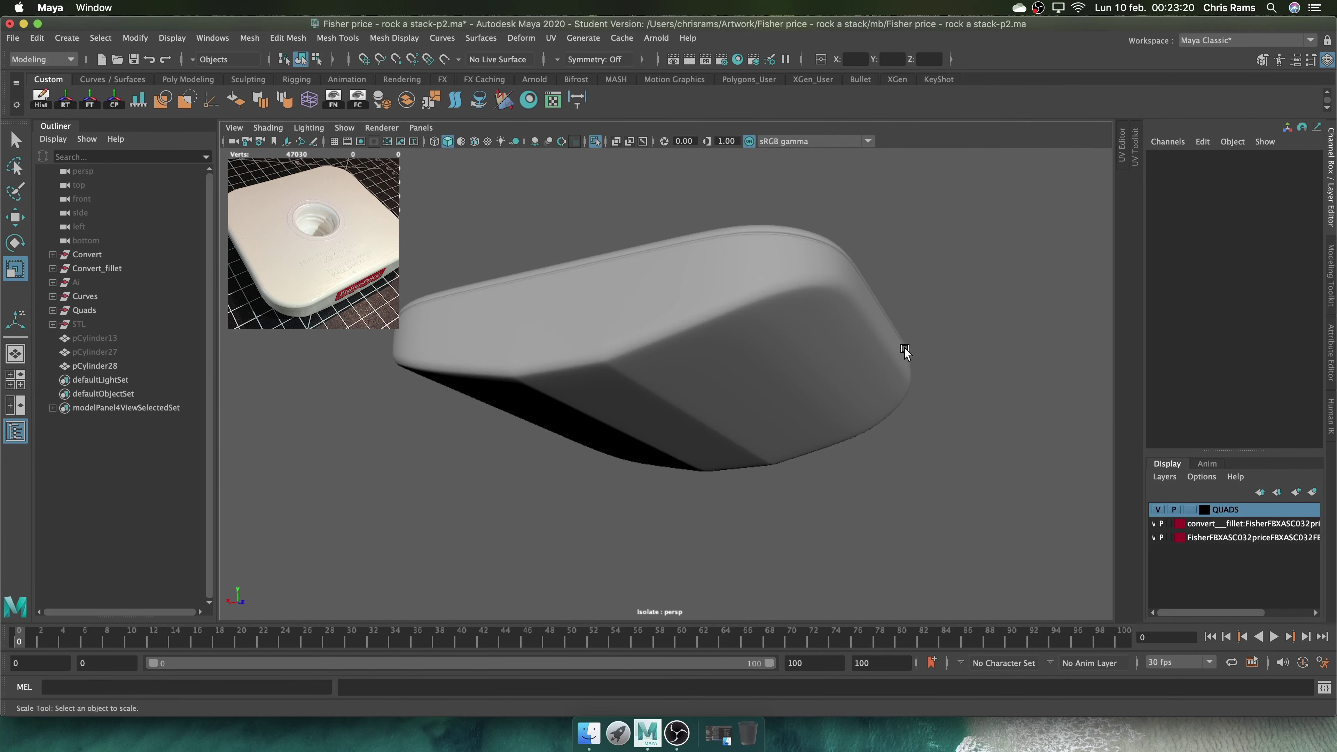
pyautogui.click(671, 373)
pyautogui.press('f')
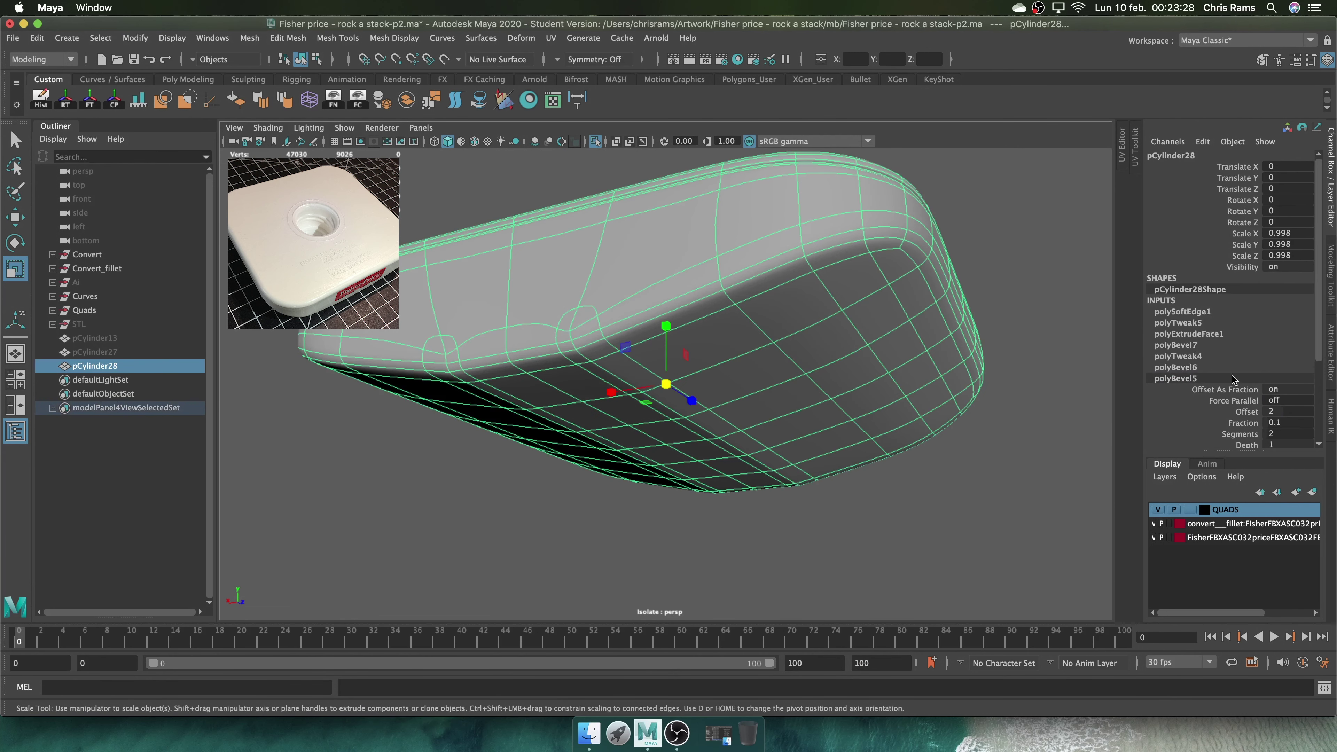
pyautogui.click(1232, 368)
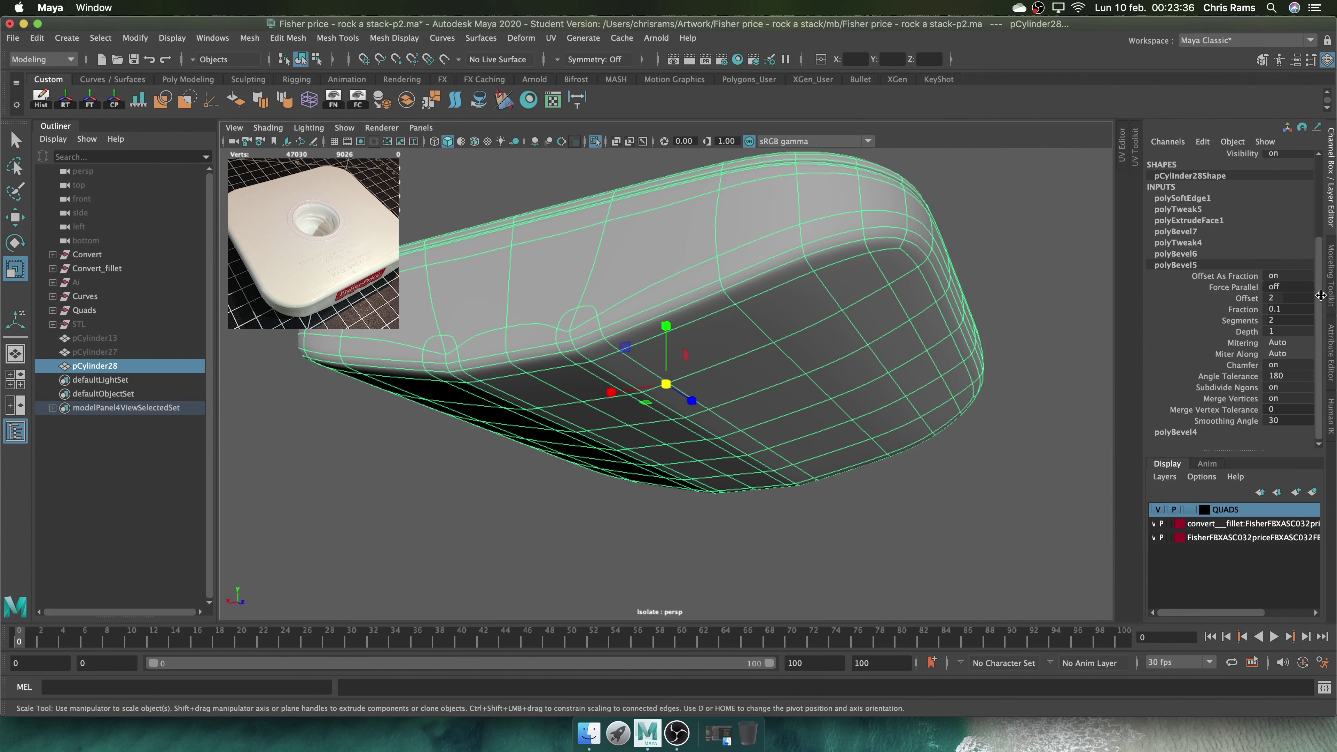
pyautogui.click(1201, 255)
pyautogui.click(1196, 347)
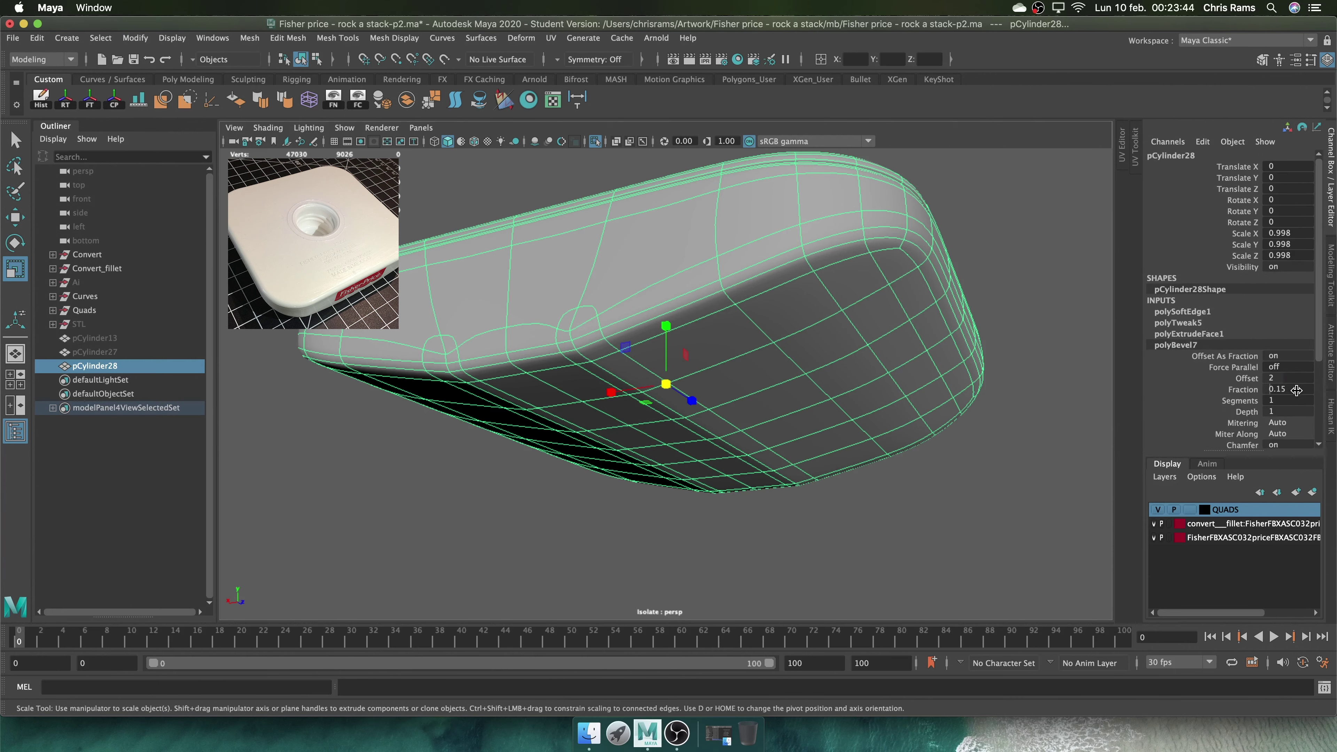
pyautogui.press('1')
pyautogui.press('r')
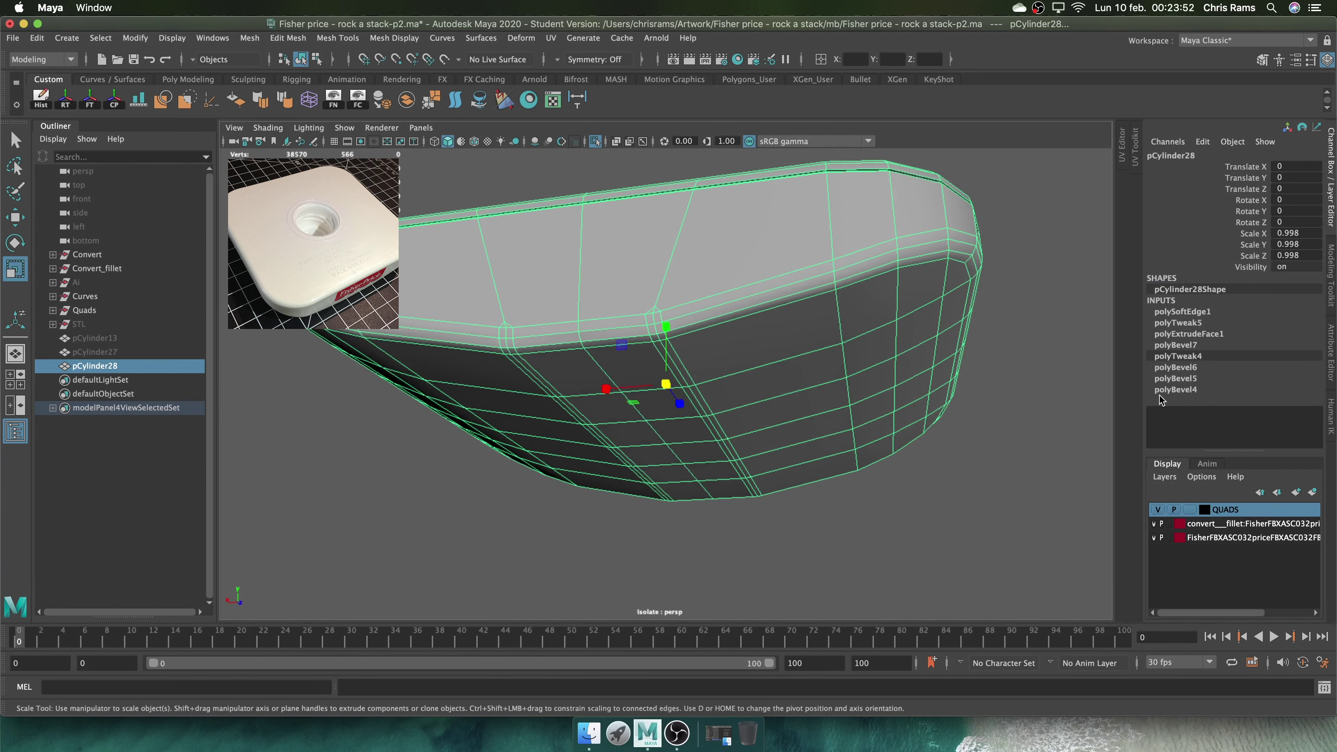
# Review the polyBevel4, 5, 6 and 7 settings, including polyBevel6's Offset
pyautogui.click(1160, 396)
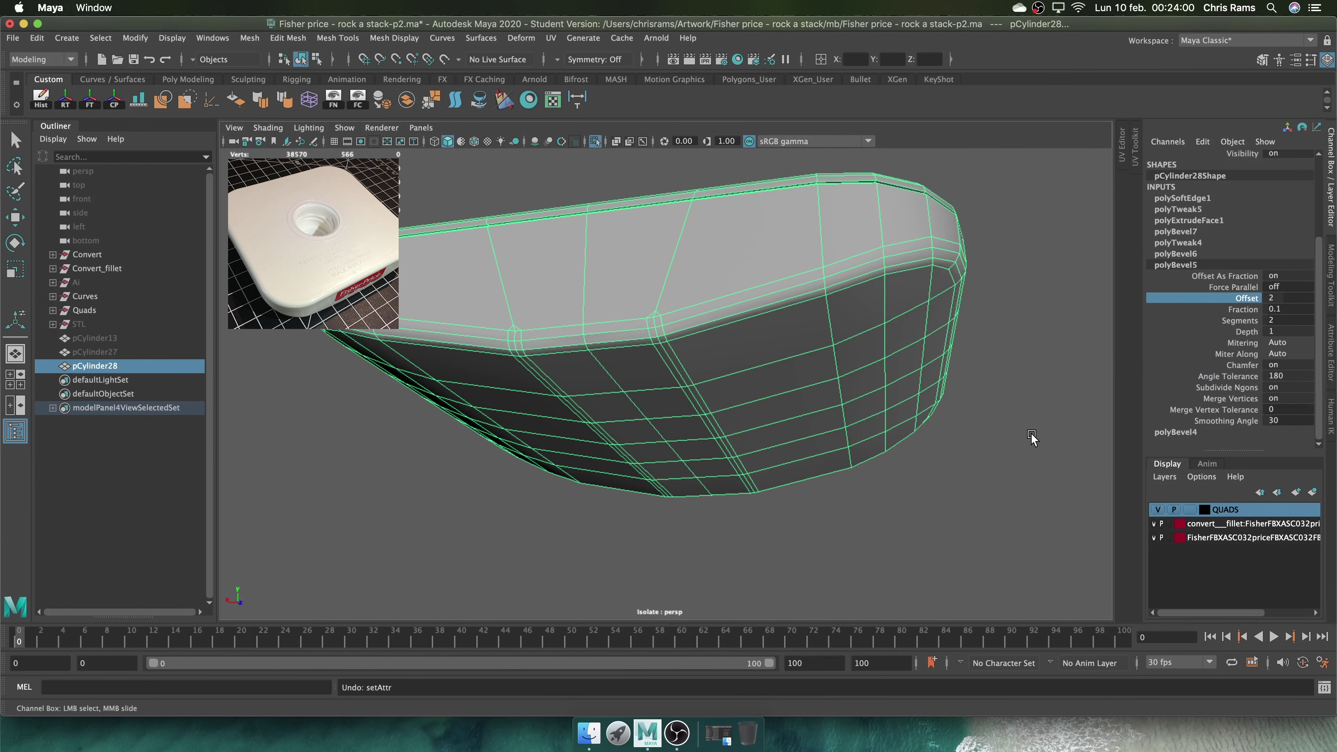
pyautogui.press('r')
pyautogui.click(1176, 432)
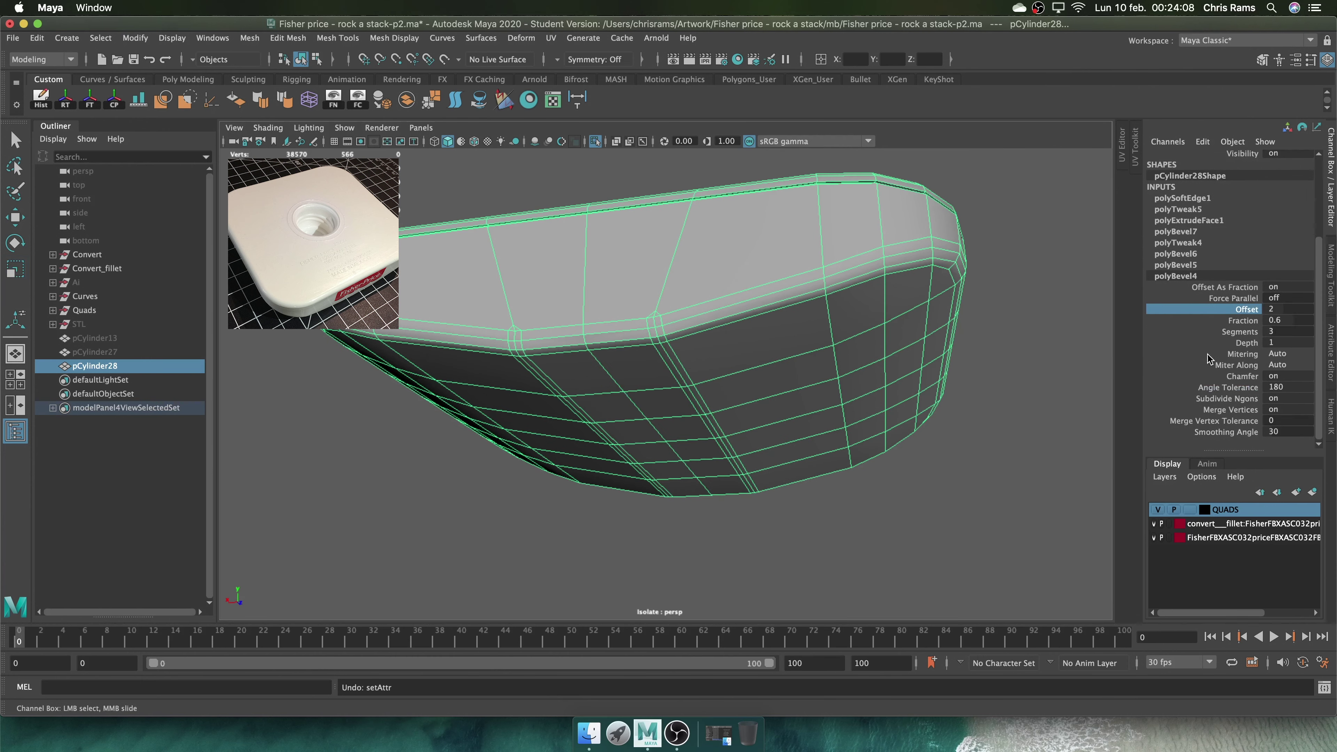
pyautogui.click(1179, 266)
pyautogui.press('r')
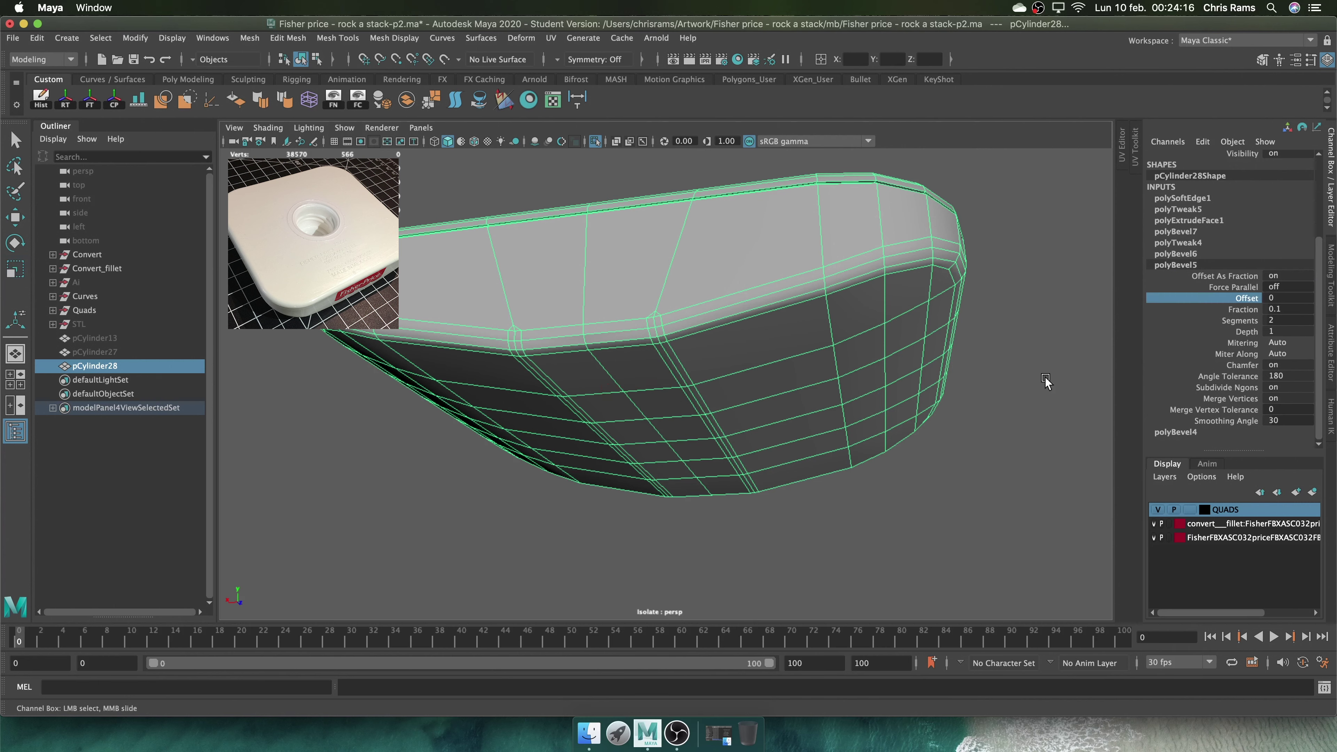
pyautogui.click(1179, 254)
pyautogui.click(1166, 287)
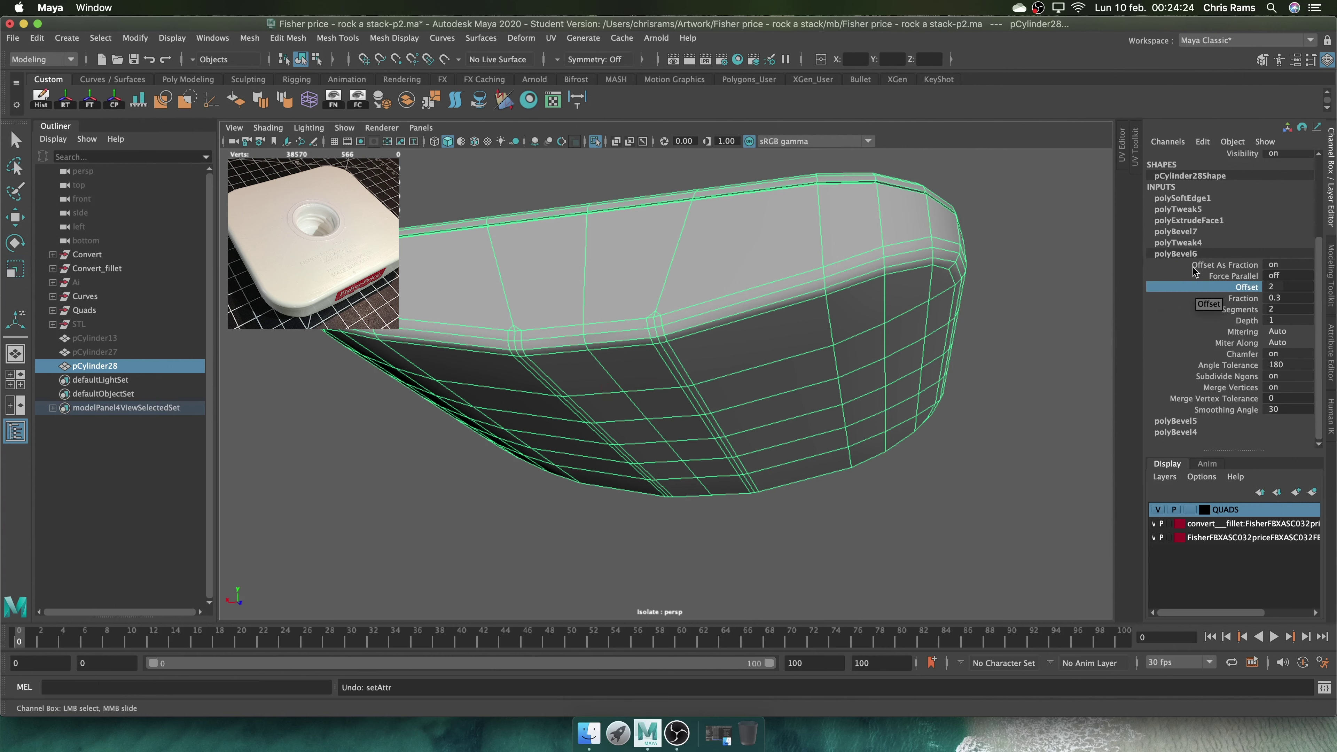
pyautogui.click(1176, 231)
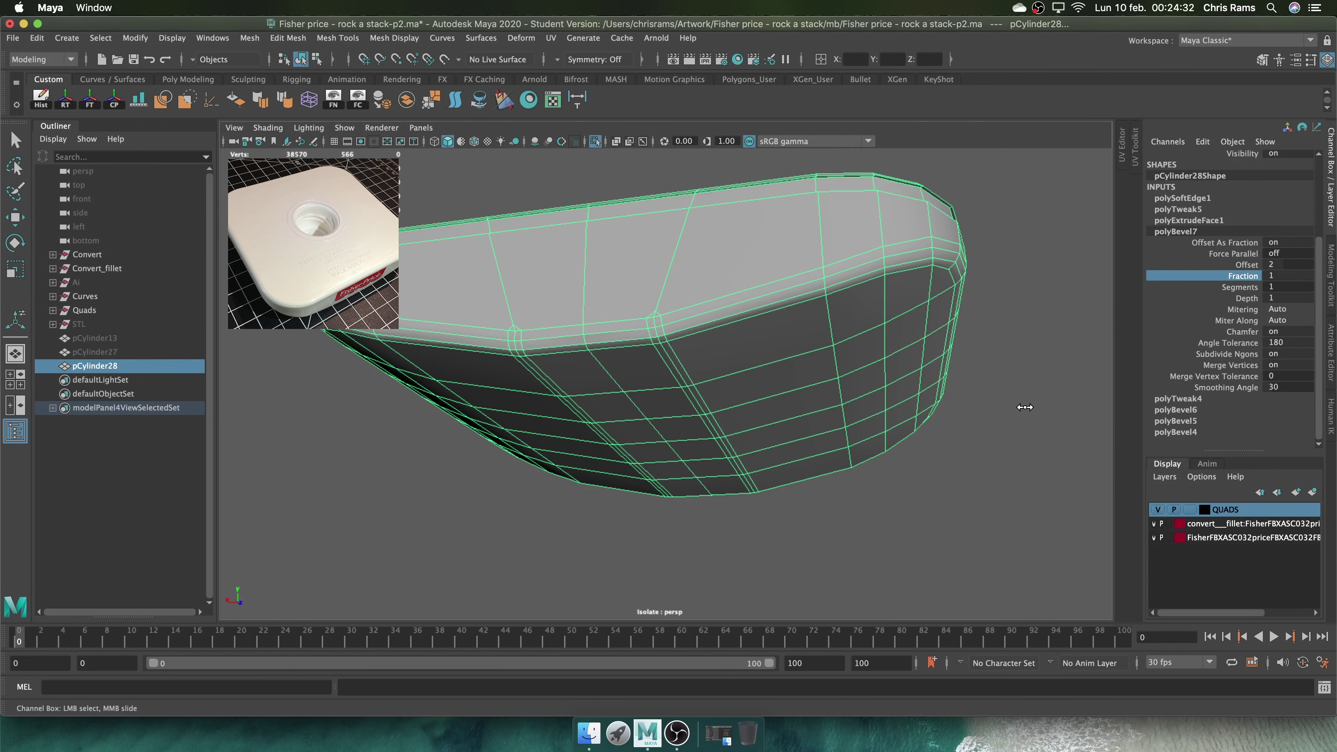
pyautogui.click(1176, 231)
# Enter a new polyBevel5 Fraction value, then orbit in on the base's rim
pyautogui.click(1175, 265)
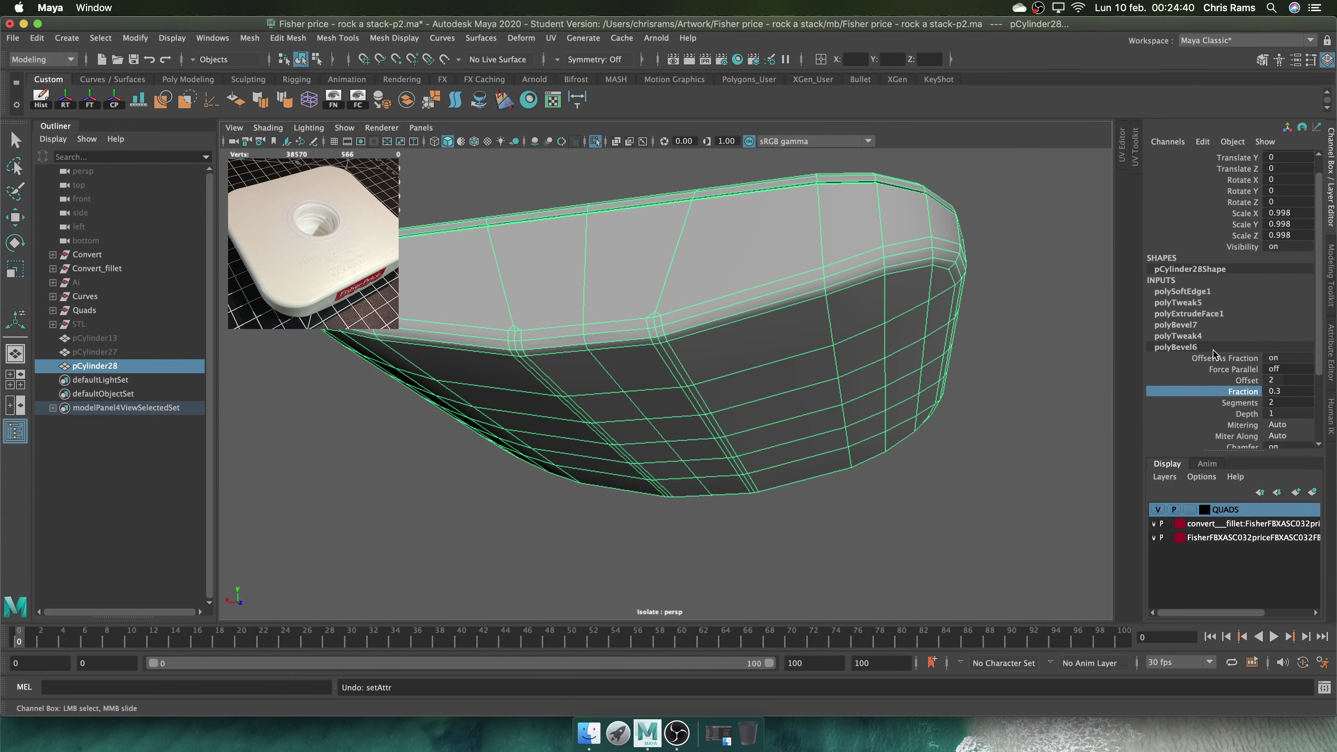
pyautogui.click(1243, 309)
pyautogui.moveTo(895, 403); pyautogui.dragTo(956, 404, button='middle')
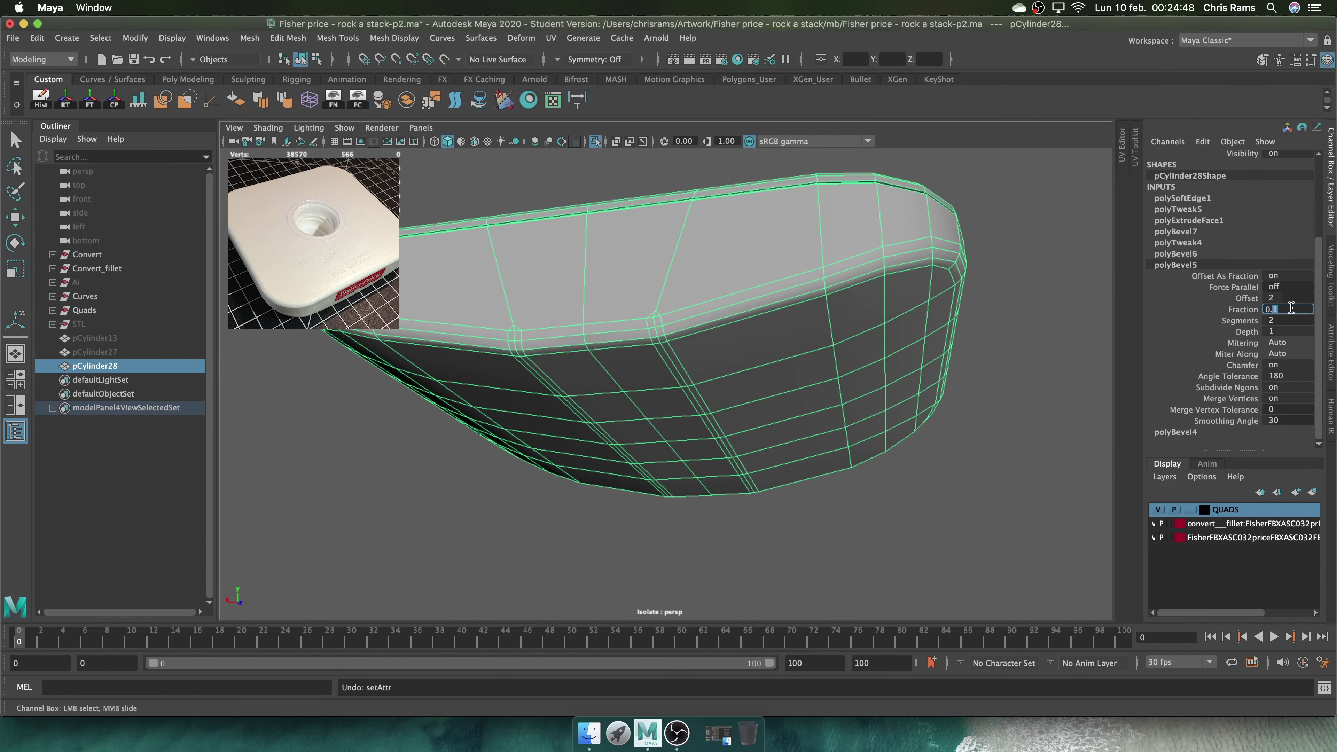
pyautogui.press('Return')
pyautogui.moveTo(934, 272)
pyautogui.keyDown('alt'); pyautogui.mouseDown()
pyautogui.moveTo(926, 285)
pyautogui.moveTo(943, 265)
pyautogui.moveTo(900, 280)
pyautogui.moveTo(919, 284)
pyautogui.moveTo(866, 338)
pyautogui.moveTo(912, 380)
pyautogui.mouseUp(); pyautogui.keyUp('alt')
pyautogui.click(911, 380)
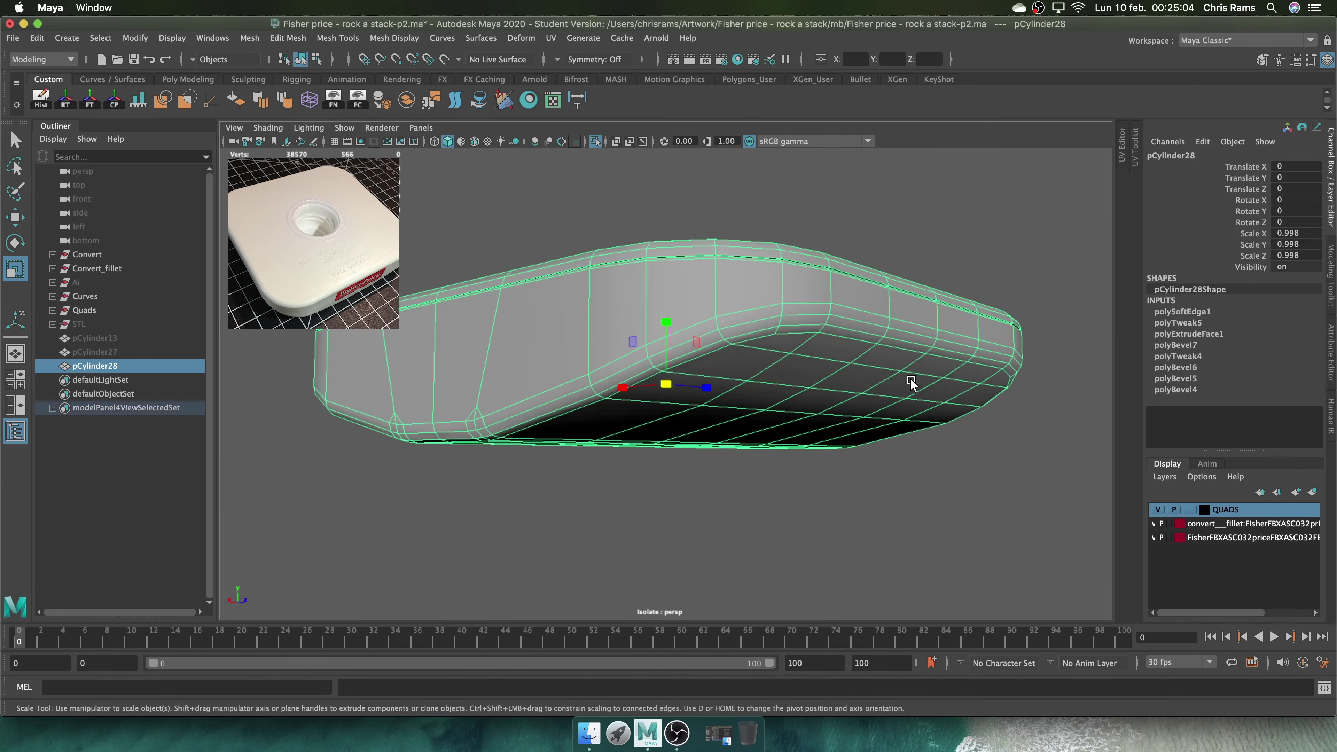
pyautogui.keyDown('alt'); pyautogui.moveTo(911, 380); pyautogui.dragTo(934, 433, button='right'); pyautogui.keyUp('alt')
pyautogui.moveTo(935, 433)
pyautogui.keyDown('alt'); pyautogui.mouseDown()
pyautogui.moveTo(890, 301)
pyautogui.moveTo(911, 343)
pyautogui.mouseUp(); pyautogui.keyUp('alt')
# Bevel the base's rim edge with a Fraction of 0.1
pyautogui.press('F10')
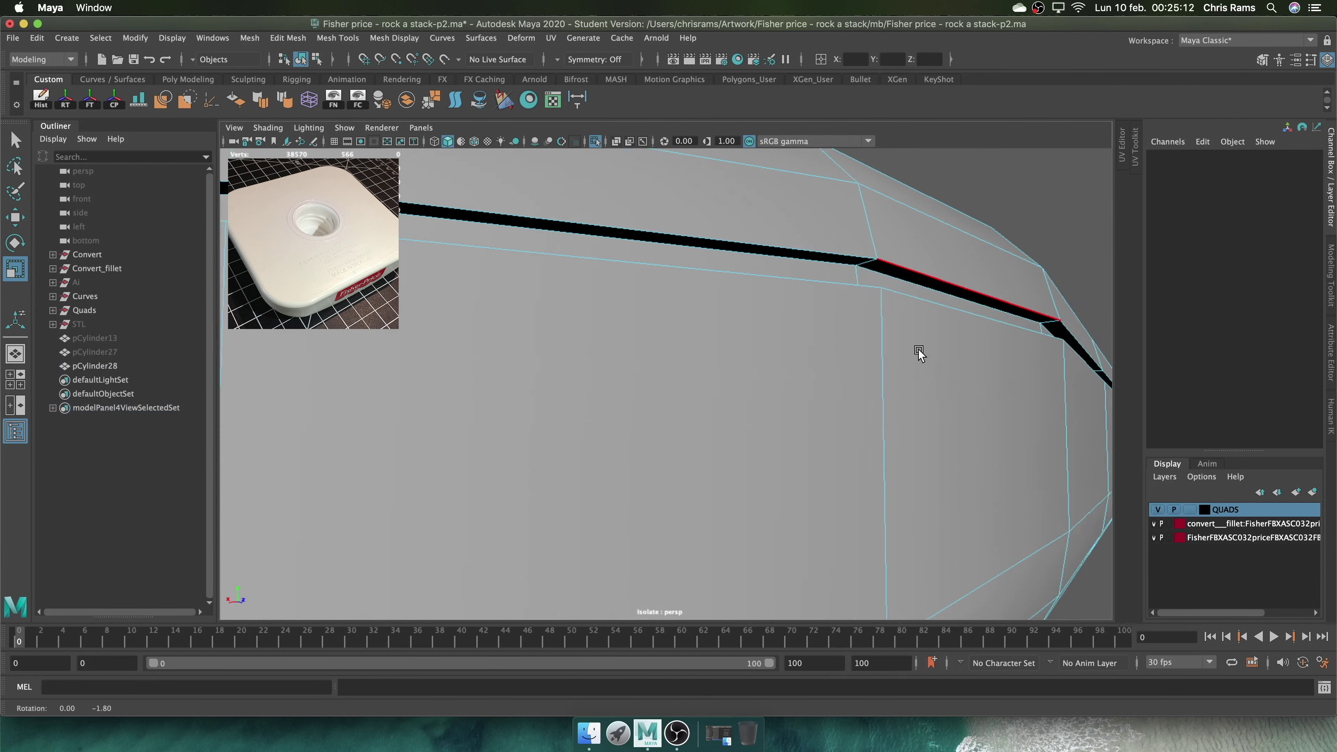
pyautogui.hotkey('ctrl', 'b')
pyautogui.moveTo(887, 293)
pyautogui.keyDown('alt'); pyautogui.mouseDown()
pyautogui.moveTo(958, 263)
pyautogui.moveTo(1003, 340)
pyautogui.moveTo(1067, 283)
pyautogui.mouseUp(); pyautogui.keyUp('alt')
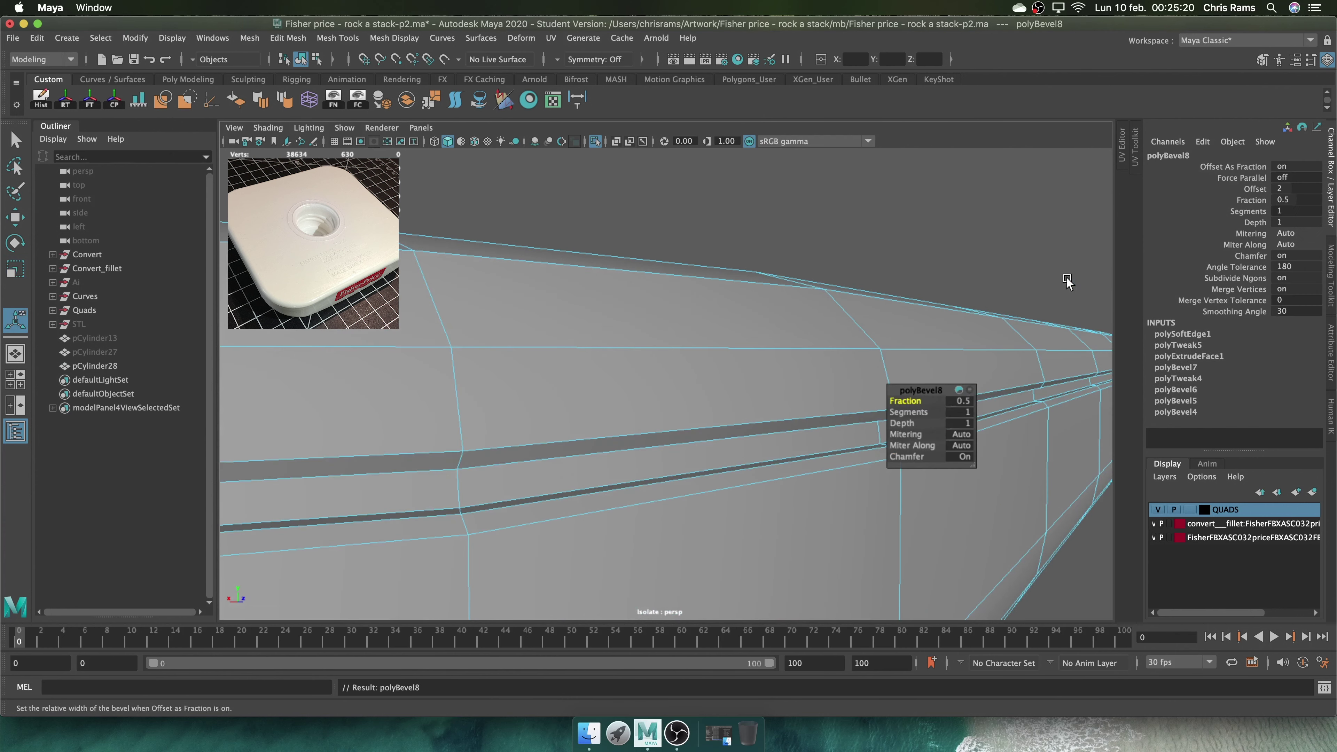
pyautogui.write('1')
pyautogui.press('Return')
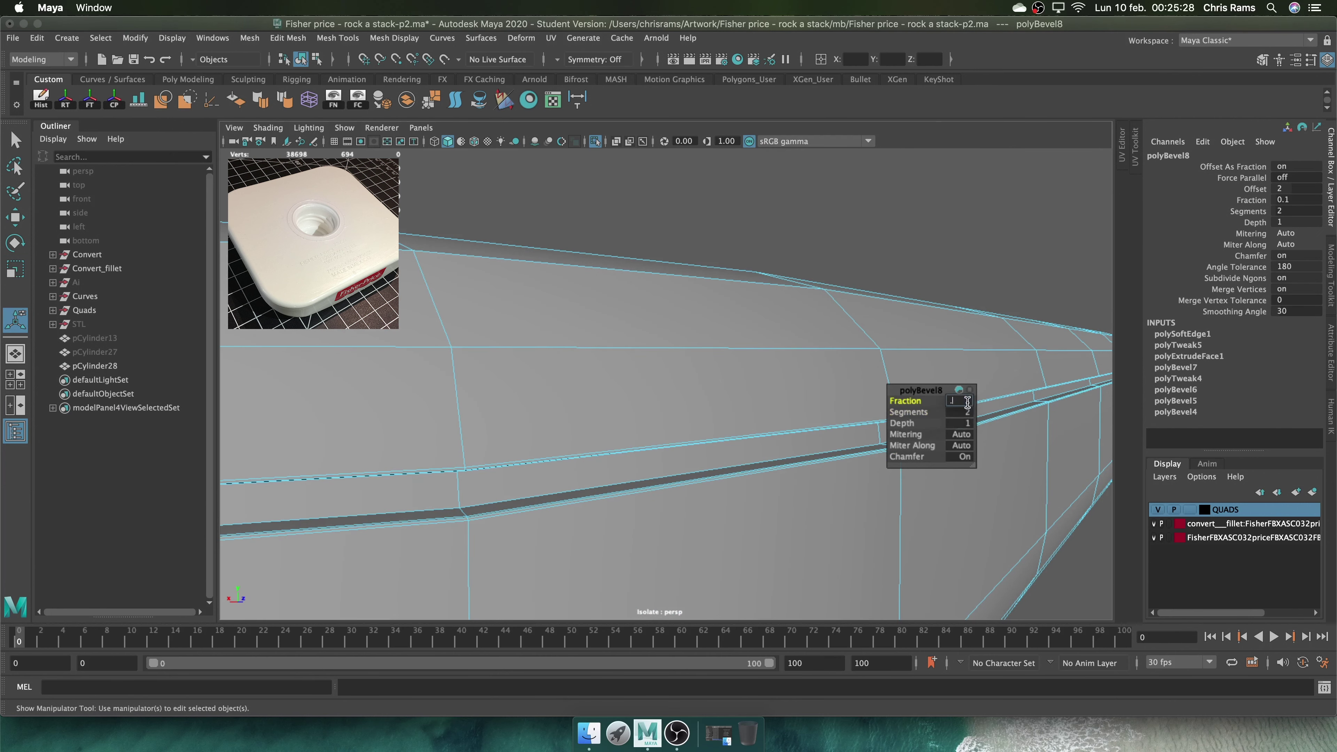
# Bring the whole stacker back into view and hide the spare object beside it
pyautogui.moveTo(964, 347); pyautogui.dragTo(1048, 316, button='right')
pyautogui.moveTo(1048, 316)
pyautogui.keyDown('alt'); pyautogui.mouseDown()
pyautogui.moveTo(1021, 263)
pyautogui.moveTo(771, 269)
pyautogui.moveTo(906, 345)
pyautogui.moveTo(988, 328)
pyautogui.moveTo(956, 464)
pyautogui.moveTo(757, 357)
pyautogui.mouseUp(); pyautogui.keyUp('alt')
pyautogui.click(988, 328)
pyautogui.hotkey('ctrl', '1')
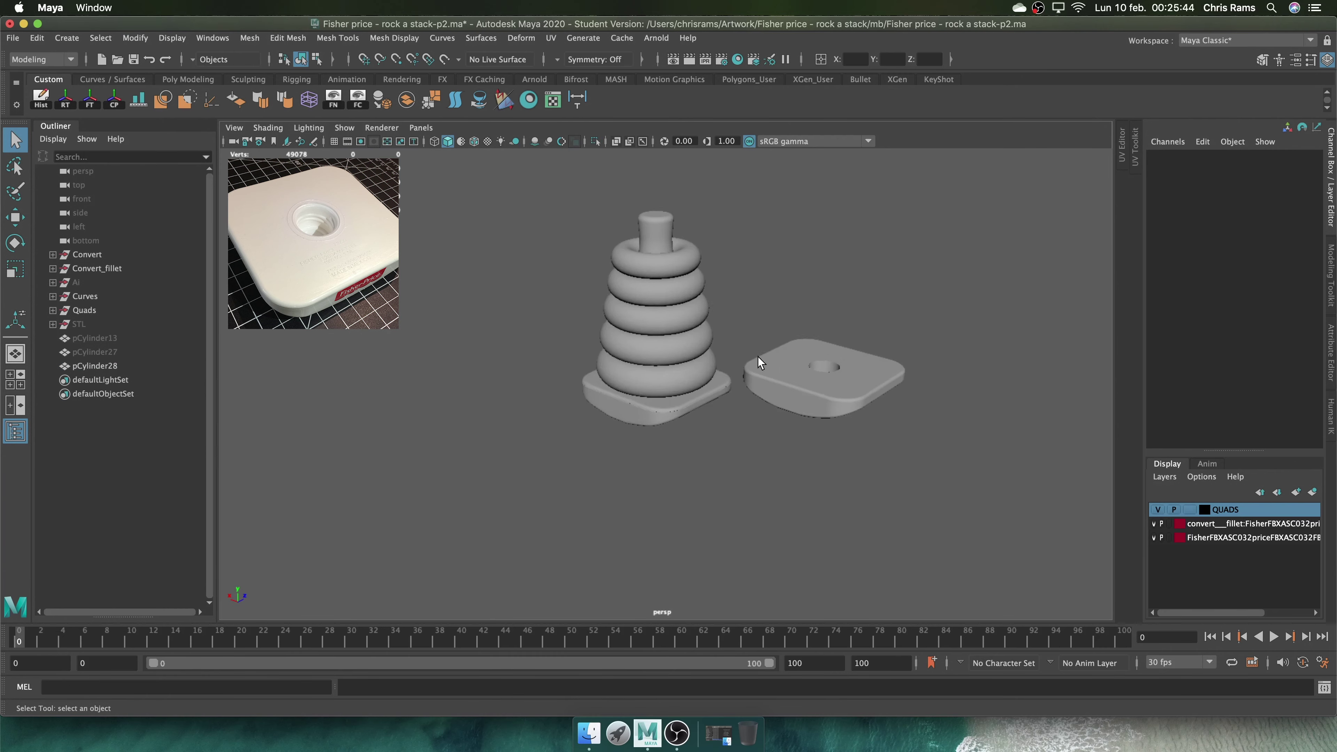
pyautogui.scroll(-2, 757, 356)
pyautogui.scroll(3, 662, 358)
pyautogui.moveTo(768, 404)
pyautogui.keyDown('alt'); pyautogui.mouseDown()
pyautogui.moveTo(870, 375)
pyautogui.moveTo(871, 403)
pyautogui.mouseUp(); pyautogui.keyUp('alt')
pyautogui.click(871, 403)
pyautogui.hotkey('ctrl', 'h')
# Add the stacker's base to the QUADS layer
pyautogui.click(360, 369)
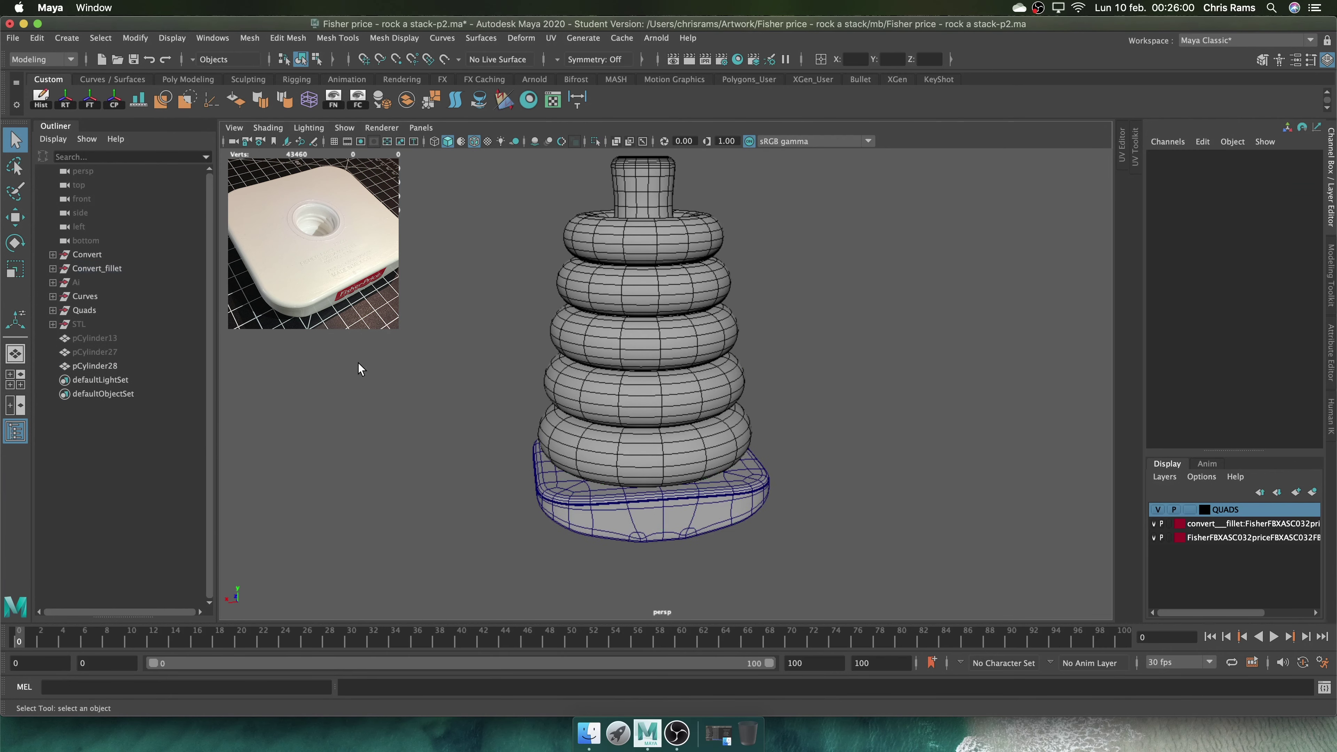
pyautogui.click(653, 511)
pyautogui.rightClick(1227, 510)
pyautogui.click(1227, 519)
# View the smoothed stacker, then select the post and isolate it
pyautogui.moveTo(767, 421)
pyautogui.keyDown('alt'); pyautogui.mouseDown()
pyautogui.moveTo(910, 454)
pyautogui.moveTo(746, 555)
pyautogui.mouseUp(); pyautogui.keyUp('alt')
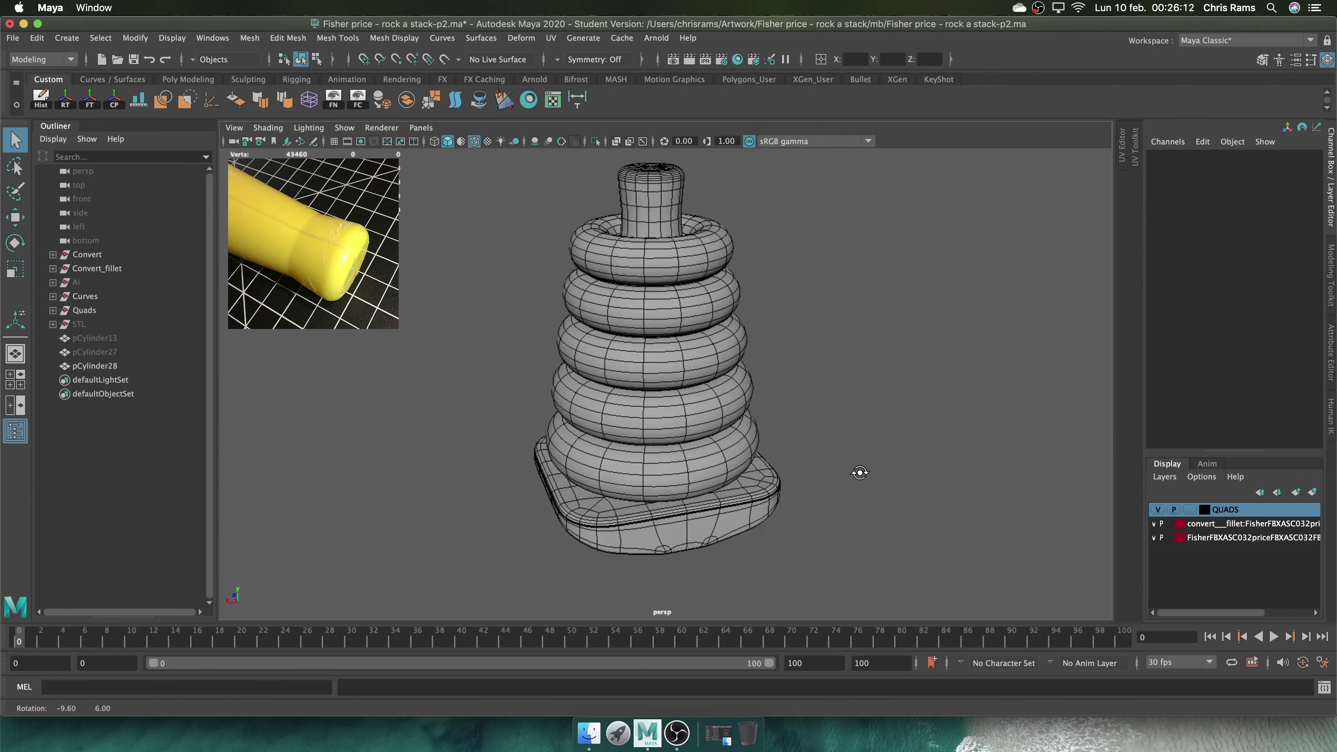
pyautogui.moveTo(859, 469)
pyautogui.keyDown('alt'); pyautogui.mouseDown()
pyautogui.moveTo(741, 320)
pyautogui.moveTo(778, 316)
pyautogui.mouseUp(); pyautogui.keyUp('alt')
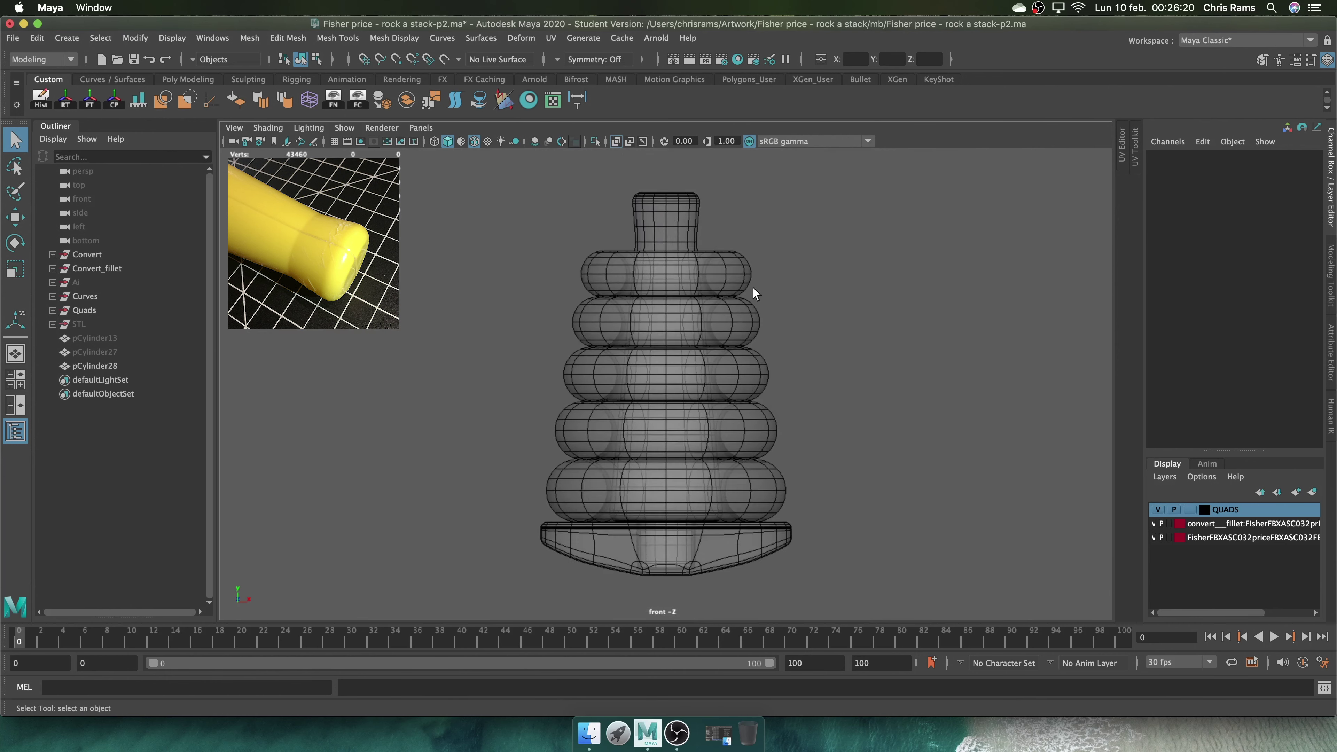
pyautogui.press('5')
pyautogui.moveTo(771, 242)
pyautogui.keyDown('alt'); pyautogui.mouseDown()
pyautogui.moveTo(836, 353)
pyautogui.moveTo(947, 284)
pyautogui.moveTo(755, 301)
pyautogui.mouseUp(); pyautogui.keyUp('alt')
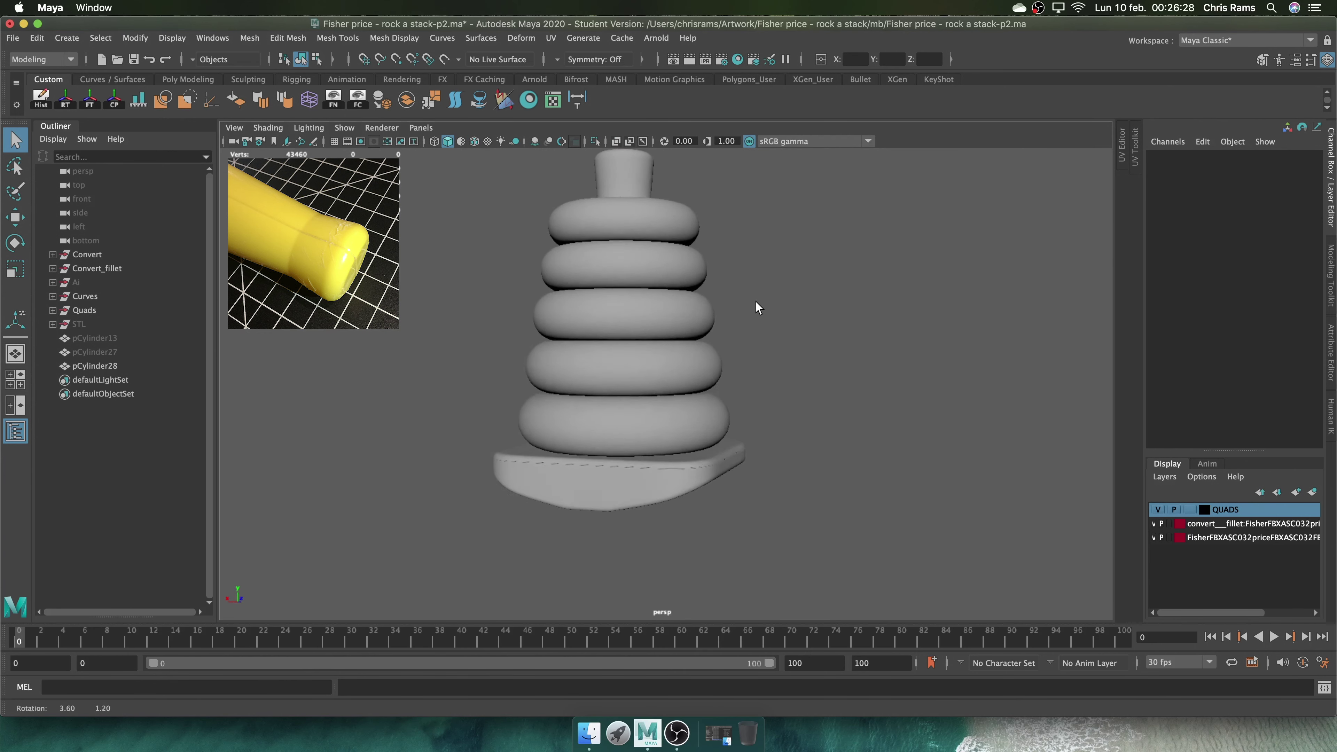
pyautogui.keyDown('alt'); pyautogui.moveTo(752, 348); pyautogui.dragTo(806, 338); pyautogui.keyUp('alt')
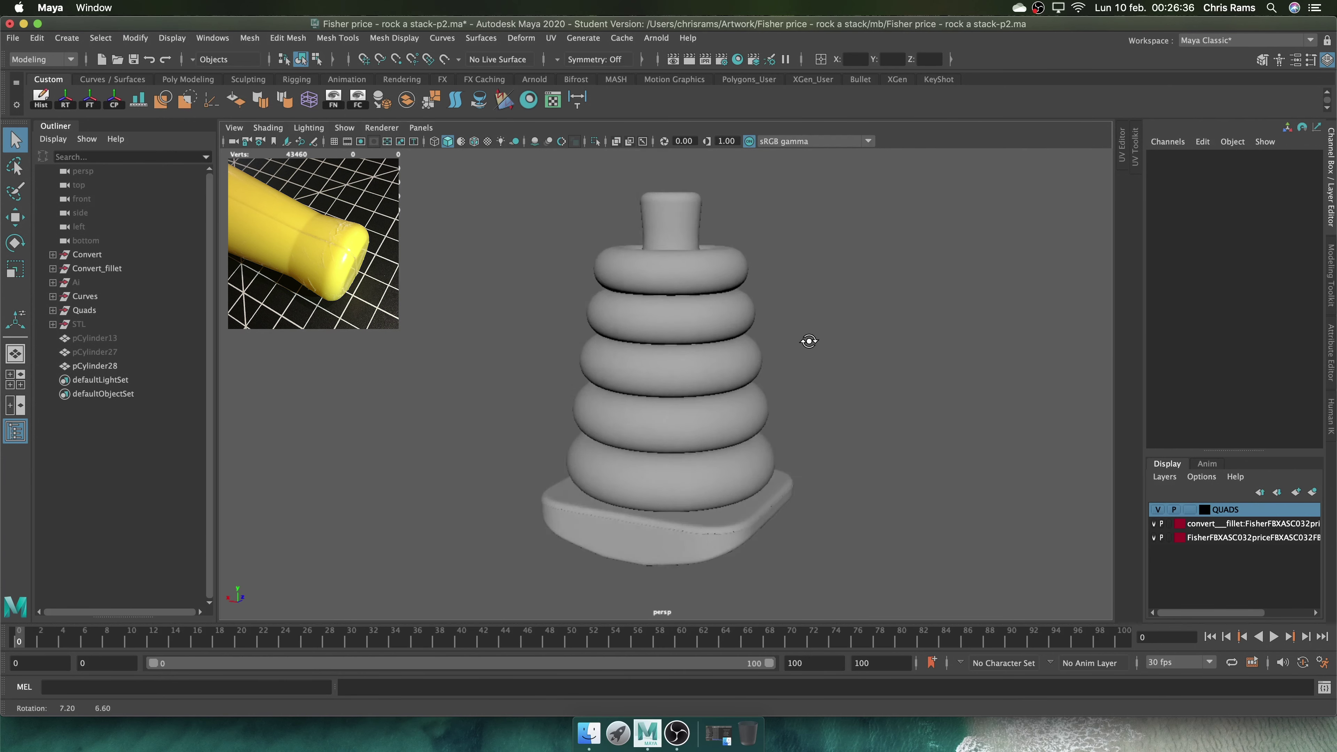
pyautogui.click(664, 221)
pyautogui.click(595, 141)
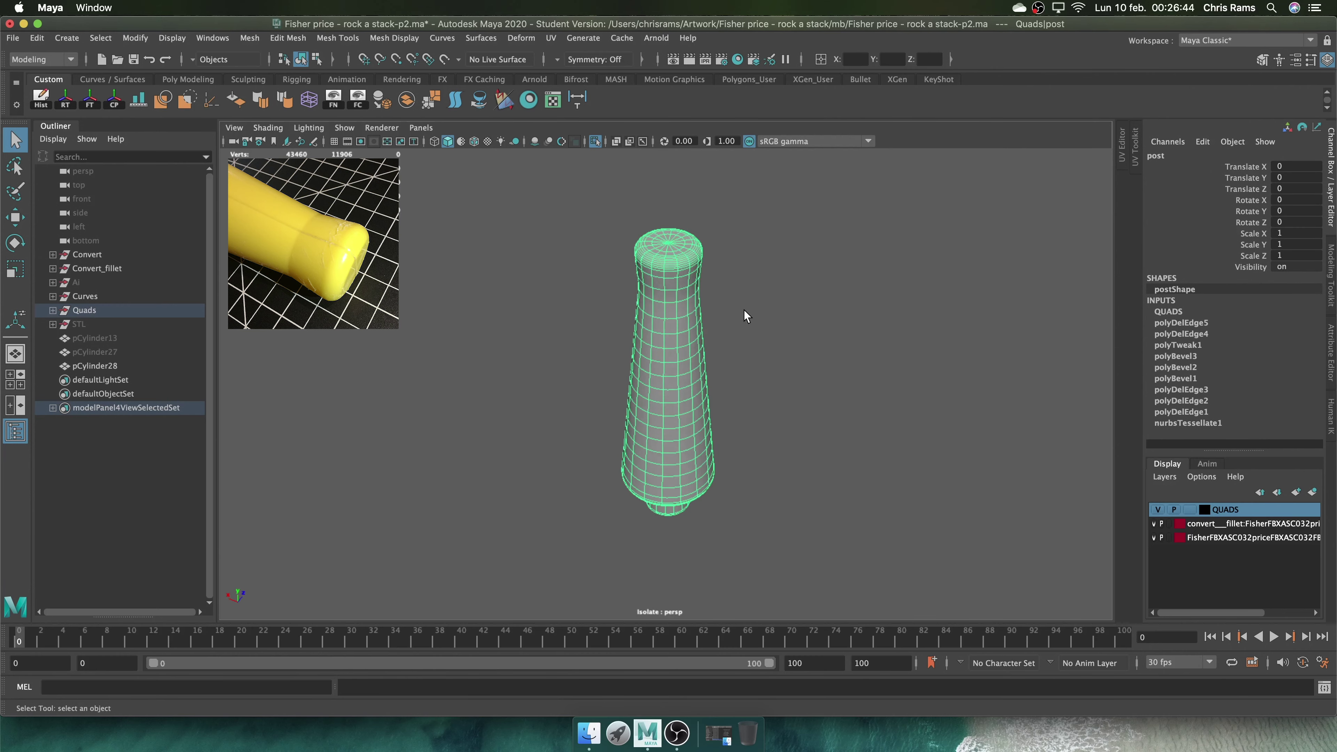
# Look down on the post from the top view, then tilt the view onto its top cap
pyautogui.press('space')
pyautogui.moveTo(744, 310); pyautogui.dragTo(700, 380)
pyautogui.scroll(3, 700, 380)
pyautogui.press('F10')
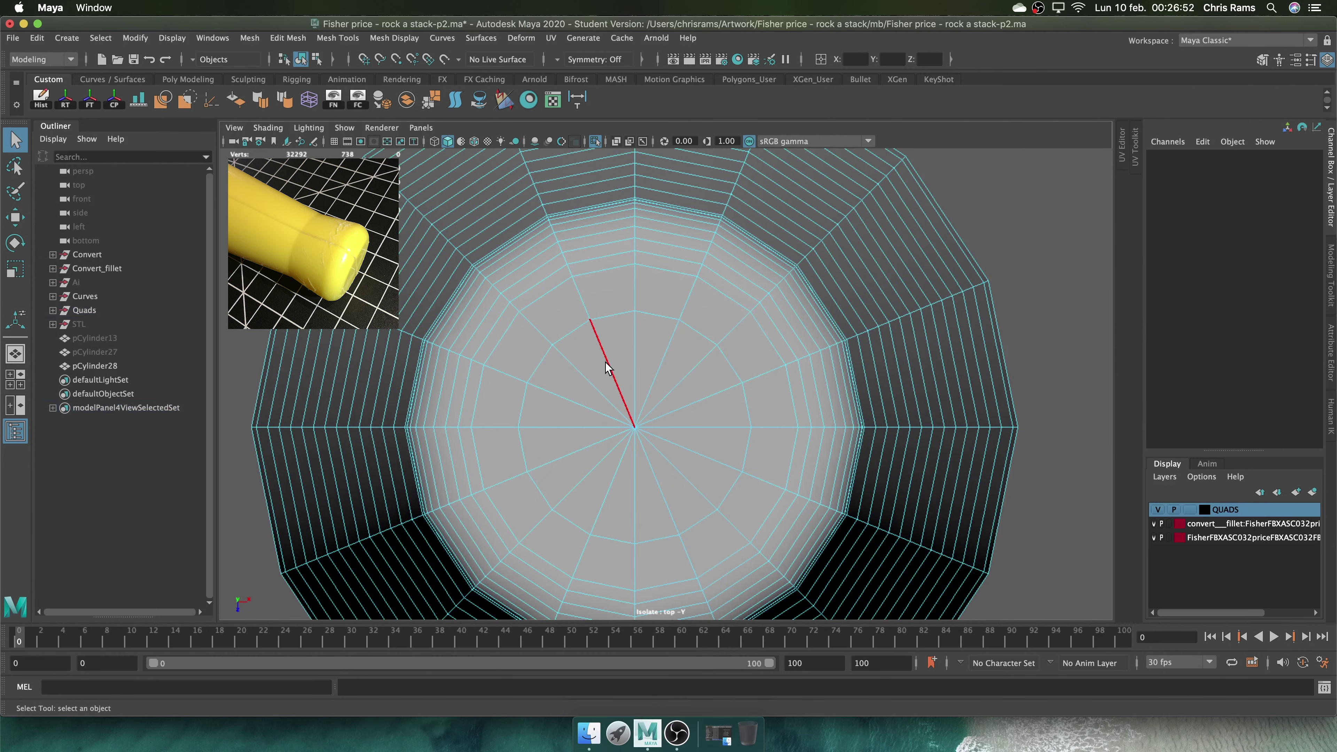
pyautogui.moveTo(625, 359); pyautogui.dragTo(679, 348, button='right')
pyautogui.press('space')
pyautogui.moveTo(679, 348); pyautogui.dragTo(680, 295)
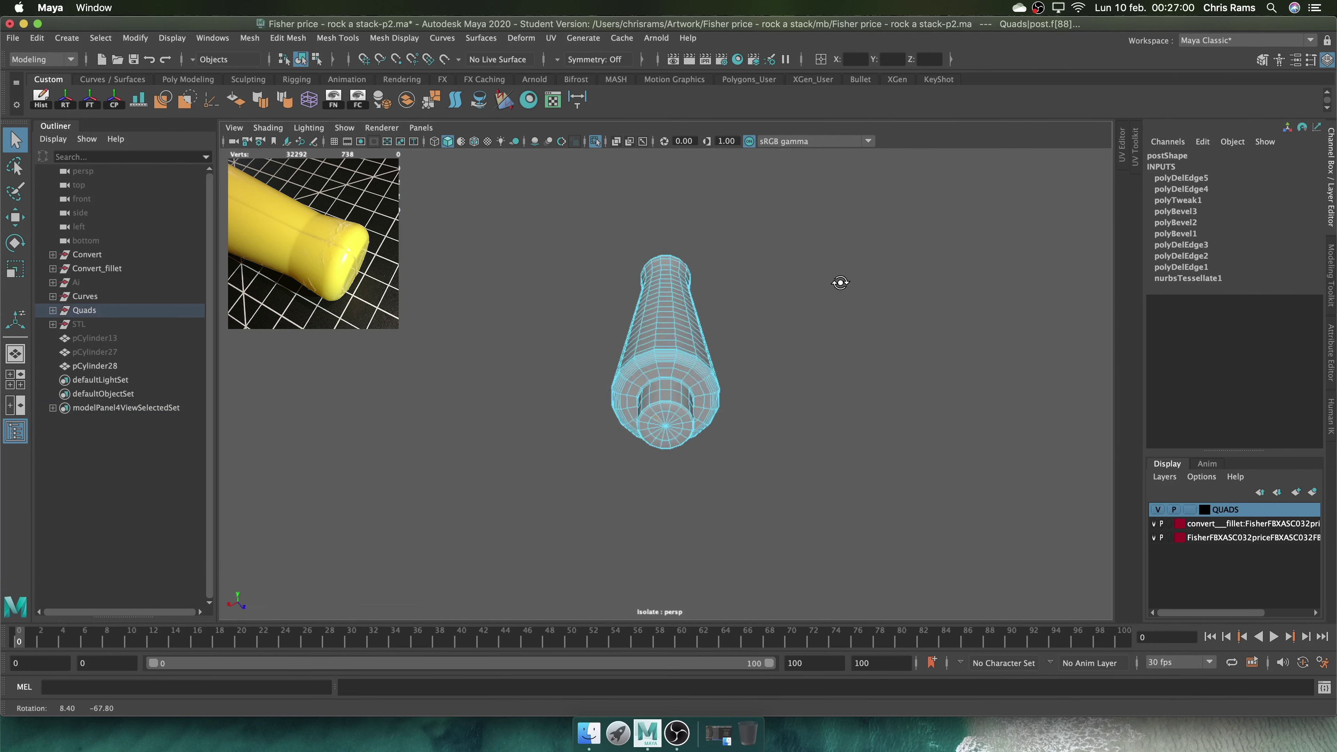
pyautogui.scroll(5, 755, 309)
pyautogui.keyDown('alt'); pyautogui.moveTo(674, 411); pyautogui.dragTo(592, 347); pyautogui.keyUp('alt')
# Delete the top cap's star faces and fill the hole as one face
pyautogui.press('F11')
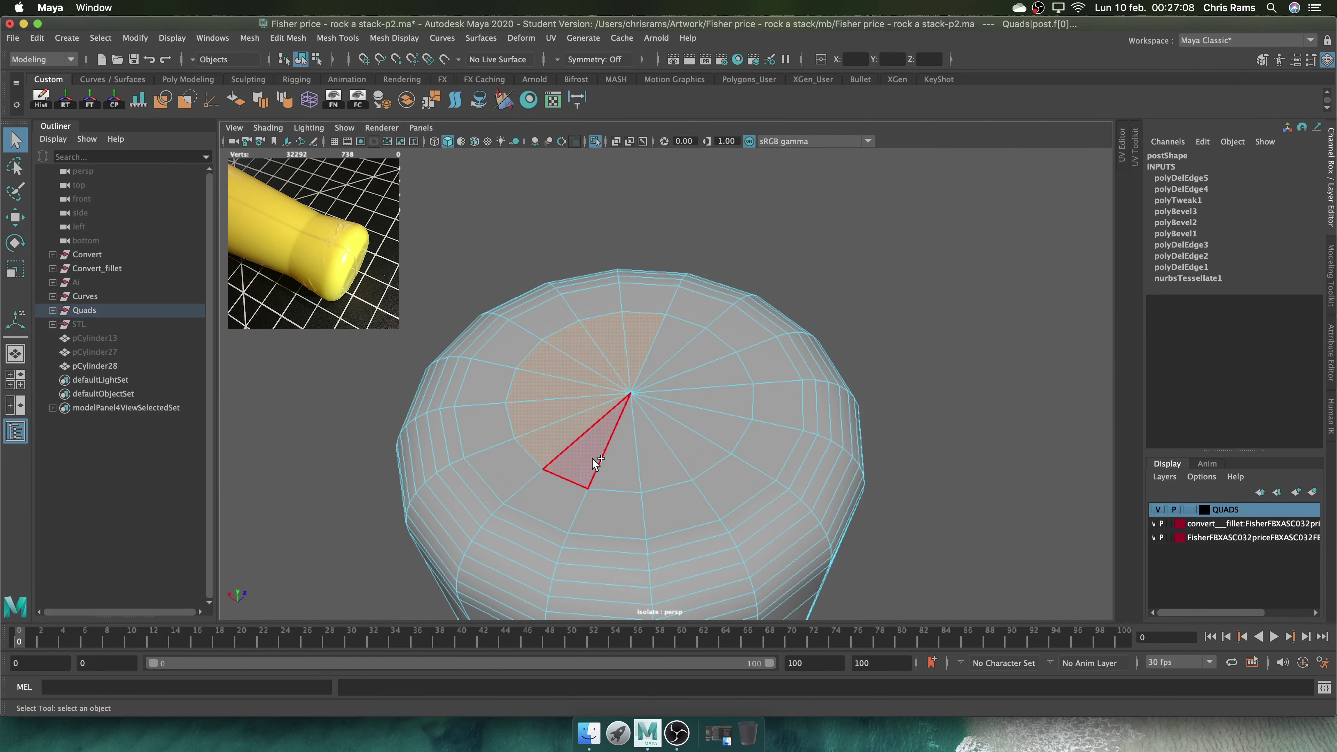
pyautogui.press('space')
pyautogui.moveTo(733, 398); pyautogui.dragTo(734, 451)
pyautogui.click(789, 357)
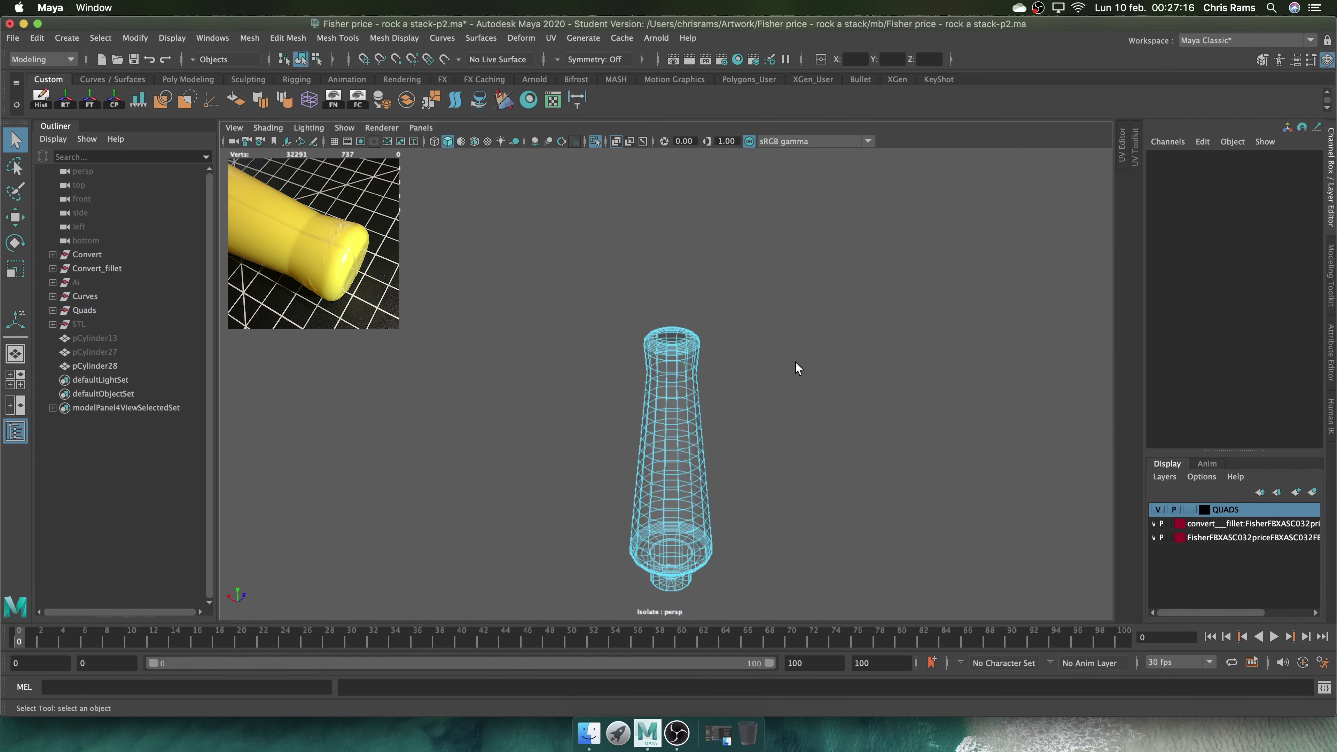
pyautogui.press('space')
pyautogui.moveTo(800, 375); pyautogui.dragTo(717, 337)
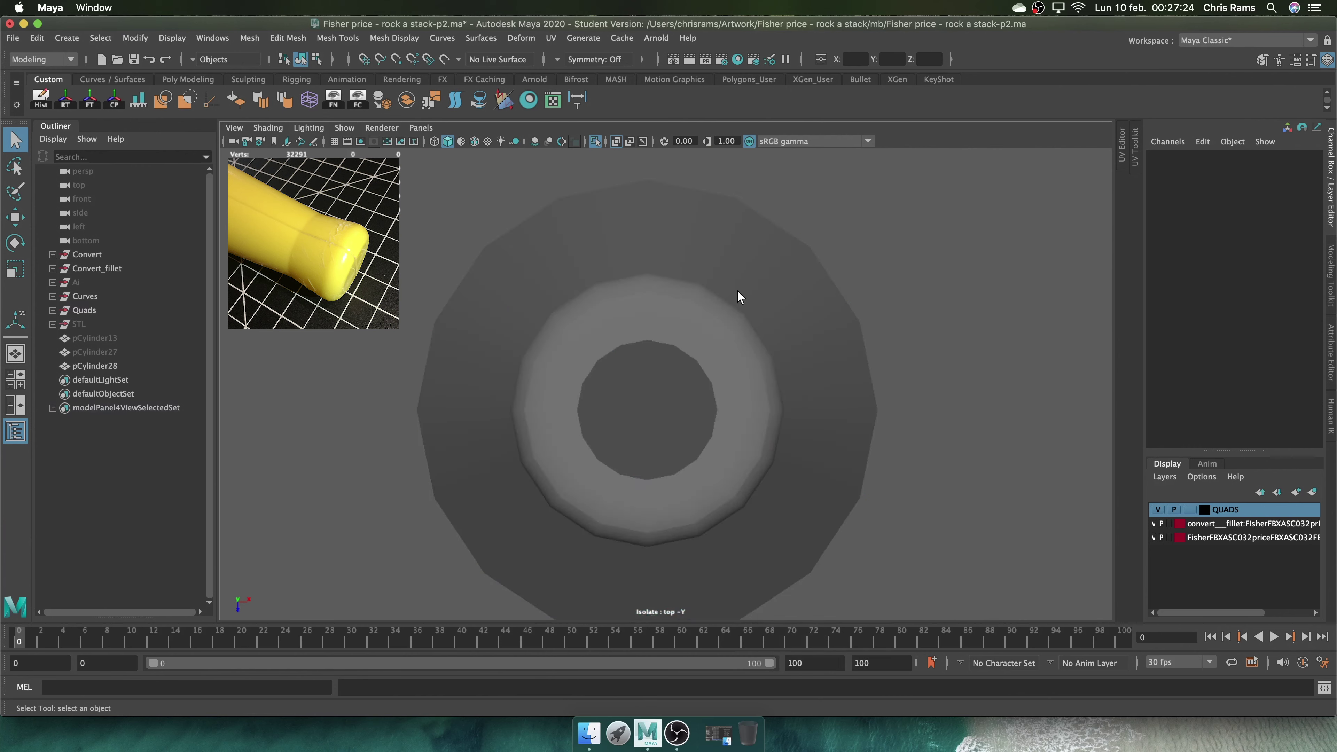
pyautogui.click(737, 299)
pyautogui.press('Delete')
pyautogui.scroll(3, 706, 345)
# Multi-Cut six new edges (polySplit1–6) across the cap, then exit isolate
pyautogui.keyDown('shift'); pyautogui.moveTo(711, 344); pyautogui.dragTo(639, 524, button='right'); pyautogui.keyUp('shift')
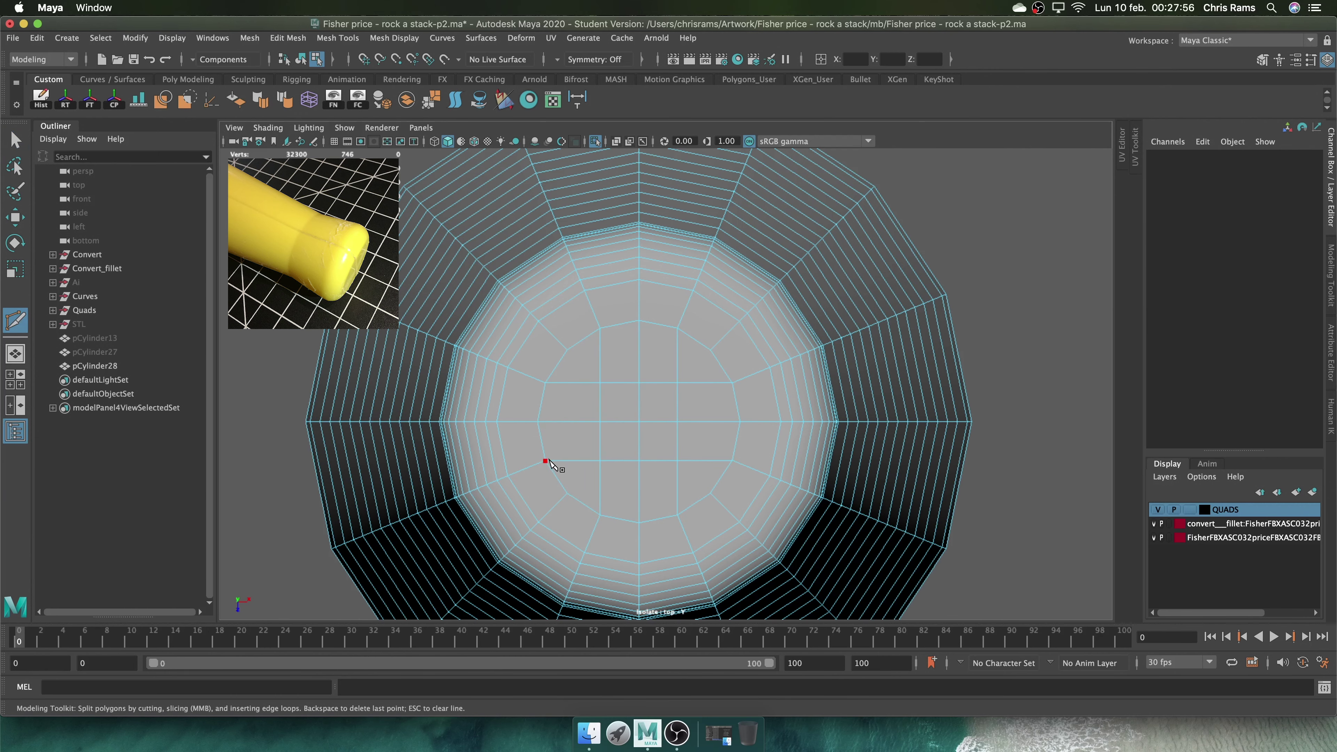
pyautogui.press('q')
pyautogui.press('space')
pyautogui.moveTo(671, 372); pyautogui.dragTo(668, 401, button='right')
pyautogui.hotkey('ctrl', '1')
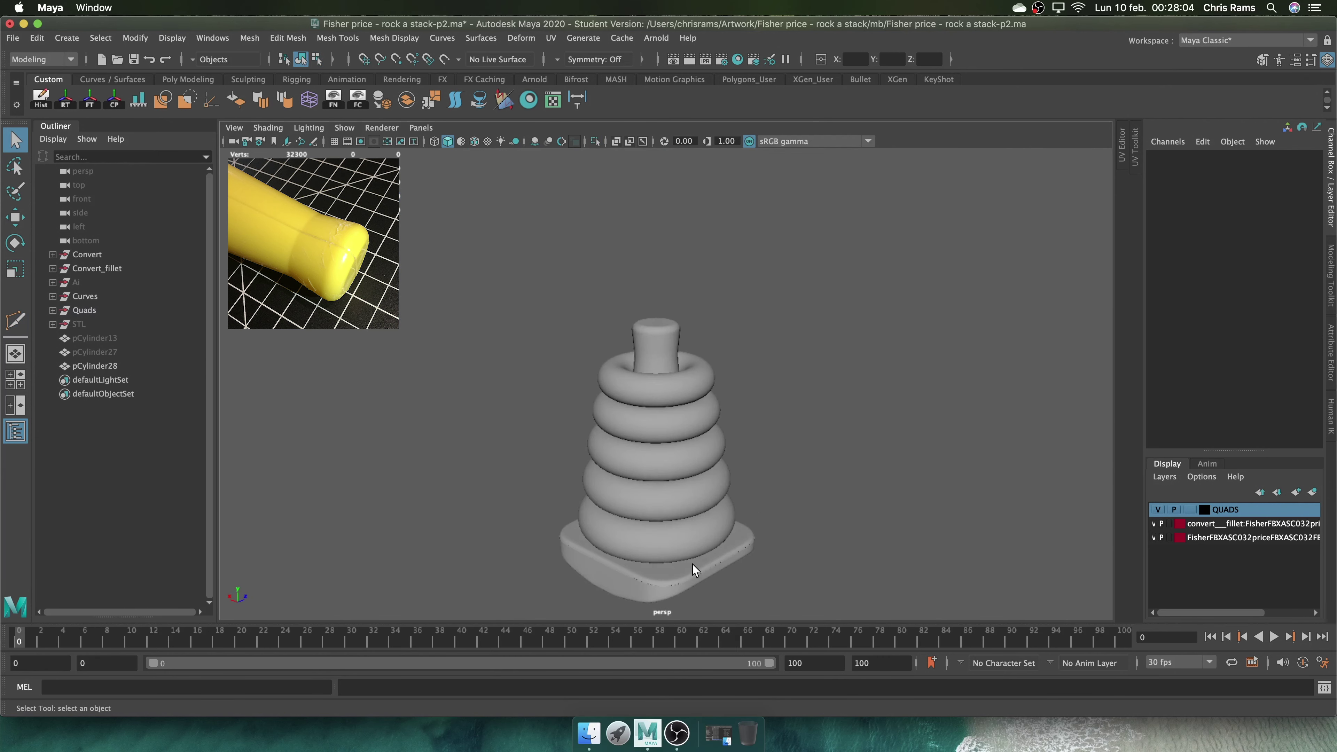
pyautogui.click(658, 329)
# Try a 0.1-fraction bevel (polyBevel9) on the post's top rim edges
pyautogui.press('f')
pyautogui.moveTo(627, 353); pyautogui.dragTo(562, 354, button='right')
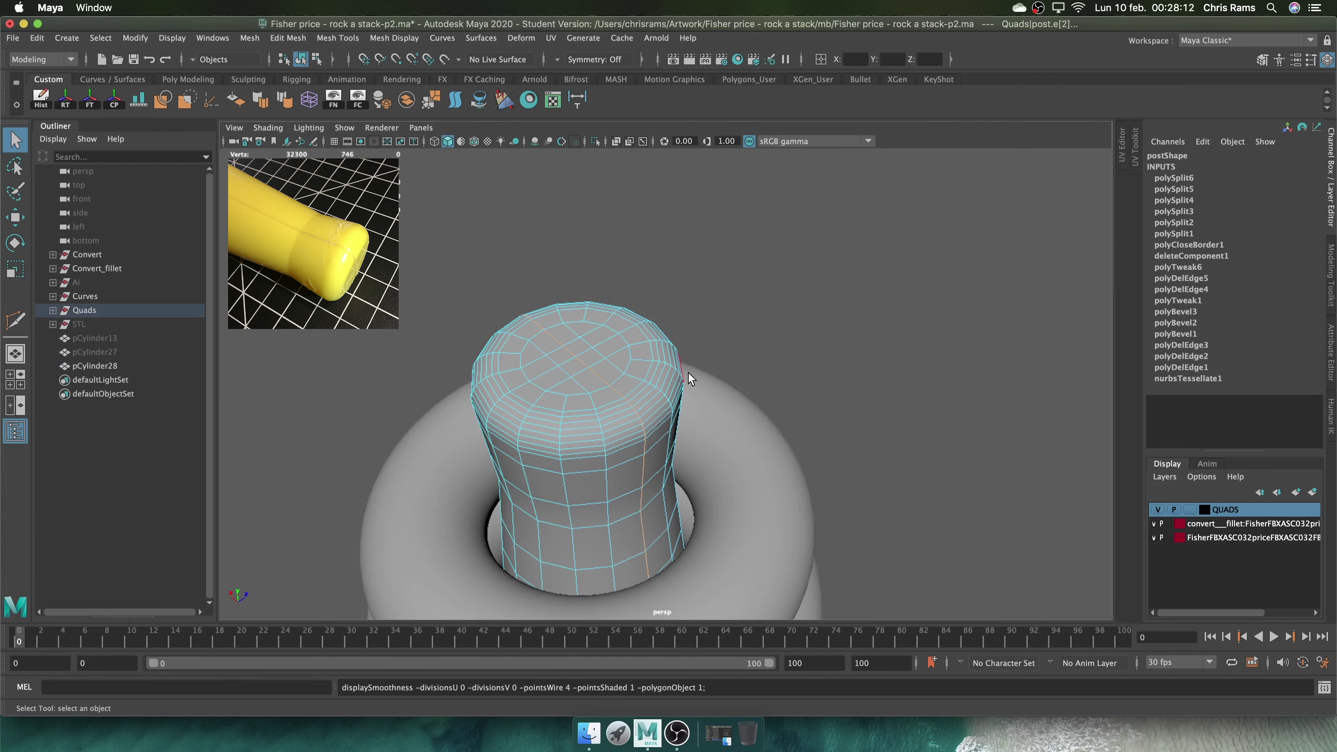
pyautogui.scroll(3, 690, 378)
pyautogui.hotkey('ctrl', 'b')
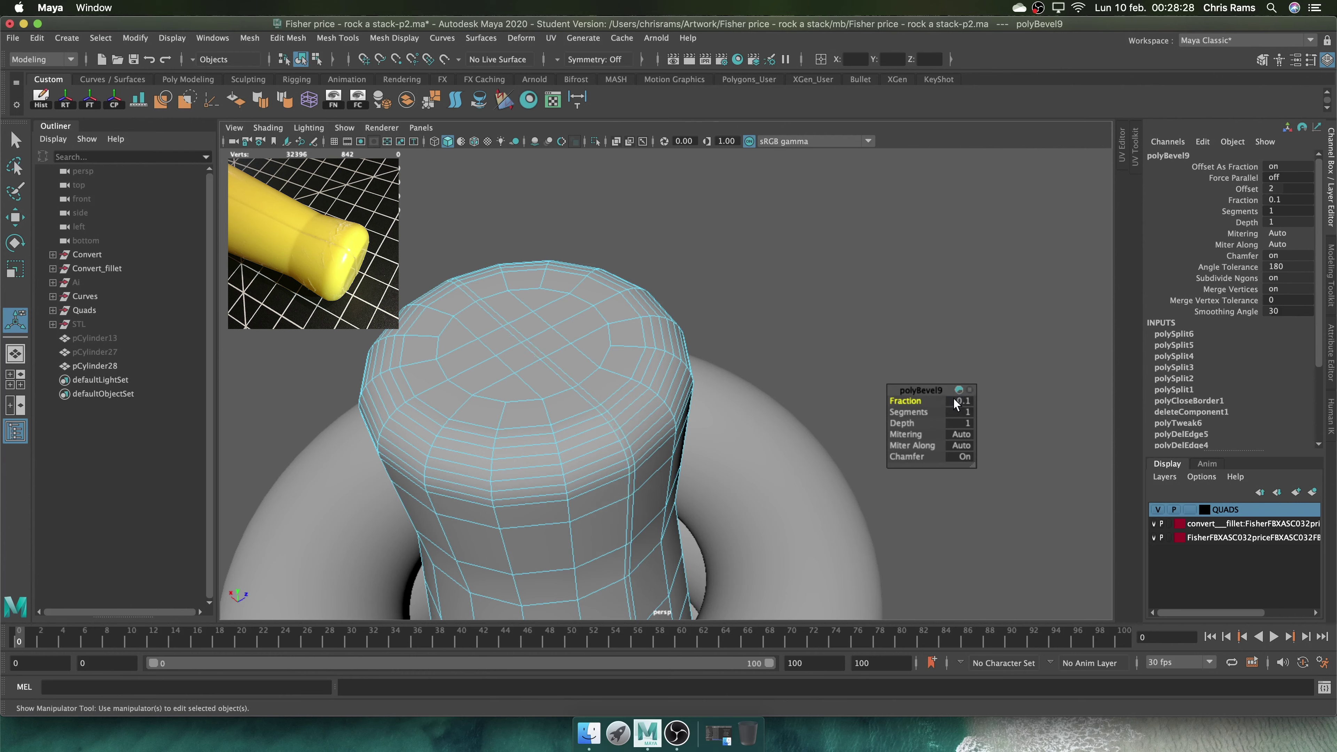
pyautogui.scroll(-2, 824, 322)
pyautogui.scroll(-5, 824, 321)
pyautogui.press('q')
pyautogui.press('F8')
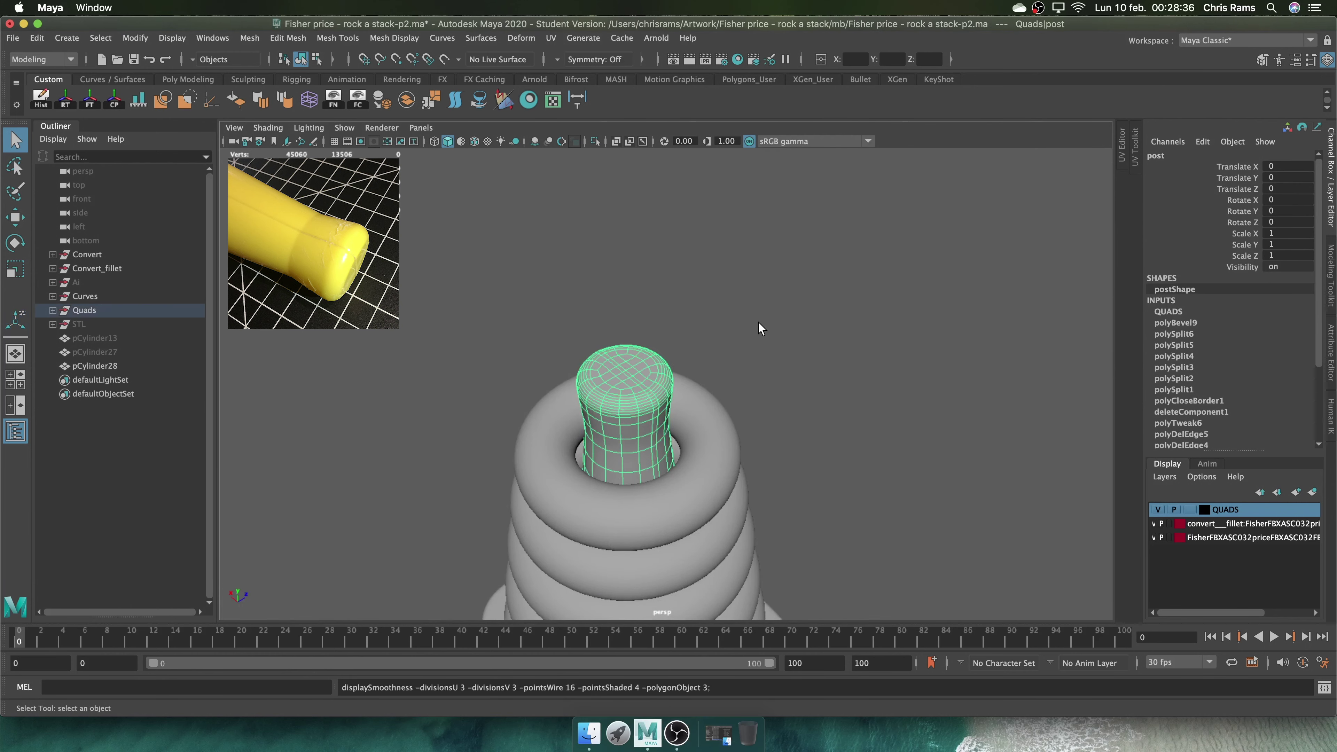
# Undo the trial and reselect the post atop the ring stack in object mode
pyautogui.click(635, 337)
pyautogui.click(632, 368)
pyautogui.click(595, 141)
pyautogui.click(797, 353)
pyautogui.scroll(5, 842, 550)
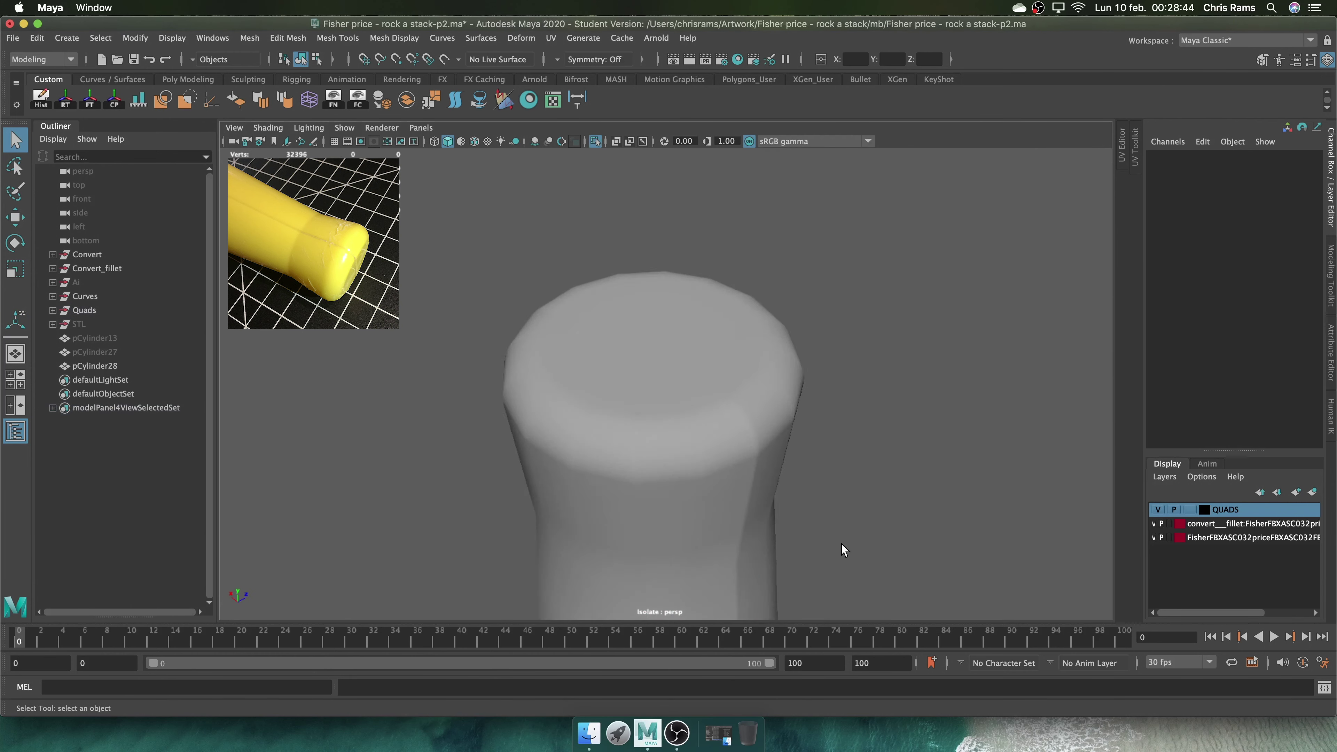
pyautogui.click(686, 362)
pyautogui.scroll(-5, 791, 335)
pyautogui.moveTo(791, 335)
pyautogui.keyDown('alt'); pyautogui.mouseDown()
pyautogui.moveTo(791, 435)
pyautogui.moveTo(830, 450)
pyautogui.mouseUp(); pyautogui.keyUp('alt')
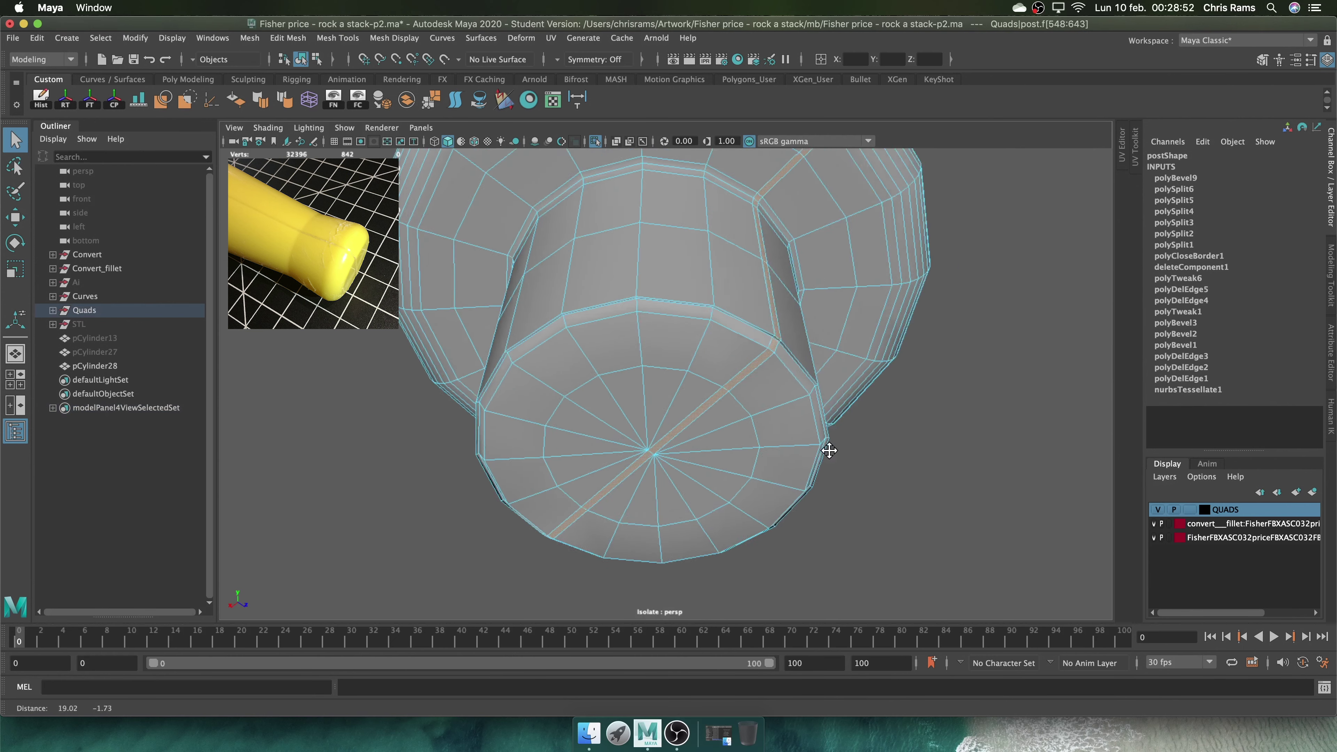
pyautogui.hotkey('ctrl', 'z')
pyautogui.hotkey('ctrl', 'z')
pyautogui.hotkey('ctrl', 'z')
pyautogui.hotkey('ctrl', 'z')
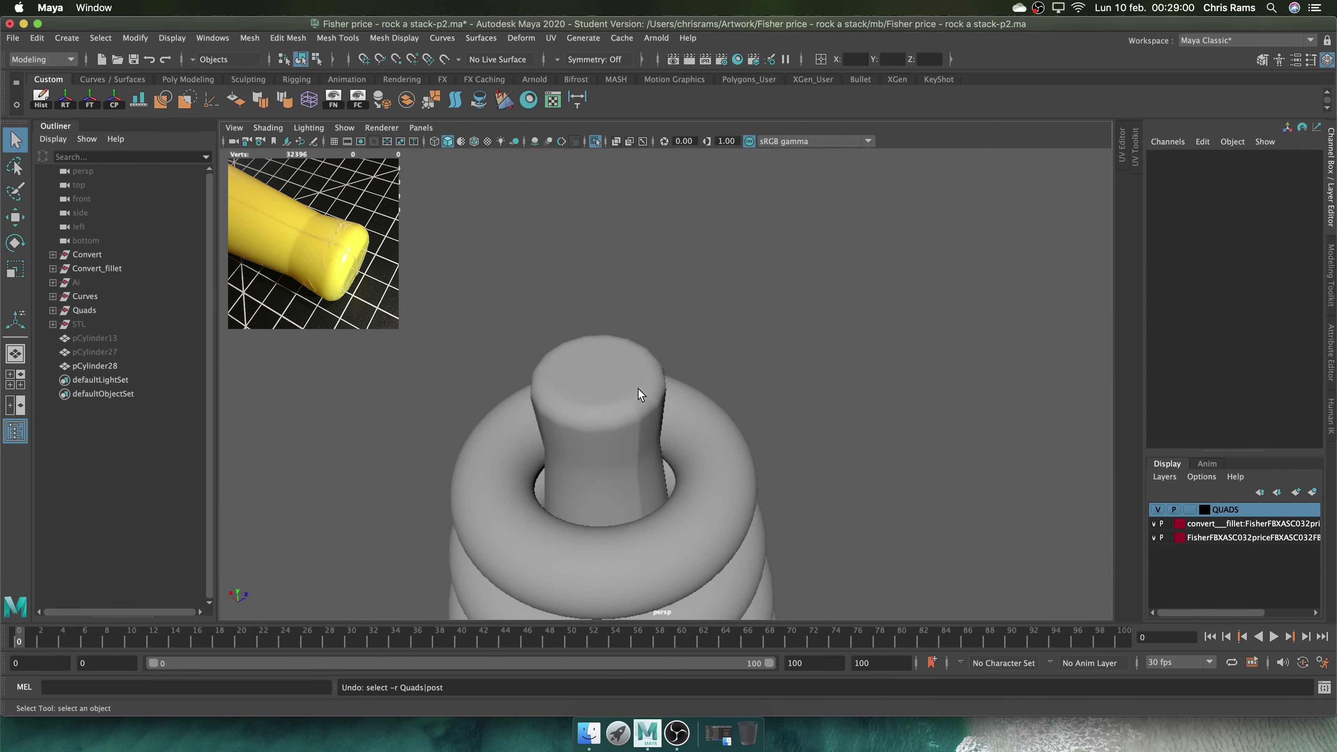
pyautogui.click(639, 395)
pyautogui.moveTo(632, 384); pyautogui.dragTo(701, 332, button='right')
# Isolate the post from below and delete the bottom cap's central radial edges
pyautogui.scroll(-2, 700, 330)
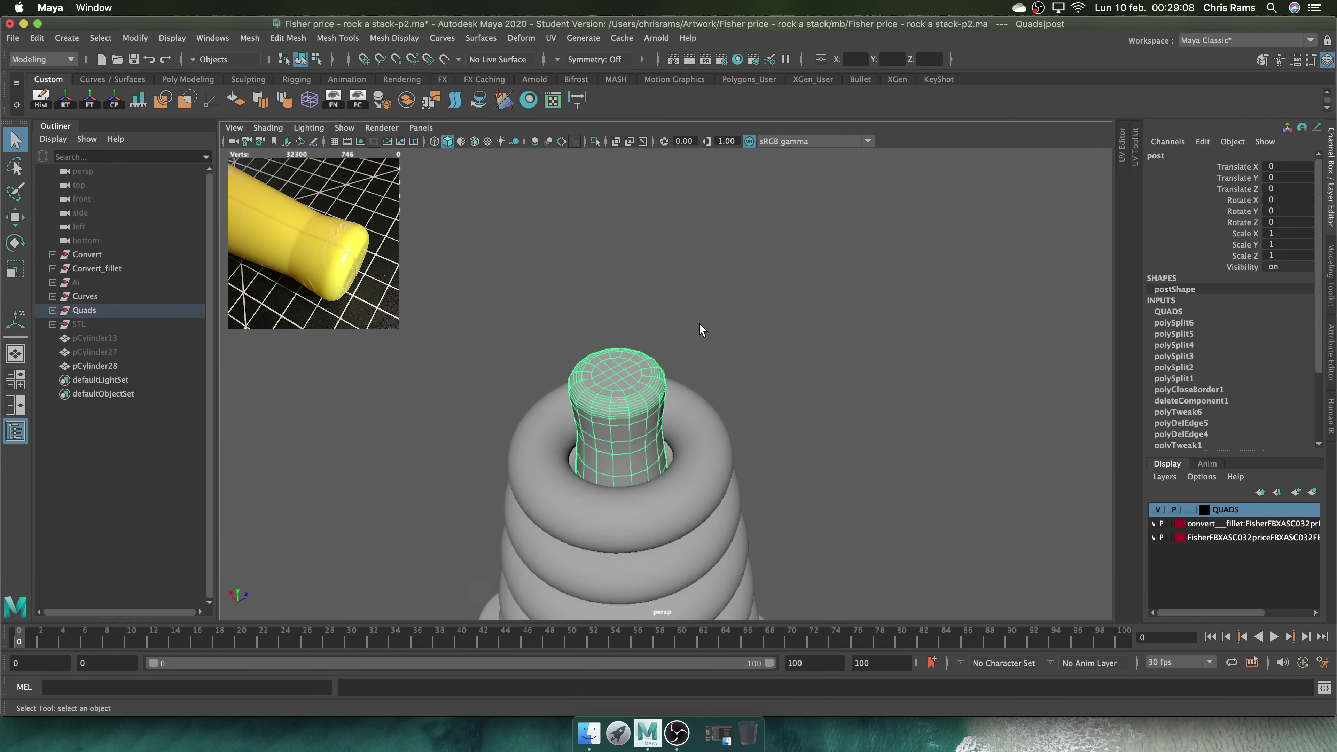
pyautogui.moveTo(653, 274); pyautogui.dragTo(648, 295)
pyautogui.hotkey('ctrl', '1')
pyautogui.press('f')
pyautogui.moveTo(979, 234); pyautogui.dragTo(924, 235, button='right')
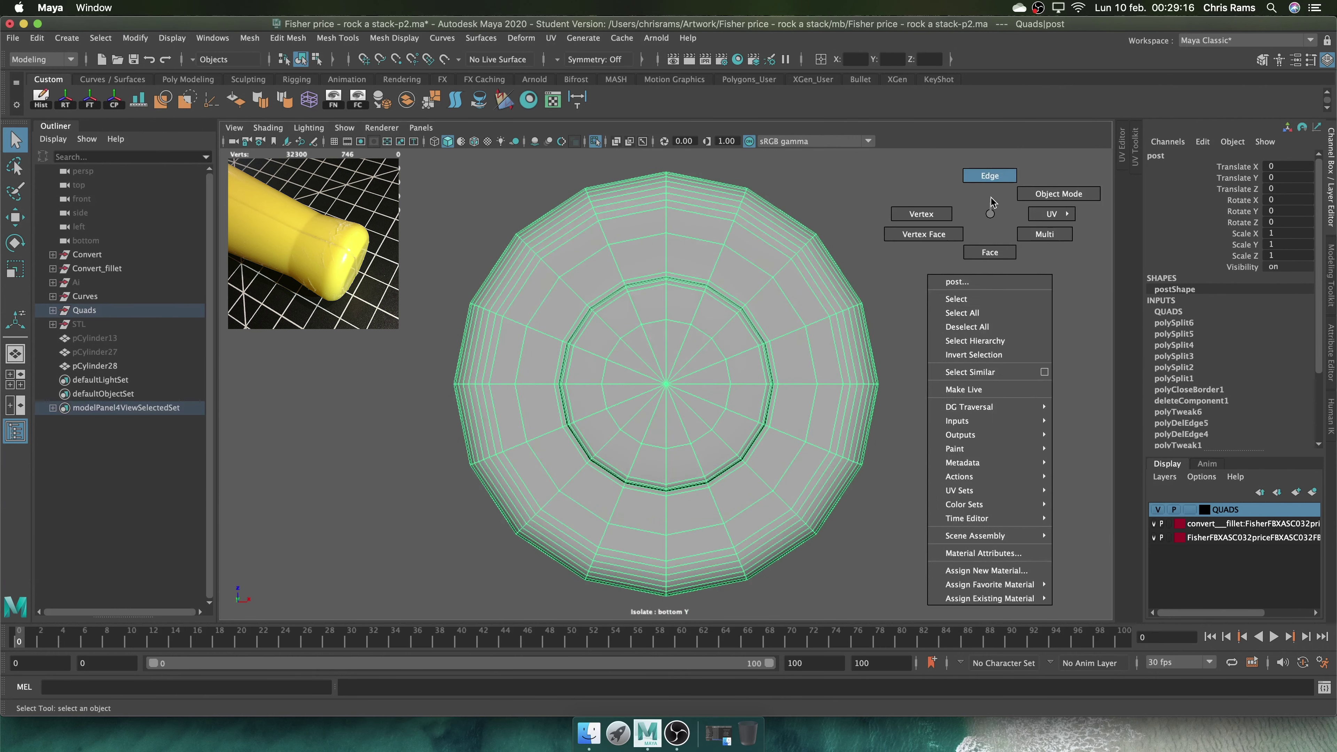
pyautogui.click(690, 344)
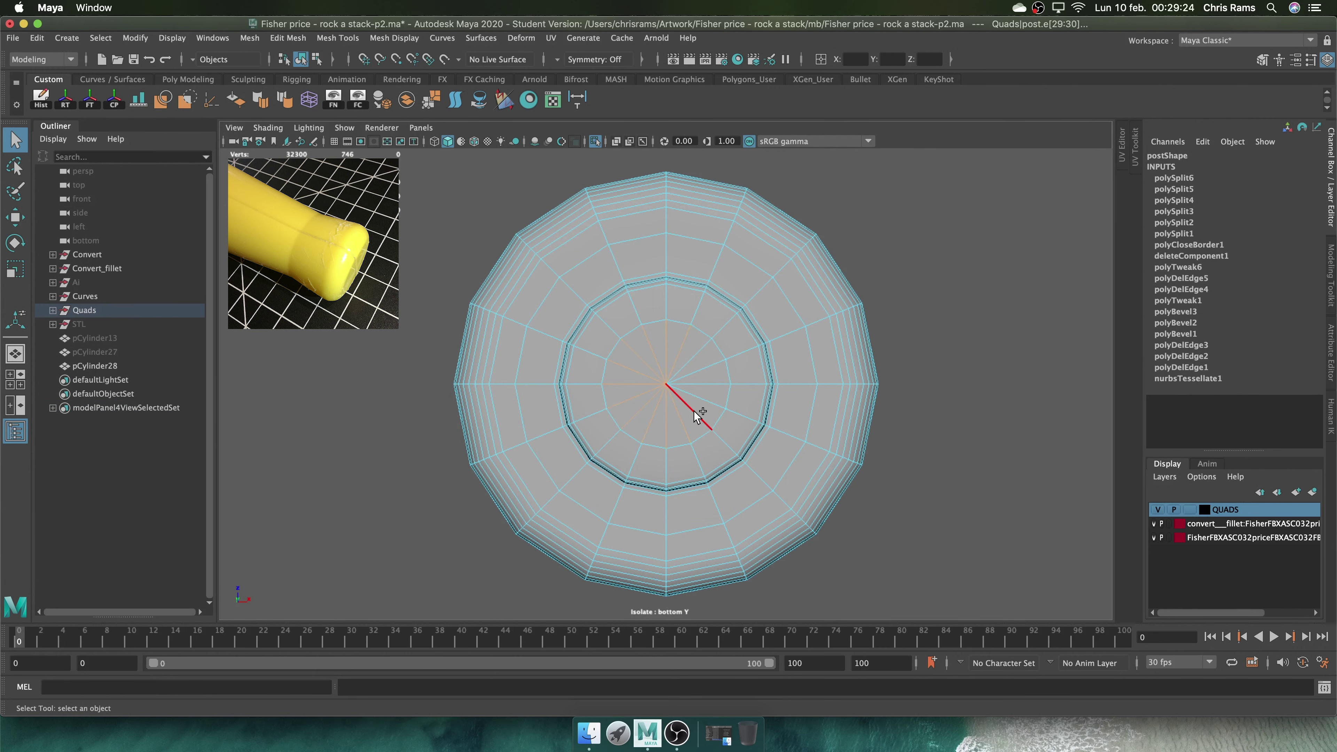
pyautogui.press('Delete')
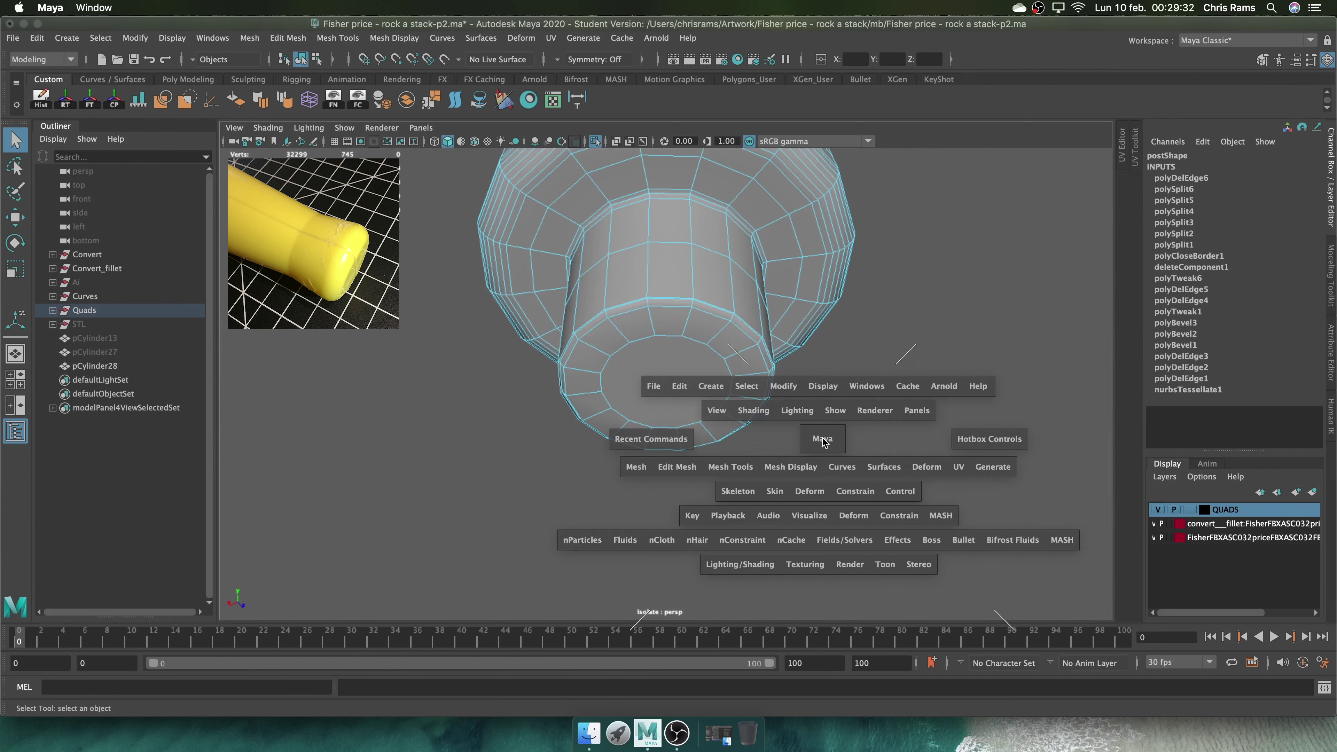
# Multi-Cut a new edge across the centre of the bottom cap
pyautogui.click(717, 349)
pyautogui.scroll(2, 705, 352)
pyautogui.keyDown('shift'); pyautogui.moveTo(812, 290); pyautogui.dragTo(660, 369, button='right'); pyautogui.keyUp('shift')
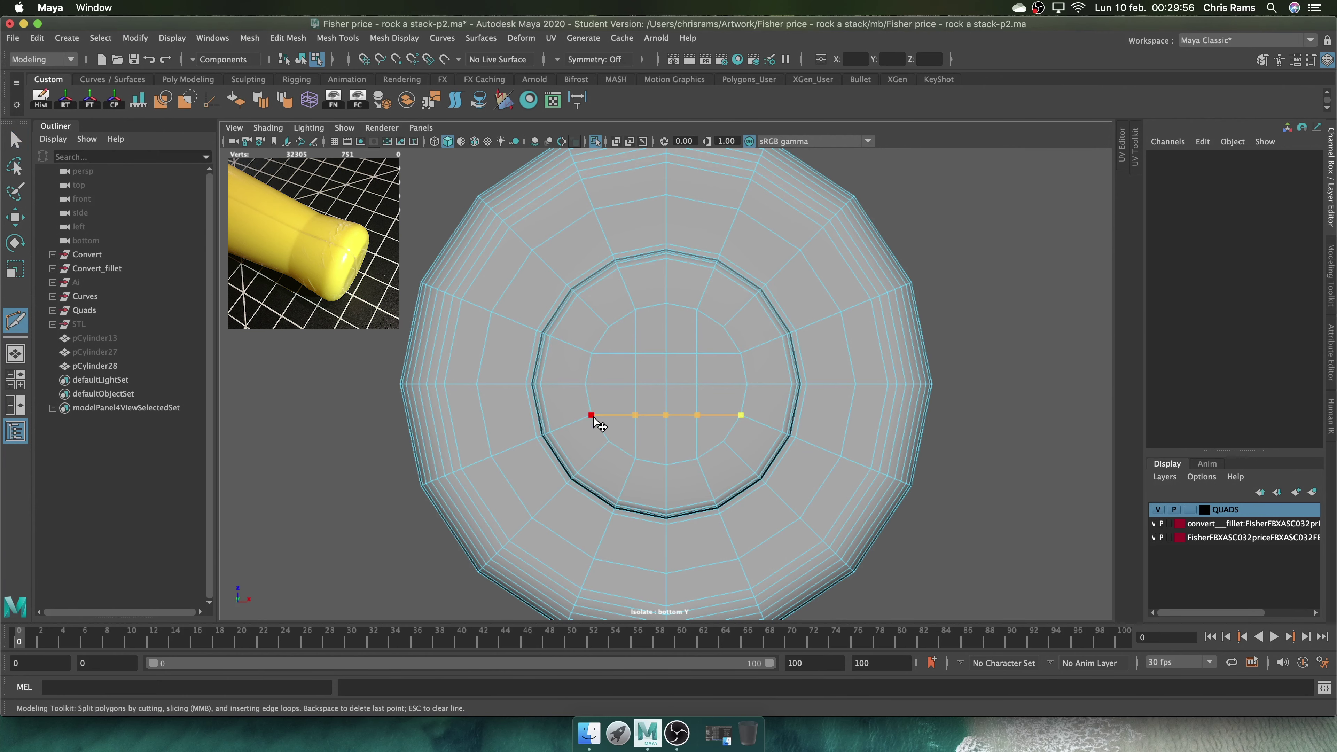
pyautogui.press('super+s')
pyautogui.click(646, 399)
pyautogui.press('space')
pyautogui.press('q')
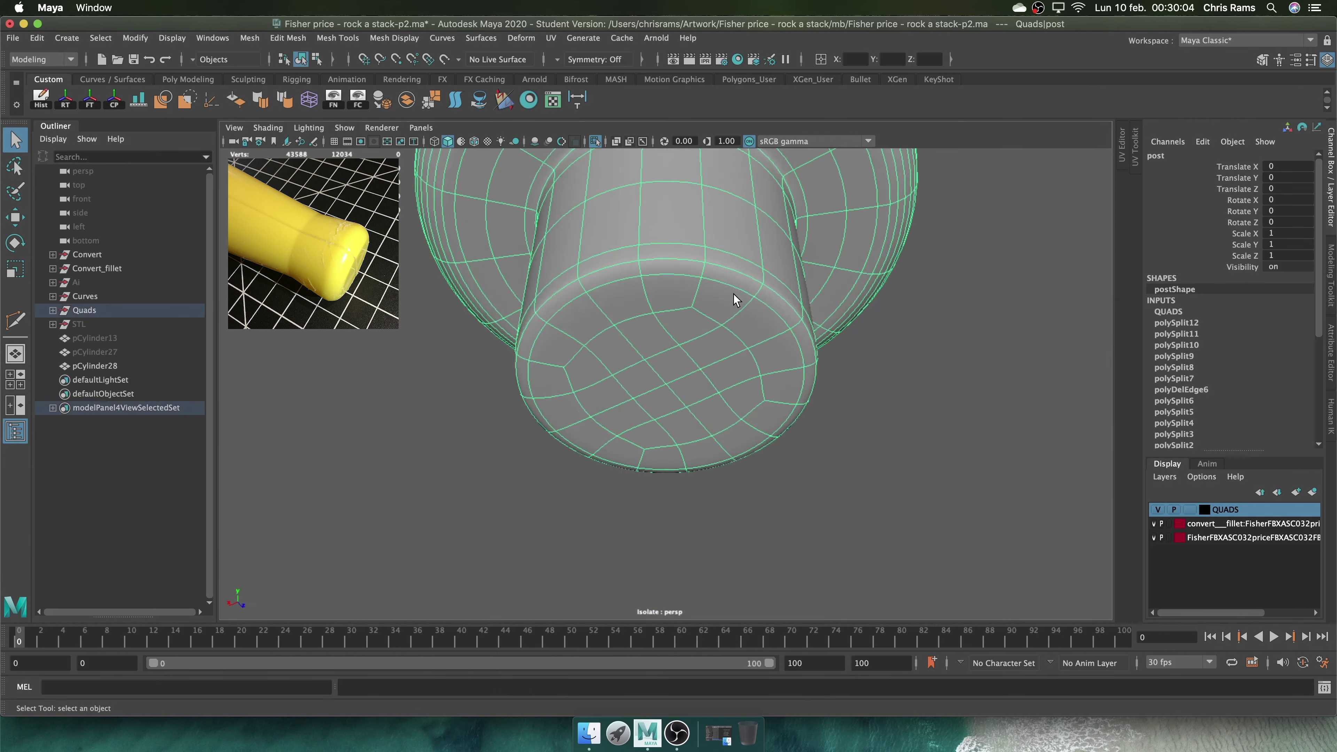
# Move the post's bottom edge loop slightly downward
pyautogui.keyDown('alt'); pyautogui.moveTo(734, 299); pyautogui.dragTo(742, 317); pyautogui.keyUp('alt')
pyautogui.moveTo(794, 283); pyautogui.dragTo(794, 227, button='right')
pyautogui.press('w')
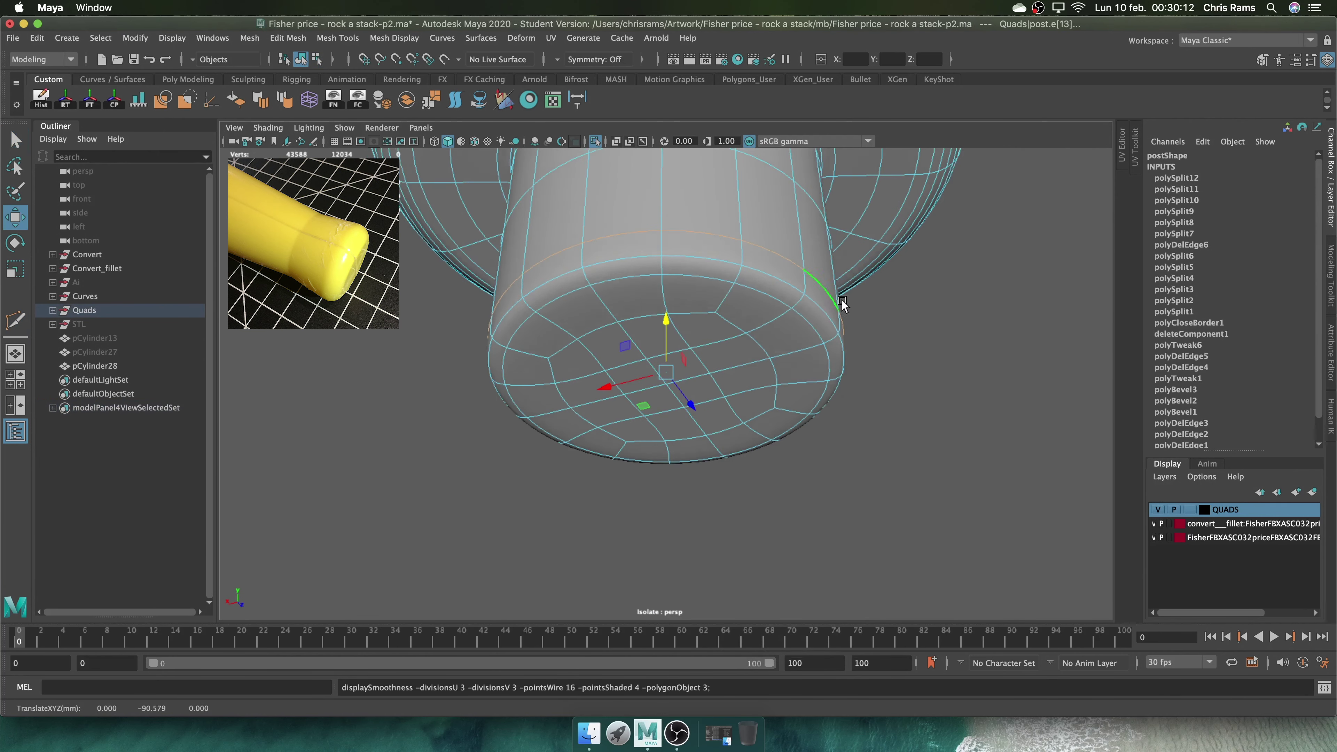
pyautogui.keyDown('alt'); pyautogui.moveTo(842, 300); pyautogui.dragTo(794, 347); pyautogui.keyUp('alt')
pyautogui.moveTo(665, 307); pyautogui.dragTo(668, 311)
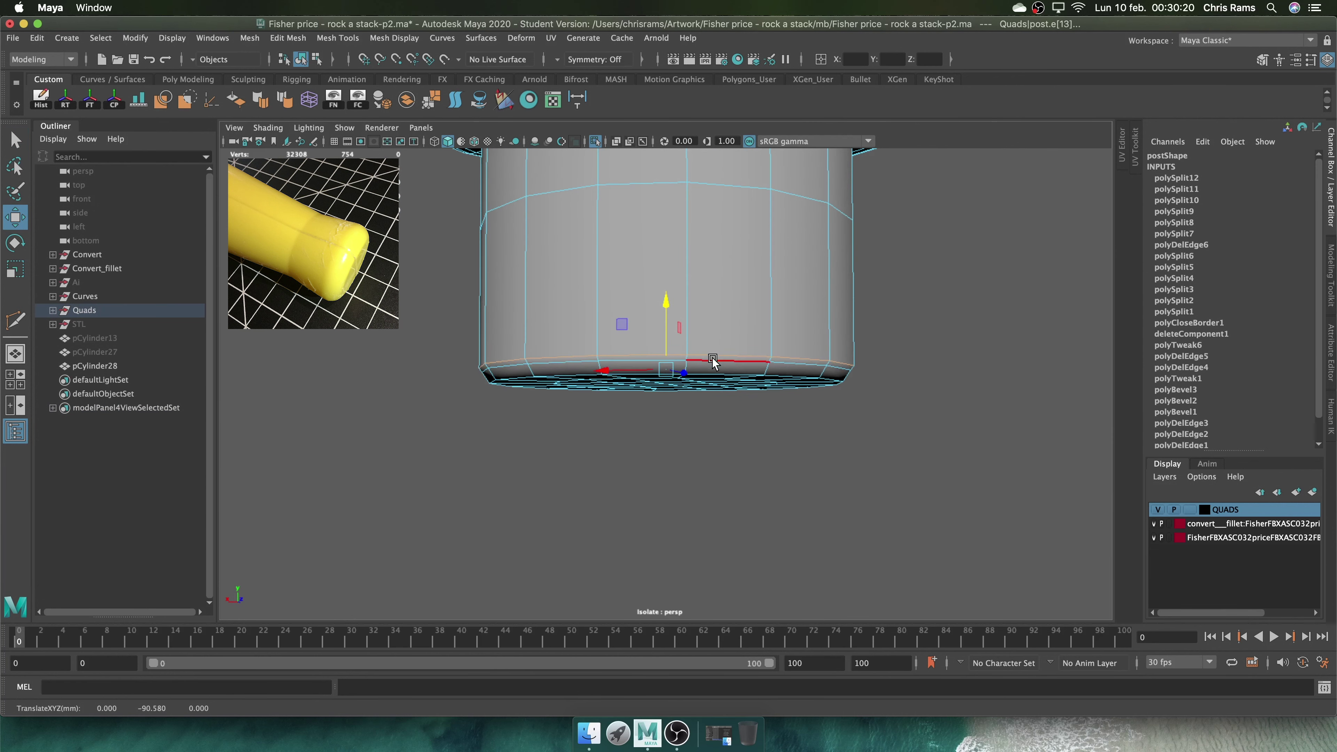
pyautogui.moveTo(768, 305); pyautogui.dragTo(847, 287, button='right')
# Exit isolate and view the whole ring stack again in perspective
pyautogui.hotkey('ctrl', '1')
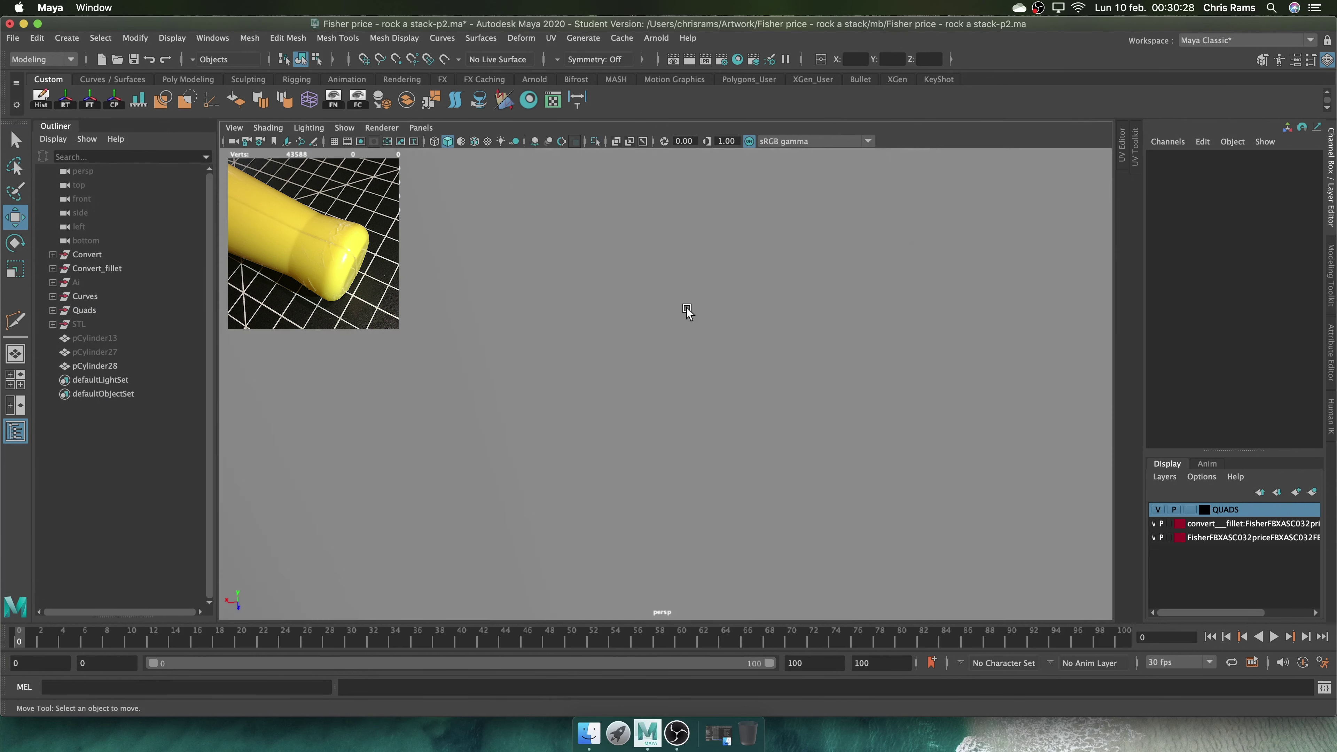
pyautogui.hotkey('ctrl', '1')
pyautogui.moveTo(767, 290); pyautogui.dragTo(767, 342)
pyautogui.scroll(3, 704, 452)
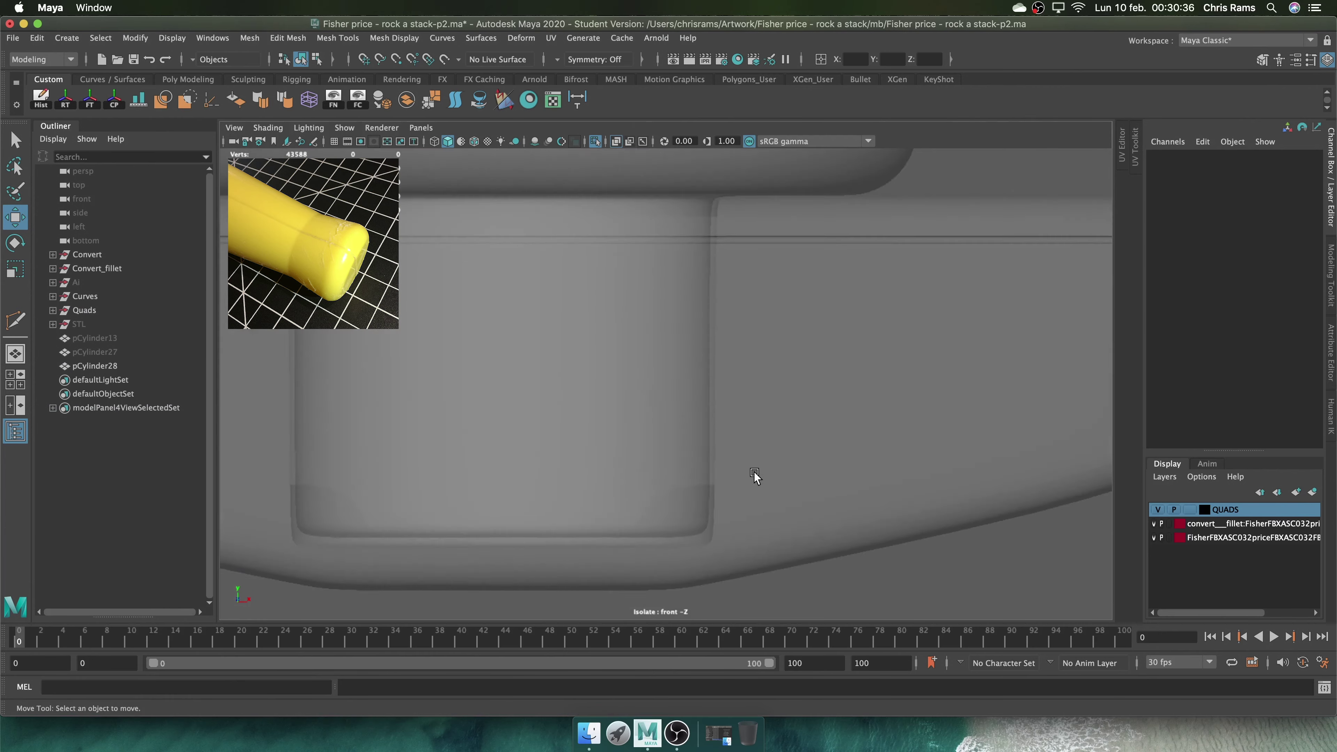
pyautogui.press('space')
pyautogui.moveTo(704, 452)
pyautogui.mouseDown()
pyautogui.moveTo(693, 379)
pyautogui.moveTo(692, 443)
pyautogui.mouseUp()
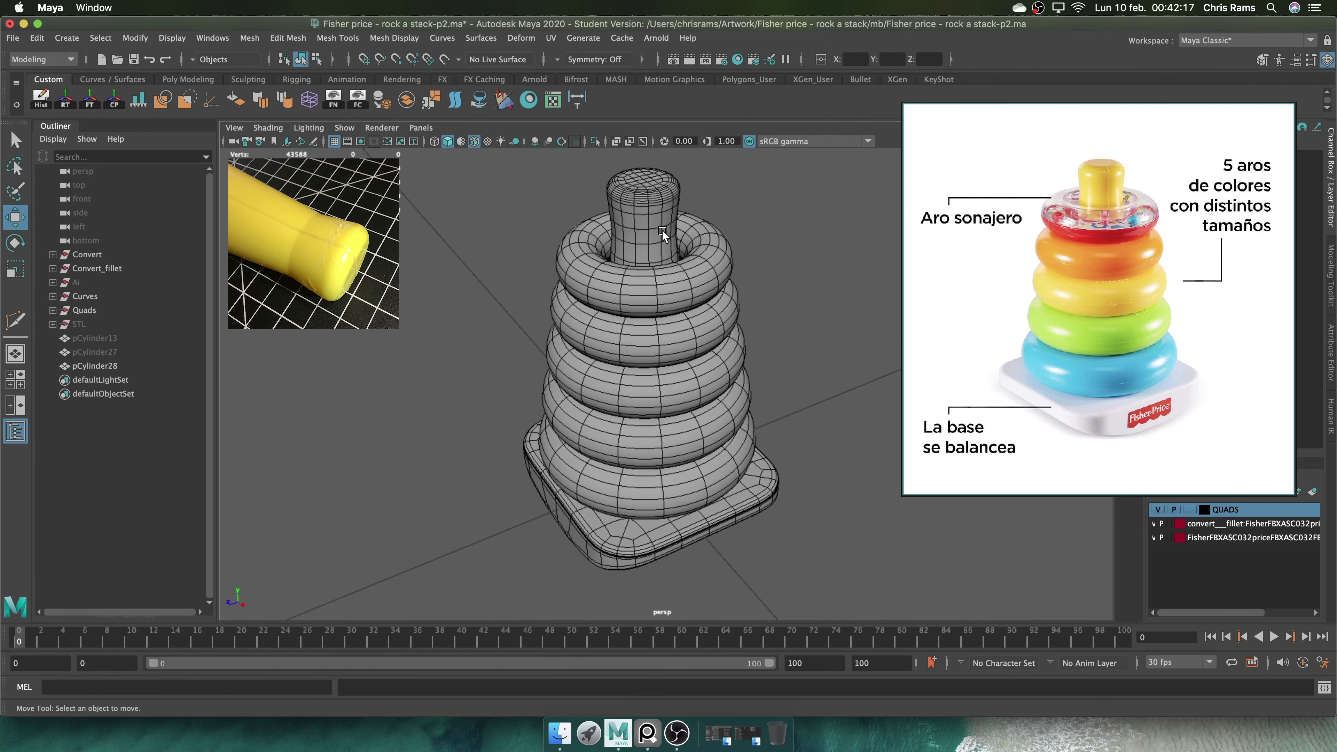
# Bevel the isolated post's edges with a Fraction of 0.05
pyautogui.click(662, 230)
pyautogui.hotkey('ctrl', '1')
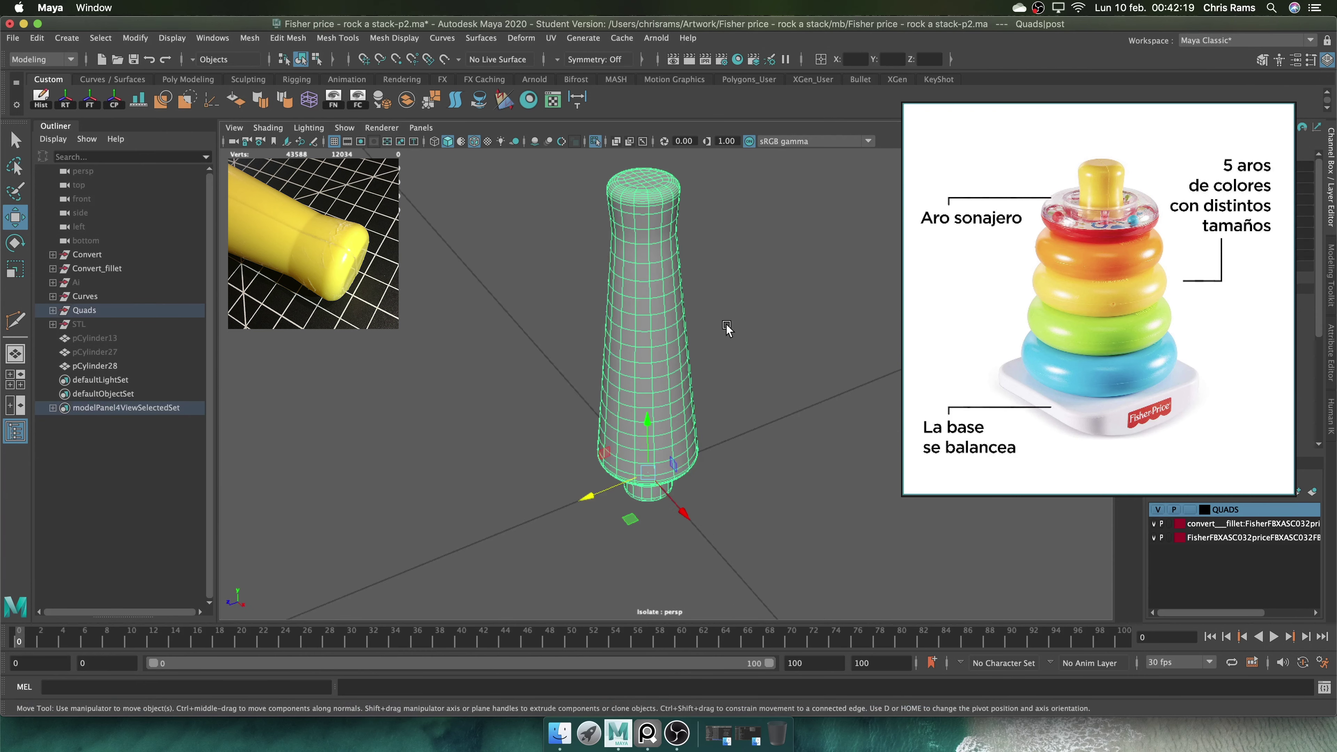
pyautogui.press('F10')
pyautogui.keyDown('shift'); pyautogui.moveTo(689, 271); pyautogui.dragTo(749, 276, button='right'); pyautogui.keyUp('shift')
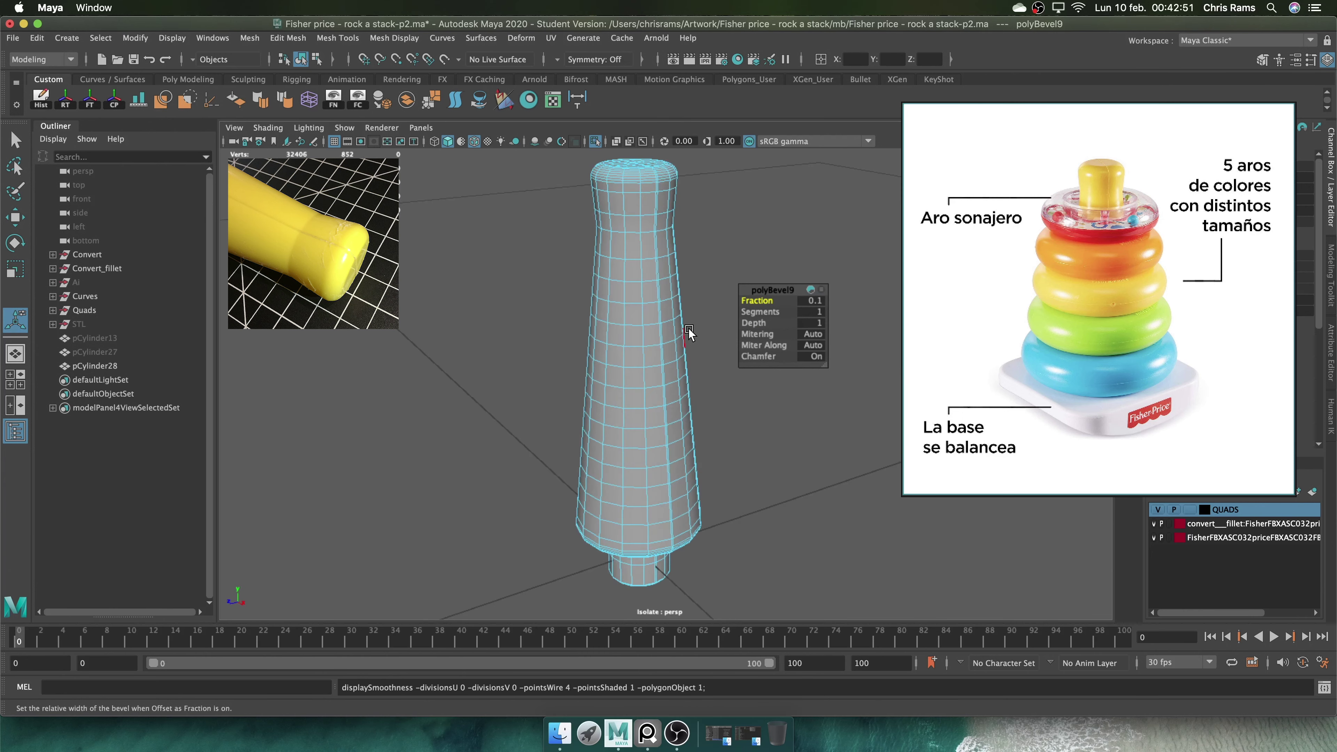
pyautogui.keyDown('alt'); pyautogui.moveTo(698, 336); pyautogui.dragTo(662, 319); pyautogui.keyUp('alt')
pyautogui.moveTo(662, 320)
pyautogui.keyDown('alt'); pyautogui.mouseDown(button='right')
pyautogui.moveTo(684, 407)
pyautogui.moveTo(695, 374)
pyautogui.mouseUp(button='right'); pyautogui.keyUp('alt')
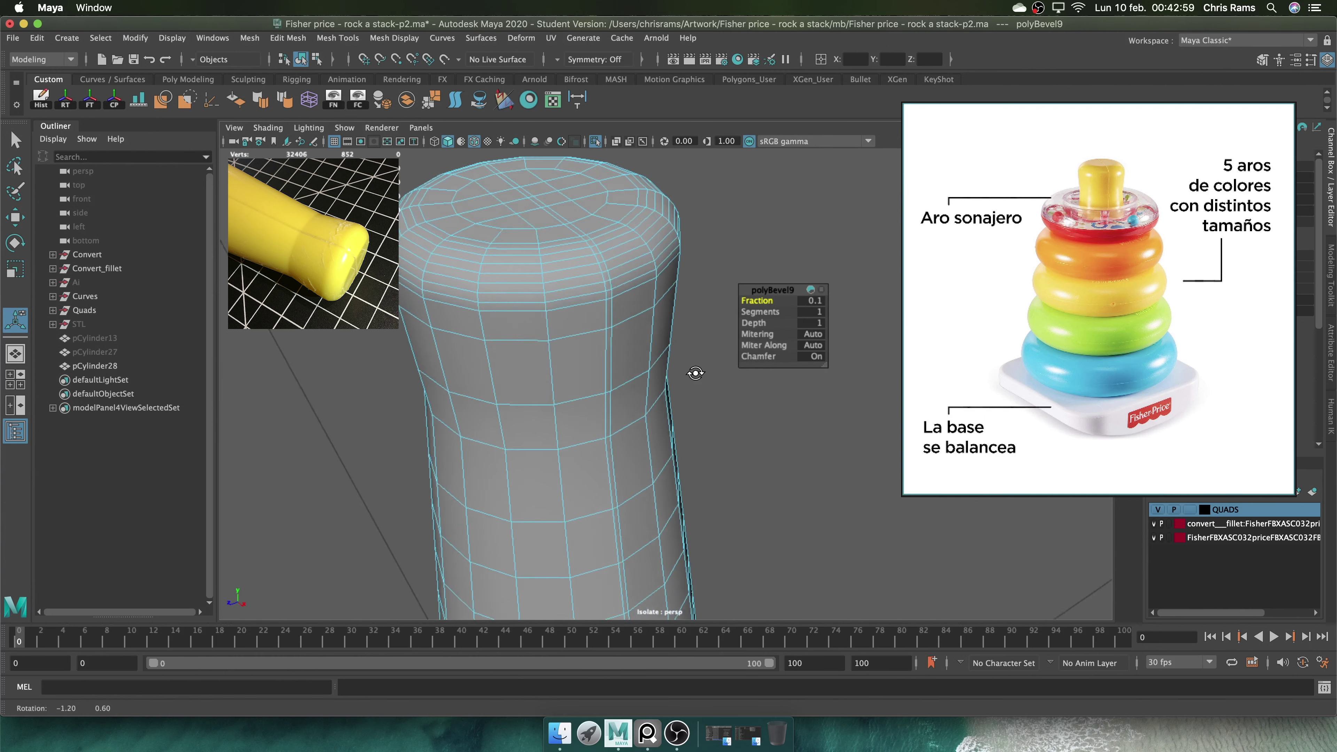
pyautogui.click(814, 301)
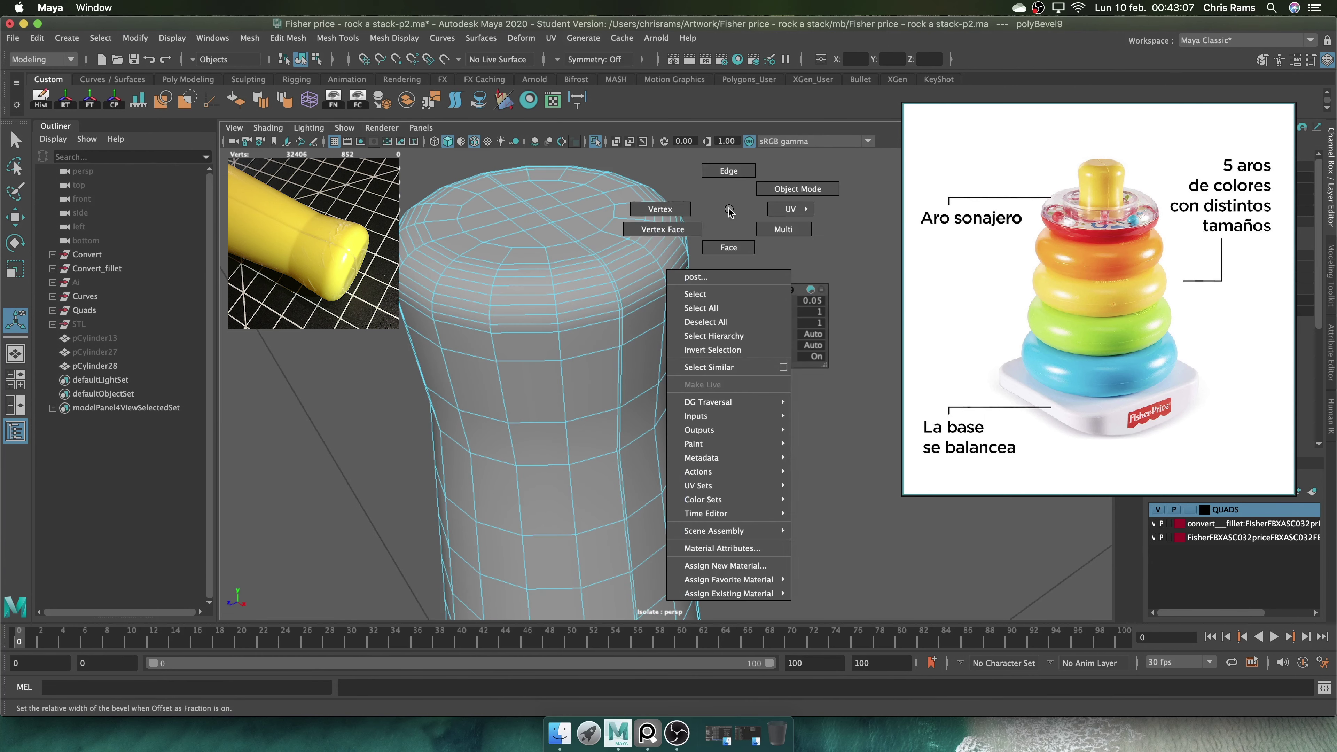
# Extrude a vertical strip of the post's side faces outward
pyautogui.moveTo(679, 262); pyautogui.dragTo(606, 269, button='right')
pyautogui.doubleClick(629, 272)
pyautogui.hotkey('ctrl', 'e')
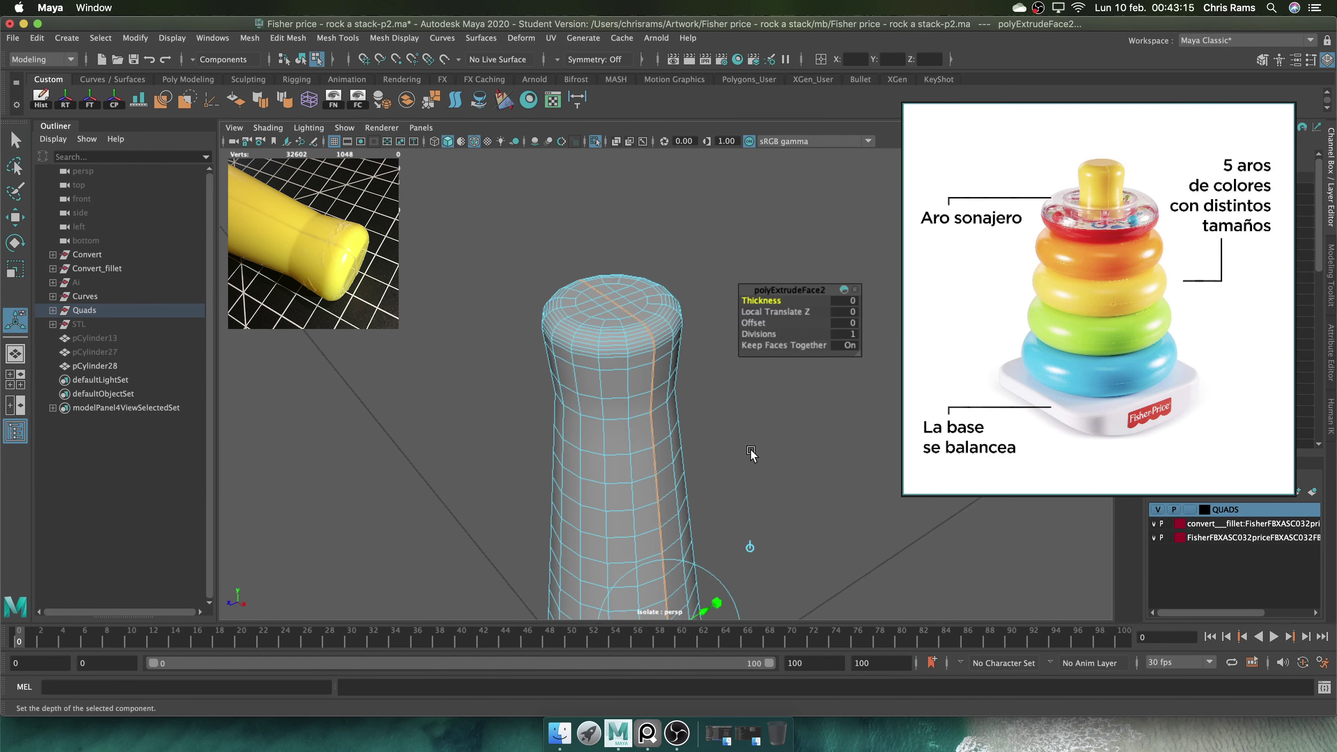
pyautogui.keyDown('alt'); pyautogui.moveTo(764, 304); pyautogui.dragTo(728, 409); pyautogui.keyUp('alt')
pyautogui.keyDown('alt'); pyautogui.moveTo(728, 409); pyautogui.dragTo(633, 429, button='right'); pyautogui.keyUp('alt')
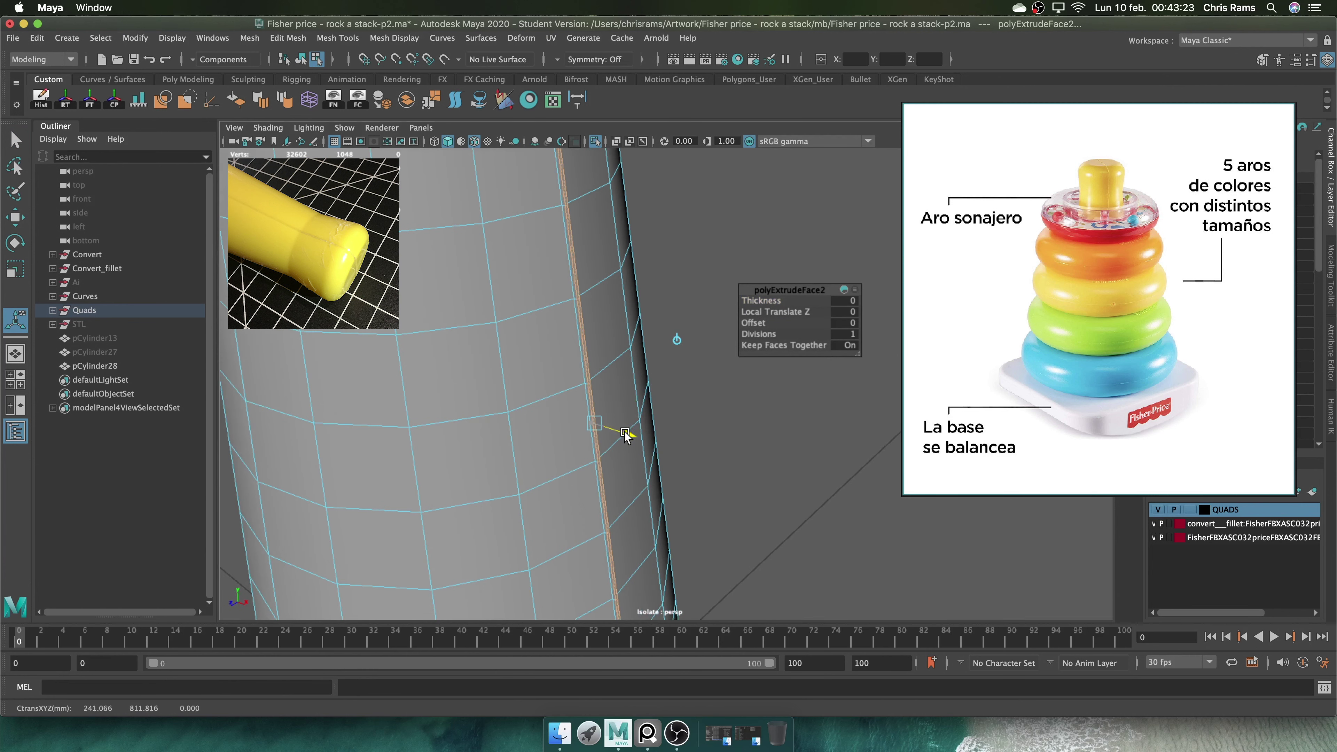
# Set the extrusion's (polyExtrudeFace2) Local Translate Z to 2
pyautogui.click(673, 208)
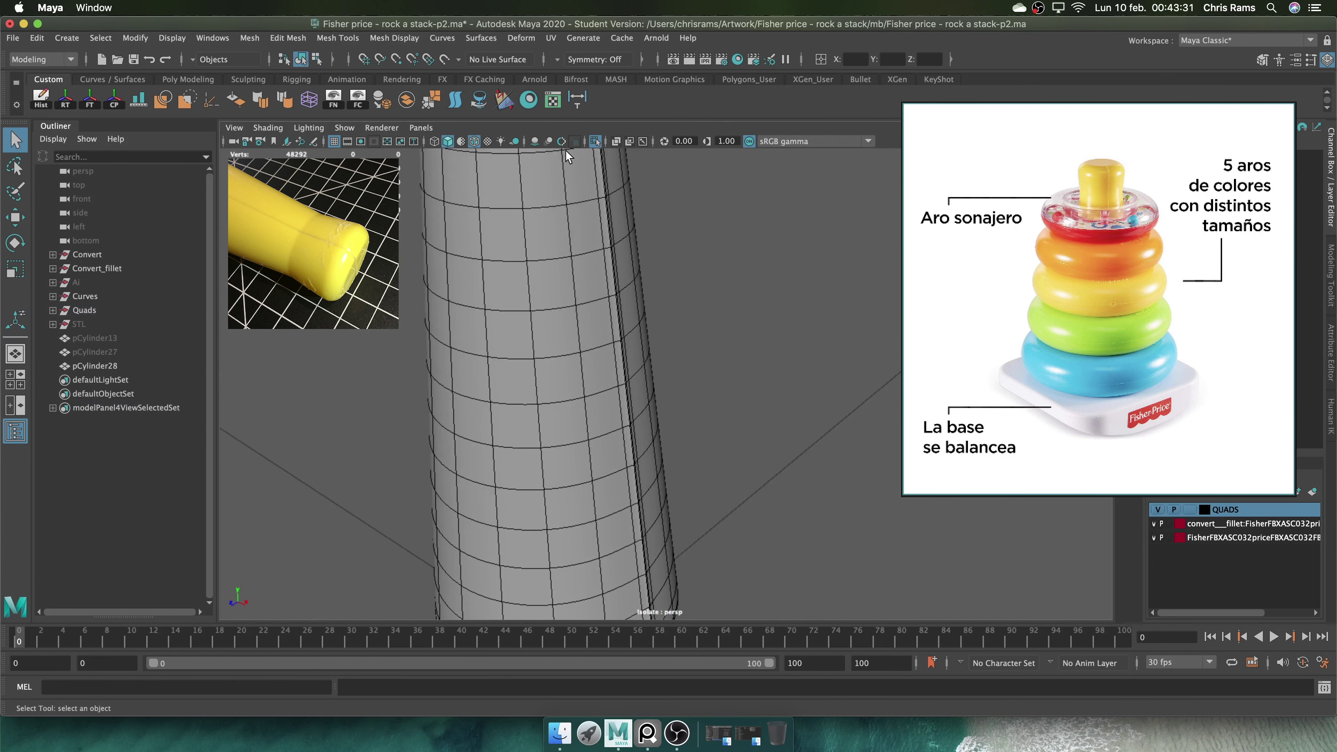
pyautogui.scroll(-5, 654, 371)
pyautogui.scroll(8, 654, 463)
pyautogui.scroll(3, 683, 430)
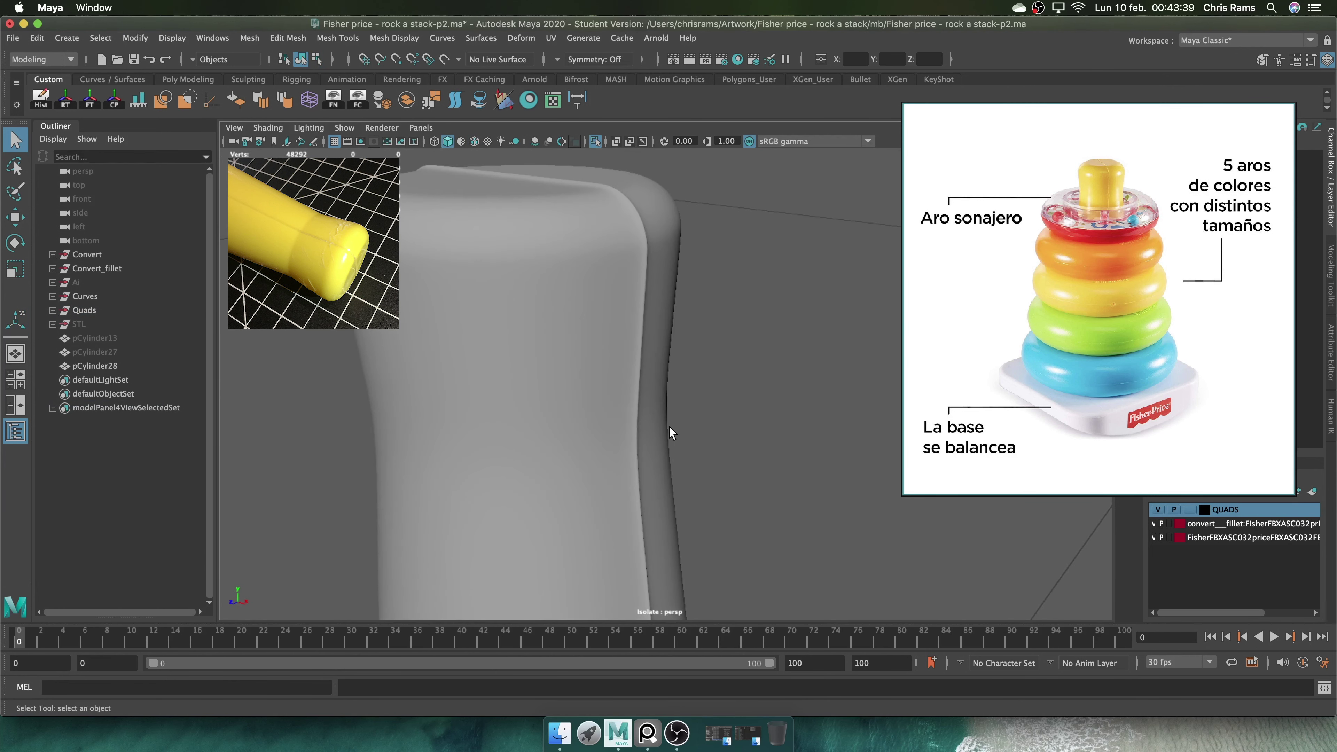
pyautogui.click(671, 432)
pyautogui.moveTo(1038, 319); pyautogui.dragTo(862, 364)
pyautogui.scroll(5, 1309, 285)
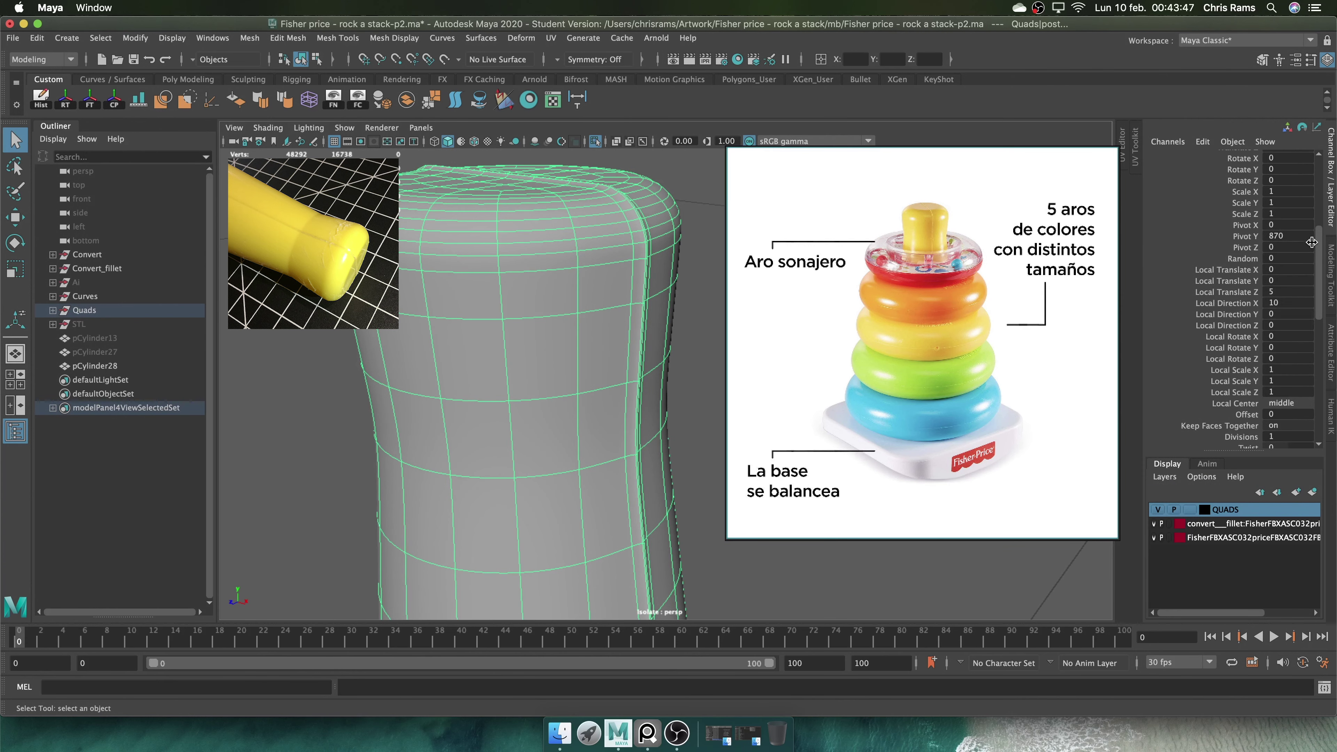
pyautogui.click(1283, 256)
pyautogui.write('2')
# Return to object mode, reselect the post and toggle its isolation
pyautogui.moveTo(648, 226); pyautogui.dragTo(702, 191, button='right')
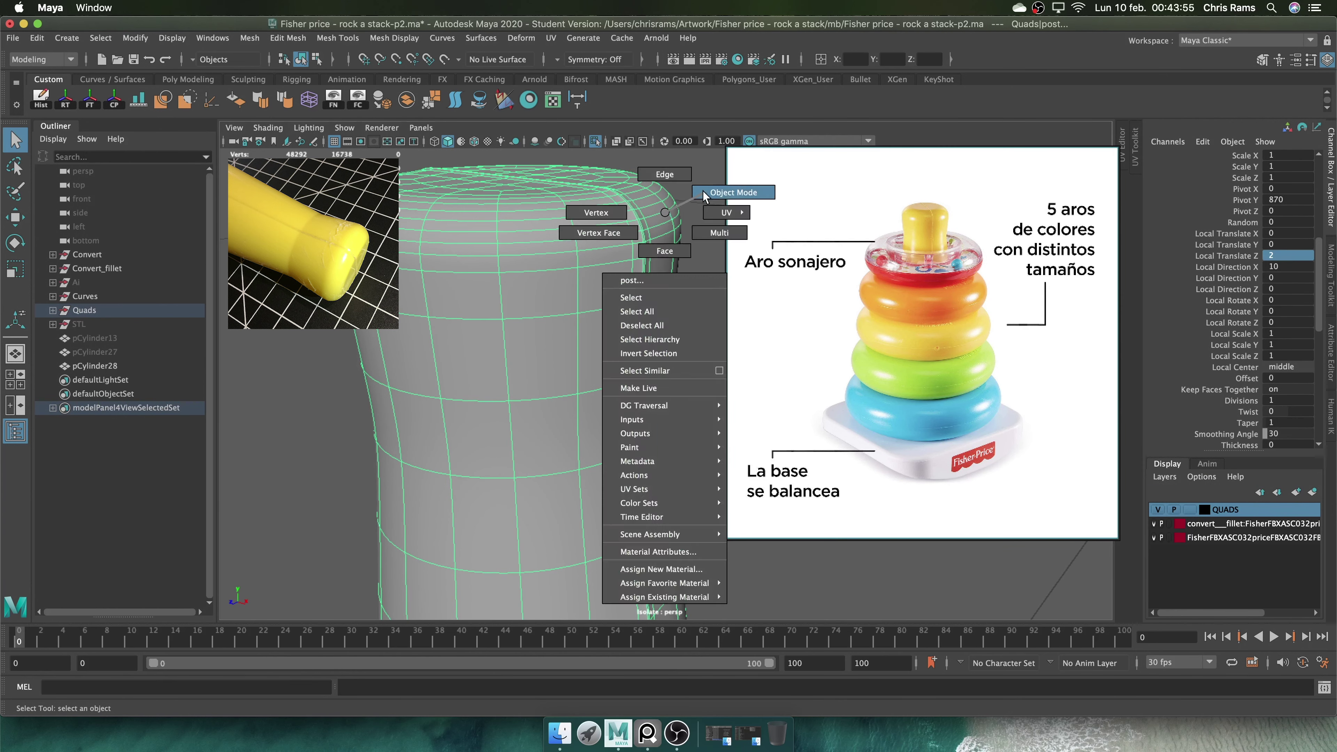
pyautogui.click(657, 208)
pyautogui.scroll(-3, 631, 295)
pyautogui.scroll(-3, 608, 346)
pyautogui.click(584, 210)
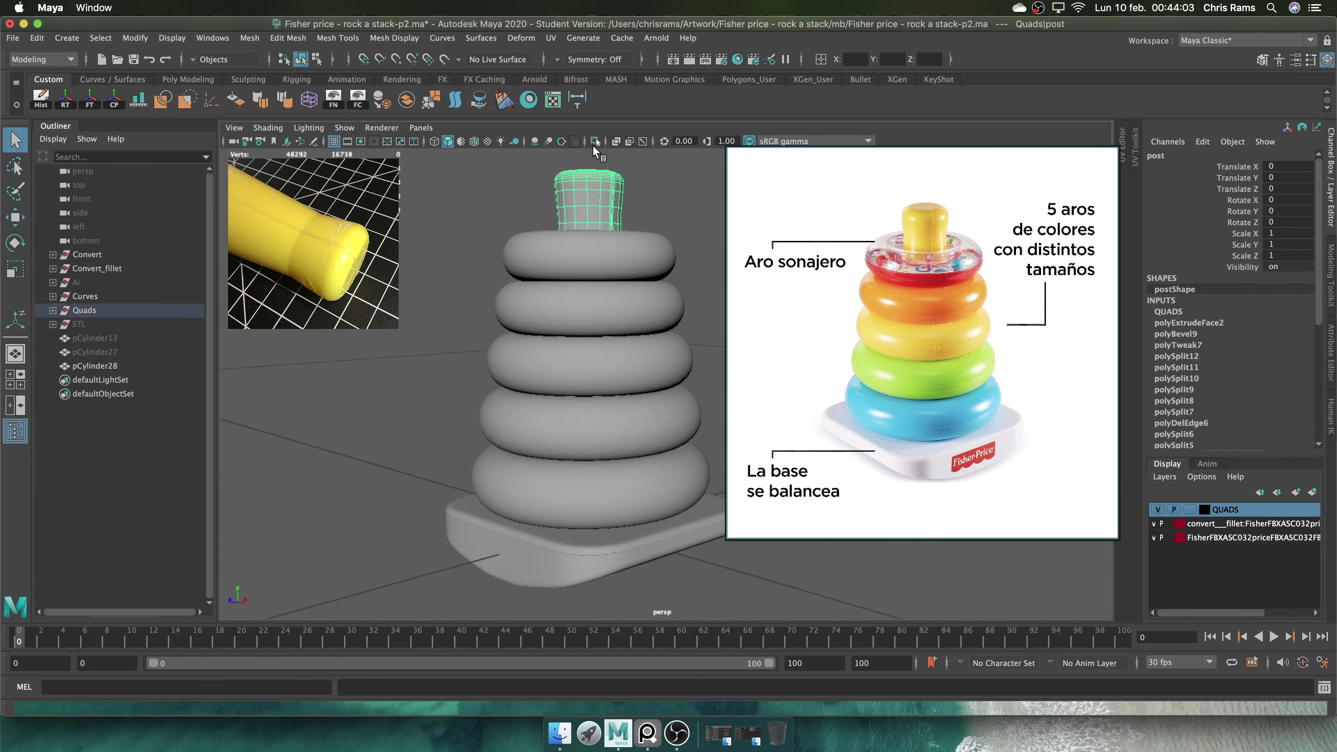
pyautogui.hotkey('ctrl', '1')
pyautogui.keyDown('alt'); pyautogui.moveTo(606, 221); pyautogui.dragTo(646, 238); pyautogui.keyUp('alt')
# Select the top ring and bevel its edges
pyautogui.hotkey('ctrl', '1')
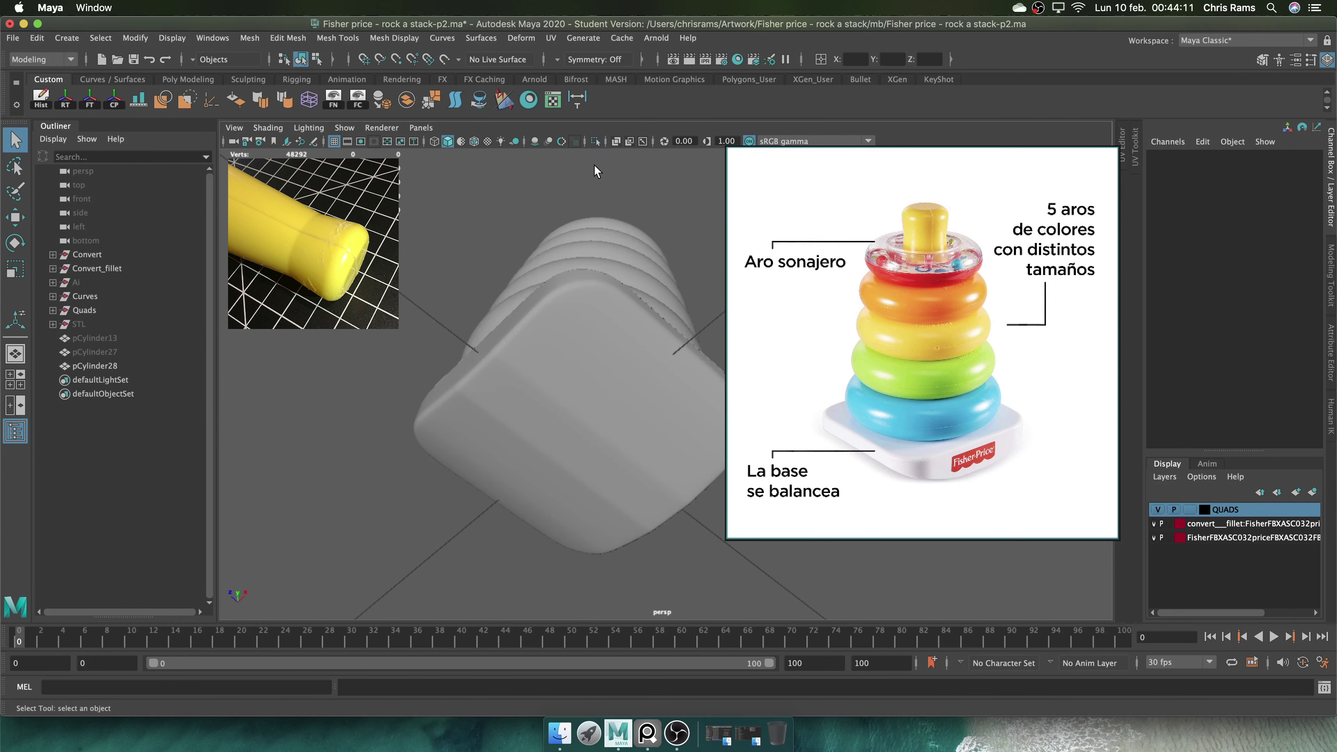
pyautogui.keyDown('alt'); pyautogui.moveTo(594, 166); pyautogui.dragTo(644, 295); pyautogui.keyUp('alt')
pyautogui.click(644, 312)
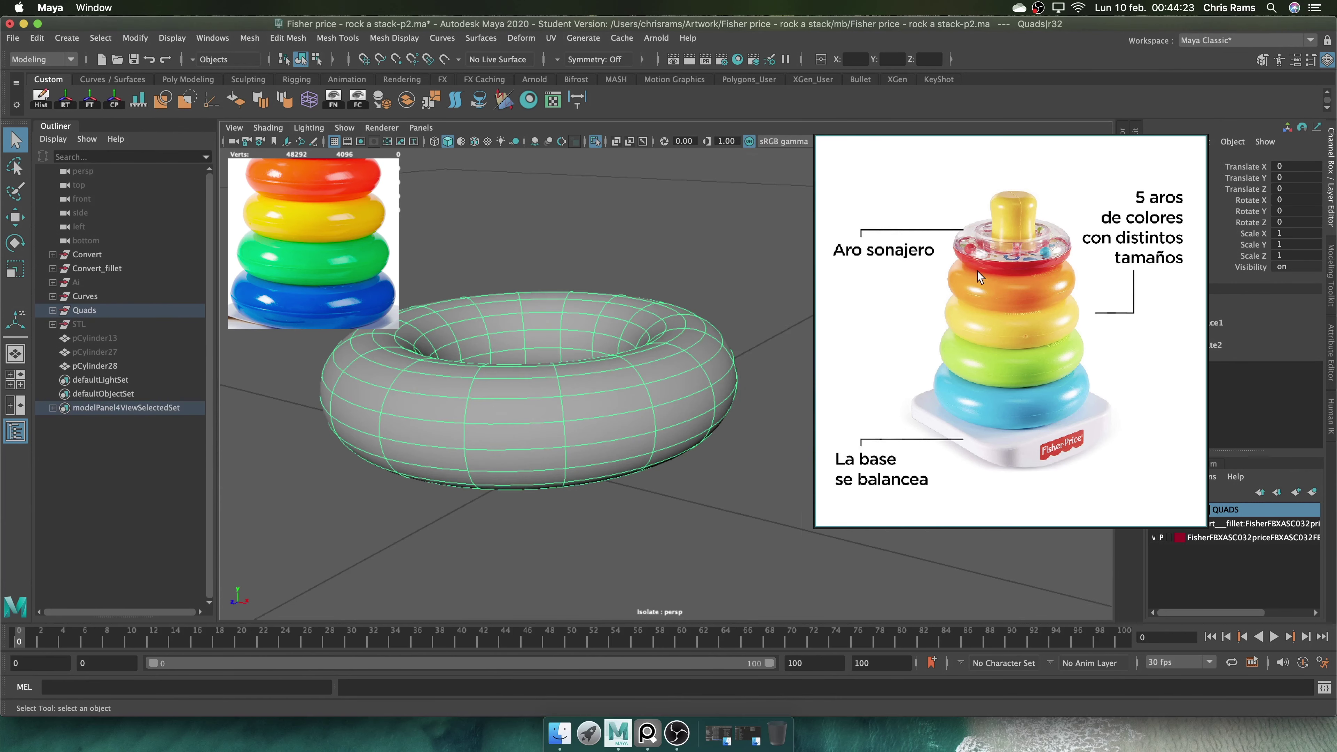
pyautogui.press('space')
pyautogui.moveTo(687, 435); pyautogui.dragTo(686, 474)
pyautogui.moveTo(687, 408); pyautogui.dragTo(686, 398)
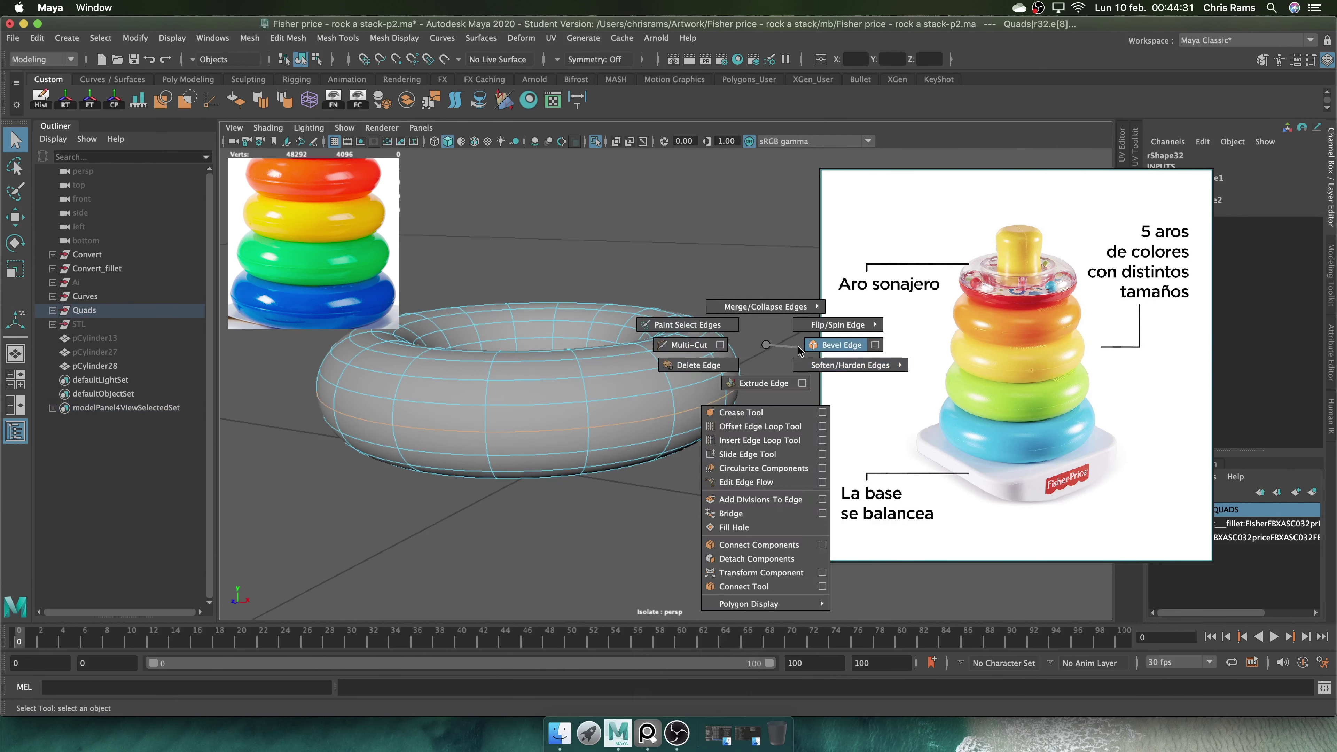
pyautogui.keyDown('shift'); pyautogui.moveTo(726, 338); pyautogui.dragTo(760, 293, button='right'); pyautogui.keyUp('shift')
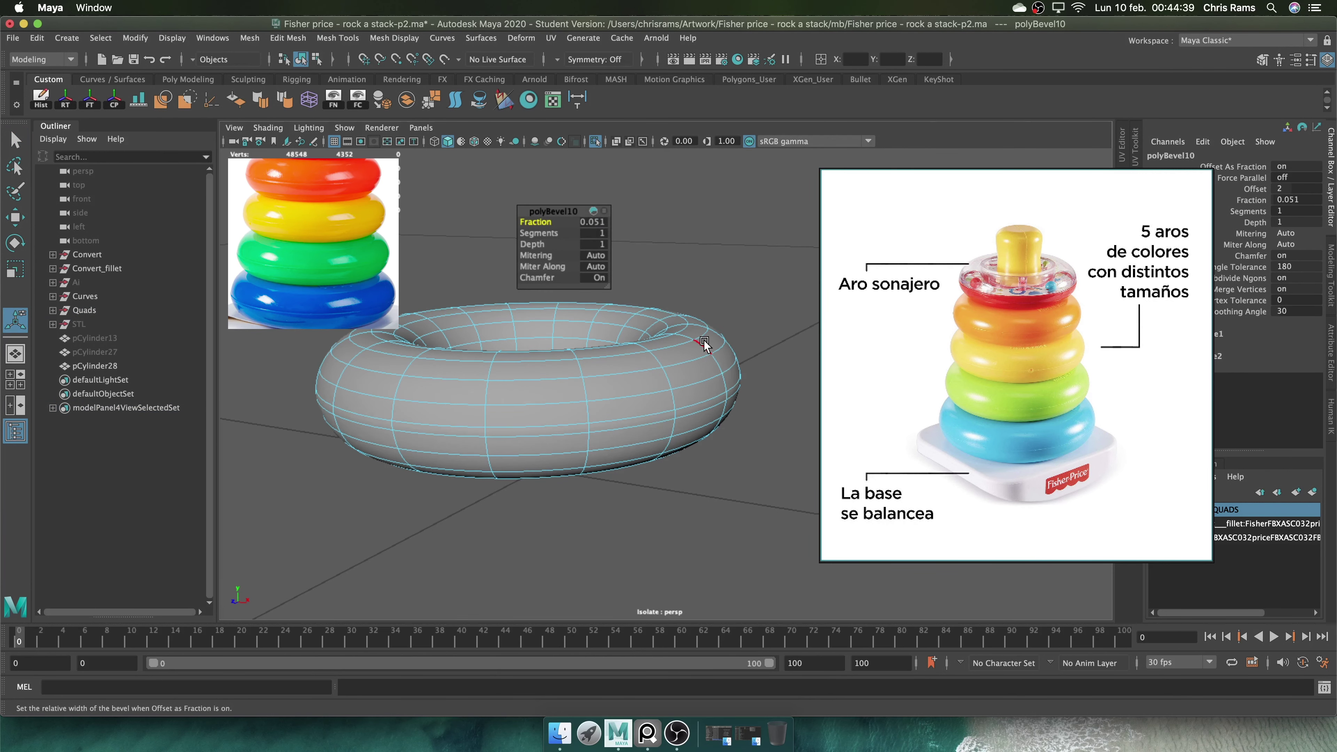
# Extrude a thin face loop around the ring outward and preview it smoothed
pyautogui.scroll(5, 704, 346)
pyautogui.scroll(4, 720, 440)
pyautogui.doubleClick(681, 442)
pyautogui.moveTo(783, 241)
pyautogui.keyDown('shift'); pyautogui.mouseDown(button='right')
pyautogui.moveTo(825, 251)
pyautogui.moveTo(780, 279)
pyautogui.mouseUp(button='right'); pyautogui.keyUp('shift')
pyautogui.keyDown('alt'); pyautogui.moveTo(531, 298); pyautogui.dragTo(487, 299); pyautogui.keyUp('alt')
pyautogui.moveTo(305, 407); pyautogui.dragTo(294, 410)
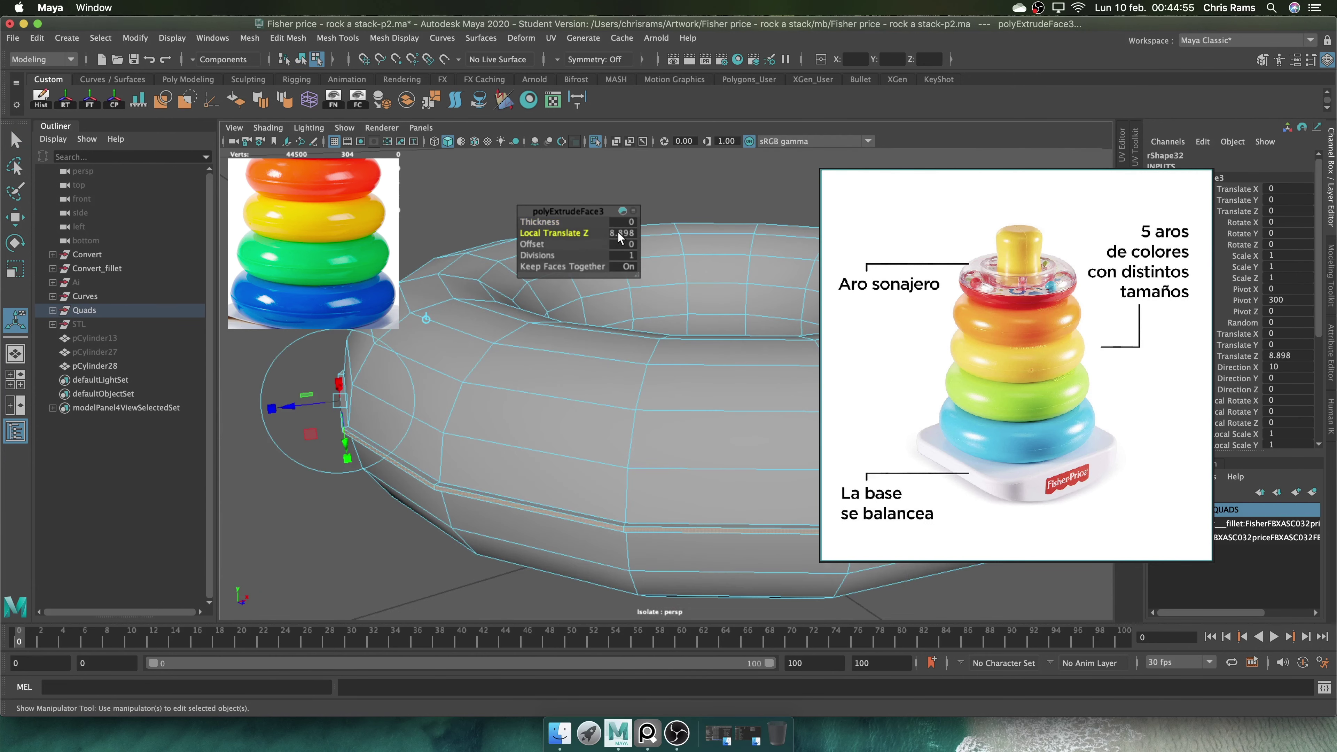
pyautogui.press('F8')
pyautogui.scroll(-3, 547, 352)
pyautogui.press('3')
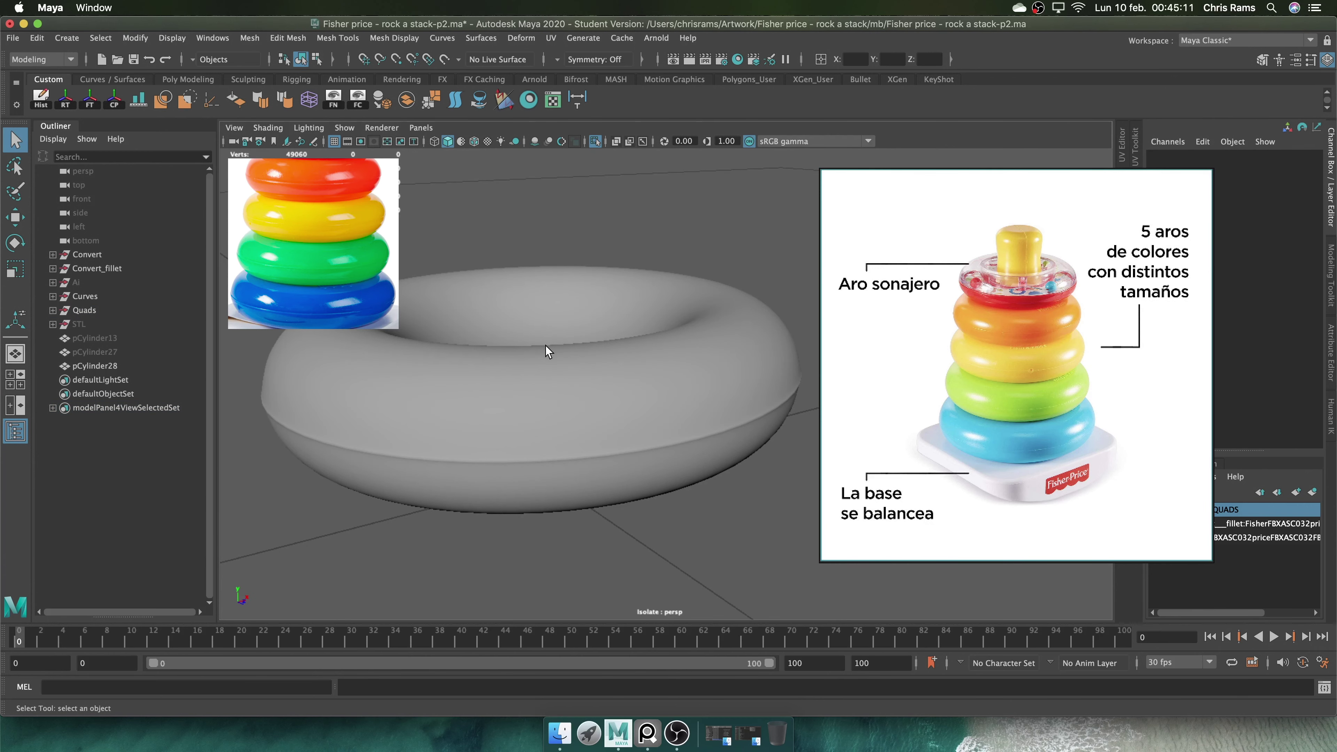
# Undo that edit and bevel the ring's edges again
pyautogui.hotkey('ctrl', 'z')
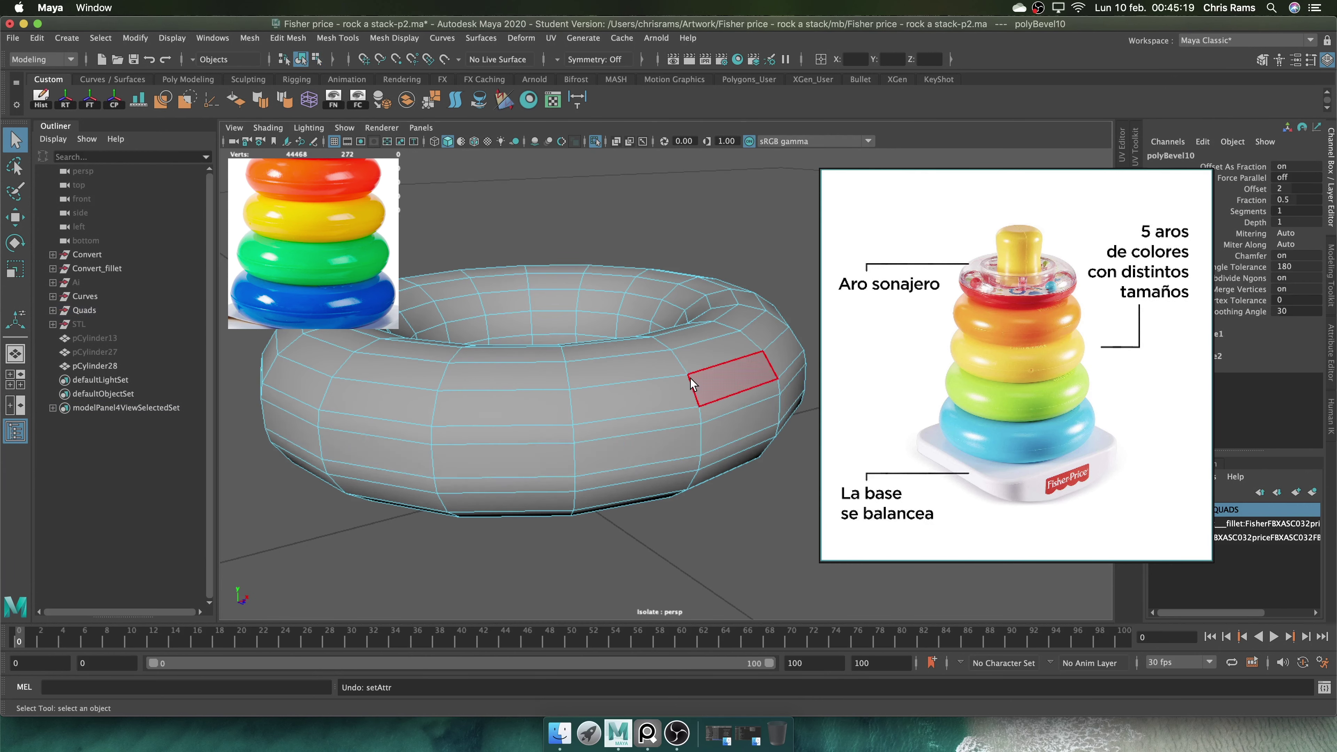
pyautogui.hotkey('ctrl', 'z')
pyautogui.hotkey('ctrl', 'z')
pyautogui.press('4')
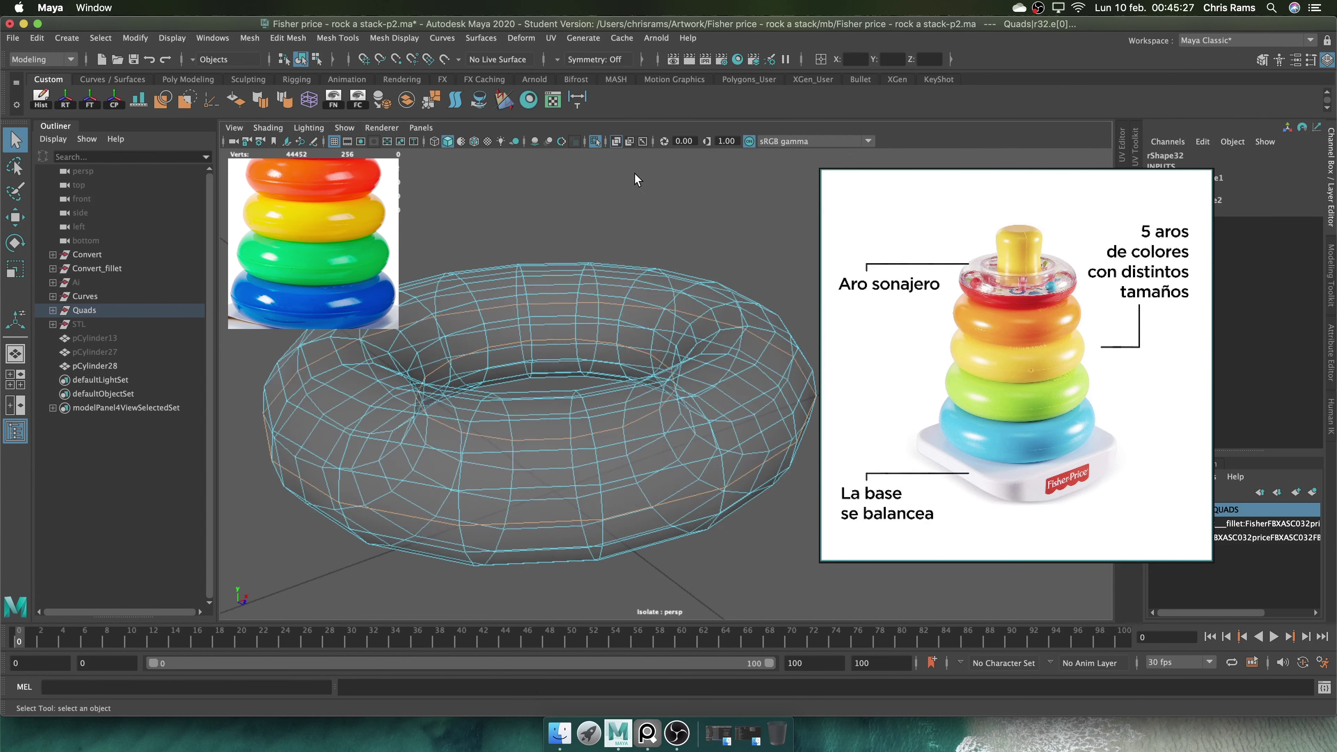
pyautogui.press('5')
pyautogui.keyDown('shift'); pyautogui.moveTo(658, 247); pyautogui.dragTo(653, 316, button='right'); pyautogui.keyUp('shift')
# Select a run of faces around the ring in face mode
pyautogui.click(717, 228)
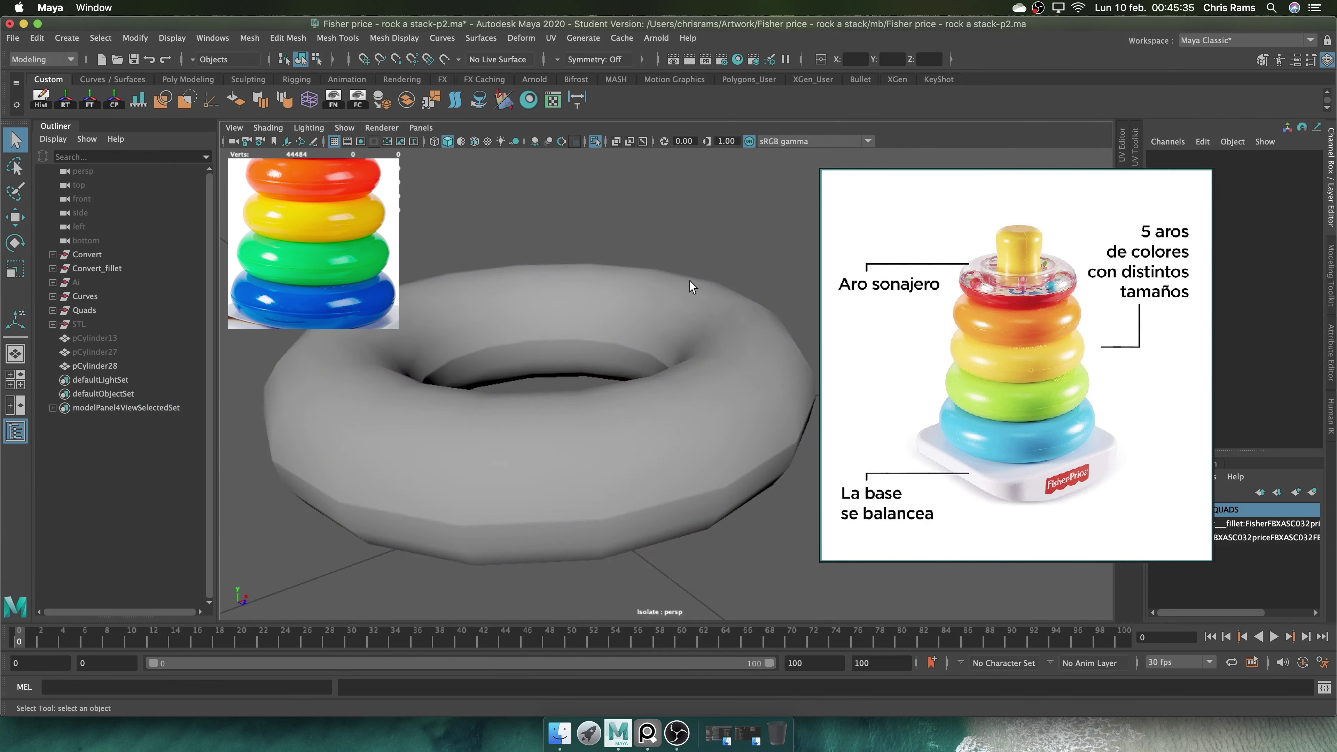
pyautogui.click(597, 352)
pyautogui.moveTo(597, 353)
pyautogui.keyDown('alt'); pyautogui.mouseDown(button='right')
pyautogui.moveTo(684, 458)
pyautogui.moveTo(543, 299)
pyautogui.mouseUp(button='right'); pyautogui.keyUp('alt')
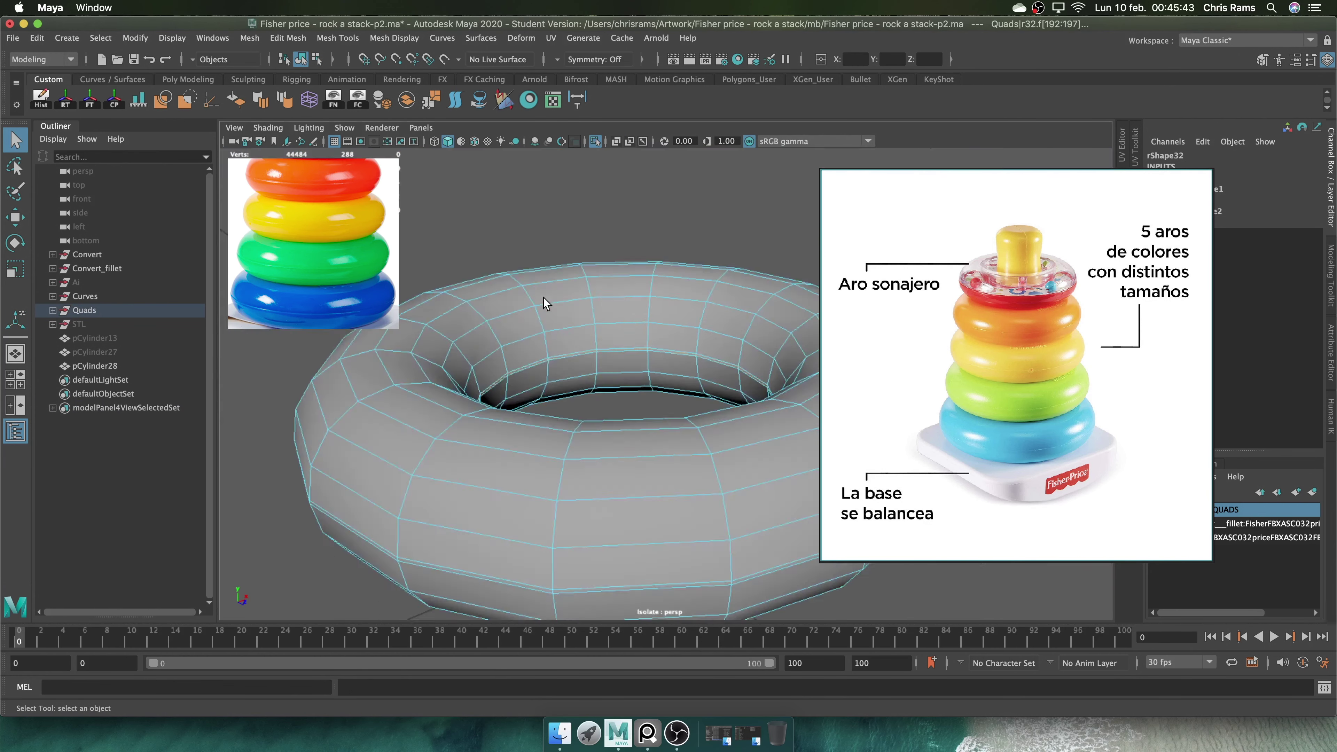
pyautogui.moveTo(544, 299); pyautogui.dragTo(663, 382)
pyautogui.keyDown('alt'); pyautogui.moveTo(663, 382); pyautogui.dragTo(664, 497, button='right'); pyautogui.keyUp('alt')
pyautogui.keyDown('alt'); pyautogui.moveTo(487, 379); pyautogui.dragTo(579, 316, button='right'); pyautogui.keyUp('alt')
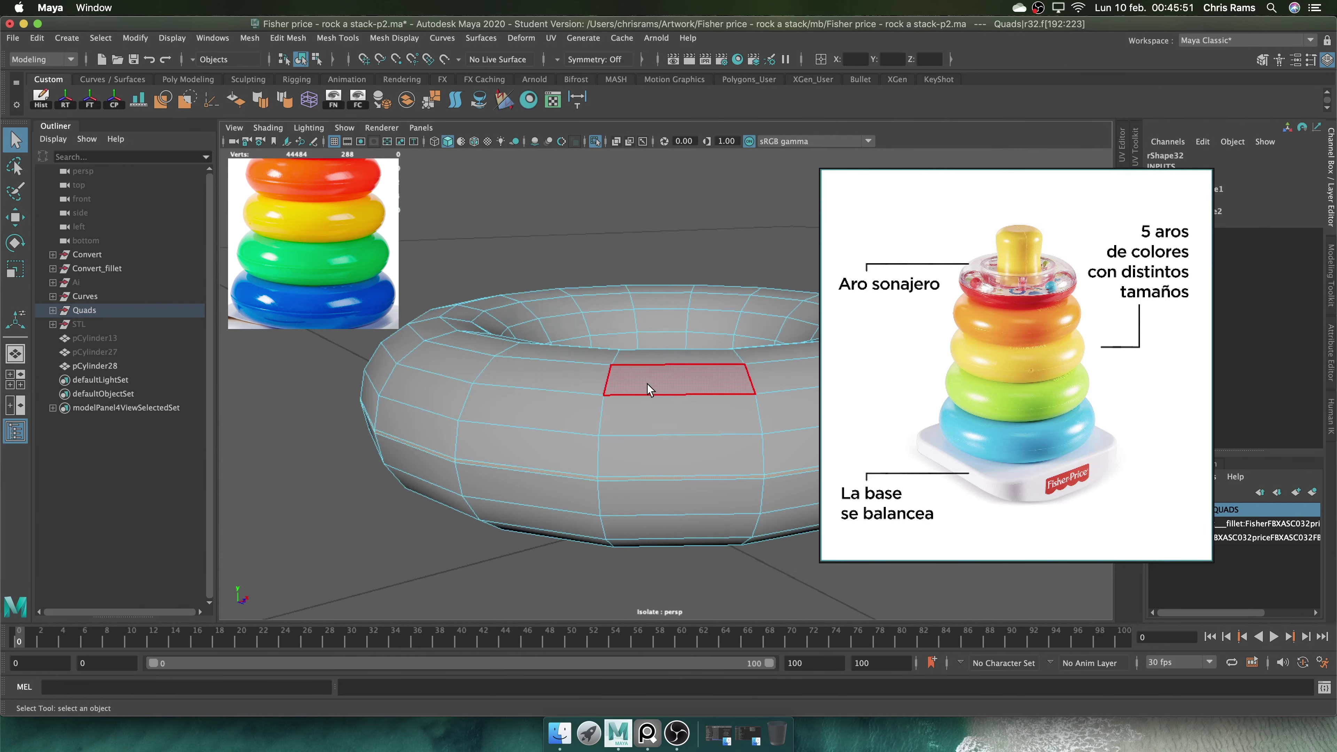
# Extrude the selected faces outward and preview the ring smoothed
pyautogui.keyDown('alt'); pyautogui.moveTo(579, 317); pyautogui.dragTo(662, 277); pyautogui.keyUp('alt')
pyautogui.keyDown('shift'); pyautogui.moveTo(653, 258); pyautogui.dragTo(745, 272, button='right'); pyautogui.keyUp('shift')
pyautogui.keyDown('alt'); pyautogui.moveTo(745, 271); pyautogui.dragTo(606, 337); pyautogui.keyUp('alt')
pyautogui.moveTo(570, 382); pyautogui.dragTo(589, 369)
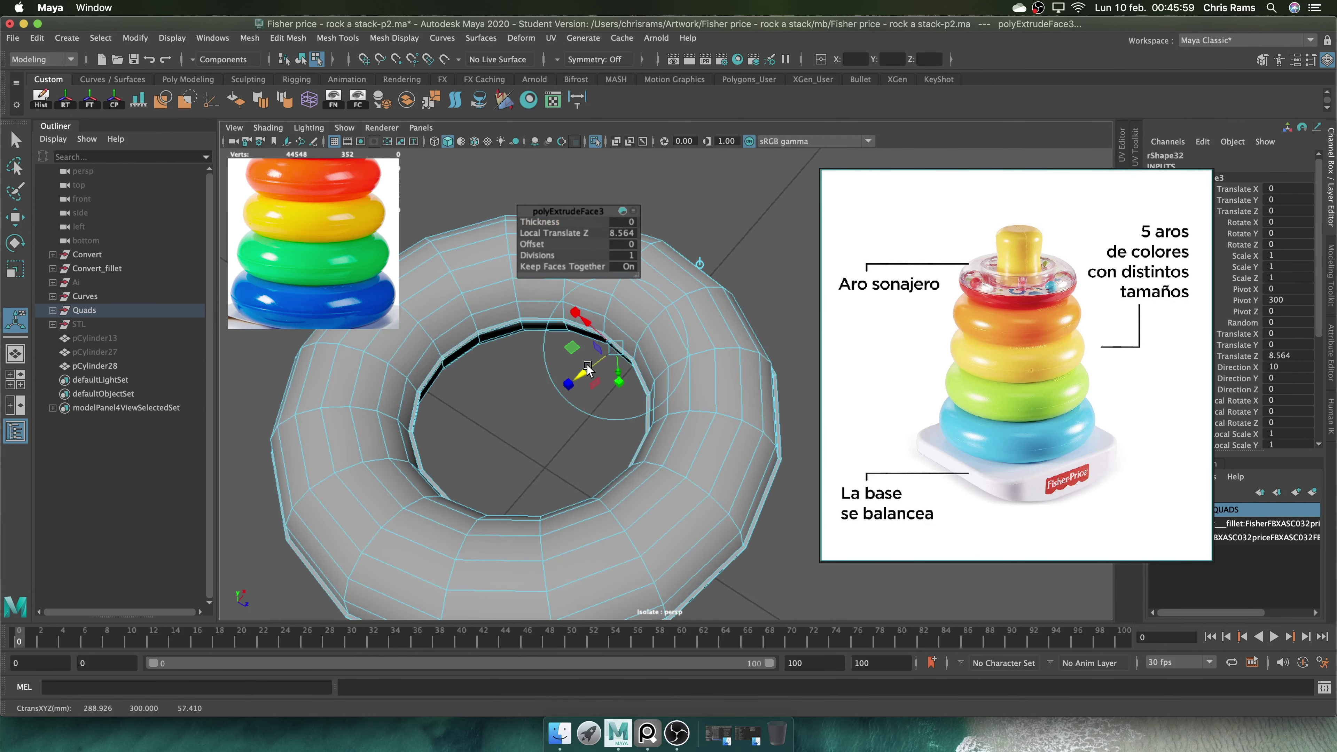
pyautogui.press('F8')
pyautogui.keyDown('alt'); pyautogui.moveTo(668, 254); pyautogui.dragTo(678, 307); pyautogui.keyUp('alt')
pyautogui.press('3')
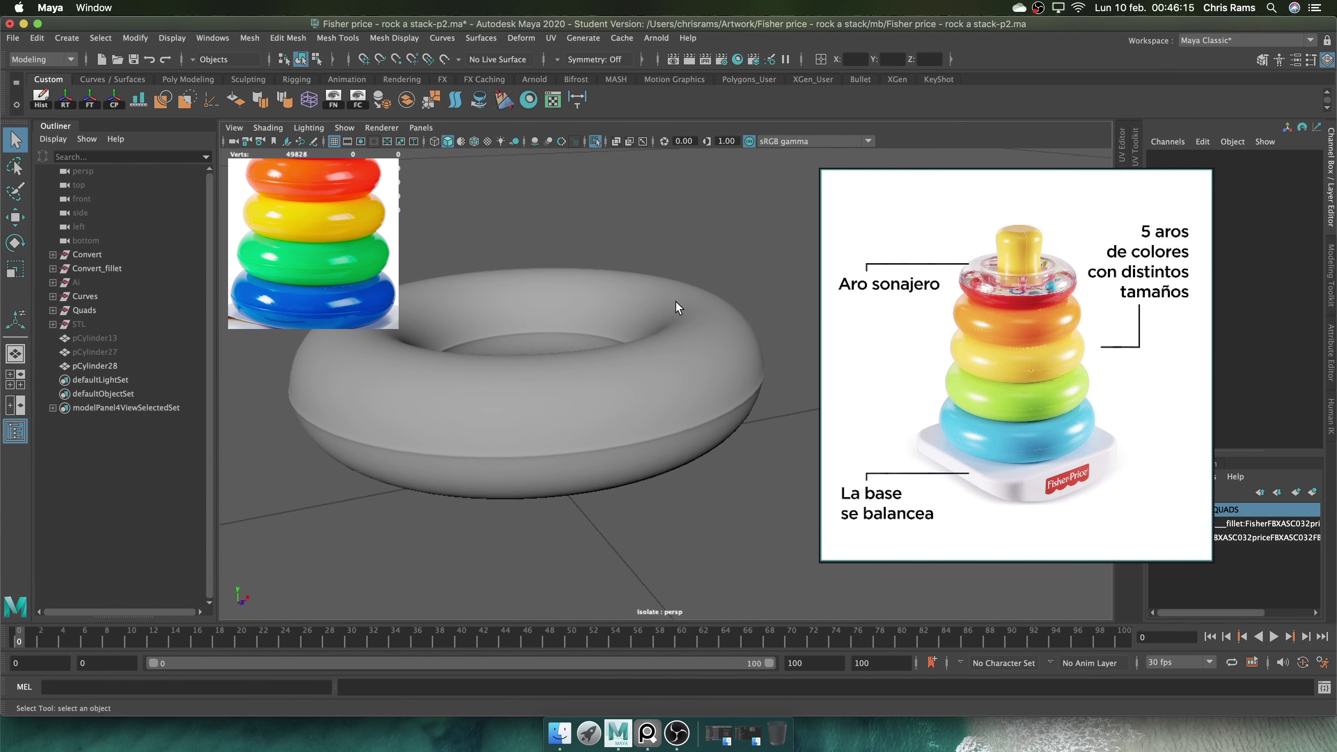
# Undo the face extrusion and inspect the ring's wireframe
pyautogui.press('z')
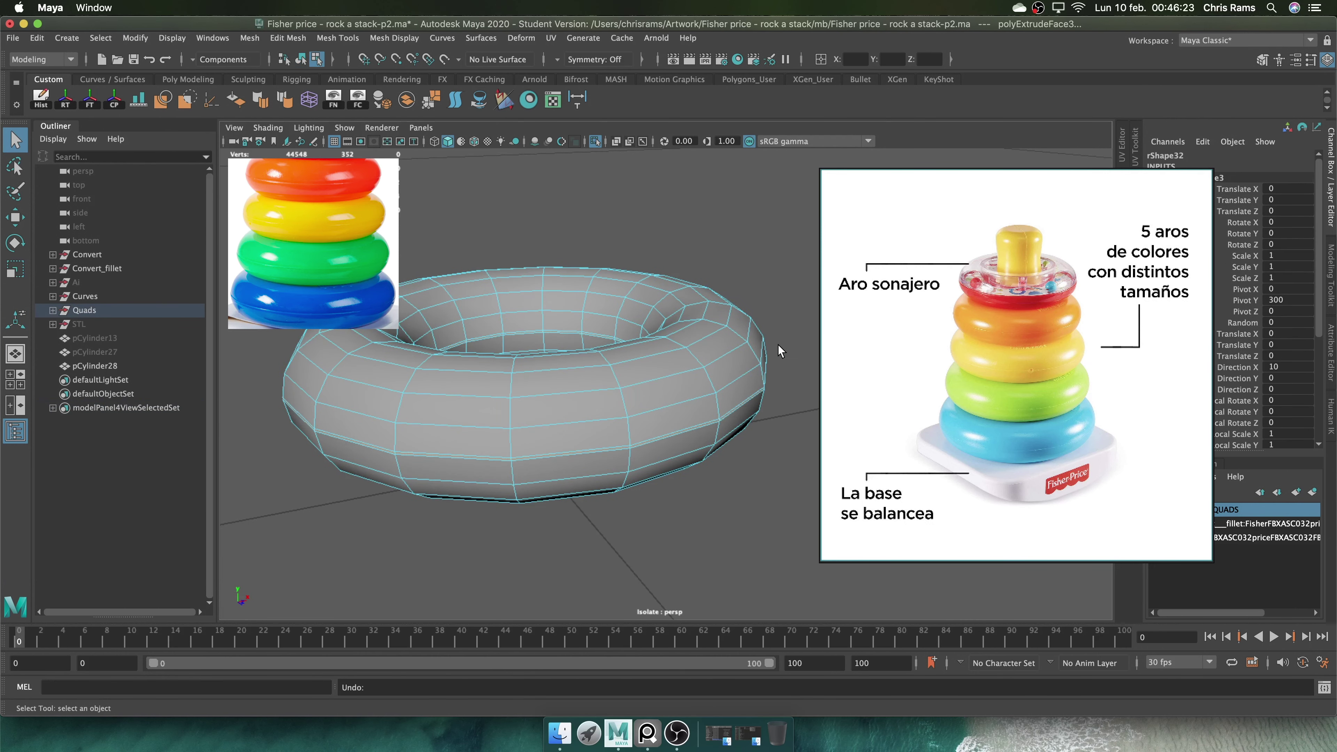
pyautogui.press('z')
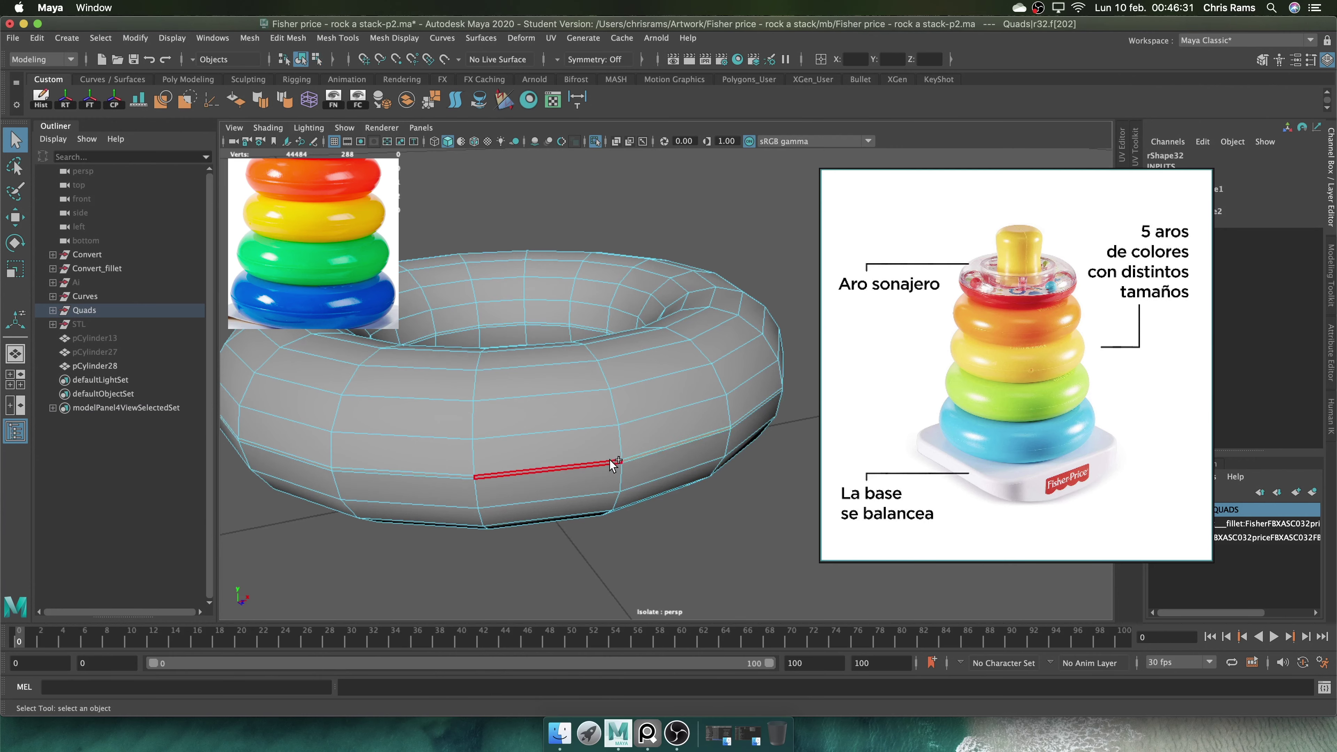
pyautogui.keyDown('alt'); pyautogui.moveTo(613, 464); pyautogui.dragTo(645, 427); pyautogui.keyUp('alt')
pyautogui.moveTo(546, 388)
pyautogui.keyDown('alt'); pyautogui.mouseDown()
pyautogui.moveTo(507, 382)
pyautogui.moveTo(594, 254)
pyautogui.mouseUp(); pyautogui.keyUp('alt')
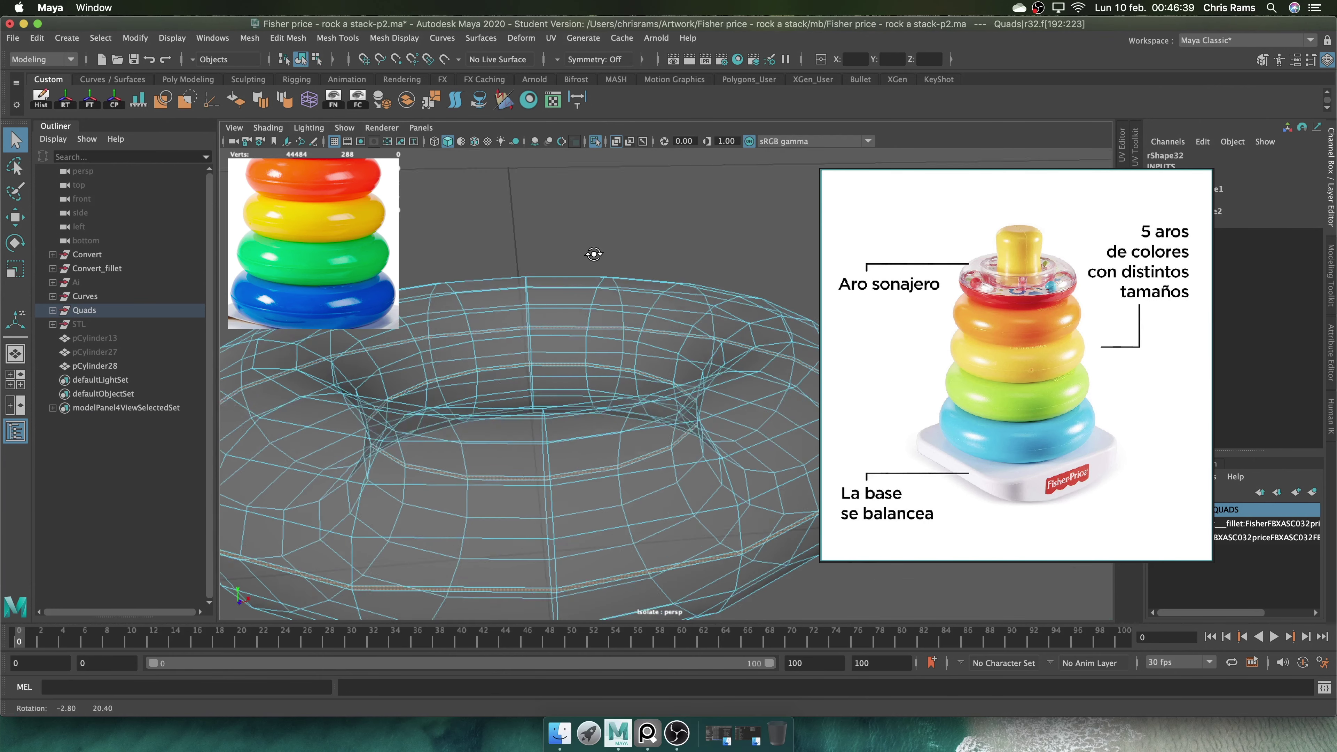
pyautogui.hotkey('ctrl', '1')
# Extrude the face loop with Local Translate Z -2 and reselect the ring
pyautogui.keyDown('shift'); pyautogui.rightClick(735, 262); pyautogui.keyUp('shift')
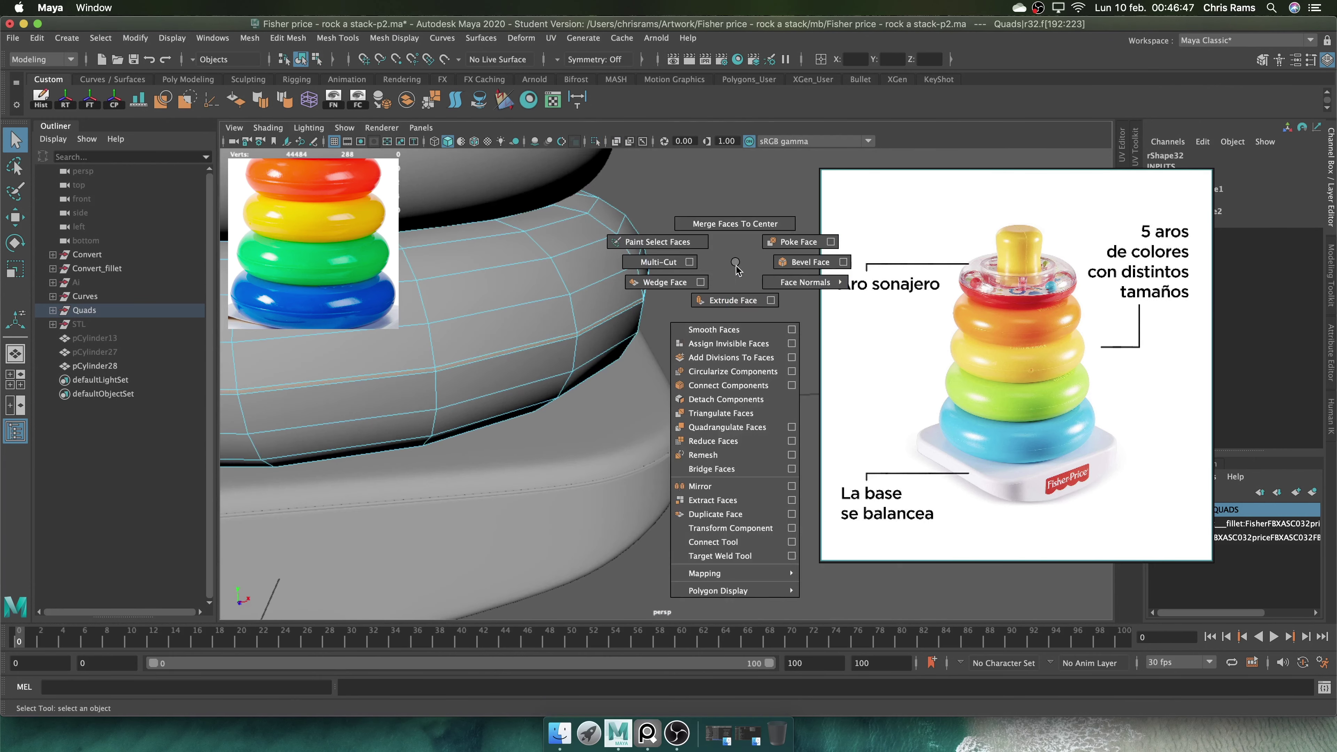
pyautogui.click(733, 300)
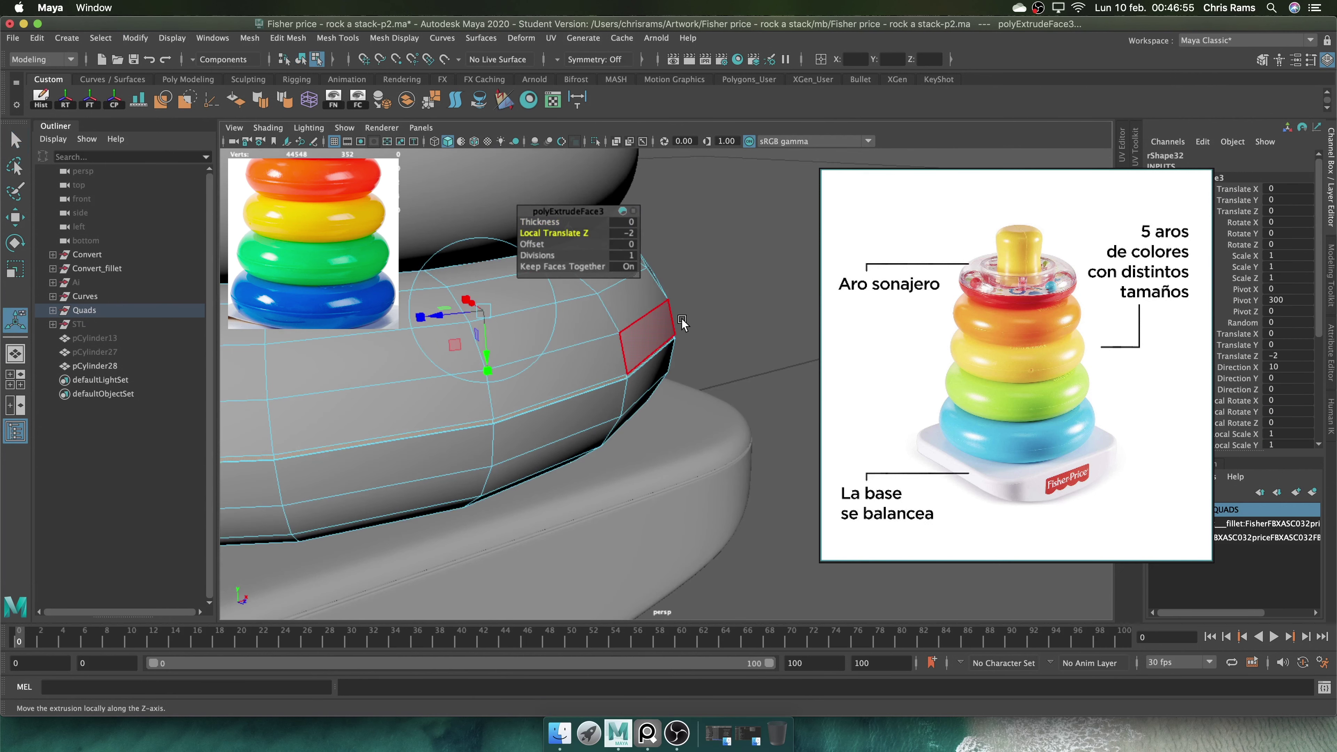
pyautogui.press('q')
pyautogui.press('F8')
pyautogui.hotkey('ctrl', '1')
pyautogui.moveTo(711, 382)
pyautogui.keyDown('alt'); pyautogui.mouseDown()
pyautogui.moveTo(743, 405)
pyautogui.moveTo(740, 390)
pyautogui.mouseUp(); pyautogui.keyUp('alt')
pyautogui.click(740, 390)
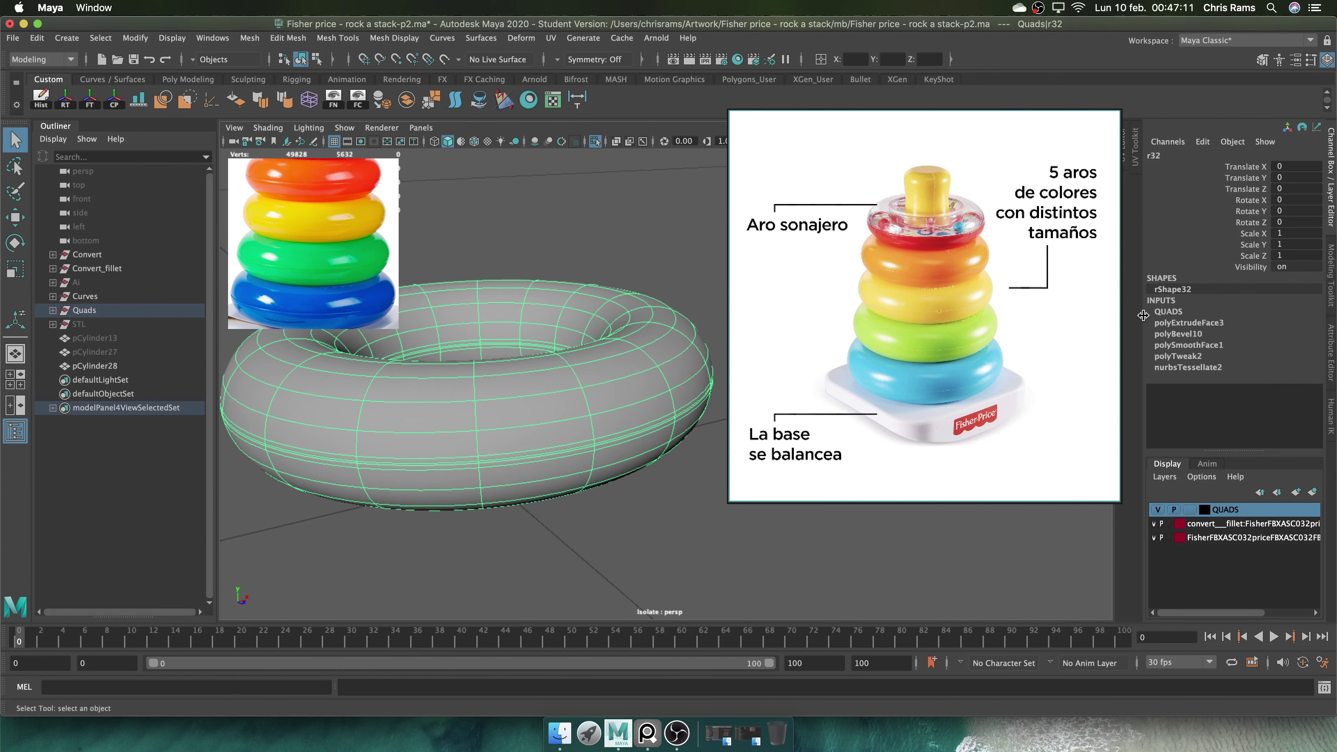
# Isolate the next ring and bevel an edge loop at 0.05 fraction
pyautogui.keyDown('alt'); pyautogui.moveTo(788, 274); pyautogui.dragTo(601, 158); pyautogui.keyUp('alt')
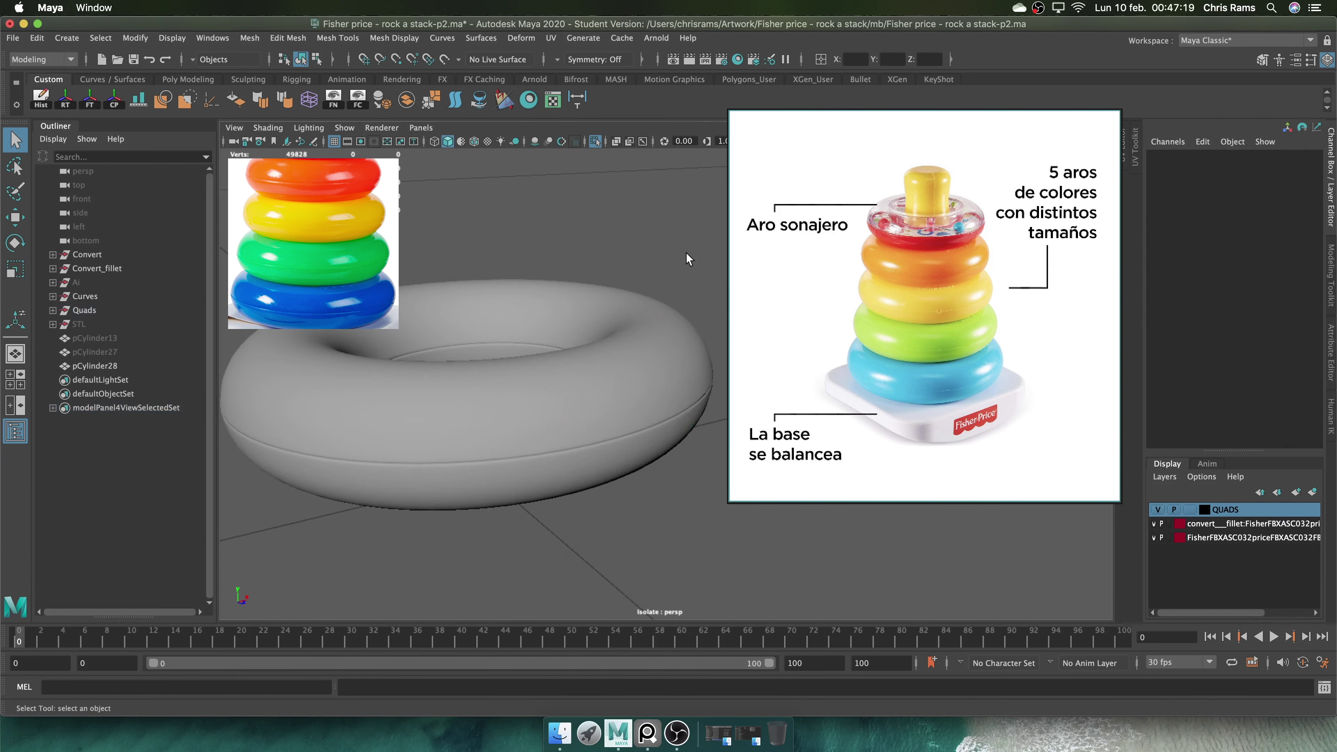
pyautogui.click(595, 141)
pyautogui.click(601, 360)
pyautogui.hotkey('ctrl', '1')
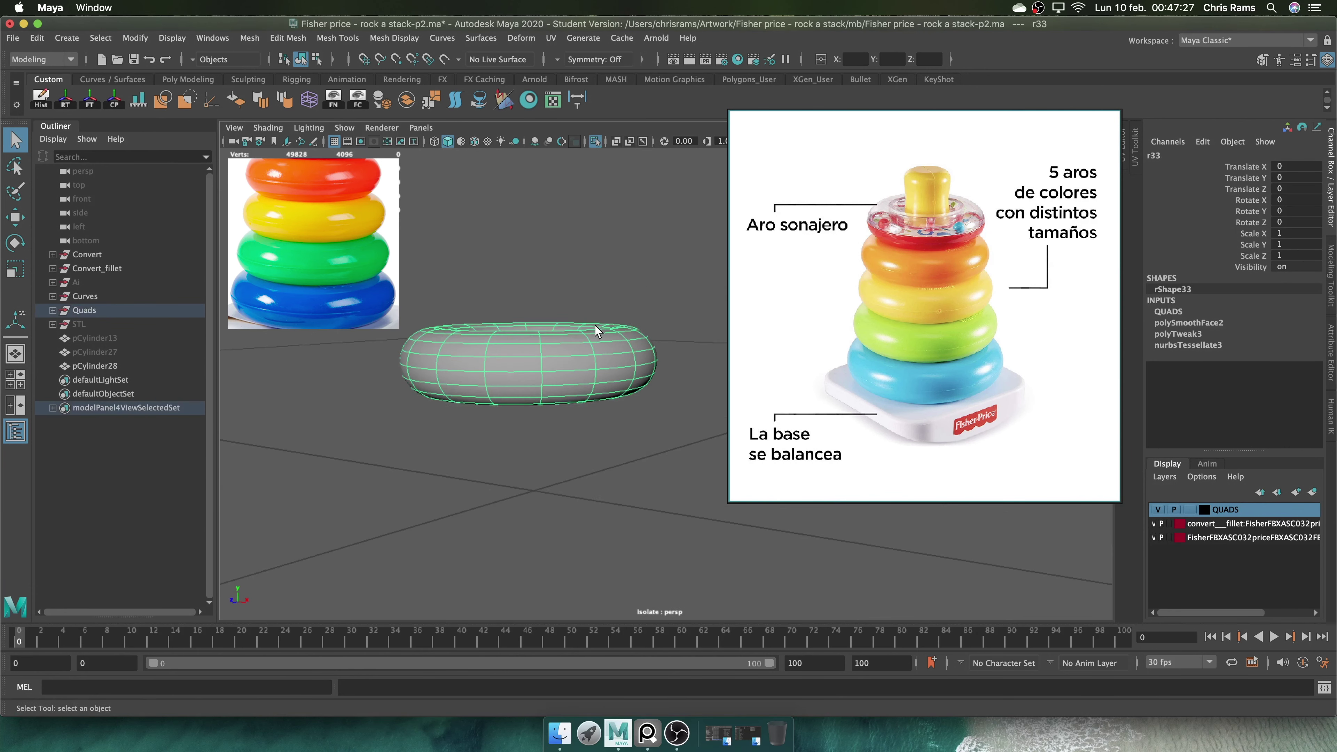
pyautogui.moveTo(619, 363); pyautogui.dragTo(576, 371, button='right')
pyautogui.doubleClick(543, 304)
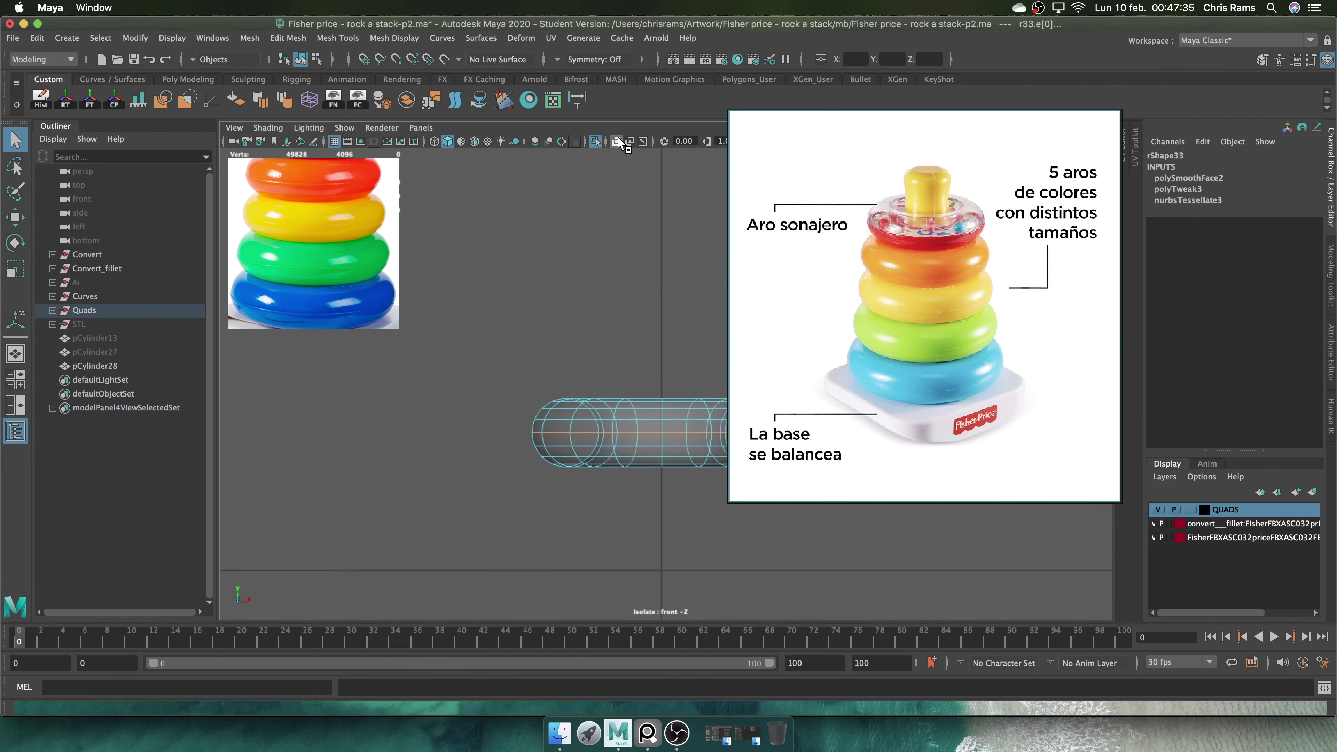
pyautogui.keyDown('alt'); pyautogui.moveTo(542, 304); pyautogui.dragTo(681, 263); pyautogui.keyUp('alt')
pyautogui.hotkey('ctrl', 'b')
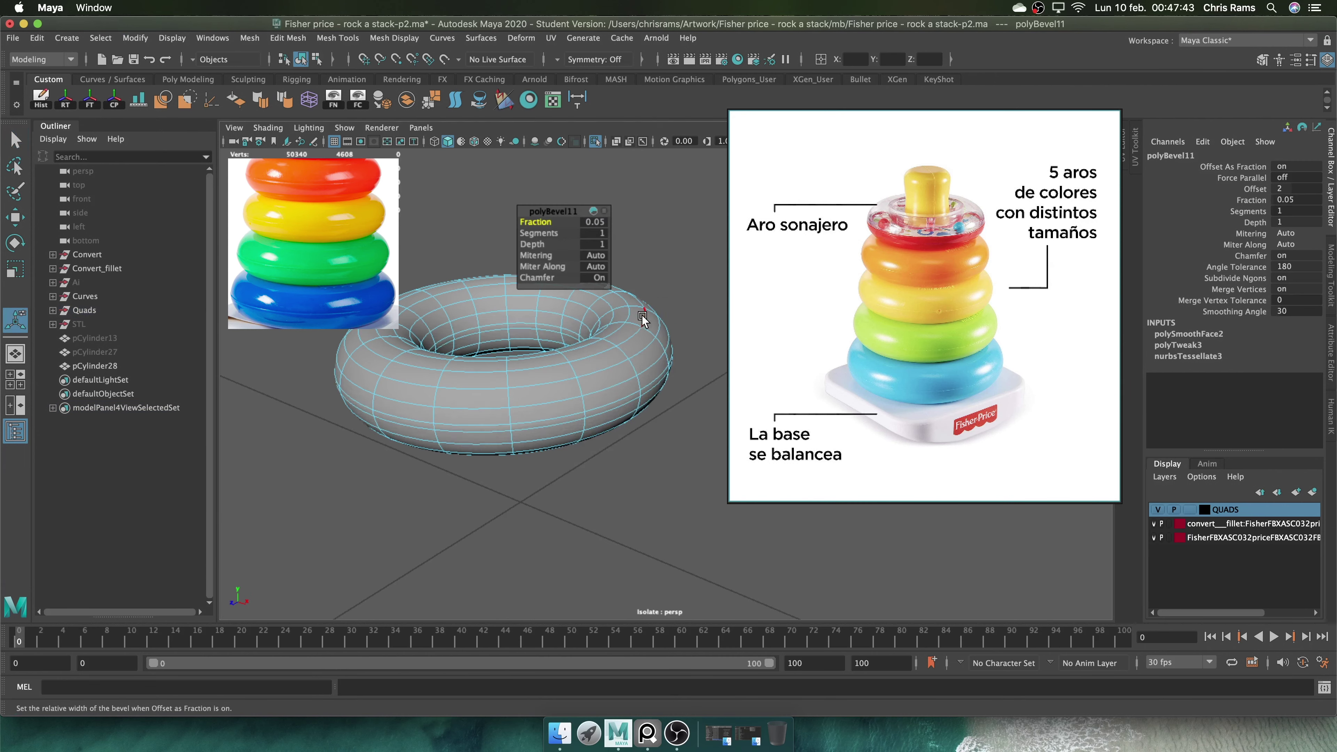
# Extrude the rim faces inward, then zoom out to the full ring stack
pyautogui.scroll(5, 647, 282)
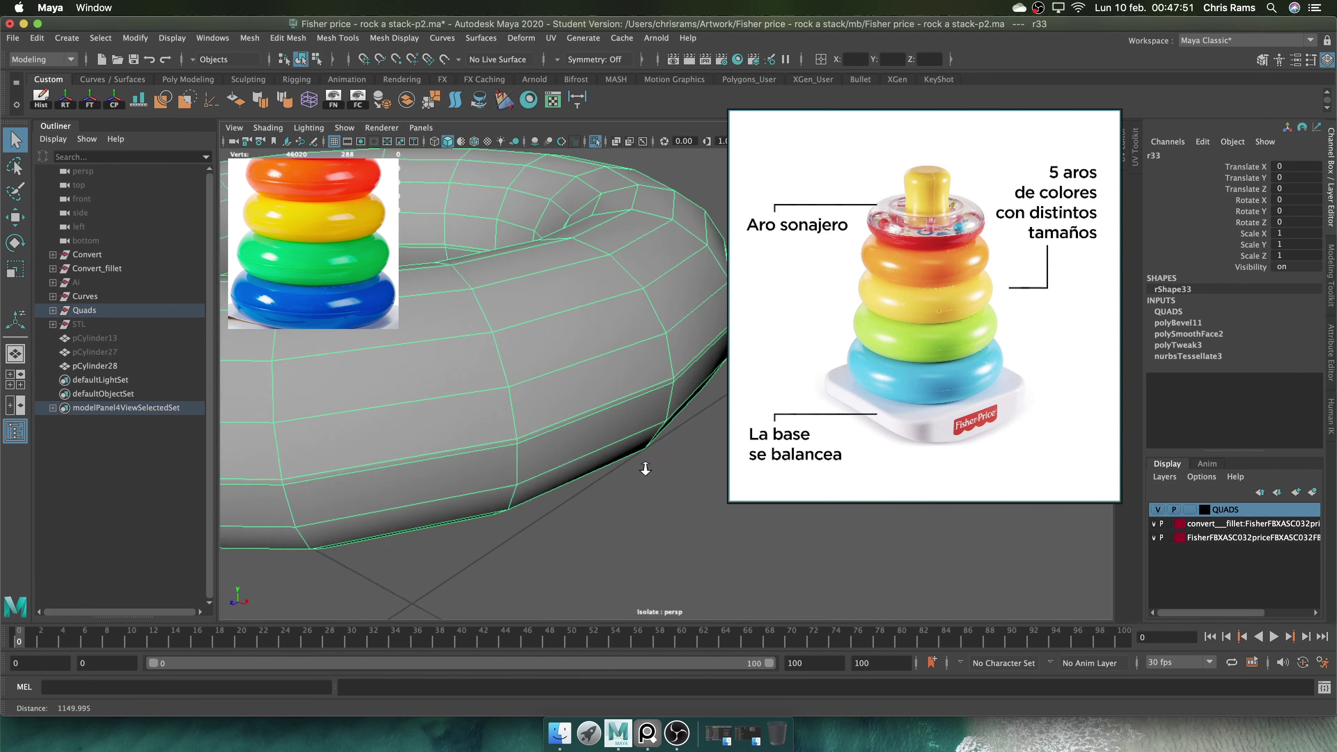
pyautogui.keyDown('alt'); pyautogui.moveTo(497, 446); pyautogui.dragTo(687, 374, button='middle'); pyautogui.keyUp('alt')
pyautogui.hotkey('ctrl', 'e')
pyautogui.moveTo(505, 343)
pyautogui.keyDown('alt'); pyautogui.mouseDown()
pyautogui.moveTo(595, 288)
pyautogui.moveTo(597, 308)
pyautogui.mouseUp(); pyautogui.keyUp('alt')
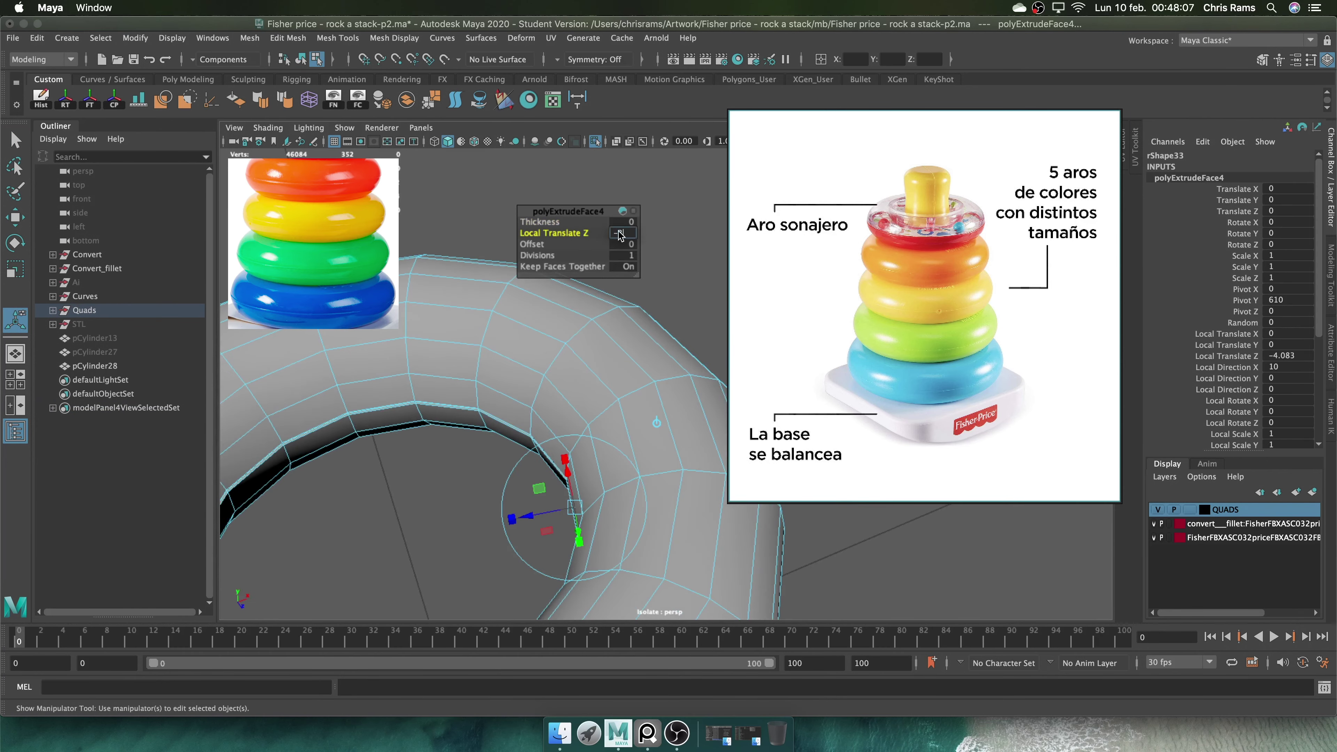
pyautogui.press('F8')
pyautogui.moveTo(551, 356)
pyautogui.keyDown('alt'); pyautogui.mouseDown()
pyautogui.moveTo(618, 343)
pyautogui.moveTo(531, 281)
pyautogui.moveTo(642, 370)
pyautogui.moveTo(644, 343)
pyautogui.mouseUp(); pyautogui.keyUp('alt')
pyautogui.scroll(-5, 590, 369)
pyautogui.scroll(-2, 547, 389)
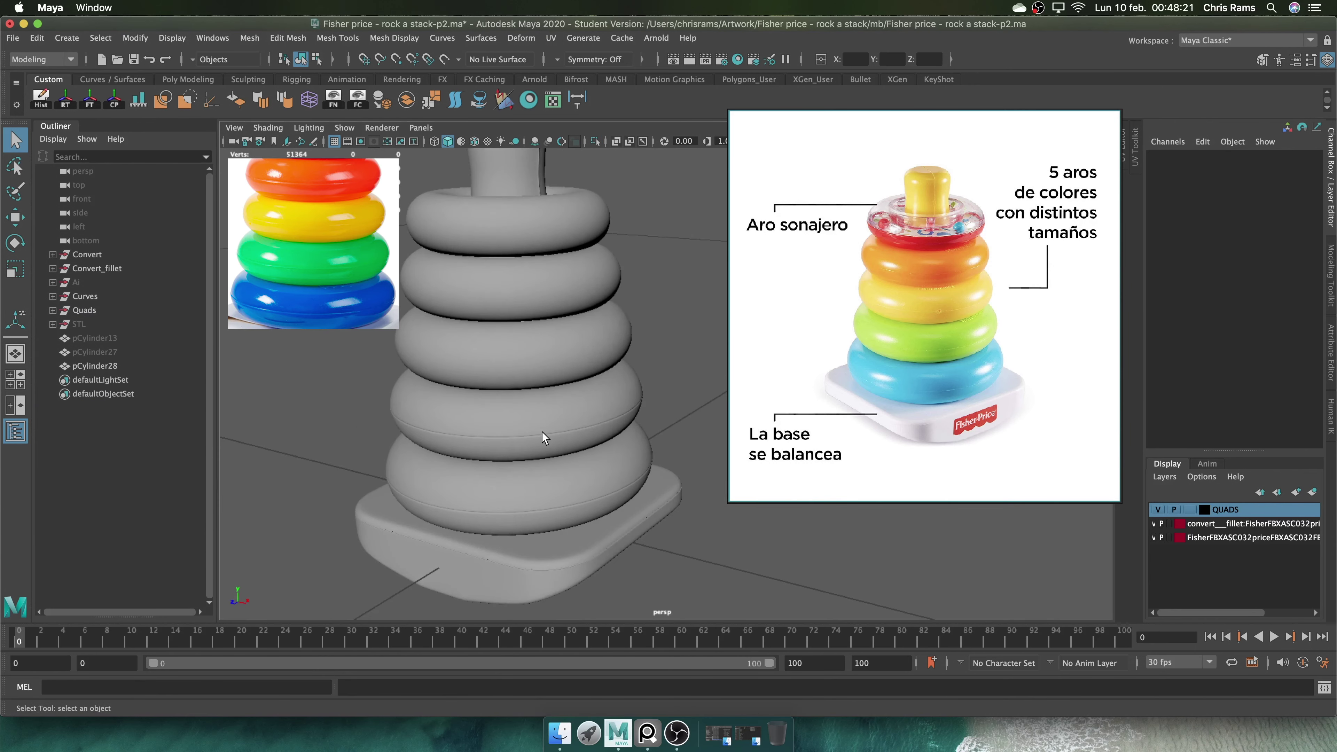
# Isolate the next ring and bevel its edges
pyautogui.click(598, 349)
pyautogui.hotkey('ctrl', '1')
pyautogui.scroll(3, 596, 165)
pyautogui.keyDown('alt'); pyautogui.moveTo(596, 164); pyautogui.dragTo(502, 442); pyautogui.keyUp('alt')
pyautogui.moveTo(590, 199)
pyautogui.mouseDown()
pyautogui.moveTo(584, 232)
pyautogui.moveTo(628, 236)
pyautogui.mouseUp()
pyautogui.hotkey('ctrl', 'b')
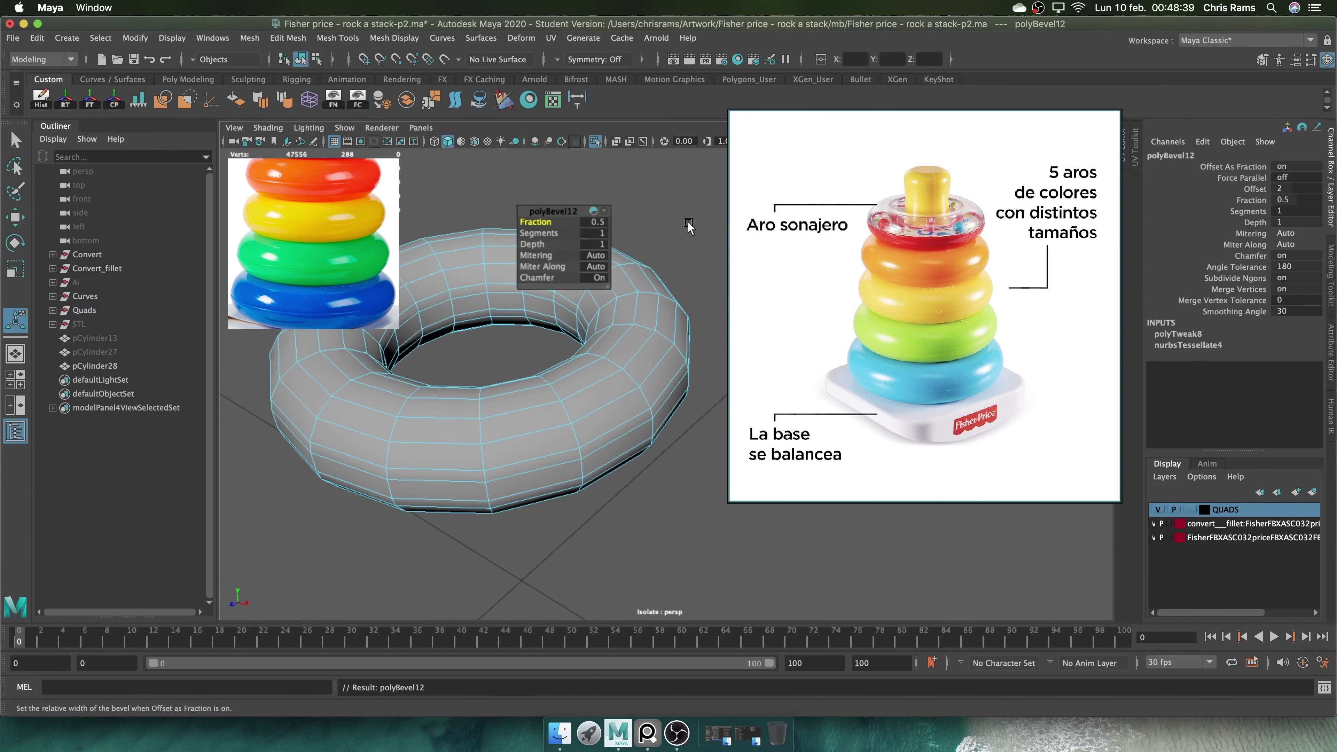
pyautogui.scroll(3, 559, 424)
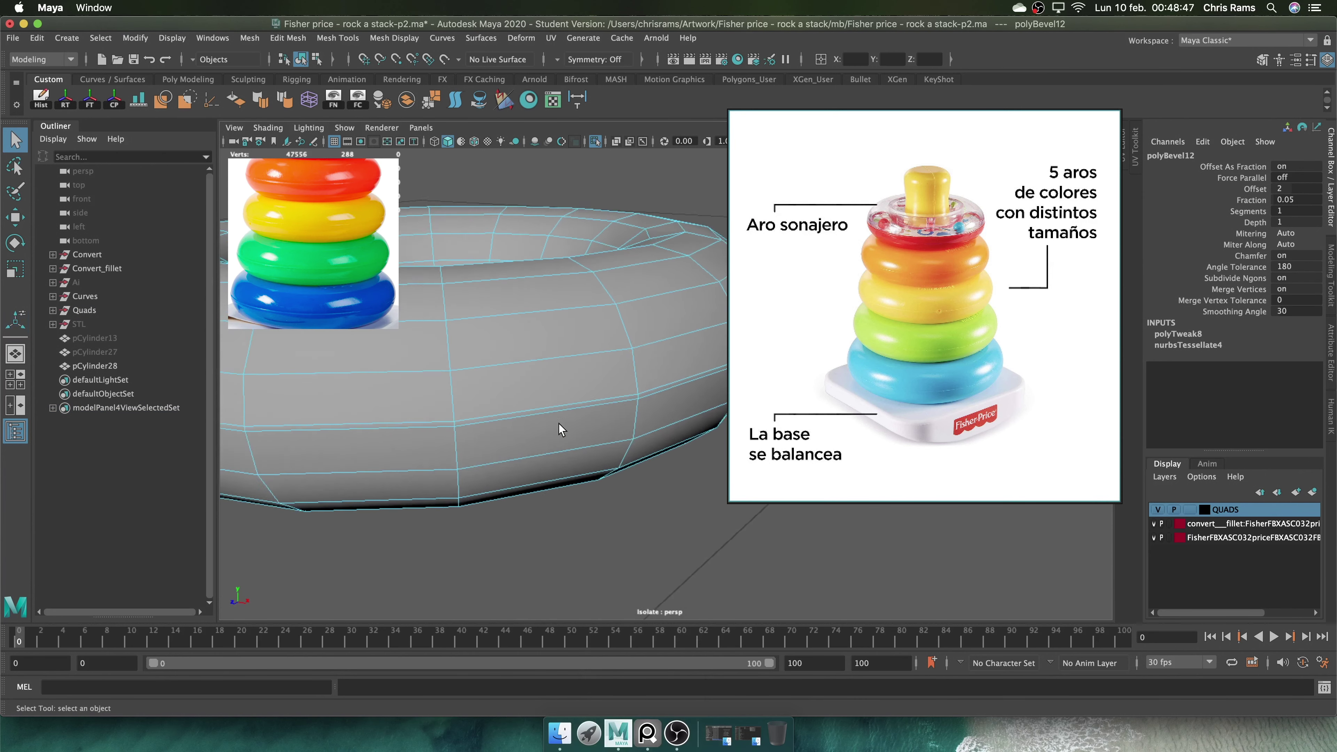
# Extrude the ring's selected faces to a depth of -3 and show the whole stack
pyautogui.click(522, 376)
pyautogui.scroll(3, 500, 266)
pyautogui.scroll(-5, 418, 299)
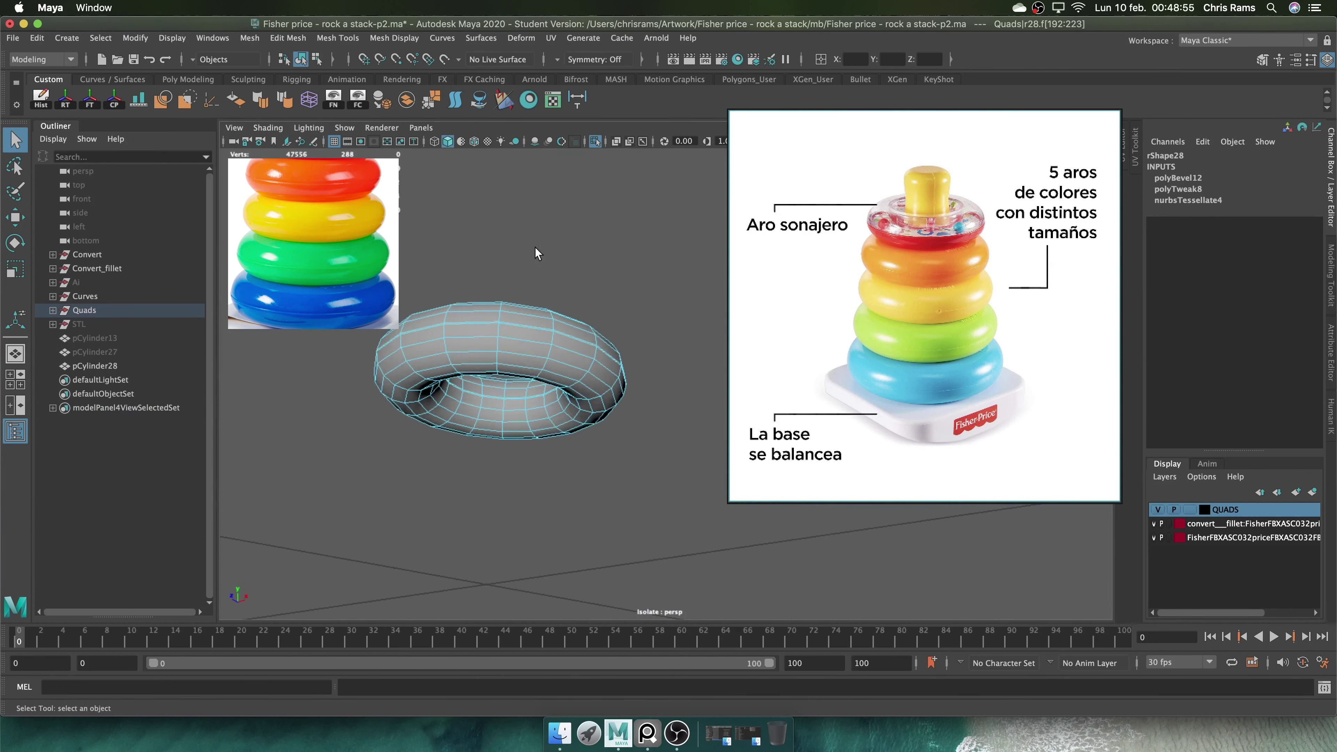
pyautogui.keyDown('alt'); pyautogui.moveTo(417, 299); pyautogui.dragTo(474, 316); pyautogui.keyUp('alt')
pyautogui.hotkey('ctrl', 'e')
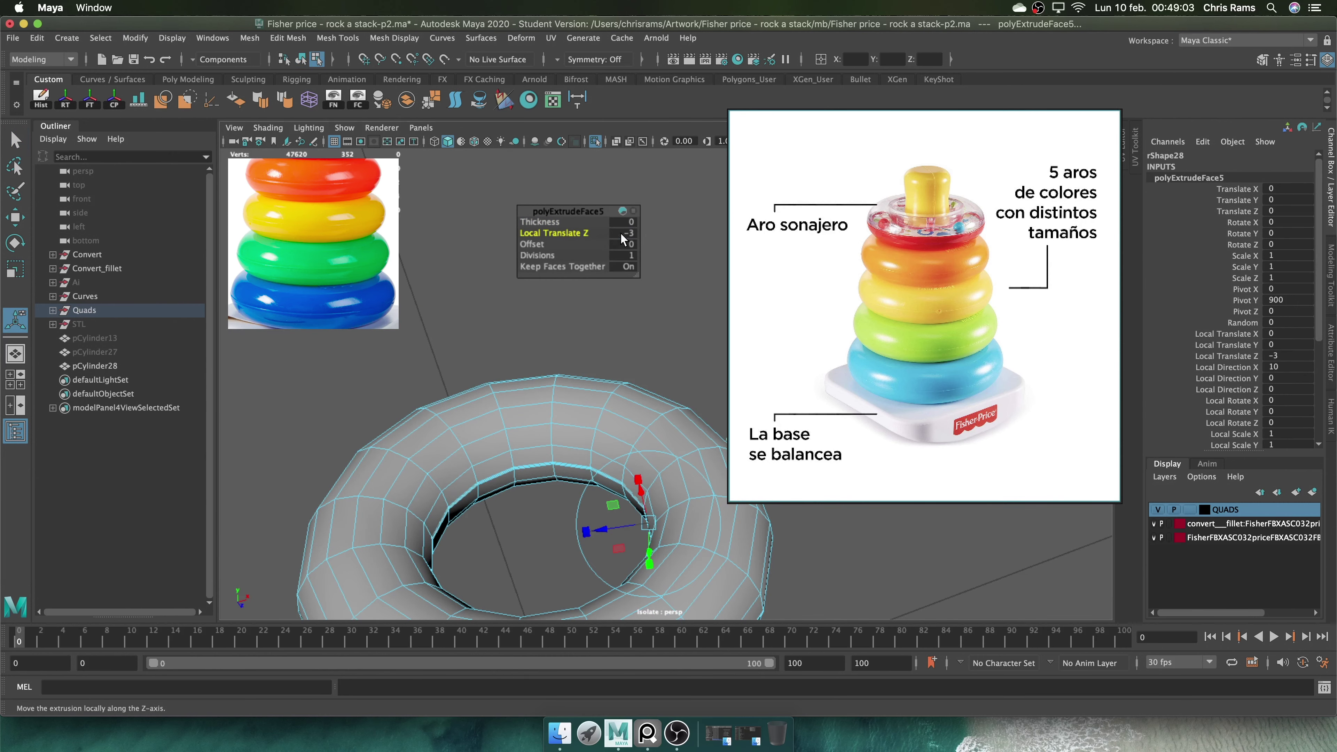
pyautogui.moveTo(631, 352); pyautogui.dragTo(689, 334, button='right')
pyautogui.hotkey('ctrl', '1')
# Isolate another ring and bevel its selected edges
pyautogui.keyDown('alt'); pyautogui.moveTo(632, 390); pyautogui.dragTo(548, 381); pyautogui.keyUp('alt')
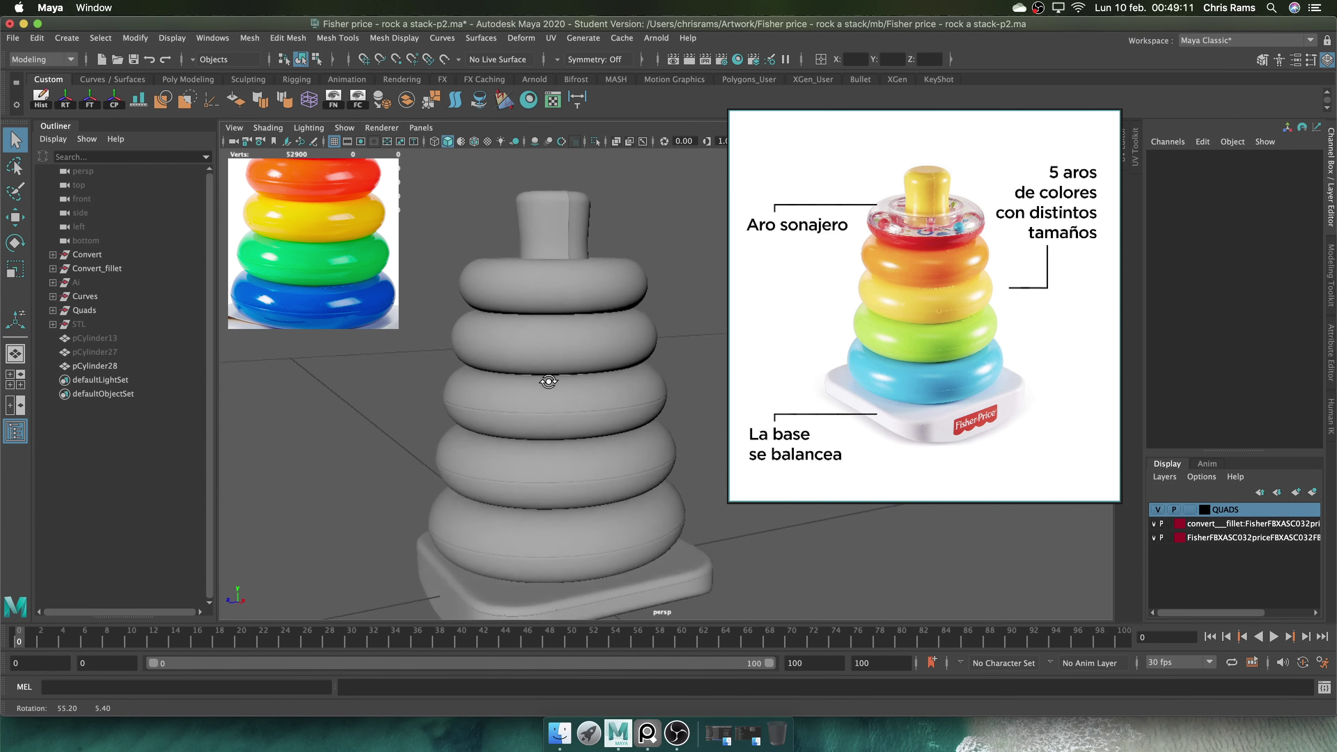
pyautogui.click(548, 381)
pyautogui.scroll(3, 548, 382)
pyautogui.hotkey('ctrl', '1')
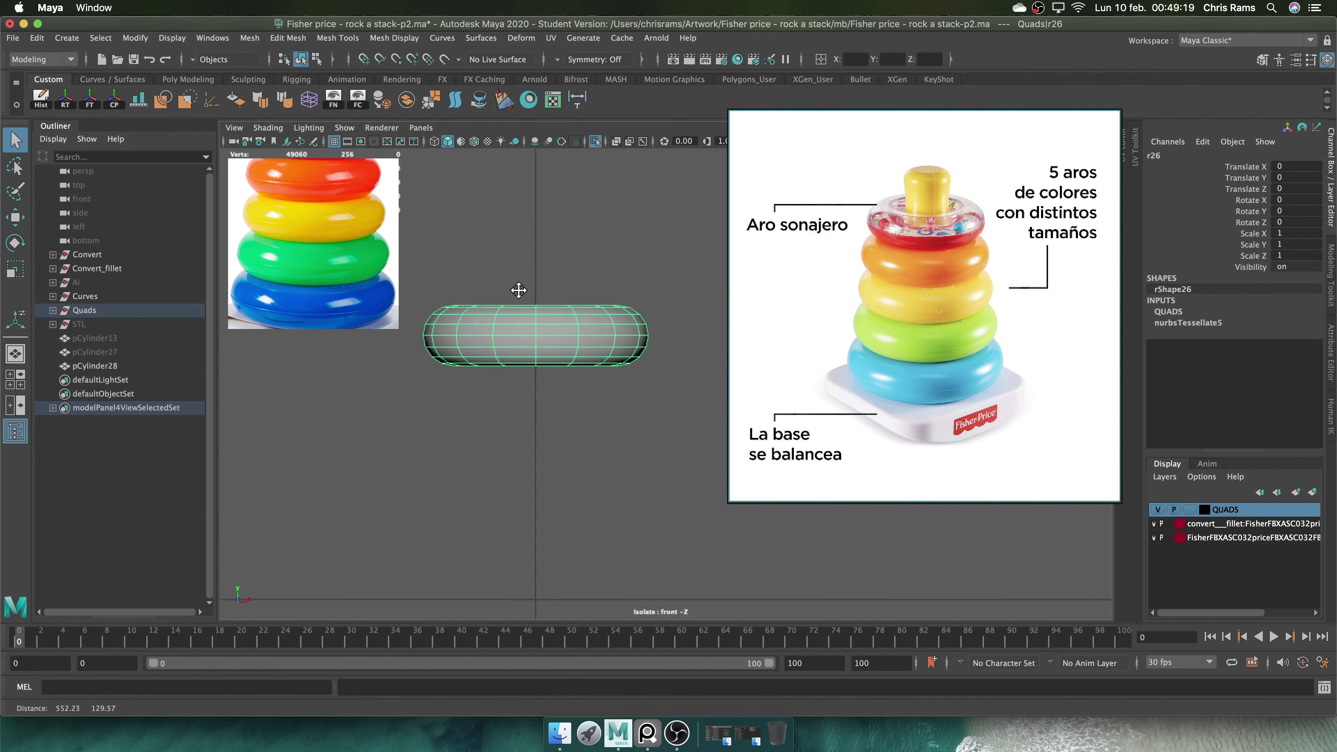
pyautogui.press('F10')
pyautogui.keyDown('alt'); pyautogui.moveTo(565, 290); pyautogui.dragTo(599, 296); pyautogui.keyUp('alt')
pyautogui.press('space')
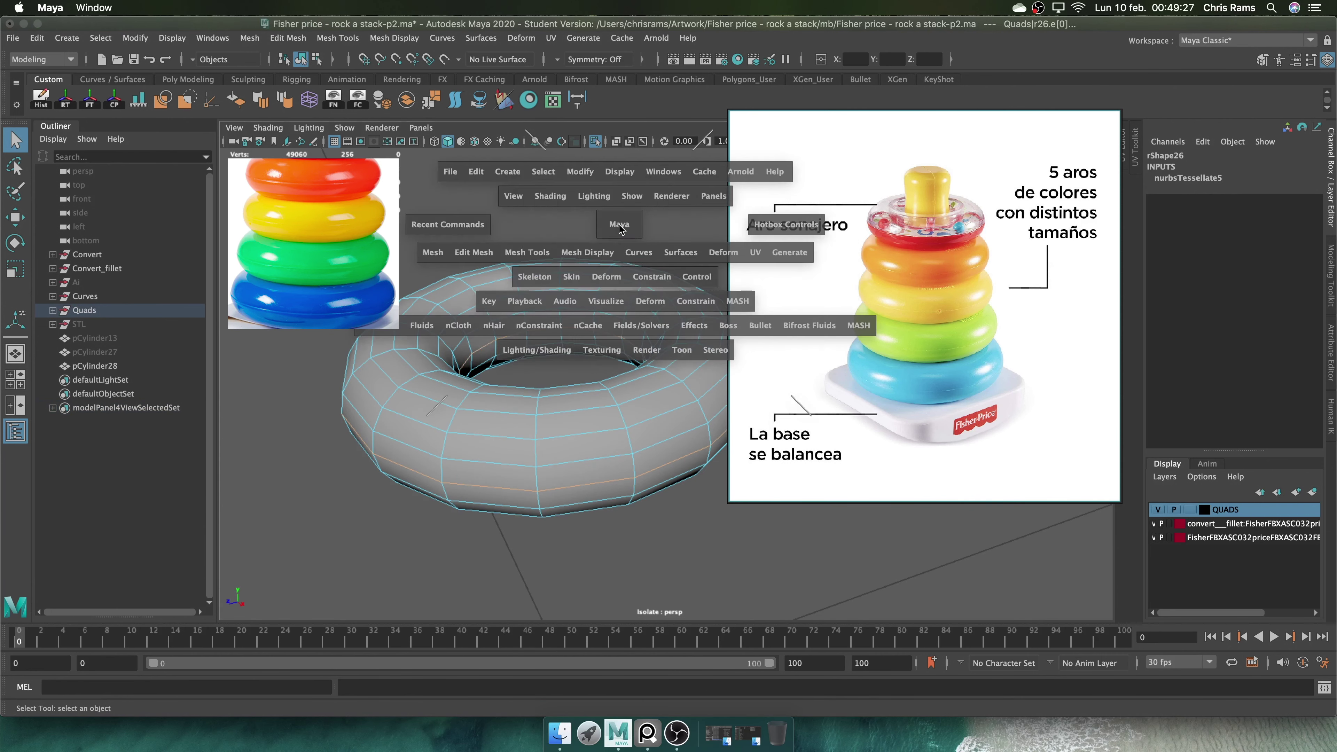
pyautogui.moveTo(620, 227)
pyautogui.keyDown('alt'); pyautogui.mouseDown()
pyautogui.moveTo(524, 359)
pyautogui.moveTo(550, 387)
pyautogui.mouseUp(); pyautogui.keyUp('alt')
pyautogui.hotkey('ctrl', 'b')
pyautogui.press('q')
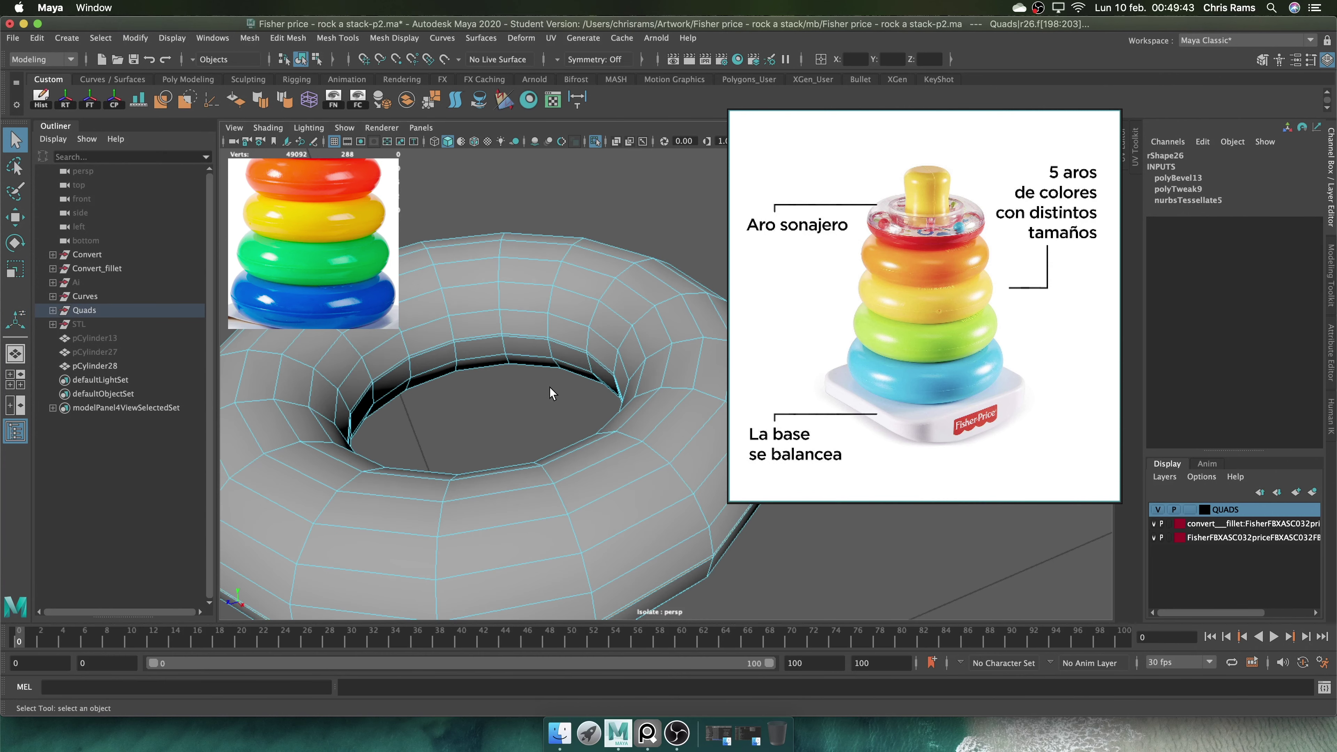
# Extrude that ring's selected faces inward
pyautogui.scroll(5, 507, 290)
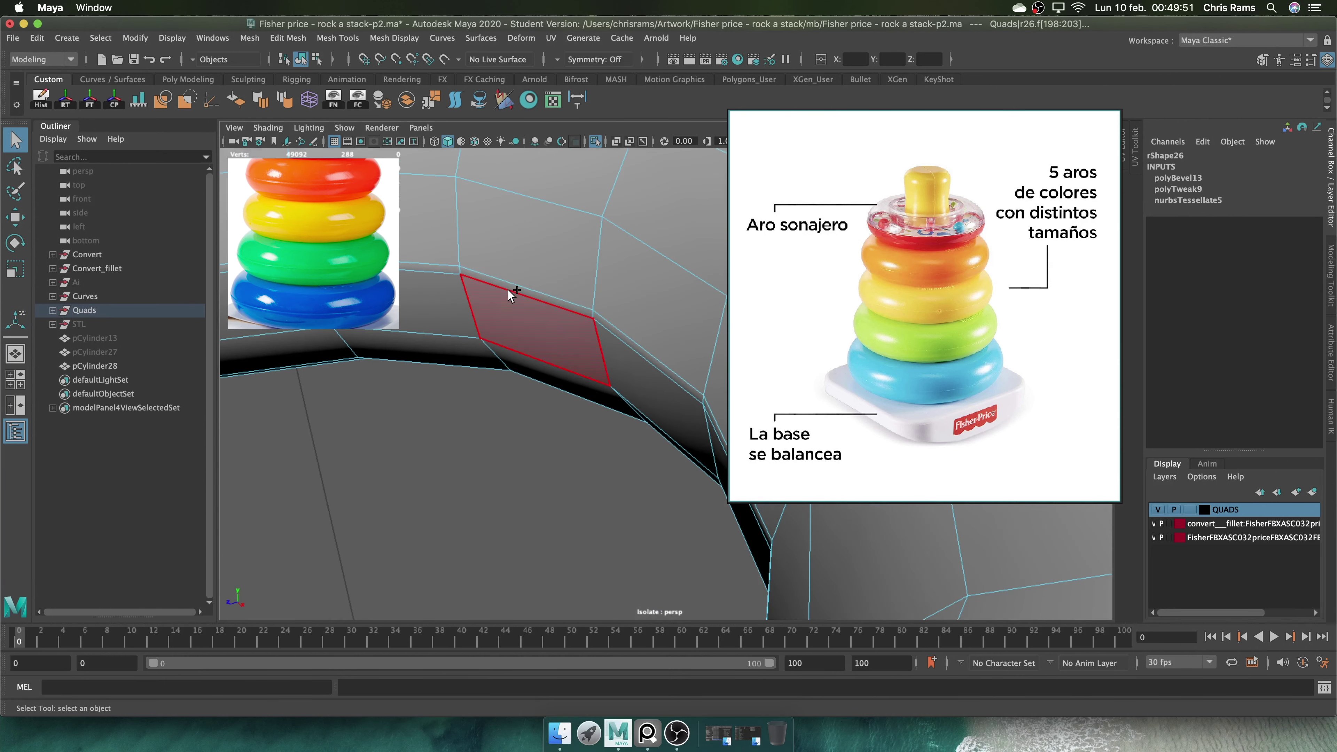
pyautogui.scroll(-5, 473, 340)
pyautogui.moveTo(473, 340)
pyautogui.keyDown('alt'); pyautogui.mouseDown()
pyautogui.moveTo(555, 427)
pyautogui.moveTo(600, 286)
pyautogui.mouseUp(); pyautogui.keyUp('alt')
pyautogui.hotkey('ctrl', 'e')
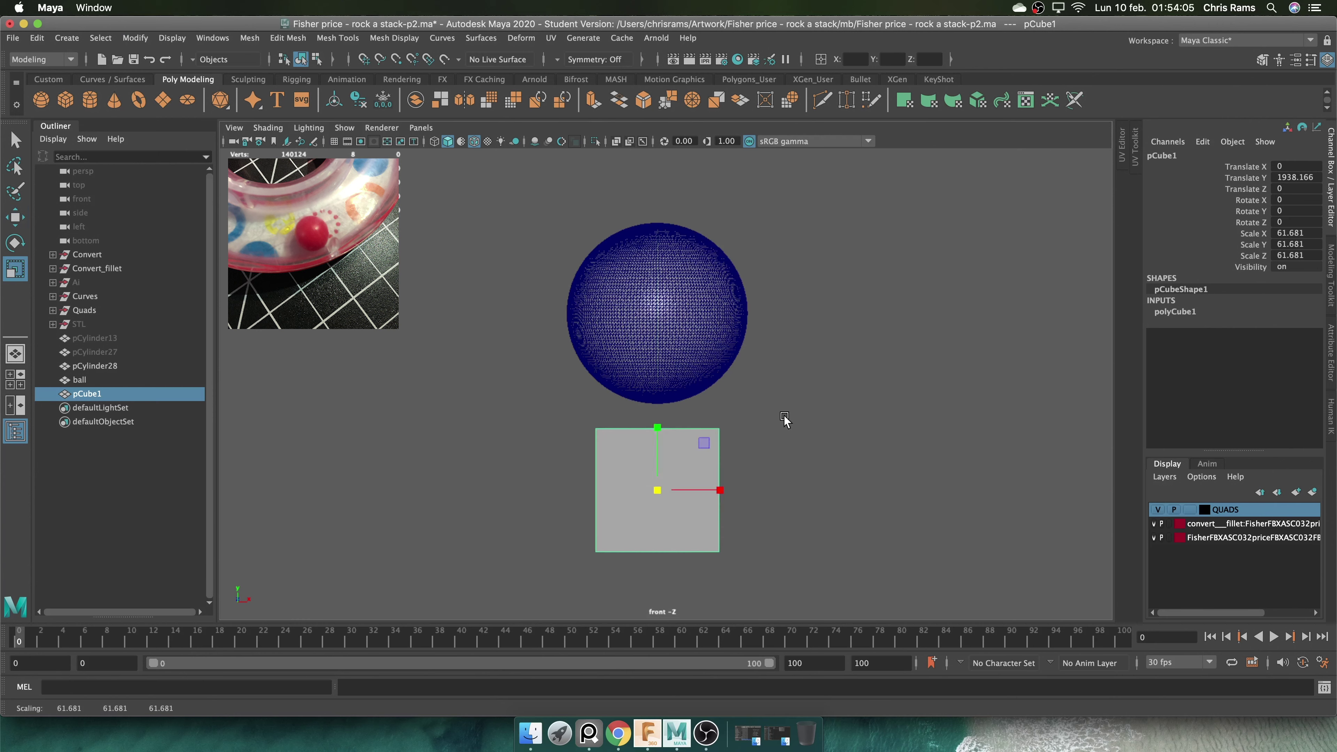
# Smooth the cube, raise it into the blue ball and enlarge it uniformly
pyautogui.keyDown('shift'); pyautogui.moveTo(709, 464); pyautogui.dragTo(775, 416, button='right'); pyautogui.keyUp('shift')
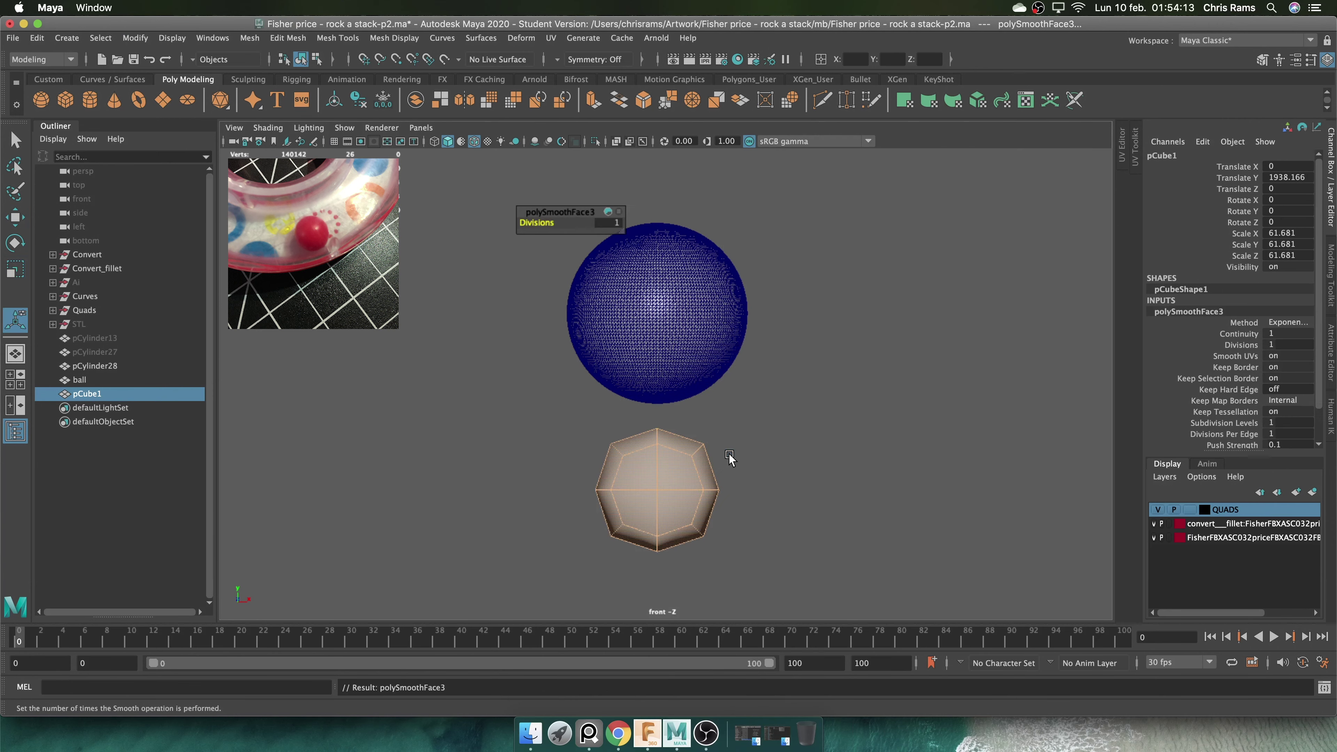
pyautogui.click(679, 487)
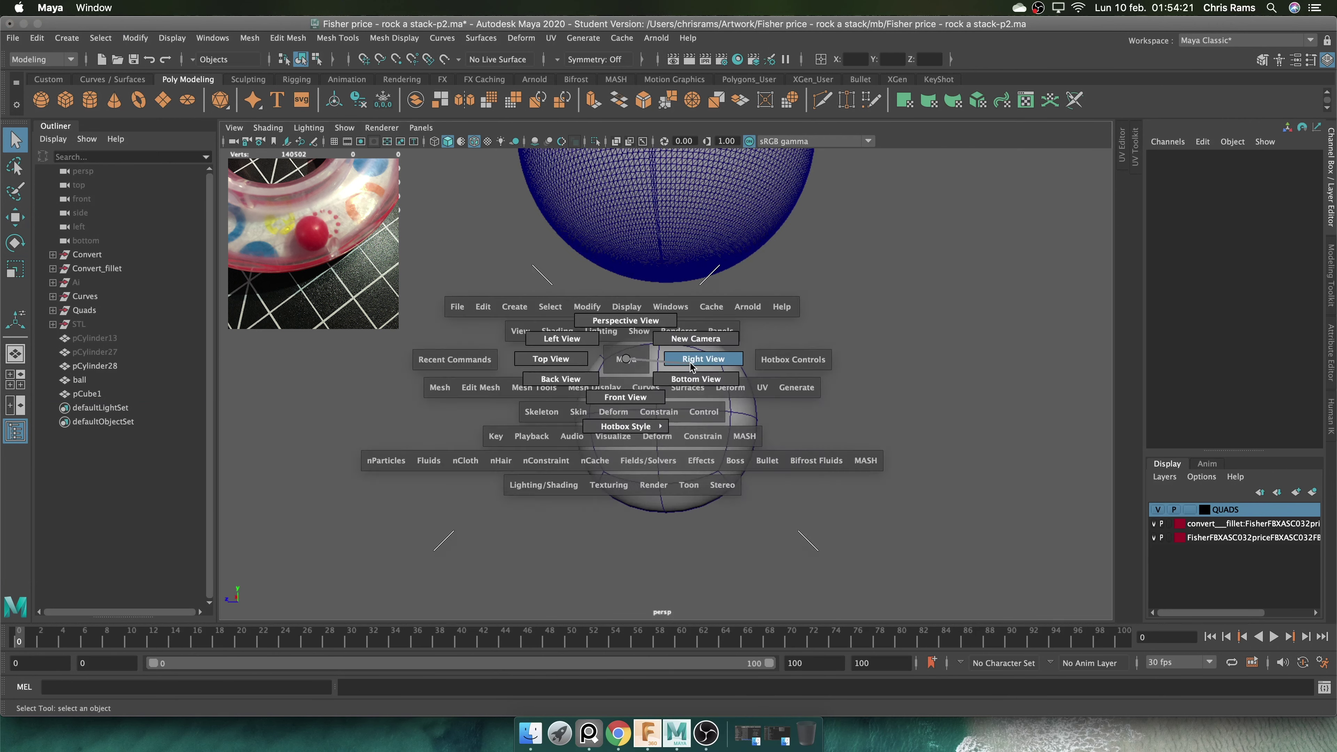
pyautogui.moveTo(679, 347); pyautogui.dragTo(693, 306)
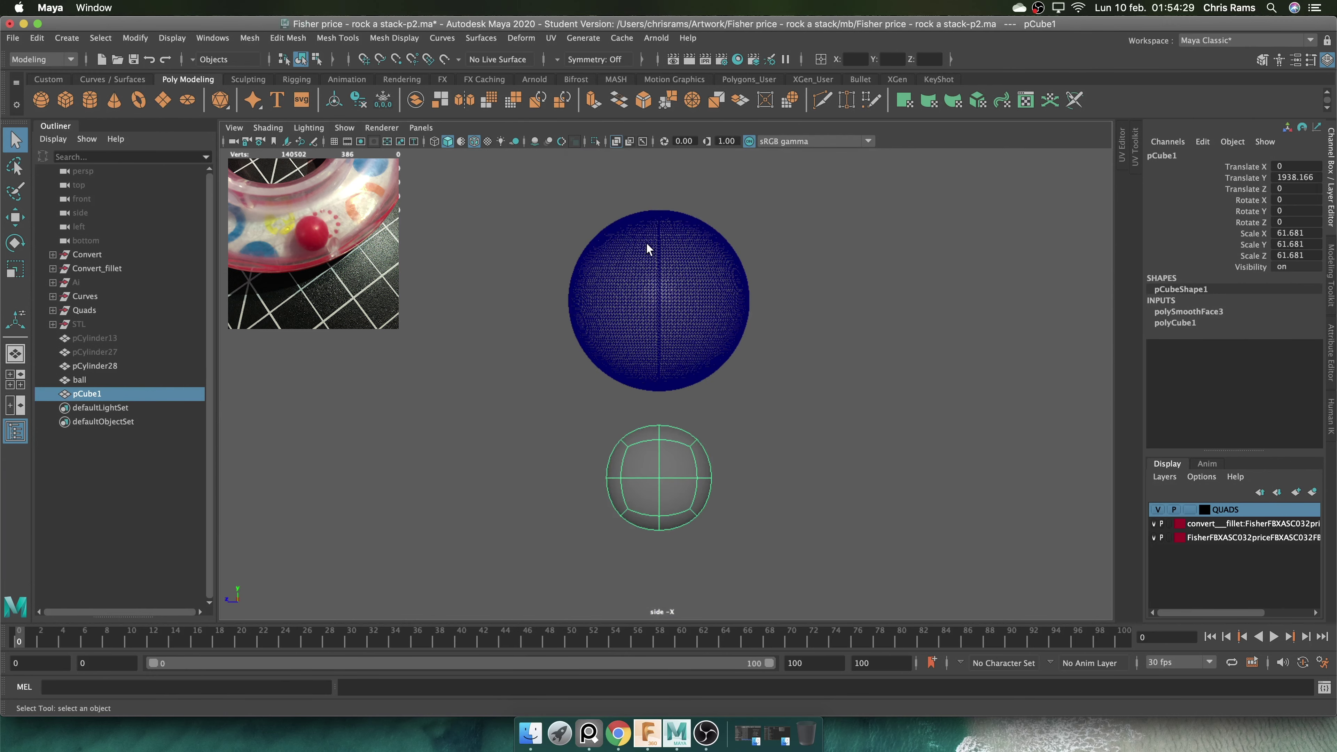
pyautogui.press('w')
pyautogui.scroll(5, 657, 409)
pyautogui.moveTo(675, 448); pyautogui.dragTo(675, 332)
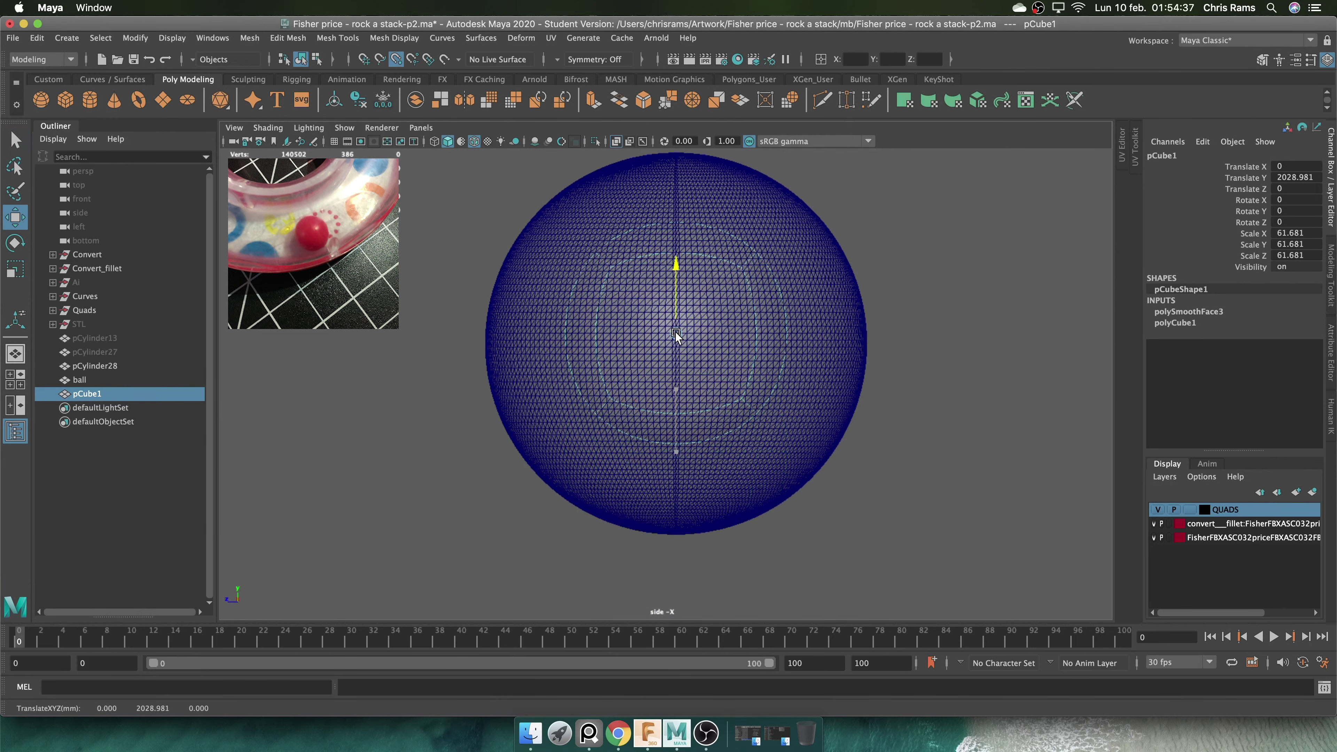
pyautogui.press('r')
pyautogui.moveTo(693, 330); pyautogui.dragTo(760, 308, button='middle')
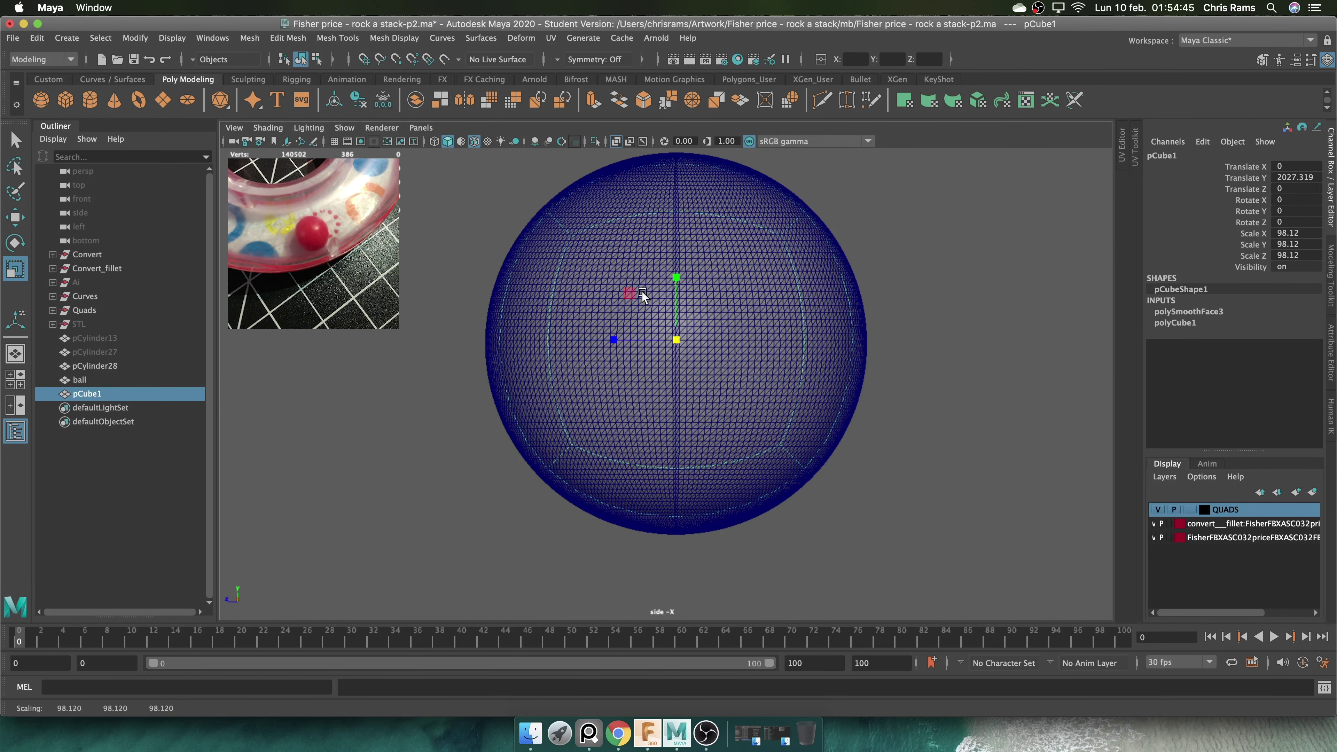
pyautogui.moveTo(687, 346)
pyautogui.mouseDown(button='middle')
pyautogui.moveTo(679, 301)
pyautogui.moveTo(675, 336)
pyautogui.moveTo(715, 333)
pyautogui.mouseUp(button='middle')
# Set the sphere's smoothing divisions to 2 and shrink it to about 103.5 scale
pyautogui.press('r')
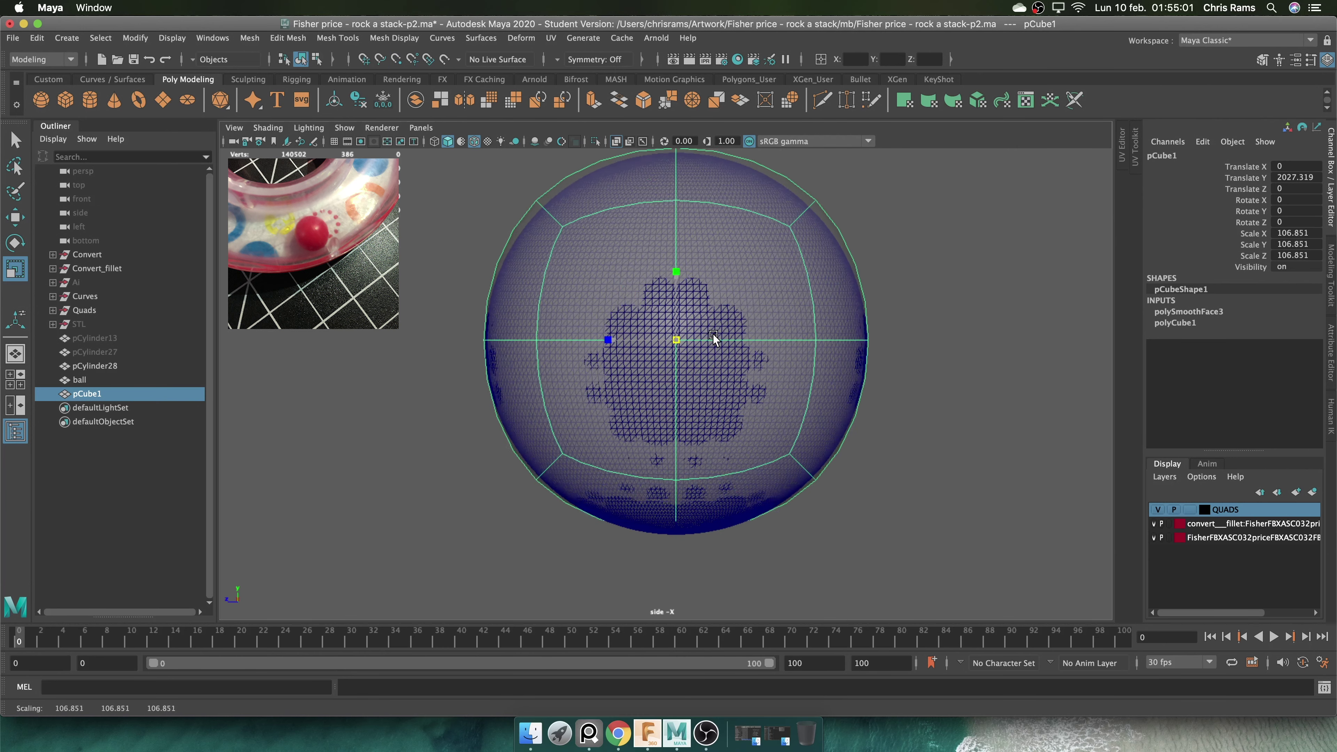
pyautogui.click(1194, 312)
pyautogui.click(1280, 345)
pyautogui.write('2')
pyautogui.press('Return')
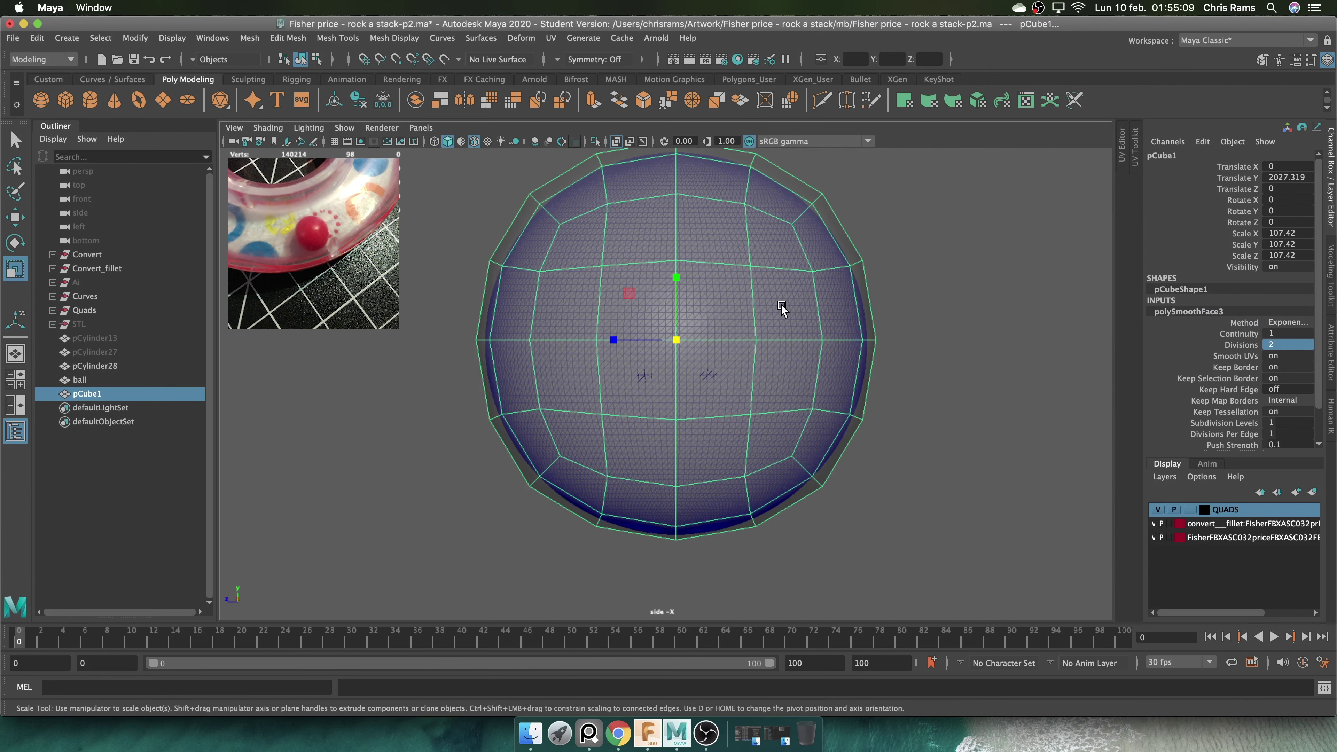
pyautogui.moveTo(782, 308); pyautogui.dragTo(669, 340, button='middle')
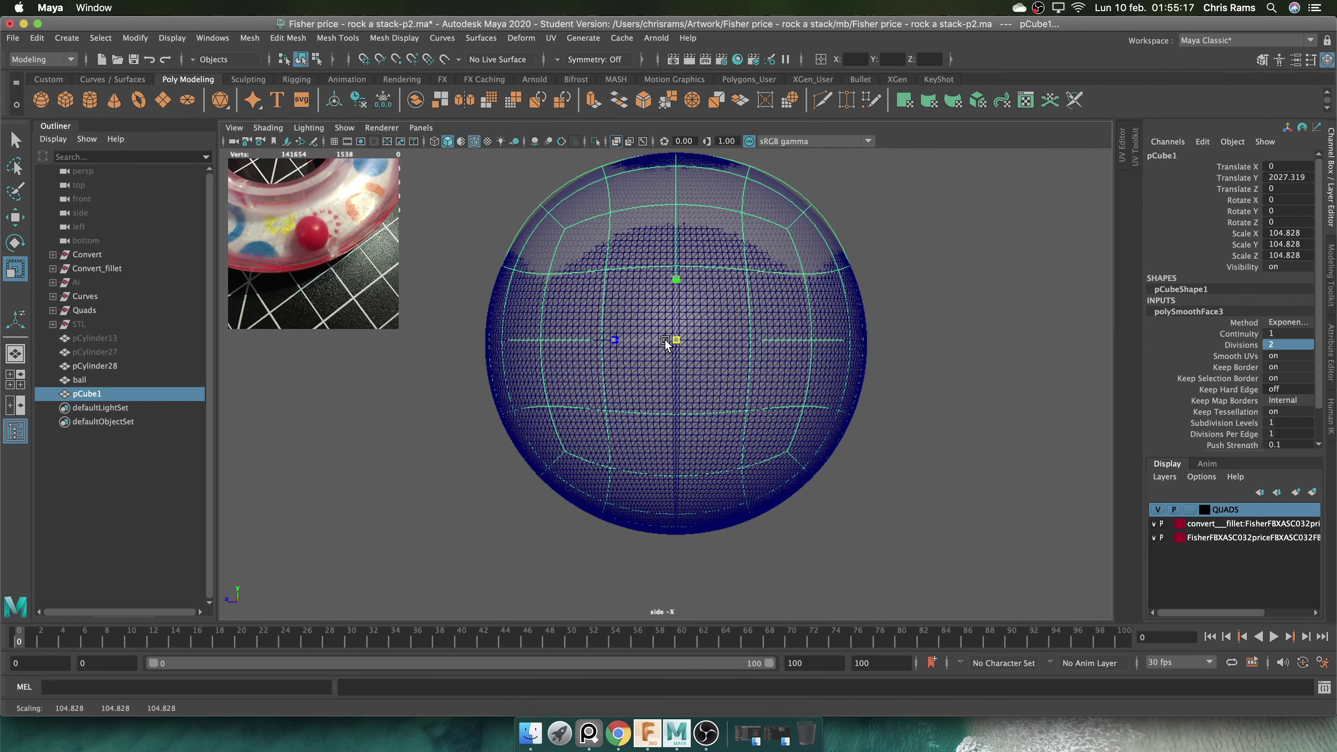
pyautogui.moveTo(666, 345); pyautogui.dragTo(666, 380)
# Make the inner ball live and push the sphere's vertices onto its surface
pyautogui.moveTo(684, 353); pyautogui.dragTo(674, 353, button='middle')
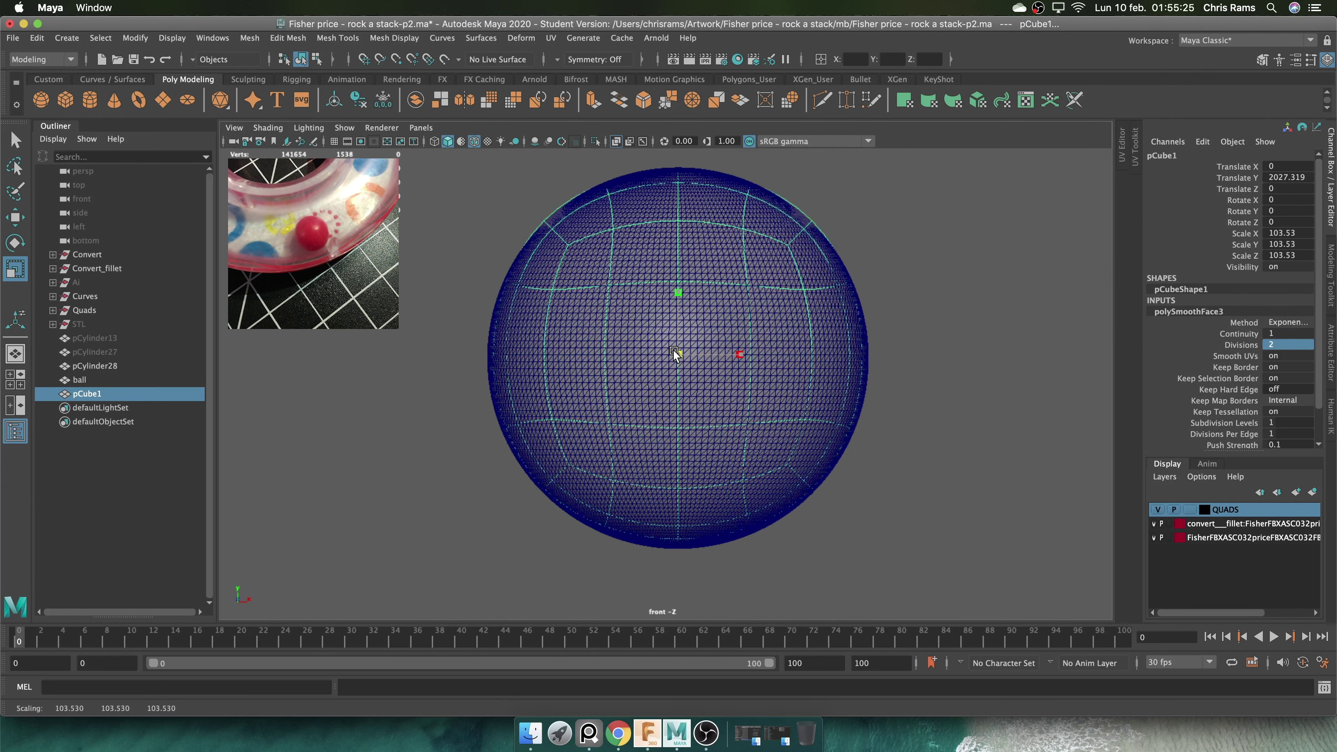
pyautogui.moveTo(834, 232); pyautogui.dragTo(893, 206, button='right')
pyautogui.click(790, 261)
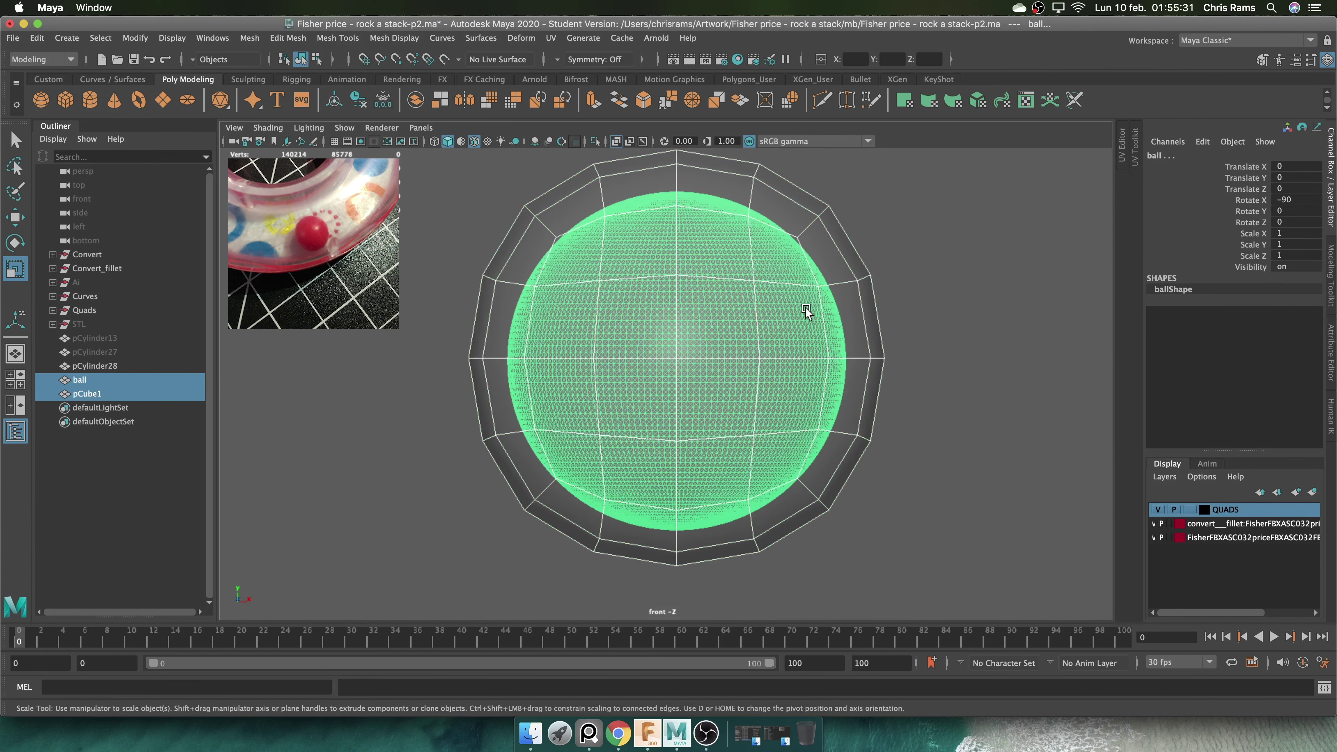
pyautogui.click(471, 66)
pyautogui.scroll(-3, 799, 269)
pyautogui.moveTo(799, 269); pyautogui.dragTo(822, 248, button='right')
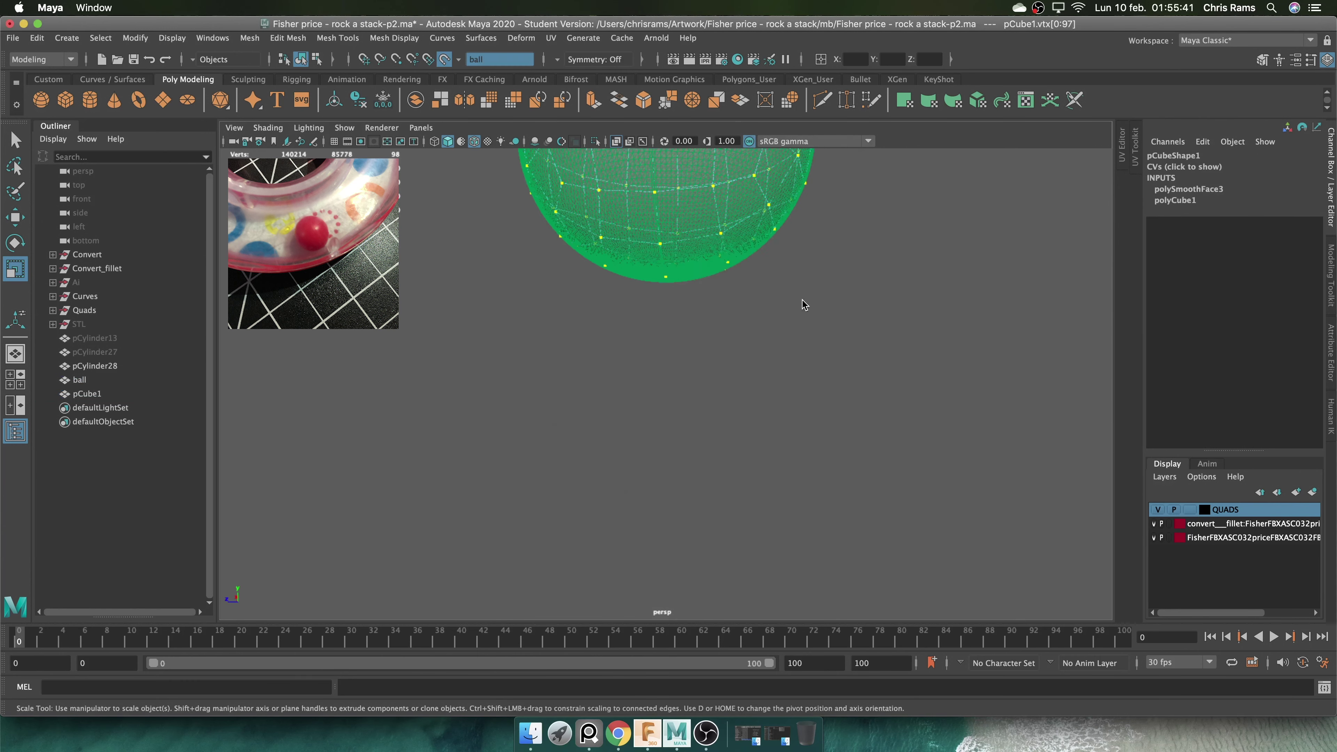
pyautogui.moveTo(804, 305); pyautogui.dragTo(886, 324)
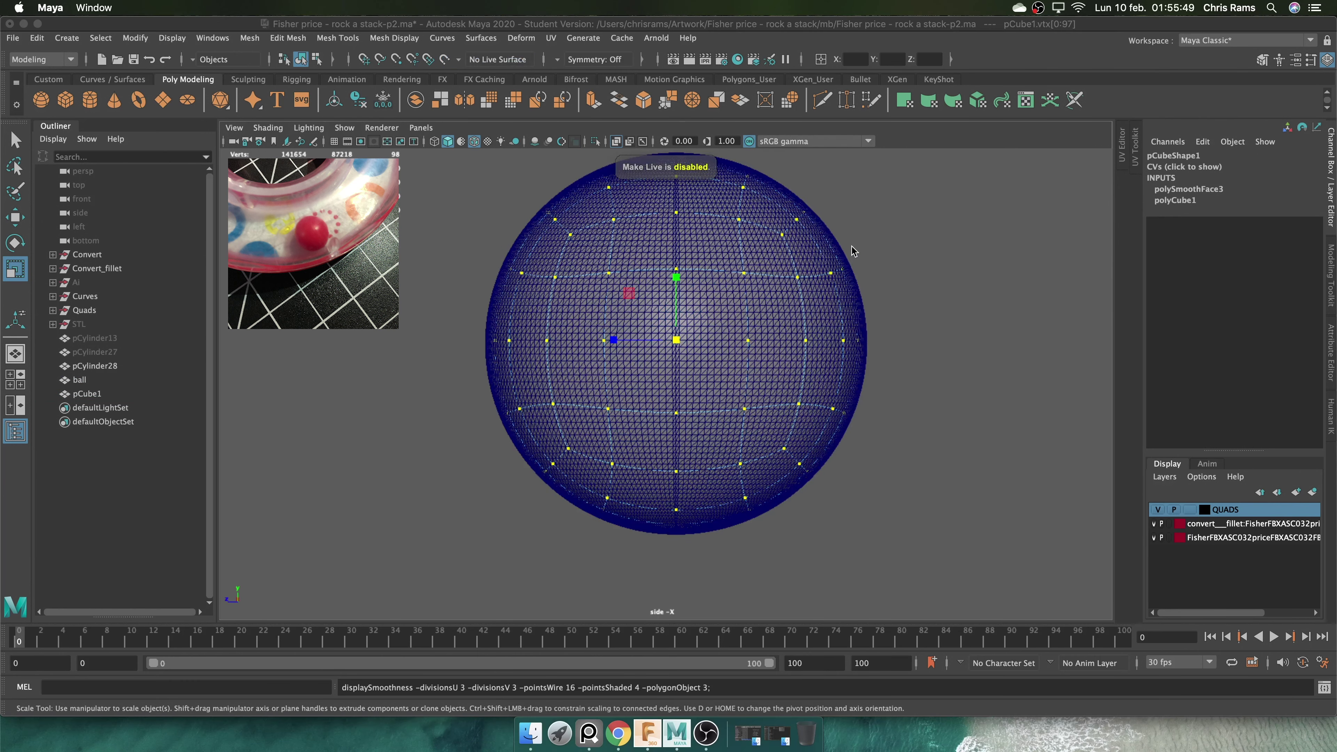
pyautogui.moveTo(692, 257); pyautogui.dragTo(655, 432)
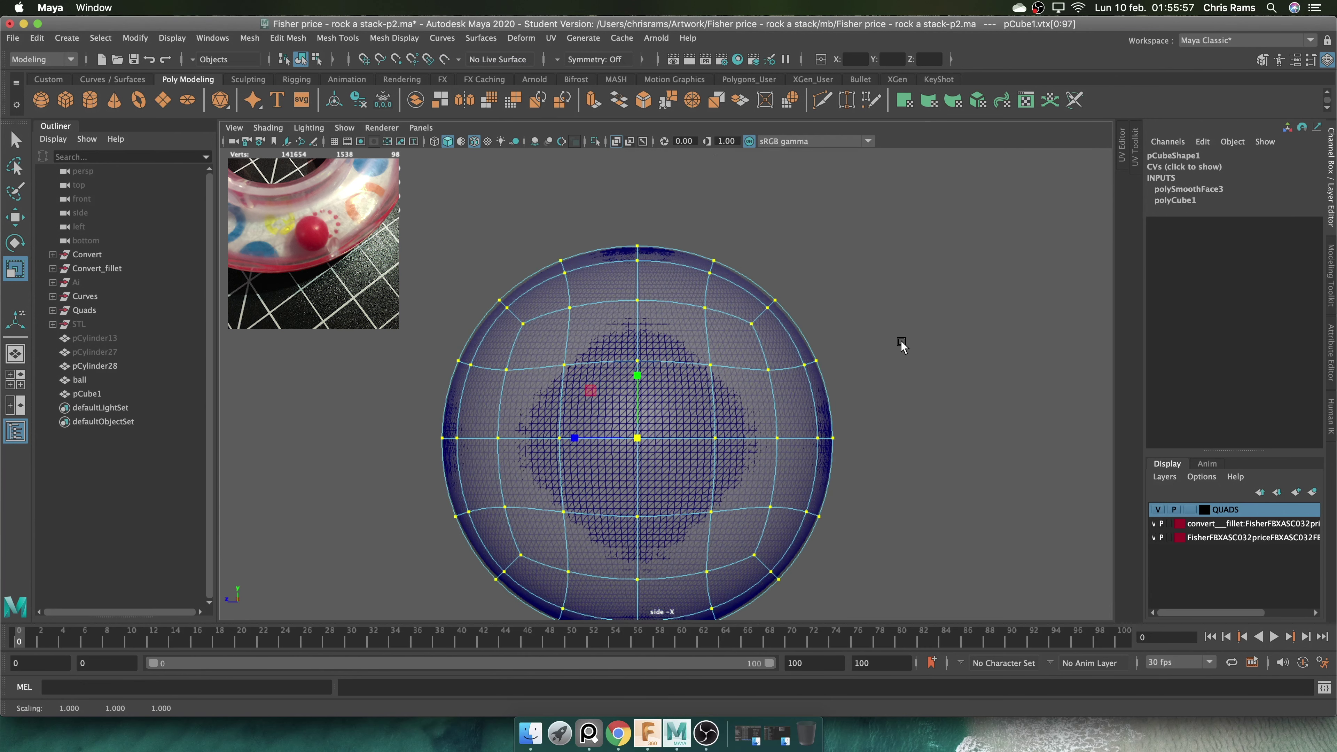
pyautogui.moveTo(809, 216); pyautogui.dragTo(903, 190, button='right')
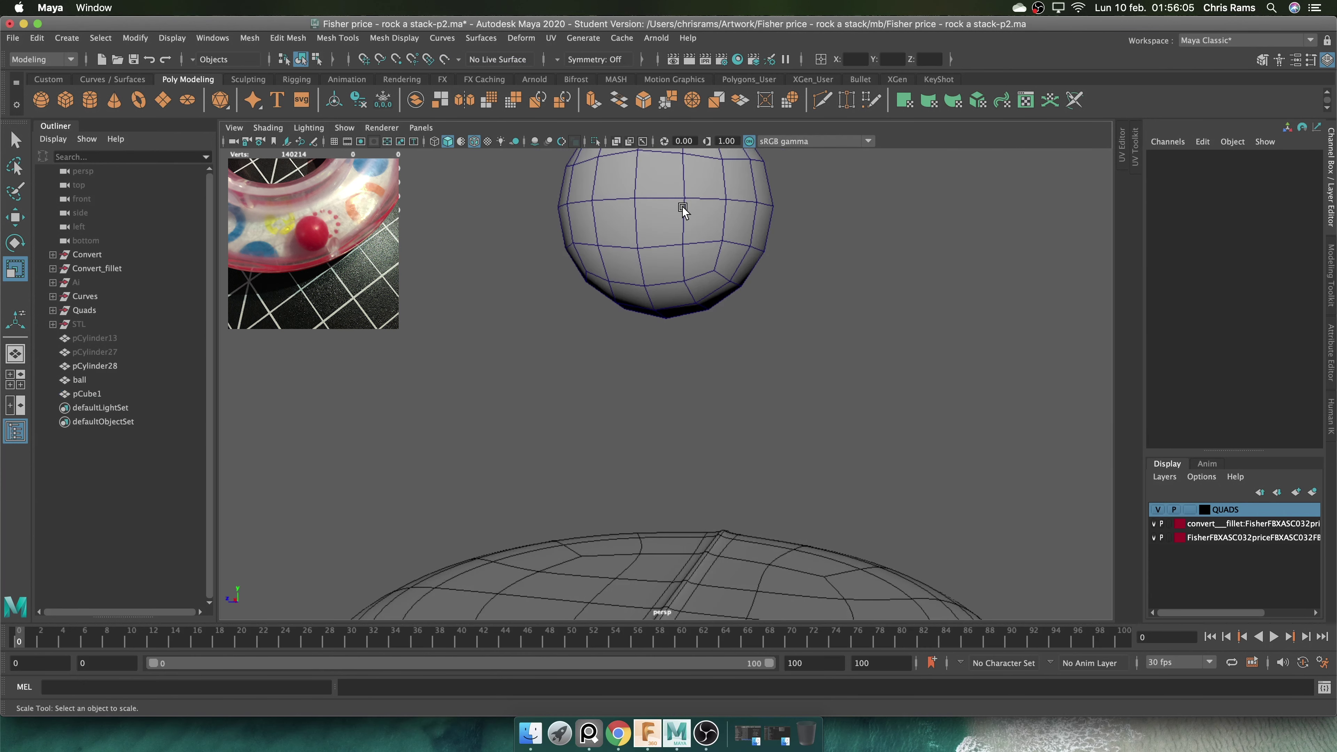
# Select the ball, expand the Convert_fillet group, and save the scene
pyautogui.click(141, 382)
pyautogui.press('w')
pyautogui.scroll(-3, 671, 299)
pyautogui.scroll(-3, 704, 376)
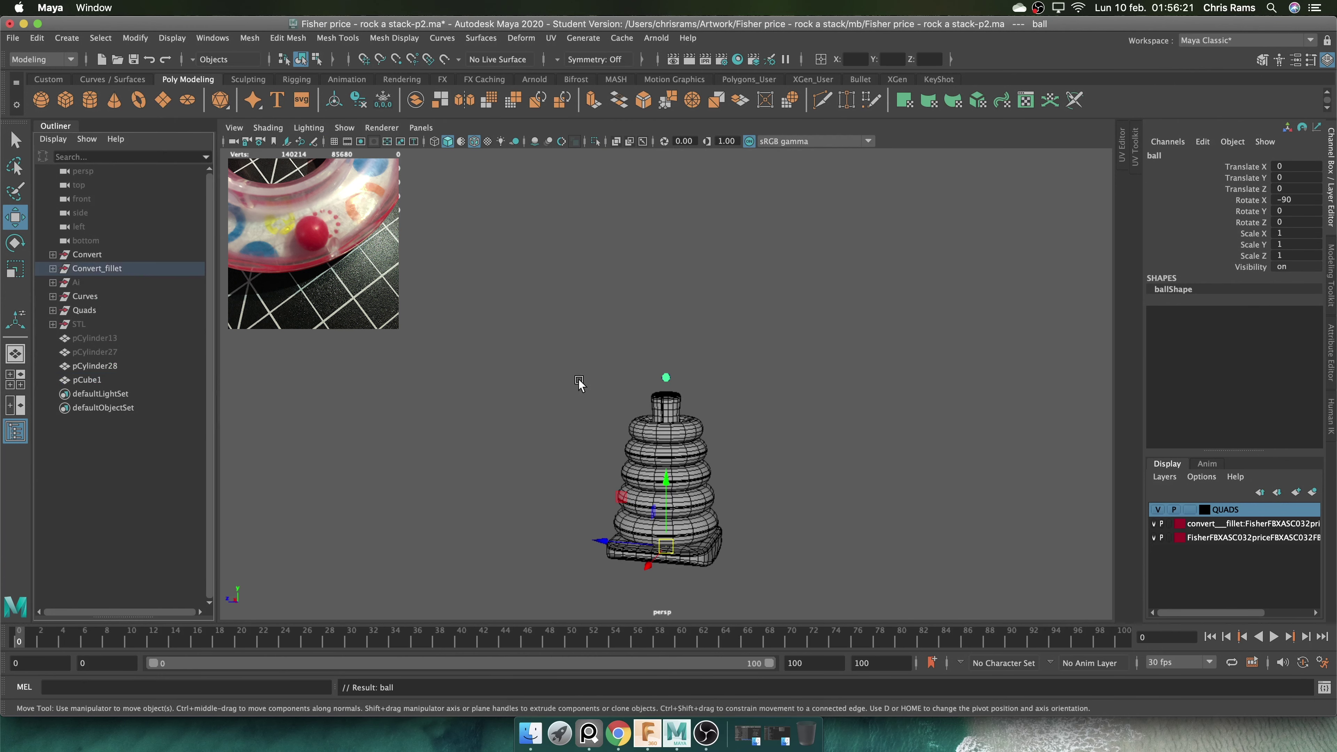
pyautogui.scroll(3, 580, 384)
pyautogui.click(689, 298)
pyautogui.click(753, 295)
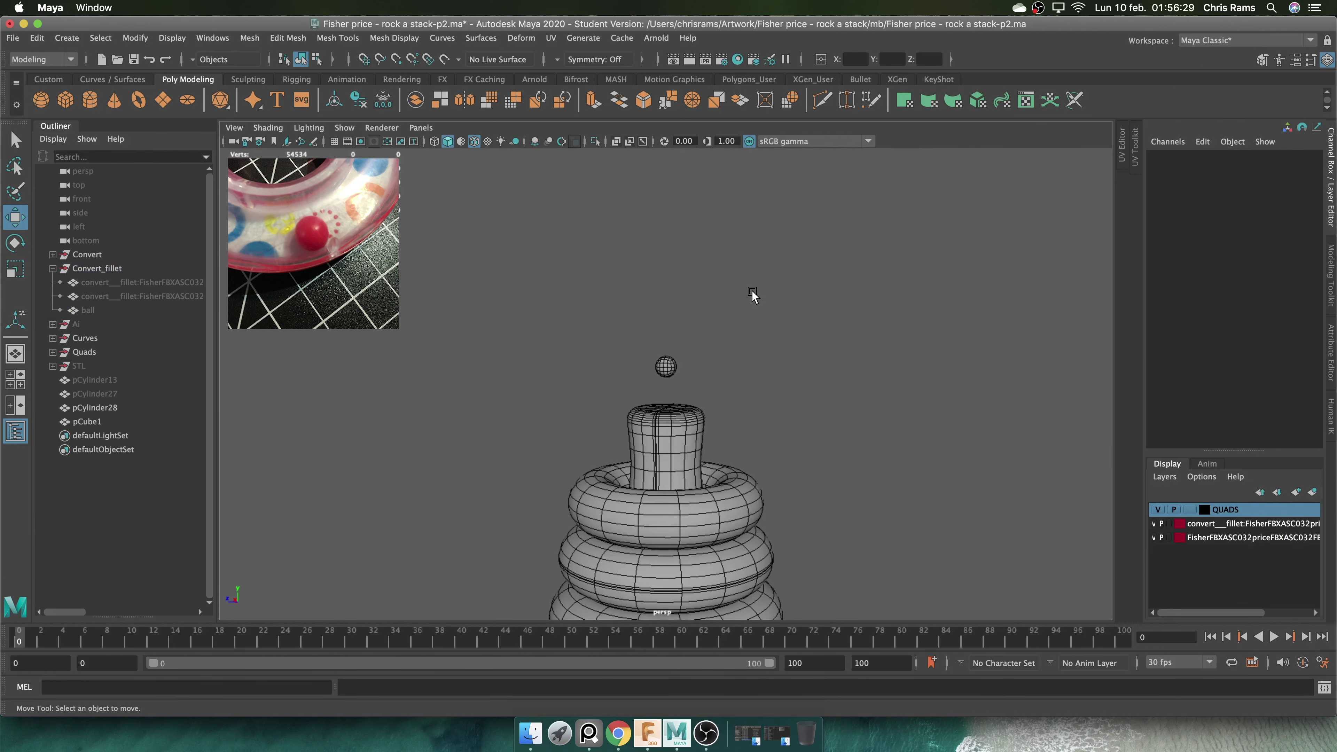
pyautogui.scroll(-3, 753, 295)
pyautogui.press('q')
pyautogui.press('super+s')
# In front view, clone the quad sphere sideways into pCube2 and pCube3
pyautogui.press('space')
pyautogui.moveTo(758, 290); pyautogui.dragTo(604, 294)
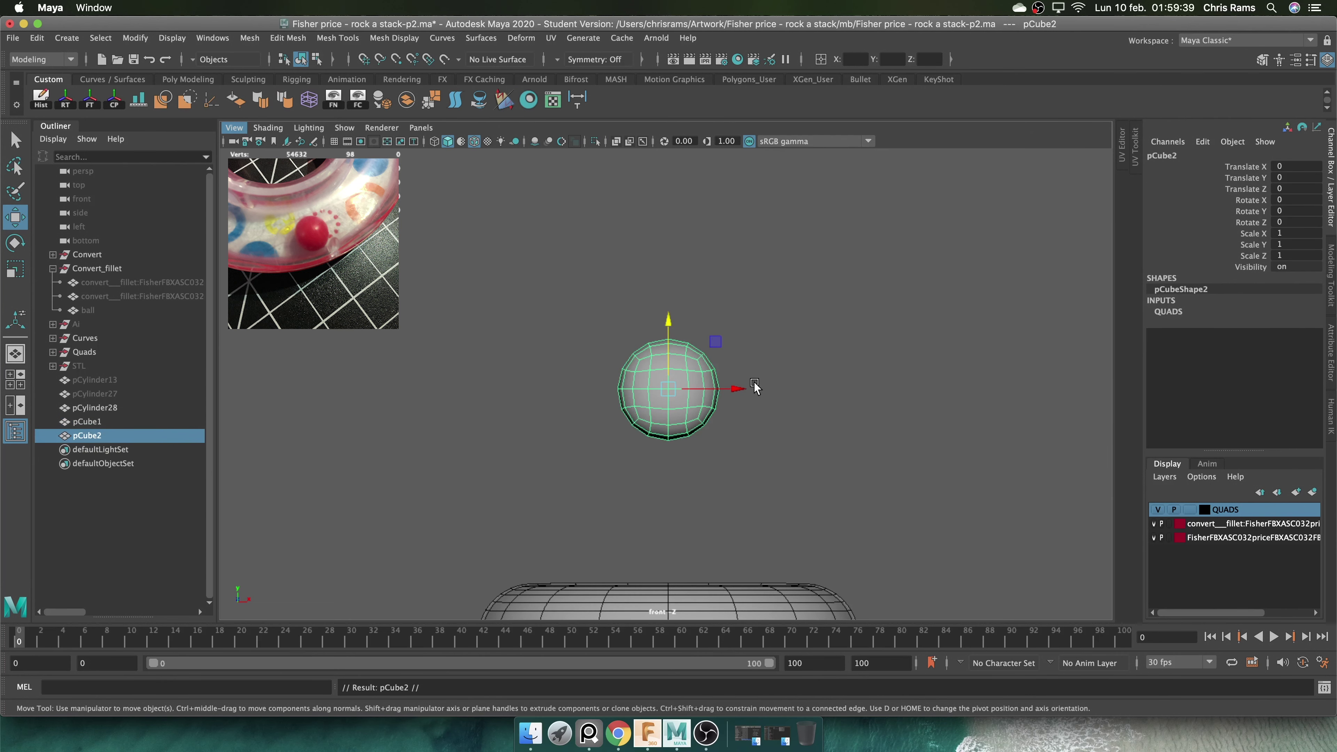
pyautogui.keyDown('shift'); pyautogui.moveTo(631, 388); pyautogui.dragTo(739, 386); pyautogui.keyUp('shift')
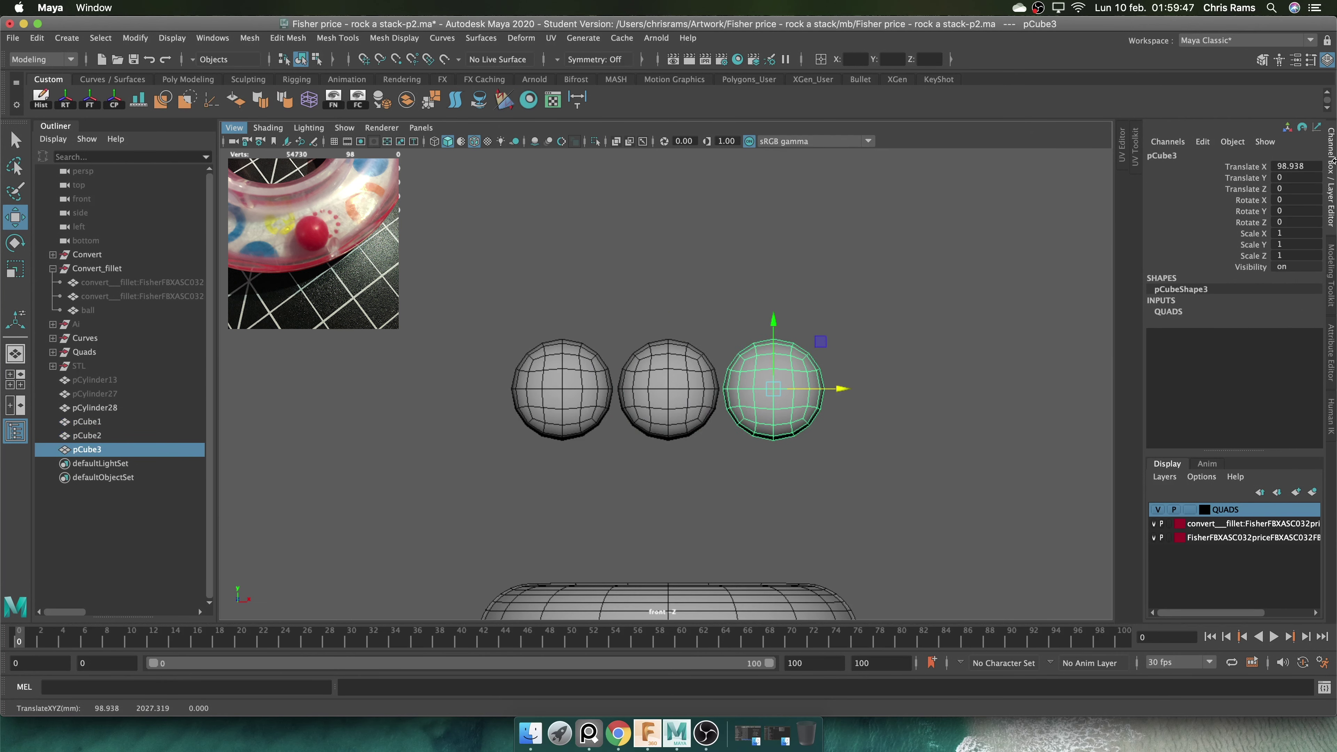
pyautogui.click(865, 334)
pyautogui.moveTo(866, 334)
pyautogui.keyDown('alt'); pyautogui.mouseDown()
pyautogui.moveTo(791, 334)
pyautogui.moveTo(764, 383)
pyautogui.moveTo(837, 353)
pyautogui.moveTo(735, 288)
pyautogui.mouseUp(); pyautogui.keyUp('alt')
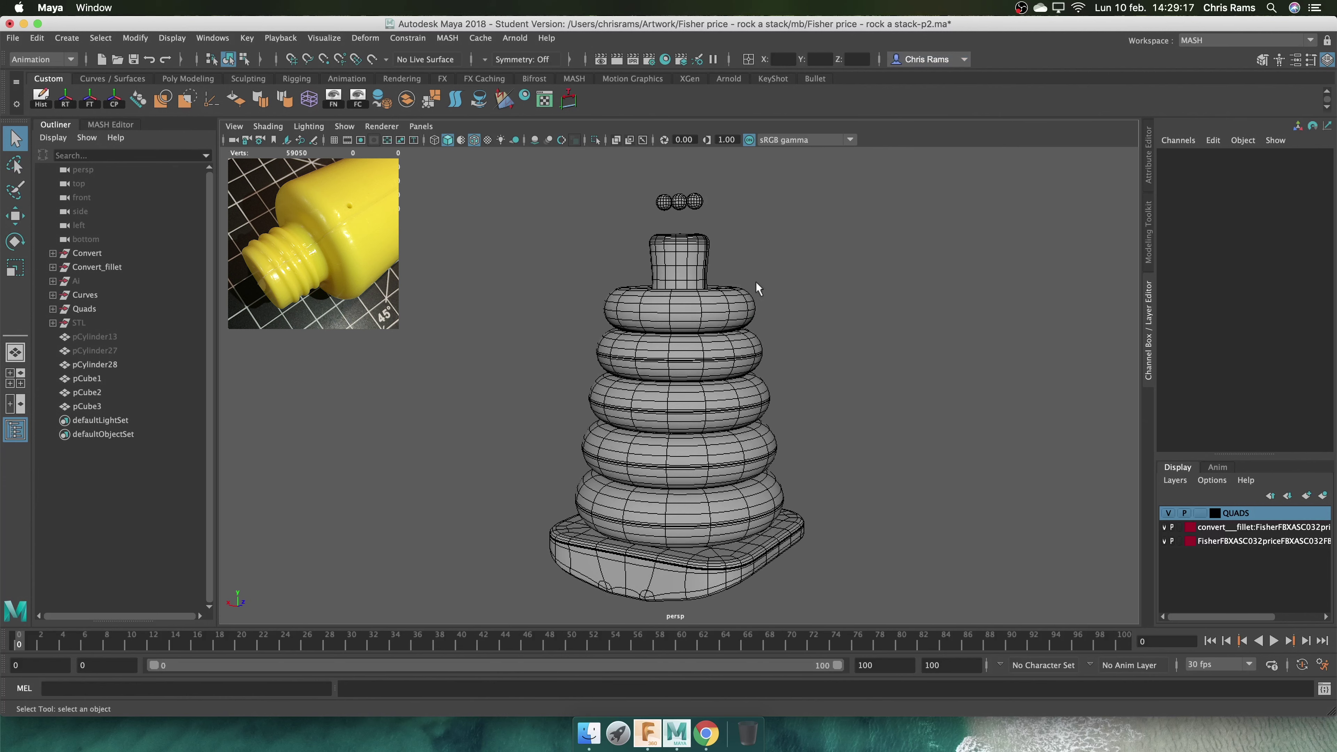
# Hide the five rings, then pick the base and first sphere in the Outliner
pyautogui.click(757, 293)
pyautogui.keyDown('shift'); pyautogui.click(763, 358); pyautogui.keyUp('shift')
pyautogui.hotkey('ctrl', 'h')
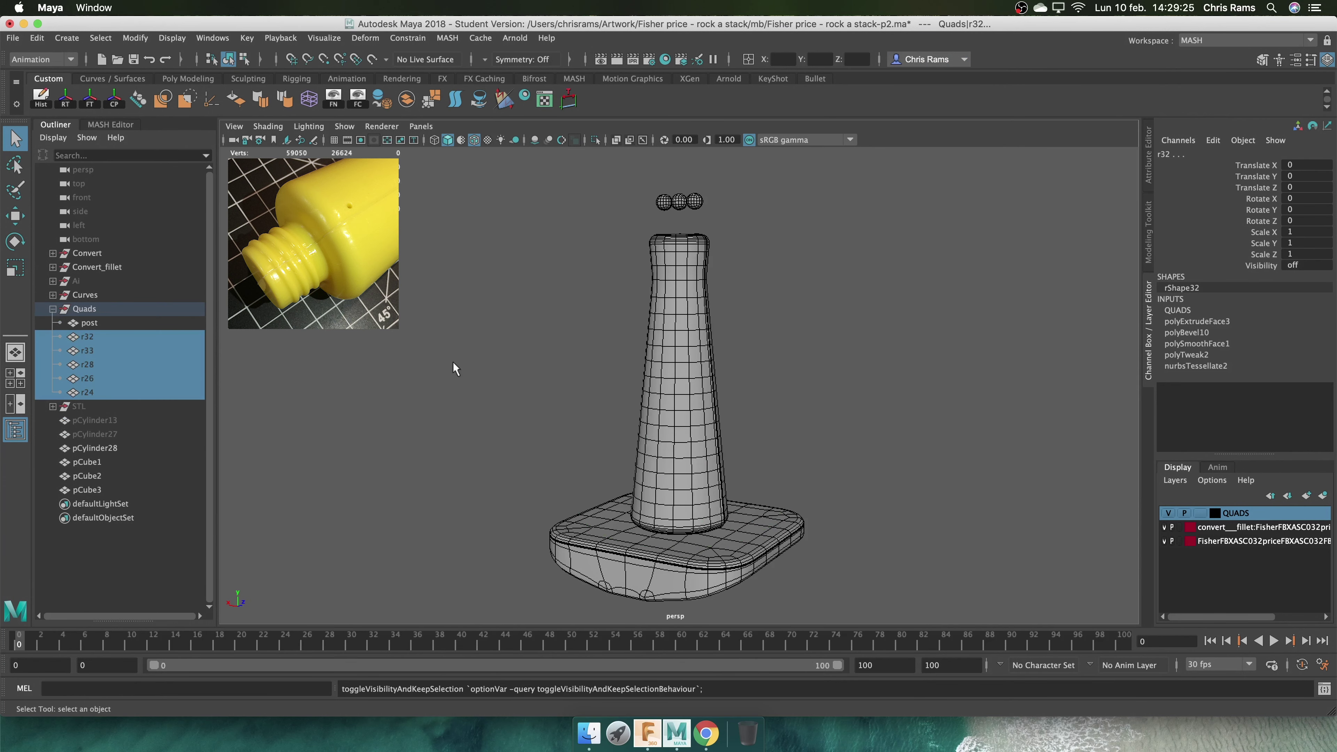
pyautogui.click(576, 541)
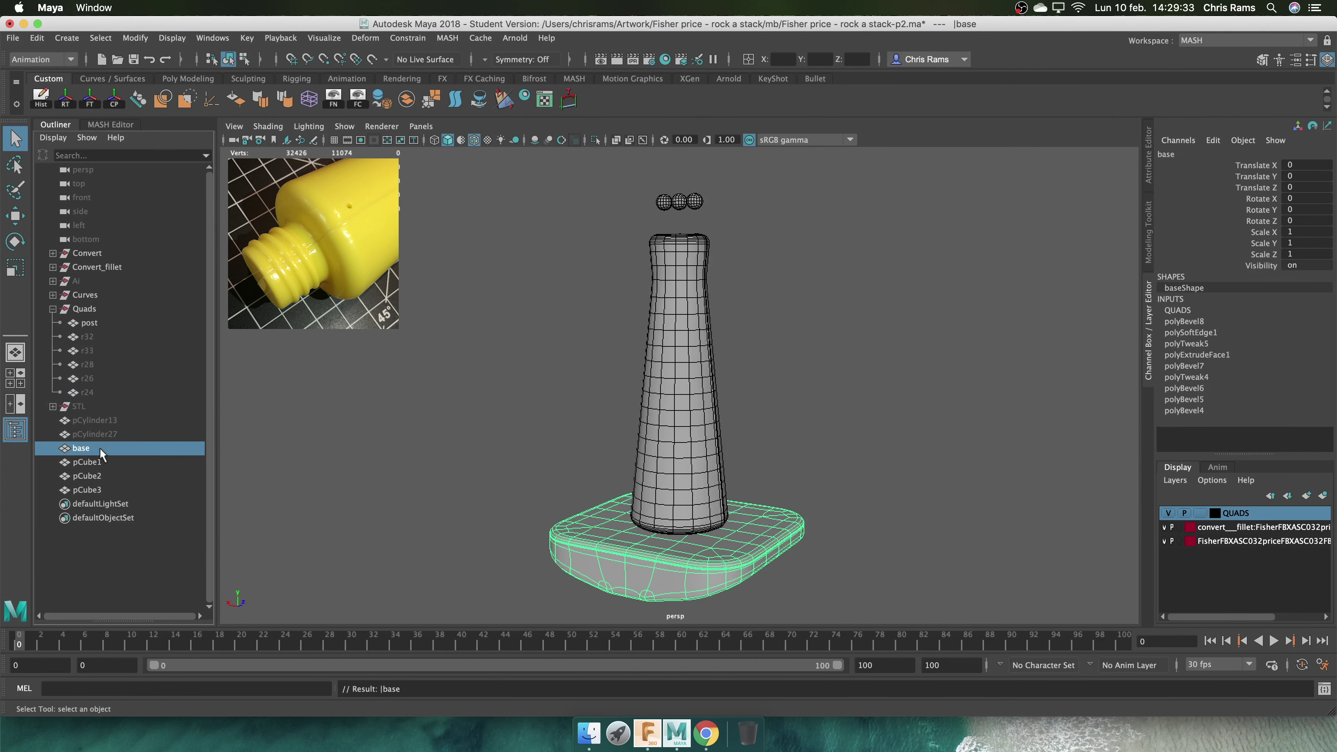
pyautogui.click(97, 463)
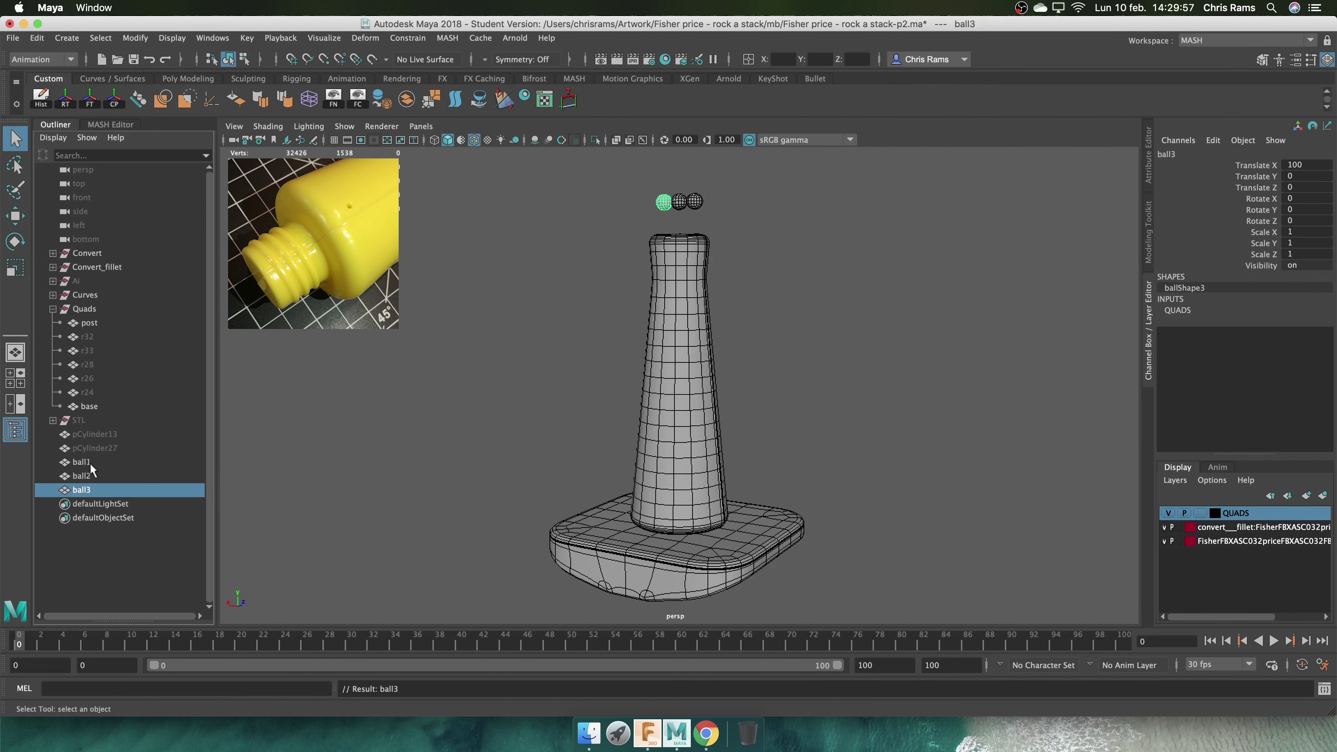
pyautogui.click(540, 409)
# Select the post and isolate it on its own, framed in the view
pyautogui.click(688, 397)
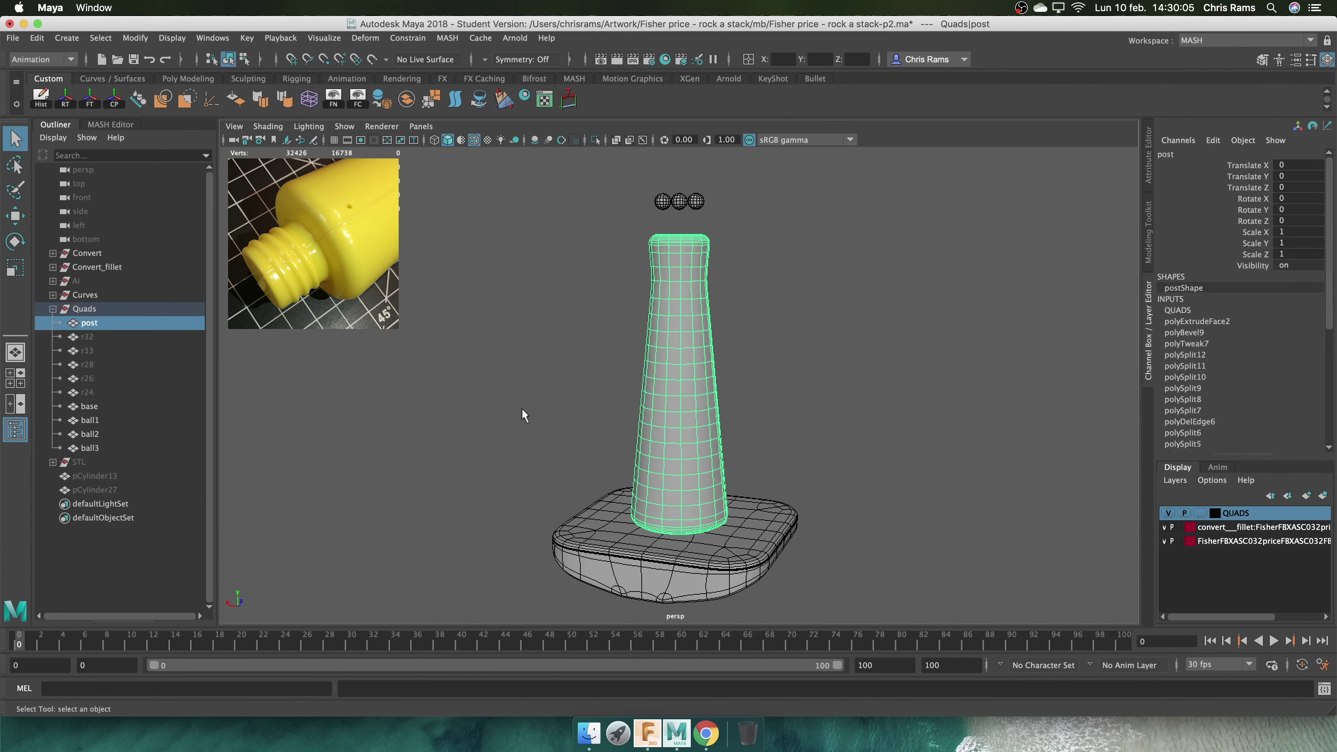
pyautogui.click(522, 412)
pyautogui.keyDown('alt'); pyautogui.moveTo(522, 412); pyautogui.dragTo(812, 422); pyautogui.keyUp('alt')
pyautogui.click(621, 316)
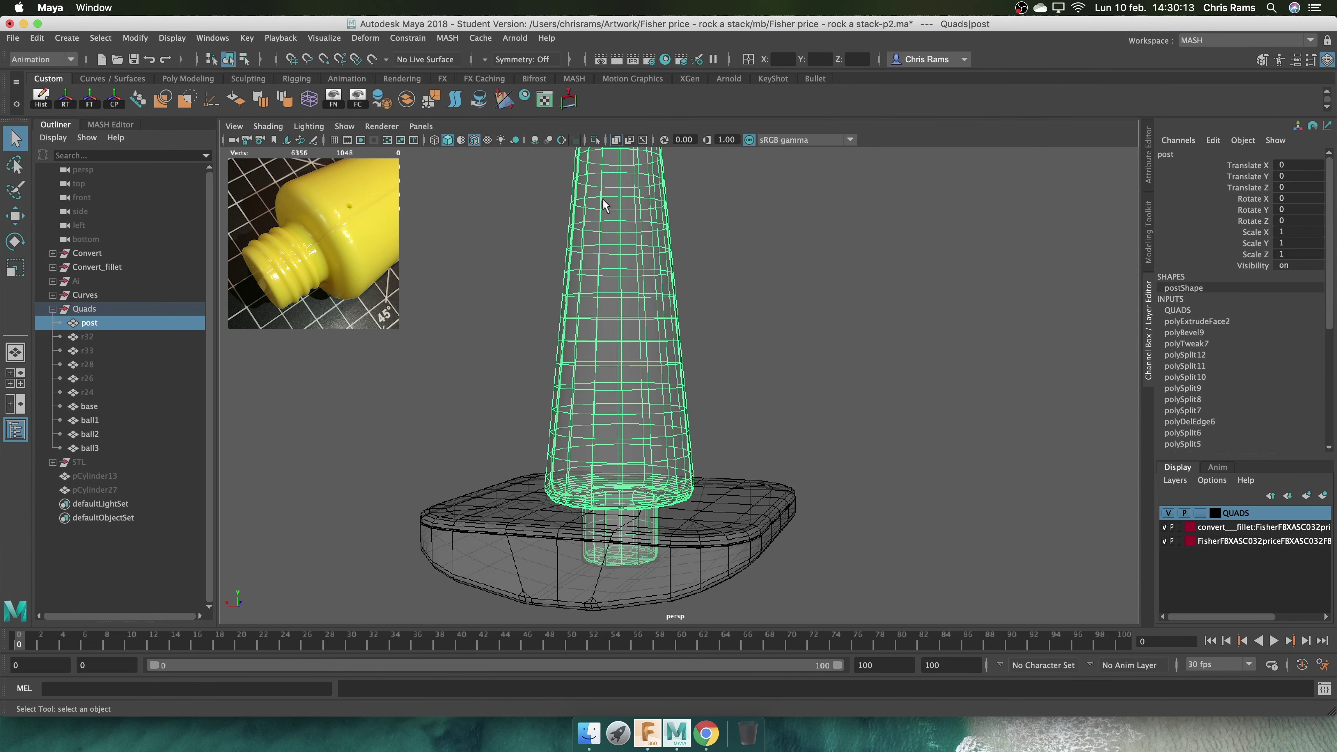
pyautogui.hotkey('ctrl', '1')
pyautogui.press('f')
# Inspect the post's underside, selecting and then clearing its bottom faces
pyautogui.moveTo(611, 316)
pyautogui.keyDown('alt'); pyautogui.mouseDown()
pyautogui.moveTo(653, 419)
pyautogui.moveTo(731, 442)
pyautogui.mouseUp(); pyautogui.keyUp('alt')
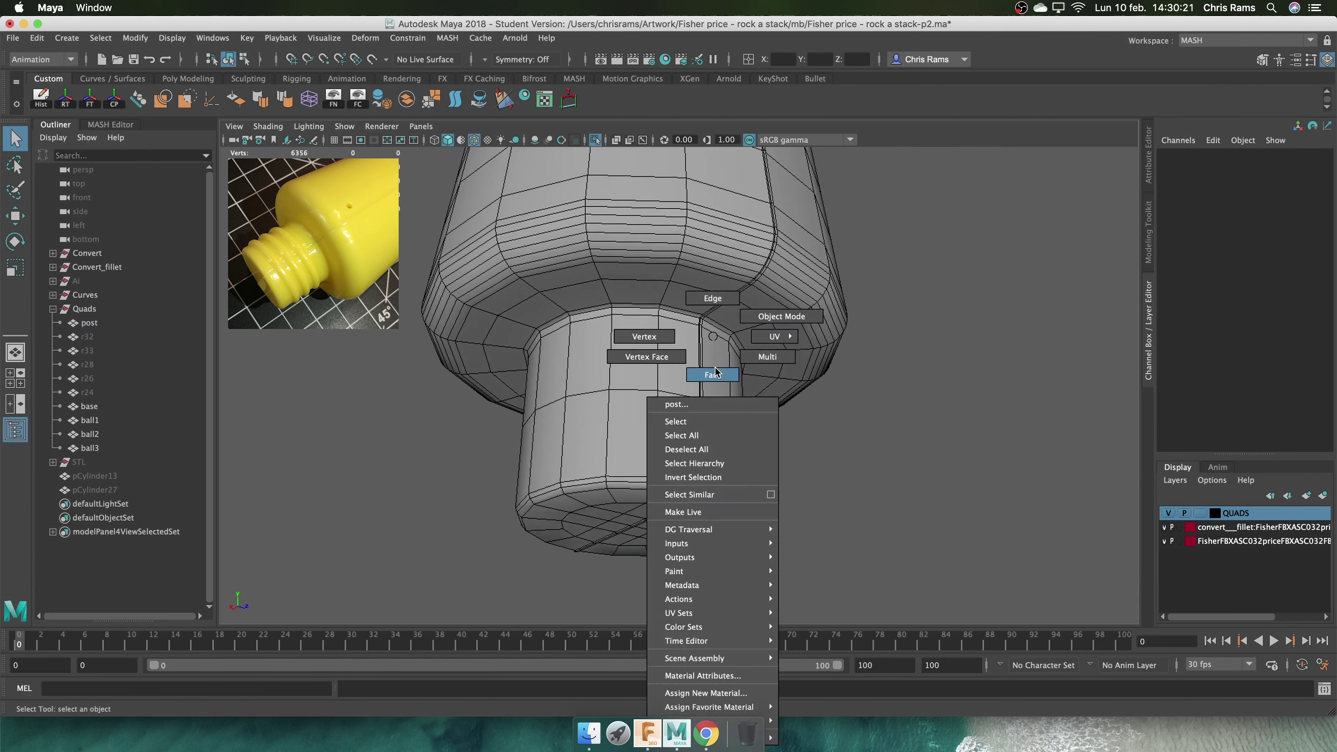
pyautogui.moveTo(710, 342); pyautogui.dragTo(733, 374, button='right')
pyautogui.moveTo(500, 527); pyautogui.dragTo(785, 463)
pyautogui.moveTo(398, 203)
pyautogui.keyDown('alt'); pyautogui.mouseDown()
pyautogui.moveTo(567, 433)
pyautogui.moveTo(590, 418)
pyautogui.mouseUp(); pyautogui.keyUp('alt')
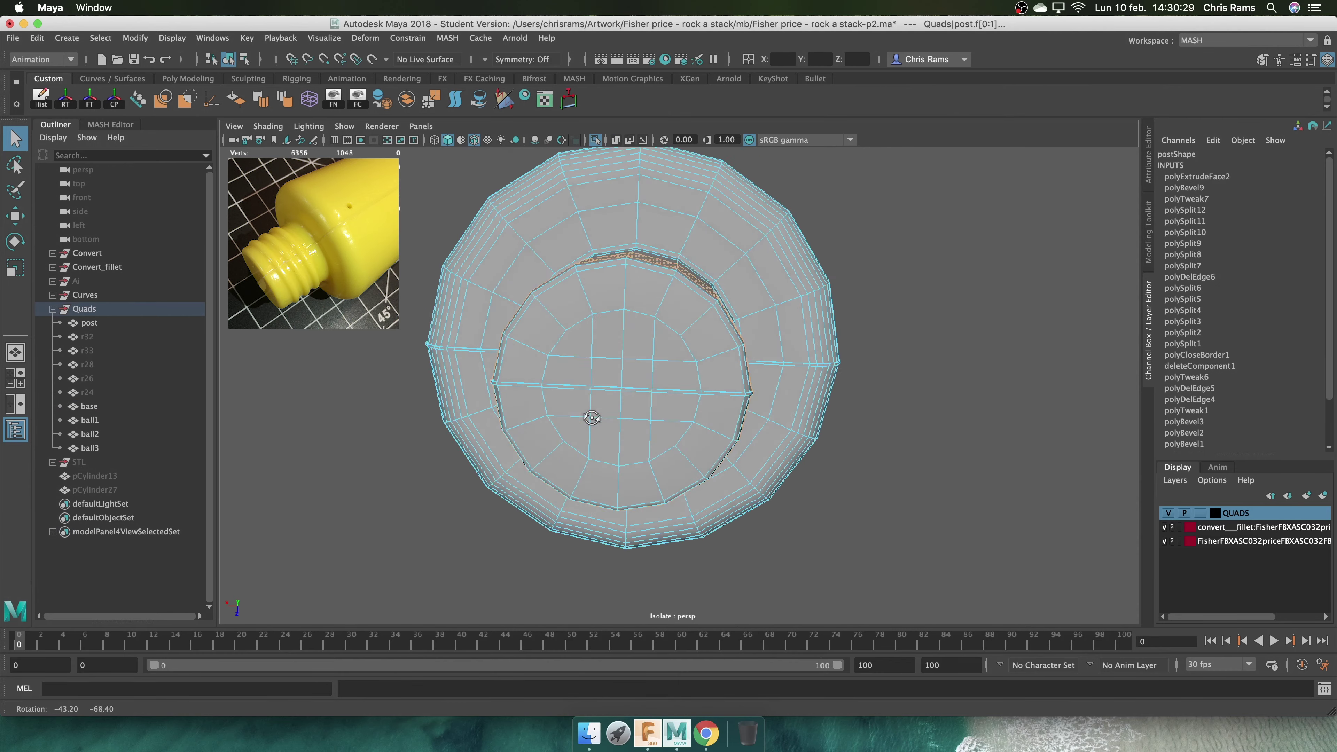
pyautogui.click(878, 373)
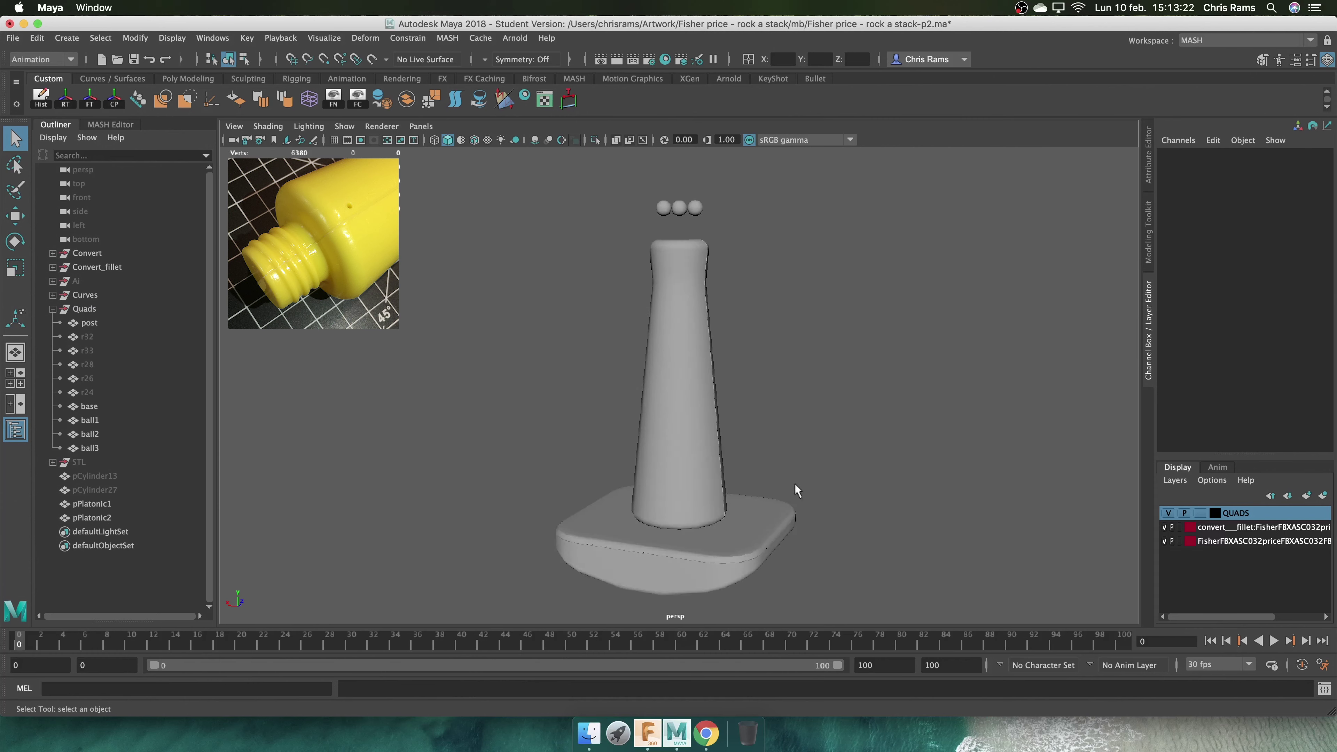
pyautogui.click(793, 500)
pyautogui.keyDown('alt'); pyautogui.moveTo(796, 491); pyautogui.dragTo(813, 389, button='middle'); pyautogui.keyUp('alt')
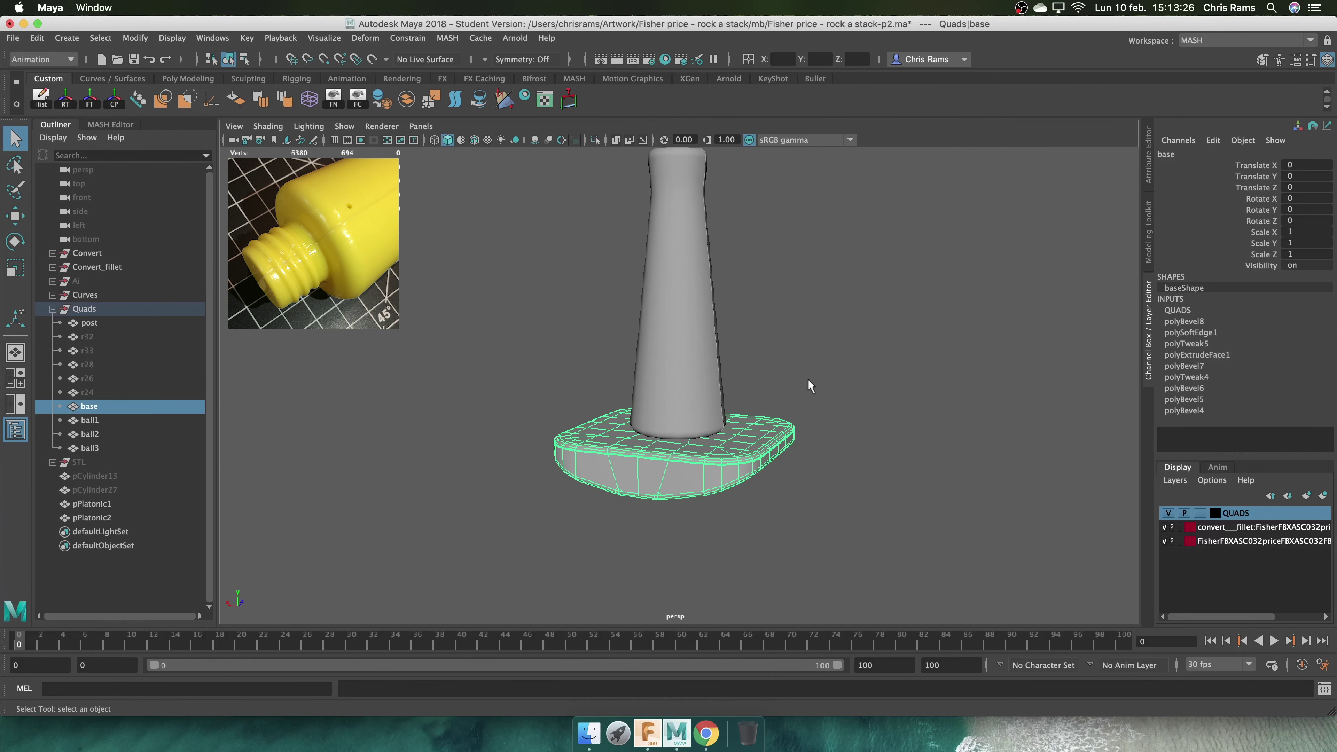
# Duplicate the base, then delete the two platonic solids and frame the post and base
pyautogui.hotkey('ctrl', 'd')
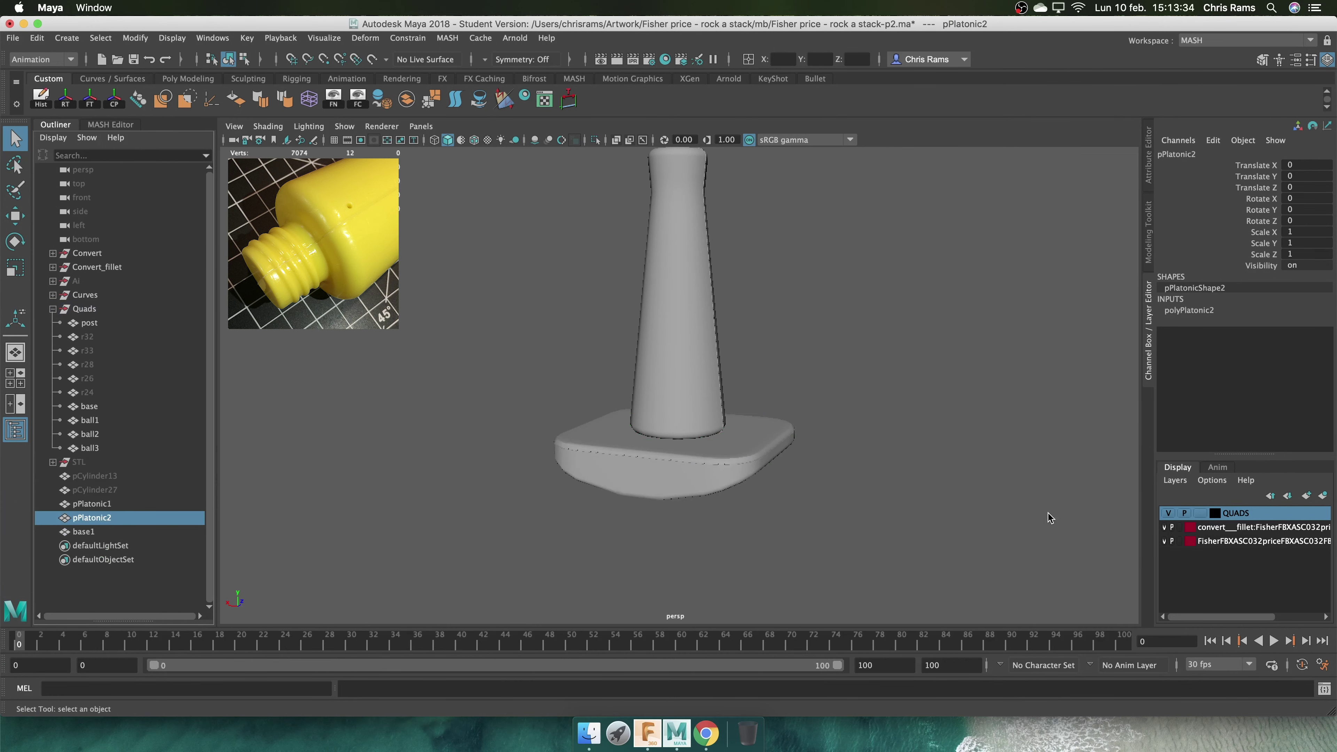
pyautogui.click(684, 369)
pyautogui.click(763, 458)
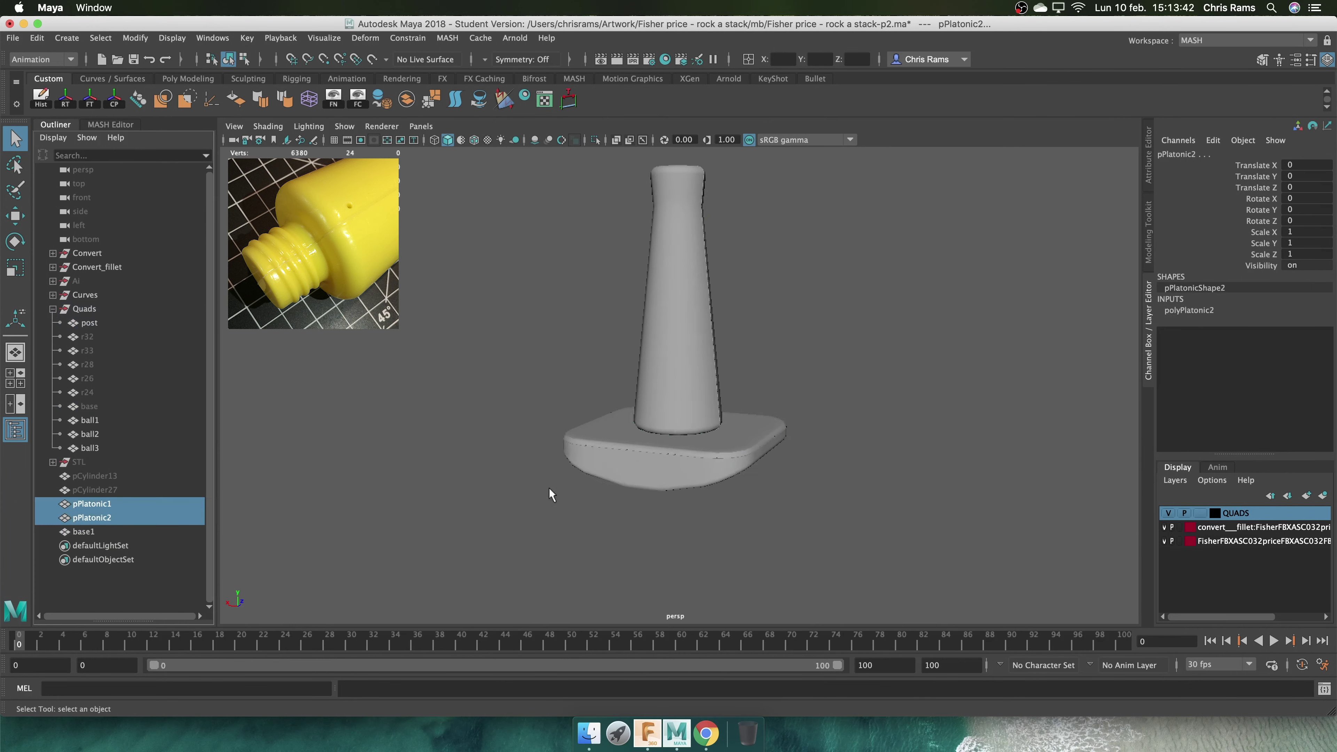
pyautogui.press('f')
pyautogui.moveTo(766, 335); pyautogui.dragTo(435, 444)
pyautogui.press('Delete')
pyautogui.press('a')
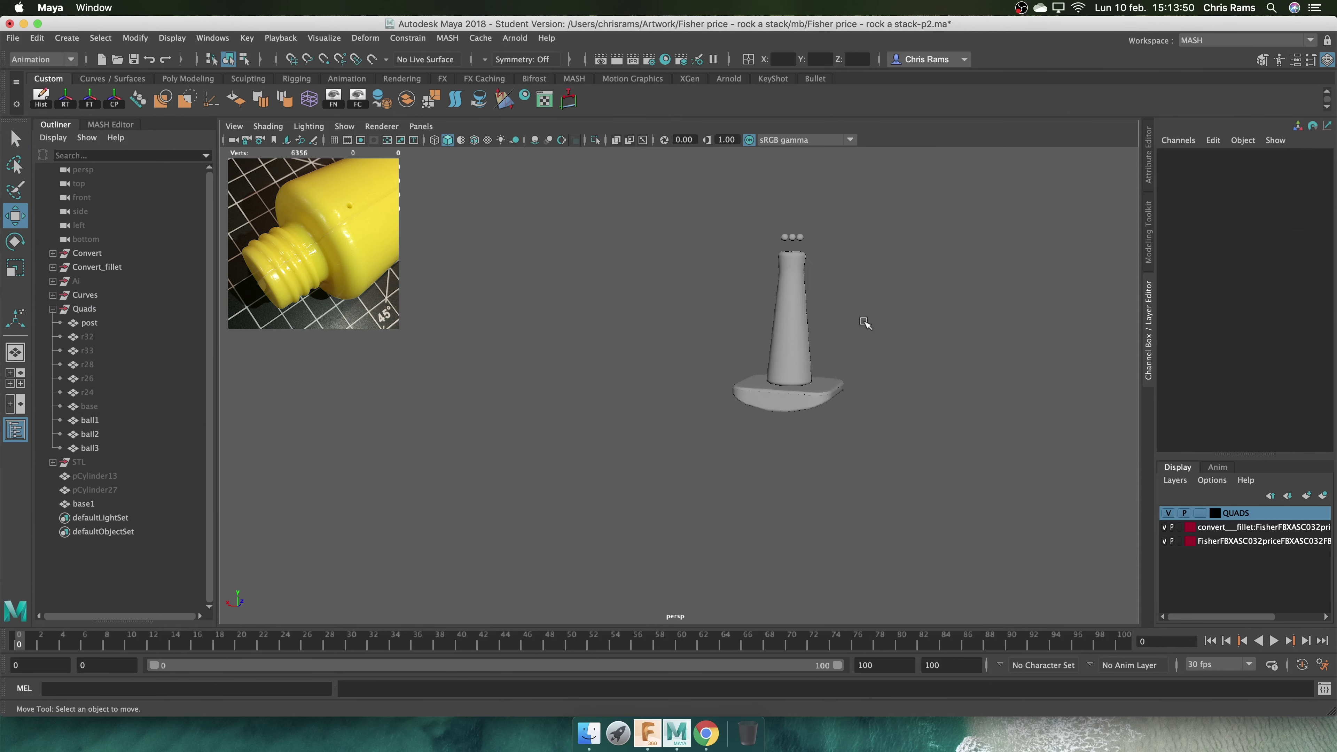
pyautogui.scroll(5, 776, 448)
# Duplicate the post as post1 and move it out of Quads to world level
pyautogui.click(737, 417)
pyautogui.click(711, 432)
pyautogui.keyDown('alt'); pyautogui.moveTo(710, 432); pyautogui.dragTo(762, 326); pyautogui.keyUp('alt')
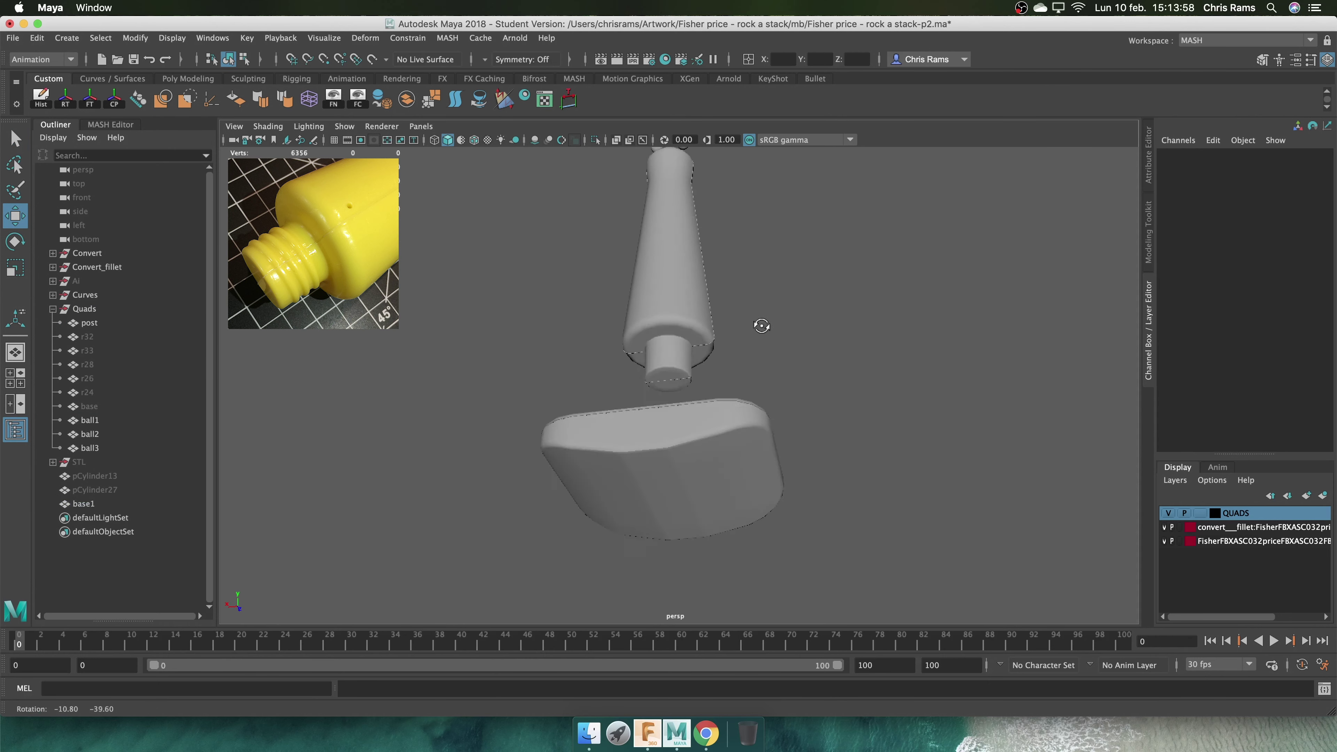
pyautogui.click(738, 421)
pyautogui.keyDown('alt'); pyautogui.moveTo(737, 421); pyautogui.dragTo(807, 396); pyautogui.keyUp('alt')
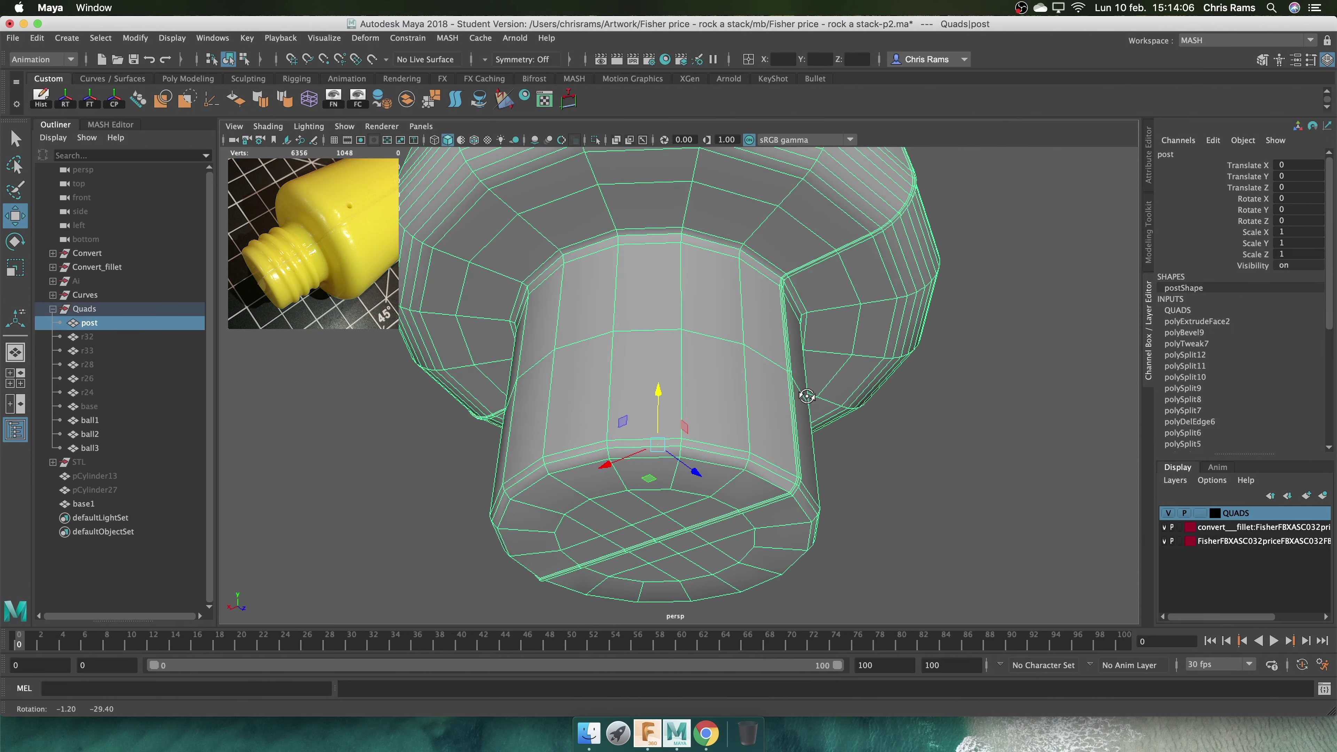
pyautogui.hotkey('ctrl', 'd')
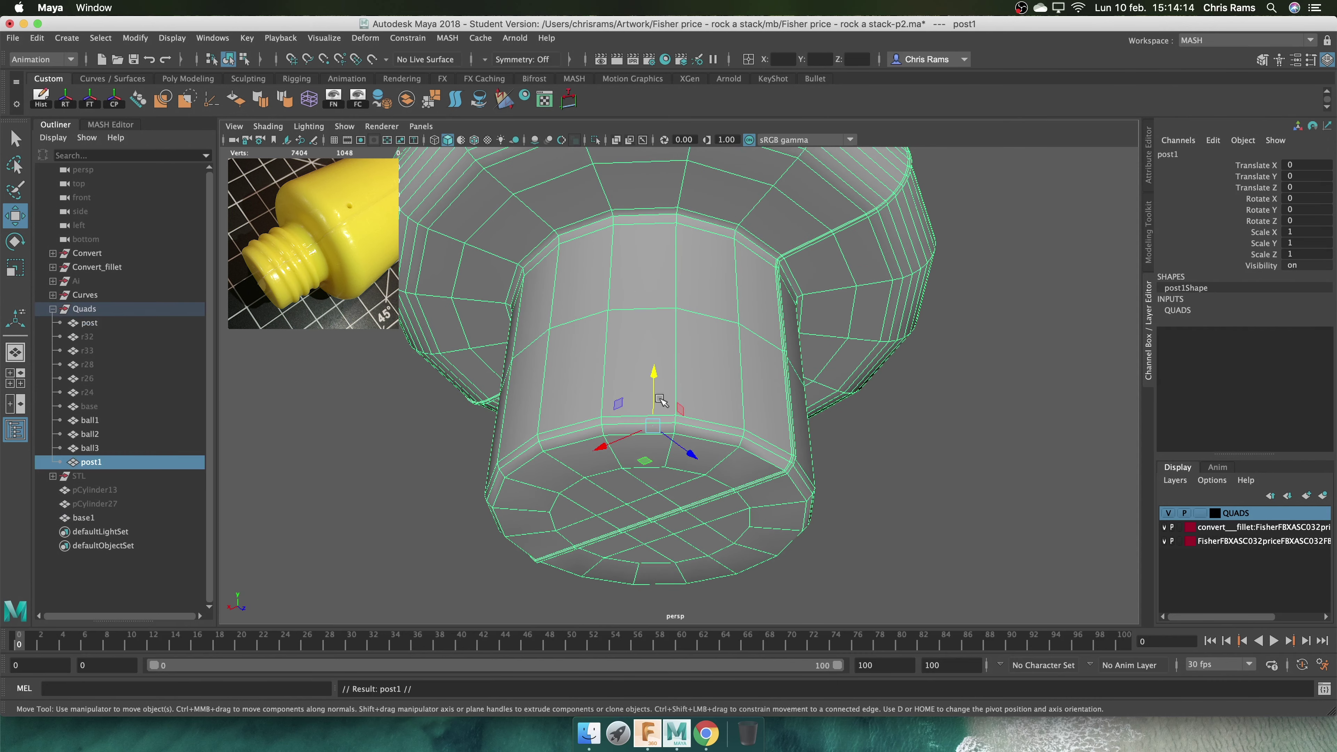
pyautogui.moveTo(93, 529); pyautogui.dragTo(93, 527)
# Select the thin seam strip of faces on post1's underside in Face mode
pyautogui.keyDown('alt'); pyautogui.moveTo(685, 368); pyautogui.dragTo(754, 350); pyautogui.keyUp('alt')
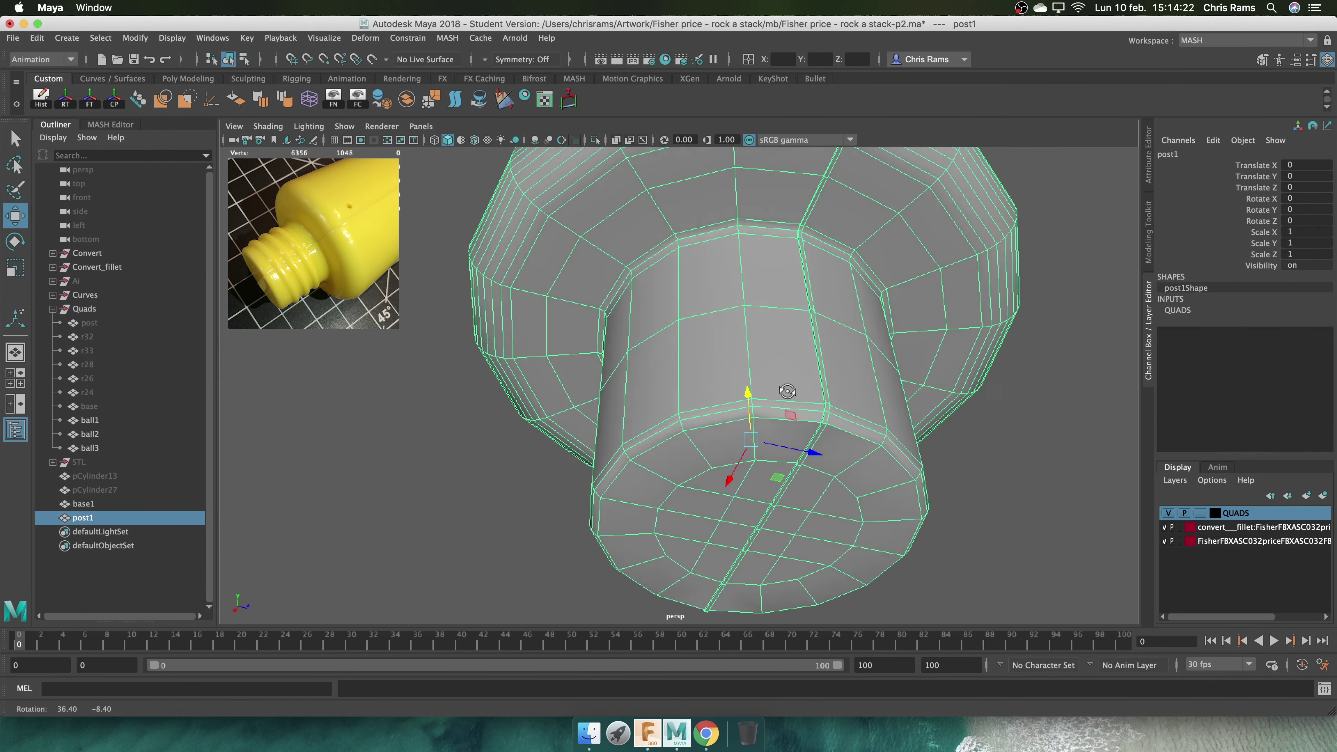
pyautogui.scroll(3, 754, 350)
pyautogui.moveTo(921, 351); pyautogui.dragTo(927, 384, button='right')
pyautogui.click(748, 393)
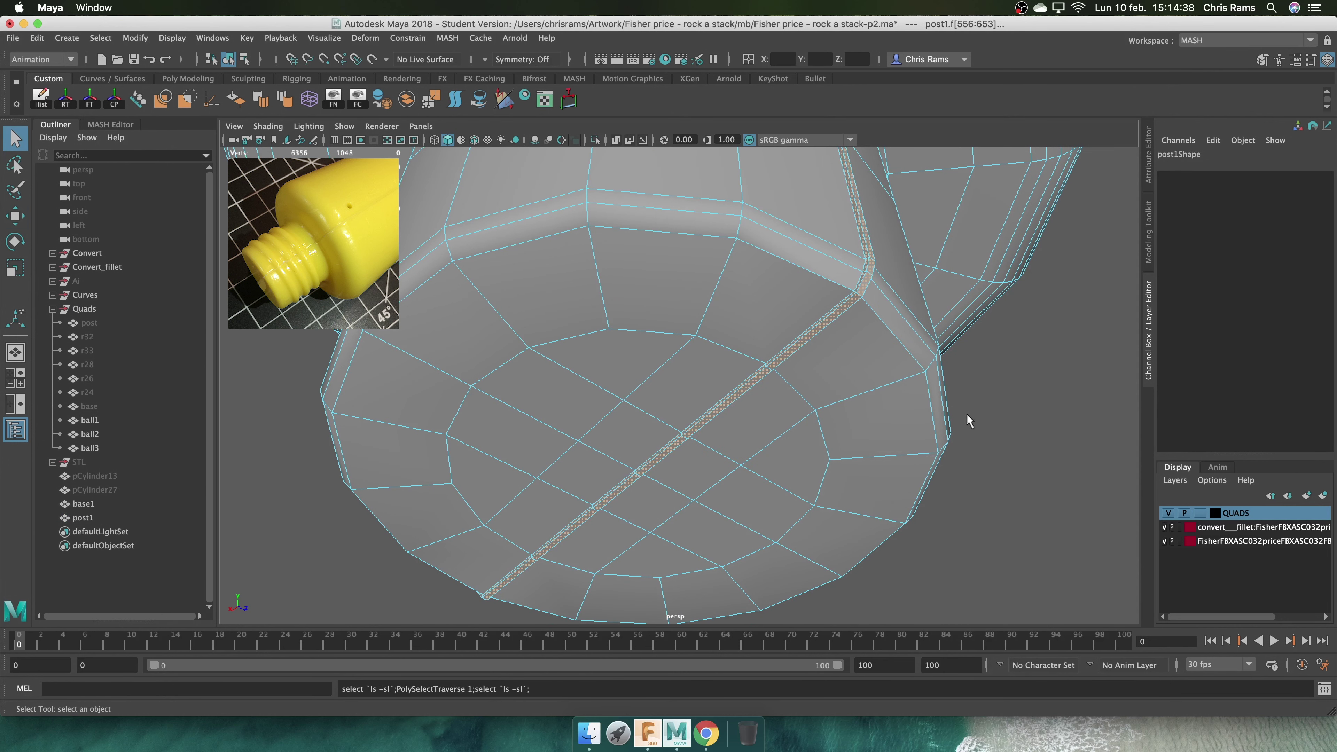
# Delete the seam strip, sew its border edges closed and merge the two leftover vertices
pyautogui.press('Delete')
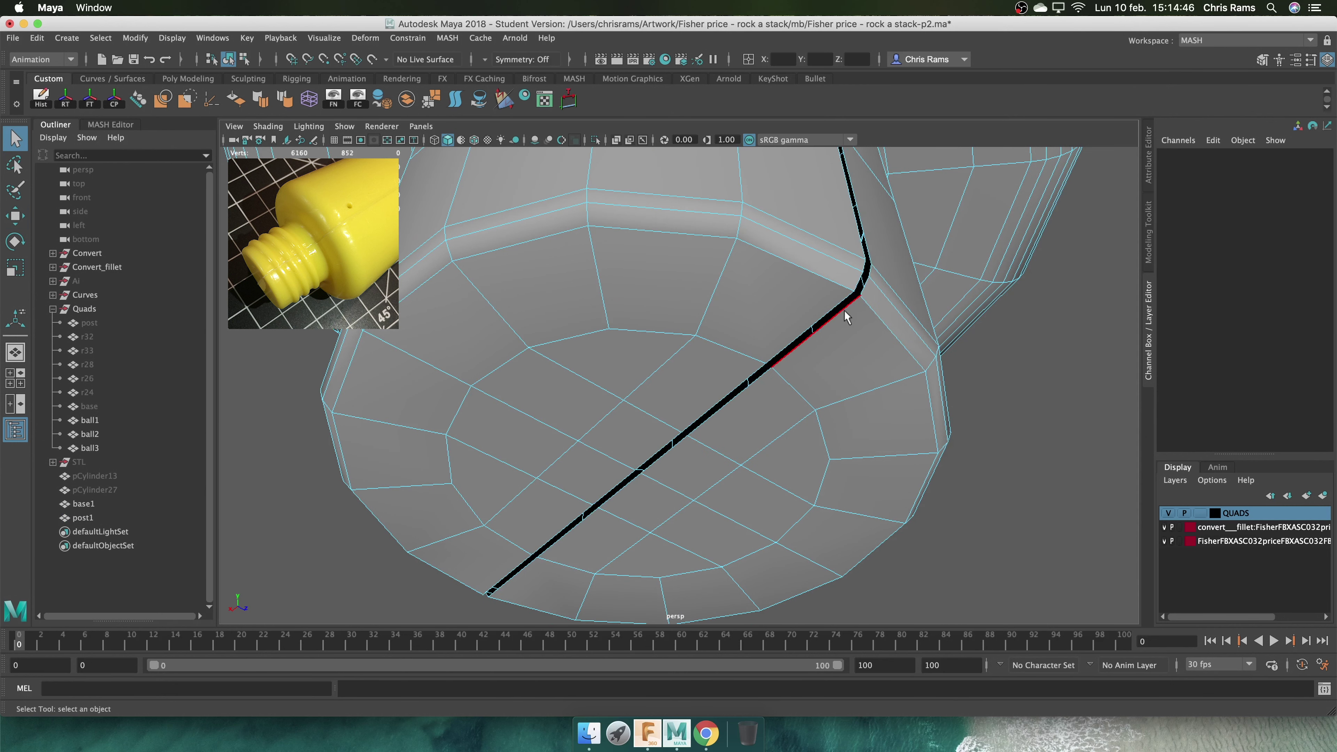
pyautogui.moveTo(1008, 291)
pyautogui.keyDown('shift'); pyautogui.mouseDown(button='right')
pyautogui.moveTo(1015, 335)
pyautogui.moveTo(1045, 336)
pyautogui.mouseUp(button='right'); pyautogui.keyUp('shift')
pyautogui.scroll(-3, 1000, 368)
pyautogui.press('q')
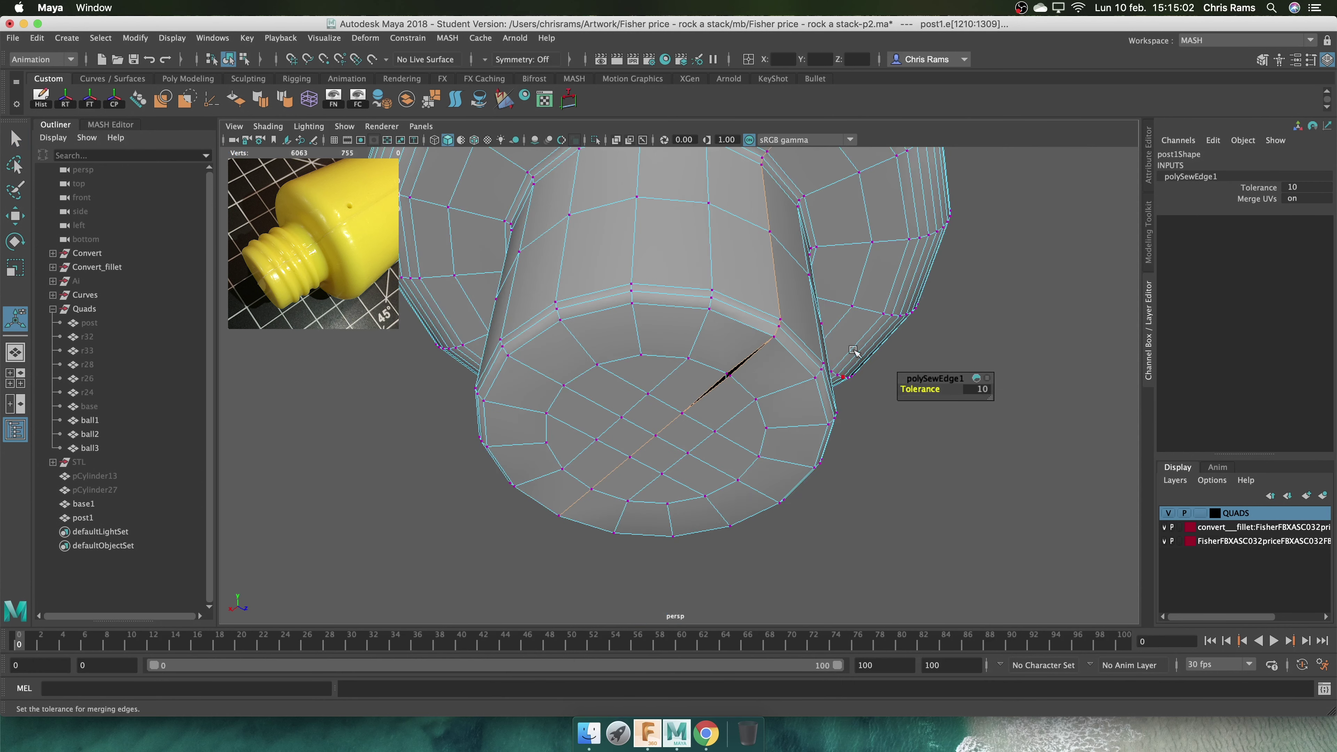
pyautogui.keyDown('alt'); pyautogui.moveTo(895, 395); pyautogui.dragTo(941, 430); pyautogui.keyUp('alt')
pyautogui.keyDown('shift'); pyautogui.moveTo(943, 430); pyautogui.dragTo(834, 325, button='right'); pyautogui.keyUp('shift')
# Merge overlapping vertices across the post and soften its edges for smooth shading
pyautogui.scroll(-5, 834, 337)
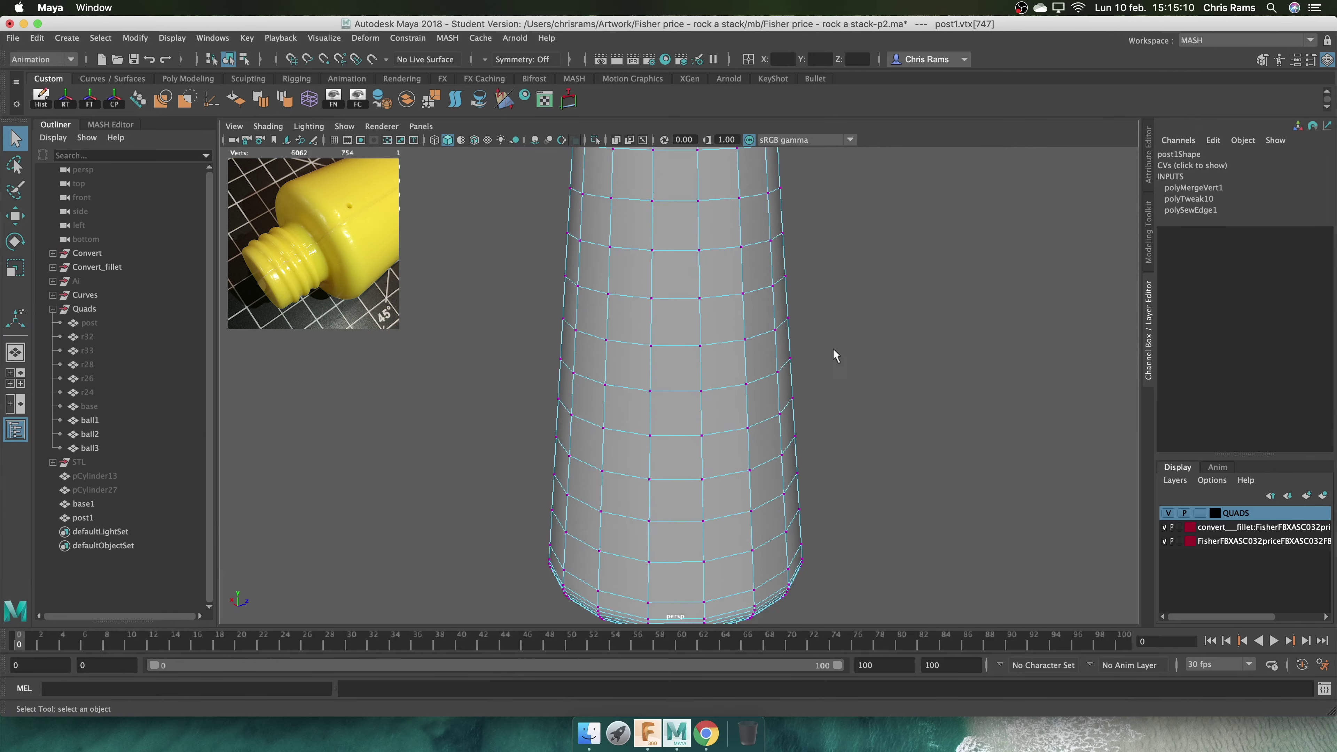
pyautogui.moveTo(833, 355)
pyautogui.keyDown('alt'); pyautogui.mouseDown()
pyautogui.moveTo(863, 549)
pyautogui.moveTo(724, 193)
pyautogui.mouseUp(); pyautogui.keyUp('alt')
pyautogui.keyDown('shift'); pyautogui.moveTo(724, 193); pyautogui.dragTo(779, 295, button='right'); pyautogui.keyUp('shift')
pyautogui.moveTo(717, 238); pyautogui.dragTo(761, 215, button='right')
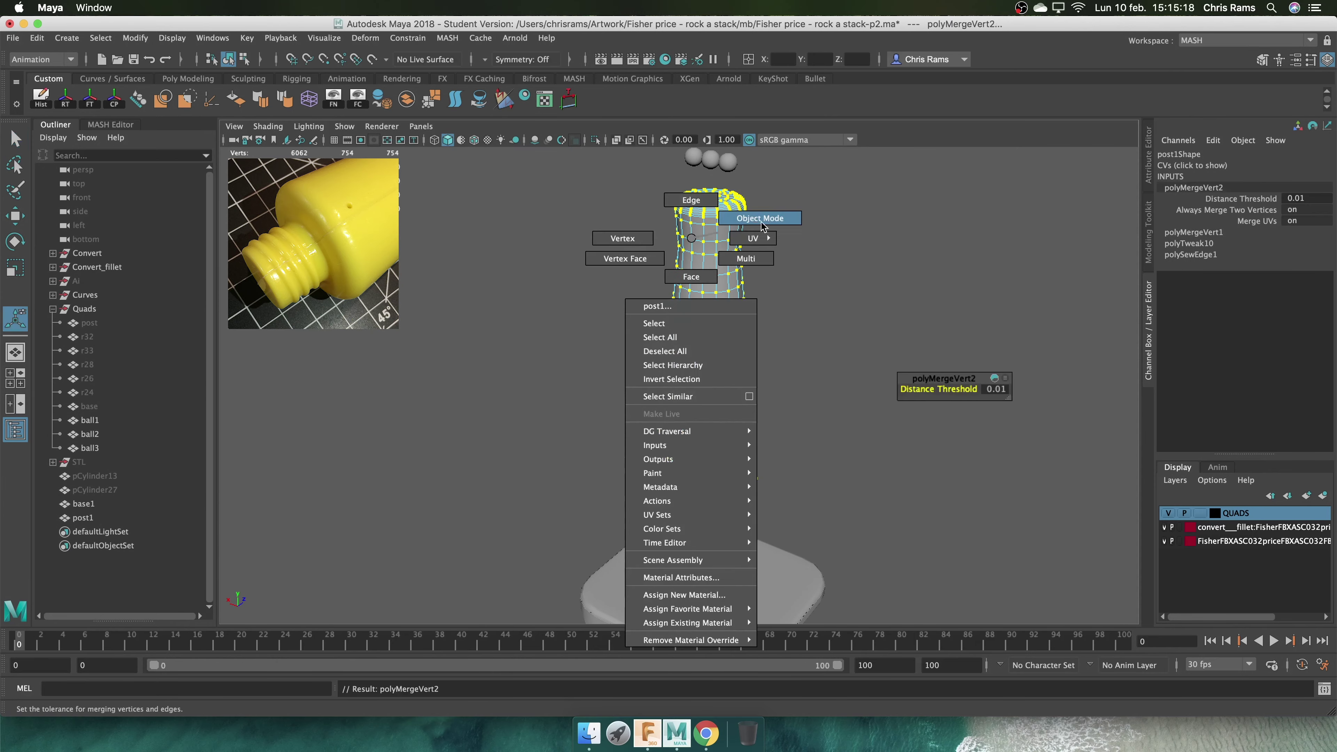
pyautogui.scroll(5, 473, 242)
pyautogui.scroll(-5, 473, 243)
pyautogui.keyDown('alt'); pyautogui.moveTo(531, 379); pyautogui.dragTo(632, 316); pyautogui.keyUp('alt')
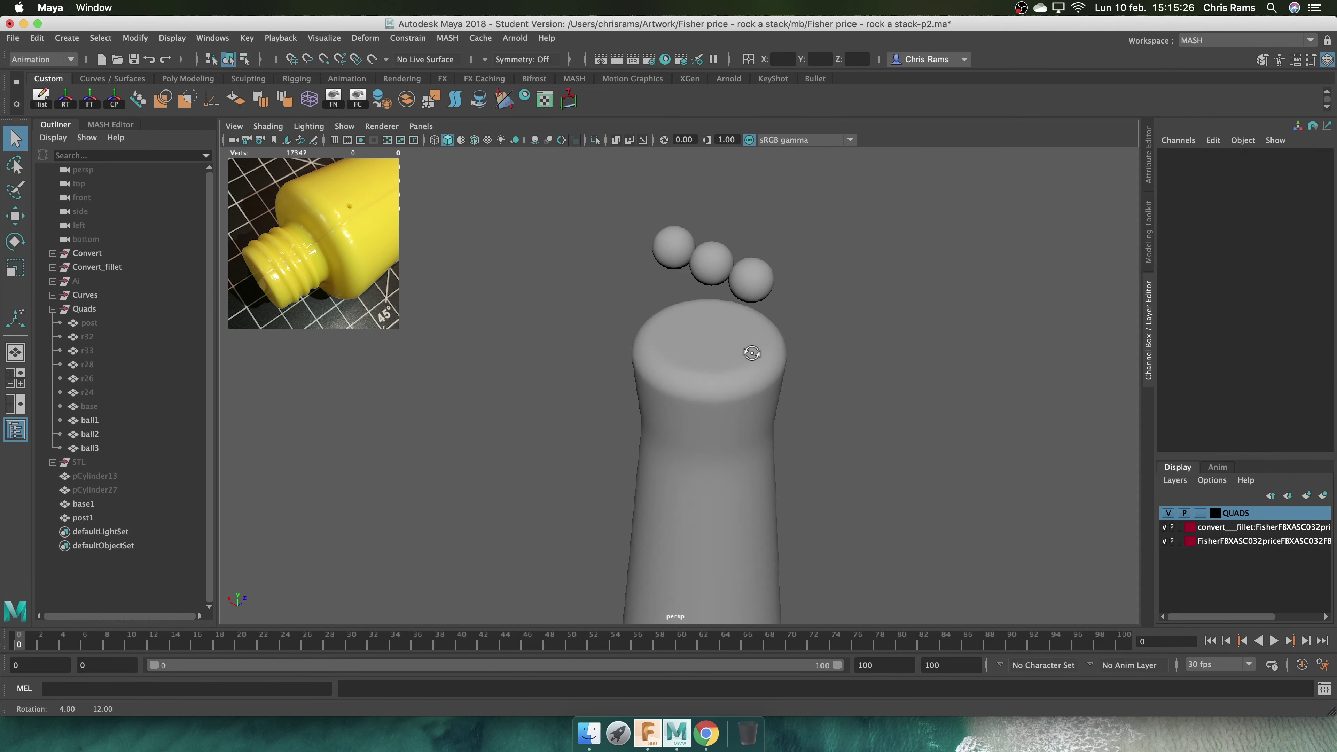
pyautogui.scroll(4, 761, 337)
pyautogui.moveTo(761, 337)
pyautogui.keyDown('alt'); pyautogui.mouseDown()
pyautogui.moveTo(817, 447)
pyautogui.moveTo(737, 368)
pyautogui.moveTo(695, 386)
pyautogui.mouseUp(); pyautogui.keyUp('alt')
pyautogui.scroll(-3, 818, 446)
# Extract the peg's lower faces as a separate piece and move it down from the post
pyautogui.moveTo(695, 386); pyautogui.dragTo(710, 367, button='right')
pyautogui.click(708, 361)
pyautogui.scroll(-2, 681, 405)
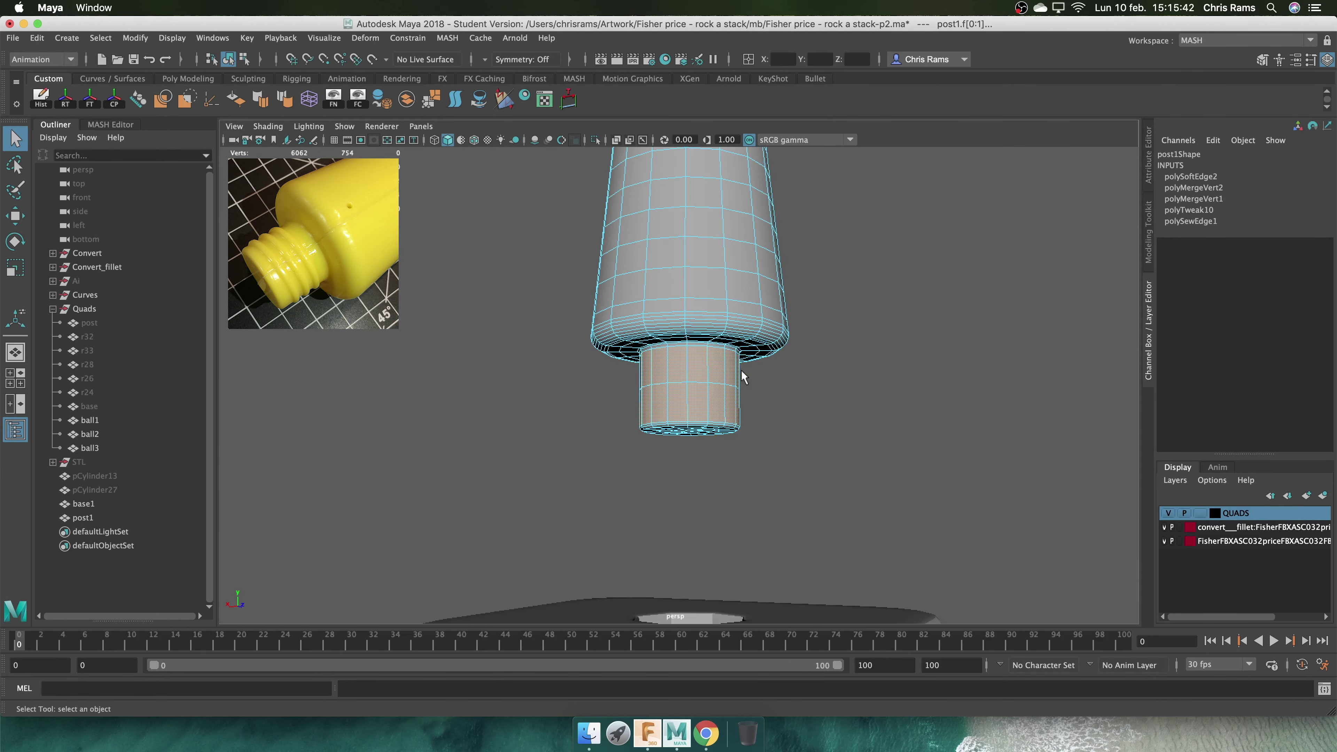
pyautogui.keyDown('shift'); pyautogui.moveTo(826, 374); pyautogui.dragTo(842, 511, button='right'); pyautogui.keyUp('shift')
pyautogui.keyDown('shift'); pyautogui.moveTo(837, 564); pyautogui.dragTo(803, 598, button='right'); pyautogui.keyUp('shift')
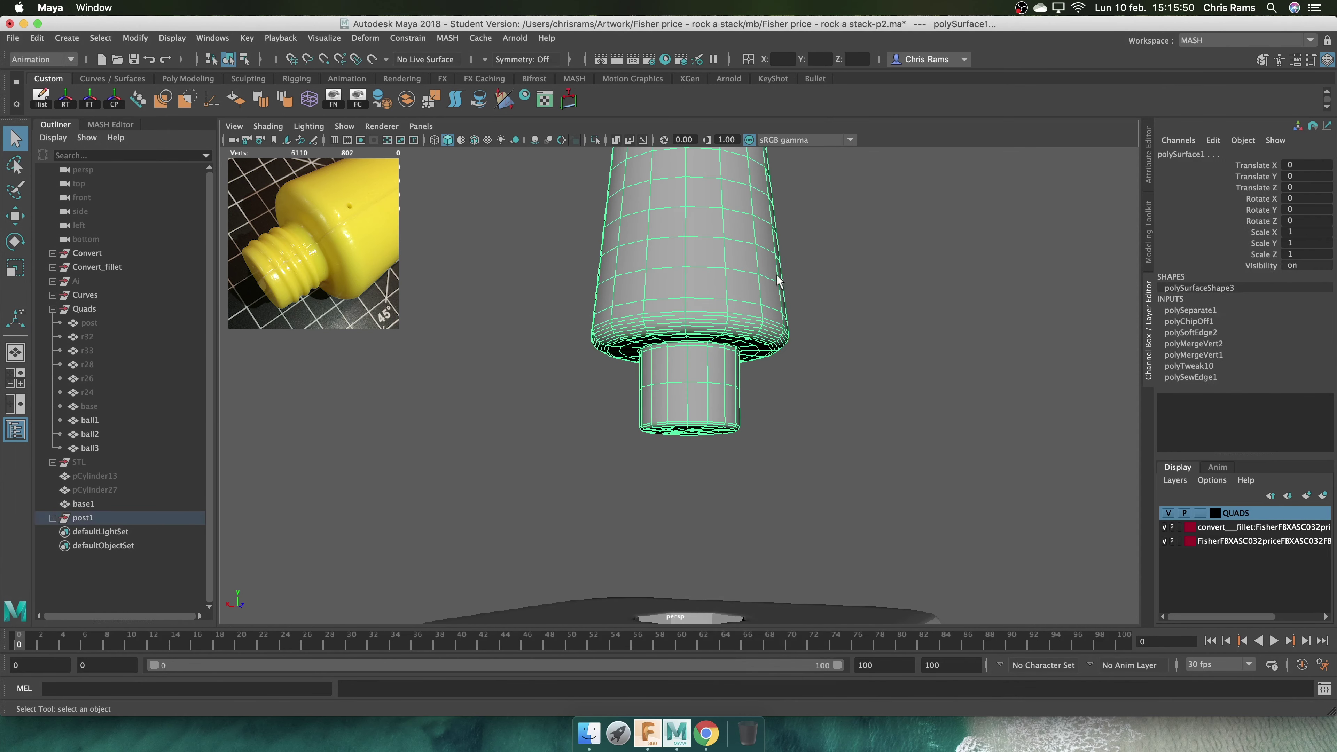
pyautogui.moveTo(684, 416); pyautogui.dragTo(684, 496)
# Select the peg piece in front view and delete its middle edge loop
pyautogui.click(804, 433)
pyautogui.scroll(-3, 805, 433)
pyautogui.keyDown('alt'); pyautogui.moveTo(804, 433); pyautogui.dragTo(800, 397); pyautogui.keyUp('alt')
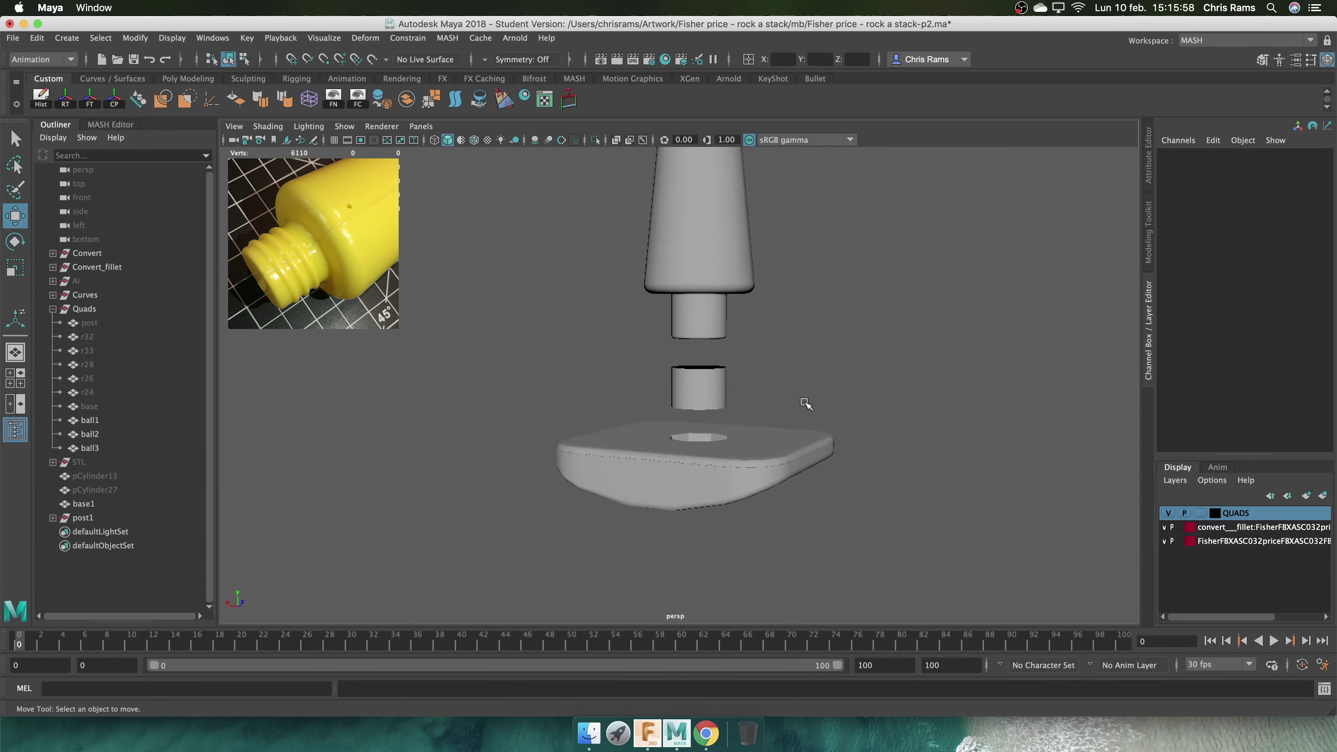
pyautogui.click(705, 388)
pyautogui.press('f')
pyautogui.scroll(1, 753, 385)
pyautogui.hotkey('ctrl', 'F10')
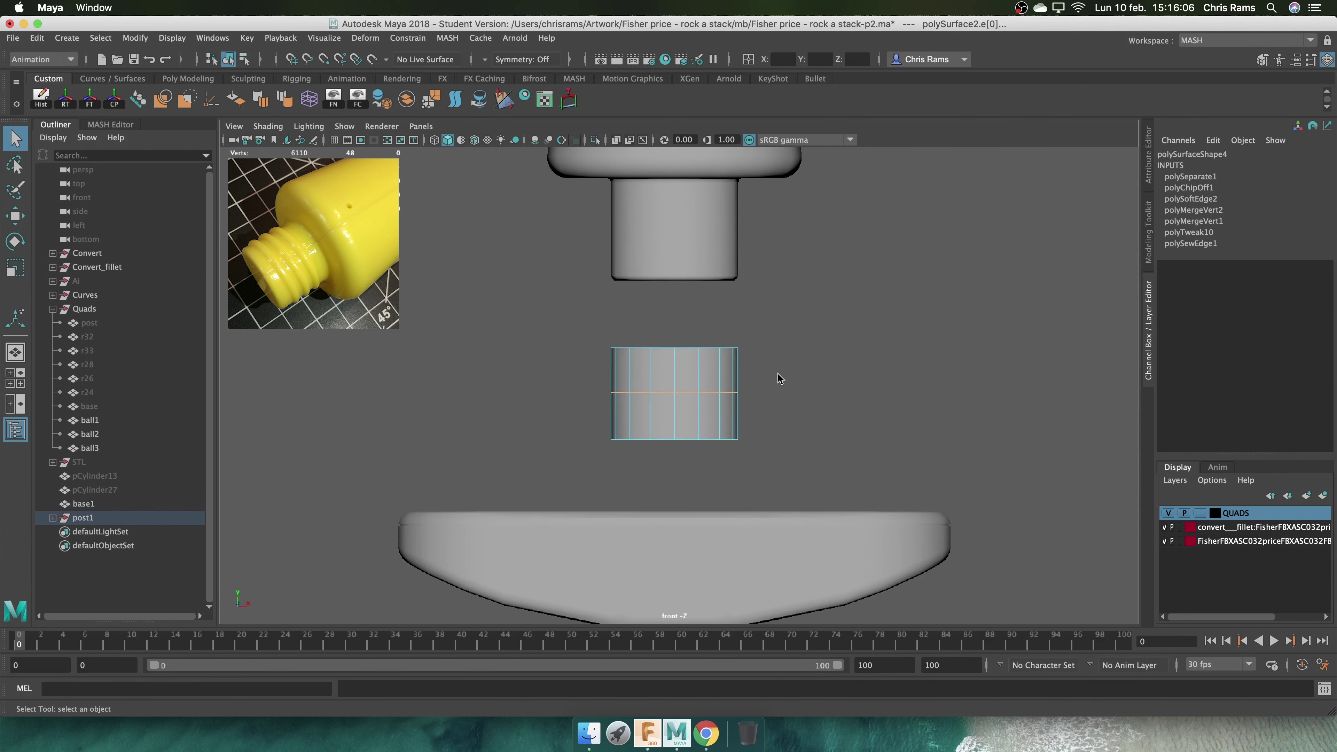
pyautogui.press('Delete')
# Raise the peg's bottom vertex row to shorten the peg
pyautogui.moveTo(685, 337)
pyautogui.mouseDown(button='right')
pyautogui.moveTo(798, 316)
pyautogui.moveTo(701, 385)
pyautogui.mouseUp(button='right')
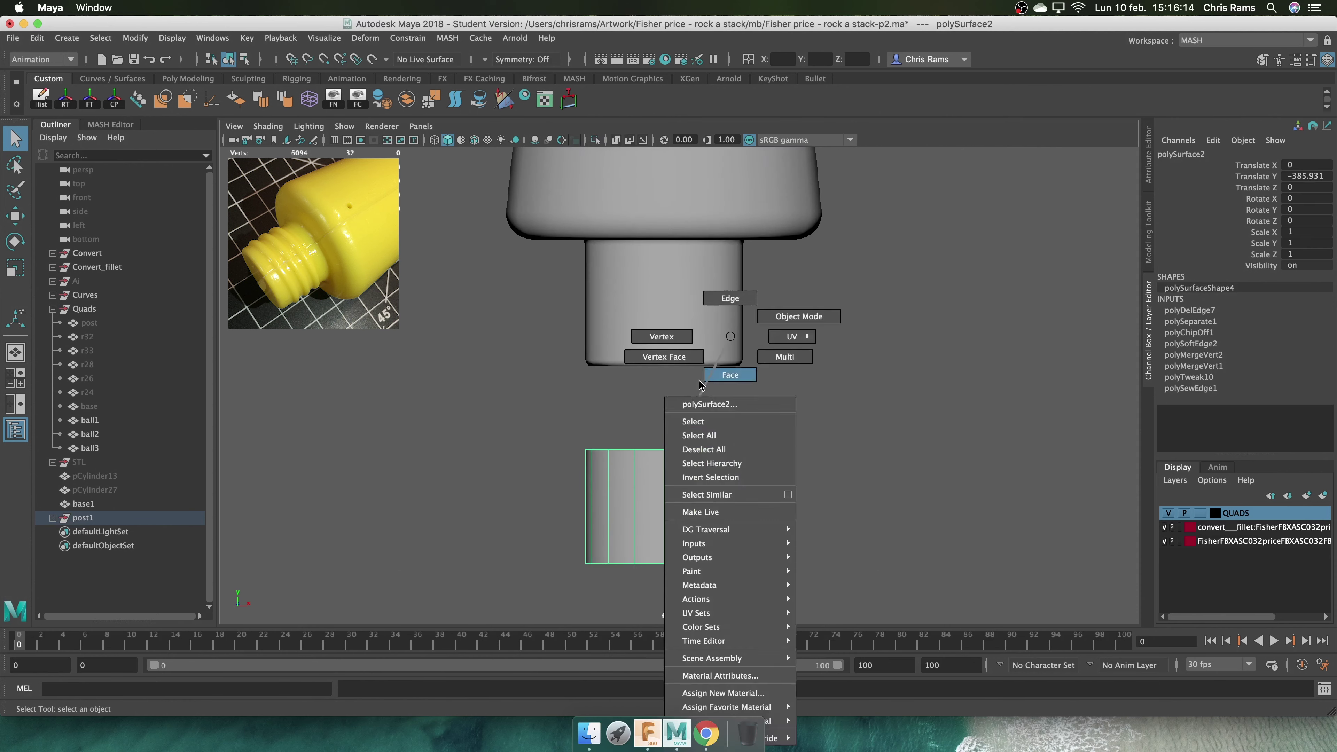
pyautogui.press('w')
pyautogui.scroll(3, 716, 320)
pyautogui.scroll(3, 684, 383)
pyautogui.scroll(3, 711, 345)
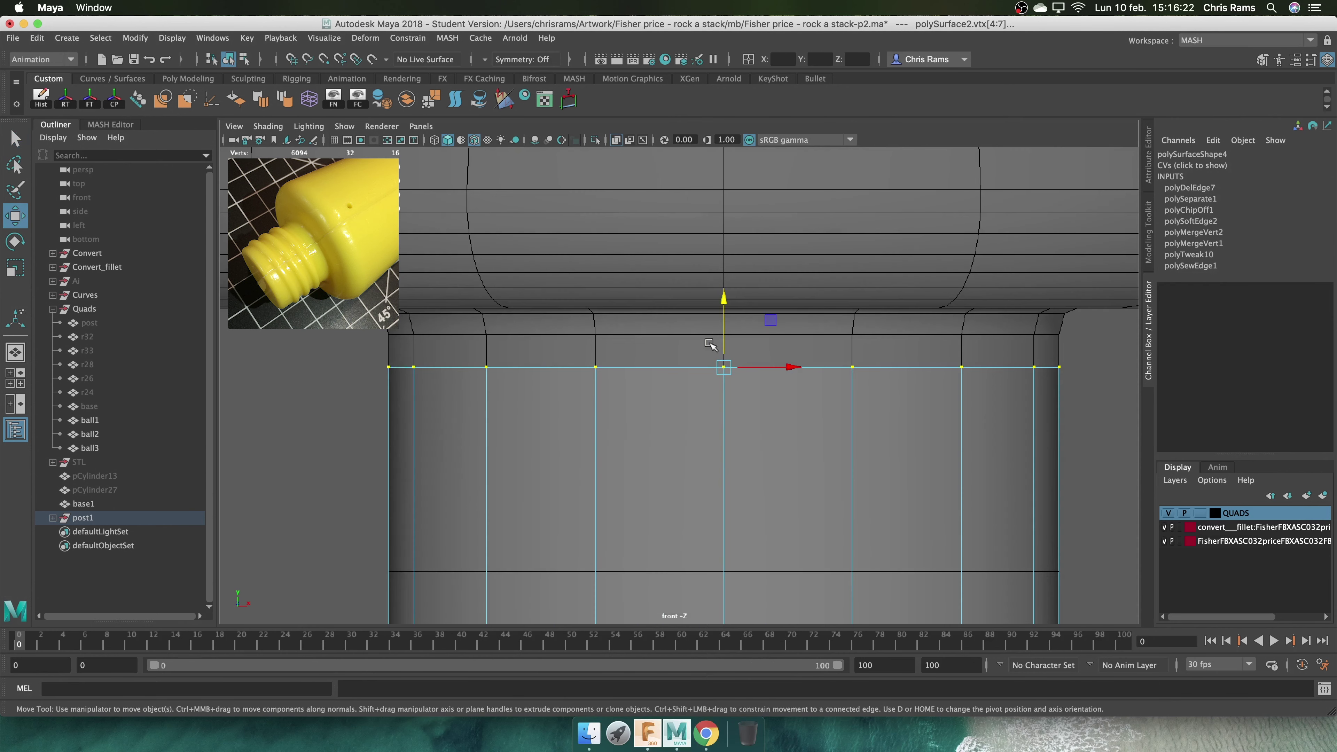
pyautogui.moveTo(724, 366); pyautogui.dragTo(724, 302)
pyautogui.scroll(-3, 724, 247)
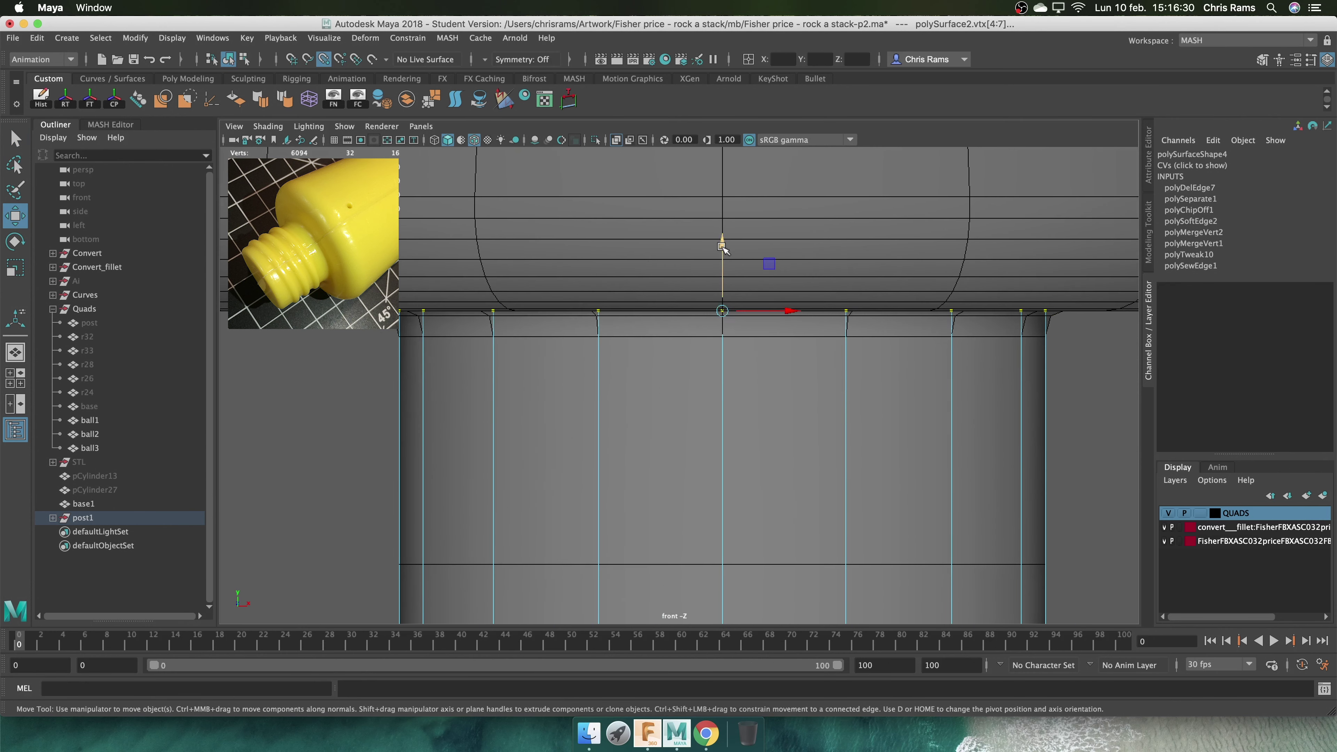
pyautogui.scroll(-3, 847, 478)
# Adjust the peg's bottom vertices, then reselect the whole peg in the perspective view
pyautogui.moveTo(866, 477); pyautogui.dragTo(543, 576)
pyautogui.scroll(3, 695, 253)
pyautogui.scroll(-3, 695, 252)
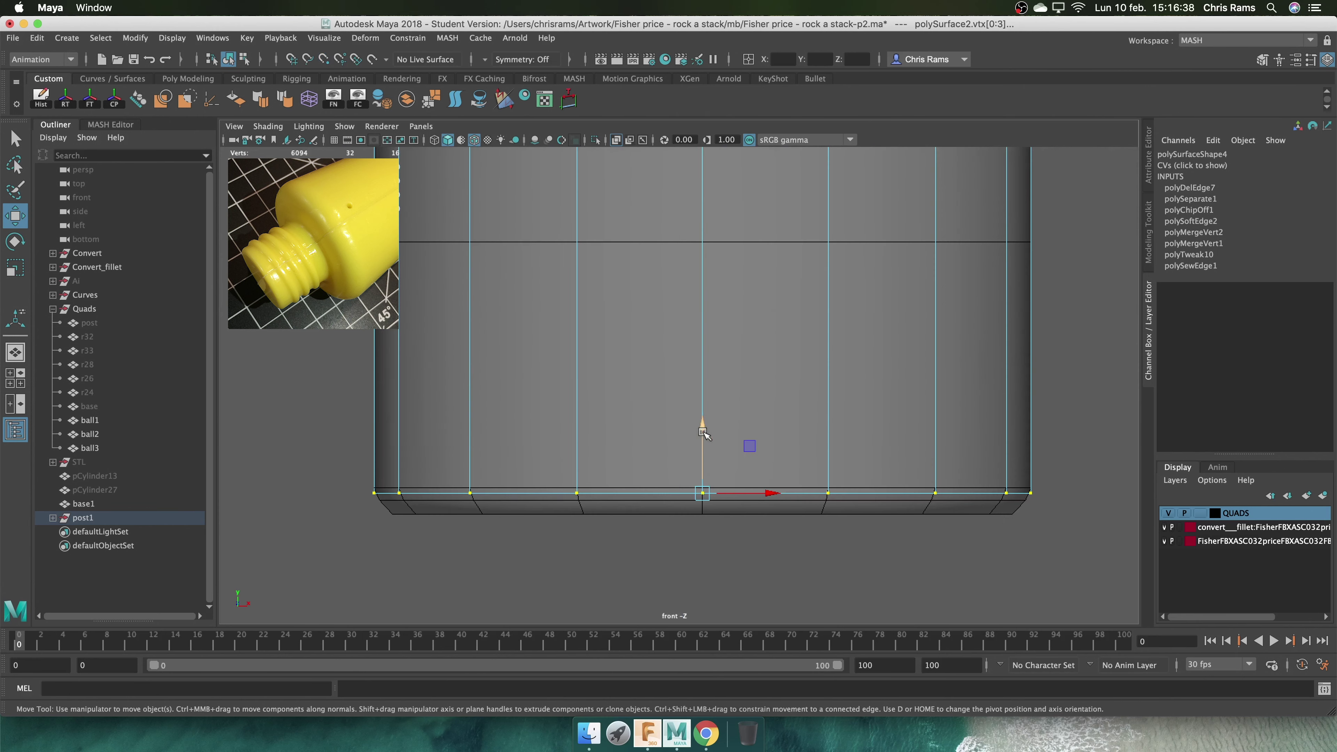
pyautogui.scroll(-3, 695, 448)
pyautogui.press('F8')
pyautogui.moveTo(920, 343); pyautogui.dragTo(817, 357)
pyautogui.scroll(-3, 817, 357)
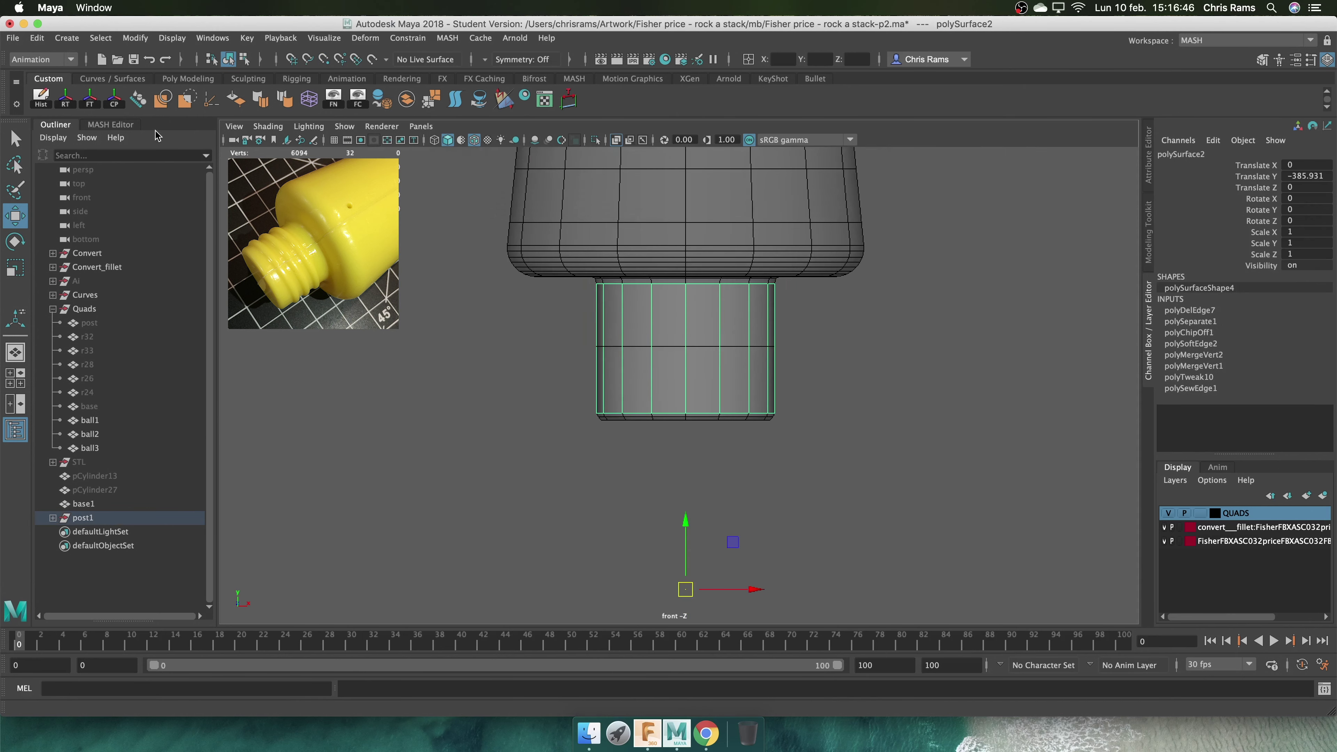
pyautogui.scroll(-3, 684, 432)
pyautogui.press('space')
pyautogui.press('space')
# Create a polygon helix, scale it to 251.741, isolate it and show its polyHelix1 settings
pyautogui.scroll(5, 722, 426)
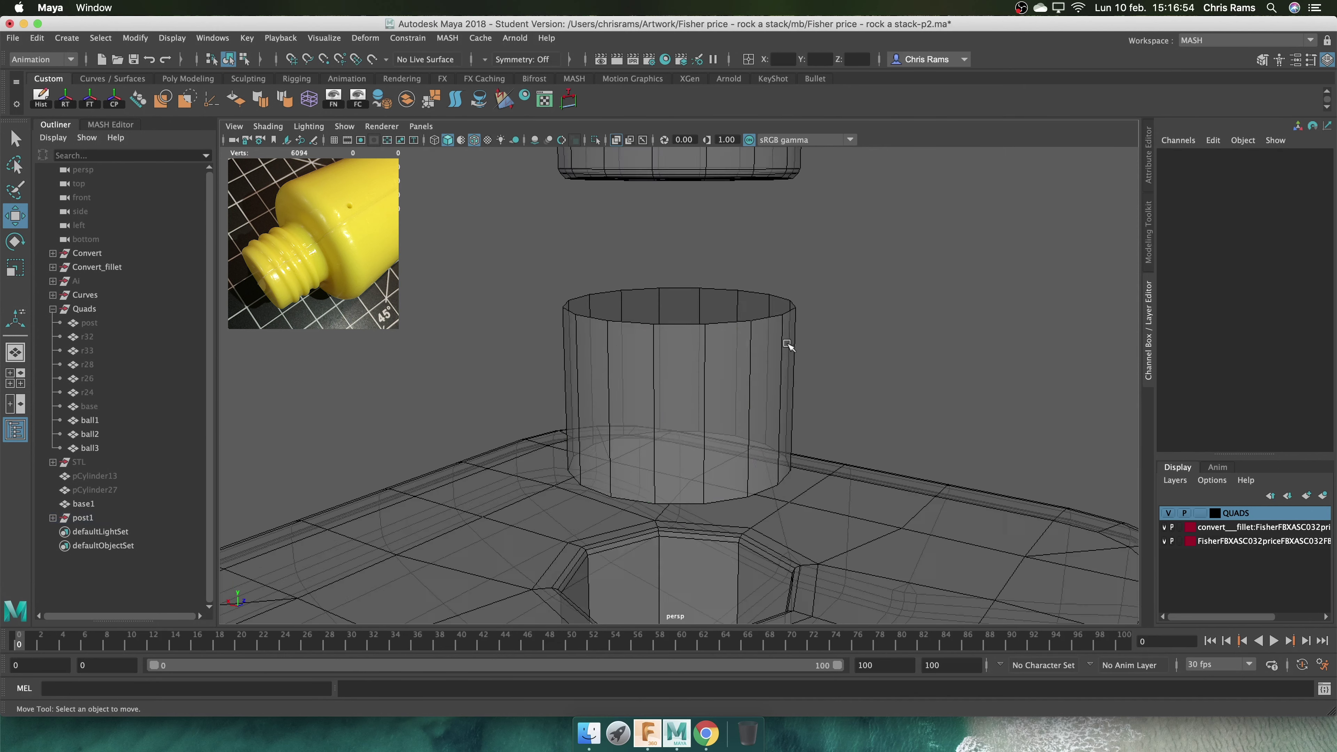
pyautogui.keyDown('alt'); pyautogui.moveTo(788, 340); pyautogui.dragTo(767, 370); pyautogui.keyUp('alt')
pyautogui.click(66, 38)
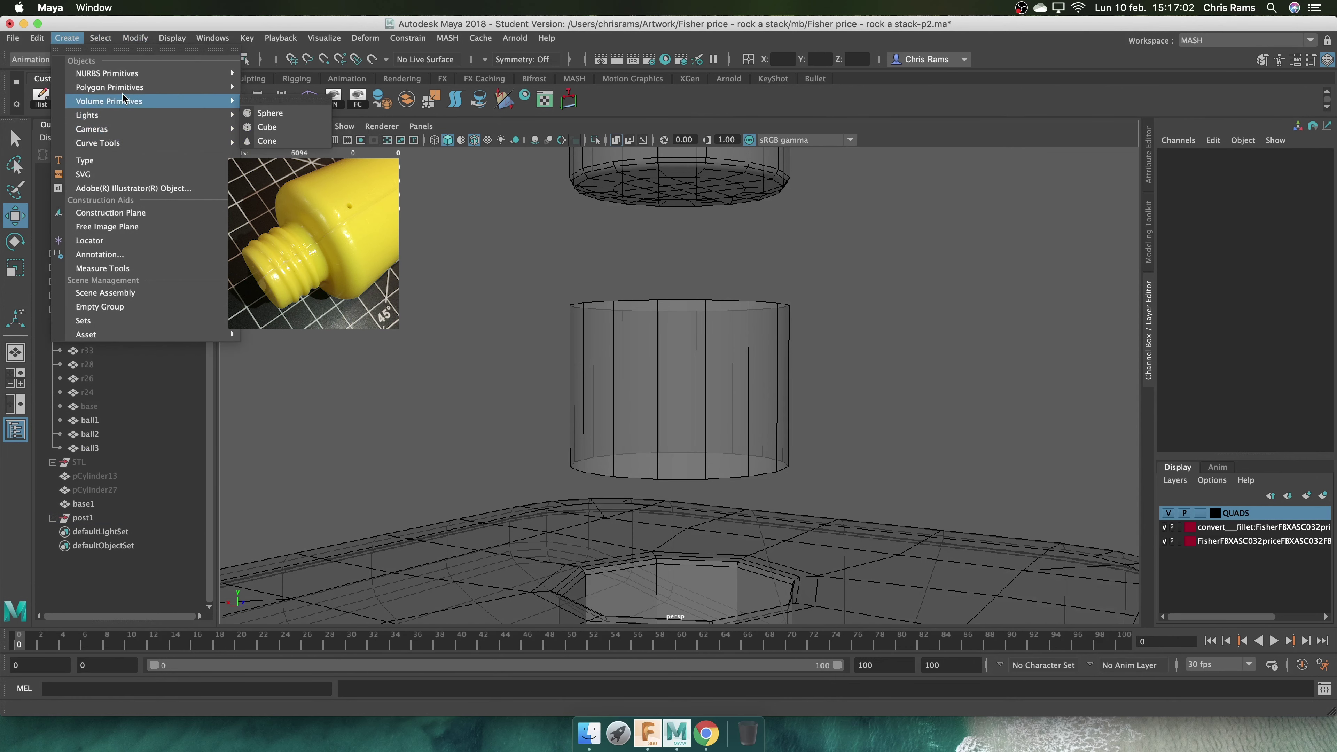
pyautogui.click(285, 240)
pyautogui.press('r')
pyautogui.moveTo(679, 250); pyautogui.dragTo(806, 256)
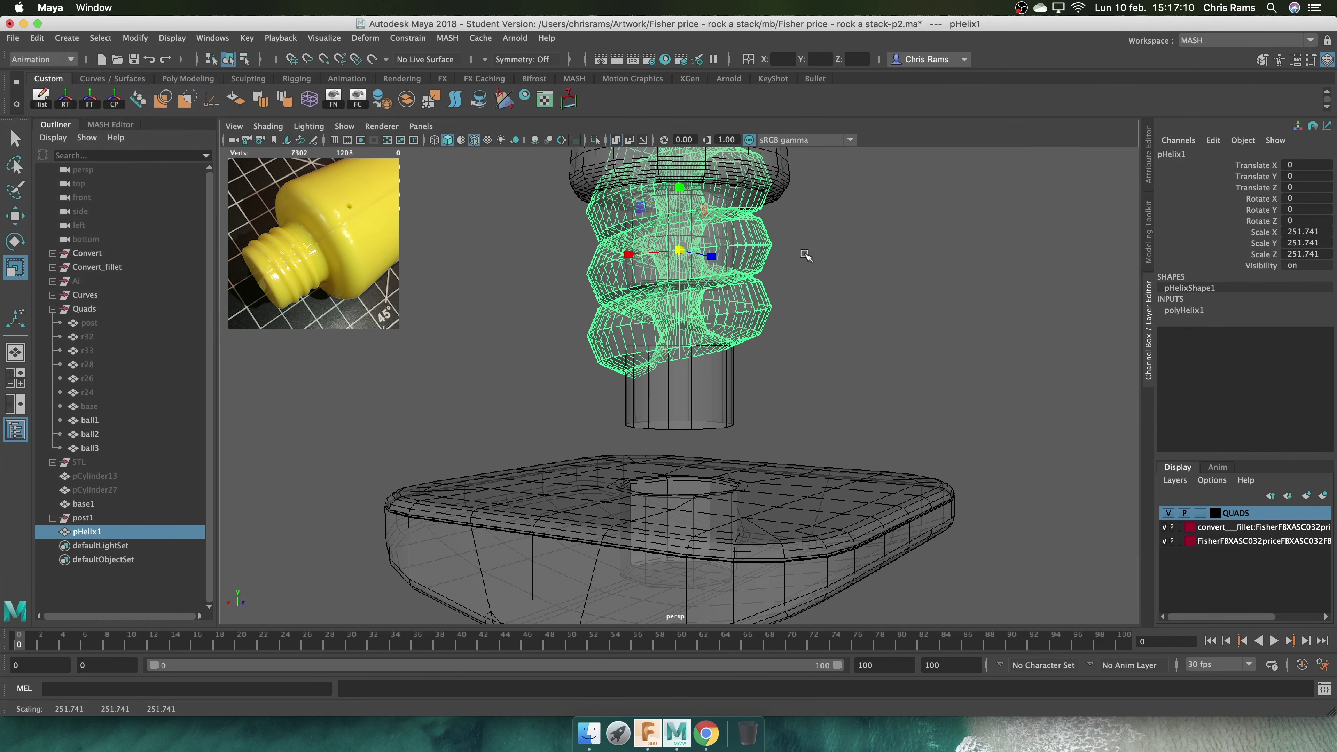
pyautogui.hotkey('ctrl', '1')
pyautogui.click(1185, 310)
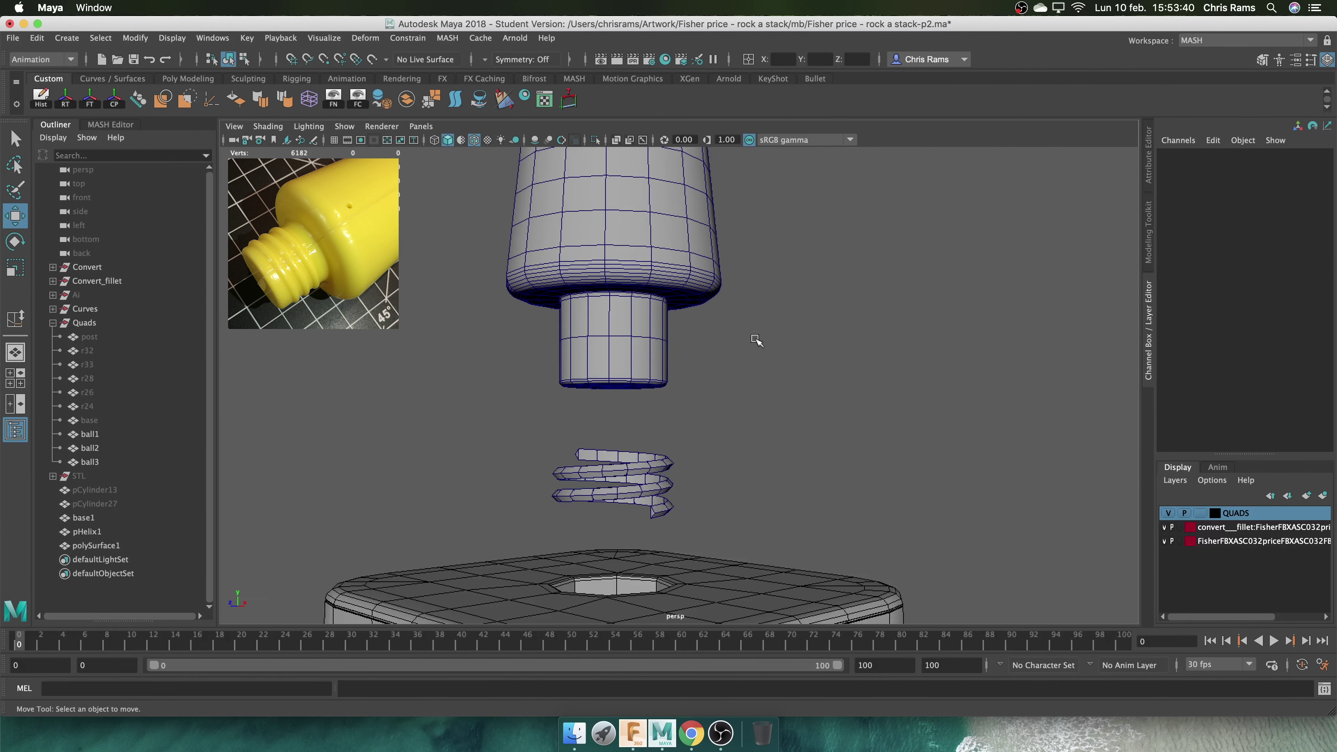
pyautogui.press('F11')
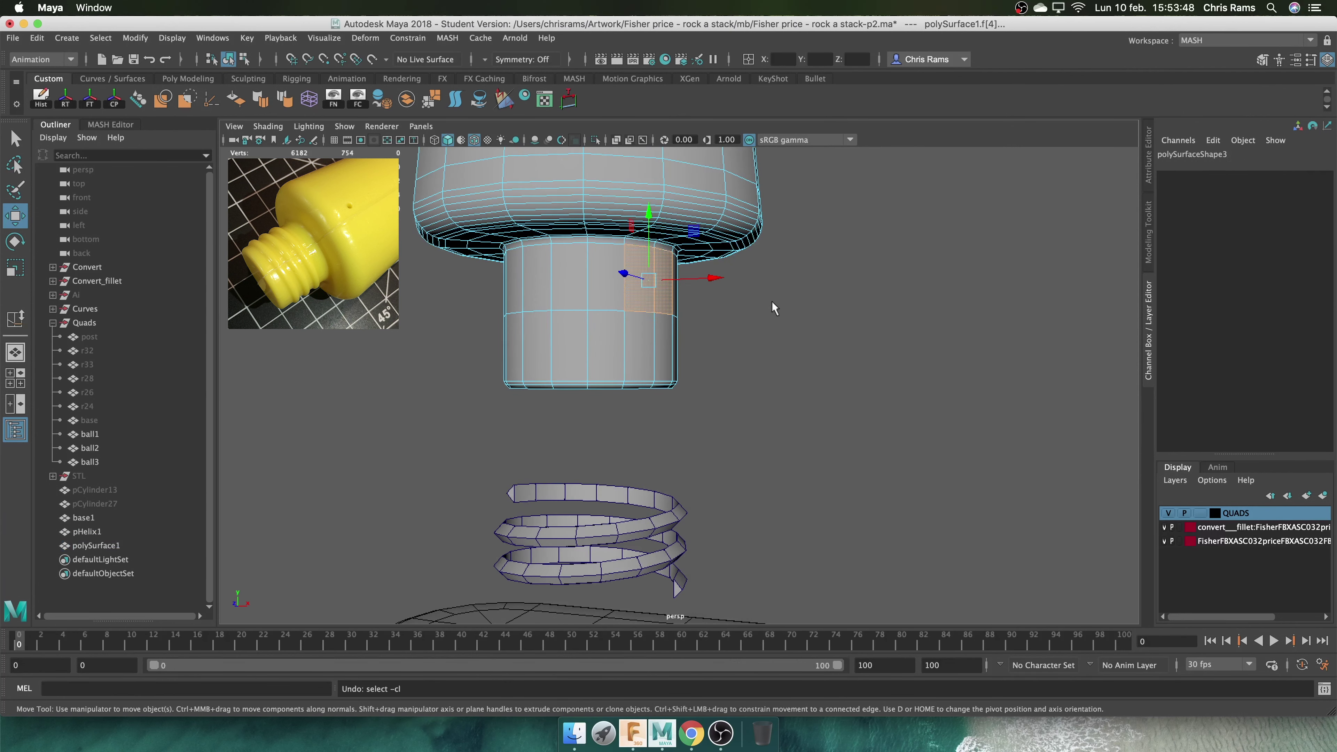
# Extract and ungroup the peg faces, then lower polySurface3 down into the helix
pyautogui.keyDown('shift'); pyautogui.moveTo(668, 340); pyautogui.dragTo(747, 474, button='right'); pyautogui.keyUp('shift')
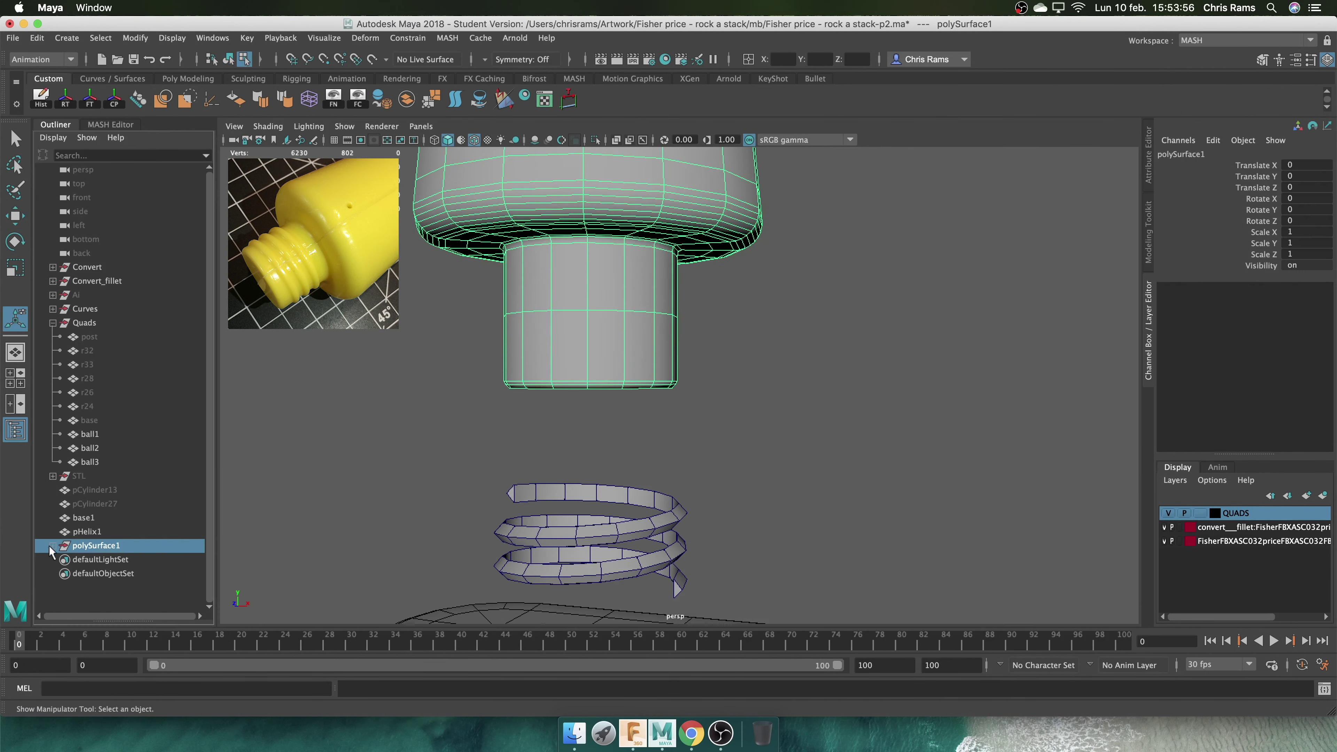
pyautogui.click(63, 38)
pyautogui.click(79, 295)
pyautogui.click(593, 262)
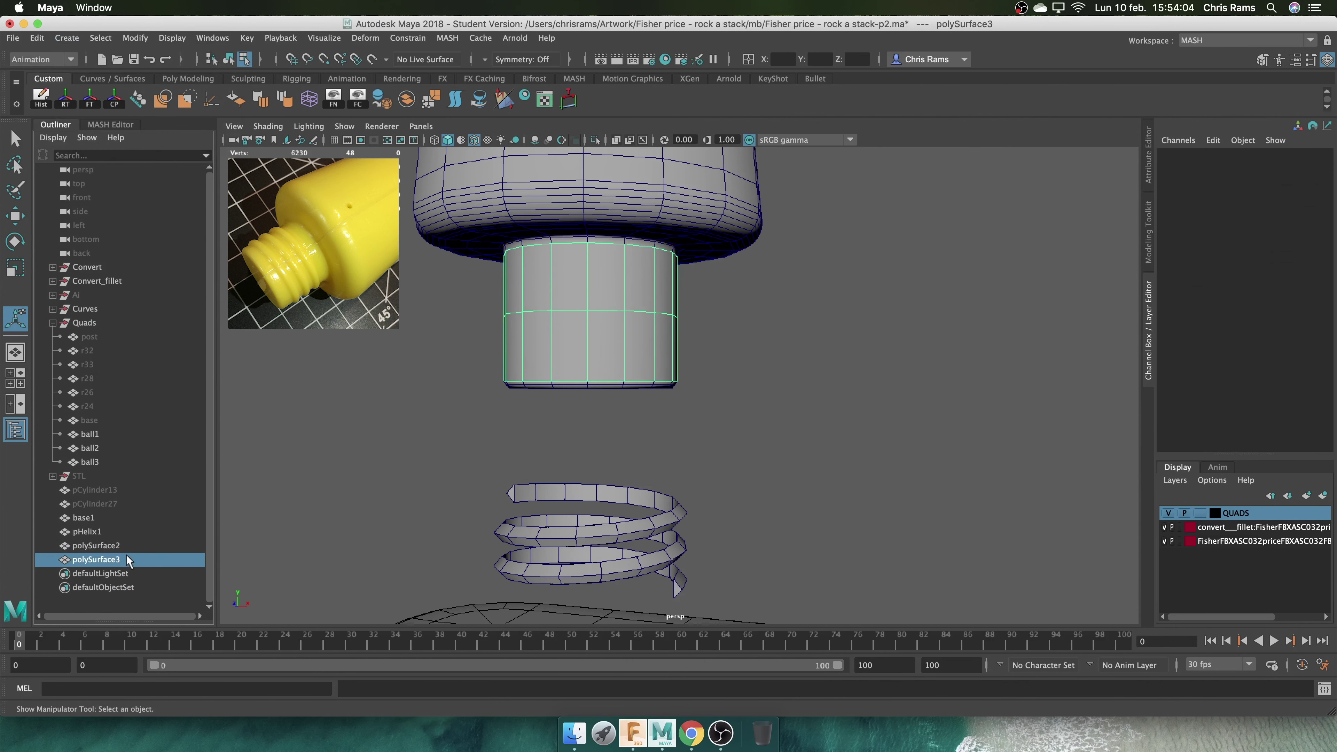
pyautogui.moveTo(593, 262); pyautogui.dragTo(594, 442)
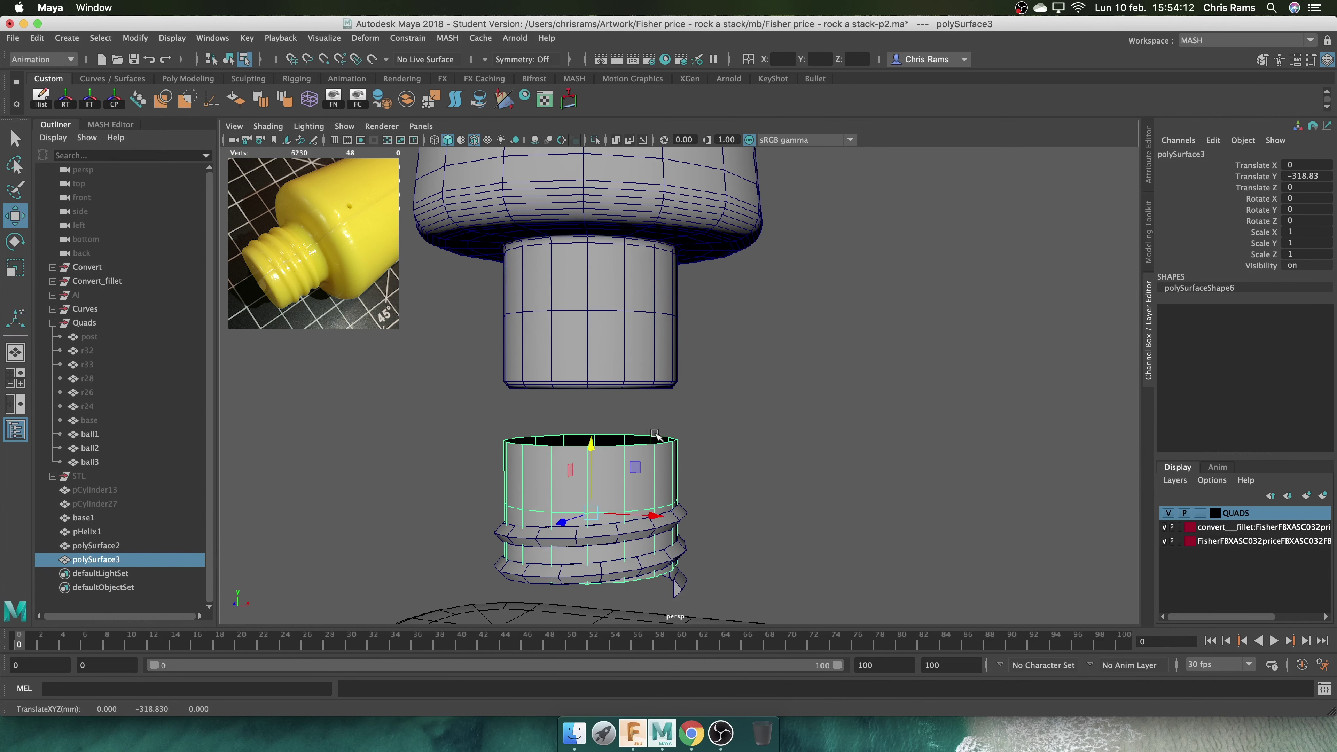
pyautogui.click(753, 464)
# Isolate the helix, hide pHelix1 and rotate its copy pHelix2 90° around Y
pyautogui.click(682, 519)
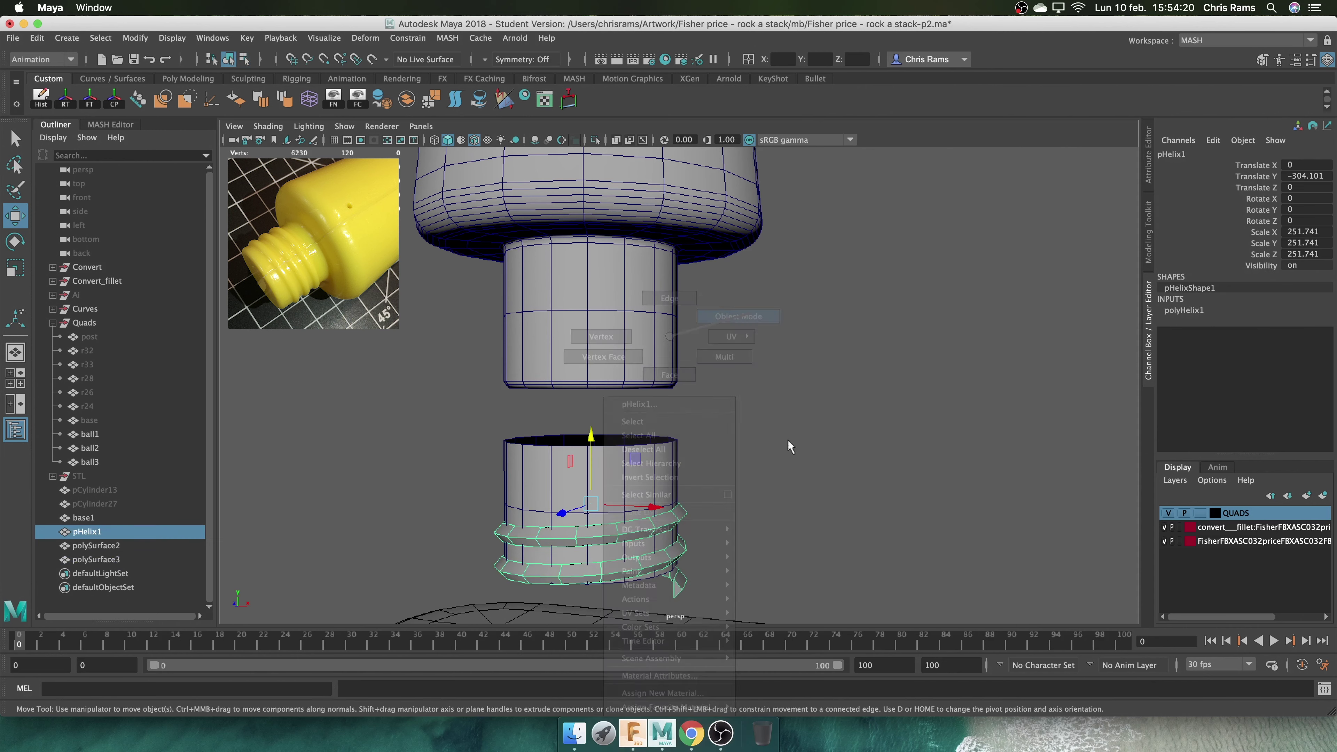
pyautogui.hotkey('ctrl', '1')
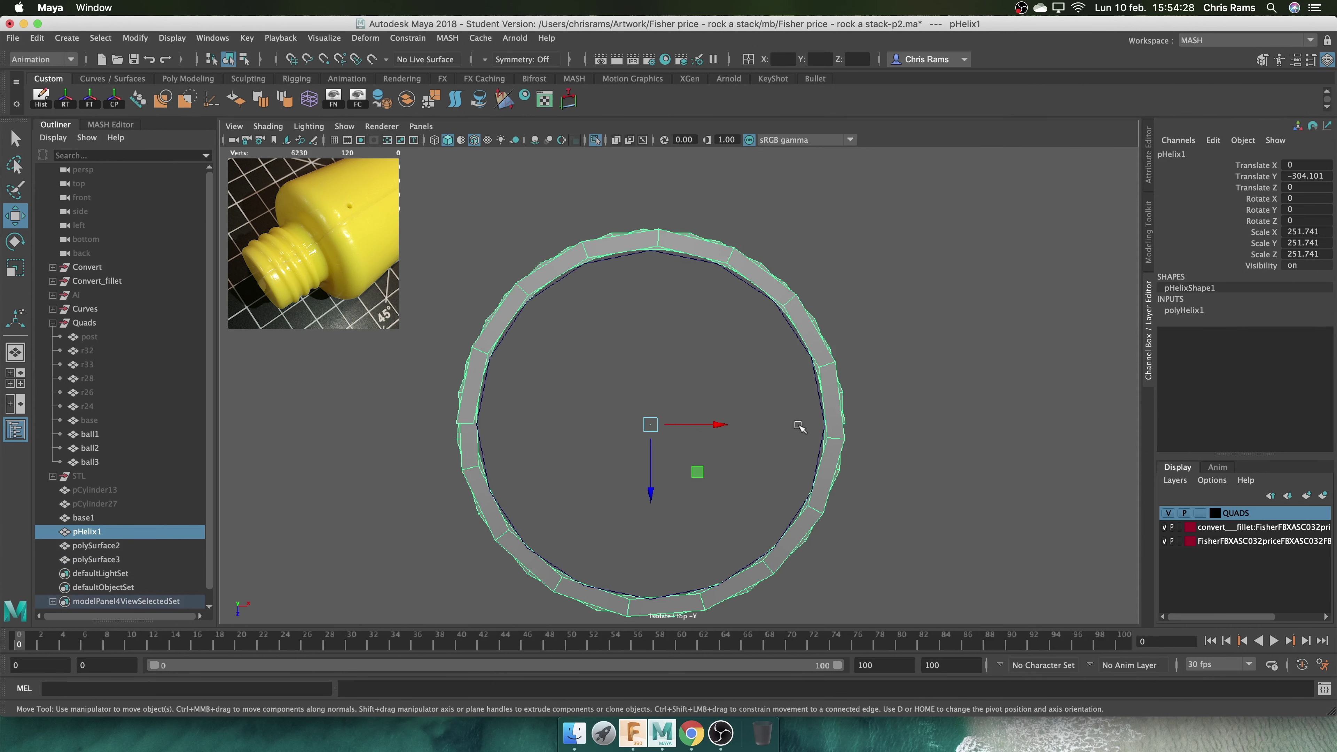
pyautogui.click(114, 533)
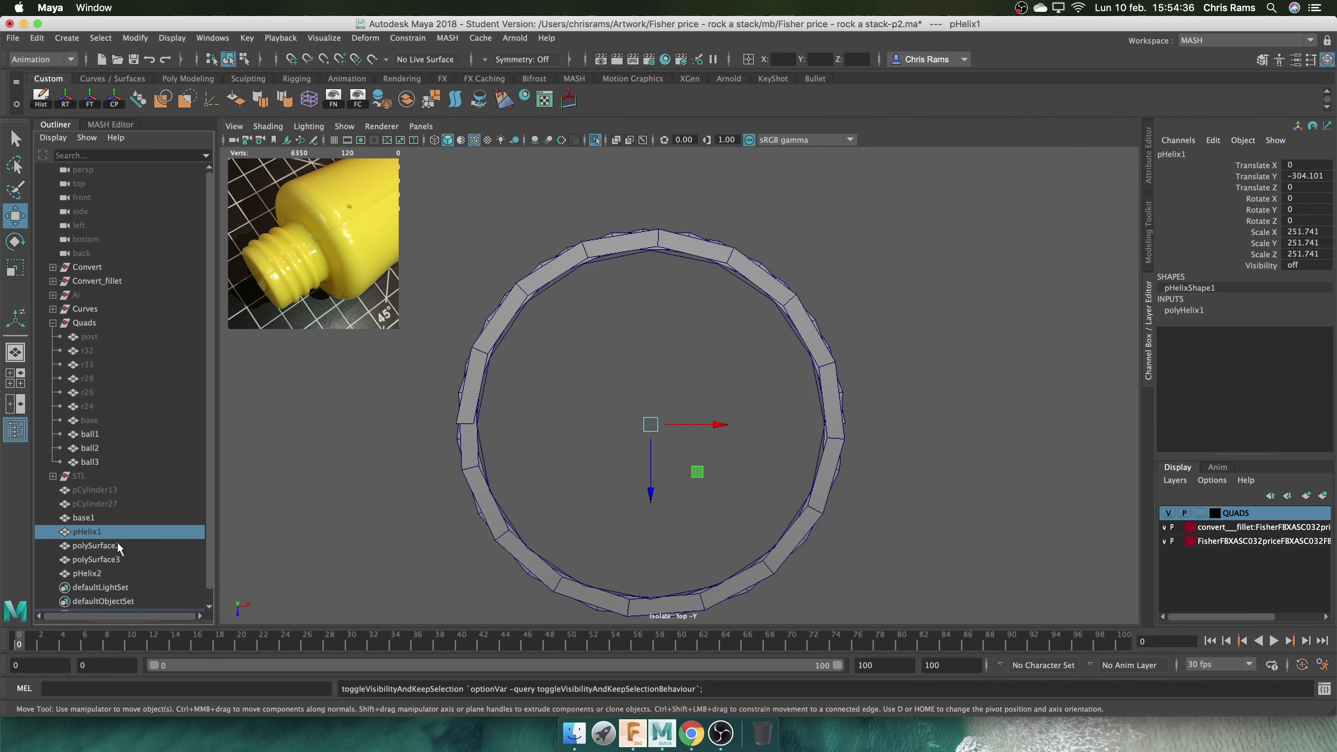
pyautogui.click(87, 573)
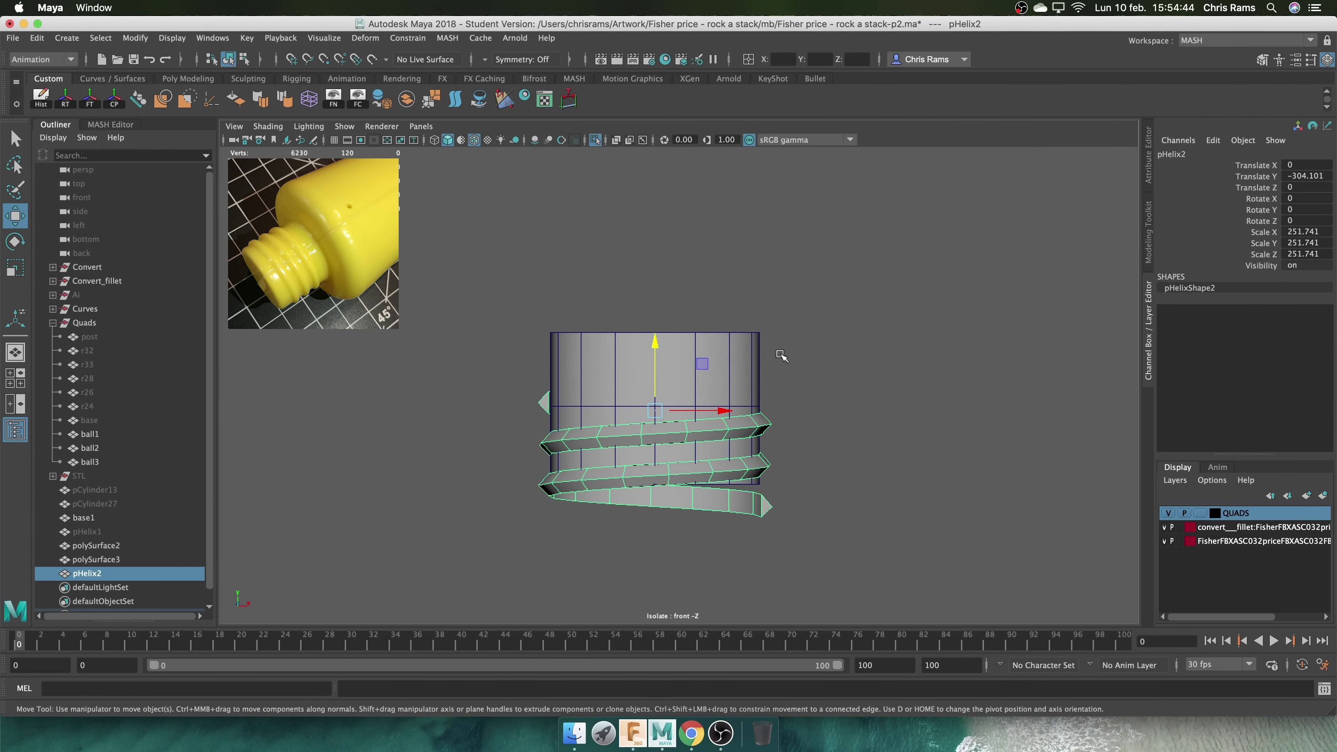
pyautogui.moveTo(622, 408); pyautogui.dragTo(709, 413)
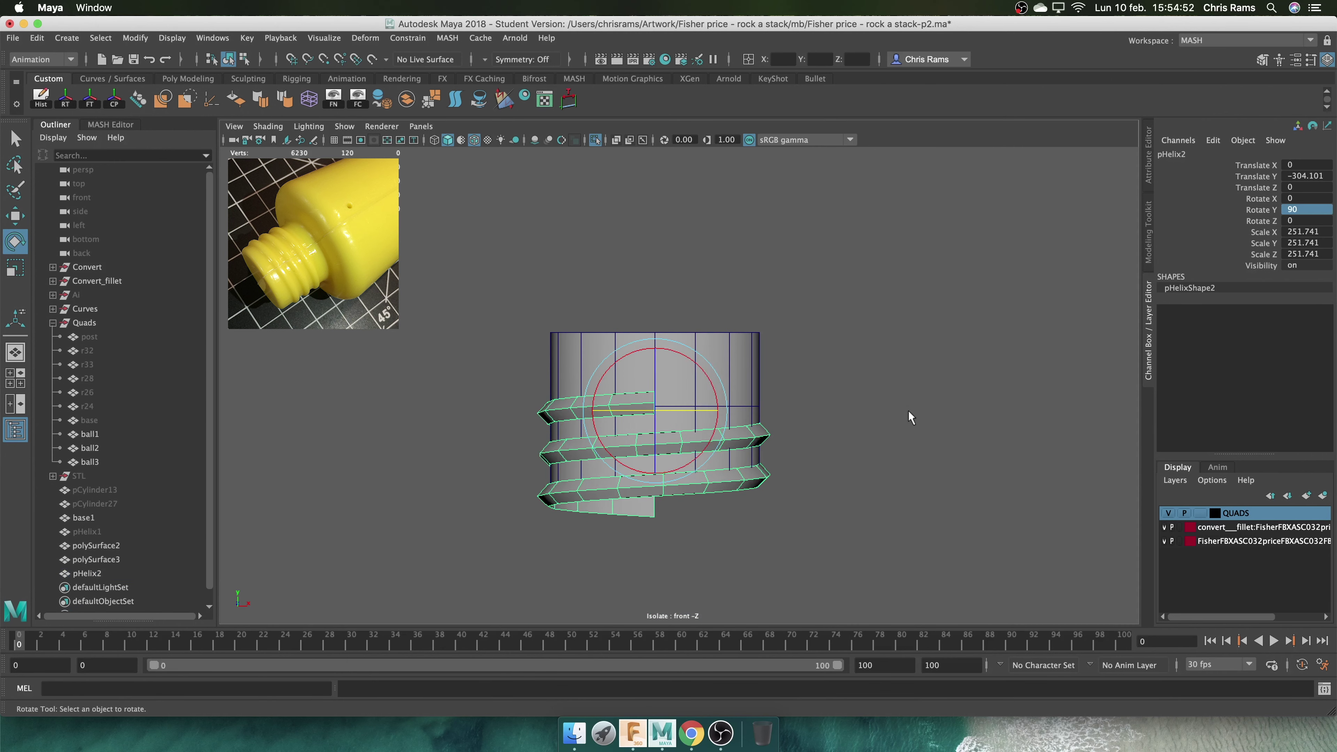
pyautogui.press('w')
pyautogui.scroll(5, 678, 255)
pyautogui.click(678, 254)
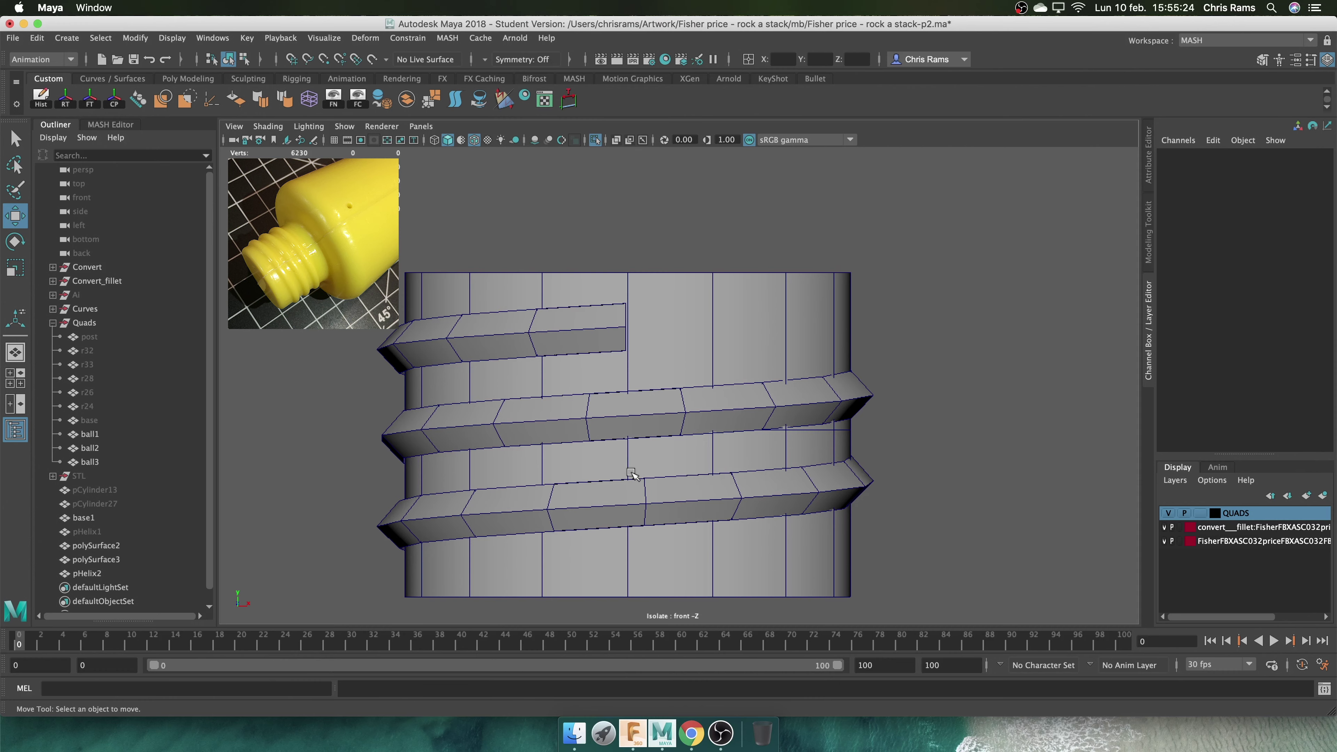
pyautogui.press('space')
pyautogui.scroll(5, 663, 382)
pyautogui.click(357, 331)
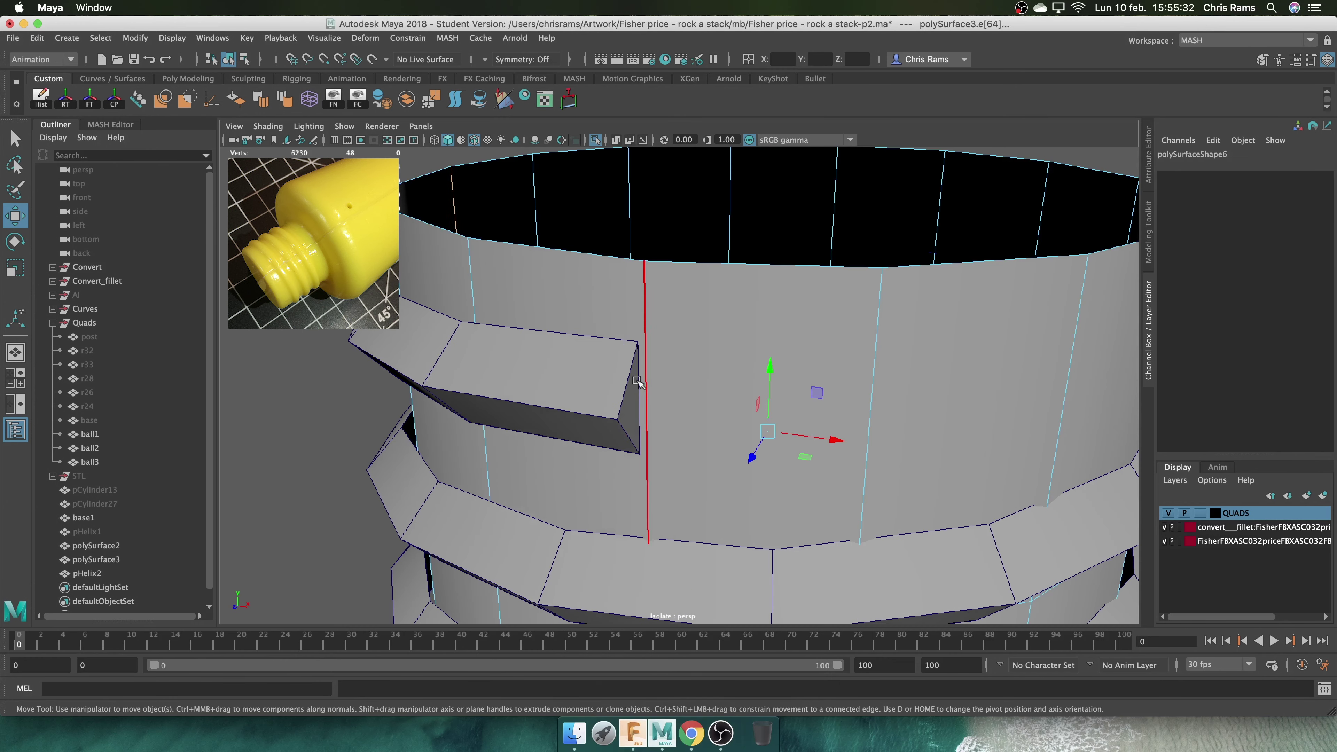
pyautogui.moveTo(357, 332); pyautogui.dragTo(358, 285, button='right')
pyautogui.click(631, 404)
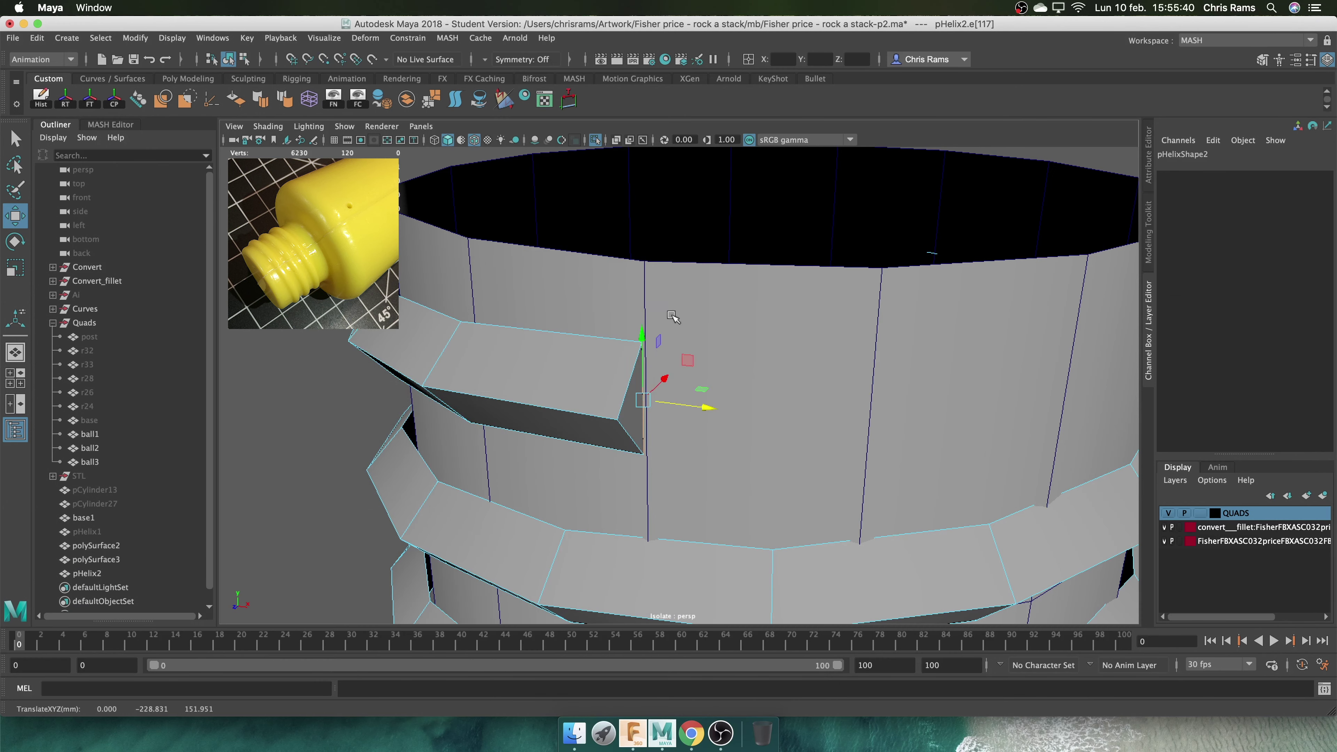
pyautogui.scroll(-3, 673, 318)
pyautogui.scroll(-4, 653, 327)
pyautogui.scroll(3, 612, 345)
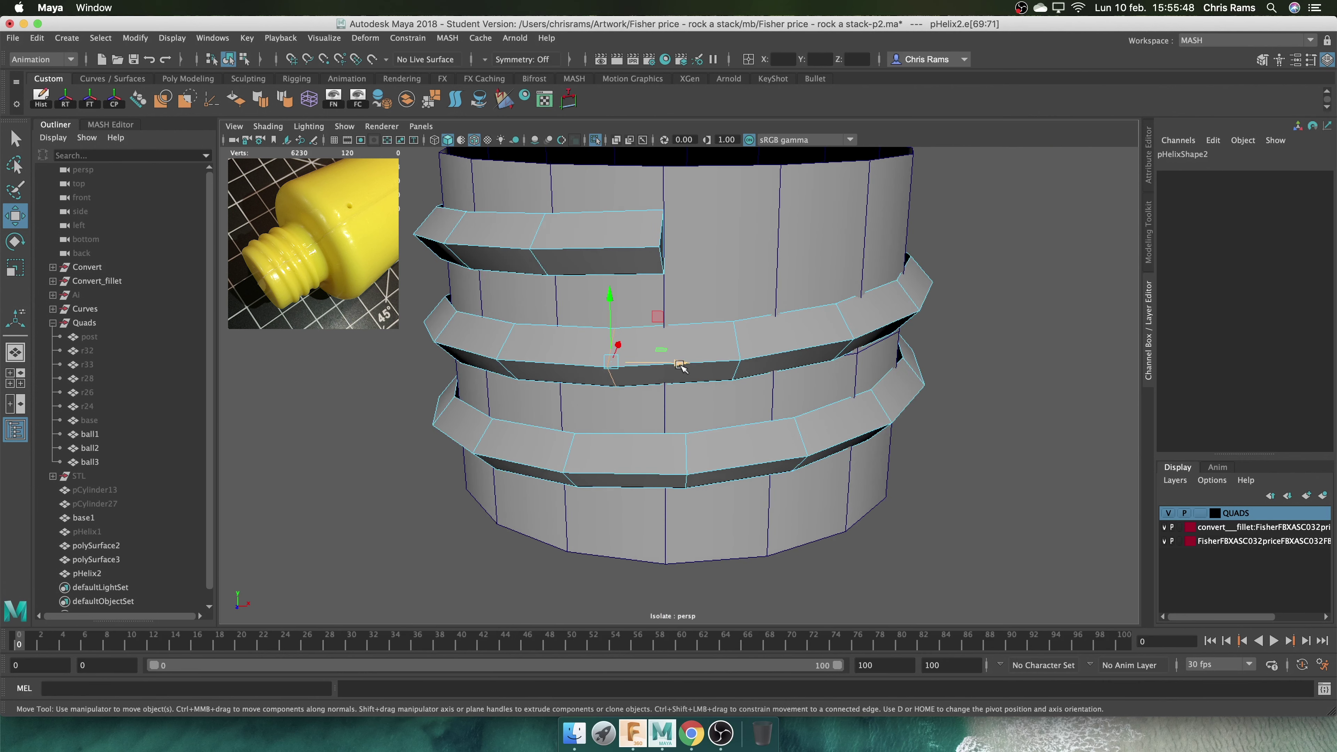
pyautogui.press('space')
pyautogui.moveTo(733, 371); pyautogui.dragTo(733, 411)
pyautogui.scroll(3, 662, 436)
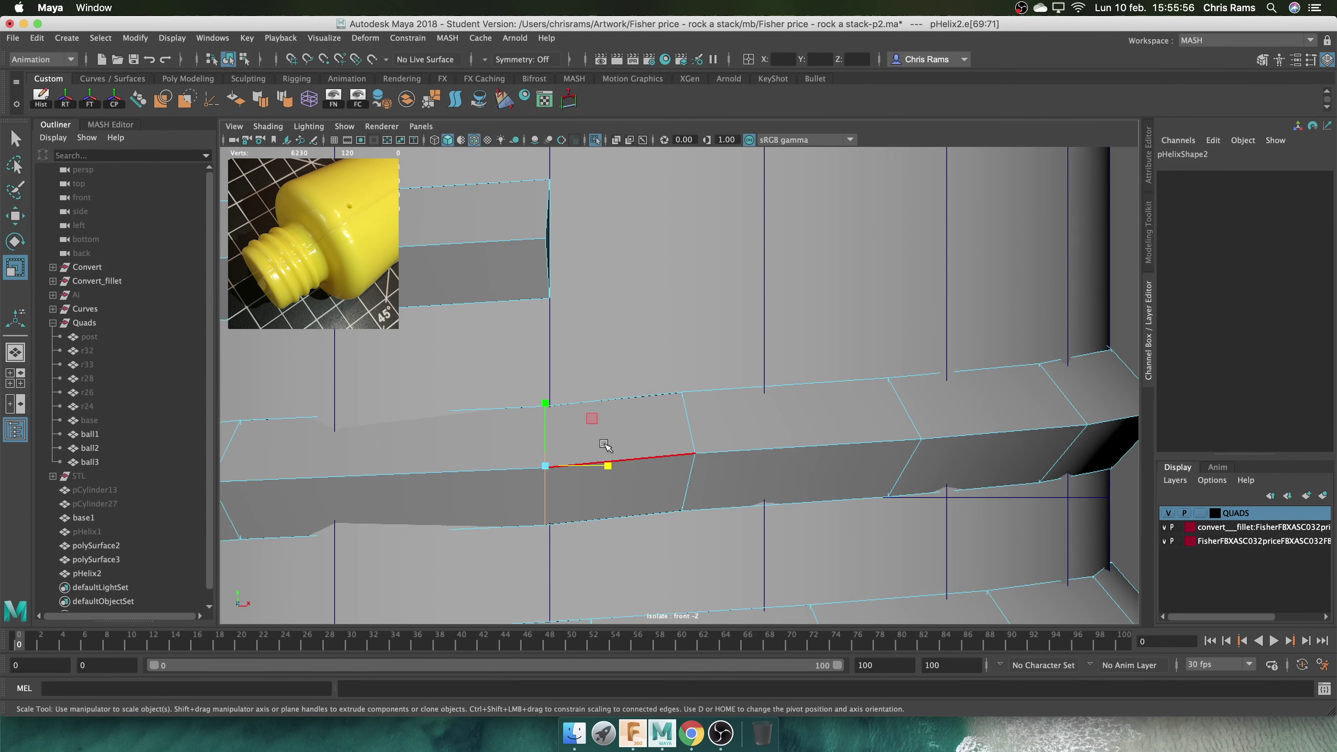
pyautogui.scroll(2, 606, 466)
pyautogui.scroll(-2, 602, 468)
pyautogui.scroll(-3, 626, 456)
pyautogui.click(673, 409)
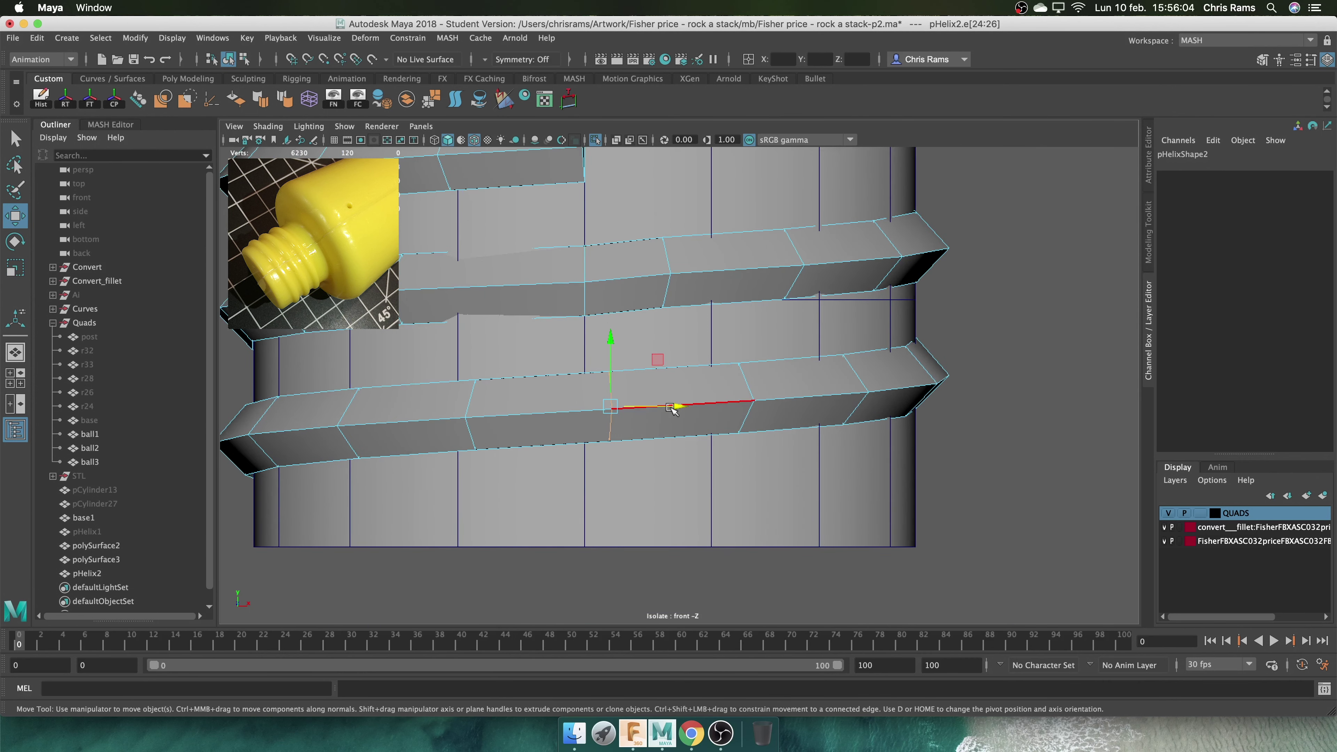
pyautogui.scroll(-3, 658, 421)
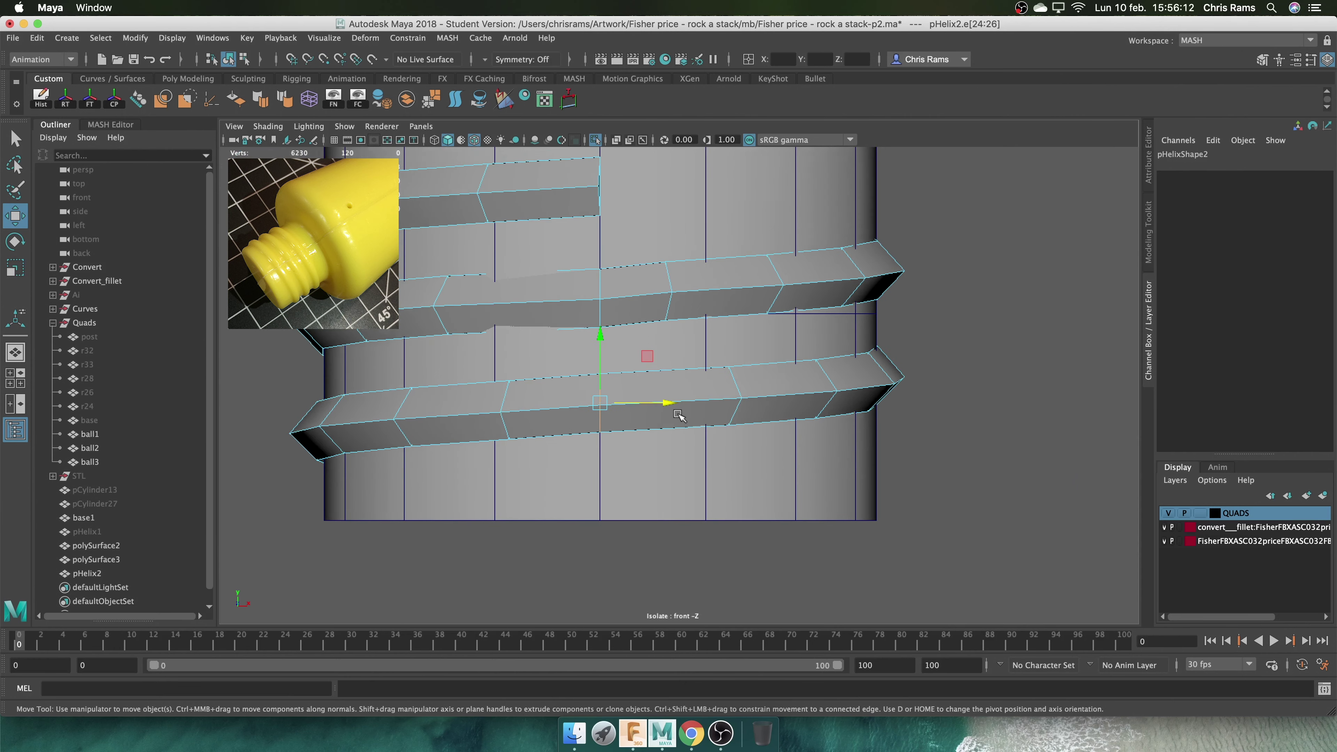
pyautogui.press('space')
pyautogui.moveTo(642, 334); pyautogui.dragTo(642, 295)
pyautogui.moveTo(642, 327)
pyautogui.keyDown('alt'); pyautogui.mouseDown()
pyautogui.moveTo(573, 353)
pyautogui.moveTo(632, 295)
pyautogui.mouseUp(); pyautogui.keyUp('alt')
pyautogui.press('space')
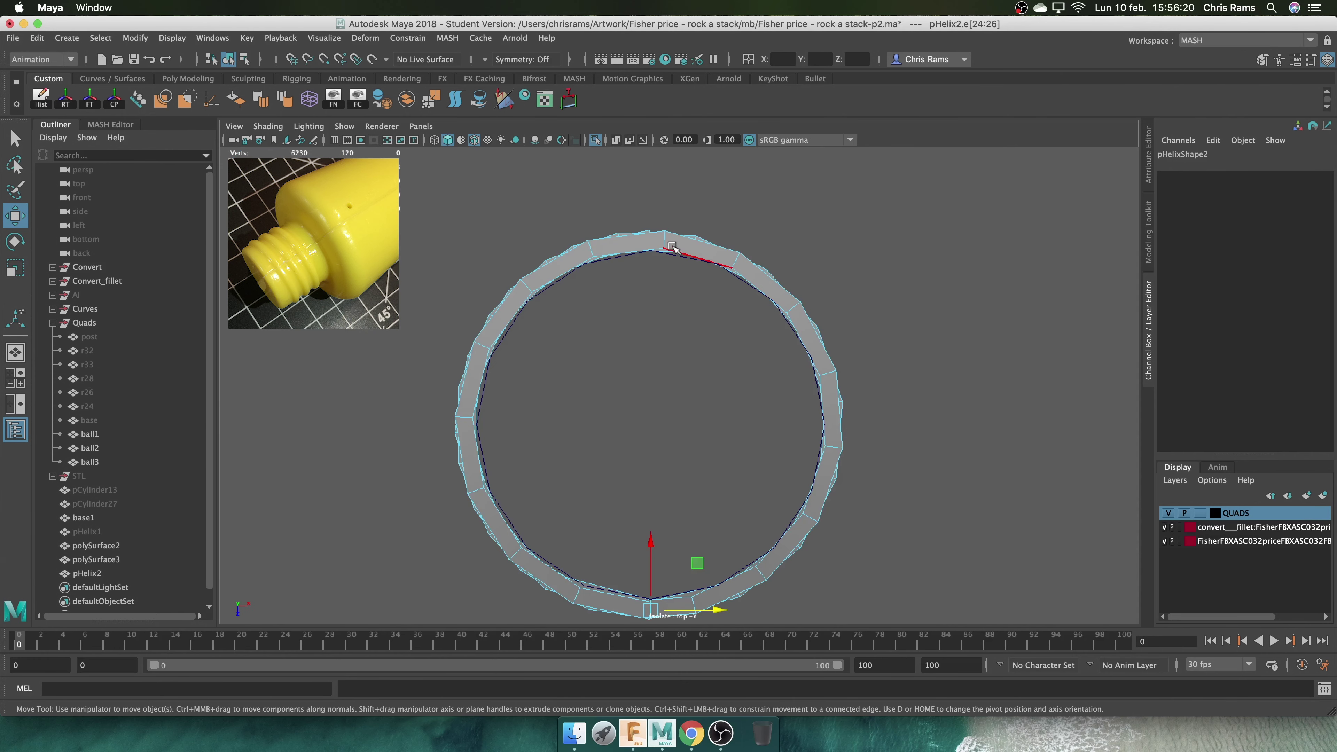
pyautogui.moveTo(663, 263); pyautogui.dragTo(611, 261, button='right')
pyautogui.click(648, 276)
pyautogui.keyDown('alt'); pyautogui.moveTo(678, 245); pyautogui.dragTo(687, 204); pyautogui.keyUp('alt')
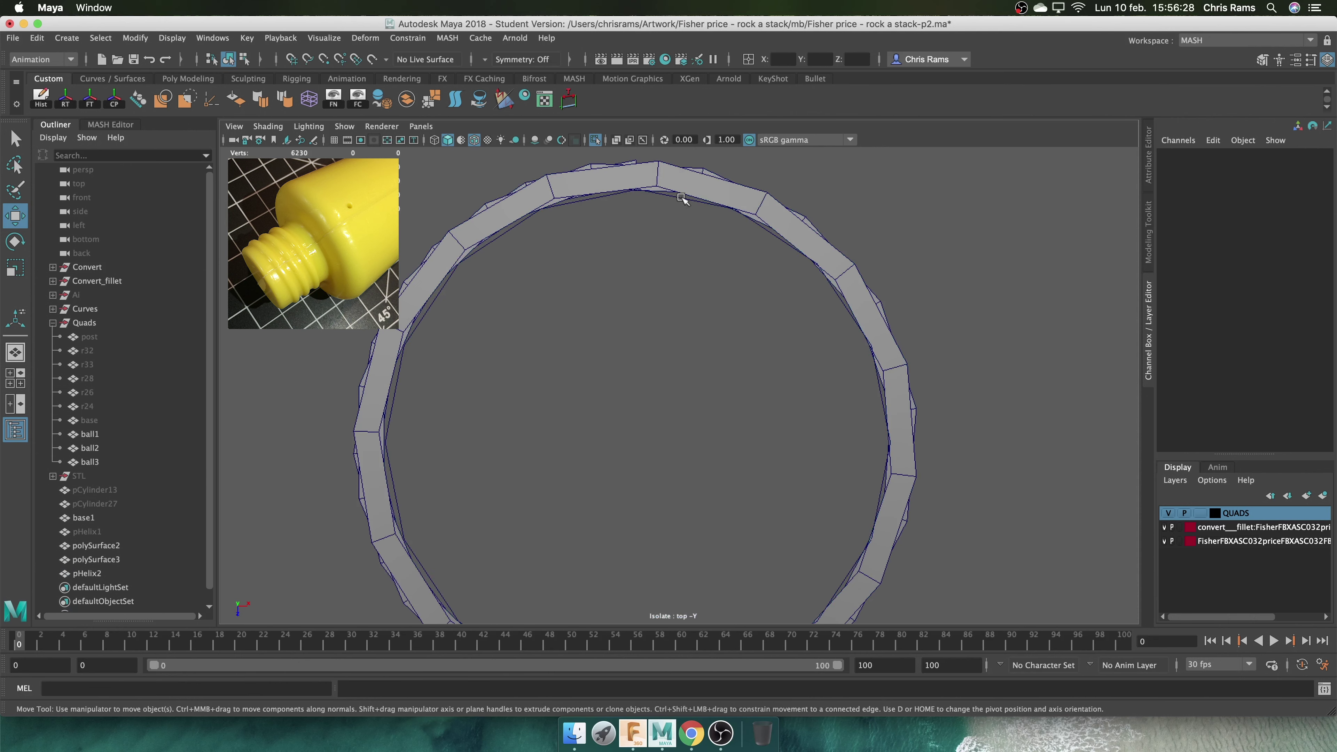
pyautogui.press('space')
pyautogui.moveTo(684, 295)
pyautogui.keyDown('alt'); pyautogui.mouseDown()
pyautogui.moveTo(704, 341)
pyautogui.moveTo(901, 349)
pyautogui.mouseUp(); pyautogui.keyUp('alt')
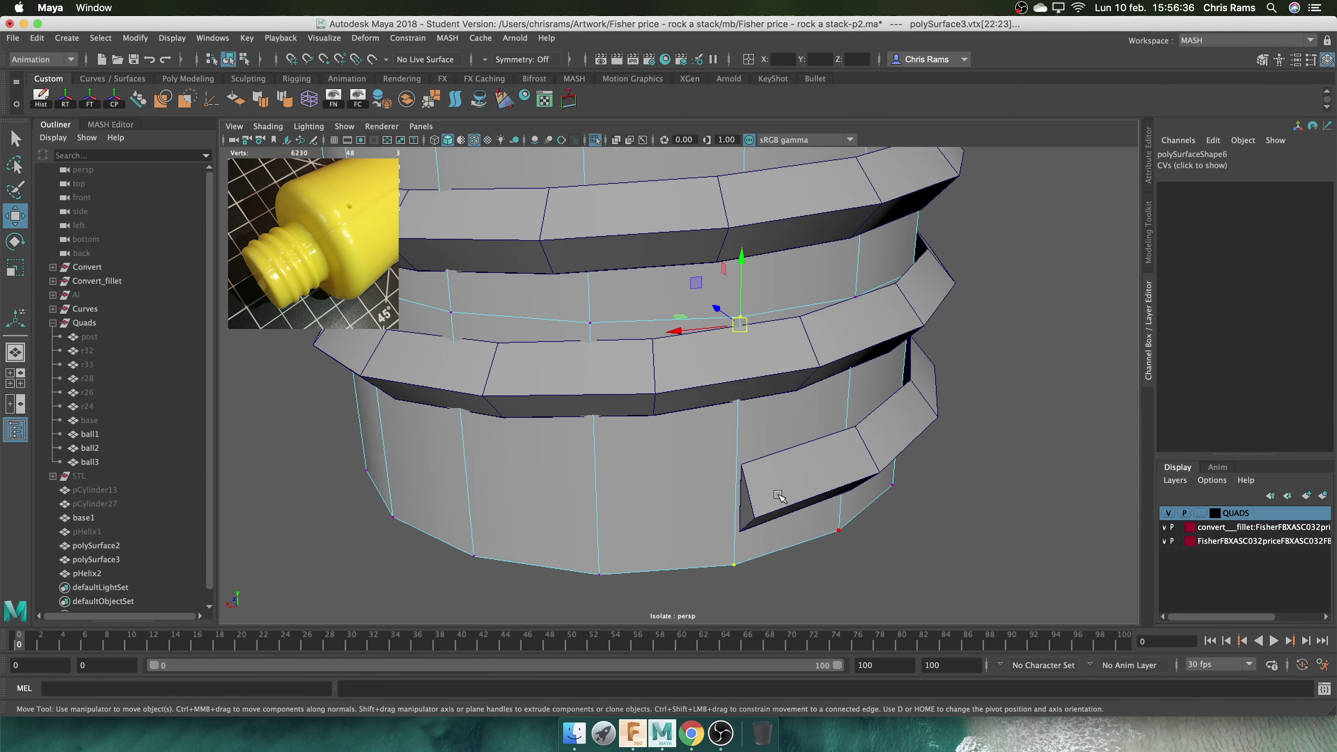
# Select edges along the pHelix2 thread and scale them so it hugs the post
pyautogui.click(901, 349)
pyautogui.moveTo(925, 327); pyautogui.dragTo(901, 265, button='right')
pyautogui.click(674, 406)
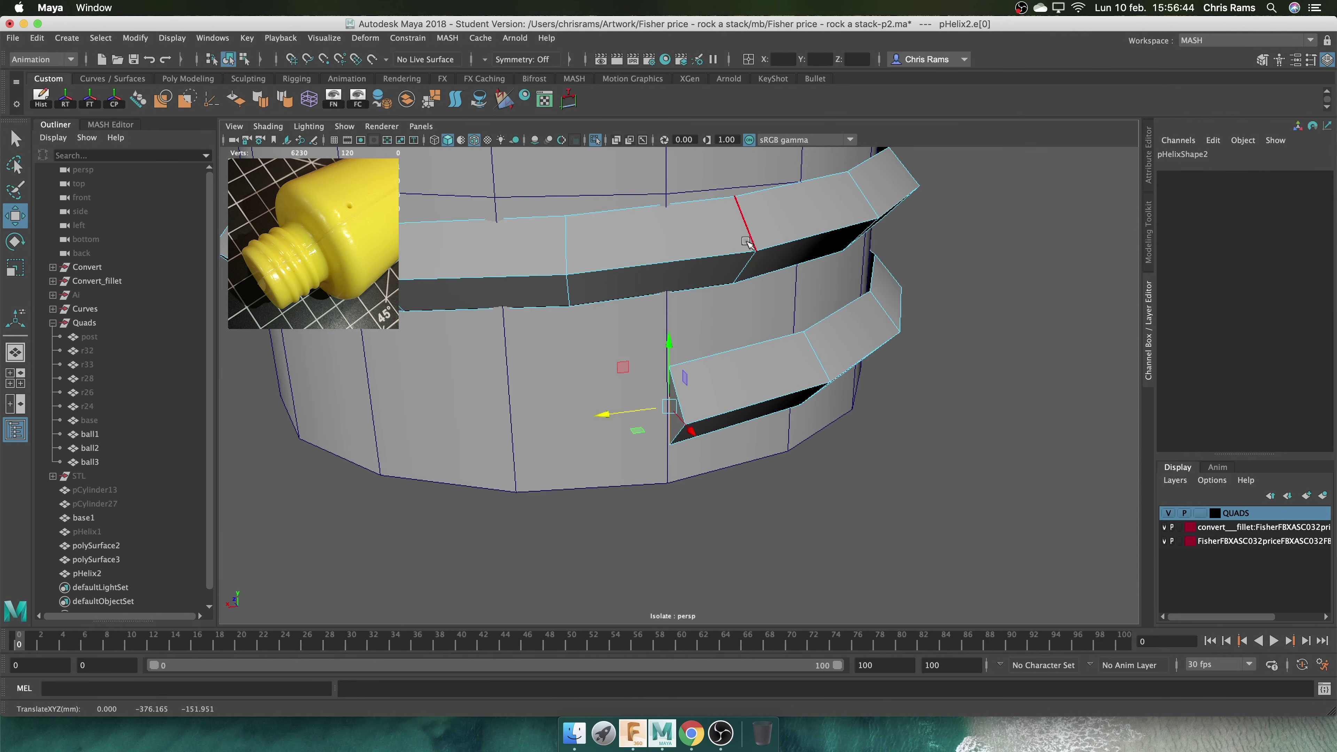
pyautogui.keyDown('alt'); pyautogui.moveTo(668, 363); pyautogui.dragTo(693, 410); pyautogui.keyUp('alt')
pyautogui.press('r')
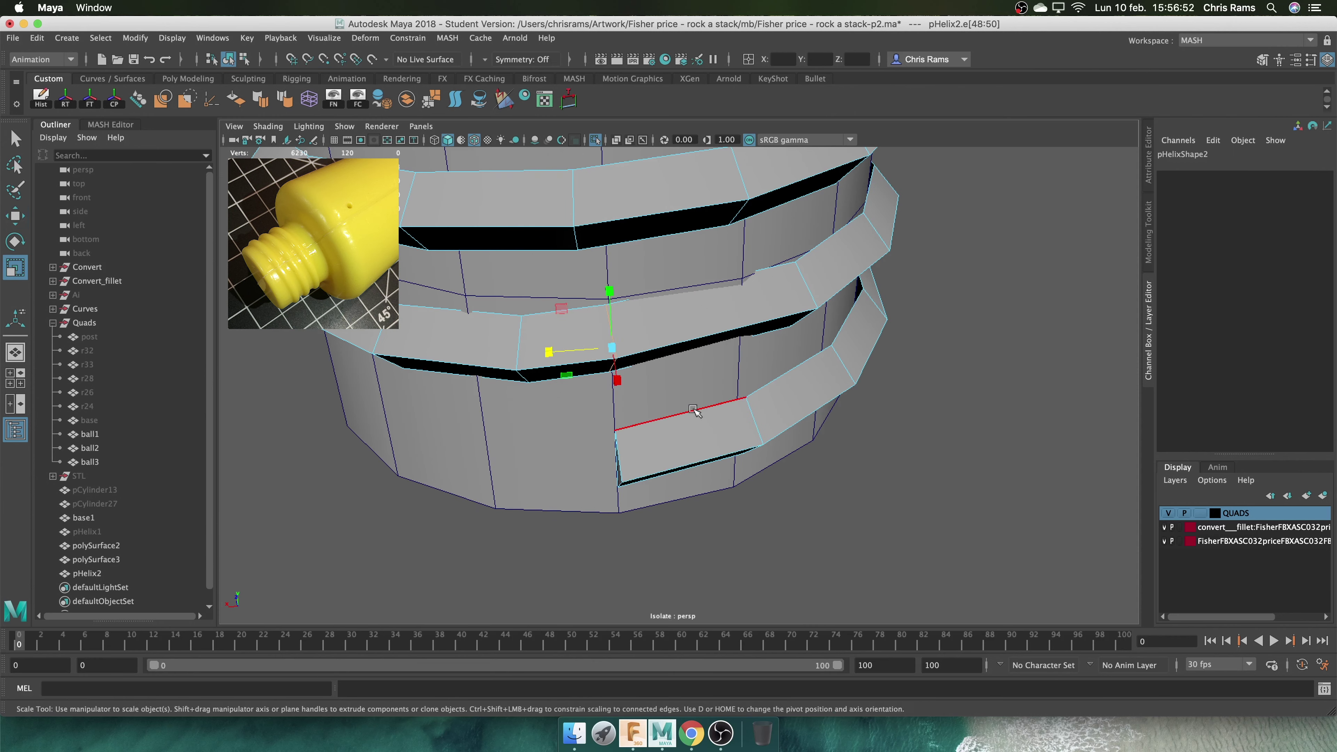
pyautogui.keyDown('alt'); pyautogui.moveTo(621, 503); pyautogui.dragTo(590, 380); pyautogui.keyUp('alt')
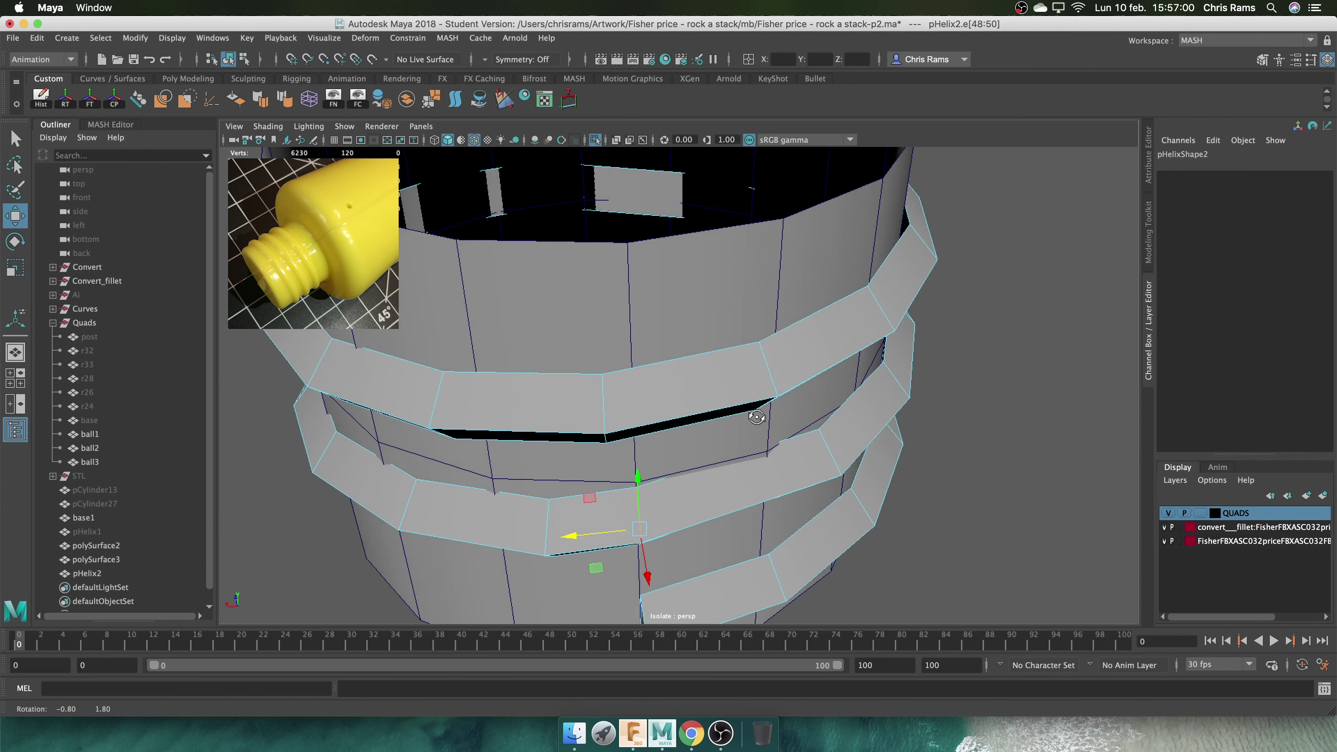
pyautogui.keyDown('alt'); pyautogui.moveTo(635, 219); pyautogui.dragTo(592, 398); pyautogui.keyUp('alt')
pyautogui.press('r')
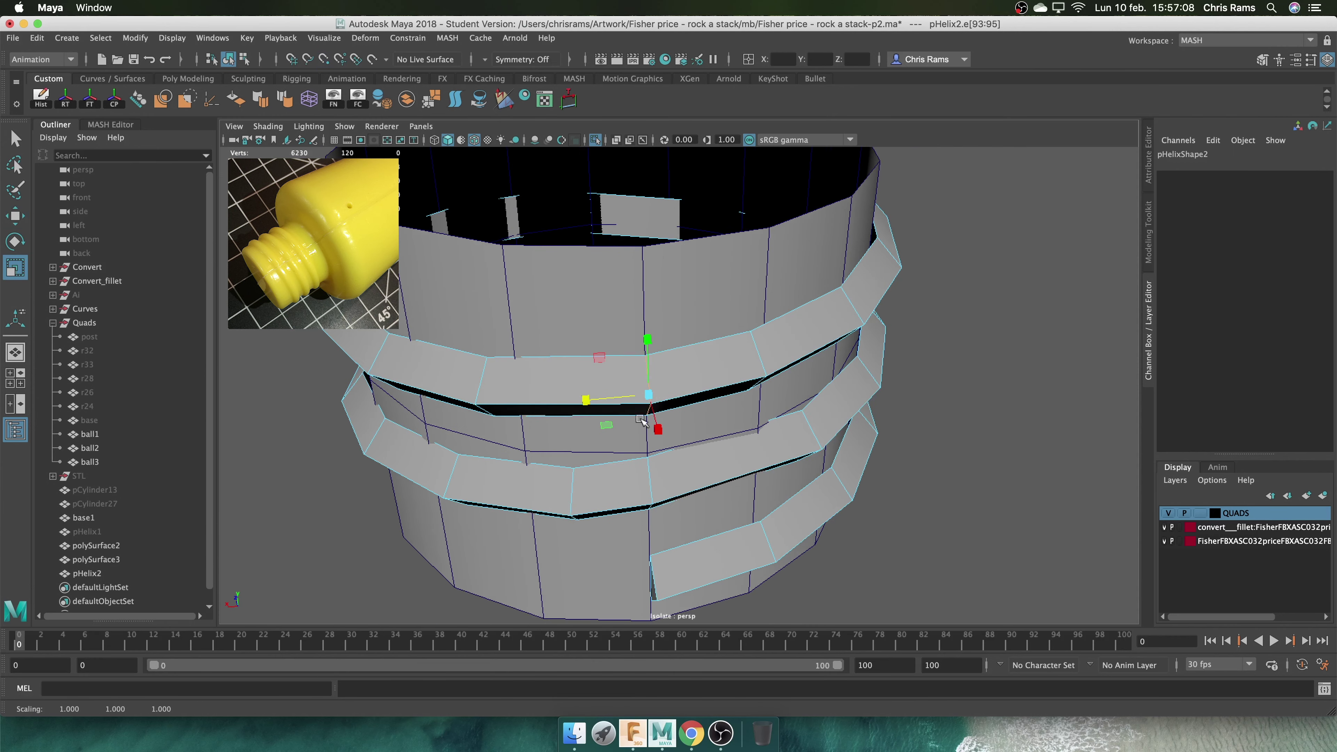
pyautogui.moveTo(651, 273)
pyautogui.keyDown('alt'); pyautogui.mouseDown()
pyautogui.moveTo(917, 286)
pyautogui.moveTo(736, 370)
pyautogui.mouseUp(); pyautogui.keyUp('alt')
# Slide thread edges along the mesh and extrude a new edge from the thread
pyautogui.click(917, 287)
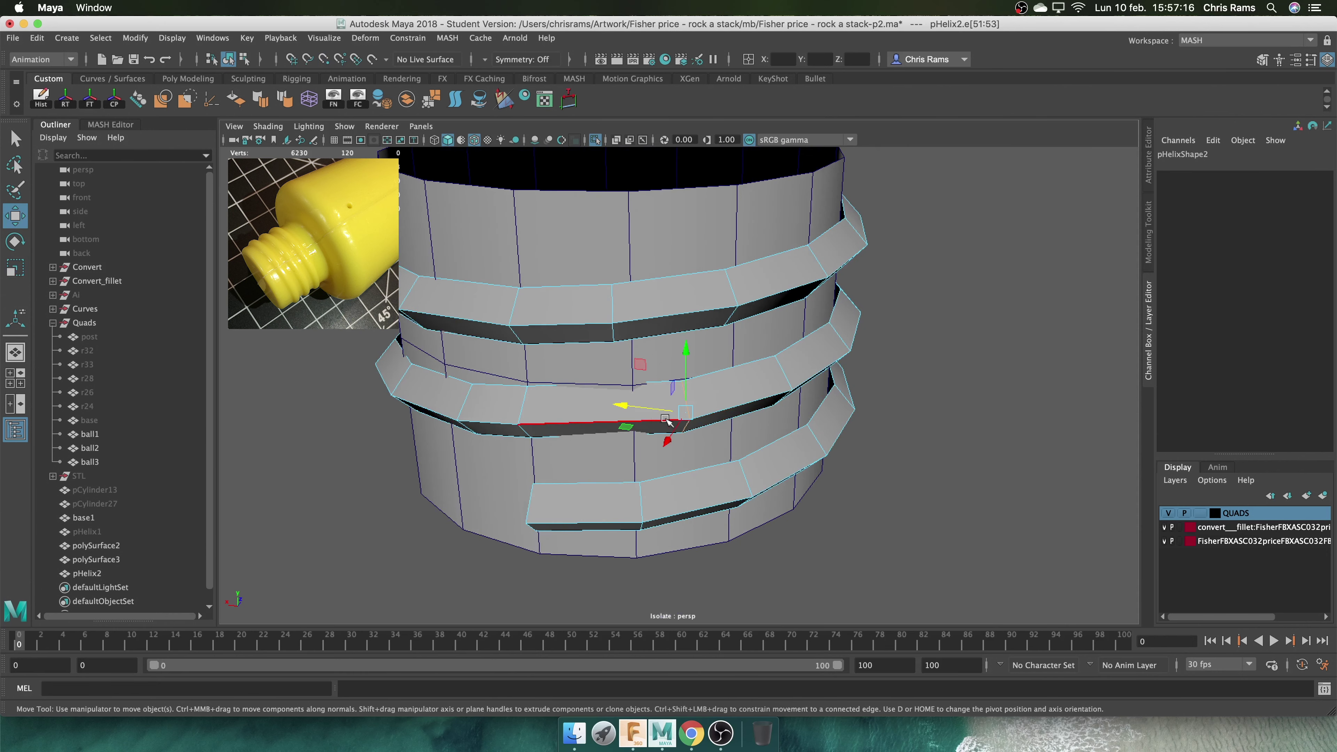
pyautogui.keyDown('shift'); pyautogui.moveTo(933, 406); pyautogui.dragTo(933, 475, button='right'); pyautogui.keyUp('shift')
pyautogui.moveTo(943, 477)
pyautogui.keyDown('alt'); pyautogui.mouseDown()
pyautogui.moveTo(883, 513)
pyautogui.moveTo(887, 487)
pyautogui.moveTo(901, 500)
pyautogui.mouseUp(); pyautogui.keyUp('alt')
pyautogui.press('w')
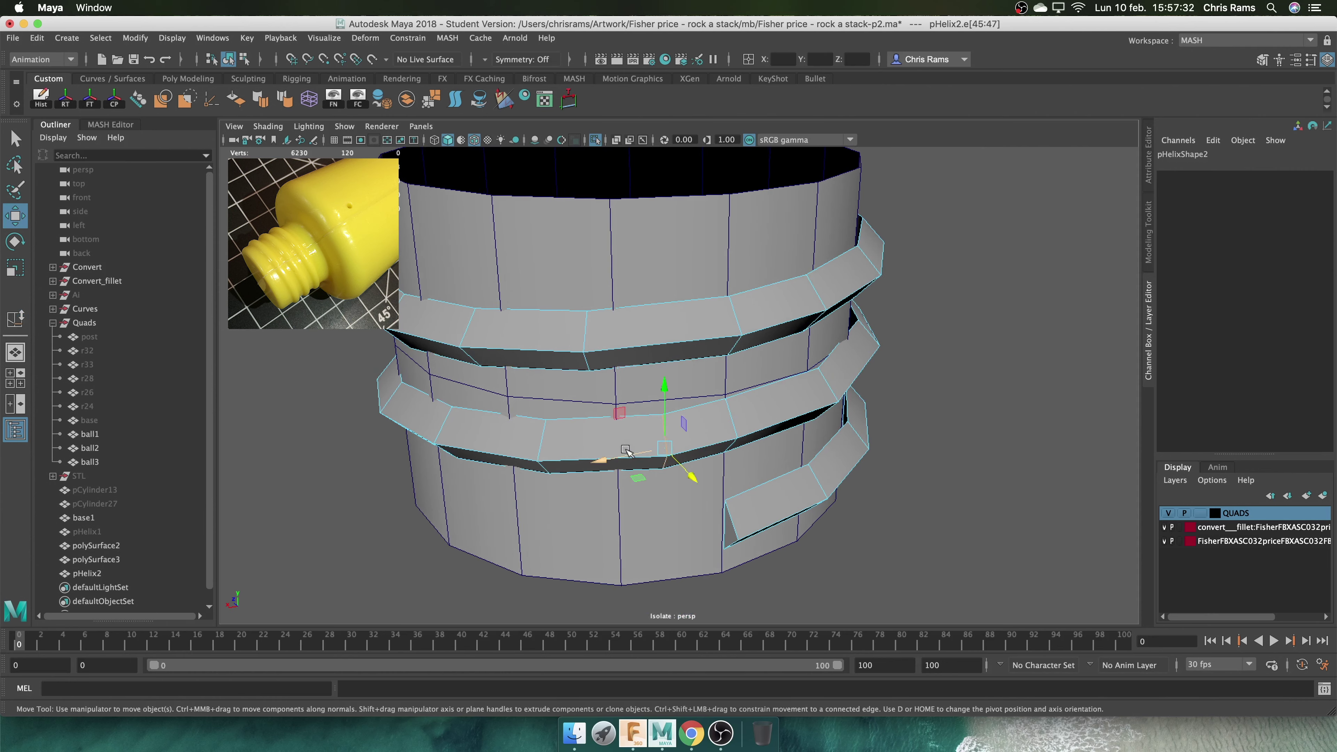
pyautogui.moveTo(627, 451)
pyautogui.keyDown('alt'); pyautogui.mouseDown()
pyautogui.moveTo(843, 474)
pyautogui.moveTo(904, 499)
pyautogui.moveTo(872, 487)
pyautogui.moveTo(779, 526)
pyautogui.moveTo(552, 433)
pyautogui.moveTo(811, 487)
pyautogui.moveTo(631, 474)
pyautogui.moveTo(761, 406)
pyautogui.mouseUp(); pyautogui.keyUp('alt')
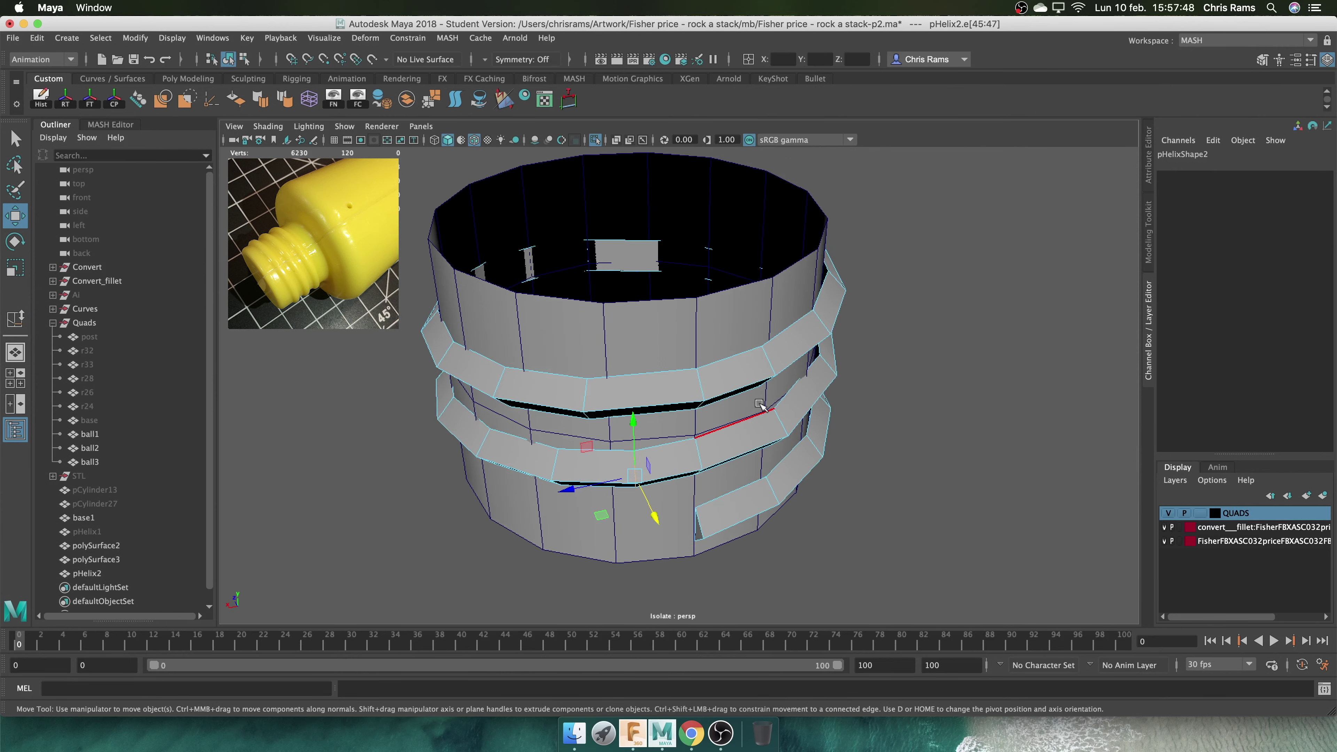
pyautogui.keyDown('shift'); pyautogui.moveTo(890, 339); pyautogui.dragTo(858, 323, button='right'); pyautogui.keyUp('shift')
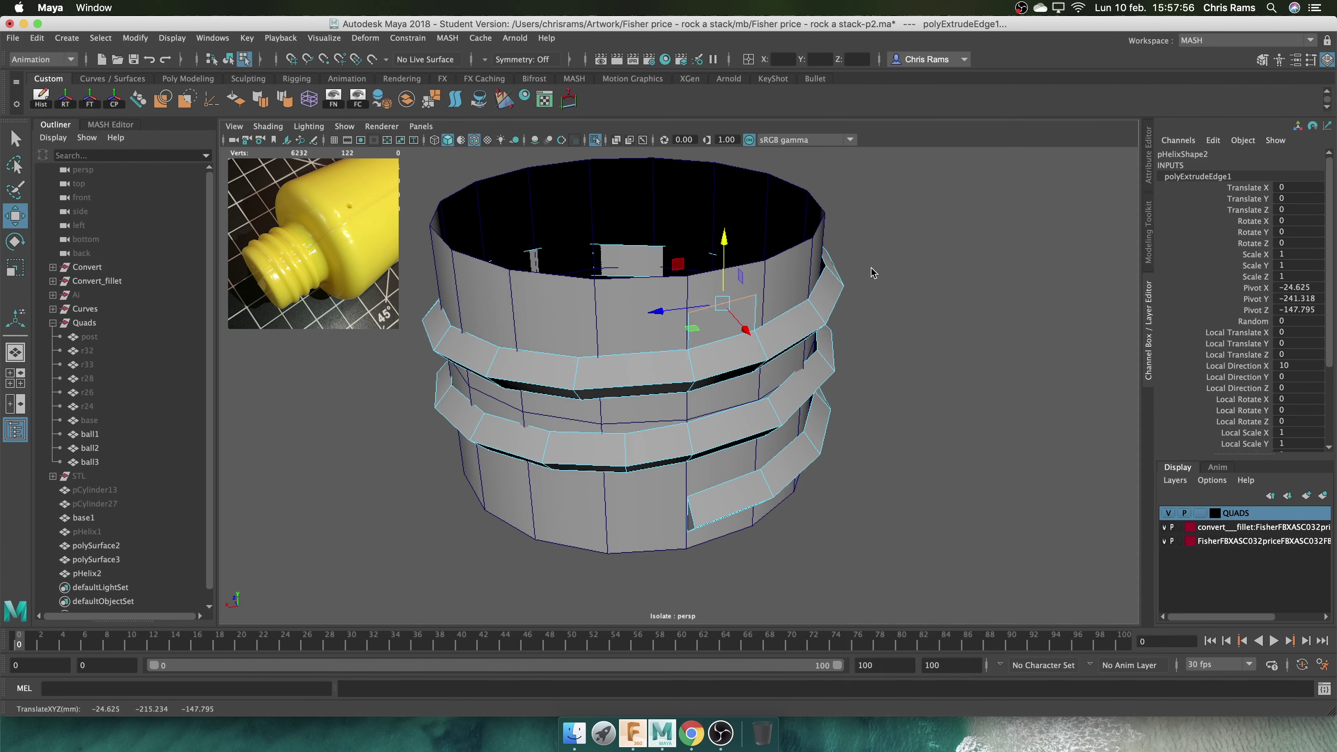
# Extrude a helix thread edge upward into a trial wall
pyautogui.press('F9')
pyautogui.click(689, 315)
pyautogui.keyDown('alt'); pyautogui.moveTo(765, 260); pyautogui.dragTo(902, 349); pyautogui.keyUp('alt')
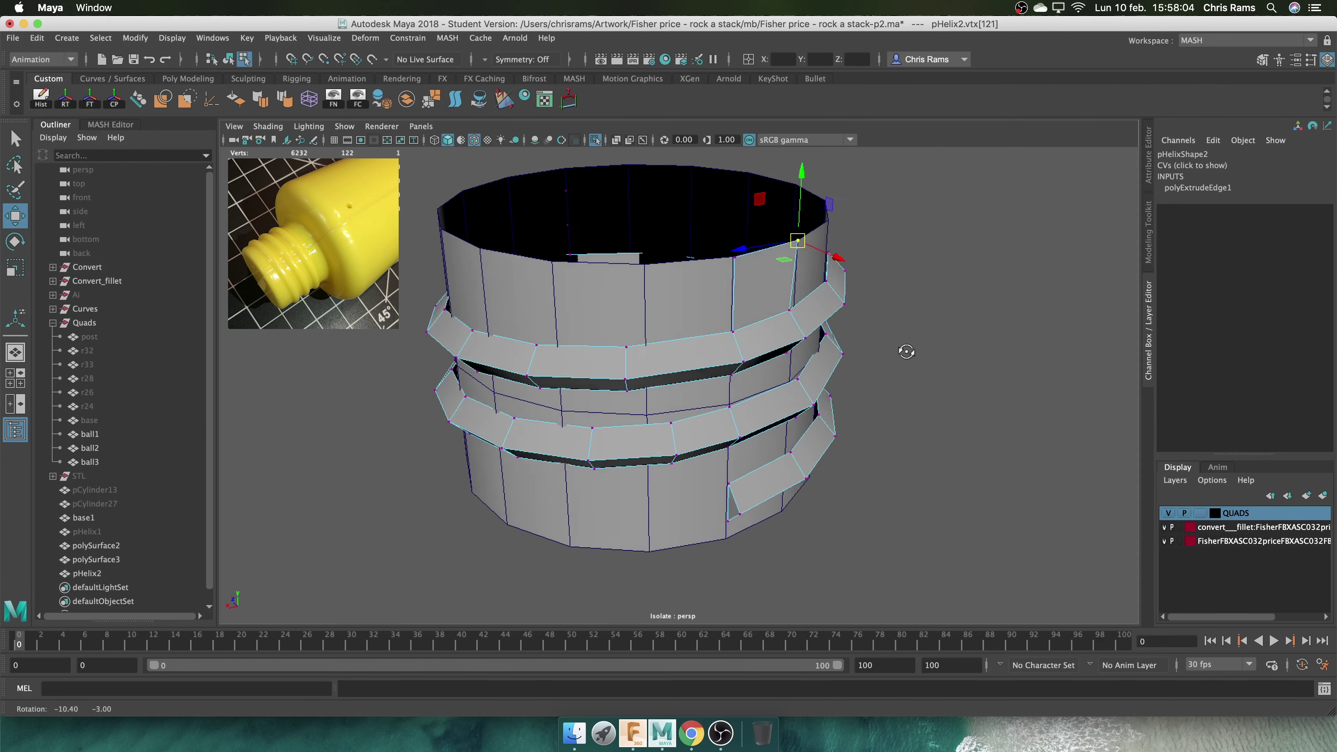
pyautogui.moveTo(949, 263); pyautogui.dragTo(949, 218, button='right')
pyautogui.click(632, 358)
pyautogui.keyDown('shift'); pyautogui.moveTo(800, 390); pyautogui.dragTo(769, 373, button='right'); pyautogui.keyUp('shift')
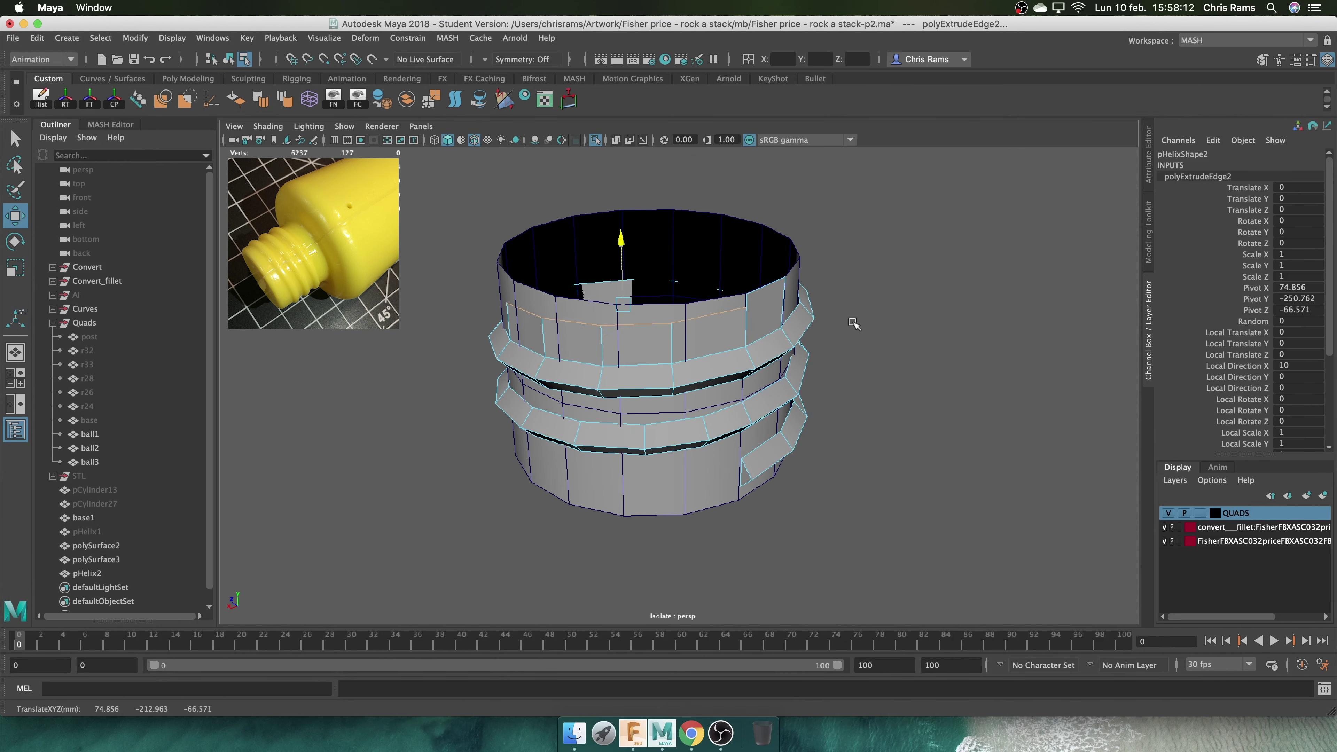
pyautogui.moveTo(770, 374); pyautogui.dragTo(857, 319, button='middle')
# Reposition a corner vertex of the first wall in x-ray view
pyautogui.press('F9')
pyautogui.hotkey('alt', 'x')
pyautogui.press('w')
pyautogui.keyDown('alt'); pyautogui.moveTo(827, 320); pyautogui.dragTo(734, 310); pyautogui.keyUp('alt')
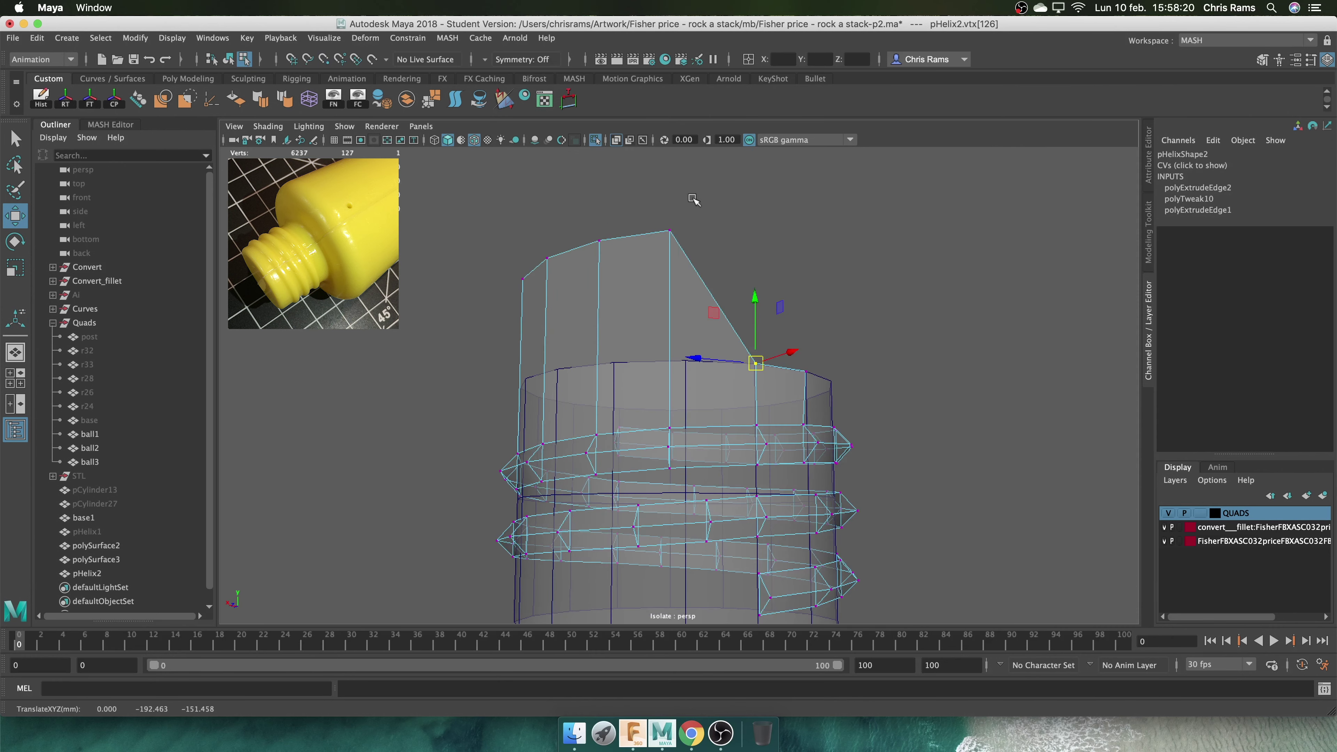
pyautogui.moveTo(839, 371)
pyautogui.keyDown('alt'); pyautogui.mouseDown()
pyautogui.moveTo(898, 403)
pyautogui.moveTo(955, 379)
pyautogui.moveTo(927, 390)
pyautogui.mouseUp(); pyautogui.keyUp('alt')
# Extrude a second thread edge into a wall and pull its top corner down to slant it
pyautogui.moveTo(929, 379); pyautogui.dragTo(929, 264, button='right')
pyautogui.click(743, 356)
pyautogui.keyDown('alt'); pyautogui.moveTo(742, 356); pyautogui.dragTo(843, 379); pyautogui.keyUp('alt')
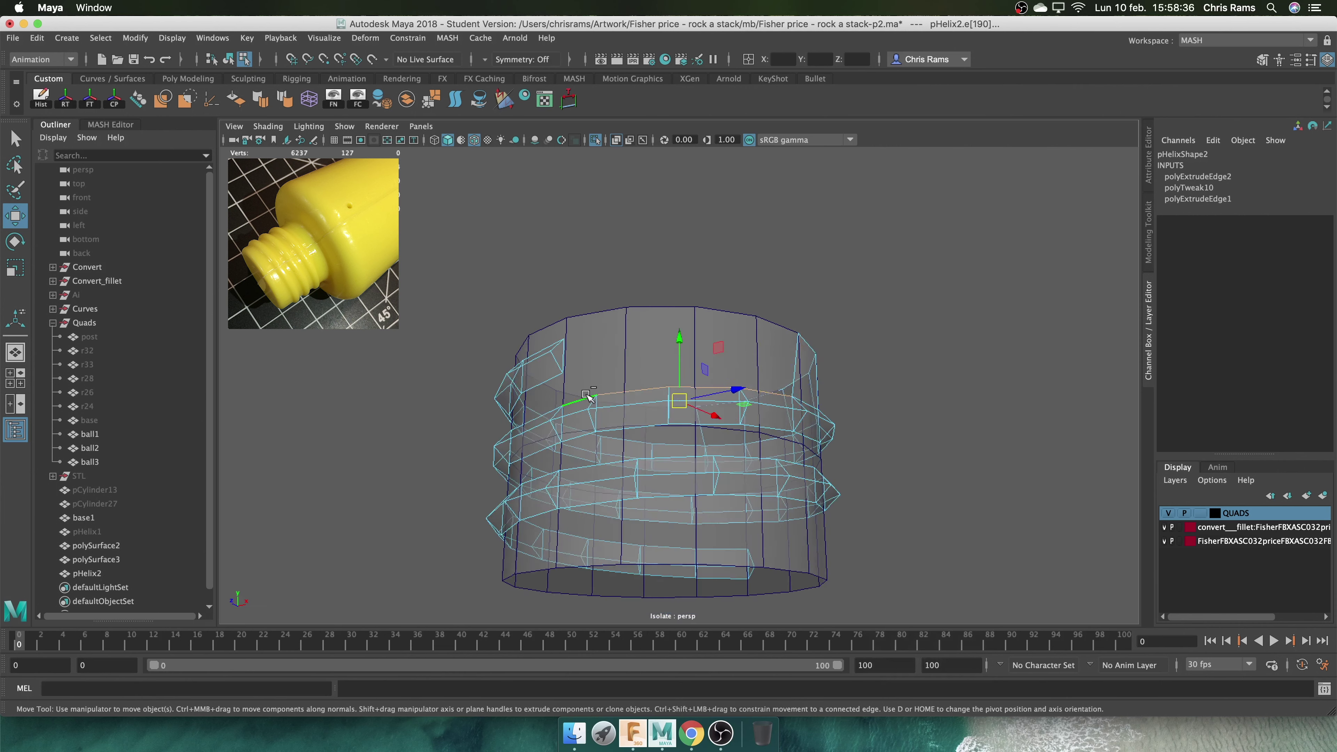
pyautogui.keyDown('shift'); pyautogui.moveTo(895, 400); pyautogui.dragTo(869, 416, button='right'); pyautogui.keyUp('shift')
pyautogui.moveTo(869, 416)
pyautogui.mouseDown(button='middle')
pyautogui.moveTo(867, 300)
pyautogui.moveTo(800, 295)
pyautogui.mouseUp(button='middle')
pyautogui.press('F9')
pyautogui.click(770, 273)
pyautogui.keyDown('alt'); pyautogui.moveTo(800, 295); pyautogui.dragTo(658, 211); pyautogui.keyUp('alt')
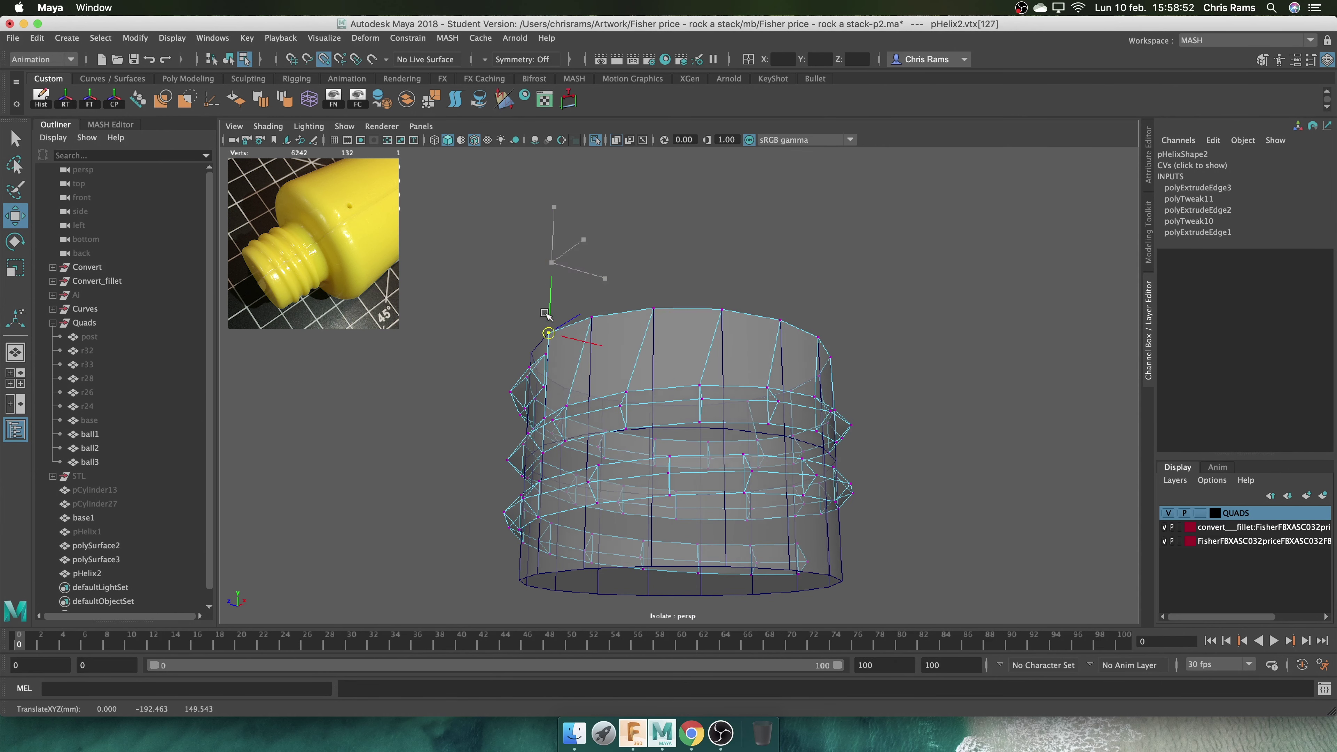
# Extrude a third thread edge into a taller wall and adjust its corner vertex
pyautogui.keyDown('alt'); pyautogui.moveTo(547, 315); pyautogui.dragTo(820, 295); pyautogui.keyUp('alt')
pyautogui.press('F10')
pyautogui.click(679, 340)
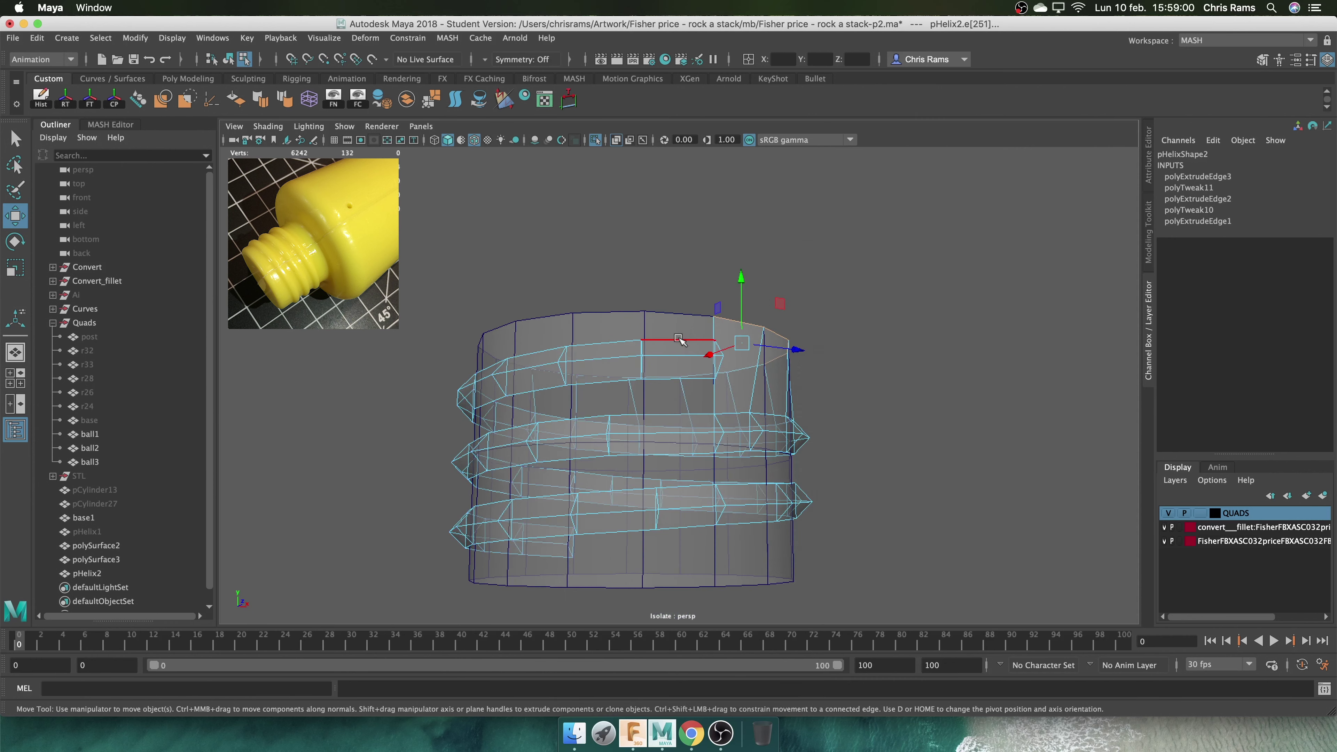
pyautogui.keyDown('alt'); pyautogui.moveTo(679, 340); pyautogui.dragTo(598, 406); pyautogui.keyUp('alt')
pyautogui.keyDown('shift'); pyautogui.moveTo(715, 337); pyautogui.dragTo(715, 274); pyautogui.keyUp('shift')
pyautogui.scroll(-3, 680, 369)
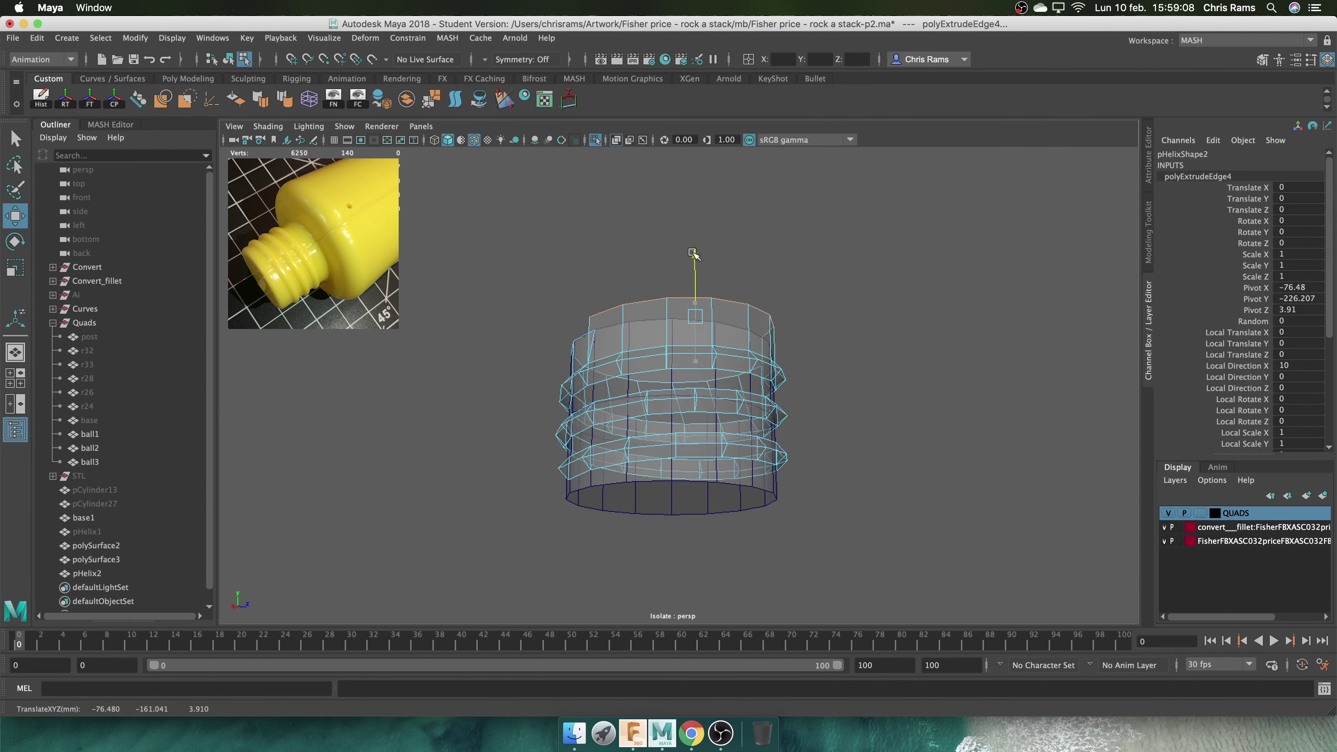
pyautogui.moveTo(612, 234); pyautogui.dragTo(612, 211, button='right')
pyautogui.keyDown('alt'); pyautogui.moveTo(612, 211); pyautogui.dragTo(598, 266); pyautogui.keyUp('alt')
pyautogui.click(598, 266)
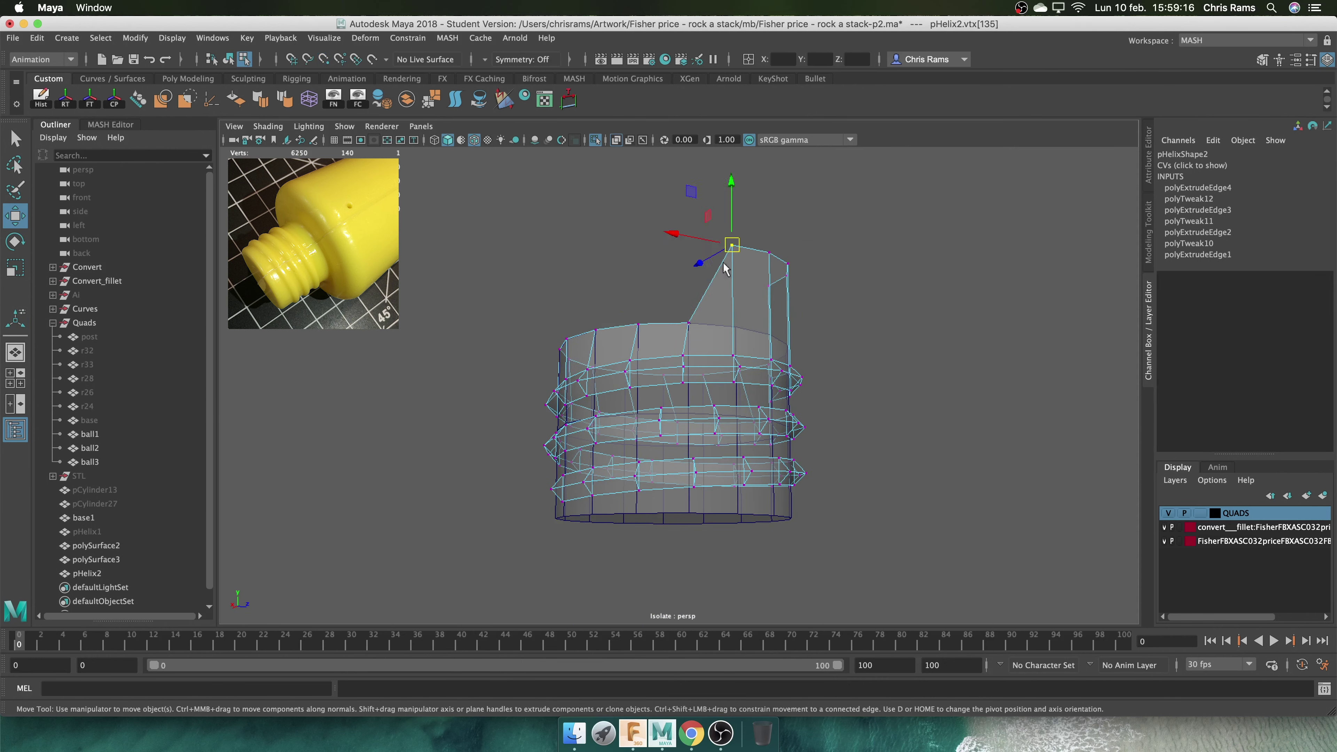
pyautogui.keyDown('alt'); pyautogui.moveTo(725, 269); pyautogui.dragTo(687, 232); pyautogui.keyUp('alt')
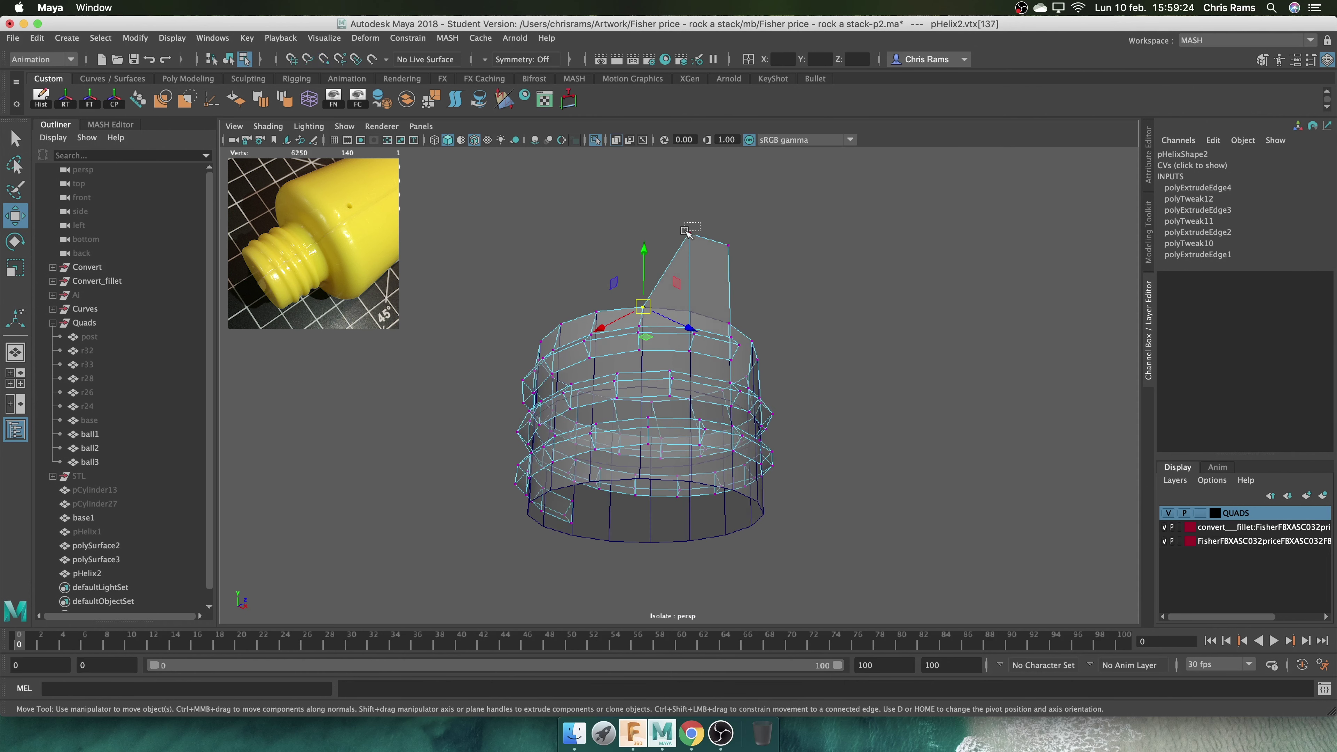
# Undo the extruded walls and deselect the helix
pyautogui.hotkey('ctrl', 'z')
pyautogui.press('F8')
pyautogui.click(827, 383)
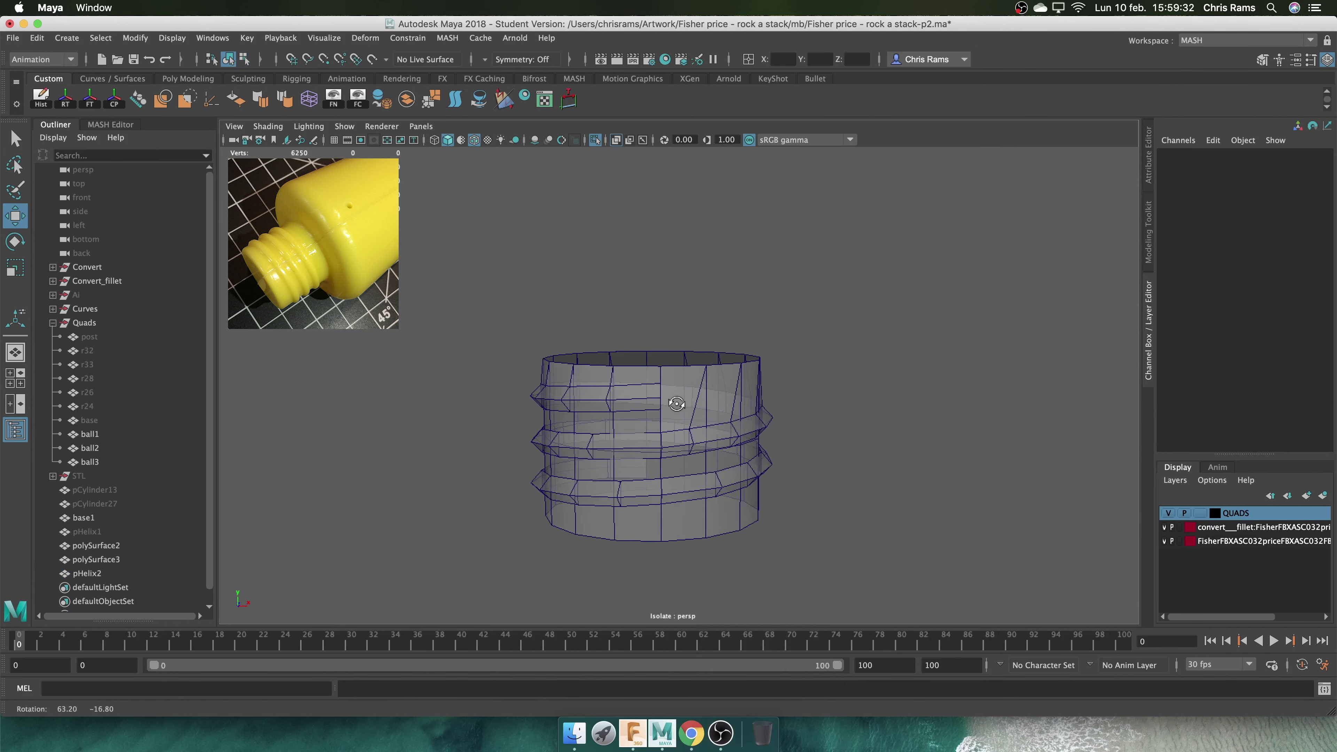
pyautogui.moveTo(827, 382)
pyautogui.keyDown('alt'); pyautogui.mouseDown()
pyautogui.moveTo(606, 388)
pyautogui.moveTo(659, 341)
pyautogui.moveTo(860, 287)
pyautogui.mouseUp(); pyautogui.keyUp('alt')
# Raise pHelix2 to Translate Y -250.974 and rotate it in Y
pyautogui.click(88, 573)
pyautogui.press('e')
pyautogui.keyDown('ctrl'); pyautogui.moveTo(1258, 209); pyautogui.dragTo(1286, 214); pyautogui.keyUp('ctrl')
pyautogui.write('90')
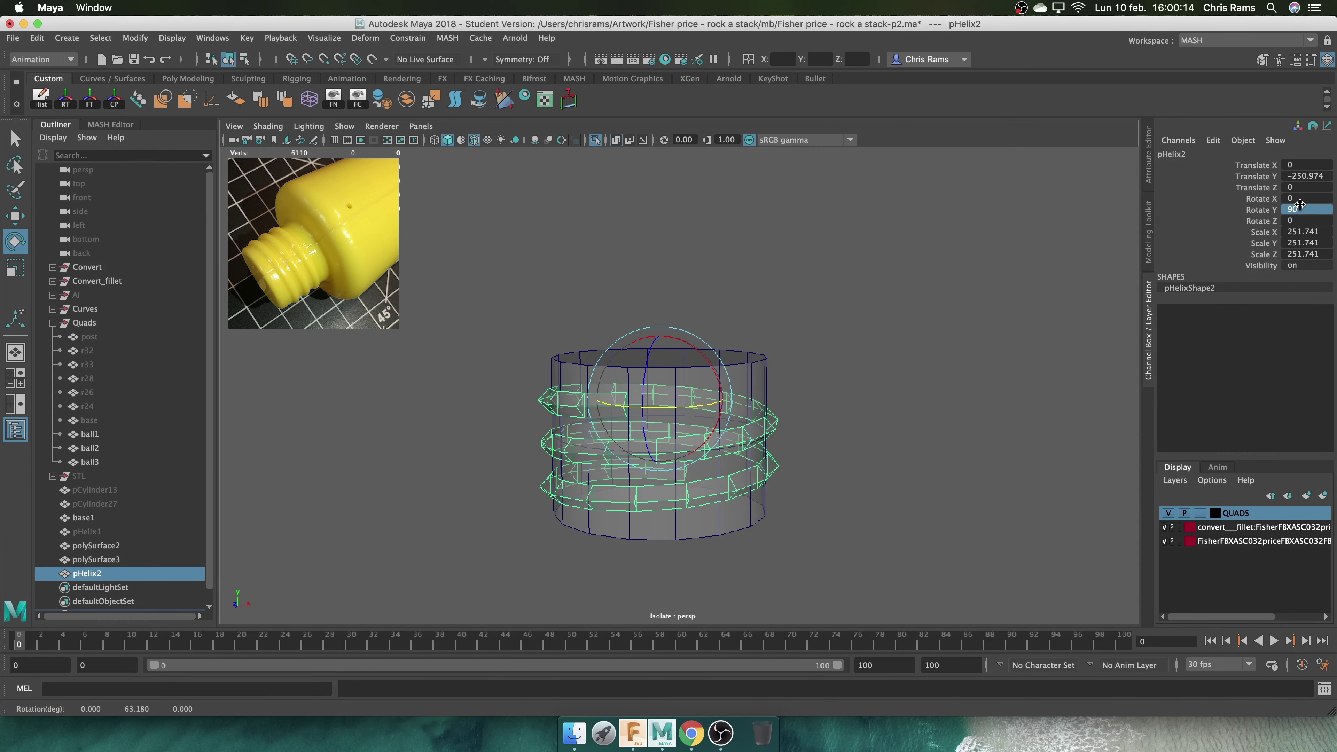
pyautogui.press('Return')
# Deselect the helix, then select edges along its thread band
pyautogui.click(925, 418)
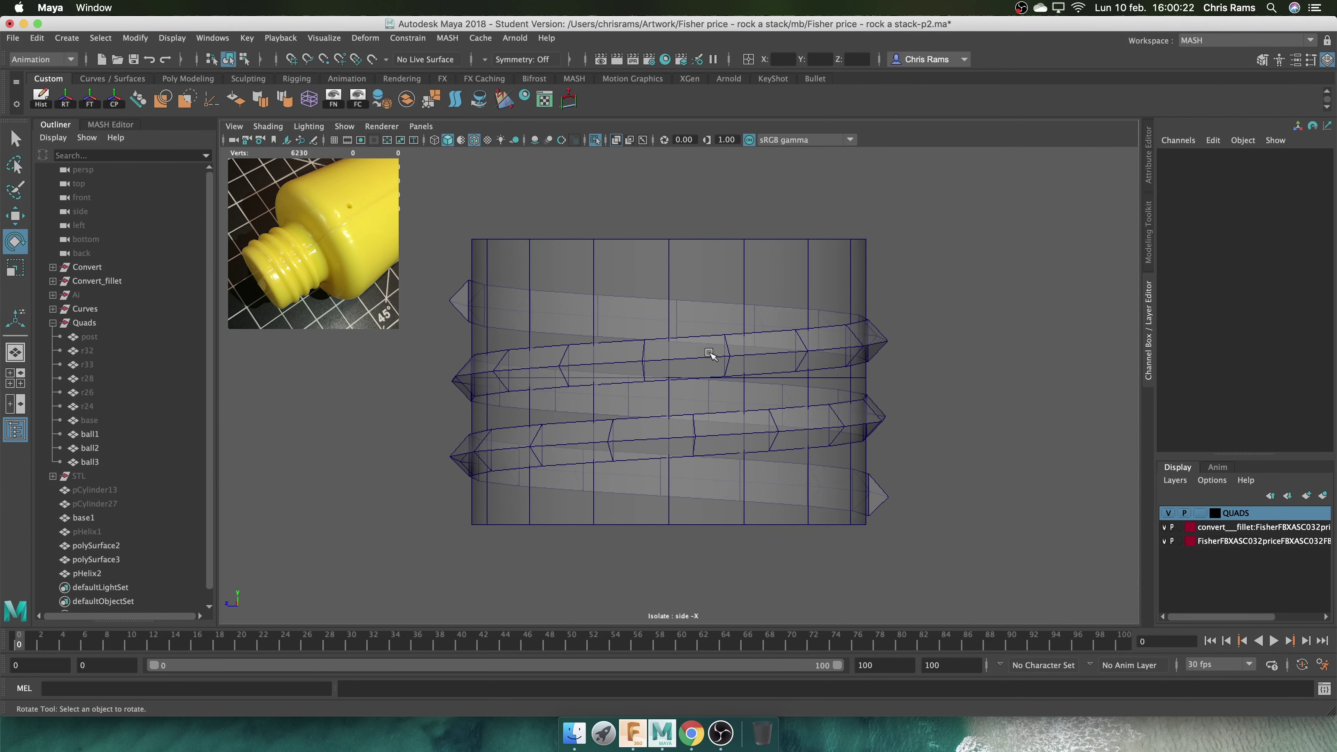
pyautogui.moveTo(890, 337); pyautogui.dragTo(890, 306, button='right')
pyautogui.click(714, 365)
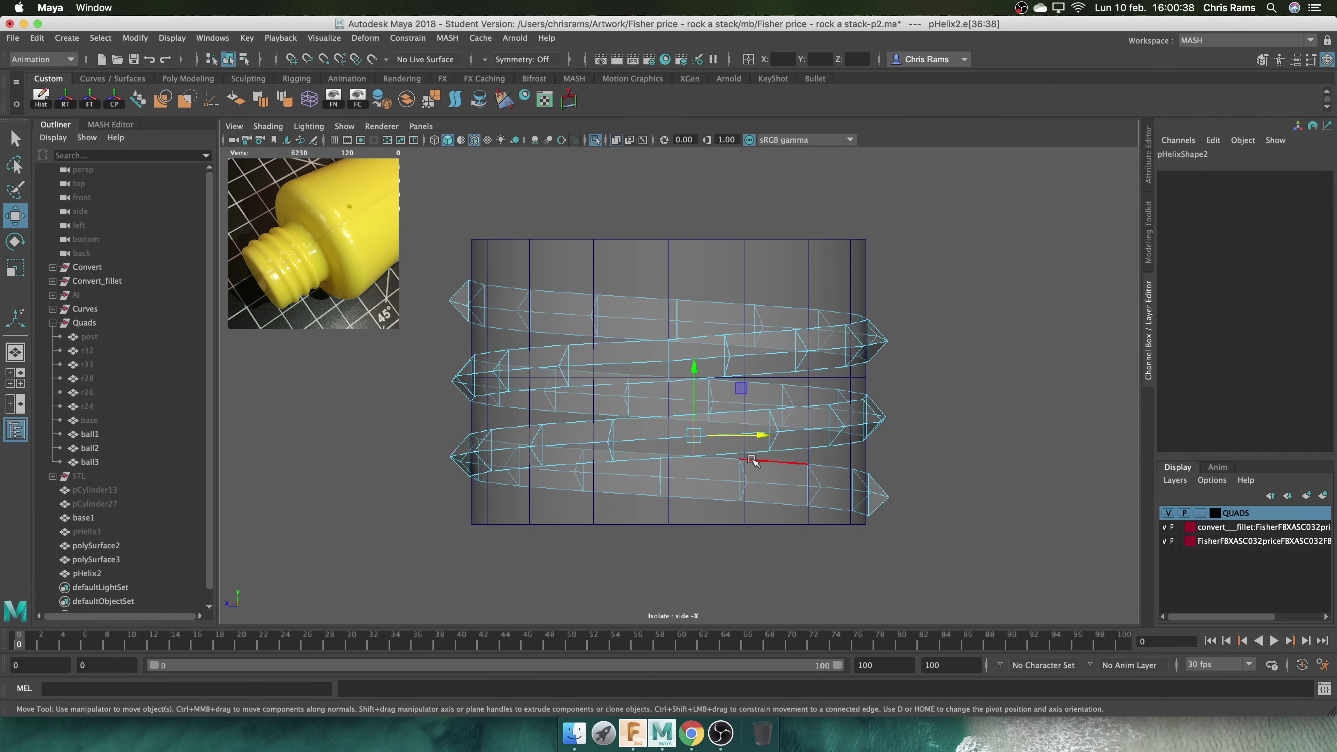
# Return to shaded perspective and pick another group of thread edges to slide
pyautogui.press('5')
pyautogui.moveTo(951, 377)
pyautogui.mouseDown()
pyautogui.moveTo(895, 377)
pyautogui.moveTo(838, 402)
pyautogui.mouseUp()
pyautogui.moveTo(837, 401)
pyautogui.keyDown('shift'); pyautogui.mouseDown(button='right')
pyautogui.moveTo(848, 447)
pyautogui.moveTo(824, 495)
pyautogui.mouseUp(button='right'); pyautogui.keyUp('shift')
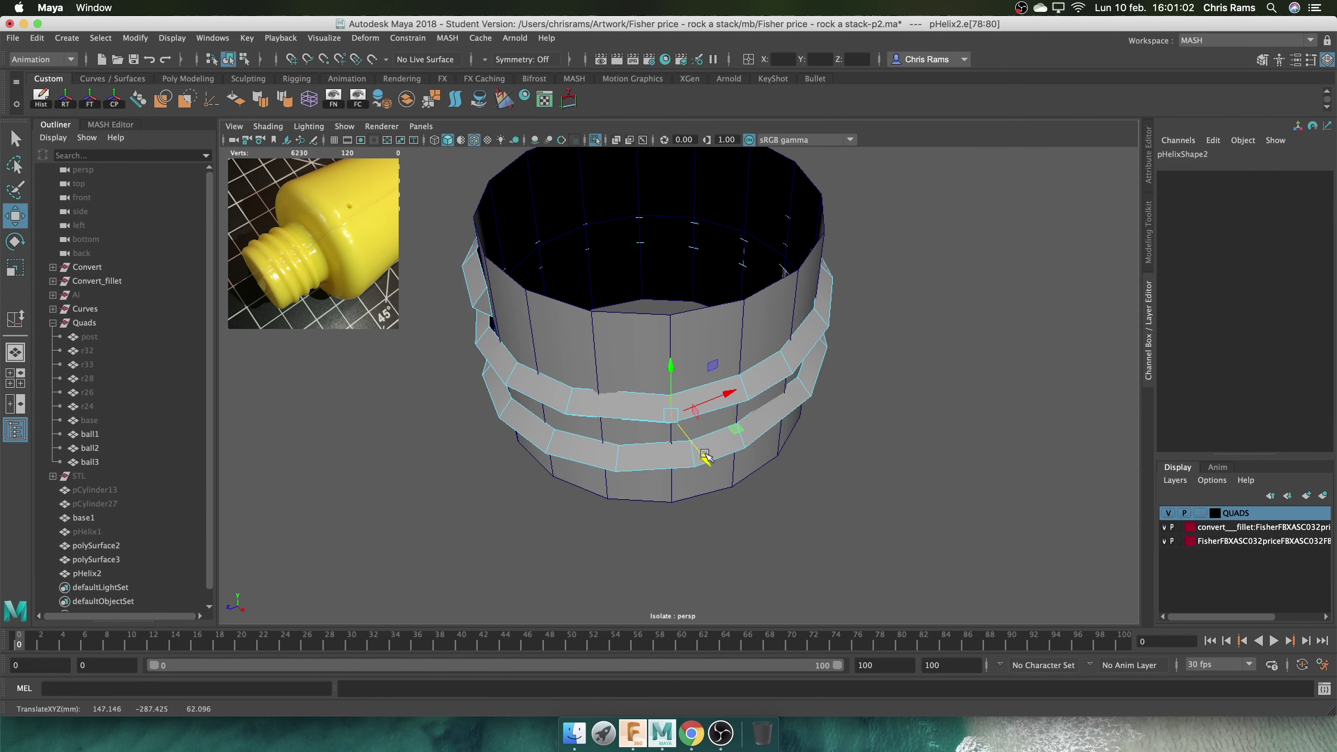
pyautogui.moveTo(705, 457)
pyautogui.keyDown('alt'); pyautogui.mouseDown()
pyautogui.moveTo(906, 487)
pyautogui.moveTo(890, 418)
pyautogui.mouseUp(); pyautogui.keyUp('alt')
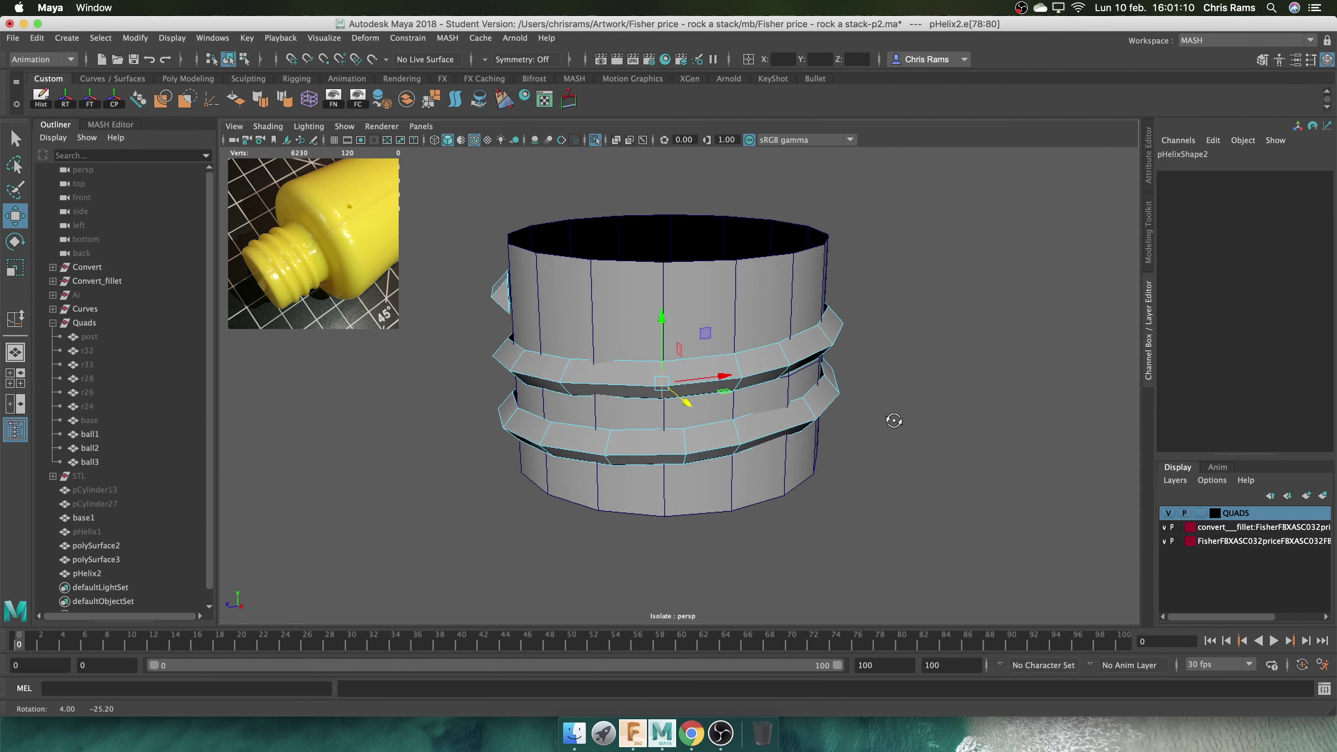
pyautogui.moveTo(885, 373)
pyautogui.keyDown('alt'); pyautogui.mouseDown()
pyautogui.moveTo(810, 412)
pyautogui.moveTo(1006, 433)
pyautogui.mouseUp(); pyautogui.keyUp('alt')
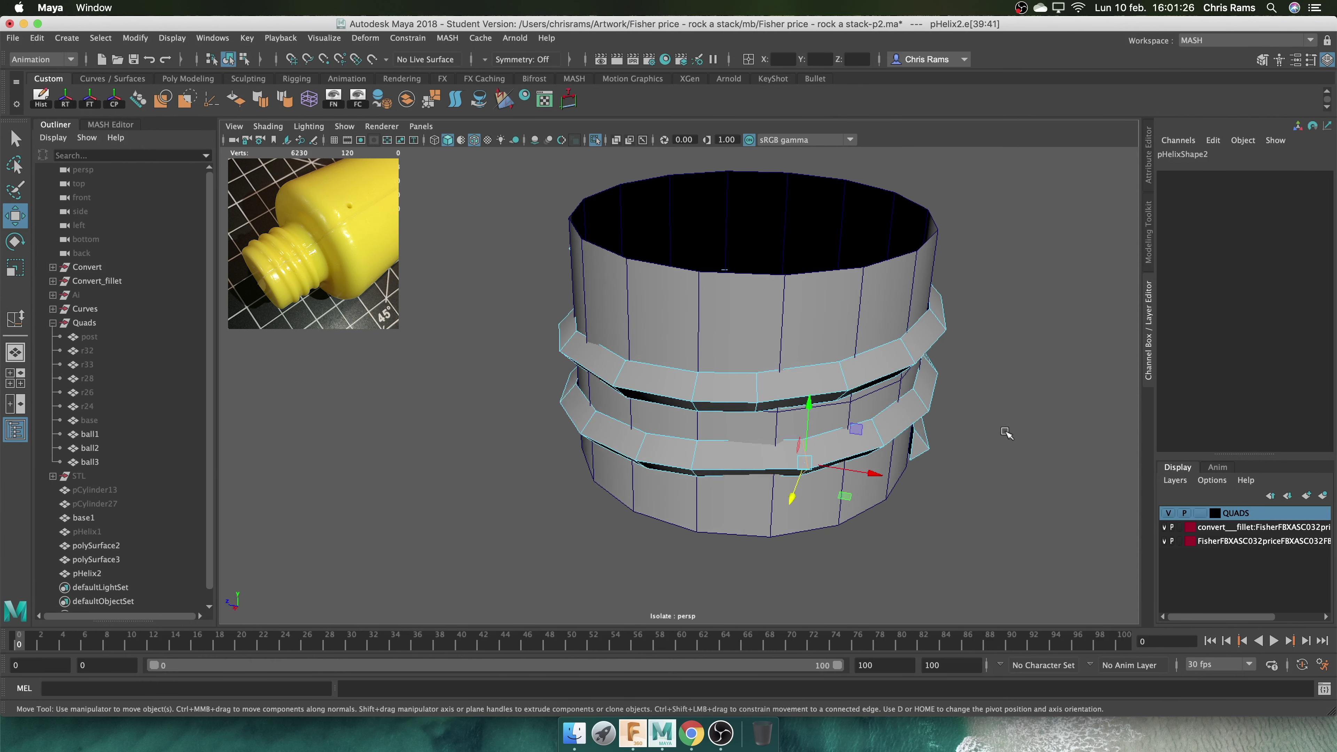
# Slide several groups of thread edges along the band with Slide Edge
pyautogui.press('y')
pyautogui.moveTo(837, 477)
pyautogui.keyDown('alt'); pyautogui.mouseDown()
pyautogui.moveTo(543, 468)
pyautogui.moveTo(806, 421)
pyautogui.moveTo(853, 545)
pyautogui.mouseUp(); pyautogui.keyUp('alt')
pyautogui.click(806, 421)
pyautogui.keyDown('alt'); pyautogui.moveTo(758, 533); pyautogui.dragTo(970, 523); pyautogui.keyUp('alt')
pyautogui.click(716, 448)
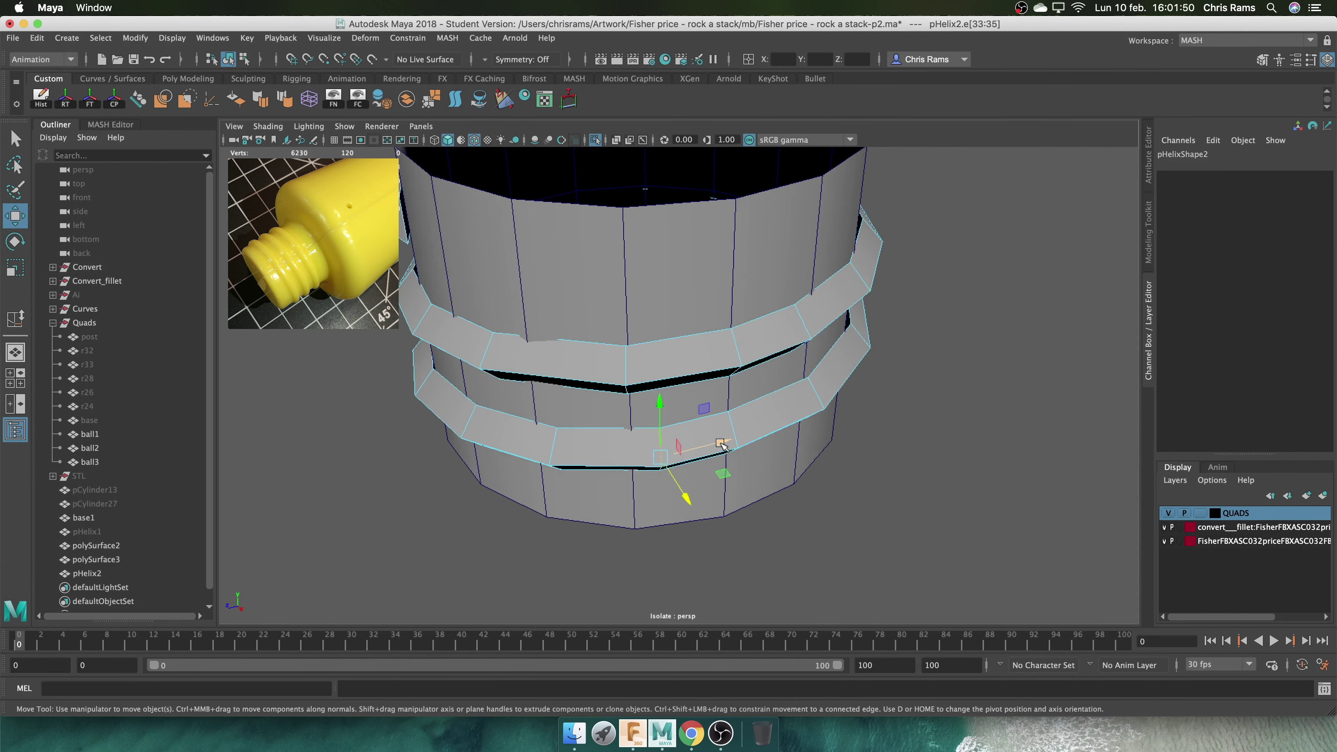
pyautogui.moveTo(716, 448)
pyautogui.keyDown('alt'); pyautogui.mouseDown()
pyautogui.moveTo(919, 325)
pyautogui.moveTo(966, 325)
pyautogui.mouseUp(); pyautogui.keyUp('alt')
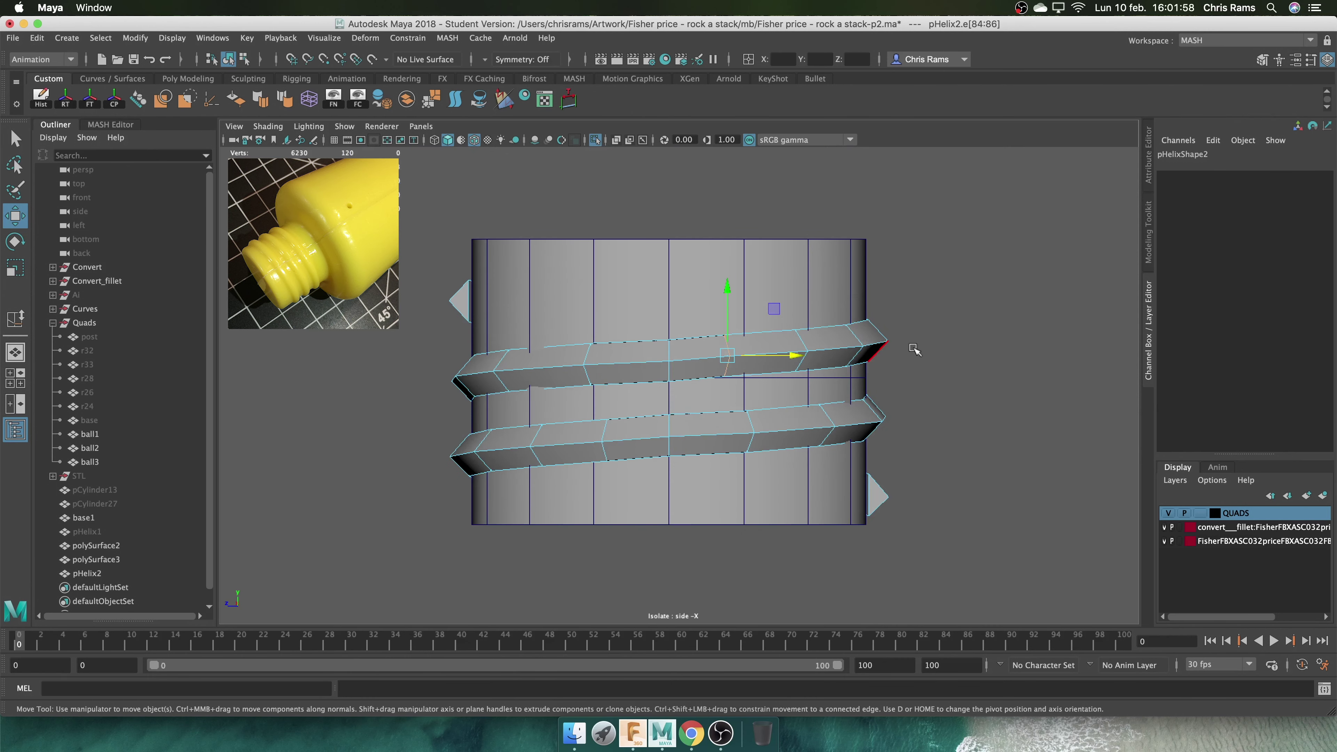
pyautogui.keyDown('shift'); pyautogui.moveTo(914, 350); pyautogui.dragTo(999, 413, button='right'); pyautogui.keyUp('shift')
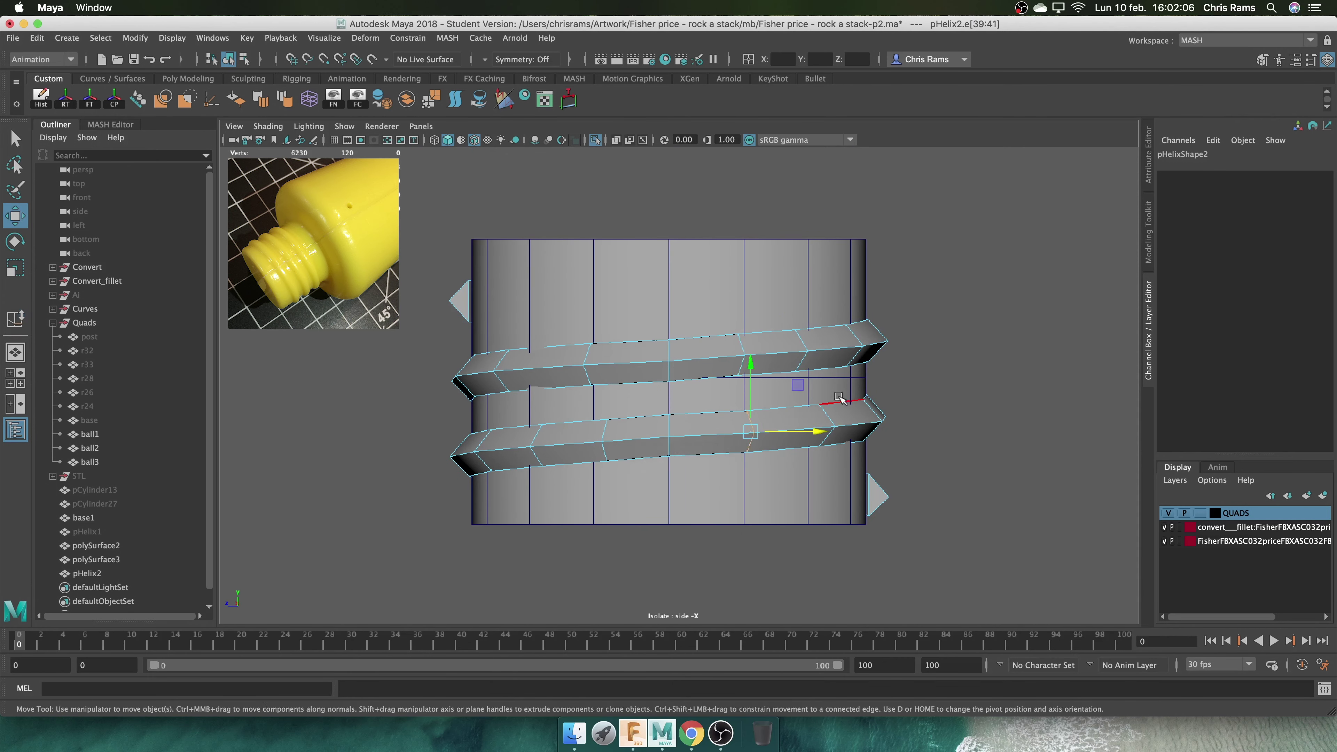
# Check the thread rings from the left side view and scale the selection
pyautogui.moveTo(806, 316); pyautogui.dragTo(895, 350)
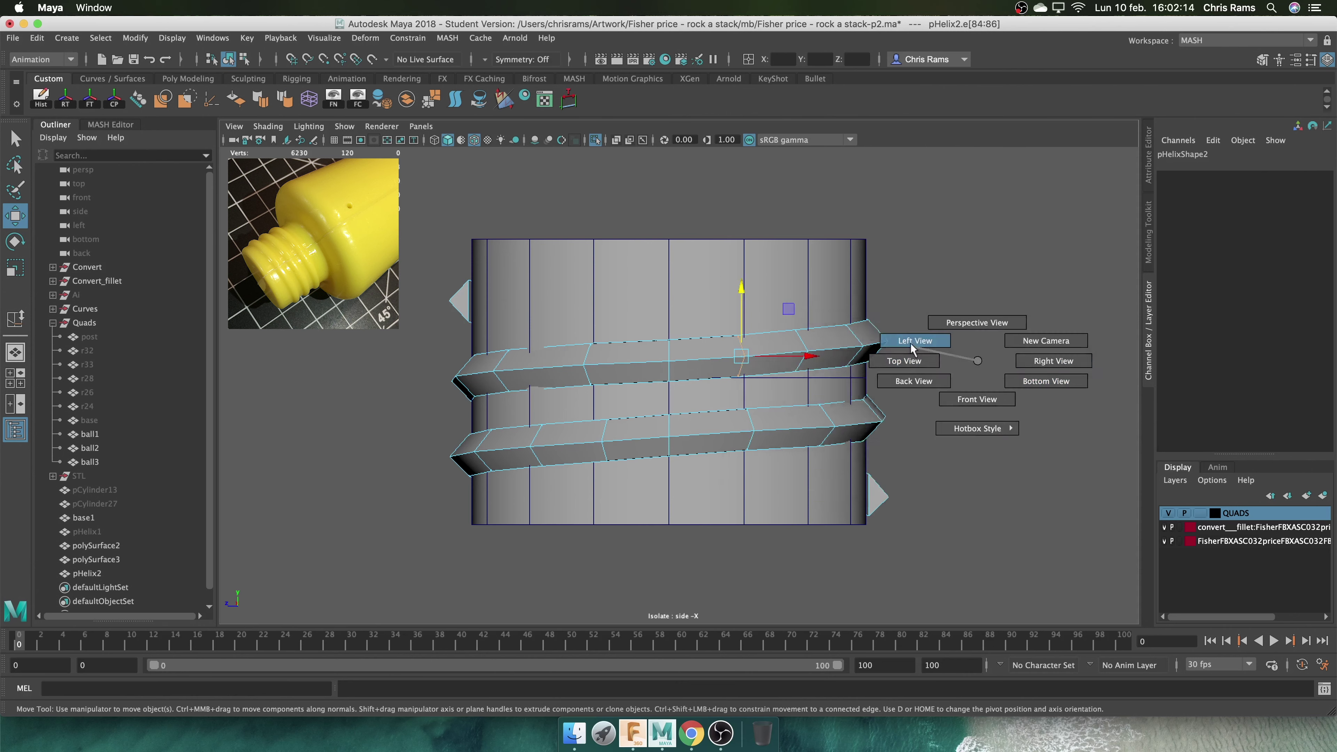
pyautogui.scroll(5, 620, 247)
pyautogui.keyDown('alt'); pyautogui.moveTo(619, 247); pyautogui.dragTo(709, 330, button='middle'); pyautogui.keyUp('alt')
pyautogui.press('r')
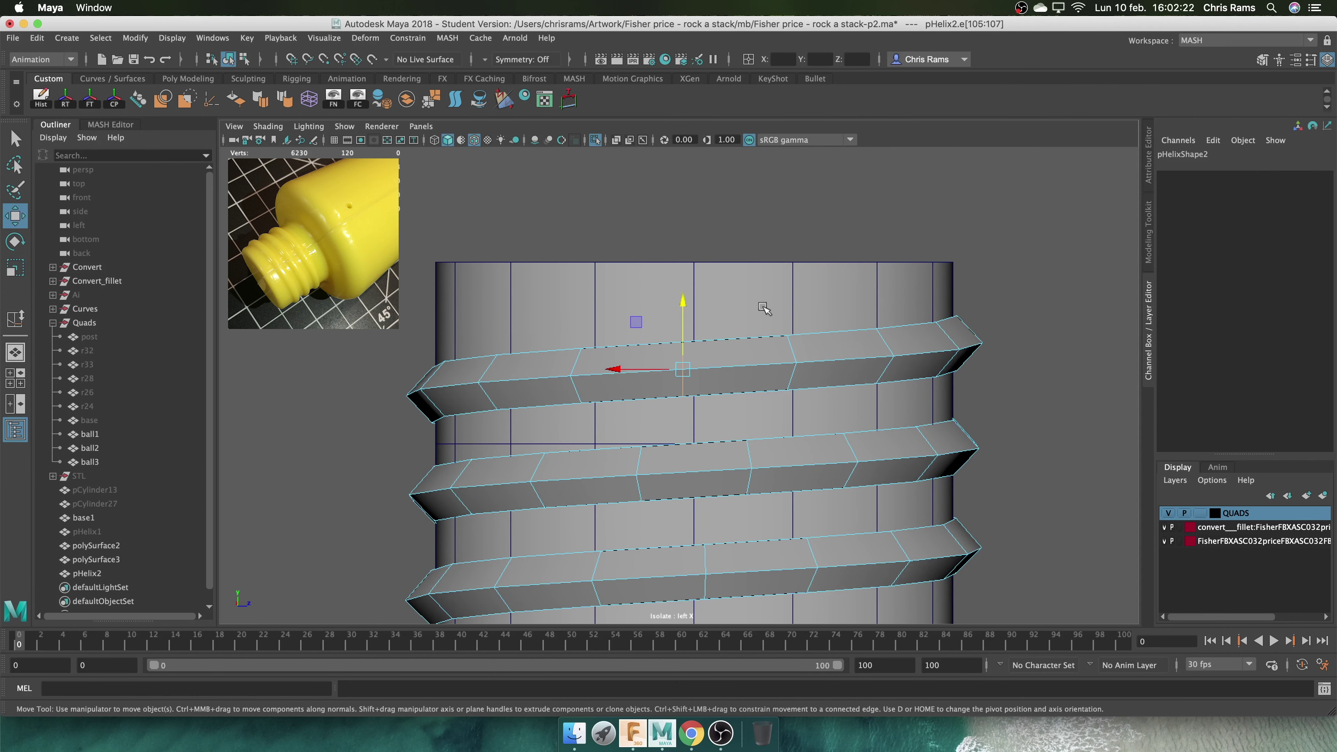
pyautogui.click(767, 283)
pyautogui.keyDown('alt'); pyautogui.moveTo(755, 272); pyautogui.dragTo(559, 331); pyautogui.keyUp('alt')
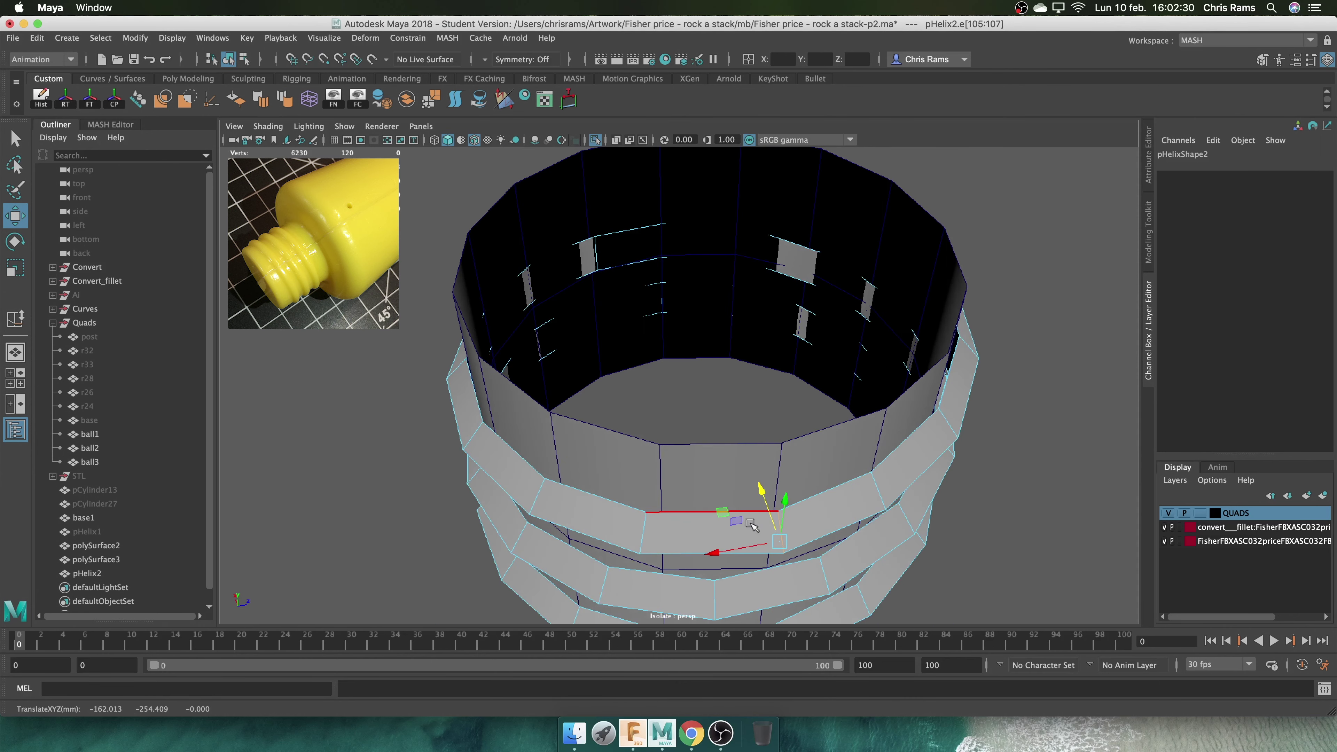
pyautogui.keyDown('alt'); pyautogui.moveTo(751, 525); pyautogui.dragTo(786, 372); pyautogui.keyUp('alt')
# Slide and scale the selected thread components, then select another set of thread edges
pyautogui.press('y')
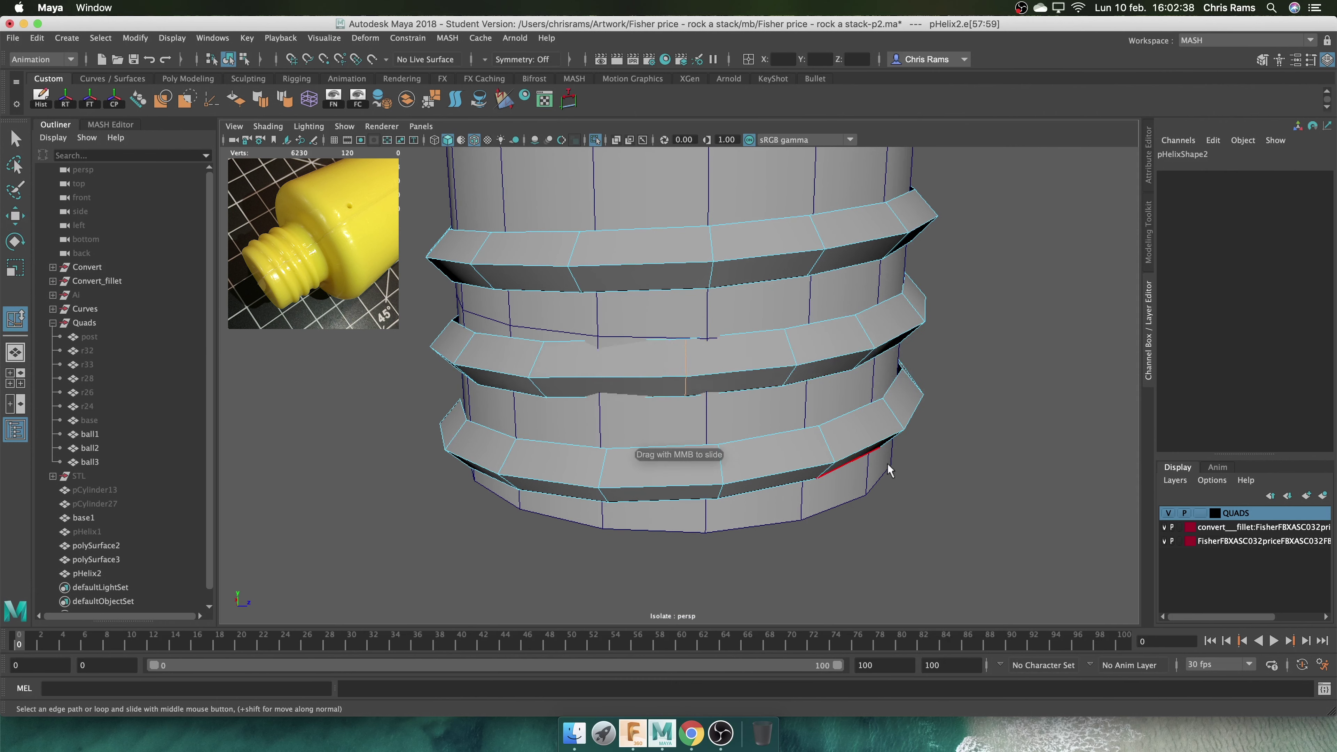
pyautogui.press('r')
pyautogui.moveTo(712, 372); pyautogui.dragTo(824, 461)
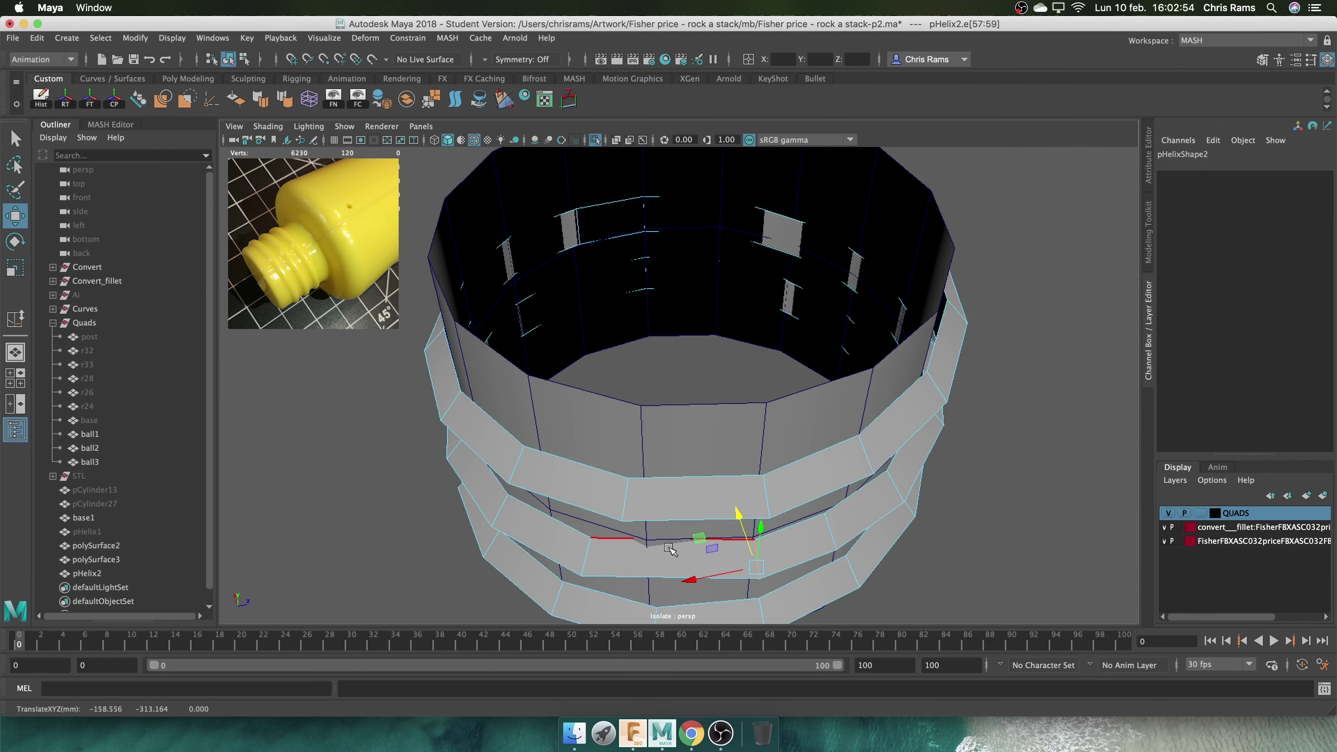
pyautogui.keyDown('alt'); pyautogui.moveTo(695, 483); pyautogui.dragTo(842, 369); pyautogui.keyUp('alt')
pyautogui.keyDown('shift'); pyautogui.rightClick(1007, 467); pyautogui.keyUp('shift')
pyautogui.click(1007, 467)
# Move the neighbouring thread edges, checking their alignment from the left side view
pyautogui.press('w')
pyautogui.keyDown('alt'); pyautogui.moveTo(992, 456); pyautogui.dragTo(820, 506); pyautogui.keyUp('alt')
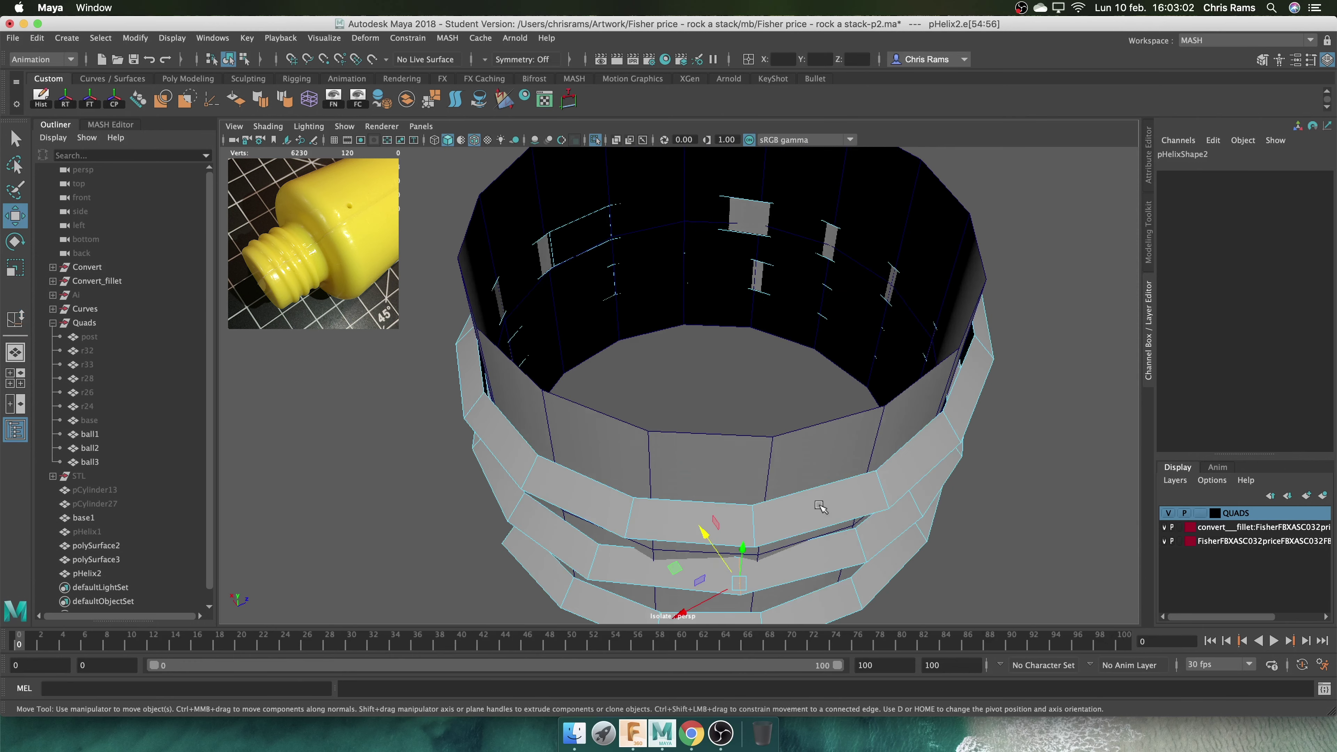
pyautogui.moveTo(702, 614)
pyautogui.keyDown('alt'); pyautogui.mouseDown()
pyautogui.moveTo(648, 575)
pyautogui.moveTo(748, 442)
pyautogui.mouseUp(); pyautogui.keyUp('alt')
pyautogui.click(647, 576)
pyautogui.press('space')
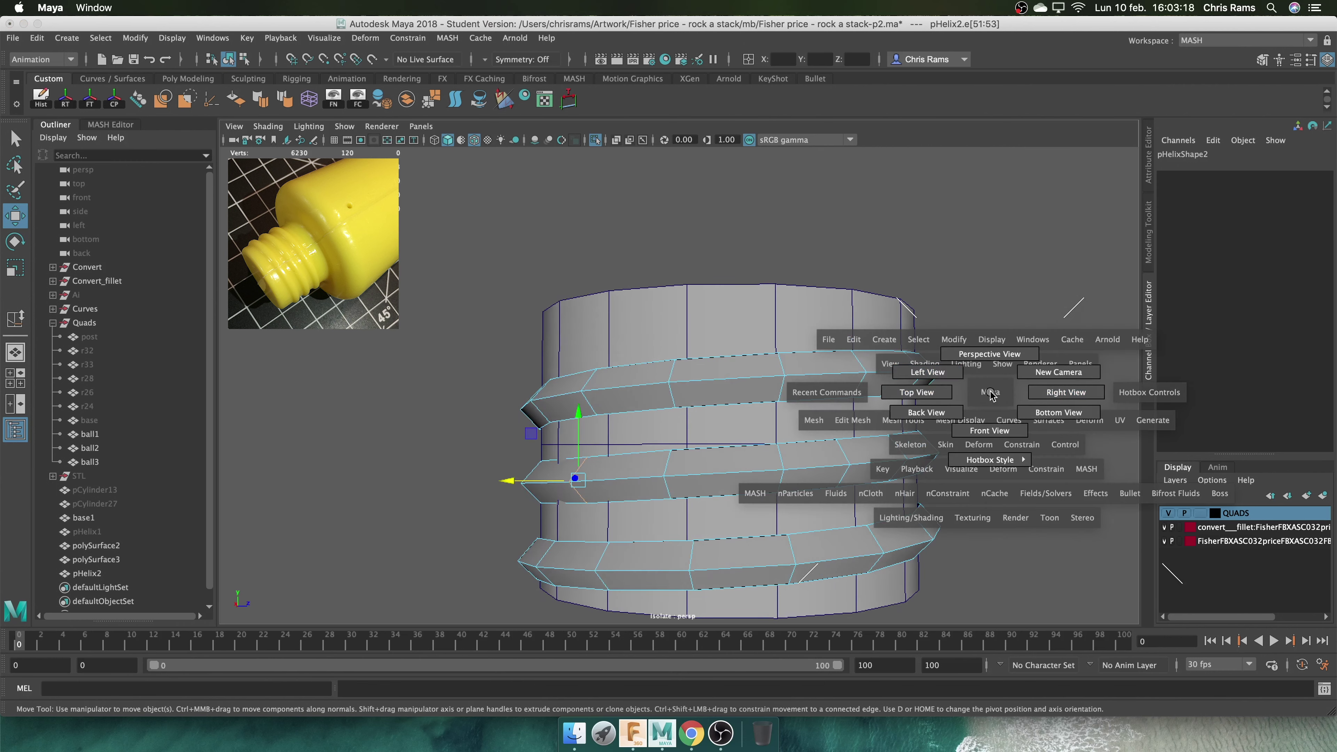
pyautogui.moveTo(984, 403); pyautogui.dragTo(895, 379)
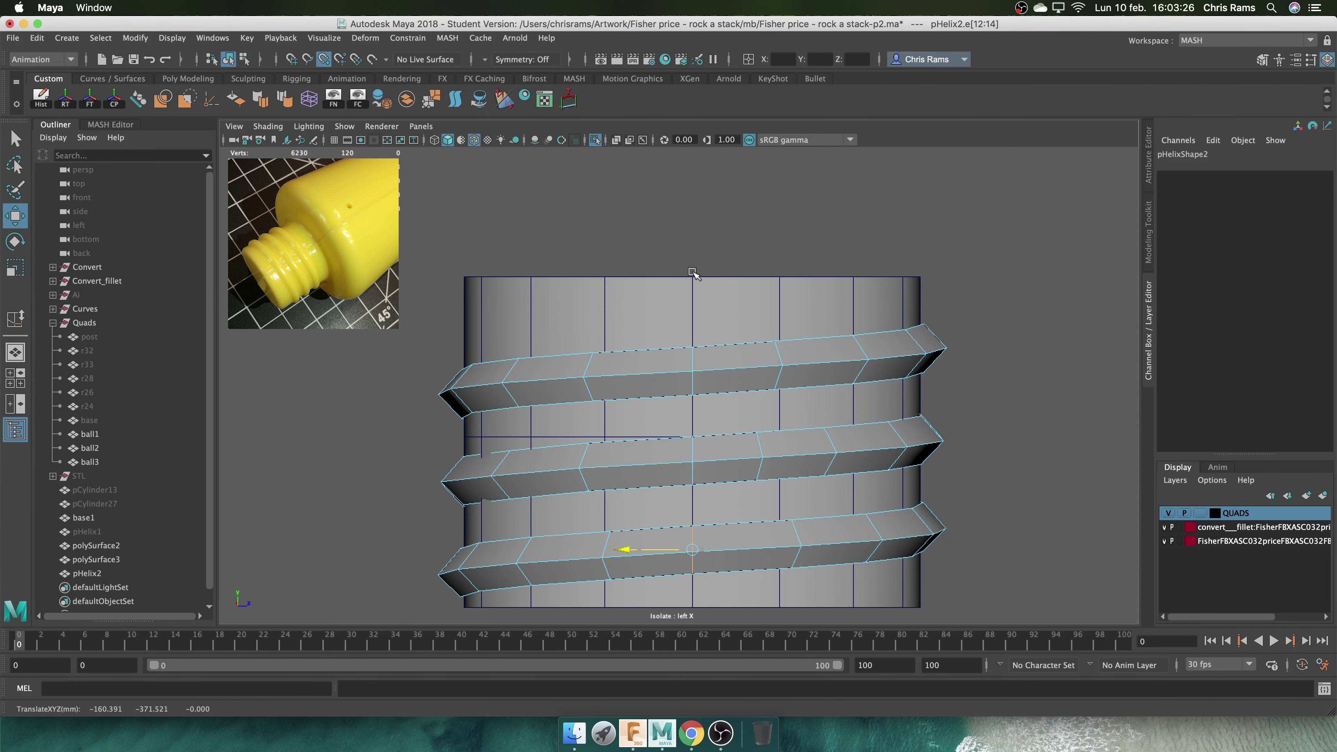
pyautogui.press('space')
pyautogui.moveTo(820, 337)
pyautogui.keyDown('alt'); pyautogui.mouseDown()
pyautogui.moveTo(766, 419)
pyautogui.moveTo(981, 279)
pyautogui.mouseUp(); pyautogui.keyUp('alt')
# Extrude the thread's end edges upward and pull the new top vertex onto the rim
pyautogui.click(766, 419)
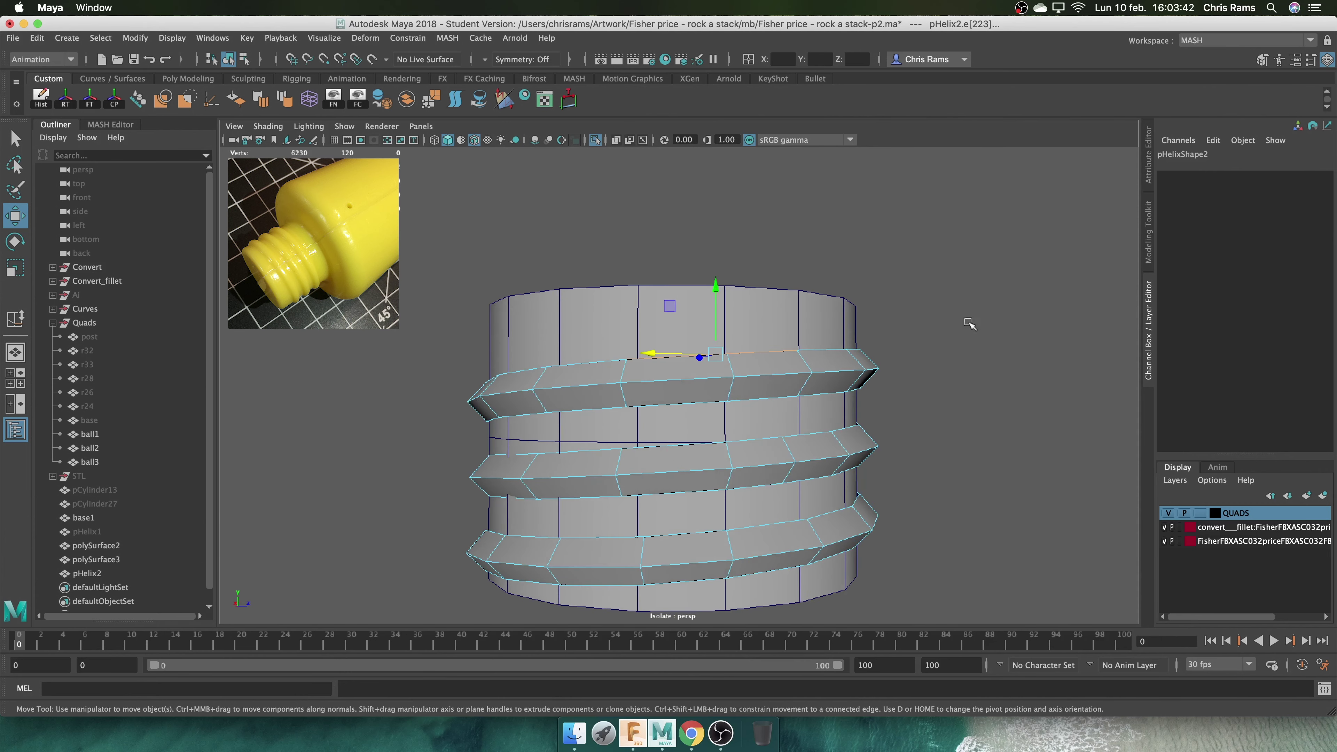
pyautogui.keyDown('shift'); pyautogui.moveTo(746, 264); pyautogui.dragTo(875, 224); pyautogui.keyUp('shift')
pyautogui.moveTo(727, 230)
pyautogui.mouseDown()
pyautogui.moveTo(733, 263)
pyautogui.moveTo(783, 263)
pyautogui.moveTo(816, 345)
pyautogui.mouseUp()
# Isolate pHelix2 and delete the face at the thread's end
pyautogui.click(788, 242)
pyautogui.click(800, 304)
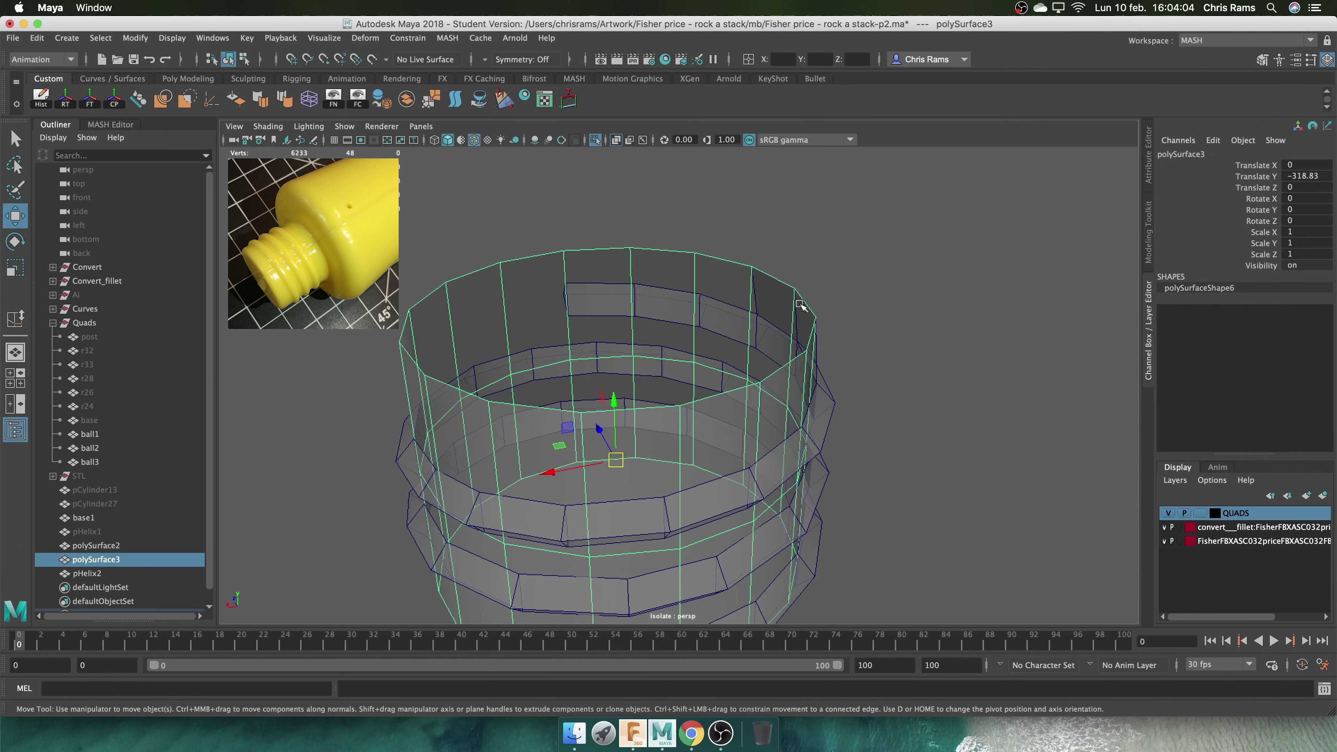
pyautogui.click(607, 141)
pyautogui.keyDown('alt'); pyautogui.moveTo(463, 353); pyautogui.dragTo(685, 368); pyautogui.keyUp('alt')
pyautogui.click(776, 416)
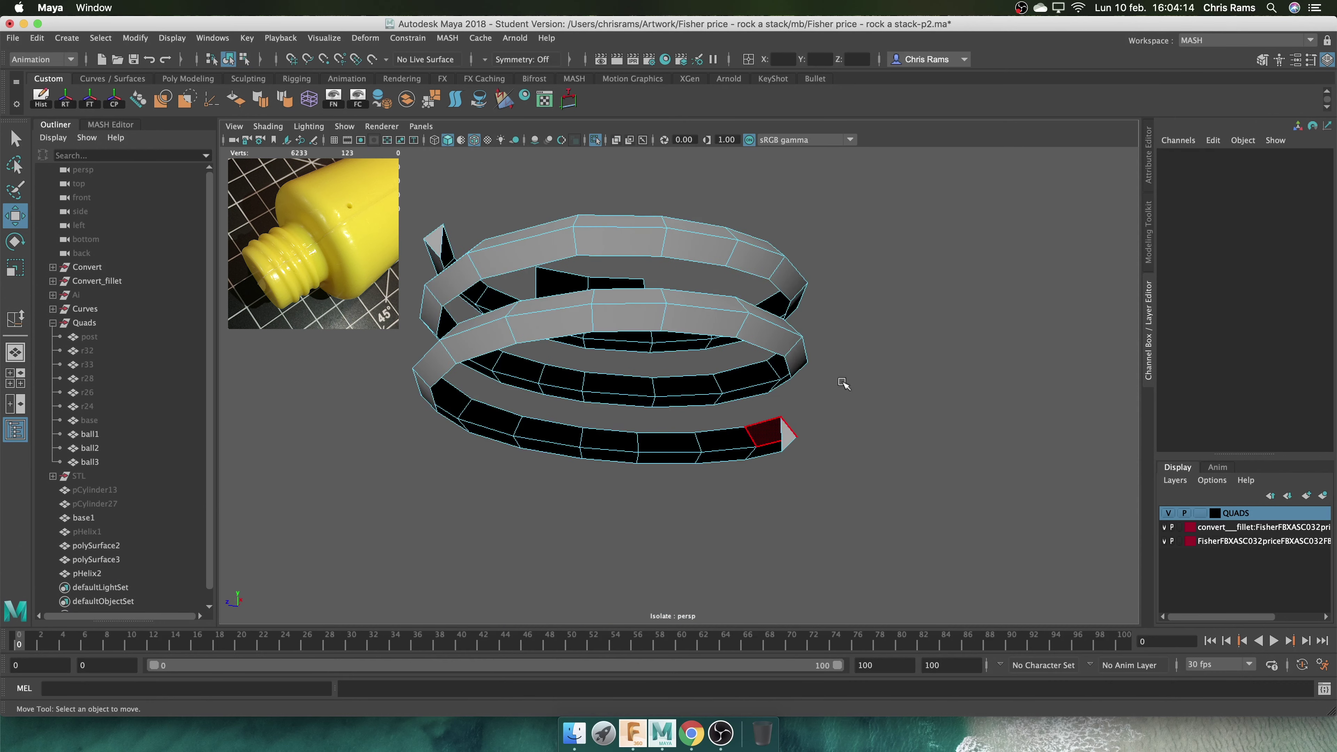
pyautogui.keyDown('alt'); pyautogui.moveTo(843, 383); pyautogui.dragTo(916, 311); pyautogui.keyUp('alt')
pyautogui.press('F8')
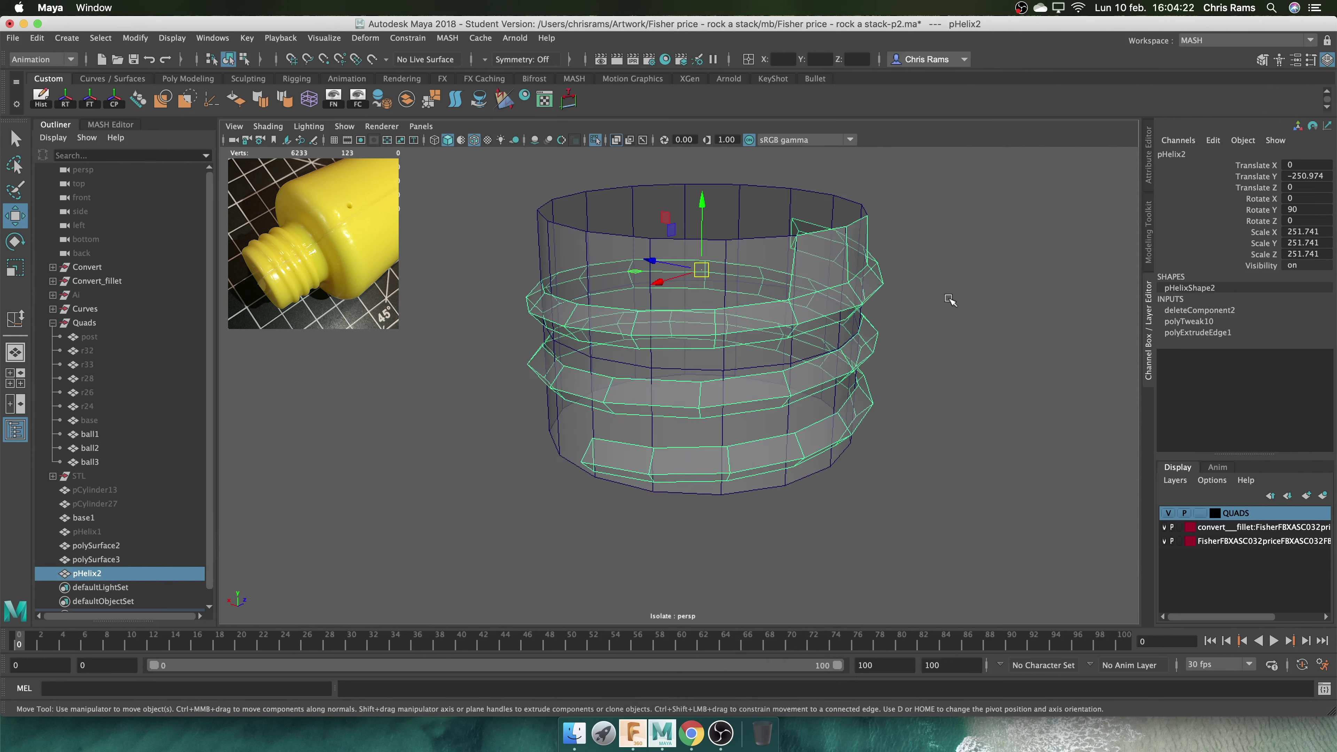
# Extrude an edge from the open thread end twice to start a strip
pyautogui.moveTo(951, 300); pyautogui.dragTo(913, 244, button='right')
pyautogui.moveTo(895, 316)
pyautogui.keyDown('alt'); pyautogui.mouseDown()
pyautogui.moveTo(609, 318)
pyautogui.moveTo(860, 263)
pyautogui.mouseUp(); pyautogui.keyUp('alt')
pyautogui.press('w')
pyautogui.press('F9')
pyautogui.click(778, 251)
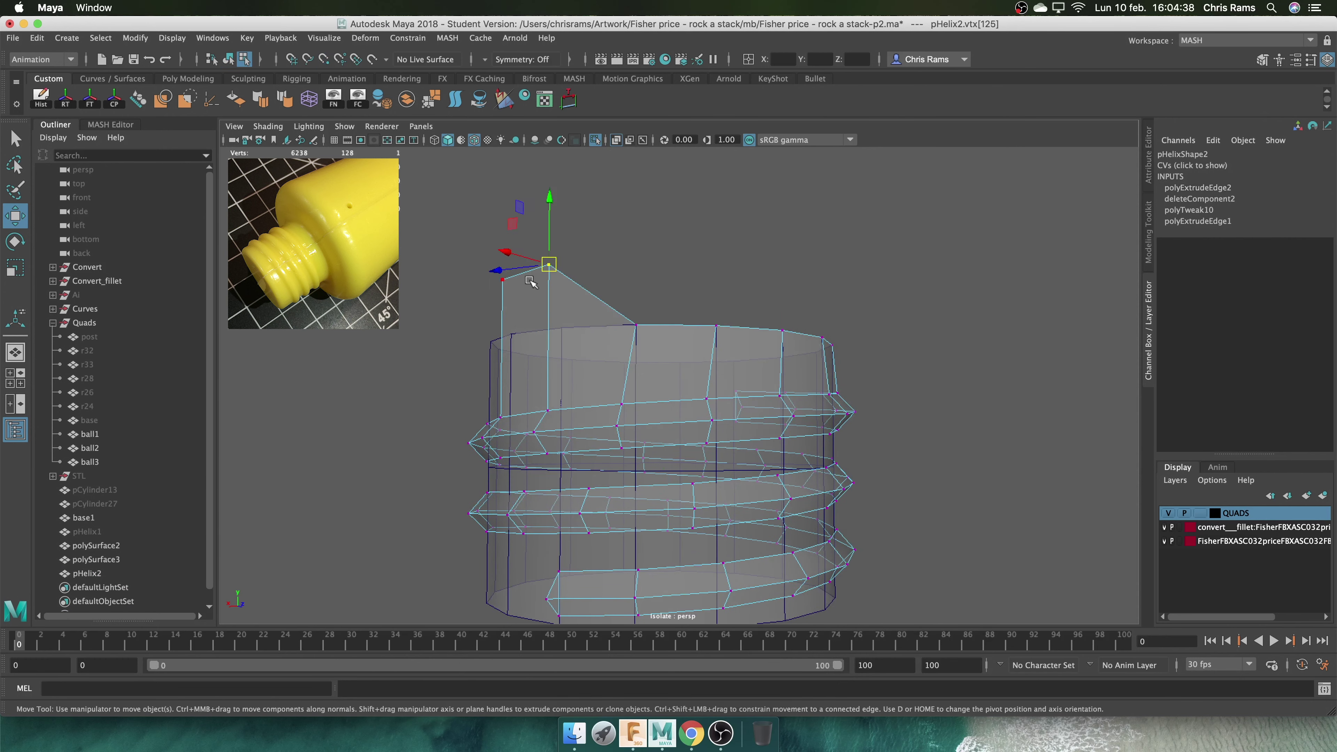
pyautogui.keyDown('alt'); pyautogui.moveTo(601, 290); pyautogui.dragTo(738, 274); pyautogui.keyUp('alt')
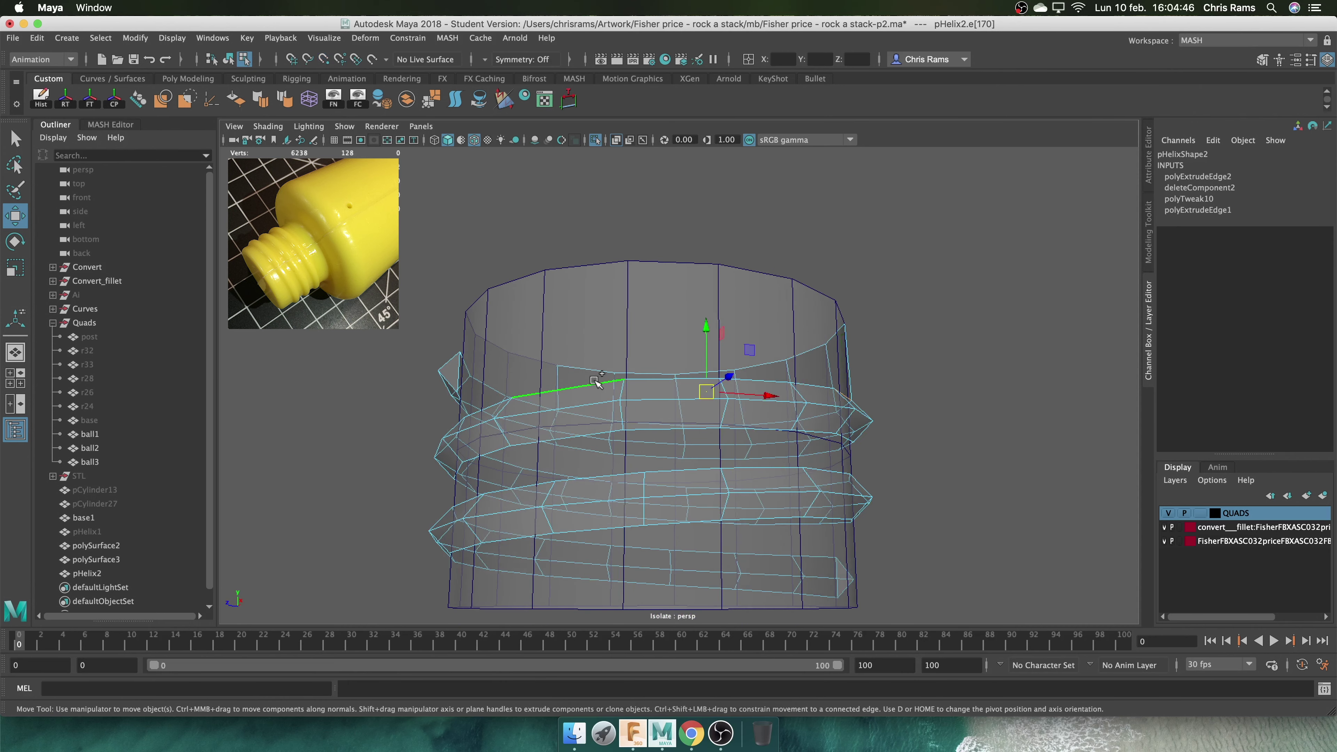
pyautogui.keyDown('shift'); pyautogui.moveTo(943, 279); pyautogui.dragTo(941, 319, button='right'); pyautogui.keyUp('shift')
# Select and move the top vertices of the new strip
pyautogui.keyDown('alt'); pyautogui.moveTo(868, 304); pyautogui.dragTo(859, 373); pyautogui.keyUp('alt')
pyautogui.press('w')
pyautogui.press('F9')
pyautogui.click(722, 195)
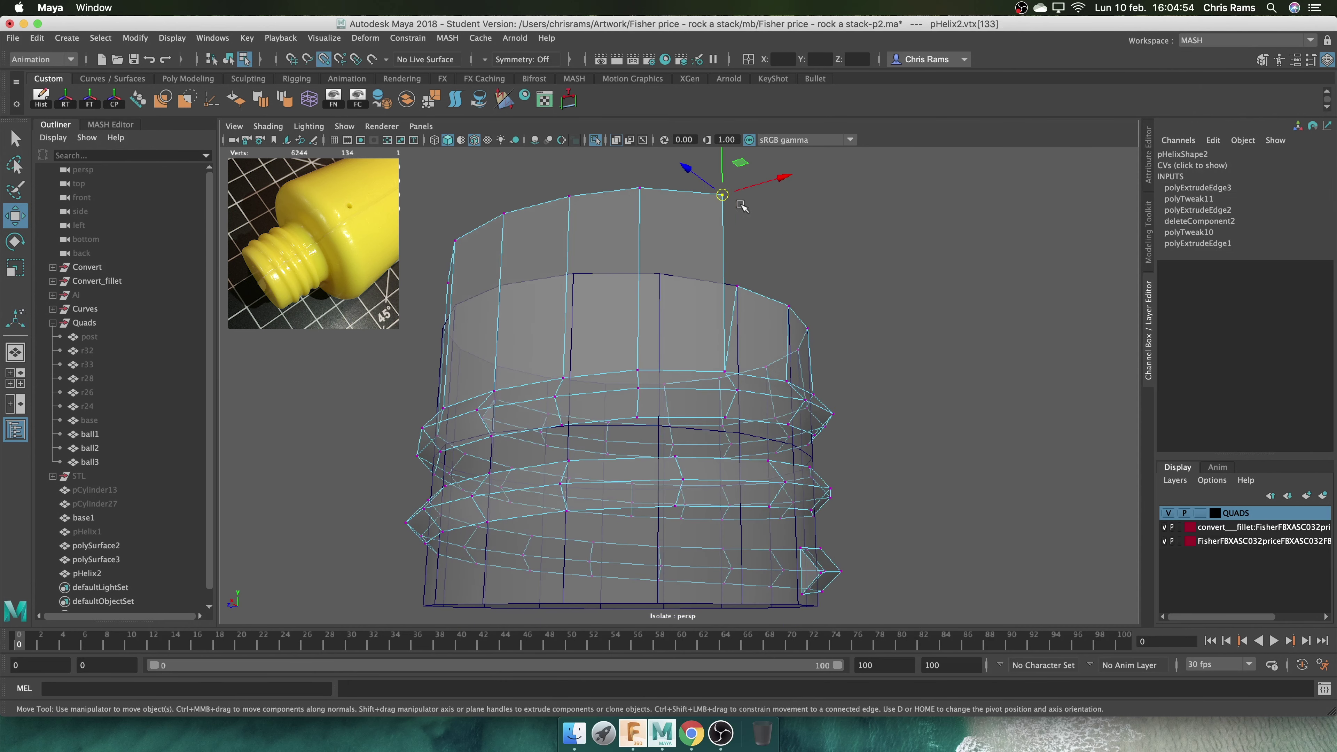
pyautogui.moveTo(529, 203); pyautogui.dragTo(494, 223)
pyautogui.keyDown('alt'); pyautogui.moveTo(493, 223); pyautogui.dragTo(685, 191); pyautogui.keyUp('alt')
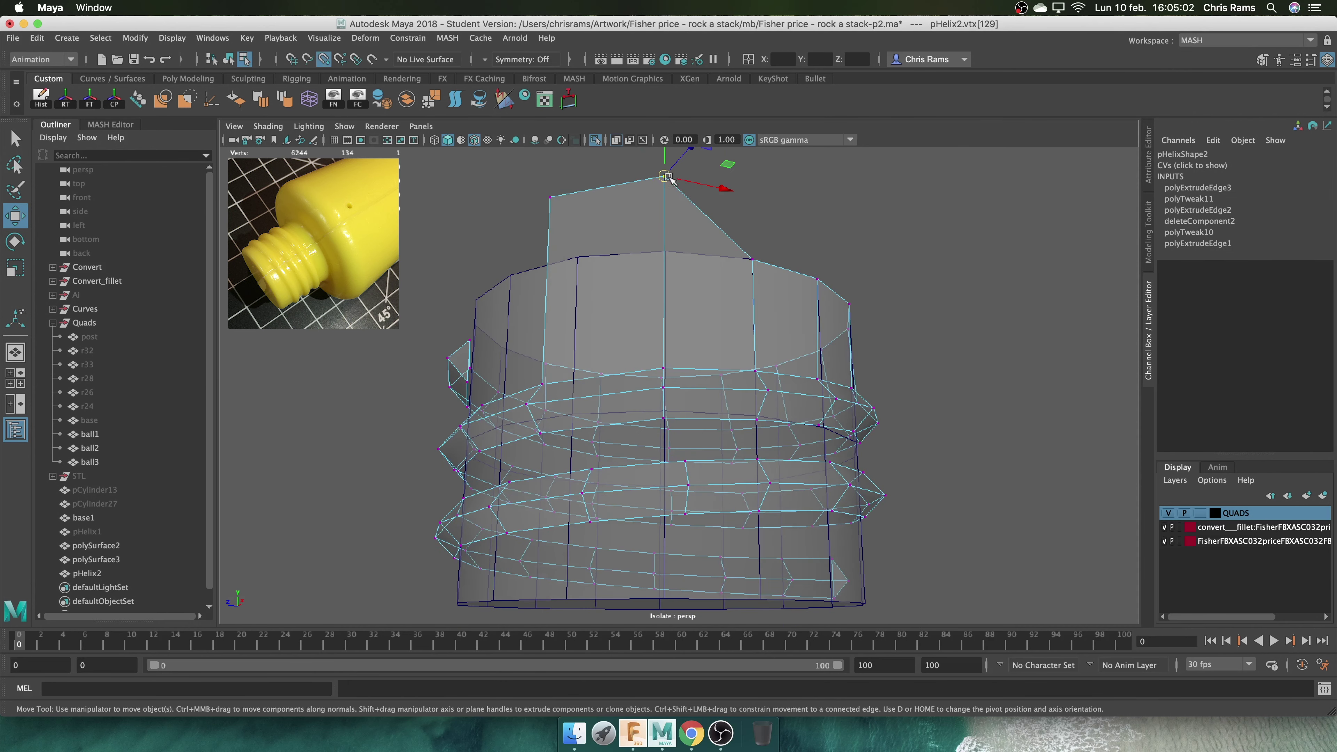
pyautogui.keyDown('alt'); pyautogui.moveTo(717, 234); pyautogui.dragTo(923, 175); pyautogui.keyUp('alt')
# Extrude another edge, raise the strip above the rim and set its vertex on the top rim
pyautogui.keyDown('shift'); pyautogui.moveTo(909, 302); pyautogui.dragTo(895, 337, button='right'); pyautogui.keyUp('shift')
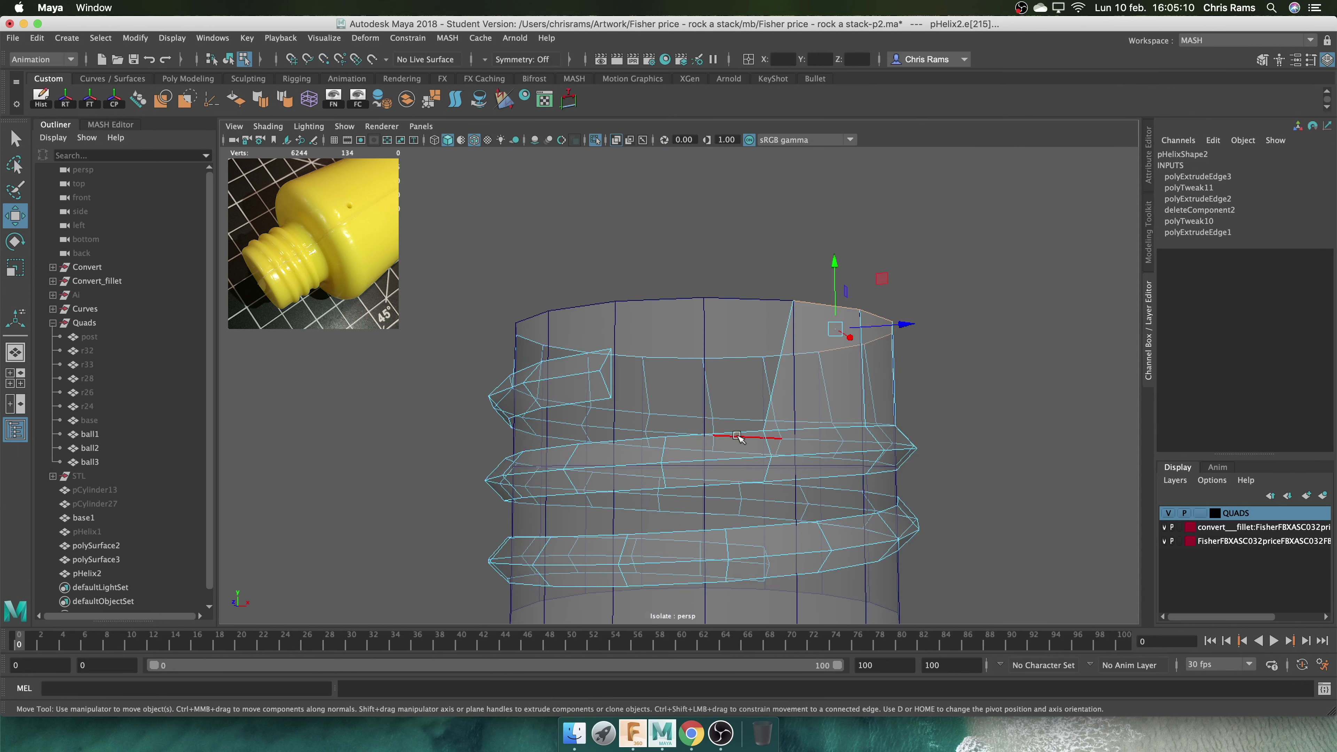
pyautogui.keyDown('alt'); pyautogui.moveTo(895, 337); pyautogui.dragTo(964, 310); pyautogui.keyUp('alt')
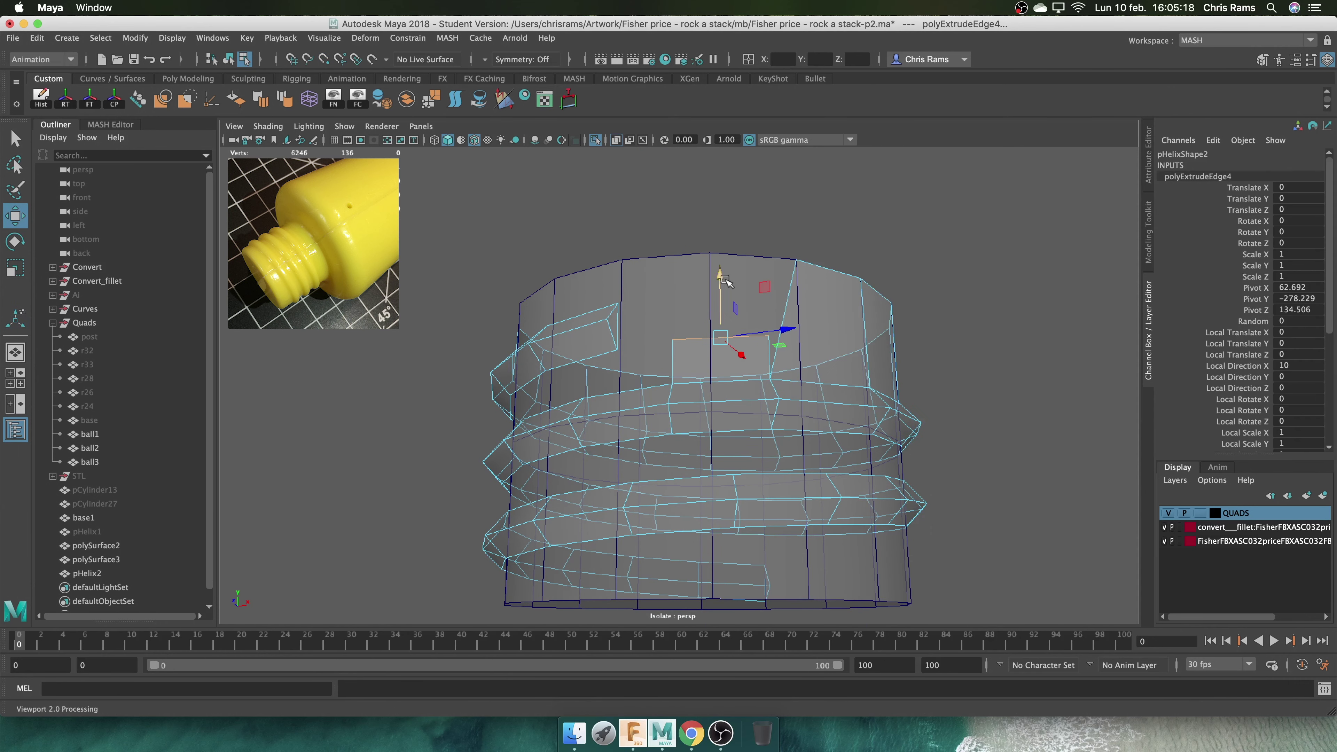
pyautogui.moveTo(725, 280); pyautogui.dragTo(725, 169)
pyautogui.keyDown('alt'); pyautogui.moveTo(725, 169); pyautogui.dragTo(820, 273, button='middle'); pyautogui.keyUp('alt')
pyautogui.moveTo(801, 255); pyautogui.dragTo(802, 254, button='right')
pyautogui.click(758, 283)
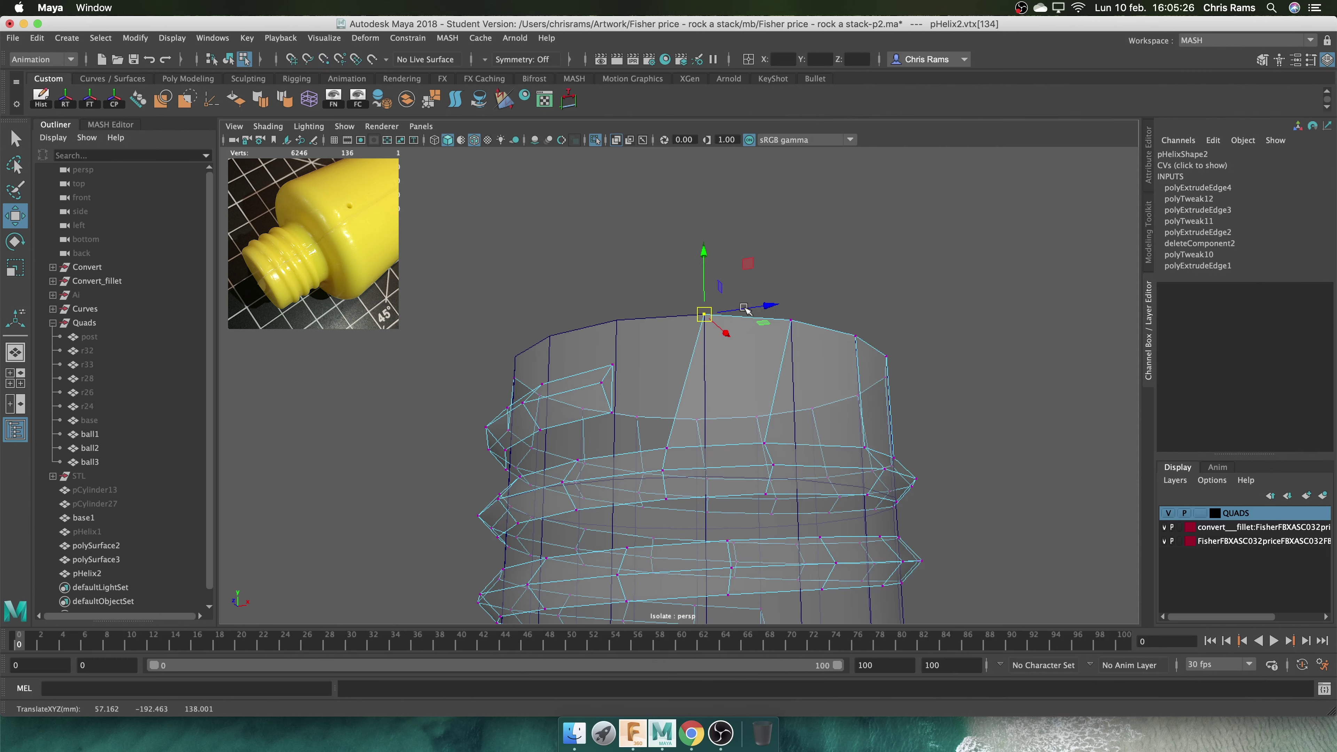
# Extrude a top rim edge and select the new top vertex and its neighbour
pyautogui.moveTo(821, 358); pyautogui.dragTo(821, 316, button='right')
pyautogui.keyDown('alt'); pyautogui.moveTo(821, 316); pyautogui.dragTo(770, 290); pyautogui.keyUp('alt')
pyautogui.click(787, 367)
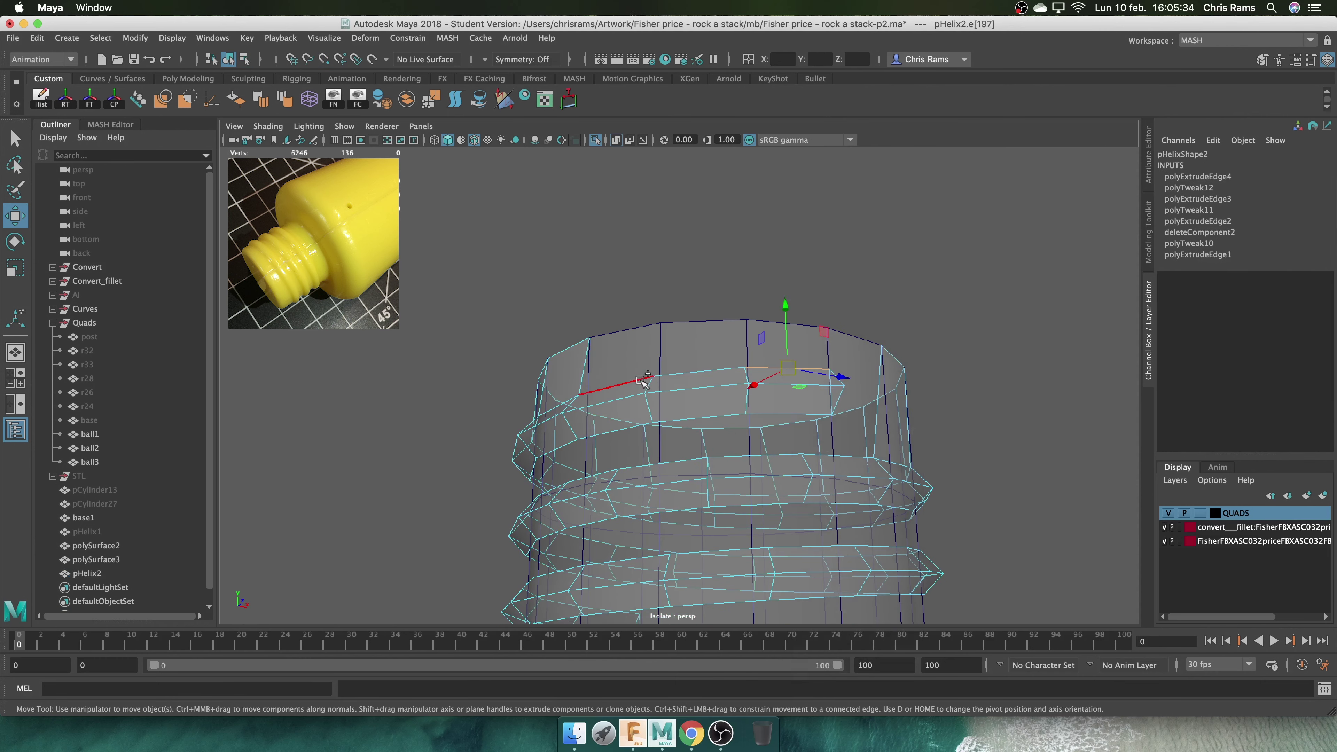
pyautogui.moveTo(641, 380)
pyautogui.keyDown('shift'); pyautogui.mouseDown()
pyautogui.moveTo(647, 337)
pyautogui.moveTo(594, 295)
pyautogui.mouseUp(); pyautogui.keyUp('shift')
pyautogui.click(603, 278)
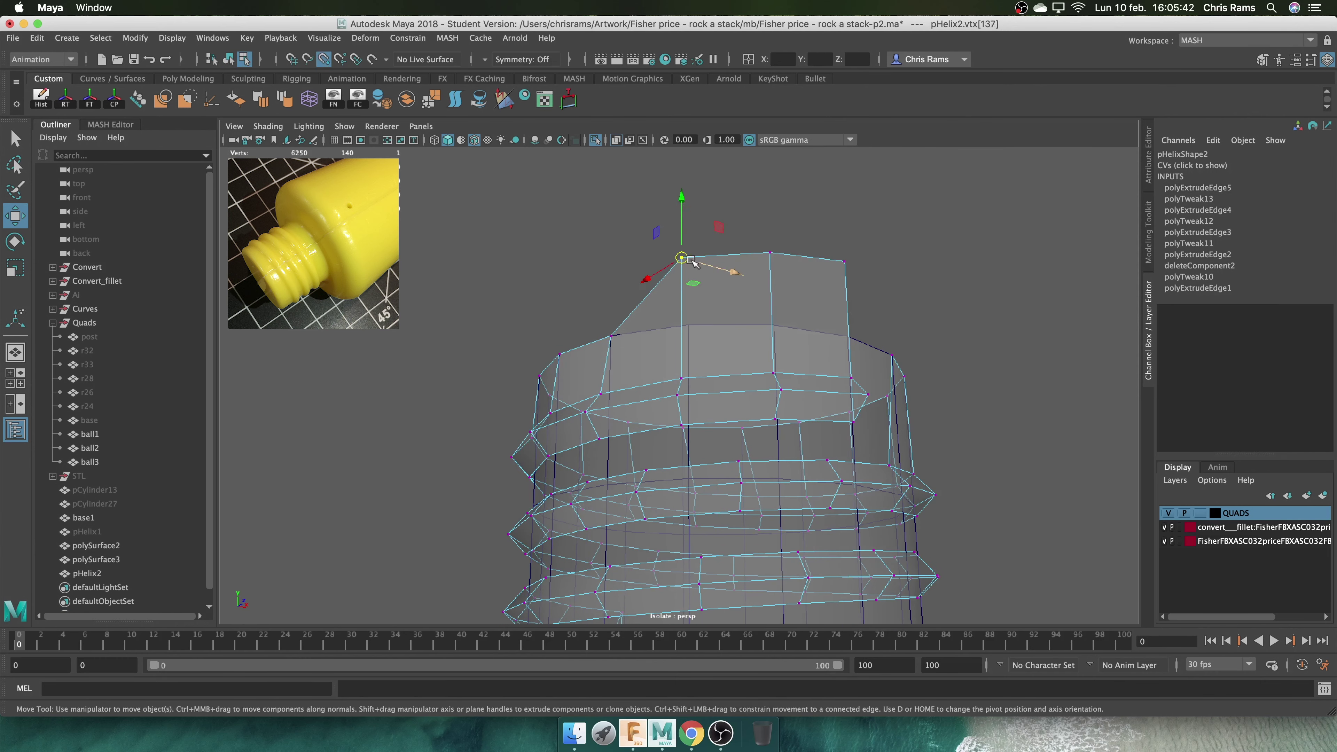
pyautogui.keyDown('alt'); pyautogui.moveTo(816, 268); pyautogui.dragTo(812, 299); pyautogui.keyUp('alt')
pyautogui.press('Right')
# Check the strip from the side view and select the edge at its end
pyautogui.moveTo(889, 364)
pyautogui.keyDown('alt'); pyautogui.mouseDown()
pyautogui.moveTo(881, 391)
pyautogui.moveTo(895, 337)
pyautogui.mouseUp(); pyautogui.keyUp('alt')
pyautogui.moveTo(895, 337); pyautogui.dragTo(895, 316, button='right')
pyautogui.keyDown('space'); pyautogui.moveTo(790, 337); pyautogui.dragTo(763, 317); pyautogui.keyUp('space')
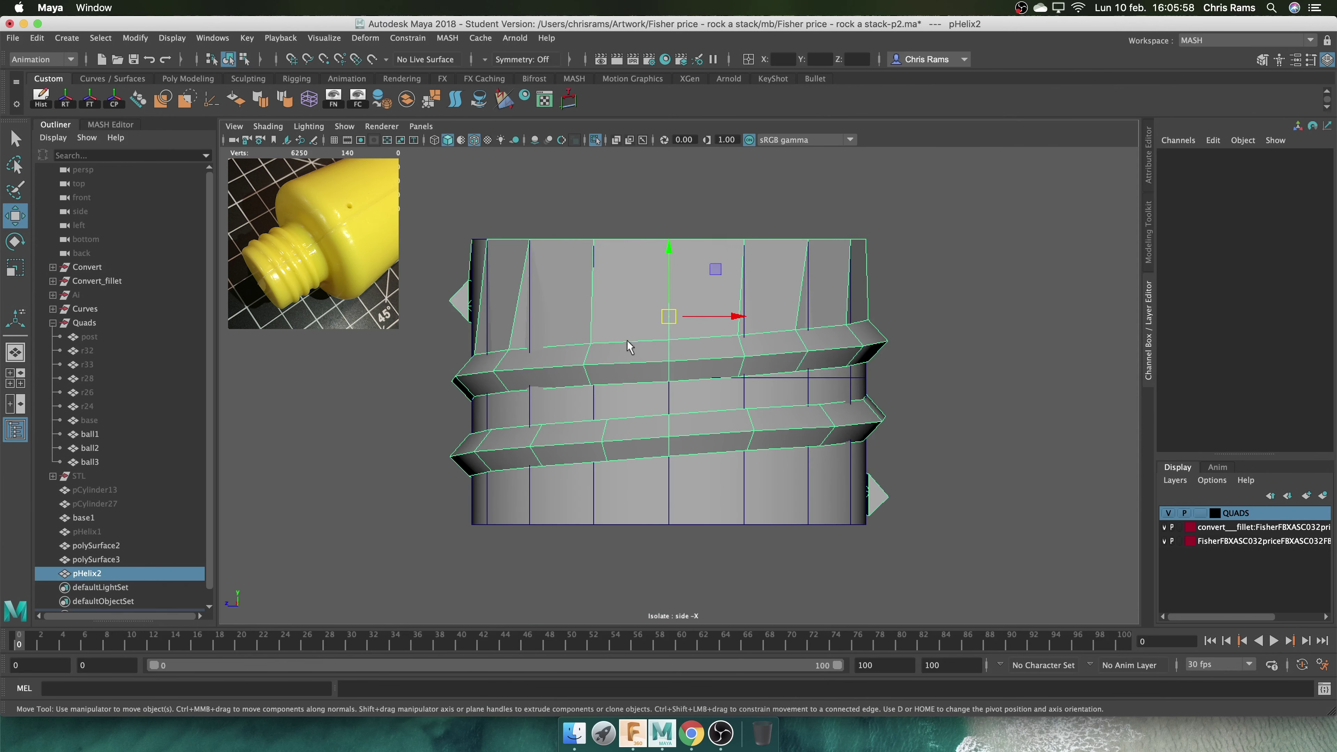
pyautogui.click(668, 323)
pyautogui.keyDown('alt'); pyautogui.moveTo(664, 323); pyautogui.dragTo(737, 316); pyautogui.keyUp('alt')
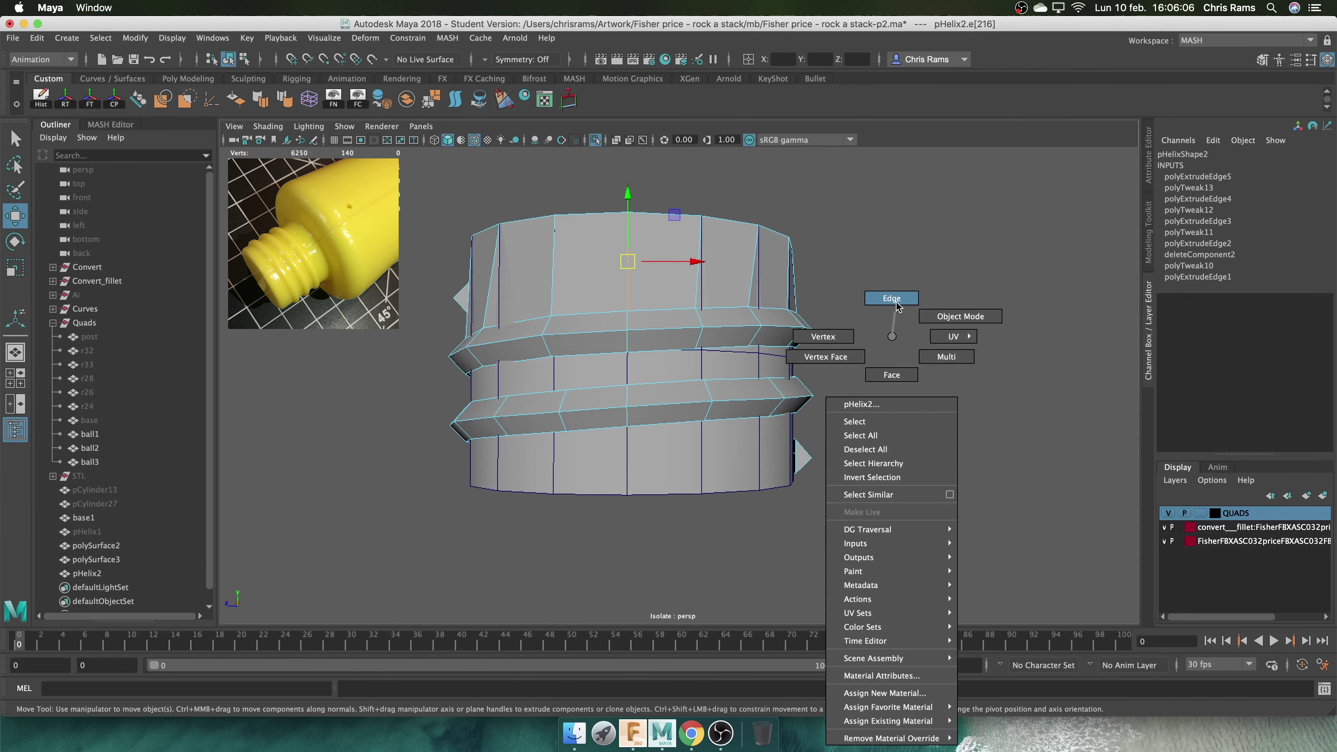
# Extrude the next thread edge and select the end vertex of the new strip
pyautogui.moveTo(837, 338); pyautogui.dragTo(890, 297, button='right')
pyautogui.click(677, 421)
pyautogui.keyDown('shift'); pyautogui.moveTo(842, 456); pyautogui.dragTo(868, 459, button='right'); pyautogui.keyUp('shift')
pyautogui.keyDown('alt'); pyautogui.moveTo(842, 453); pyautogui.dragTo(793, 457); pyautogui.keyUp('alt')
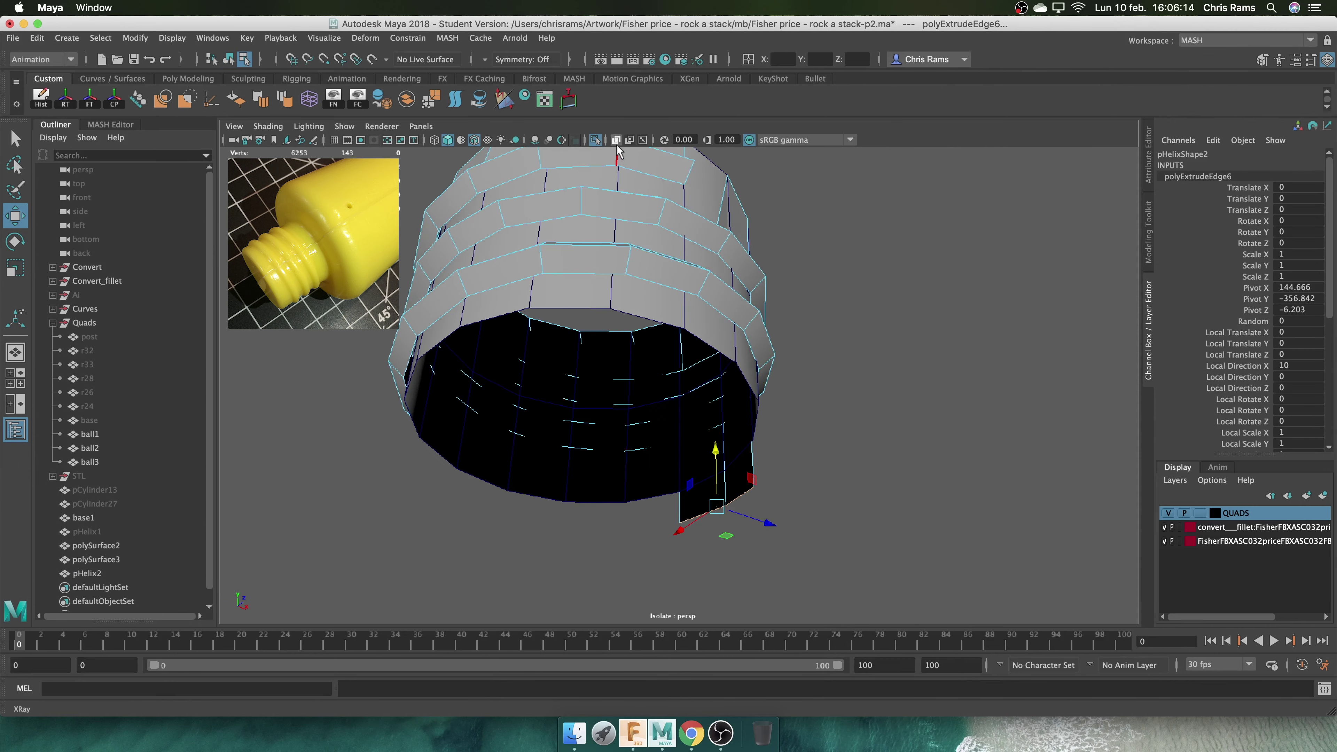
pyautogui.rightClick(792, 455)
pyautogui.click(765, 336)
pyautogui.moveTo(653, 513); pyautogui.dragTo(619, 564)
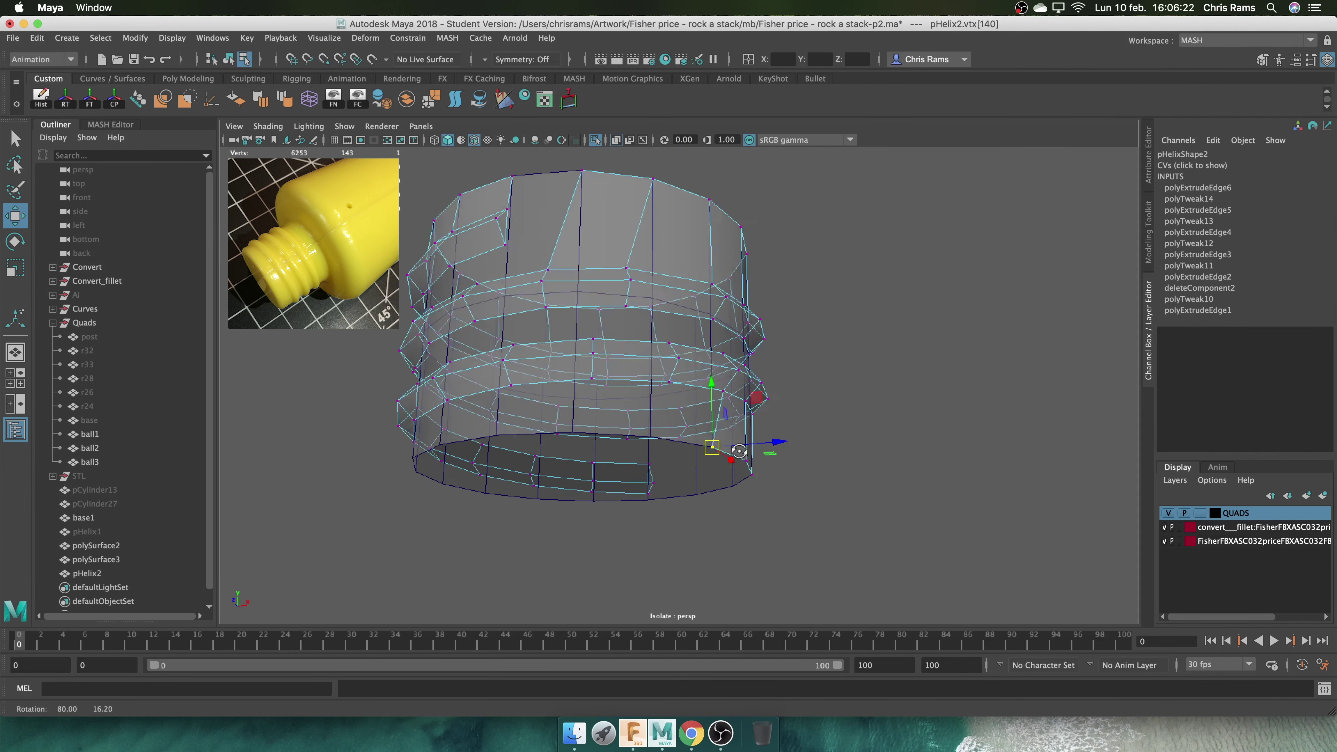
pyautogui.keyDown('alt'); pyautogui.moveTo(702, 525); pyautogui.dragTo(948, 343); pyautogui.keyUp('alt')
pyautogui.press('F8')
# Extrude edges on the lower thread and pull them downward
pyautogui.moveTo(885, 337); pyautogui.dragTo(885, 297, button='right')
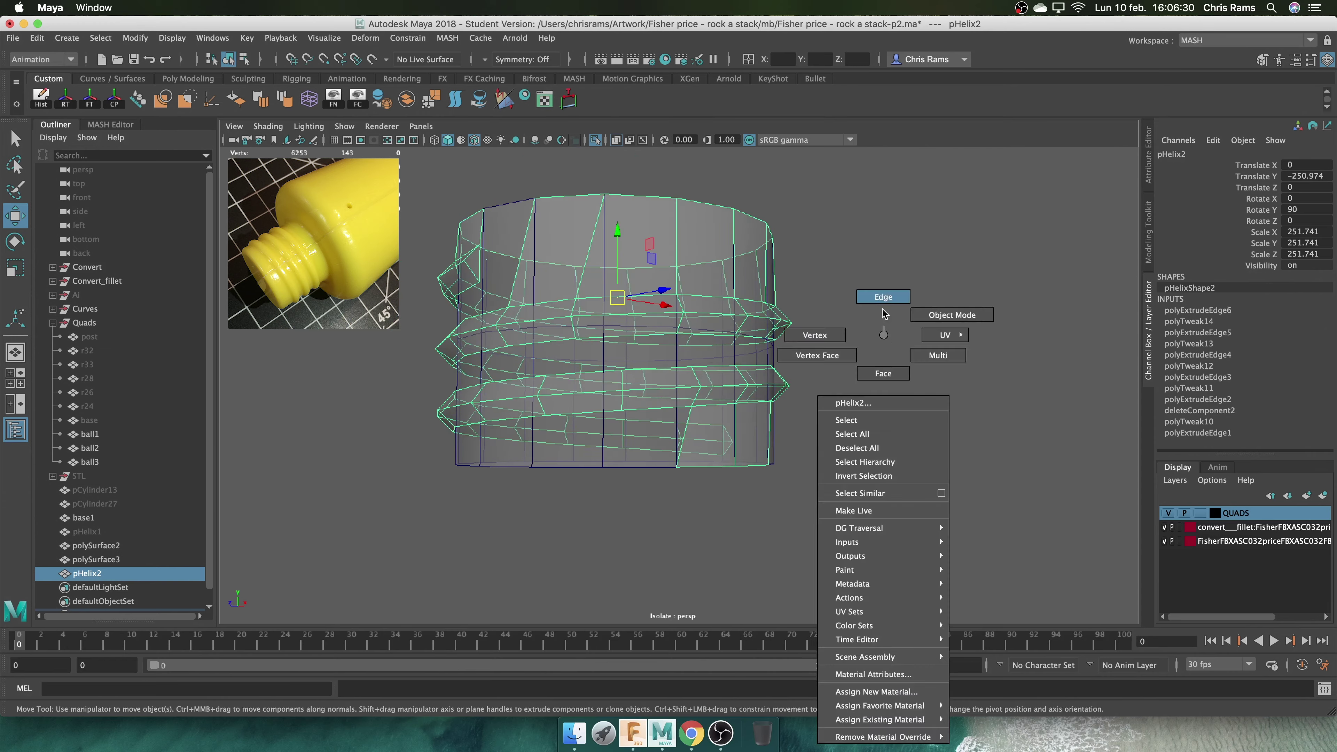
pyautogui.keyDown('alt'); pyautogui.moveTo(884, 298); pyautogui.dragTo(585, 418); pyautogui.keyUp('alt')
pyautogui.click(731, 421)
pyautogui.keyDown('shift'); pyautogui.rightClick(859, 416); pyautogui.keyUp('shift')
pyautogui.click(856, 453)
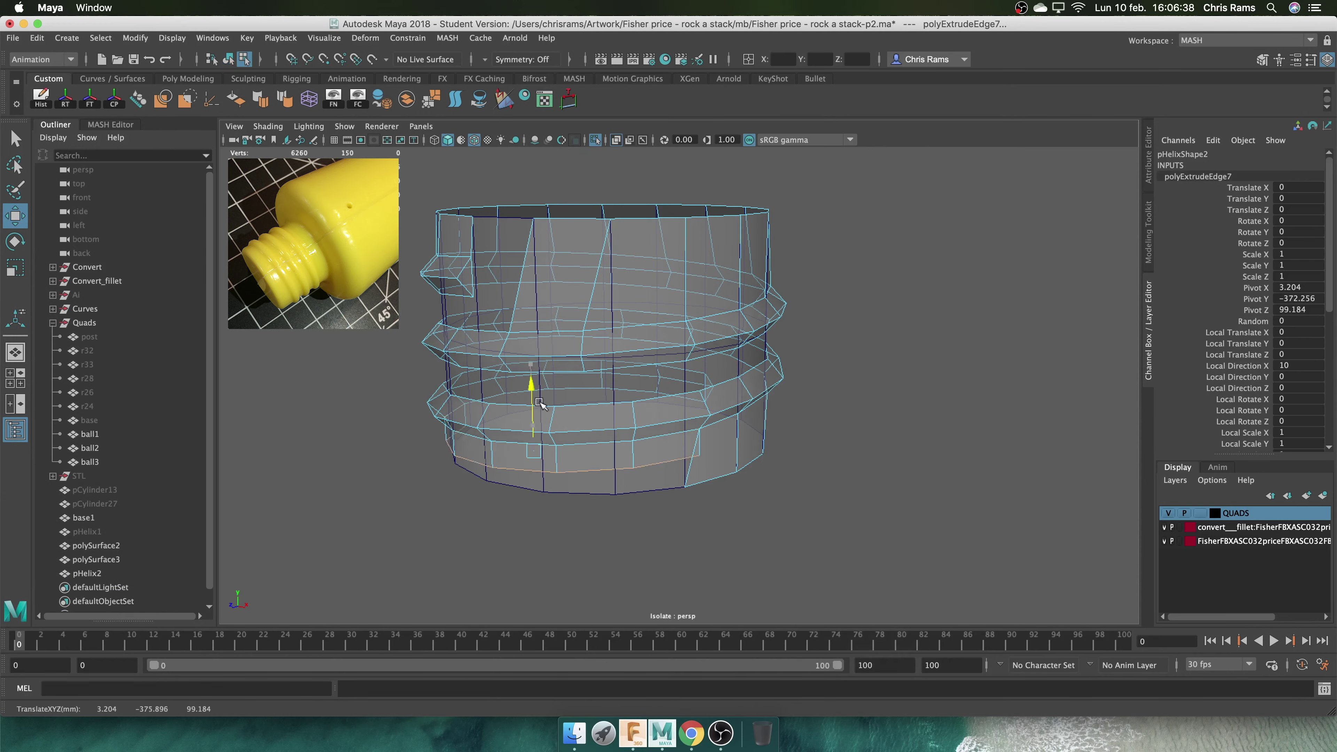
pyautogui.moveTo(531, 382); pyautogui.dragTo(567, 448)
pyautogui.press('F9')
pyautogui.moveTo(700, 388); pyautogui.dragTo(711, 454)
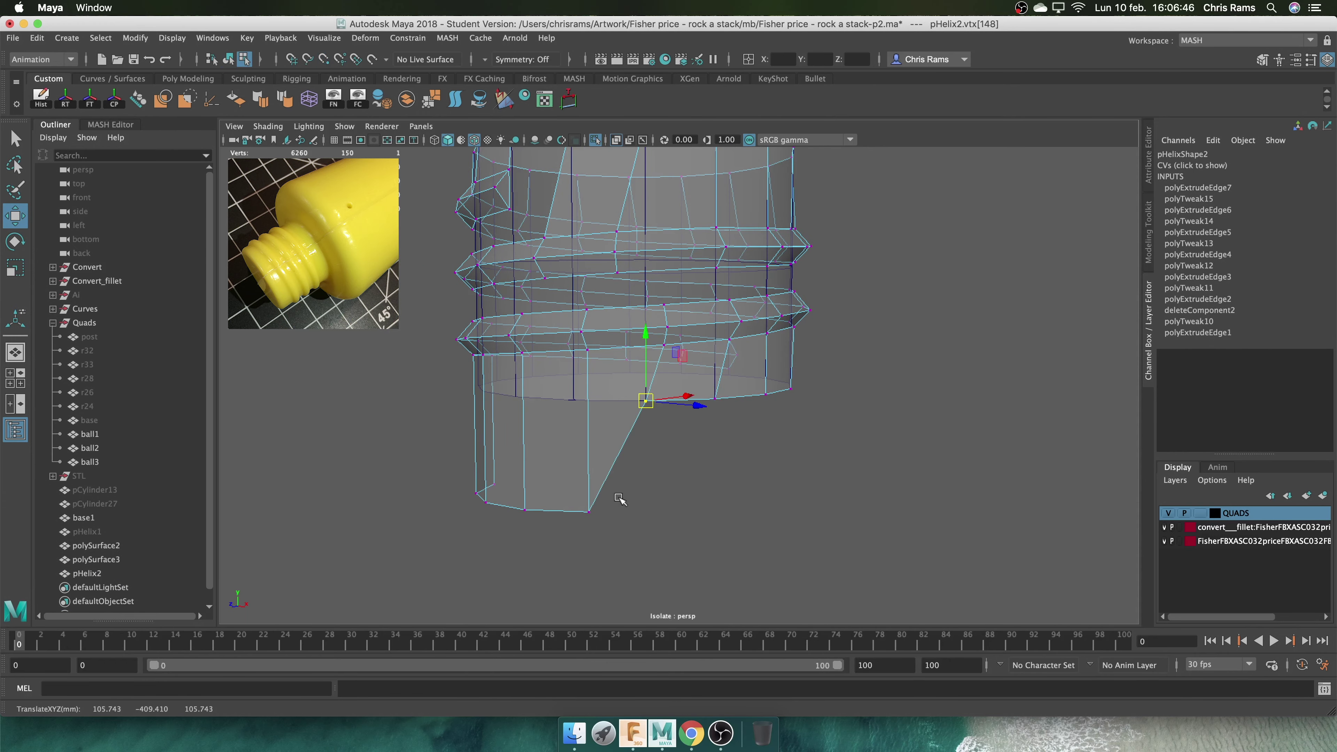
# Extrude another helix band edge with Ctrl+E and pull it far downward
pyautogui.press('Left')
pyautogui.moveTo(620, 500)
pyautogui.keyDown('alt'); pyautogui.mouseDown()
pyautogui.moveTo(603, 485)
pyautogui.moveTo(651, 509)
pyautogui.mouseUp(); pyautogui.keyUp('alt')
pyautogui.moveTo(651, 509)
pyautogui.mouseDown()
pyautogui.moveTo(553, 568)
pyautogui.moveTo(522, 513)
pyautogui.moveTo(546, 589)
pyautogui.moveTo(663, 472)
pyautogui.moveTo(736, 493)
pyautogui.moveTo(916, 280)
pyautogui.mouseUp()
pyautogui.moveTo(916, 279); pyautogui.dragTo(919, 247, button='right')
pyautogui.click(598, 326)
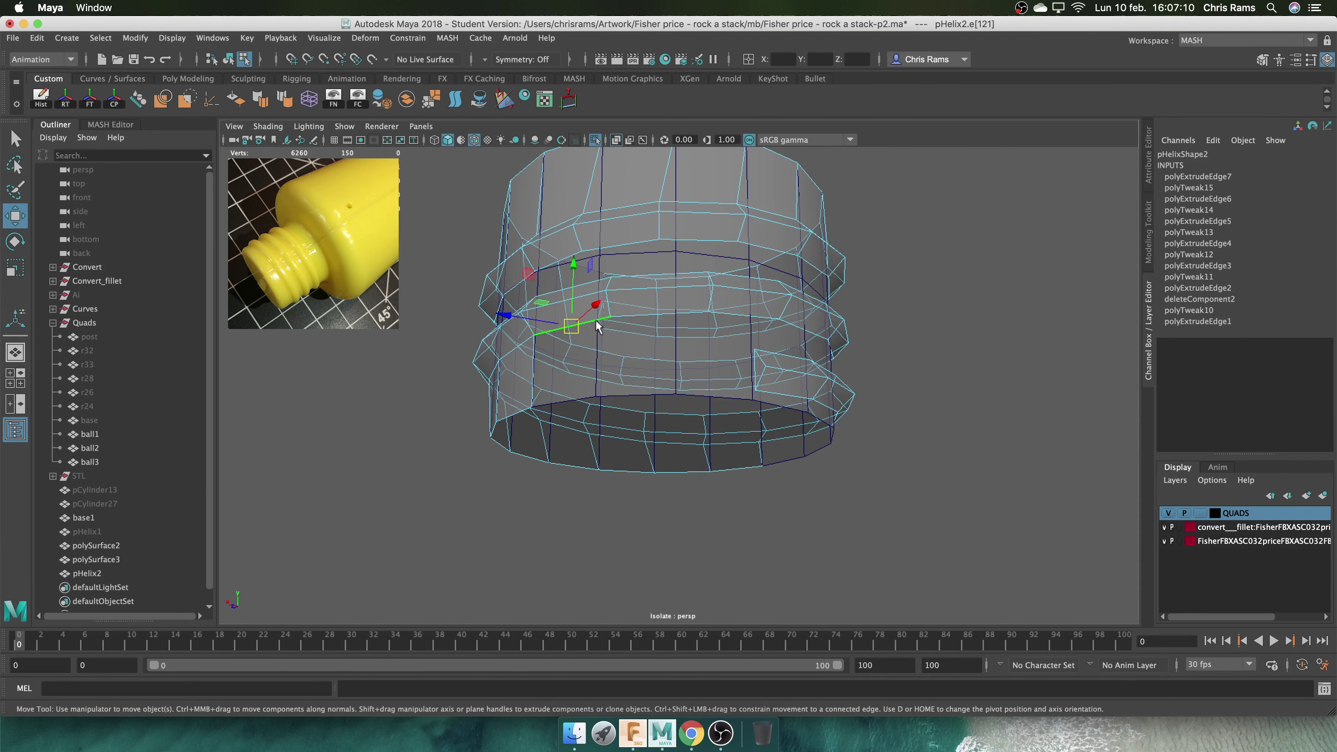
pyautogui.hotkey('ctrl', 'e')
pyautogui.moveTo(705, 310); pyautogui.dragTo(845, 469)
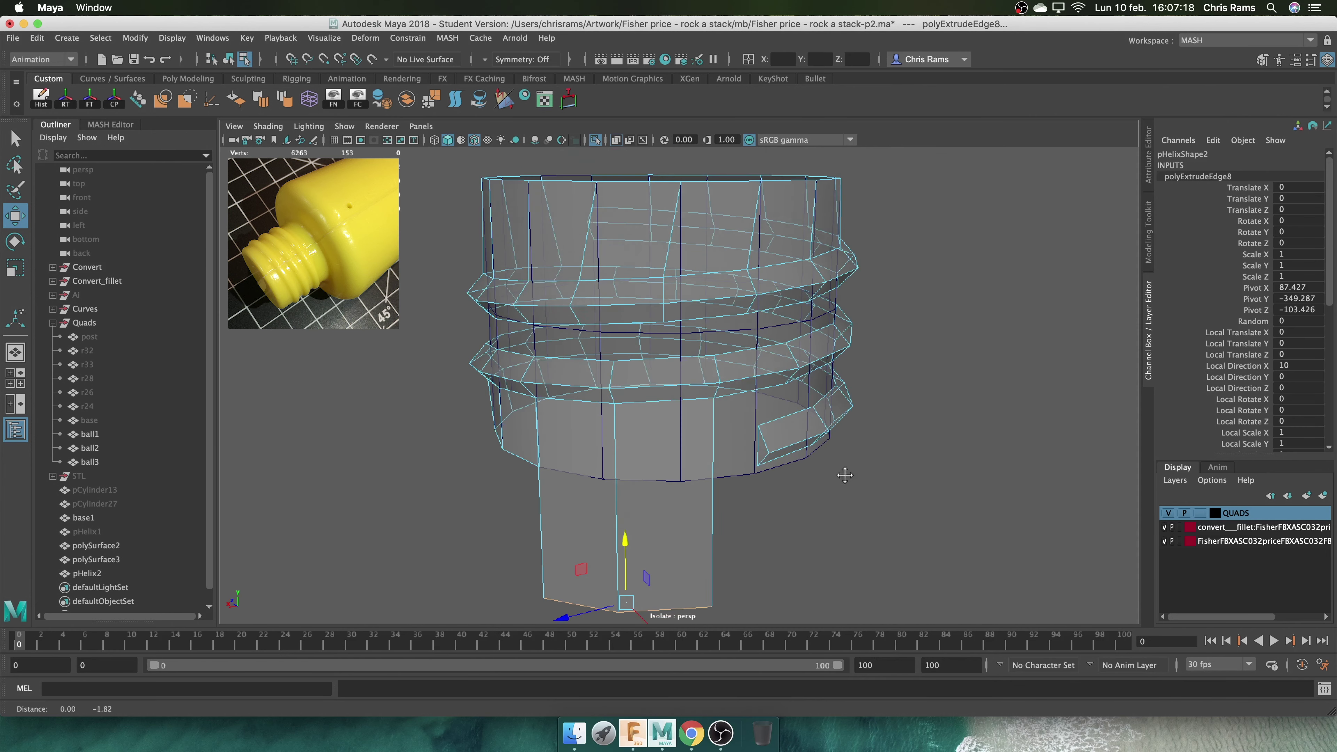
# Extrude a further helix band edge down below the mesh
pyautogui.rightClick(784, 345)
pyautogui.click(785, 342)
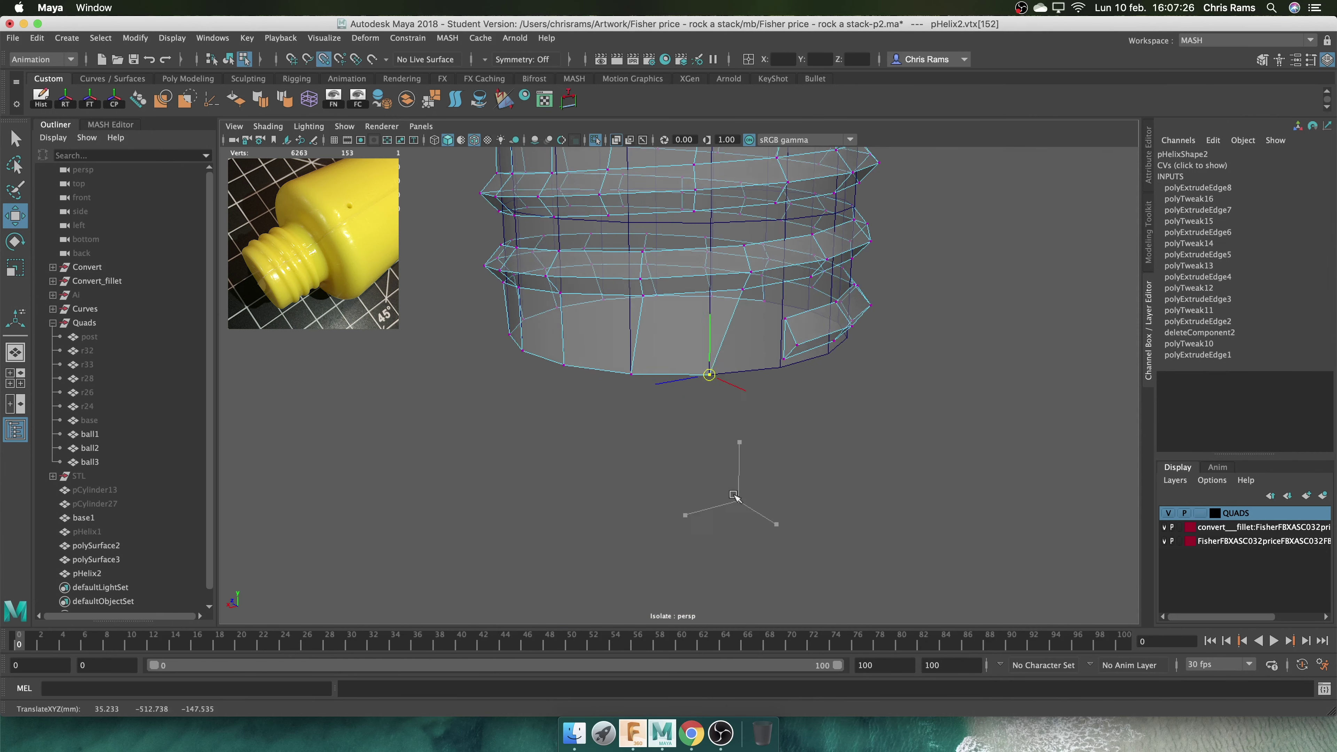
pyautogui.keyDown('alt'); pyautogui.moveTo(735, 497); pyautogui.dragTo(612, 403); pyautogui.keyUp('alt')
pyautogui.keyDown('alt'); pyautogui.moveTo(883, 424); pyautogui.dragTo(934, 334); pyautogui.keyUp('alt')
pyautogui.moveTo(934, 335); pyautogui.dragTo(916, 369, button='right')
pyautogui.click(827, 419)
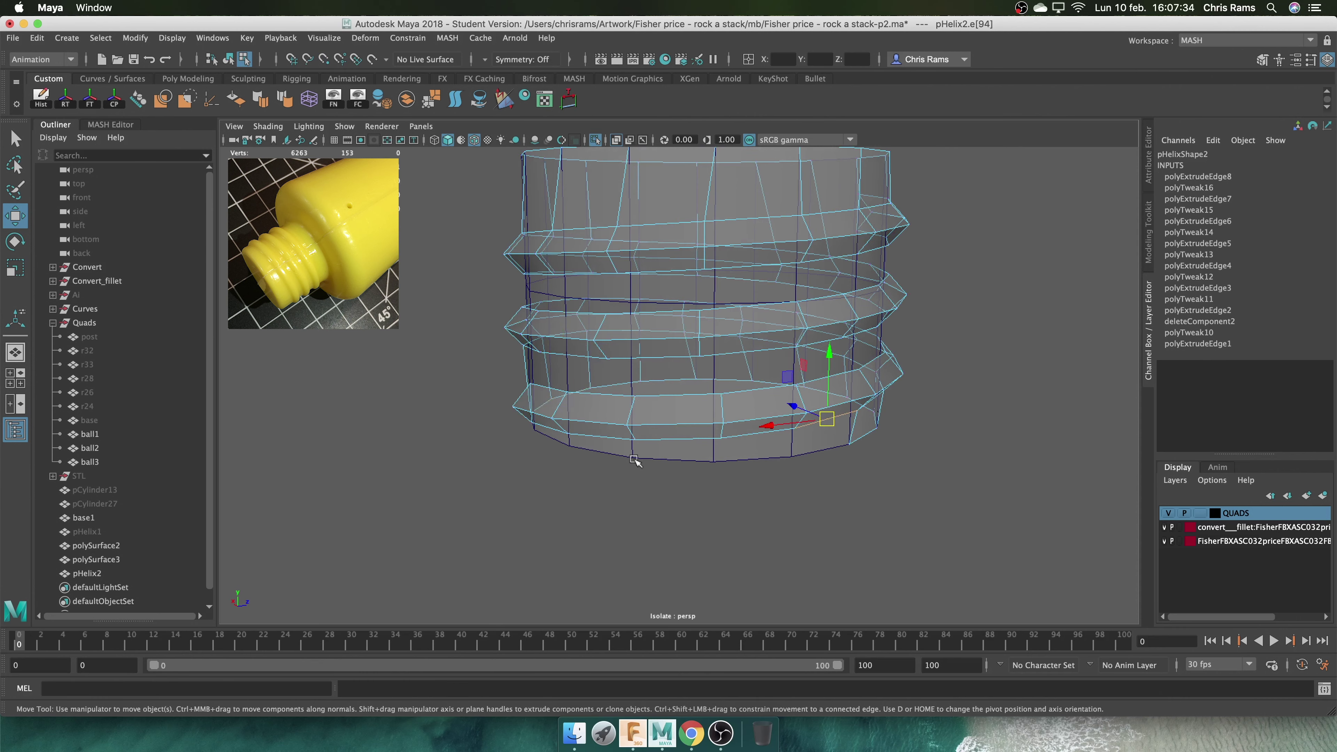
pyautogui.hotkey('ctrl', 'e')
pyautogui.moveTo(764, 348); pyautogui.dragTo(899, 469, button='middle')
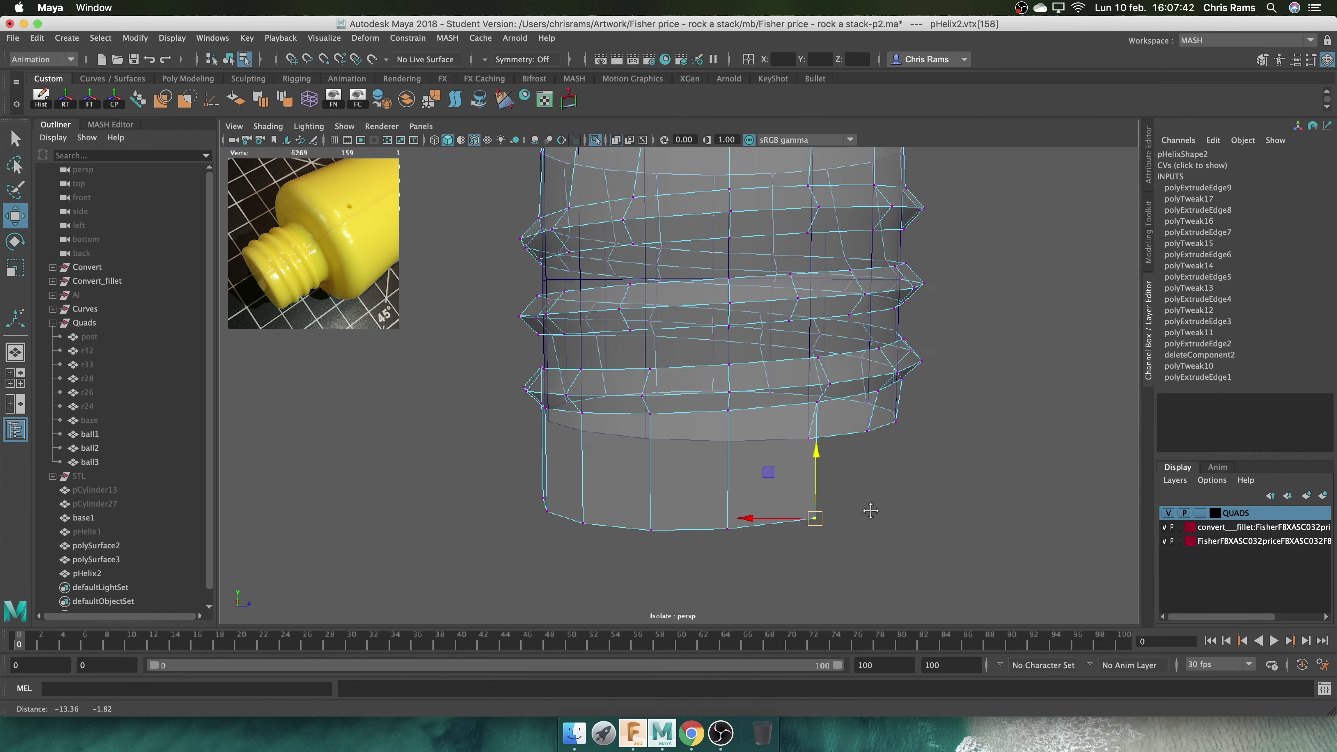
# Move the extrusion's bottom vertices back up into the thread and turn off see-through shading
pyautogui.keyDown('alt'); pyautogui.moveTo(871, 511); pyautogui.dragTo(836, 535); pyautogui.keyUp('alt')
pyautogui.keyDown('alt'); pyautogui.moveTo(608, 533); pyautogui.dragTo(774, 499); pyautogui.keyUp('alt')
pyautogui.moveTo(774, 500); pyautogui.dragTo(675, 541)
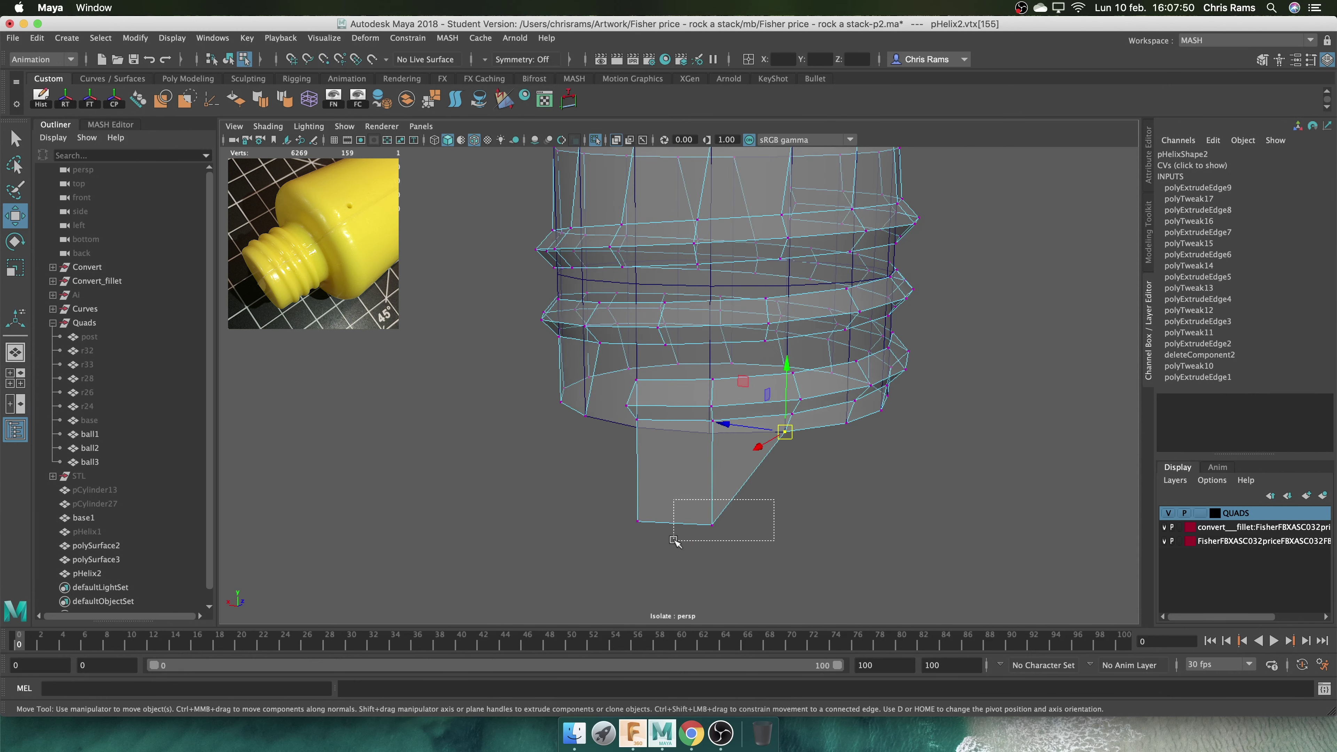
pyautogui.moveTo(674, 491)
pyautogui.keyDown('alt'); pyautogui.mouseDown()
pyautogui.moveTo(648, 492)
pyautogui.moveTo(850, 406)
pyautogui.mouseUp(); pyautogui.keyUp('alt')
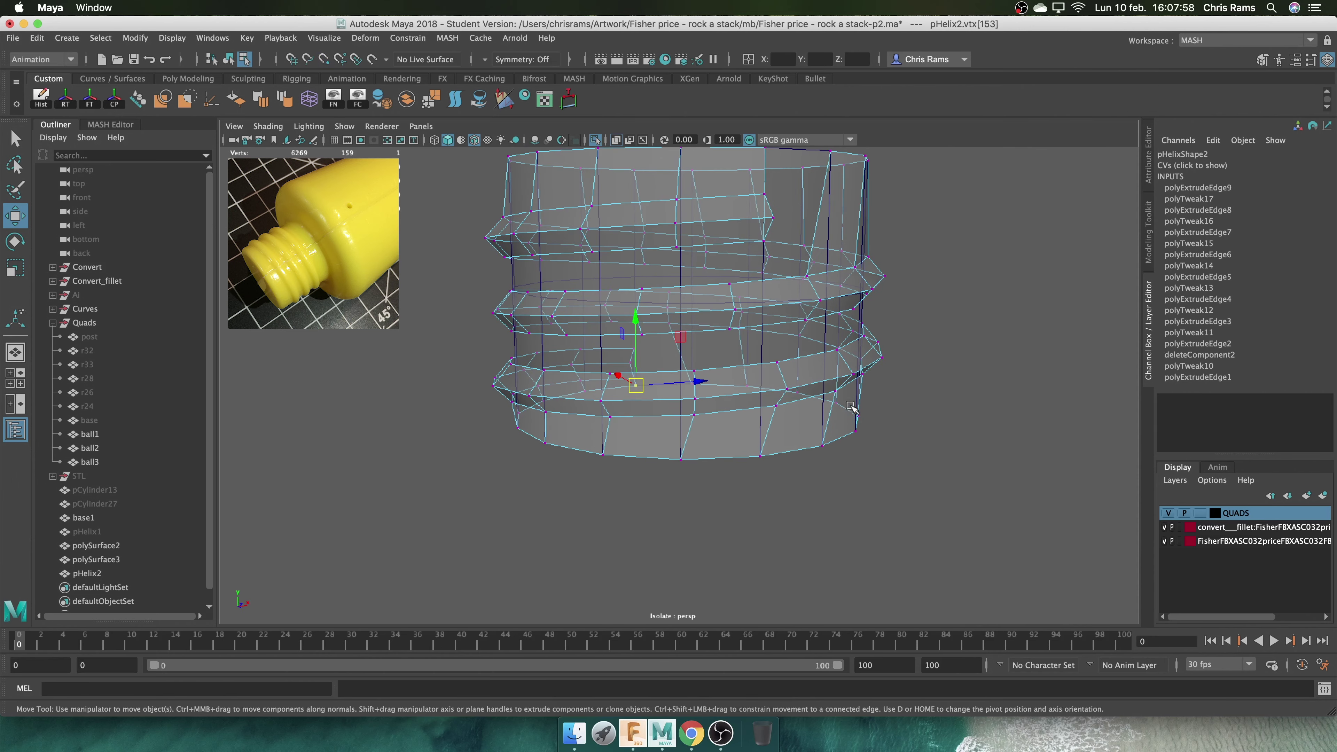
pyautogui.click(616, 144)
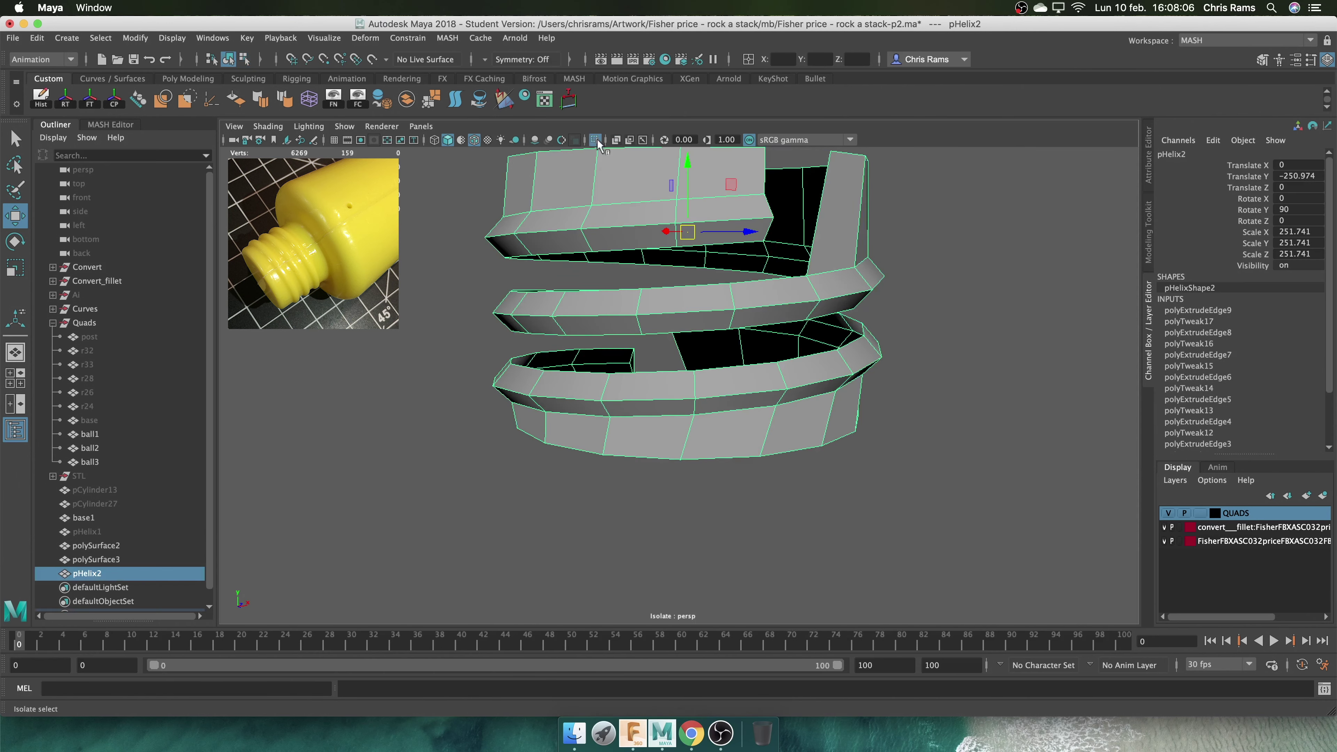
# Select edges beside the sleeve gaps and bridge two gaps closed
pyautogui.keyDown('alt'); pyautogui.moveTo(737, 368); pyautogui.dragTo(937, 352); pyautogui.keyUp('alt')
pyautogui.moveTo(791, 252); pyautogui.dragTo(791, 216, button='right')
pyautogui.press('t')
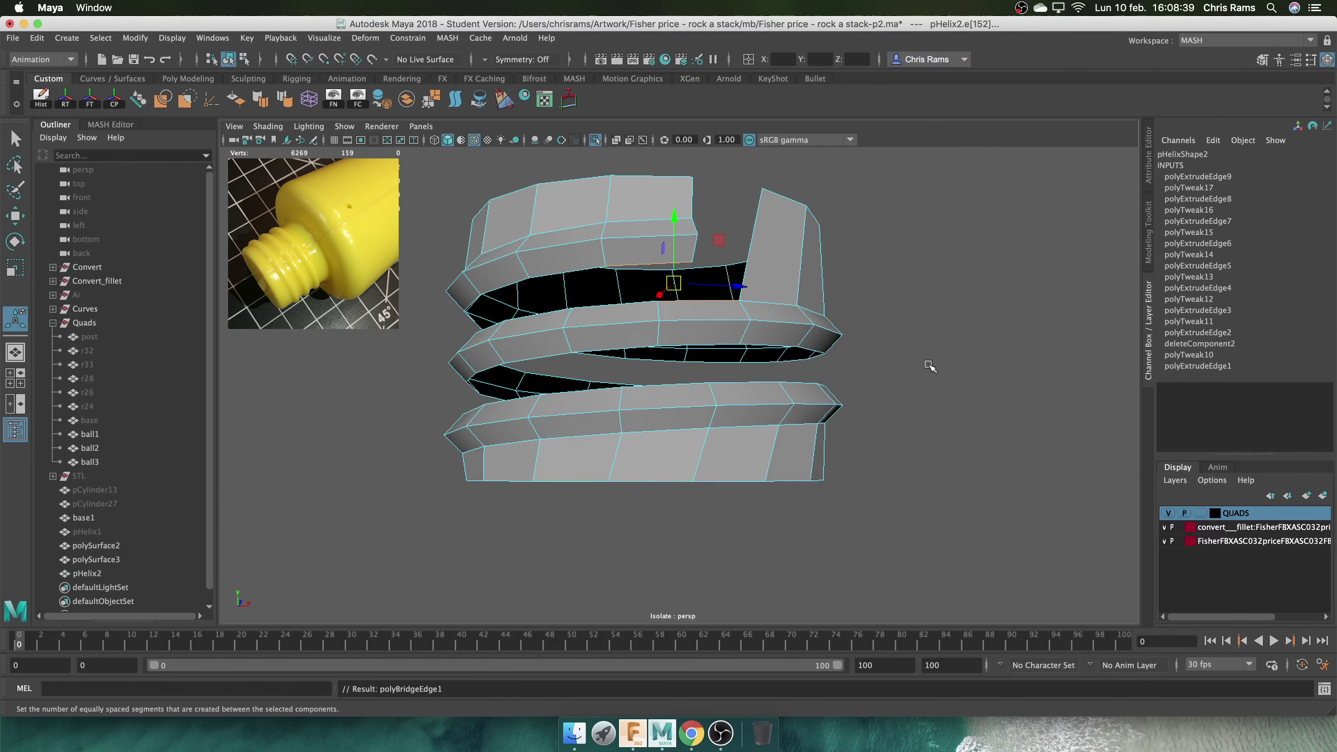
pyautogui.keyDown('alt'); pyautogui.moveTo(925, 371); pyautogui.dragTo(738, 421); pyautogui.keyUp('alt')
pyautogui.click(735, 425)
pyautogui.press('q')
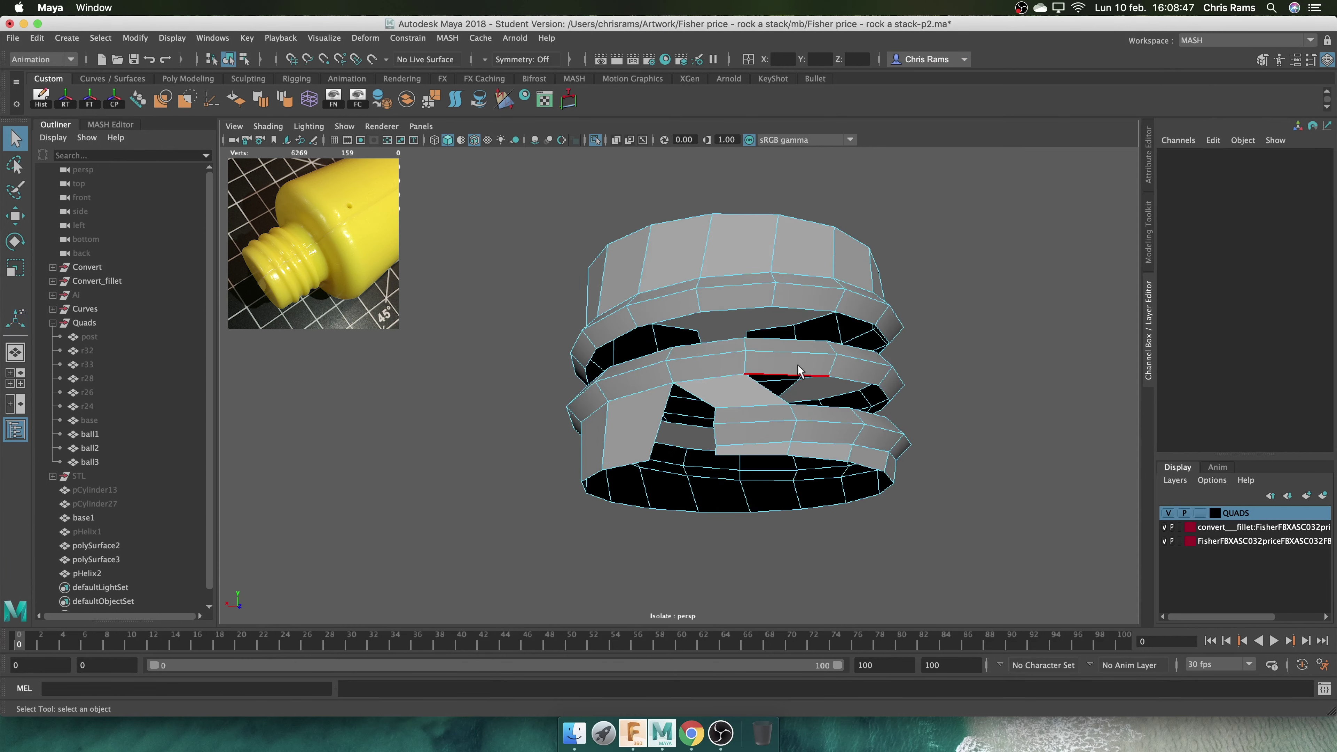
pyautogui.moveTo(800, 376)
pyautogui.keyDown('alt'); pyautogui.mouseDown()
pyautogui.moveTo(801, 475)
pyautogui.moveTo(925, 433)
pyautogui.mouseUp(); pyautogui.keyUp('alt')
pyautogui.keyDown('shift'); pyautogui.moveTo(925, 433); pyautogui.dragTo(1026, 398, button='right'); pyautogui.keyUp('shift')
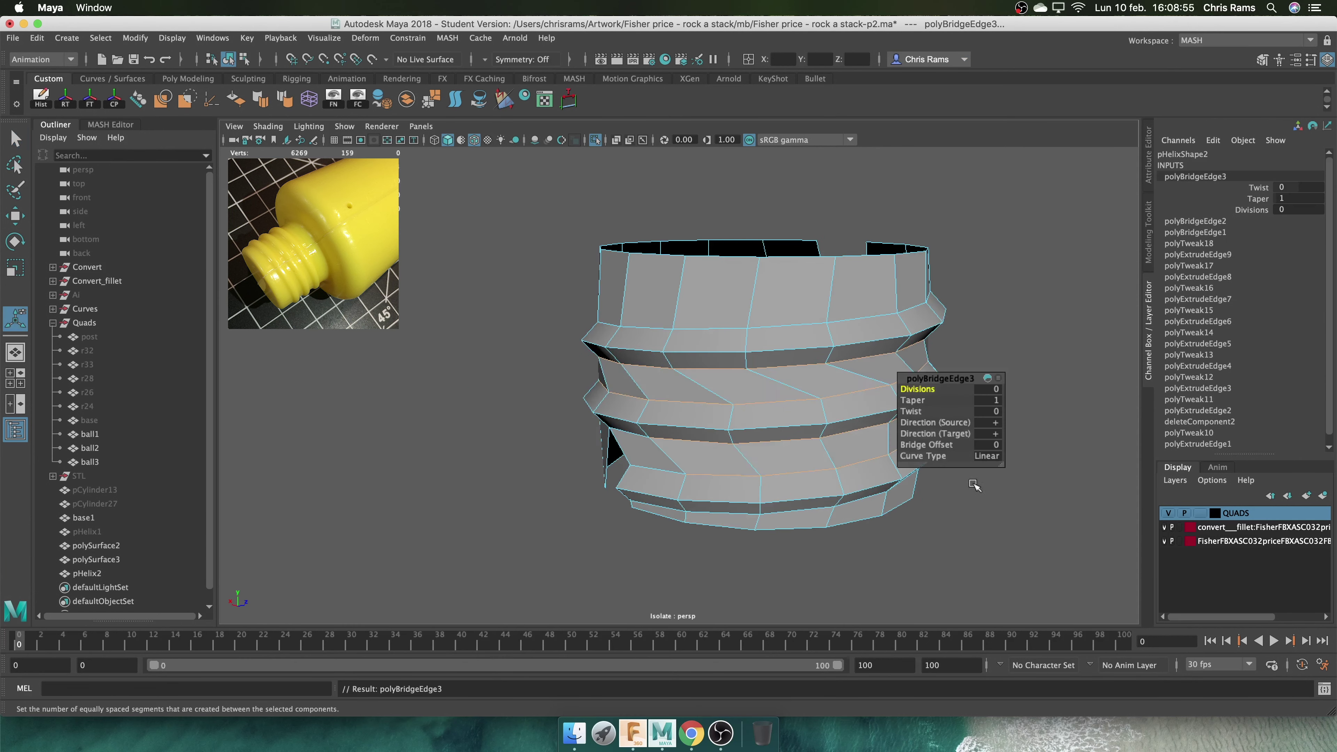
pyautogui.moveTo(895, 416)
pyautogui.keyDown('alt'); pyautogui.mouseDown()
pyautogui.moveTo(707, 394)
pyautogui.moveTo(815, 239)
pyautogui.mouseUp(); pyautogui.keyUp('alt')
pyautogui.keyDown('shift'); pyautogui.moveTo(815, 239); pyautogui.dragTo(887, 215, button='right'); pyautogui.keyUp('shift')
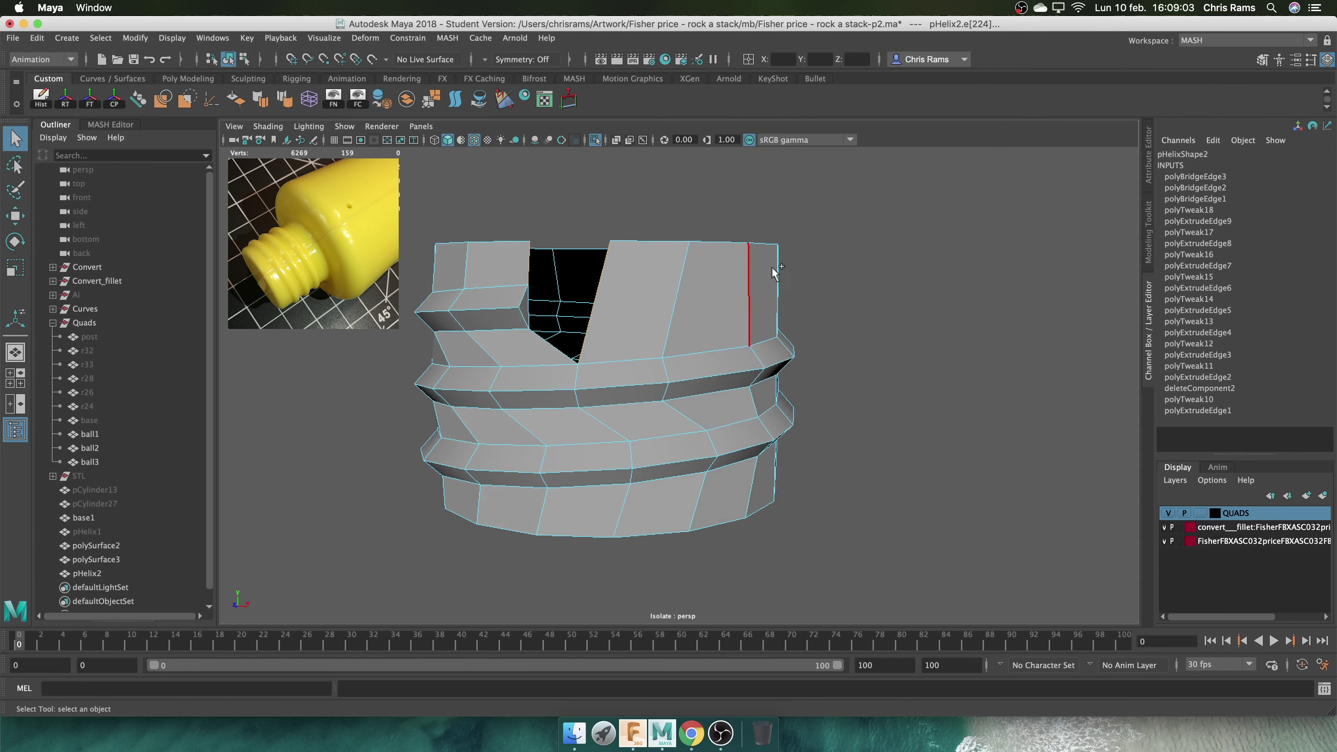
# Fill the triangular hole in the sleeve with a new face
pyautogui.click(662, 327)
pyautogui.keyDown('shift'); pyautogui.moveTo(663, 326); pyautogui.dragTo(655, 271, button='right'); pyautogui.keyUp('shift')
pyautogui.press('w')
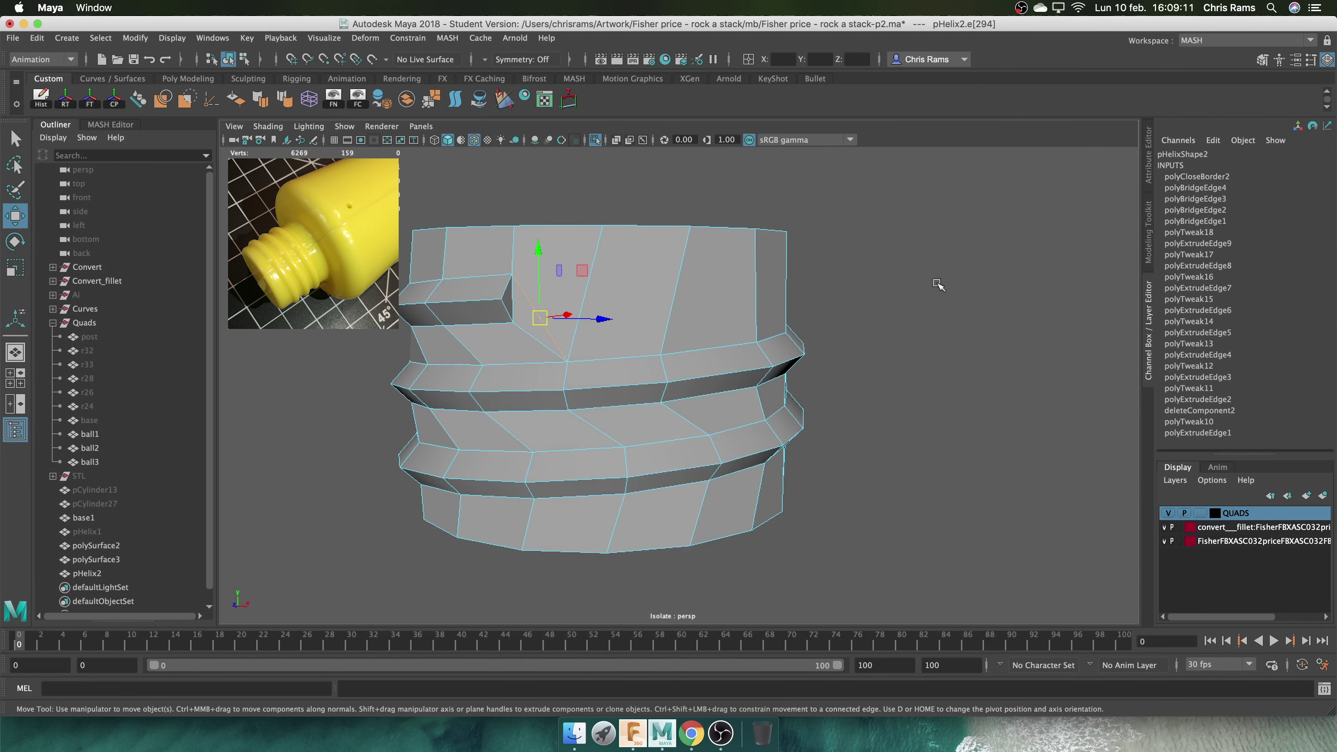
pyautogui.moveTo(938, 285); pyautogui.dragTo(808, 277, button='right')
pyautogui.keyDown('alt'); pyautogui.moveTo(808, 278); pyautogui.dragTo(933, 324); pyautogui.keyUp('alt')
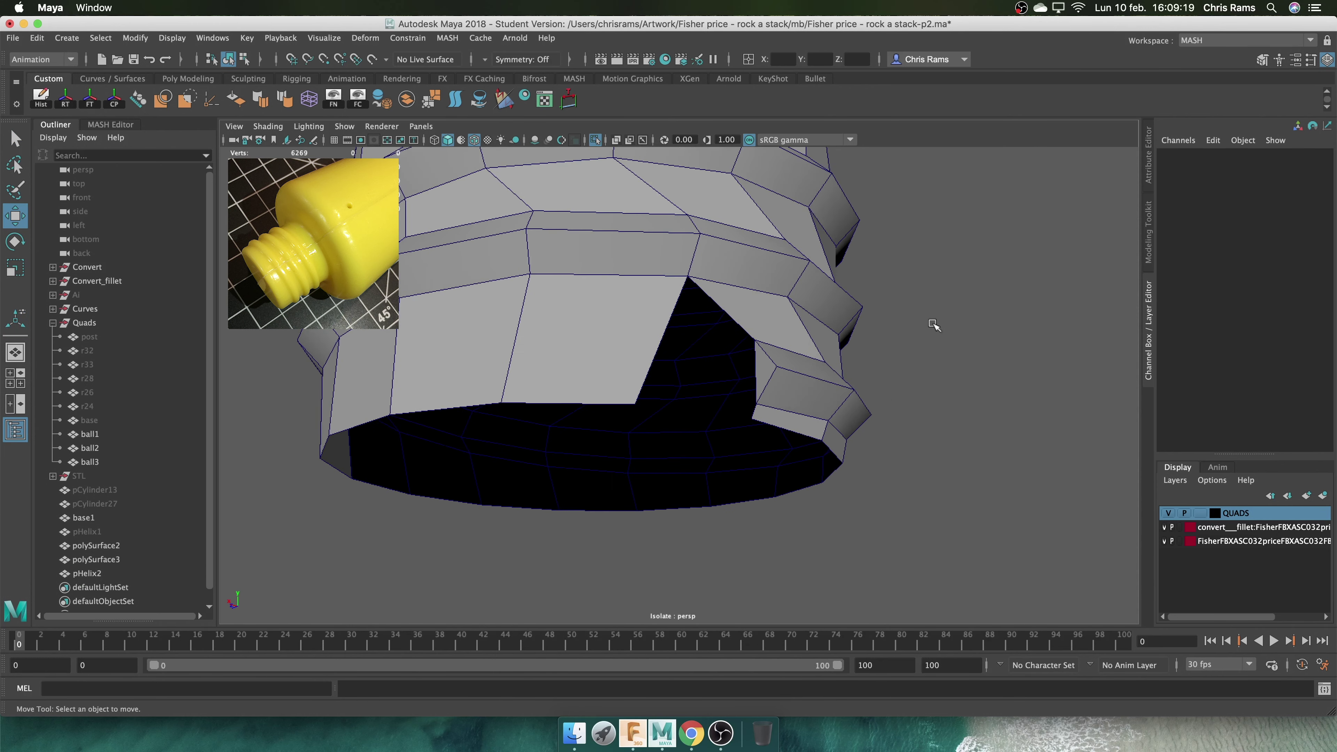
# Bridge the remaining hole's border edges, exit Isolate Select, and select the post cylinder
pyautogui.keyDown('alt'); pyautogui.moveTo(842, 281); pyautogui.dragTo(790, 342); pyautogui.keyUp('alt')
pyautogui.click(708, 418)
pyautogui.keyDown('shift'); pyautogui.moveTo(925, 418); pyautogui.dragTo(955, 589, button='right'); pyautogui.keyUp('shift')
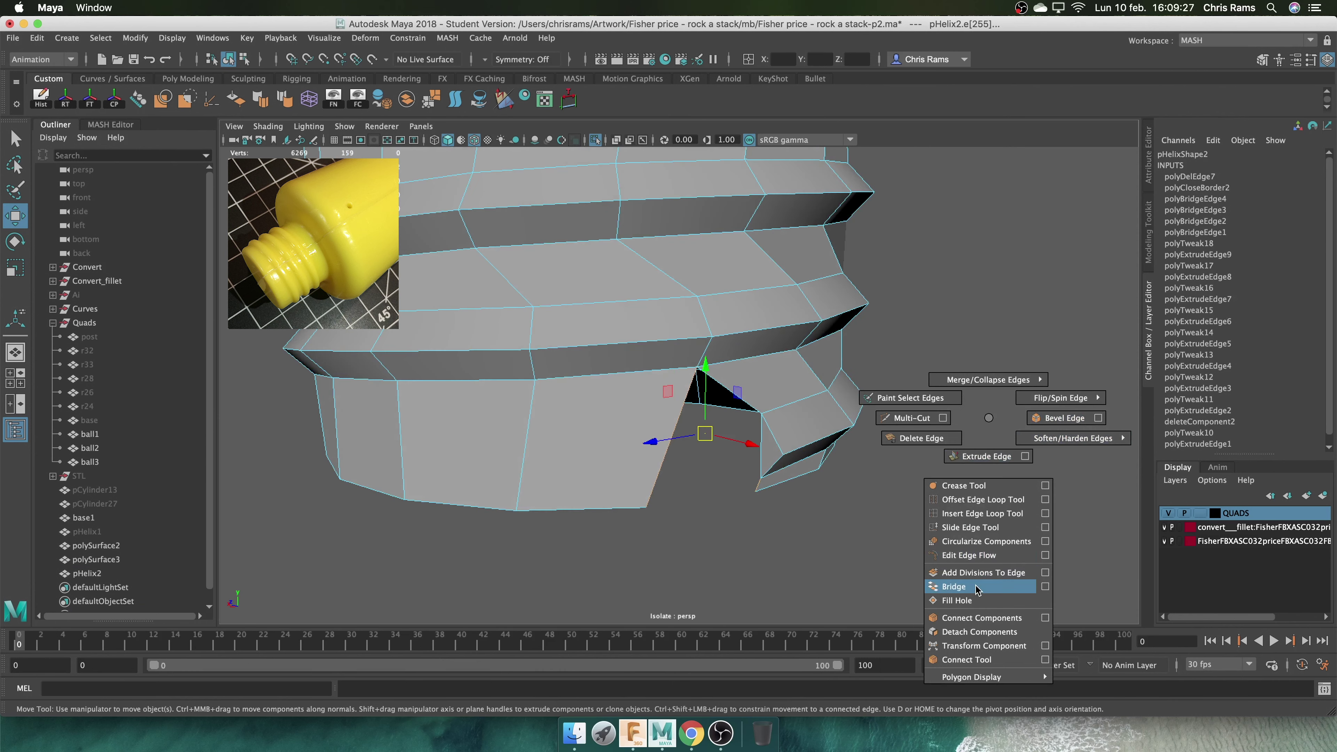
pyautogui.keyDown('shift'); pyautogui.moveTo(926, 392); pyautogui.dragTo(926, 391, button='right'); pyautogui.keyUp('shift')
pyautogui.moveTo(871, 338)
pyautogui.mouseDown(button='right')
pyautogui.moveTo(827, 379)
pyautogui.moveTo(615, 158)
pyautogui.moveTo(581, 399)
pyautogui.mouseUp(button='right')
pyautogui.click(596, 140)
pyautogui.click(581, 399)
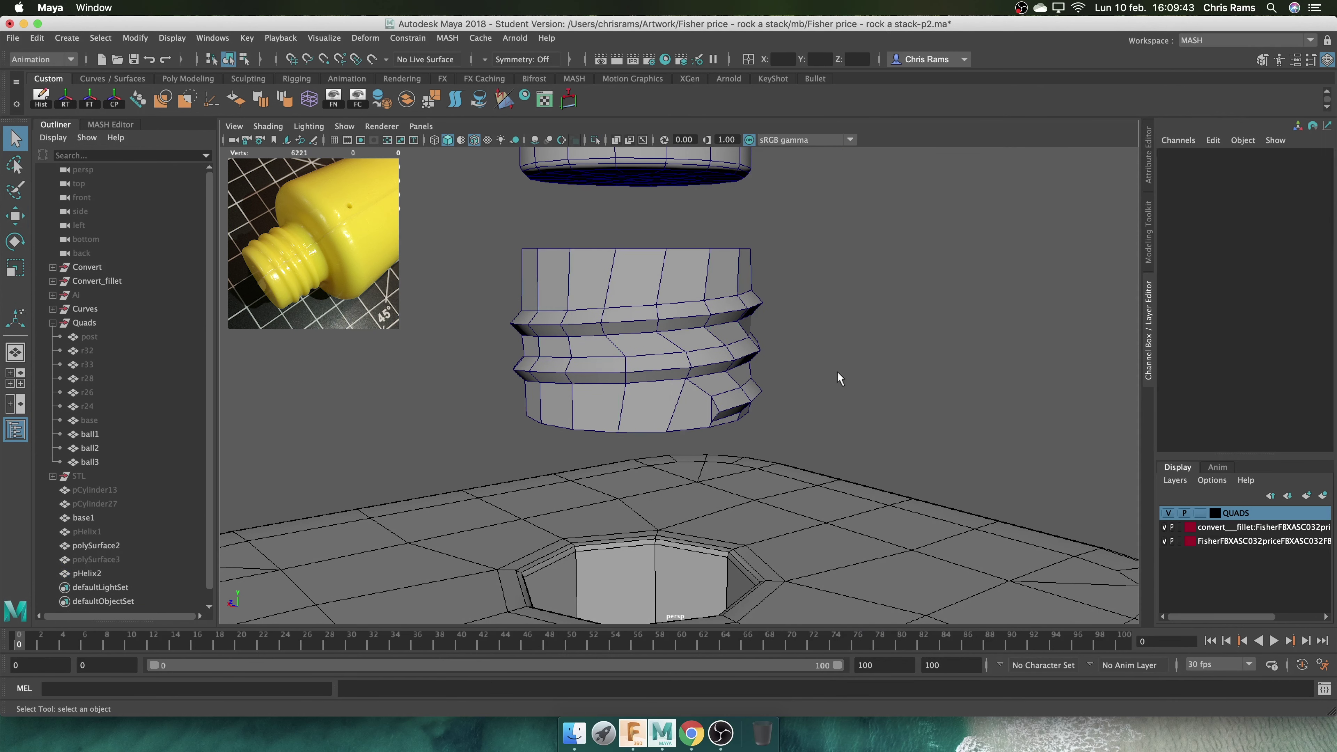
# In front view, raise the threaded sleeve onto the post and freeze its transformations
pyautogui.keyDown('alt'); pyautogui.moveTo(839, 378); pyautogui.dragTo(866, 453, button='right'); pyautogui.keyUp('alt')
pyautogui.click(695, 389)
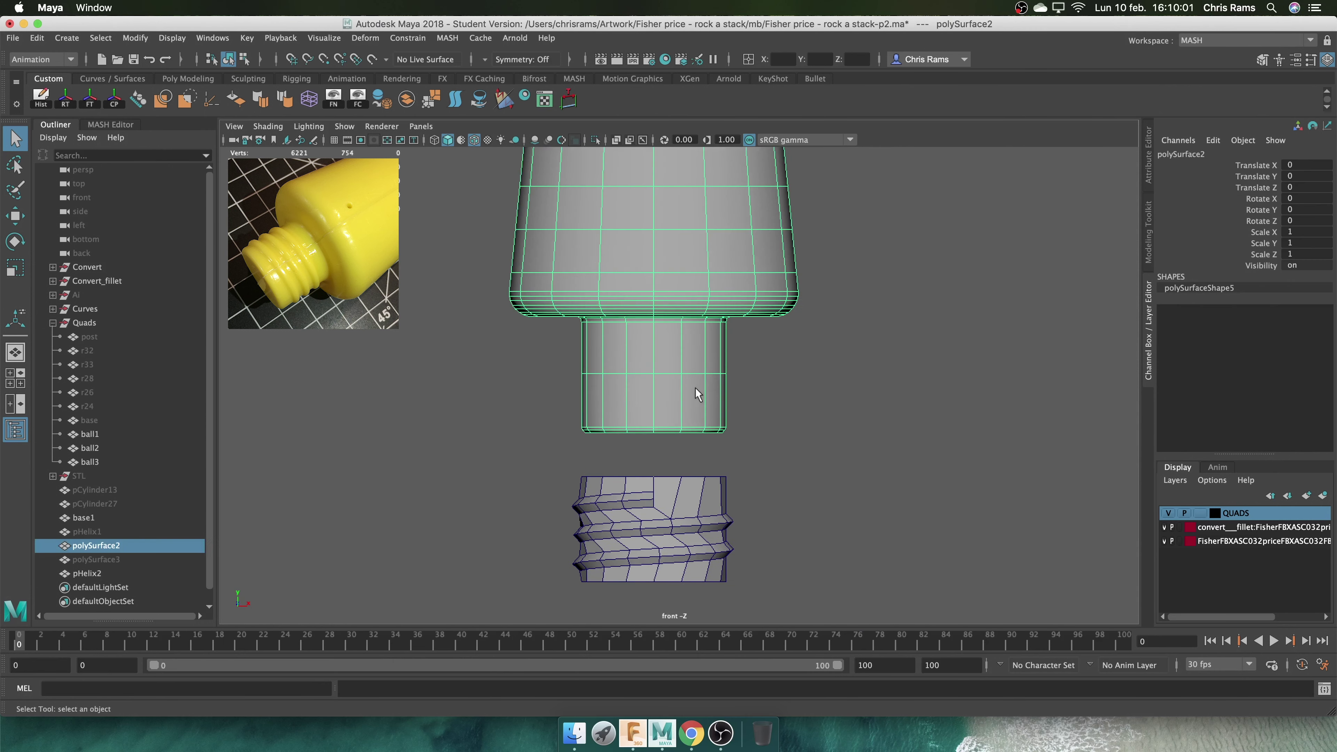
pyautogui.click(710, 521)
pyautogui.moveTo(654, 474); pyautogui.dragTo(648, 327)
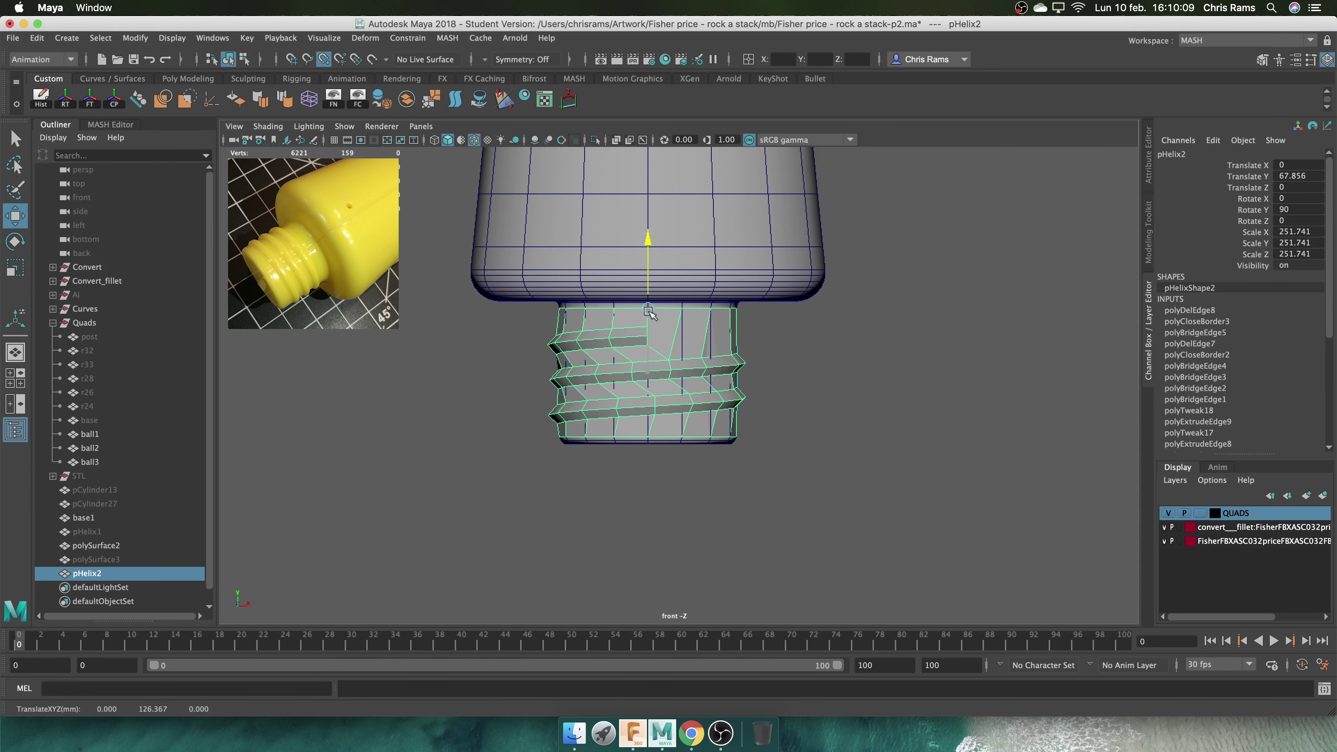
pyautogui.click(90, 99)
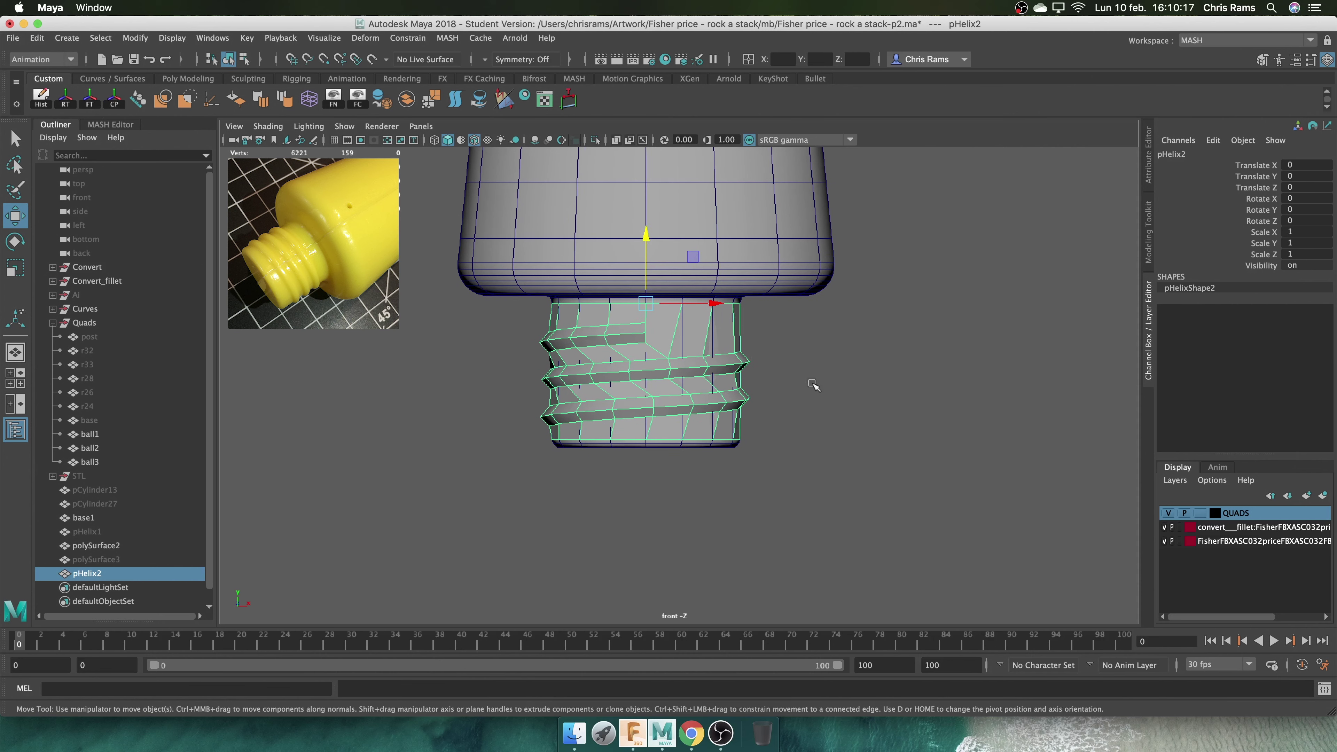
# Briefly isolate the sleeve, then combine the sleeve and post into one mesh
pyautogui.keyDown('alt'); pyautogui.moveTo(779, 450); pyautogui.dragTo(731, 465, button='right'); pyautogui.keyUp('alt')
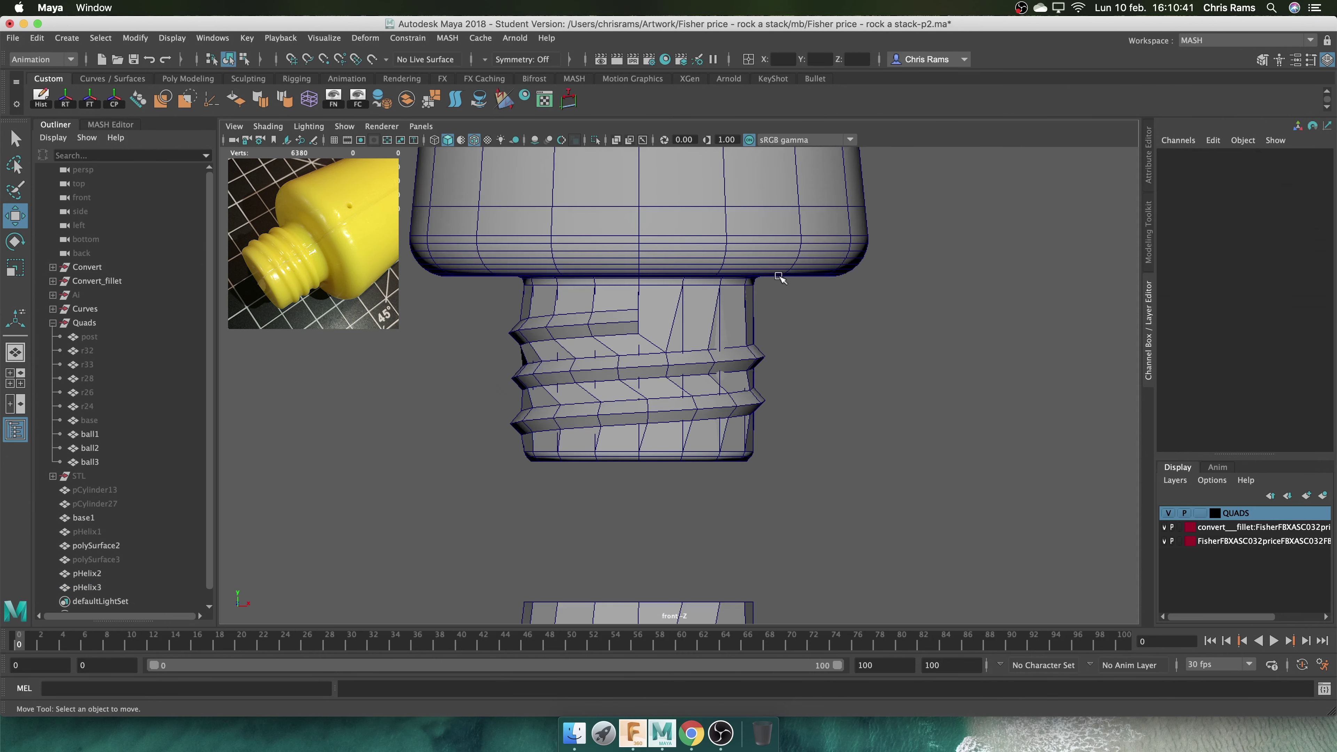
pyautogui.click(96, 546)
pyautogui.hotkey('ctrl', '1')
pyautogui.moveTo(487, 313); pyautogui.dragTo(880, 390)
pyautogui.press('F10')
pyautogui.hotkey('ctrl', '1')
pyautogui.rightClick(732, 253)
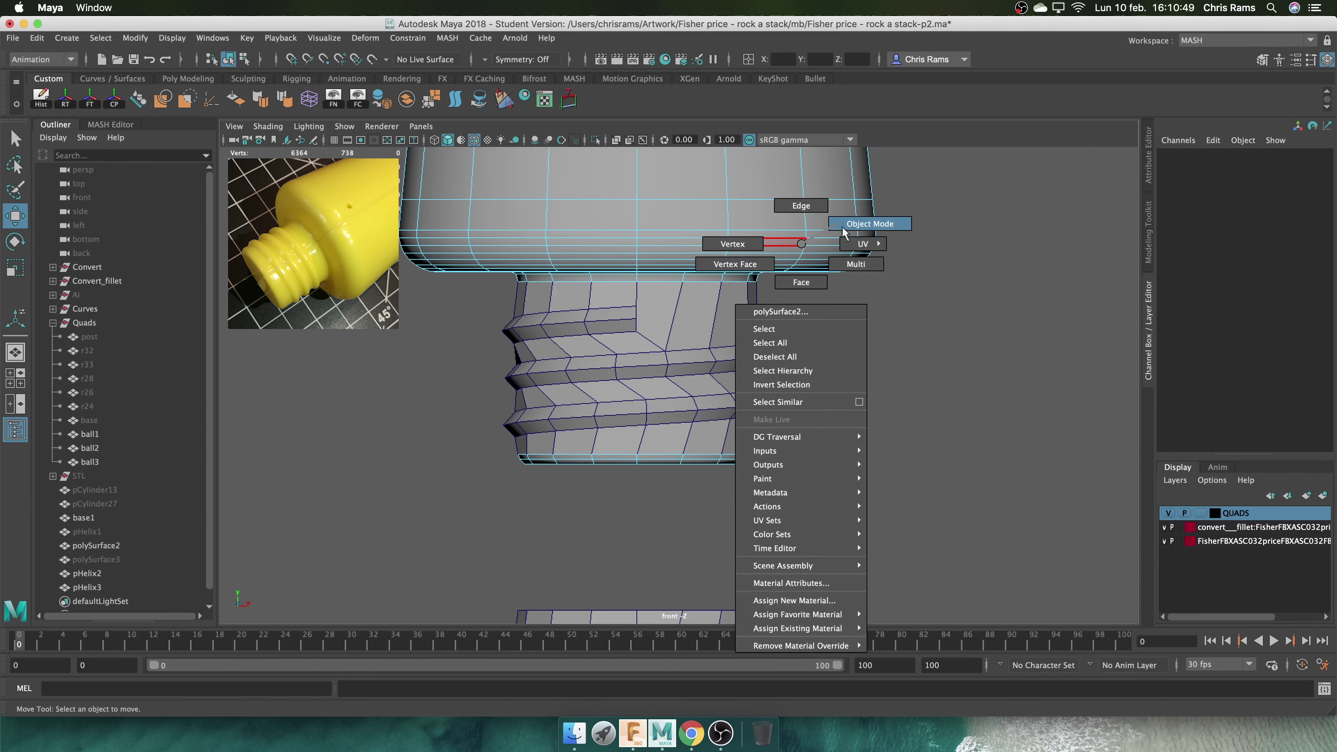
pyautogui.click(868, 224)
pyautogui.keyDown('shift'); pyautogui.moveTo(837, 329); pyautogui.dragTo(837, 422, button='right'); pyautogui.keyUp('shift')
# Merge the overlapping vertices around the threaded peg and display the mesh smoothed
pyautogui.press('F9')
pyautogui.moveTo(939, 496); pyautogui.dragTo(485, 327)
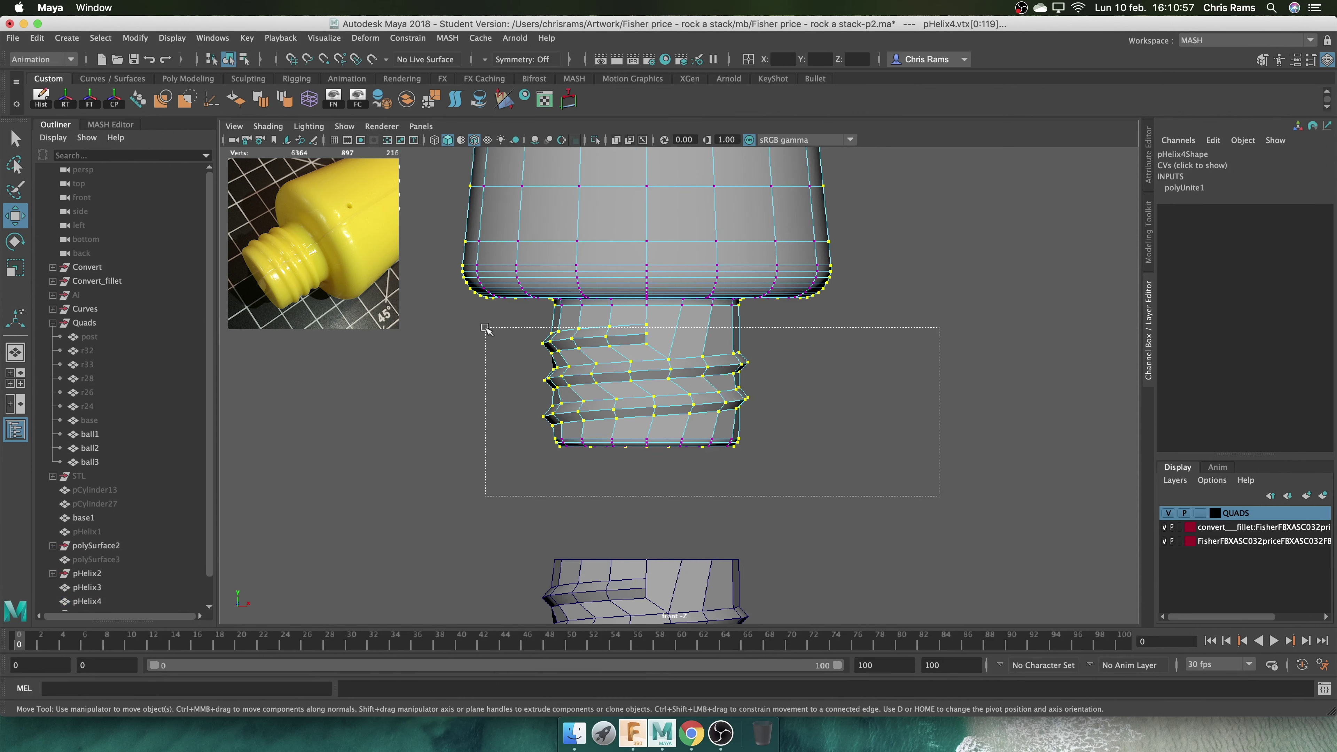
pyautogui.keyDown('shift'); pyautogui.moveTo(859, 277); pyautogui.dragTo(844, 254, button='right'); pyautogui.keyUp('shift')
pyautogui.press('F8')
pyautogui.press('3')
pyautogui.click(839, 349)
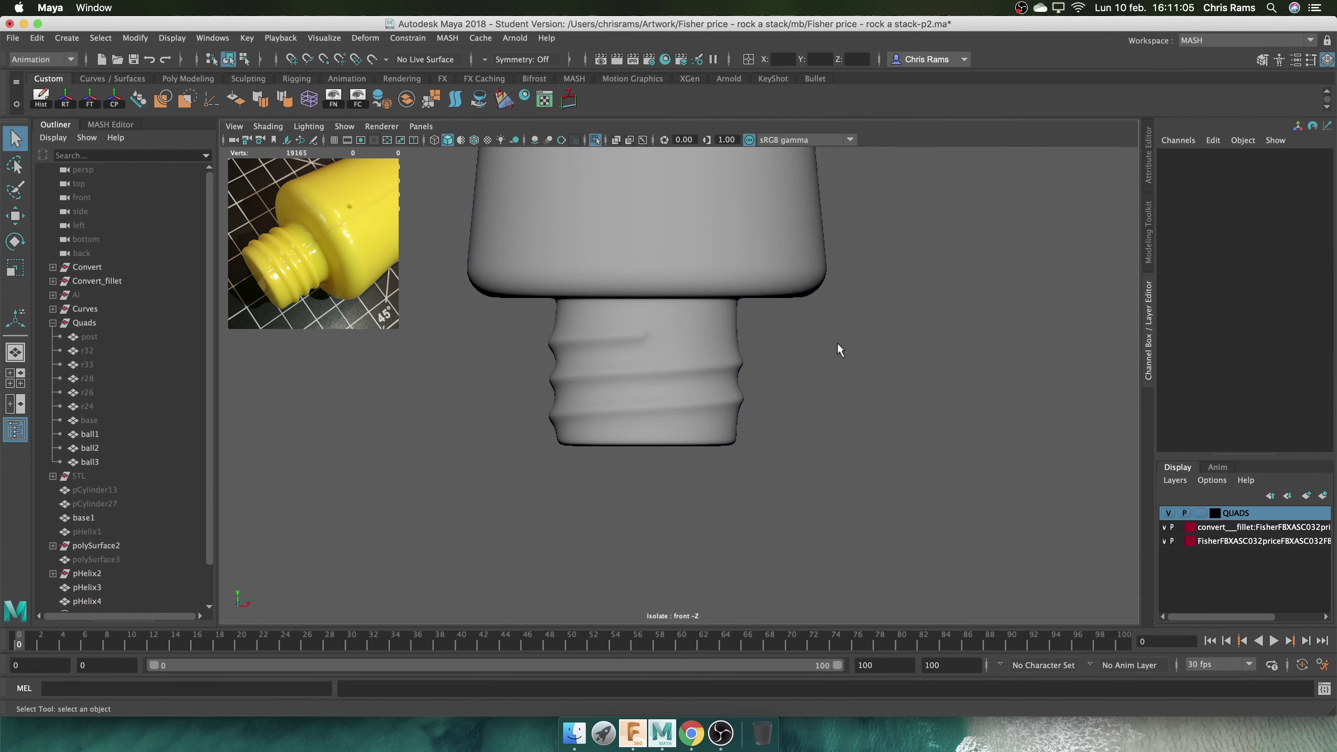
pyautogui.moveTo(839, 349)
pyautogui.keyDown('alt'); pyautogui.mouseDown()
pyautogui.moveTo(707, 335)
pyautogui.moveTo(785, 502)
pyautogui.mouseUp(); pyautogui.keyUp('alt')
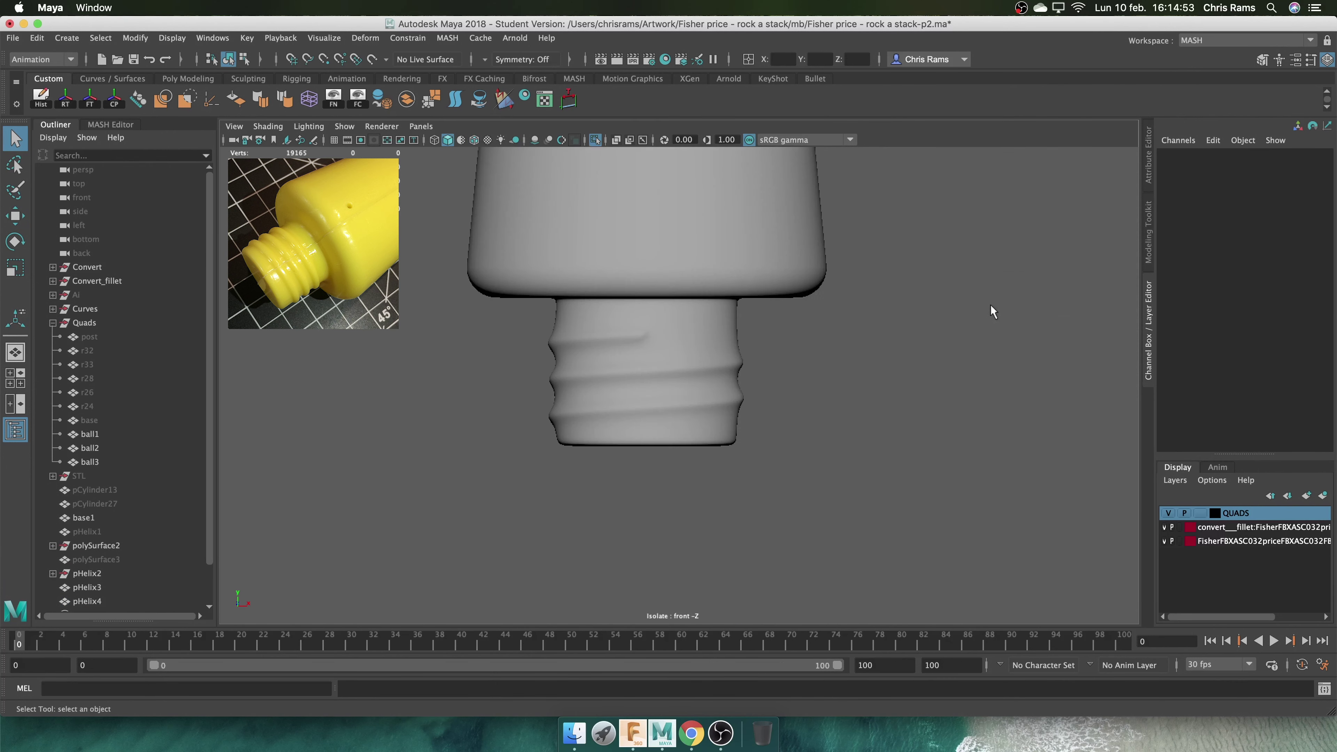
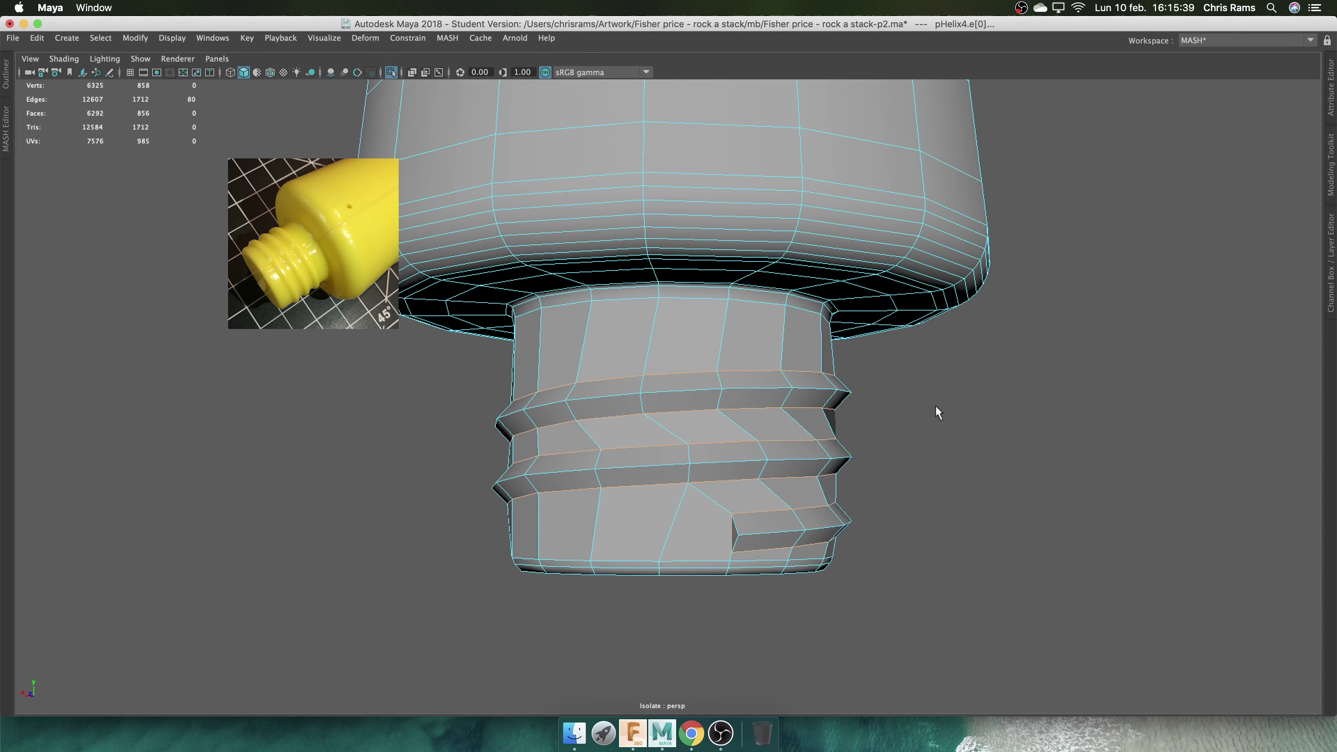
# Preview the post smoothed and orbit in close on the threaded neck
pyautogui.keyDown('shift'); pyautogui.moveTo(936, 406); pyautogui.dragTo(975, 406, button='right'); pyautogui.keyUp('shift')
pyautogui.press('3')
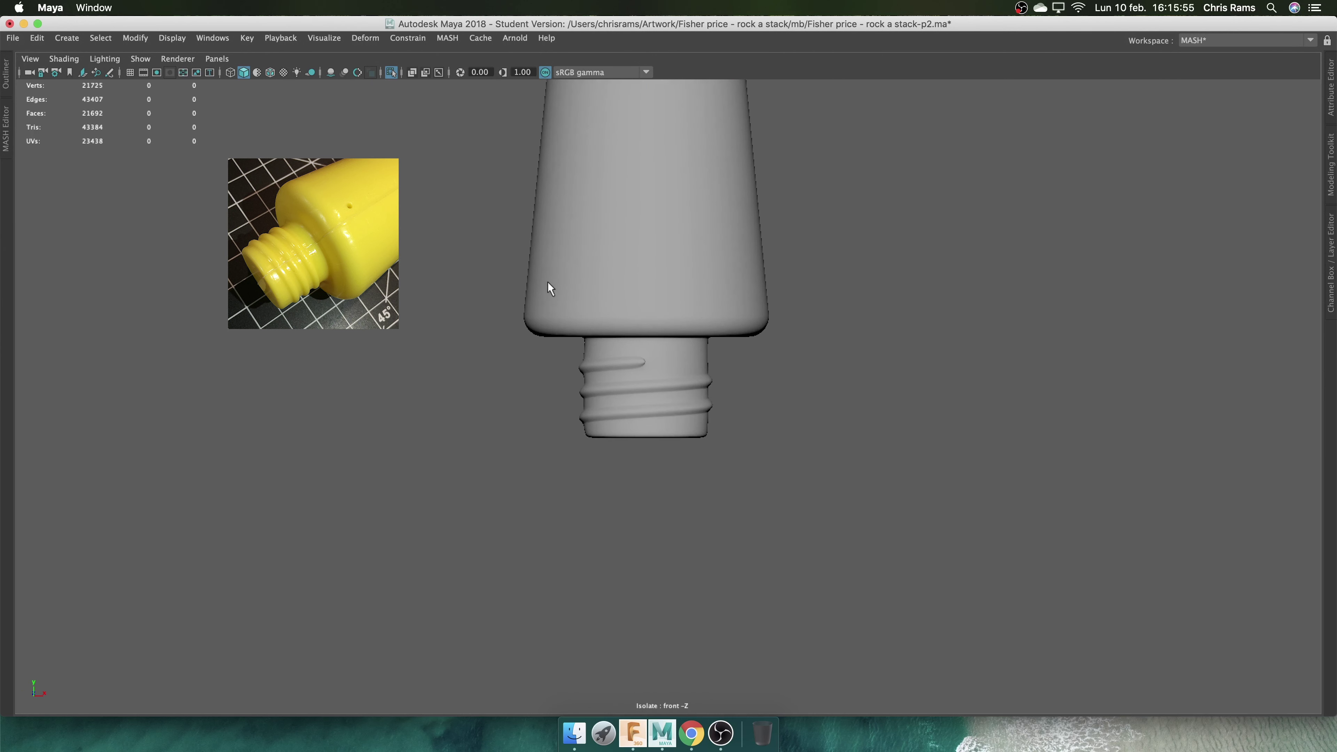
pyautogui.scroll(-3, 549, 288)
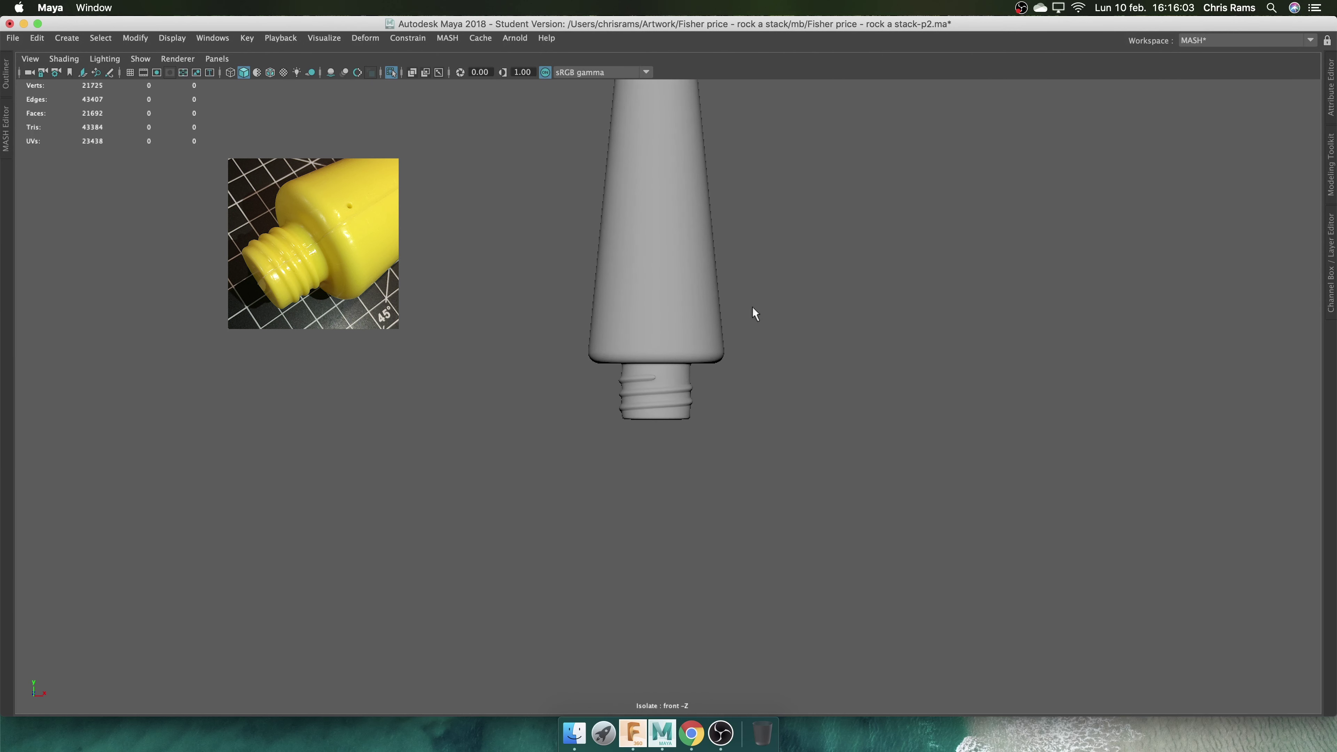
pyautogui.keyDown('alt'); pyautogui.moveTo(883, 395); pyautogui.dragTo(828, 407); pyautogui.keyUp('alt')
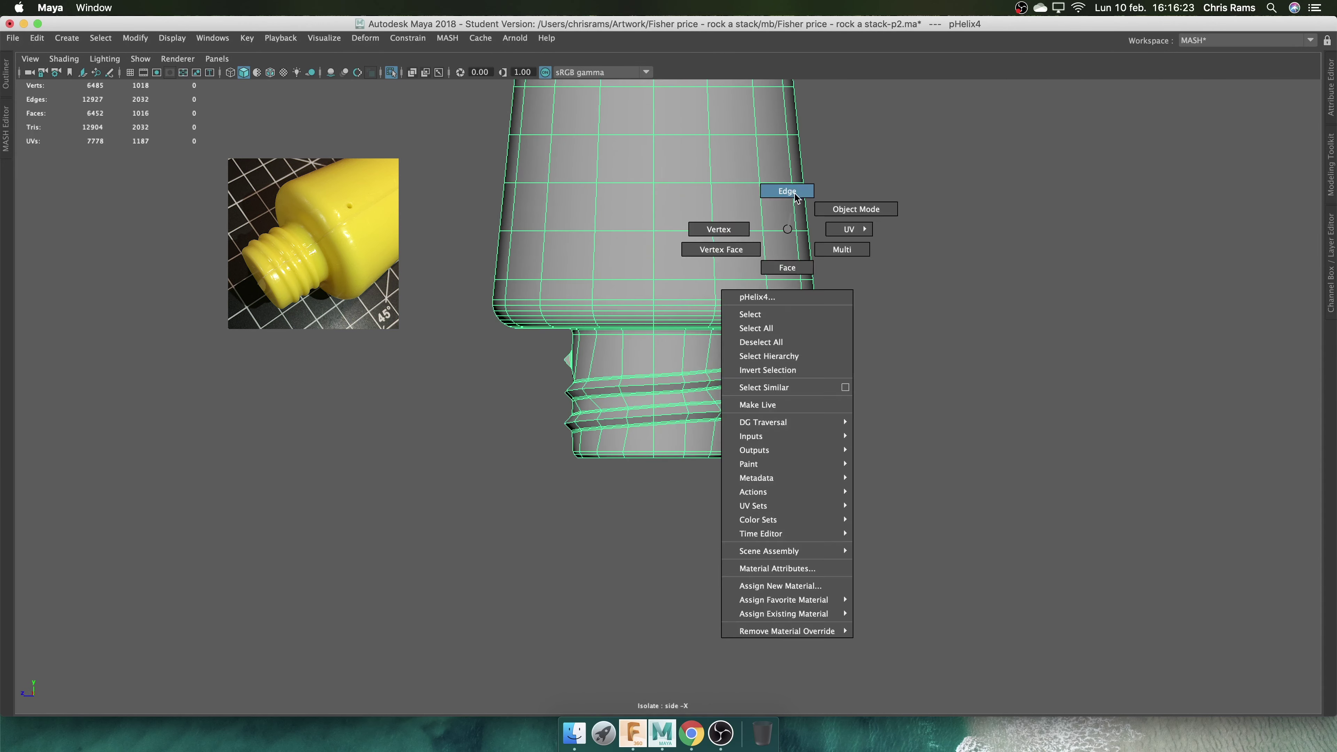
pyautogui.moveTo(783, 239); pyautogui.dragTo(792, 188, button='right')
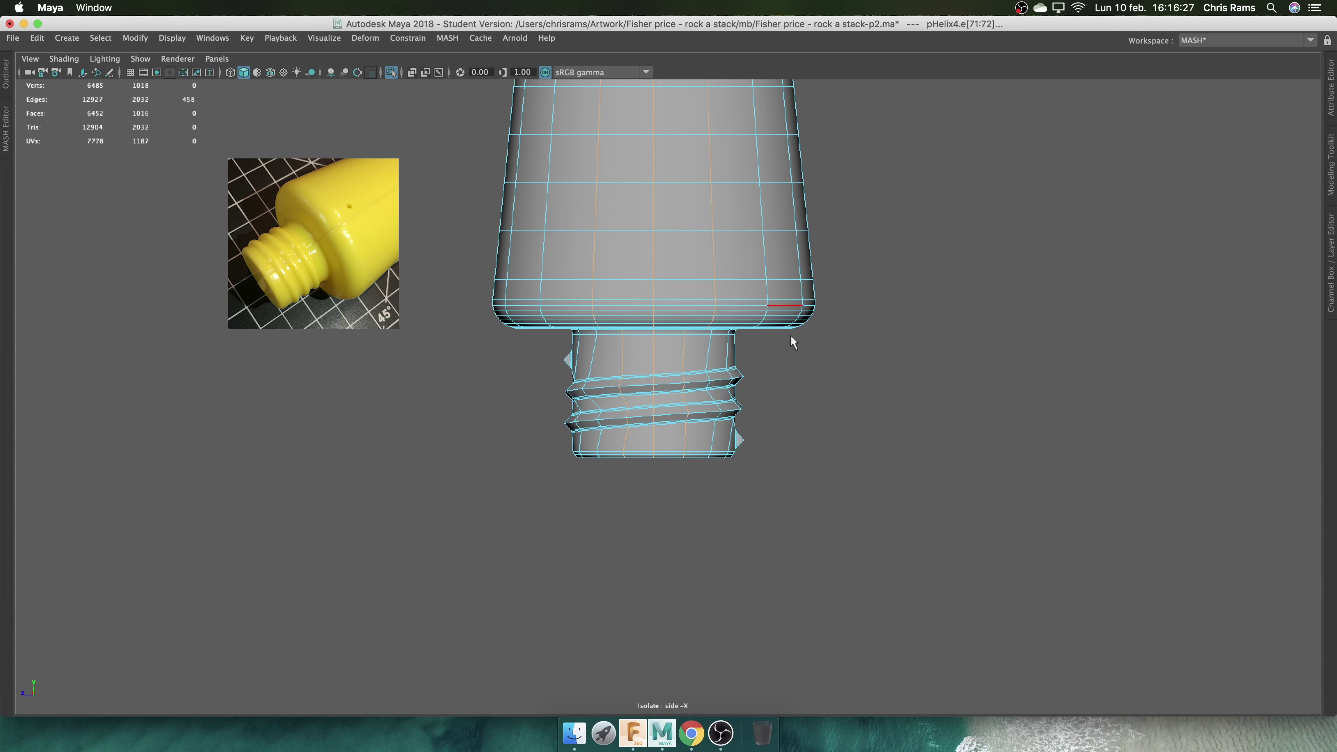
pyautogui.moveTo(793, 343)
pyautogui.keyDown('alt'); pyautogui.mouseDown()
pyautogui.moveTo(853, 339)
pyautogui.moveTo(778, 297)
pyautogui.mouseUp(); pyautogui.keyUp('alt')
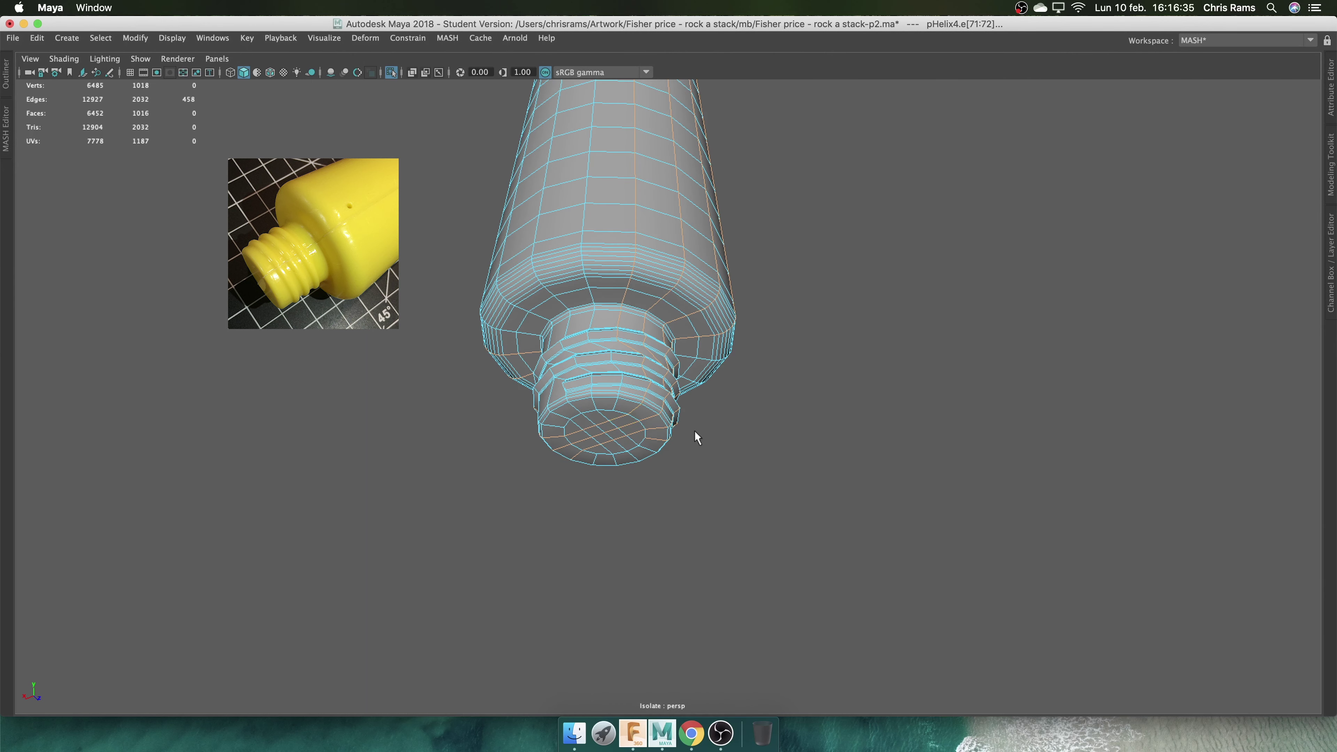
pyautogui.moveTo(696, 439)
pyautogui.keyDown('alt'); pyautogui.mouseDown()
pyautogui.moveTo(815, 403)
pyautogui.moveTo(749, 382)
pyautogui.mouseUp(); pyautogui.keyUp('alt')
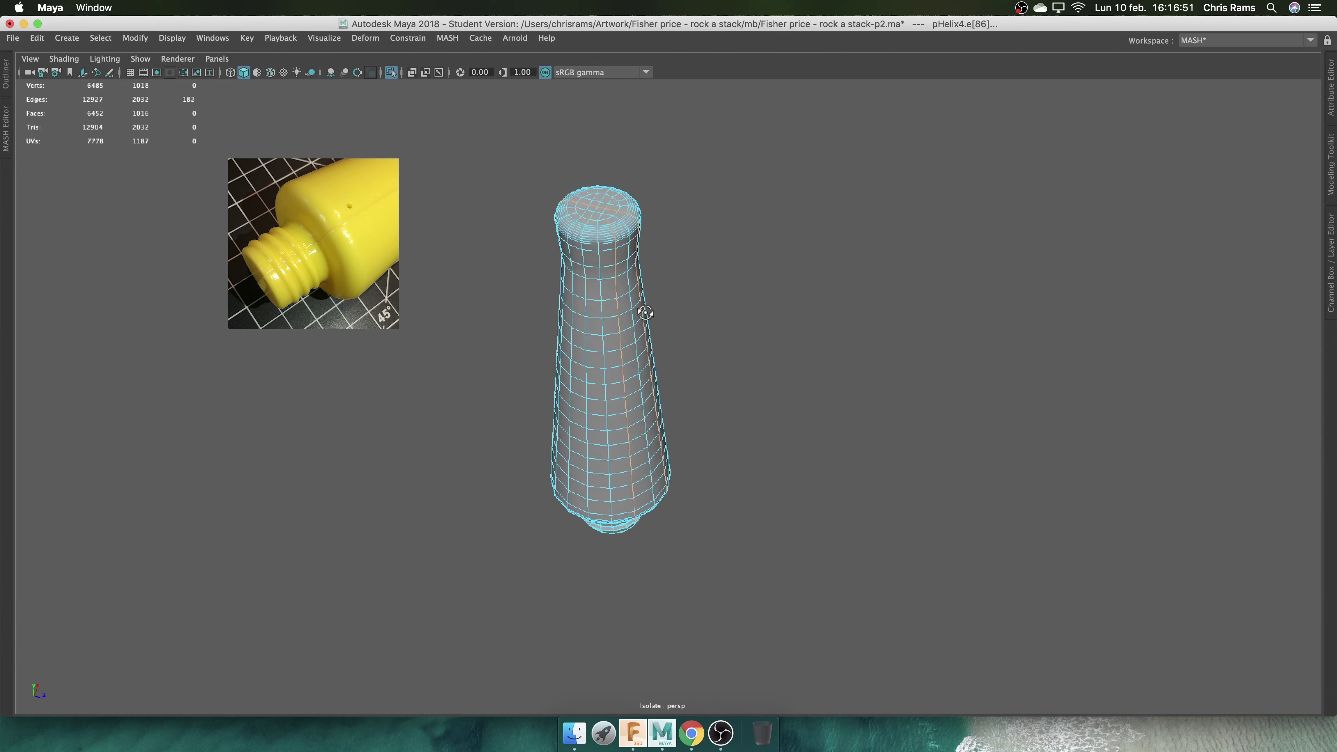
pyautogui.keyDown('alt'); pyautogui.moveTo(707, 285); pyautogui.dragTo(758, 185); pyautogui.keyUp('alt')
pyautogui.moveTo(759, 185)
pyautogui.keyDown('alt'); pyautogui.mouseDown(button='right')
pyautogui.moveTo(833, 392)
pyautogui.moveTo(857, 388)
pyautogui.mouseUp(button='right'); pyautogui.keyUp('alt')
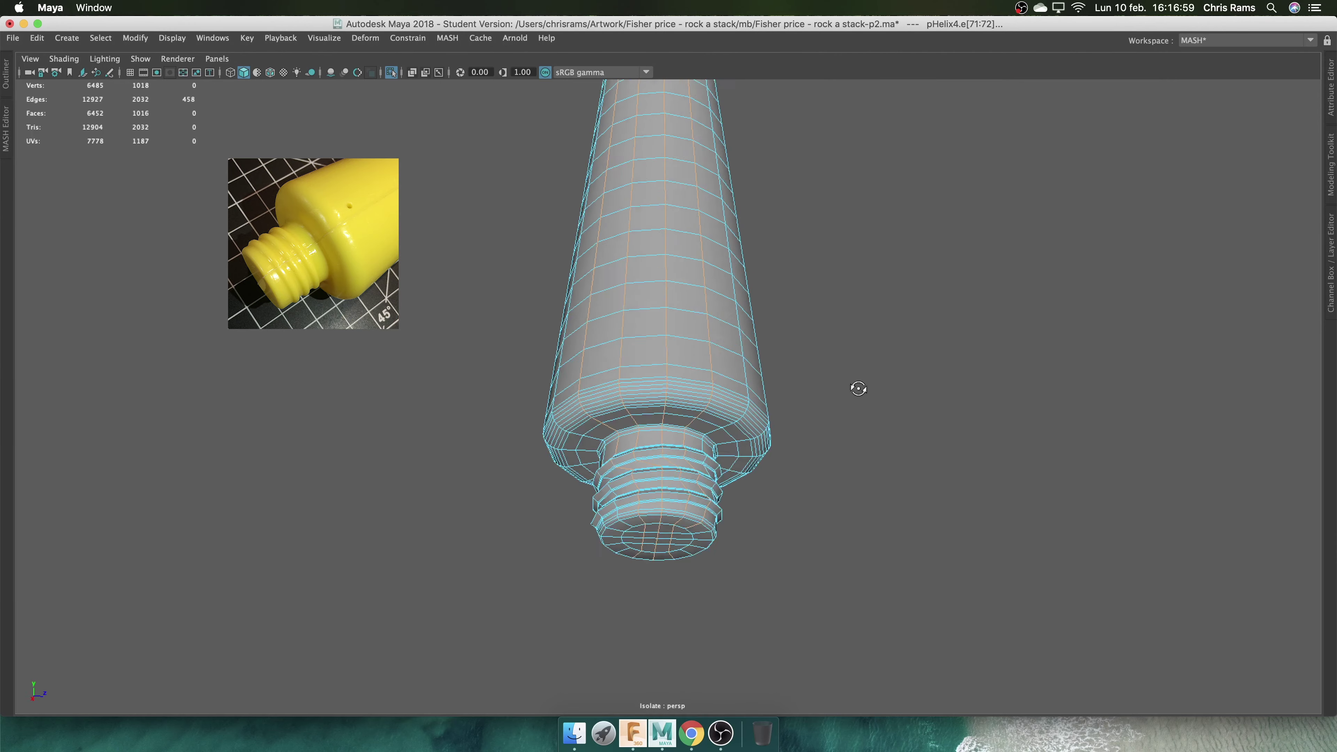
pyautogui.moveTo(857, 388)
pyautogui.keyDown('alt'); pyautogui.mouseDown()
pyautogui.moveTo(772, 401)
pyautogui.moveTo(950, 412)
pyautogui.moveTo(1085, 588)
pyautogui.mouseUp(); pyautogui.keyUp('alt')
# From the side view, select the extra edge loop running along the thread
pyautogui.press('space')
pyautogui.keyDown('alt'); pyautogui.moveTo(655, 297); pyautogui.dragTo(684, 369); pyautogui.keyUp('alt')
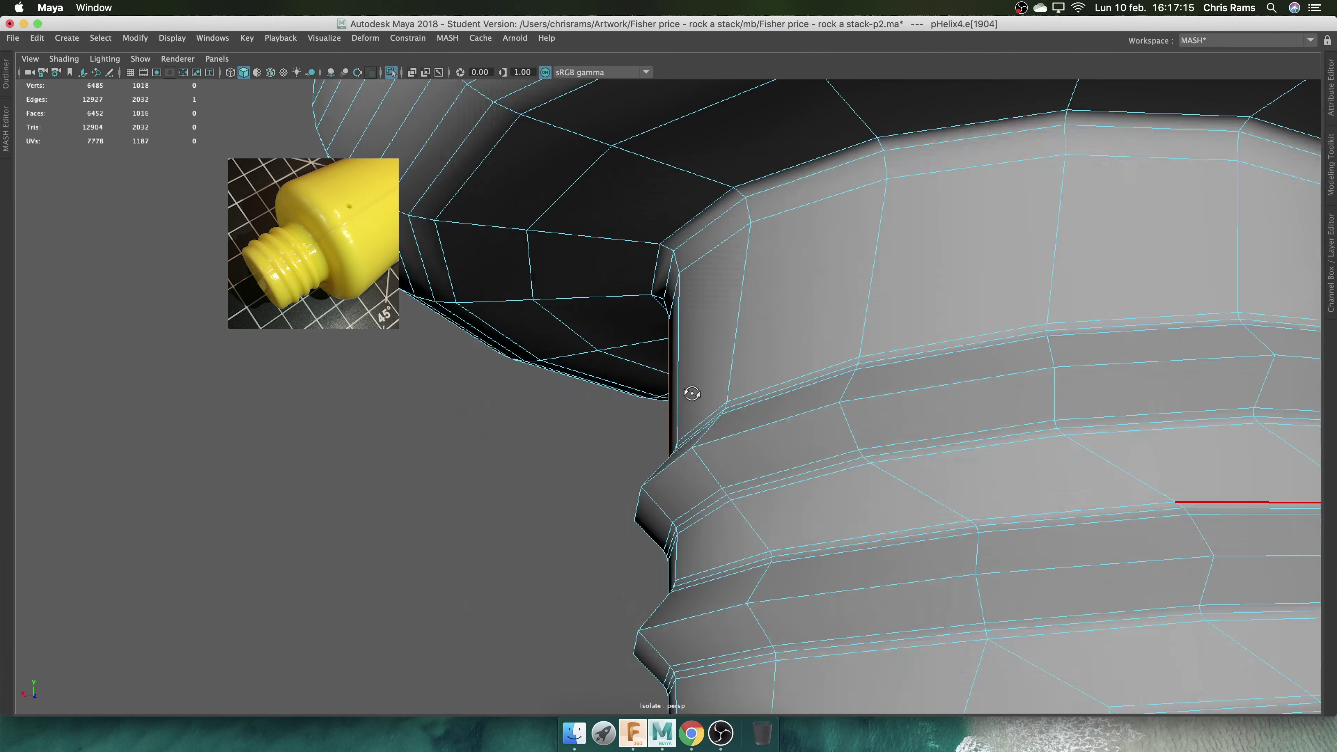
pyautogui.keyDown('alt'); pyautogui.moveTo(684, 369); pyautogui.dragTo(670, 397, button='right'); pyautogui.keyUp('alt')
pyautogui.click(670, 398)
pyautogui.keyDown('alt'); pyautogui.moveTo(875, 456); pyautogui.dragTo(677, 524); pyautogui.keyUp('alt')
pyautogui.click(676, 524)
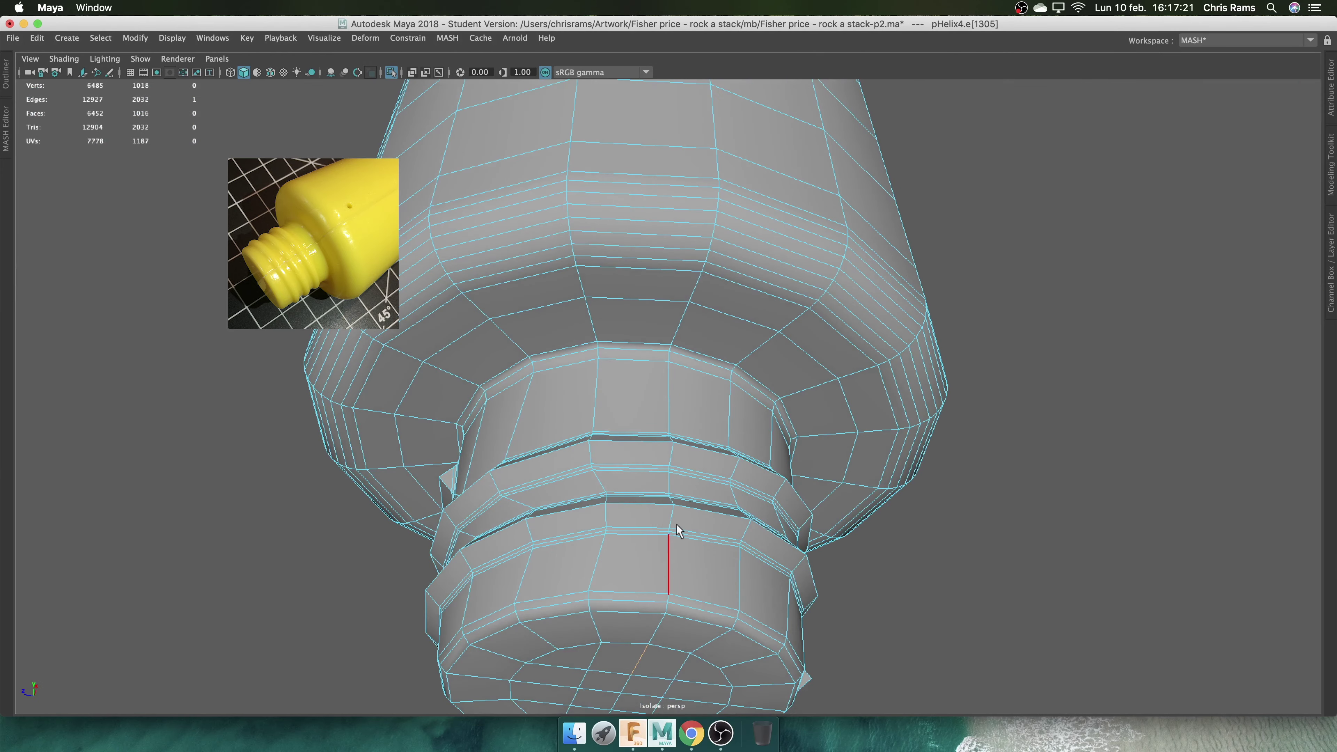
pyautogui.keyDown('shift'); pyautogui.doubleClick(700, 552); pyautogui.keyUp('shift')
pyautogui.scroll(-5, 585, 546)
pyautogui.scroll(-5, 758, 376)
pyautogui.moveTo(758, 376)
pyautogui.keyDown('alt'); pyautogui.mouseDown()
pyautogui.moveTo(660, 370)
pyautogui.moveTo(798, 377)
pyautogui.moveTo(800, 353)
pyautogui.moveTo(713, 346)
pyautogui.moveTo(881, 484)
pyautogui.moveTo(833, 421)
pyautogui.moveTo(994, 388)
pyautogui.moveTo(985, 487)
pyautogui.moveTo(935, 439)
pyautogui.moveTo(895, 482)
pyautogui.mouseUp(); pyautogui.keyUp('alt')
# Add one more thread edge, zoom back out, then clear the edge selection
pyautogui.keyDown('shift'); pyautogui.click(833, 421); pyautogui.keyUp('shift')
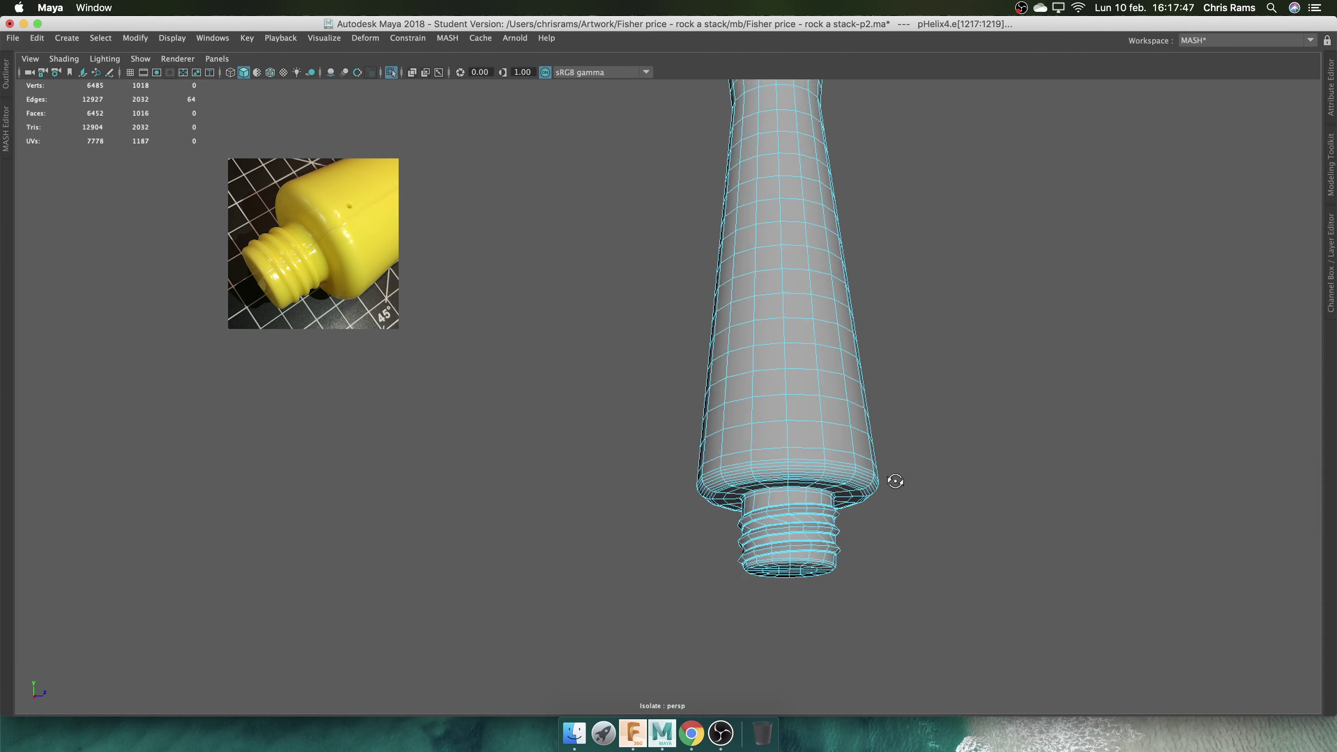
pyautogui.scroll(3, 816, 448)
pyautogui.scroll(3, 746, 389)
pyautogui.scroll(3, 758, 414)
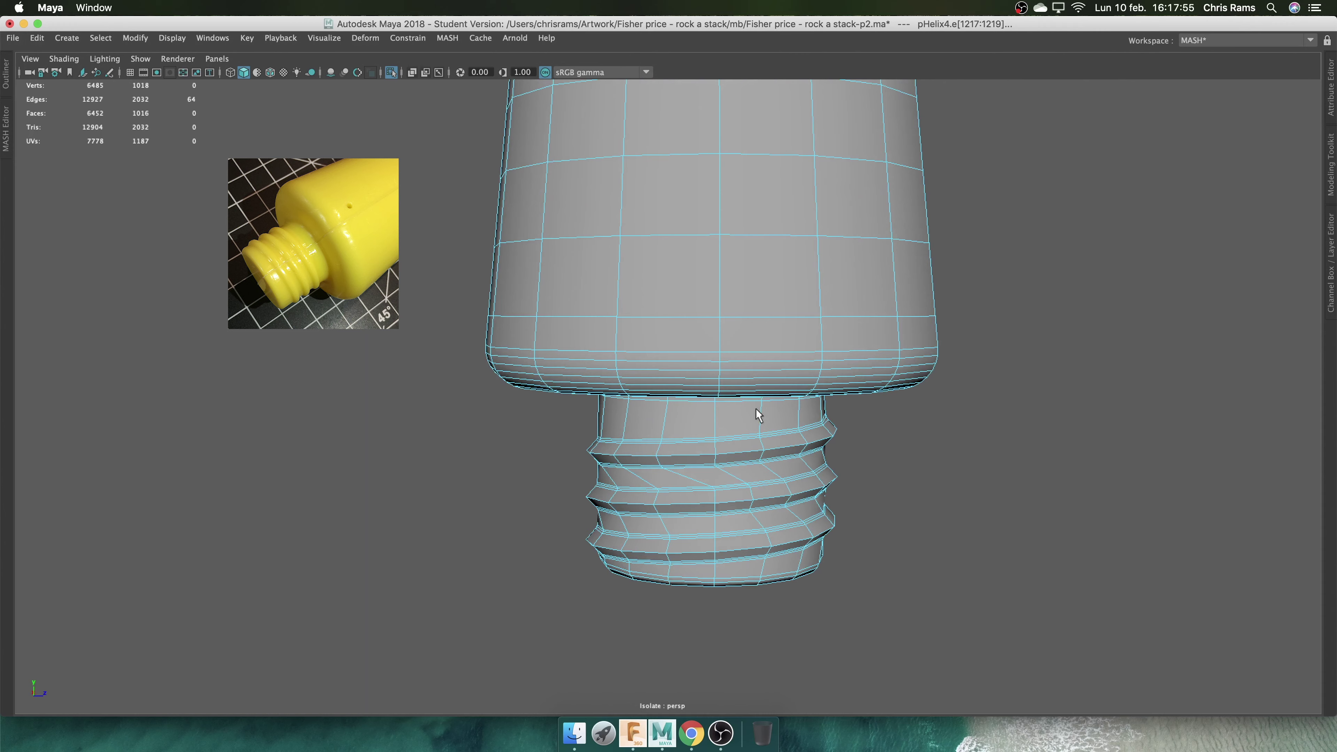
pyautogui.scroll(2, 785, 492)
pyautogui.scroll(3, 821, 523)
pyautogui.scroll(3, 842, 558)
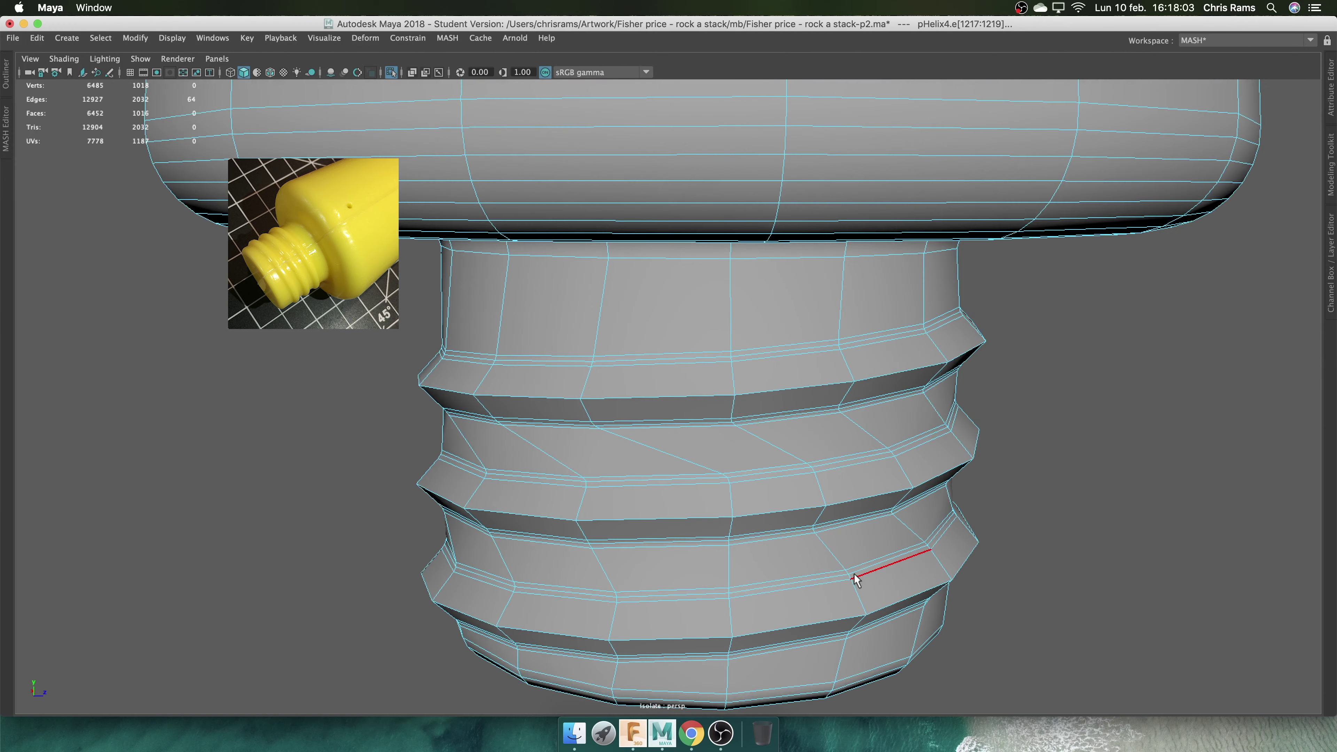
pyautogui.scroll(-2, 763, 465)
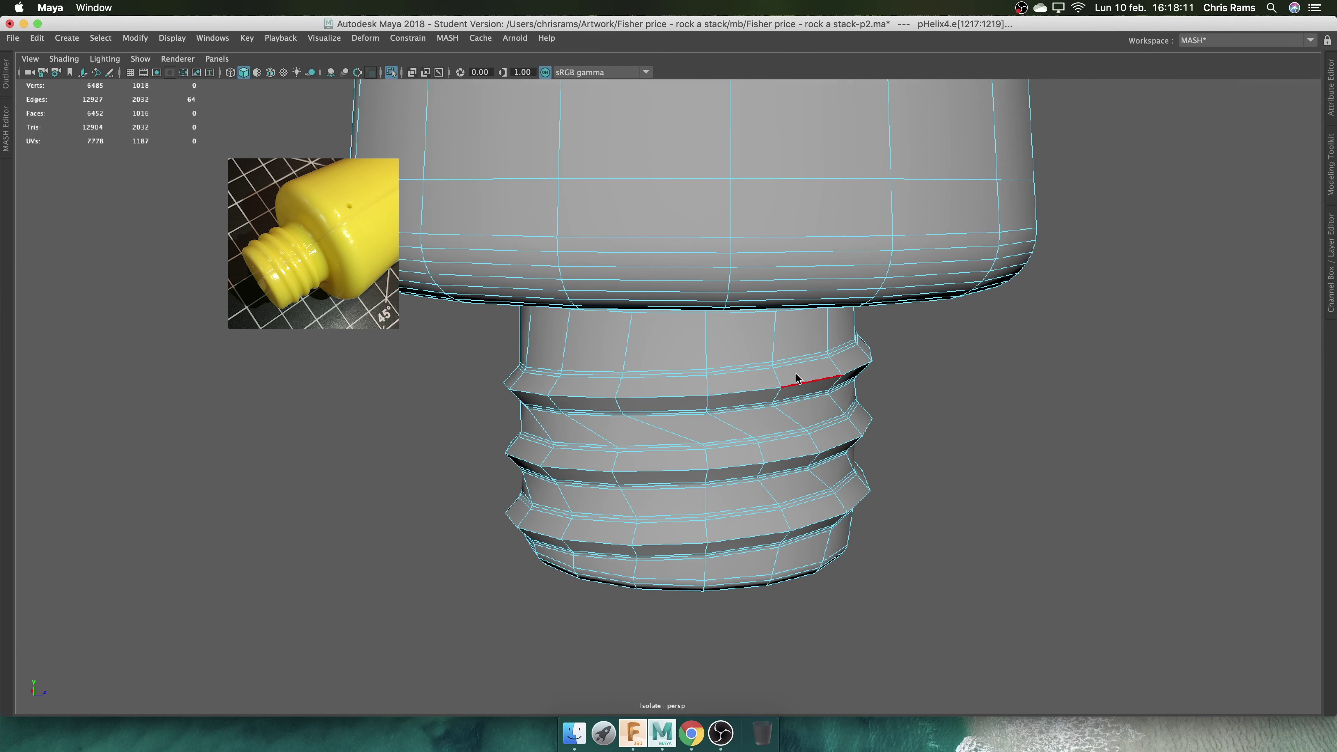
pyautogui.click(969, 358)
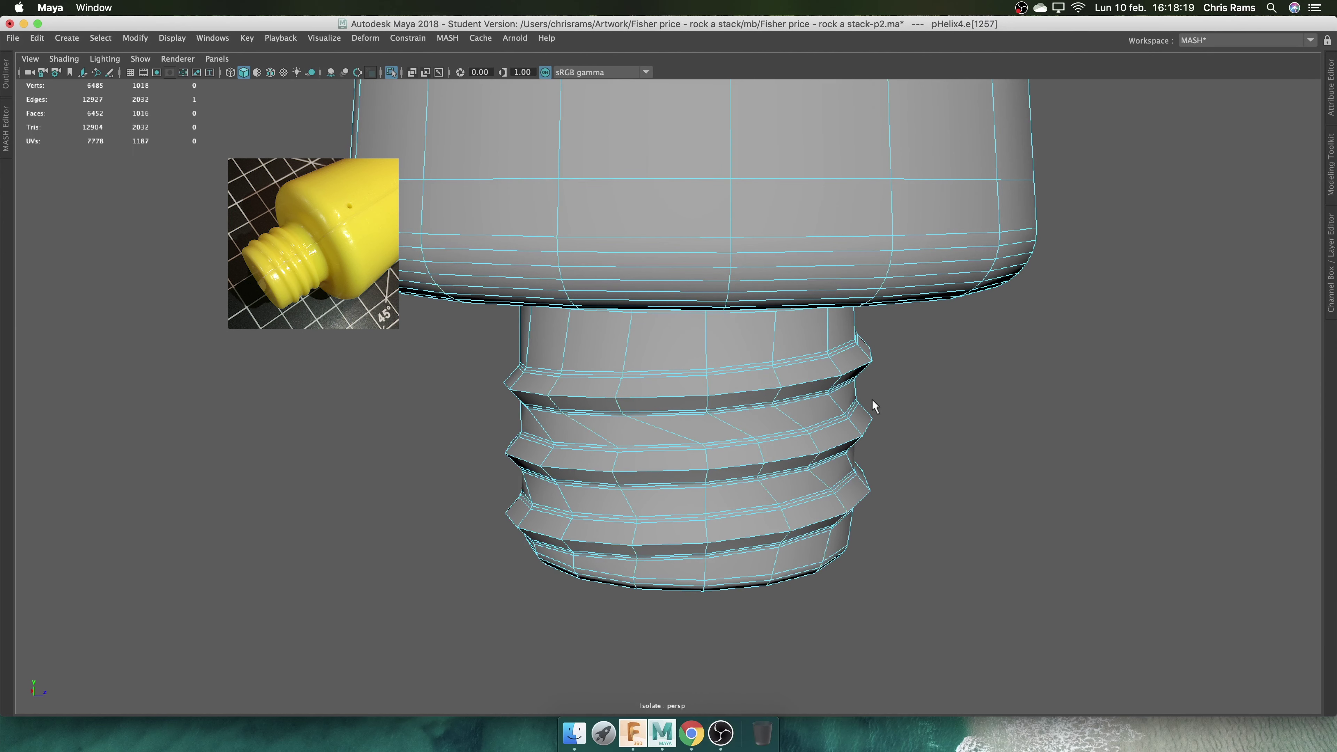
# Extract the threaded neck faces from the post into a separate piece
pyautogui.press('z')
pyautogui.press('z')
pyautogui.press('space')
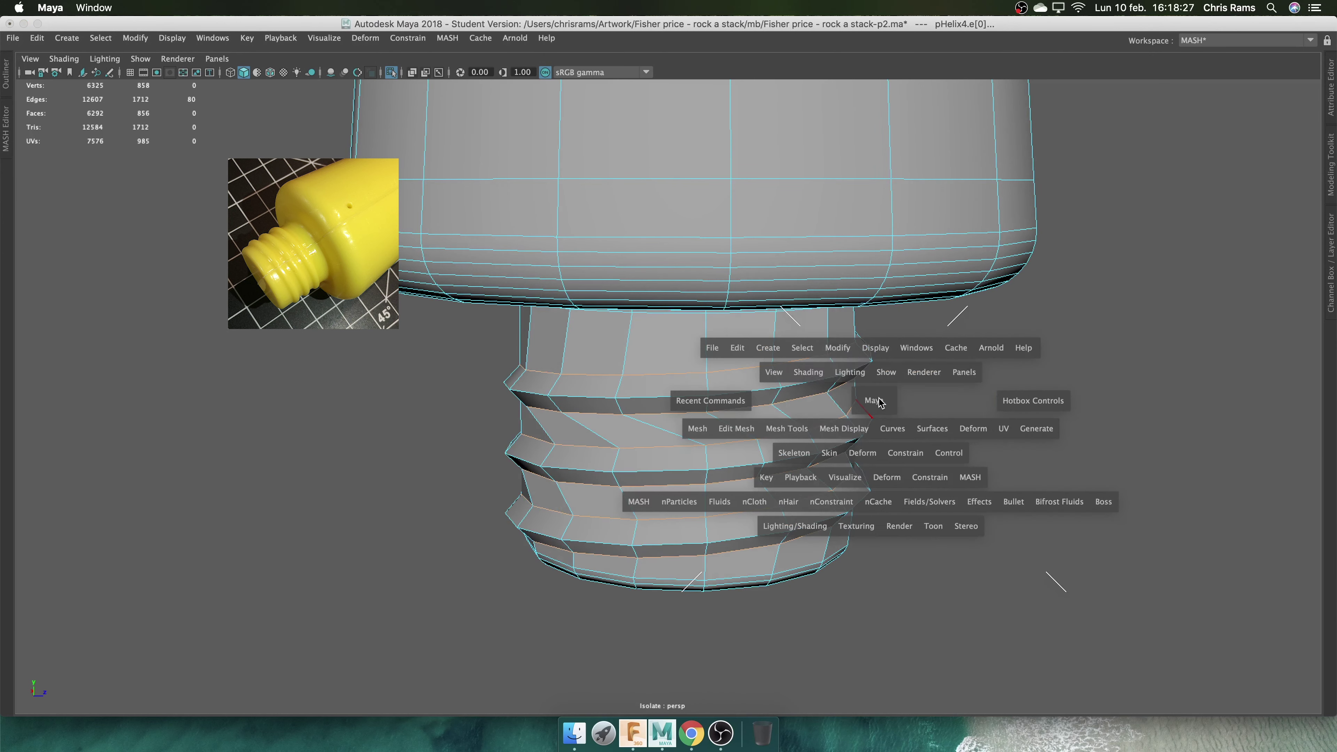
pyautogui.moveTo(880, 403); pyautogui.dragTo(890, 400)
pyautogui.click(847, 373)
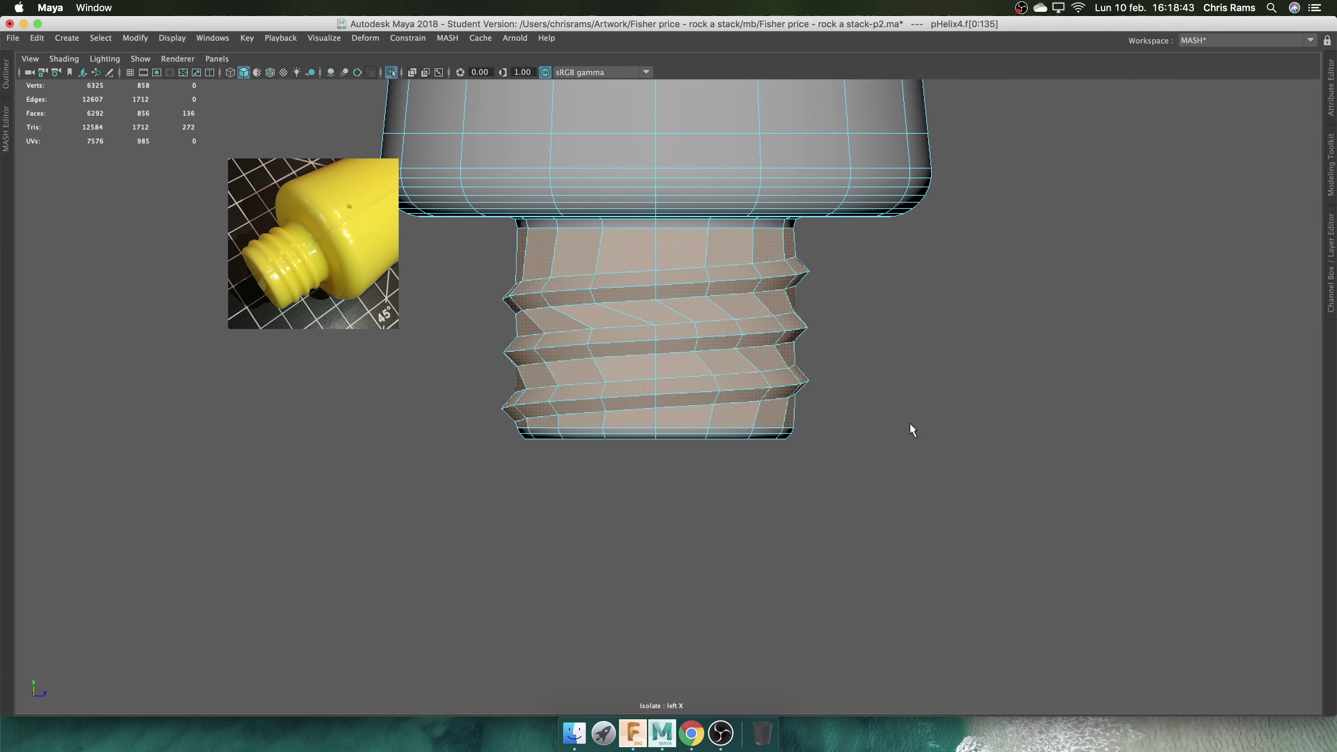
pyautogui.keyDown('shift'); pyautogui.moveTo(927, 372); pyautogui.dragTo(934, 445, button='right'); pyautogui.keyUp('shift')
pyautogui.keyDown('shift'); pyautogui.moveTo(930, 548); pyautogui.dragTo(905, 596, button='right'); pyautogui.keyUp('shift')
pyautogui.hotkey('ctrl', 'space')
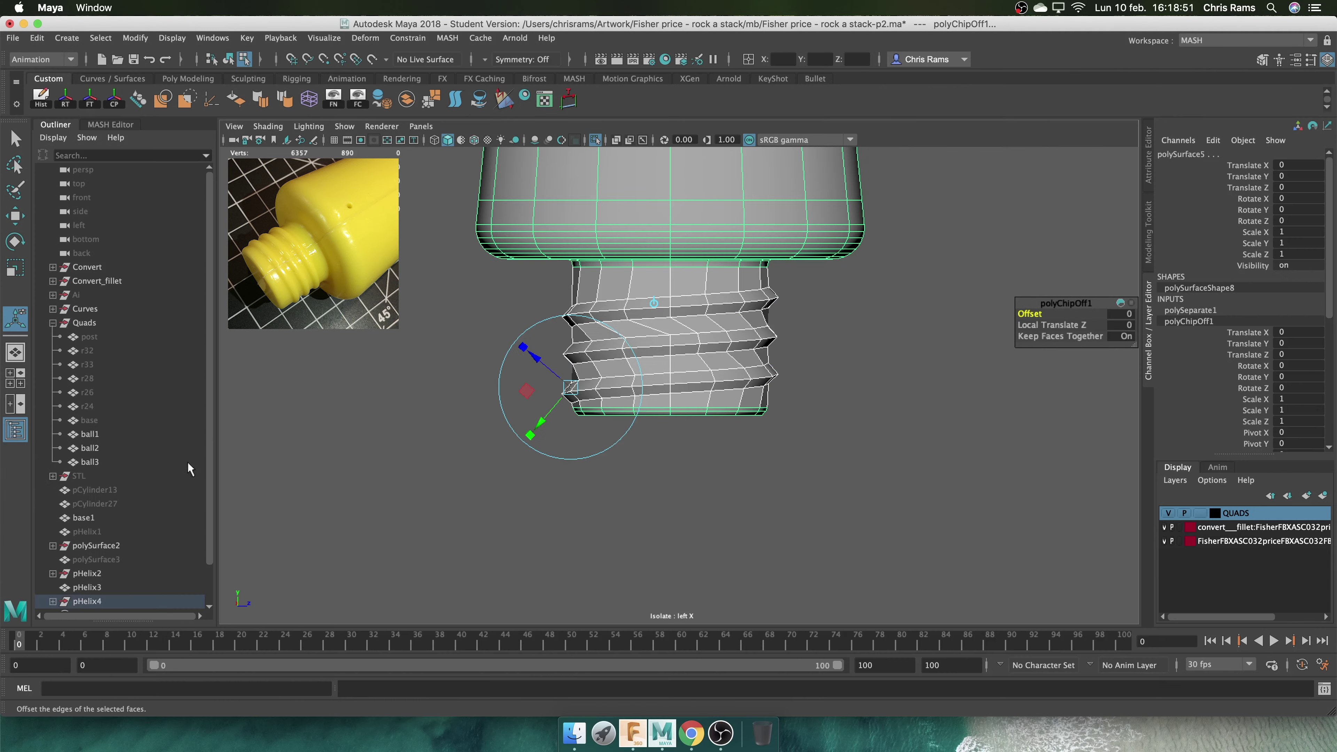
# Delete the construction history of the extracted pieces
pyautogui.click(37, 37)
pyautogui.click(69, 311)
pyautogui.click(45, 109)
pyautogui.click(741, 322)
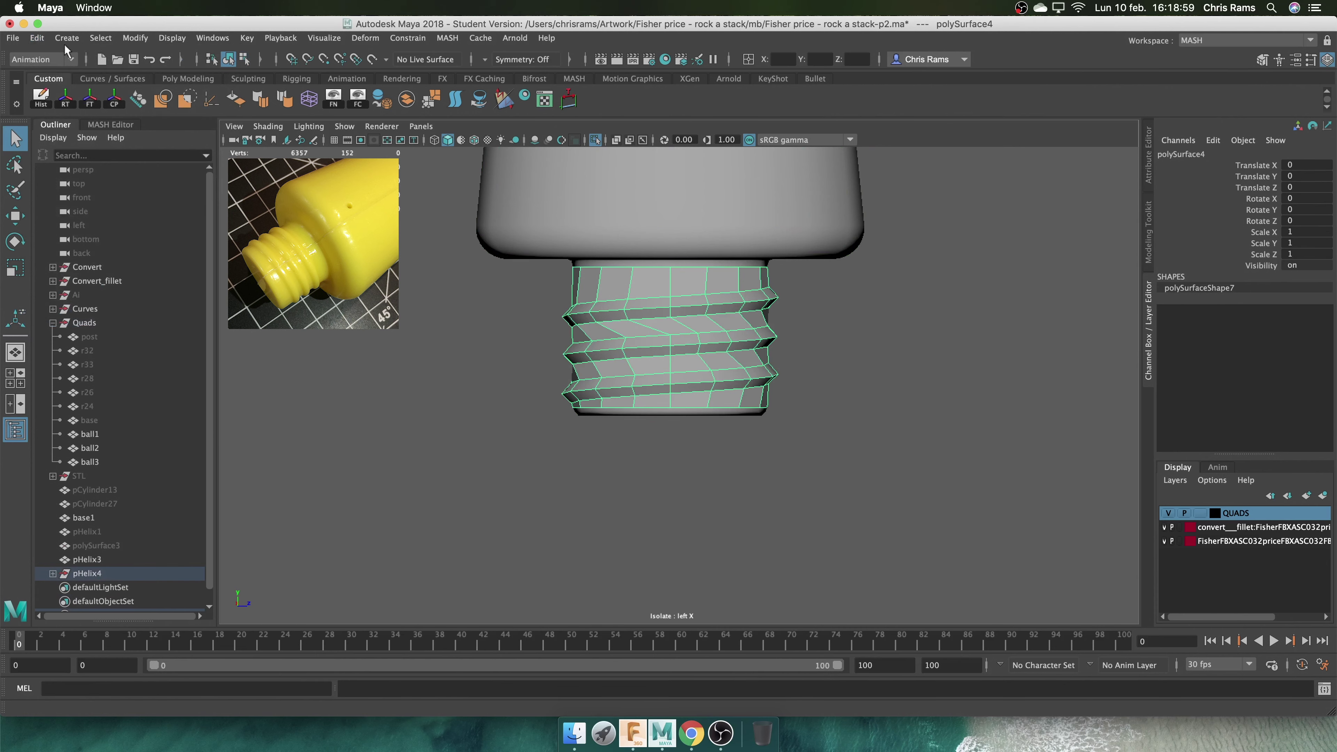
# Ungroup pHelix4 so the neck and body pieces sit at the scene root
pyautogui.click(37, 38)
pyautogui.click(80, 321)
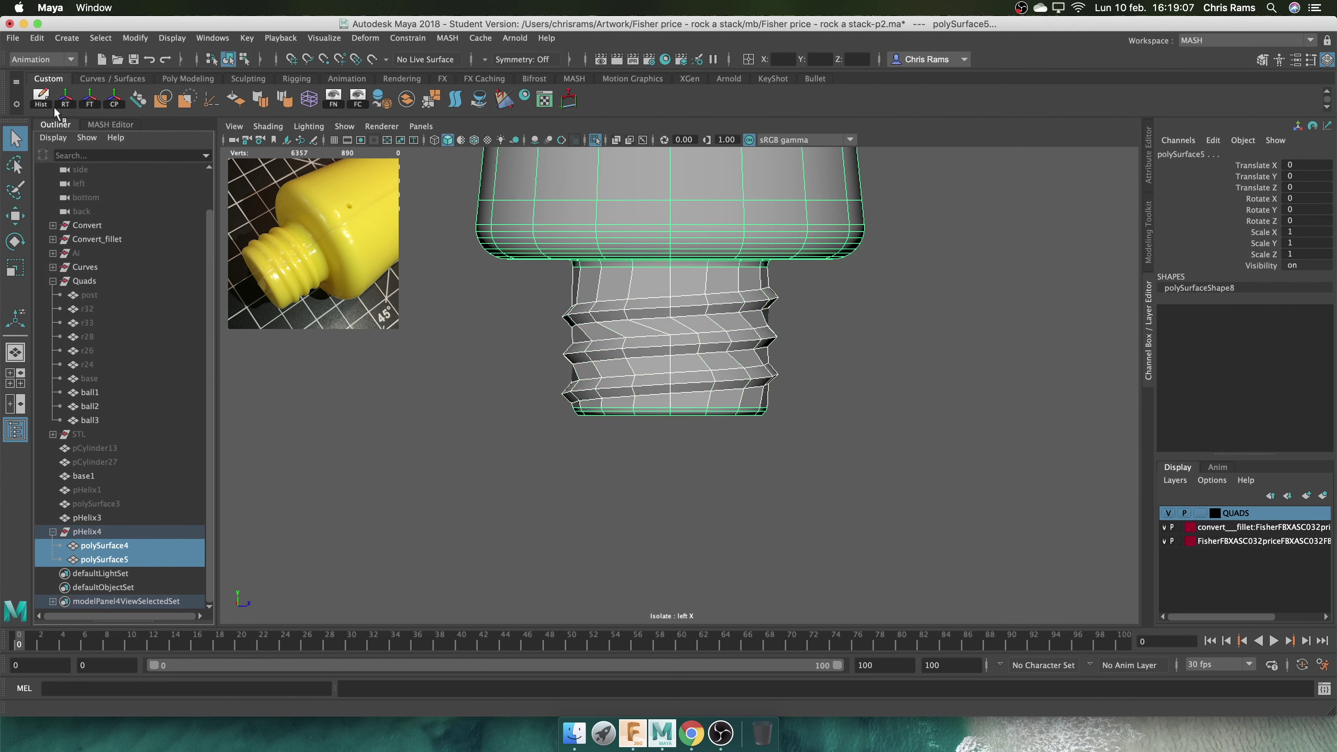
pyautogui.click(37, 38)
pyautogui.click(80, 321)
pyautogui.click(87, 531)
pyautogui.click(37, 37)
pyautogui.click(79, 321)
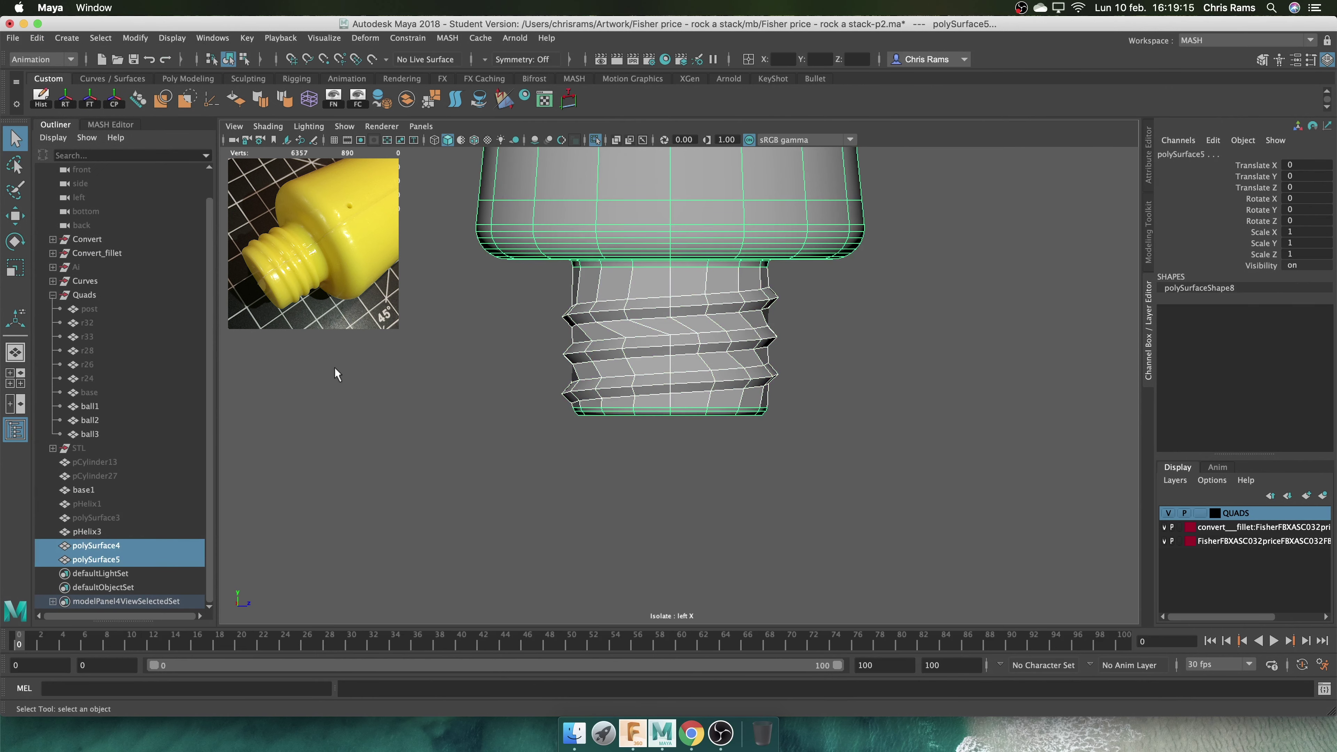
pyautogui.click(552, 163)
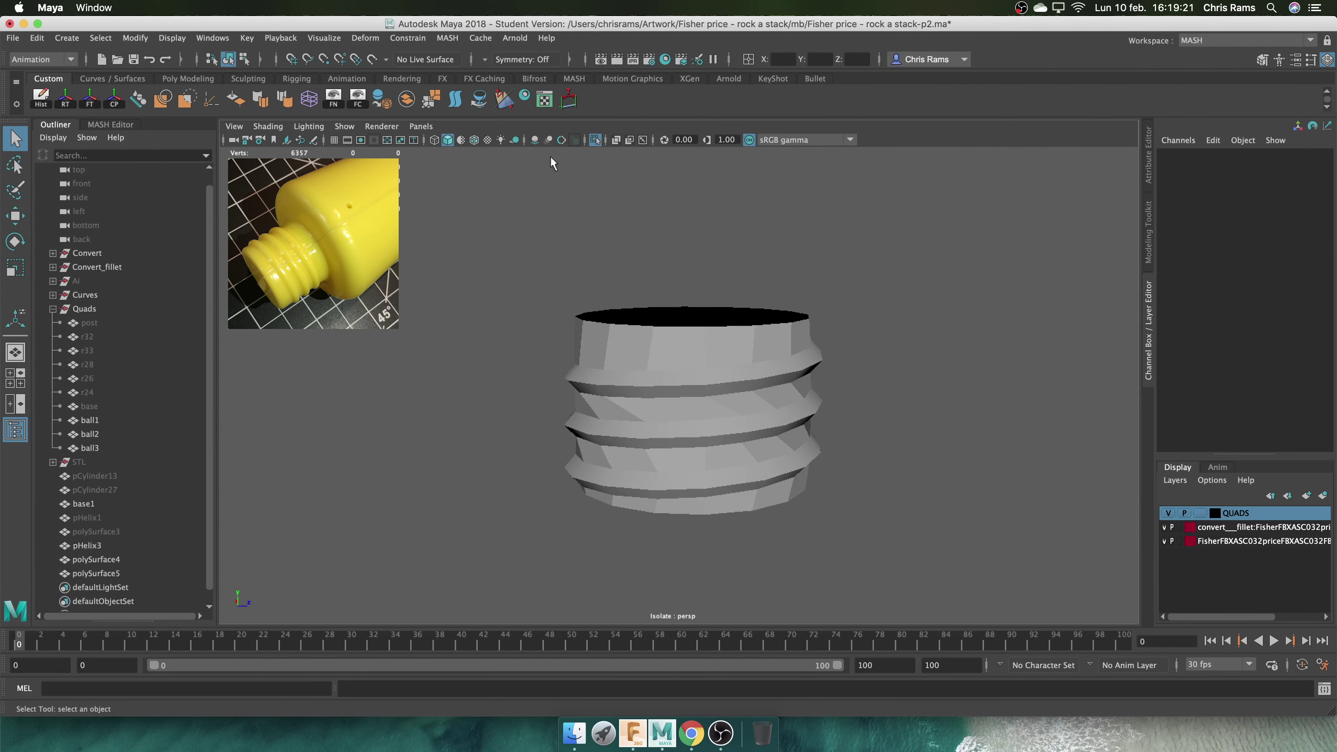
# Select and delete the face bands between the threads on the ring
pyautogui.click(817, 364)
pyautogui.moveTo(890, 403)
pyautogui.keyDown('alt'); pyautogui.mouseDown()
pyautogui.moveTo(663, 424)
pyautogui.moveTo(1034, 430)
pyautogui.mouseUp(); pyautogui.keyUp('alt')
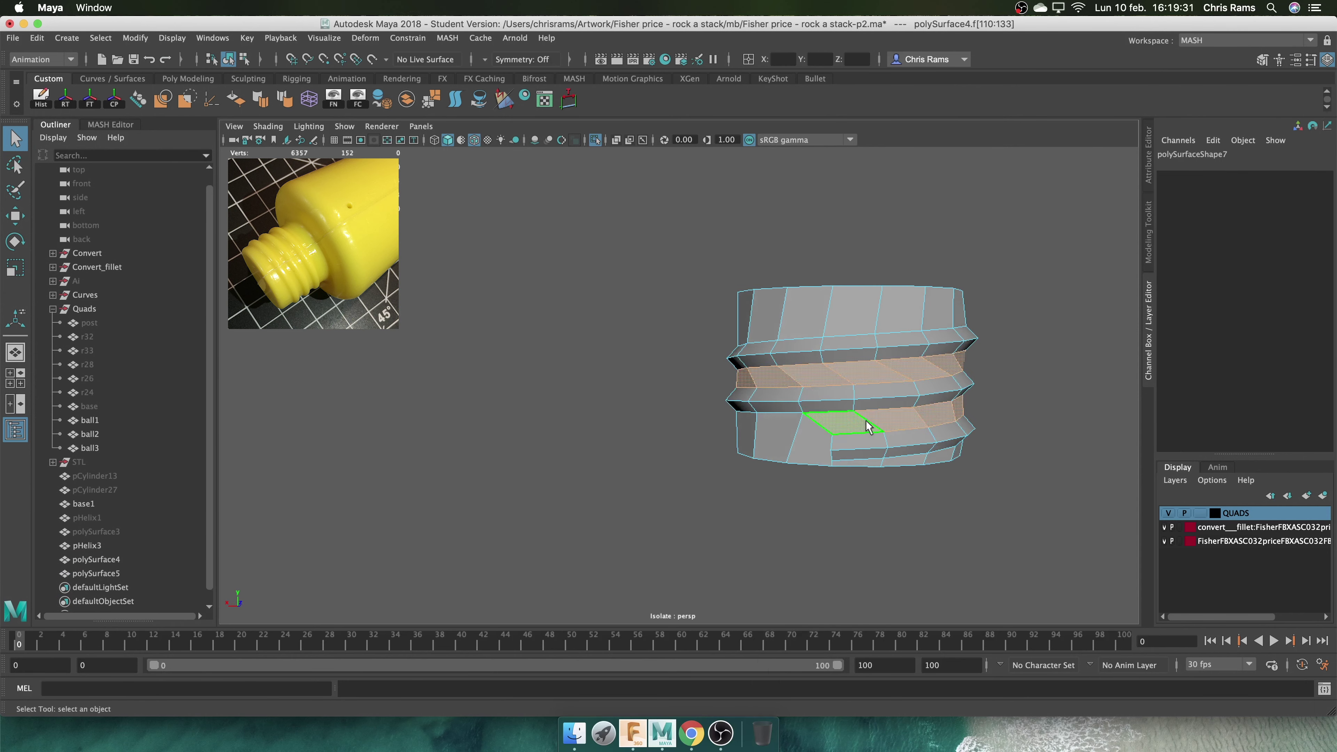
pyautogui.press('Delete')
pyautogui.keyDown('alt'); pyautogui.moveTo(867, 426); pyautogui.dragTo(714, 432); pyautogui.keyUp('alt')
# Bridge the first gap by selecting border edges on opposite sides of it
pyautogui.press('space')
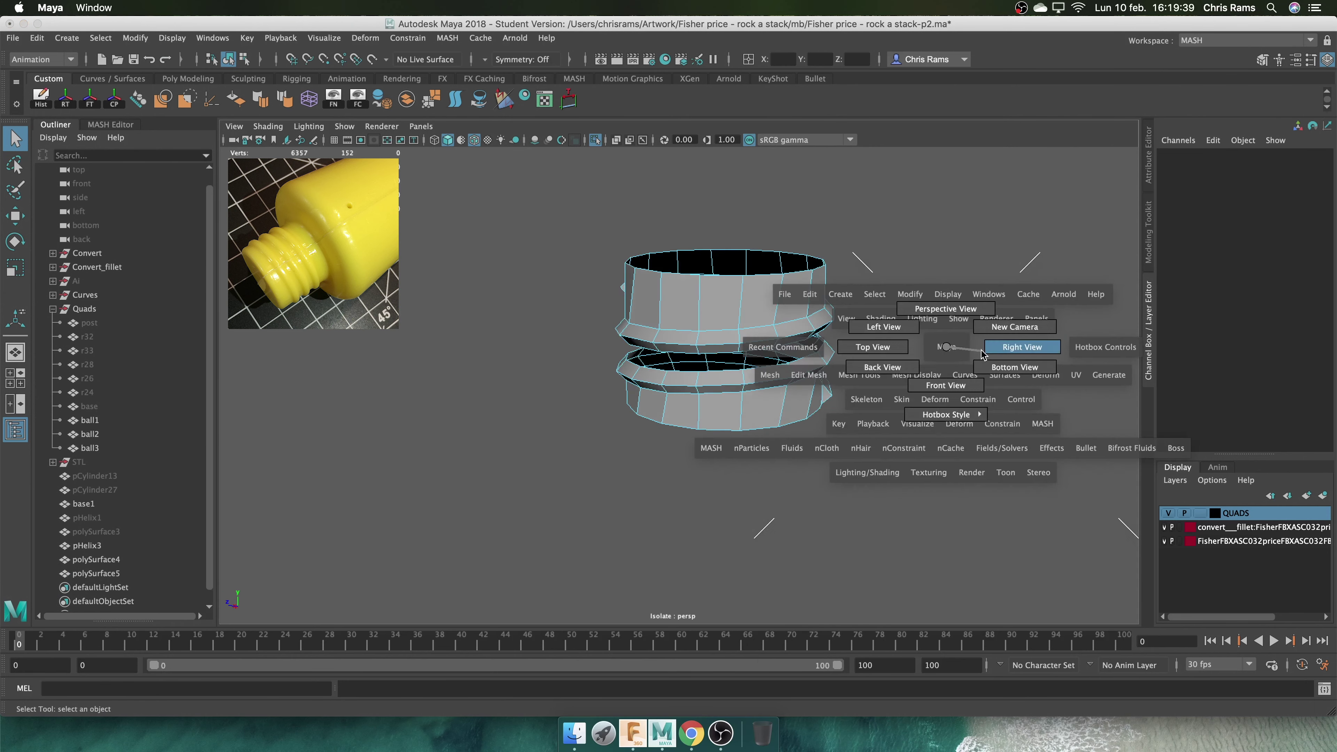
pyautogui.moveTo(1016, 347); pyautogui.dragTo(974, 348)
pyautogui.press('space')
pyautogui.moveTo(809, 348); pyautogui.dragTo(916, 332)
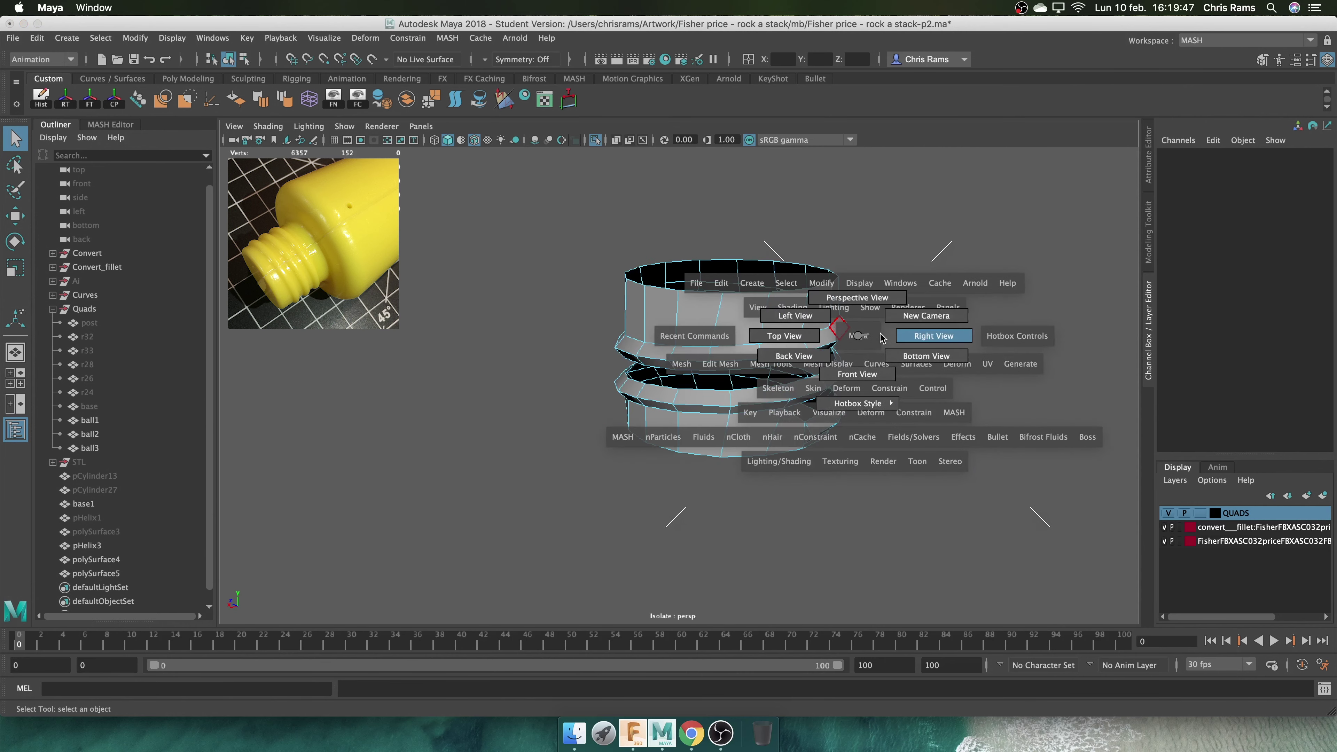
pyautogui.moveTo(641, 295); pyautogui.dragTo(642, 266, button='right')
pyautogui.click(643, 316)
pyautogui.scroll(5, 842, 358)
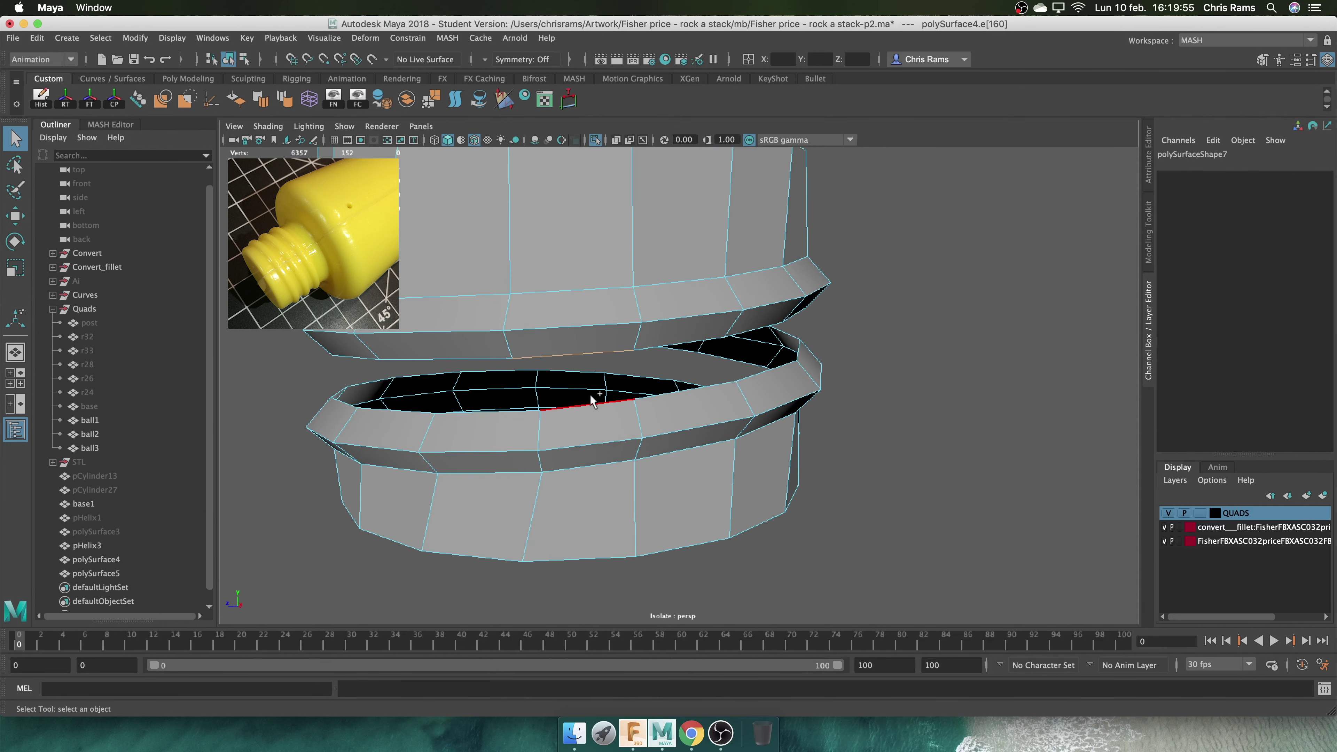
pyautogui.keyDown('shift'); pyautogui.click(684, 389); pyautogui.keyUp('shift')
pyautogui.keyDown('shift'); pyautogui.moveTo(684, 388); pyautogui.dragTo(702, 376, button='right'); pyautogui.keyUp('shift')
# Bridge another thread gap using Bridge from the edge marking menu
pyautogui.keyDown('alt'); pyautogui.moveTo(952, 414); pyautogui.dragTo(767, 338); pyautogui.keyUp('alt')
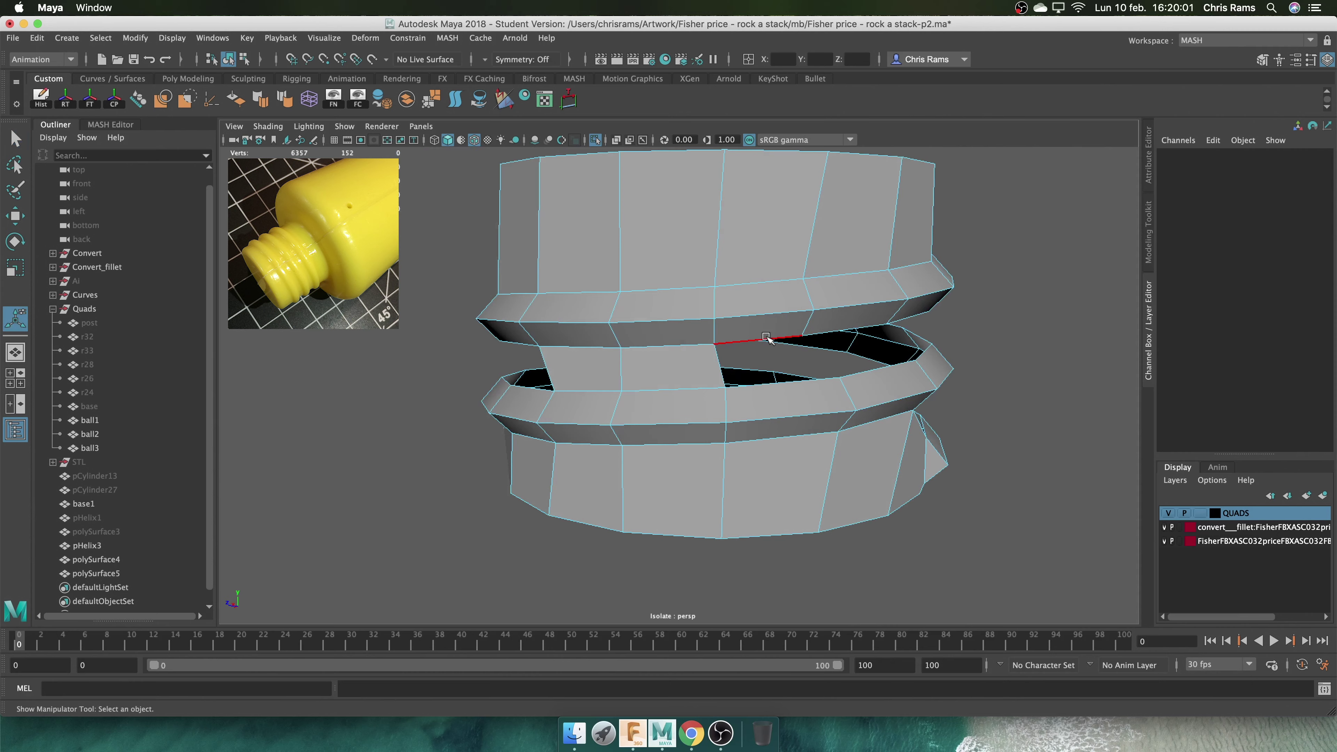
pyautogui.click(1042, 320)
pyautogui.keyDown('alt'); pyautogui.moveTo(1042, 321); pyautogui.dragTo(689, 362); pyautogui.keyUp('alt')
pyautogui.click(1029, 363)
pyautogui.keyDown('alt'); pyautogui.moveTo(1029, 362); pyautogui.dragTo(883, 352); pyautogui.keyUp('alt')
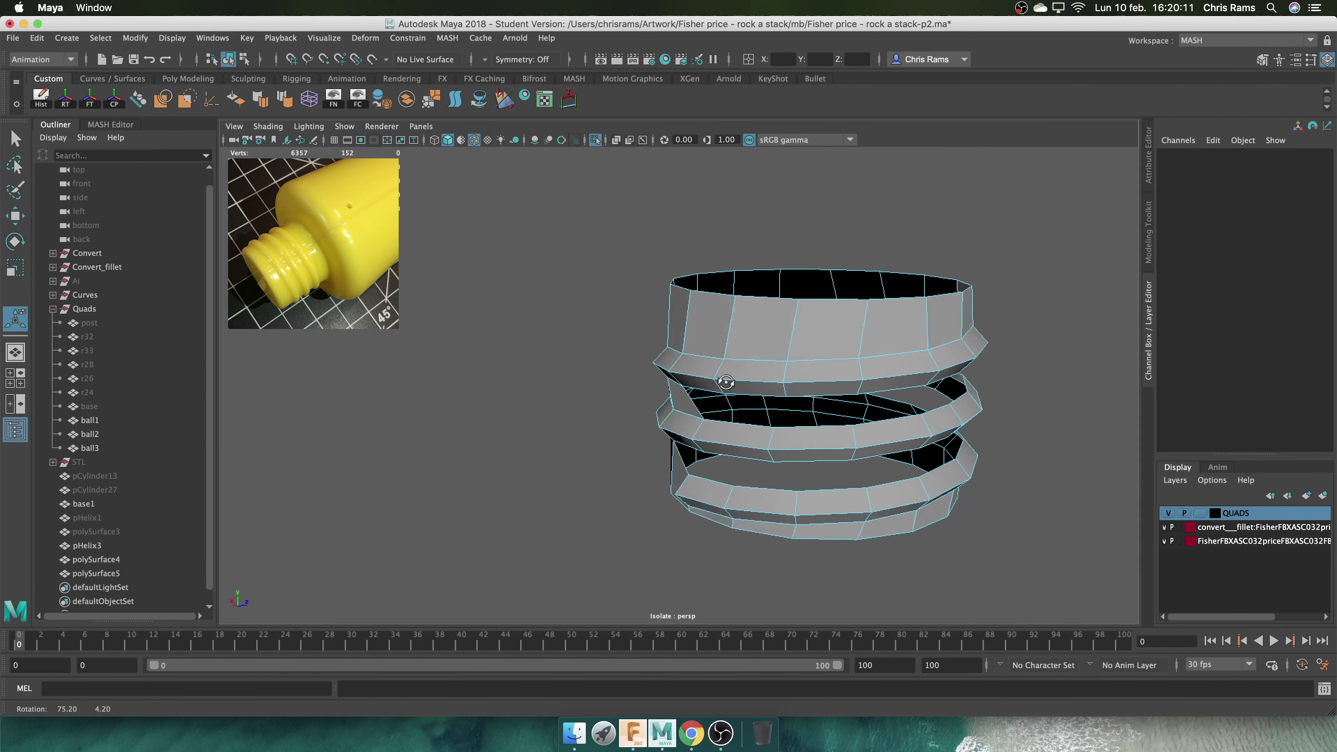
pyautogui.rightClick(893, 301)
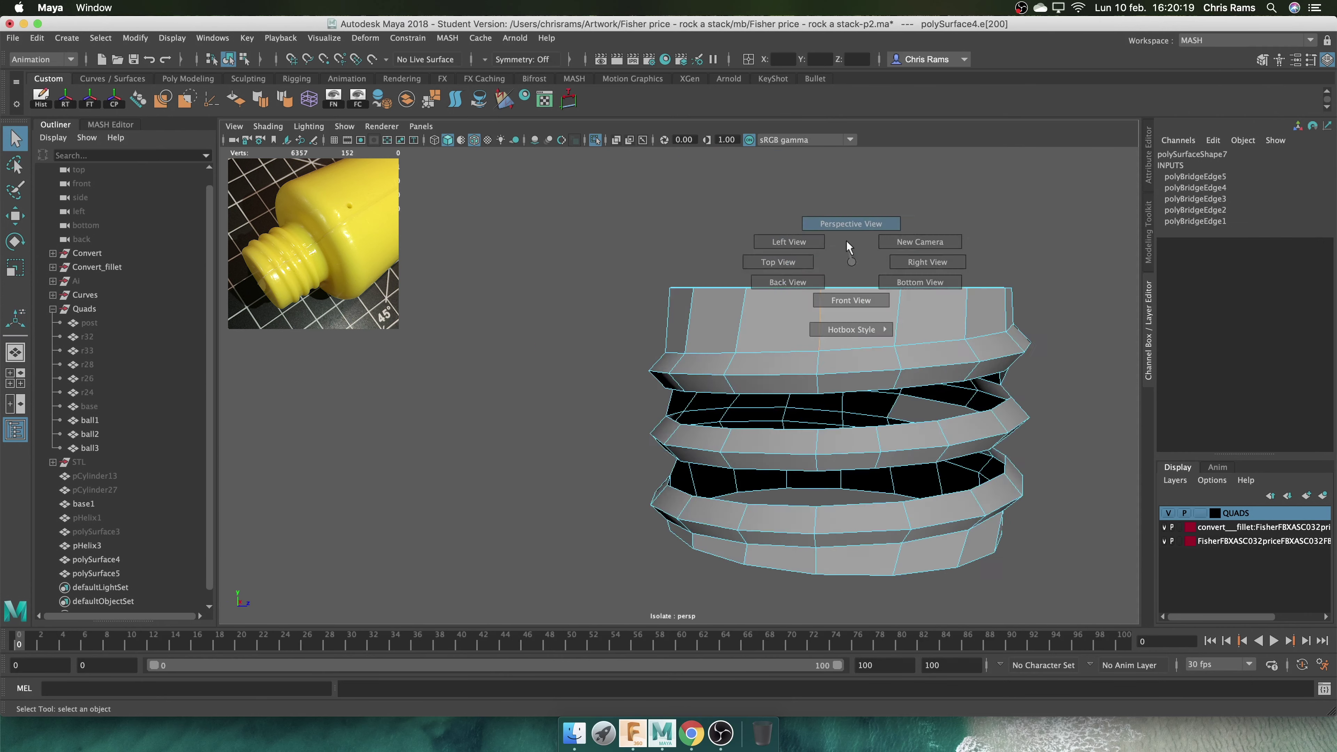
pyautogui.keyDown('alt'); pyautogui.moveTo(894, 274); pyautogui.dragTo(1003, 332); pyautogui.keyUp('alt')
pyautogui.keyDown('shift'); pyautogui.rightClick(1026, 356); pyautogui.keyUp('shift')
pyautogui.click(993, 522)
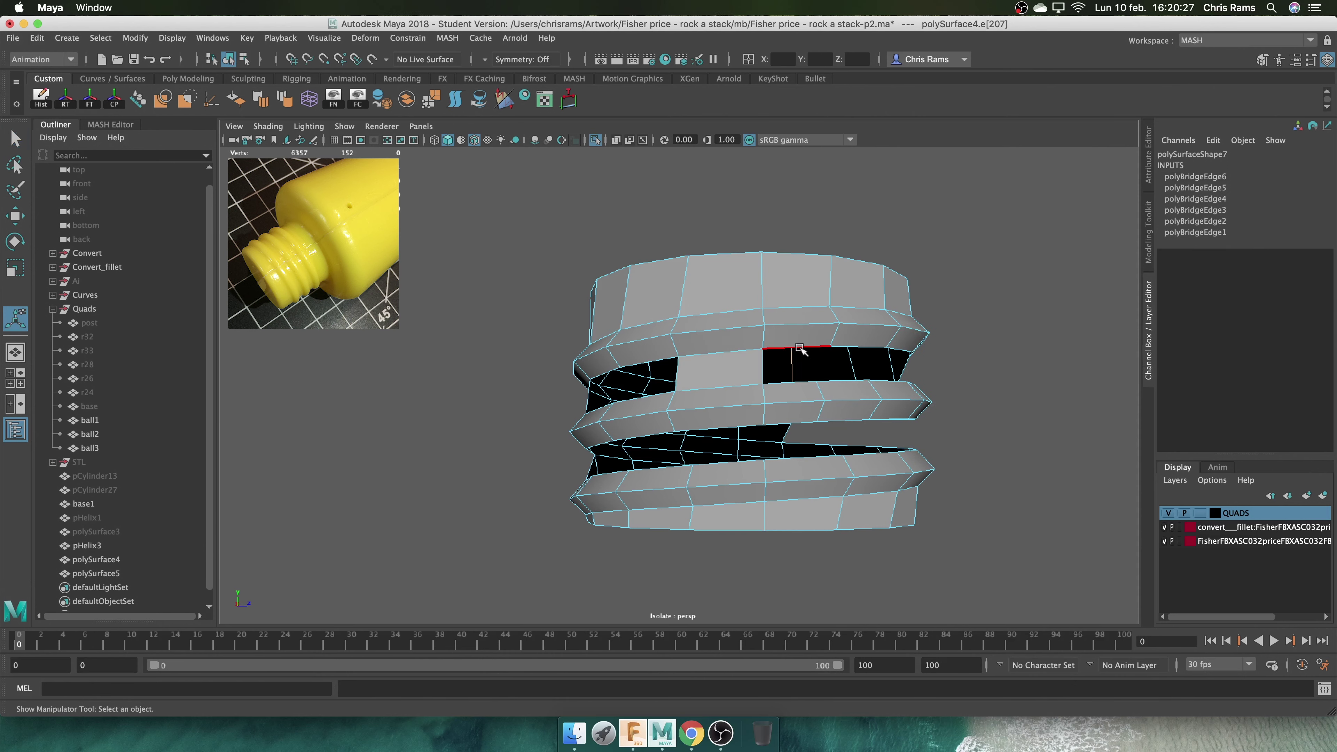
# Bridge the remaining thread gaps, repeating Bridge with G for each
pyautogui.keyDown('alt'); pyautogui.moveTo(1007, 279); pyautogui.dragTo(989, 316); pyautogui.keyUp('alt')
pyautogui.click(765, 402)
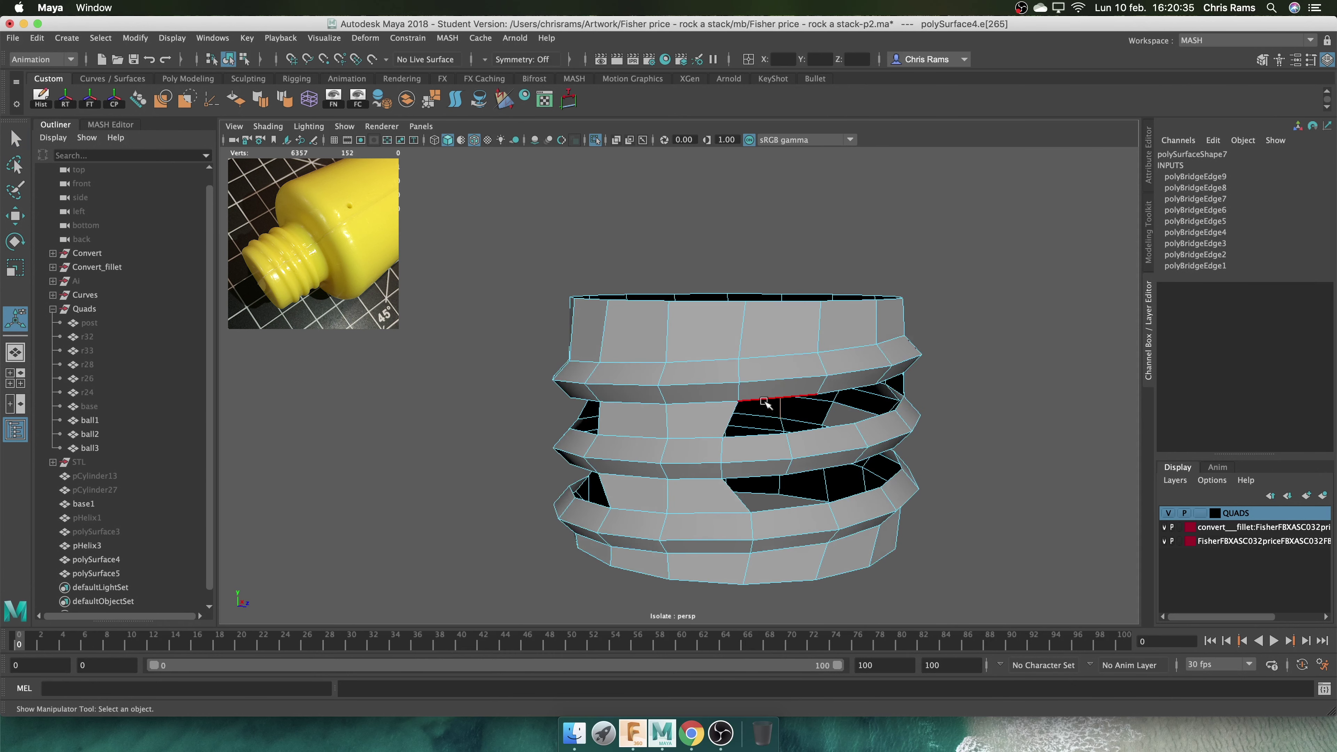
pyautogui.keyDown('alt'); pyautogui.moveTo(980, 493); pyautogui.dragTo(842, 493); pyautogui.keyUp('alt')
pyautogui.click(662, 490)
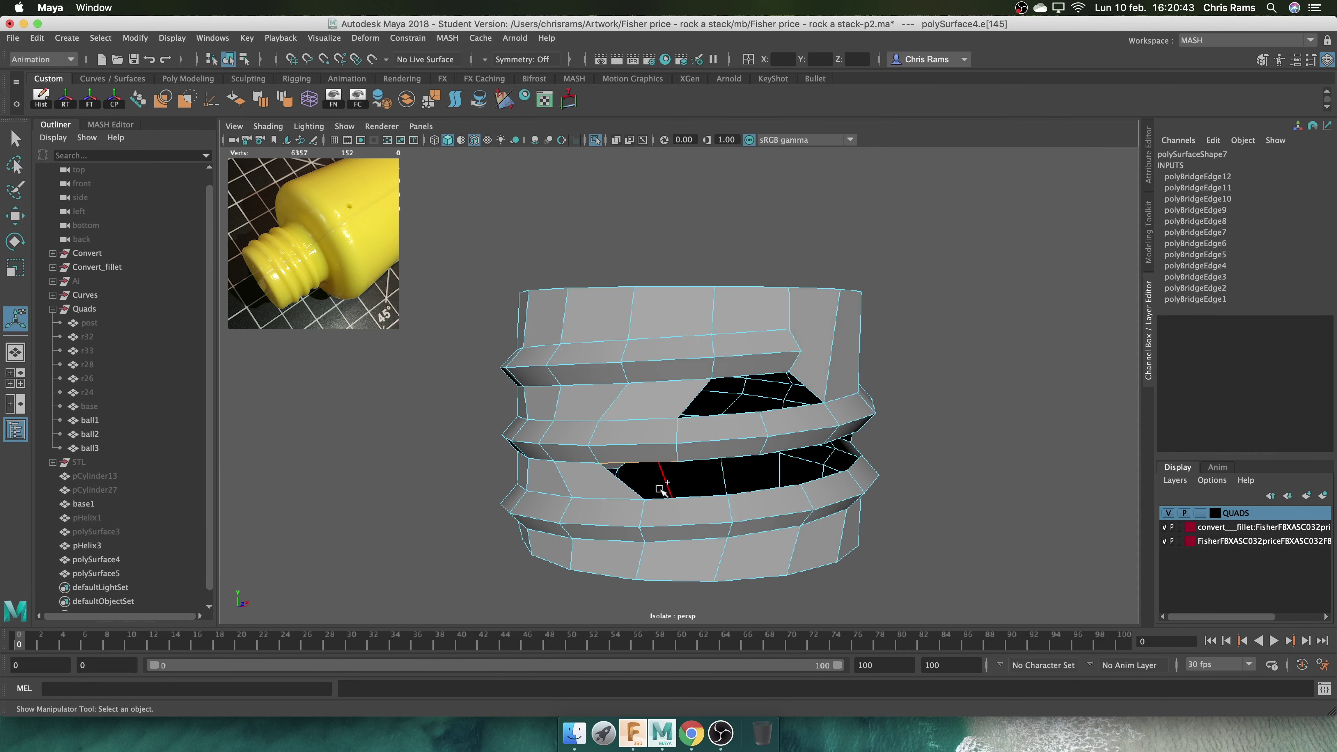
pyautogui.press('g')
pyautogui.keyDown('alt'); pyautogui.moveTo(720, 416); pyautogui.dragTo(695, 432); pyautogui.keyUp('alt')
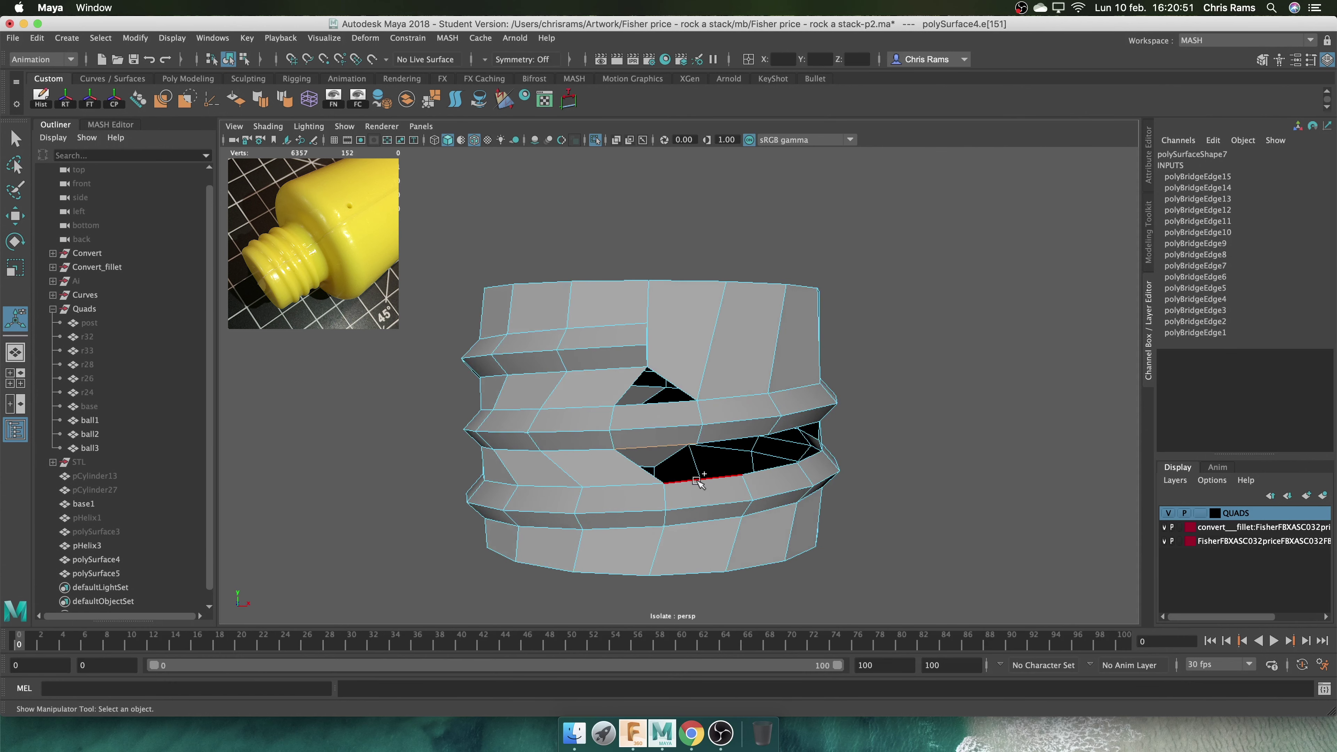
pyautogui.moveTo(760, 471)
pyautogui.keyDown('alt'); pyautogui.mouseDown()
pyautogui.moveTo(854, 513)
pyautogui.moveTo(637, 500)
pyautogui.moveTo(811, 411)
pyautogui.mouseUp(); pyautogui.keyUp('alt')
pyautogui.click(815, 405)
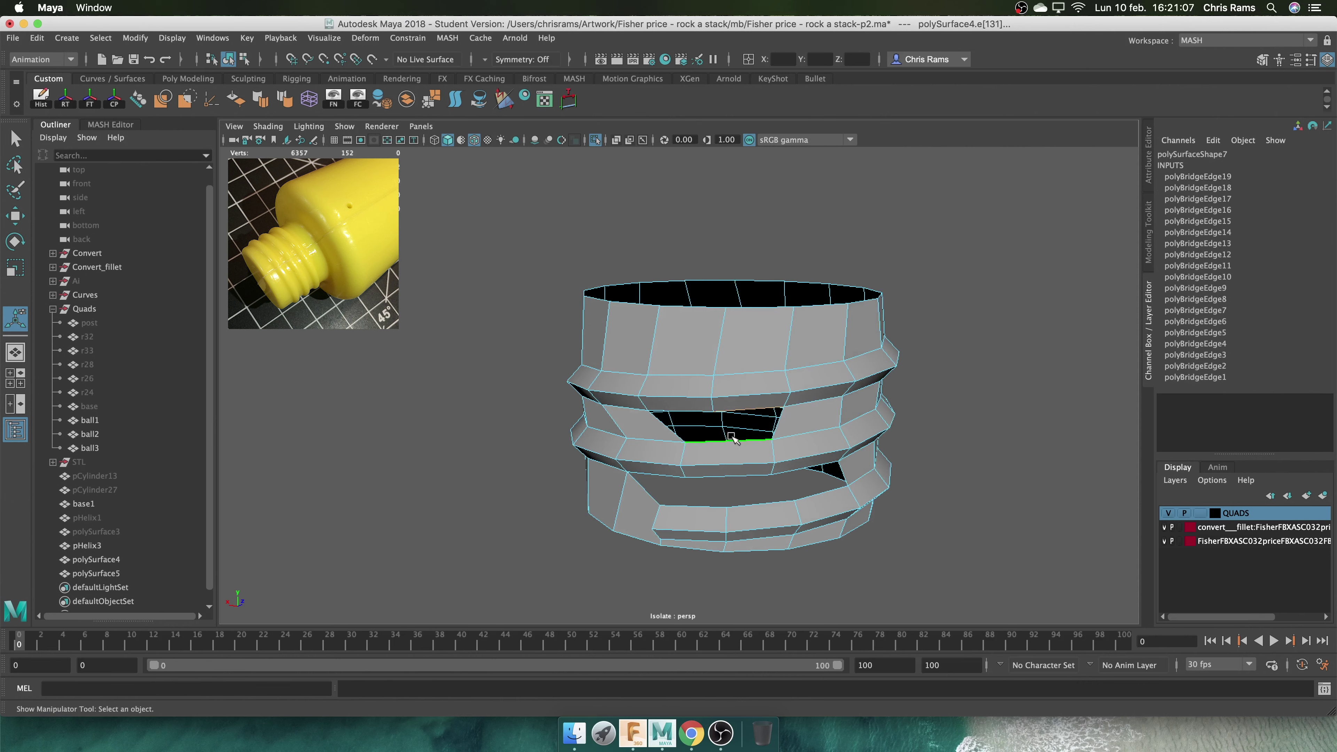
pyautogui.press('g')
pyautogui.moveTo(732, 437)
pyautogui.keyDown('alt'); pyautogui.mouseDown()
pyautogui.moveTo(813, 443)
pyautogui.moveTo(753, 457)
pyautogui.mouseUp(); pyautogui.keyUp('alt')
pyautogui.click(753, 457)
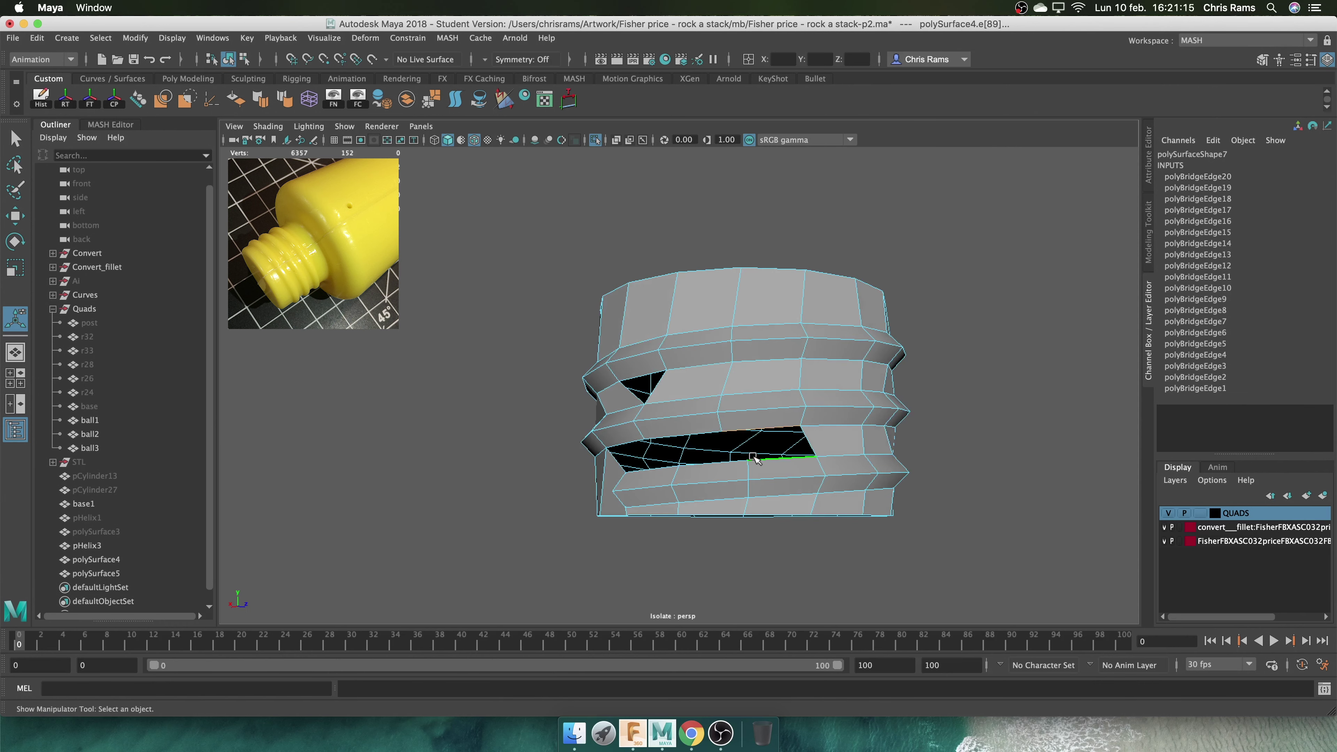
# Fill the first triangular hole in the threaded neck
pyautogui.moveTo(686, 506)
pyautogui.keyDown('alt'); pyautogui.mouseDown()
pyautogui.moveTo(941, 539)
pyautogui.moveTo(786, 476)
pyautogui.moveTo(926, 513)
pyautogui.mouseUp(); pyautogui.keyUp('alt')
pyautogui.click(942, 539)
pyautogui.click(623, 397)
pyautogui.click(889, 563)
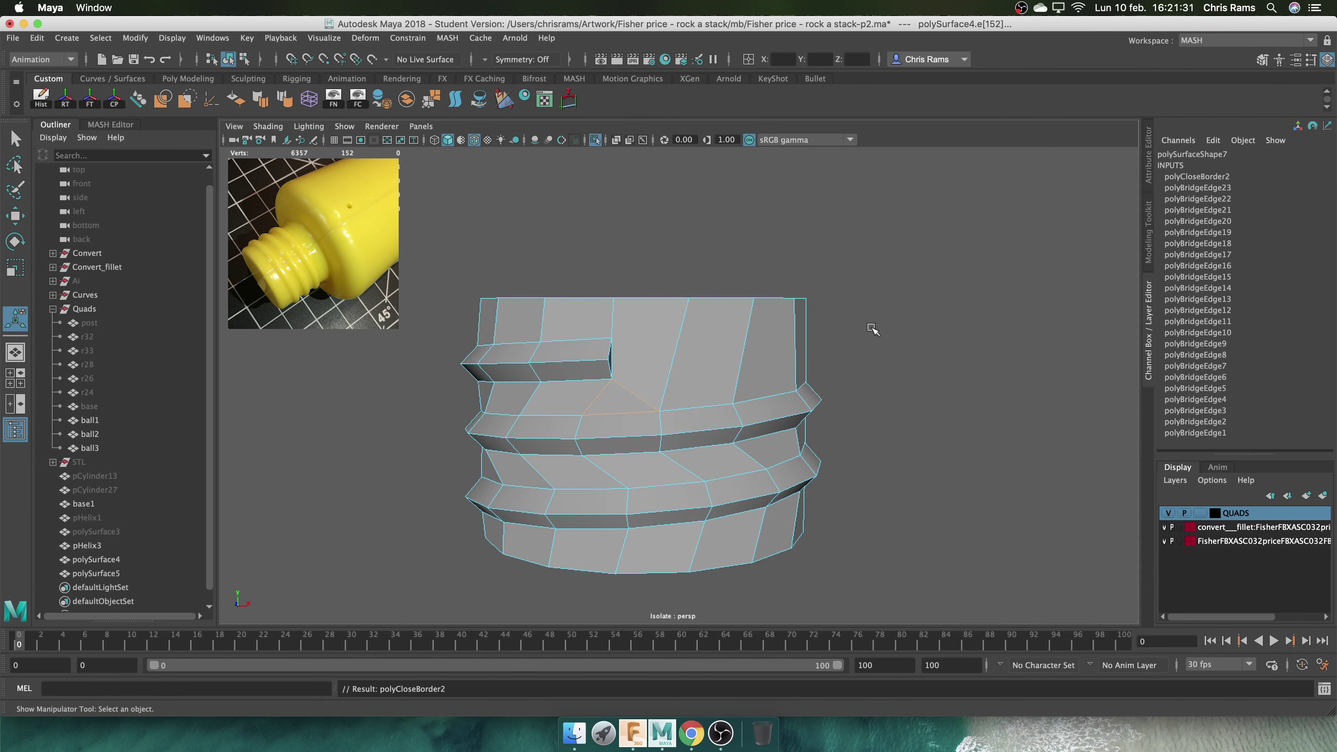
# Select the bottom border edge loop and fill the remaining triangular hole
pyautogui.keyDown('shift'); pyautogui.rightClick(876, 354); pyautogui.keyUp('shift')
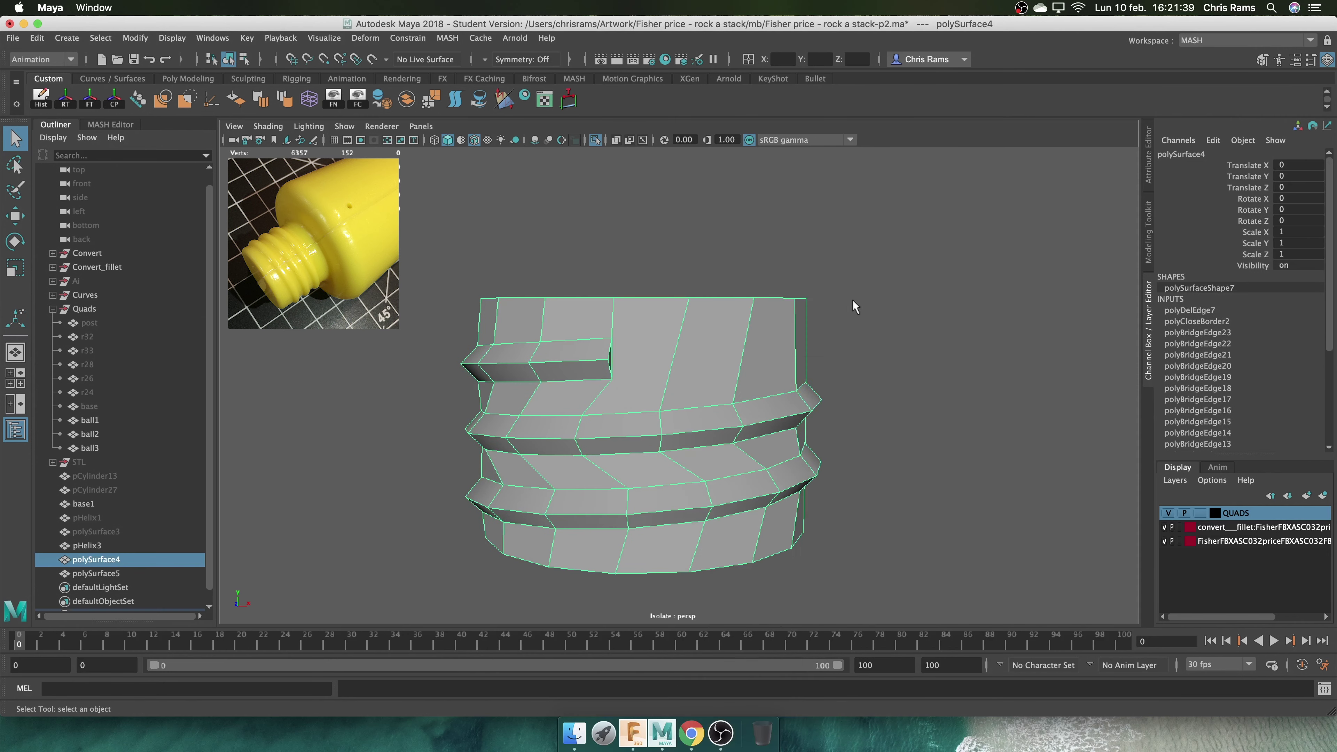
pyautogui.moveTo(845, 317); pyautogui.dragTo(844, 374, button='right')
pyautogui.click(845, 373)
pyautogui.moveTo(845, 374)
pyautogui.keyDown('alt'); pyautogui.mouseDown()
pyautogui.moveTo(911, 333)
pyautogui.moveTo(632, 318)
pyautogui.mouseUp(); pyautogui.keyUp('alt')
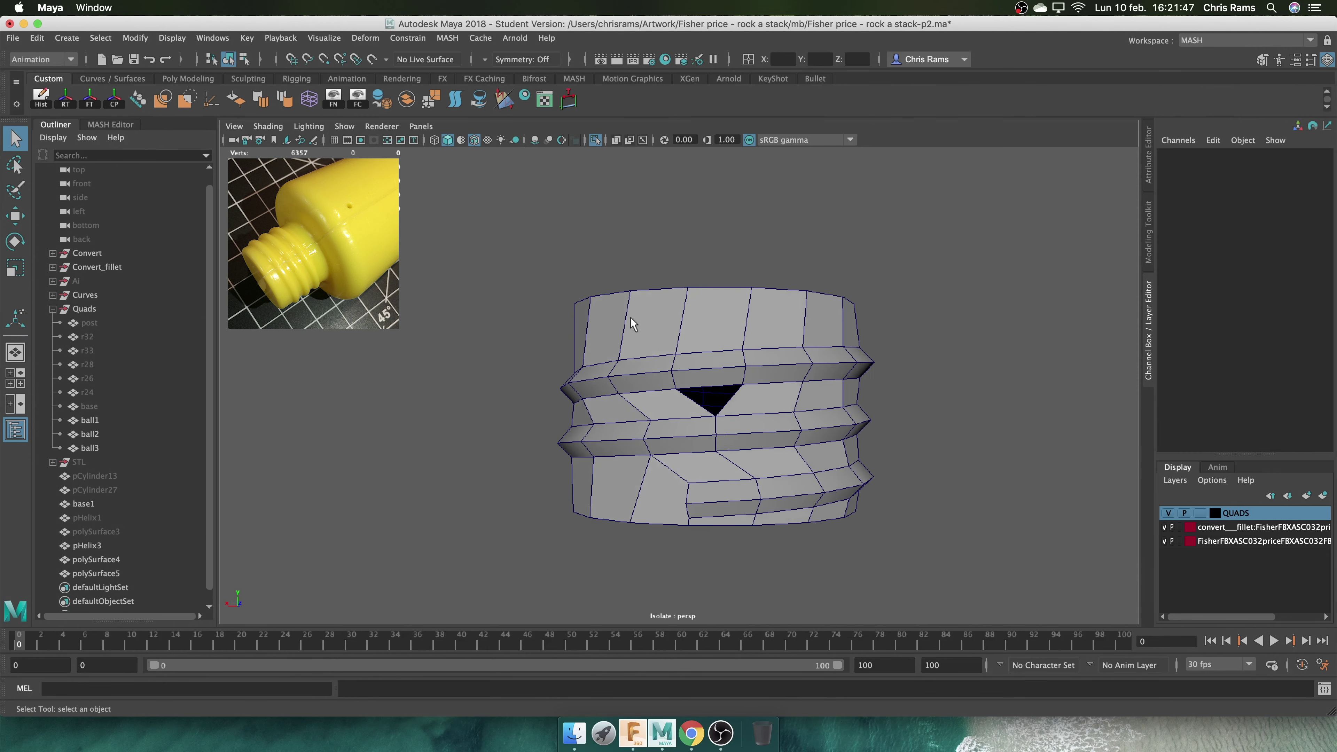
pyautogui.click(844, 313)
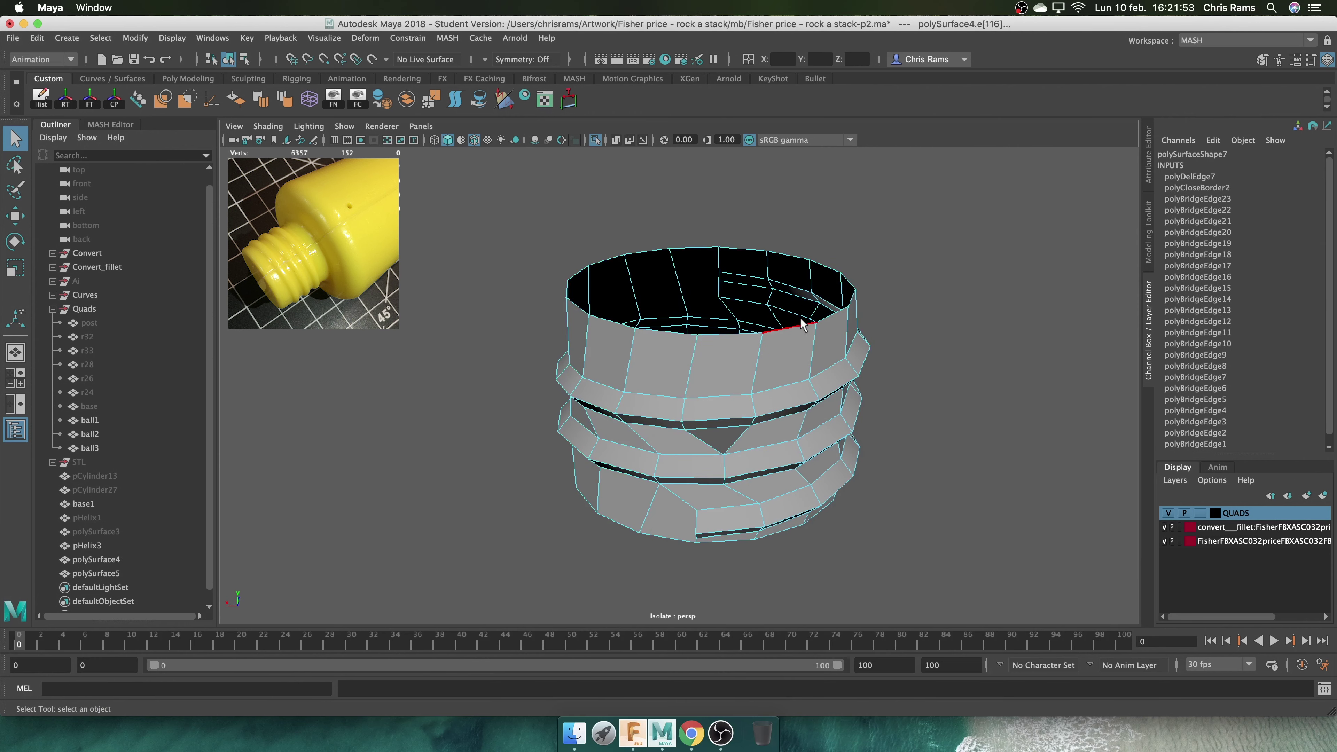
pyautogui.doubleClick(770, 540)
pyautogui.keyDown('alt'); pyautogui.moveTo(770, 541); pyautogui.dragTo(927, 405); pyautogui.keyUp('alt')
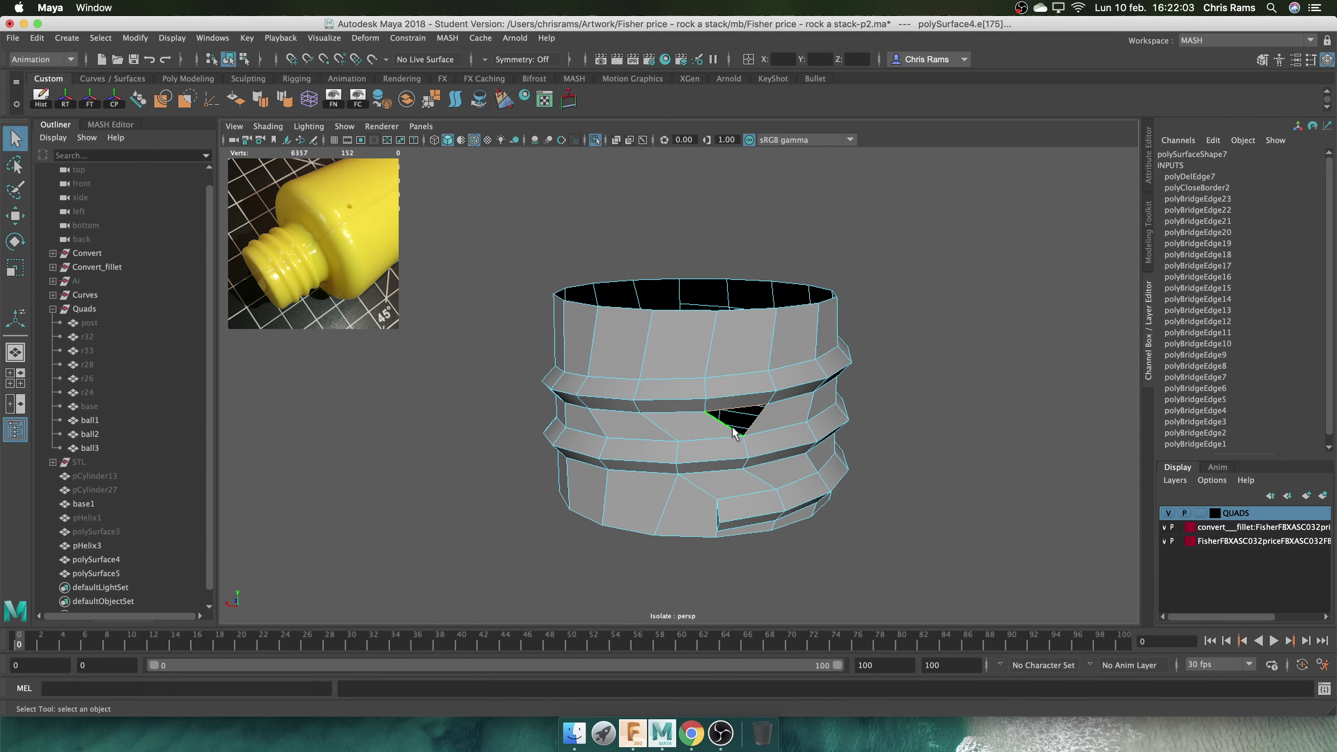
pyautogui.keyDown('alt'); pyautogui.moveTo(836, 390); pyautogui.dragTo(839, 387); pyautogui.keyUp('alt')
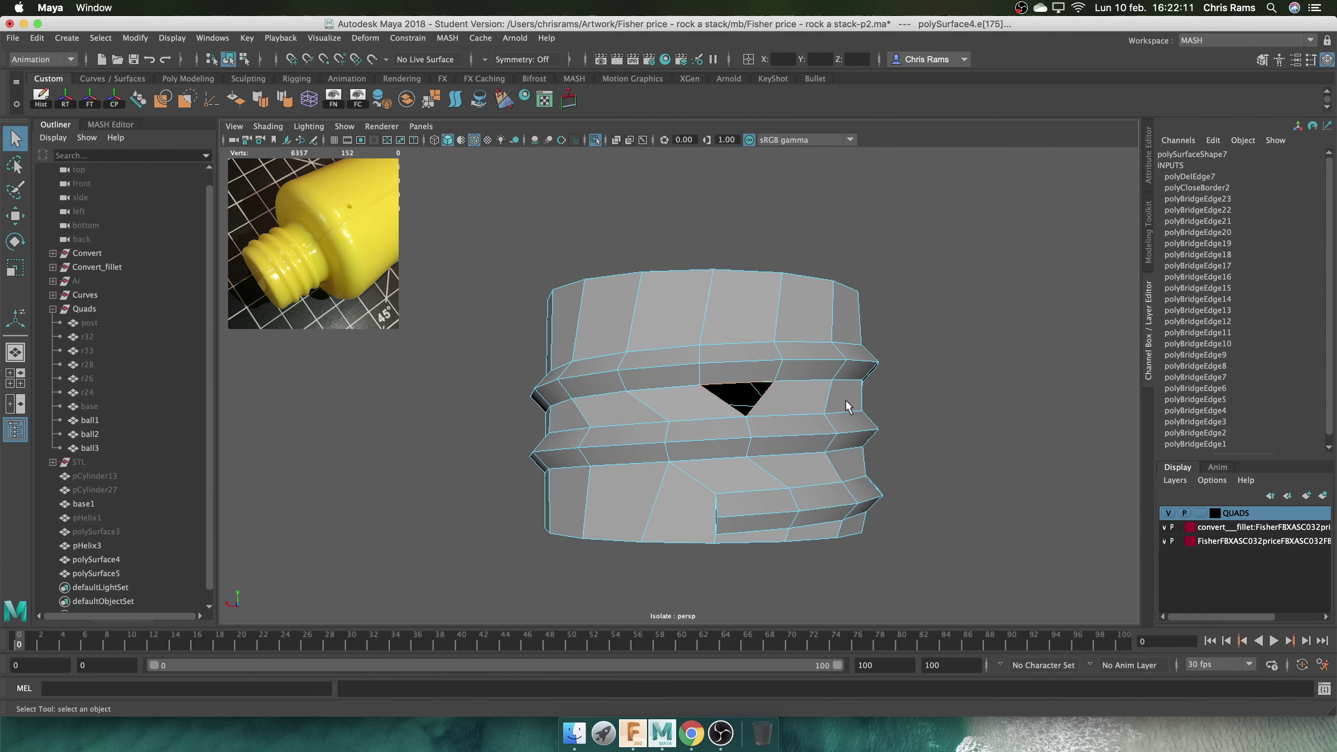
pyautogui.keyDown('shift'); pyautogui.rightClick(866, 400); pyautogui.keyUp('shift')
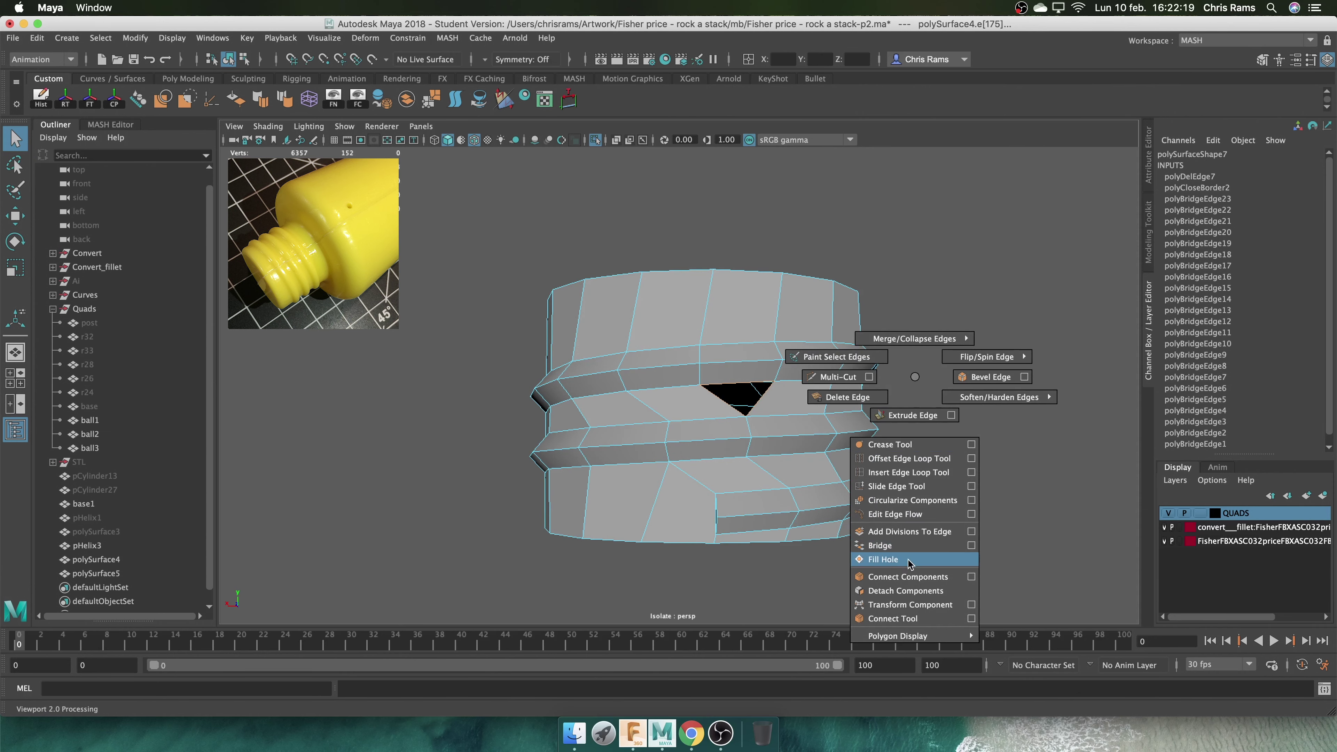
pyautogui.click(904, 547)
# Return to object mode and briefly preview the neck smoothed
pyautogui.press('F8')
pyautogui.press('3')
pyautogui.press('1')
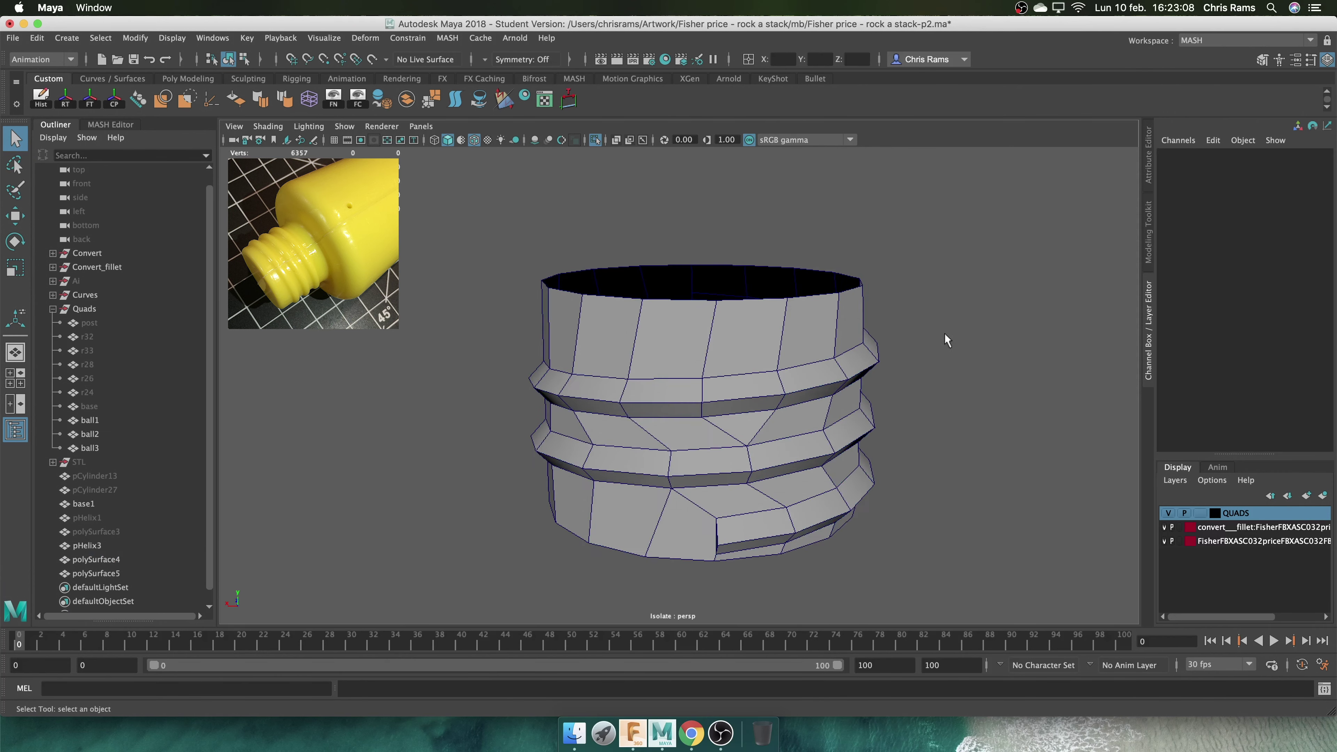
pyautogui.keyDown('shift'); pyautogui.rightClick(858, 382); pyautogui.keyUp('shift')
# Smooth the neck, combine it with the bottle body into polySurface7, and isolate it
pyautogui.click(958, 386)
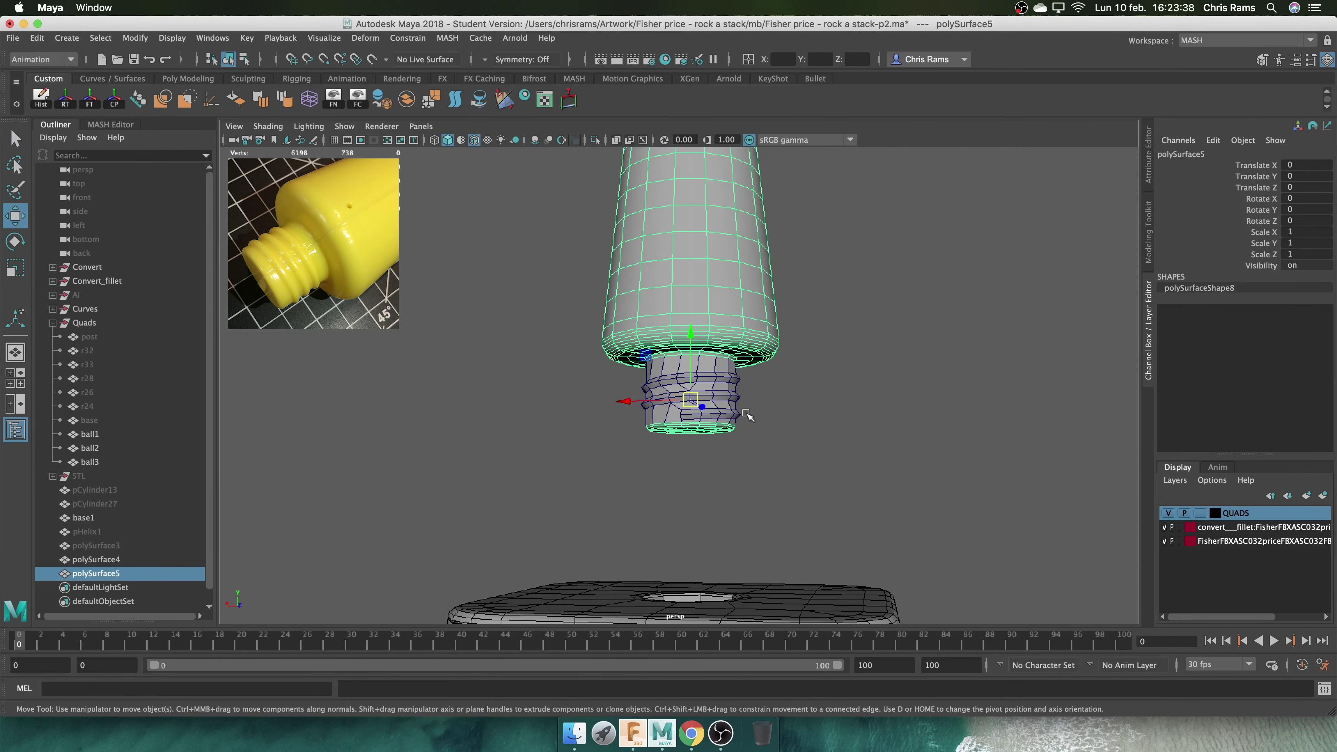
pyautogui.keyDown('alt'); pyautogui.moveTo(684, 416); pyautogui.dragTo(727, 417); pyautogui.keyUp('alt')
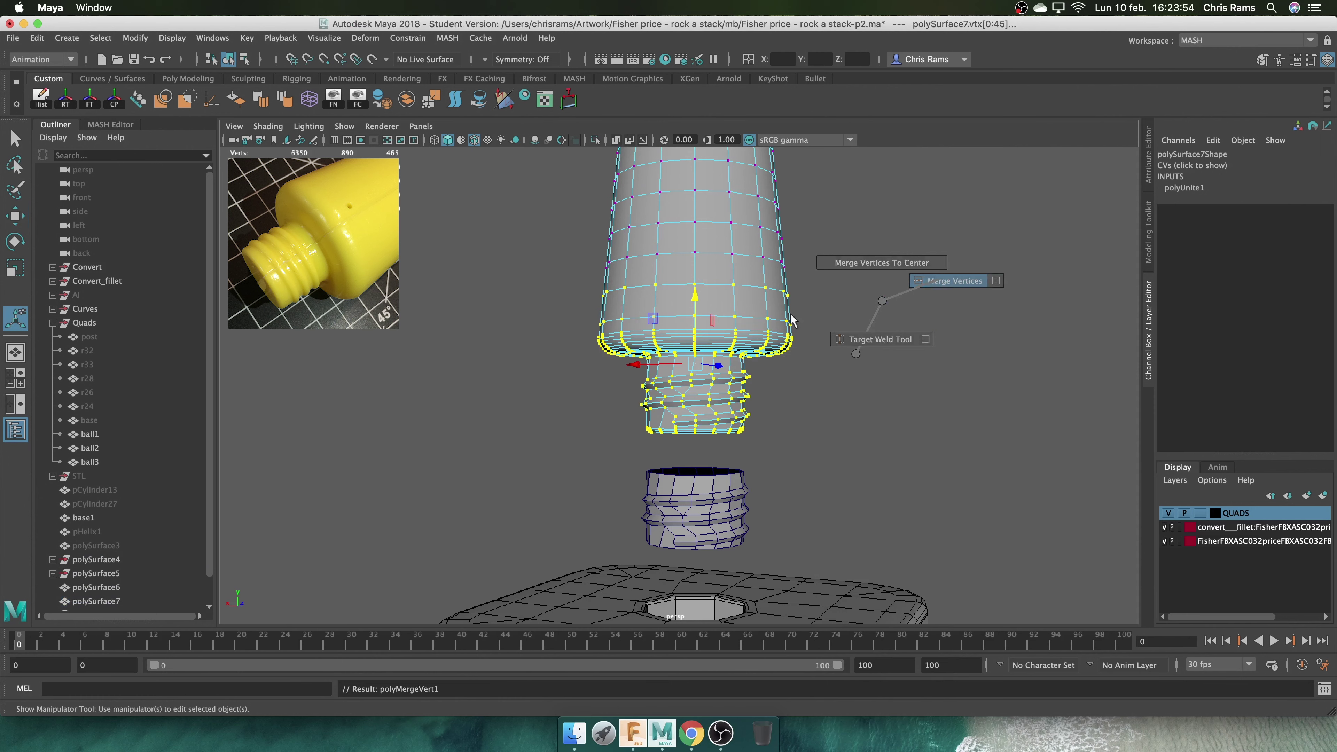
pyautogui.keyDown('shift'); pyautogui.moveTo(865, 298); pyautogui.dragTo(949, 284, button='right'); pyautogui.keyUp('shift')
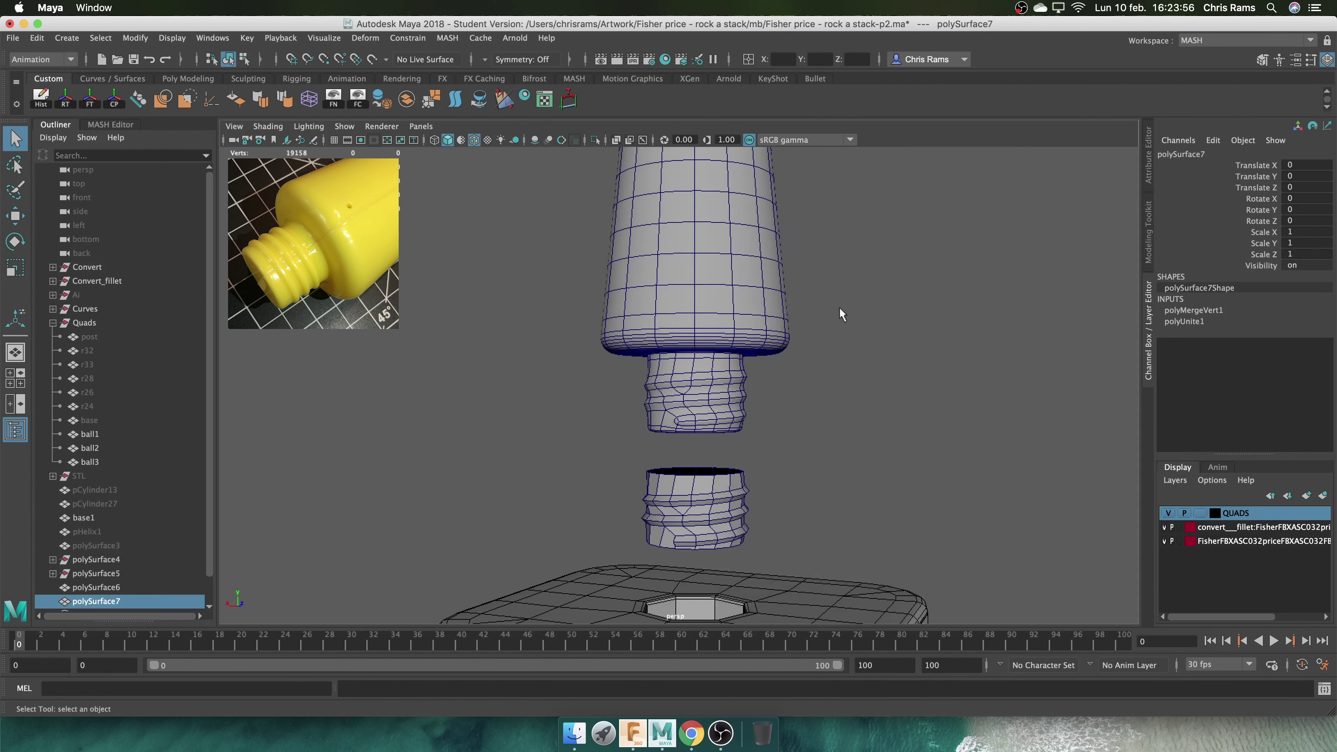
pyautogui.click(594, 140)
pyautogui.click(549, 320)
pyautogui.moveTo(797, 383)
pyautogui.keyDown('alt'); pyautogui.mouseDown()
pyautogui.moveTo(809, 417)
pyautogui.moveTo(821, 394)
pyautogui.moveTo(821, 454)
pyautogui.moveTo(910, 418)
pyautogui.moveTo(783, 438)
pyautogui.moveTo(522, 442)
pyautogui.mouseUp(); pyautogui.keyUp('alt')
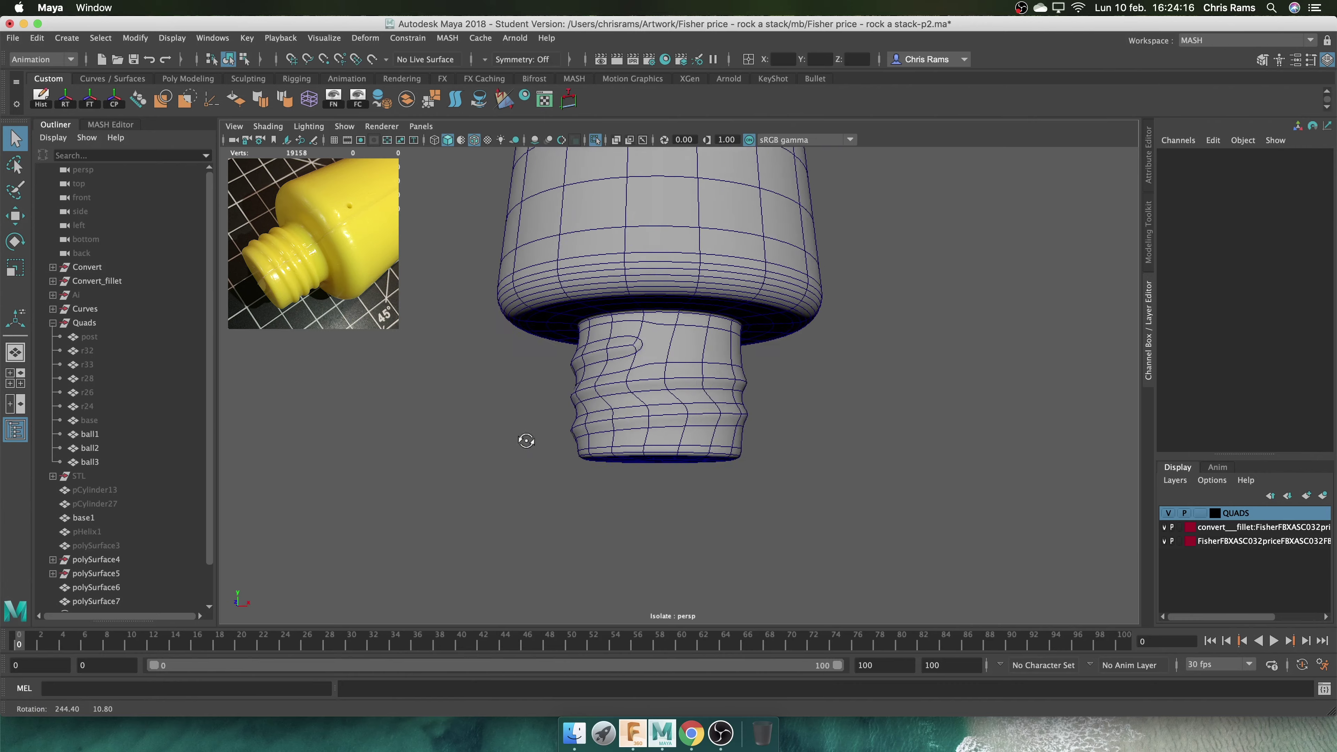
# Apply Bevel Edge to the edge at the end of the thread on the merged neck
pyautogui.click(656, 242)
pyautogui.scroll(5, 684, 369)
pyautogui.click(736, 348)
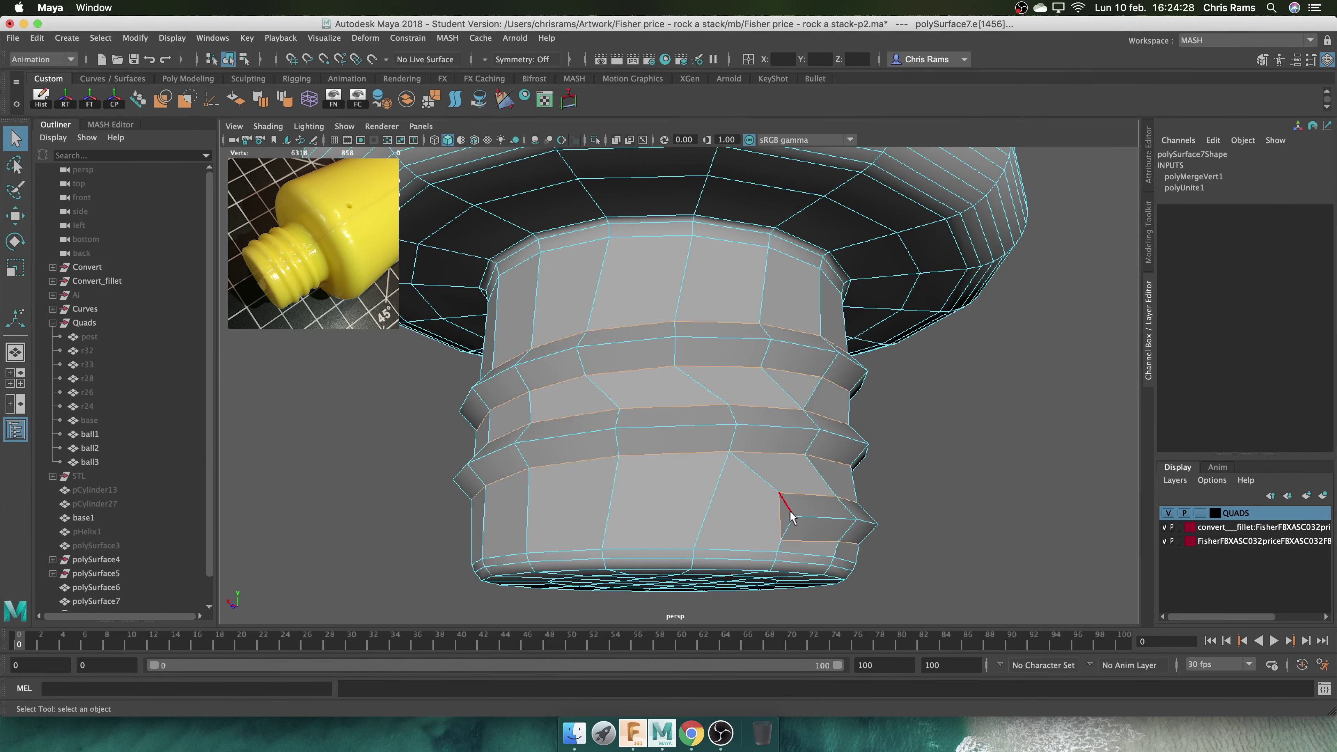
pyautogui.moveTo(791, 519)
pyautogui.keyDown('alt'); pyautogui.mouseDown()
pyautogui.moveTo(708, 471)
pyautogui.moveTo(887, 502)
pyautogui.moveTo(782, 468)
pyautogui.mouseUp(); pyautogui.keyUp('alt')
pyautogui.keyDown('shift'); pyautogui.moveTo(907, 383); pyautogui.dragTo(967, 386, button='right'); pyautogui.keyUp('shift')
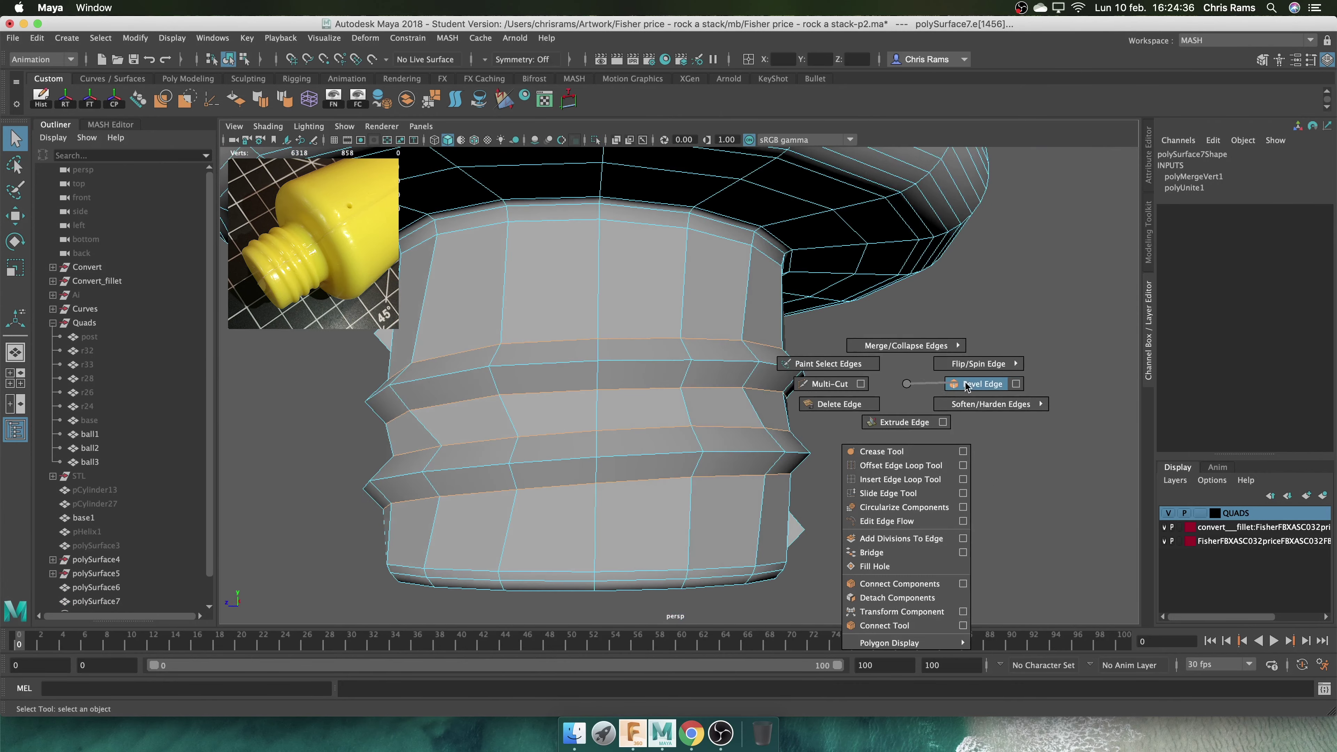
pyautogui.click(967, 386)
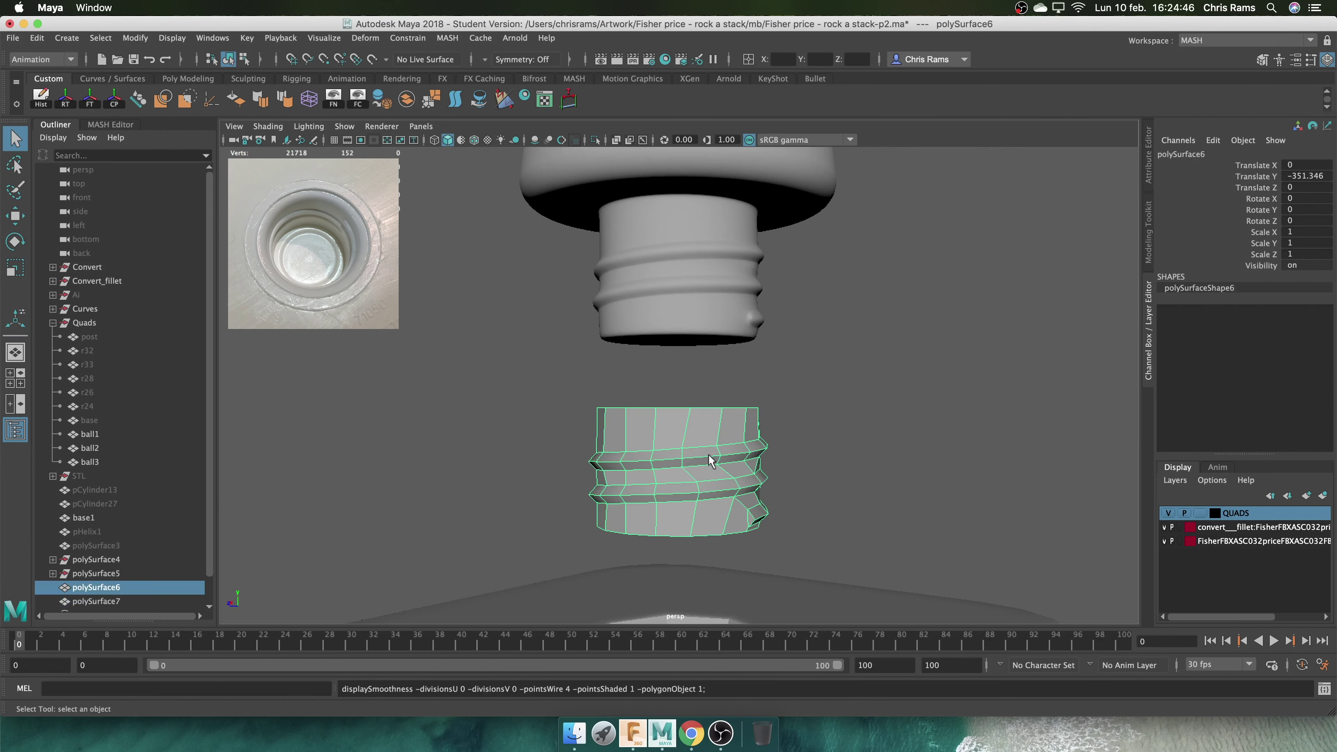
# Bevel the groove edge loop on the lower ring half
pyautogui.moveTo(782, 345); pyautogui.dragTo(782, 300, button='right')
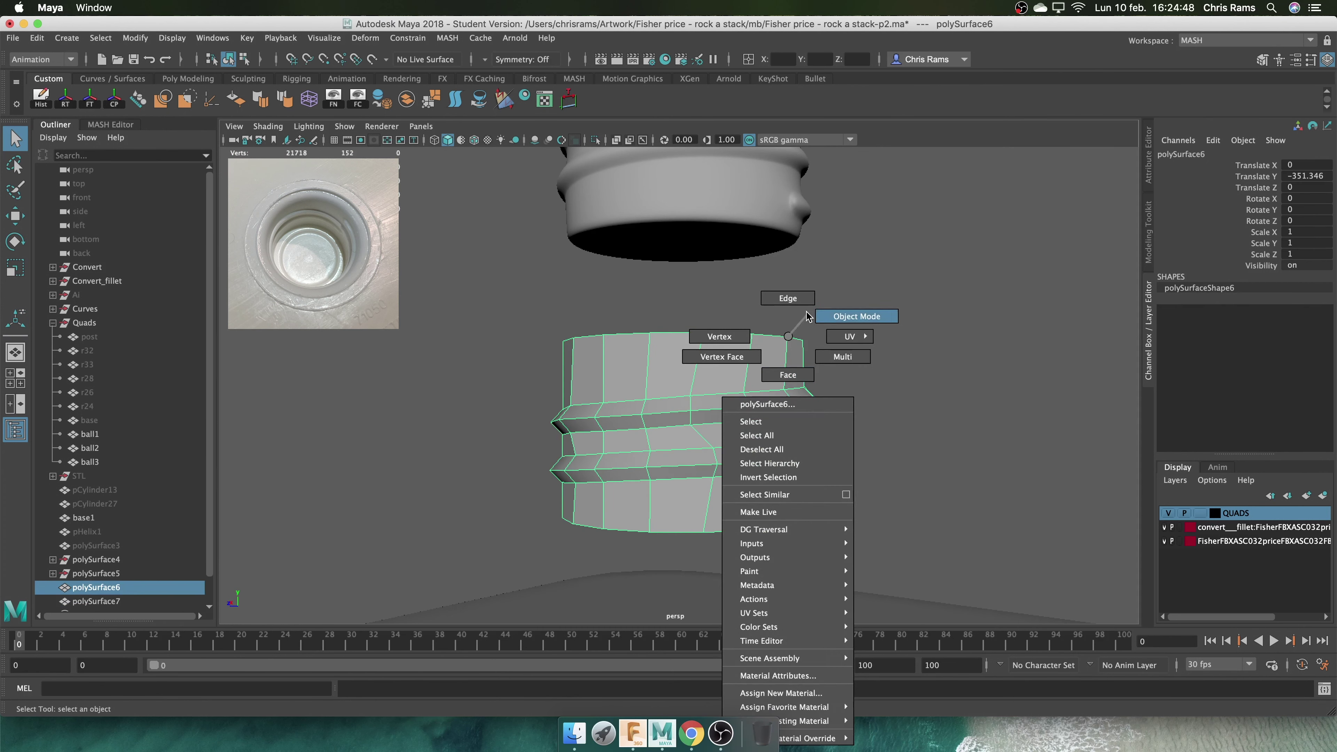
pyautogui.keyDown('shift'); pyautogui.moveTo(972, 442); pyautogui.dragTo(970, 405, button='right'); pyautogui.keyUp('shift')
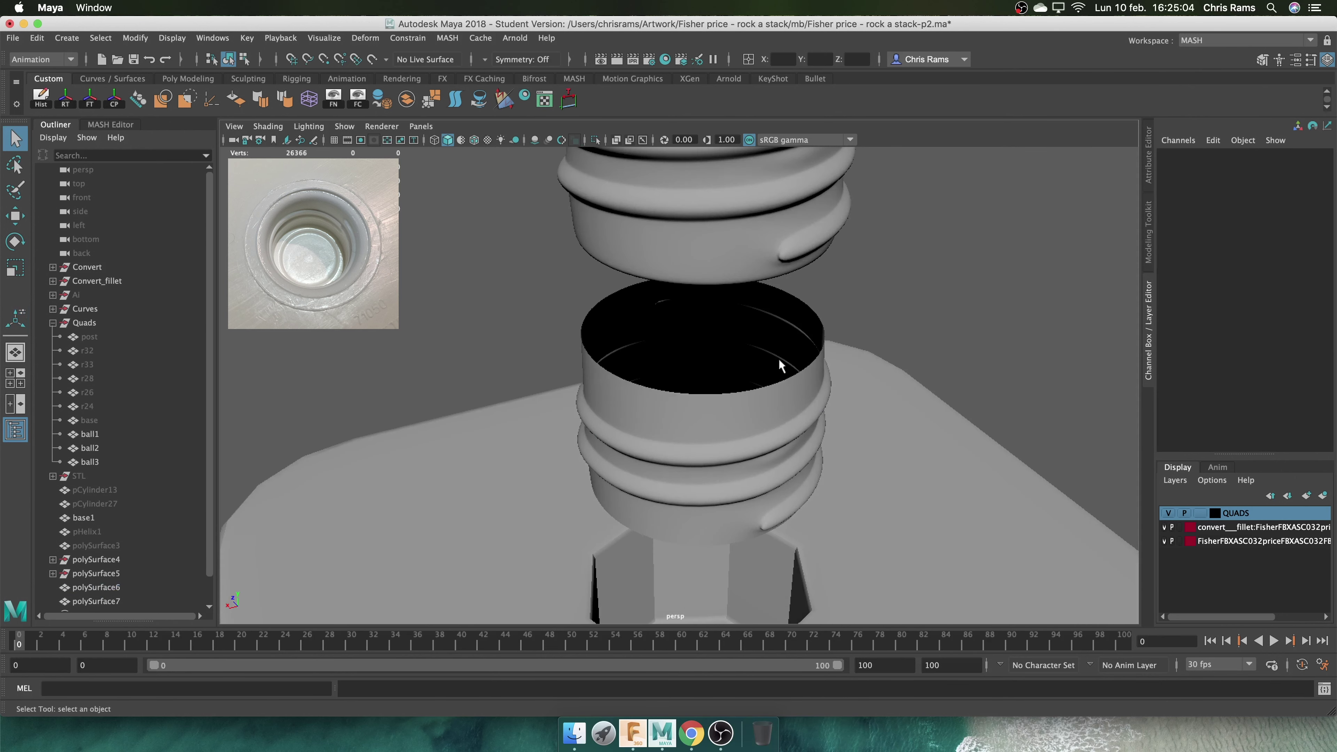
pyautogui.click(414, 259)
pyautogui.moveTo(414, 259)
pyautogui.keyDown('alt'); pyautogui.mouseDown()
pyautogui.moveTo(720, 370)
pyautogui.moveTo(905, 385)
pyautogui.moveTo(635, 393)
pyautogui.mouseUp(); pyautogui.keyUp('alt')
pyautogui.click(756, 389)
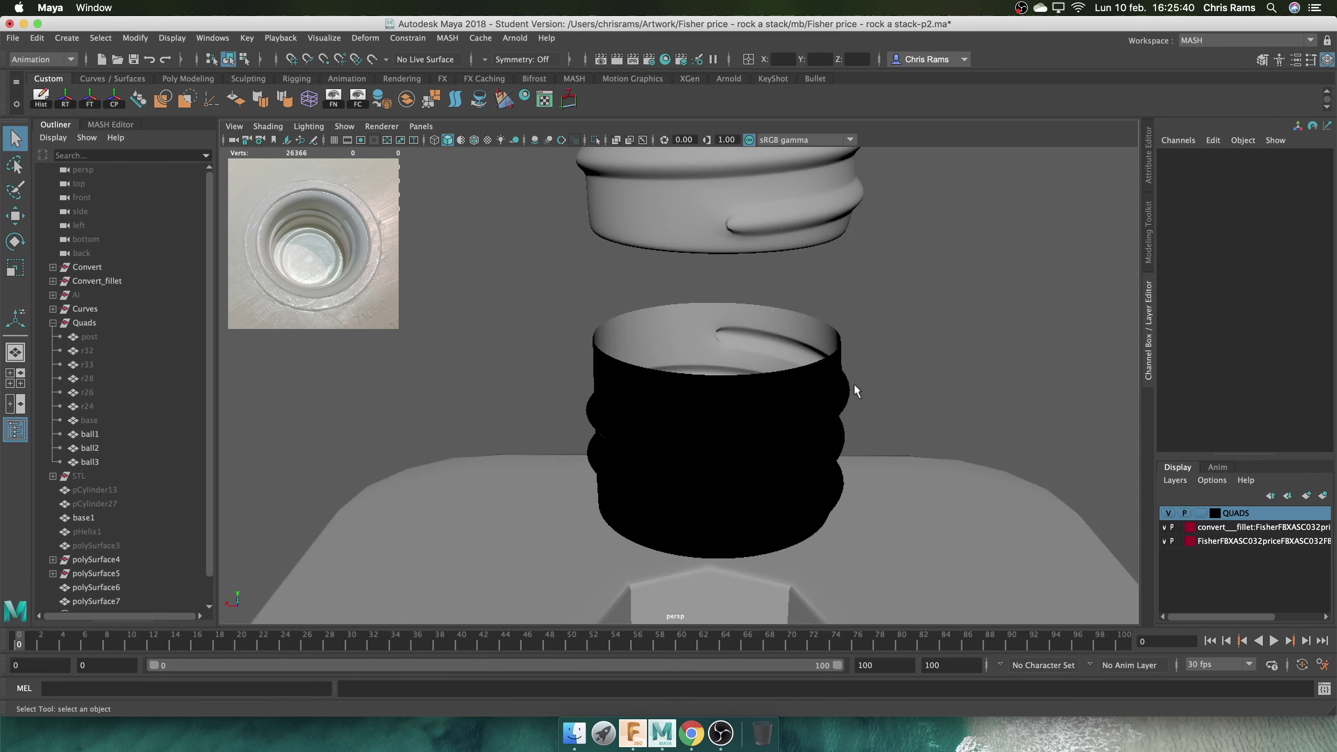
# Select the ring's groove edges and scale them inward to about 0.983
pyautogui.moveTo(853, 391)
pyautogui.keyDown('alt'); pyautogui.mouseDown()
pyautogui.moveTo(806, 418)
pyautogui.moveTo(845, 343)
pyautogui.moveTo(825, 398)
pyautogui.mouseUp(); pyautogui.keyUp('alt')
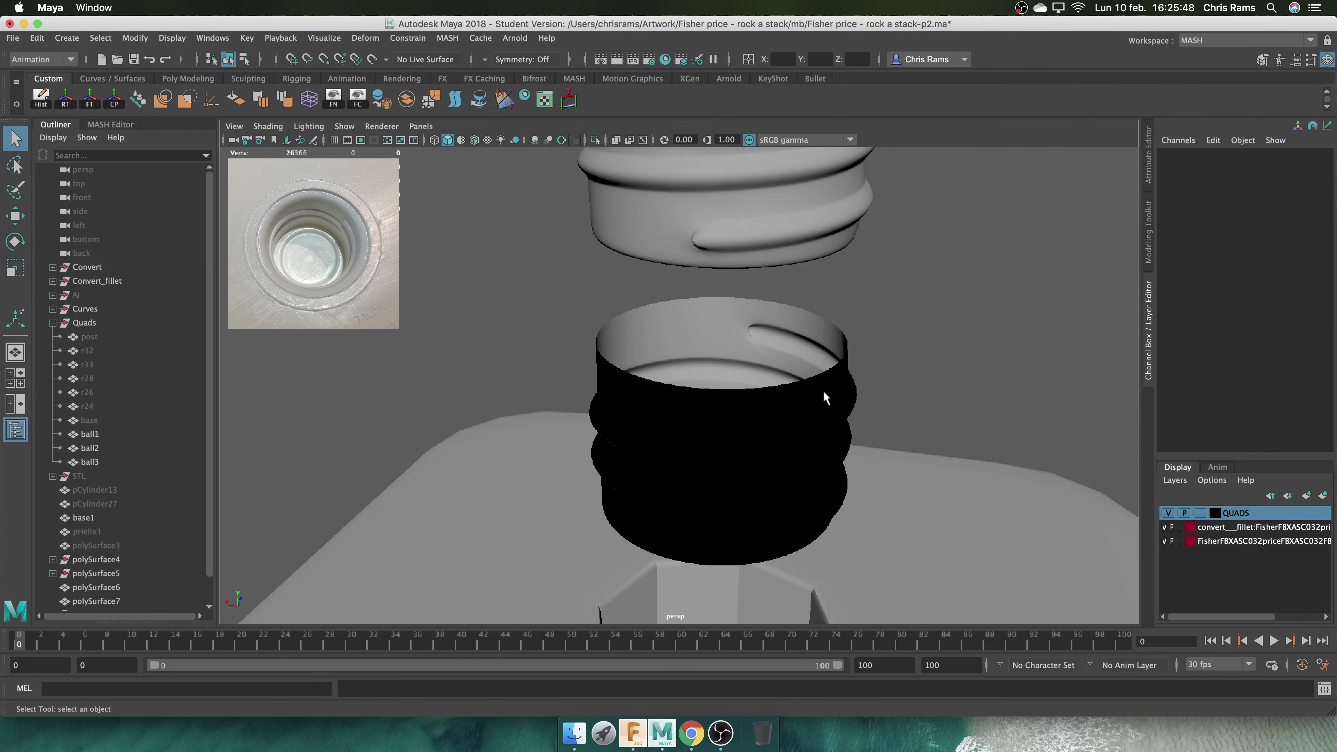
pyautogui.click(823, 392)
pyautogui.moveTo(895, 343); pyautogui.dragTo(904, 316, button='right')
pyautogui.moveTo(905, 316)
pyautogui.keyDown('alt'); pyautogui.mouseDown()
pyautogui.moveTo(949, 401)
pyautogui.moveTo(801, 416)
pyautogui.mouseUp(); pyautogui.keyUp('alt')
pyautogui.press('r')
pyautogui.moveTo(689, 448)
pyautogui.keyDown('alt'); pyautogui.mouseDown()
pyautogui.moveTo(925, 379)
pyautogui.moveTo(997, 381)
pyautogui.mouseUp(); pyautogui.keyUp('alt')
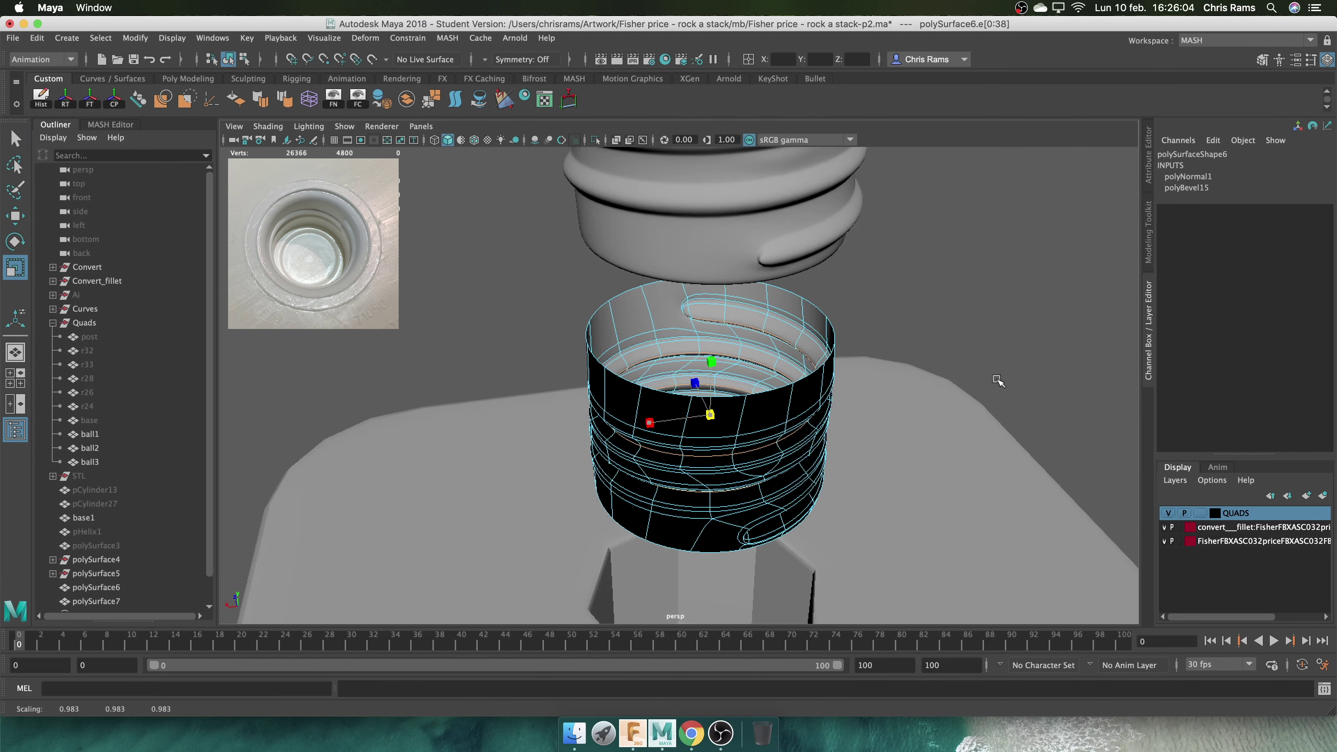
# Return to object selection and orbit over the ring, trying and undoing a face-selection shrink
pyautogui.press('F8')
pyautogui.scroll(5, 821, 335)
pyautogui.scroll(3, 633, 334)
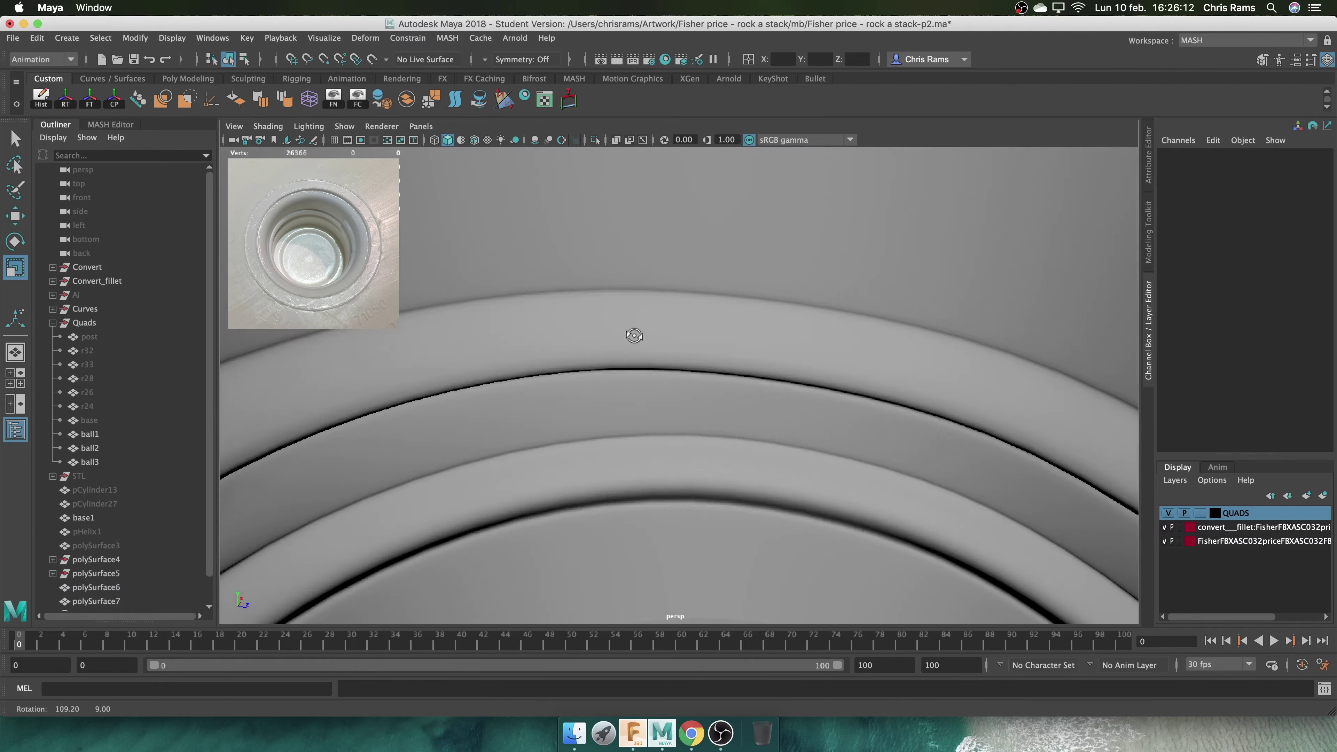
pyautogui.moveTo(633, 334)
pyautogui.keyDown('alt'); pyautogui.mouseDown()
pyautogui.moveTo(847, 360)
pyautogui.moveTo(1054, 359)
pyautogui.moveTo(843, 314)
pyautogui.mouseUp(); pyautogui.keyUp('alt')
pyautogui.scroll(-5, 1053, 358)
pyautogui.moveTo(1058, 308); pyautogui.dragTo(1058, 348, button='right')
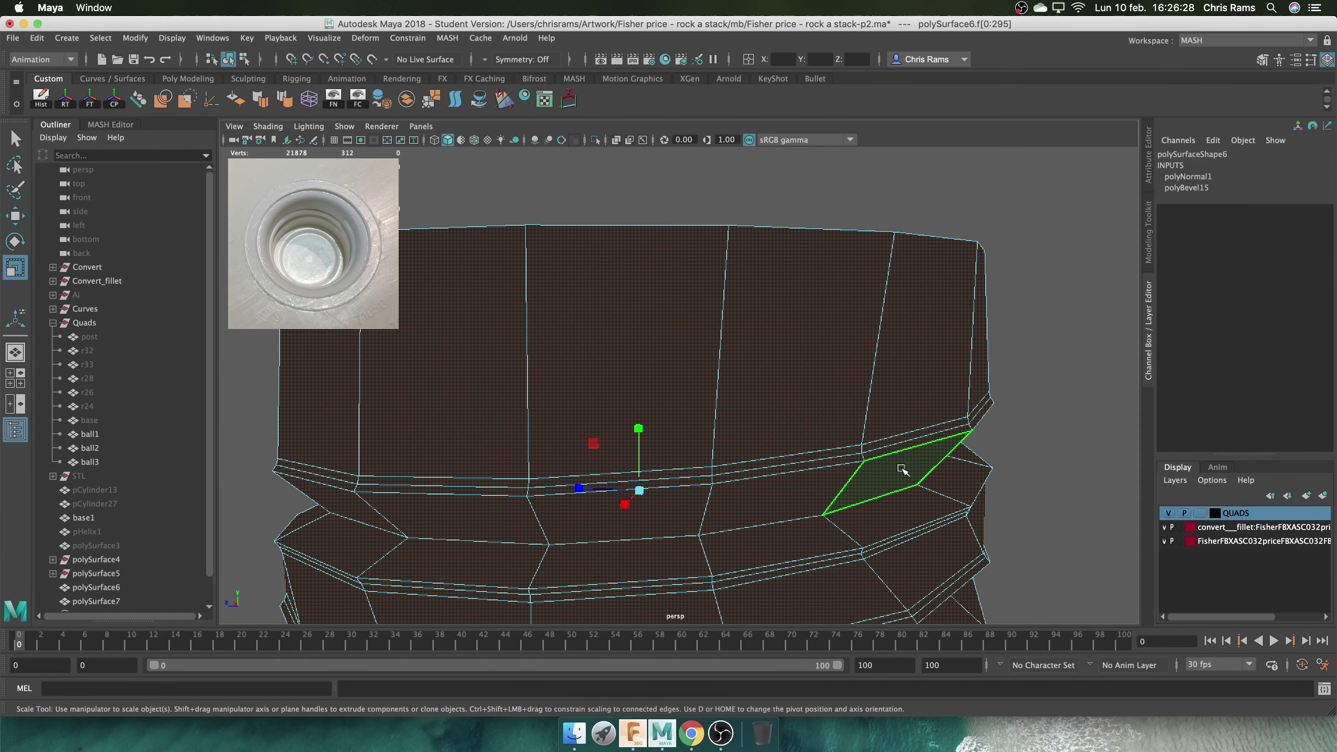
pyautogui.scroll(-5, 909, 400)
pyautogui.keyDown('shift'); pyautogui.rightClick(891, 409); pyautogui.keyUp('shift')
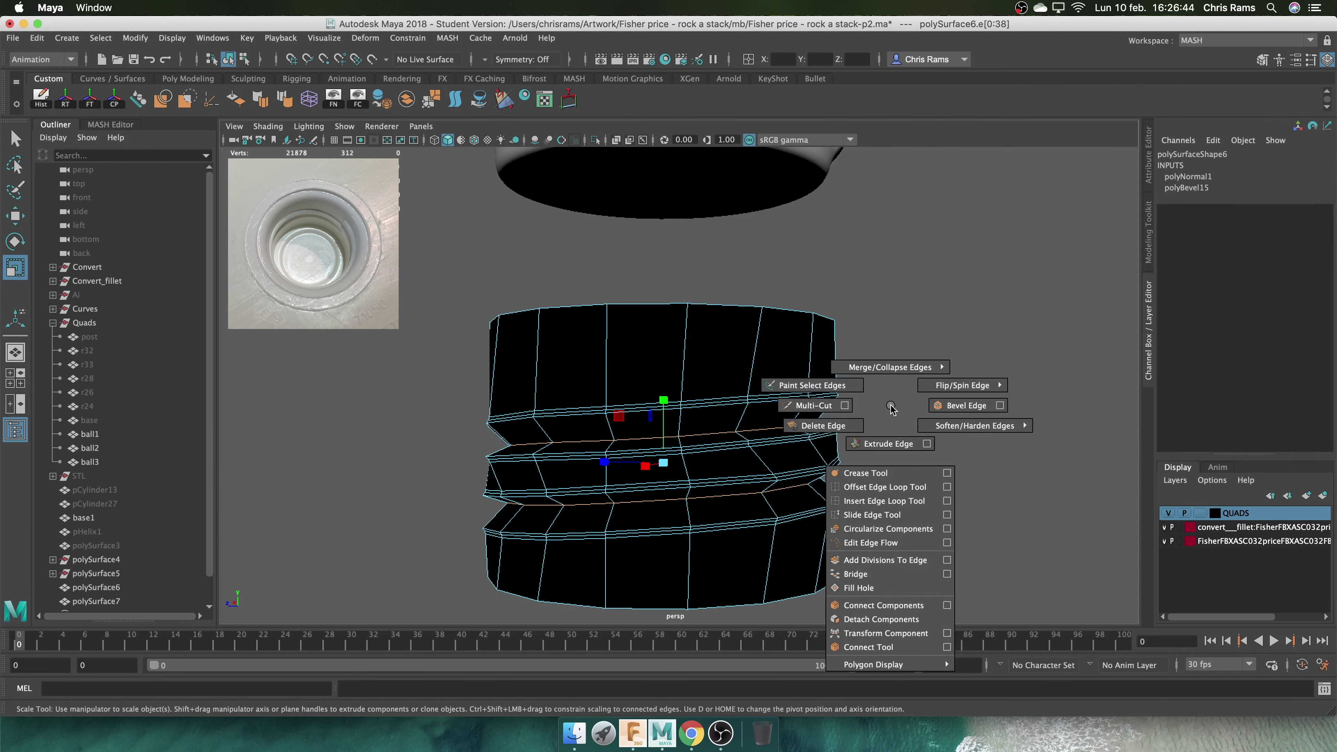
pyautogui.click(895, 422)
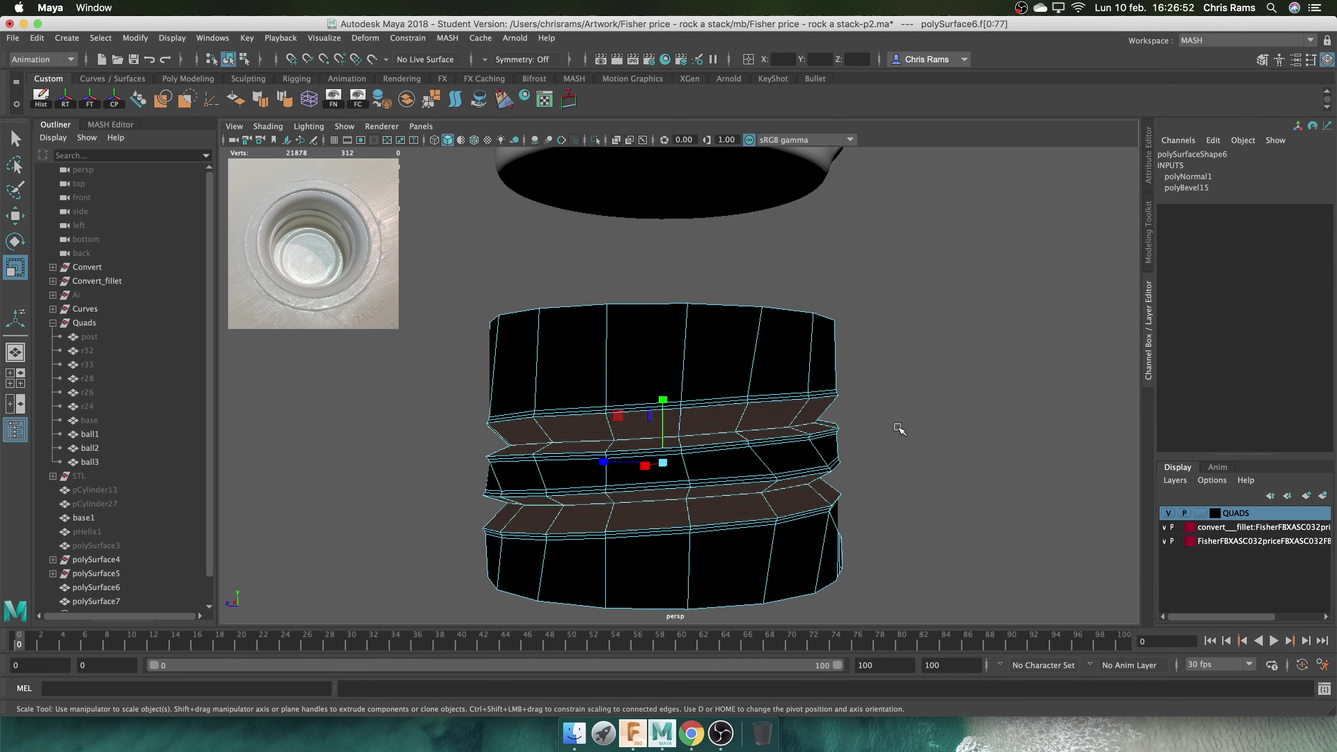
pyautogui.hotkey('ctrl', 'z')
pyautogui.keyDown('alt'); pyautogui.moveTo(899, 427); pyautogui.dragTo(683, 422); pyautogui.keyUp('alt')
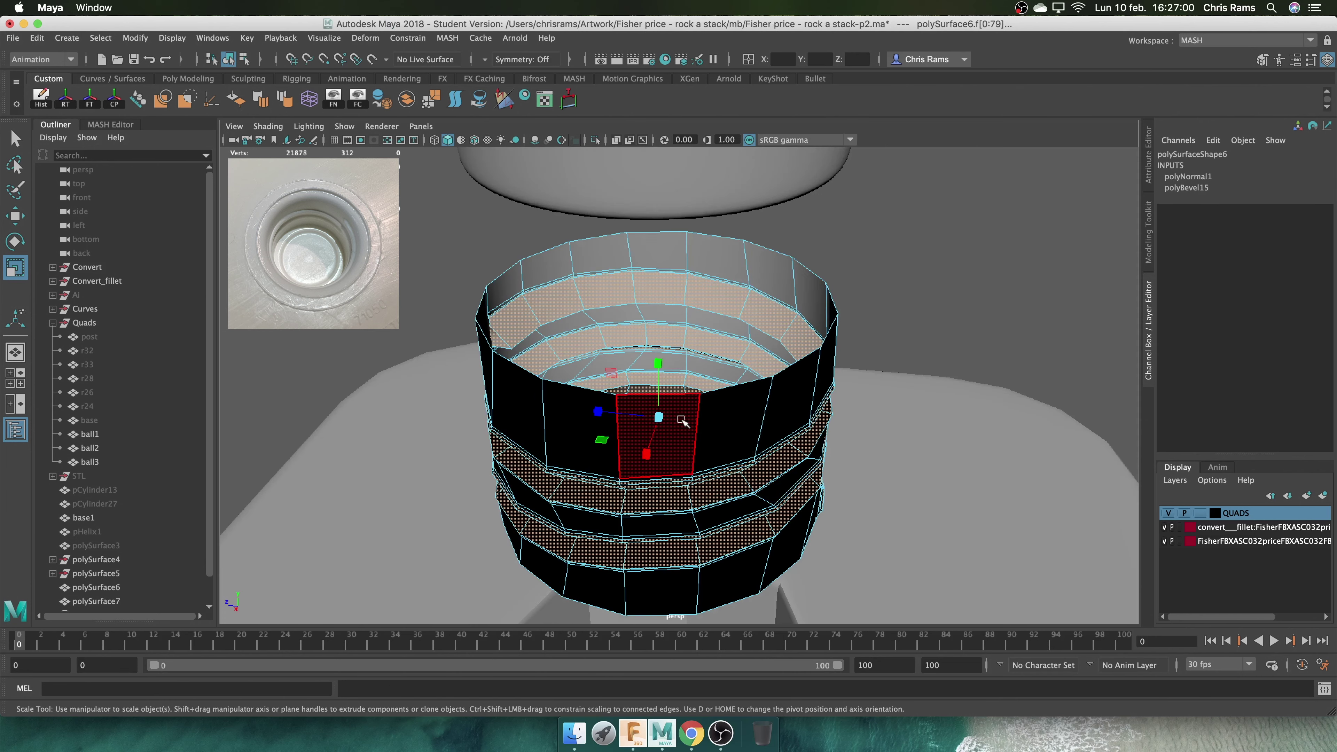
# Preview the ring smoothed with 3, clearing the edge selection, and orbit lower around it
pyautogui.press('3')
pyautogui.keyDown('alt'); pyautogui.moveTo(791, 290); pyautogui.dragTo(685, 290); pyautogui.keyUp('alt')
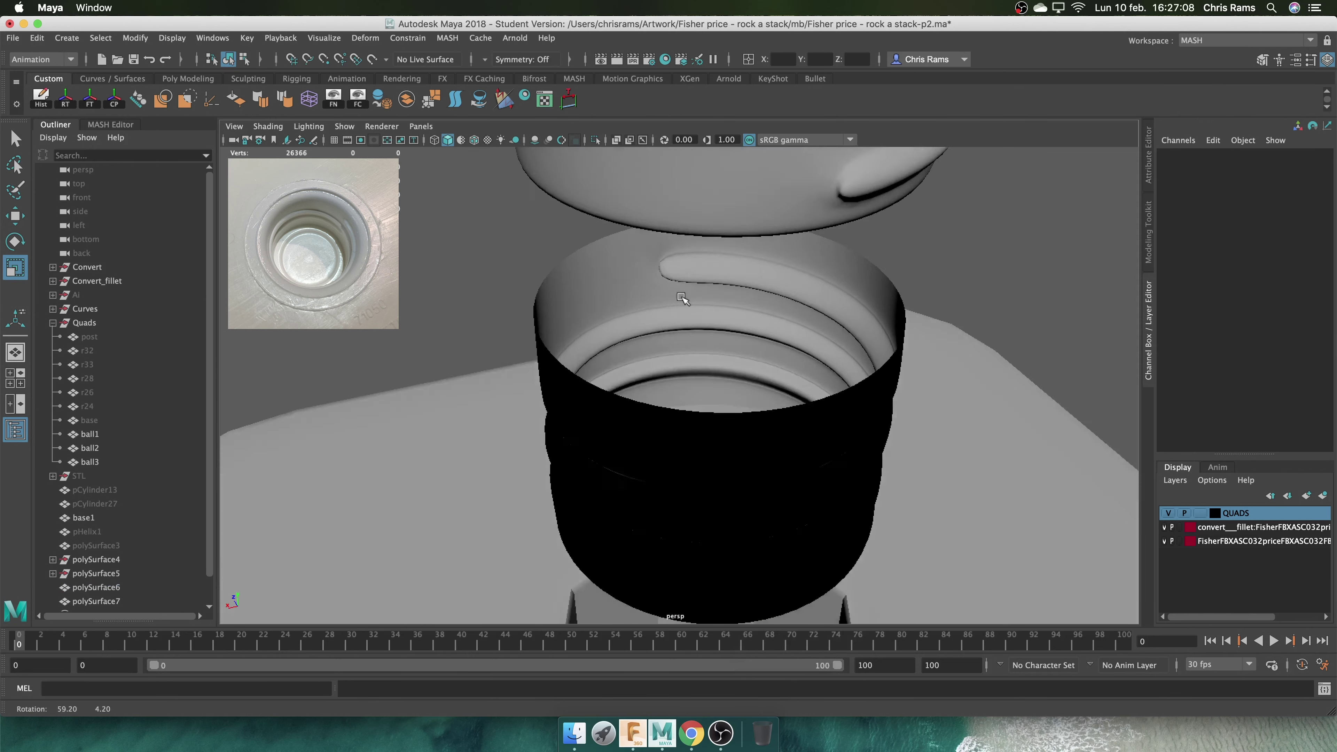
pyautogui.click(684, 289)
pyautogui.press('1')
pyautogui.rightClick(684, 316)
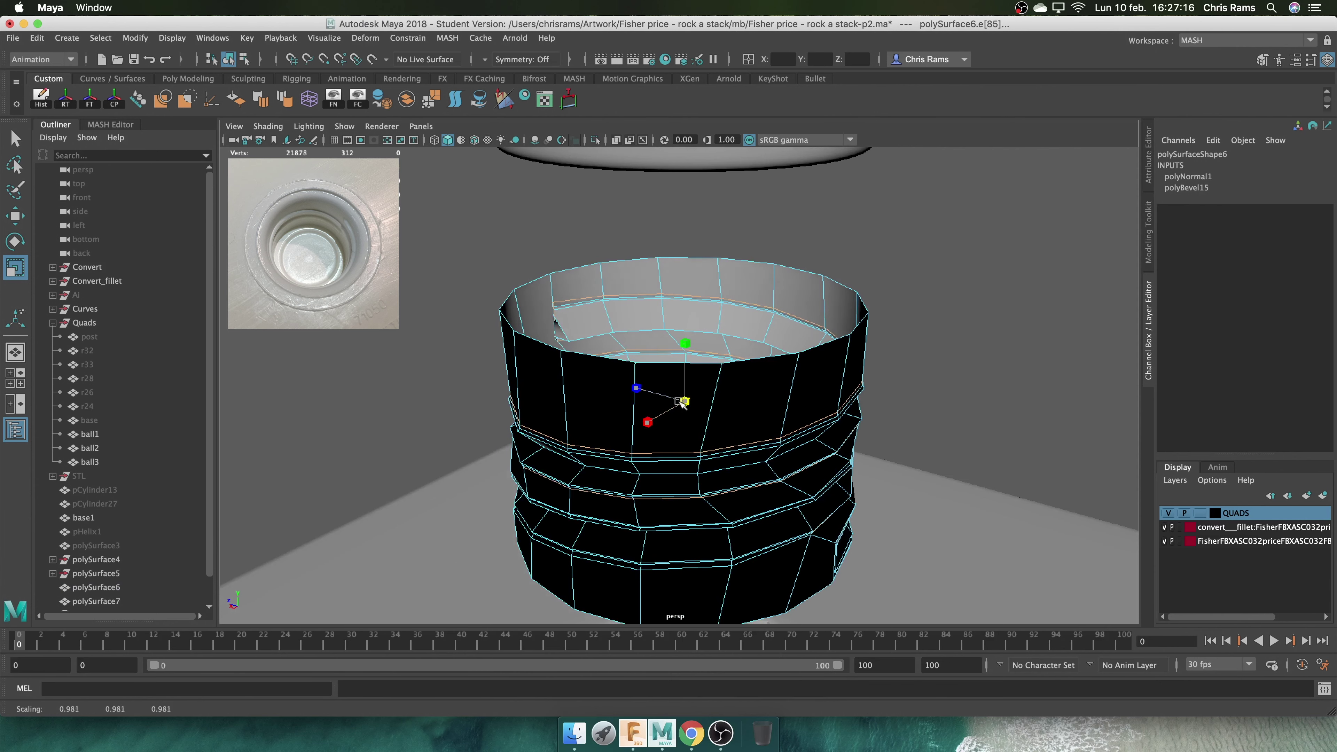
pyautogui.click(928, 284)
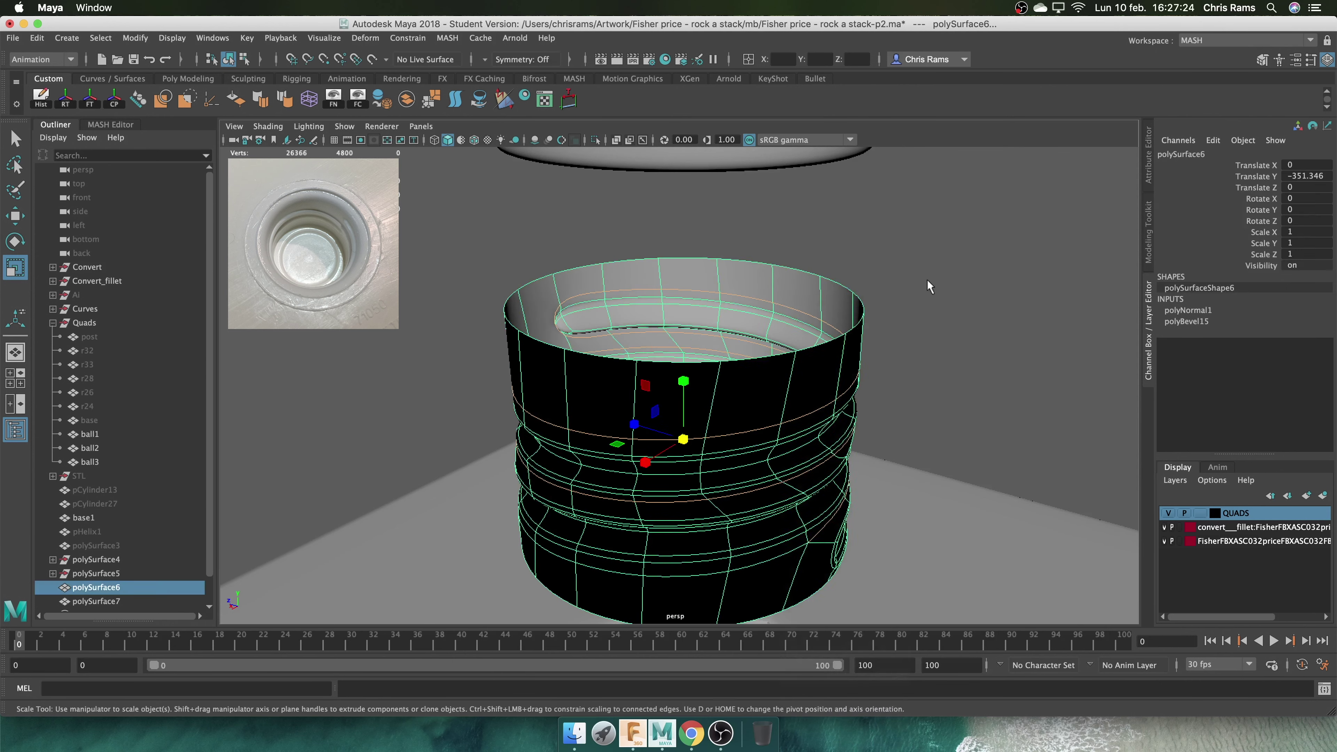
pyautogui.press('3')
pyautogui.moveTo(928, 284)
pyautogui.keyDown('alt'); pyautogui.mouseDown()
pyautogui.moveTo(1053, 322)
pyautogui.moveTo(922, 334)
pyautogui.moveTo(926, 348)
pyautogui.mouseUp(); pyautogui.keyUp('alt')
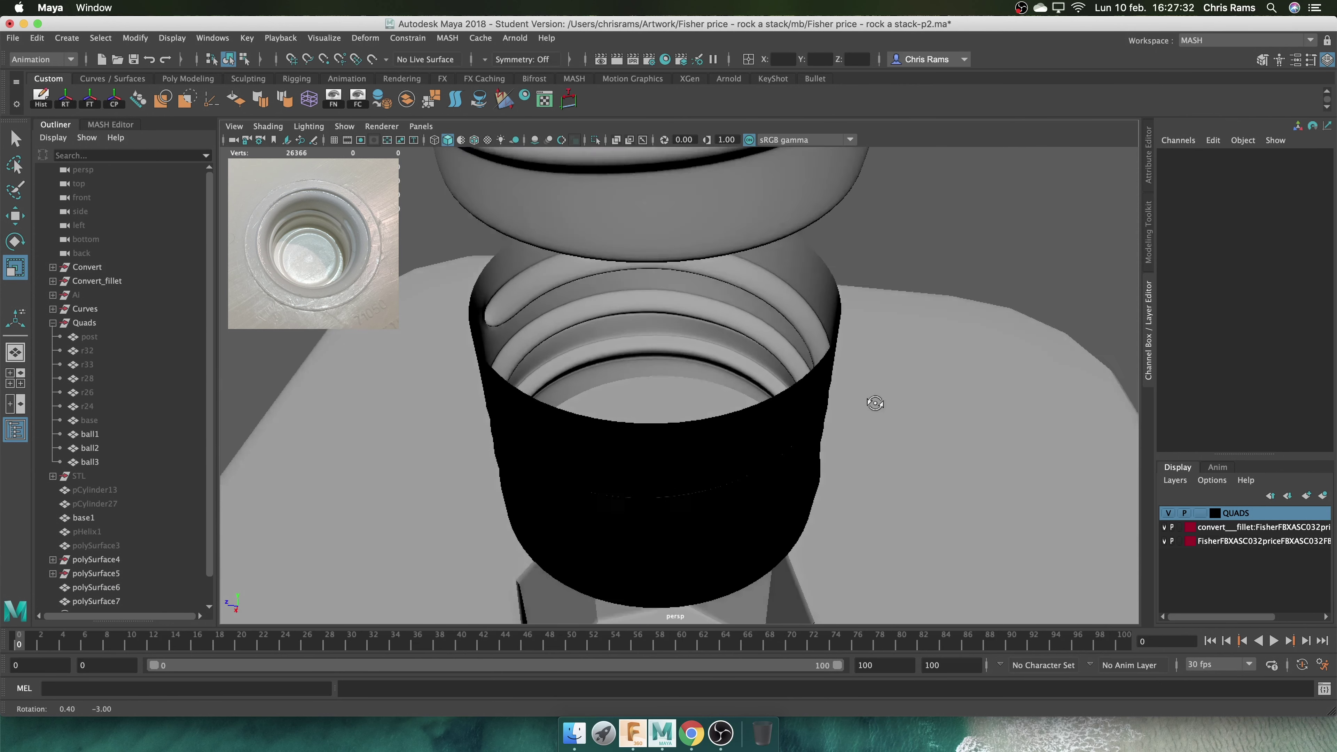
# Check the ring with flat silhouette lighting, then restore default shaded lighting
pyautogui.click(461, 141)
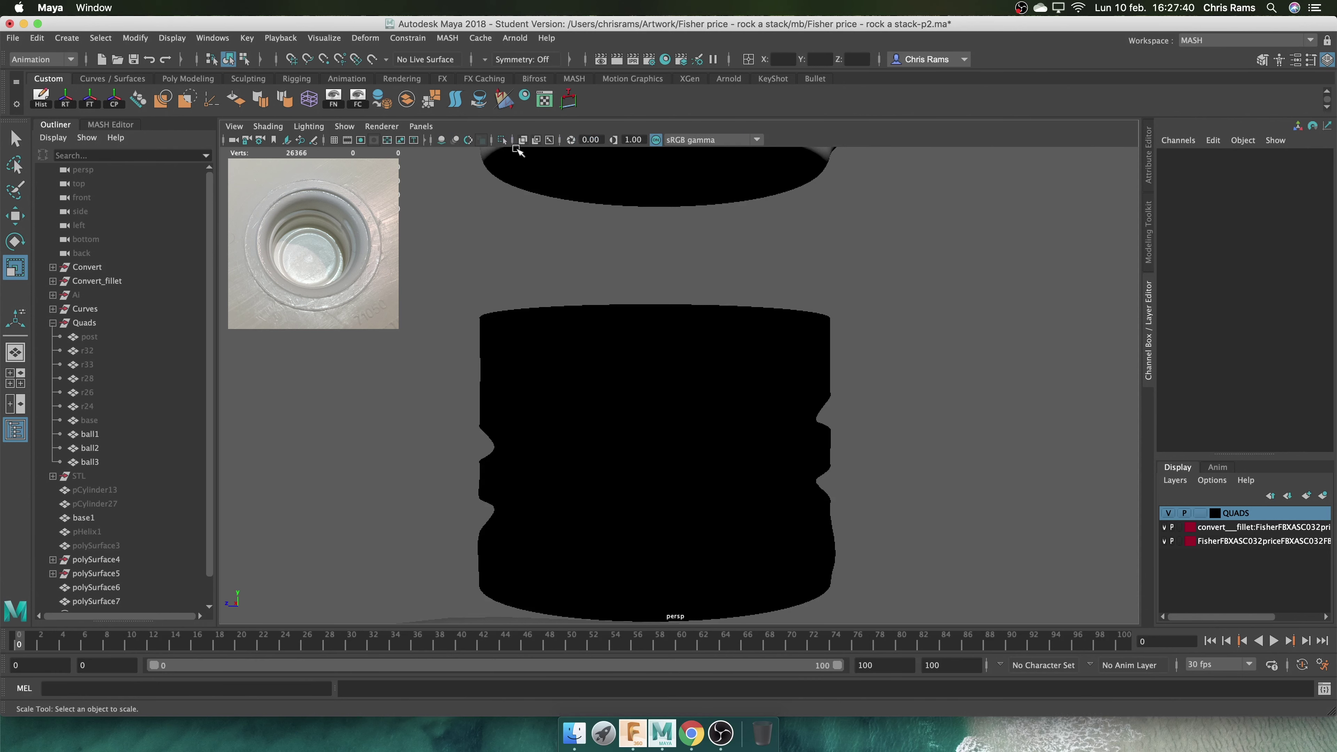
pyautogui.keyDown('alt'); pyautogui.moveTo(715, 243); pyautogui.dragTo(748, 263); pyautogui.keyUp('alt')
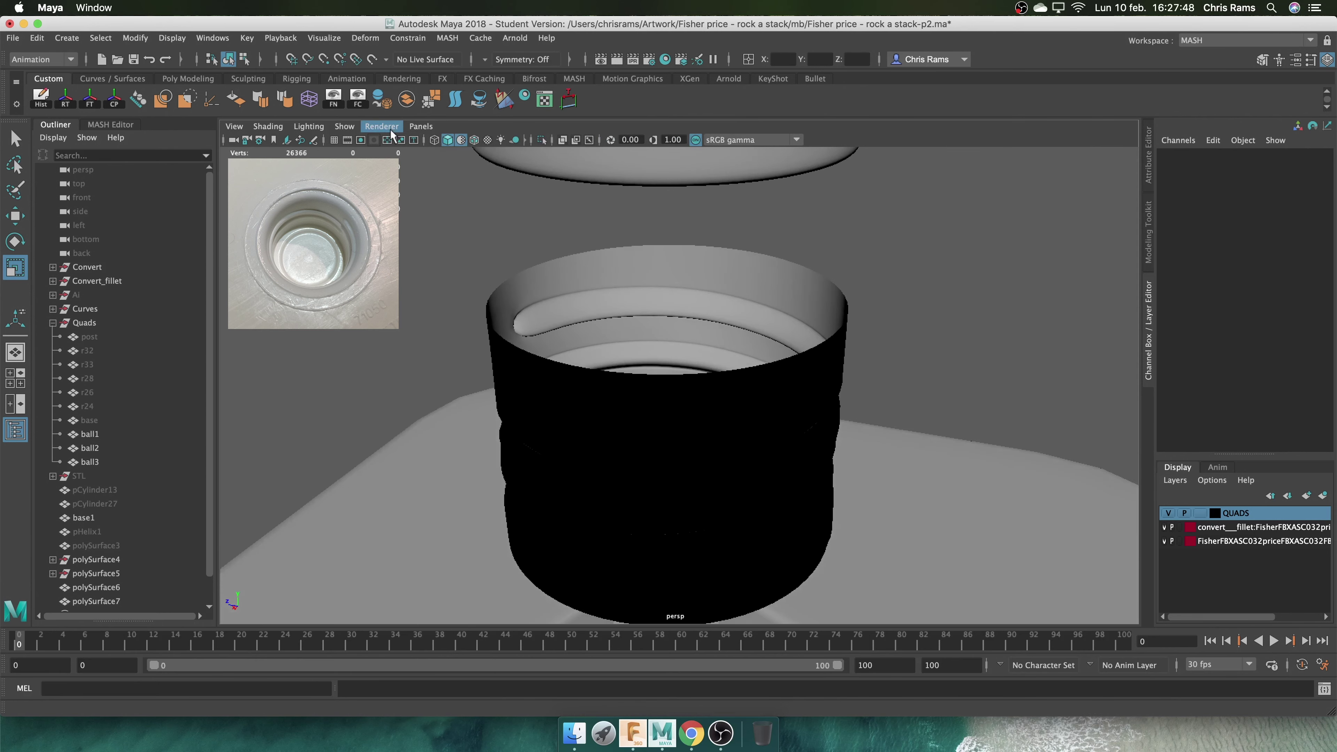
pyautogui.click(461, 139)
pyautogui.keyDown('alt'); pyautogui.moveTo(843, 343); pyautogui.dragTo(877, 360); pyautogui.keyUp('alt')
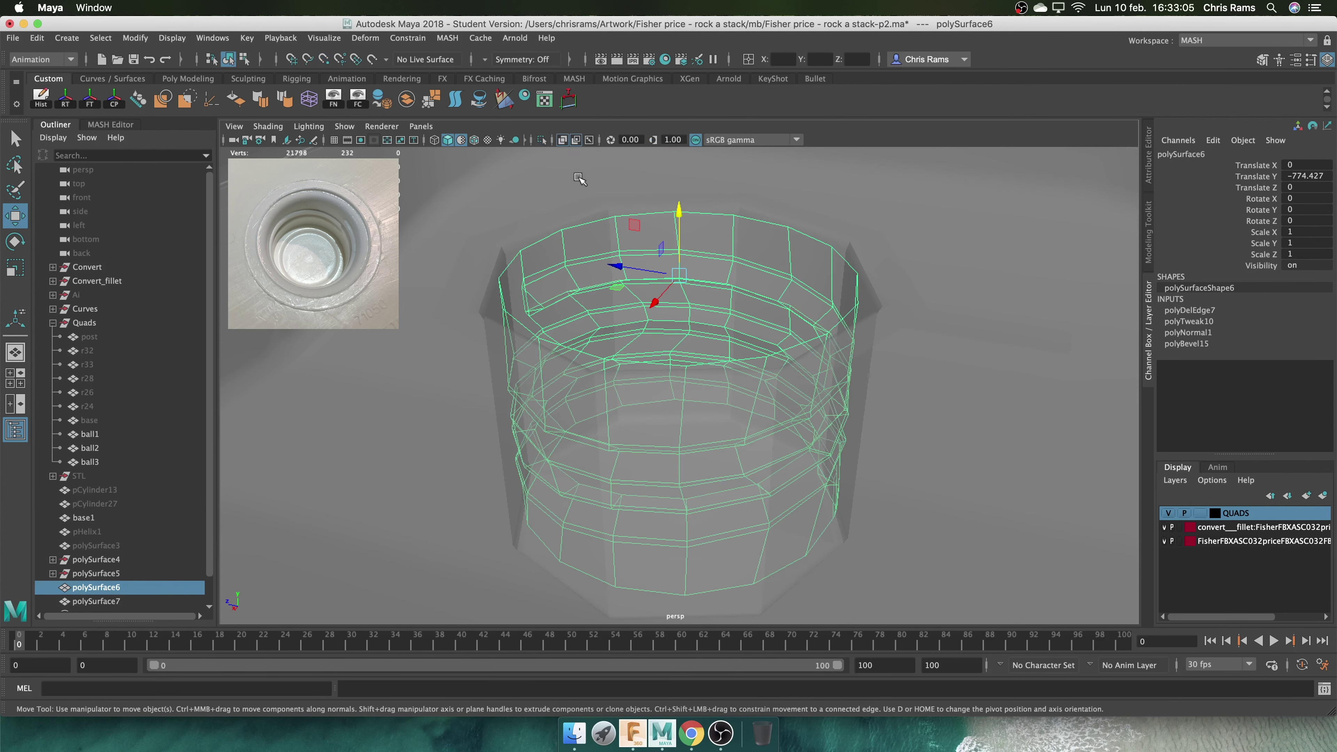
# Orbit and zoom to look down into the threaded insert on the base
pyautogui.keyDown('alt'); pyautogui.moveTo(750, 287); pyautogui.dragTo(847, 340); pyautogui.keyUp('alt')
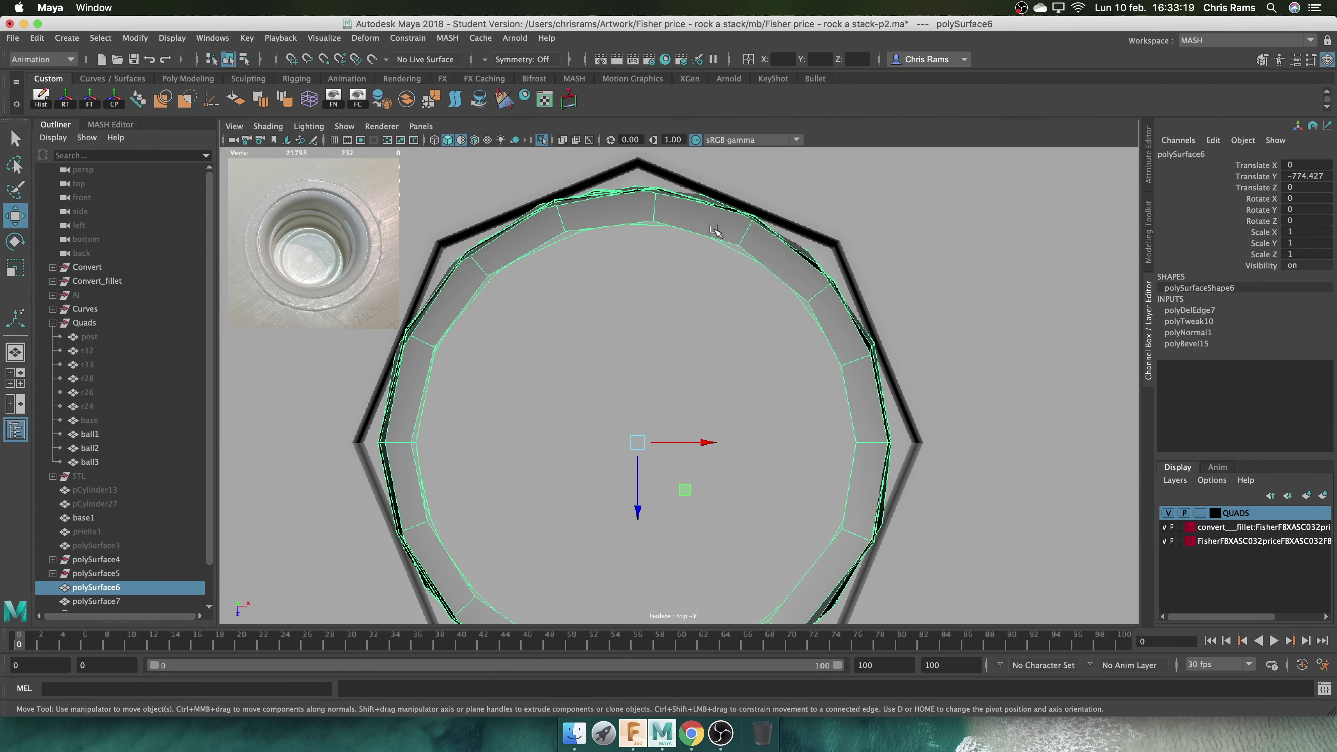
pyautogui.scroll(-2, 715, 230)
pyautogui.scroll(-2, 707, 246)
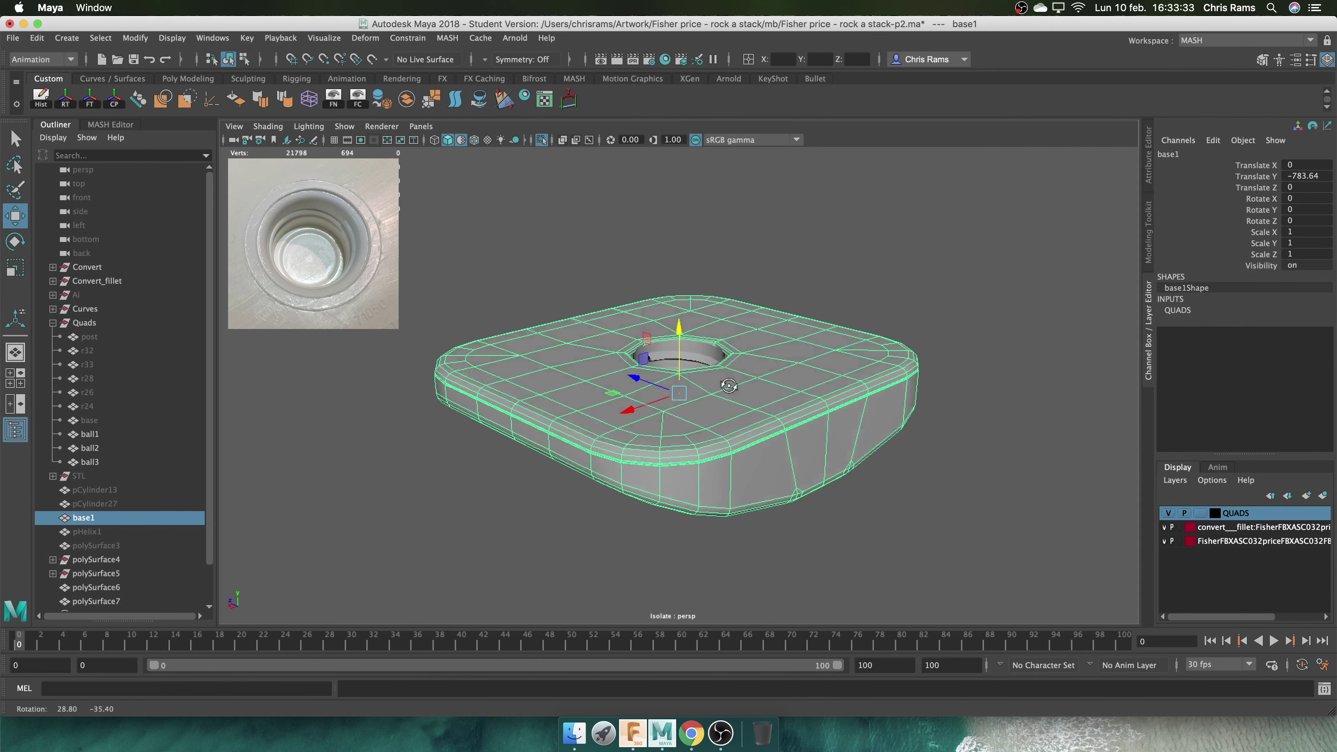
# Smooth the rounded base1 mesh with Divisions 1
pyautogui.rightClick(790, 312)
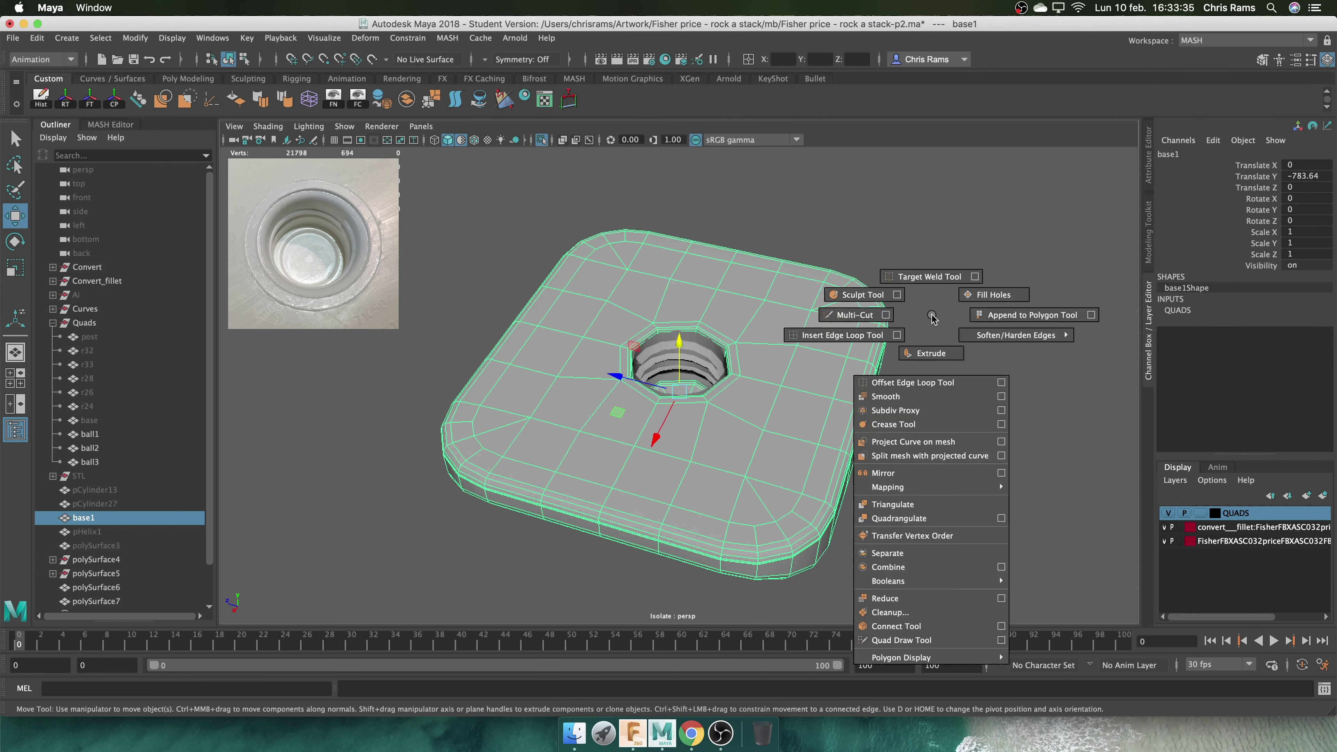
pyautogui.click(717, 349)
pyautogui.scroll(5, 717, 348)
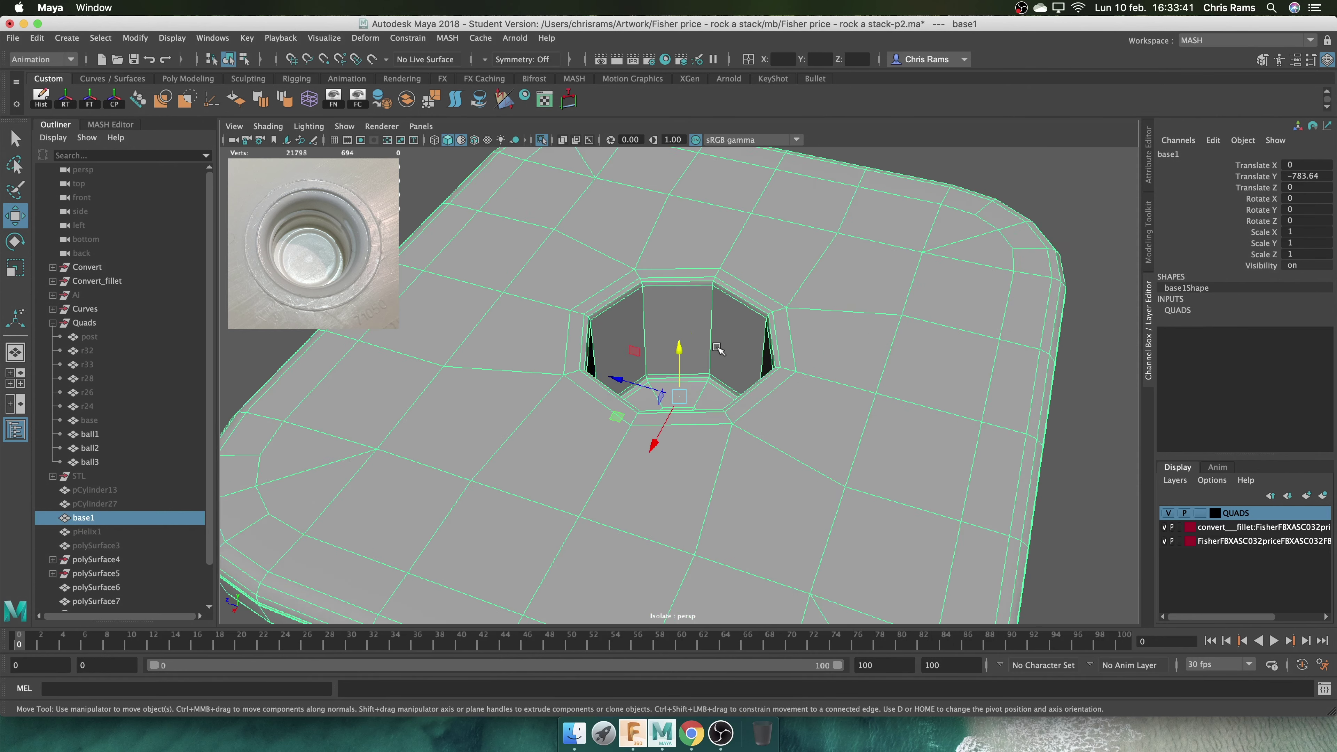
pyautogui.scroll(3, 717, 348)
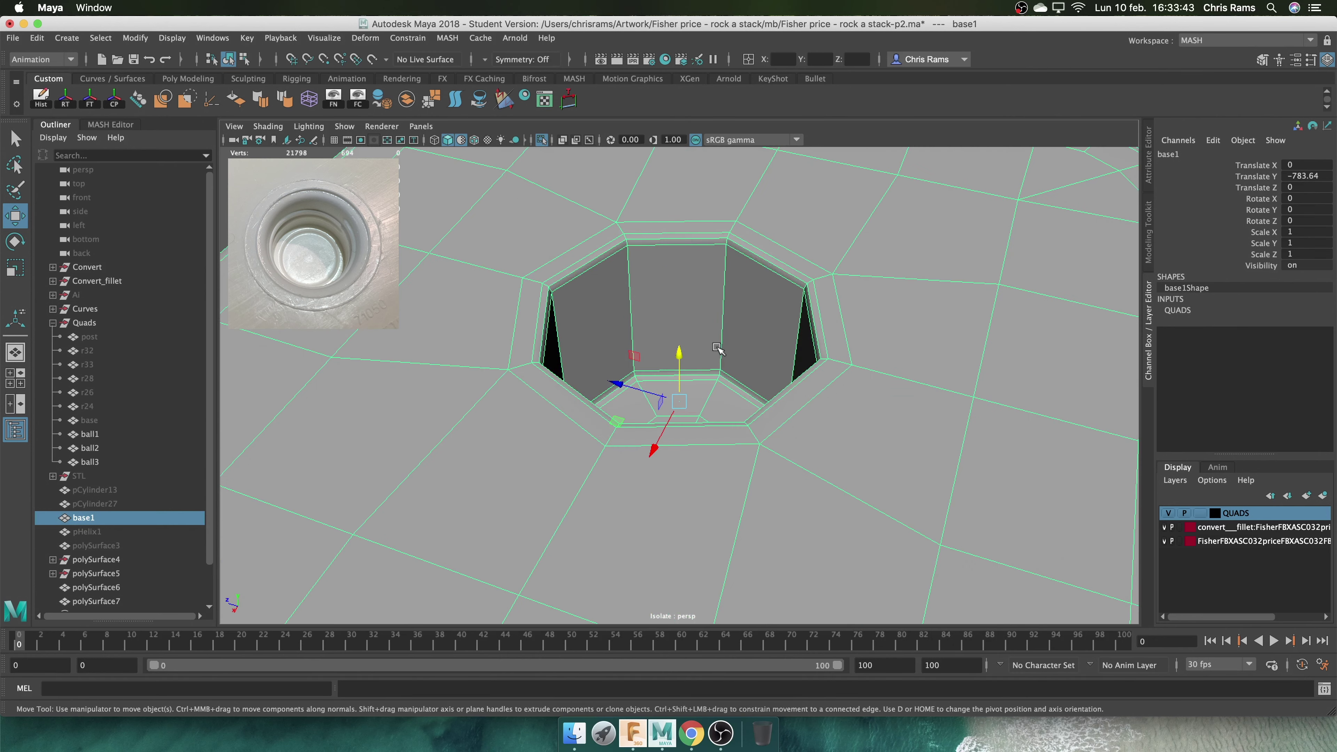
pyautogui.scroll(-5, 715, 352)
pyautogui.press('q')
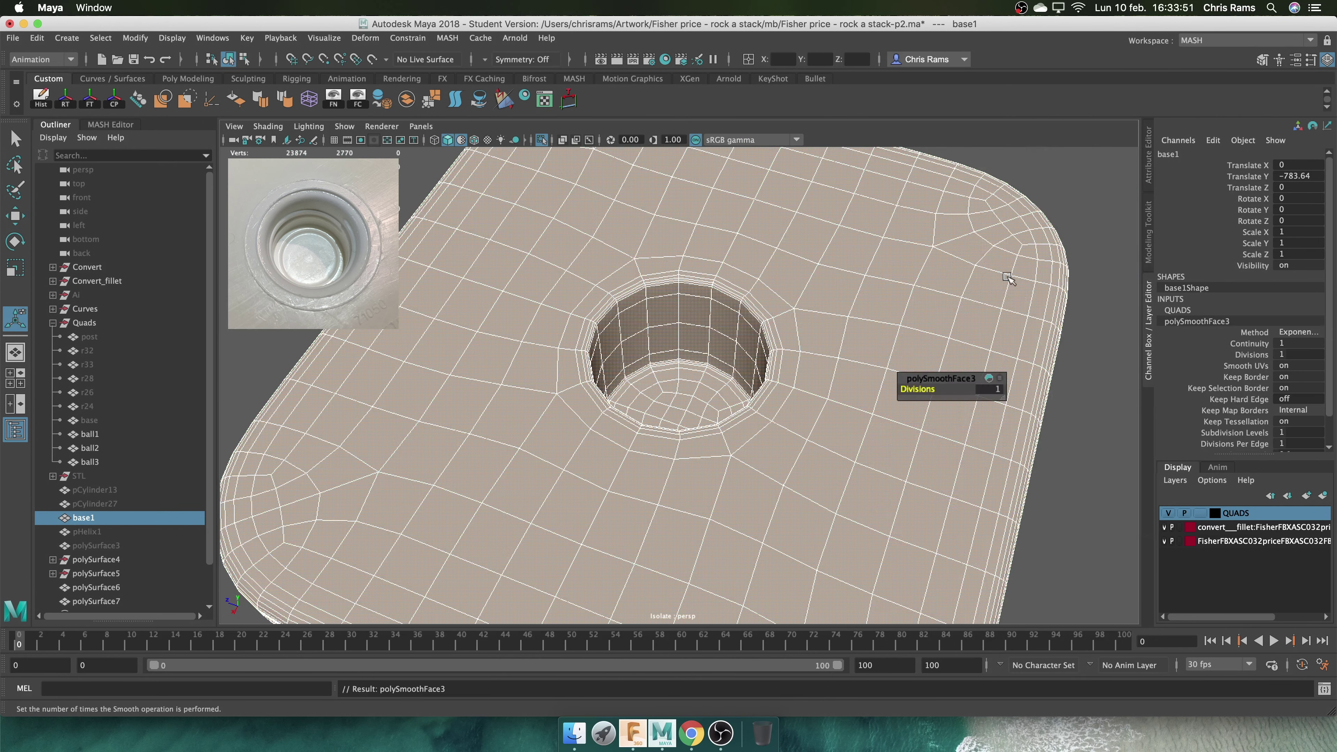
pyautogui.scroll(5, 735, 319)
pyautogui.scroll(2, 735, 320)
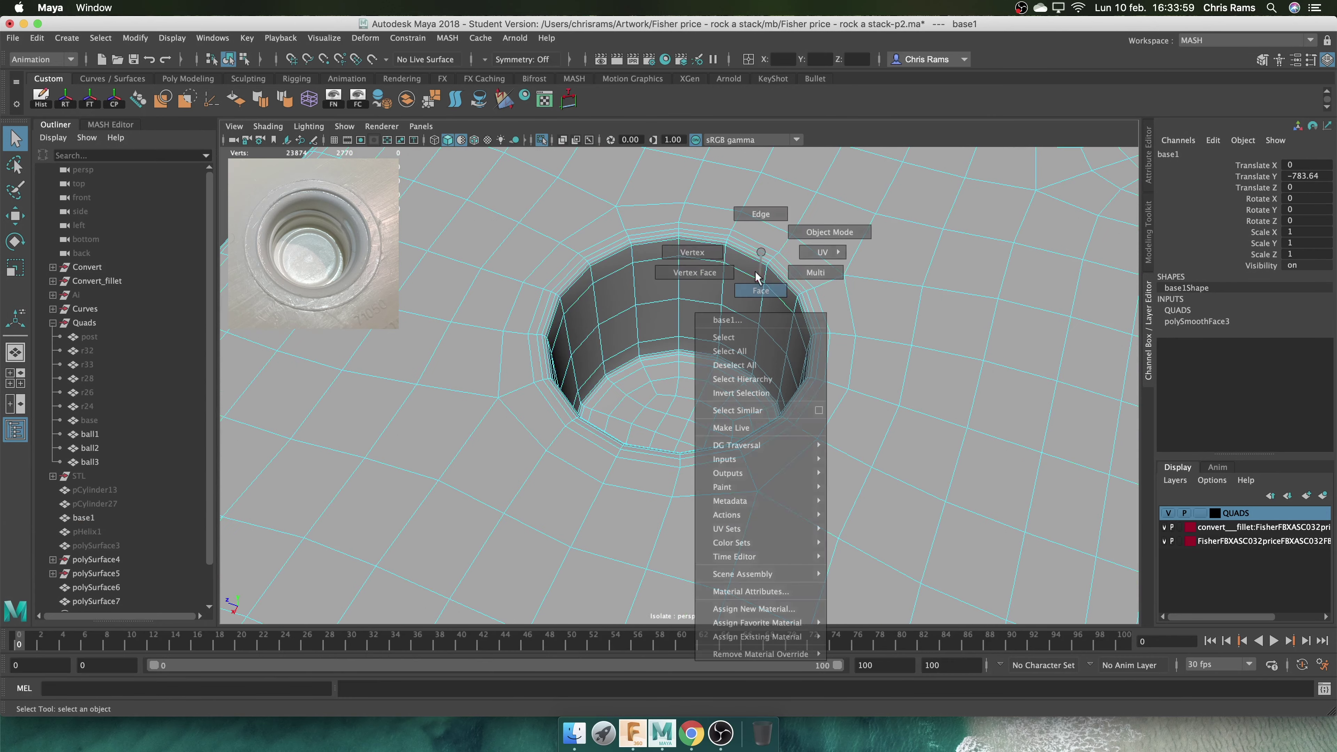
# Delete the faces lining the base's hole
pyautogui.moveTo(757, 277); pyautogui.dragTo(758, 279, button='right')
pyautogui.scroll(4, 695, 319)
pyautogui.press('Delete')
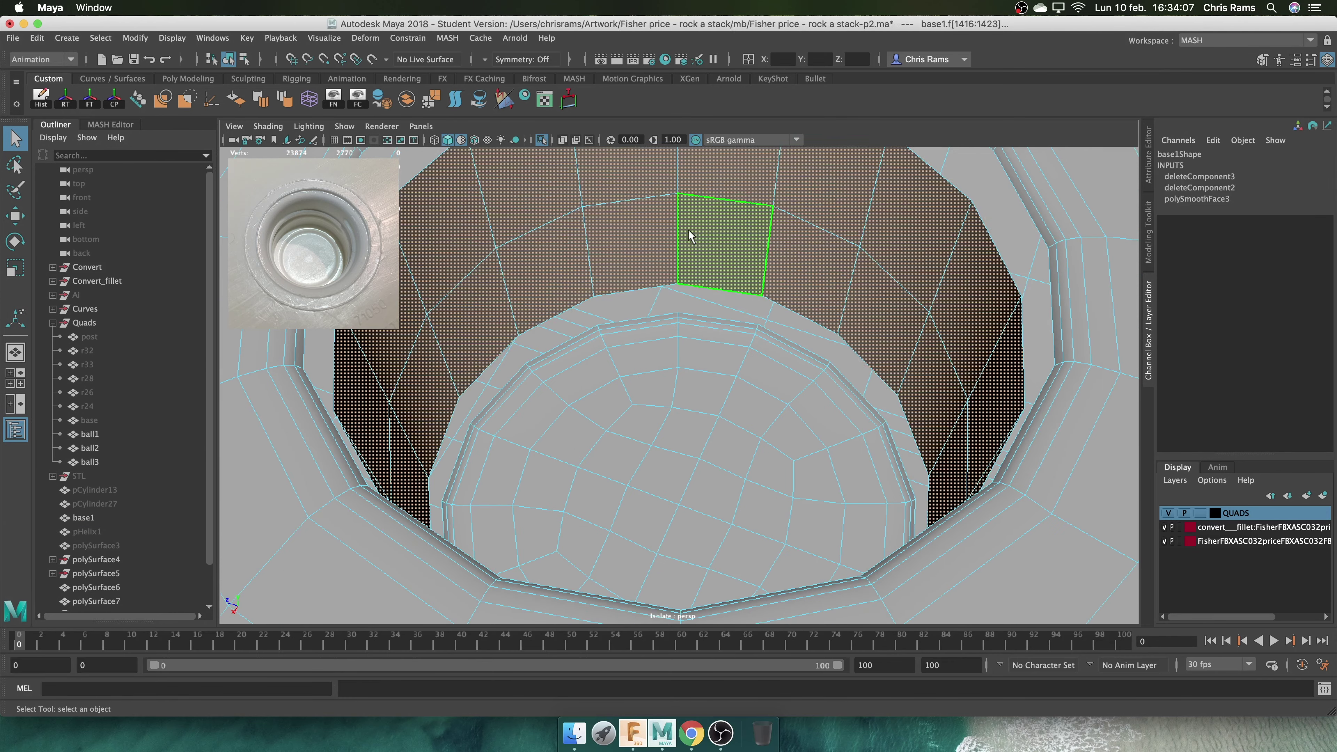
pyautogui.scroll(-8, 729, 265)
# Combine the threaded insert and base into one mesh, polySurface8
pyautogui.click(474, 140)
pyautogui.click(679, 369)
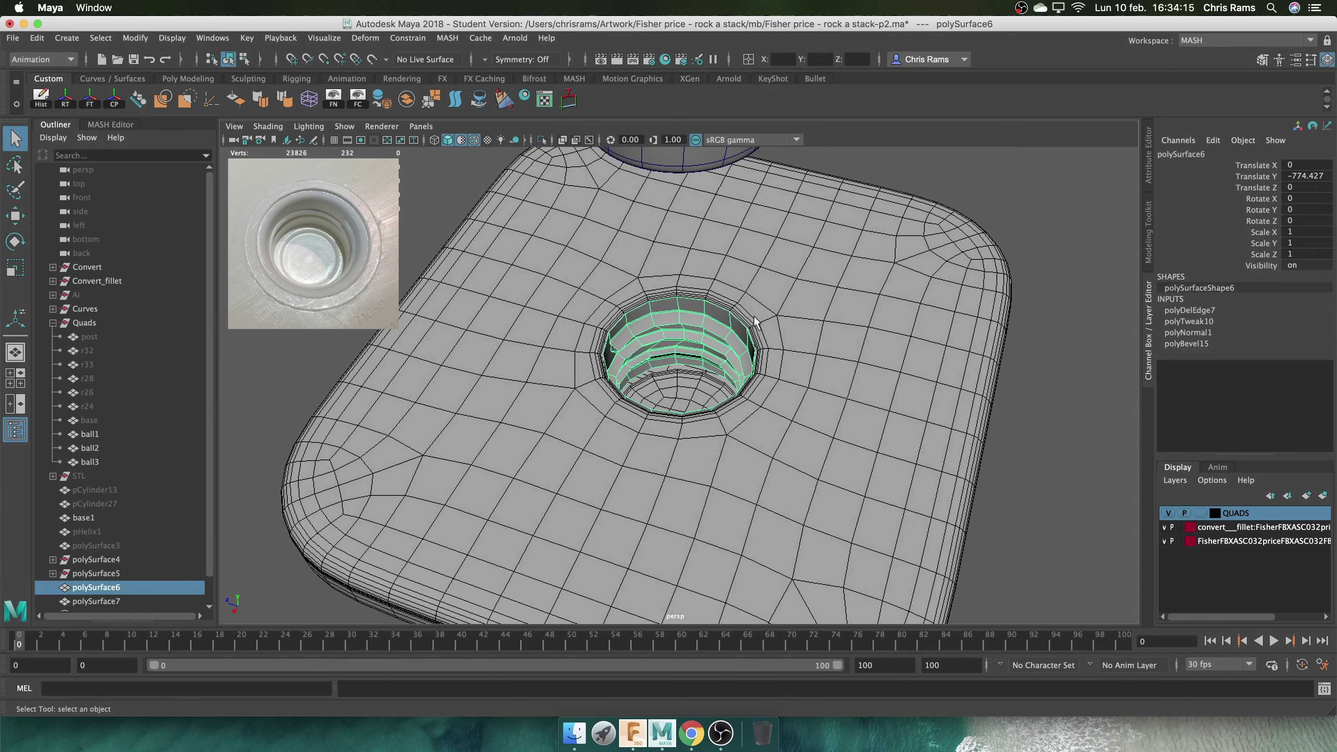
pyautogui.keyDown('shift'); pyautogui.click(790, 474); pyautogui.keyUp('shift')
pyautogui.scroll(8, 722, 315)
pyautogui.click(722, 315)
pyautogui.scroll(2, 684, 332)
pyautogui.scroll(3, 684, 331)
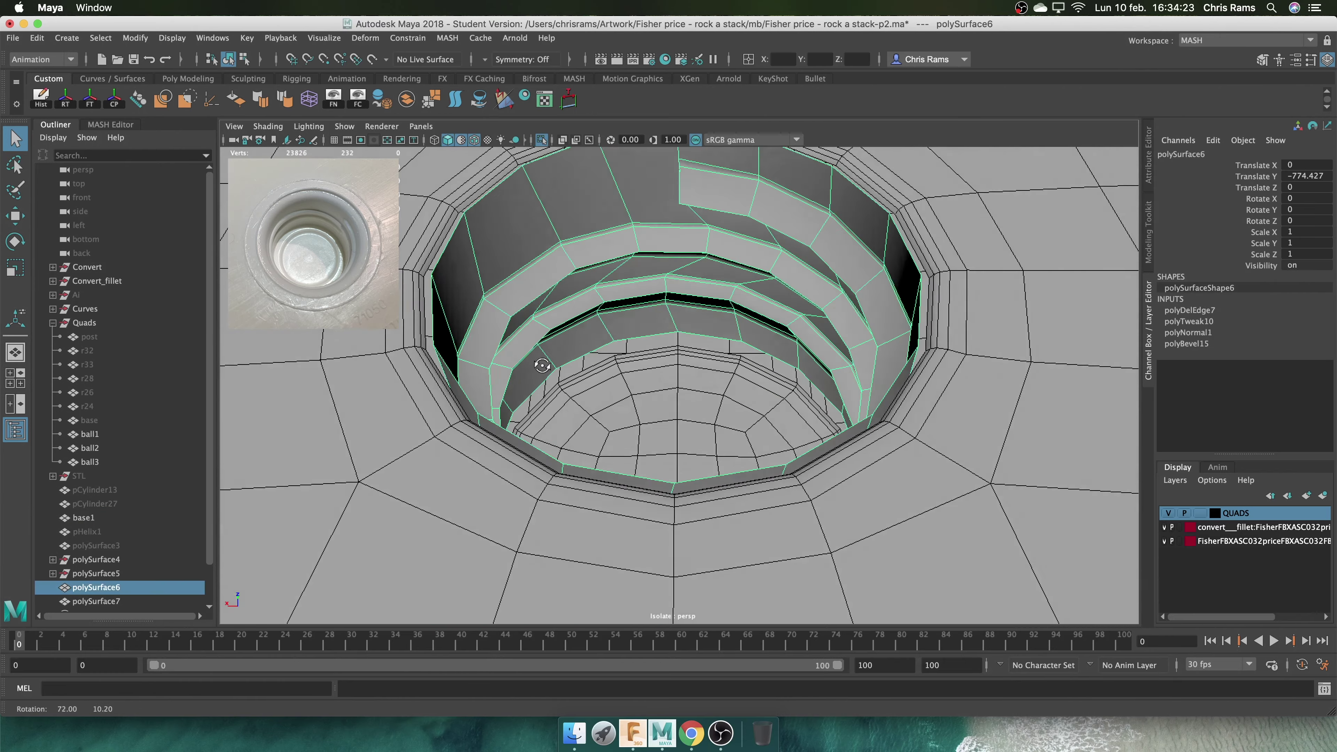
pyautogui.scroll(3, 738, 329)
pyautogui.scroll(3, 796, 328)
pyautogui.click(878, 223)
pyautogui.scroll(-10, 717, 330)
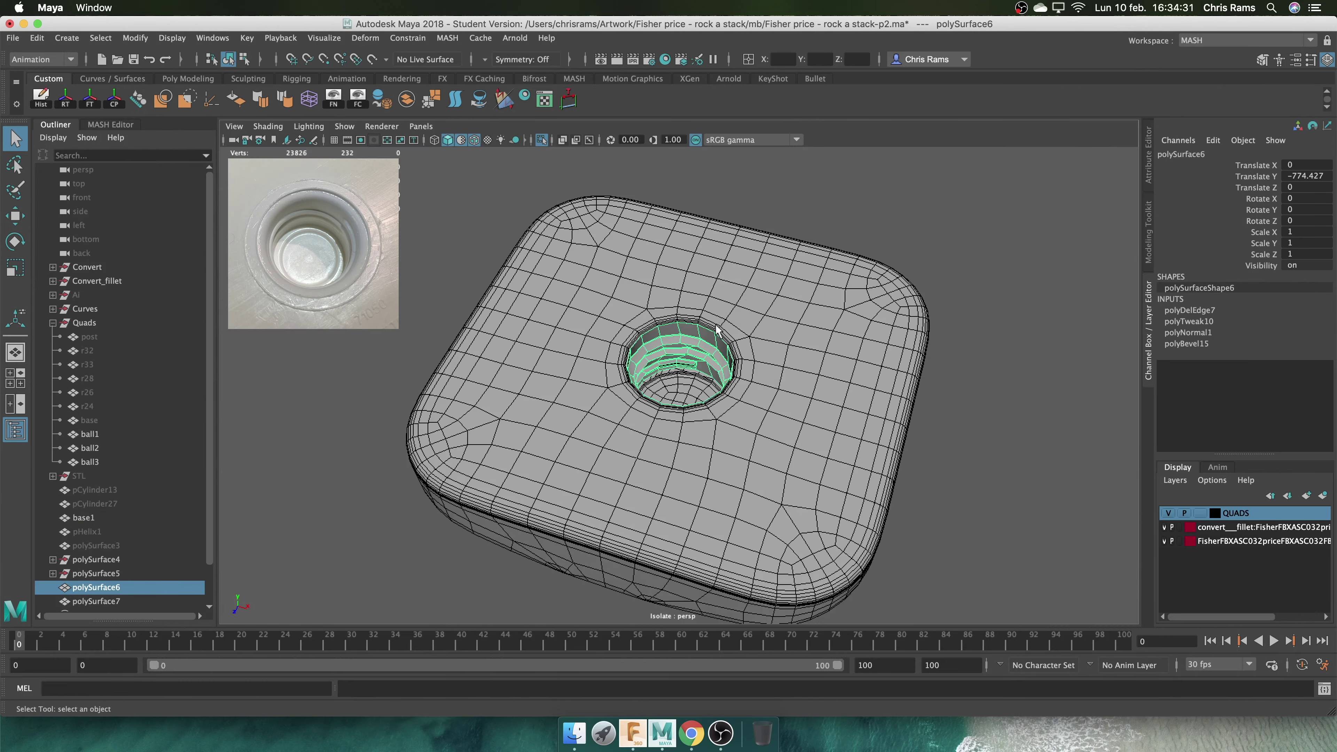
pyautogui.scroll(5, 708, 424)
# Enable X-ray in vertex mode and frame a seam vertex inside the hole
pyautogui.scroll(3, 663, 329)
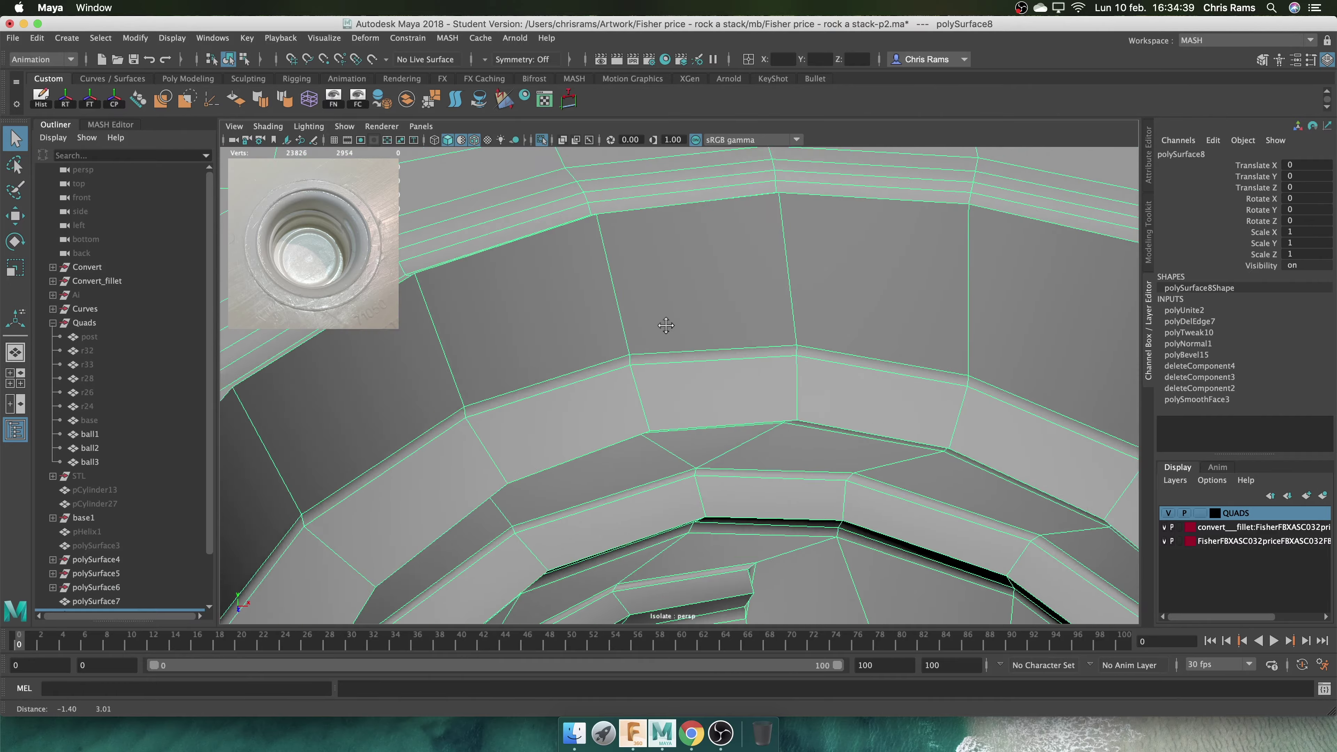
pyautogui.scroll(2, 636, 388)
pyautogui.rightClick(666, 327)
pyautogui.hotkey('alt', 'x')
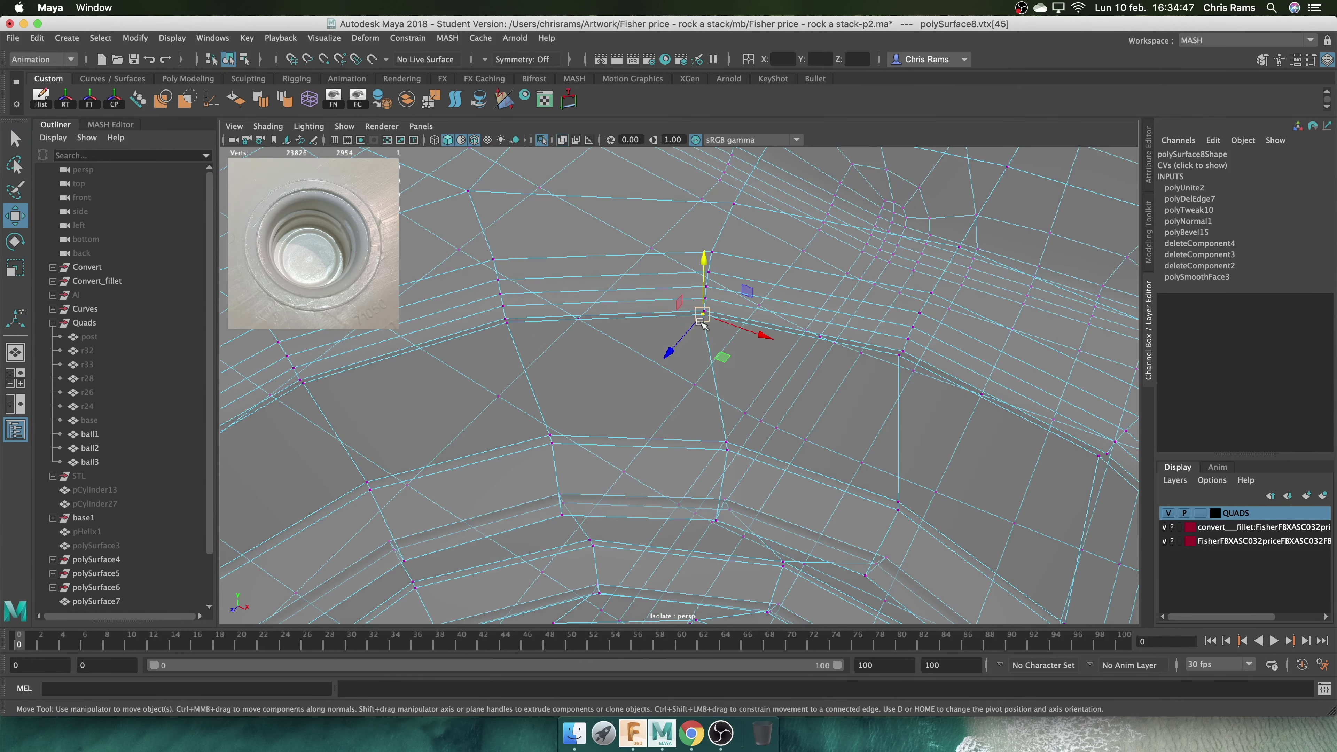
pyautogui.press('f')
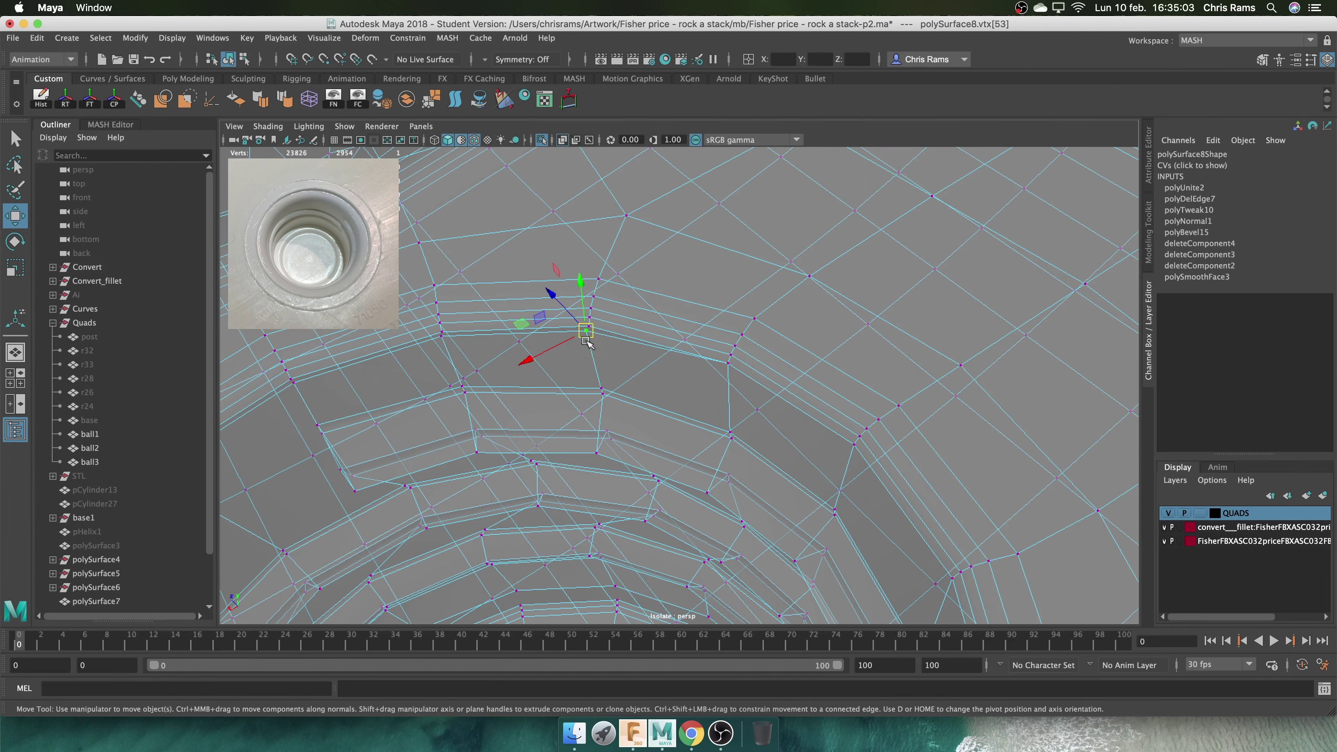
pyautogui.keyDown('alt'); pyautogui.moveTo(638, 356); pyautogui.dragTo(542, 340); pyautogui.keyUp('alt')
pyautogui.click(542, 340)
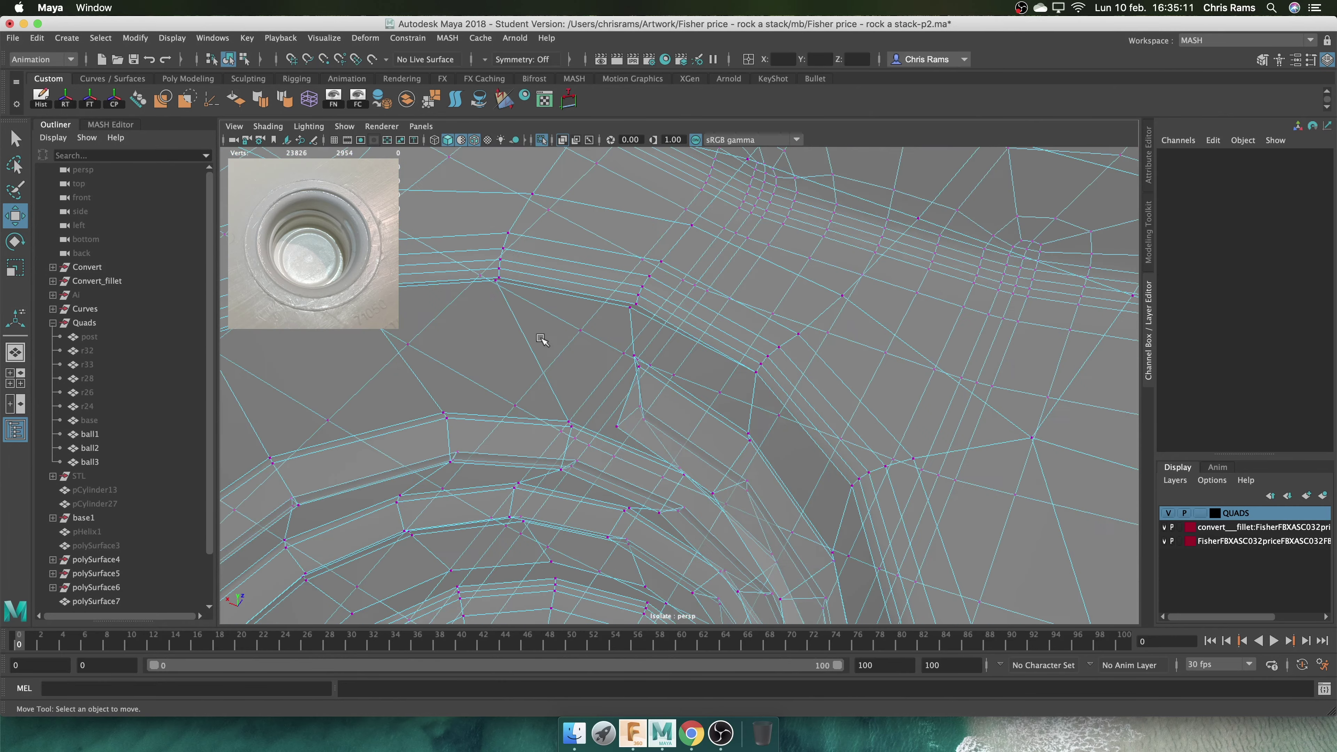
pyautogui.click(678, 327)
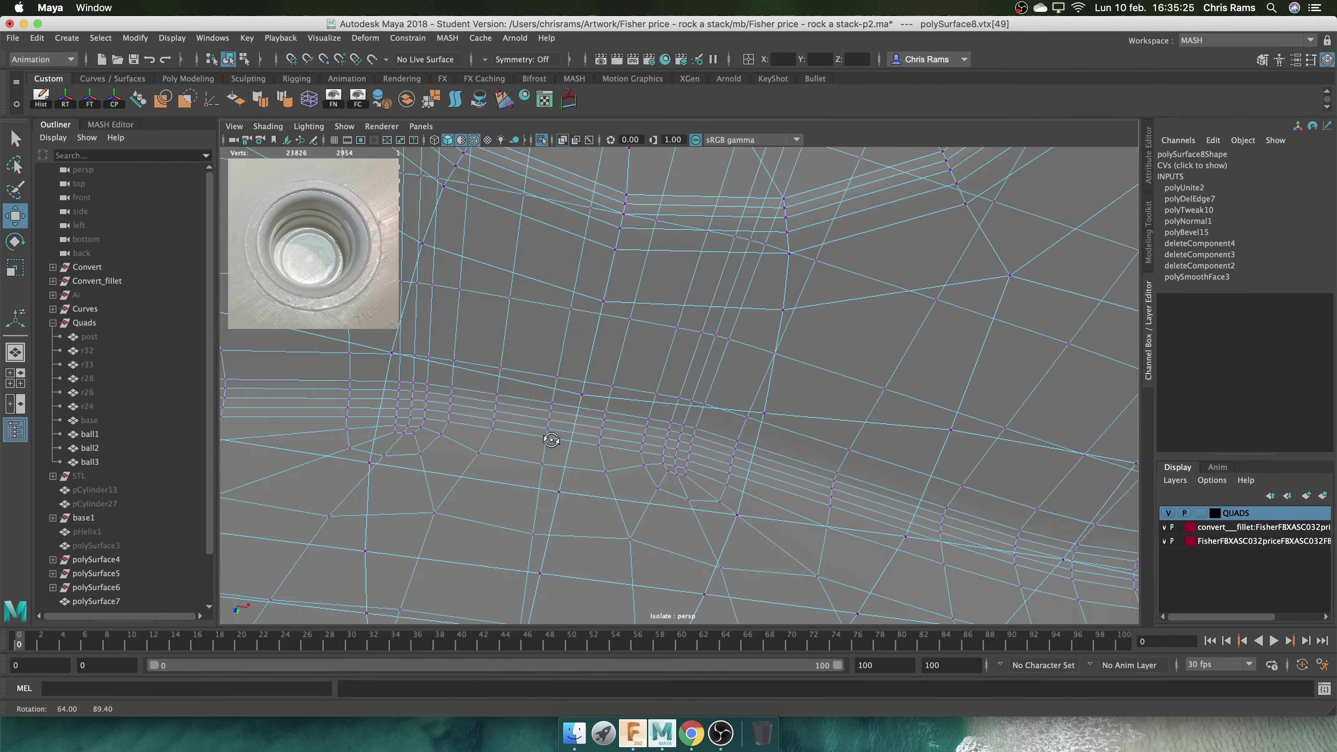
# Pick neighbouring seam vertices and frame them from new angles
pyautogui.keyDown('alt'); pyautogui.moveTo(552, 440); pyautogui.dragTo(703, 351); pyautogui.keyUp('alt')
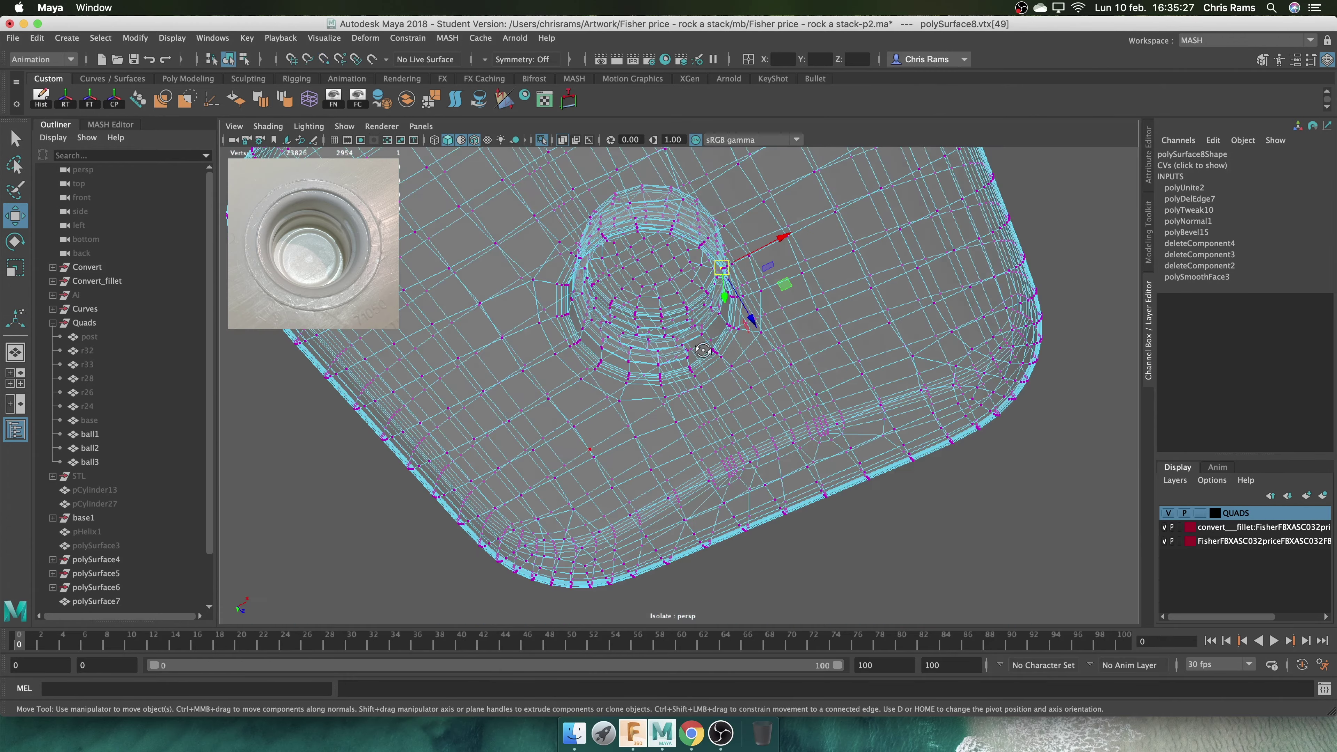
pyautogui.scroll(5, 694, 419)
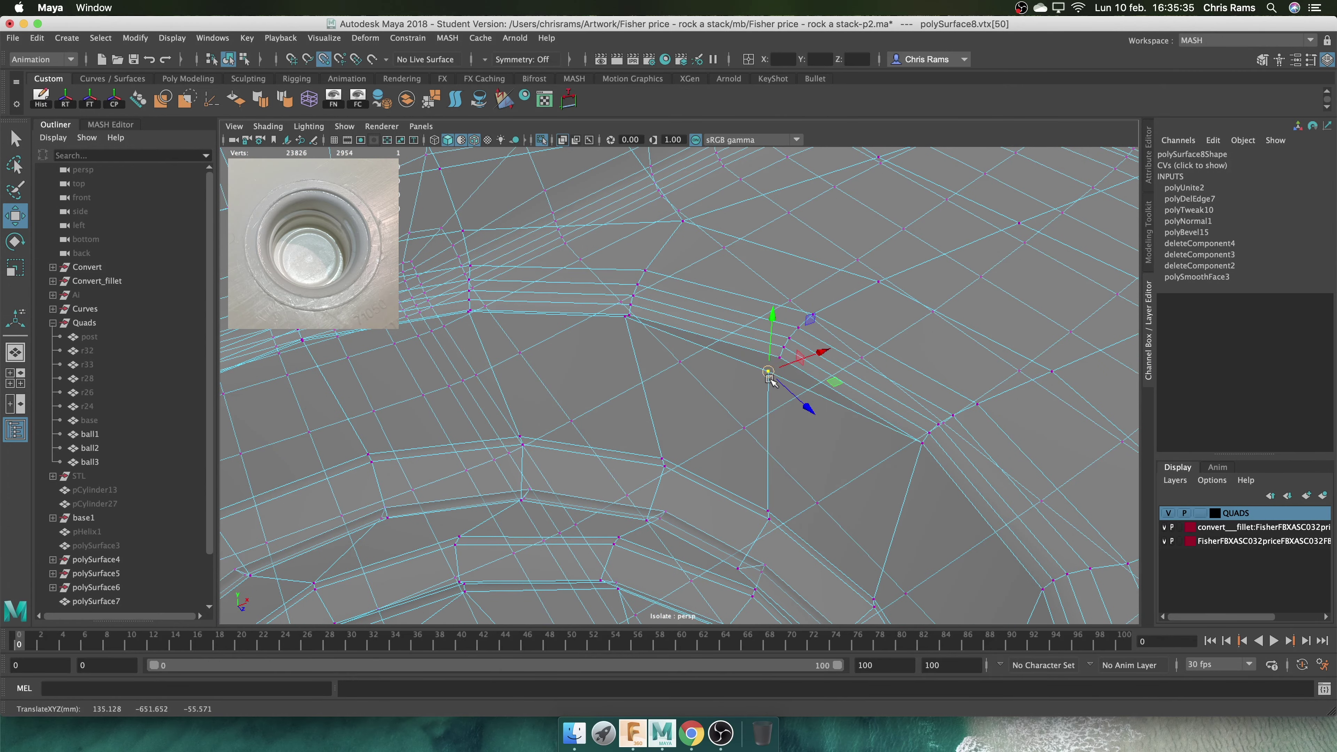
pyautogui.moveTo(626, 320)
pyautogui.keyDown('alt'); pyautogui.mouseDown()
pyautogui.moveTo(298, 344)
pyautogui.moveTo(514, 442)
pyautogui.moveTo(606, 314)
pyautogui.mouseUp(); pyautogui.keyUp('alt')
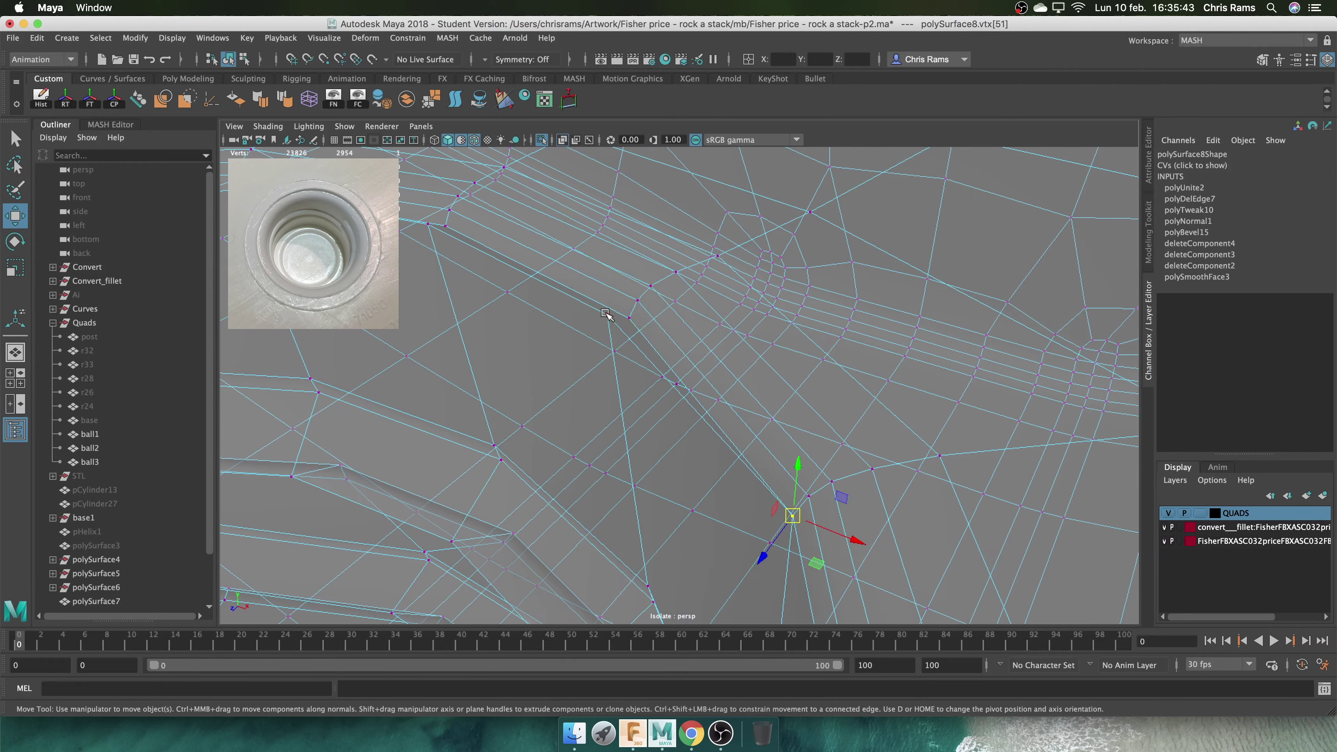
pyautogui.click(460, 224)
pyautogui.moveTo(460, 224)
pyautogui.keyDown('alt'); pyautogui.mouseDown()
pyautogui.moveTo(579, 343)
pyautogui.moveTo(634, 452)
pyautogui.moveTo(662, 379)
pyautogui.moveTo(653, 389)
pyautogui.mouseUp(); pyautogui.keyUp('alt')
pyautogui.click(633, 452)
pyautogui.press('f')
# Show back faces as black and pull a gap vertex down to close the seam
pyautogui.click(309, 126)
pyautogui.click(337, 211)
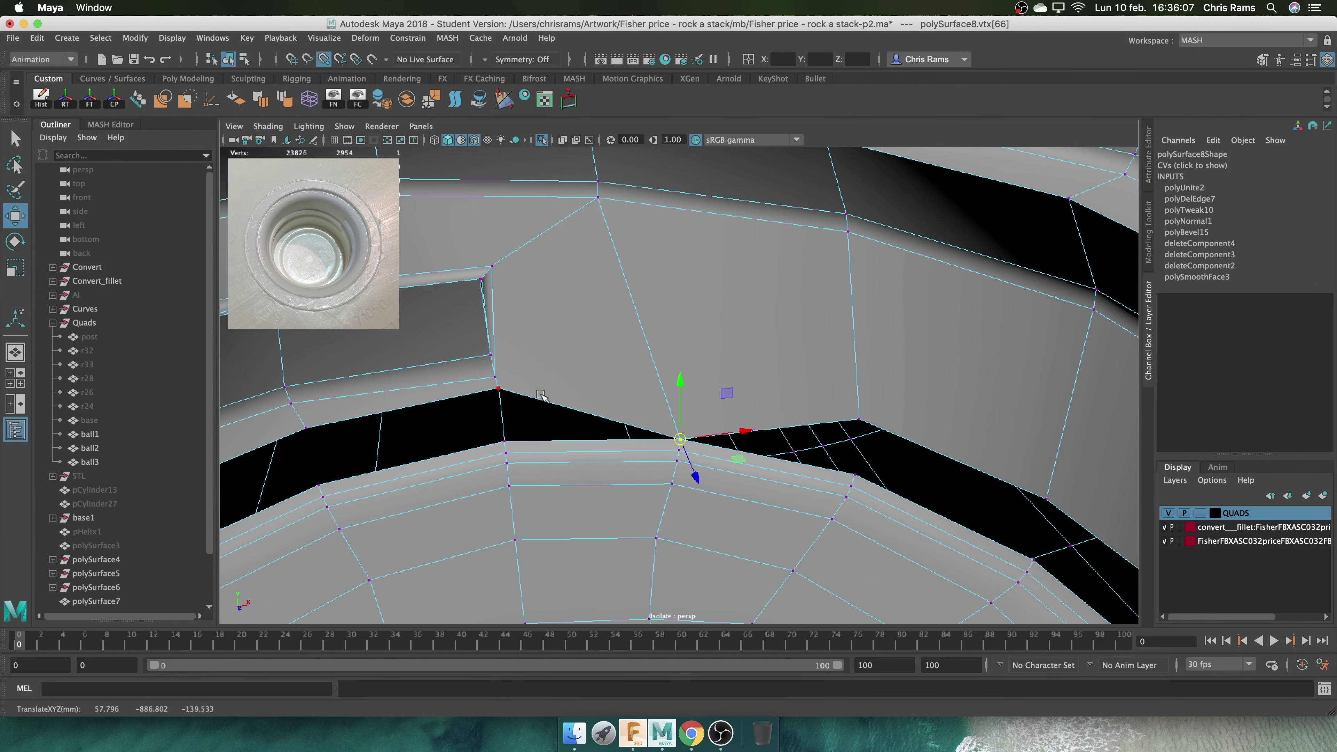
pyautogui.click(541, 395)
pyautogui.keyDown('alt'); pyautogui.moveTo(541, 395); pyautogui.dragTo(731, 387); pyautogui.keyUp('alt')
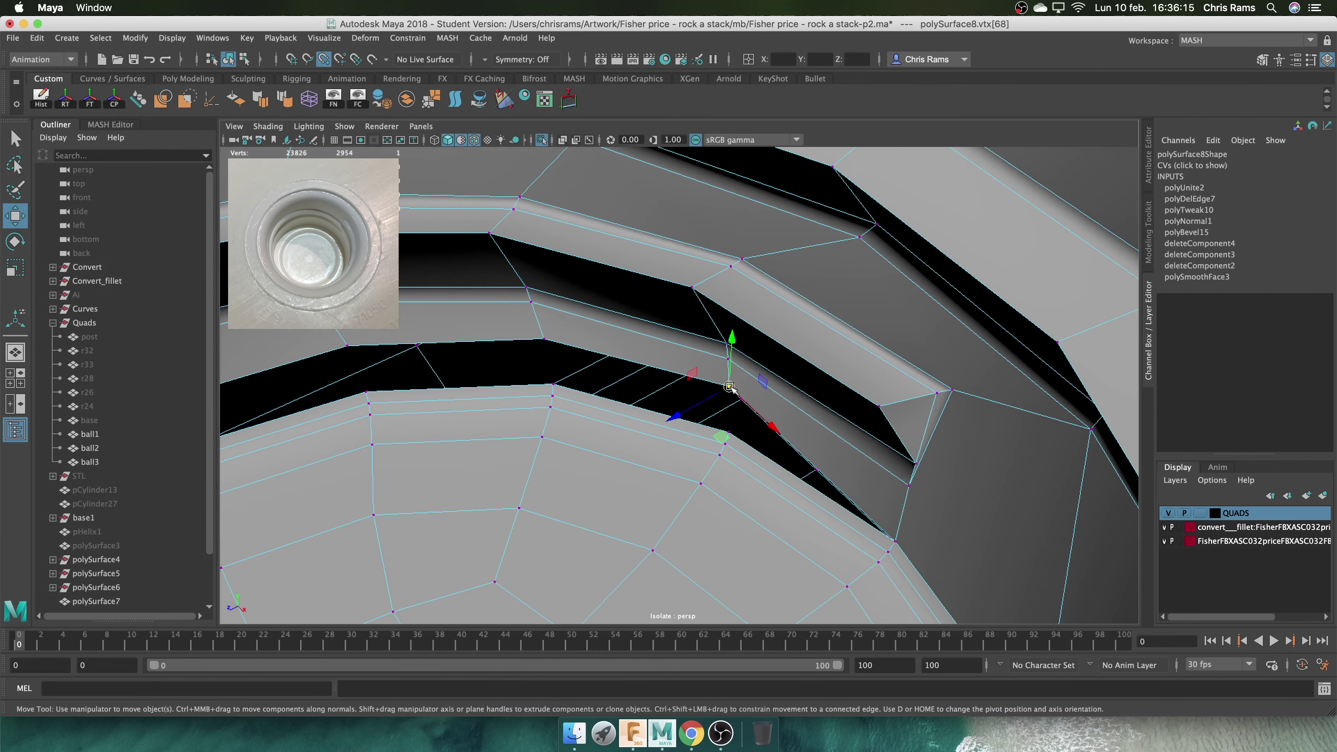
pyautogui.click(552, 395)
pyautogui.keyDown('alt'); pyautogui.moveTo(552, 395); pyautogui.dragTo(700, 398); pyautogui.keyUp('alt')
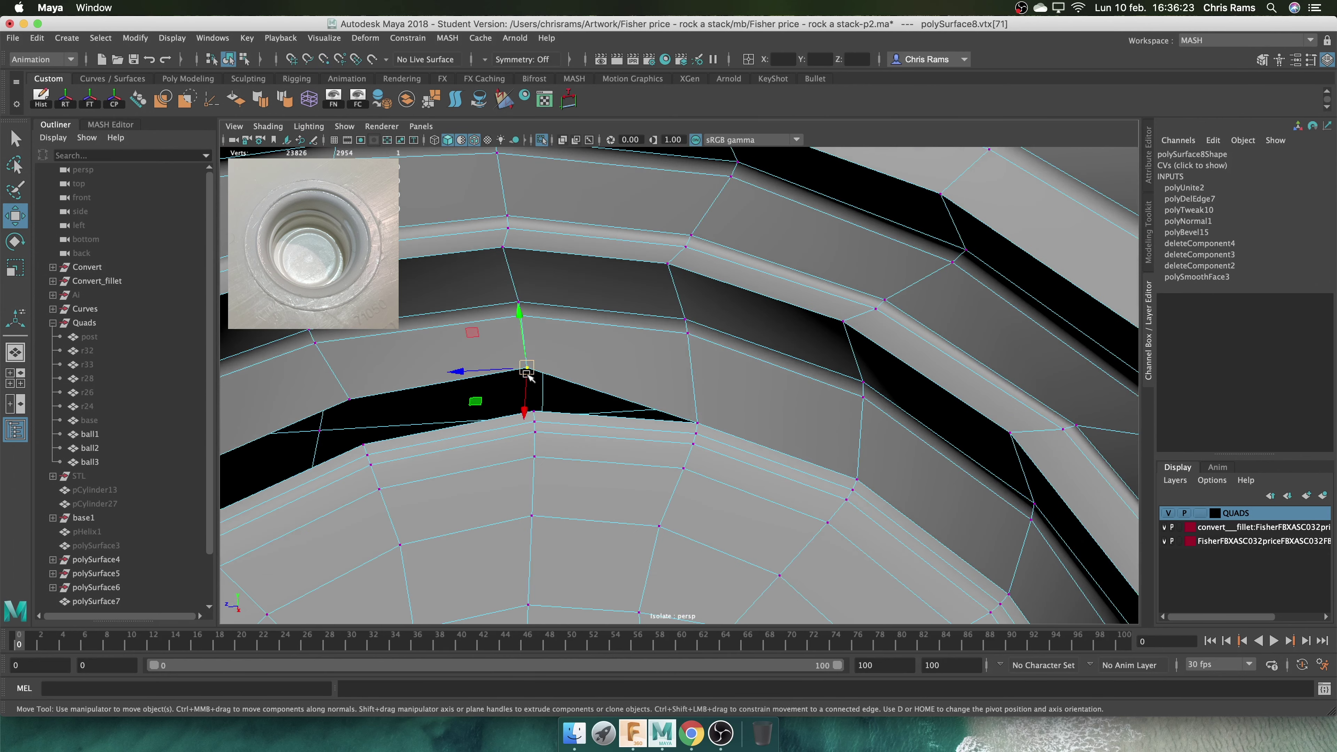
pyautogui.keyDown('alt'); pyautogui.moveTo(527, 376); pyautogui.dragTo(724, 490); pyautogui.keyUp('alt')
pyautogui.click(406, 384)
pyautogui.moveTo(406, 385)
pyautogui.keyDown('alt'); pyautogui.mouseDown()
pyautogui.moveTo(669, 354)
pyautogui.moveTo(778, 399)
pyautogui.mouseUp(); pyautogui.keyUp('alt')
pyautogui.moveTo(651, 319); pyautogui.dragTo(651, 356)
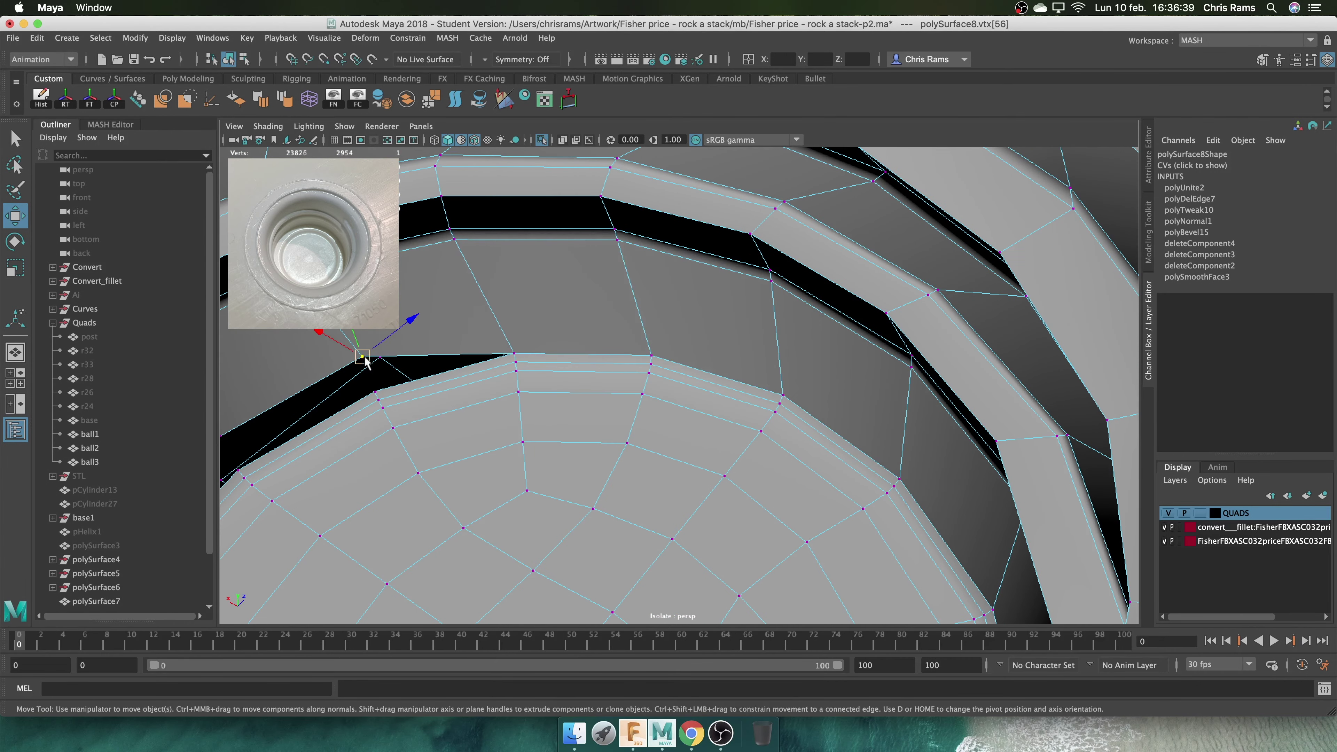
# Select every vertex of the joined mesh and merge them
pyautogui.moveTo(365, 362)
pyautogui.keyDown('alt'); pyautogui.mouseDown()
pyautogui.moveTo(767, 418)
pyautogui.moveTo(772, 361)
pyautogui.mouseUp(); pyautogui.keyUp('alt')
pyautogui.click(656, 304)
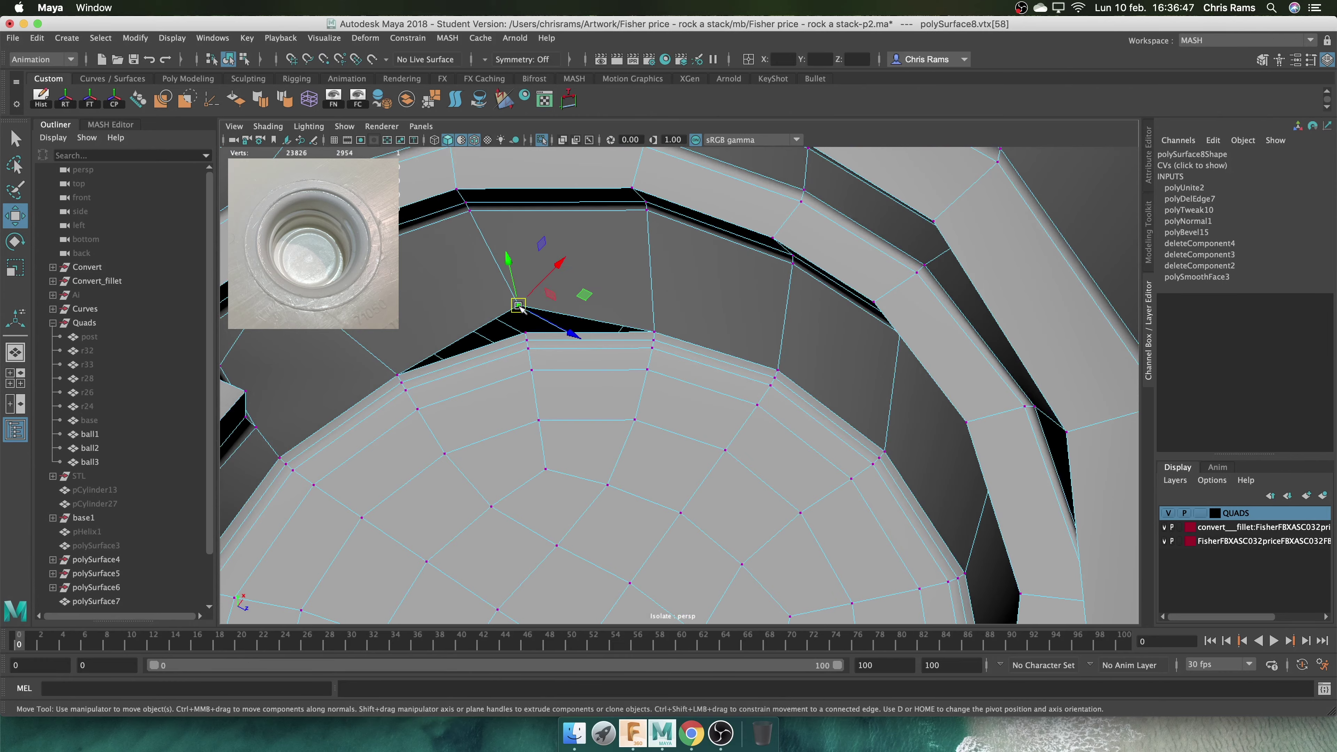
pyautogui.scroll(-10, 738, 317)
pyautogui.scroll(-8, 737, 317)
pyautogui.moveTo(863, 253); pyautogui.dragTo(653, 458)
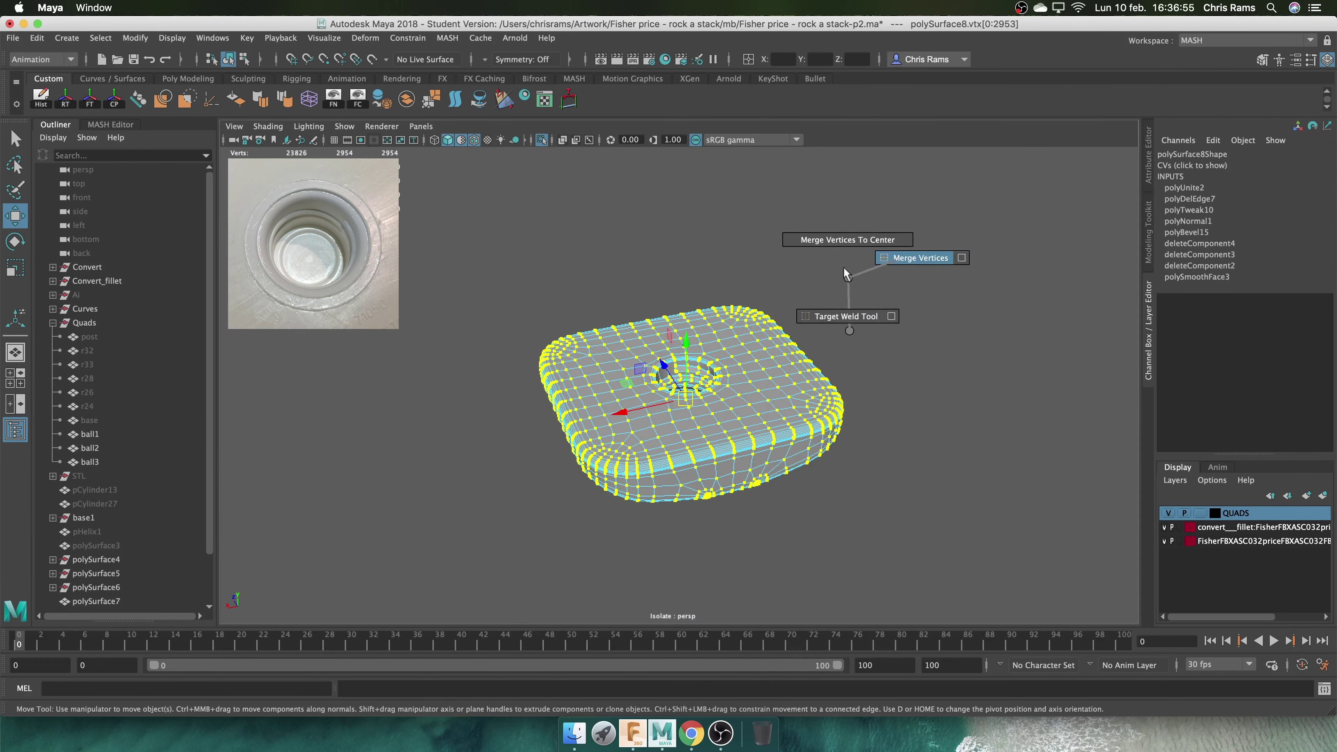
pyautogui.keyDown('shift'); pyautogui.moveTo(846, 273); pyautogui.dragTo(895, 258, button='right'); pyautogui.keyUp('shift')
# Inspect the merged hole and select the threaded post above the base
pyautogui.scroll(10, 763, 357)
pyautogui.keyDown('alt'); pyautogui.moveTo(747, 369); pyautogui.dragTo(763, 357); pyautogui.keyUp('alt')
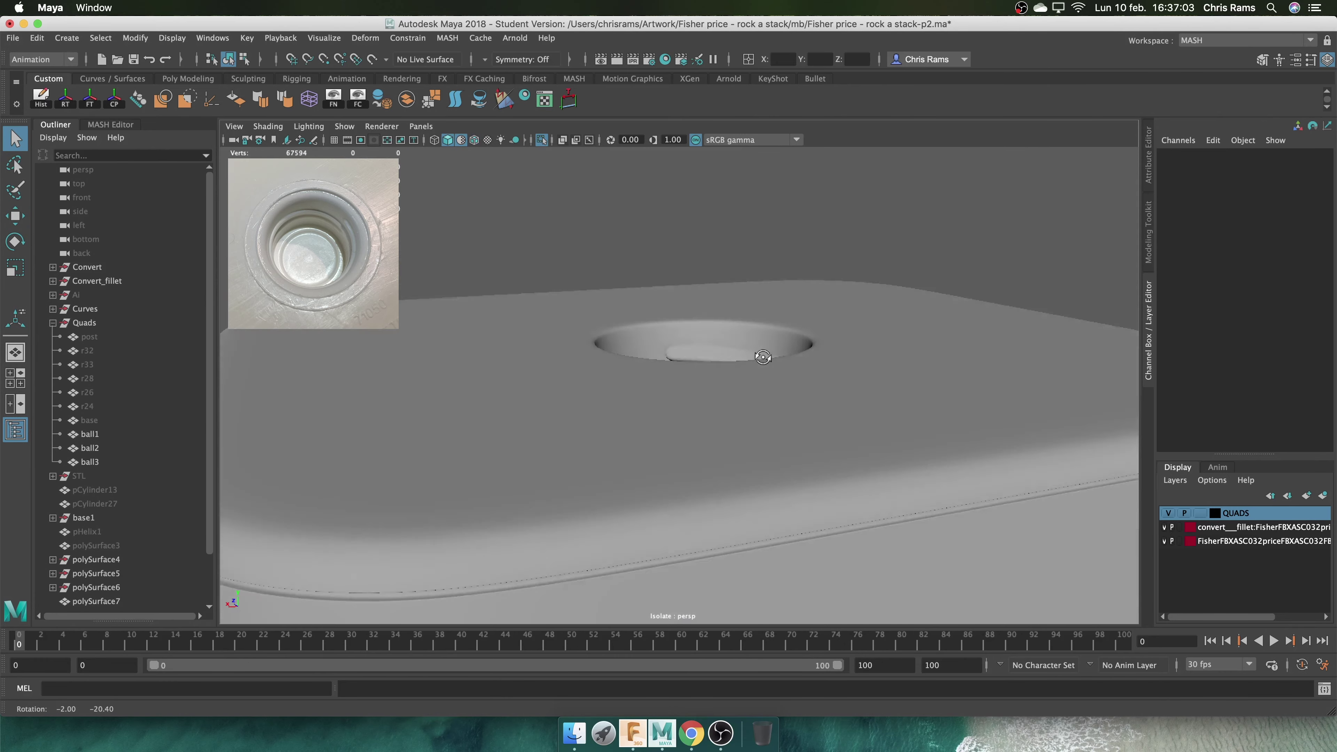
pyautogui.scroll(-10, 763, 357)
pyautogui.click(799, 412)
pyautogui.click(702, 179)
# Lift polySurface8 to Translate Y 782.224 in front view, seating it under the post
pyautogui.keyDown('alt'); pyautogui.moveTo(836, 246); pyautogui.dragTo(830, 402); pyautogui.keyUp('alt')
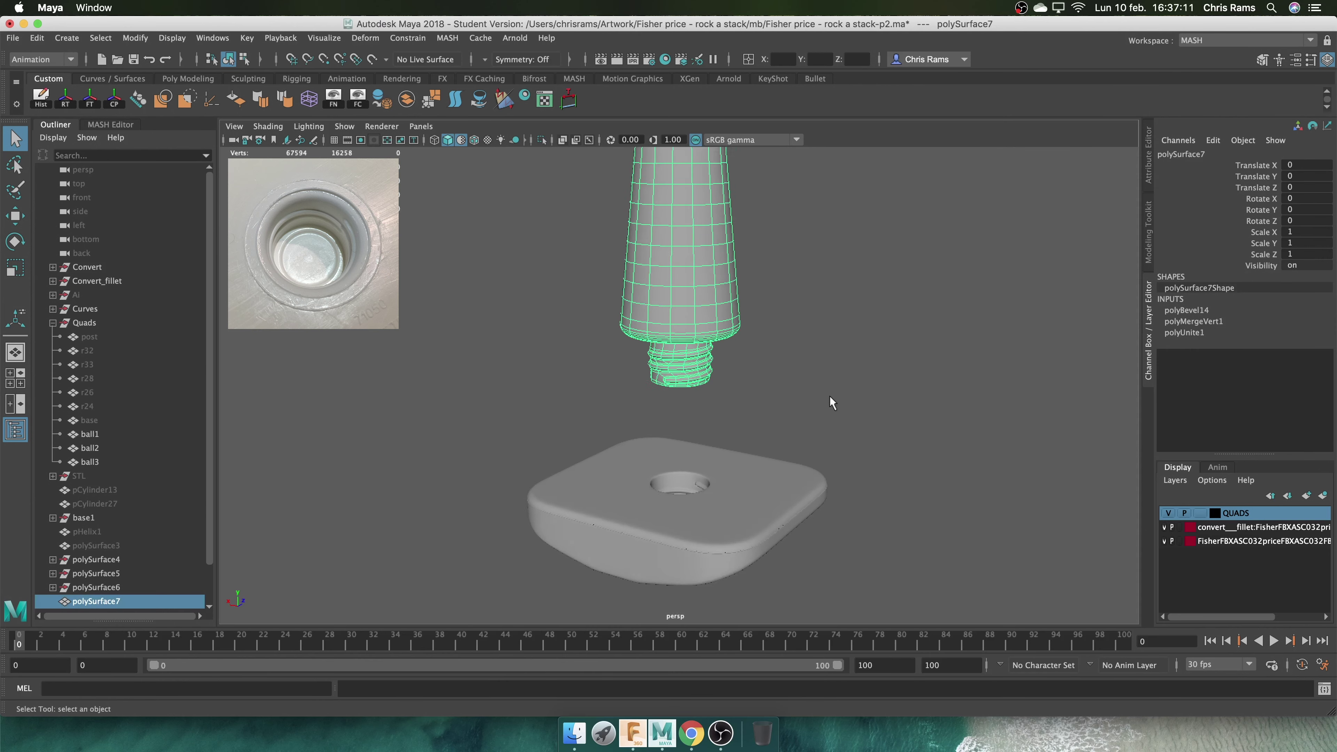
pyautogui.press('z')
pyautogui.press('z')
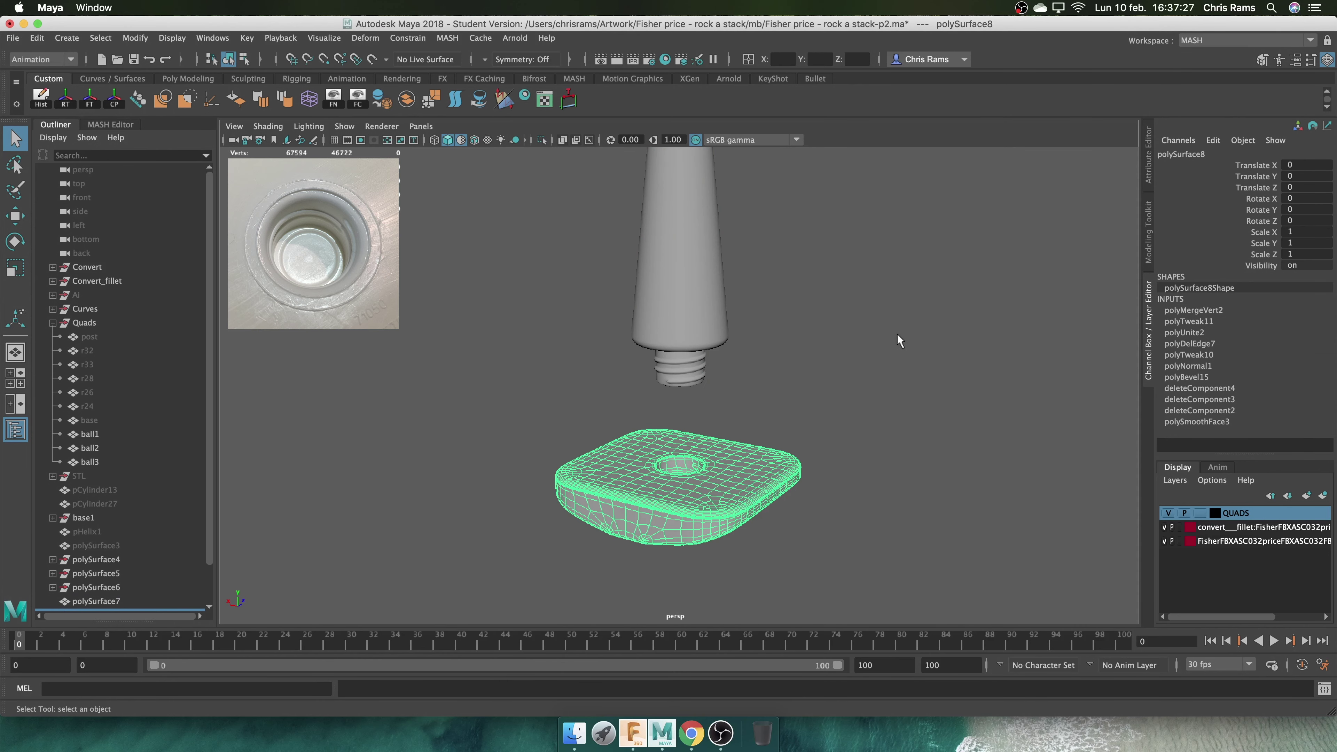
pyautogui.click(100, 420)
pyautogui.click(738, 474)
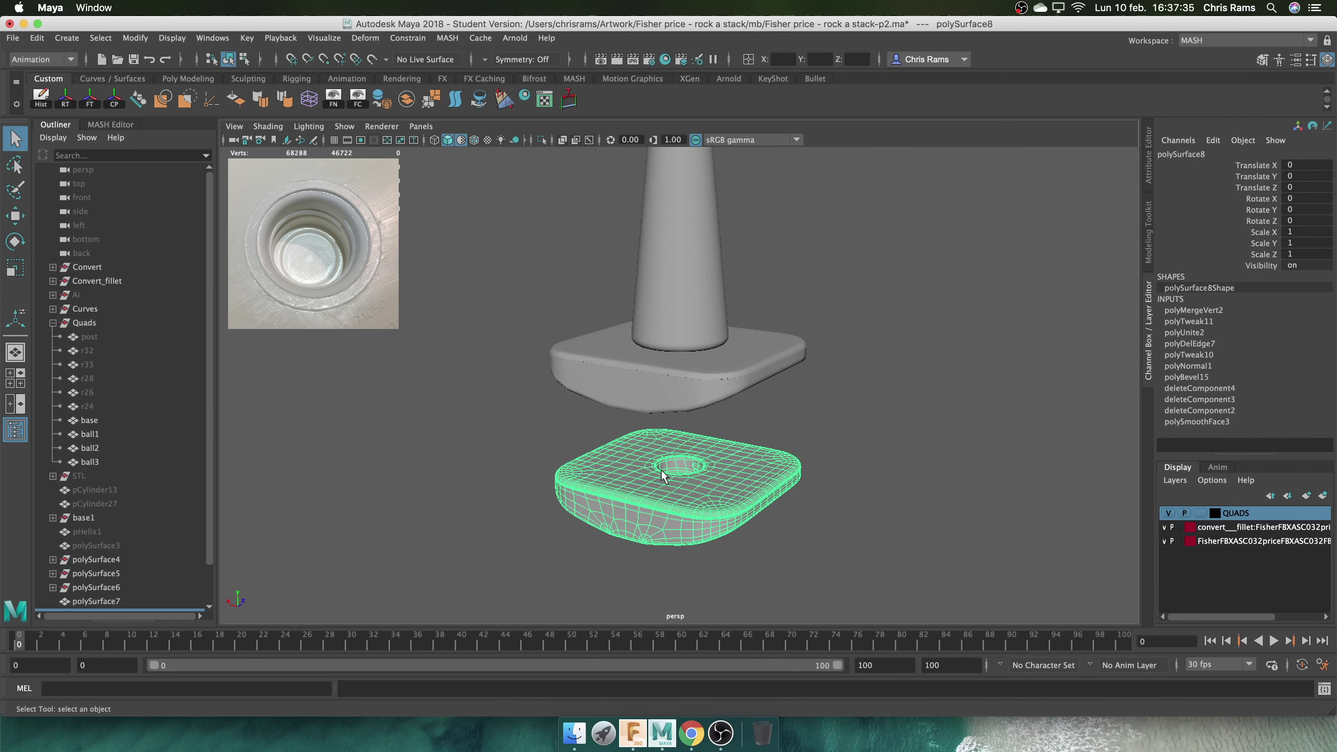
pyautogui.press('f')
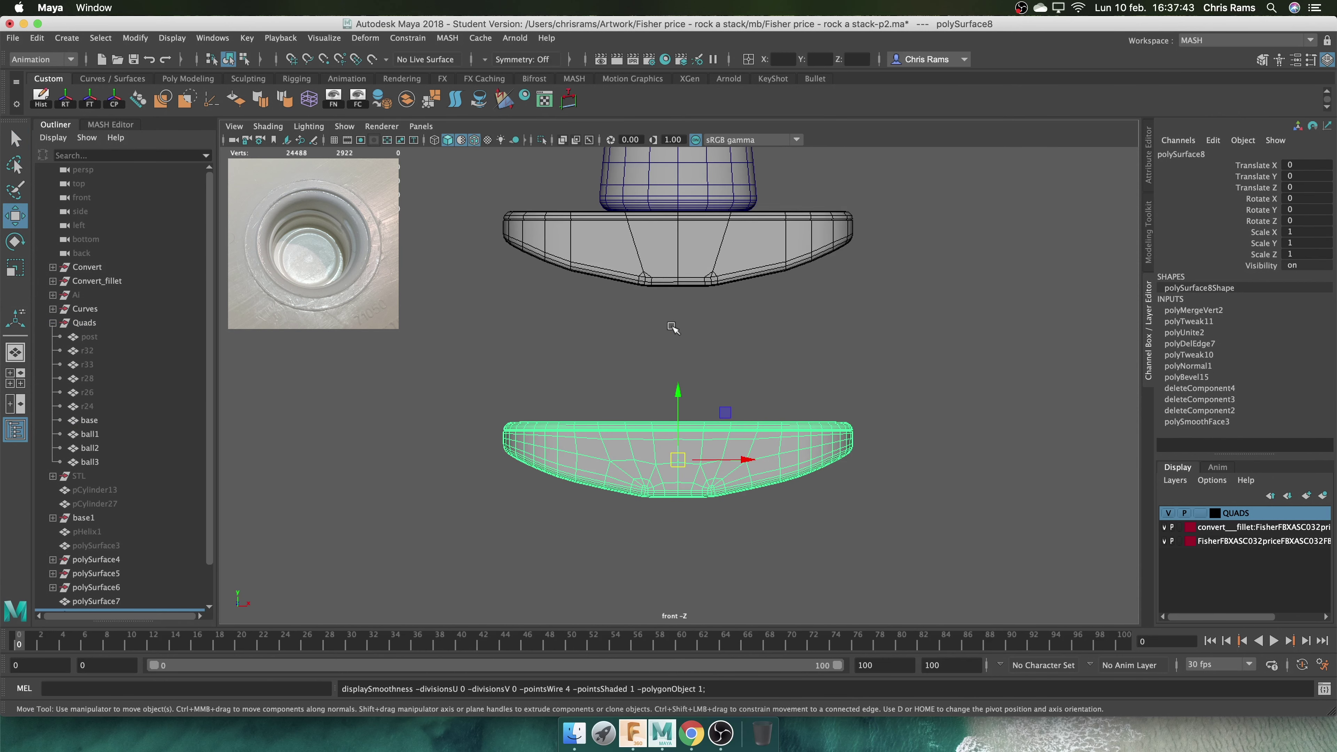
pyautogui.moveTo(679, 393); pyautogui.dragTo(679, 368)
pyautogui.scroll(5, 683, 442)
pyautogui.scroll(-5, 683, 442)
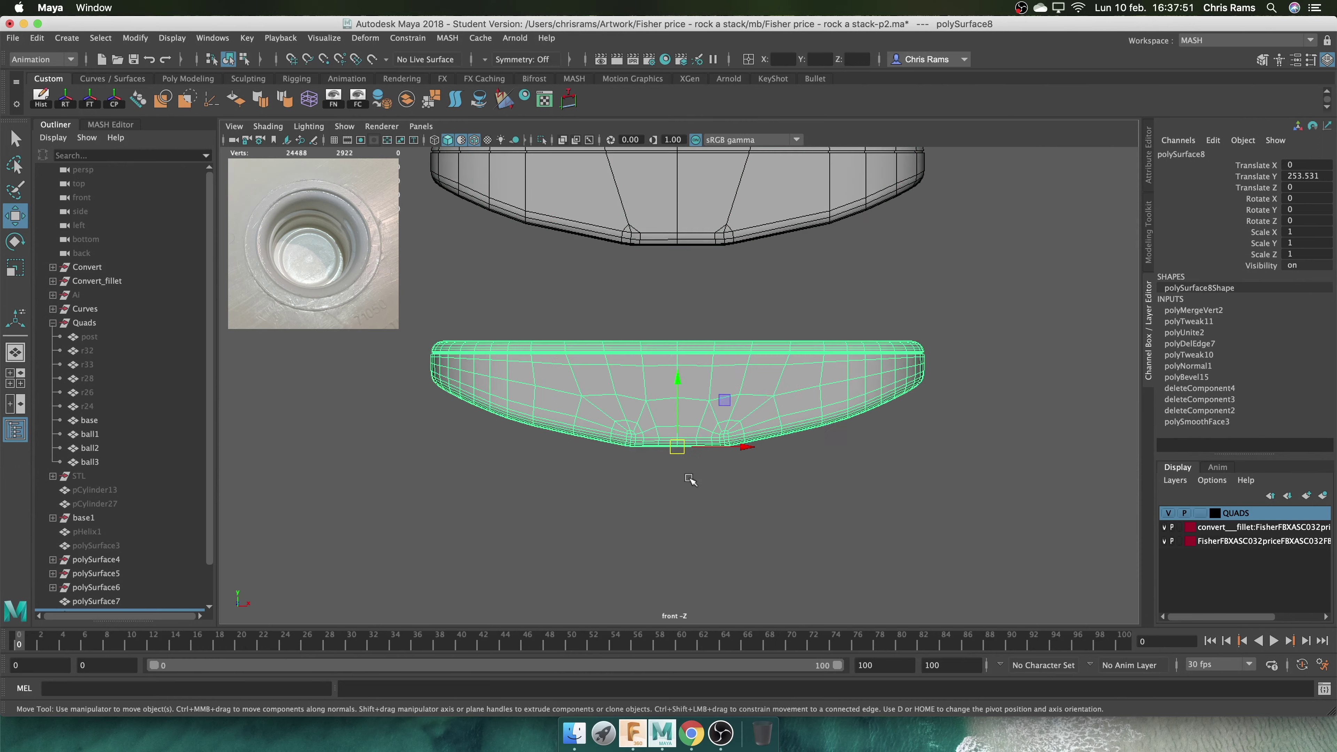
pyautogui.scroll(5, 770, 594)
pyautogui.scroll(5, 770, 594)
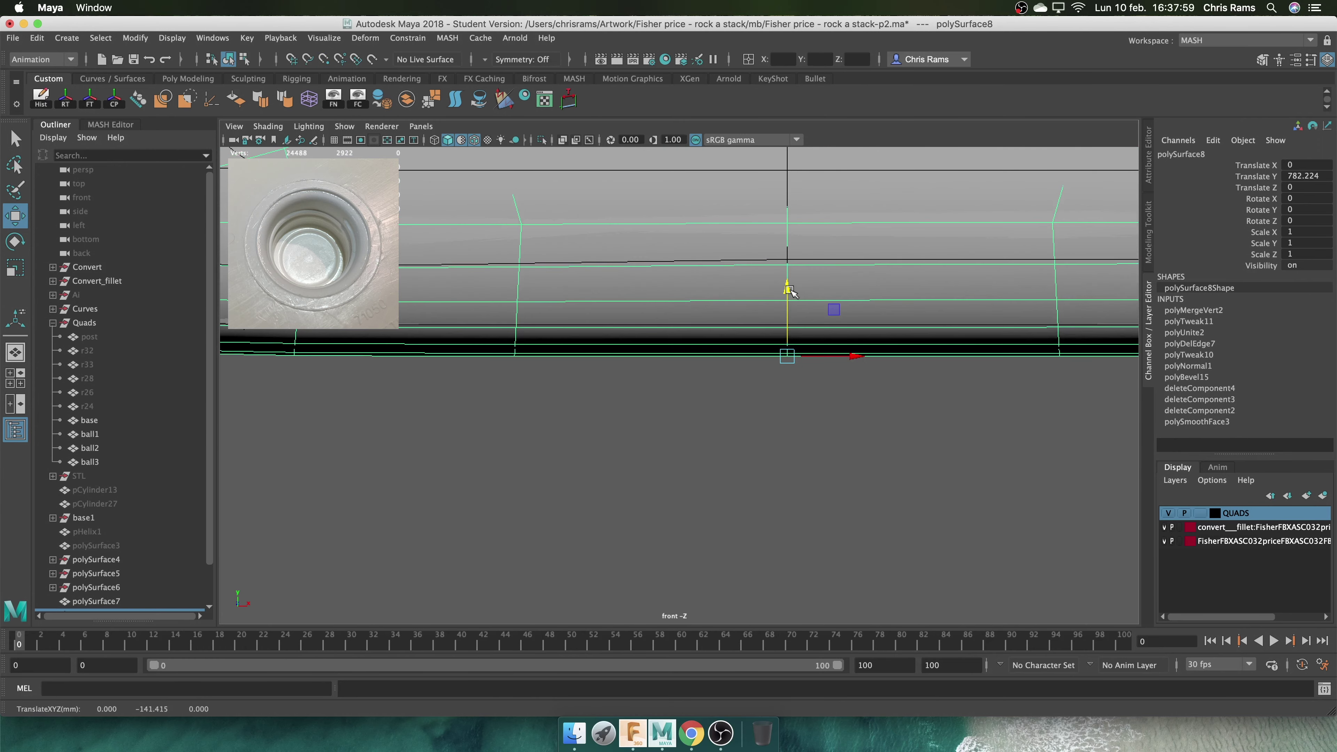
pyautogui.scroll(-5, 833, 499)
pyautogui.click(808, 467)
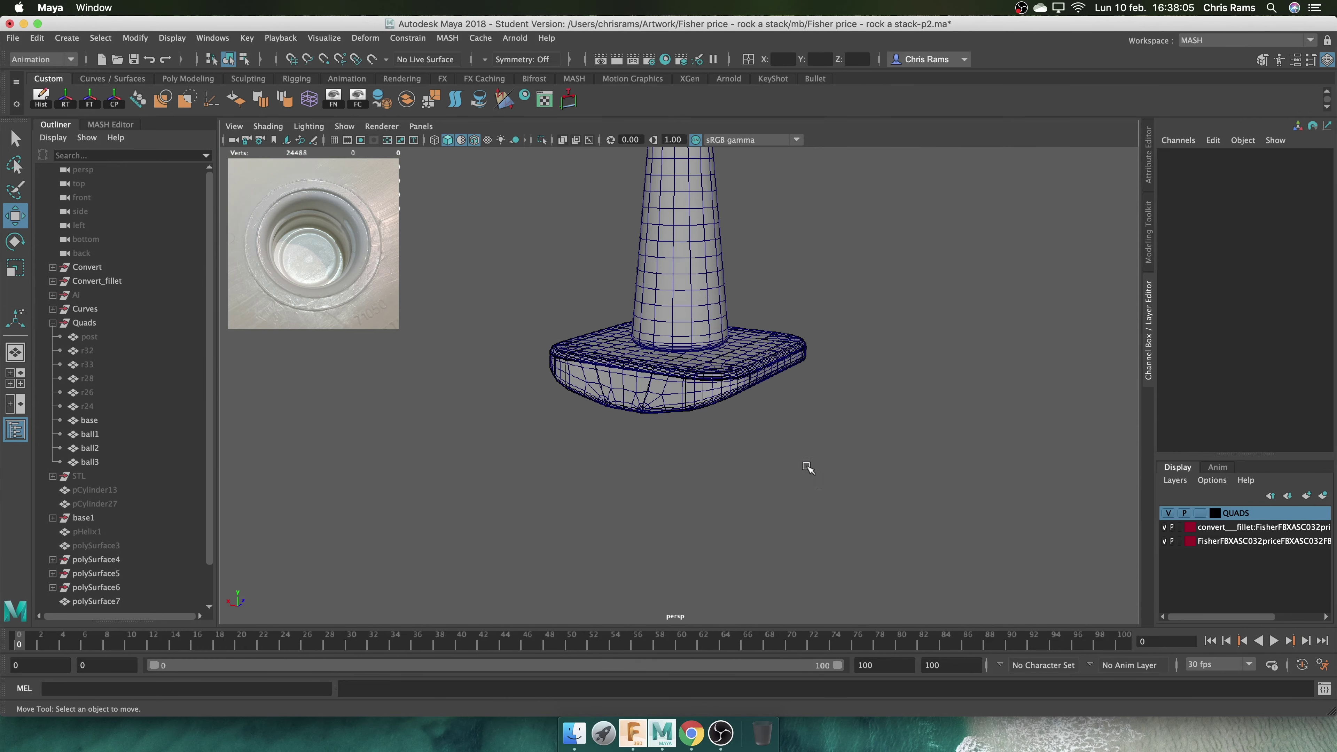
# Template the base through its layer display options
pyautogui.click(101, 420)
pyautogui.rightClick(1233, 513)
pyautogui.click(1211, 527)
pyautogui.keyDown('alt'); pyautogui.moveTo(789, 369); pyautogui.dragTo(853, 319); pyautogui.keyUp('alt')
# Isolate the post and rename it post1
pyautogui.click(700, 369)
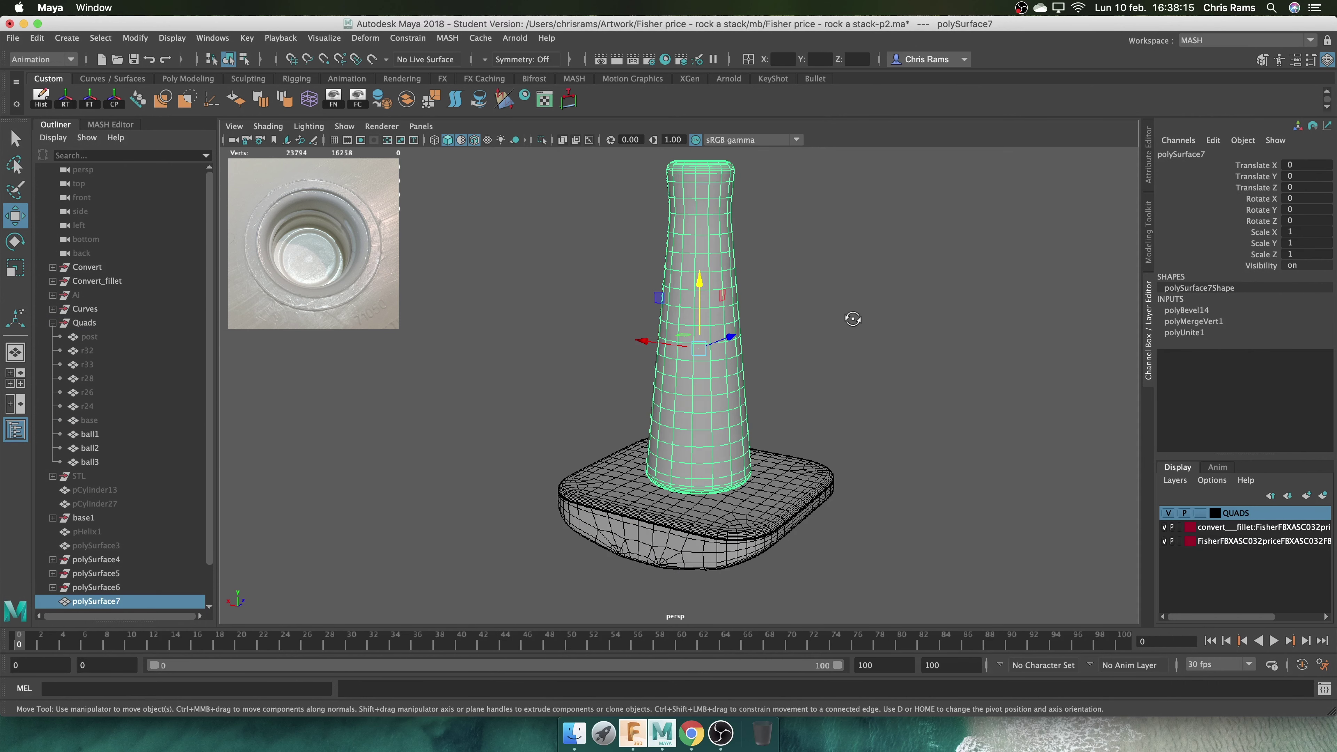
pyautogui.hotkey('ctrl', '1')
pyautogui.write('post')
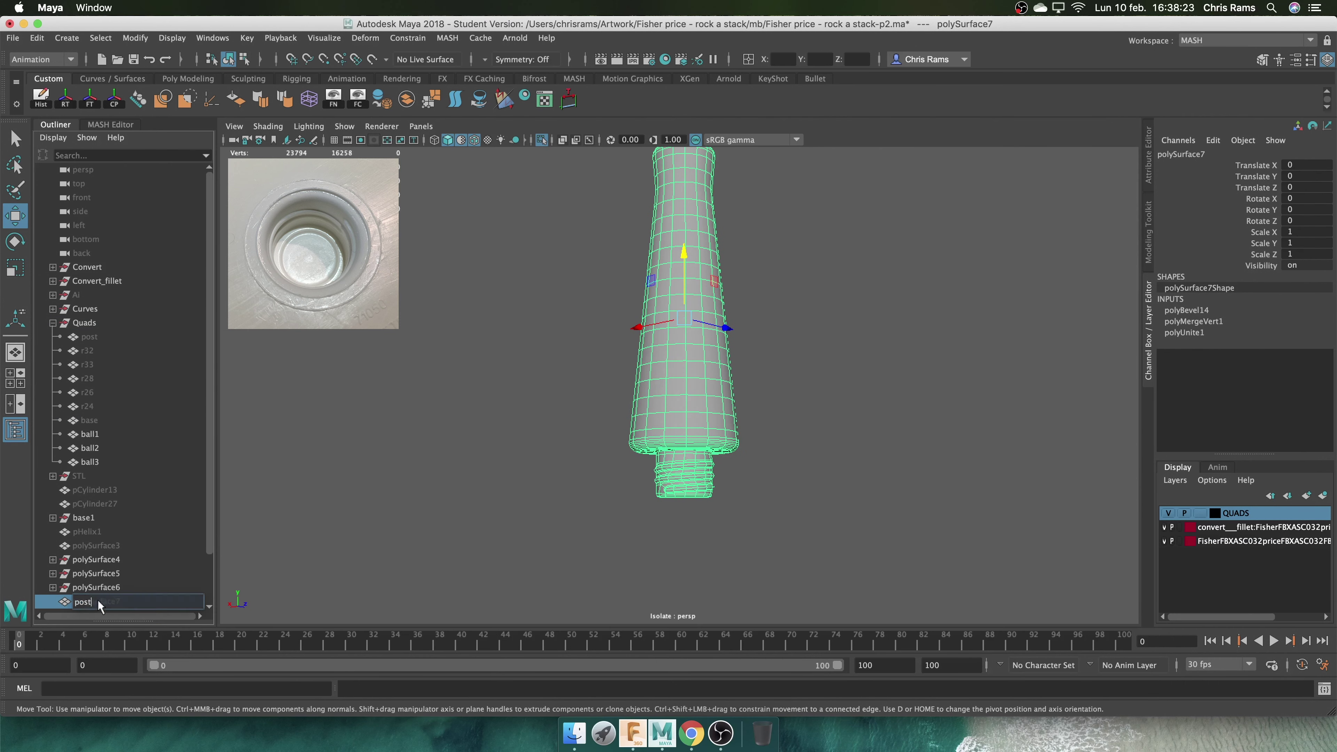
pyautogui.press('Return')
pyautogui.scroll(-2, 103, 595)
pyautogui.hotkey('ctrl', '1')
# Reselect the renamed post1 and orbit around it with the base
pyautogui.click(836, 379)
pyautogui.click(690, 369)
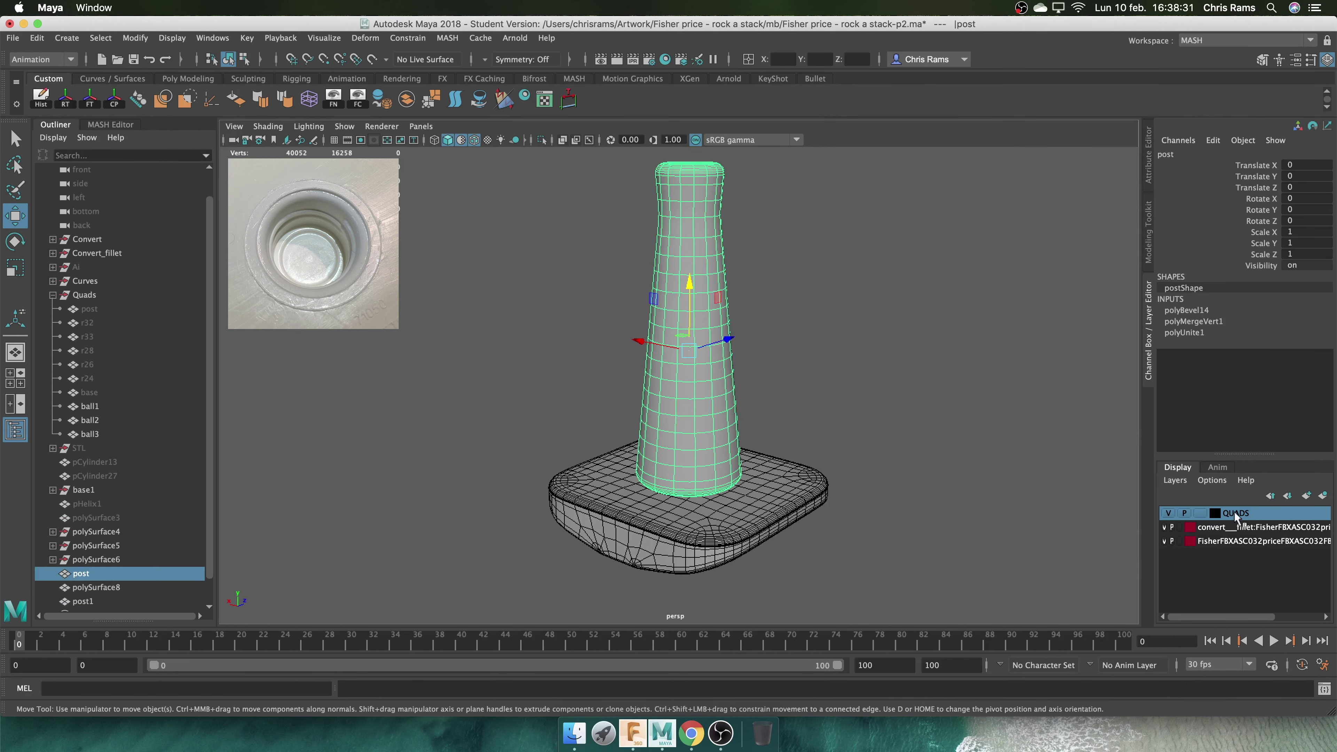
pyautogui.click(872, 427)
pyautogui.click(685, 416)
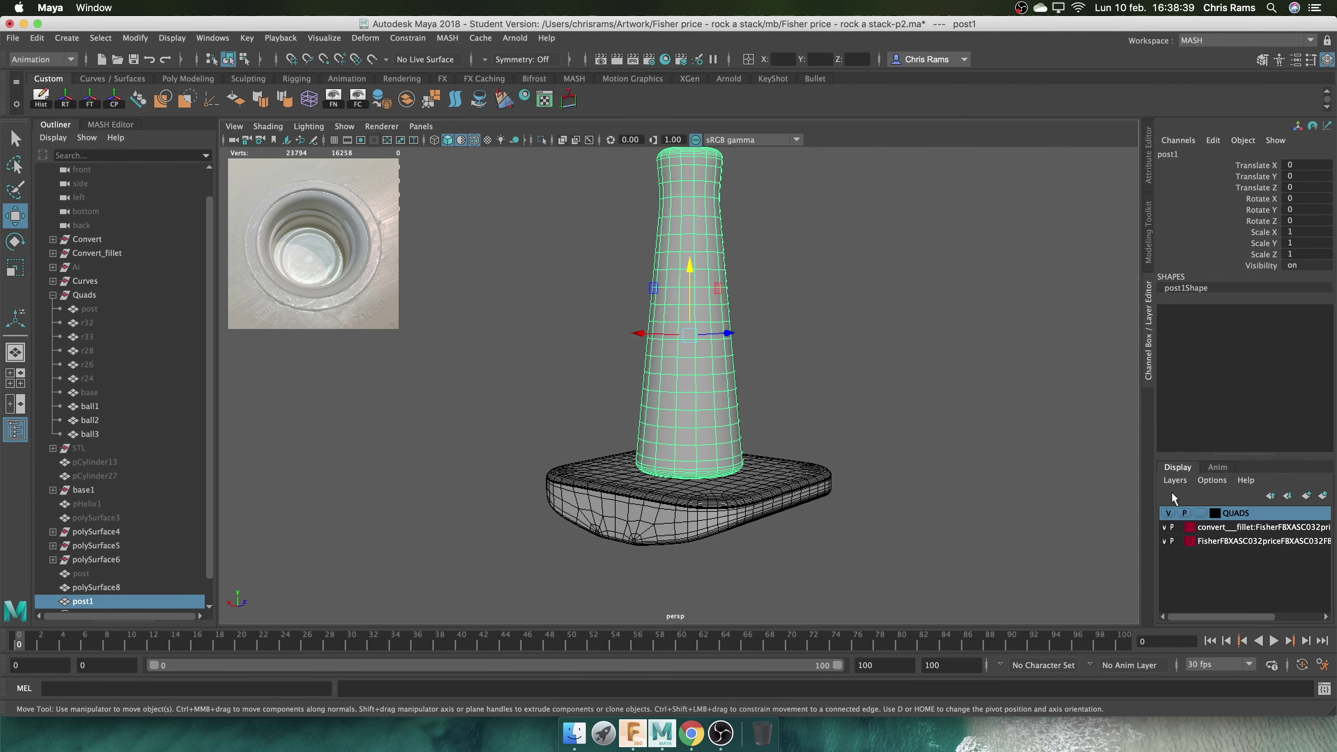
pyautogui.click(845, 403)
pyautogui.keyDown('alt'); pyautogui.moveTo(844, 403); pyautogui.dragTo(687, 144); pyautogui.keyUp('alt')
# Isolate the base on its own and inspect it
pyautogui.click(684, 490)
pyautogui.hotkey('ctrl', '1')
pyautogui.click(486, 194)
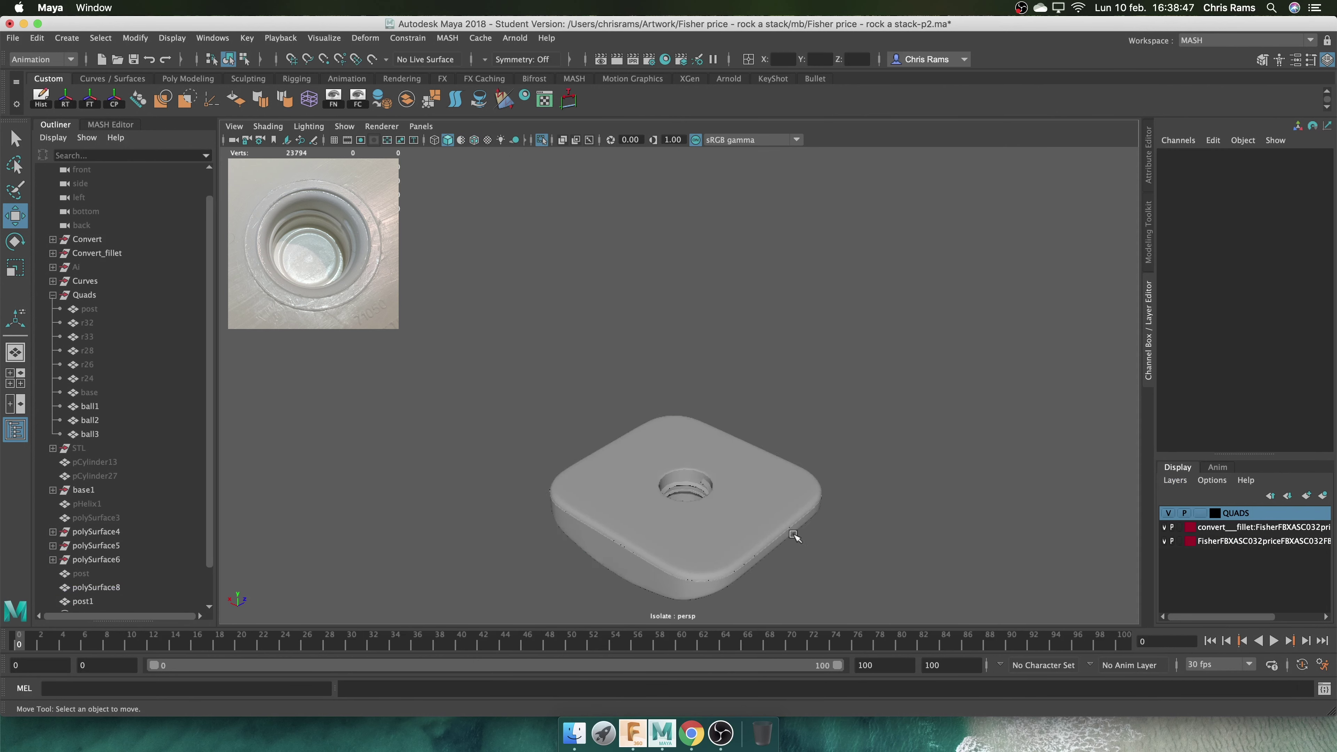
pyautogui.click(795, 536)
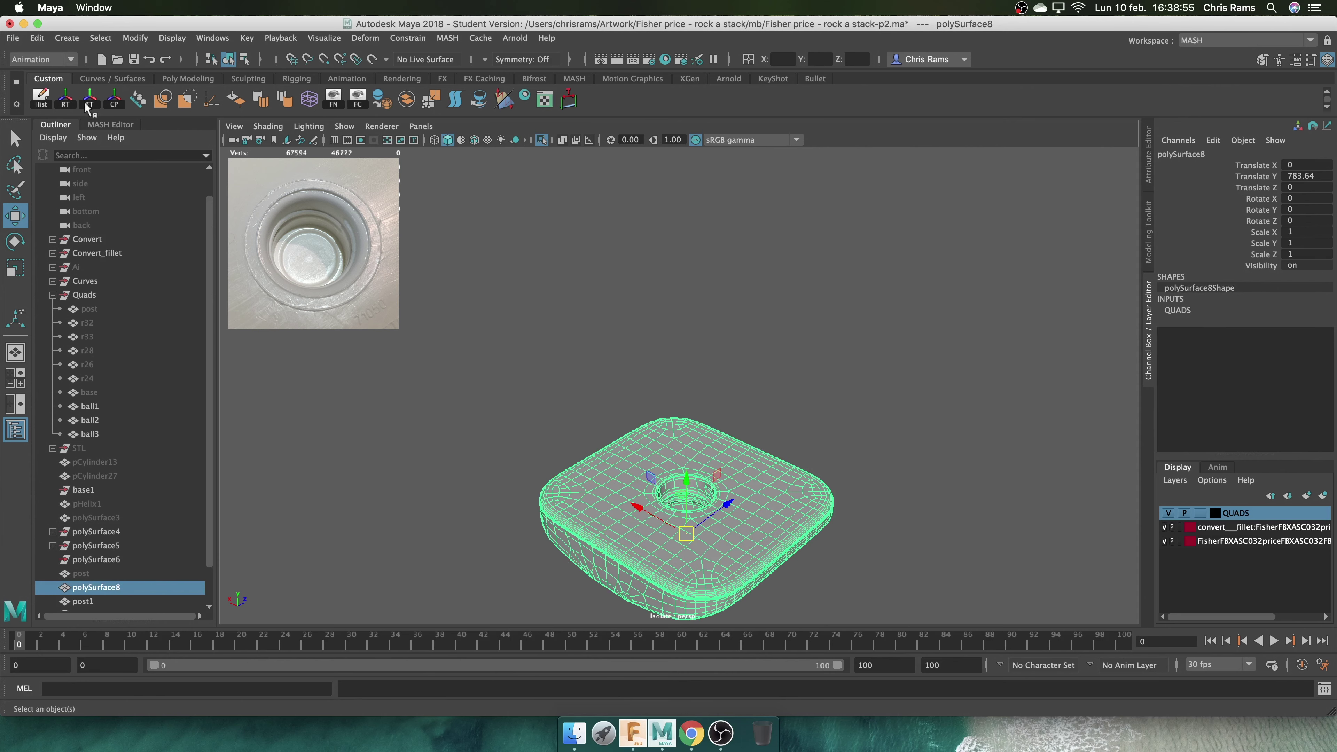
pyautogui.click(421, 333)
pyautogui.scroll(5, 744, 553)
pyautogui.moveTo(744, 552)
pyautogui.keyDown('alt'); pyautogui.mouseDown()
pyautogui.moveTo(1009, 421)
pyautogui.moveTo(1003, 454)
pyautogui.moveTo(981, 414)
pyautogui.moveTo(970, 424)
pyautogui.mouseUp(); pyautogui.keyUp('alt')
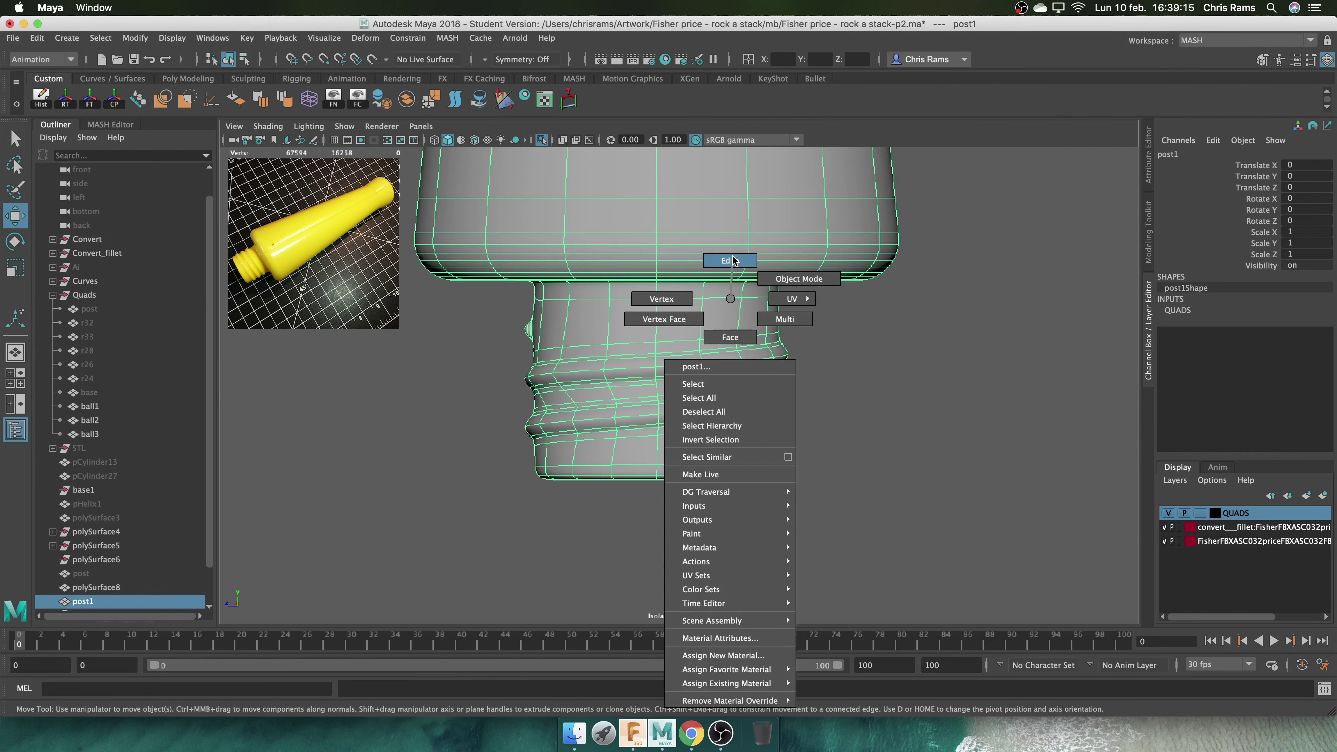
# Select the thin bevelled face strip down the post and extrude it
pyautogui.keyDown('alt'); pyautogui.moveTo(974, 322); pyautogui.dragTo(791, 323); pyautogui.keyUp('alt')
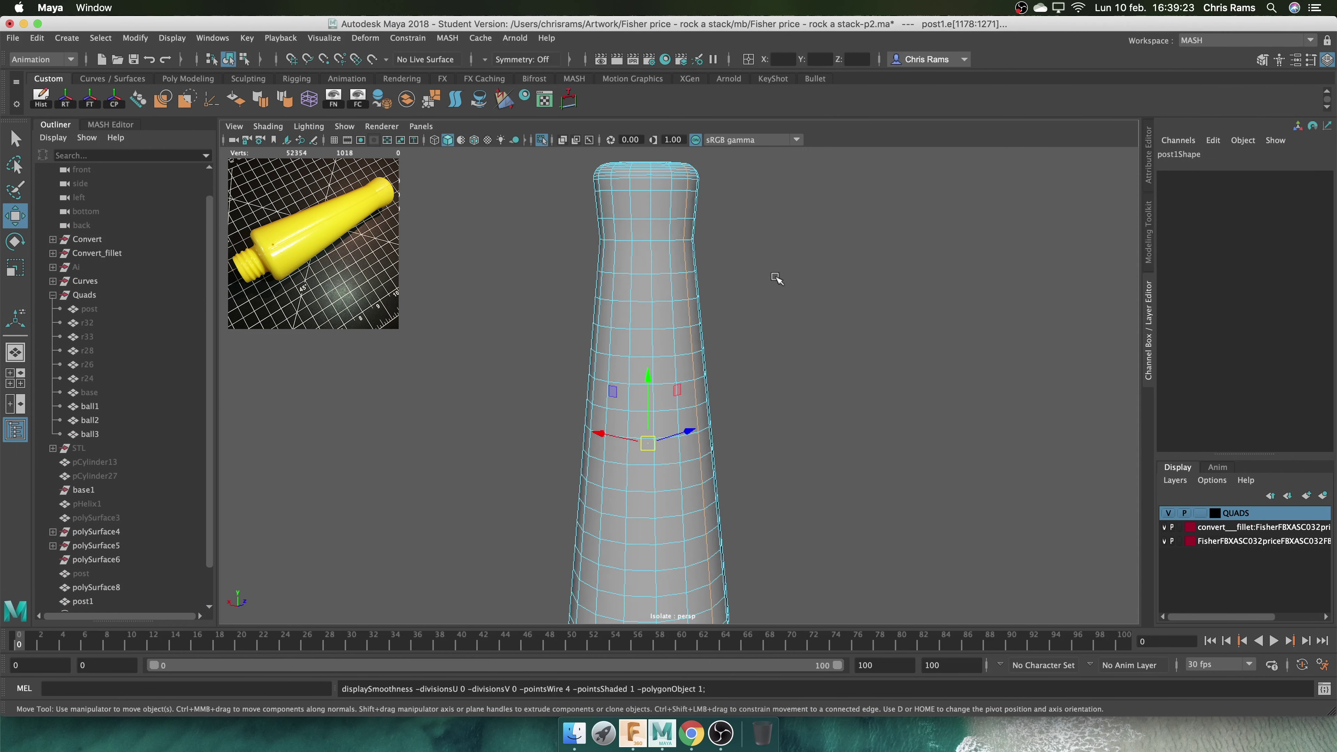
pyautogui.moveTo(790, 323)
pyautogui.keyDown('alt'); pyautogui.mouseDown(button='right')
pyautogui.moveTo(783, 341)
pyautogui.moveTo(825, 348)
pyautogui.mouseUp(button='right'); pyautogui.keyUp('alt')
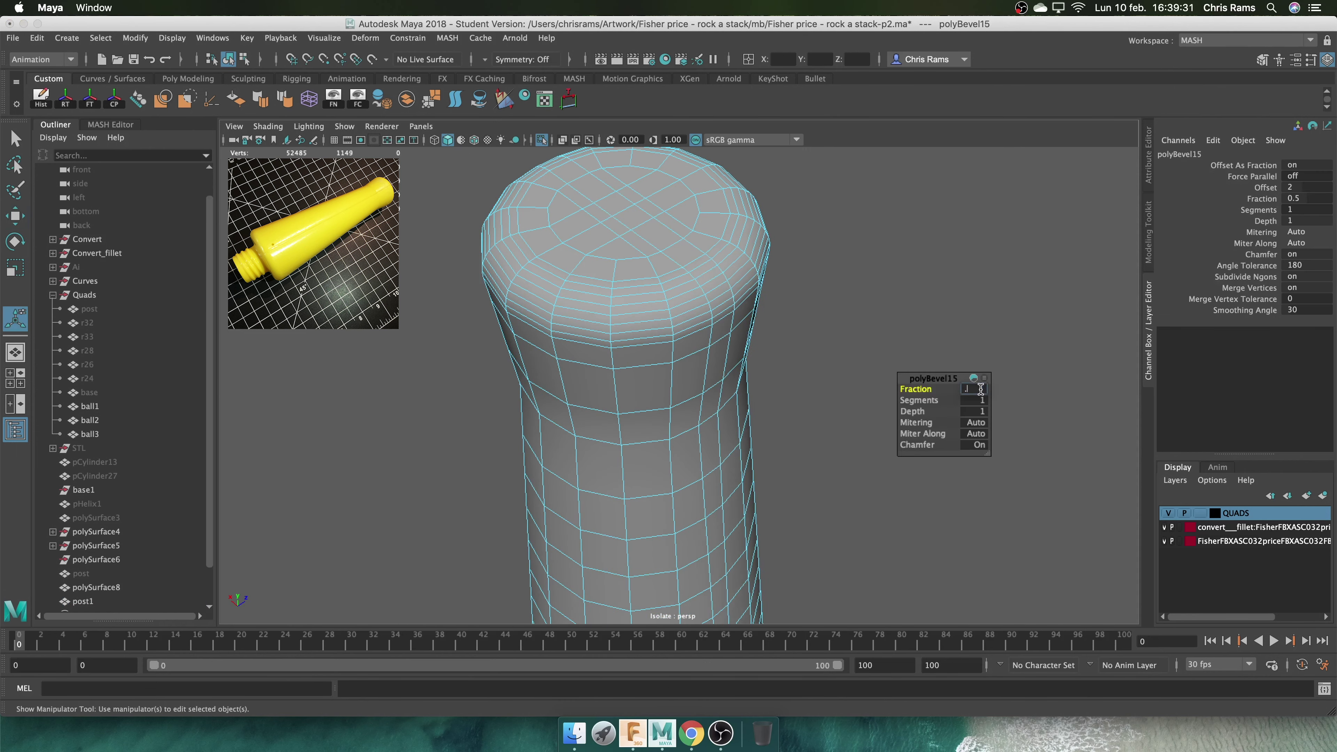
pyautogui.moveTo(762, 277)
pyautogui.mouseDown(button='right')
pyautogui.moveTo(725, 383)
pyautogui.moveTo(912, 416)
pyautogui.mouseUp(button='right')
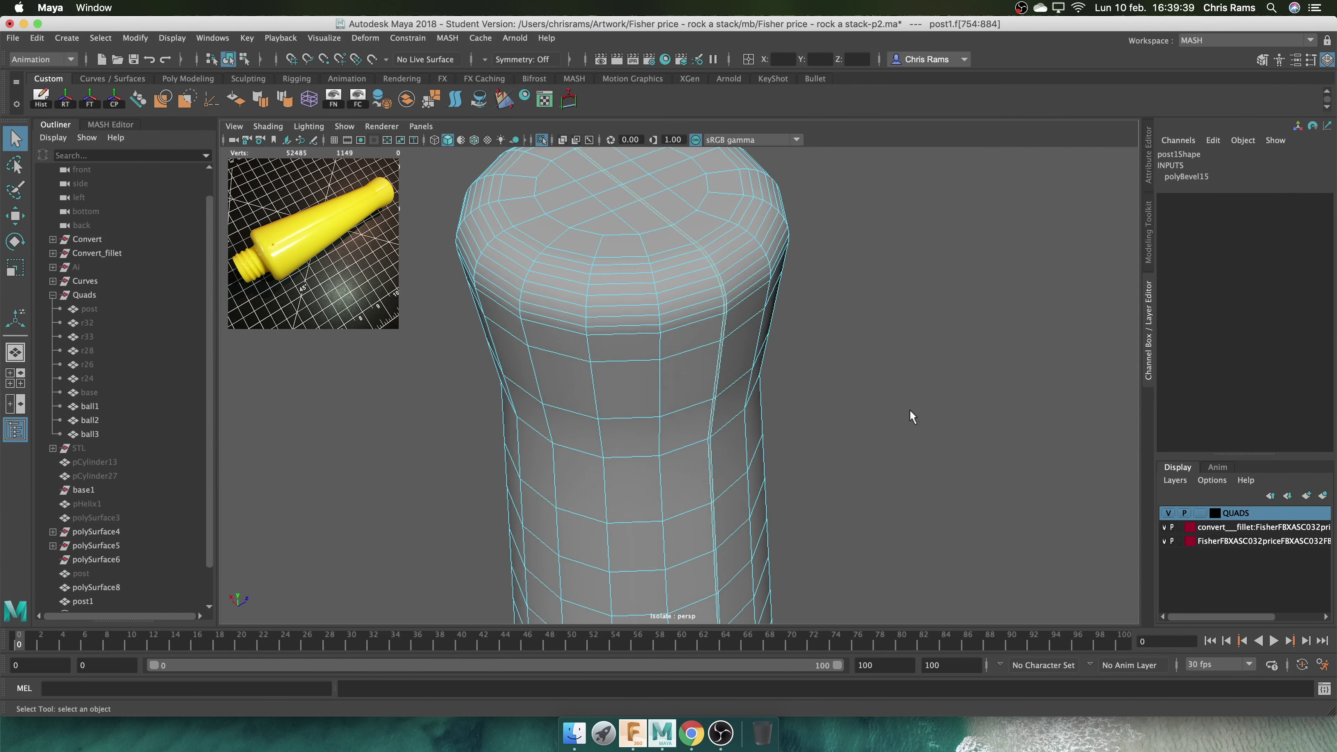
pyautogui.keyDown('shift'); pyautogui.moveTo(851, 329); pyautogui.dragTo(899, 353, button='right'); pyautogui.keyUp('shift')
pyautogui.moveTo(899, 353)
pyautogui.keyDown('alt'); pyautogui.mouseDown()
pyautogui.moveTo(821, 527)
pyautogui.moveTo(728, 579)
pyautogui.mouseUp(); pyautogui.keyUp('alt')
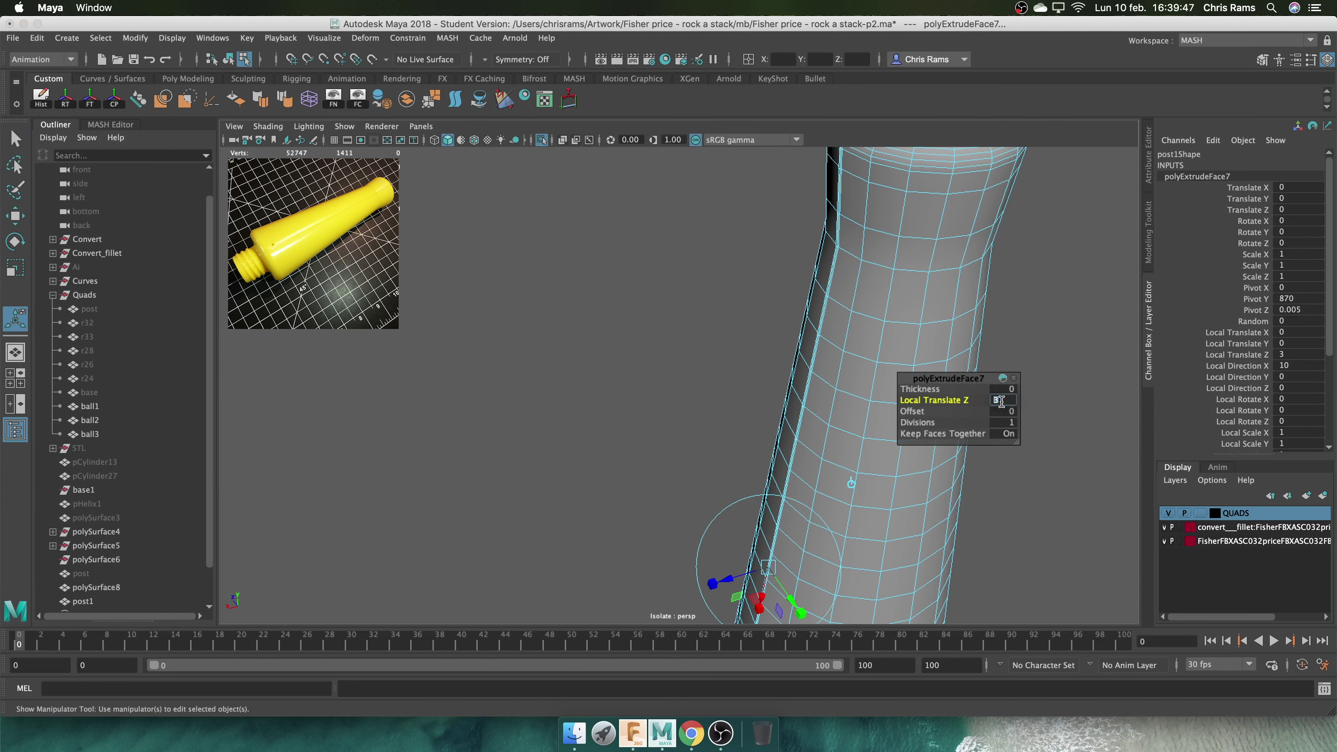
# Adjust the polyBevel15 Fraction of post1 in the Channel Box
pyautogui.moveTo(990, 248); pyautogui.dragTo(989, 210, button='right')
pyautogui.press('f')
pyautogui.click(801, 342)
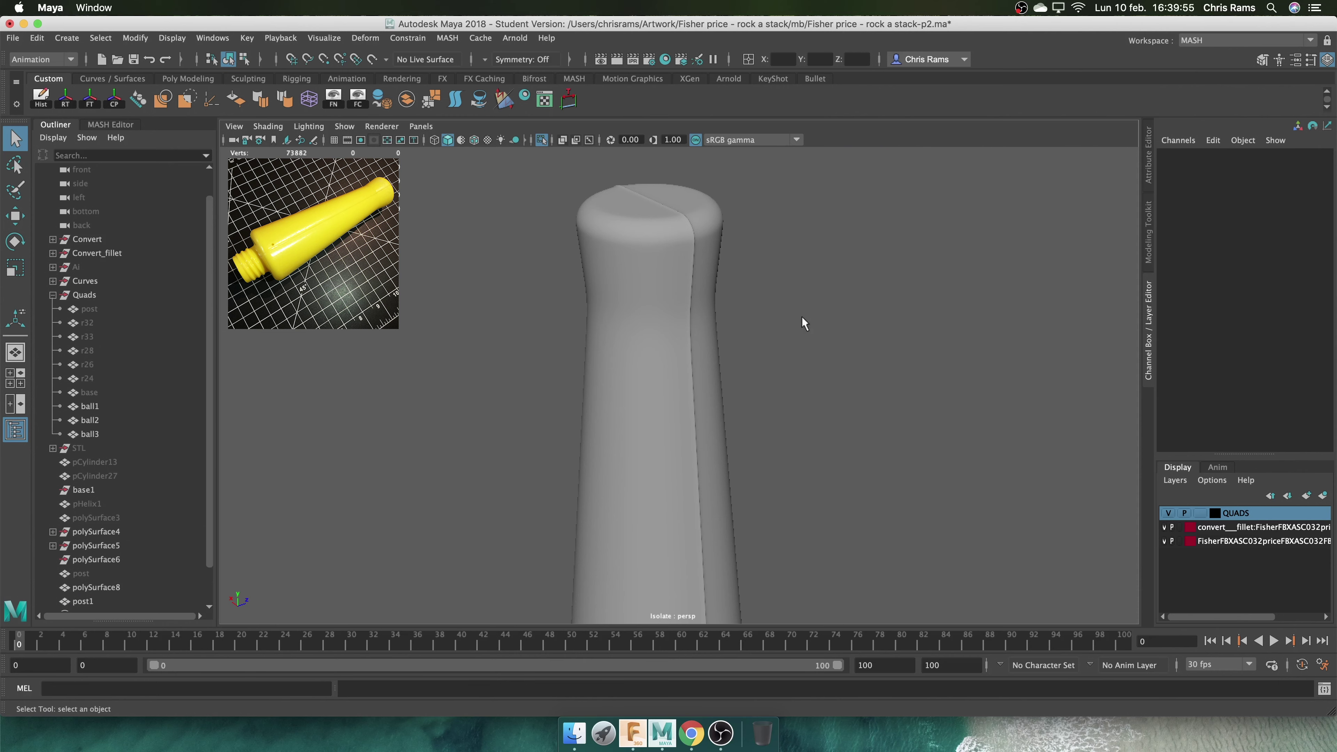
pyautogui.keyDown('alt'); pyautogui.moveTo(753, 223); pyautogui.dragTo(813, 471); pyautogui.keyUp('alt')
pyautogui.click(784, 383)
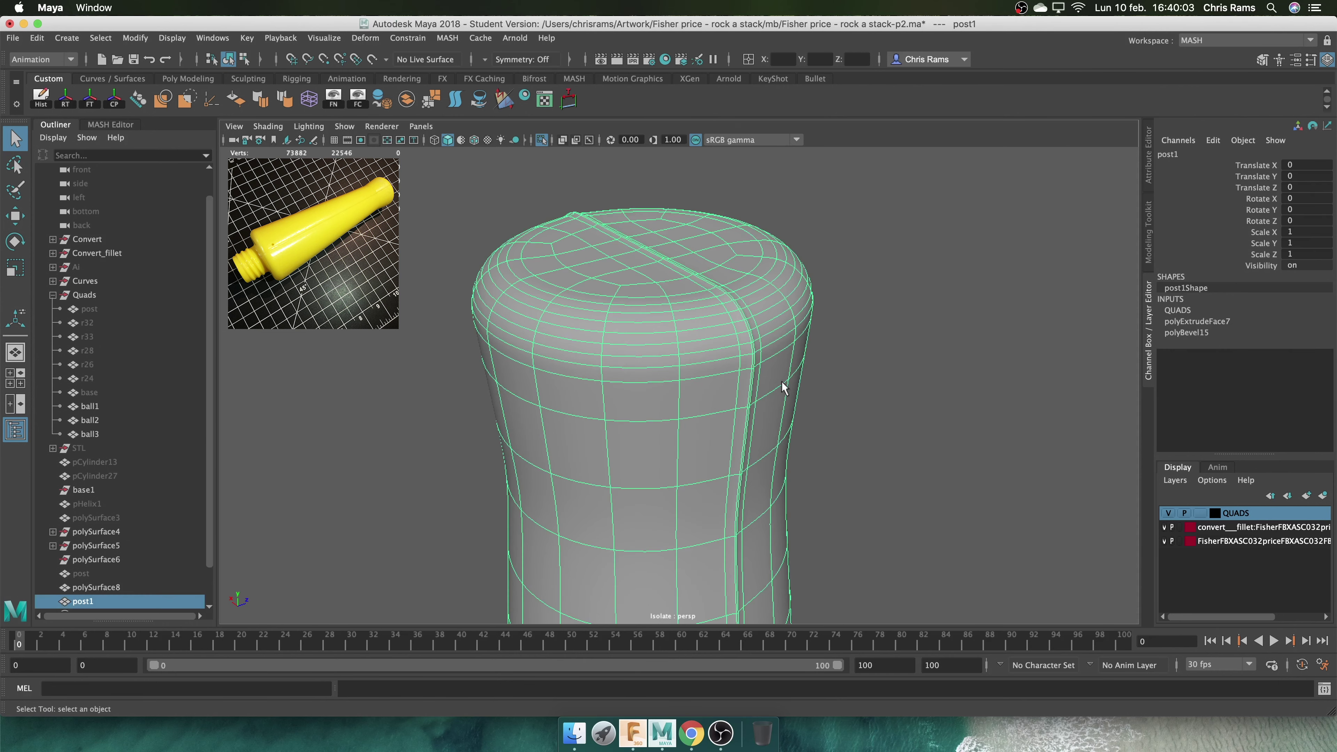
pyautogui.click(1185, 332)
pyautogui.click(1300, 376)
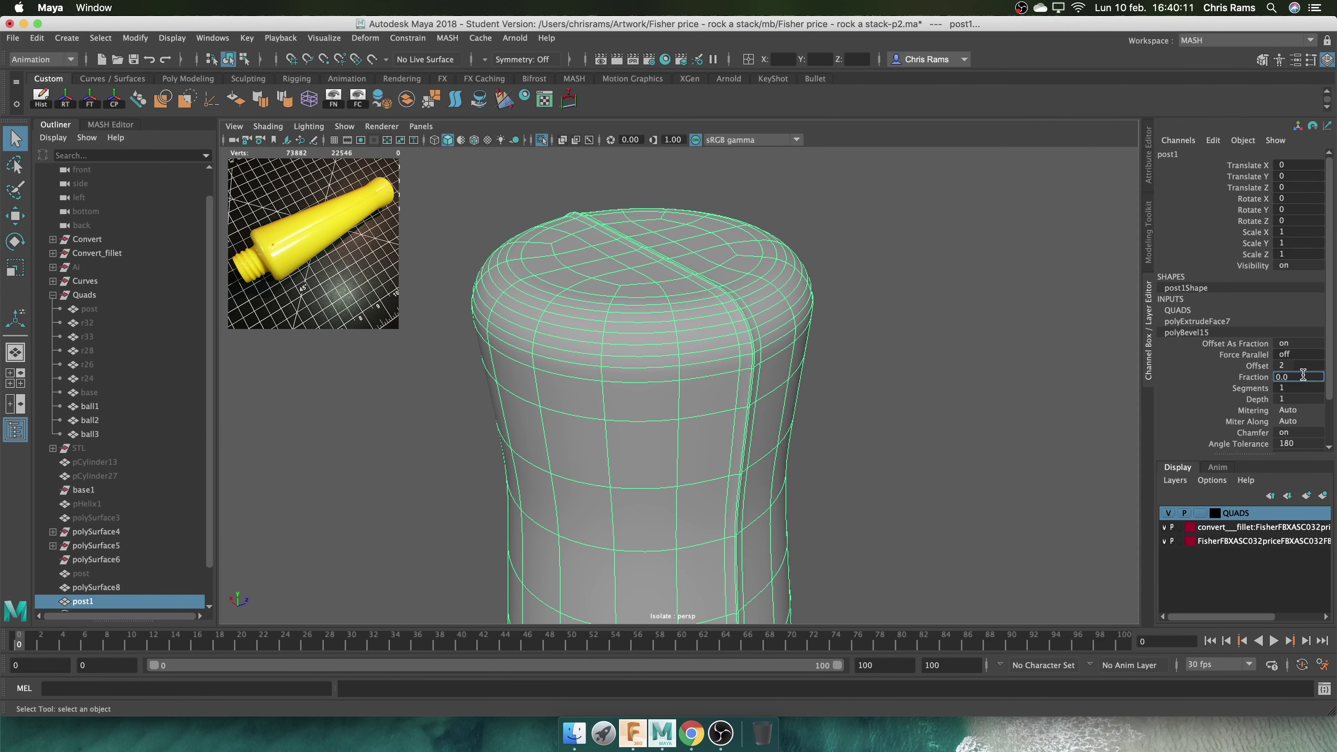
pyautogui.click(854, 371)
pyautogui.scroll(-5, 663, 284)
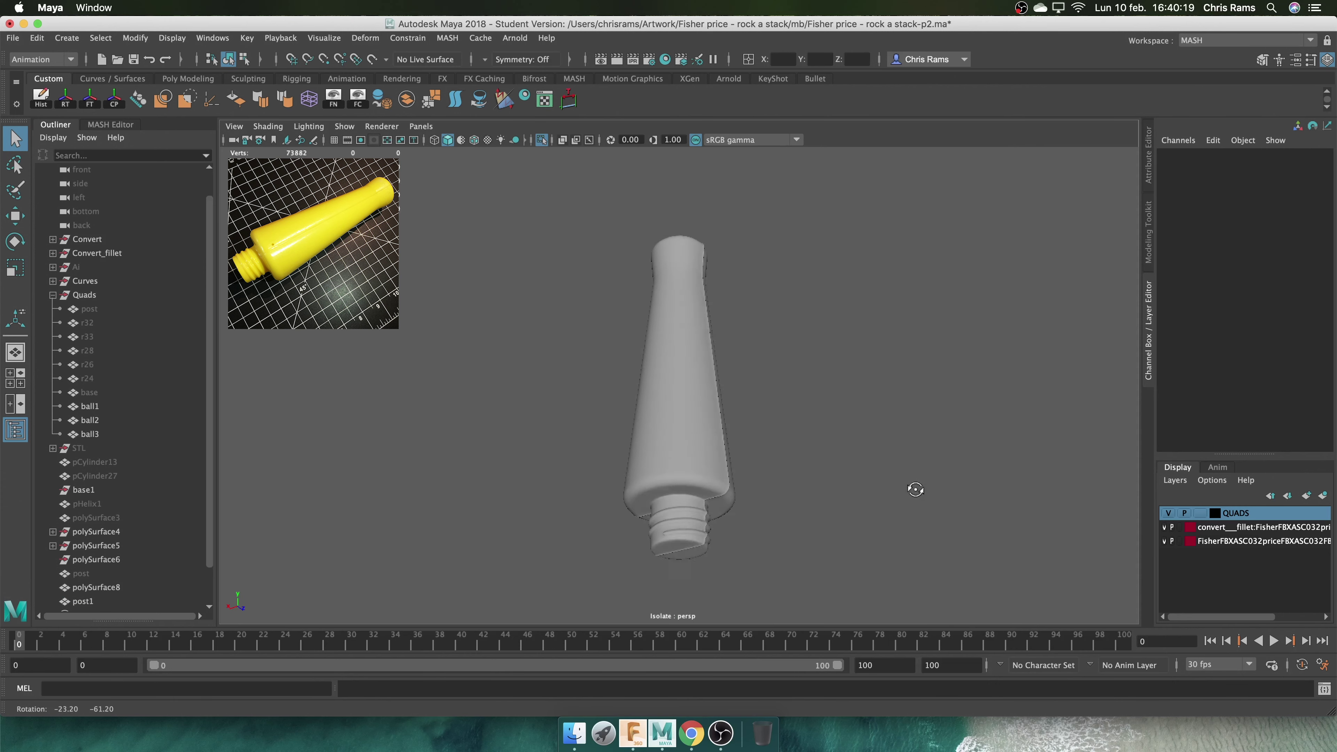
# Show all objects again and reselect the post in the perspective view
pyautogui.click(544, 141)
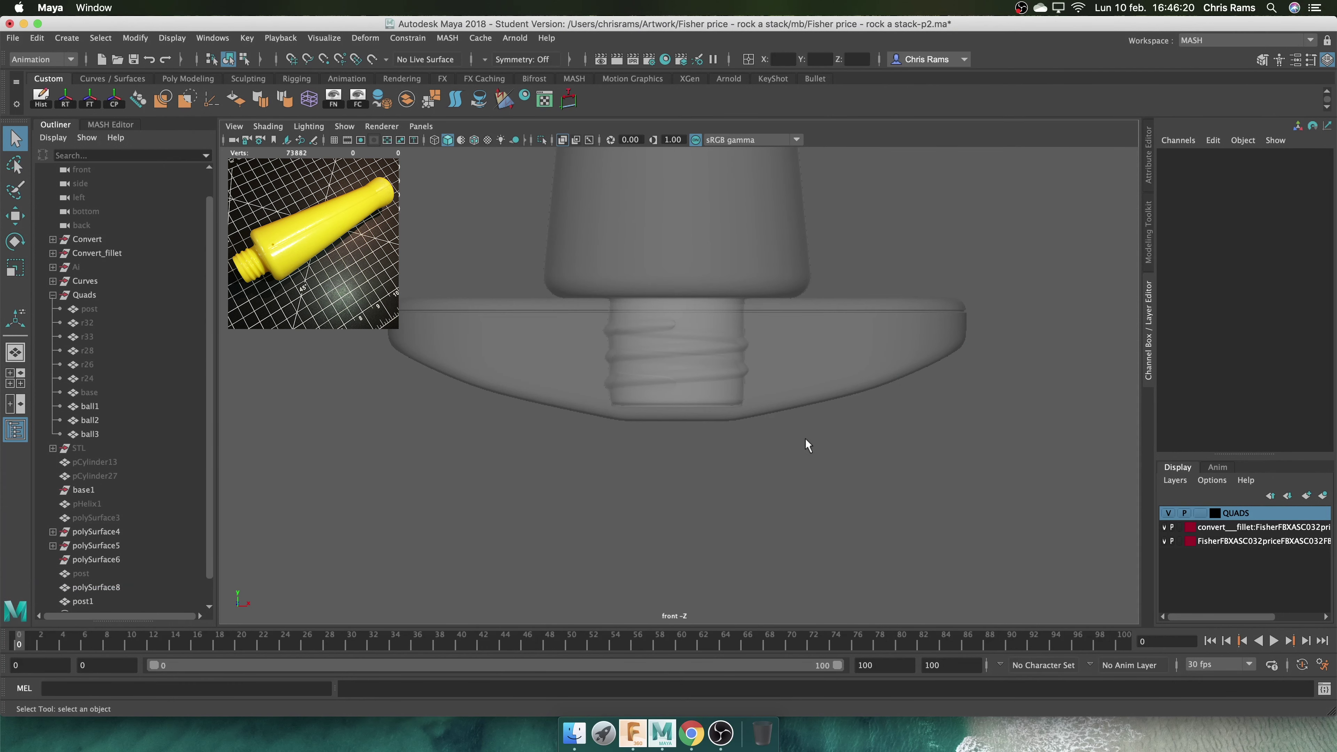
pyautogui.moveTo(806, 440); pyautogui.dragTo(810, 417)
pyautogui.click(708, 367)
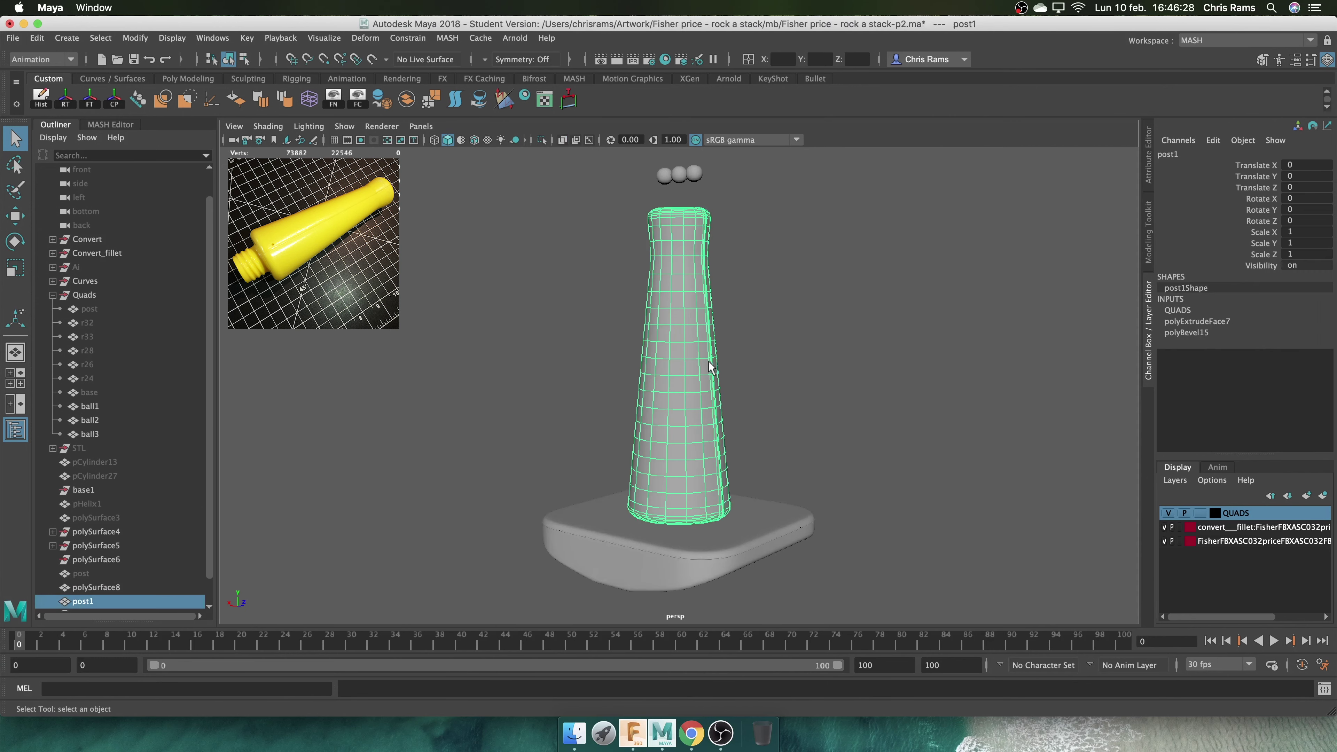
pyautogui.press('w')
pyautogui.moveTo(679, 295); pyautogui.dragTo(679, 222)
pyautogui.click(680, 553)
pyautogui.hotkey('ctrl', 'z')
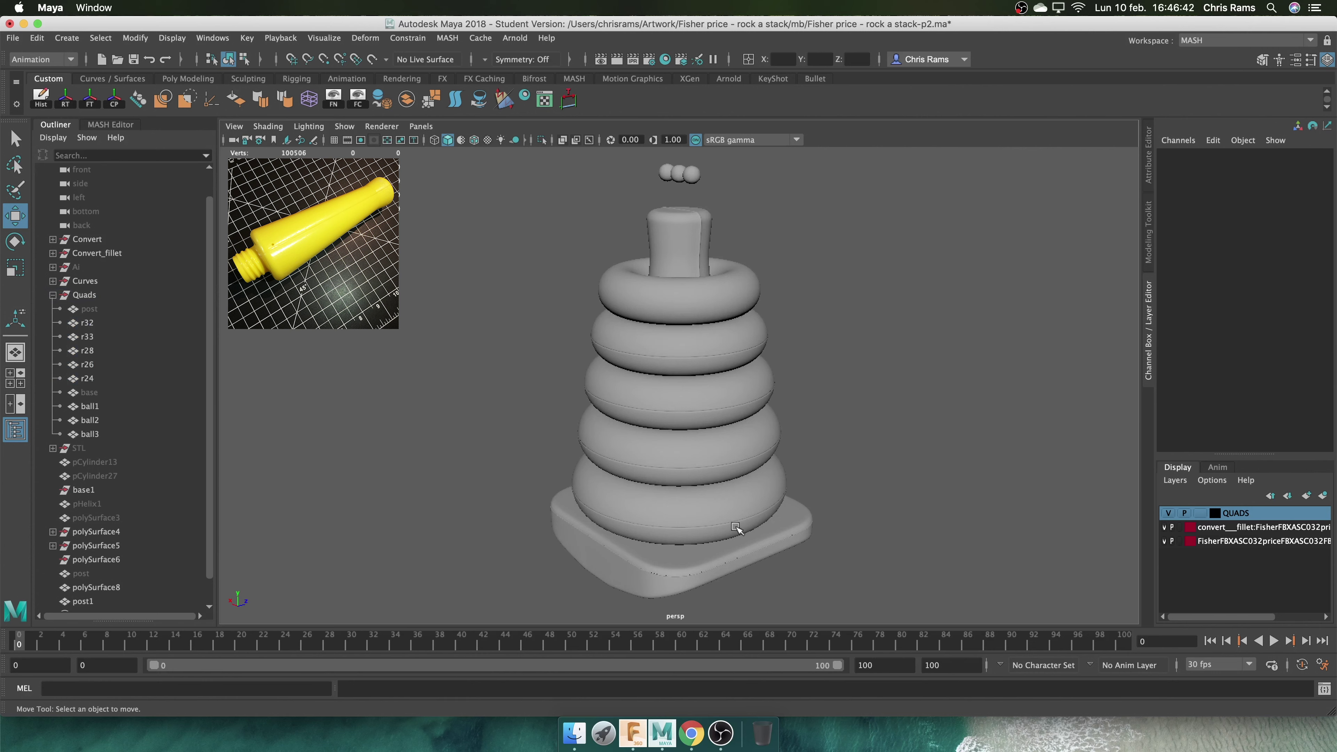
# Inspect the post's thread in the base with isolation and X-ray, then save the full stack
pyautogui.hotkey('ctrl', '1')
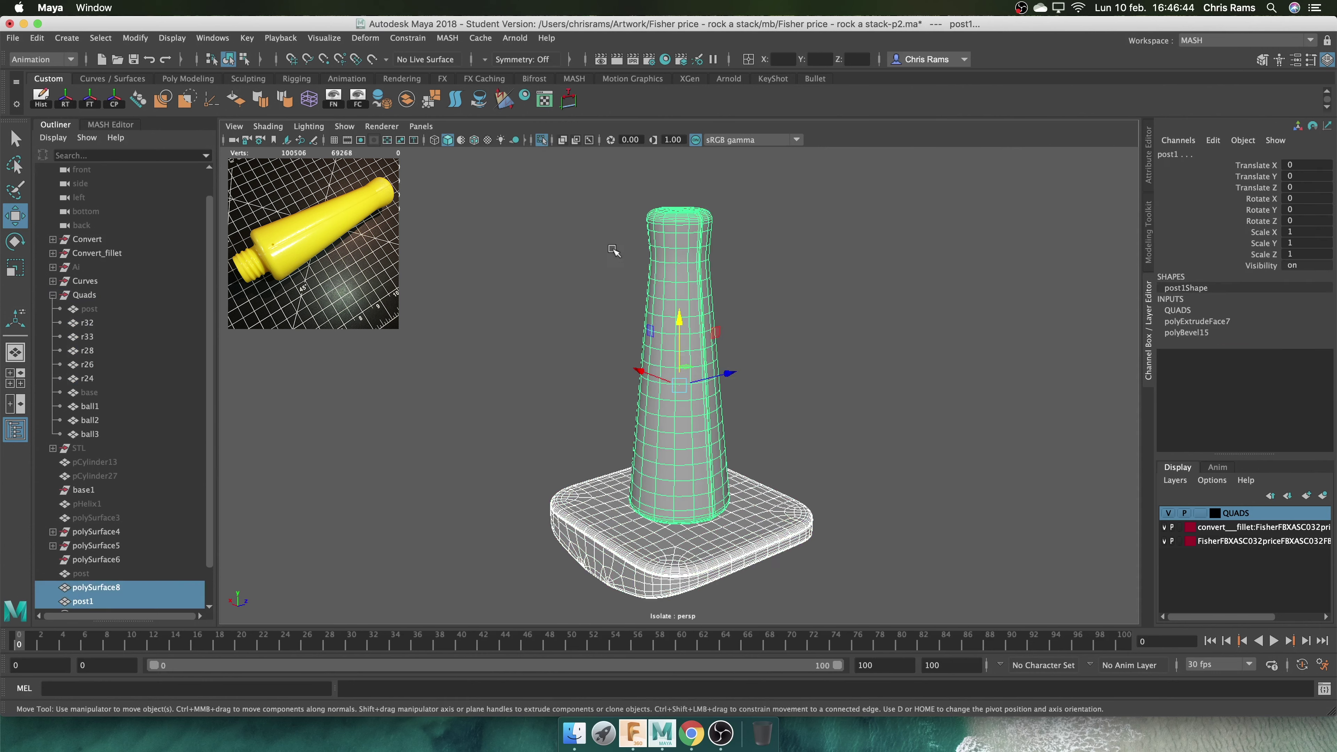
pyautogui.hotkey('alt', 'x')
pyautogui.scroll(5, 791, 295)
pyautogui.click(790, 295)
pyautogui.press('f')
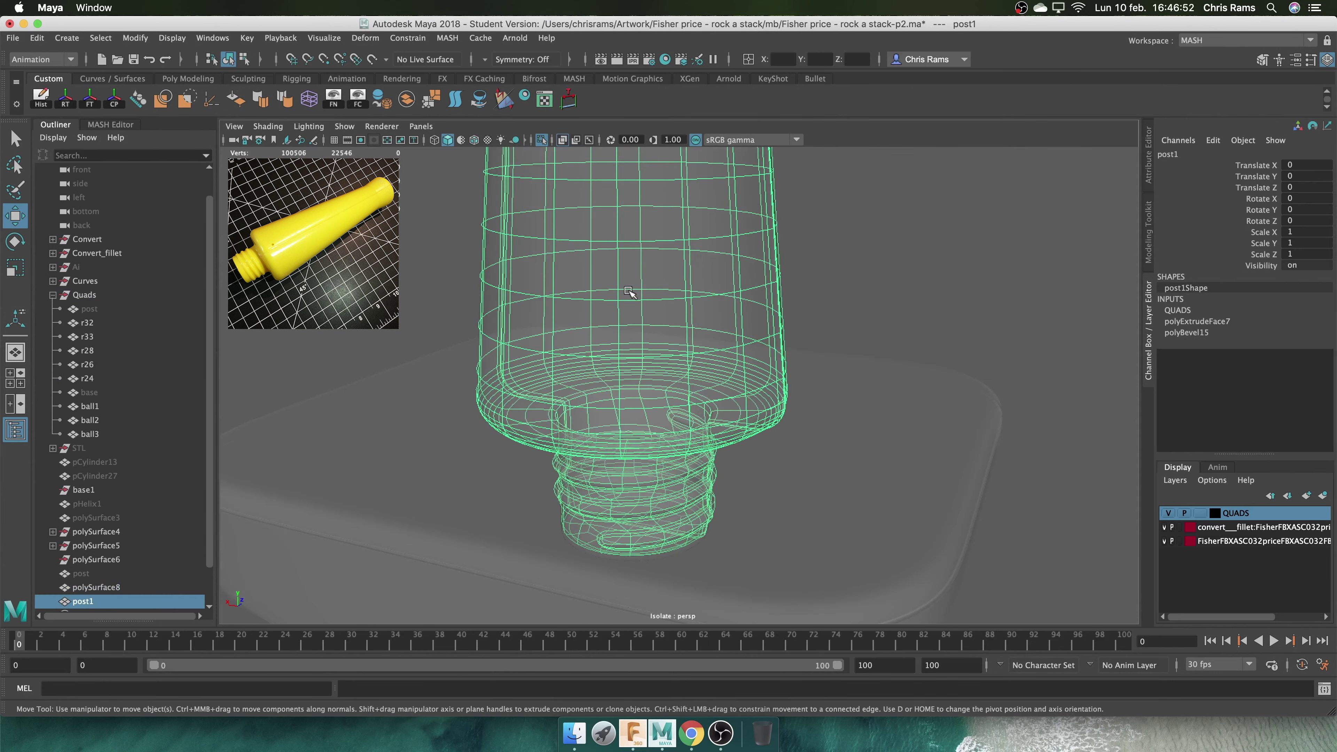
pyautogui.moveTo(791, 295)
pyautogui.keyDown('alt'); pyautogui.mouseDown()
pyautogui.moveTo(883, 347)
pyautogui.moveTo(716, 376)
pyautogui.moveTo(792, 304)
pyautogui.moveTo(662, 378)
pyautogui.mouseUp(); pyautogui.keyUp('alt')
pyautogui.scroll(-10, 717, 383)
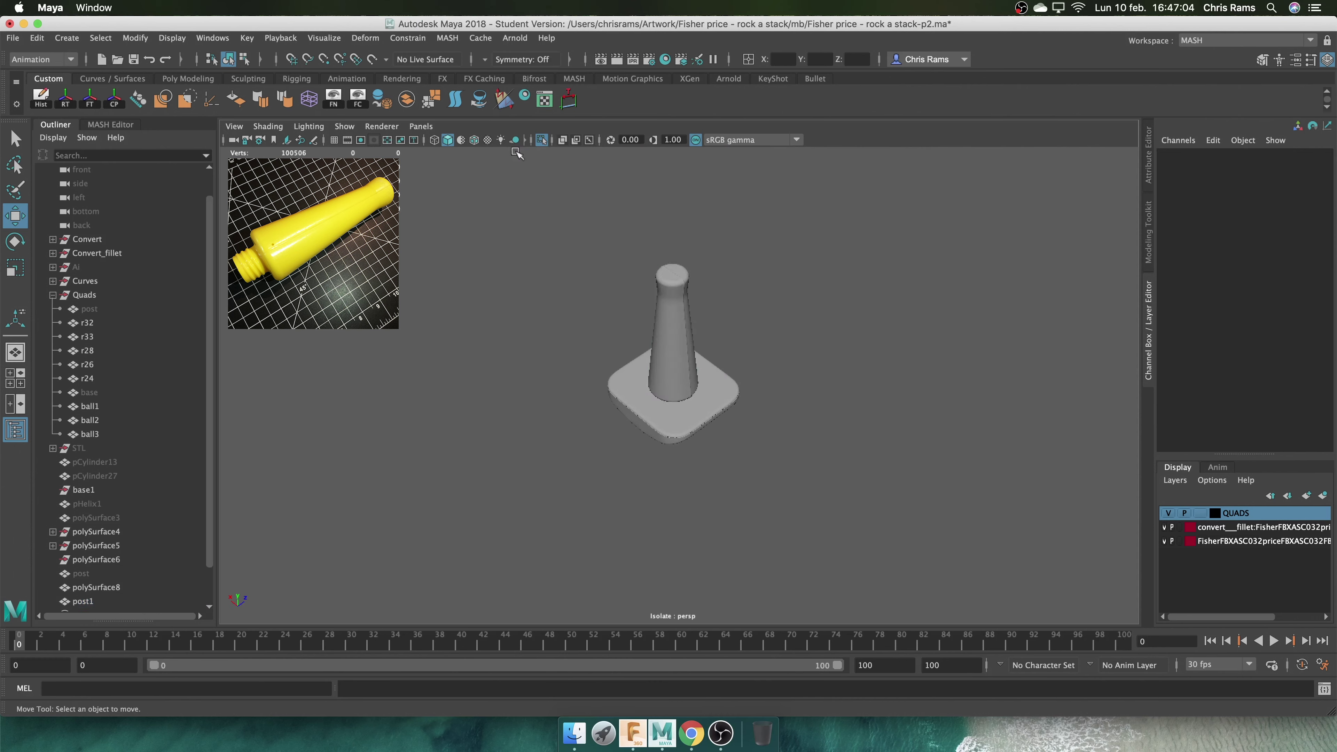
pyautogui.hotkey('ctrl', '1')
pyautogui.hotkey('ctrl', 's')
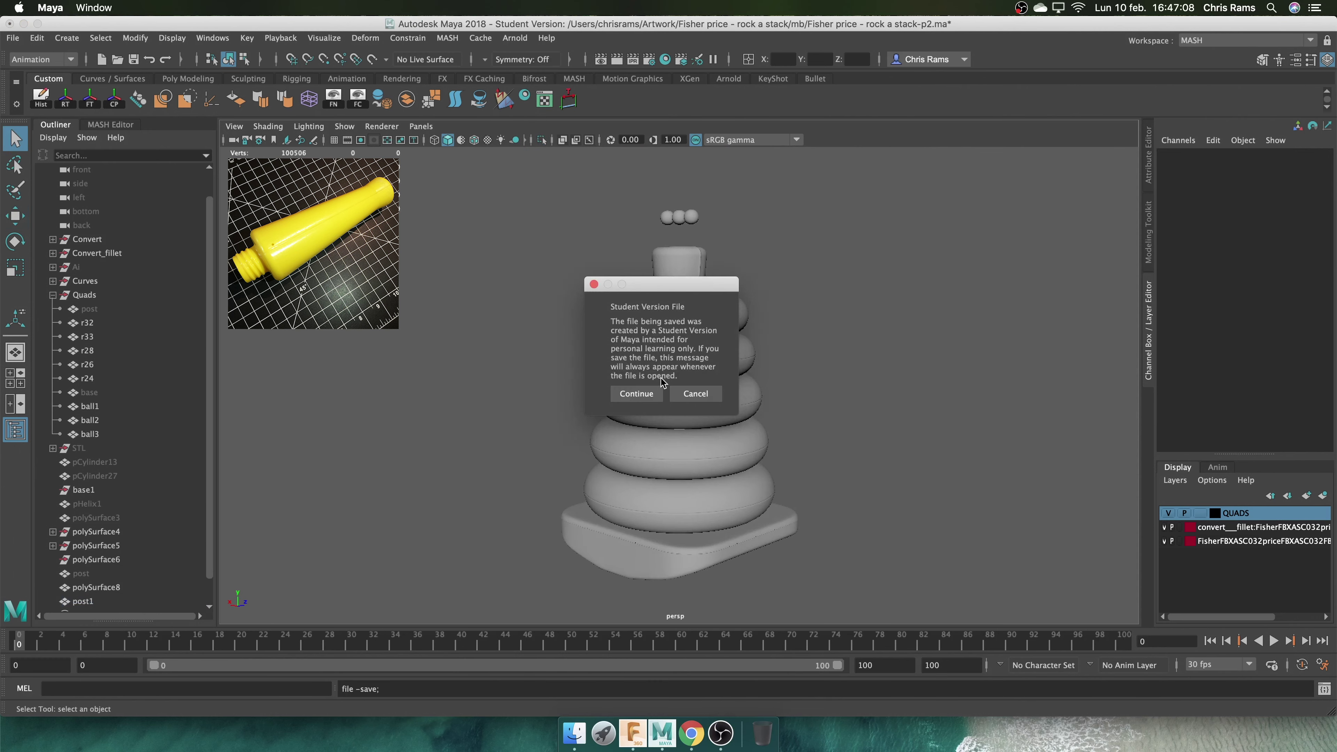
pyautogui.press('Return')
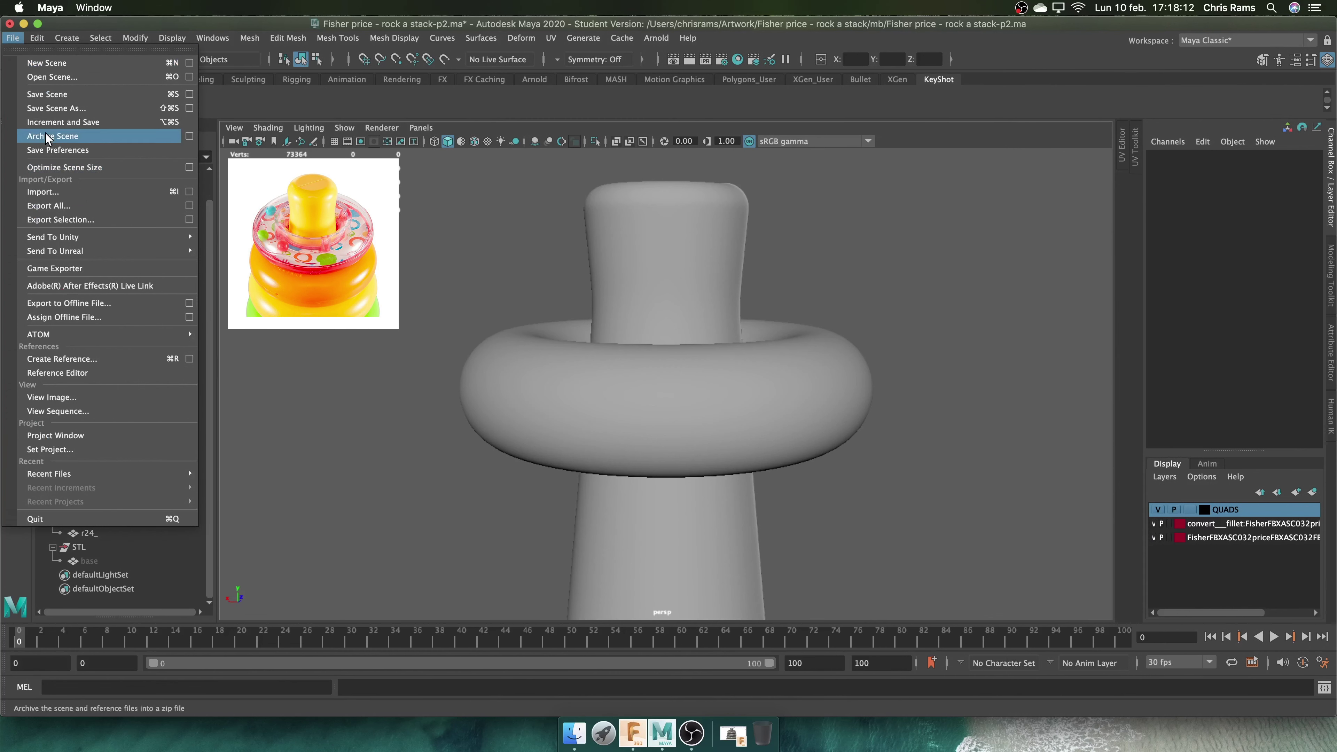
# Import the ring_24_top model into the scene
pyautogui.click(31, 132)
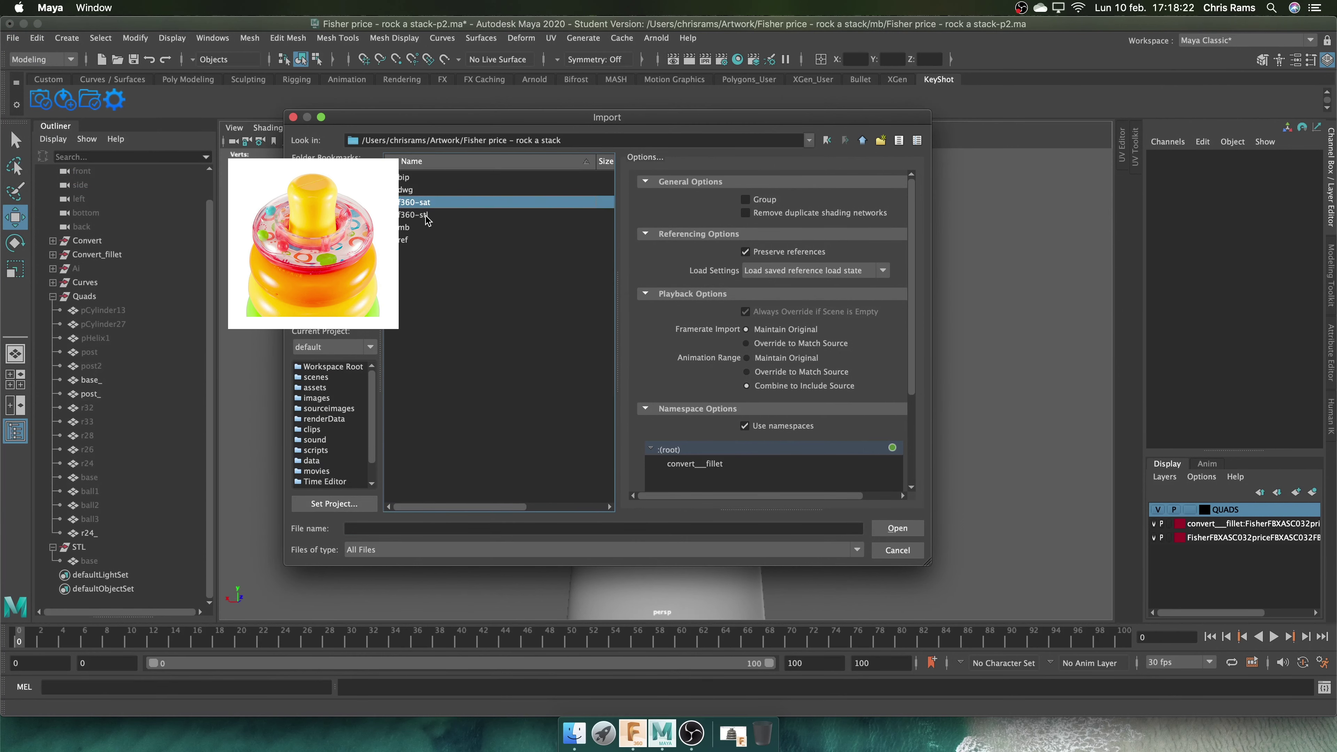
pyautogui.doubleClick(426, 203)
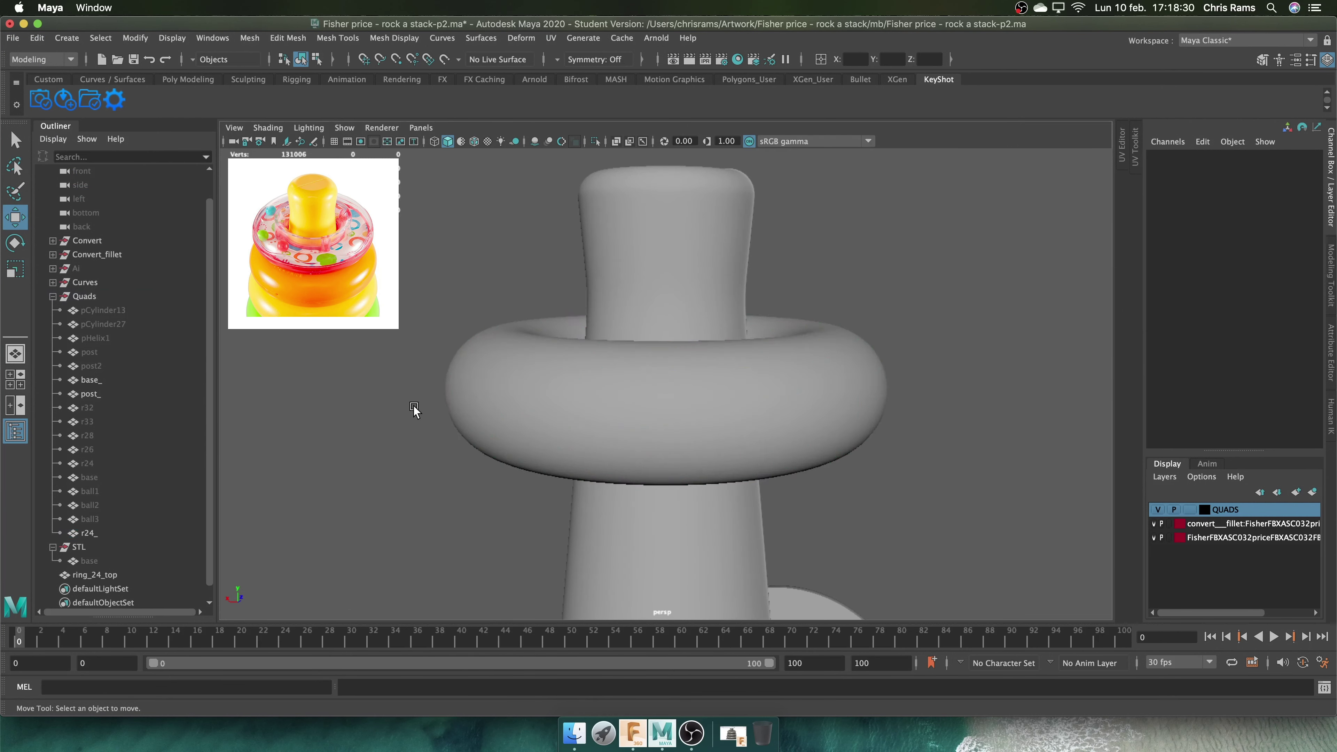
pyautogui.scroll(-5, 421, 405)
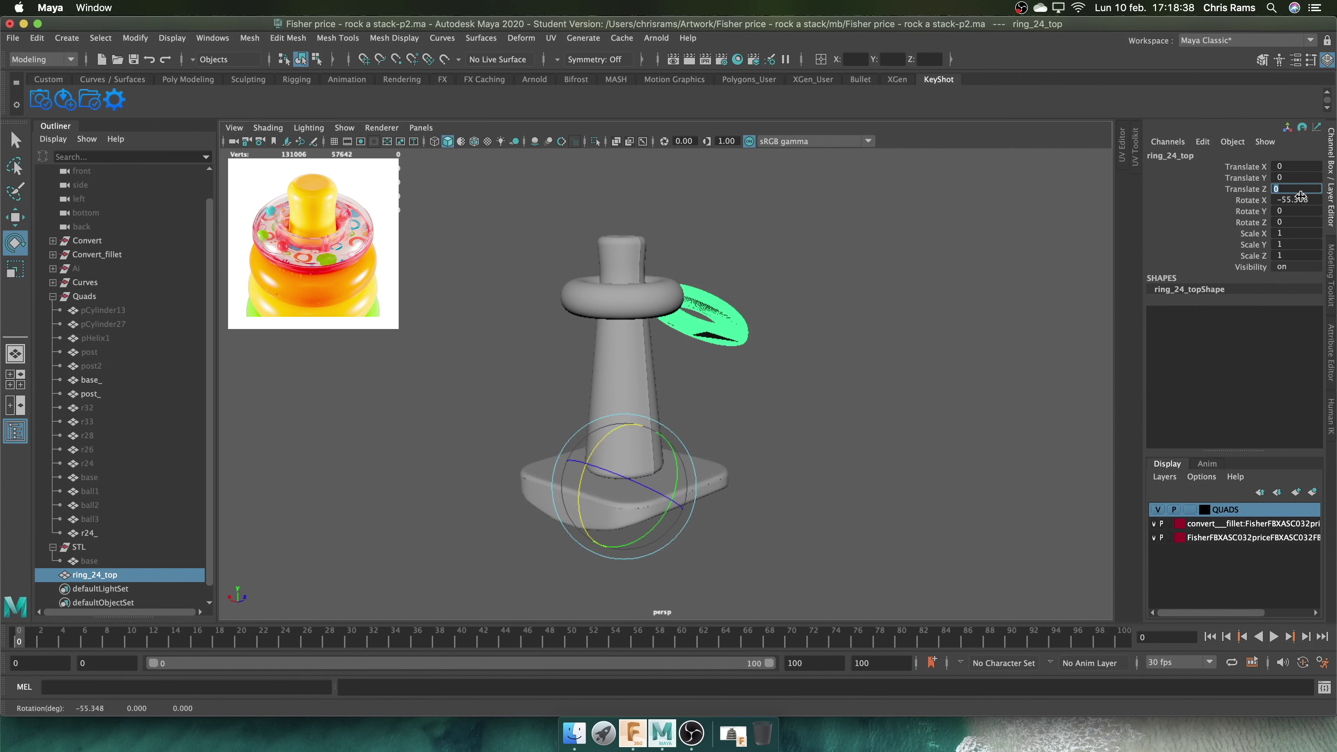
pyautogui.hotkey('ctrl', 's')
# Save the scene as 'Fisher price – rock a stack-p3.ma'
pyautogui.click(633, 392)
pyautogui.click(12, 38)
pyautogui.click(42, 119)
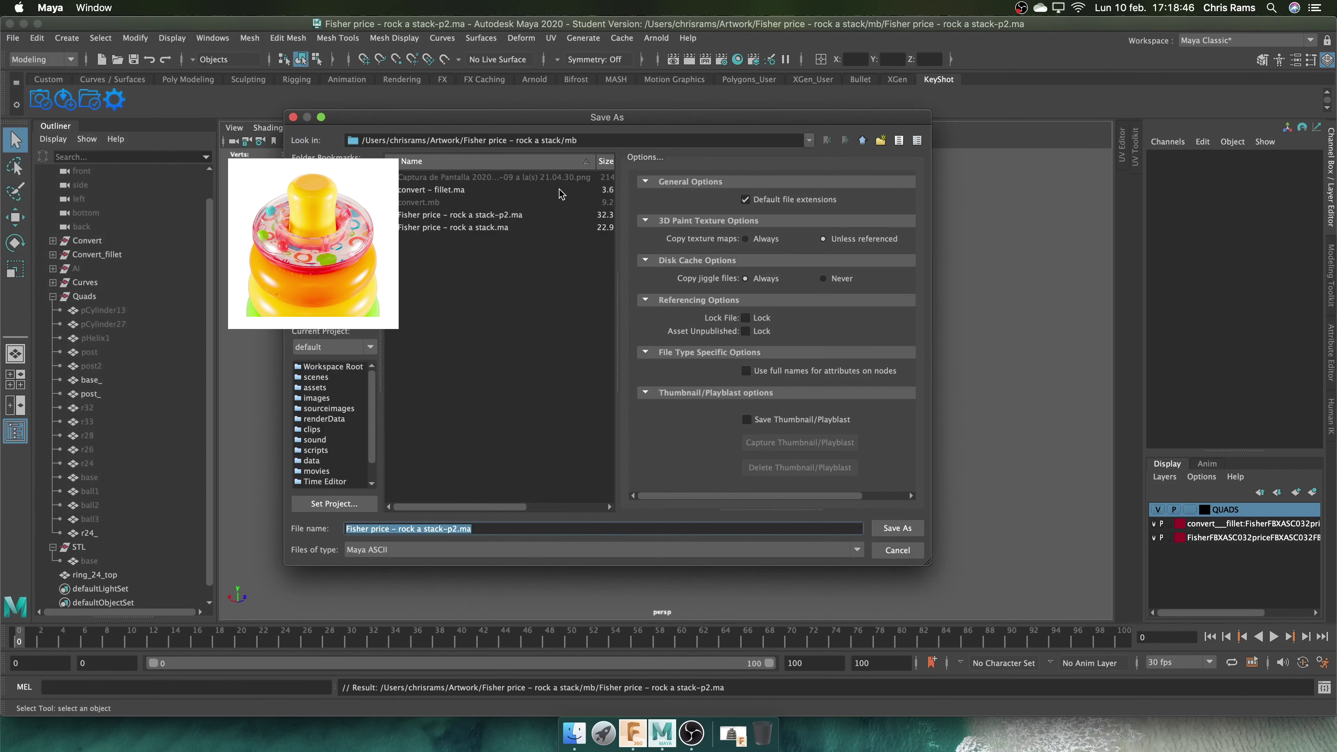
pyautogui.press('Return')
# Isolate the r24_ ring and select its lower-half faces
pyautogui.press('e')
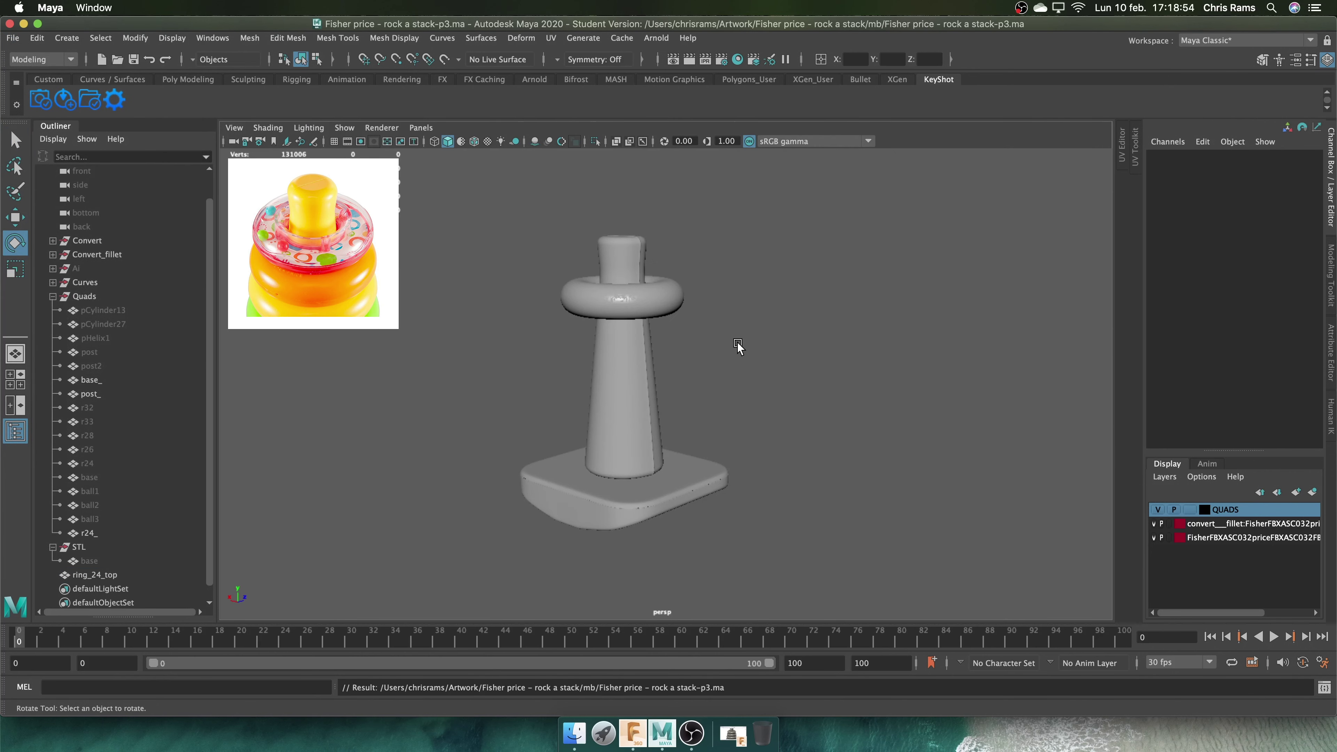
pyautogui.click(725, 349)
pyautogui.hotkey('ctrl', '1')
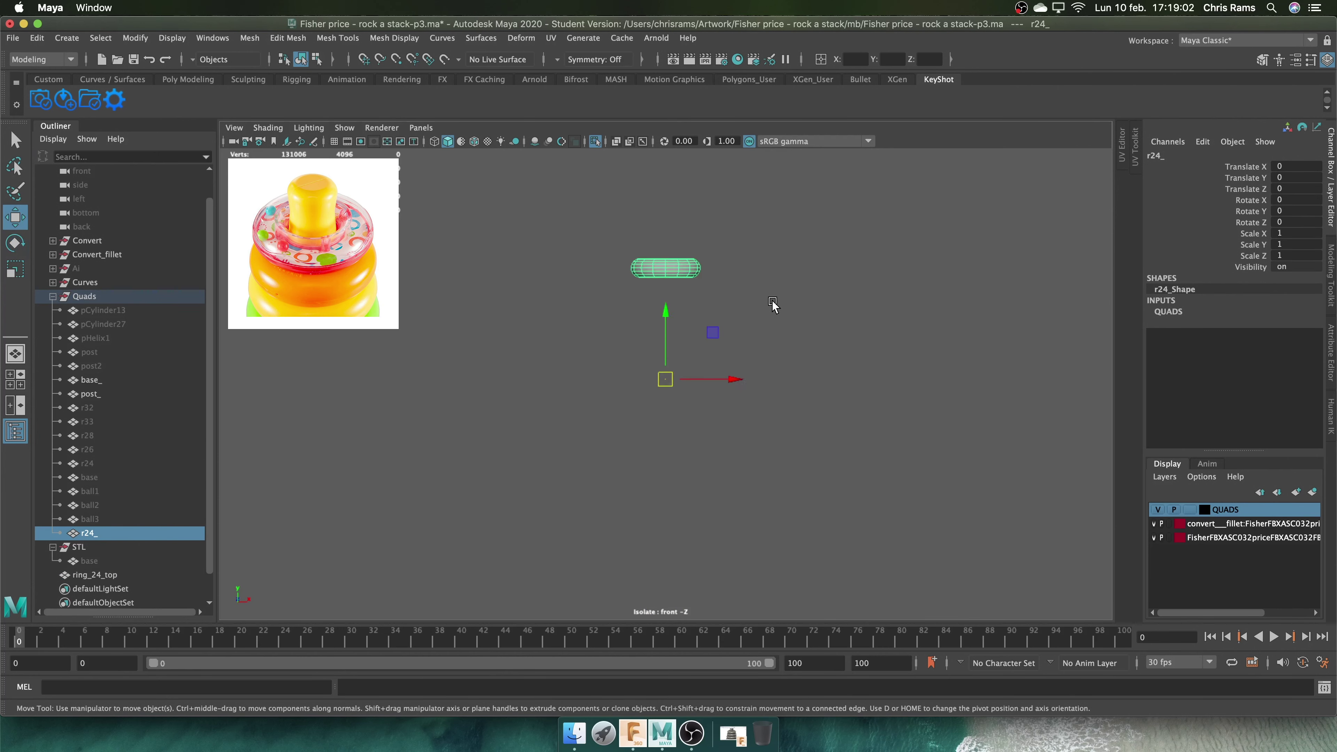
pyautogui.press('f')
pyautogui.scroll(-5, 684, 316)
pyautogui.scroll(-3, 651, 289)
pyautogui.click(48, 80)
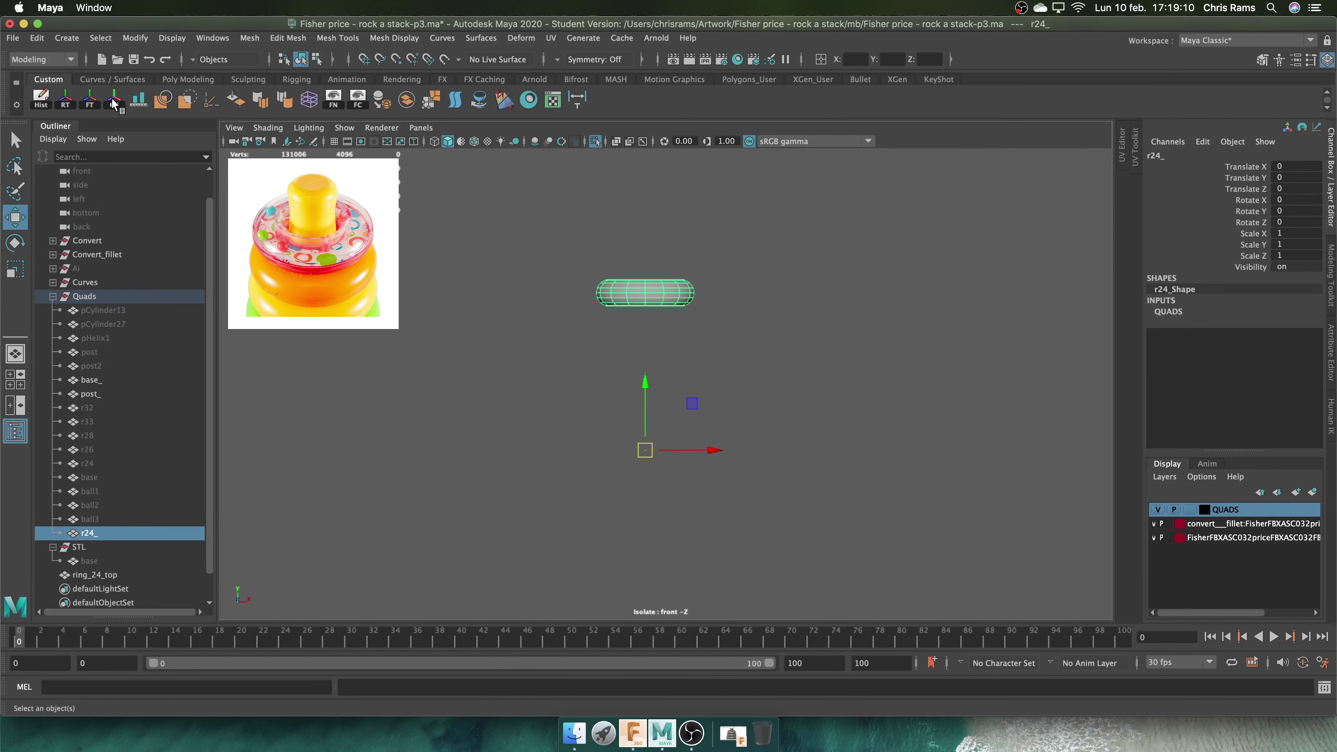
pyautogui.press('f')
pyautogui.press('F11')
pyautogui.moveTo(1036, 514); pyautogui.dragTo(352, 388)
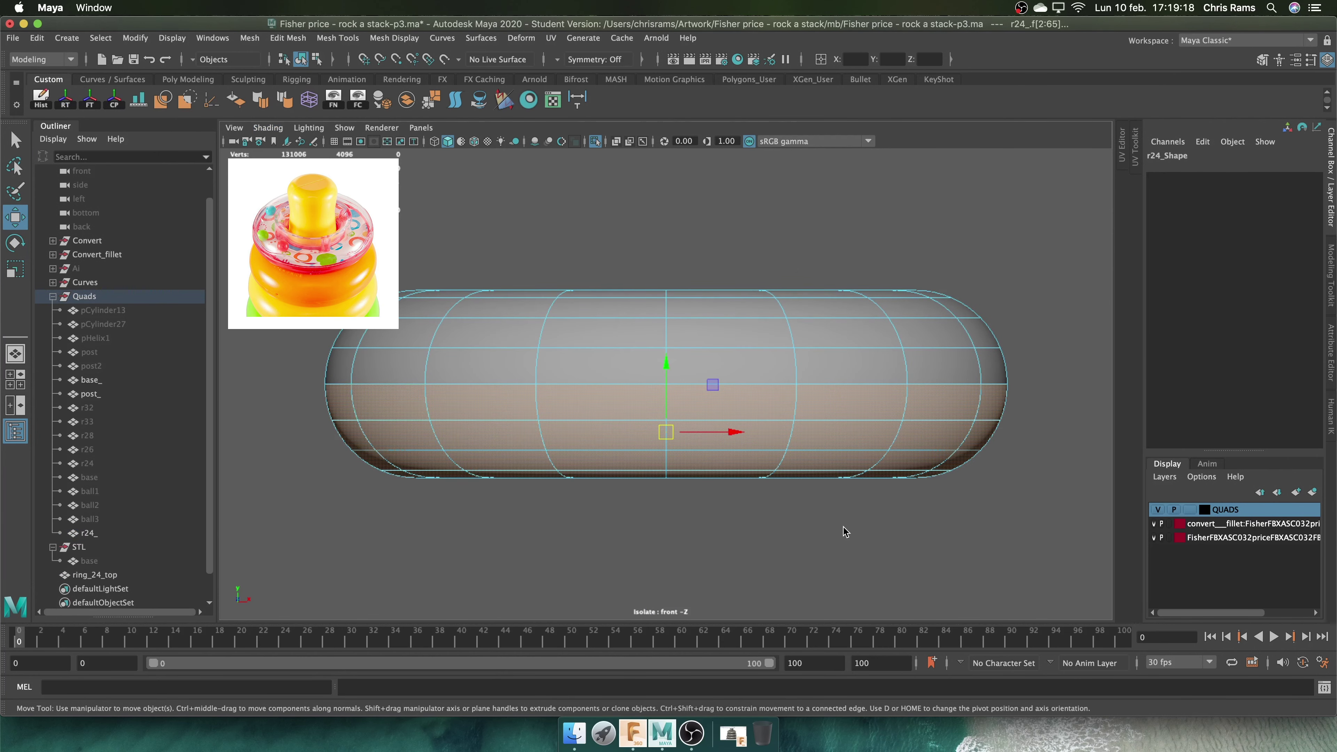
# Extract the lower faces so the ring splits into separate top and bottom halves
pyautogui.keyDown('shift'); pyautogui.moveTo(844, 532); pyautogui.dragTo(863, 389, button='right'); pyautogui.keyUp('shift')
pyautogui.moveTo(961, 350); pyautogui.dragTo(1027, 337, button='right')
pyautogui.hotkey('ctrl', '1')
pyautogui.press('q')
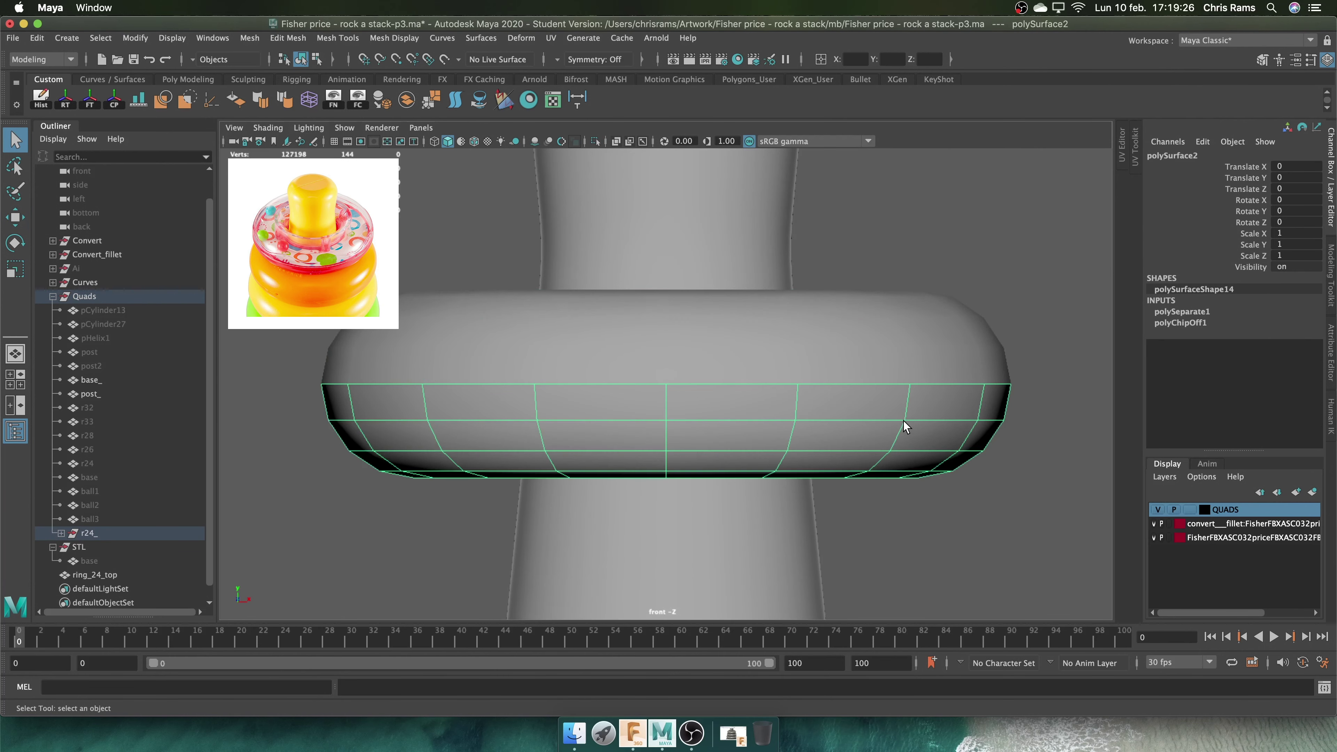
pyautogui.click(837, 337)
pyautogui.press('f')
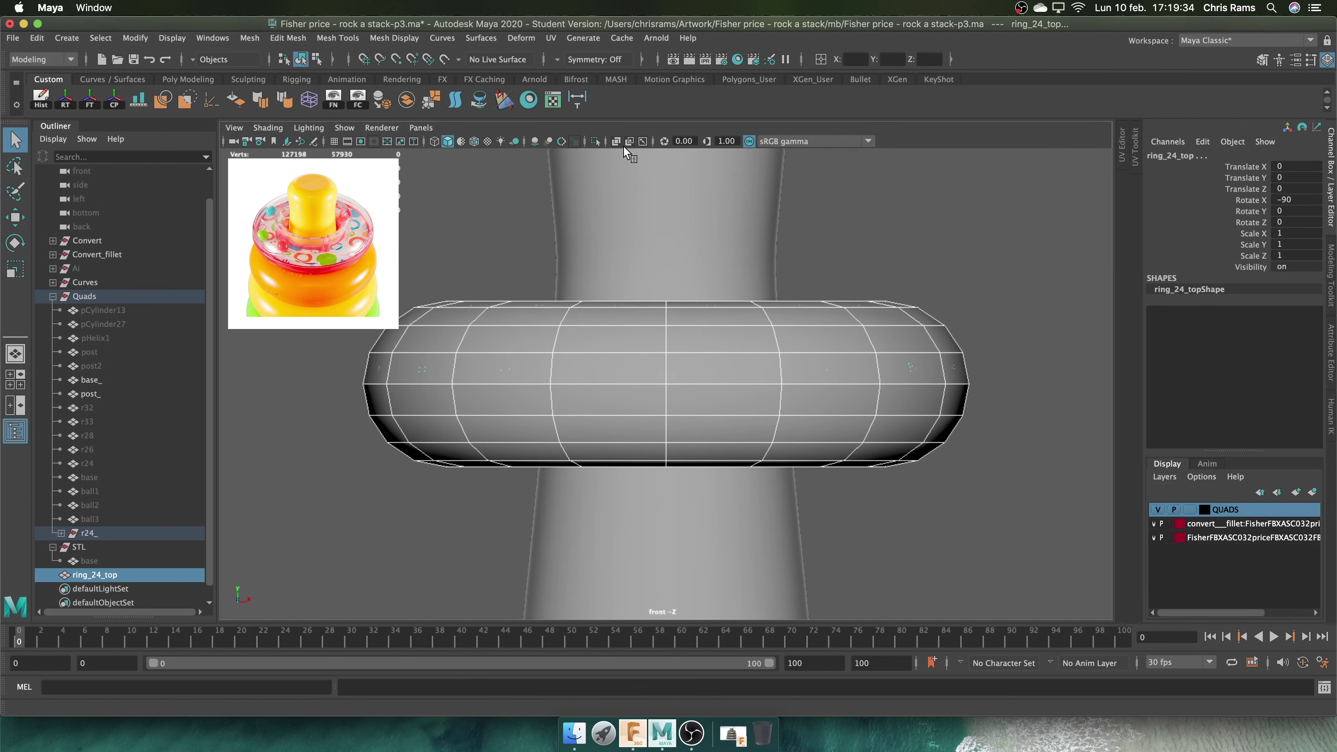
pyautogui.hotkey('ctrl', '1')
# Delete construction history on both halves, polySurface1 and polySurface2
pyautogui.click(920, 400)
pyautogui.click(61, 532)
pyautogui.click(37, 38)
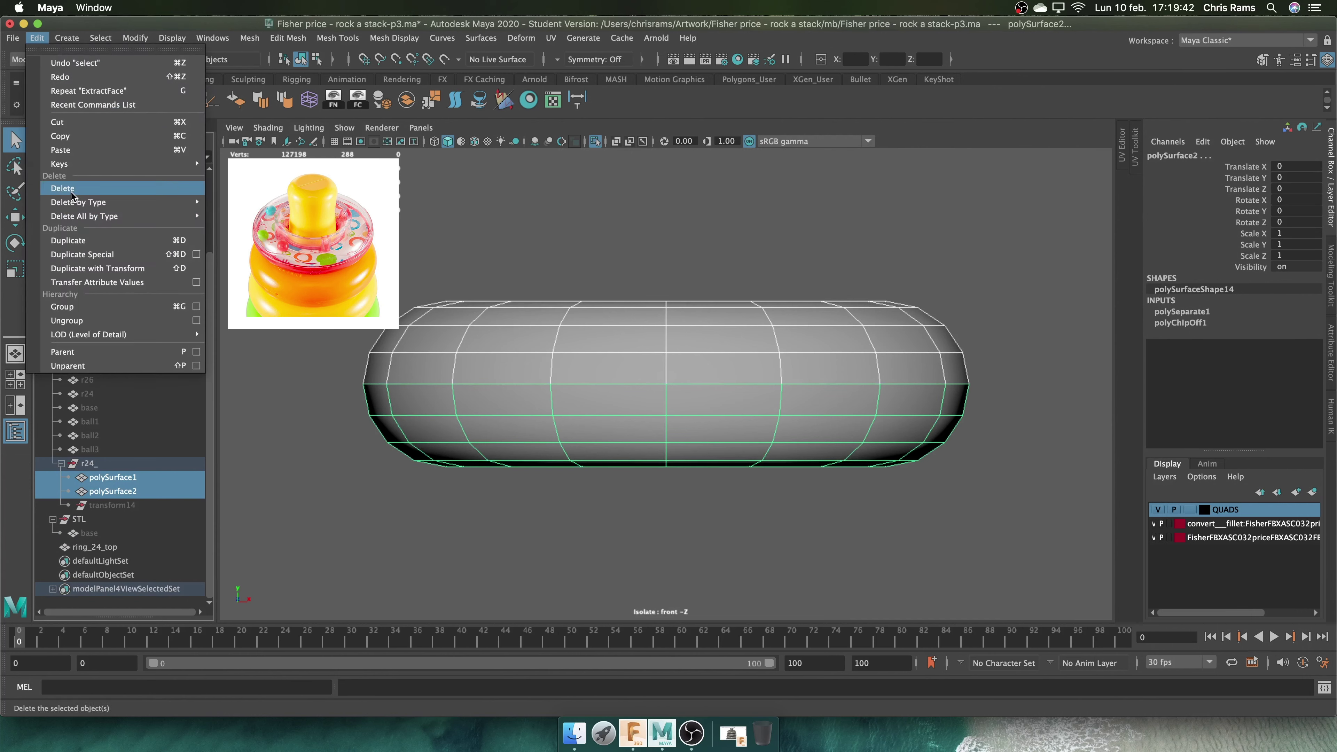
pyautogui.click(231, 202)
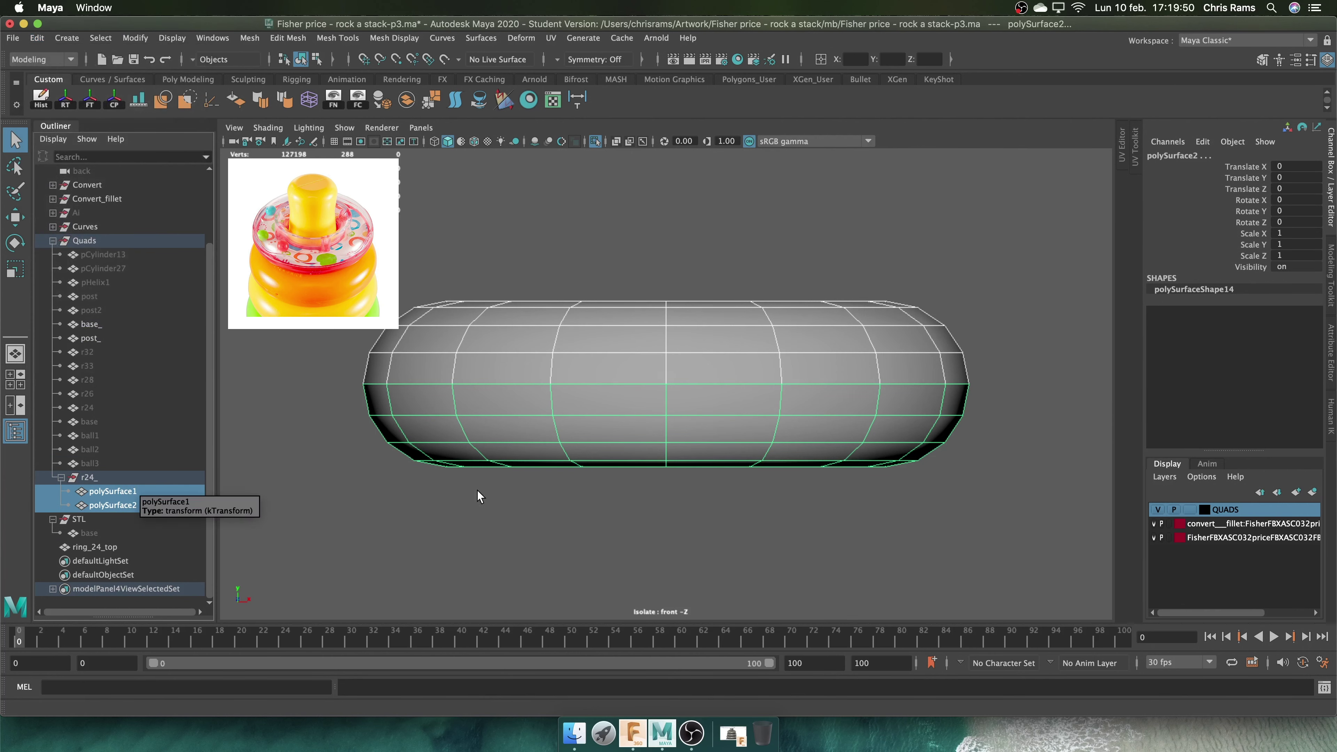
pyautogui.click(685, 387)
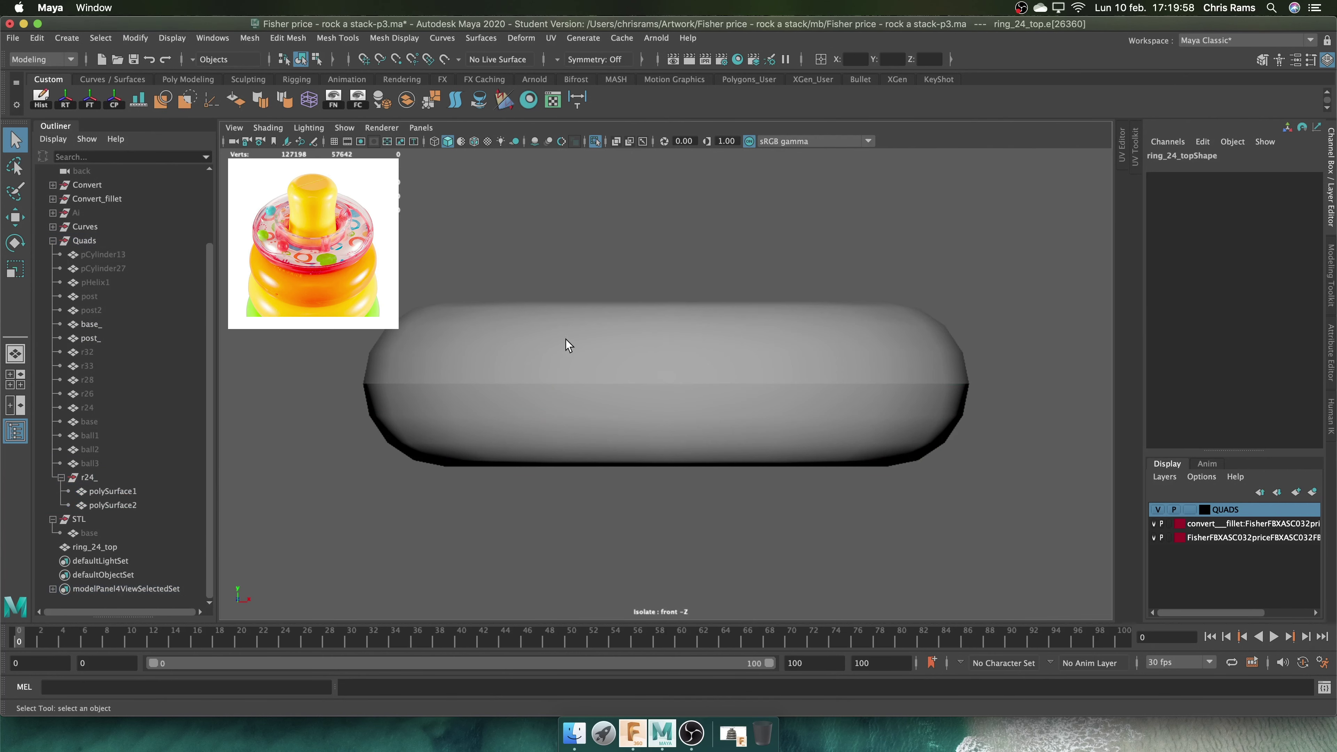
# Move both halves into the STL group and show the whole model again
pyautogui.keyDown('alt'); pyautogui.moveTo(565, 339); pyautogui.dragTo(707, 311); pyautogui.keyUp('alt')
pyautogui.click(693, 405)
pyautogui.moveTo(726, 353); pyautogui.dragTo(729, 304, button='right')
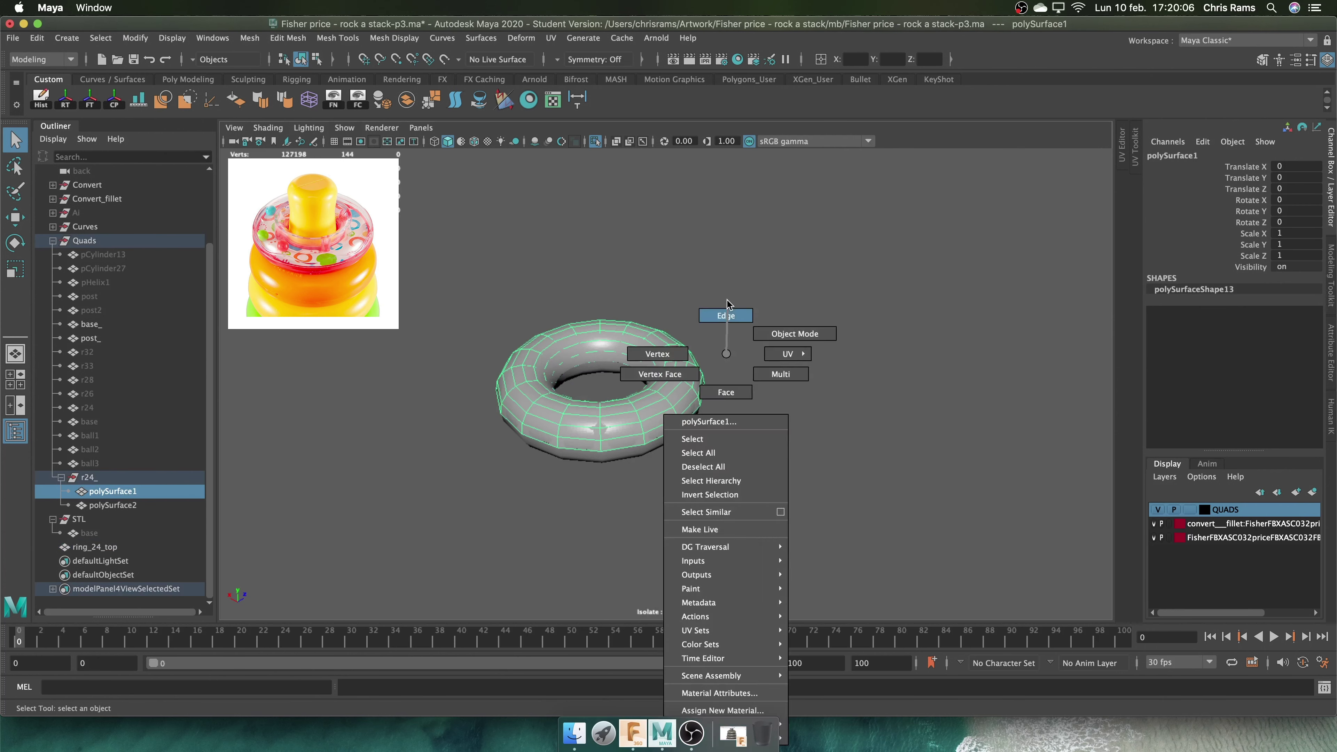
pyautogui.moveTo(734, 403)
pyautogui.keyDown('alt'); pyautogui.mouseDown()
pyautogui.moveTo(856, 349)
pyautogui.moveTo(613, 447)
pyautogui.mouseUp(); pyautogui.keyUp('alt')
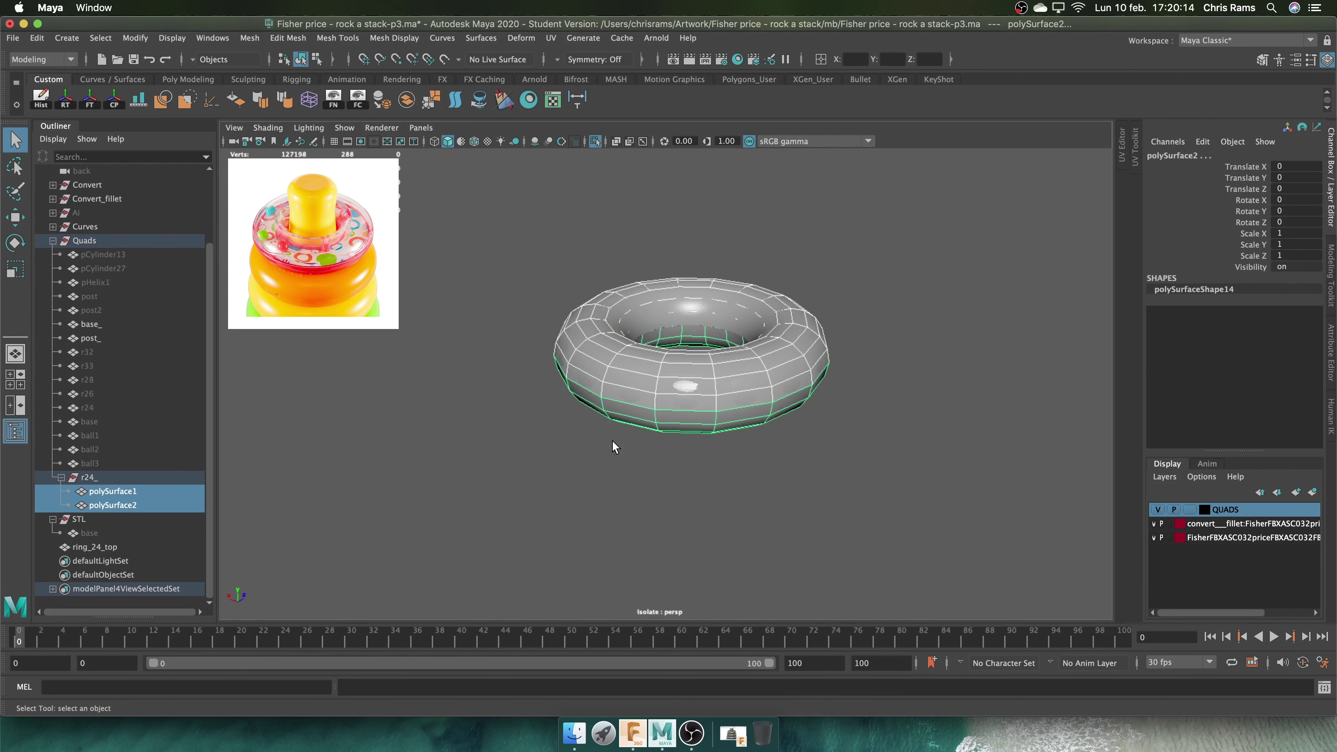
pyautogui.moveTo(131, 545); pyautogui.dragTo(158, 535)
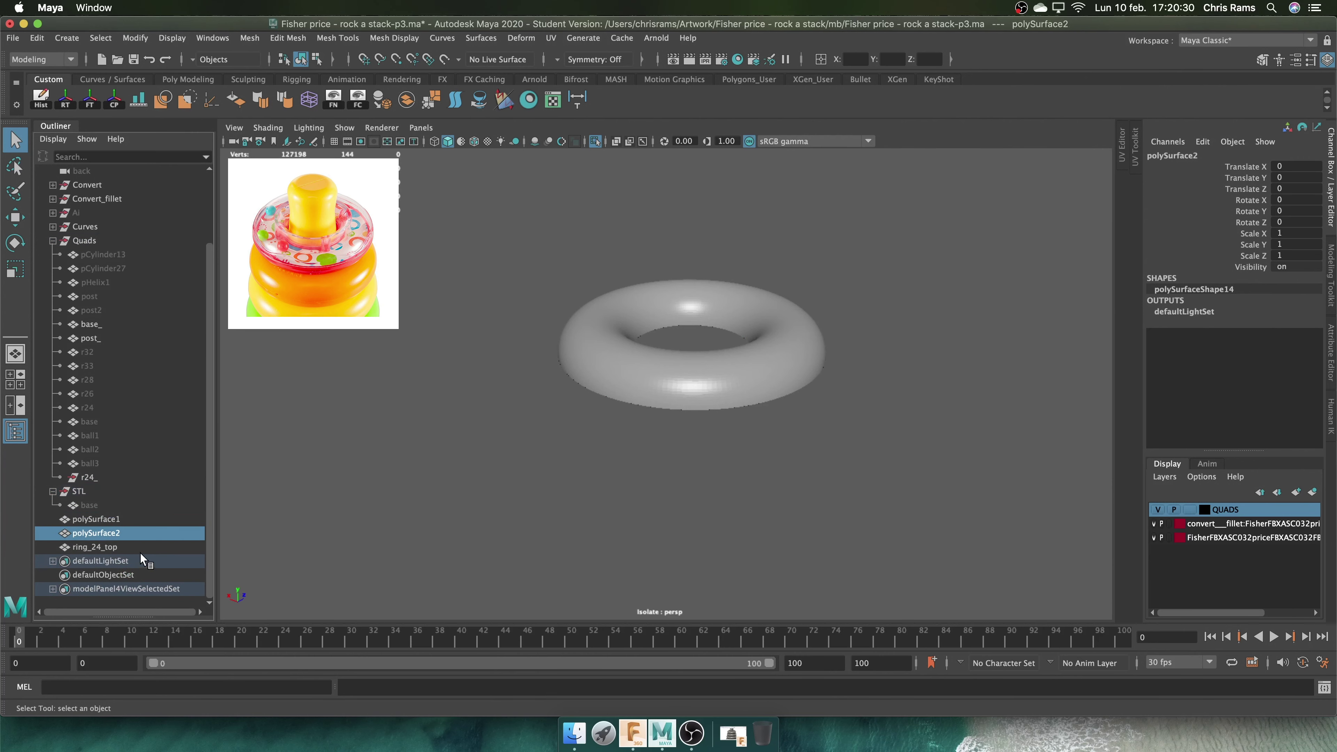
pyautogui.hotkey('ctrl', '1')
pyautogui.click(111, 560)
pyautogui.press('Delete')
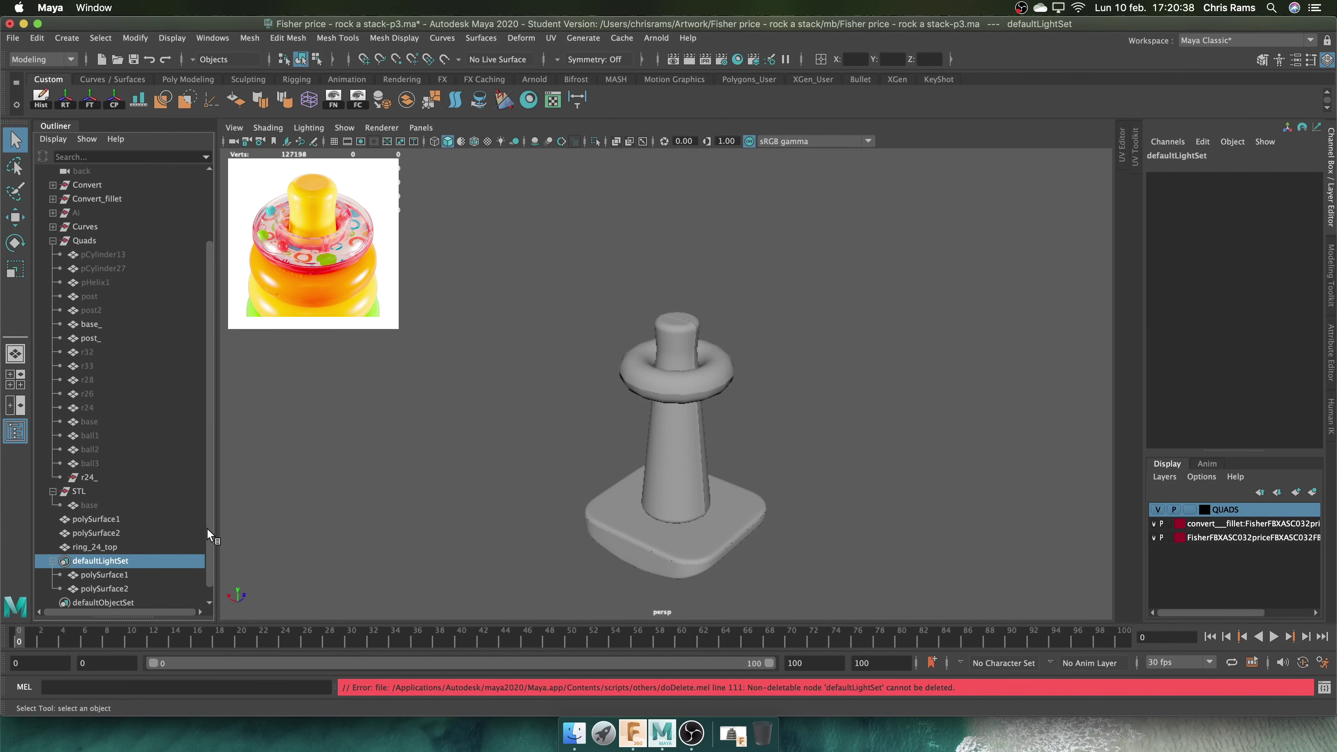
pyautogui.click(84, 576)
pyautogui.click(96, 532)
# Hide the bottom half polySurface2 and isolate the top half
pyautogui.press('f')
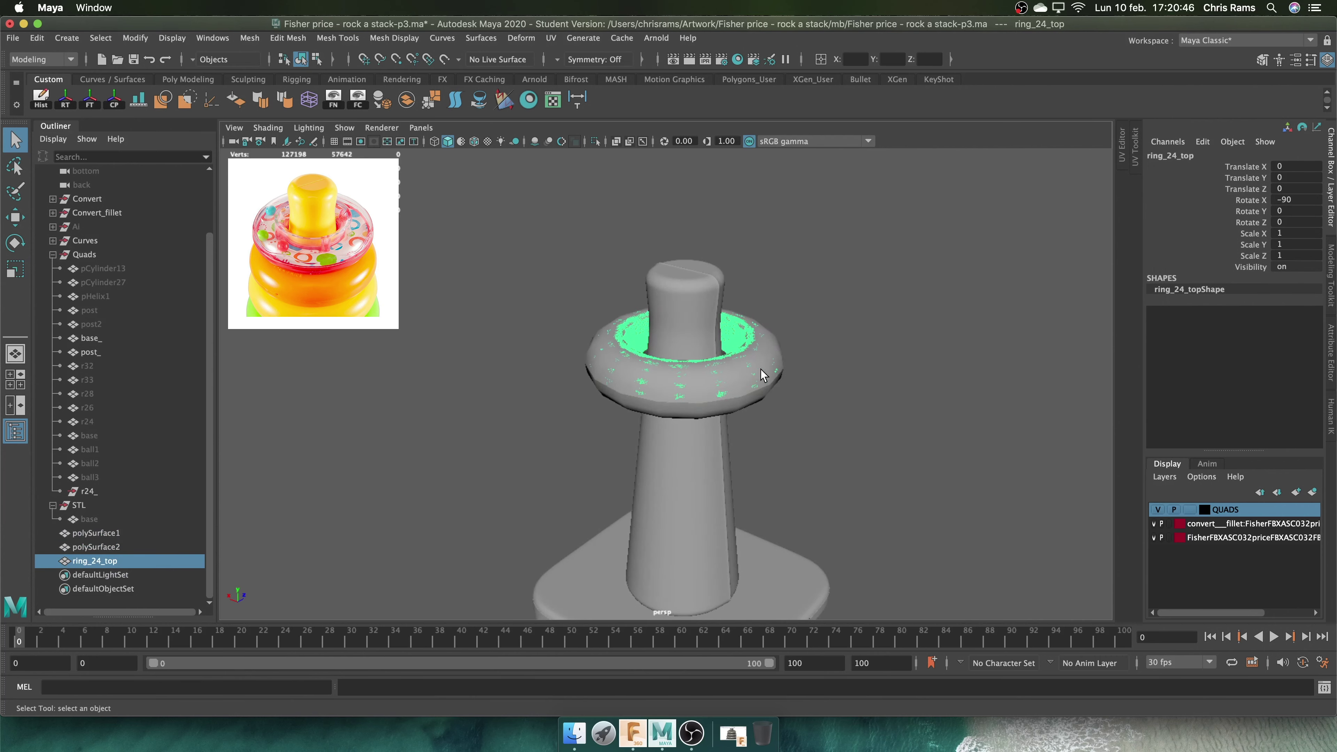
pyautogui.click(108, 548)
pyautogui.hotkey('ctrl', 'h')
pyautogui.press('f')
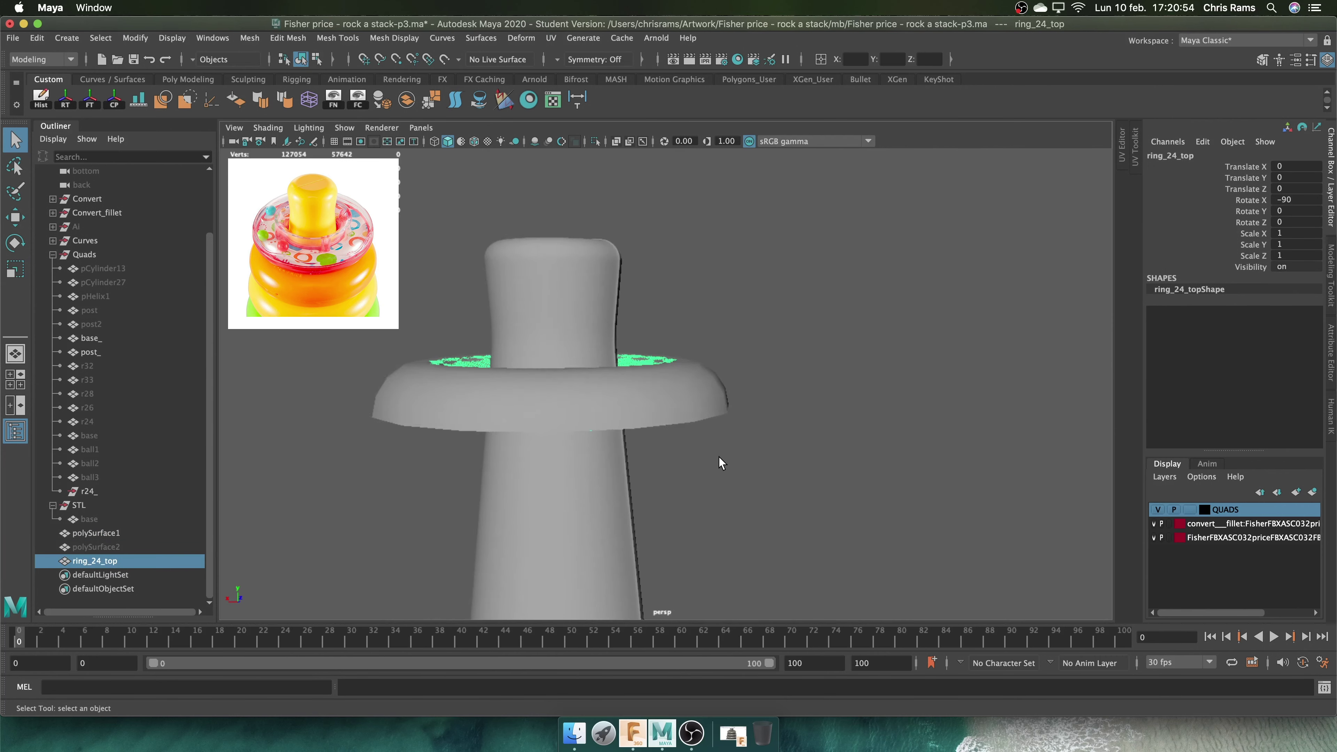
pyautogui.scroll(3, 743, 410)
pyautogui.click(742, 410)
pyautogui.hotkey('ctrl', '1')
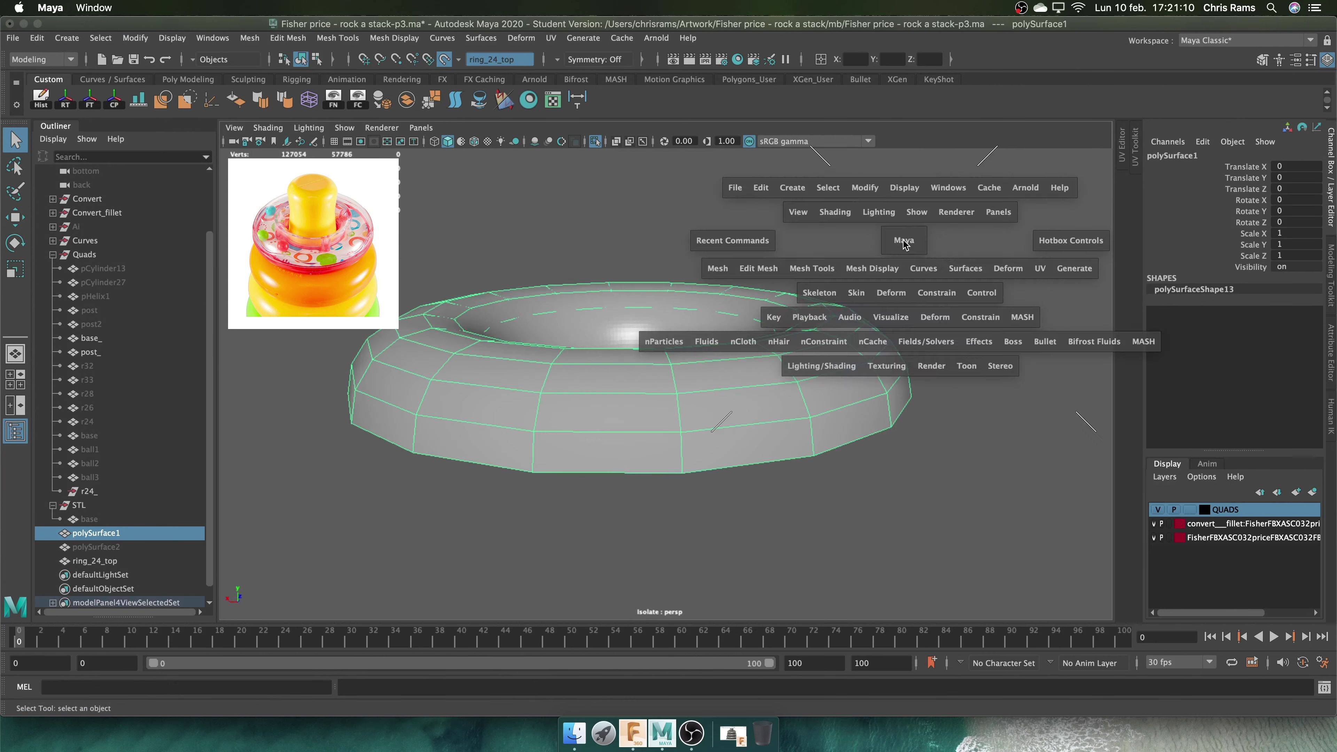
# Pick and adjust lower-rim vertices of the top half in front and perspective views
pyautogui.press('space')
pyautogui.scroll(4, 687, 325)
pyautogui.press('F9')
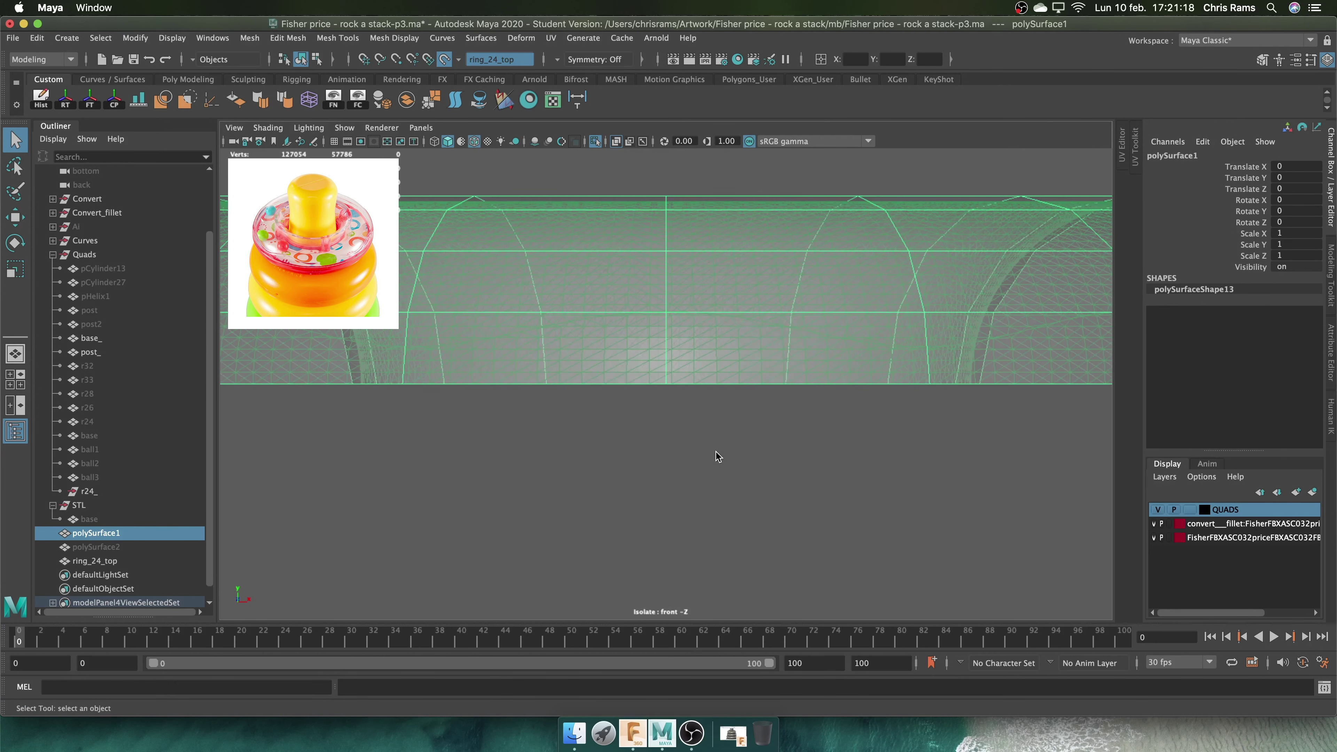
pyautogui.click(667, 313)
pyautogui.scroll(-2, 627, 327)
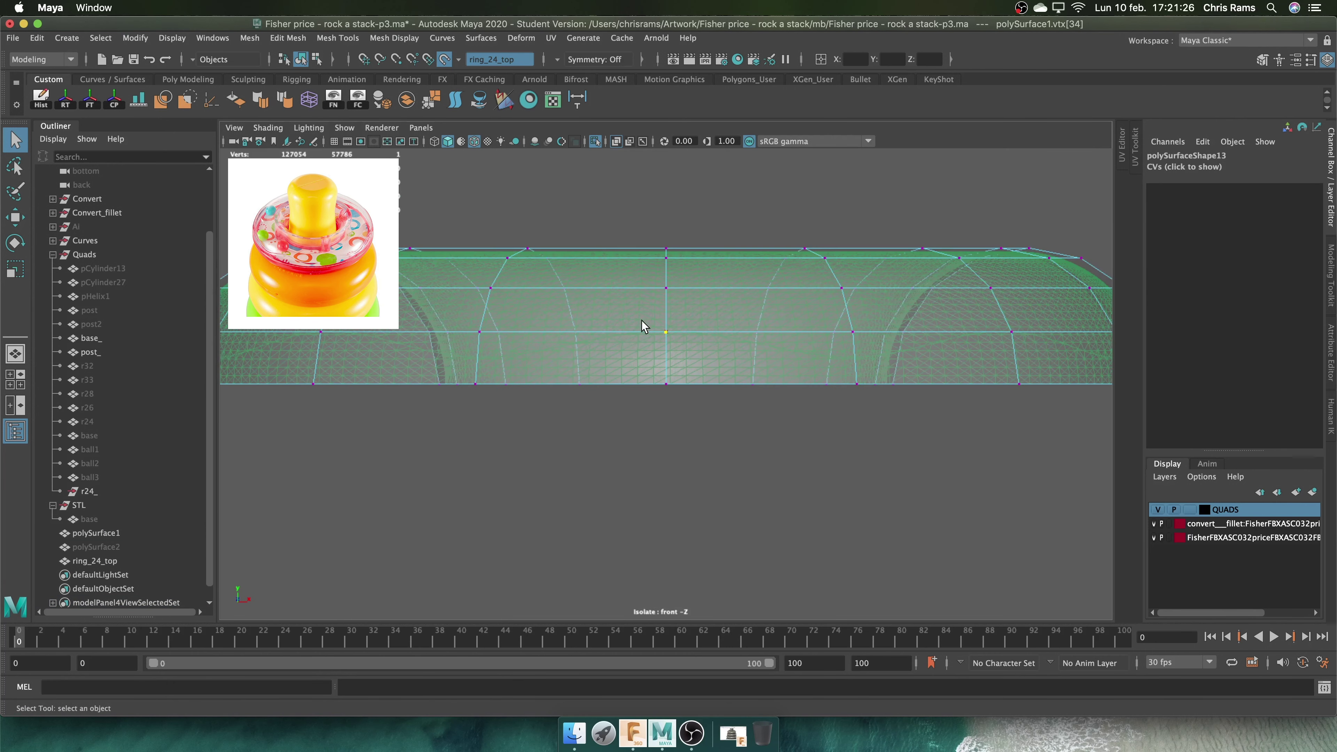
pyautogui.press('space')
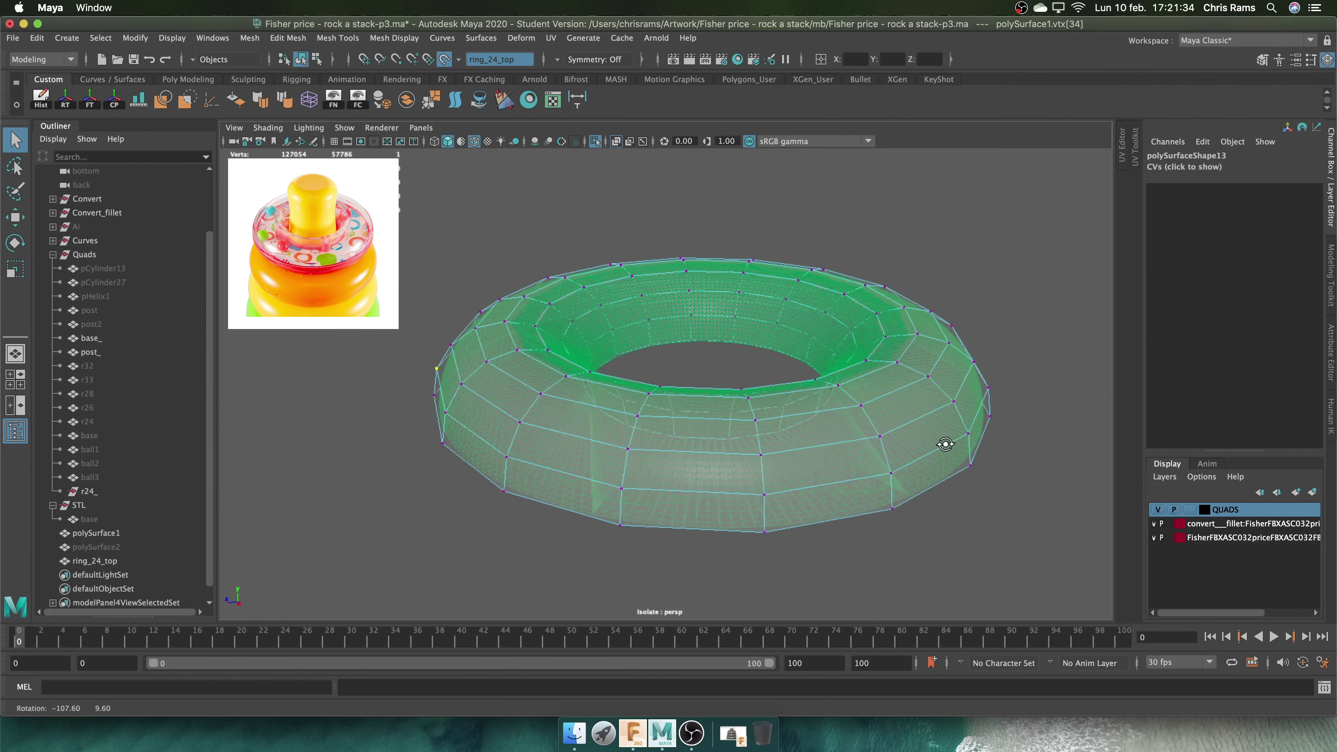
pyautogui.moveTo(943, 448)
pyautogui.keyDown('alt'); pyautogui.mouseDown()
pyautogui.moveTo(824, 528)
pyautogui.moveTo(711, 551)
pyautogui.moveTo(546, 472)
pyautogui.moveTo(771, 495)
pyautogui.moveTo(761, 458)
pyautogui.moveTo(871, 464)
pyautogui.moveTo(842, 411)
pyautogui.mouseUp(); pyautogui.keyUp('alt')
pyautogui.press('w')
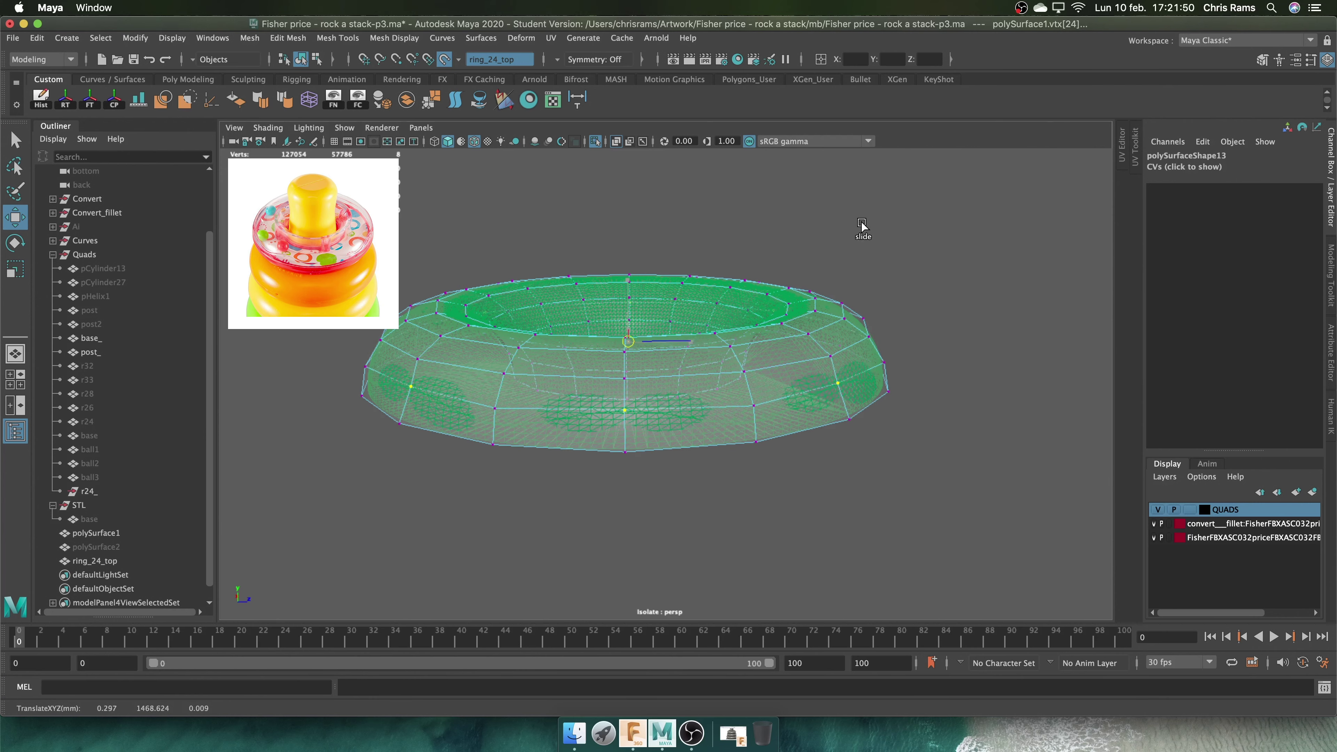
pyautogui.press('space')
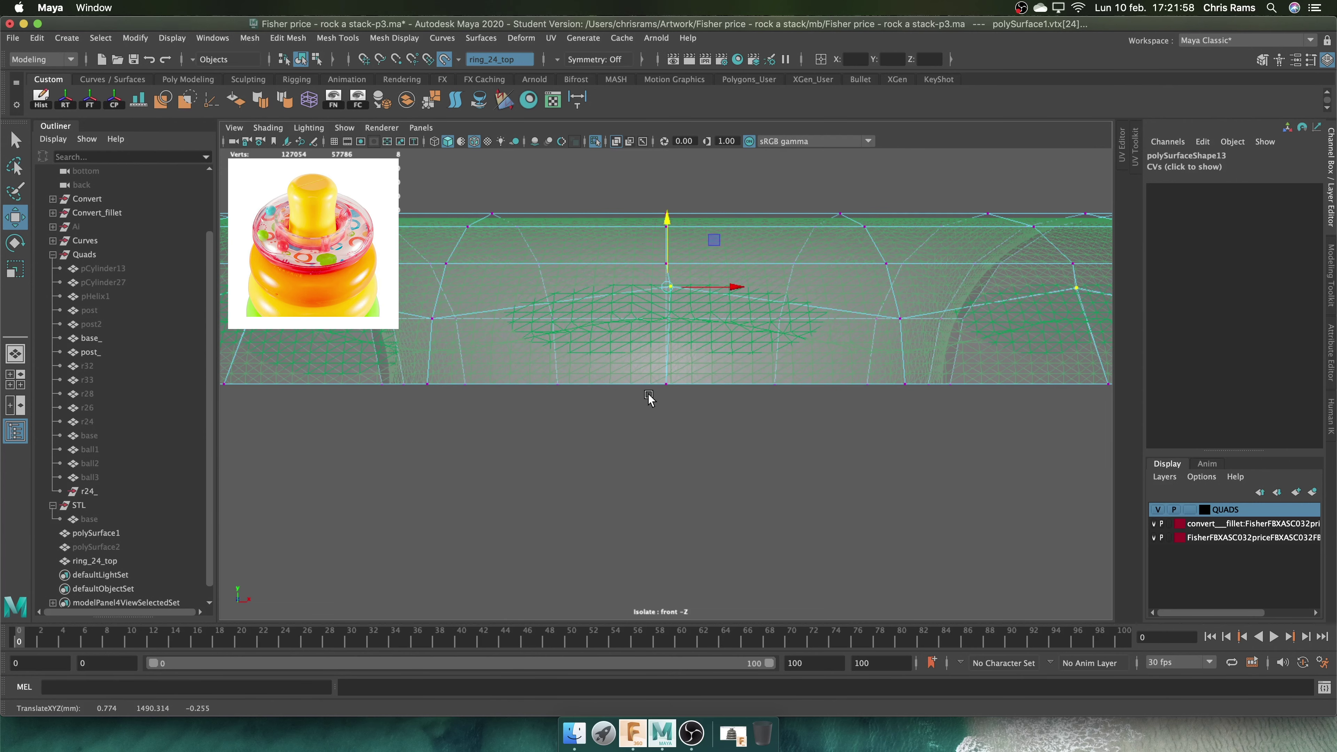
pyautogui.hotkey('ctrl', 'z')
pyautogui.keyDown('shift'); pyautogui.rightClick(748, 441); pyautogui.keyUp('shift')
pyautogui.keyDown('shift'); pyautogui.moveTo(755, 542); pyautogui.dragTo(755, 543, button='right'); pyautogui.keyUp('shift')
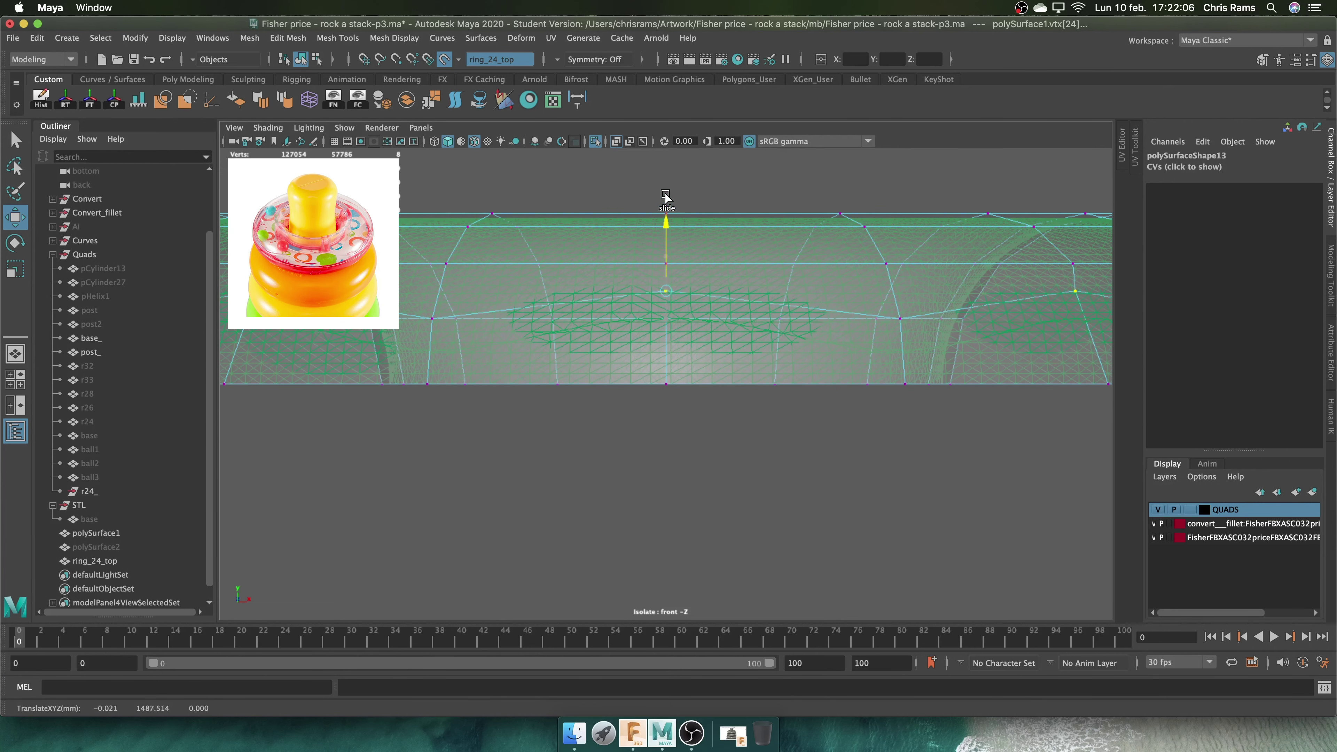
# Select three lower-rim vertices and preview the top half smoothed
pyautogui.press('space')
pyautogui.moveTo(687, 478); pyautogui.dragTo(685, 469)
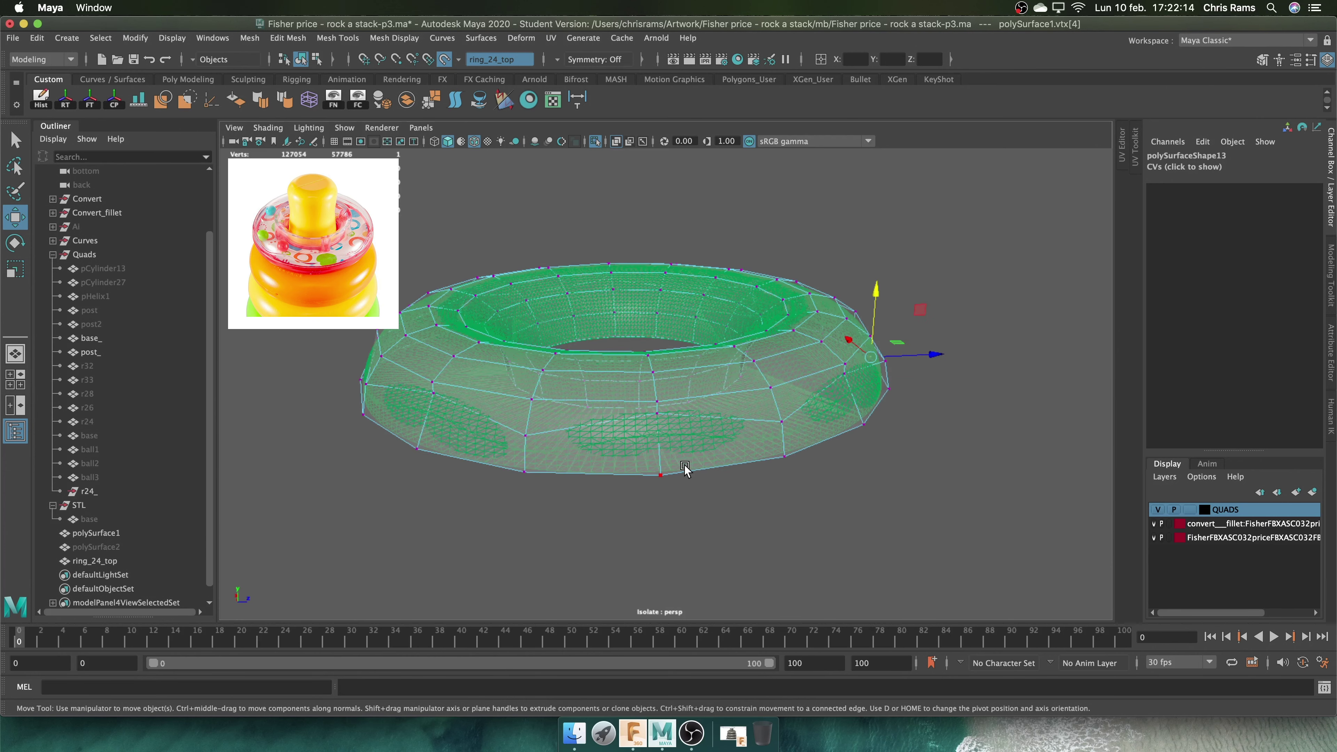
pyautogui.keyDown('alt'); pyautogui.moveTo(685, 463); pyautogui.dragTo(668, 527, button='right'); pyautogui.keyUp('alt')
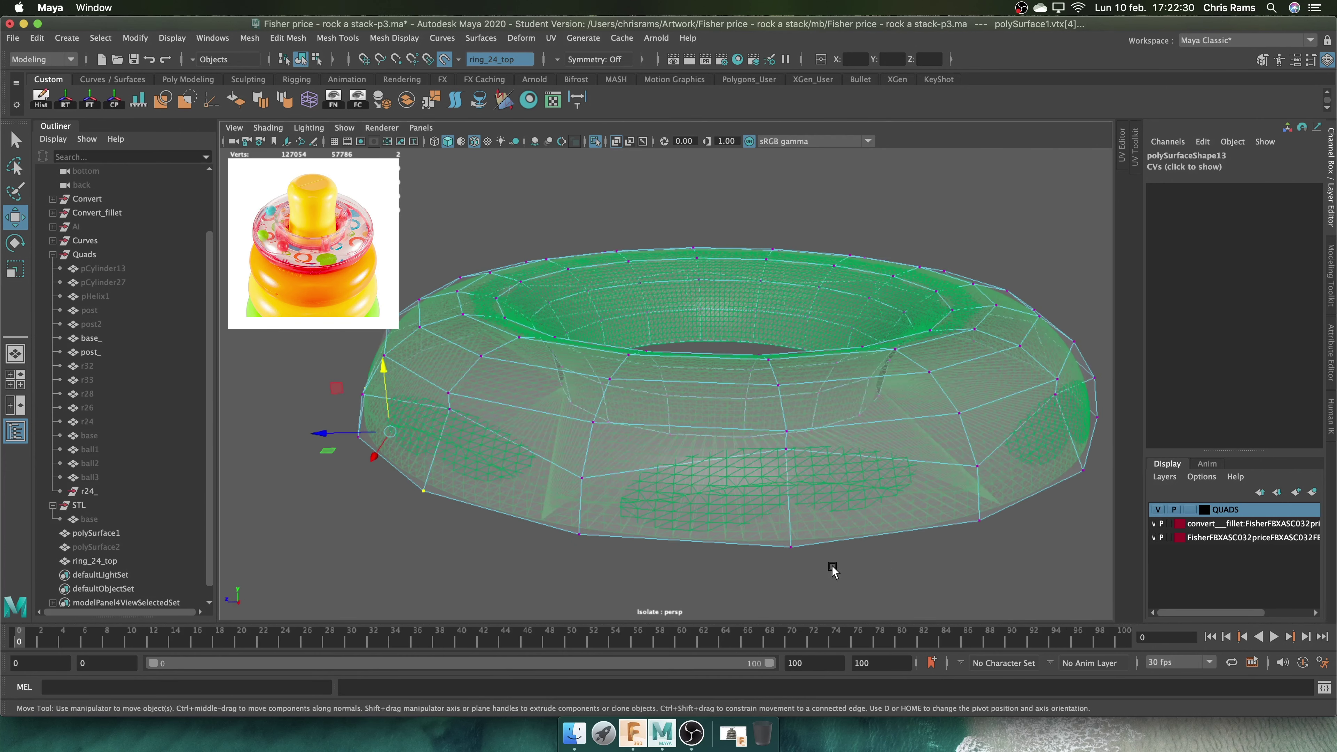
pyautogui.moveTo(669, 523)
pyautogui.keyDown('alt'); pyautogui.mouseDown()
pyautogui.moveTo(773, 568)
pyautogui.moveTo(680, 526)
pyautogui.moveTo(771, 553)
pyautogui.moveTo(681, 359)
pyautogui.moveTo(782, 272)
pyautogui.mouseUp(); pyautogui.keyUp('alt')
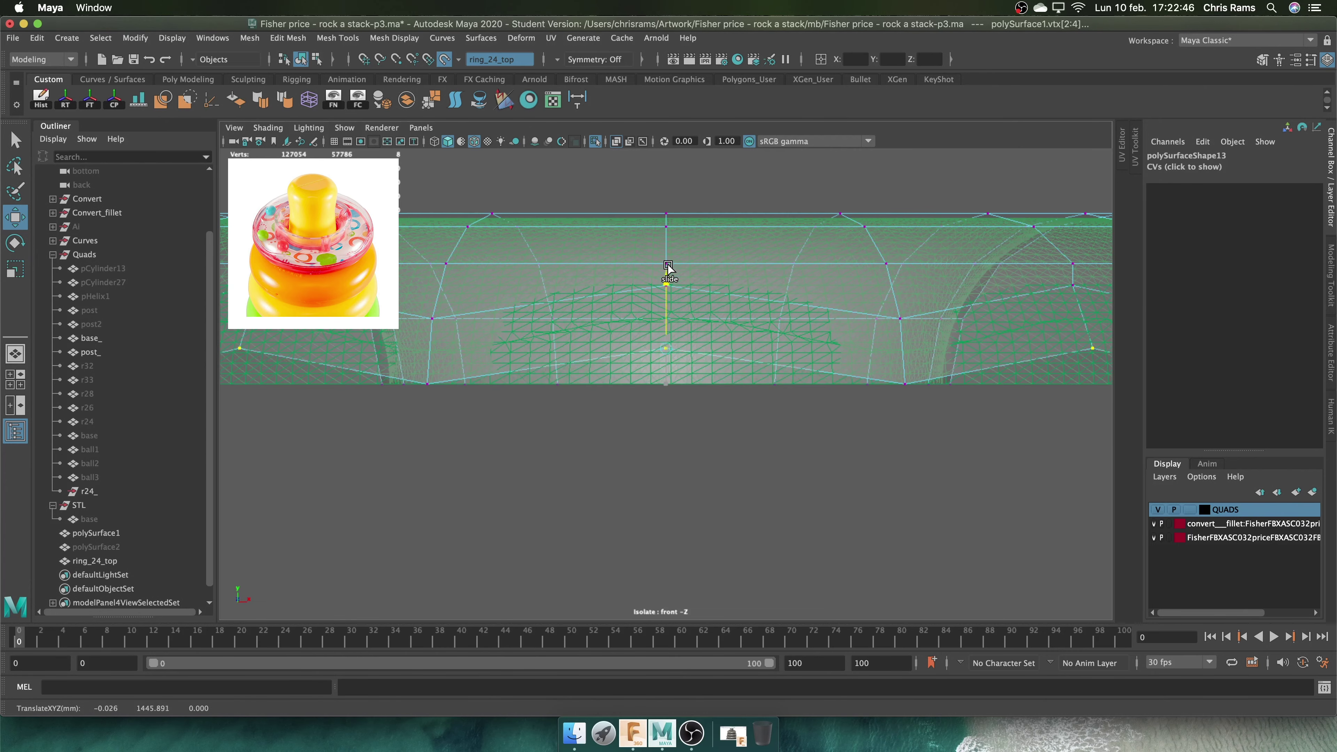
pyautogui.press('3')
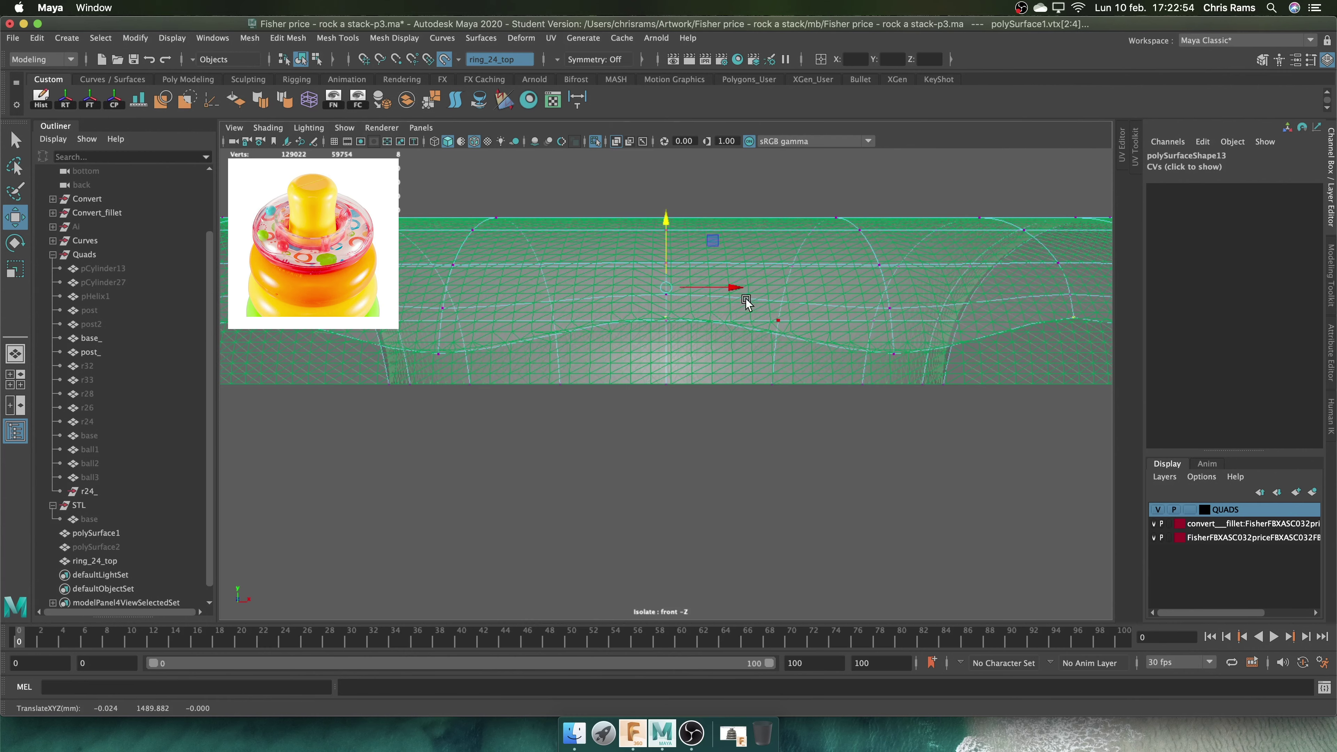
# Select the edge loop around the ring's hole and recheck the smooth preview
pyautogui.moveTo(747, 302)
pyautogui.keyDown('alt'); pyautogui.mouseDown()
pyautogui.moveTo(831, 327)
pyautogui.moveTo(613, 249)
pyautogui.mouseUp(); pyautogui.keyUp('alt')
pyautogui.moveTo(801, 386)
pyautogui.keyDown('alt'); pyautogui.mouseDown()
pyautogui.moveTo(887, 426)
pyautogui.moveTo(753, 409)
pyautogui.mouseUp(); pyautogui.keyUp('alt')
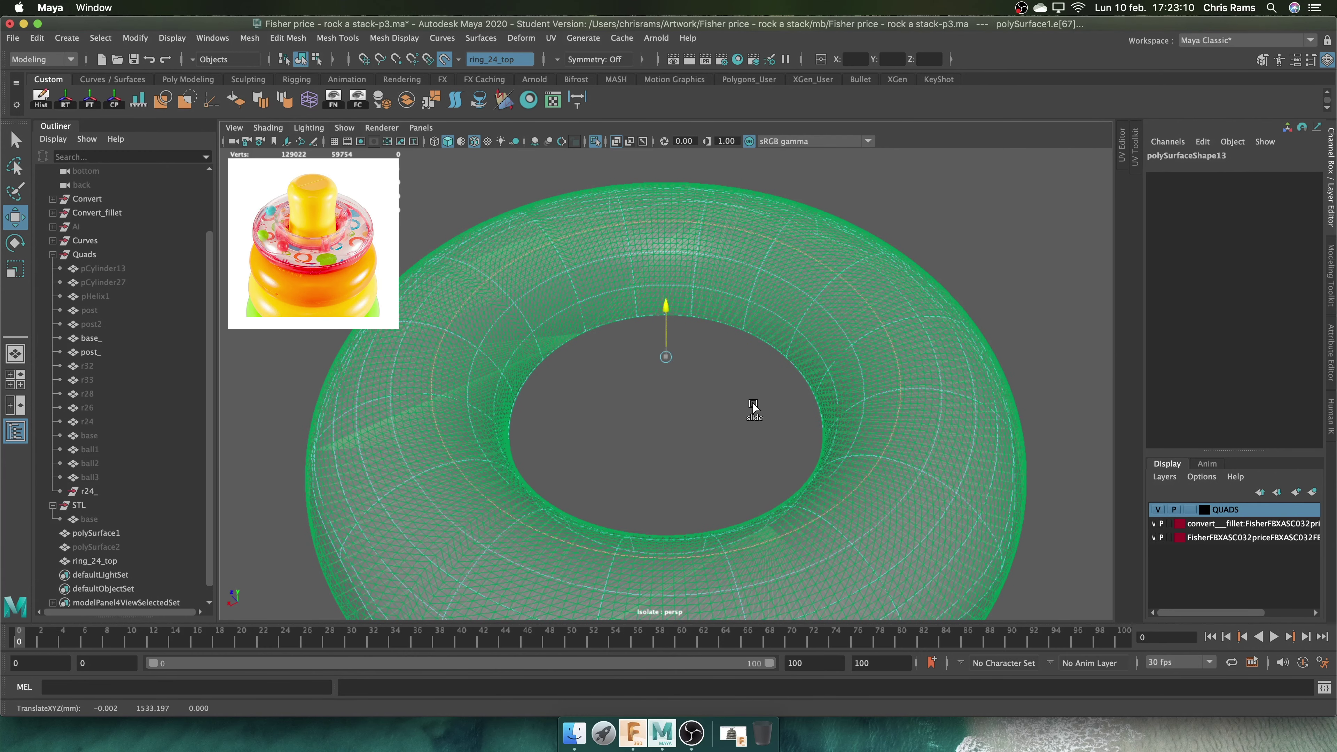
pyautogui.doubleClick(769, 333)
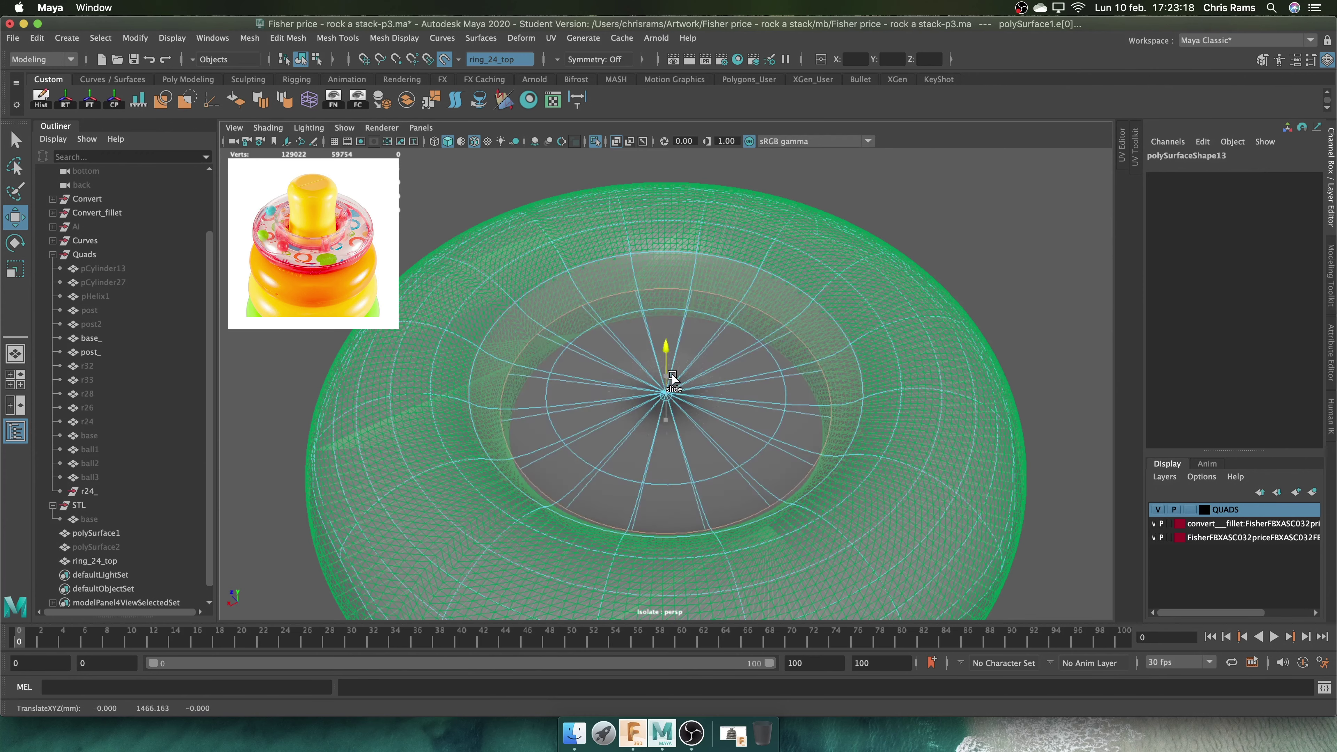
pyautogui.moveTo(675, 370)
pyautogui.keyDown('alt'); pyautogui.mouseDown()
pyautogui.moveTo(612, 308)
pyautogui.moveTo(737, 466)
pyautogui.mouseUp(); pyautogui.keyUp('alt')
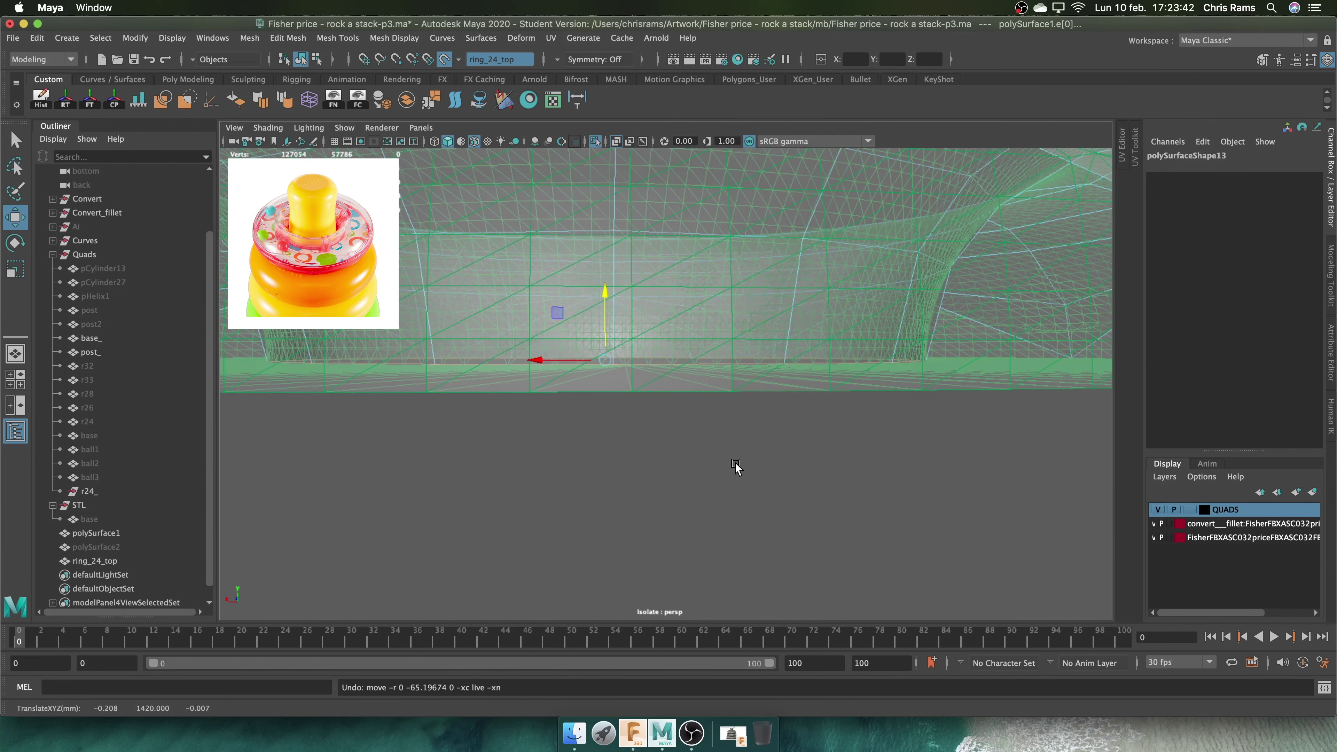
pyautogui.scroll(-5, 865, 451)
pyautogui.press('3')
pyautogui.keyDown('alt'); pyautogui.moveTo(963, 296); pyautogui.dragTo(871, 367); pyautogui.keyUp('alt')
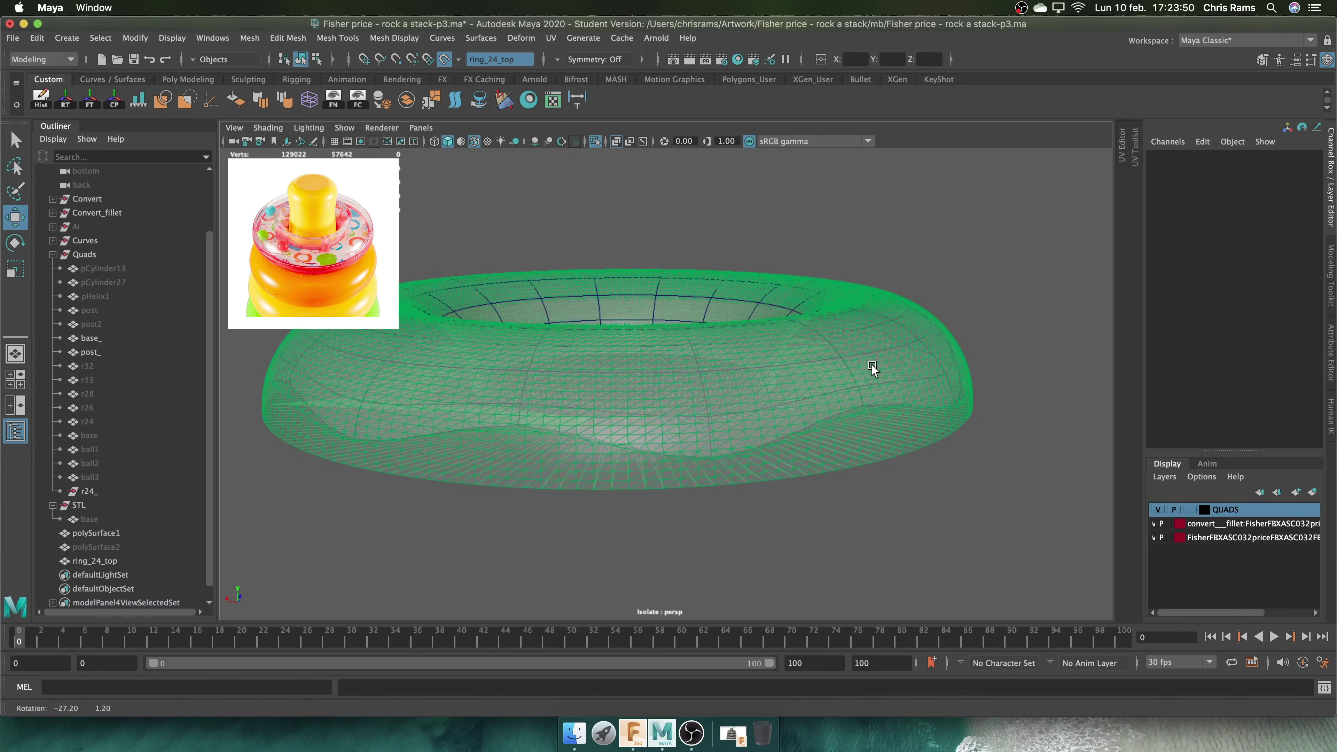
pyautogui.click(868, 370)
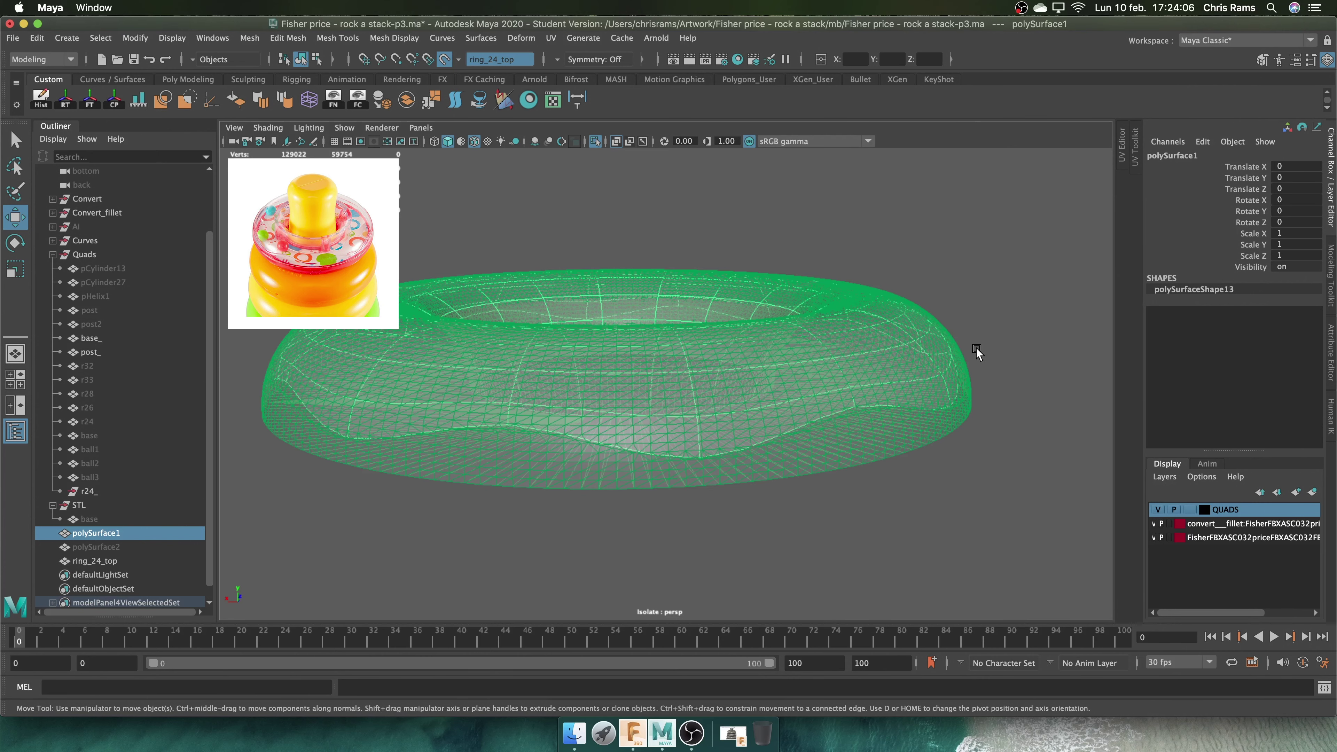
# Extrude the ring's open border edges and raise them 1420 units in Y
pyautogui.rightClick(940, 348)
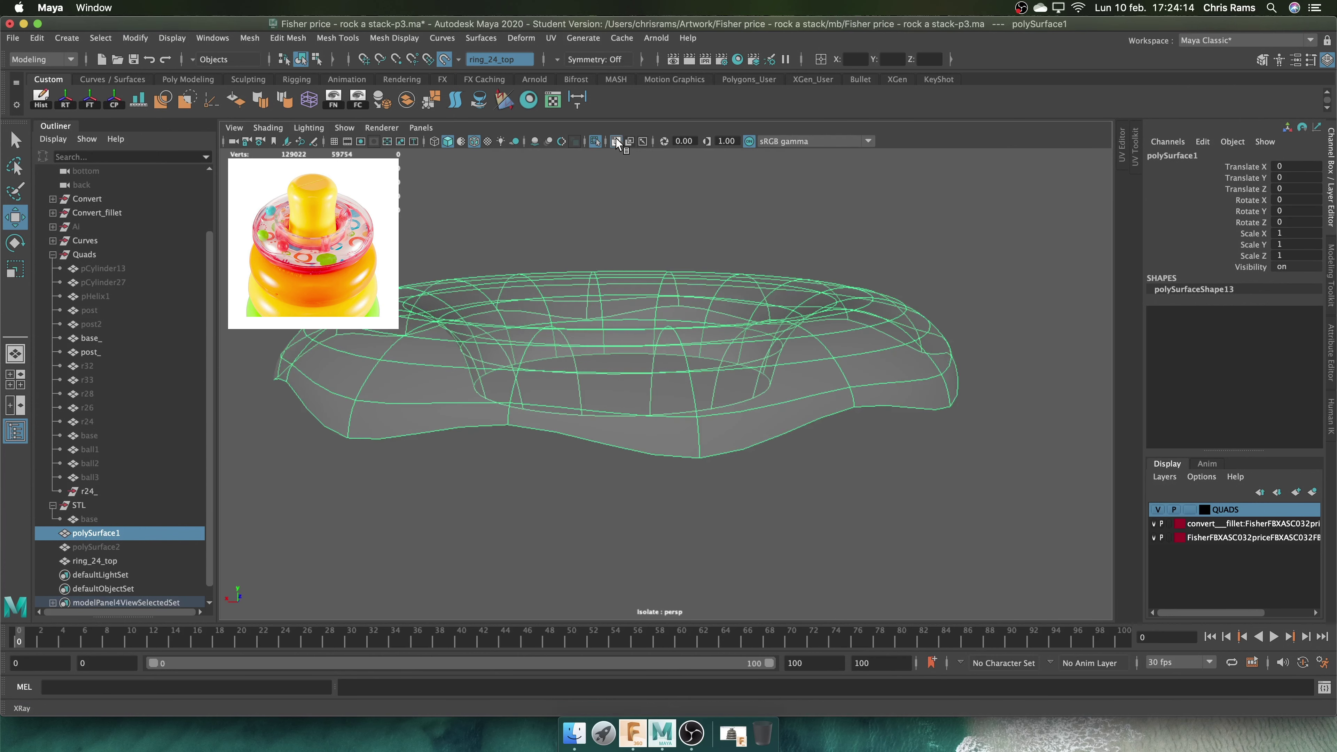
pyautogui.press('space')
pyautogui.moveTo(951, 363)
pyautogui.keyDown('alt'); pyautogui.mouseDown()
pyautogui.moveTo(868, 254)
pyautogui.moveTo(880, 283)
pyautogui.mouseUp(); pyautogui.keyUp('alt')
pyautogui.click(798, 260)
pyautogui.moveTo(890, 295); pyautogui.dragTo(889, 306, button='right')
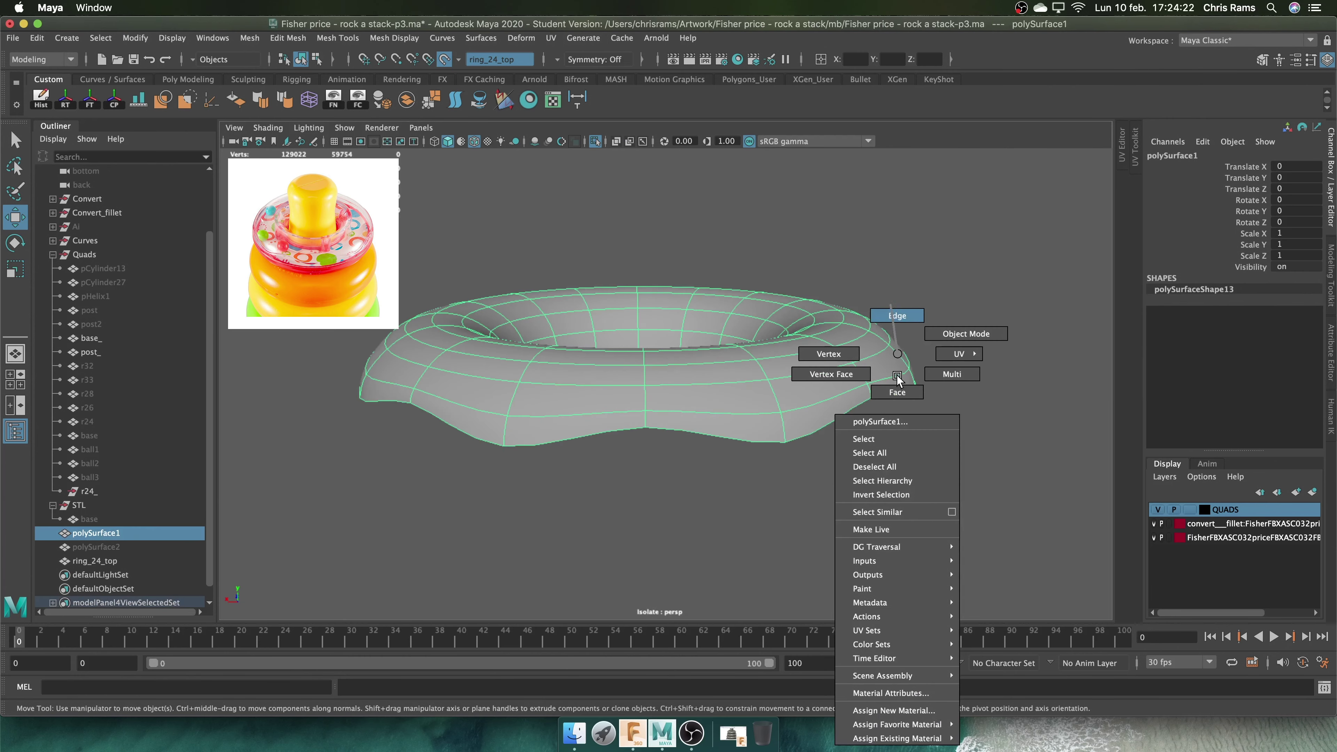
pyautogui.click(975, 383)
pyautogui.click(447, 66)
pyautogui.keyDown('shift'); pyautogui.moveTo(710, 367); pyautogui.dragTo(675, 461, button='right'); pyautogui.keyUp('shift')
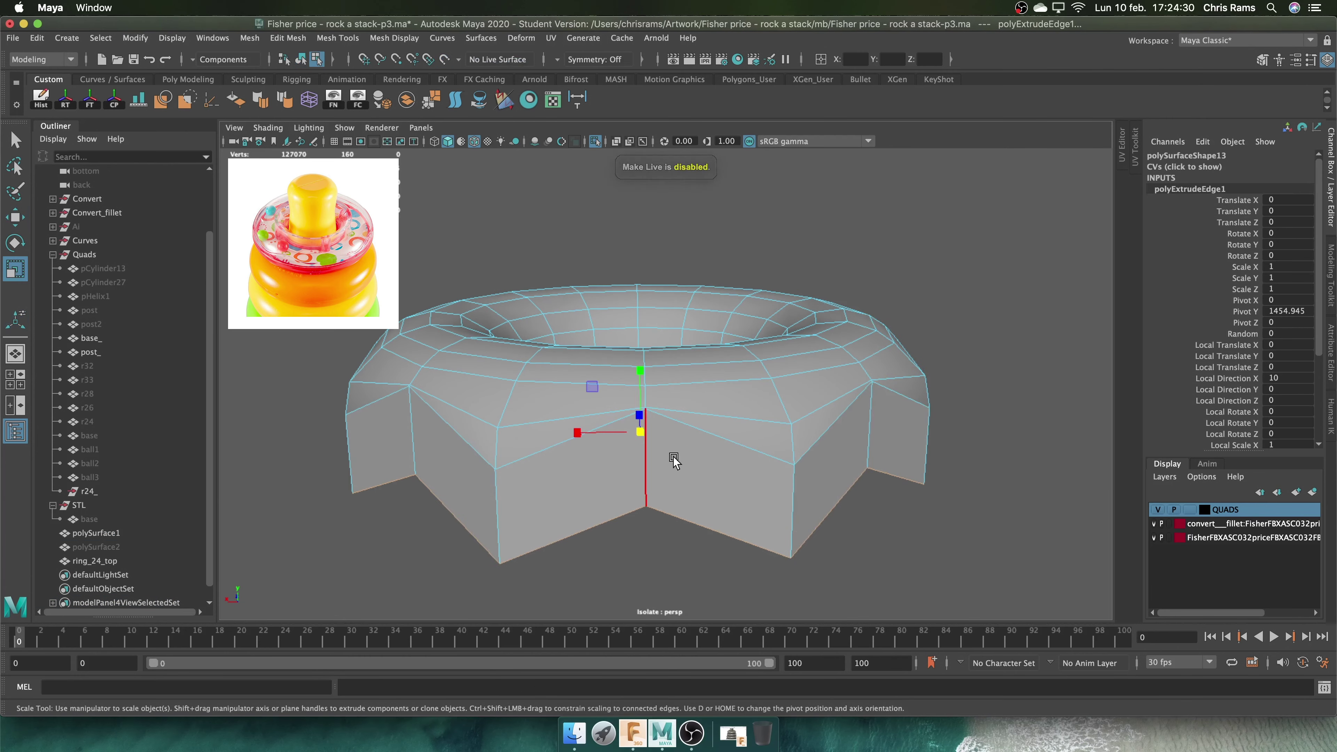
pyautogui.keyDown('alt'); pyautogui.moveTo(665, 159); pyautogui.dragTo(895, 403); pyautogui.keyUp('alt')
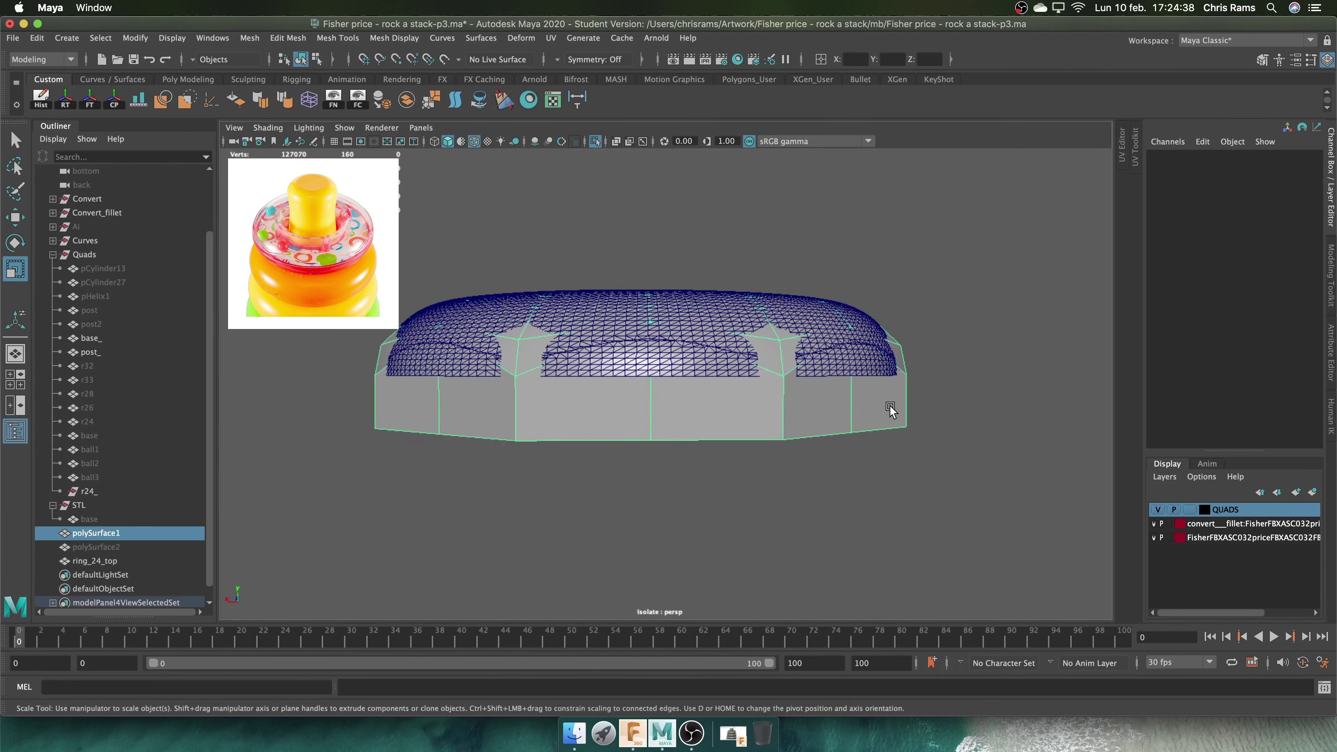
pyautogui.click(904, 437)
pyautogui.moveTo(642, 359); pyautogui.dragTo(894, 378)
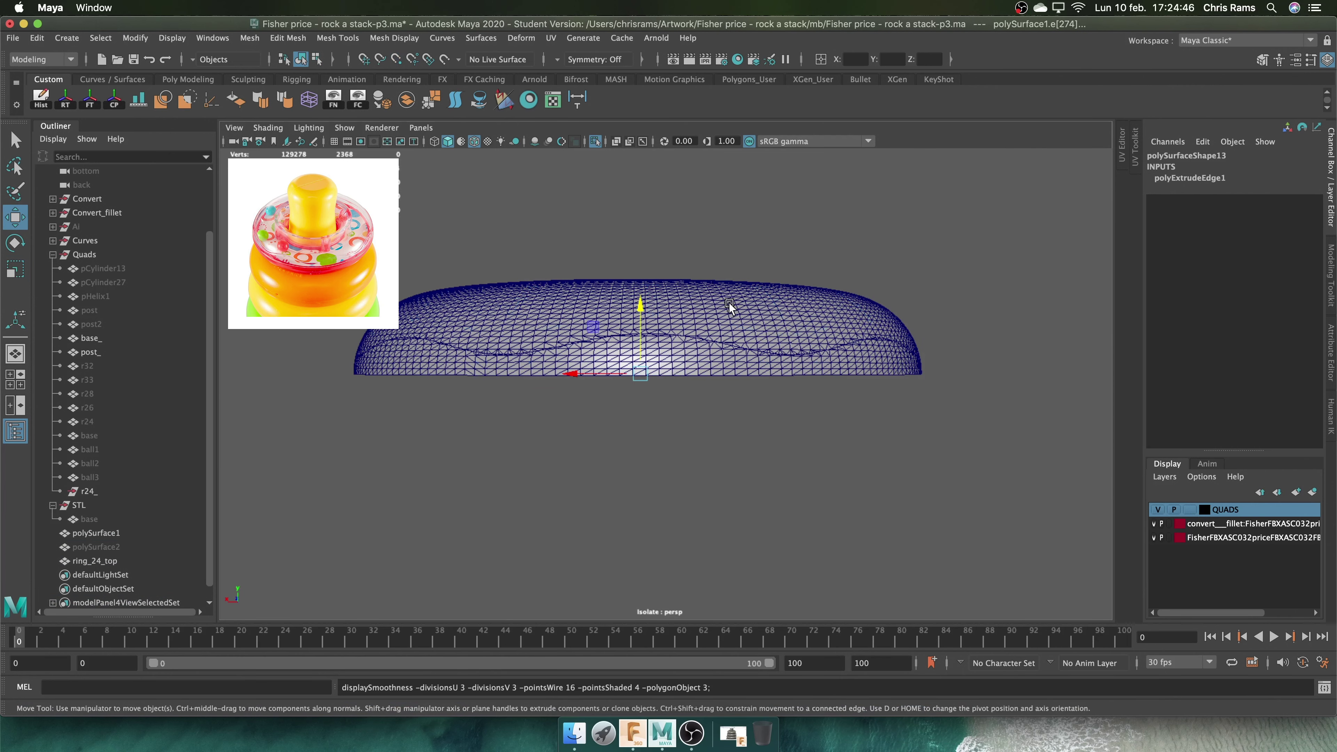
# Parent ring_24_top under the STL group in the Outliner
pyautogui.click(95, 560)
pyautogui.moveTo(95, 561); pyautogui.dragTo(117, 535)
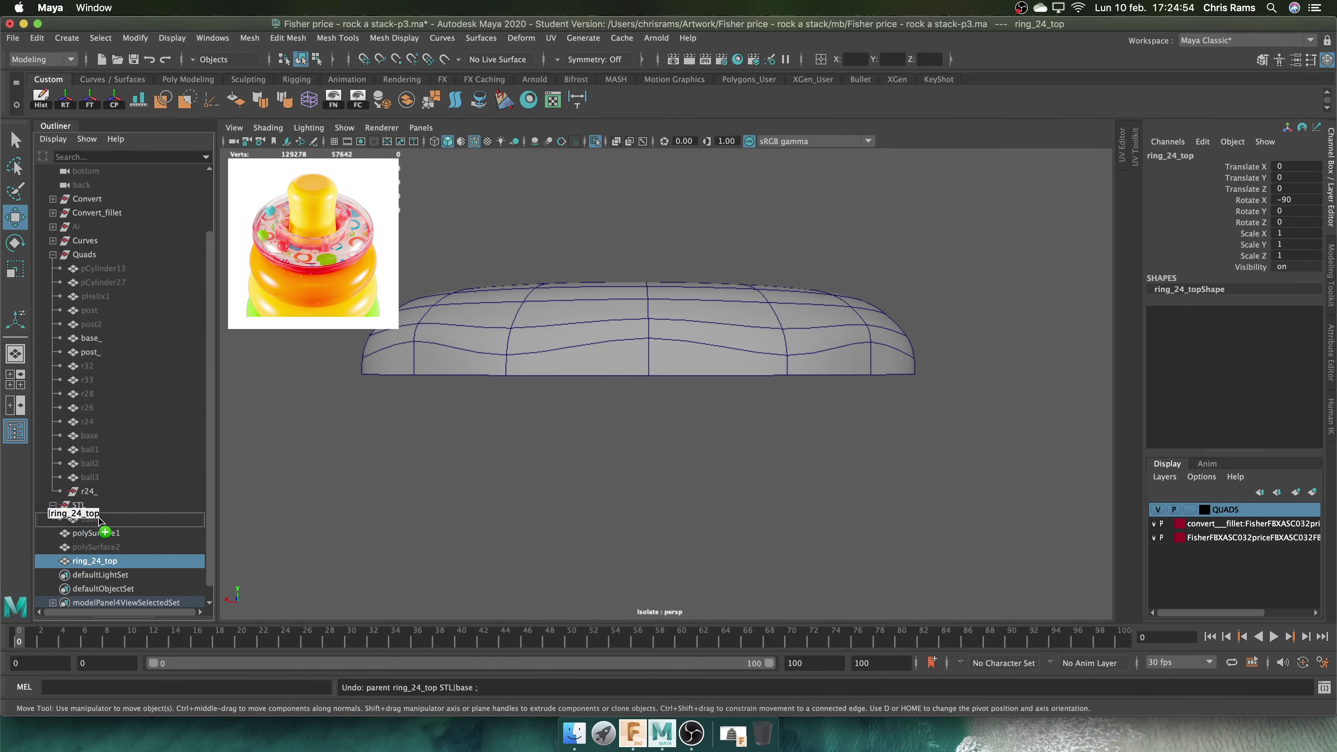
pyautogui.click(95, 547)
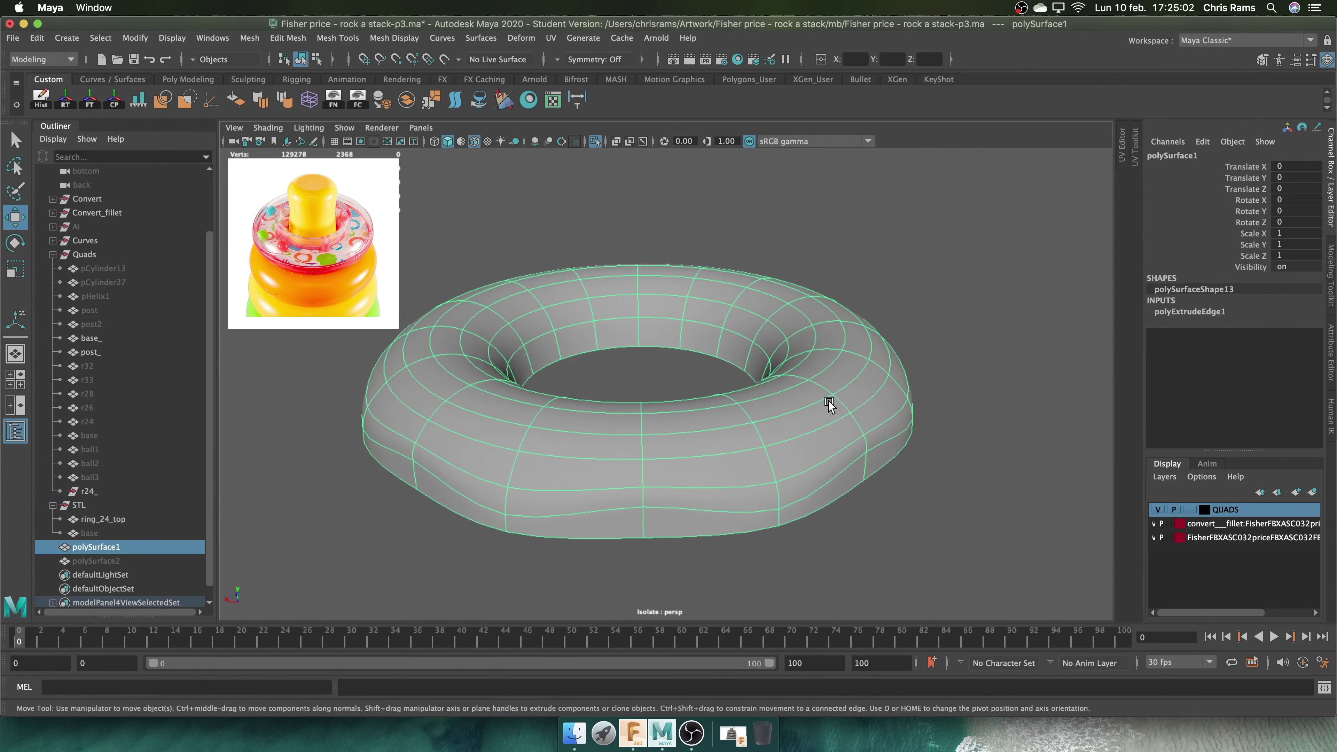
# Tweak the ring's seam by selecting alternating vertices around the loop
pyautogui.press('F9')
pyautogui.moveTo(642, 531)
pyautogui.keyDown('alt'); pyautogui.mouseDown()
pyautogui.moveTo(860, 507)
pyautogui.moveTo(770, 532)
pyautogui.moveTo(795, 484)
pyautogui.moveTo(881, 514)
pyautogui.moveTo(791, 564)
pyautogui.moveTo(860, 584)
pyautogui.mouseUp(); pyautogui.keyUp('alt')
pyautogui.press('z')
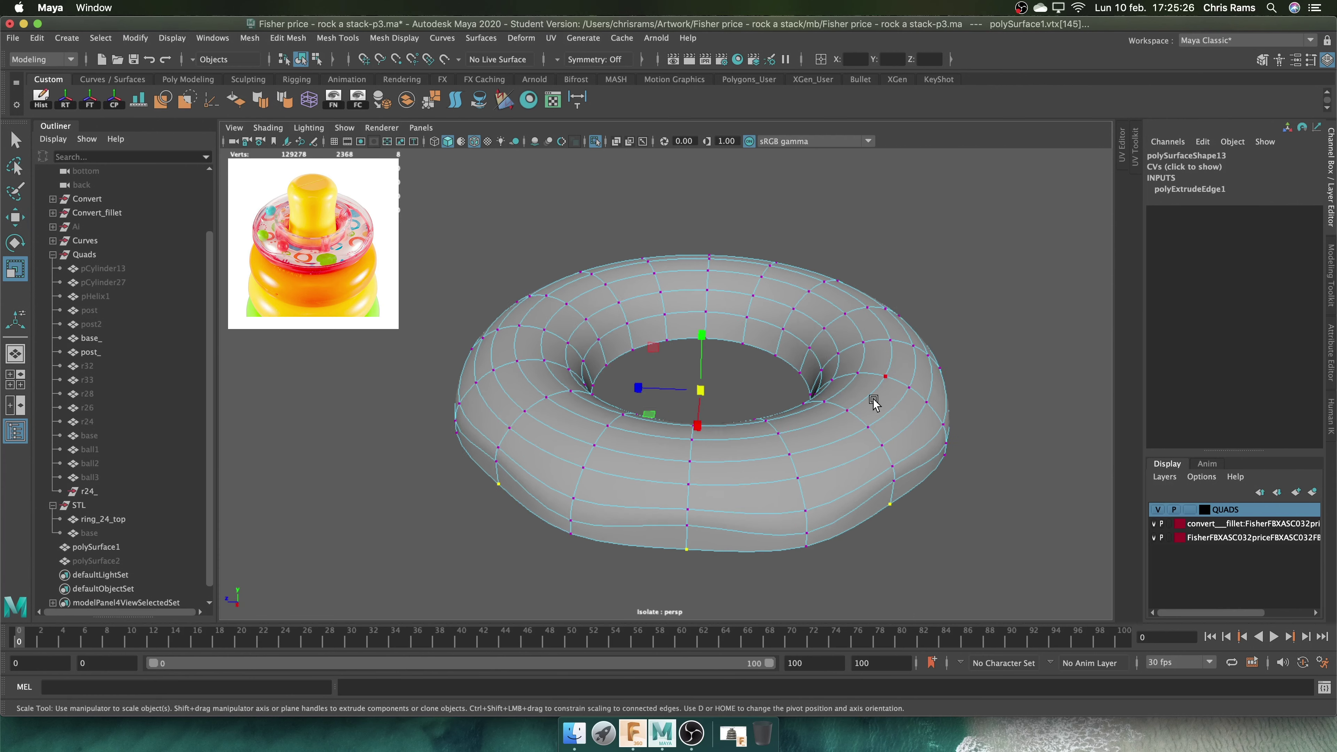
pyautogui.press('z')
pyautogui.press('z')
pyautogui.press('z')
pyautogui.press('z')
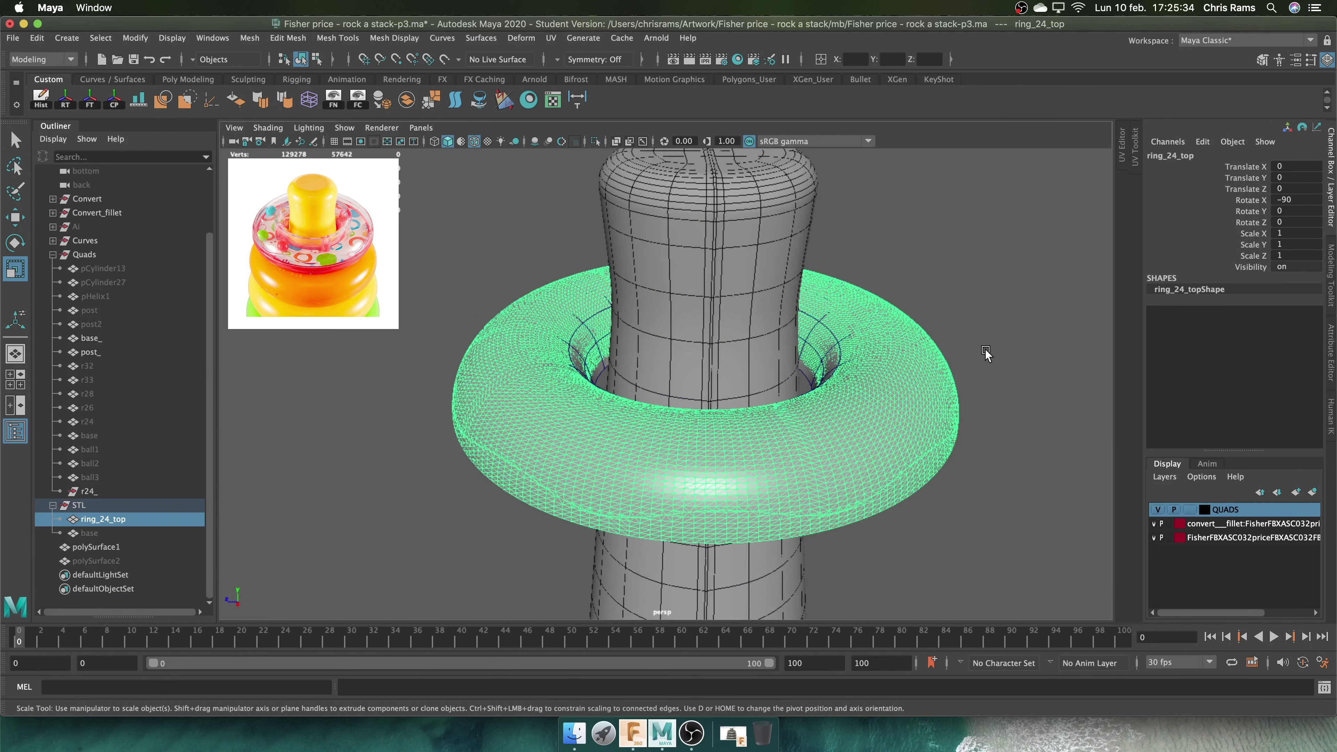
pyautogui.press('z')
pyautogui.press('z')
pyautogui.press('z')
pyautogui.rightClick(838, 330)
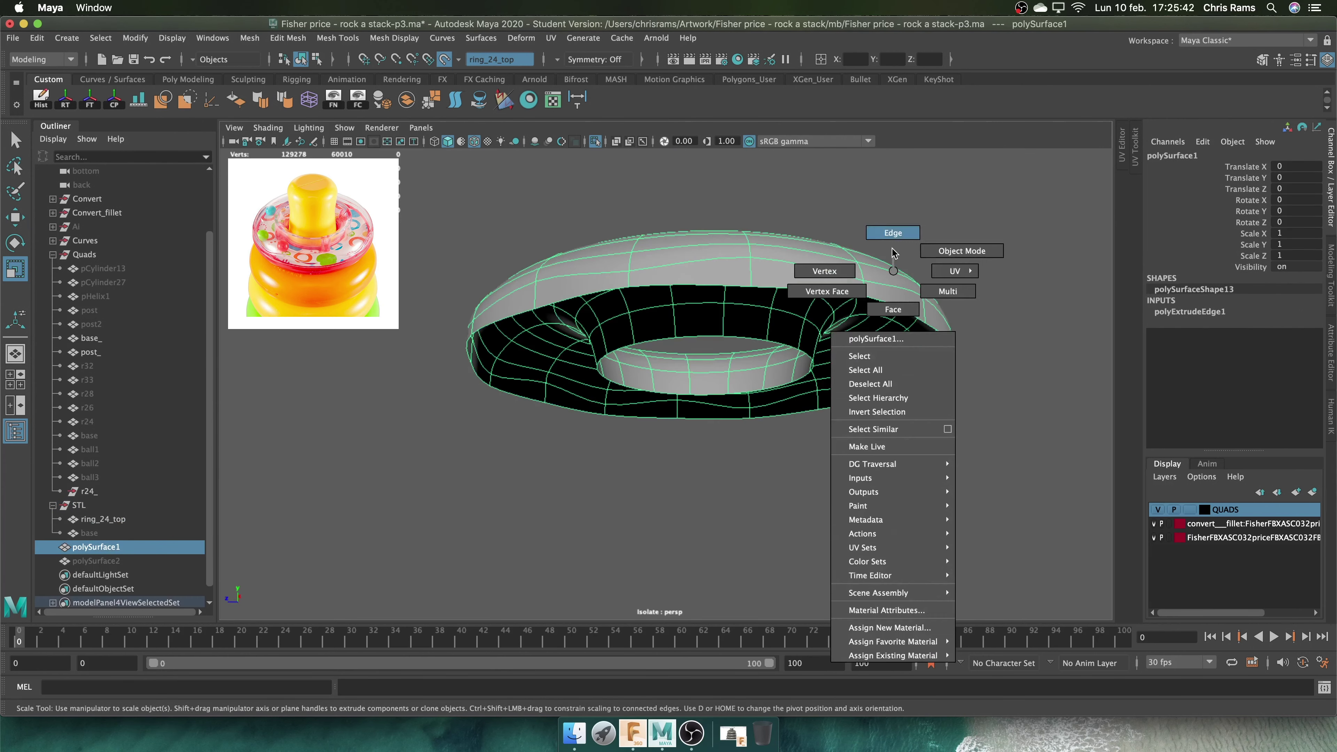
pyautogui.press('z')
pyautogui.press('z')
pyautogui.press('z')
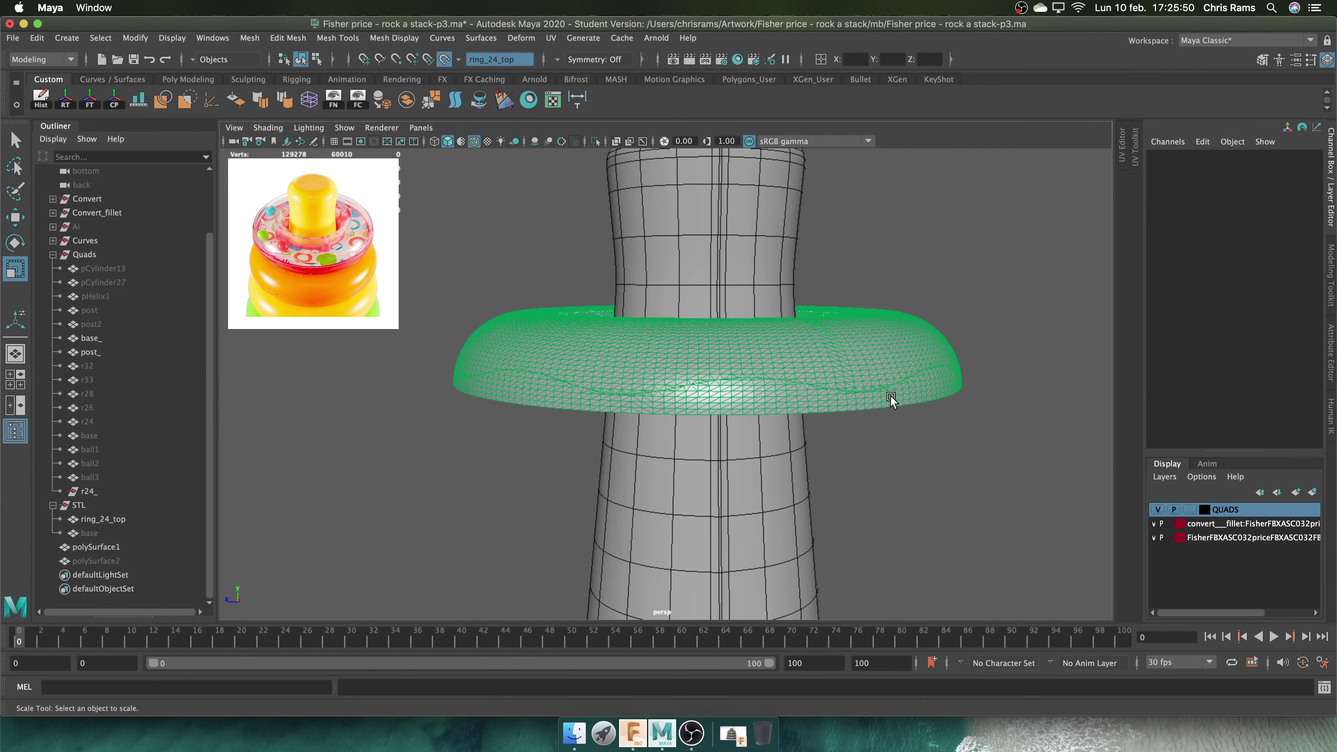
pyautogui.press('z')
pyautogui.press('z')
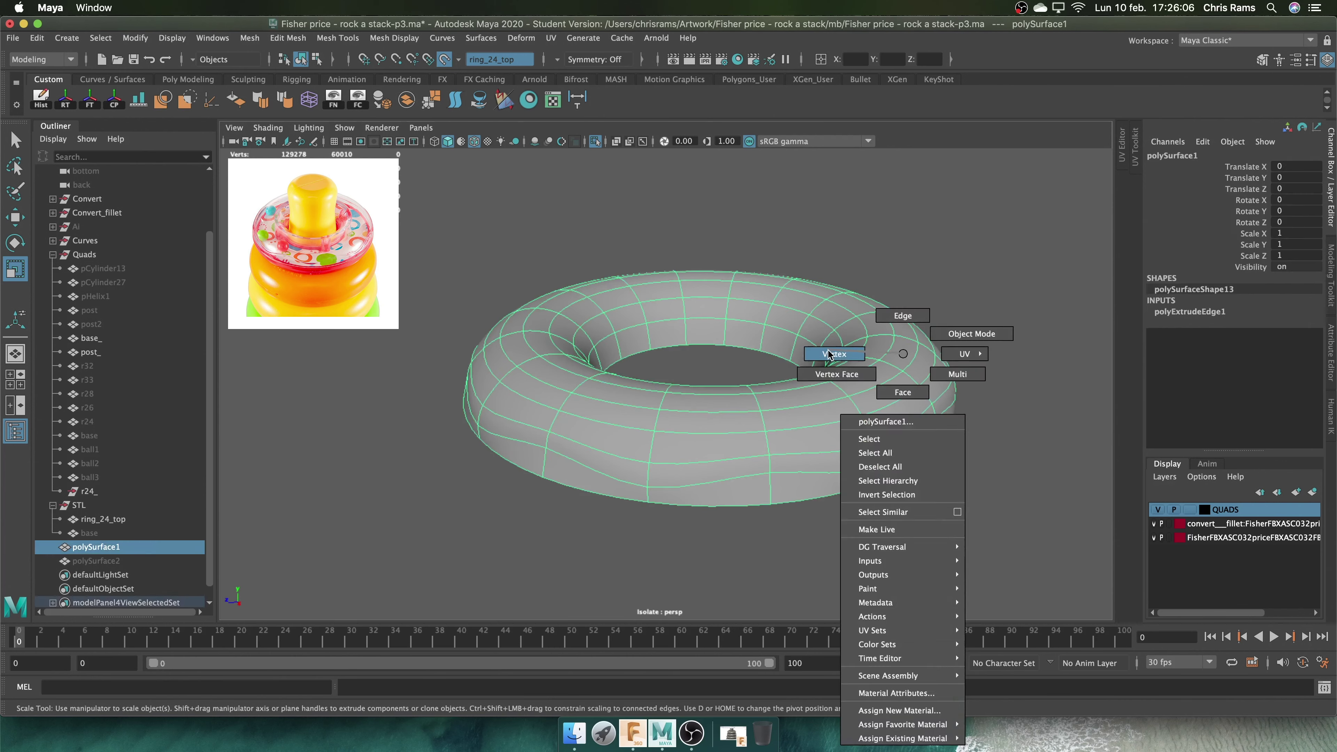
pyautogui.moveTo(905, 356); pyautogui.dragTo(847, 371, button='right')
pyautogui.keyDown('shift'); pyautogui.click(900, 452); pyautogui.keyUp('shift')
pyautogui.keyDown('alt'); pyautogui.moveTo(900, 452); pyautogui.dragTo(851, 479); pyautogui.keyUp('alt')
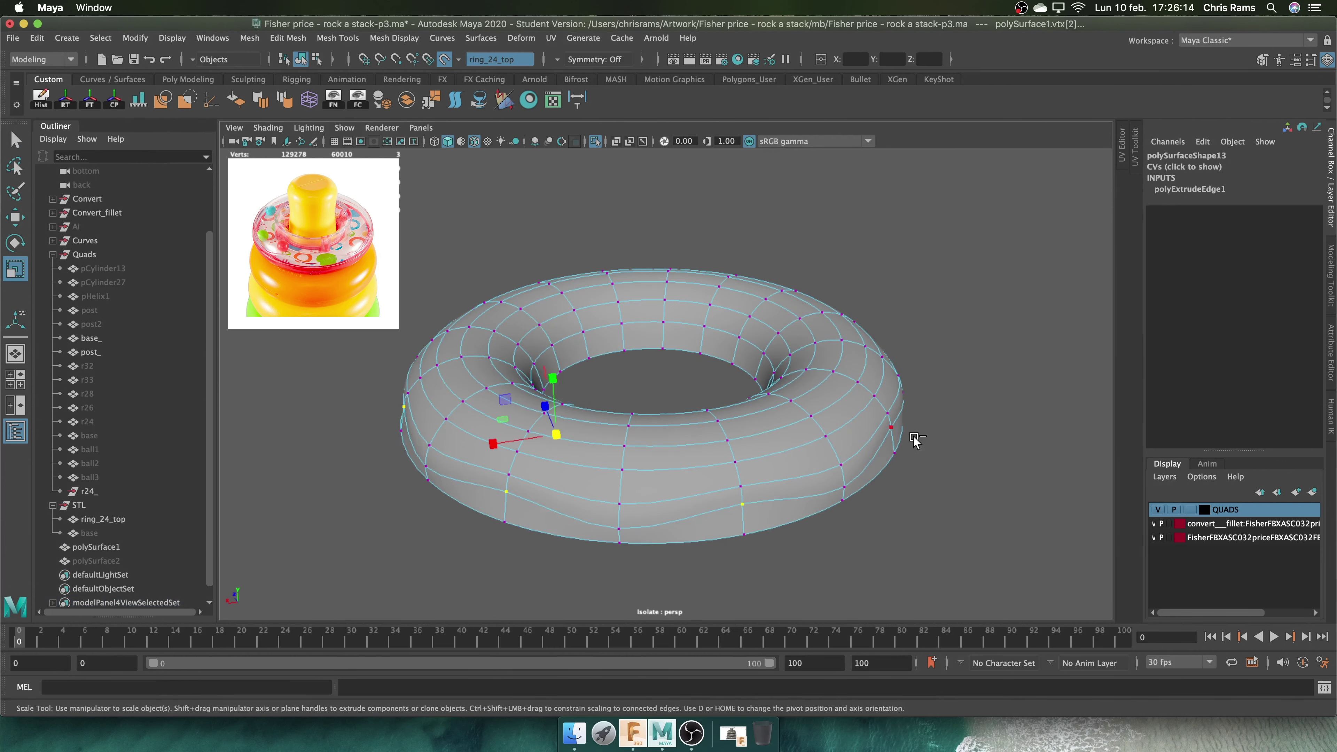
pyautogui.moveTo(916, 441)
pyautogui.keyDown('alt'); pyautogui.mouseDown()
pyautogui.moveTo(964, 469)
pyautogui.moveTo(868, 469)
pyautogui.moveTo(935, 481)
pyautogui.moveTo(699, 337)
pyautogui.mouseUp(); pyautogui.keyUp('alt')
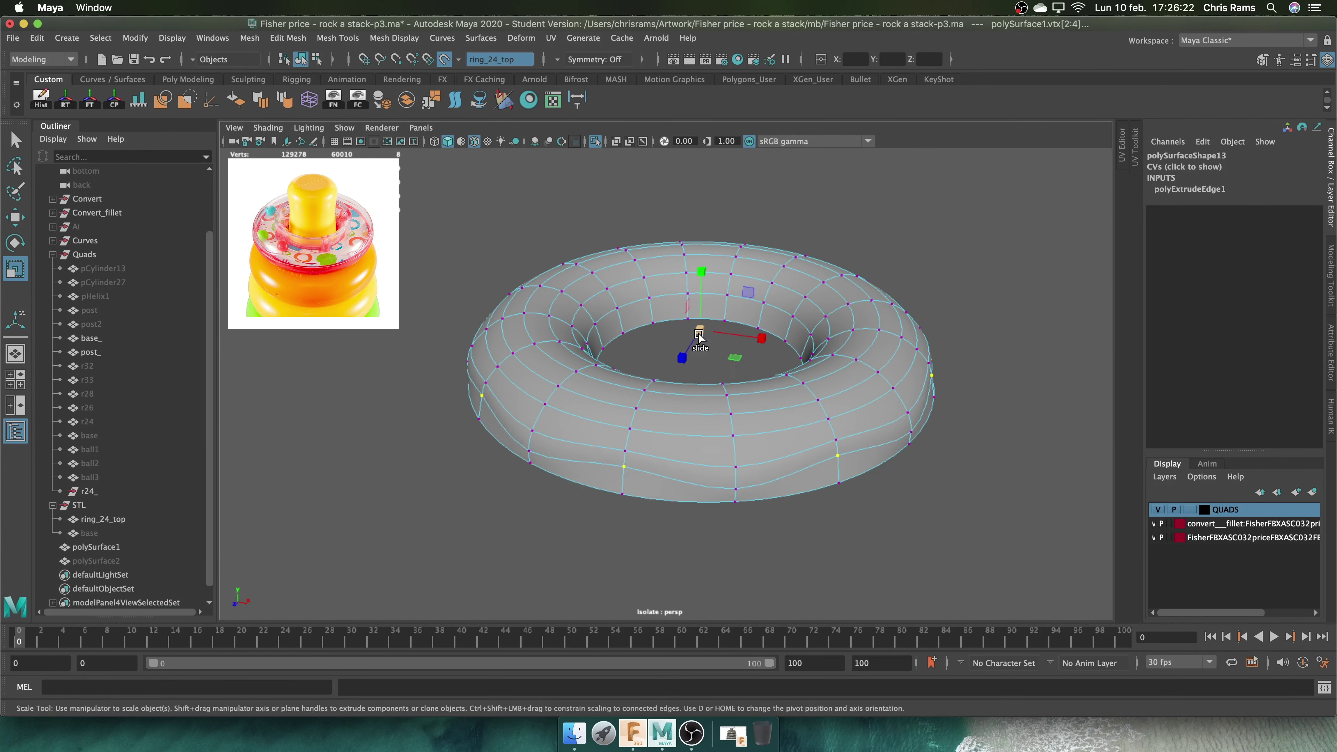
# Select the wavy seam edge loop and smooth it with Edit Edge Flow
pyautogui.press('space')
pyautogui.moveTo(948, 388); pyautogui.dragTo(769, 406)
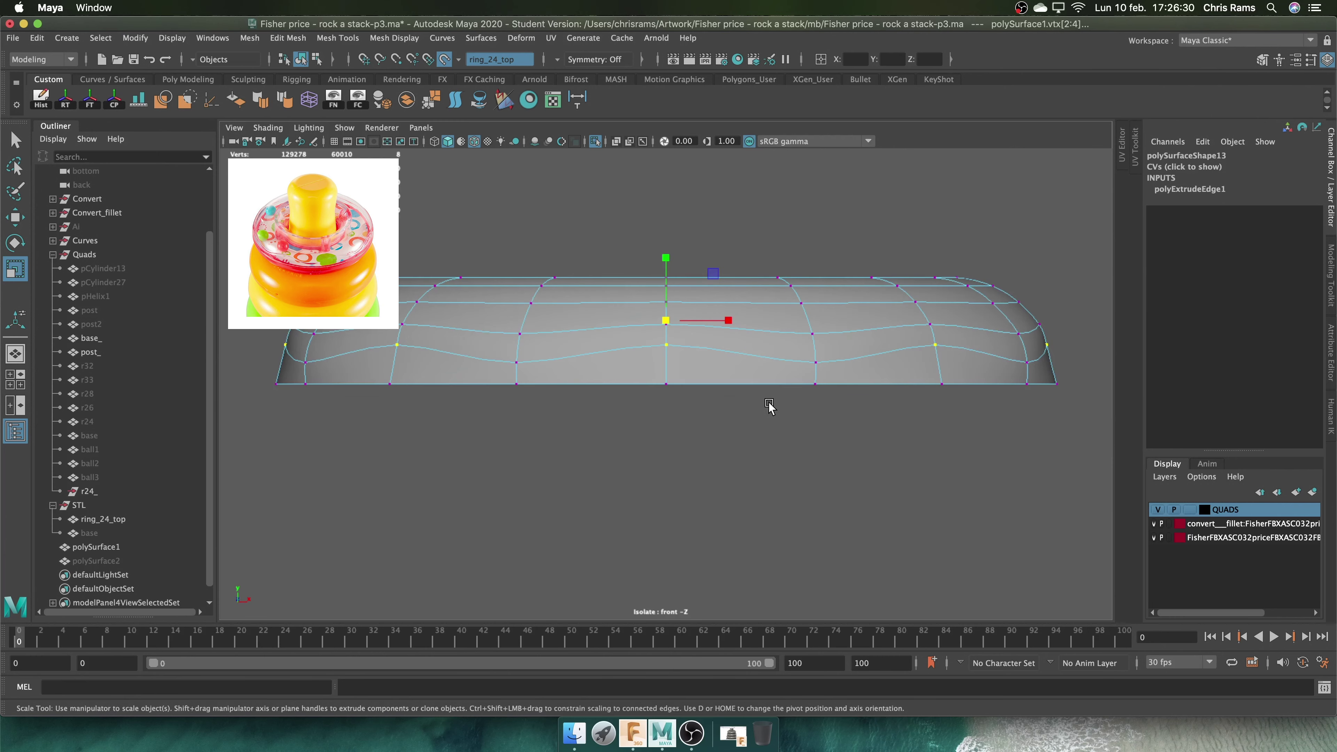
pyautogui.moveTo(806, 263); pyautogui.dragTo(843, 205, button='right')
pyautogui.doubleClick(863, 328)
pyautogui.keyDown('shift'); pyautogui.moveTo(953, 437); pyautogui.dragTo(927, 581, button='right'); pyautogui.keyUp('shift')
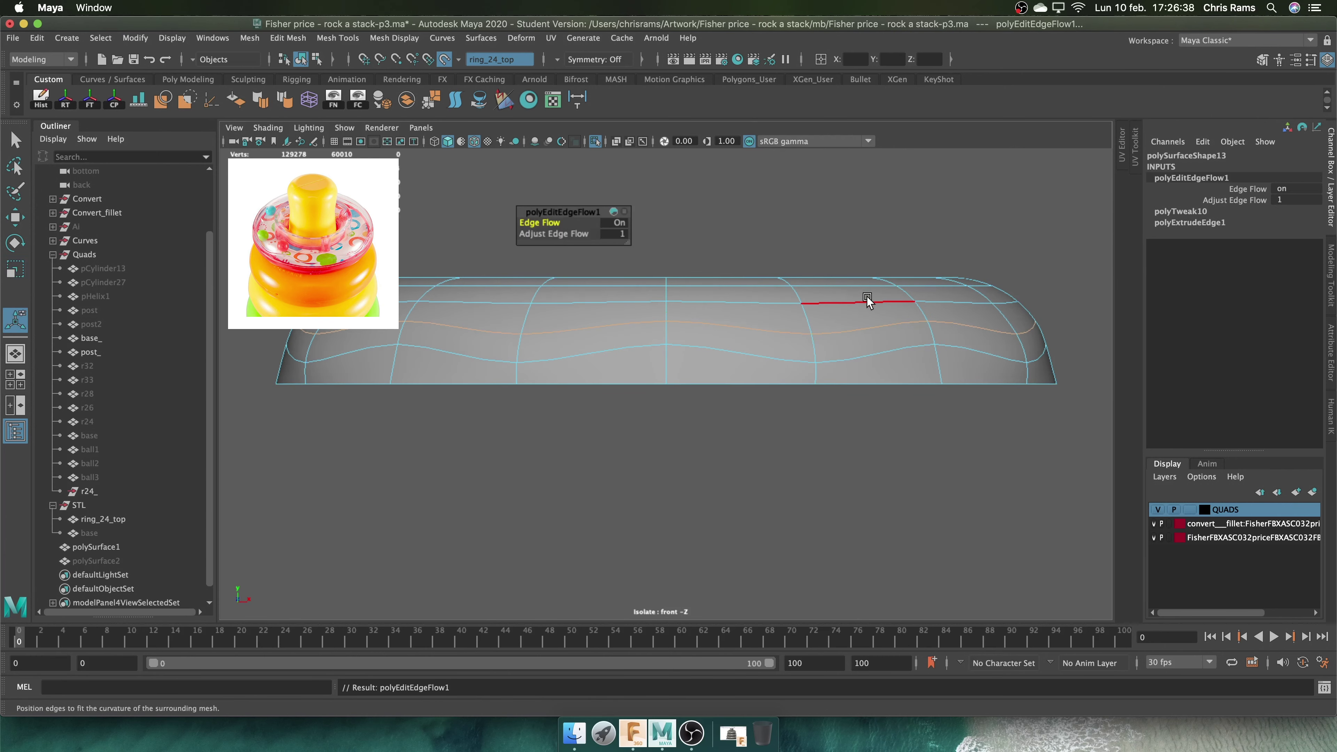
pyautogui.press('space')
# Exit isolation and hide the ring_24_top reference mesh
pyautogui.moveTo(974, 269); pyautogui.dragTo(974, 221)
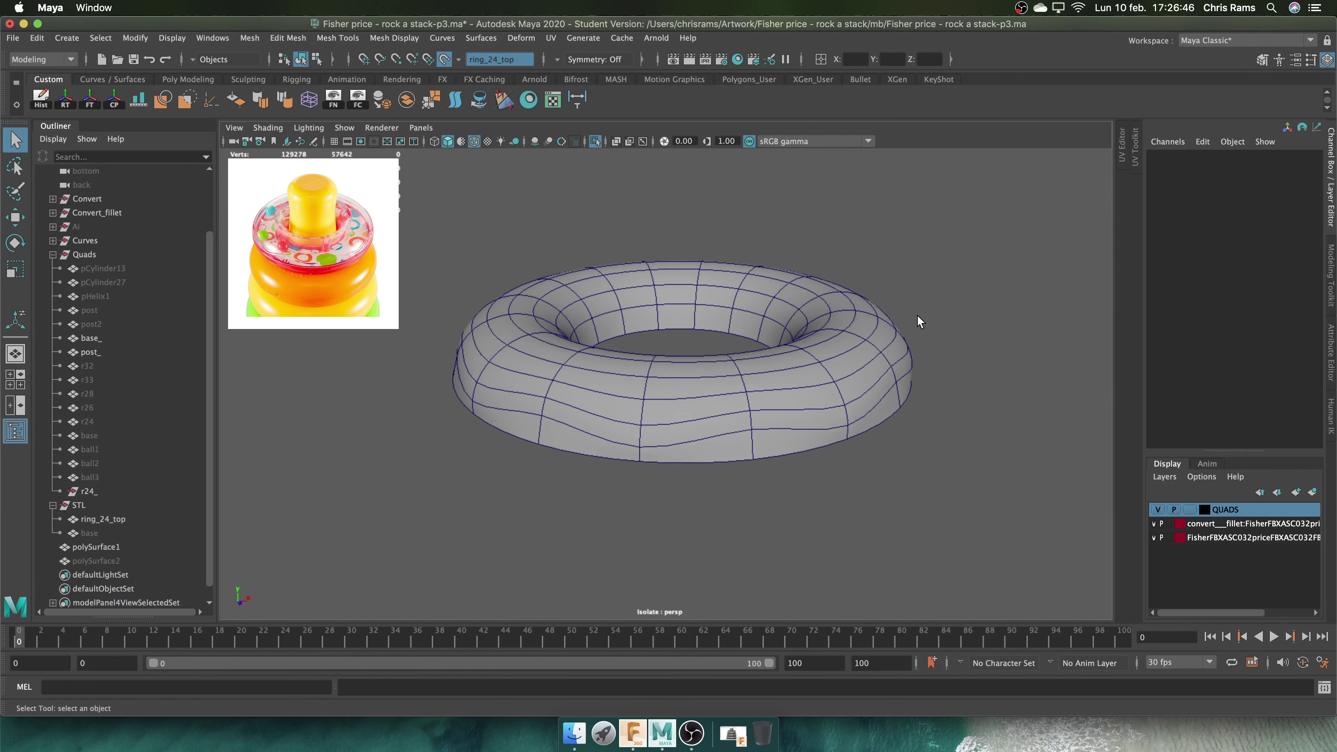
pyautogui.press('space')
pyautogui.moveTo(895, 300)
pyautogui.mouseDown()
pyautogui.moveTo(874, 366)
pyautogui.moveTo(850, 316)
pyautogui.mouseUp()
pyautogui.press('space')
pyautogui.click(862, 332)
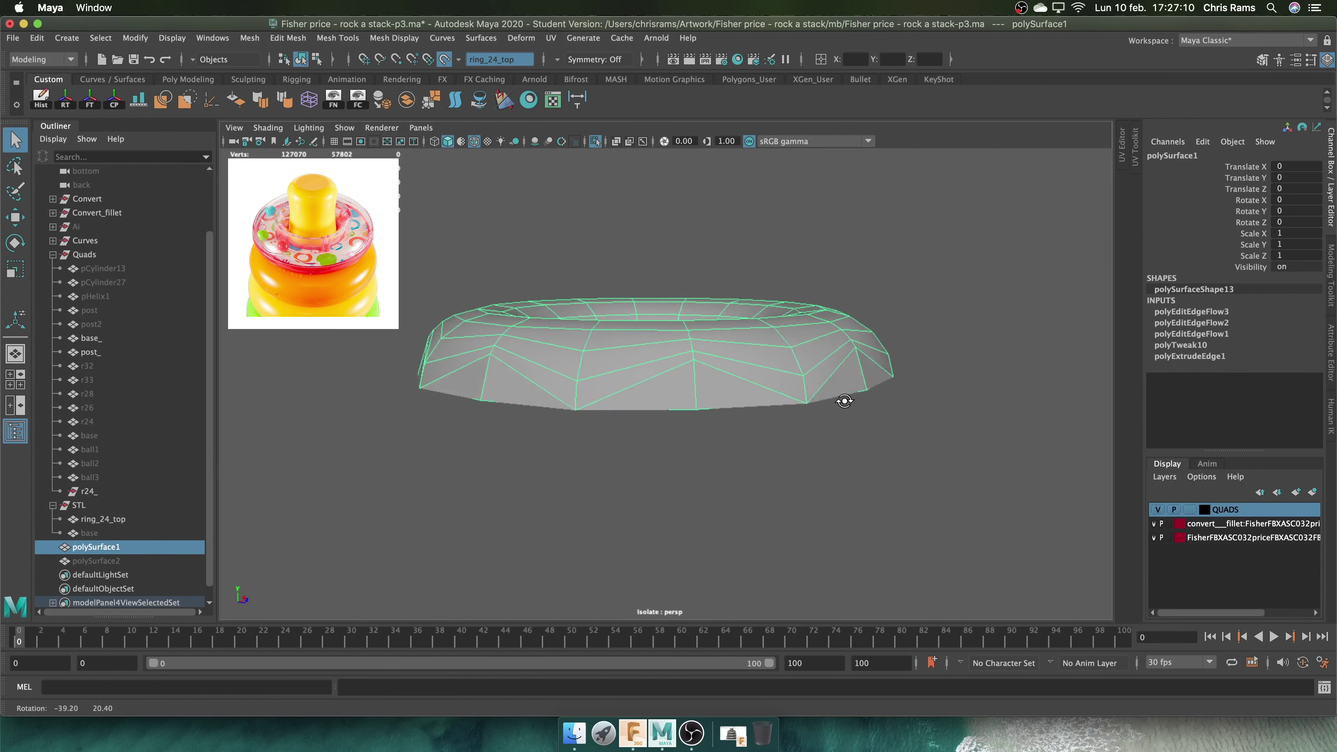
pyautogui.click(445, 59)
pyautogui.click(152, 519)
pyautogui.hotkey('ctrl', 'h')
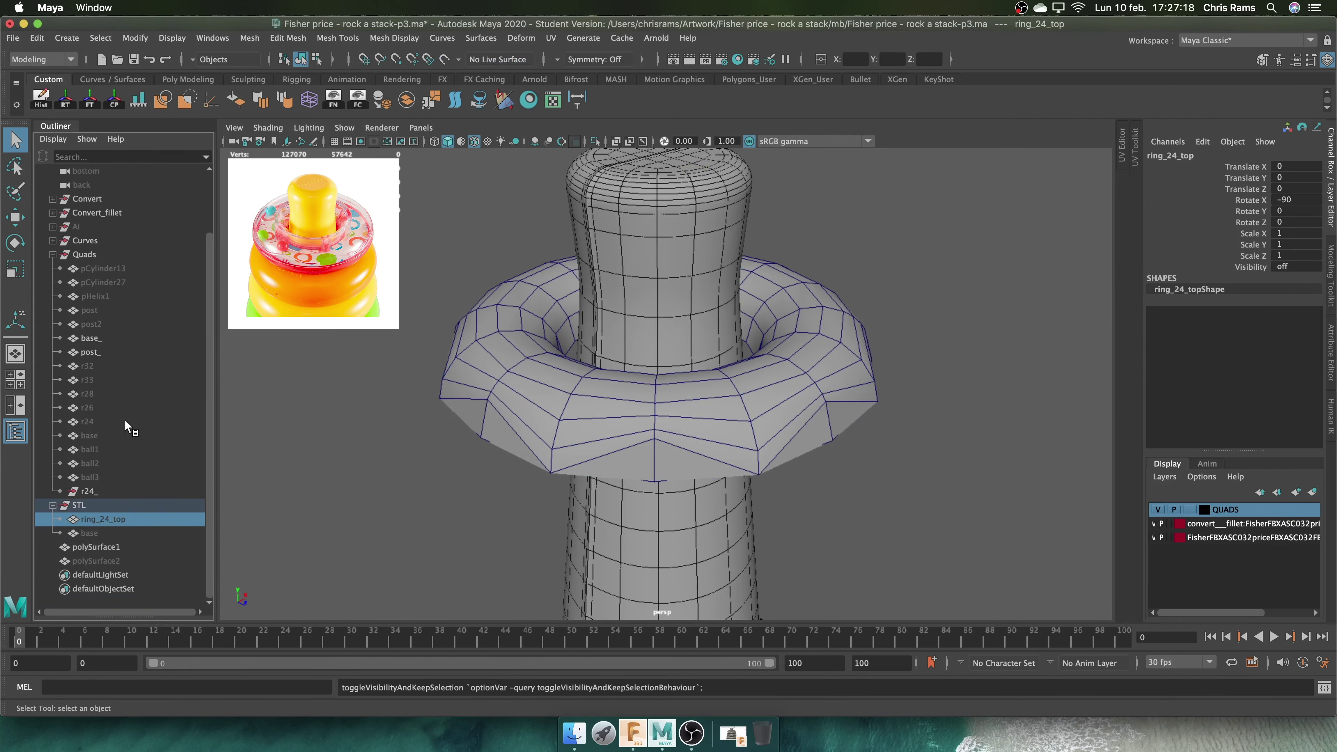
# Isolate the ring polySurface1 and frame it in the view
pyautogui.click(126, 422)
pyautogui.press('f')
pyautogui.press('w')
pyautogui.scroll(5, 663, 387)
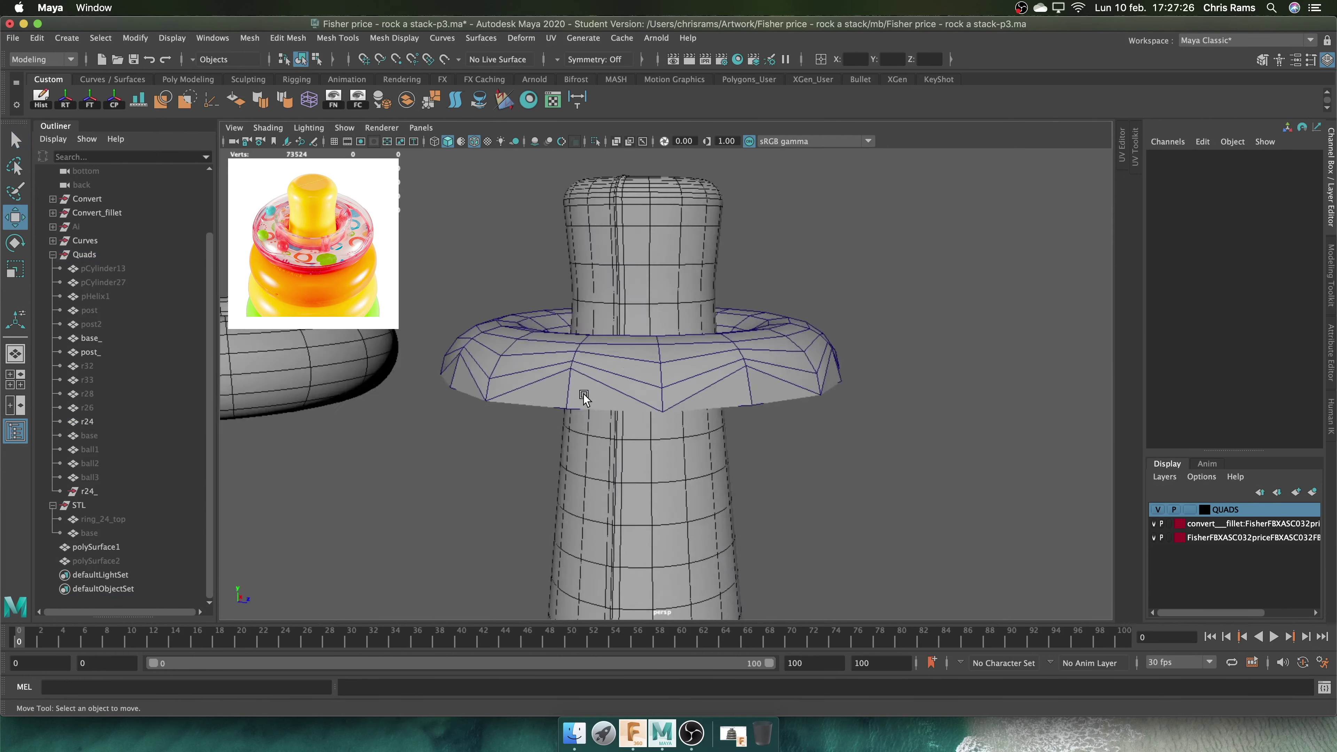
pyautogui.scroll(3, 664, 387)
pyautogui.click(552, 337)
pyautogui.hotkey('ctrl', '1')
pyautogui.press('f')
pyautogui.press('F10')
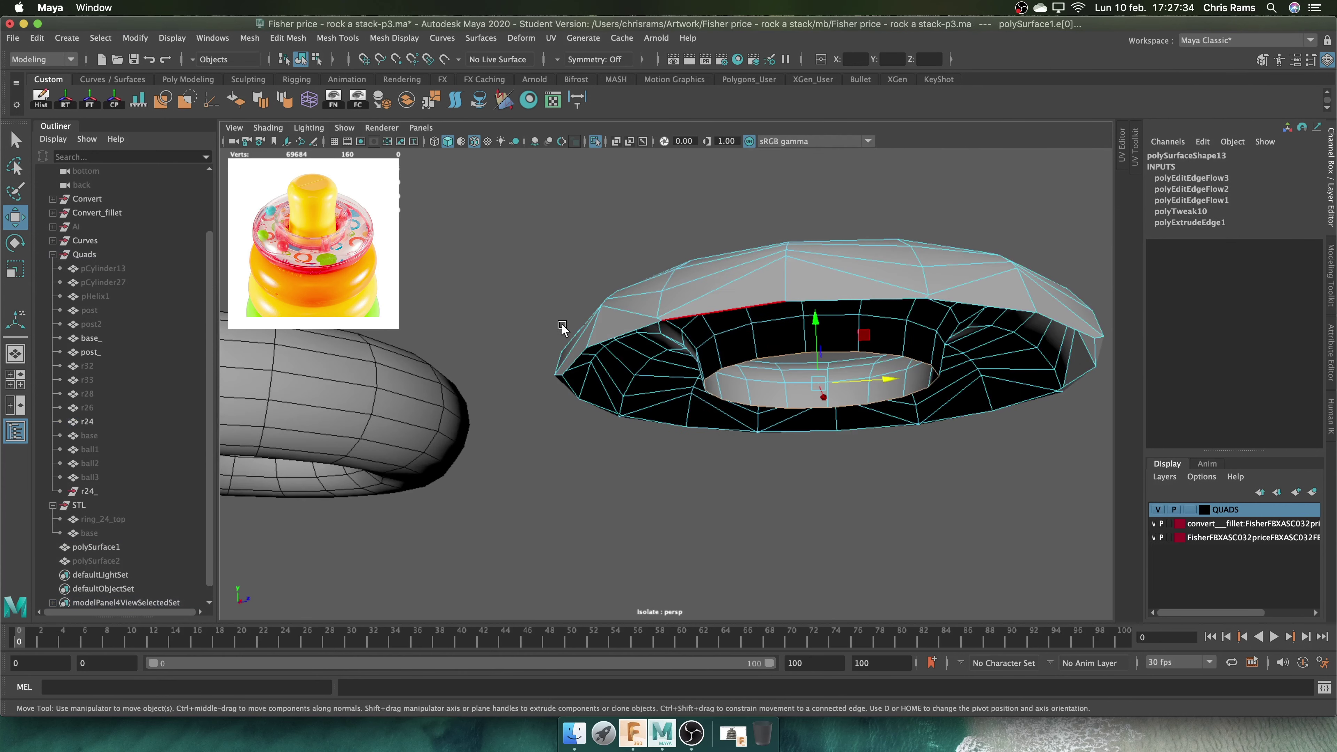
# Duplicate the ring half and mirror the copy downward as a bottom half
pyautogui.press('space')
pyautogui.moveTo(687, 283); pyautogui.dragTo(736, 275)
pyautogui.scroll(5, 416, 325)
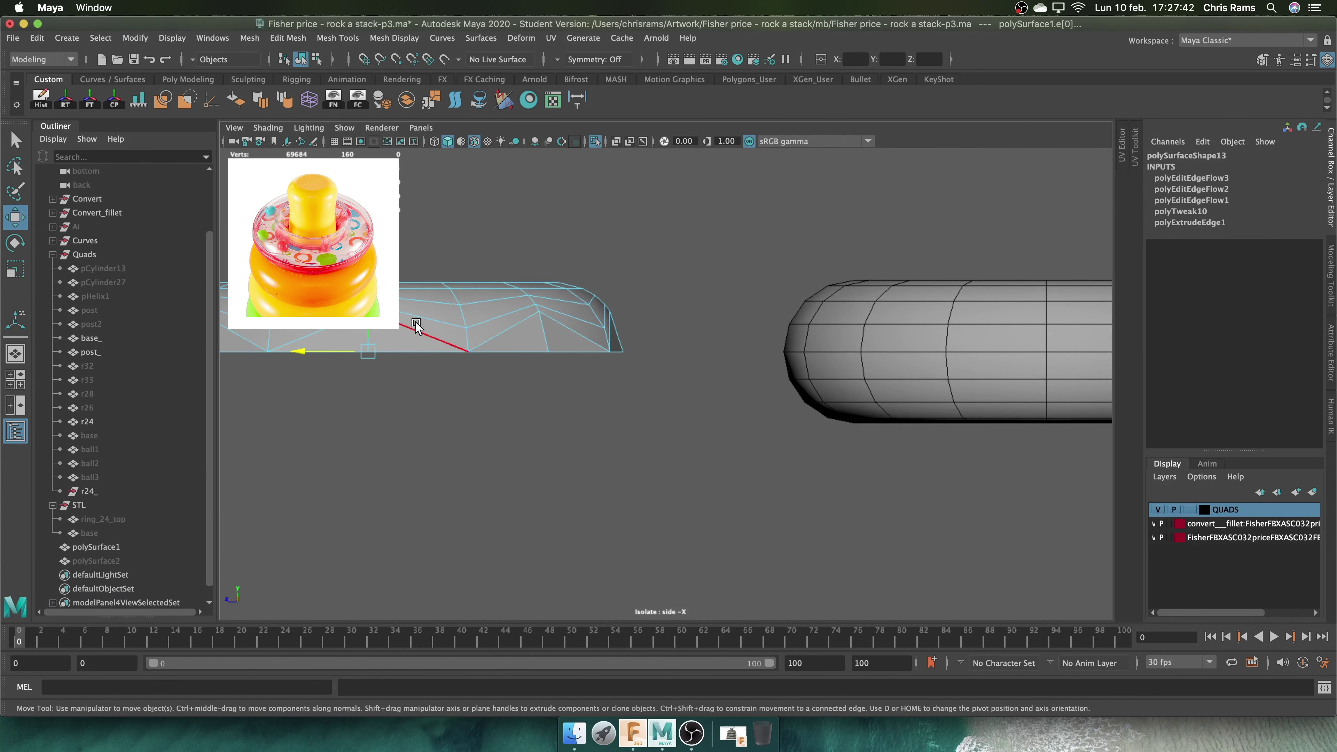
pyautogui.press('F8')
pyautogui.press('space')
pyautogui.moveTo(807, 350)
pyautogui.mouseDown()
pyautogui.moveTo(677, 328)
pyautogui.moveTo(856, 460)
pyautogui.moveTo(861, 412)
pyautogui.moveTo(863, 430)
pyautogui.mouseUp()
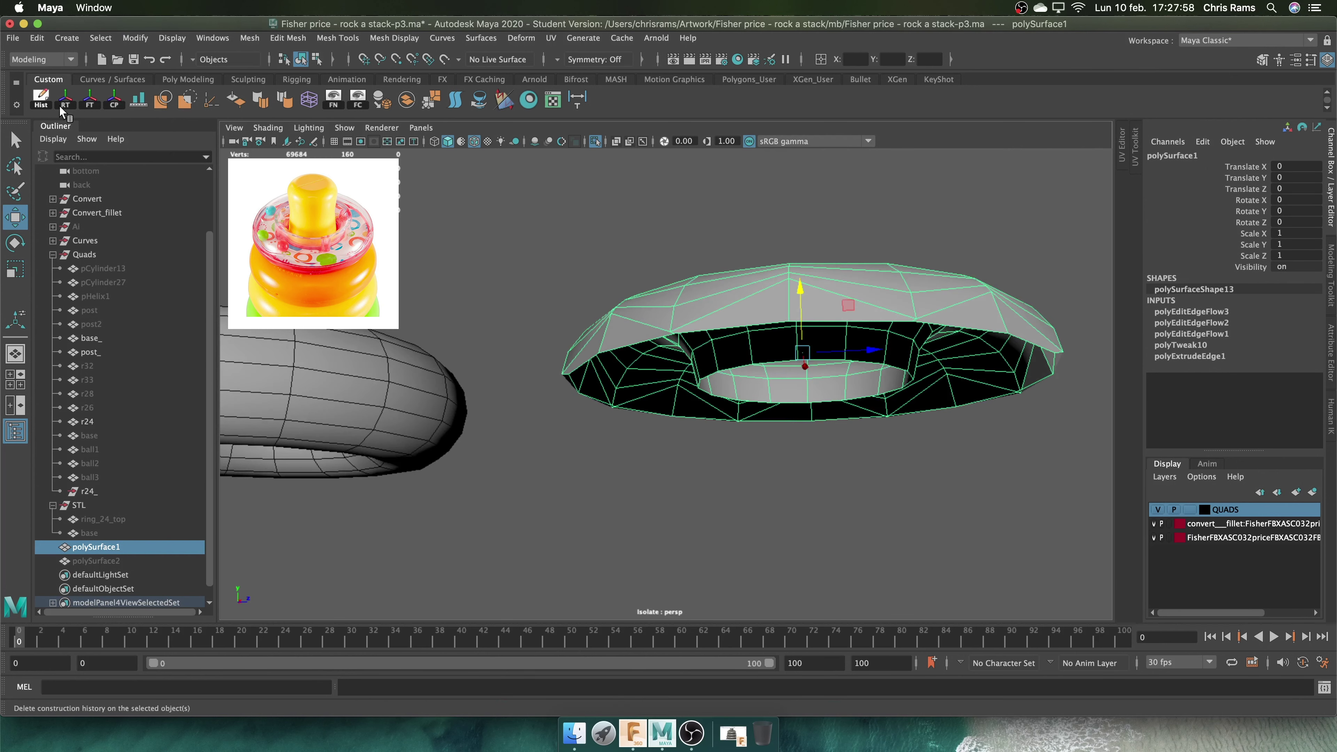
pyautogui.press('space')
pyautogui.press('w')
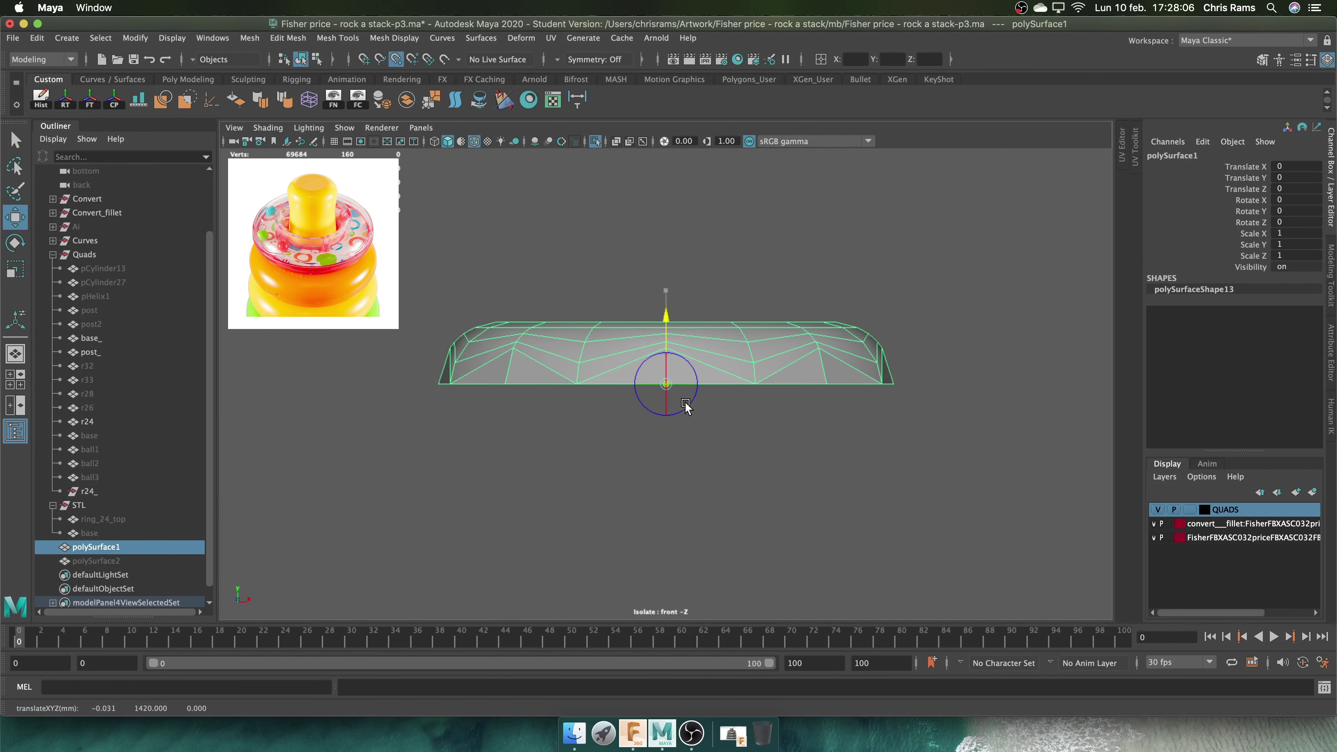
pyautogui.hotkey('ctrl', 'd')
pyautogui.press('r')
pyautogui.moveTo(686, 406); pyautogui.dragTo(707, 432, button='middle')
# Combine both ring halves into one mesh and merge the overlapping seam vertices
pyautogui.keyDown('shift'); pyautogui.click(740, 359); pyautogui.keyUp('shift')
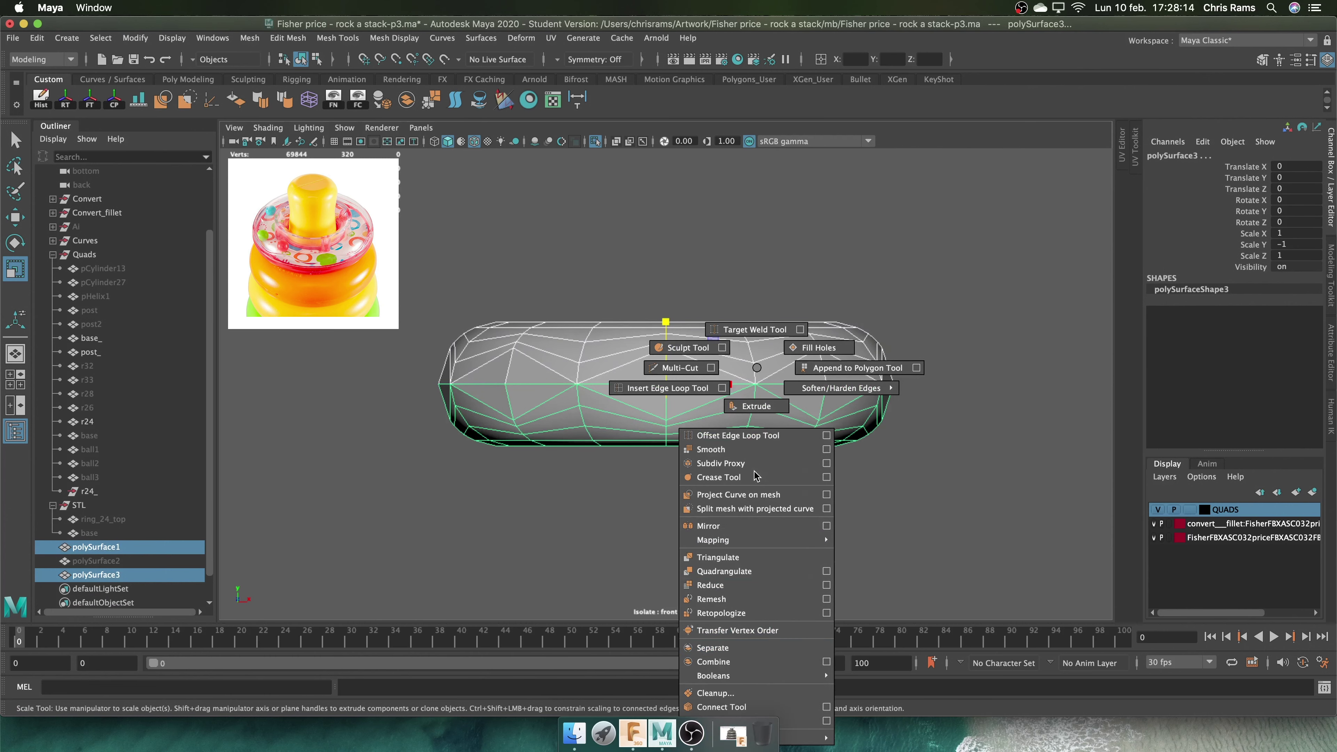
pyautogui.keyDown('shift'); pyautogui.moveTo(740, 361); pyautogui.dragTo(872, 506, button='right'); pyautogui.keyUp('shift')
pyautogui.press('F9')
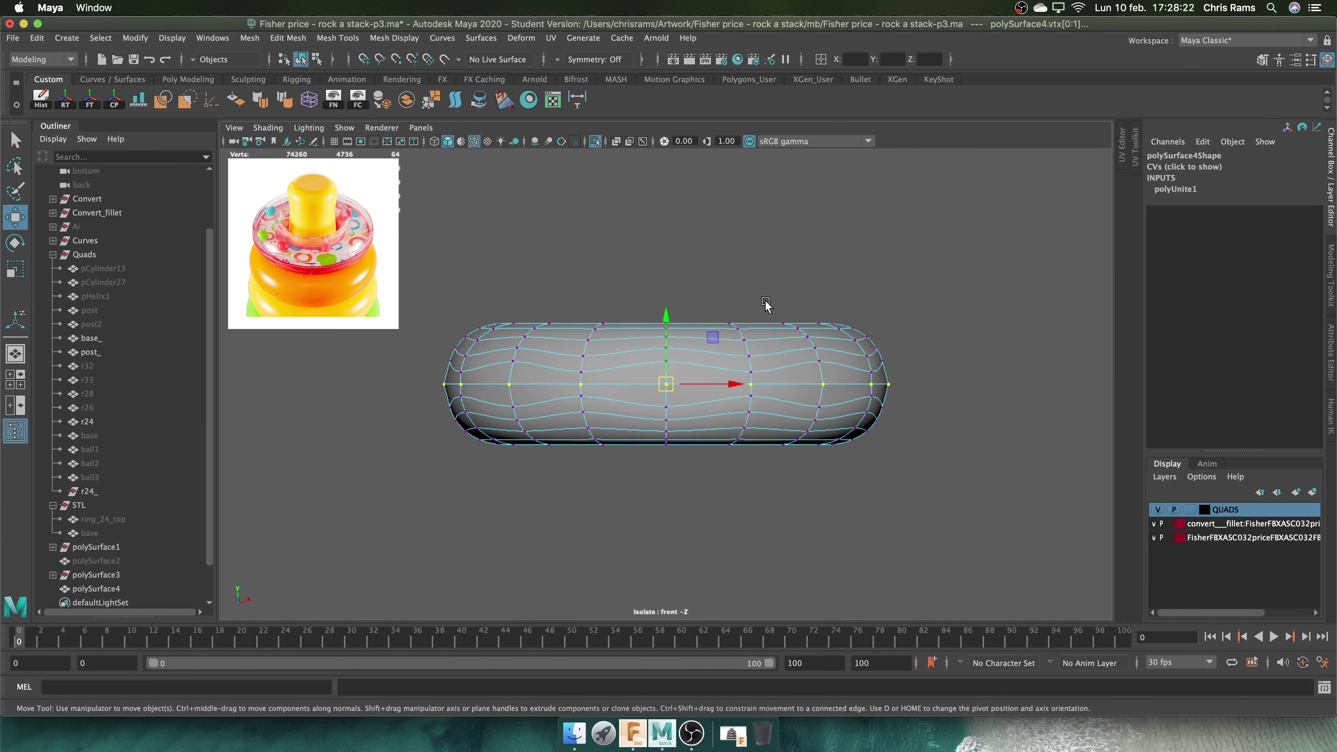
pyautogui.keyDown('shift'); pyautogui.moveTo(767, 304); pyautogui.dragTo(821, 226, button='right'); pyautogui.keyUp('shift')
pyautogui.press('F8')
pyautogui.press('q')
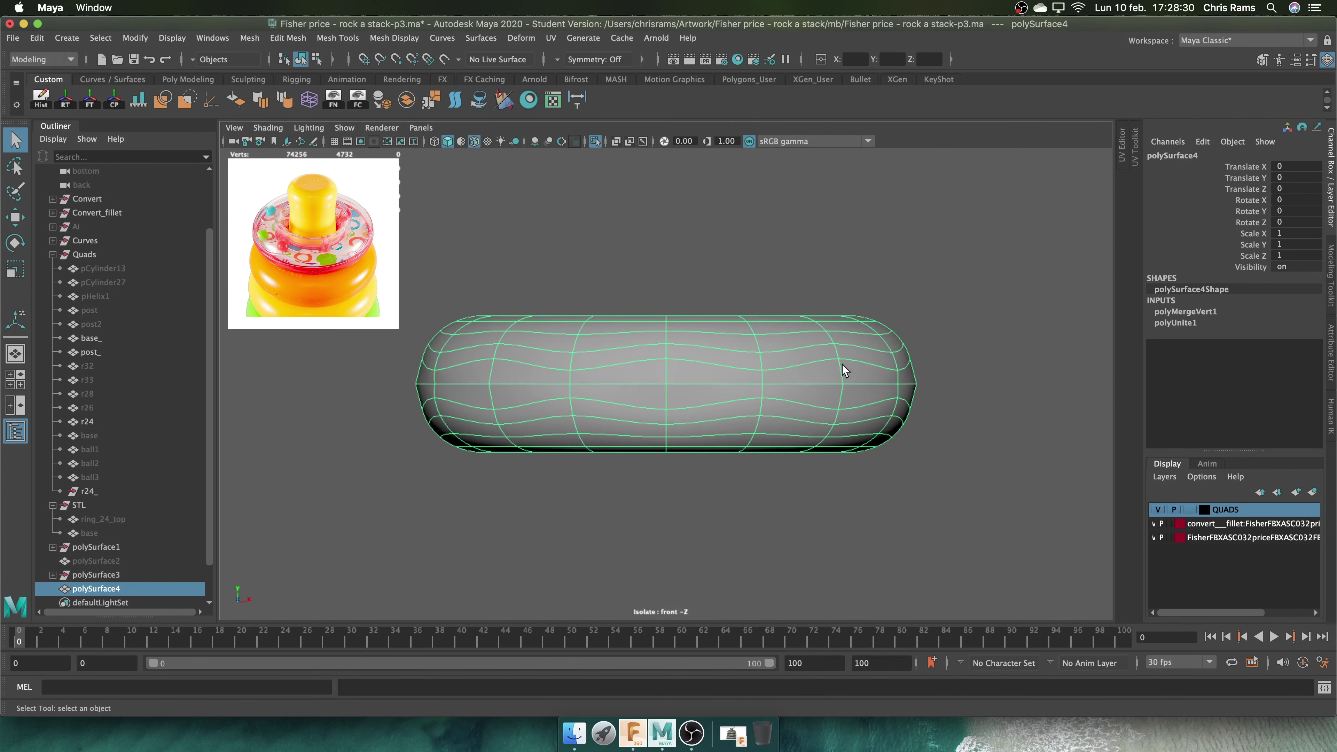
# Zoom in on the seam and select the stray vertices near it
pyautogui.moveTo(842, 365)
pyautogui.keyDown('alt'); pyautogui.mouseDown()
pyautogui.moveTo(844, 418)
pyautogui.moveTo(842, 379)
pyautogui.mouseUp(); pyautogui.keyUp('alt')
pyautogui.scroll(5, 749, 439)
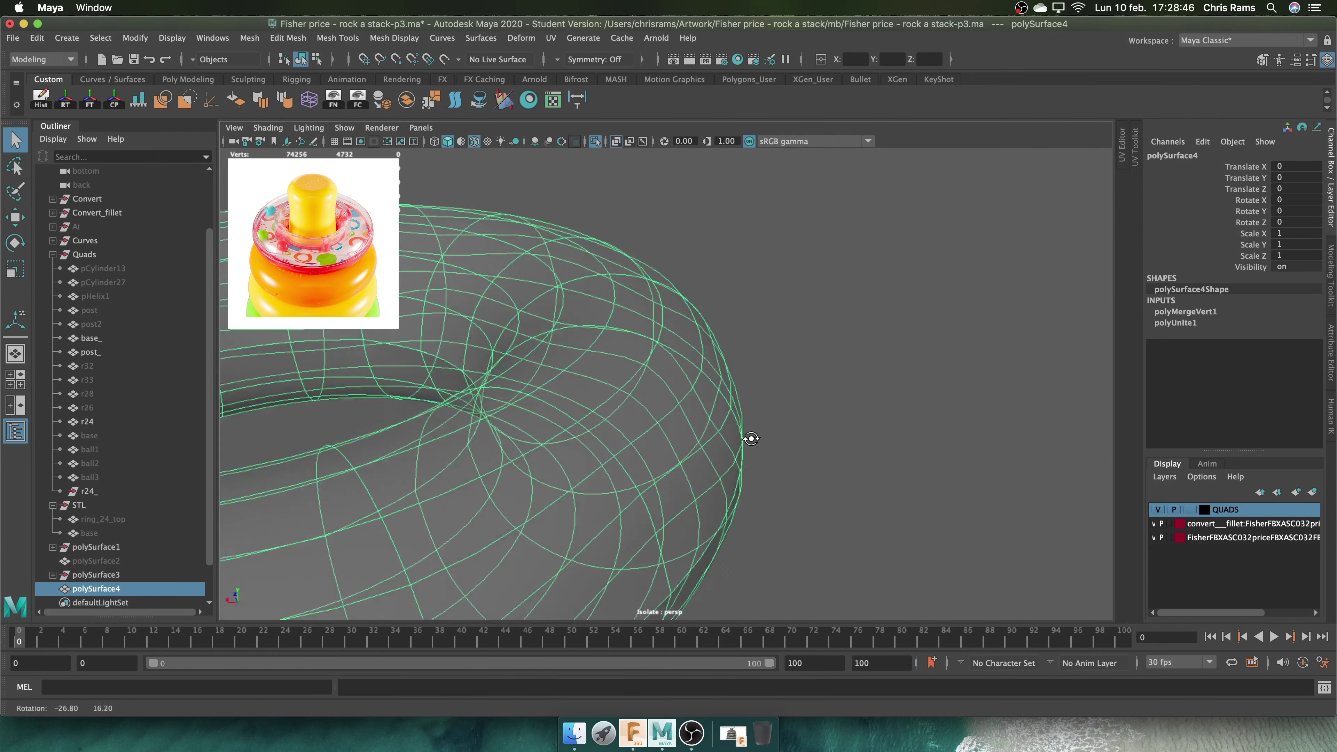
pyautogui.scroll(5, 763, 362)
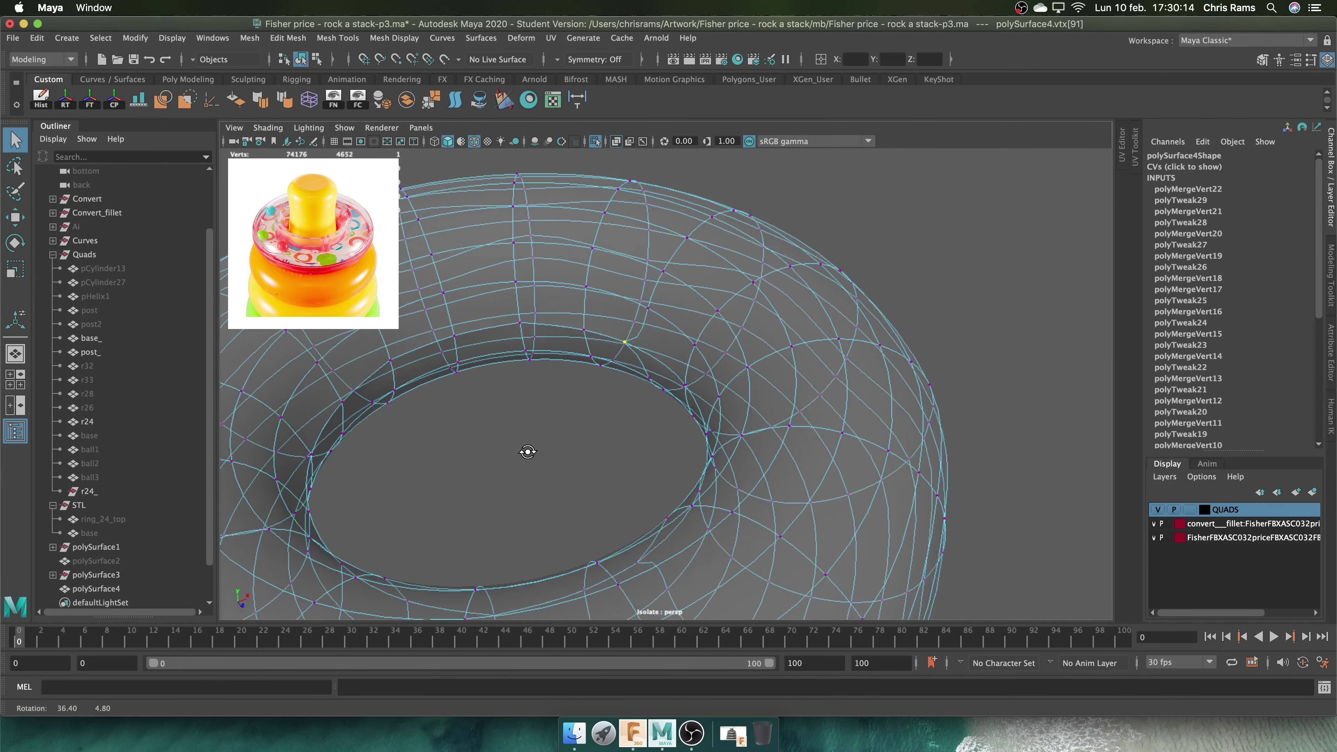
pyautogui.scroll(3, 610, 447)
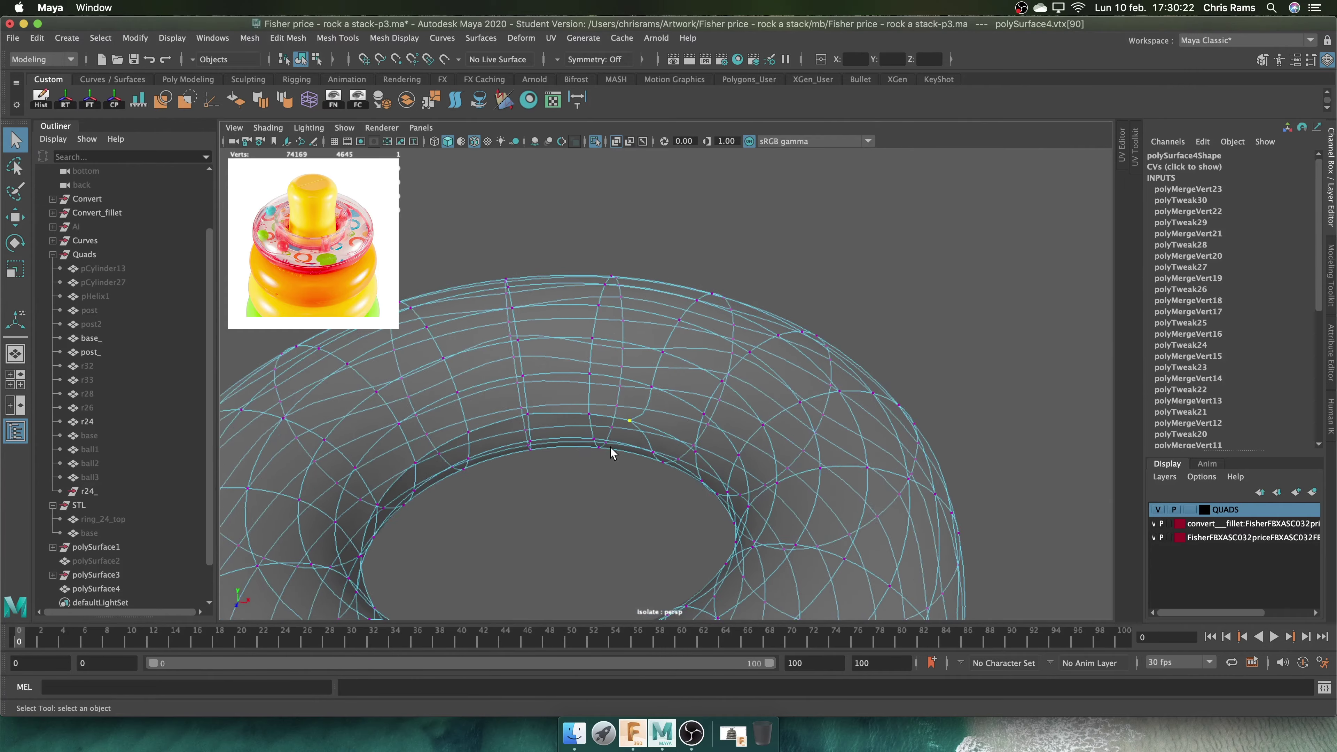
pyautogui.scroll(3, 610, 448)
pyautogui.scroll(2, 579, 401)
pyautogui.moveTo(579, 346); pyautogui.dragTo(546, 368)
# Target-weld three stray seam vertices into their neighbours and leave vertex mode
pyautogui.keyDown('alt'); pyautogui.moveTo(396, 362); pyautogui.dragTo(489, 423); pyautogui.keyUp('alt')
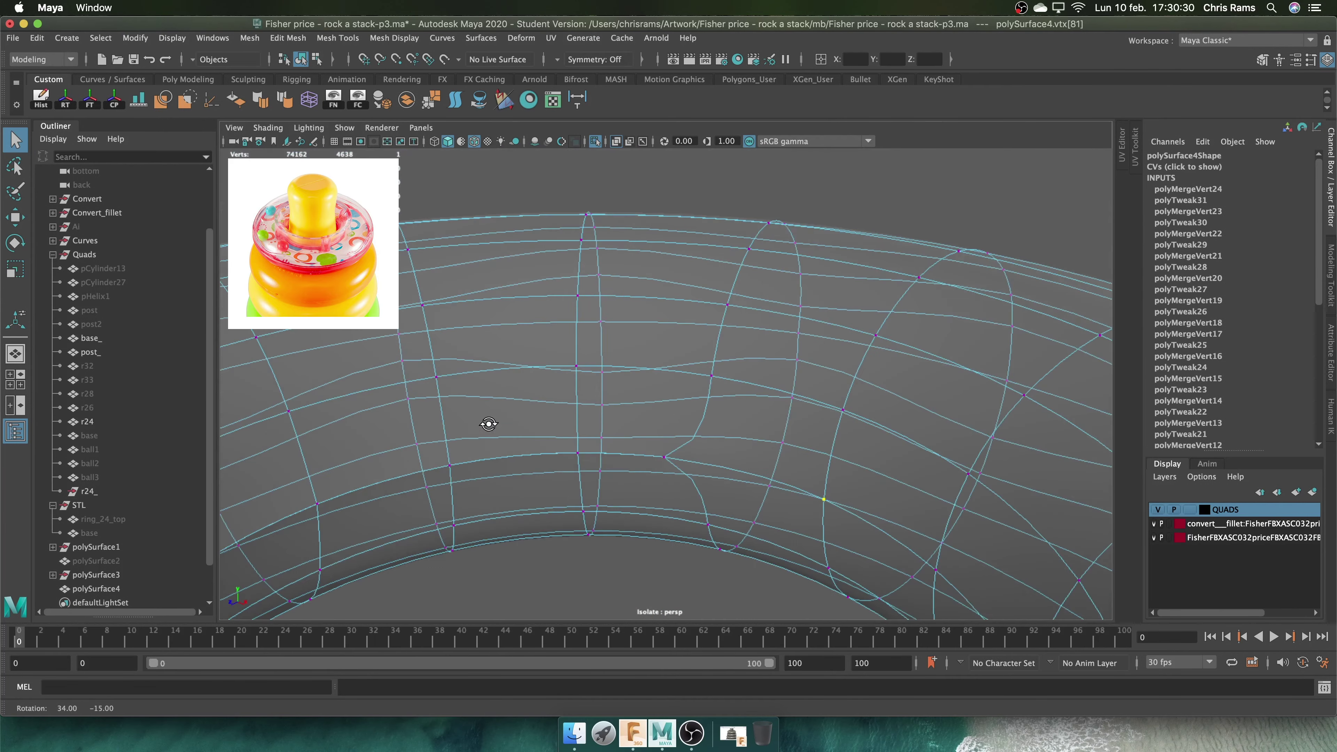
pyautogui.moveTo(653, 466)
pyautogui.keyDown('alt'); pyautogui.mouseDown()
pyautogui.moveTo(540, 469)
pyautogui.moveTo(690, 478)
pyautogui.moveTo(746, 461)
pyautogui.moveTo(647, 440)
pyautogui.mouseUp(); pyautogui.keyUp('alt')
pyautogui.moveTo(479, 458); pyautogui.dragTo(548, 436)
pyautogui.moveTo(548, 436)
pyautogui.keyDown('alt'); pyautogui.mouseDown()
pyautogui.moveTo(814, 466)
pyautogui.moveTo(691, 452)
pyautogui.moveTo(719, 471)
pyautogui.mouseUp(); pyautogui.keyUp('alt')
pyautogui.press('F8')
pyautogui.scroll(-5, 813, 221)
# Hide the spare polySurface4 mesh
pyautogui.click(813, 221)
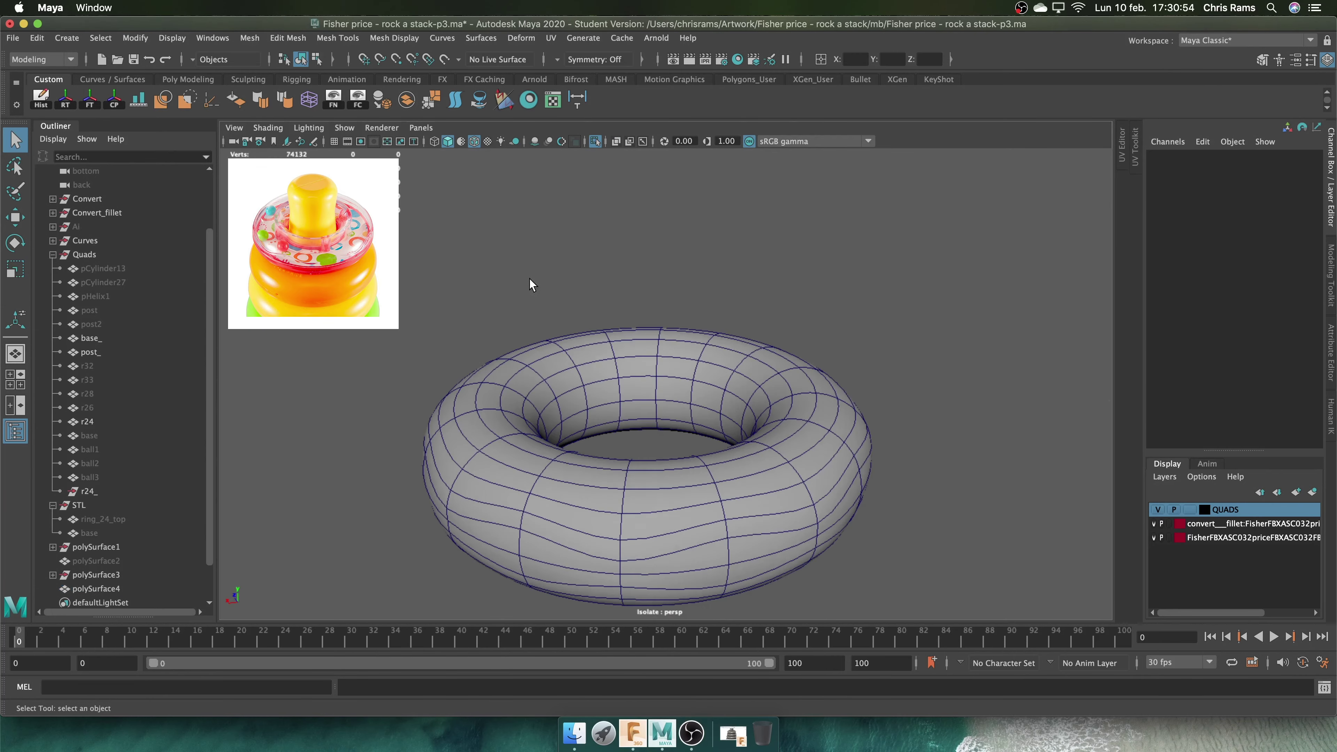
pyautogui.moveTo(529, 280)
pyautogui.keyDown('alt'); pyautogui.mouseDown()
pyautogui.moveTo(645, 388)
pyautogui.moveTo(704, 375)
pyautogui.moveTo(707, 442)
pyautogui.moveTo(794, 386)
pyautogui.mouseUp(); pyautogui.keyUp('alt')
pyautogui.click(704, 375)
pyautogui.press('h')
# Apply Mesh > Smooth to the torus
pyautogui.keyDown('shift'); pyautogui.moveTo(805, 367); pyautogui.dragTo(815, 454, button='right'); pyautogui.keyUp('shift')
pyautogui.moveTo(848, 378); pyautogui.dragTo(769, 421, button='right')
pyautogui.click(802, 486)
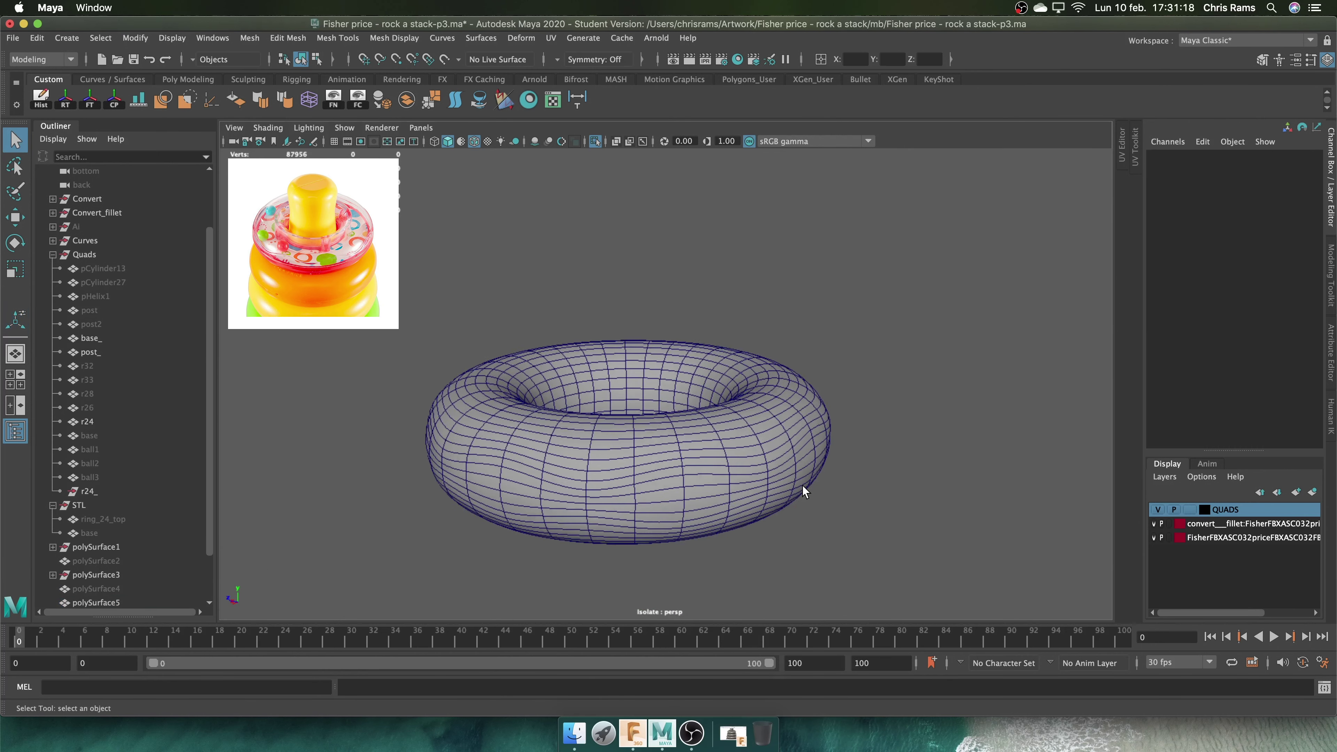
pyautogui.keyDown('alt'); pyautogui.moveTo(802, 487); pyautogui.dragTo(836, 426); pyautogui.keyUp('alt')
pyautogui.scroll(-2, 787, 408)
pyautogui.scroll(-3, 103, 468)
# Unhide ring_24_top and move it onto the torus in front view (Translate Z 464.64)
pyautogui.click(103, 463)
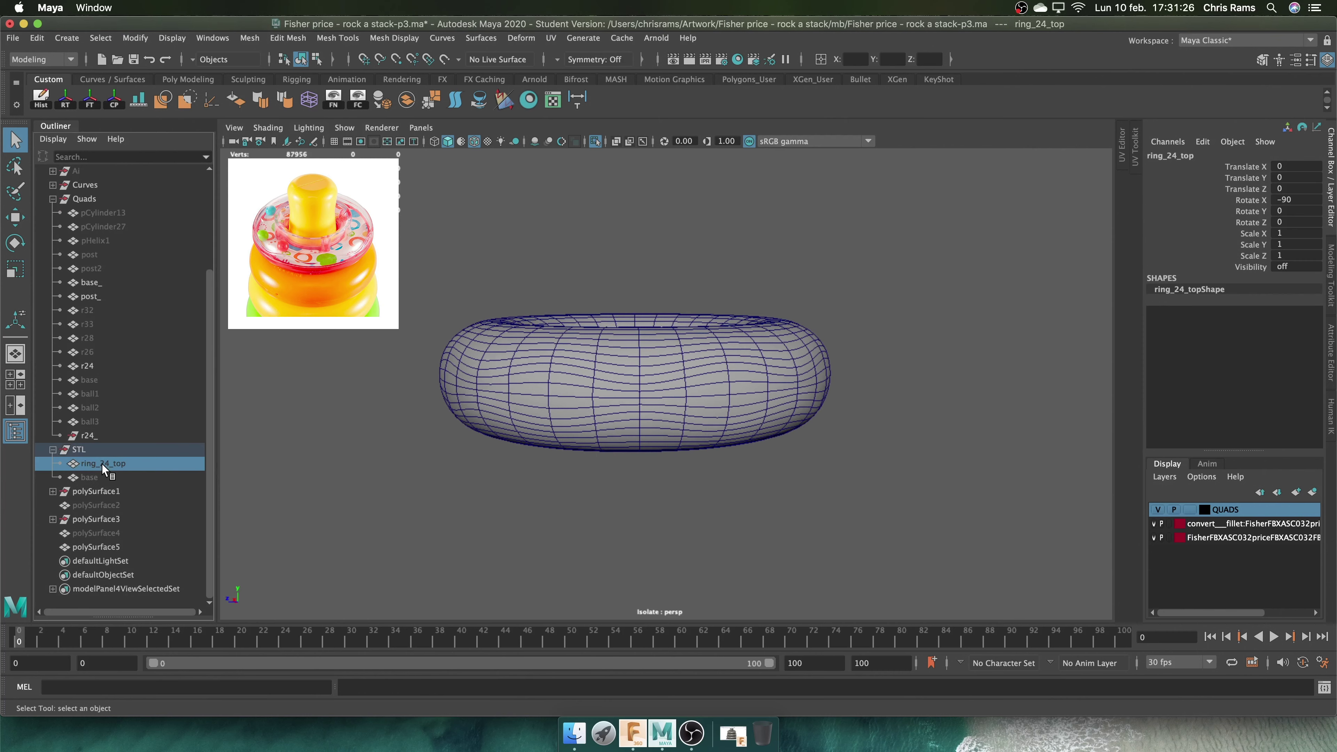
pyautogui.hotkey('ctrl', '1')
pyautogui.hotkey('shift', 'h')
pyautogui.press('w')
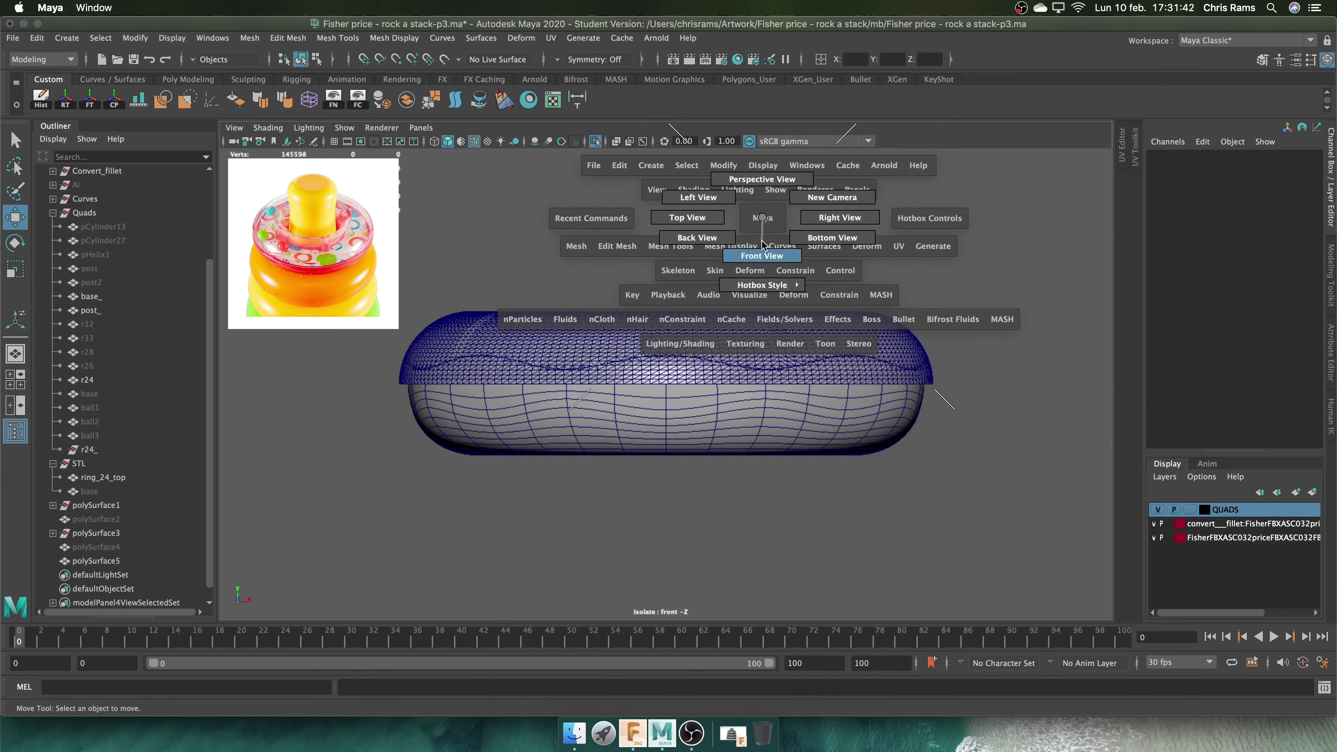
pyautogui.hotkey('ctrl', '1')
pyautogui.click(964, 352)
pyautogui.moveTo(964, 353); pyautogui.dragTo(687, 356)
# Frame the torus and select a band of its faces
pyautogui.click(1304, 189)
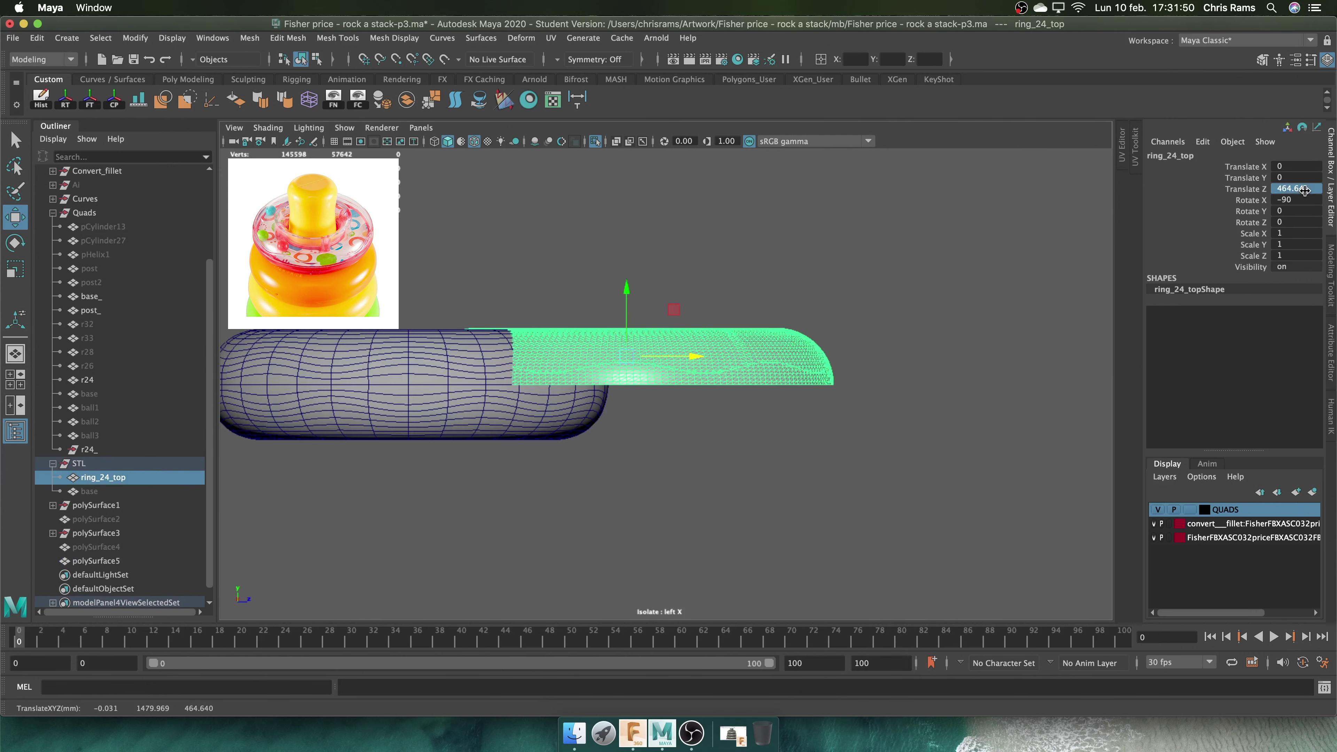
pyautogui.click(474, 416)
pyautogui.press('f')
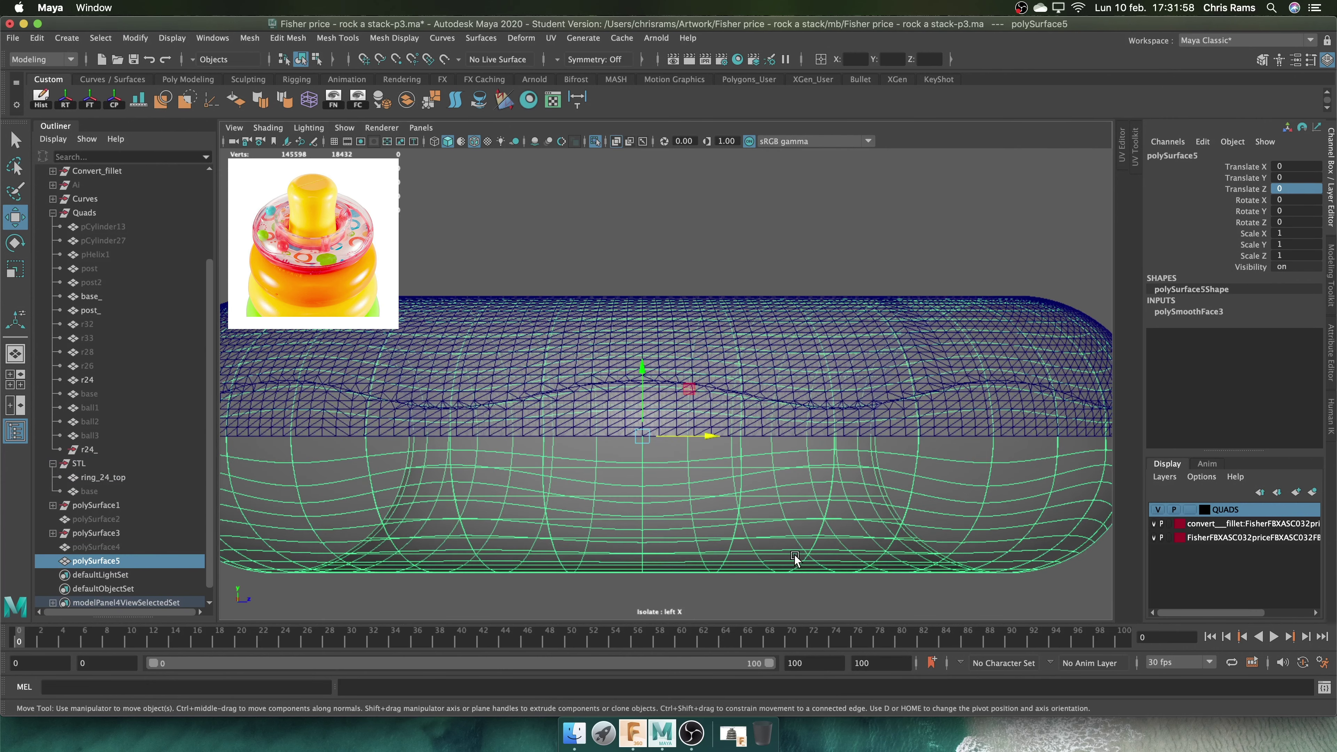
pyautogui.moveTo(734, 334); pyautogui.dragTo(798, 345)
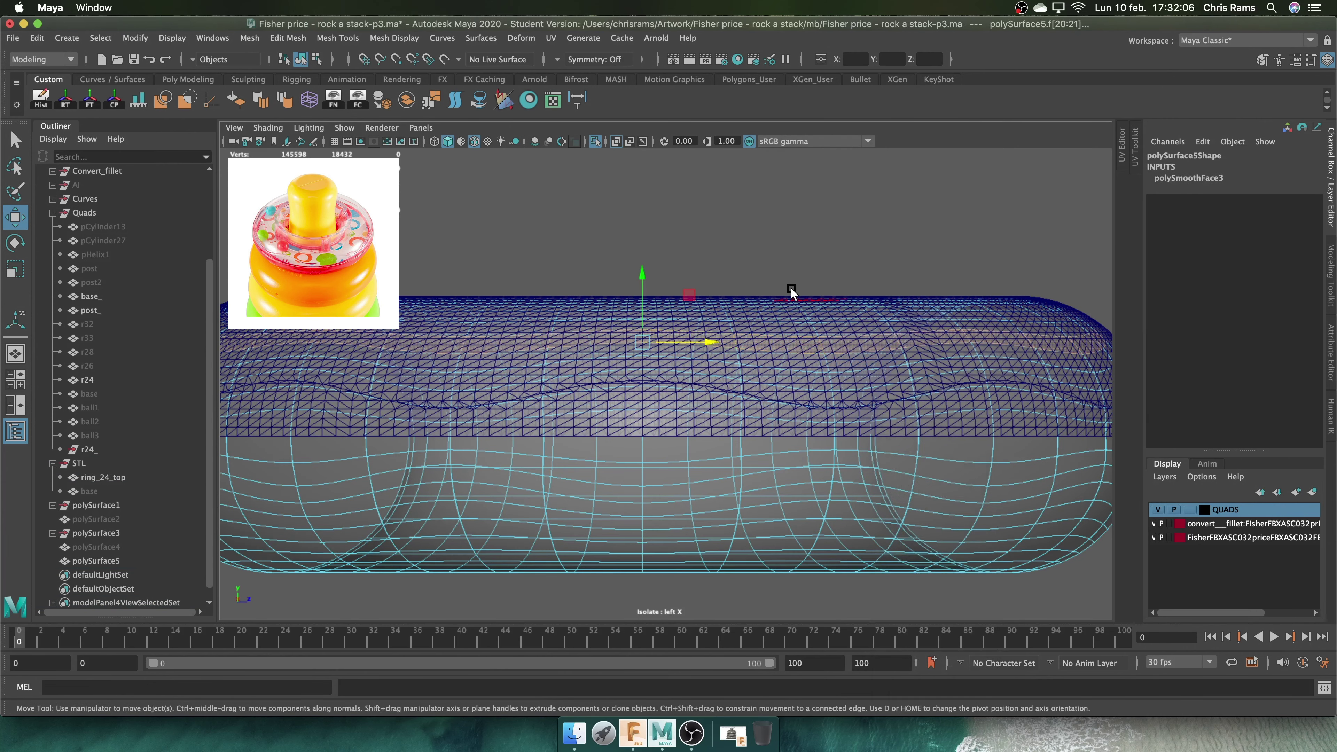
pyautogui.rightClick(769, 258)
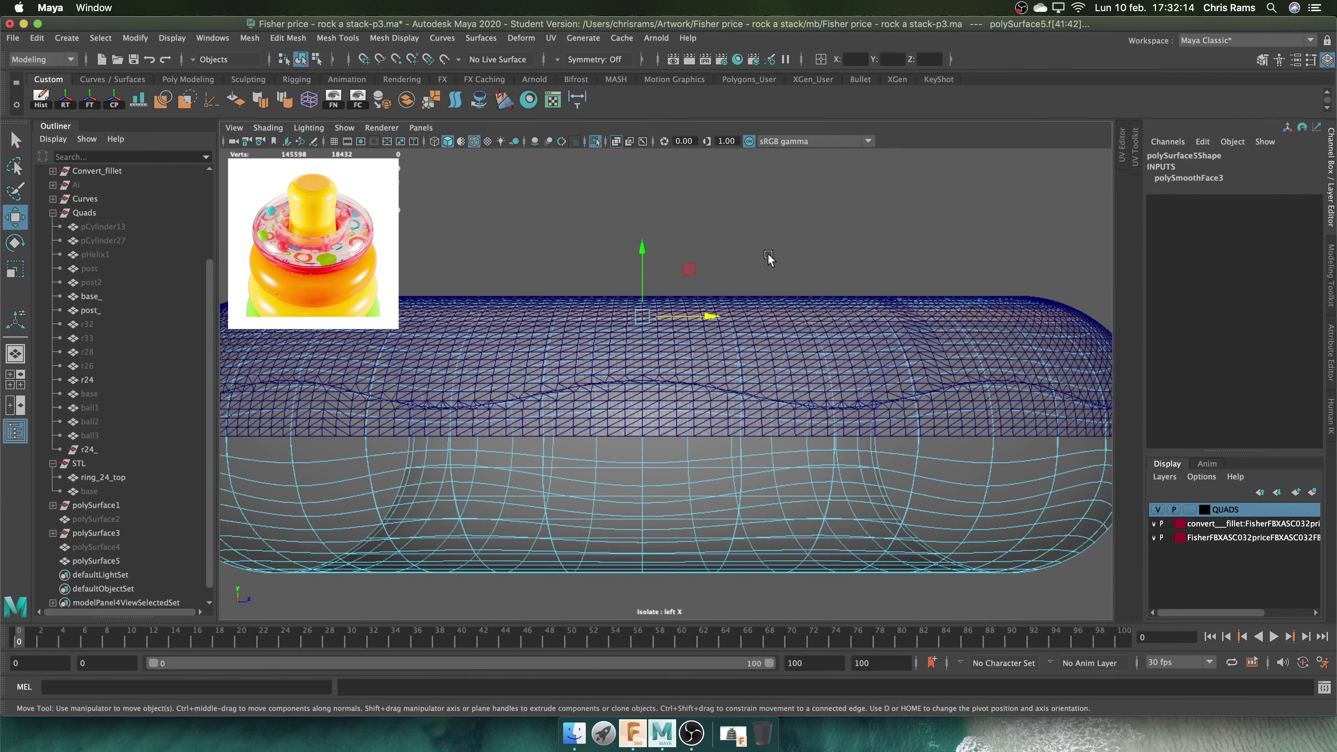
pyautogui.click(769, 258)
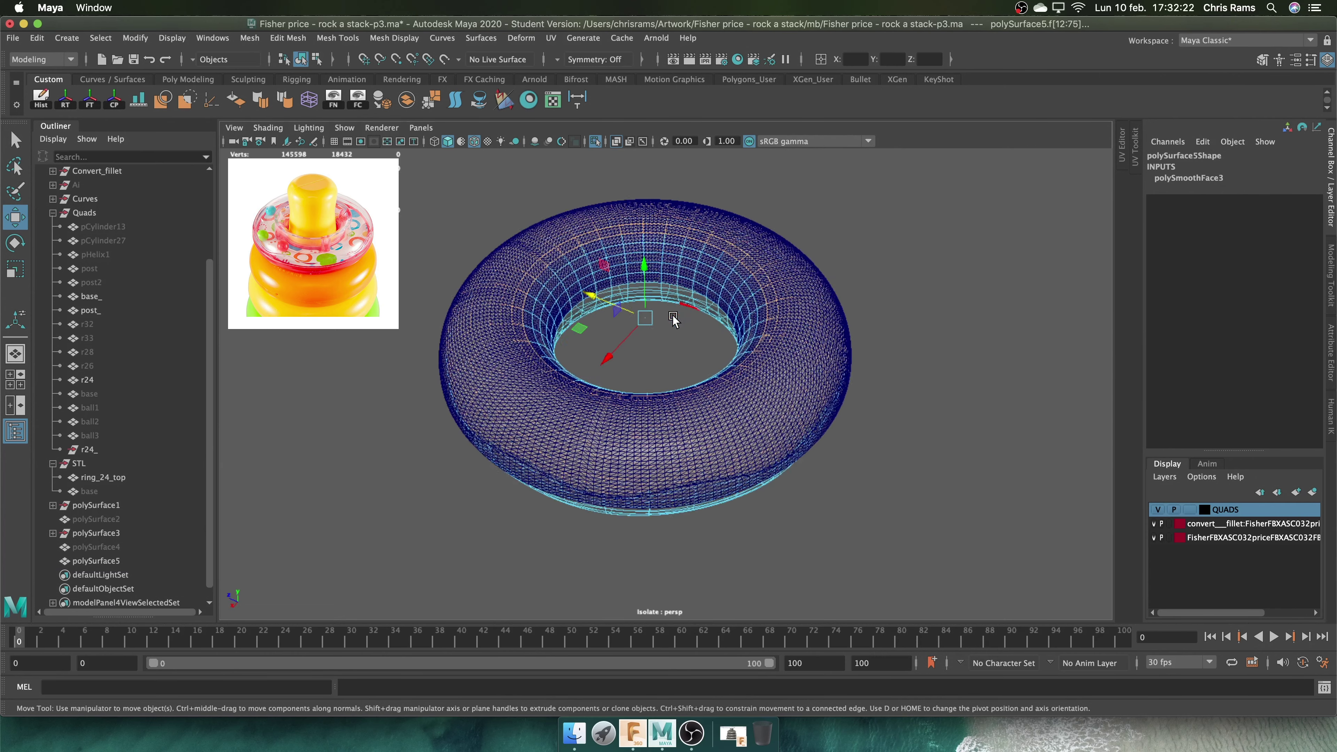
# Try extruding the selected inner faces, then undo the extrusion
pyautogui.keyDown('alt'); pyautogui.moveTo(764, 284); pyautogui.dragTo(671, 298); pyautogui.keyUp('alt')
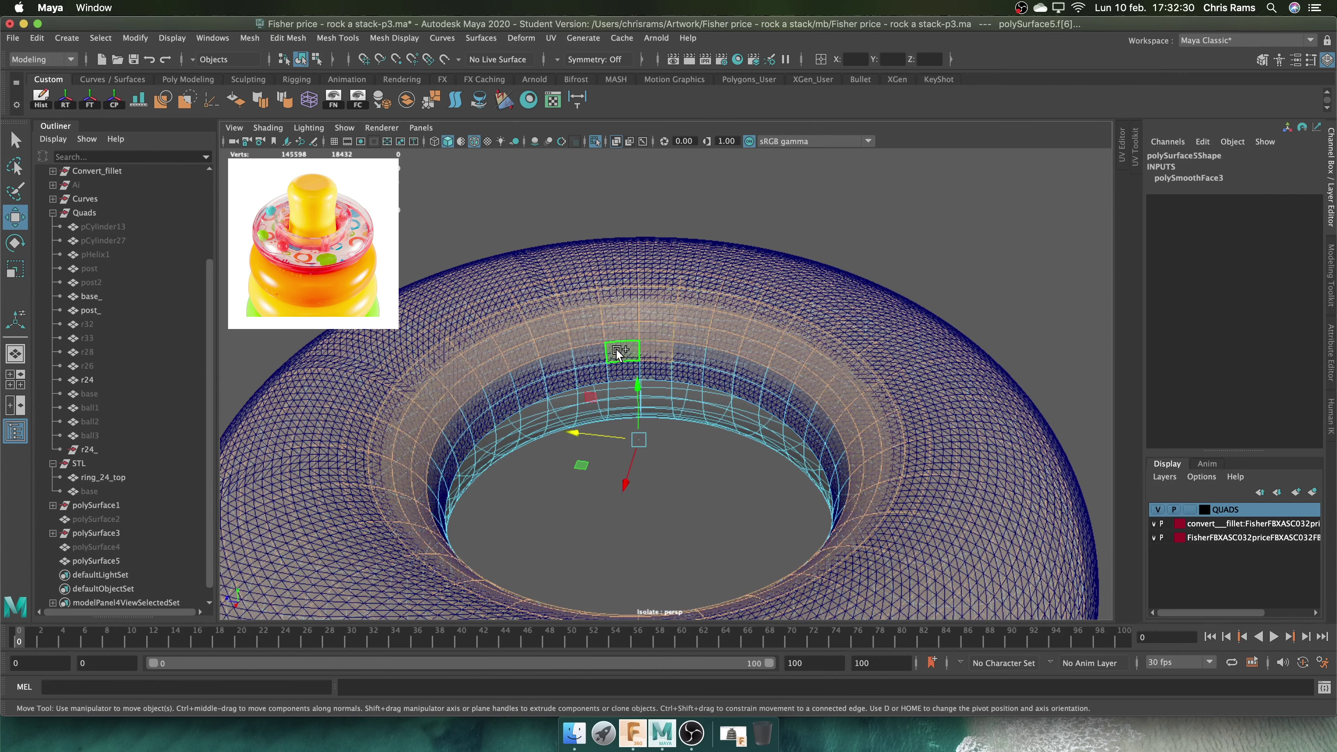
pyautogui.keyDown('alt'); pyautogui.moveTo(619, 353); pyautogui.dragTo(648, 400); pyautogui.keyUp('alt')
pyautogui.keyDown('alt'); pyautogui.moveTo(648, 400); pyautogui.dragTo(613, 175, button='right'); pyautogui.keyUp('alt')
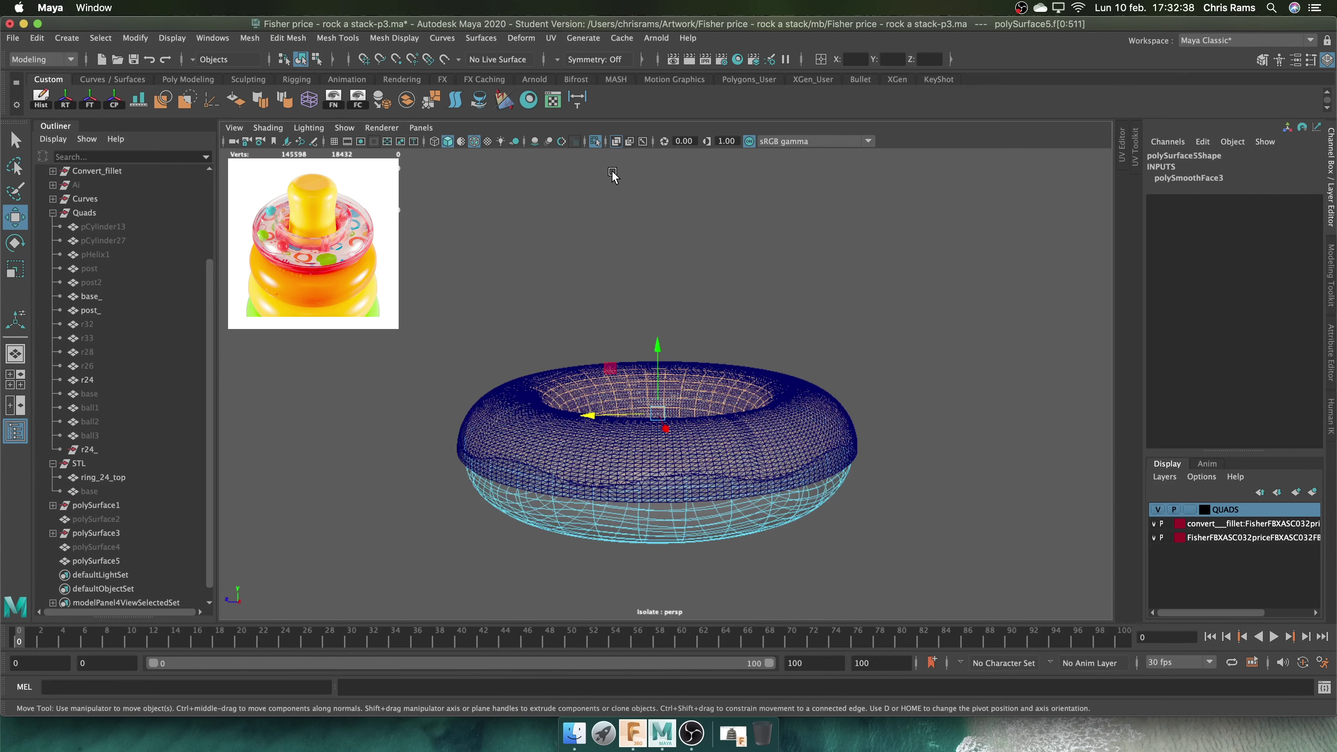
pyautogui.keyDown('shift'); pyautogui.moveTo(888, 419); pyautogui.dragTo(921, 398, button='right'); pyautogui.keyUp('shift')
pyautogui.press('r')
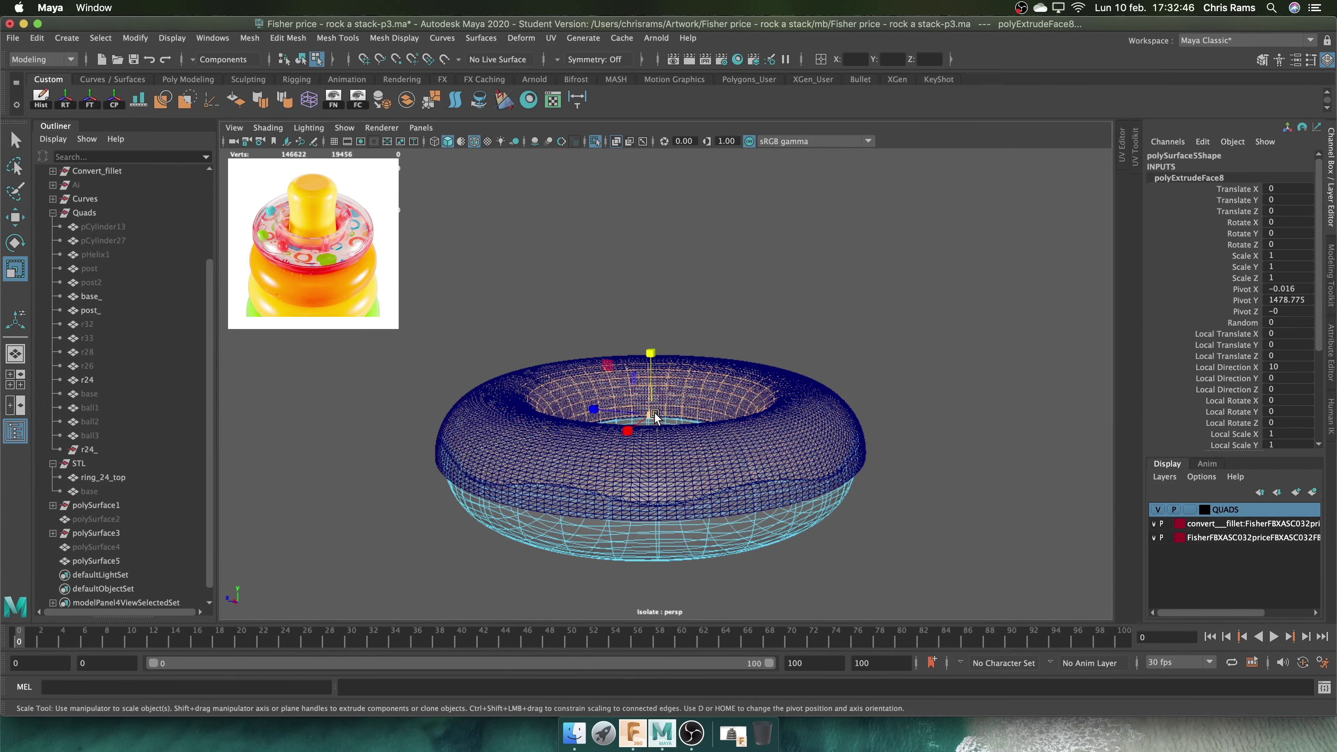
pyautogui.moveTo(646, 417); pyautogui.dragTo(647, 443)
pyautogui.scroll(5, 528, 436)
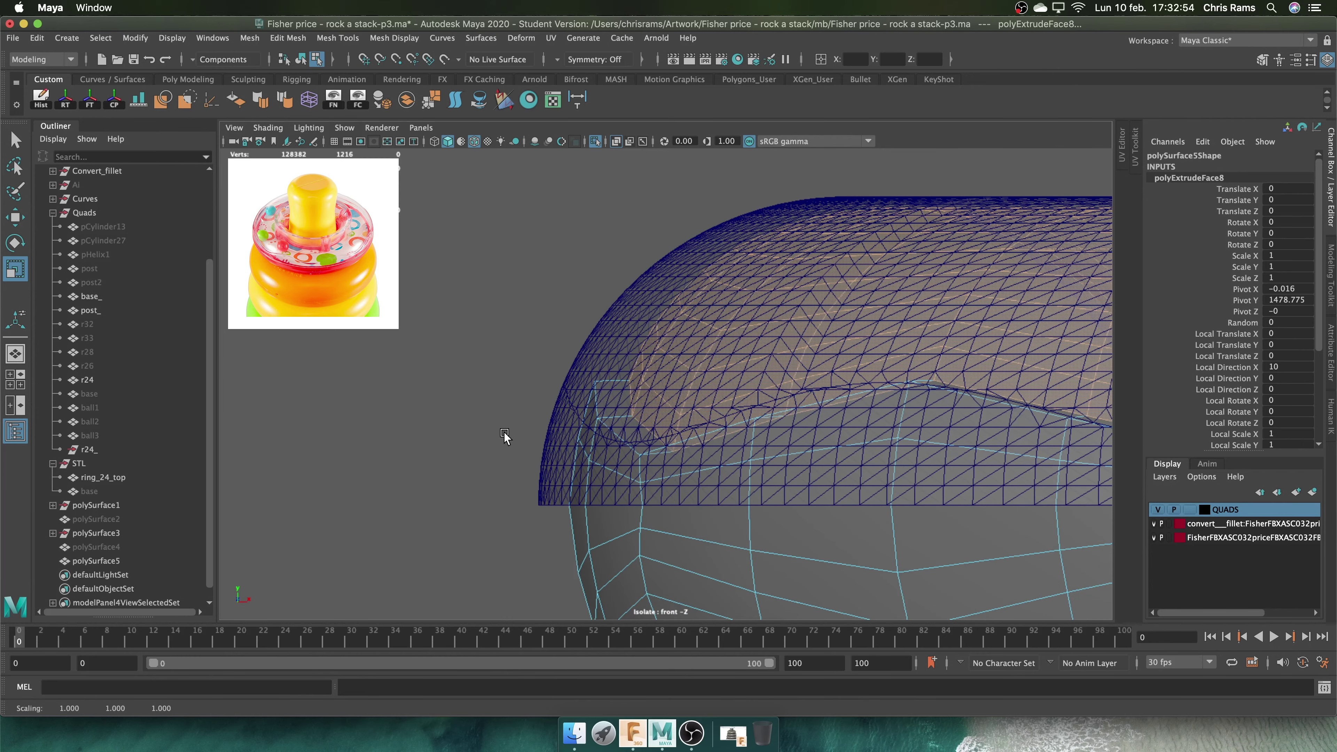
pyautogui.scroll(-5, 515, 435)
pyautogui.scroll(-4, 1291, 198)
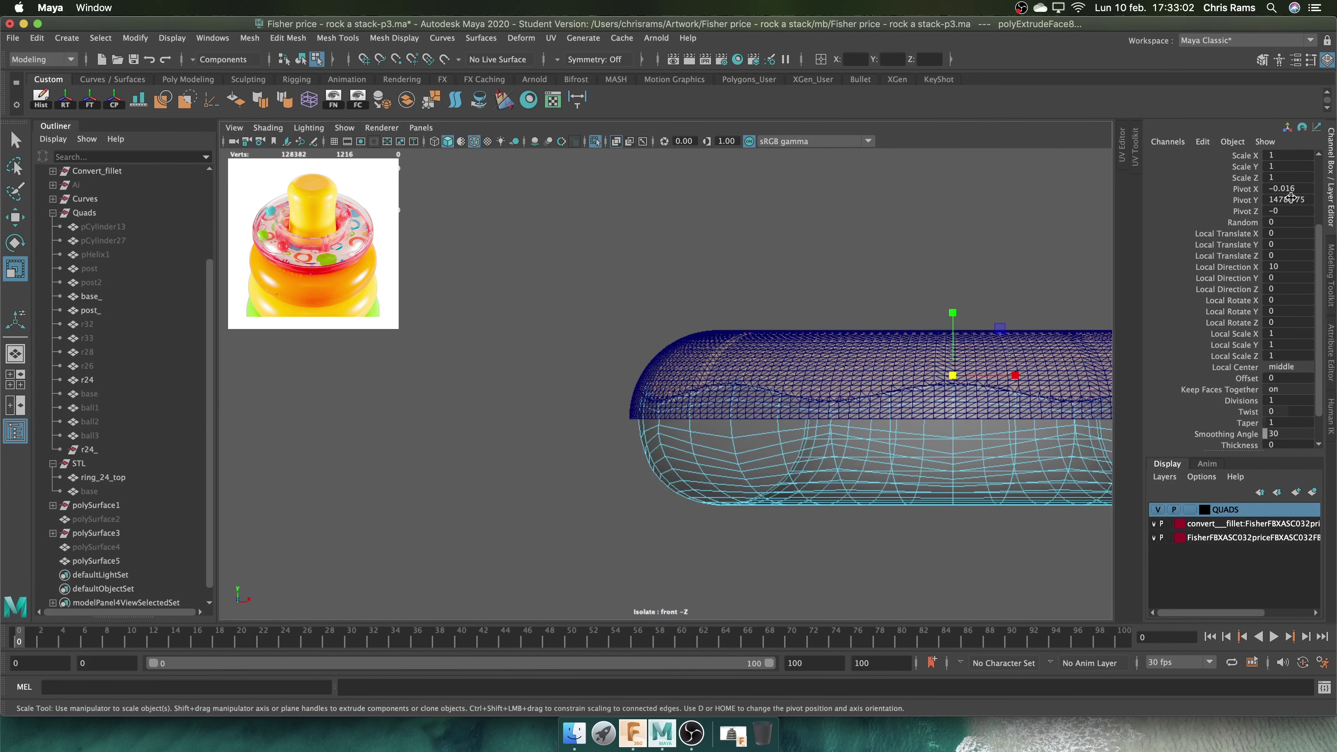
pyautogui.scroll(3, 1170, 288)
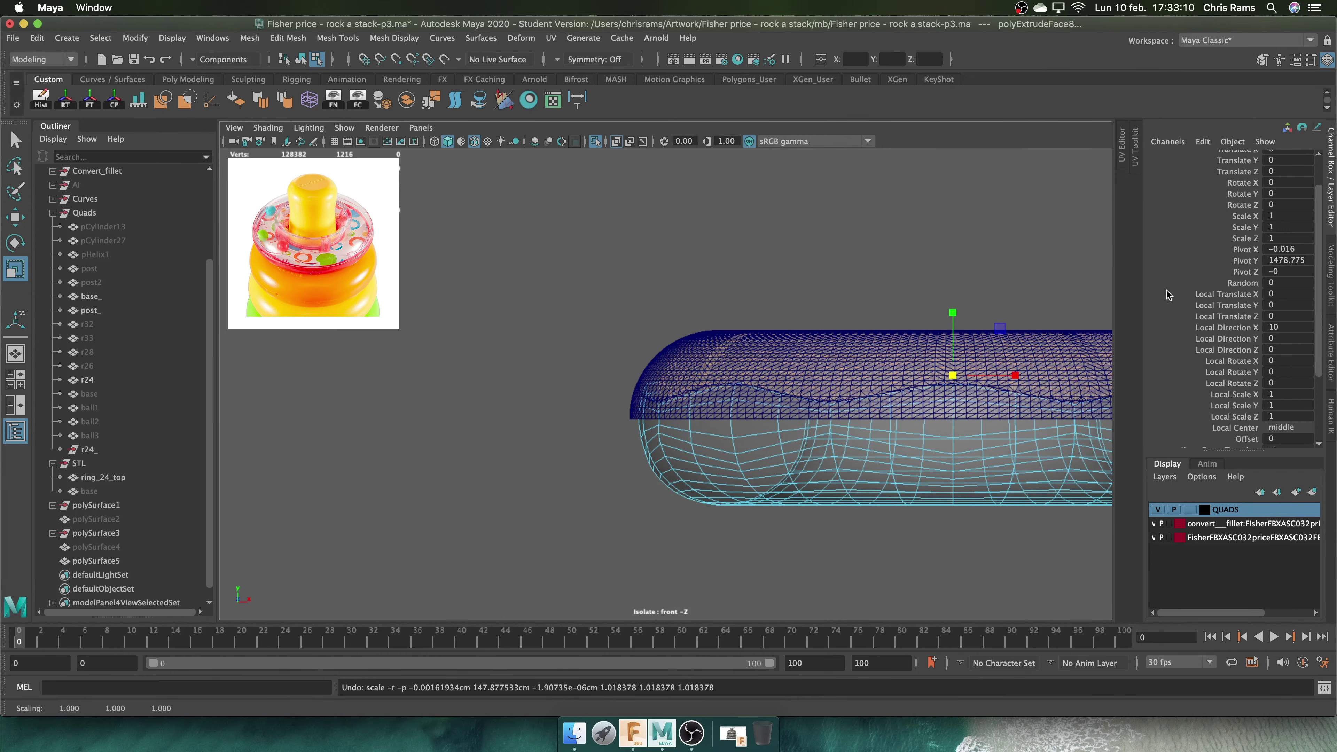
pyautogui.scroll(3, 699, 269)
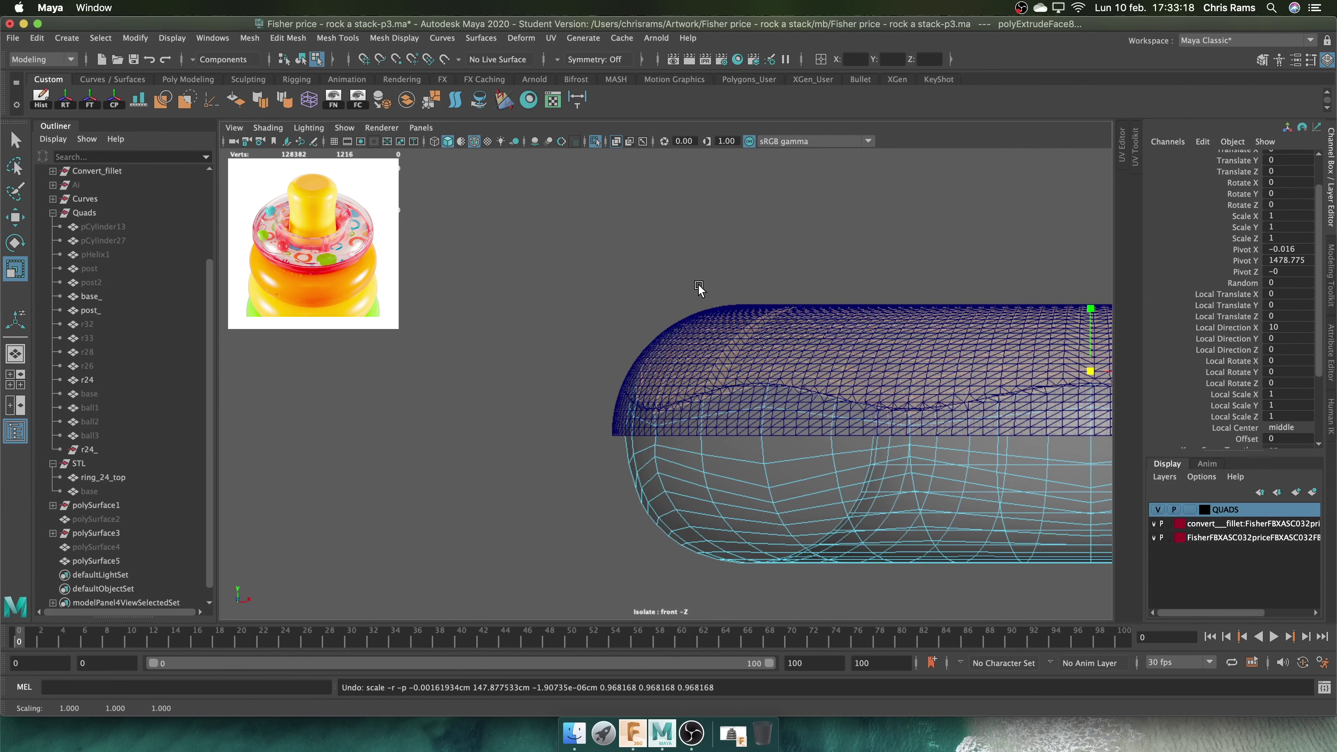
pyautogui.hotkey('ctrl', 'z')
# Reselect the faces around the torus's inner hole
pyautogui.scroll(3, 684, 398)
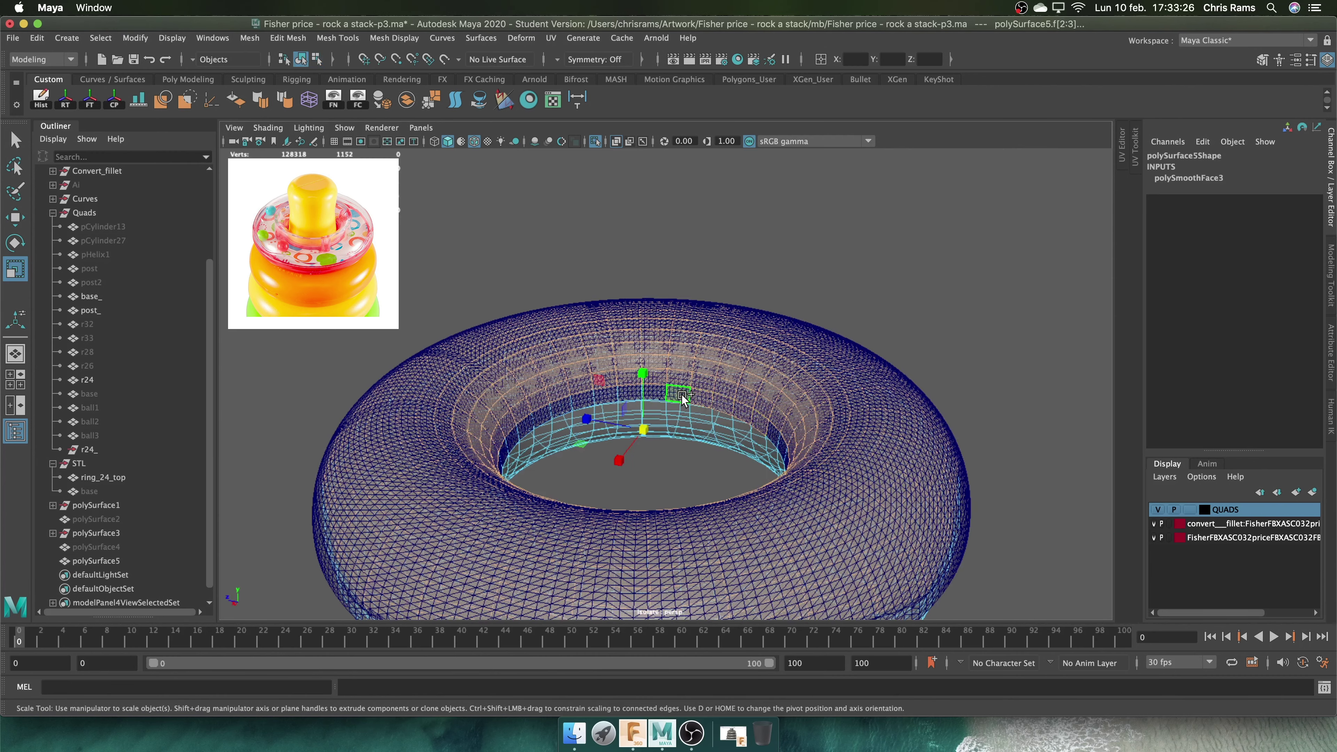
pyautogui.keyDown('alt'); pyautogui.moveTo(771, 439); pyautogui.dragTo(684, 466); pyautogui.keyUp('alt')
pyautogui.hotkey('ctrl', 'z')
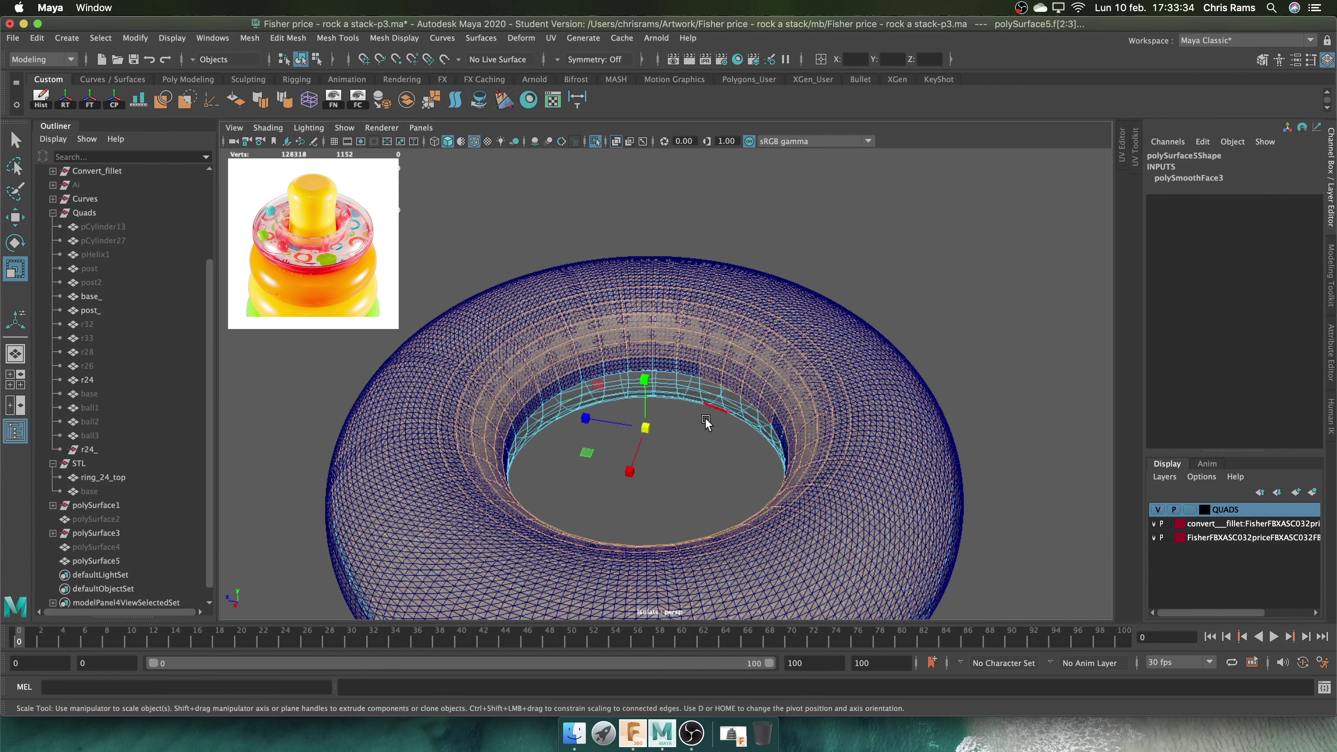
pyautogui.moveTo(706, 421)
pyautogui.keyDown('alt'); pyautogui.mouseDown()
pyautogui.moveTo(582, 385)
pyautogui.moveTo(622, 356)
pyautogui.moveTo(606, 353)
pyautogui.mouseUp(); pyautogui.keyUp('alt')
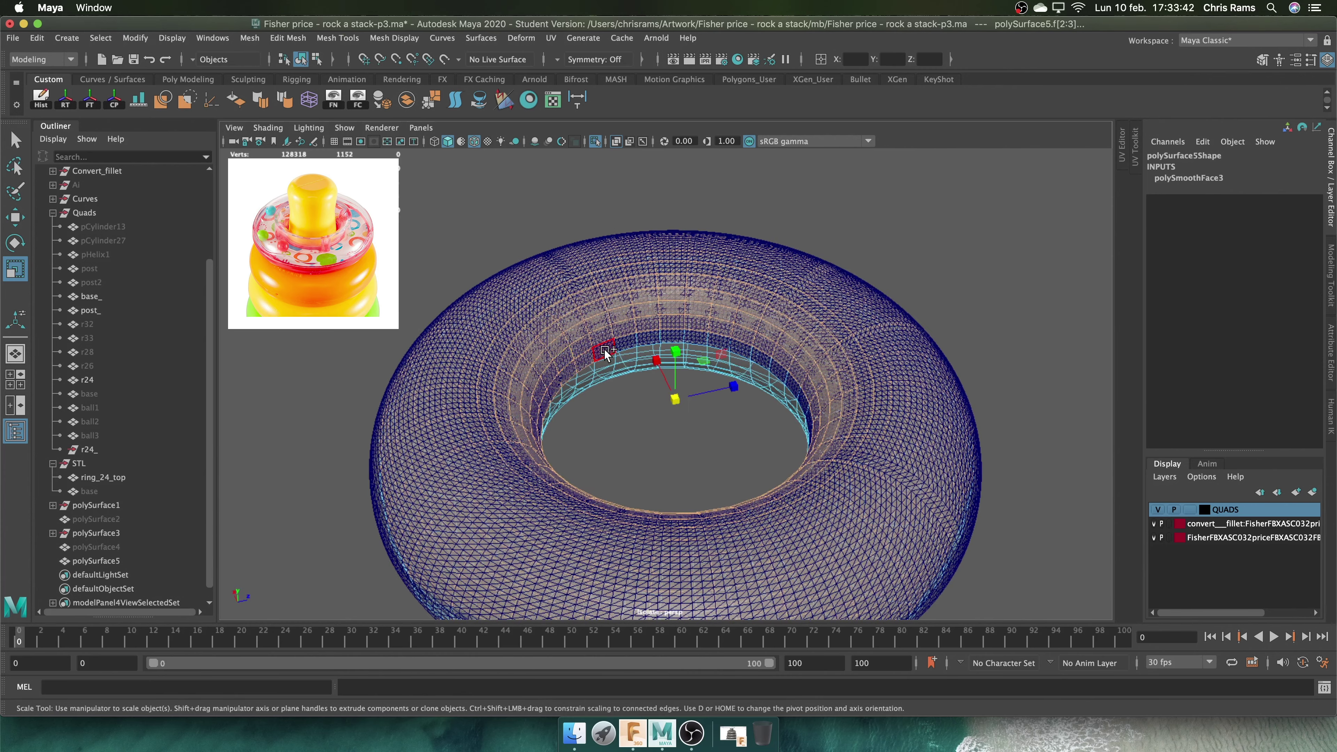
pyautogui.keyDown('alt'); pyautogui.moveTo(728, 343); pyautogui.dragTo(582, 354); pyautogui.keyUp('alt')
pyautogui.press('q')
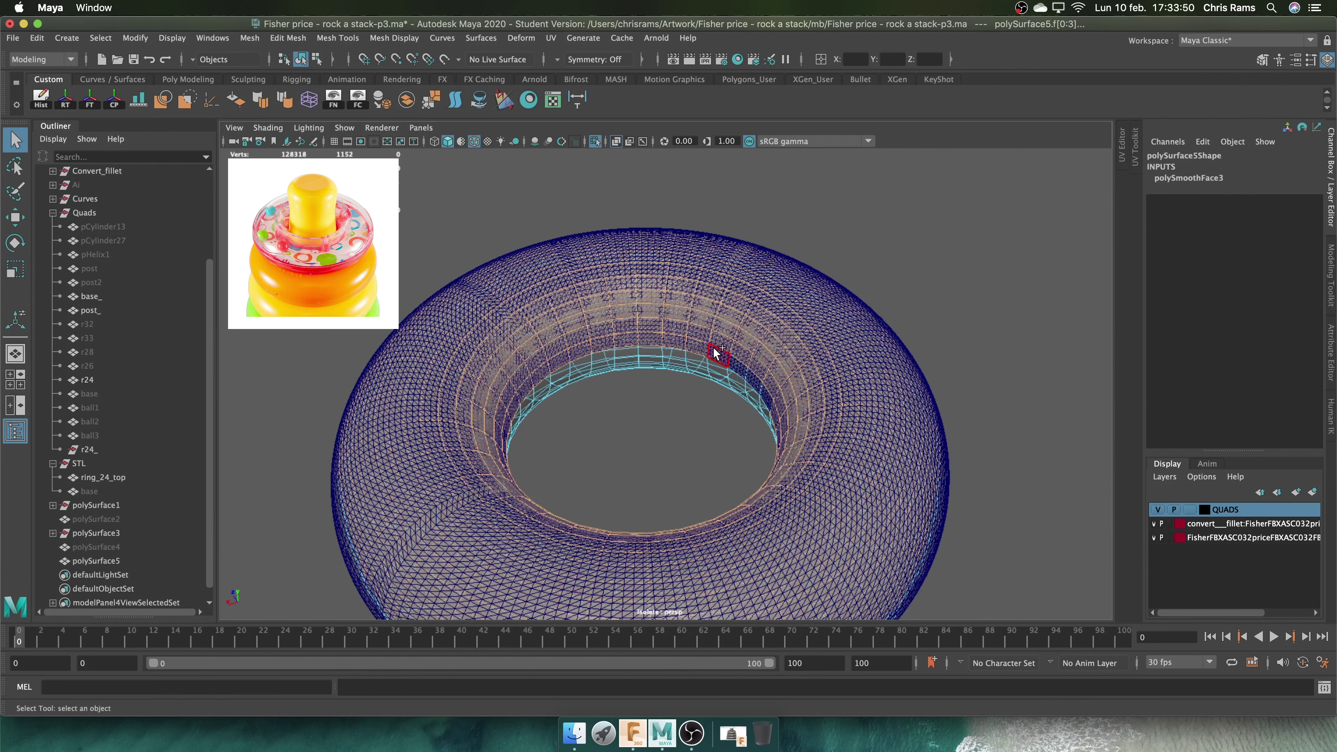
pyautogui.click(716, 353)
pyautogui.moveTo(716, 352)
pyautogui.keyDown('alt'); pyautogui.mouseDown()
pyautogui.moveTo(732, 442)
pyautogui.moveTo(964, 353)
pyautogui.mouseUp(); pyautogui.keyUp('alt')
# Extrude the inner-hole faces inward to Local Translate Z -8; the save attempt fails
pyautogui.hotkey('ctrl', 'e')
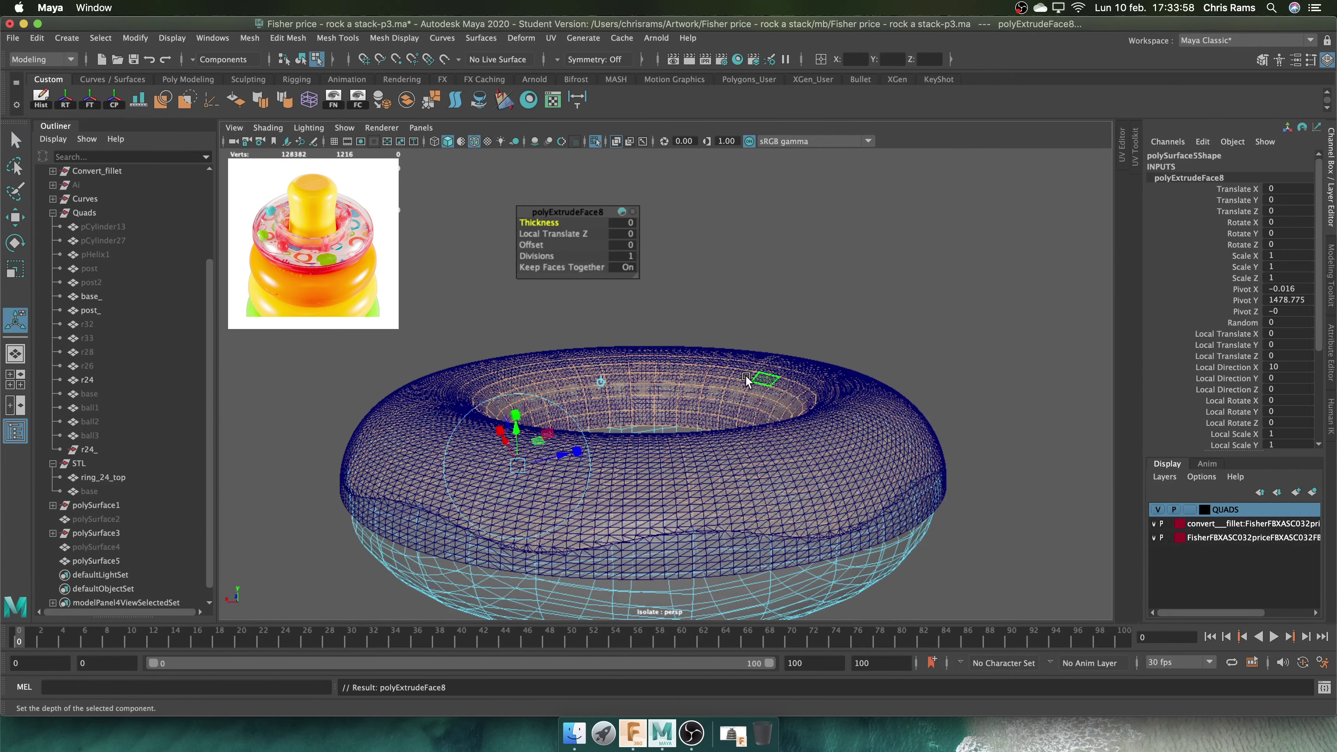
pyautogui.moveTo(626, 234); pyautogui.dragTo(626, 230)
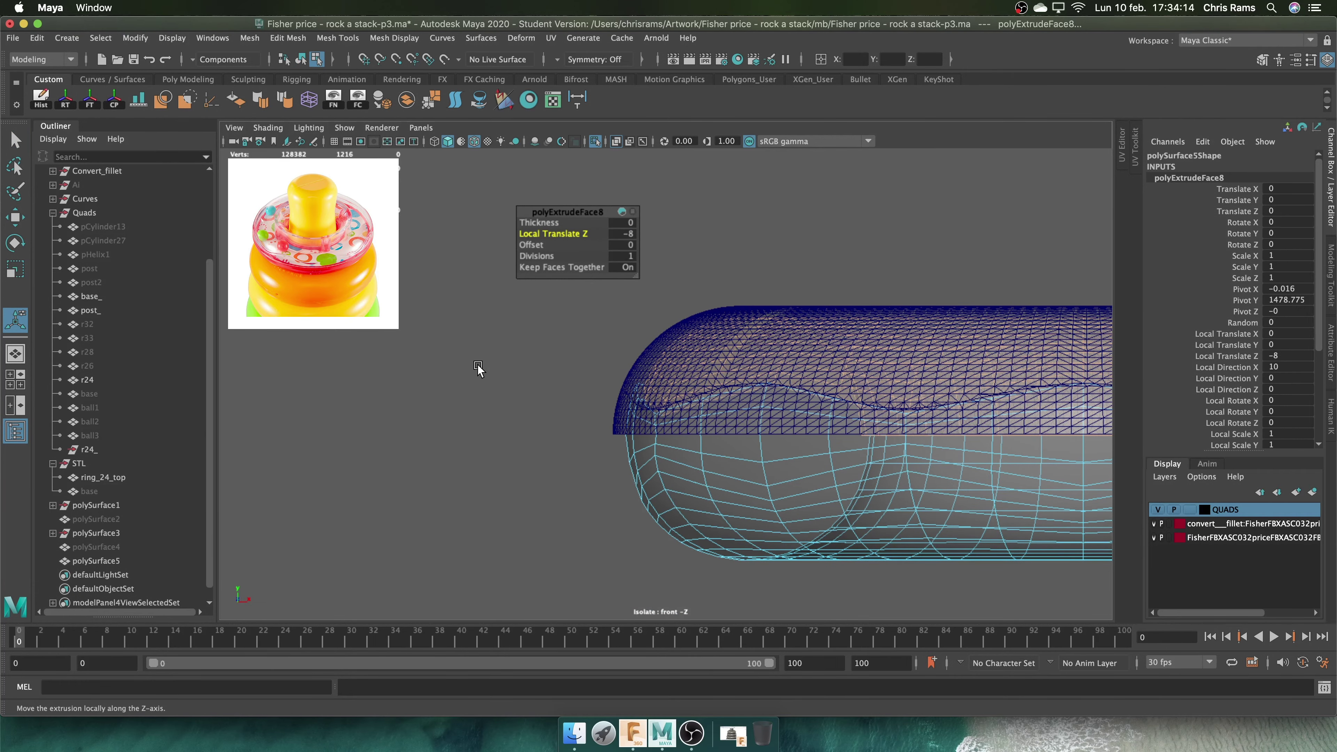
pyautogui.click(522, 381)
pyautogui.press('super+s')
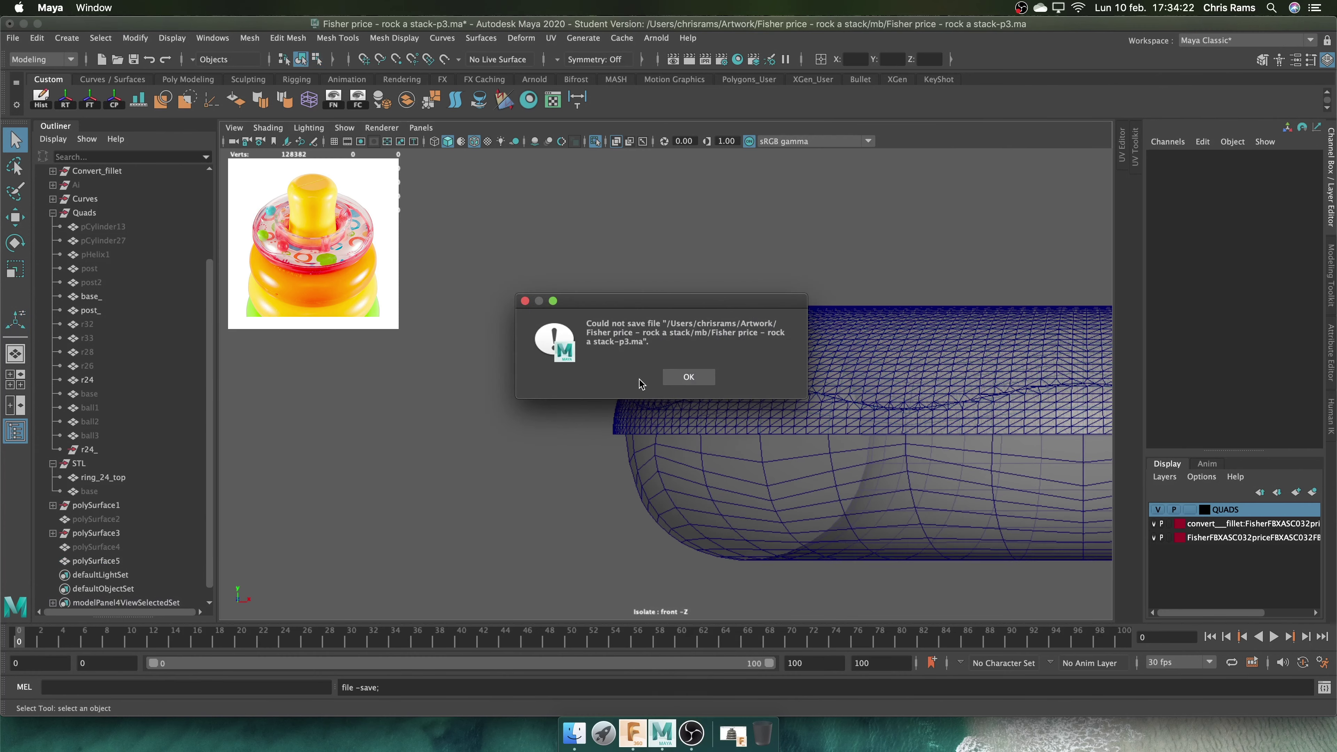
pyautogui.press('Return')
pyautogui.press('space')
pyautogui.moveTo(540, 377); pyautogui.dragTo(609, 174)
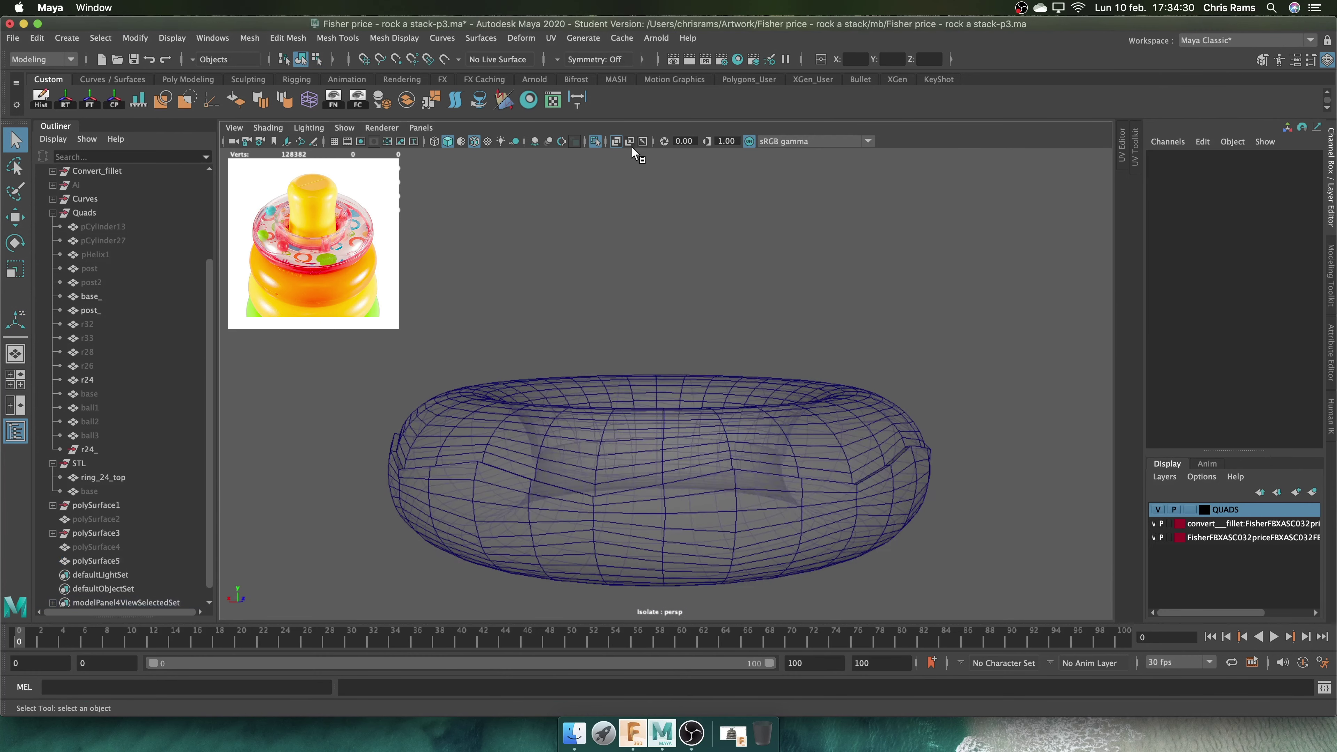
# Select the torus's seam edge loop and bevel it
pyautogui.click(864, 399)
pyautogui.keyDown('alt'); pyautogui.moveTo(864, 399); pyautogui.dragTo(838, 438); pyautogui.keyUp('alt')
pyautogui.scroll(5, 838, 438)
pyautogui.scroll(5, 859, 348)
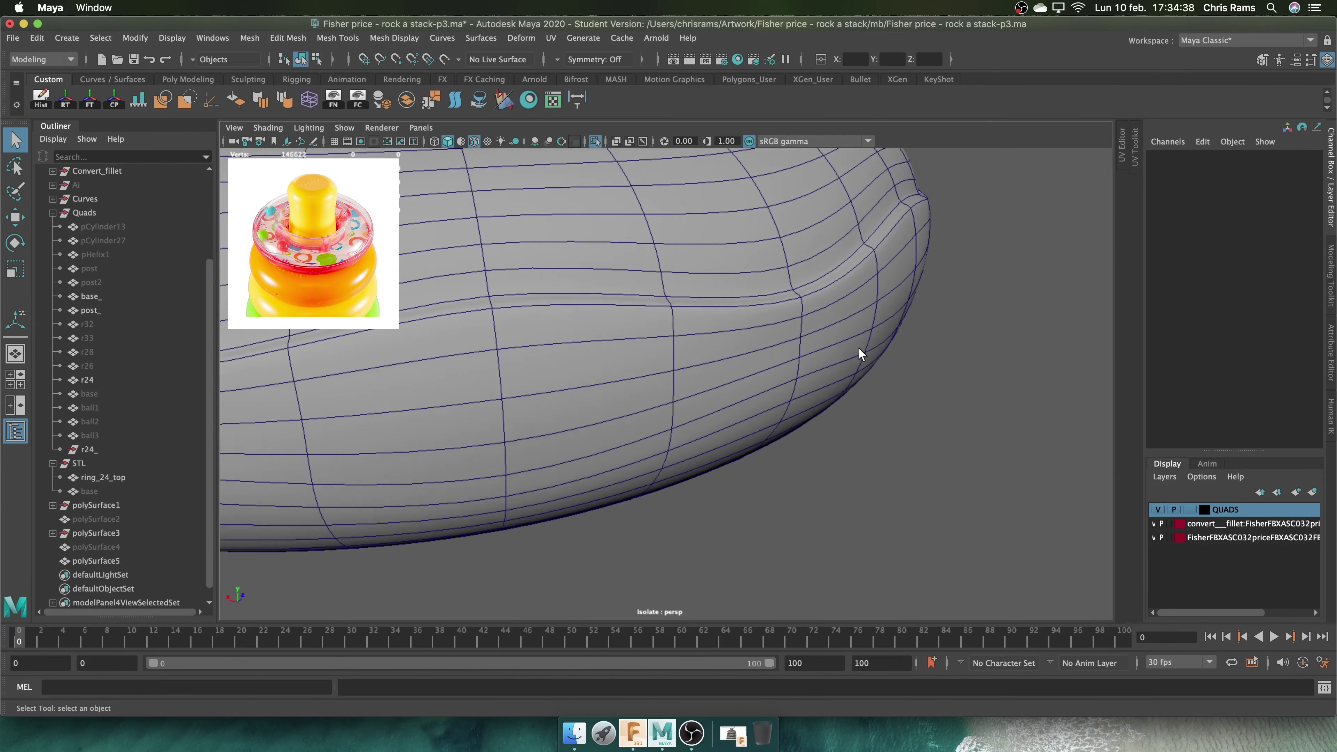
pyautogui.click(858, 348)
pyautogui.keyDown('alt'); pyautogui.moveTo(886, 329); pyautogui.dragTo(803, 372); pyautogui.keyUp('alt')
pyautogui.click(764, 327)
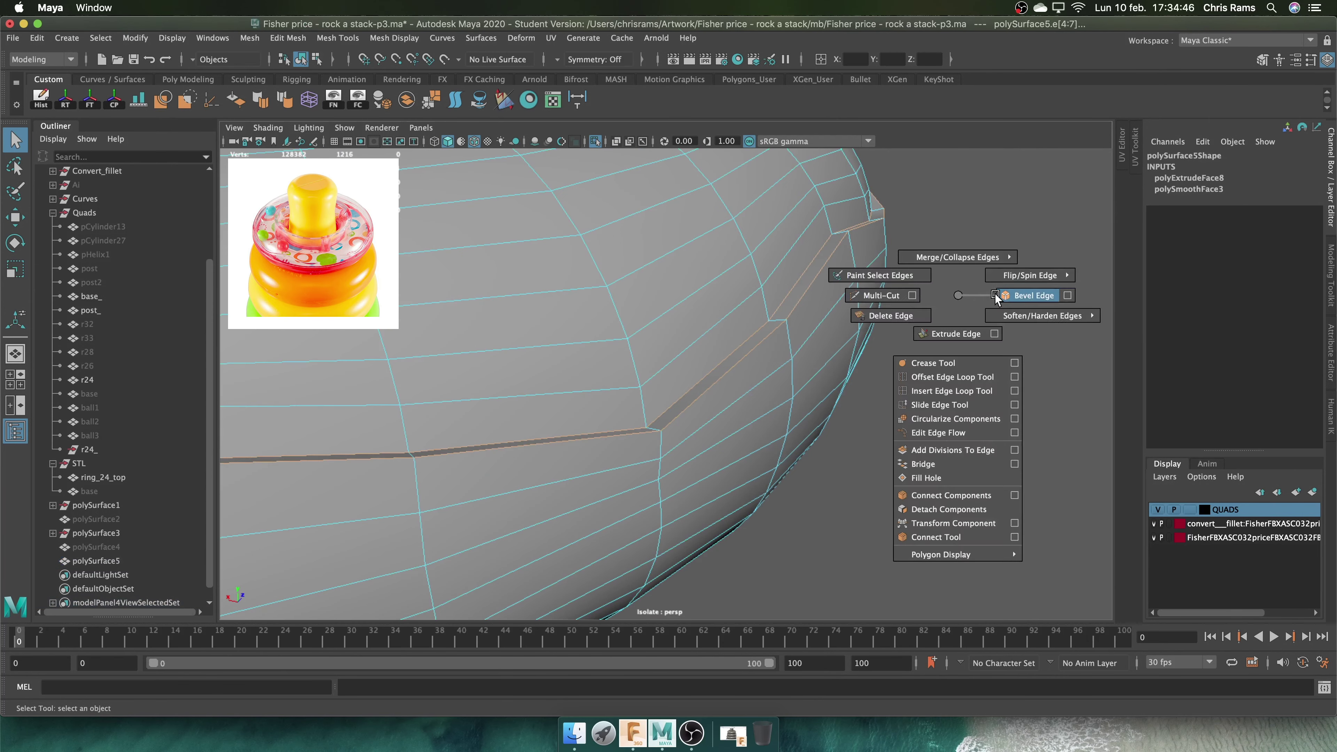
pyautogui.keyDown('shift'); pyautogui.moveTo(994, 294); pyautogui.dragTo(997, 294, button='right'); pyautogui.keyUp('shift')
pyautogui.click(774, 270)
# Delete the faces of the ring's bottom half
pyautogui.scroll(-5, 955, 269)
pyautogui.scroll(-3, 970, 418)
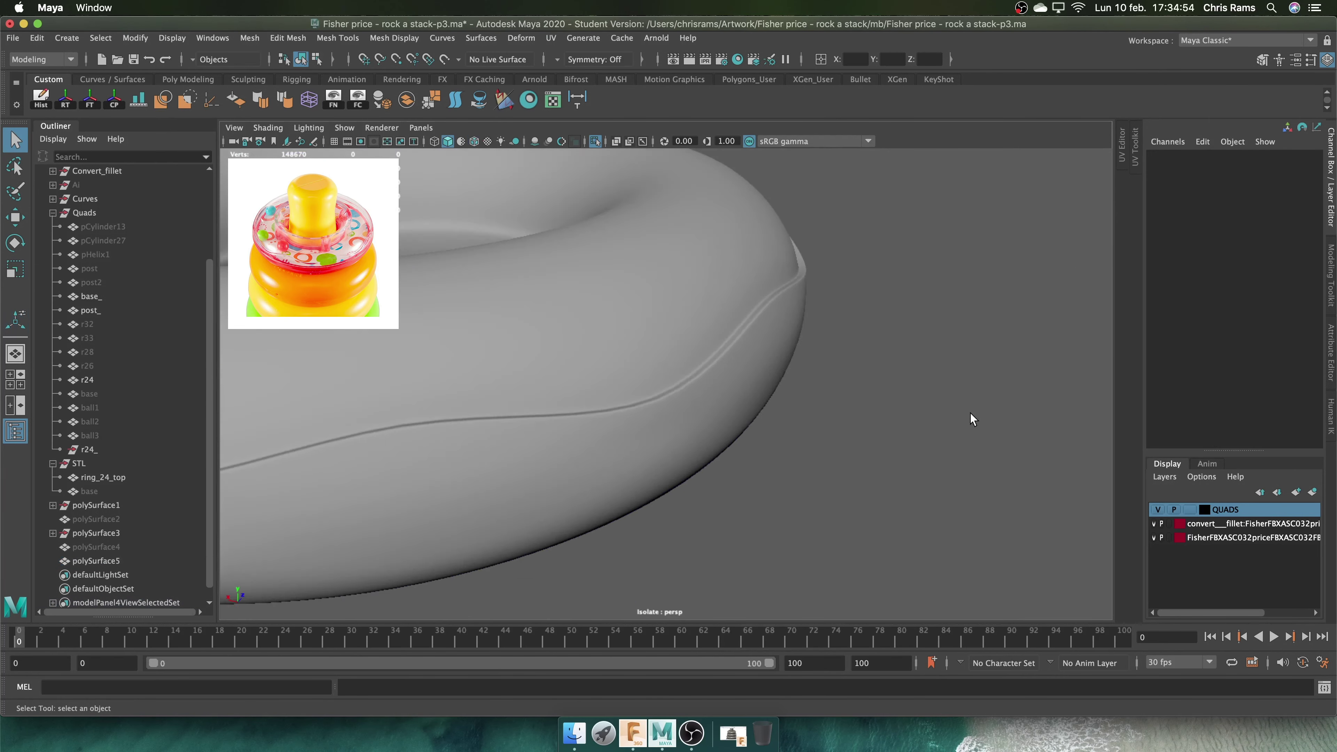
pyautogui.scroll(-3, 820, 468)
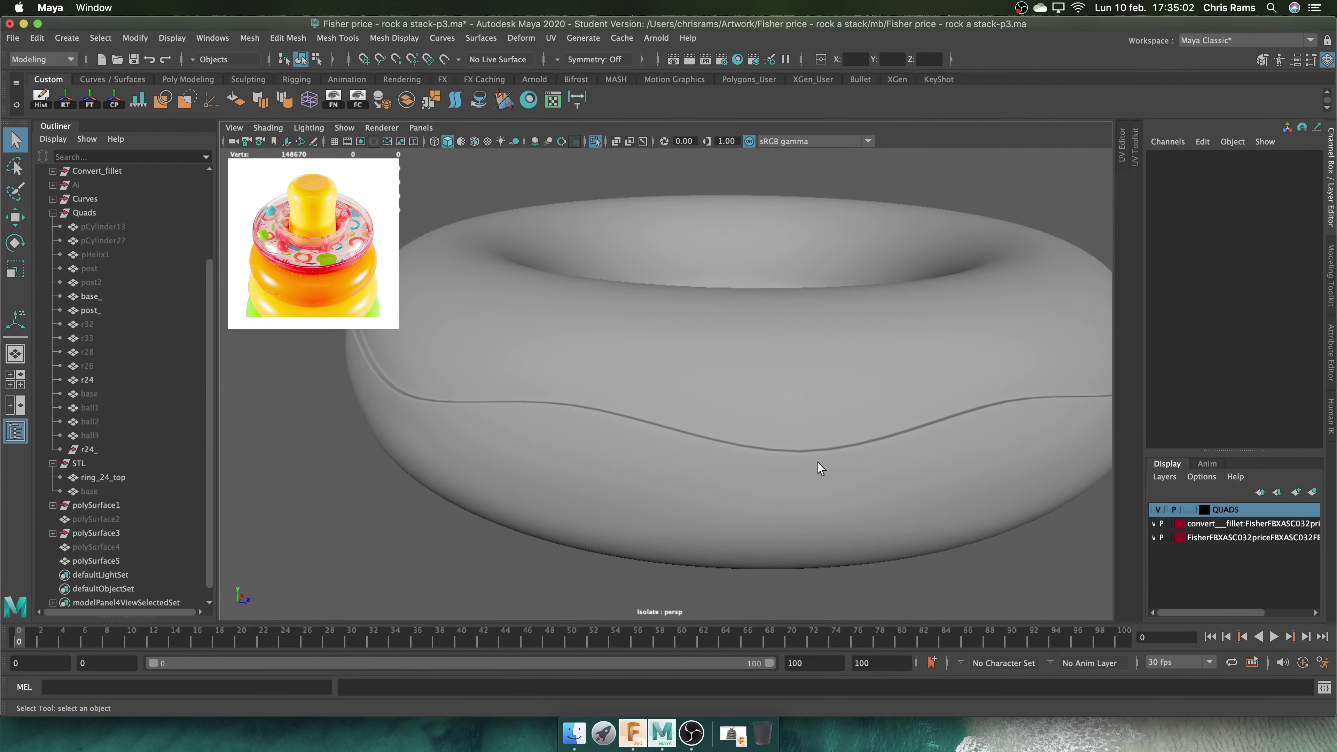
pyautogui.click(818, 463)
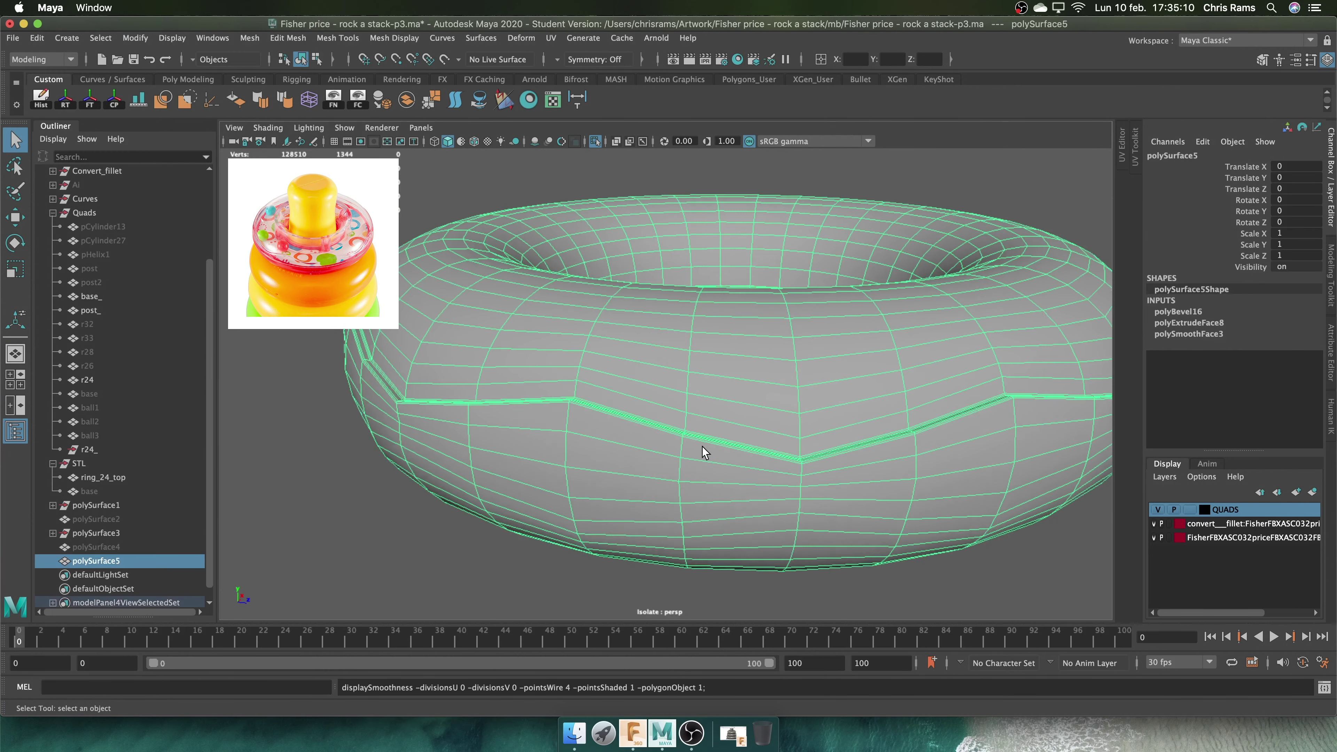
pyautogui.keyDown('alt'); pyautogui.moveTo(702, 446); pyautogui.dragTo(764, 390); pyautogui.keyUp('alt')
pyautogui.scroll(3, 770, 419)
pyautogui.scroll(-2, 772, 425)
pyautogui.moveTo(929, 258); pyautogui.dragTo(929, 284, button='right')
pyautogui.moveTo(1088, 498); pyautogui.dragTo(344, 386)
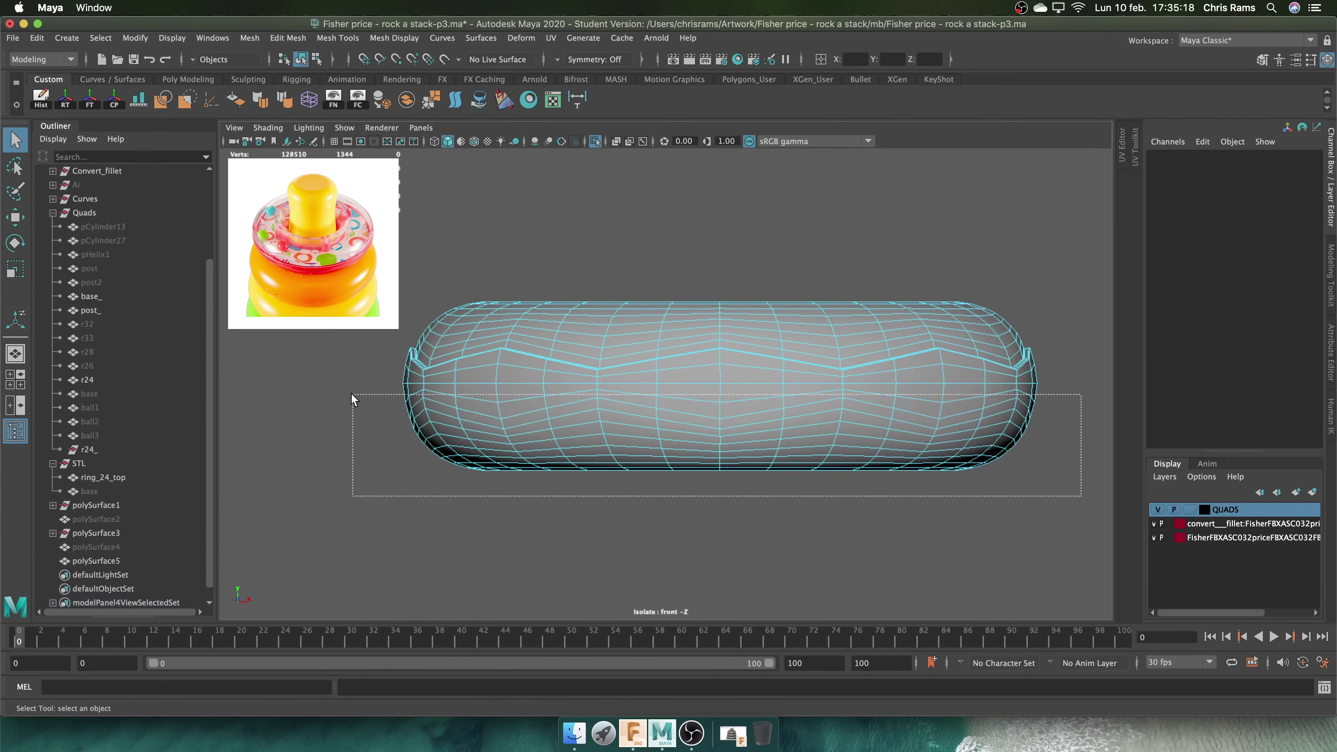
pyautogui.press('Delete')
# Delete the loop of faces around the ring's inner hole
pyautogui.press('space')
pyautogui.moveTo(526, 353); pyautogui.dragTo(525, 342)
pyautogui.moveTo(704, 328)
pyautogui.keyDown('alt'); pyautogui.mouseDown()
pyautogui.moveTo(508, 541)
pyautogui.moveTo(559, 487)
pyautogui.moveTo(558, 498)
pyautogui.mouseUp(); pyautogui.keyUp('alt')
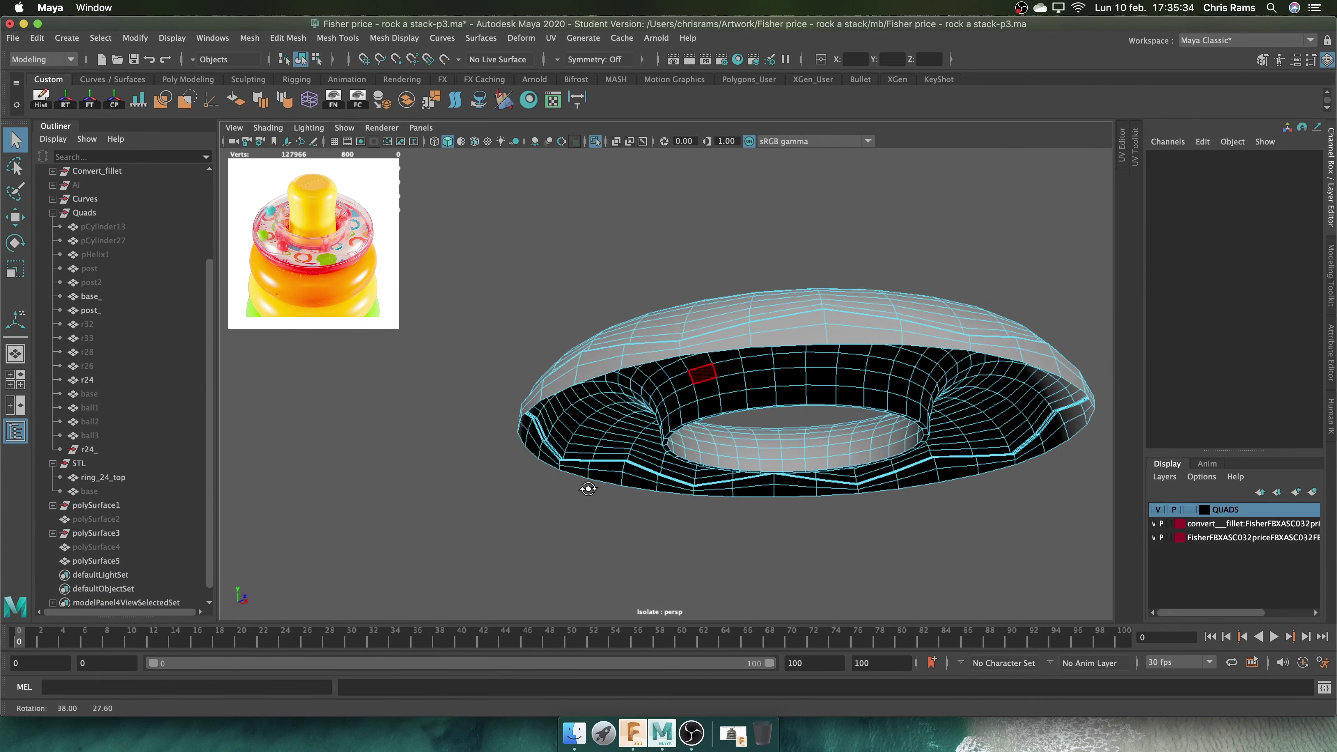
pyautogui.scroll(5, 600, 369)
pyautogui.doubleClick(603, 354)
pyautogui.press('Delete')
# Check the hole's border edge loop, then return polySurface5 to object mode
pyautogui.press('space')
pyautogui.moveTo(603, 355)
pyautogui.mouseDown()
pyautogui.moveTo(616, 368)
pyautogui.moveTo(600, 369)
pyautogui.mouseUp()
pyautogui.press('space')
pyautogui.keyDown('alt'); pyautogui.moveTo(600, 369); pyautogui.dragTo(654, 393); pyautogui.keyUp('alt')
pyautogui.scroll(-5, 654, 393)
pyautogui.doubleClick(706, 316)
pyautogui.press('w')
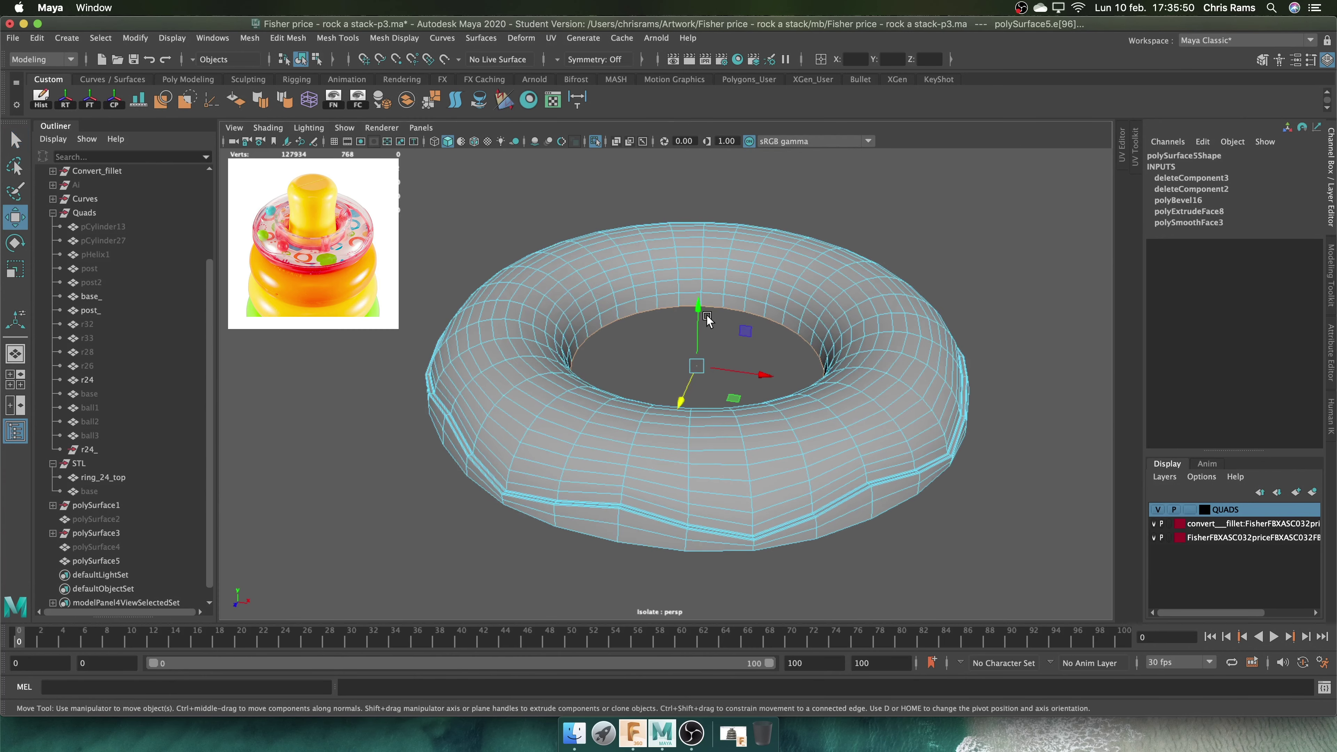
pyautogui.press('F8')
pyautogui.click(608, 568)
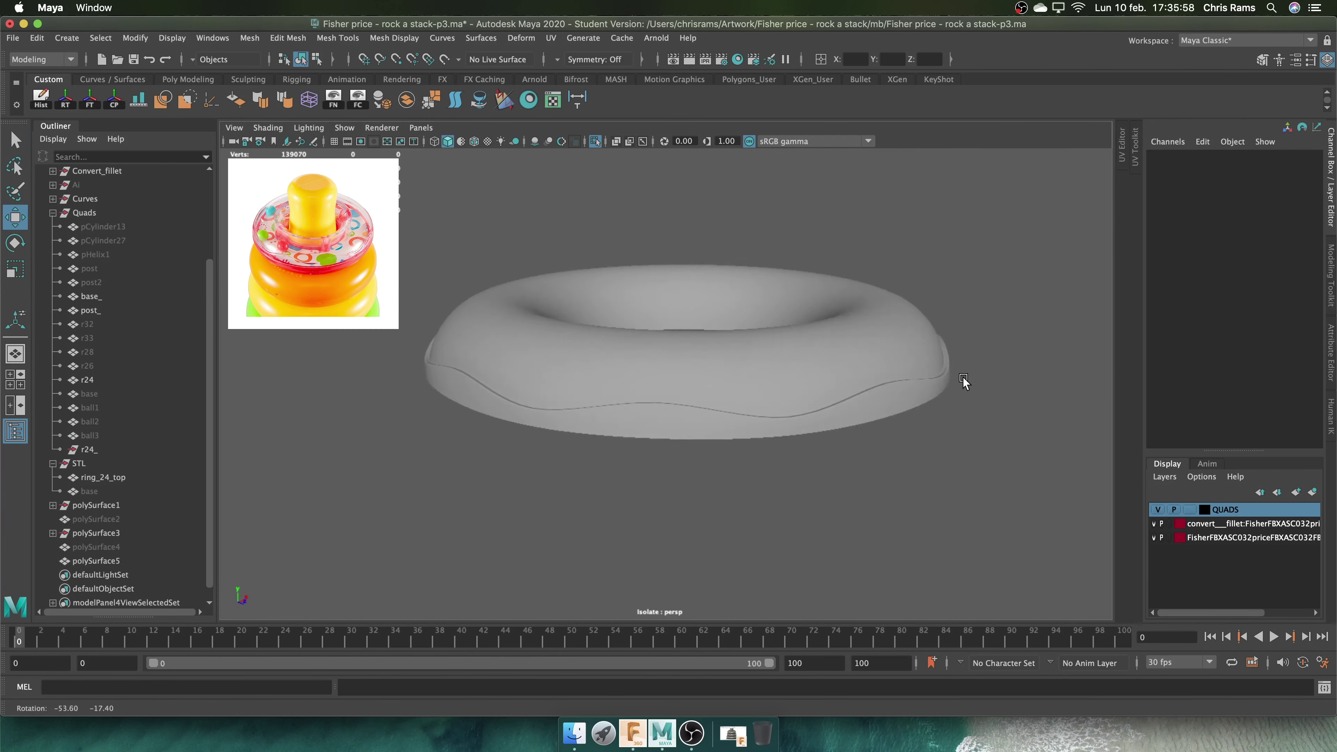
pyautogui.moveTo(608, 568)
pyautogui.keyDown('alt'); pyautogui.mouseDown()
pyautogui.moveTo(961, 321)
pyautogui.moveTo(944, 387)
pyautogui.moveTo(731, 403)
pyautogui.mouseUp(); pyautogui.keyUp('alt')
# Save the scene and duplicate the polySurface5 ring half, mirrored with scale -1
pyautogui.click(731, 403)
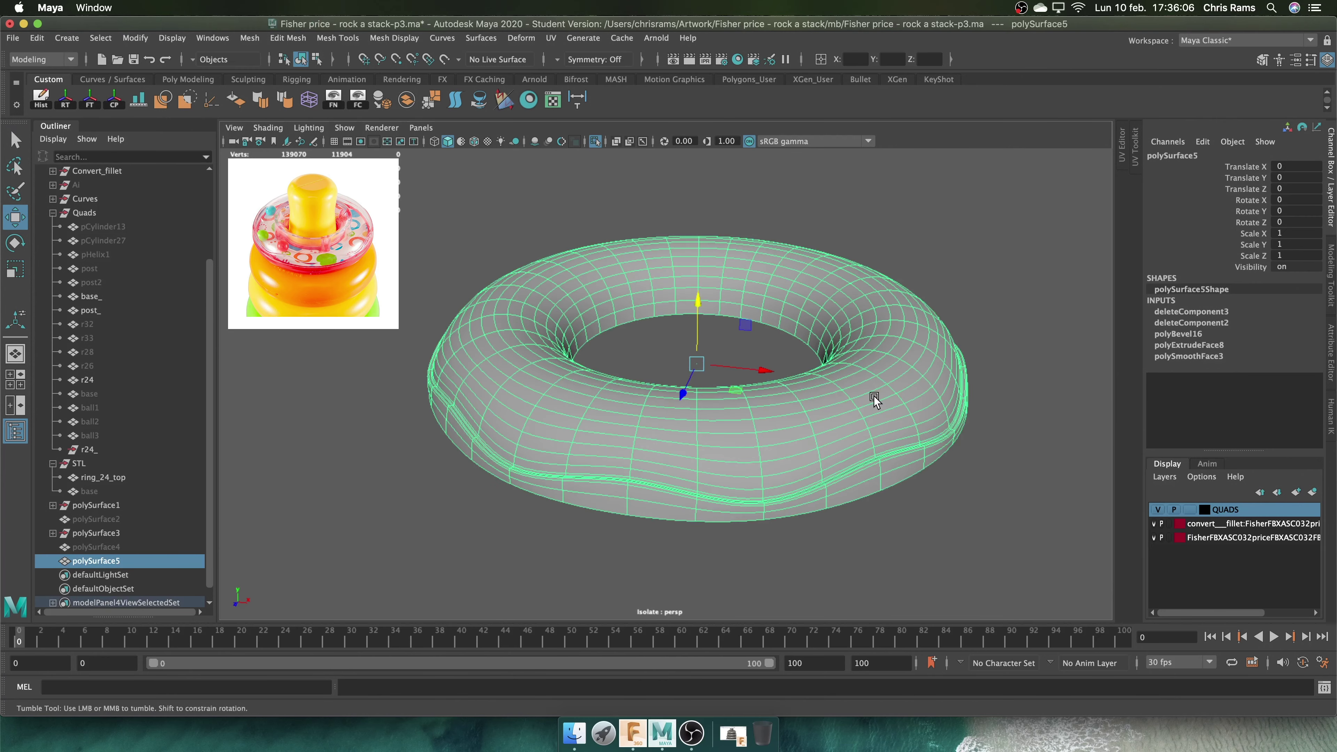
pyautogui.keyDown('alt'); pyautogui.moveTo(874, 396); pyautogui.dragTo(992, 339); pyautogui.keyUp('alt')
pyautogui.hotkey('ctrl', 'd')
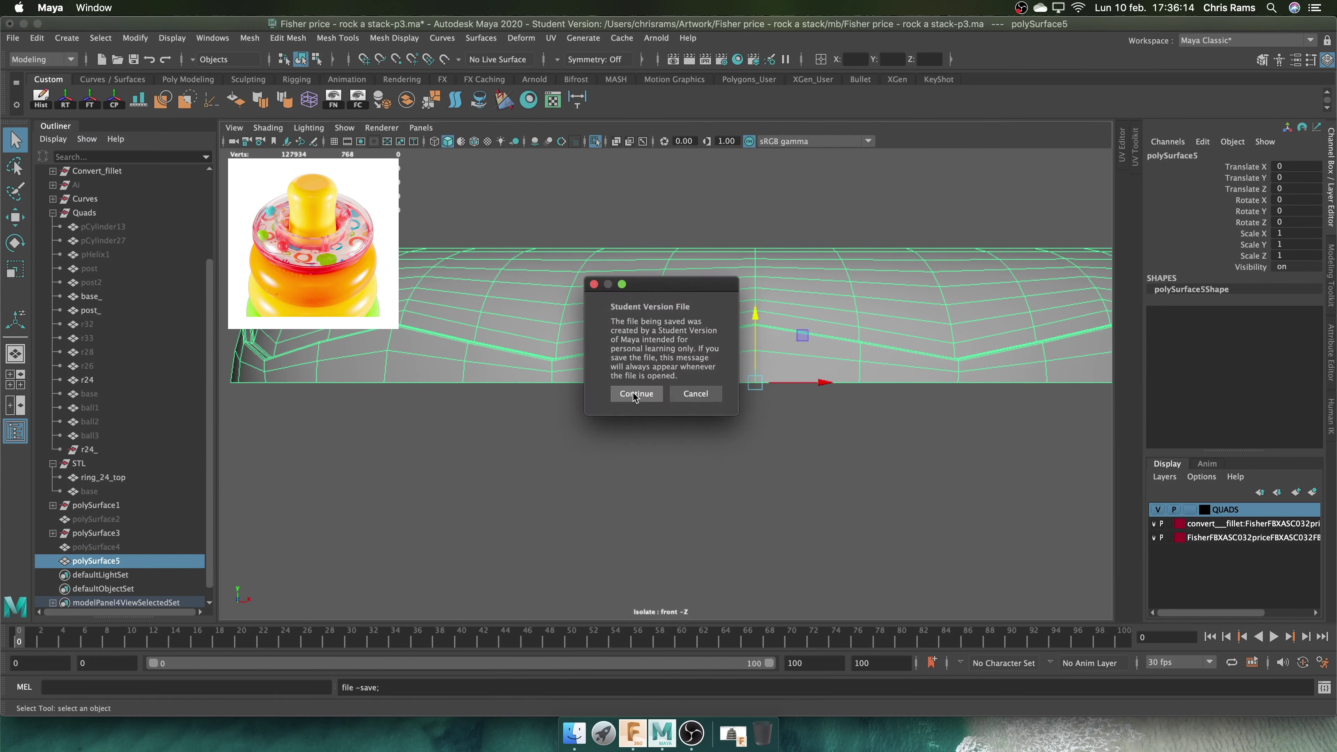
pyautogui.press('Return')
pyautogui.press('r')
pyautogui.scroll(-3, 755, 316)
pyautogui.scroll(-3, 790, 226)
# Combine both ring halves into one mesh and merge the overlapping seam vertices
pyautogui.moveTo(791, 223); pyautogui.dragTo(732, 474)
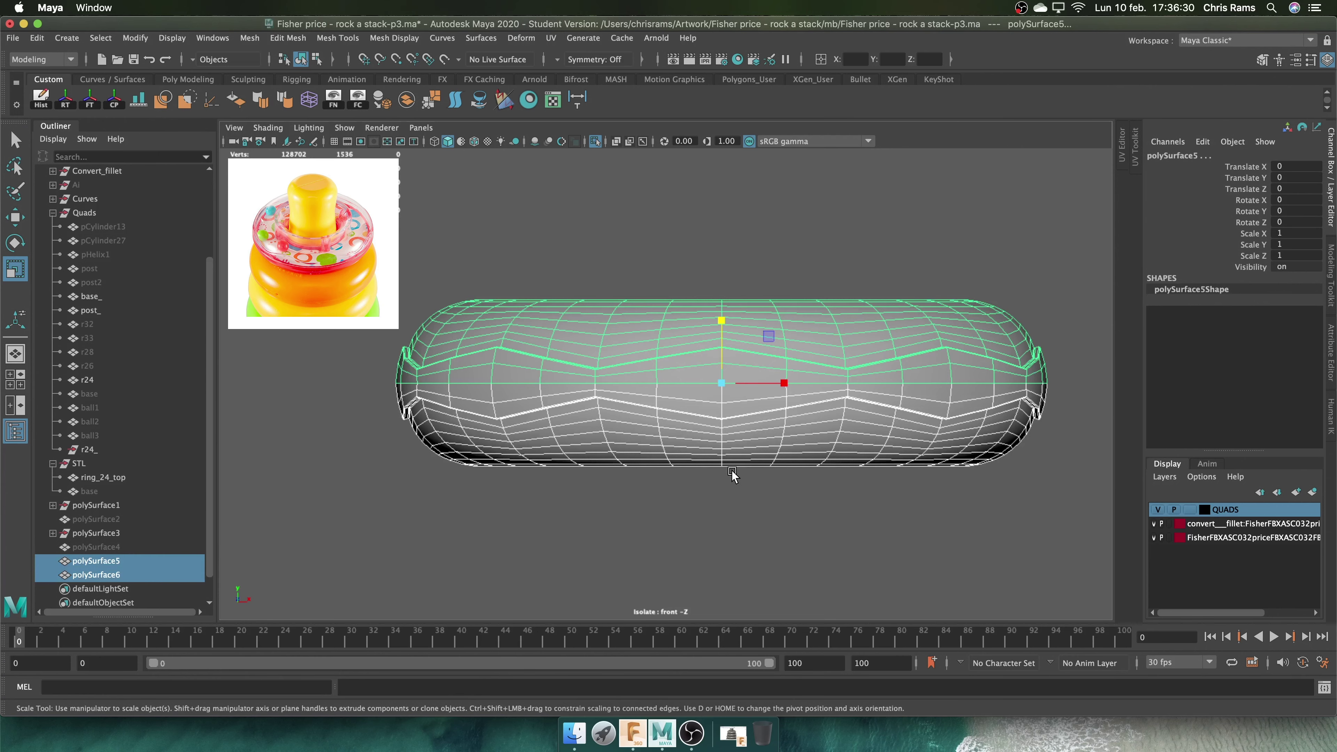
pyautogui.keyDown('shift'); pyautogui.moveTo(732, 367); pyautogui.dragTo(777, 402, button='right'); pyautogui.keyUp('shift')
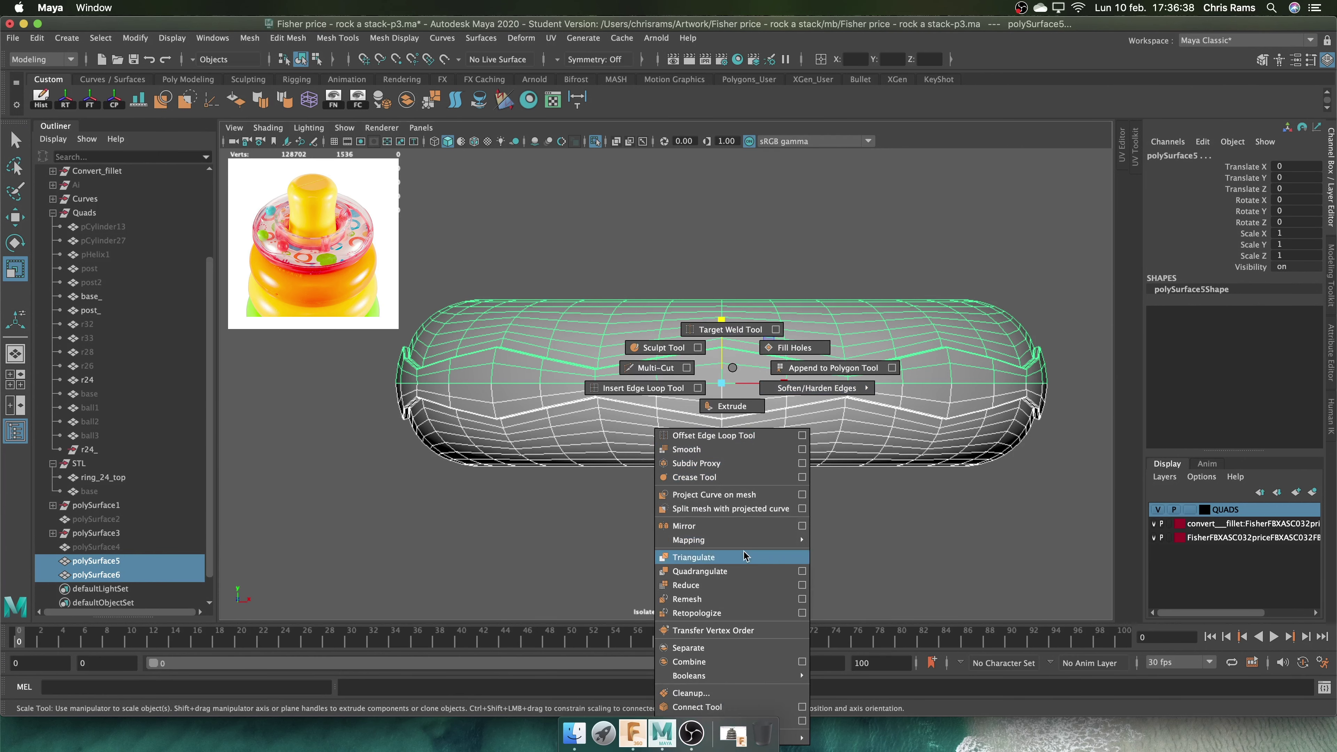
pyautogui.keyDown('shift'); pyautogui.moveTo(750, 500); pyautogui.dragTo(689, 662, button='right'); pyautogui.keyUp('shift')
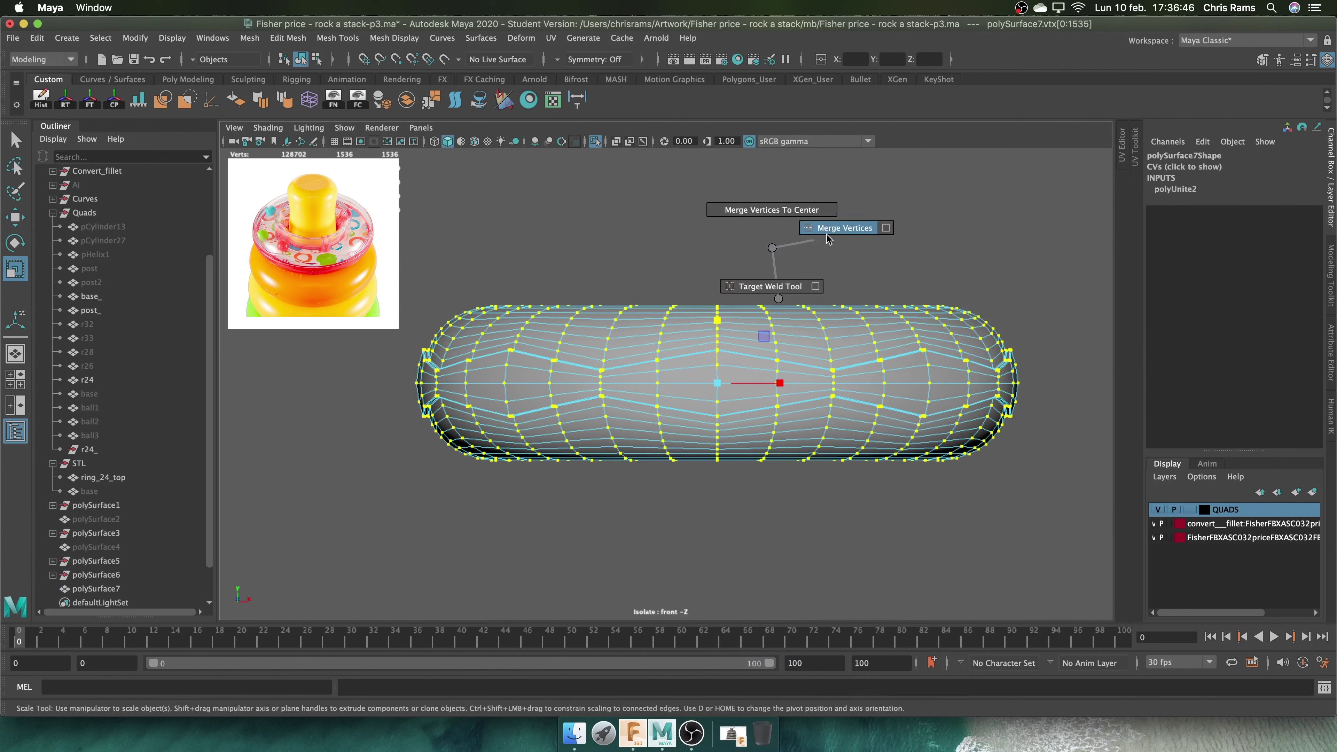
pyautogui.keyDown('shift'); pyautogui.moveTo(827, 237); pyautogui.dragTo(827, 237, button='right'); pyautogui.keyUp('shift')
# Select the wavy seam faces in front view and extrude them inward to Local Translate Z -3.586
pyautogui.press('space')
pyautogui.keyDown('alt'); pyautogui.moveTo(860, 322); pyautogui.dragTo(828, 339); pyautogui.keyUp('alt')
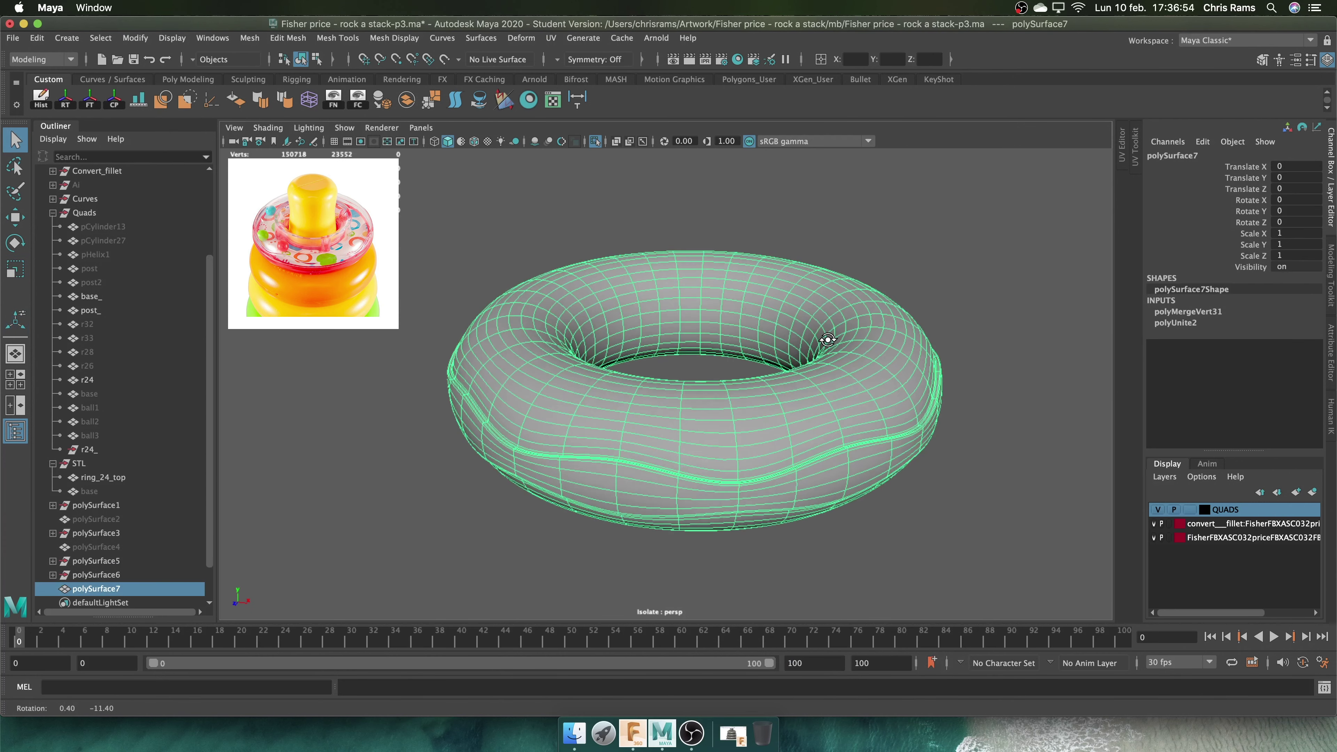
pyautogui.press('space')
pyautogui.moveTo(807, 268); pyautogui.dragTo(896, 288)
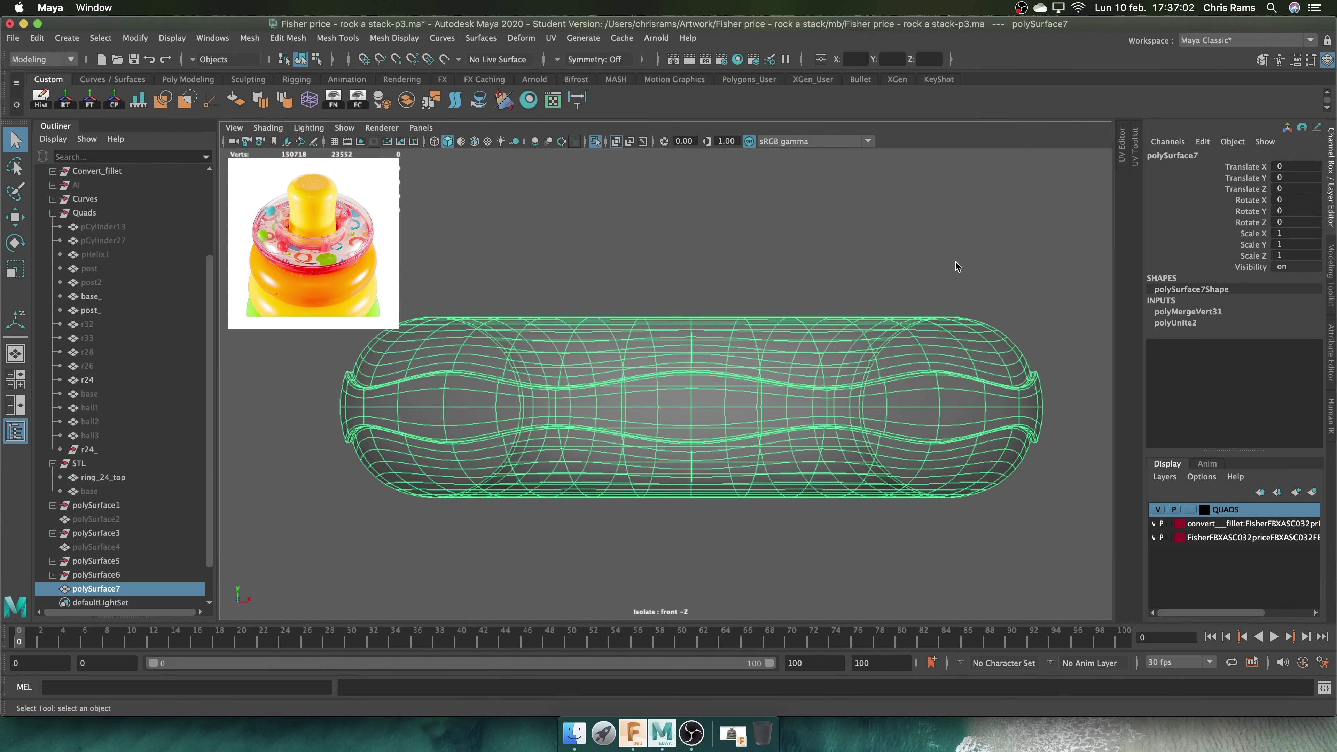
pyautogui.moveTo(957, 266); pyautogui.dragTo(956, 311, button='right')
pyautogui.moveTo(1074, 255); pyautogui.dragTo(302, 550)
pyautogui.keyDown('shift'); pyautogui.moveTo(849, 252); pyautogui.dragTo(845, 275, button='right'); pyautogui.keyUp('shift')
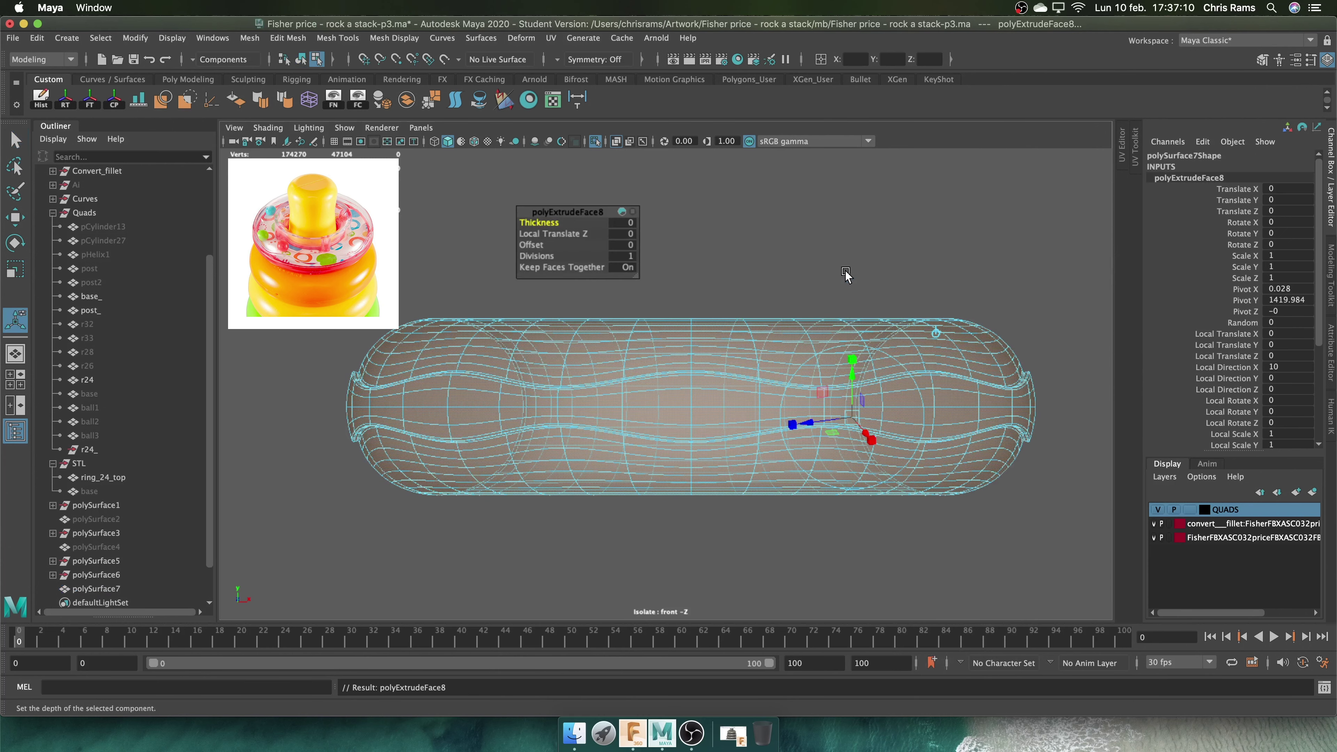
pyautogui.keyDown('alt'); pyautogui.moveTo(846, 275); pyautogui.dragTo(911, 290); pyautogui.keyUp('alt')
# Return to the perspective view in object mode and clear the selection
pyautogui.press('space')
pyautogui.moveTo(732, 380); pyautogui.dragTo(731, 413)
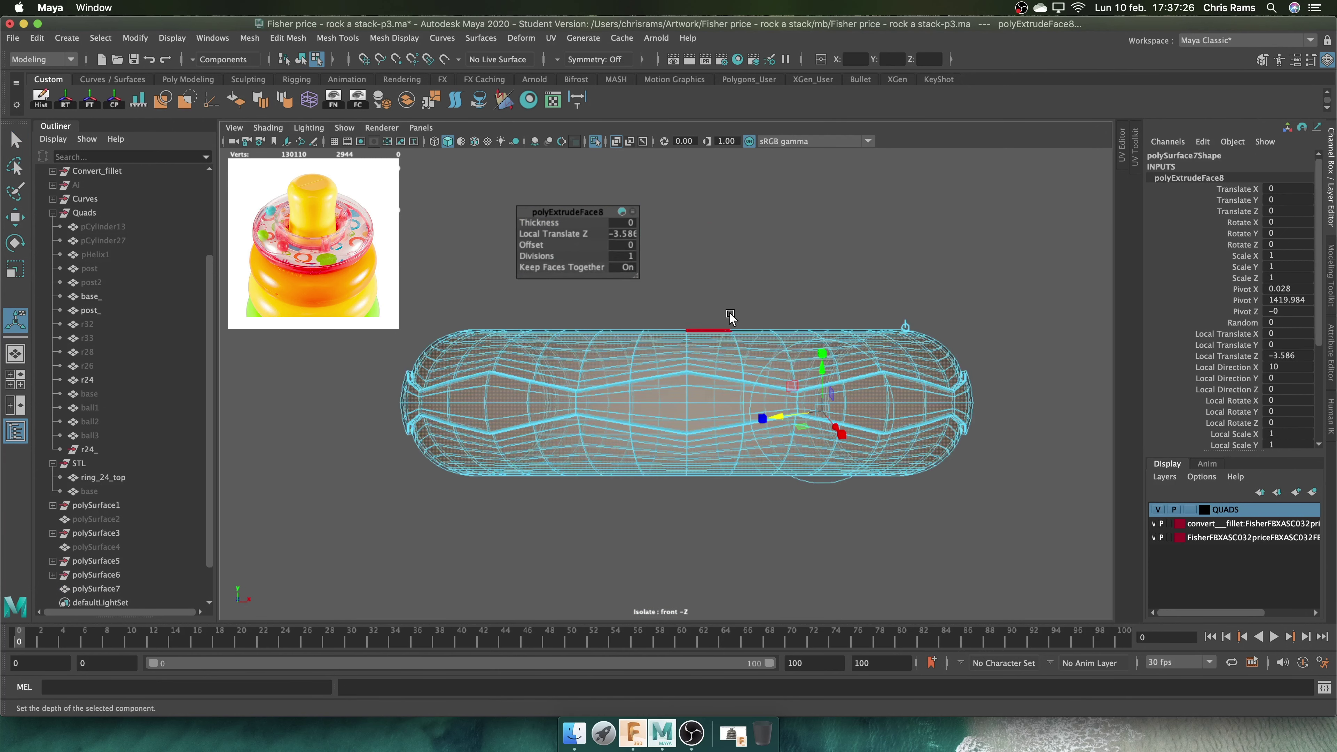
pyautogui.press('space')
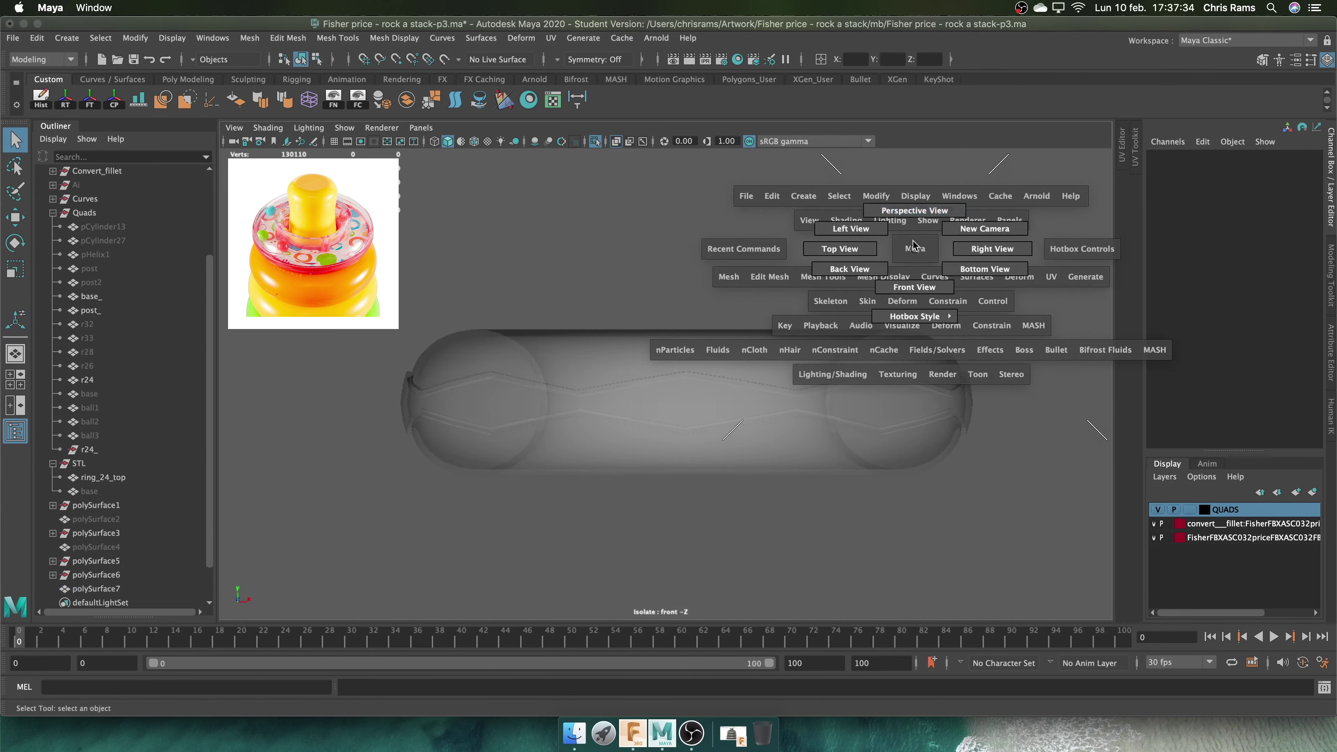
pyautogui.moveTo(895, 285)
pyautogui.mouseDown()
pyautogui.moveTo(913, 211)
pyautogui.moveTo(887, 326)
pyautogui.moveTo(798, 272)
pyautogui.moveTo(749, 307)
pyautogui.mouseUp()
pyautogui.press('F8')
pyautogui.press('q')
pyautogui.click(867, 219)
# Inspect the polySurface7 ring from the top view, then return to perspective
pyautogui.click(749, 308)
pyautogui.press('space')
pyautogui.moveTo(661, 320); pyautogui.dragTo(649, 342)
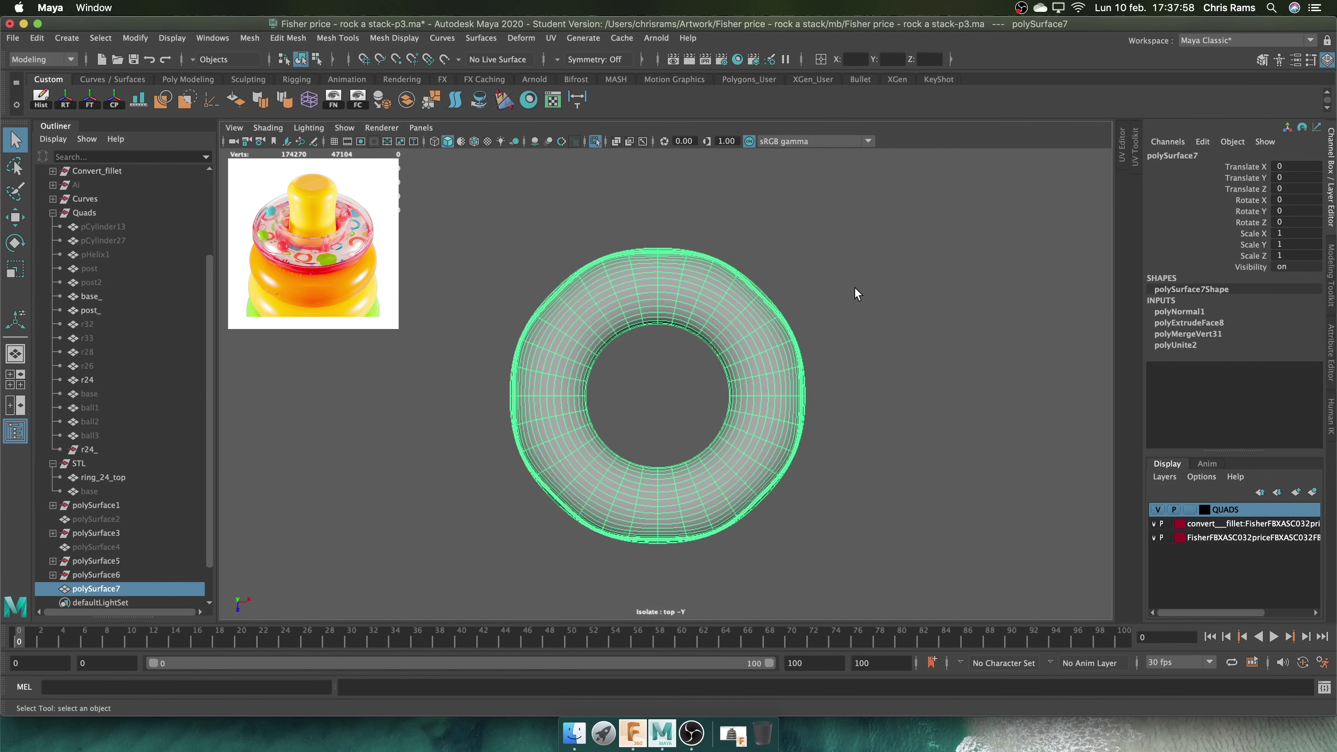
pyautogui.click(855, 287)
pyautogui.press('F11')
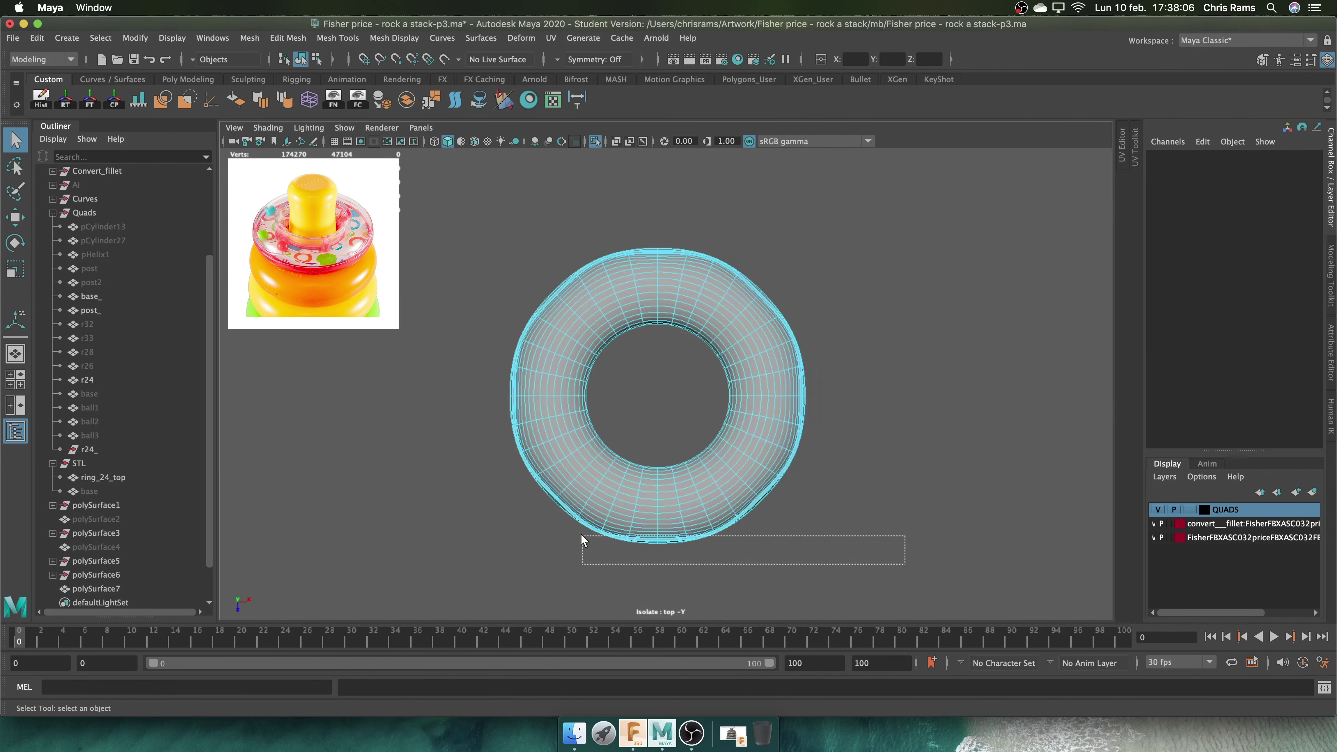
pyautogui.press('Delete')
pyautogui.press('space')
pyautogui.moveTo(904, 568); pyautogui.dragTo(440, 369)
pyautogui.moveTo(895, 264)
pyautogui.keyDown('alt'); pyautogui.mouseDown()
pyautogui.moveTo(916, 290)
pyautogui.moveTo(865, 352)
pyautogui.moveTo(739, 378)
pyautogui.moveTo(892, 369)
pyautogui.moveTo(722, 370)
pyautogui.moveTo(950, 356)
pyautogui.moveTo(708, 360)
pyautogui.mouseUp(); pyautogui.keyUp('alt')
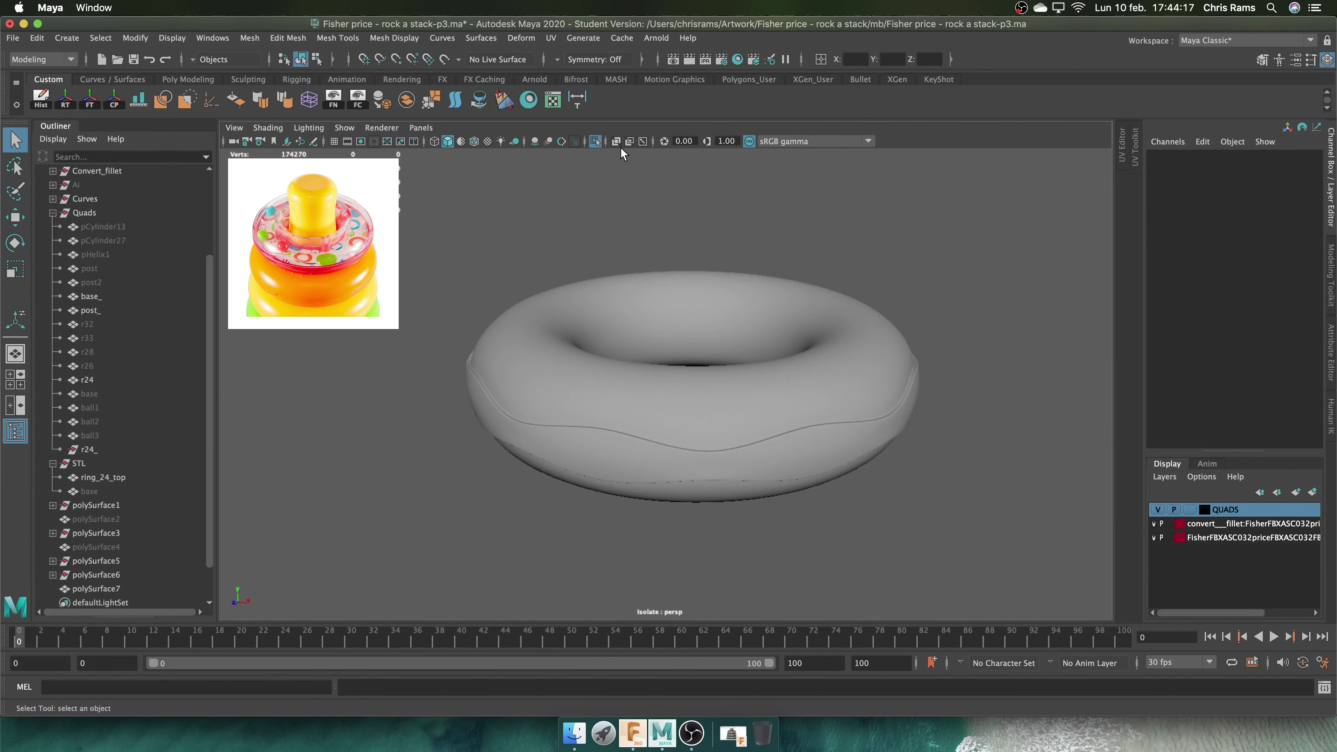
# Hide the old r24 ring with Ctrl+H
pyautogui.click(103, 449)
pyautogui.moveTo(858, 344); pyautogui.dragTo(761, 349)
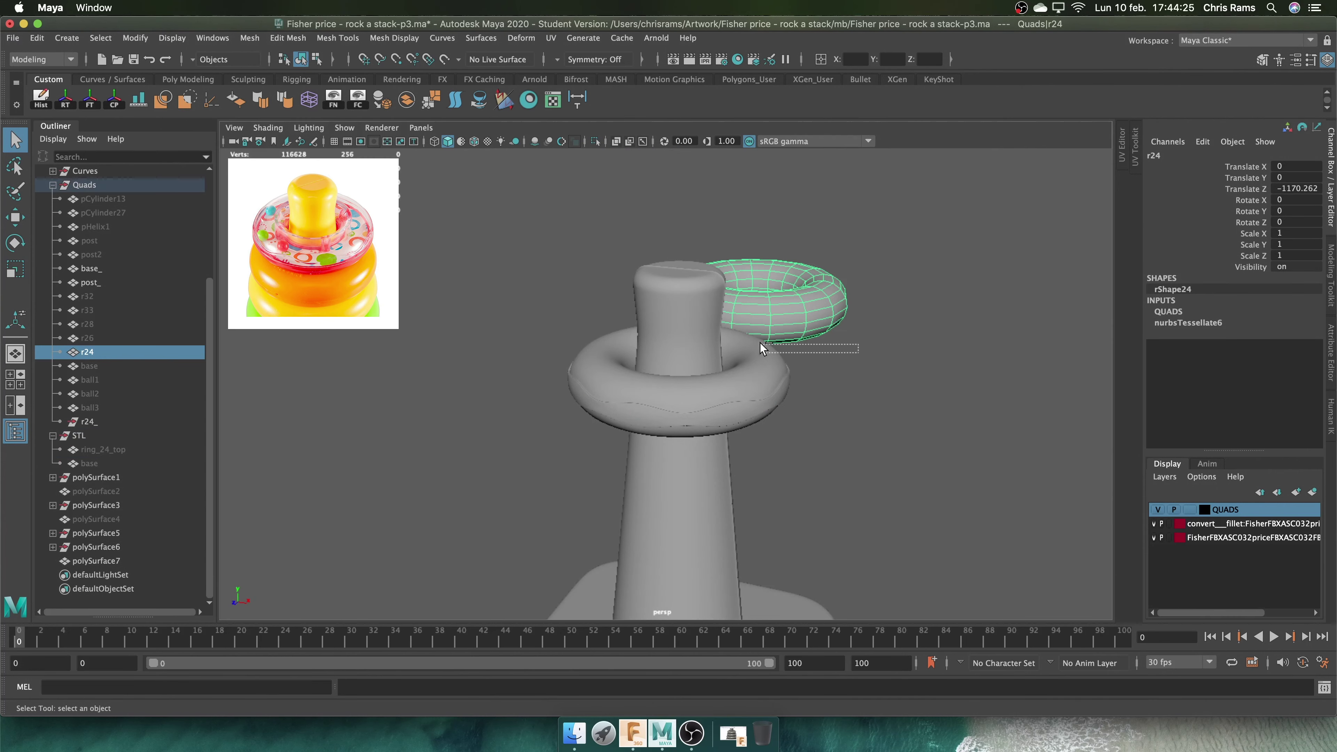
pyautogui.hotkey('ctrl', 'h')
pyautogui.moveTo(524, 349); pyautogui.dragTo(819, 449)
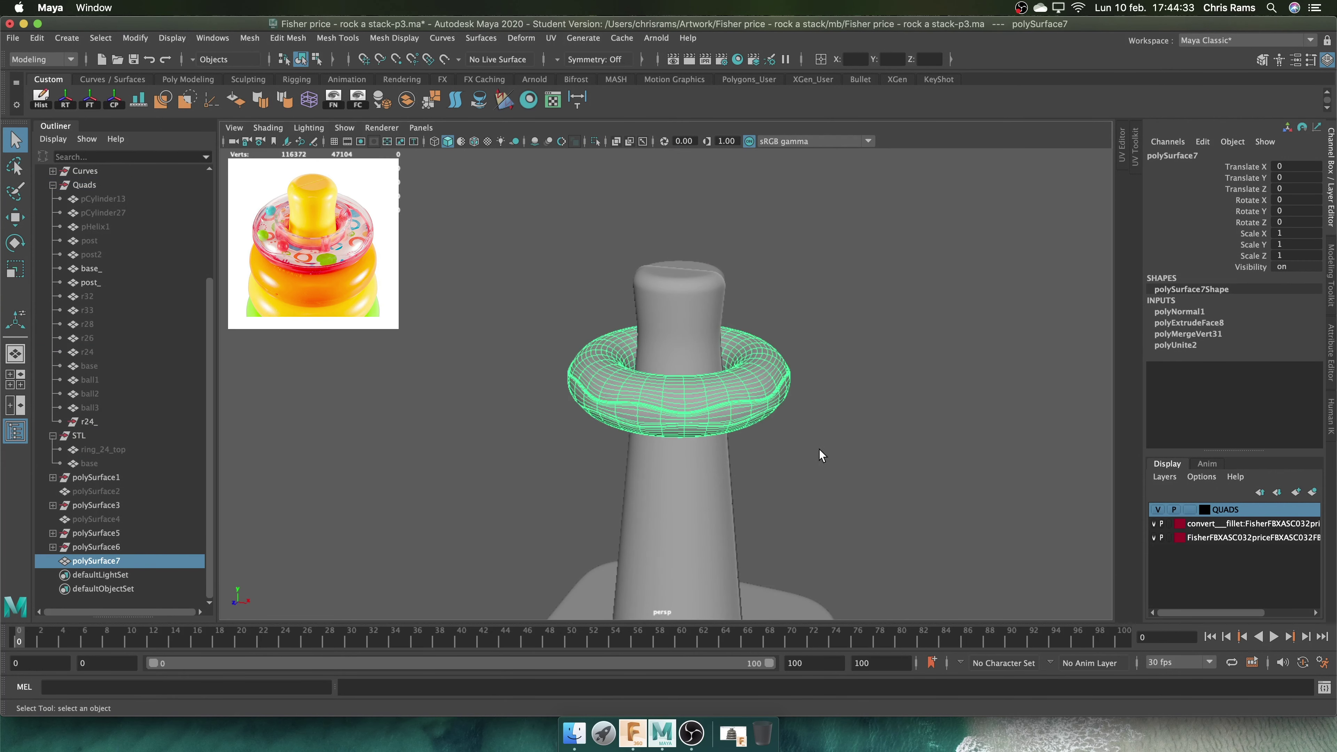
pyautogui.click(801, 424)
# Bevel the new ring's seam edges and extrude the beveled faces inward into a groove
pyautogui.scroll(3, 801, 424)
pyautogui.click(139, 298)
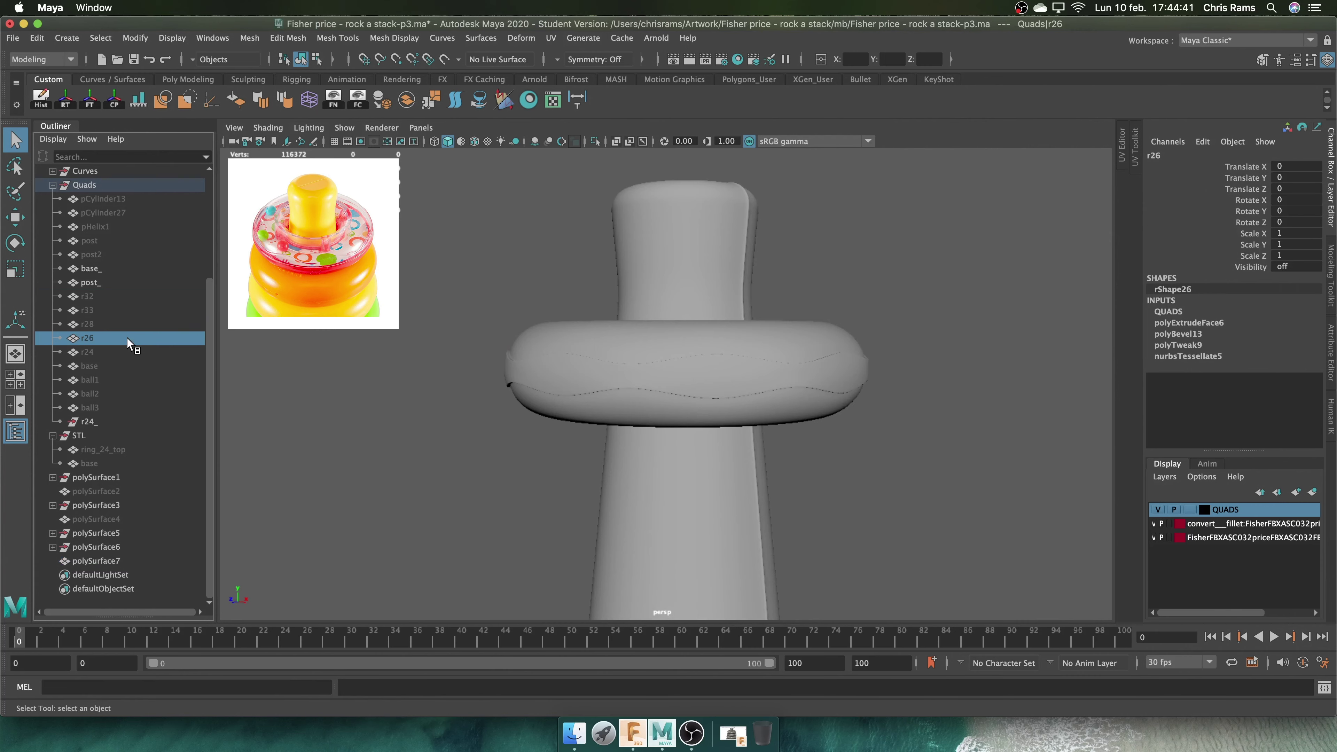
pyautogui.scroll(-3, 991, 442)
pyautogui.click(949, 344)
pyautogui.moveTo(982, 363); pyautogui.dragTo(968, 390)
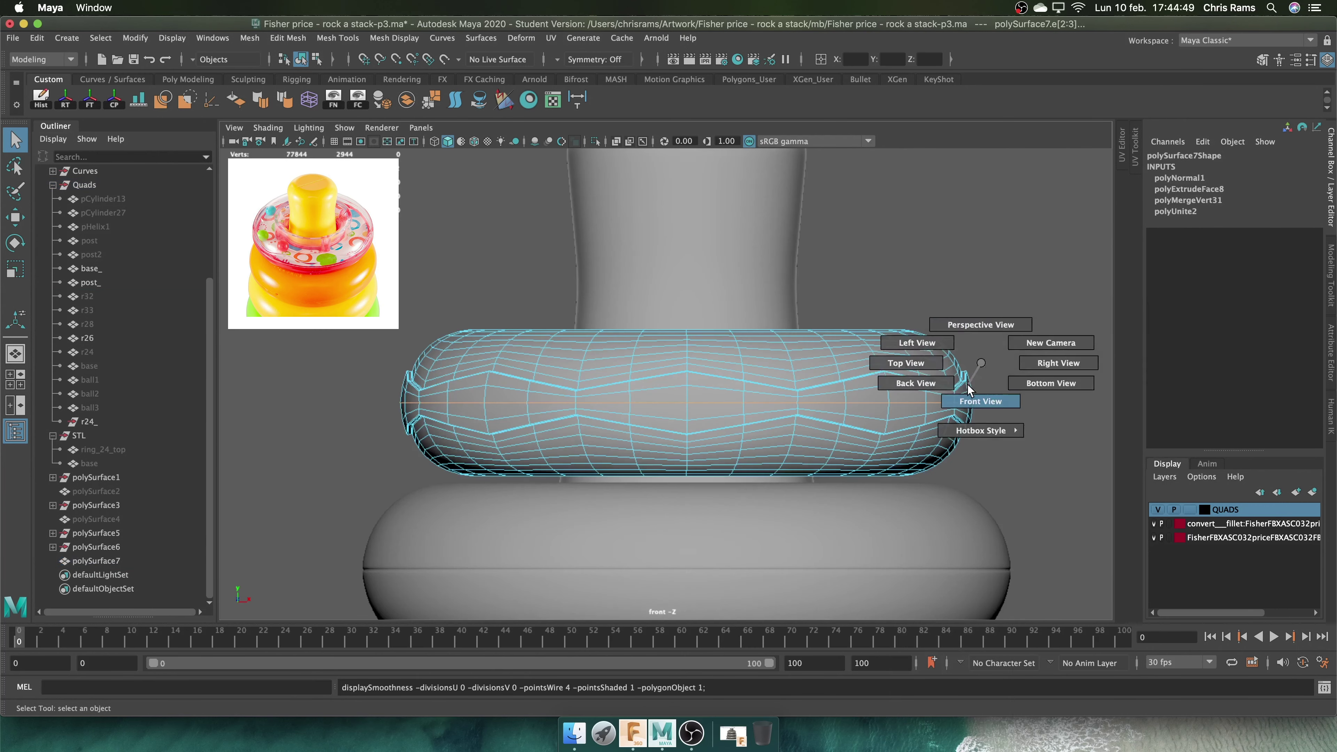
pyautogui.scroll(3, 895, 316)
pyautogui.hotkey('ctrl', 'b')
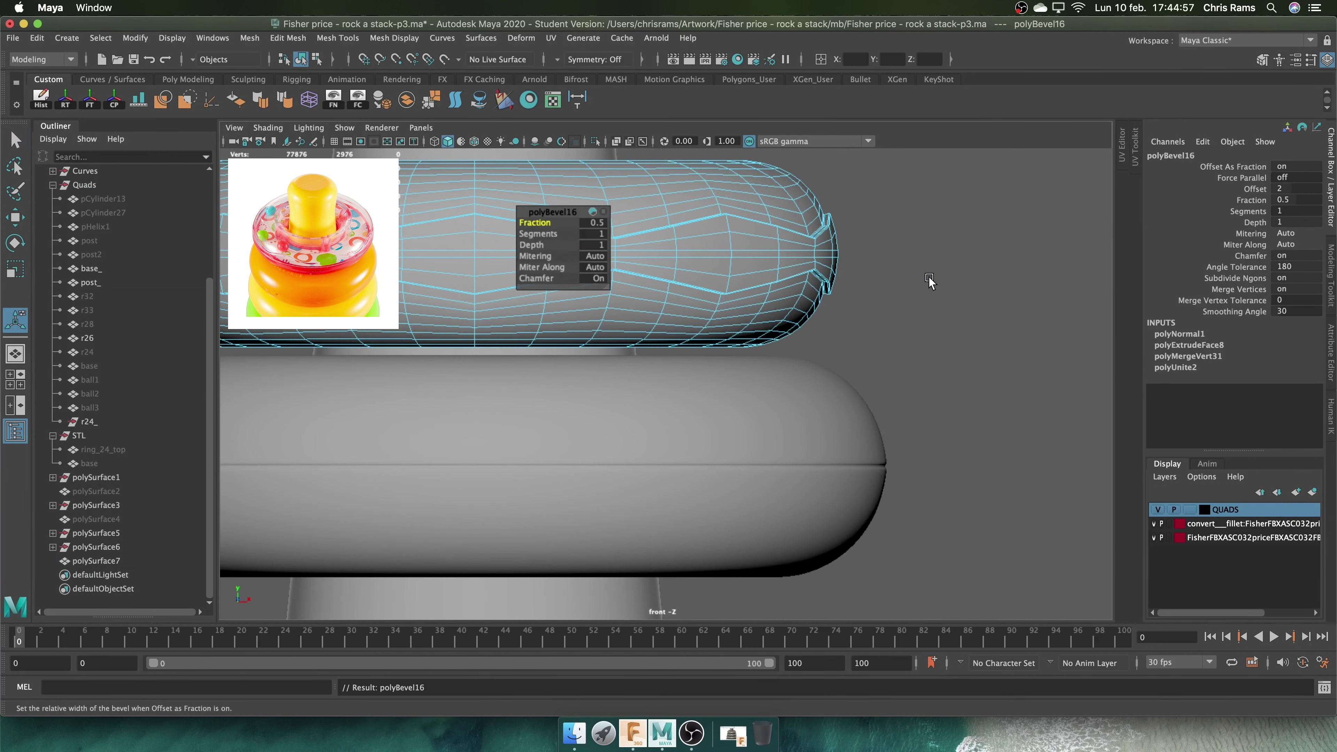
pyautogui.moveTo(929, 282)
pyautogui.mouseDown(button='right')
pyautogui.moveTo(866, 252)
pyautogui.moveTo(912, 304)
pyautogui.mouseUp(button='right')
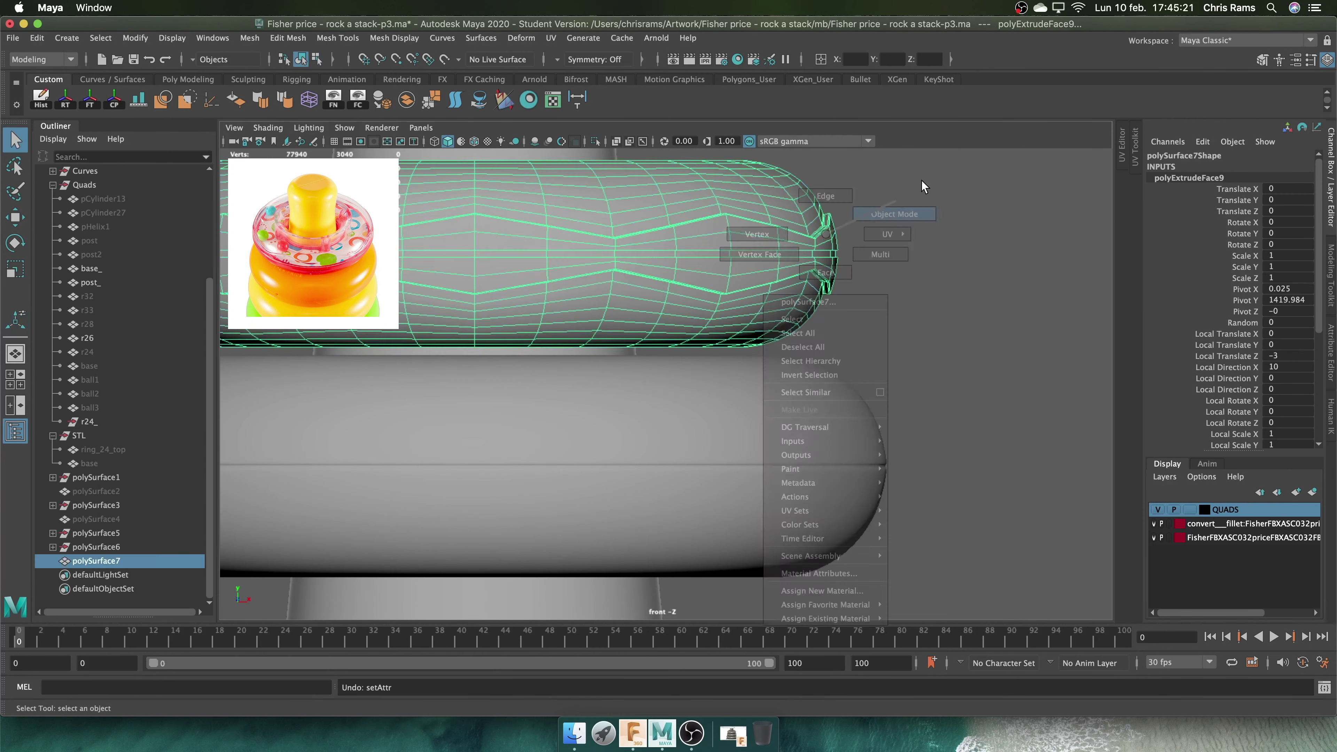
pyautogui.moveTo(834, 225); pyautogui.dragTo(921, 180, button='right')
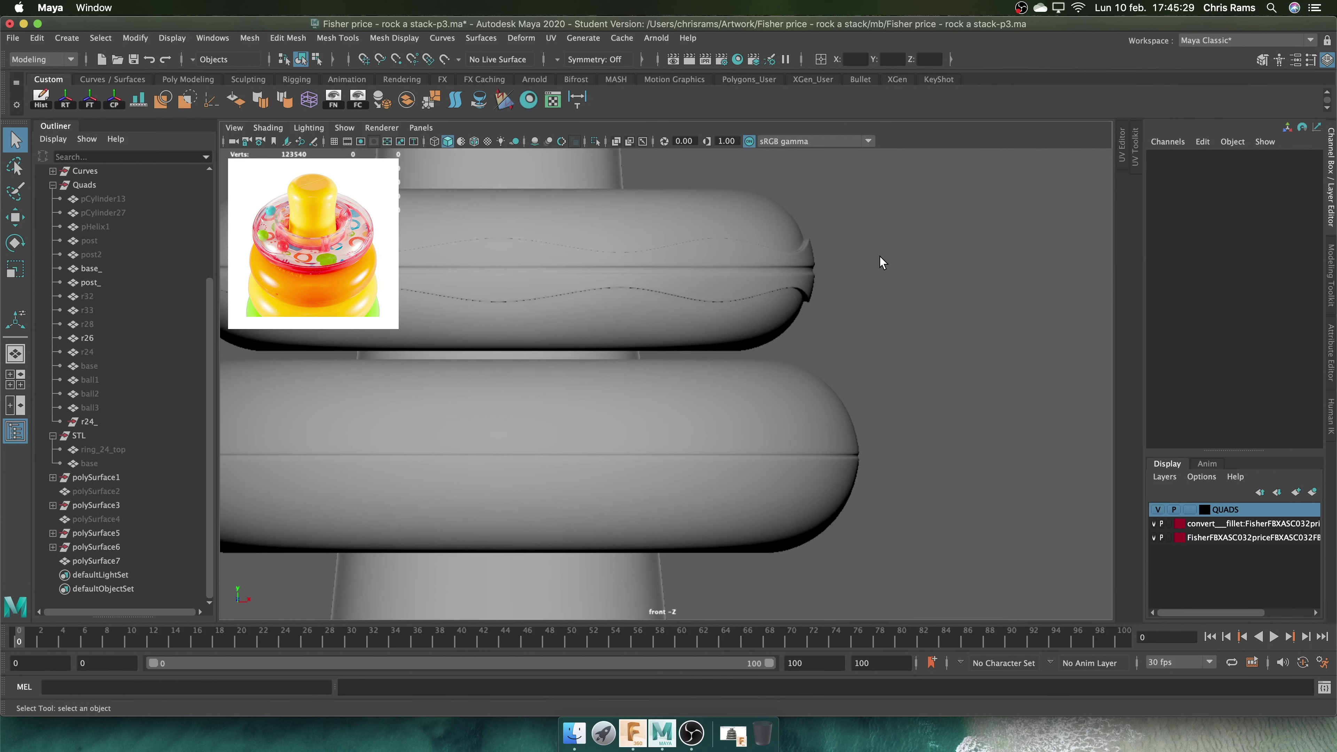
# Check the polySurface7 bevel settings, then select the top ring in perspective view
pyautogui.click(792, 274)
pyautogui.click(1191, 322)
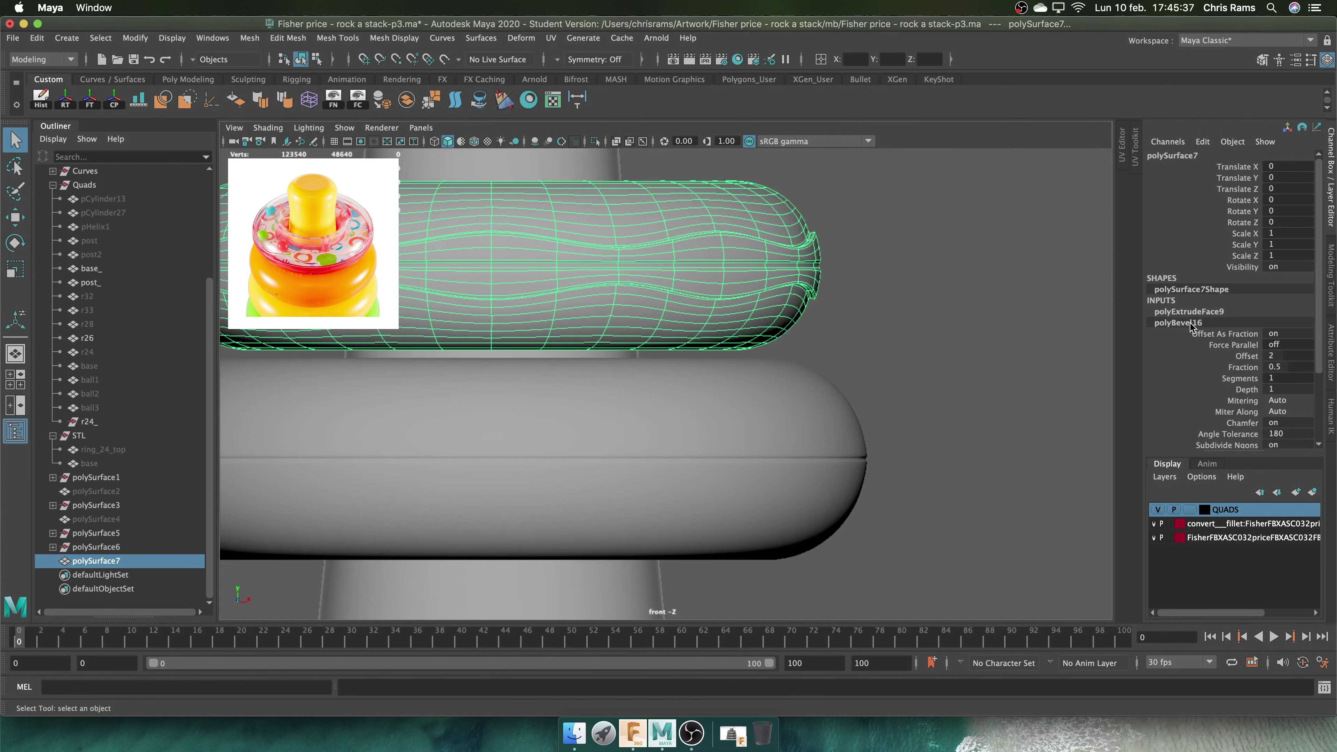
pyautogui.click(917, 331)
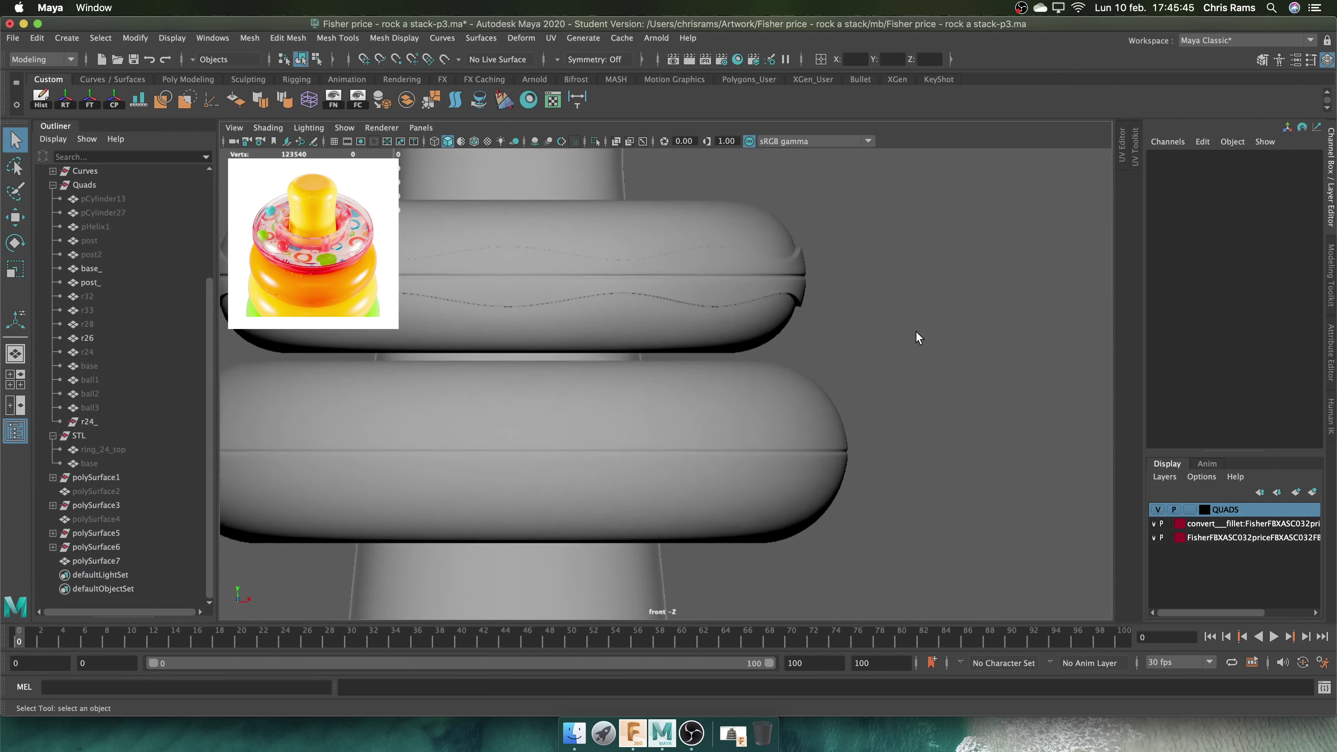
pyautogui.keyDown('alt'); pyautogui.moveTo(791, 394); pyautogui.dragTo(872, 409, button='right'); pyautogui.keyUp('alt')
pyautogui.scroll(-5, 873, 409)
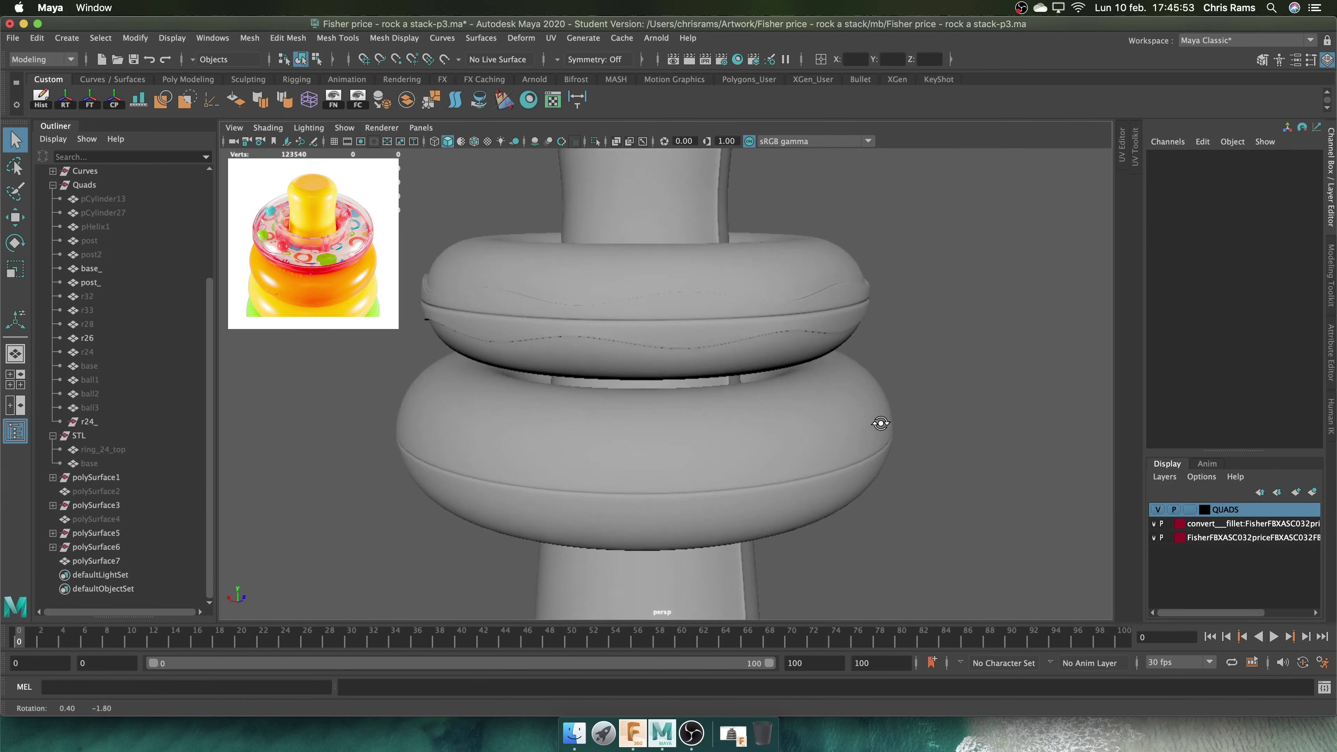
pyautogui.click(850, 311)
# Save the student-version scene and isolate the polySurface8 ring
pyautogui.hotkey('ctrl', 's')
pyautogui.press('Return')
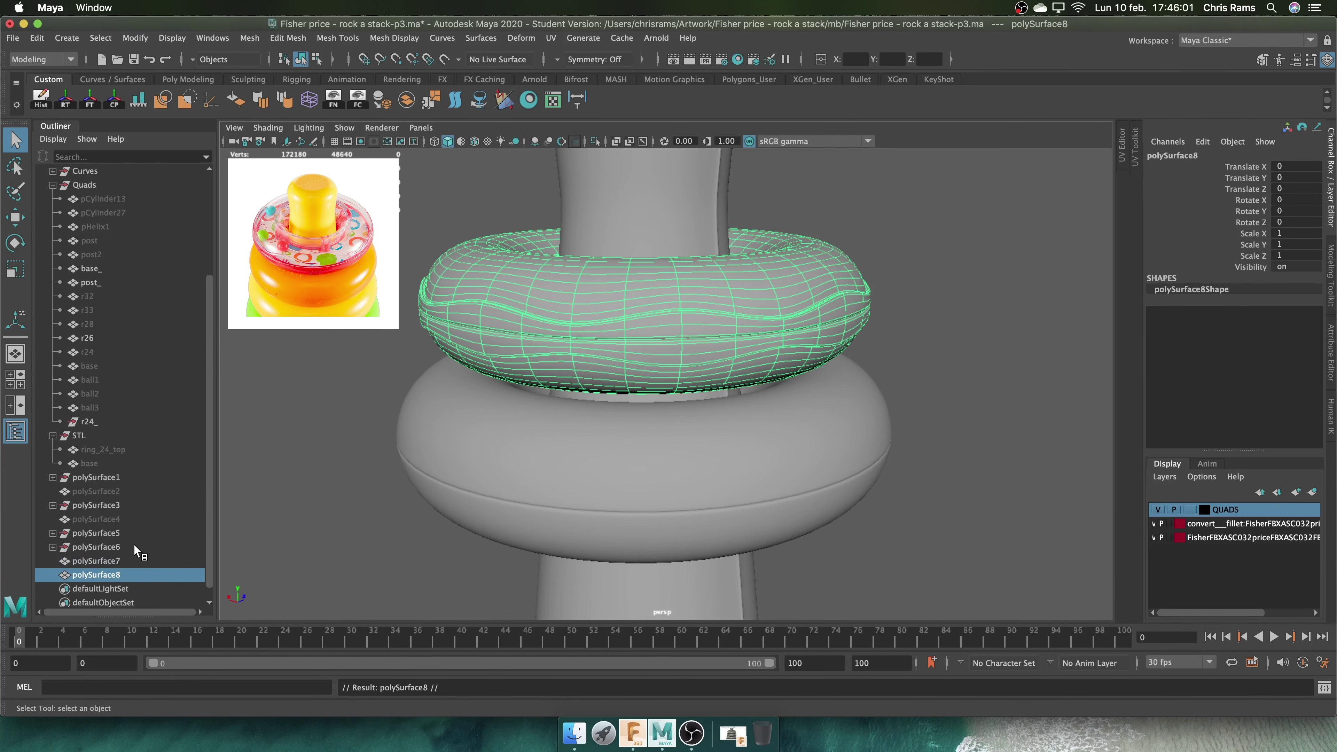
pyautogui.click(904, 301)
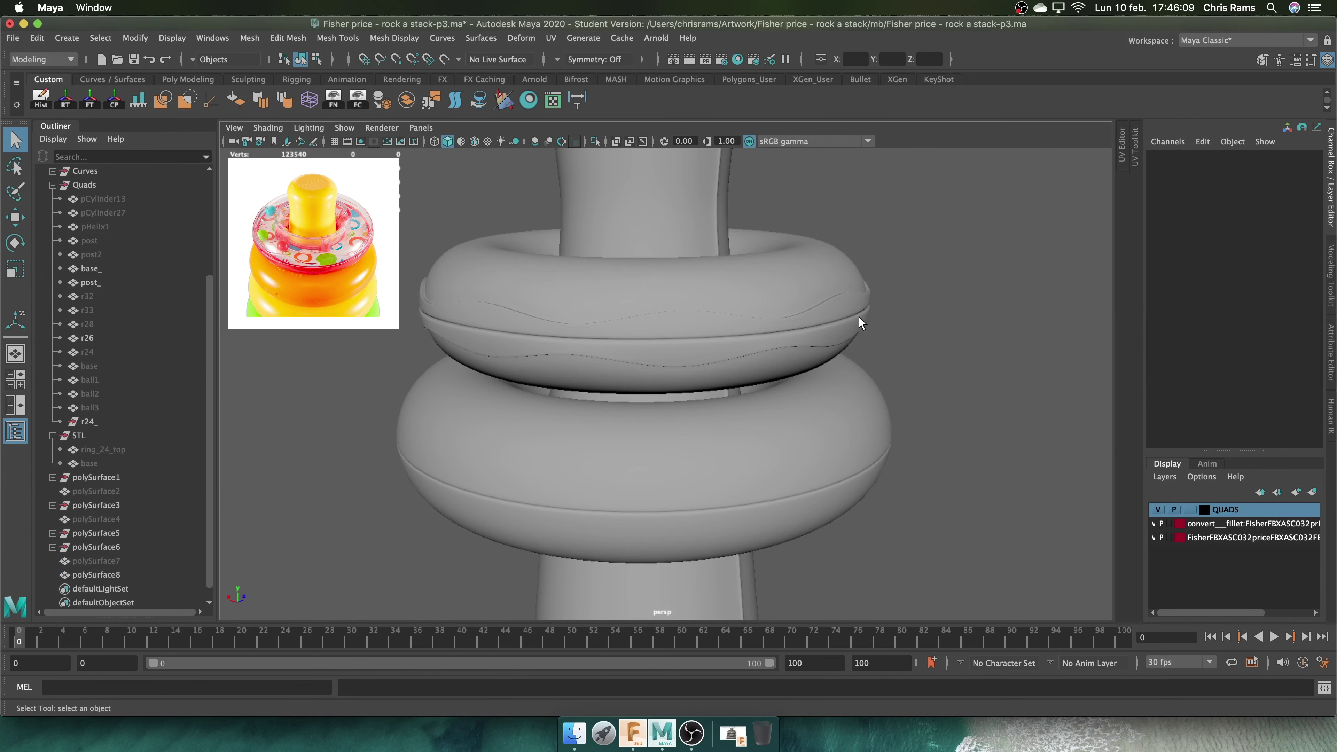
pyautogui.keyDown('alt'); pyautogui.moveTo(859, 316); pyautogui.dragTo(894, 314); pyautogui.keyUp('alt')
pyautogui.click(478, 210)
pyautogui.hotkey('ctrl', '1')
# Insert an edge loop around the polySurface8 ring
pyautogui.keyDown('alt'); pyautogui.moveTo(974, 284); pyautogui.dragTo(815, 239); pyautogui.keyUp('alt')
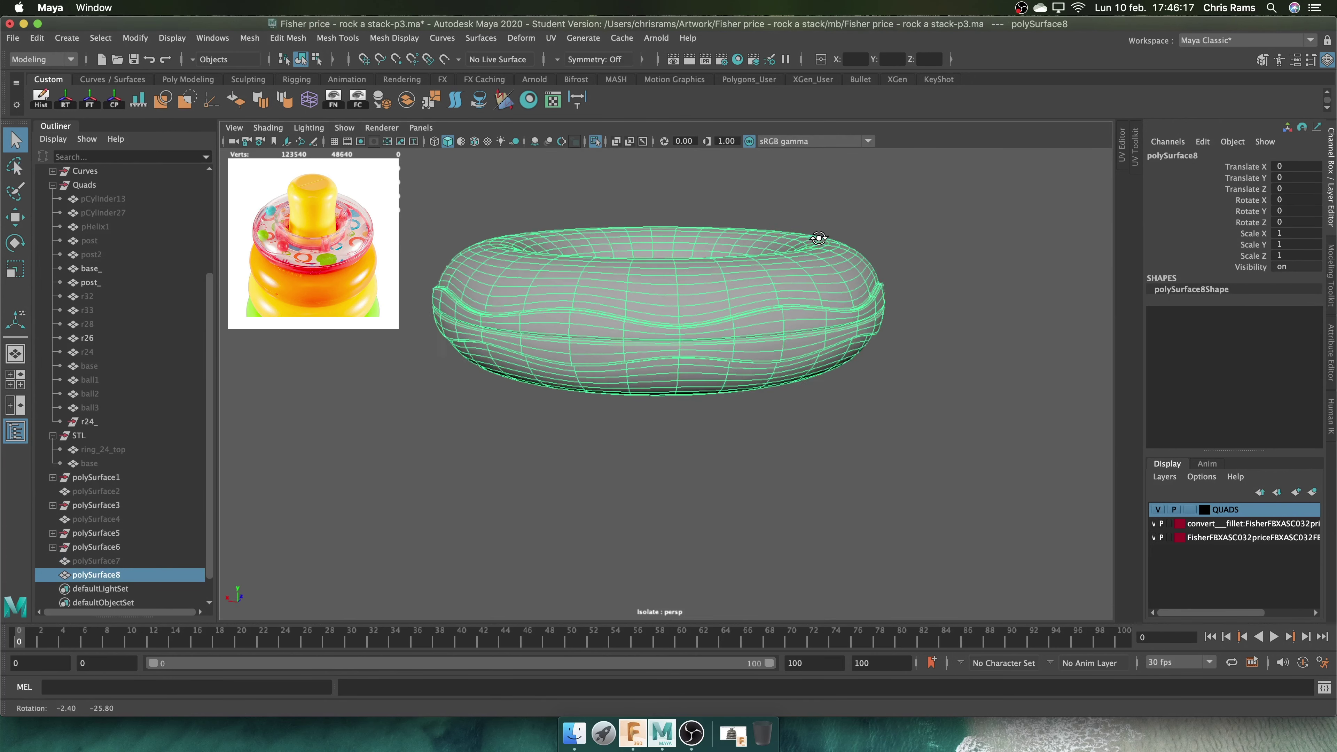
pyautogui.scroll(5, 809, 303)
pyautogui.keyDown('shift'); pyautogui.rightClick(895, 295); pyautogui.keyUp('shift')
pyautogui.scroll(-5, 931, 228)
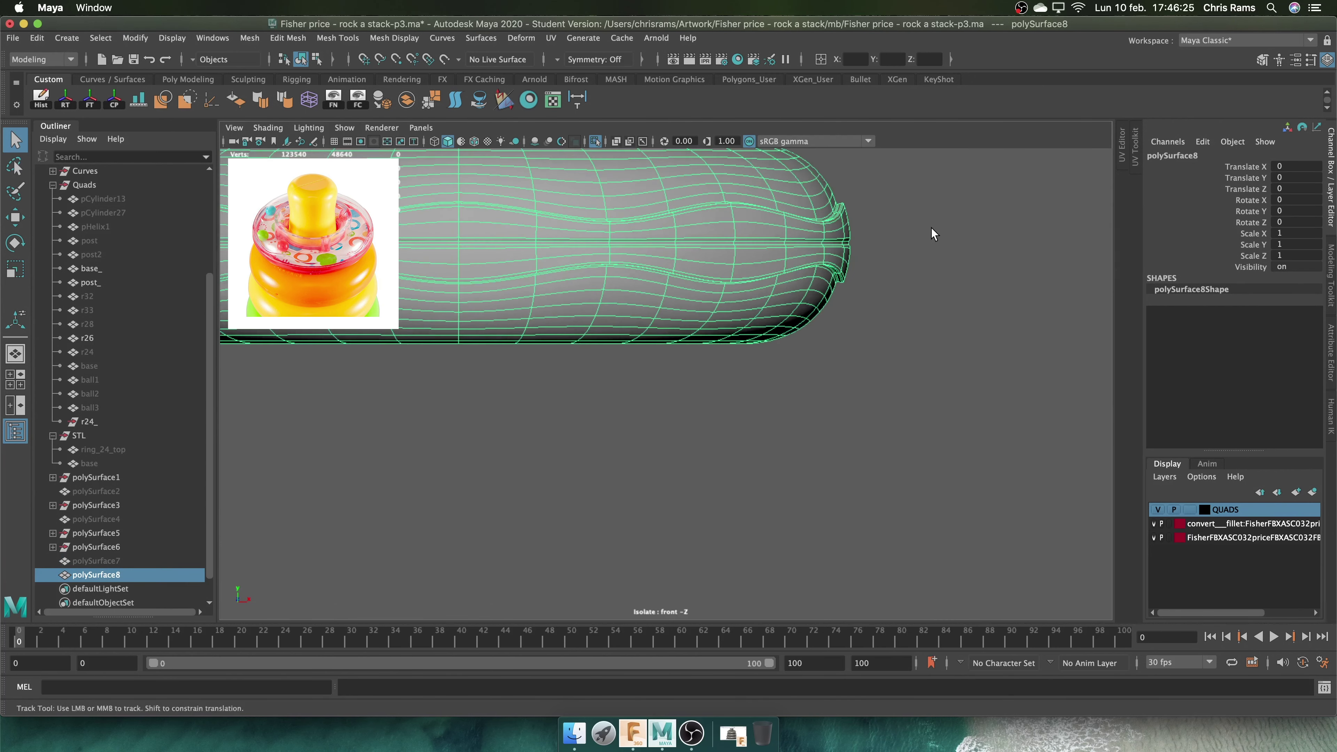
pyautogui.scroll(8, 931, 228)
pyautogui.keyDown('shift'); pyautogui.rightClick(939, 368); pyautogui.keyUp('shift')
pyautogui.keyDown('shift'); pyautogui.moveTo(881, 375); pyautogui.dragTo(883, 391, button='right'); pyautogui.keyUp('shift')
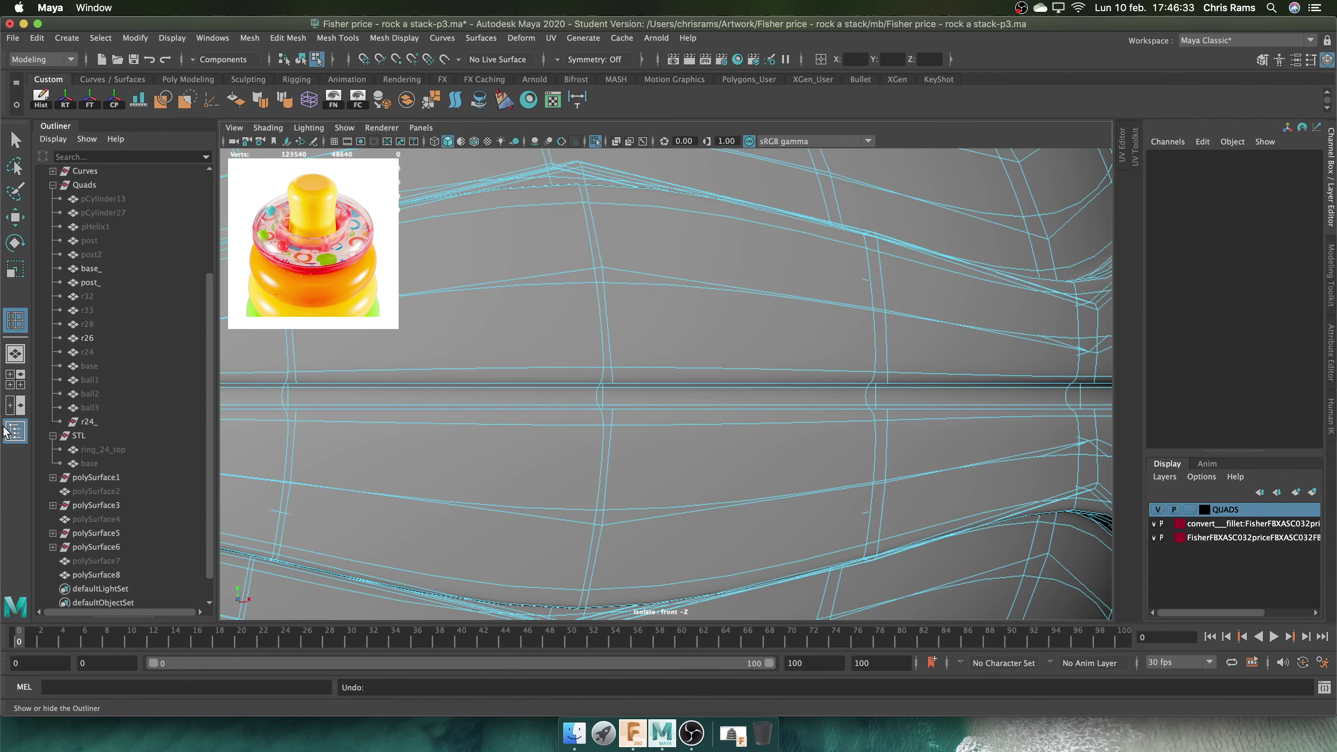
pyautogui.click(624, 314)
pyautogui.scroll(-3, 576, 365)
pyautogui.press('q')
pyautogui.press('F8')
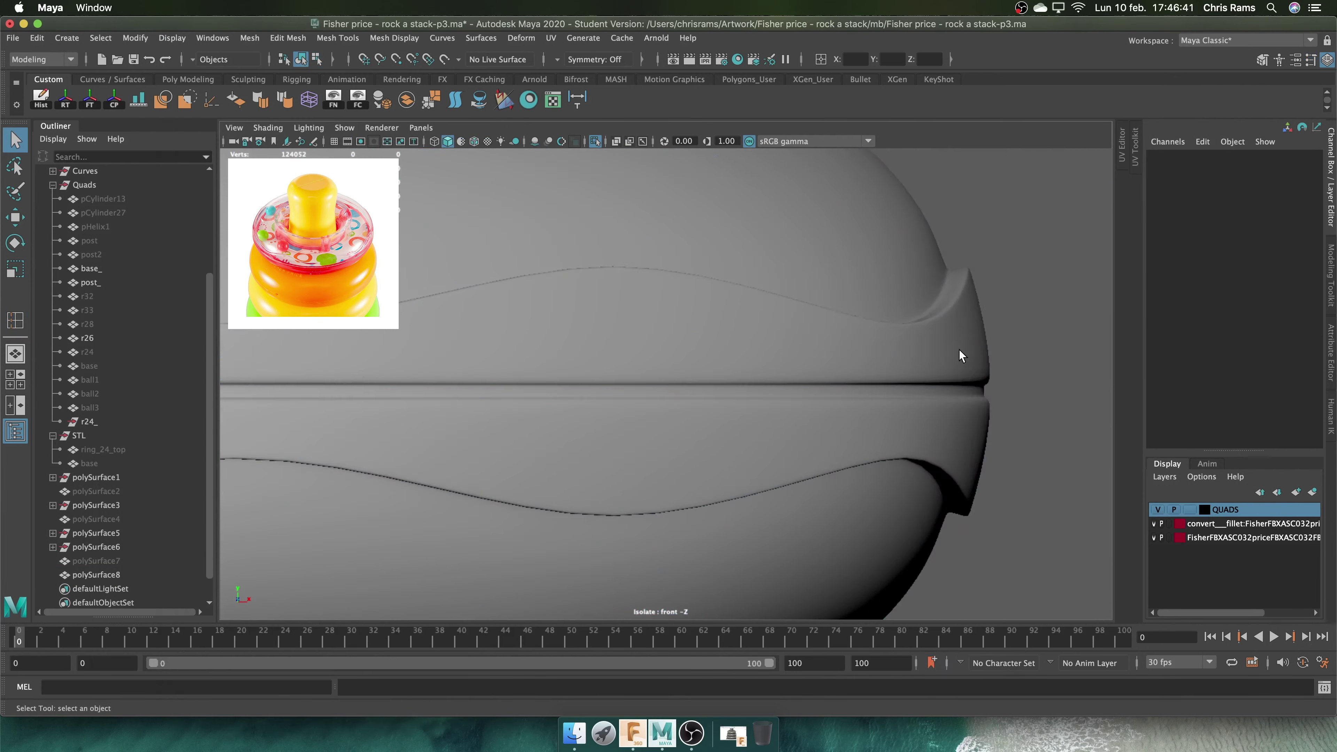
# Select the ring's seam edges and detach the mesh along them
pyautogui.press('F10')
pyautogui.click(955, 389)
pyautogui.keyDown('alt'); pyautogui.moveTo(955, 388); pyautogui.dragTo(603, 323); pyautogui.keyUp('alt')
pyautogui.press('[')
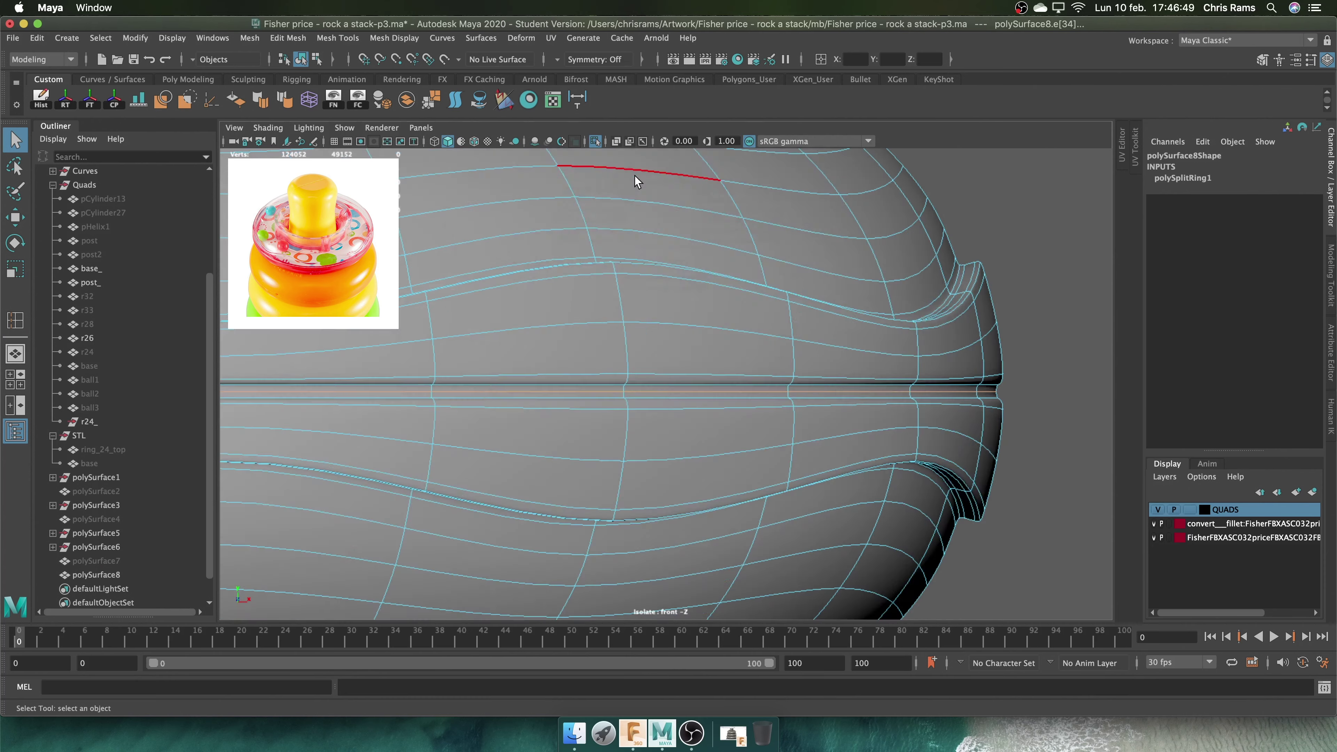
pyautogui.scroll(-3, 637, 181)
pyautogui.moveTo(637, 263)
pyautogui.keyDown('alt'); pyautogui.mouseDown()
pyautogui.moveTo(960, 287)
pyautogui.moveTo(841, 333)
pyautogui.mouseUp(); pyautogui.keyUp('alt')
pyautogui.press('space')
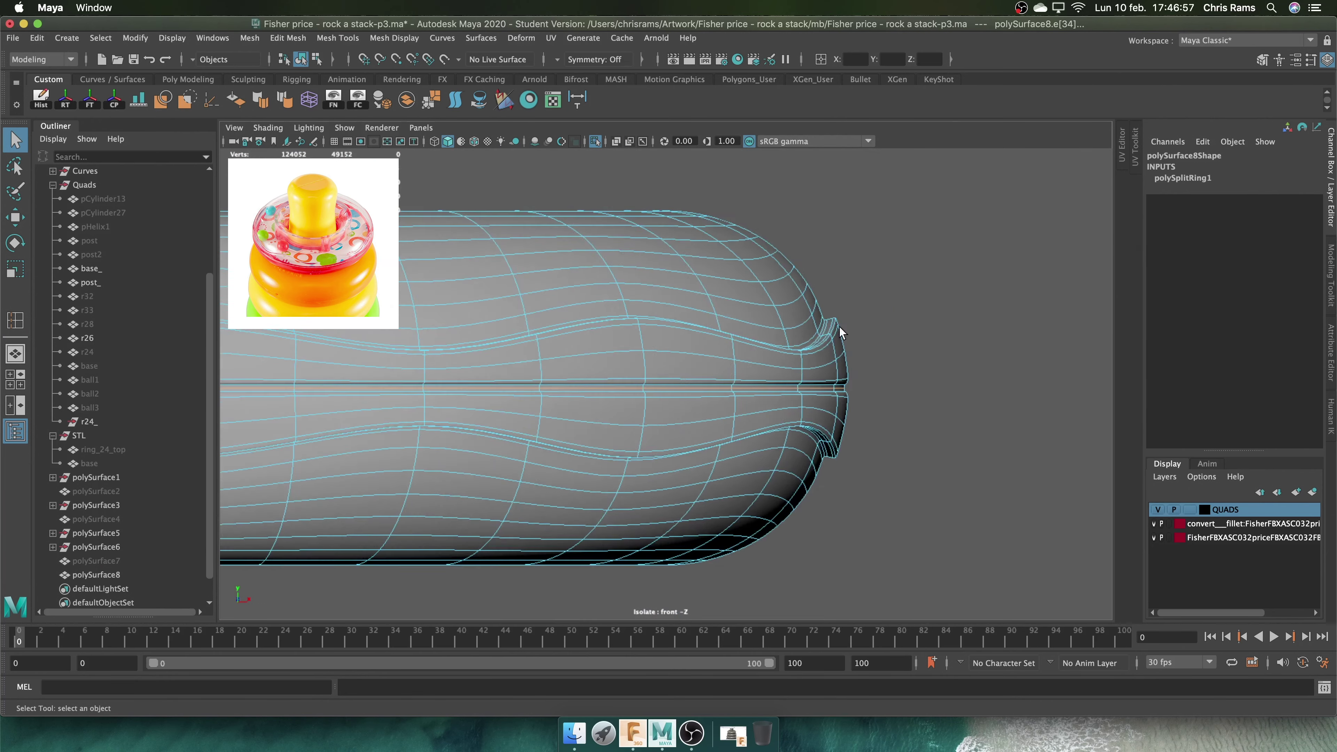
pyautogui.scroll(-2, 995, 324)
pyautogui.keyDown('shift'); pyautogui.rightClick(995, 320); pyautogui.keyUp('shift')
pyautogui.click(986, 534)
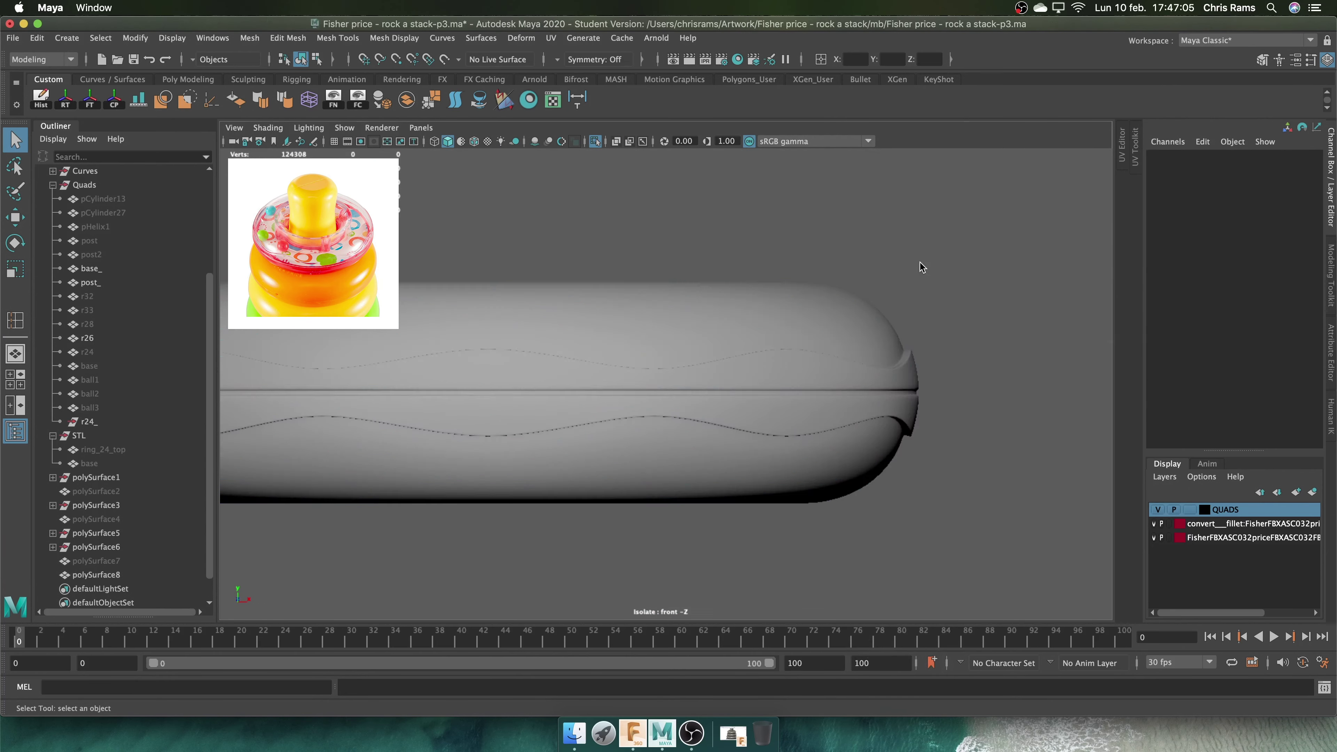
# Switch to face selection, undo an accidental move, and show the whole scene again
pyautogui.rightClick(836, 295)
pyautogui.click(844, 316)
pyautogui.moveTo(844, 317)
pyautogui.keyDown('alt'); pyautogui.mouseDown()
pyautogui.moveTo(923, 284)
pyautogui.moveTo(911, 260)
pyautogui.mouseUp(); pyautogui.keyUp('alt')
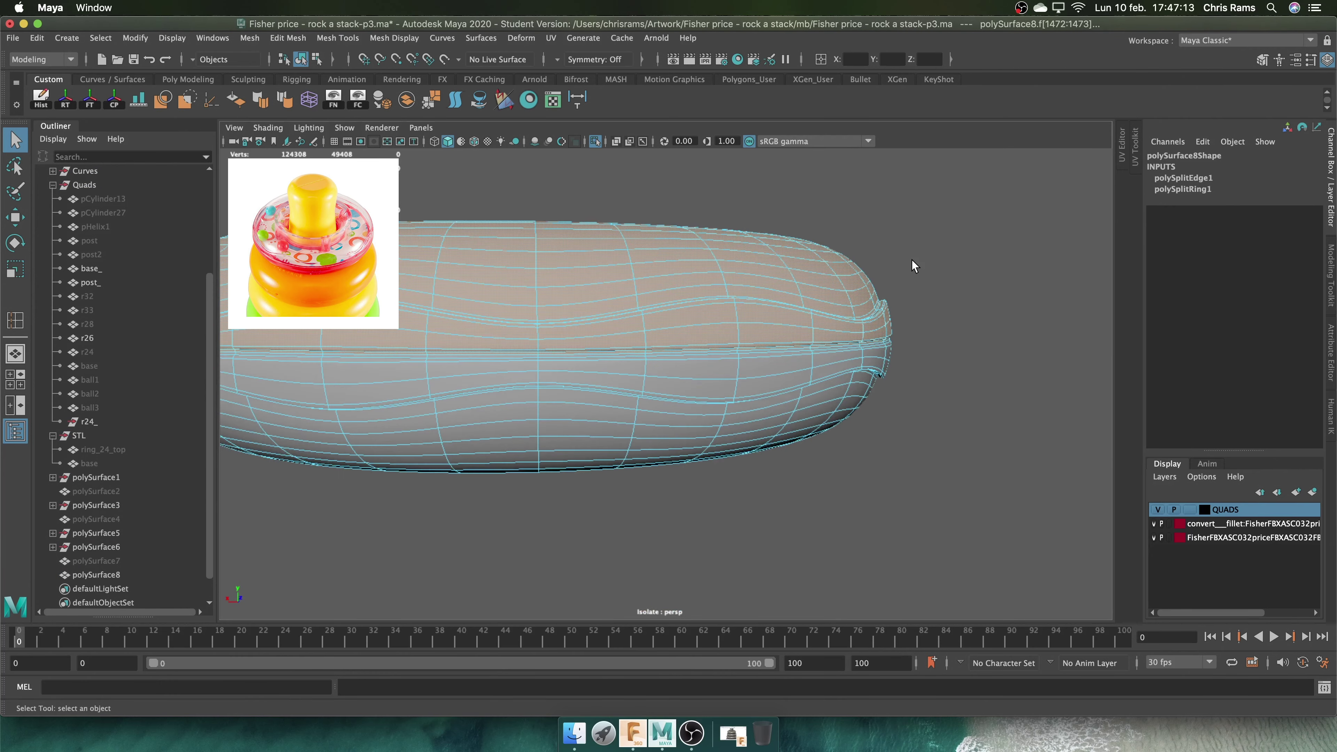
pyautogui.scroll(-5, 730, 293)
pyautogui.press('w')
pyautogui.hotkey('ctrl', 'z')
pyautogui.scroll(3, 811, 358)
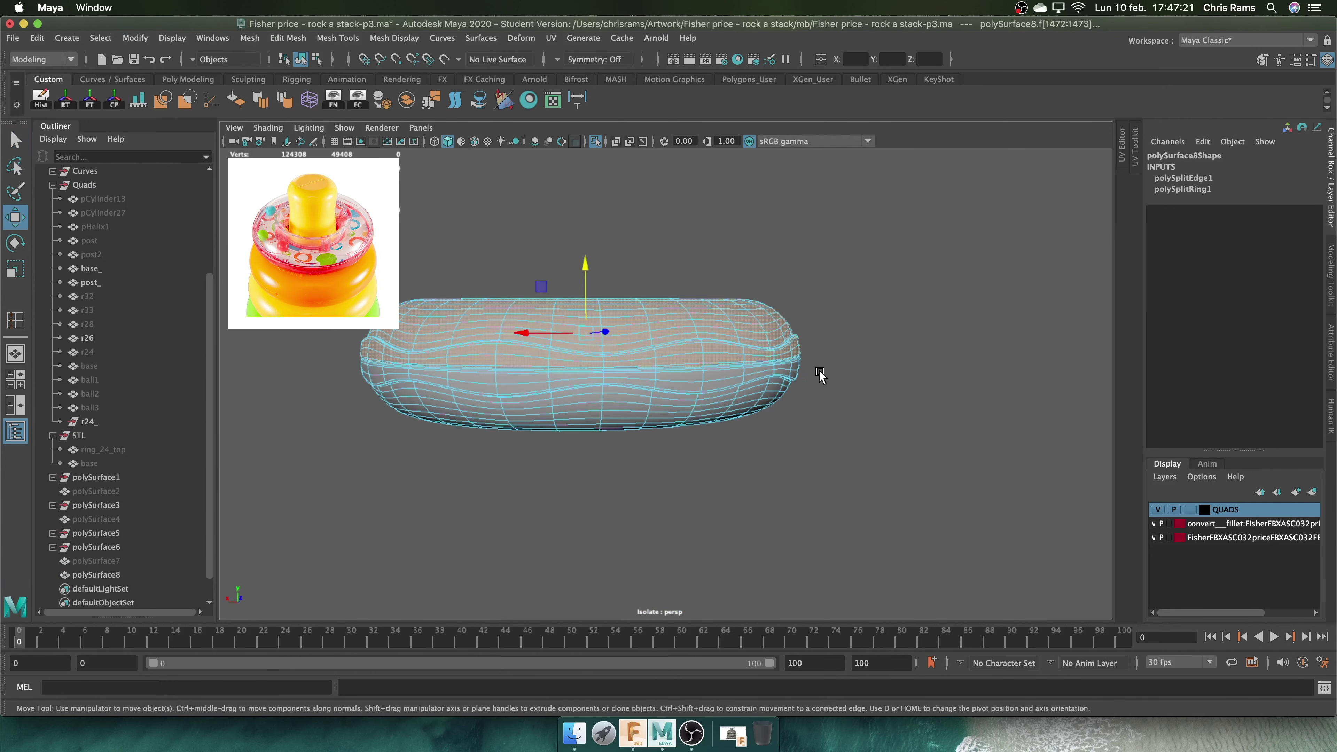
pyautogui.scroll(-1, 179, 484)
pyautogui.hotkey('ctrl', '1')
# Reselect the stacking ring and select its top faces for extraction
pyautogui.rightClick(755, 329)
pyautogui.click(87, 324)
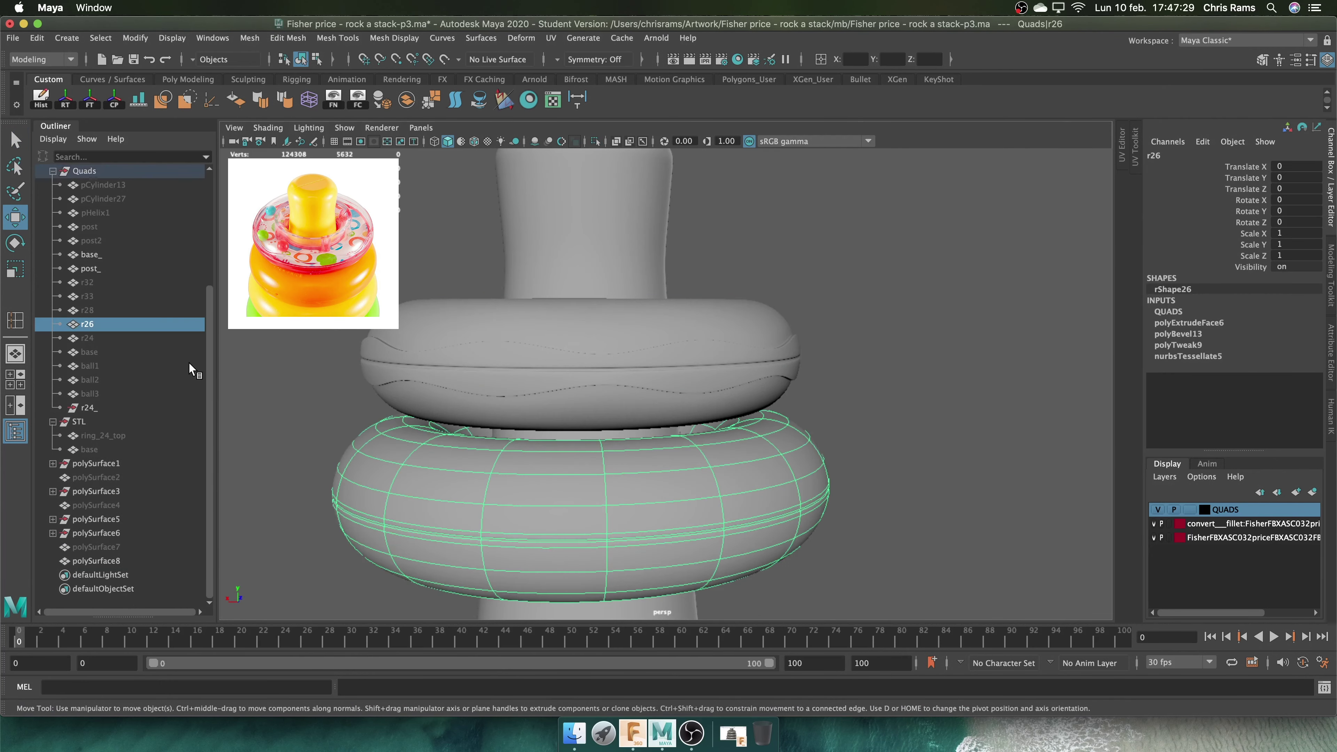
pyautogui.scroll(-5, 719, 418)
pyautogui.scroll(5, 730, 381)
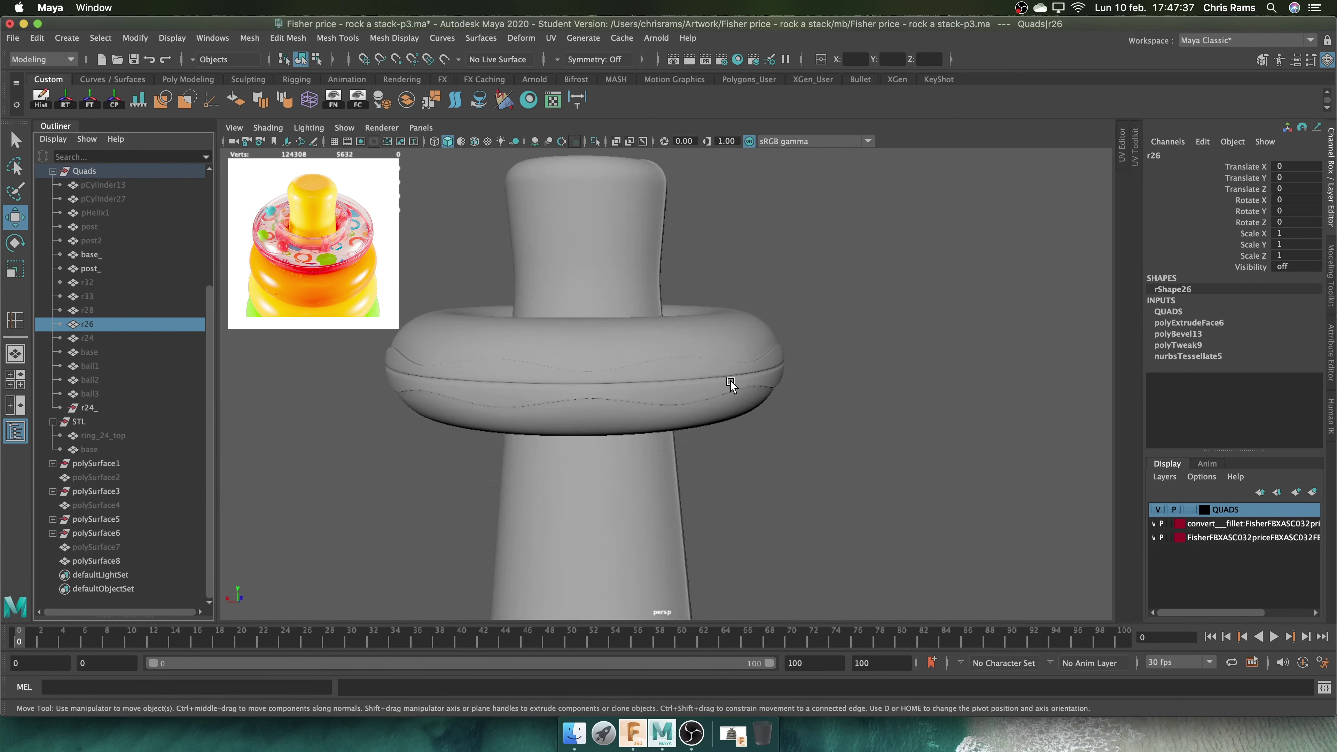
pyautogui.click(731, 380)
pyautogui.scroll(1, 828, 342)
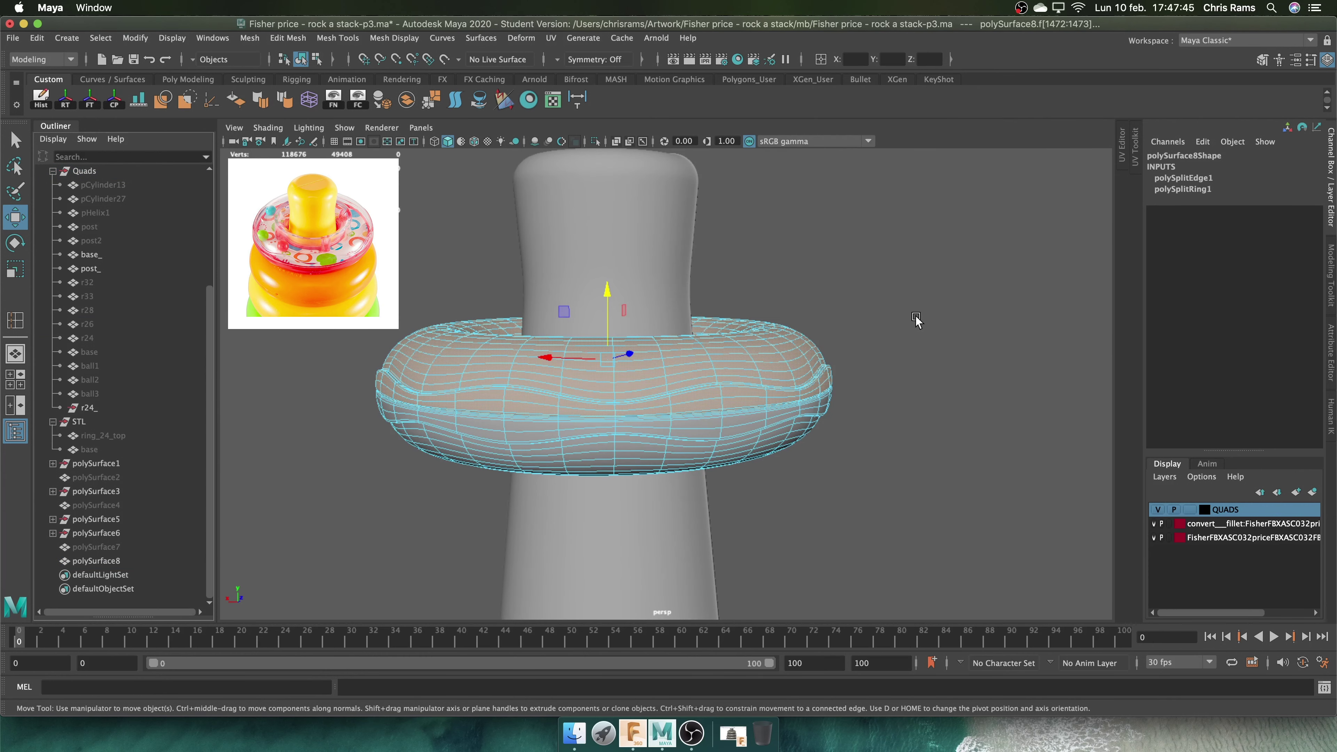
pyautogui.moveTo(790, 338); pyautogui.dragTo(863, 322, button='right')
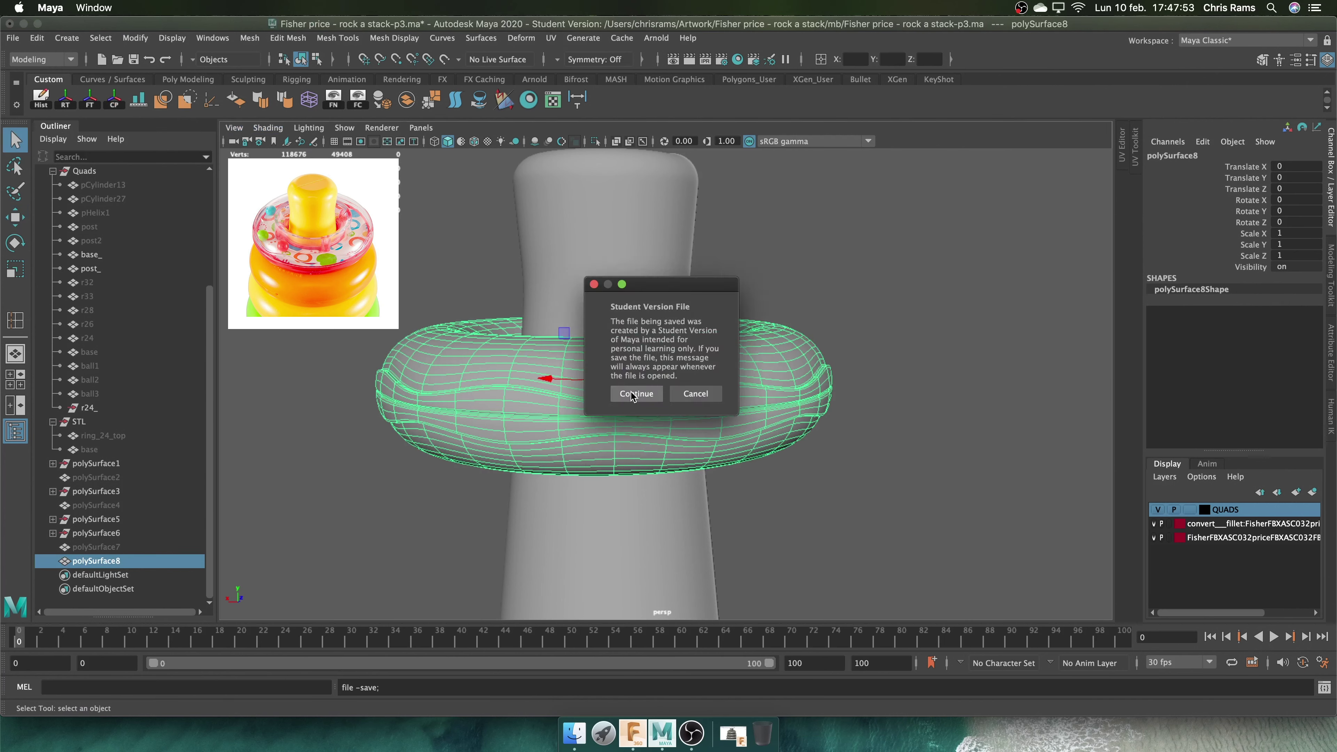
pyautogui.moveTo(790, 277)
pyautogui.keyDown('shift'); pyautogui.mouseDown(button='right')
pyautogui.moveTo(869, 269)
pyautogui.moveTo(866, 505)
pyautogui.mouseUp(button='right'); pyautogui.keyUp('shift')
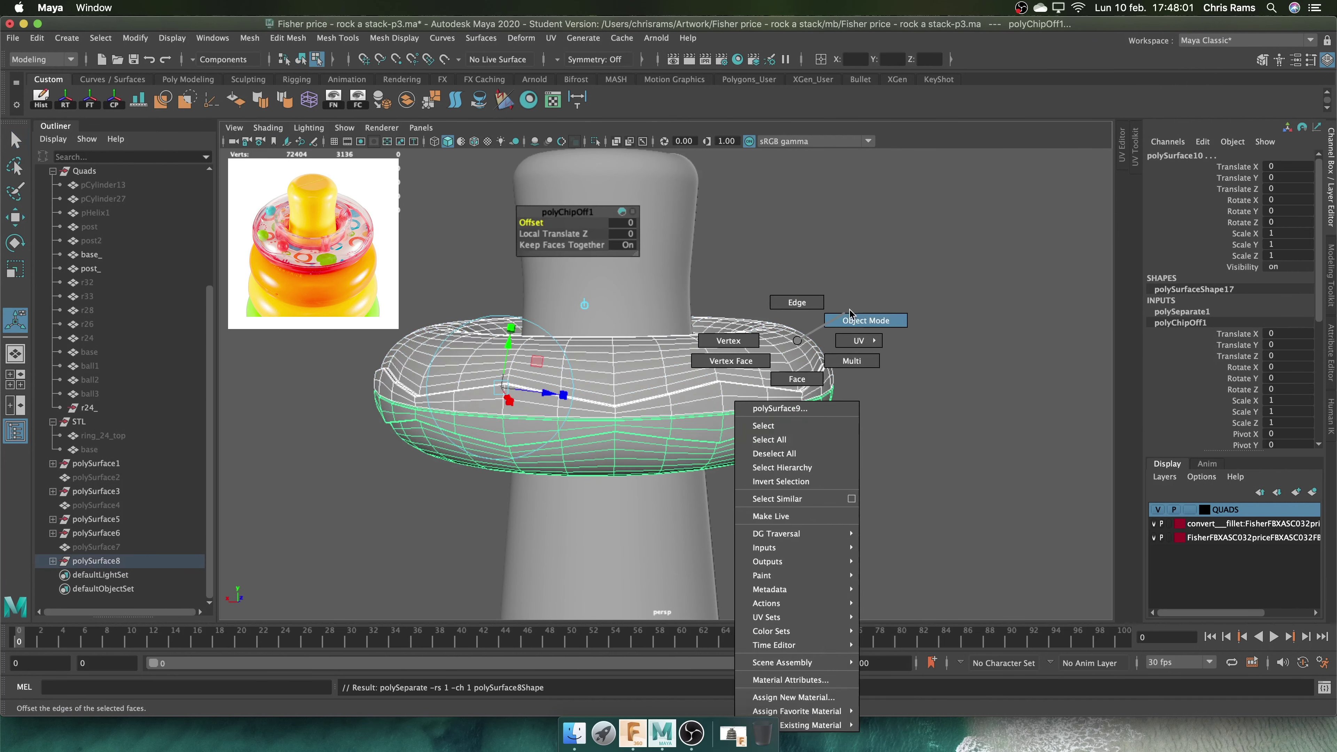
# Extract the ring's top faces, hide that half, then extract the remaining lower faces
pyautogui.moveTo(791, 337); pyautogui.dragTo(865, 323, button='right')
pyautogui.click(105, 533)
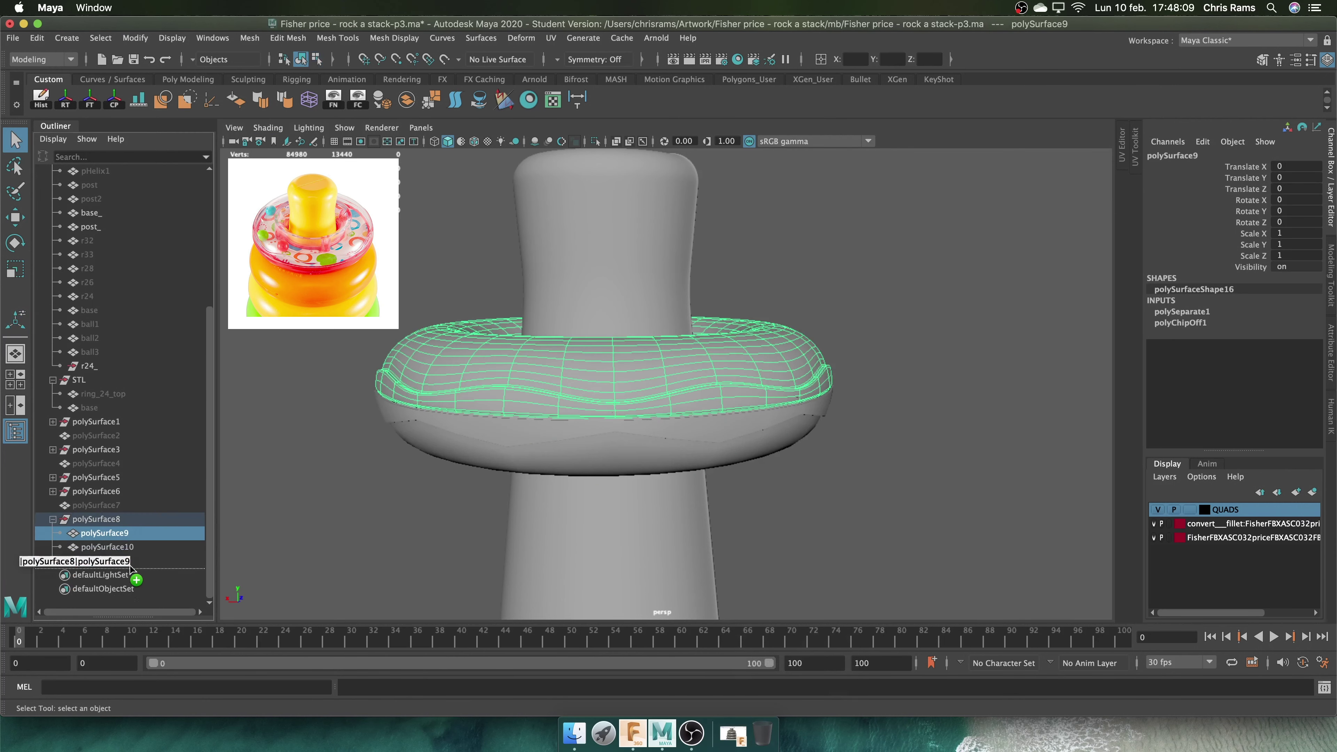
pyautogui.hotkey('ctrl', 'h')
pyautogui.click(672, 378)
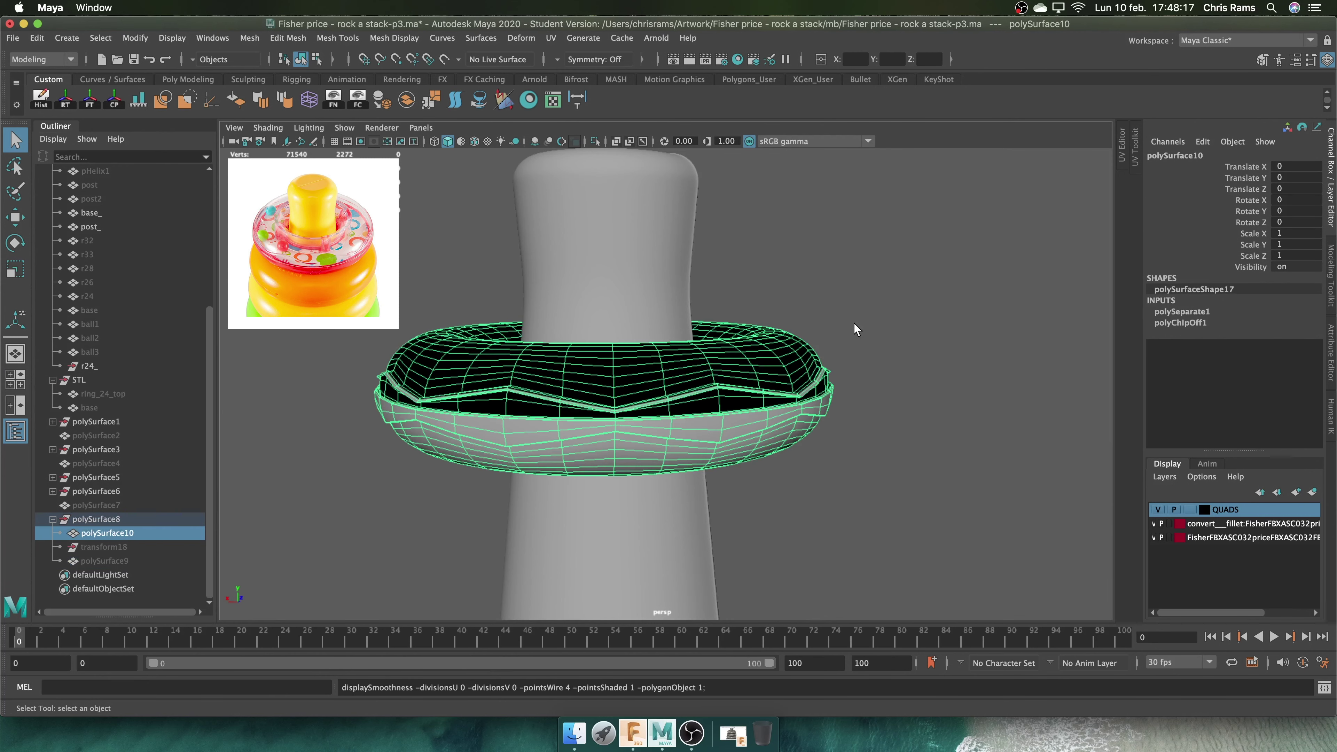
pyautogui.moveTo(845, 295)
pyautogui.mouseDown(button='right')
pyautogui.moveTo(821, 367)
pyautogui.moveTo(846, 447)
pyautogui.mouseUp(button='right')
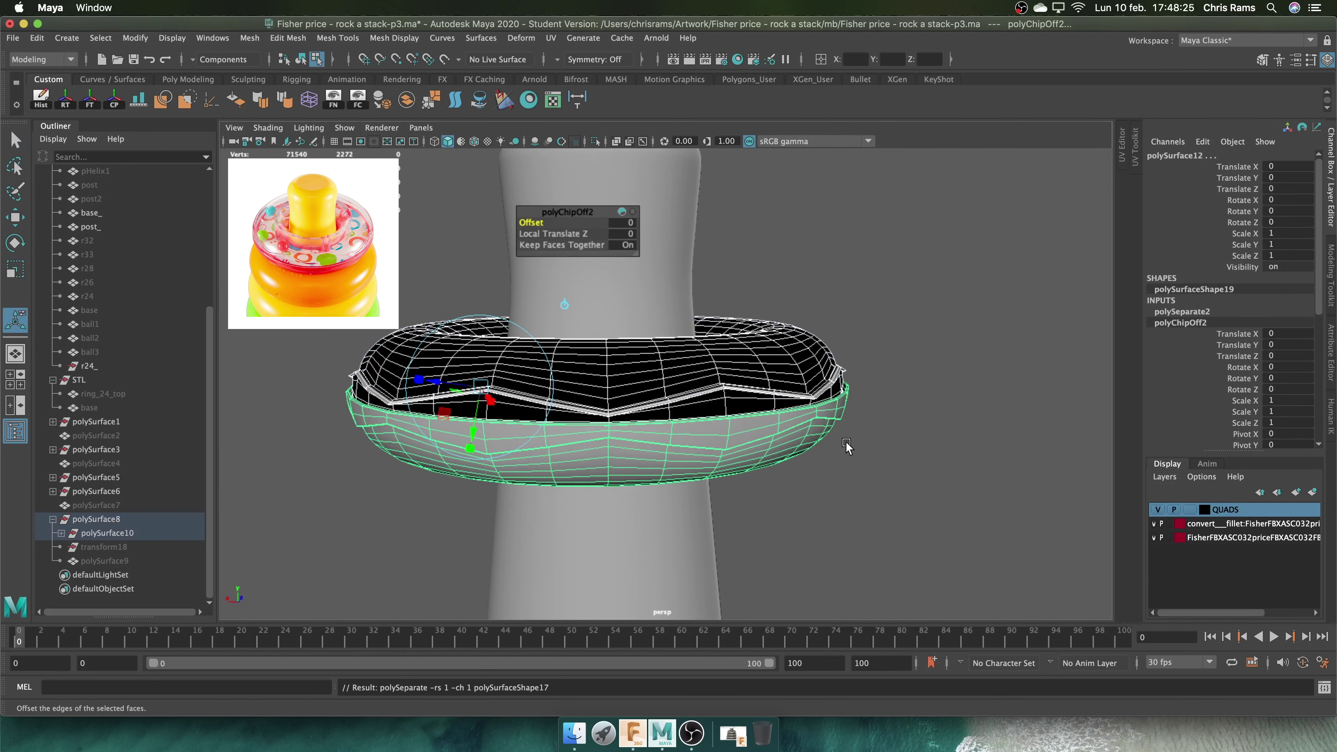
pyautogui.press('q')
pyautogui.click(585, 360)
# Unparent the top1 and bot1 ring halves from their group in the Outliner
pyautogui.click(62, 533)
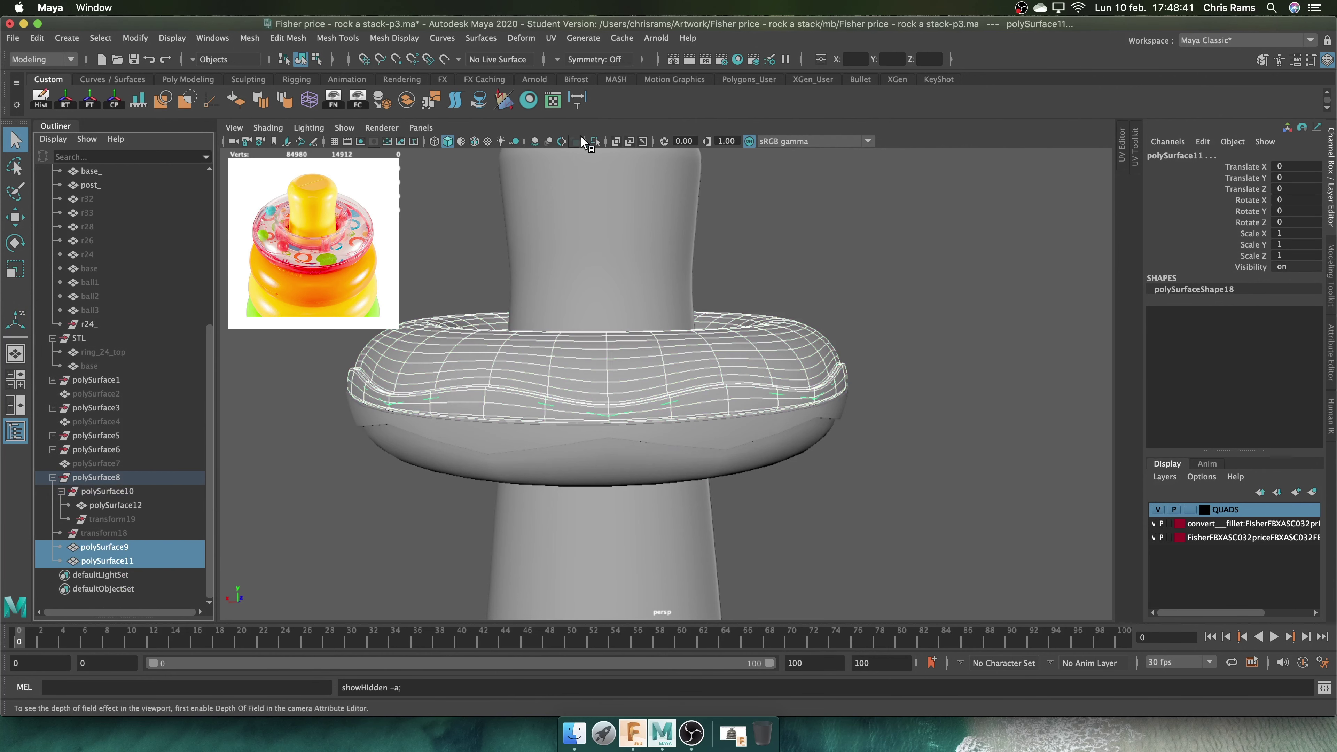
pyautogui.hotkey('ctrl', '1')
pyautogui.moveTo(116, 505); pyautogui.dragTo(128, 546)
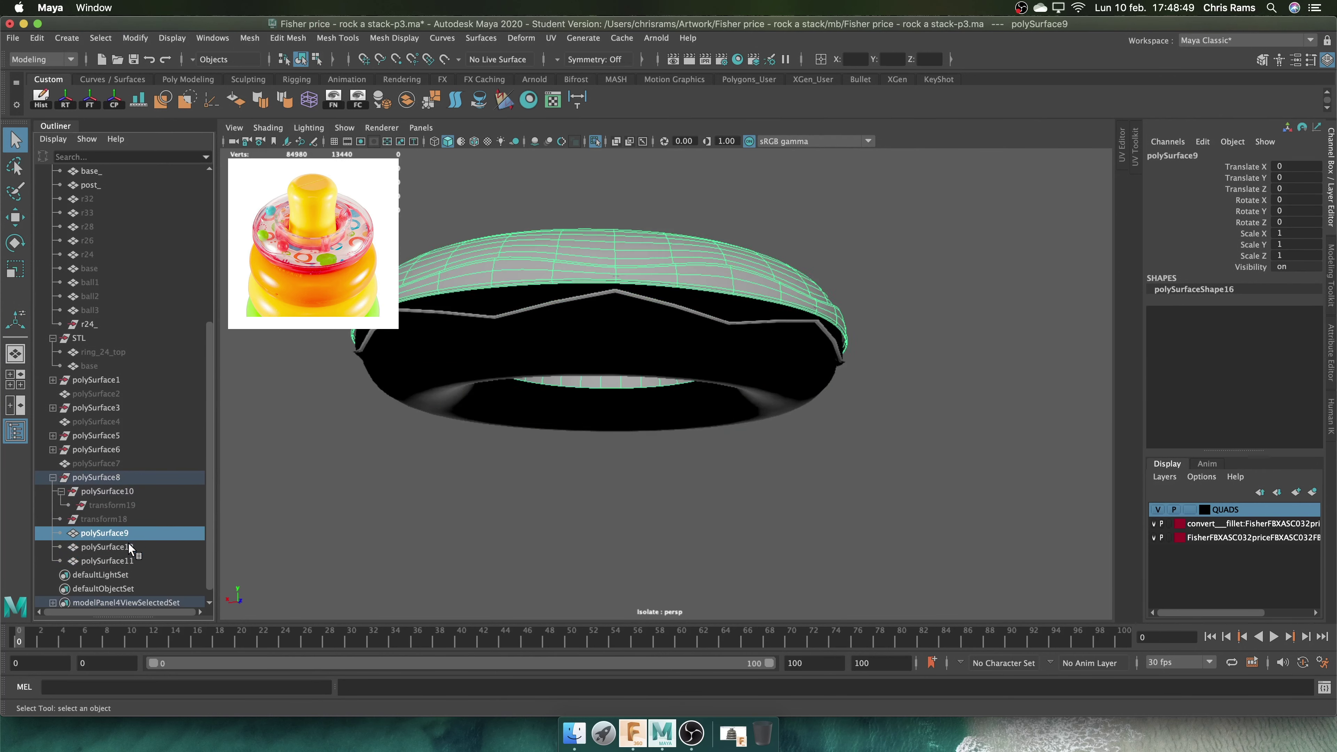
pyautogui.hotkey('ctrl', '1')
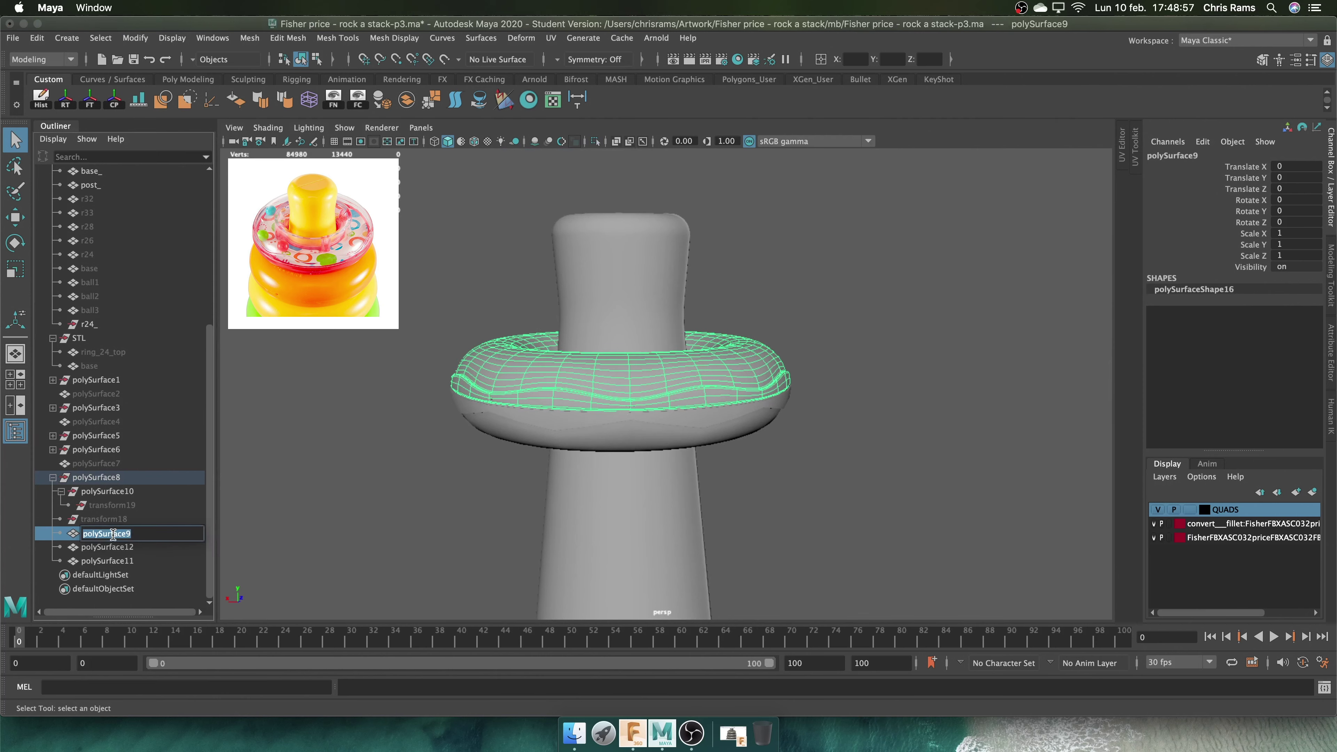
# Move the bot1 half off to the side of the post
pyautogui.scroll(-5, 605, 366)
pyautogui.press('w')
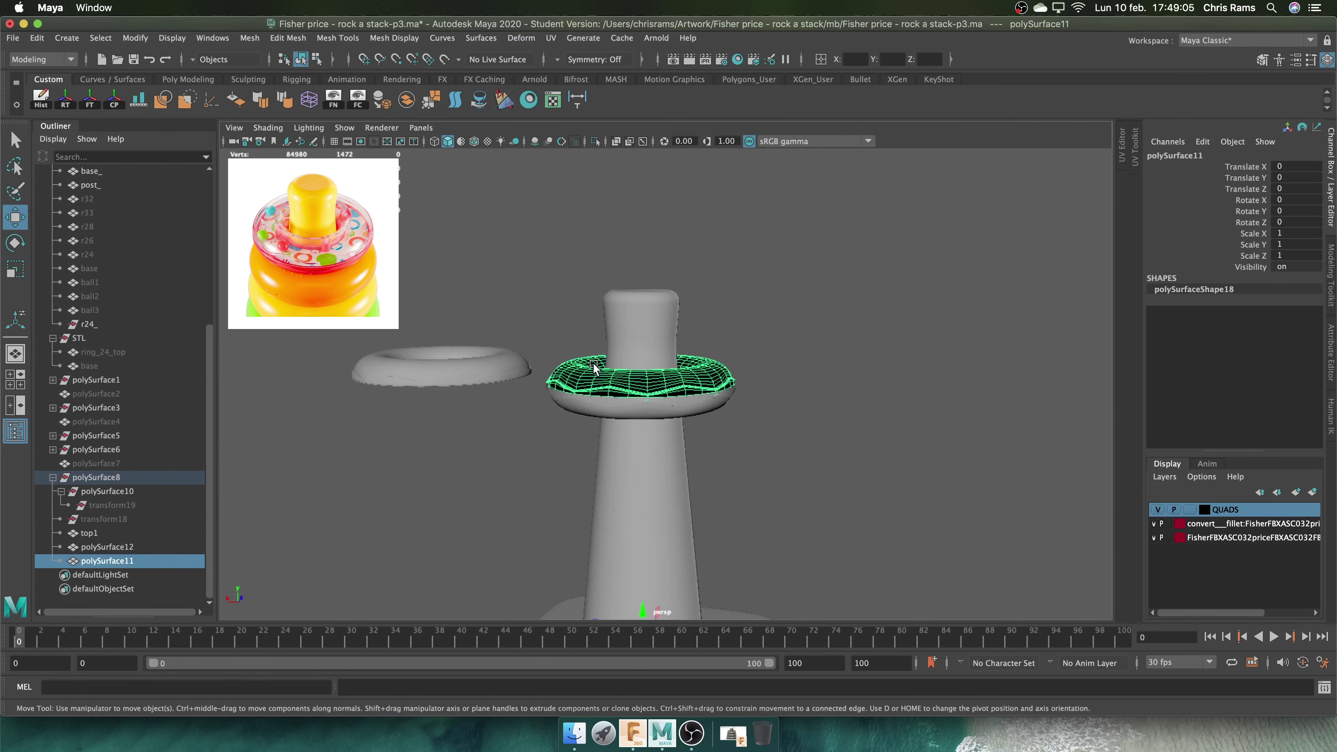
pyautogui.hotkey('ctrl', 'z')
pyautogui.scroll(3, 737, 395)
pyautogui.scroll(3, 738, 394)
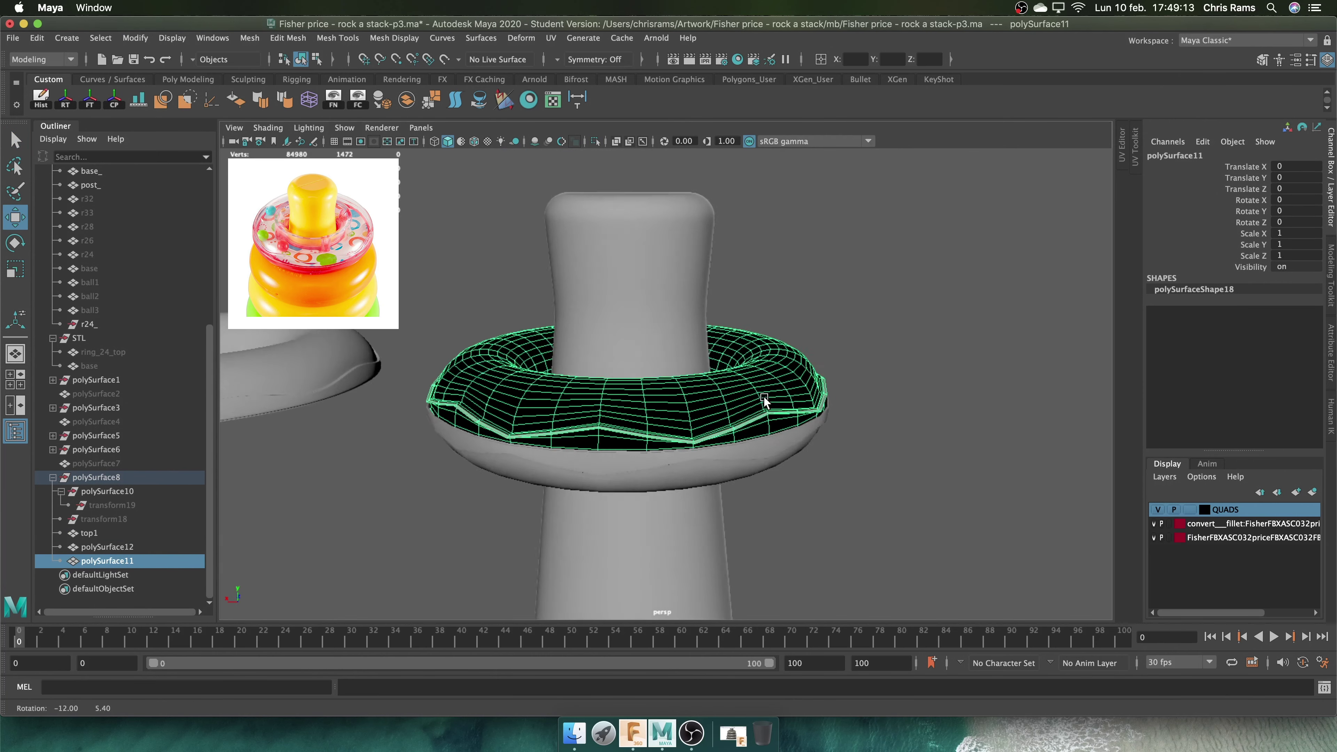
pyautogui.scroll(-4, 813, 342)
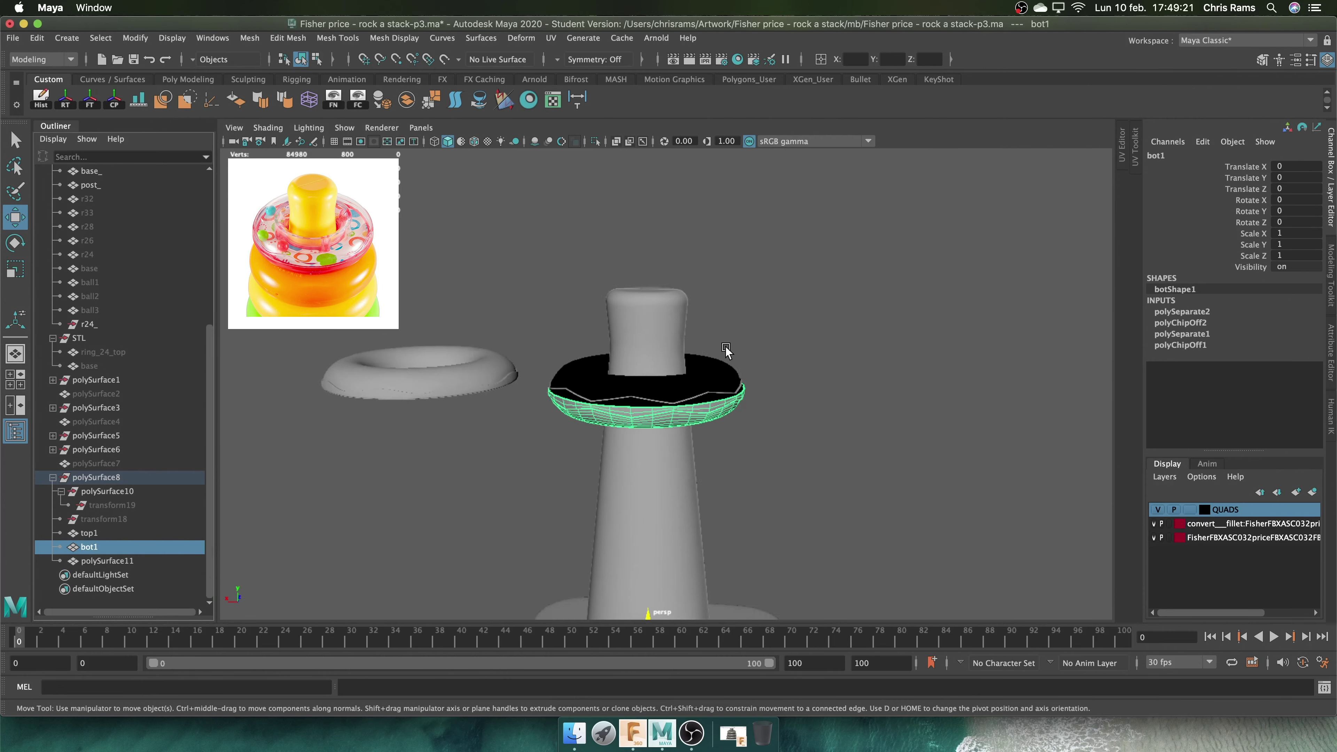
pyautogui.moveTo(726, 351); pyautogui.dragTo(624, 367, button='middle')
pyautogui.scroll(3, 624, 367)
pyautogui.scroll(5, 790, 405)
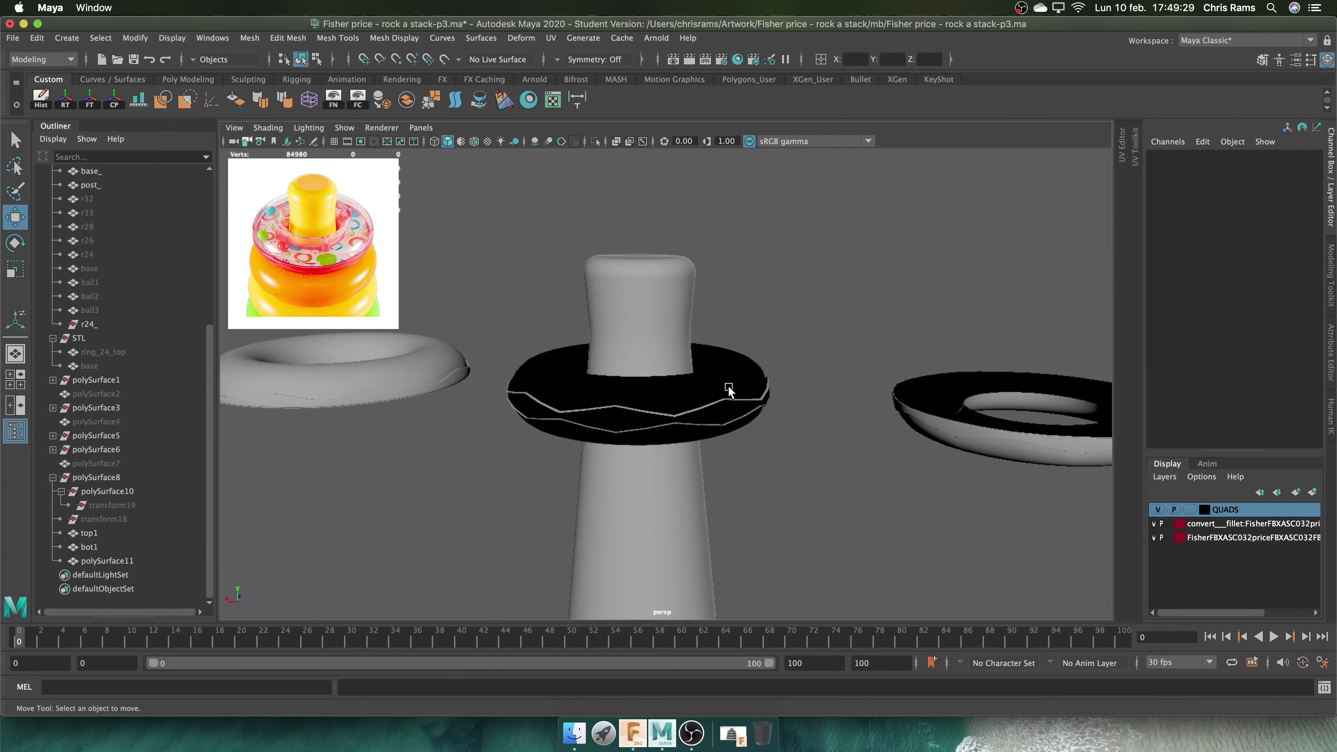
# Put the ring piece on the post into edge mode and enable X-Ray display
pyautogui.click(770, 372)
pyautogui.rightClick(831, 353)
pyautogui.click(830, 316)
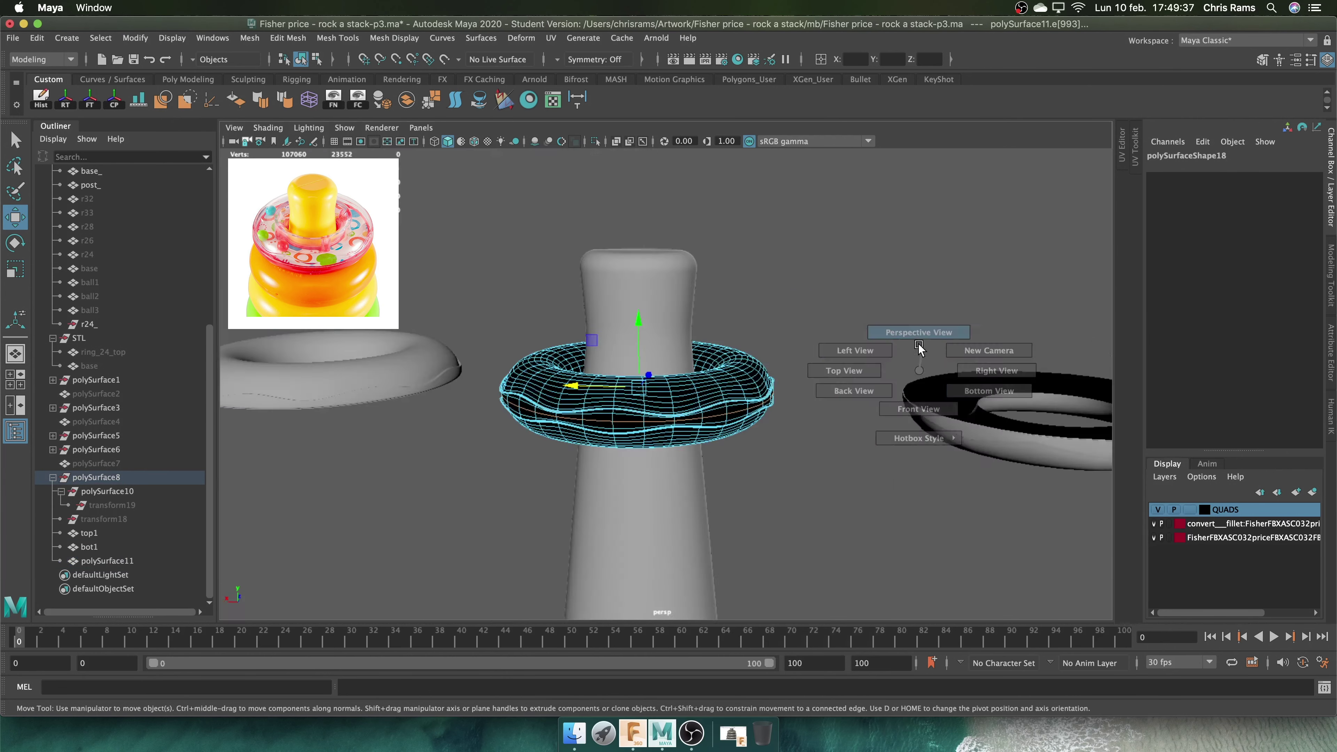
pyautogui.click(617, 141)
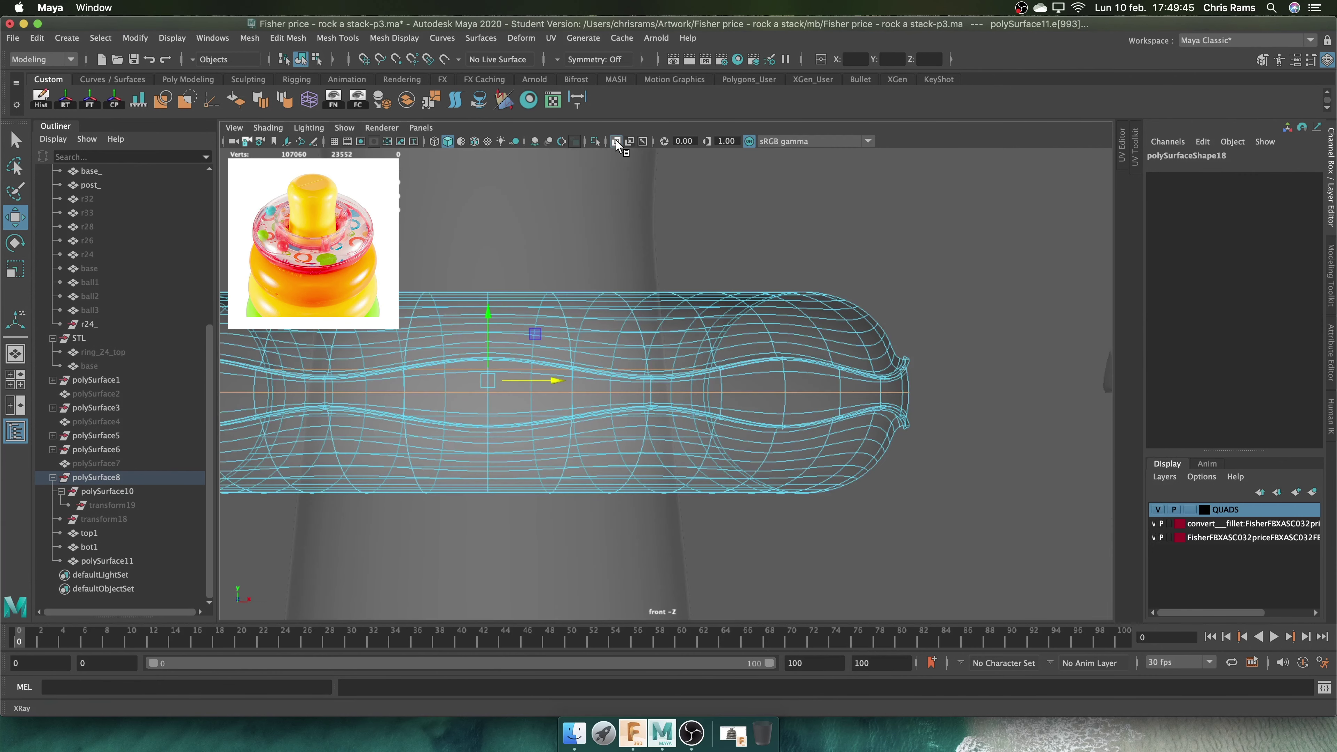
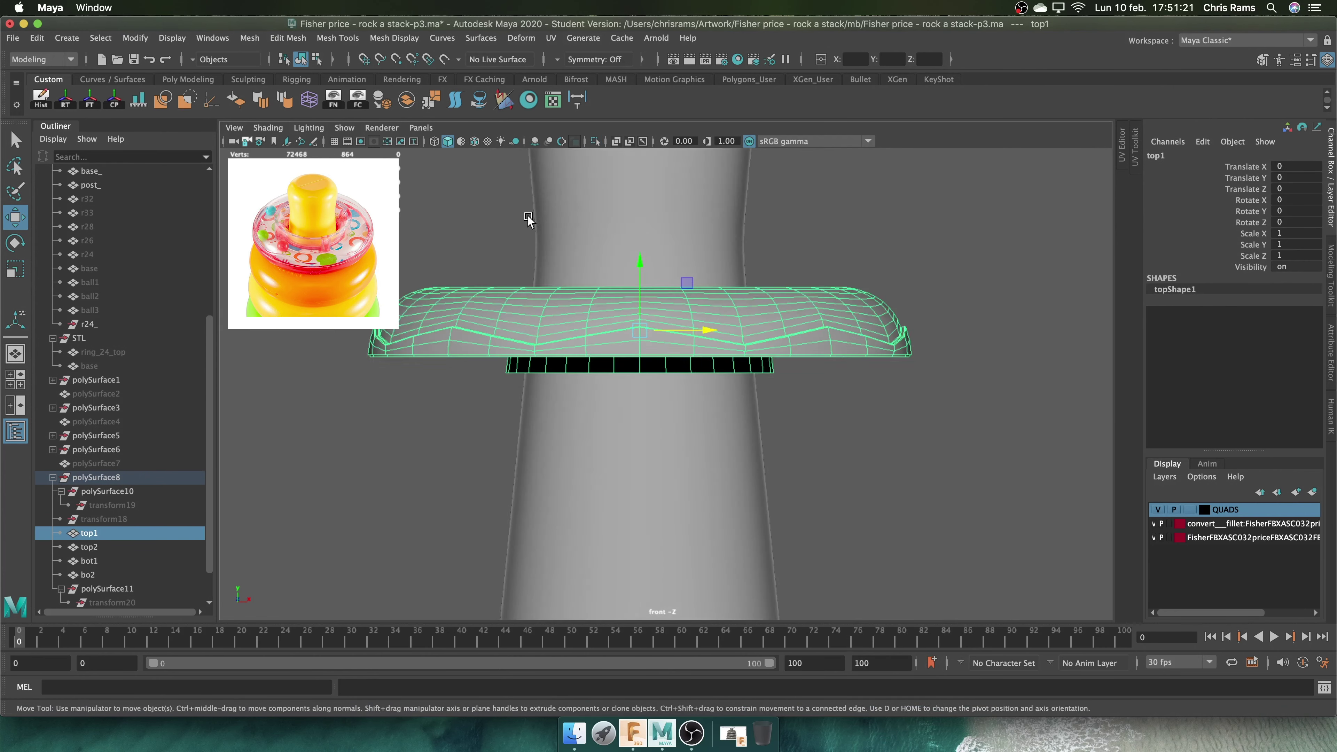
# Extract a band of faces from the top ring and isolate the extracted piece
pyautogui.moveTo(677, 331)
pyautogui.keyDown('alt'); pyautogui.mouseDown()
pyautogui.moveTo(722, 307)
pyautogui.moveTo(707, 317)
pyautogui.mouseUp(); pyautogui.keyUp('alt')
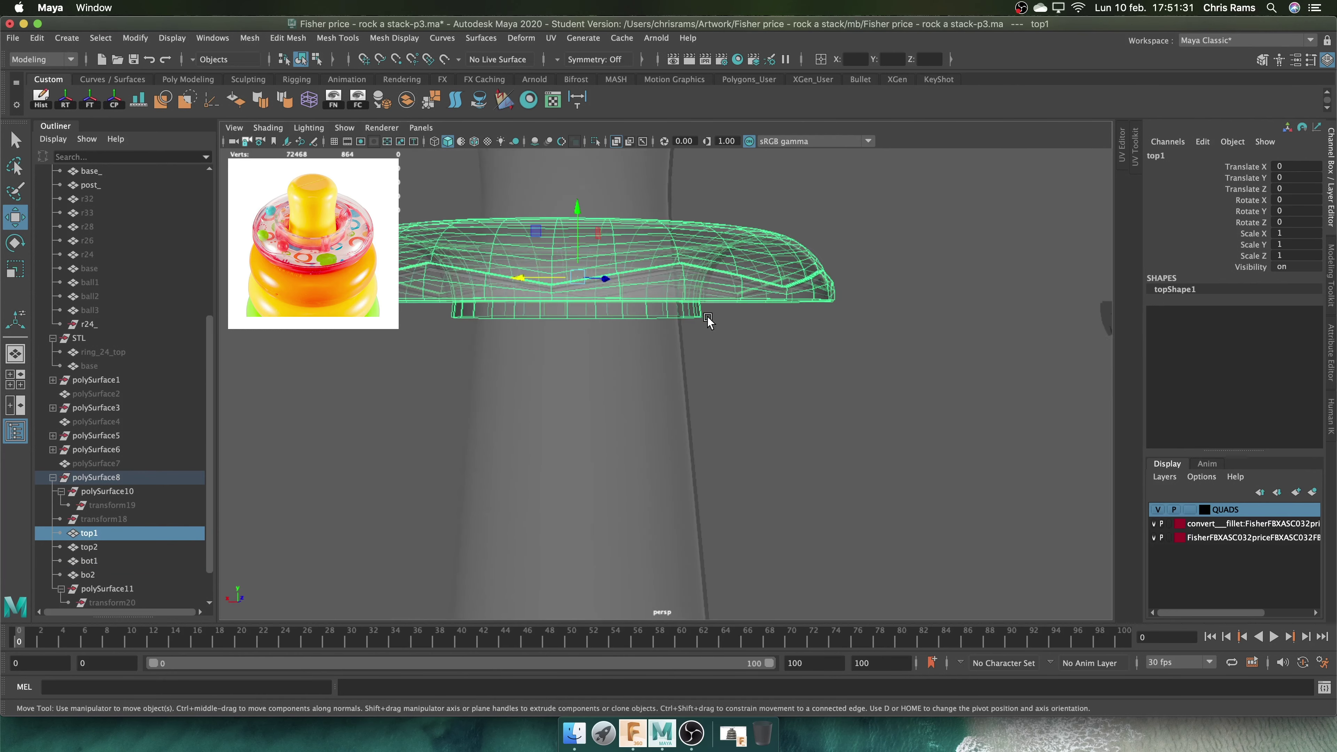
pyautogui.moveTo(716, 335)
pyautogui.mouseDown(button='right')
pyautogui.moveTo(679, 310)
pyautogui.moveTo(706, 347)
pyautogui.mouseUp(button='right')
pyautogui.click(684, 300)
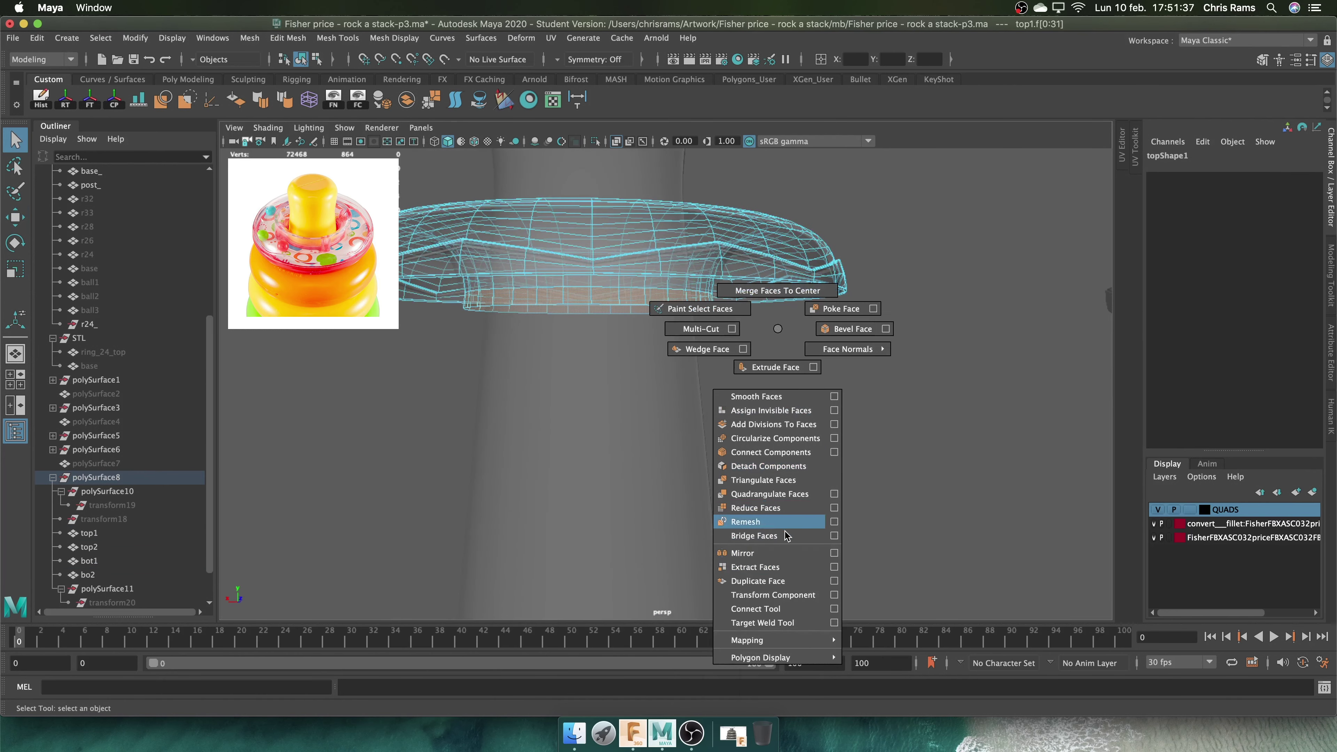
pyautogui.keyDown('shift'); pyautogui.moveTo(663, 299); pyautogui.dragTo(662, 263, button='right'); pyautogui.keyUp('shift')
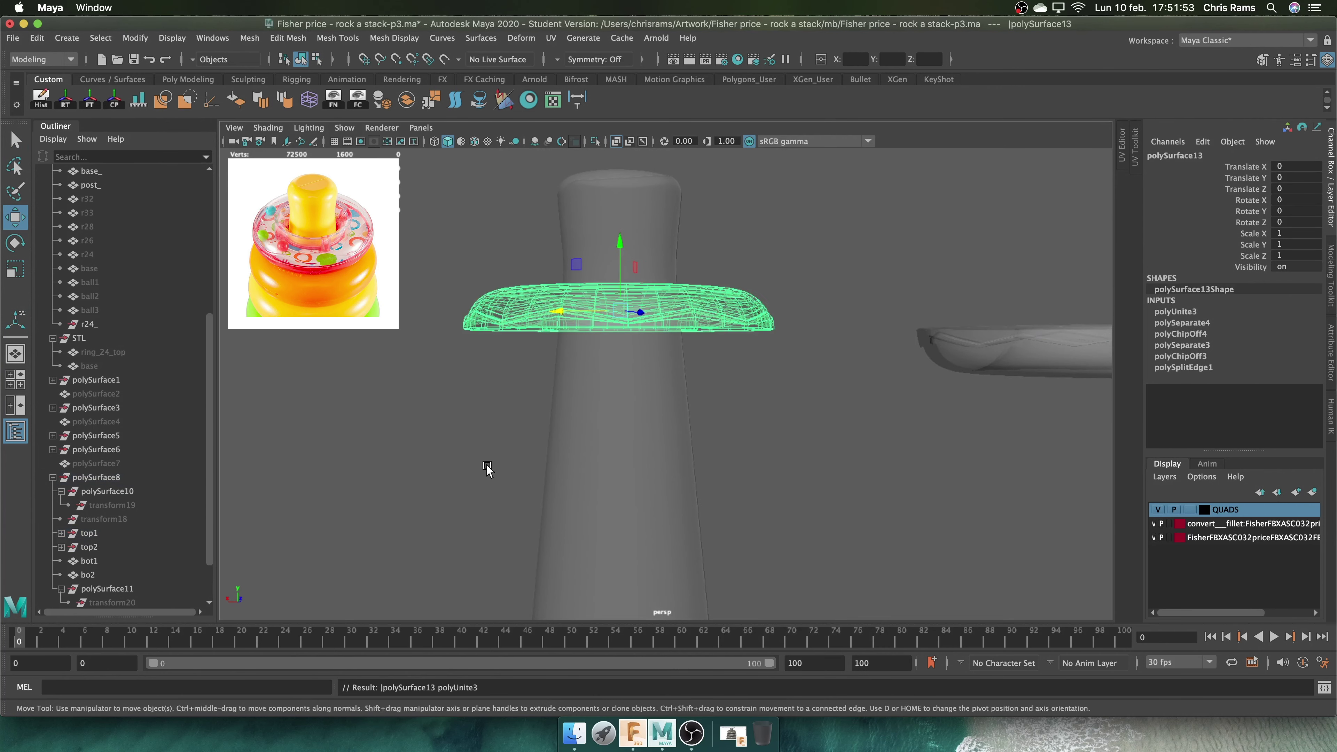
pyautogui.click(616, 141)
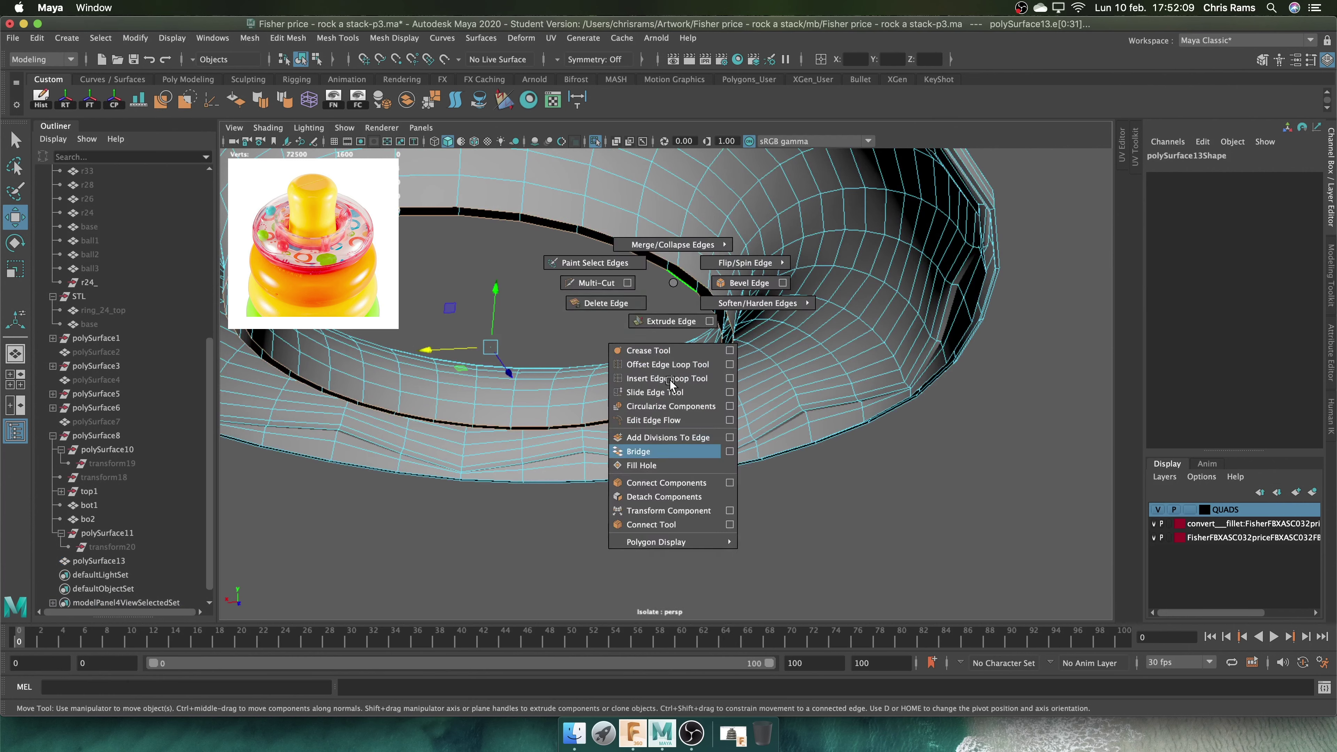
# Bridge the piece's open edge loops, undoing a trial fill of the border hole
pyautogui.keyDown('shift'); pyautogui.moveTo(642, 286); pyautogui.dragTo(642, 427, button='right'); pyautogui.keyUp('shift')
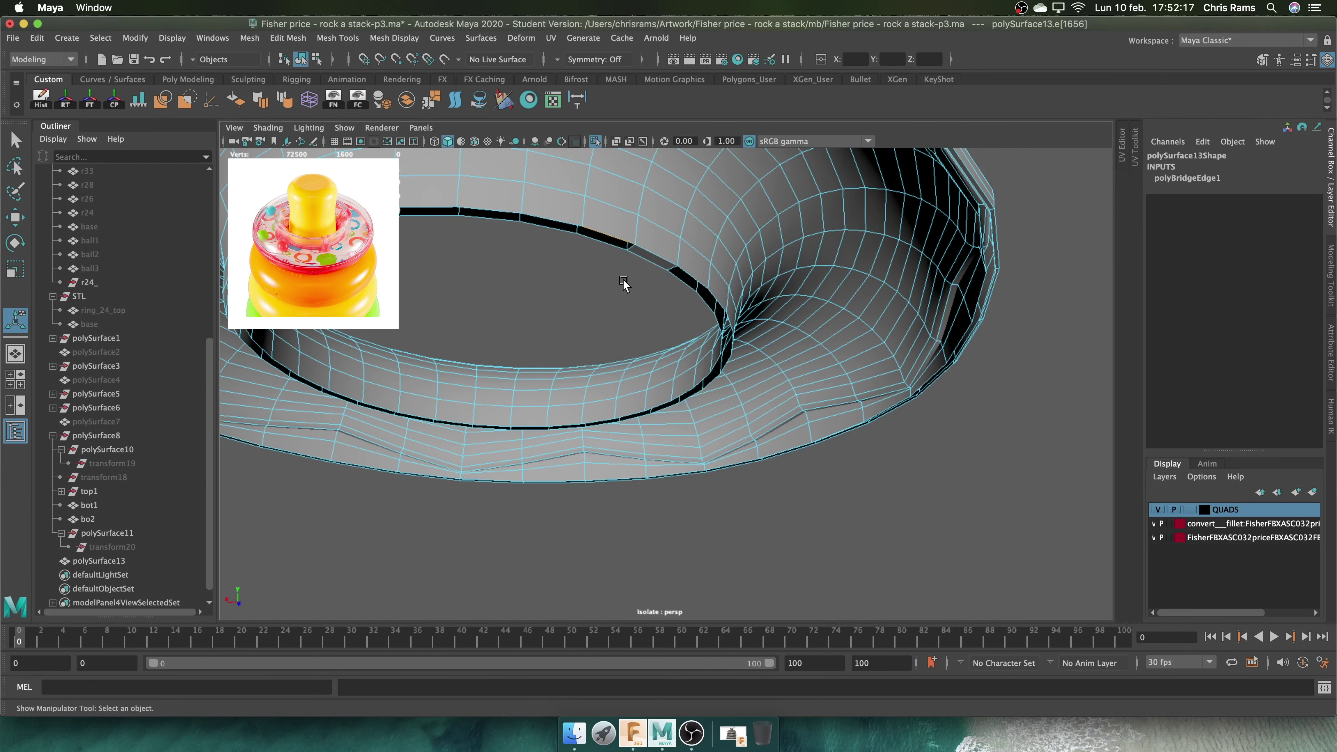
pyautogui.moveTo(613, 299)
pyautogui.keyDown('shift'); pyautogui.mouseDown(button='right')
pyautogui.moveTo(630, 320)
pyautogui.moveTo(630, 289)
pyautogui.mouseUp(button='right'); pyautogui.keyUp('shift')
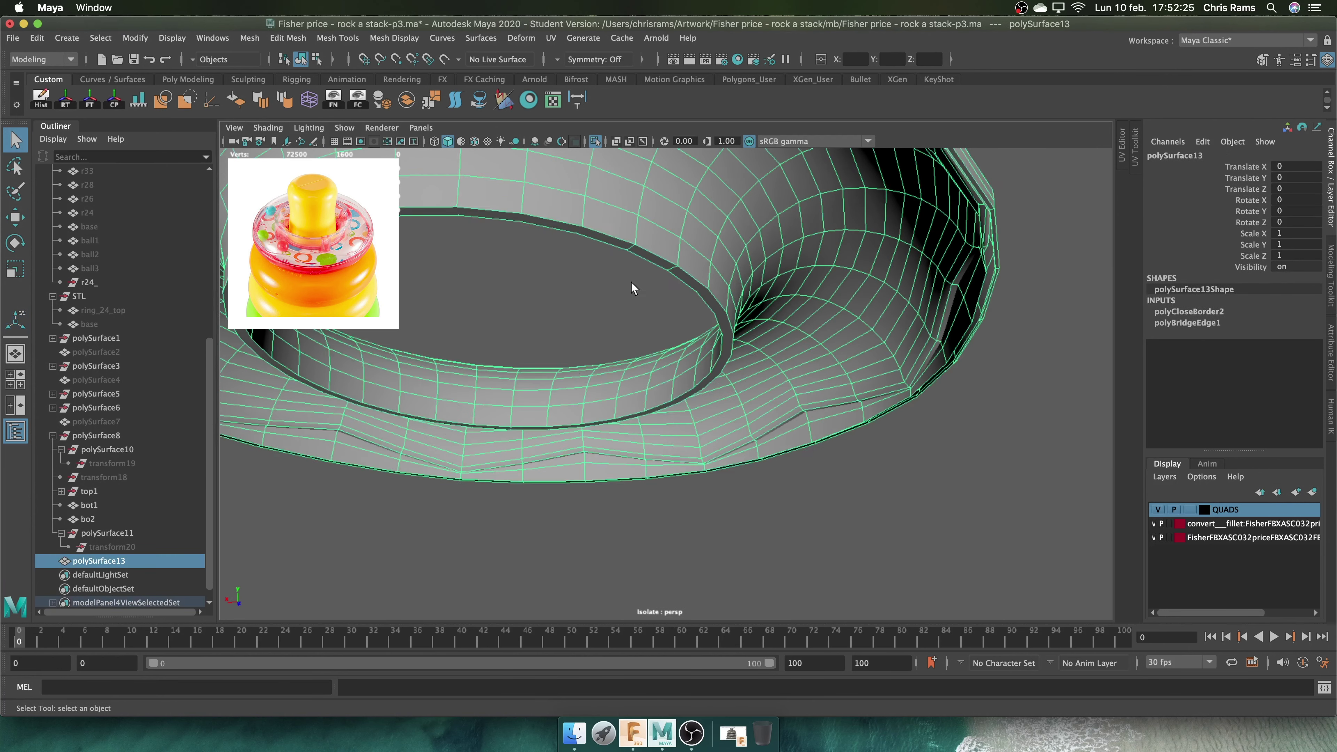
pyautogui.keyDown('alt'); pyautogui.moveTo(618, 302); pyautogui.dragTo(636, 337, button='middle'); pyautogui.keyUp('alt')
pyautogui.press('z')
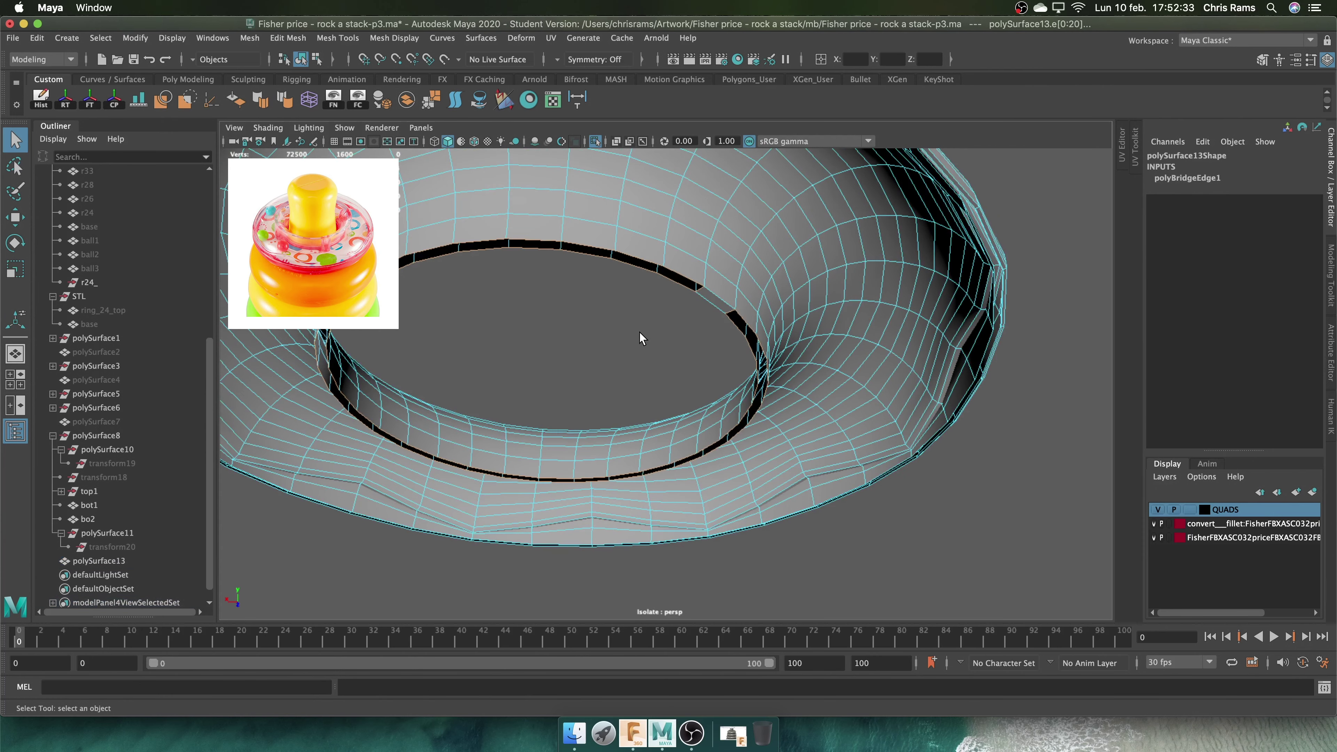
pyautogui.press('z')
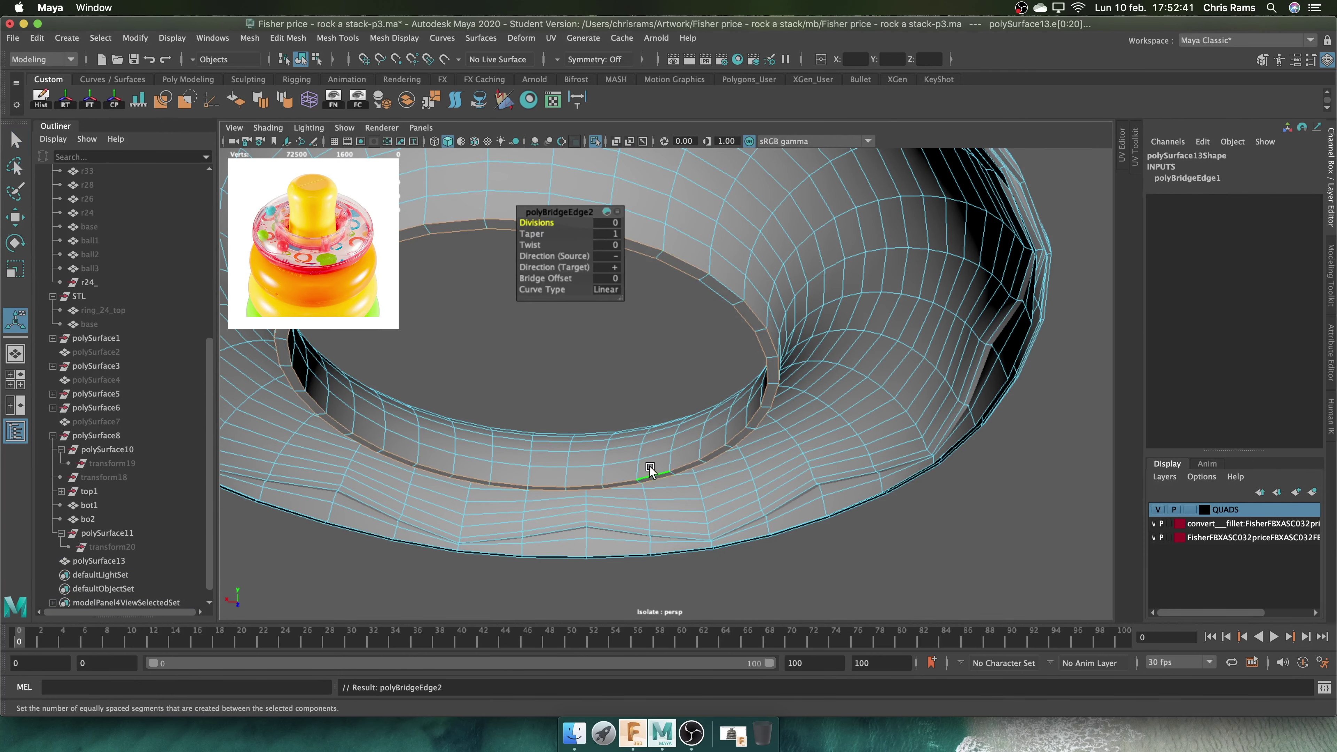
# Reselect the ring piece and bridge the remaining open gaps along its rim
pyautogui.click(719, 257)
pyautogui.moveTo(561, 361)
pyautogui.keyDown('alt'); pyautogui.mouseDown()
pyautogui.moveTo(669, 303)
pyautogui.moveTo(588, 306)
pyautogui.moveTo(732, 355)
pyautogui.moveTo(659, 392)
pyautogui.moveTo(728, 337)
pyautogui.mouseUp(); pyautogui.keyUp('alt')
pyautogui.click(669, 304)
pyautogui.scroll(10, 728, 337)
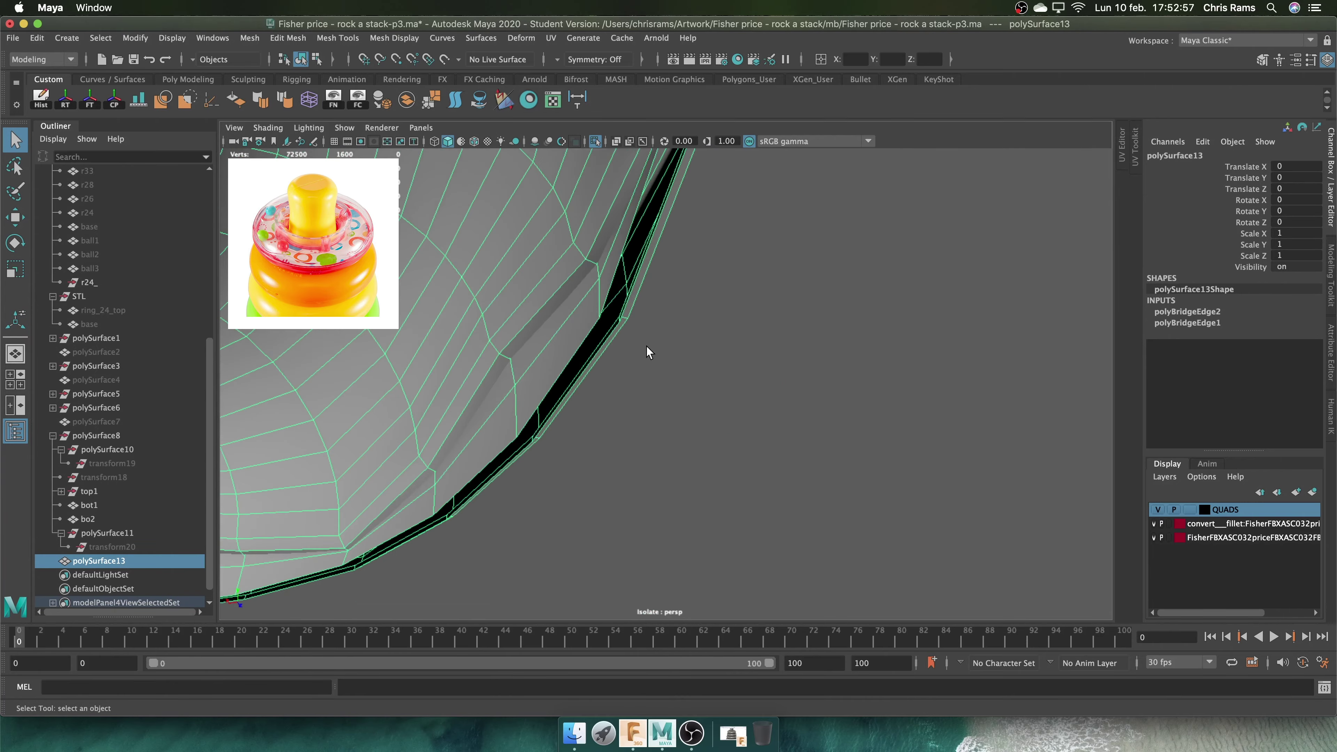
pyautogui.moveTo(648, 353)
pyautogui.keyDown('alt'); pyautogui.mouseDown()
pyautogui.moveTo(626, 373)
pyautogui.moveTo(656, 367)
pyautogui.mouseUp(); pyautogui.keyUp('alt')
pyautogui.press('F10')
pyautogui.click(575, 341)
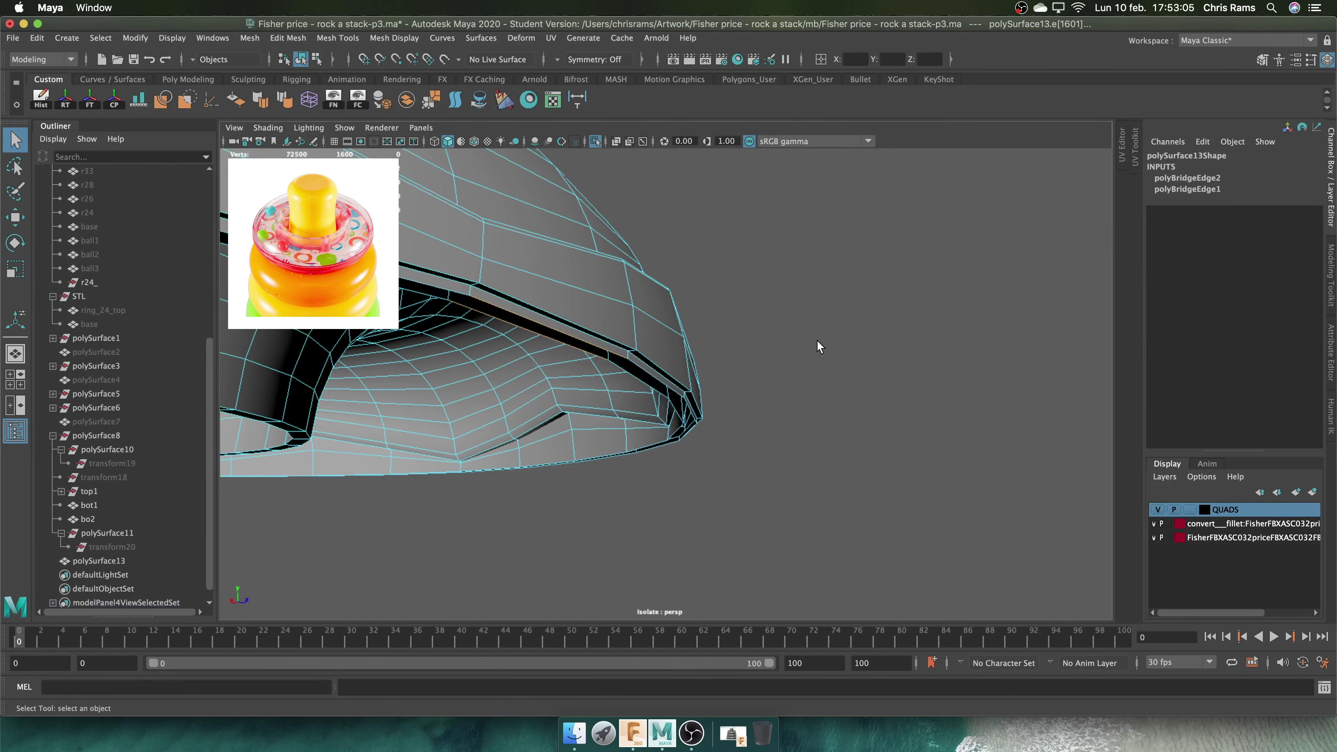
pyautogui.keyDown('shift'); pyautogui.moveTo(474, 295); pyautogui.dragTo(459, 325, button='right'); pyautogui.keyUp('shift')
pyautogui.keyDown('shift'); pyautogui.moveTo(765, 364); pyautogui.dragTo(713, 391, button='right'); pyautogui.keyUp('shift')
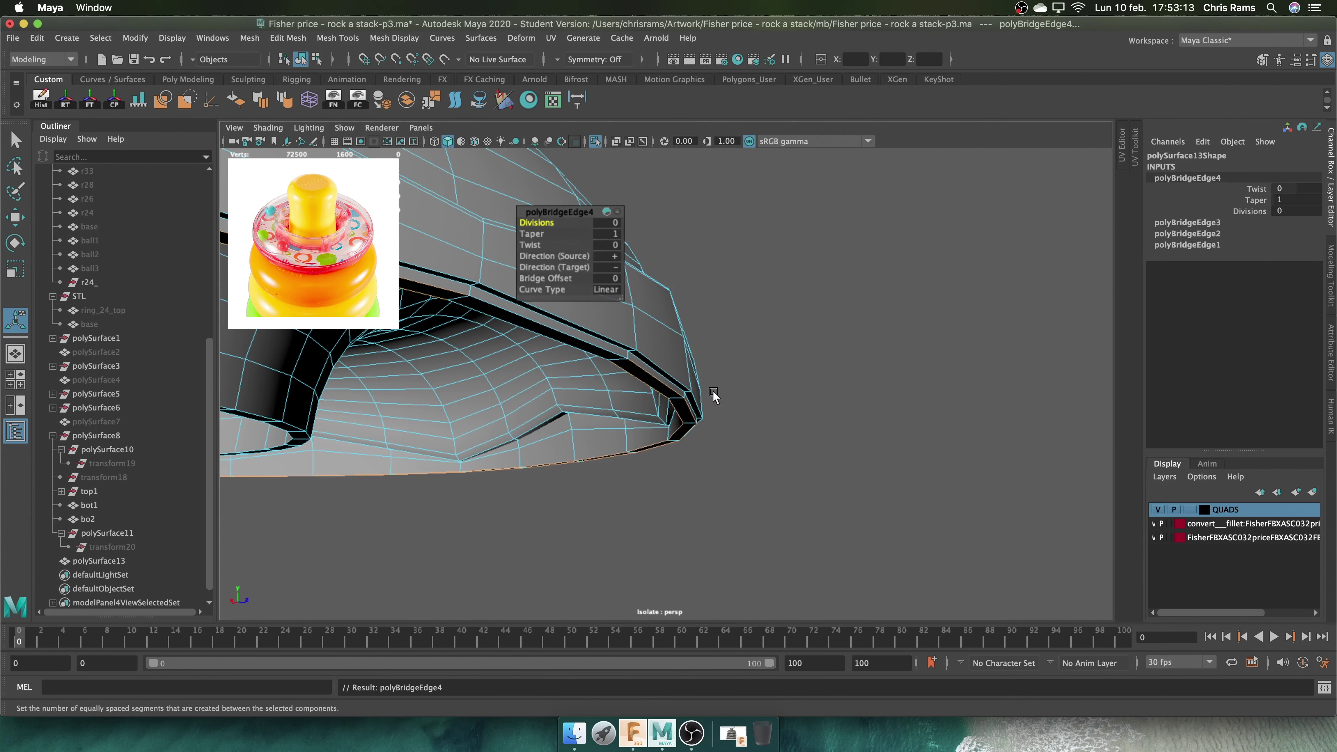
pyautogui.press('F8')
# Add edge loops to the ring piece, remove an unwanted one, and exit isolate view
pyautogui.press('q')
pyautogui.moveTo(713, 391)
pyautogui.keyDown('alt'); pyautogui.mouseDown()
pyautogui.moveTo(618, 349)
pyautogui.moveTo(838, 402)
pyautogui.moveTo(835, 392)
pyautogui.moveTo(771, 418)
pyautogui.moveTo(548, 350)
pyautogui.mouseUp(); pyautogui.keyUp('alt')
pyautogui.scroll(3, 770, 418)
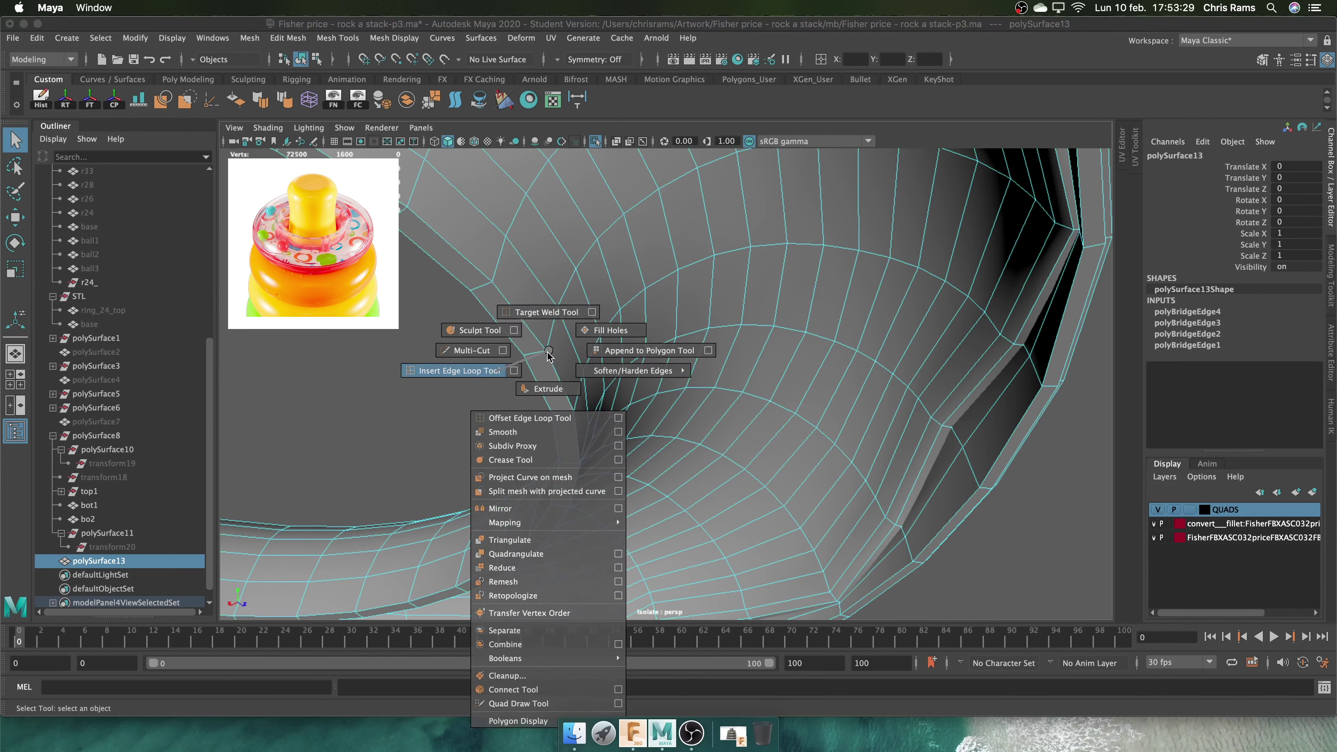
pyautogui.click(540, 352)
pyautogui.moveTo(548, 350)
pyautogui.keyDown('shift'); pyautogui.mouseDown(button='right')
pyautogui.moveTo(474, 369)
pyautogui.moveTo(527, 400)
pyautogui.mouseUp(button='right'); pyautogui.keyUp('shift')
pyautogui.press('F8')
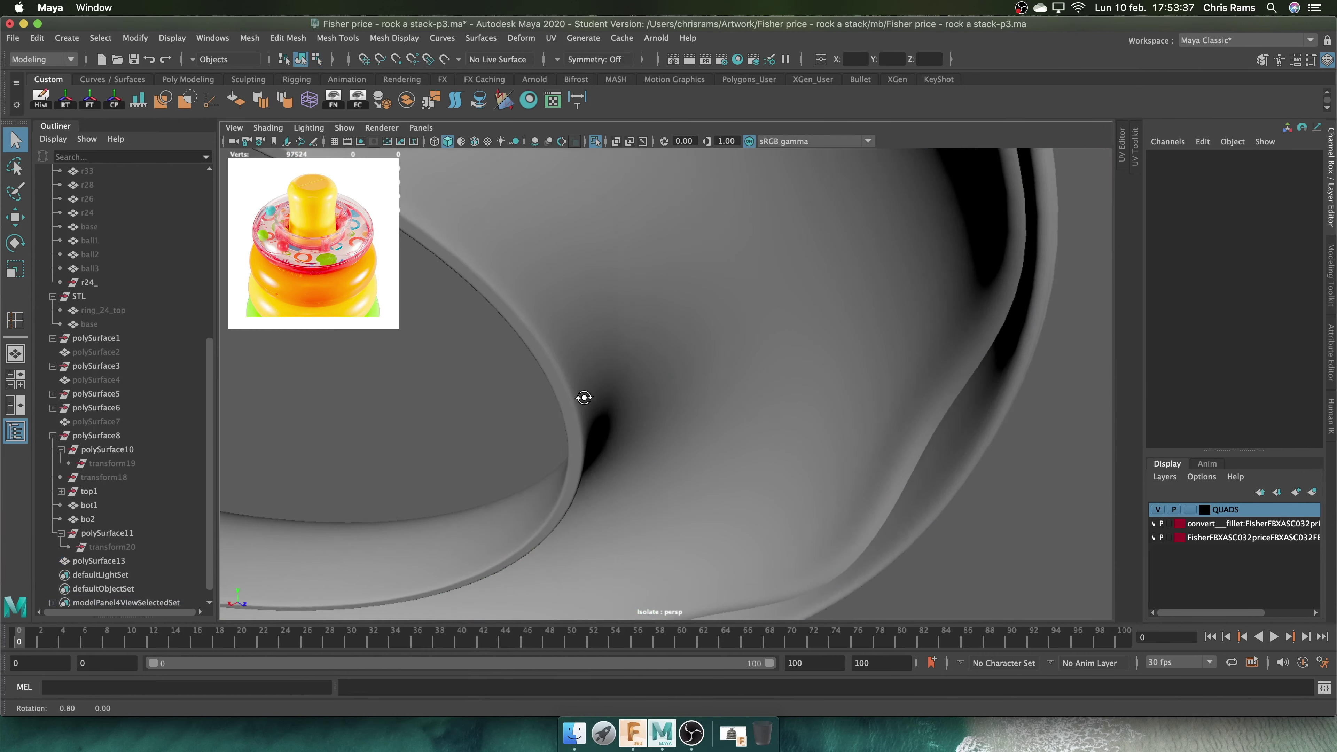
pyautogui.keyDown('alt'); pyautogui.moveTo(585, 397); pyautogui.dragTo(764, 341); pyautogui.keyUp('alt')
pyautogui.keyDown('shift'); pyautogui.moveTo(843, 330); pyautogui.dragTo(706, 351, button='right'); pyautogui.keyUp('shift')
pyautogui.click(754, 326)
pyautogui.press('F8')
pyautogui.hotkey('ctrl', '1')
pyautogui.scroll(-5, 887, 309)
# Undo moving the dish aside, select the r24_ ring and save the scene
pyautogui.click(711, 317)
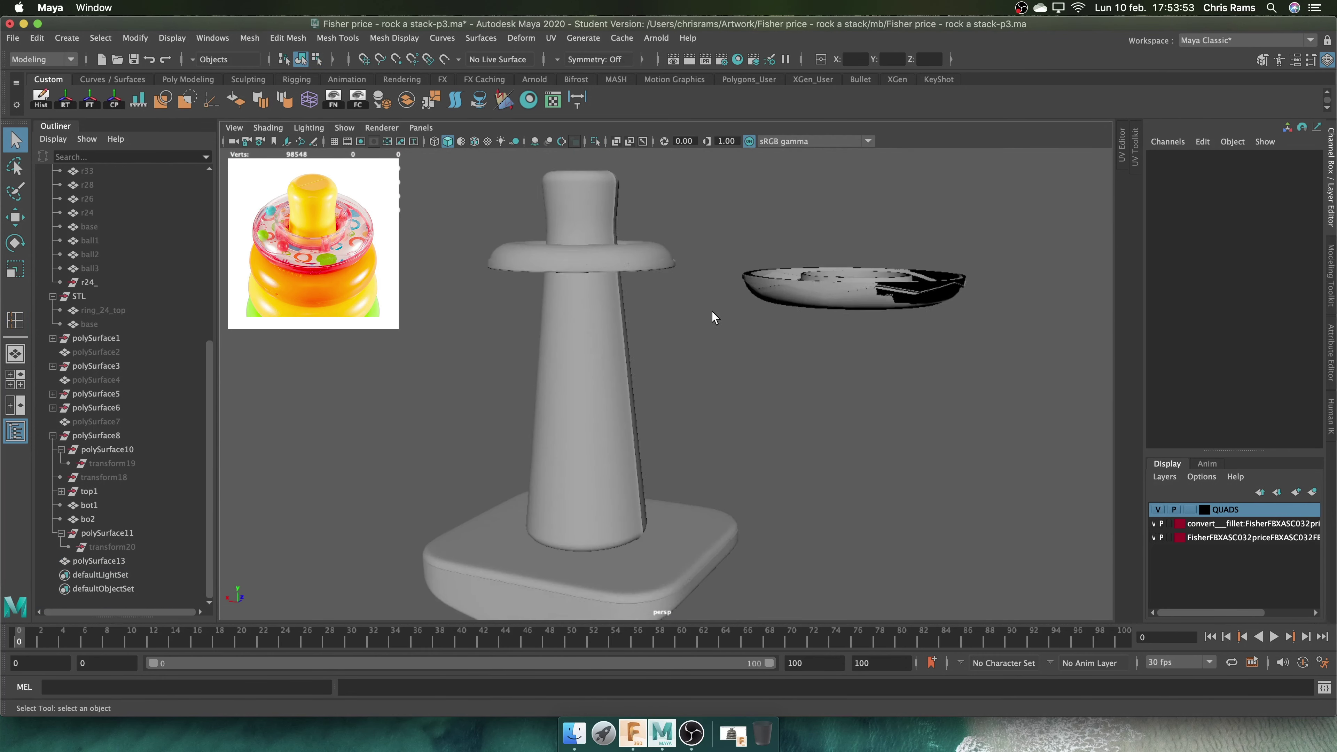
pyautogui.keyDown('alt'); pyautogui.moveTo(712, 312); pyautogui.dragTo(693, 316); pyautogui.keyUp('alt')
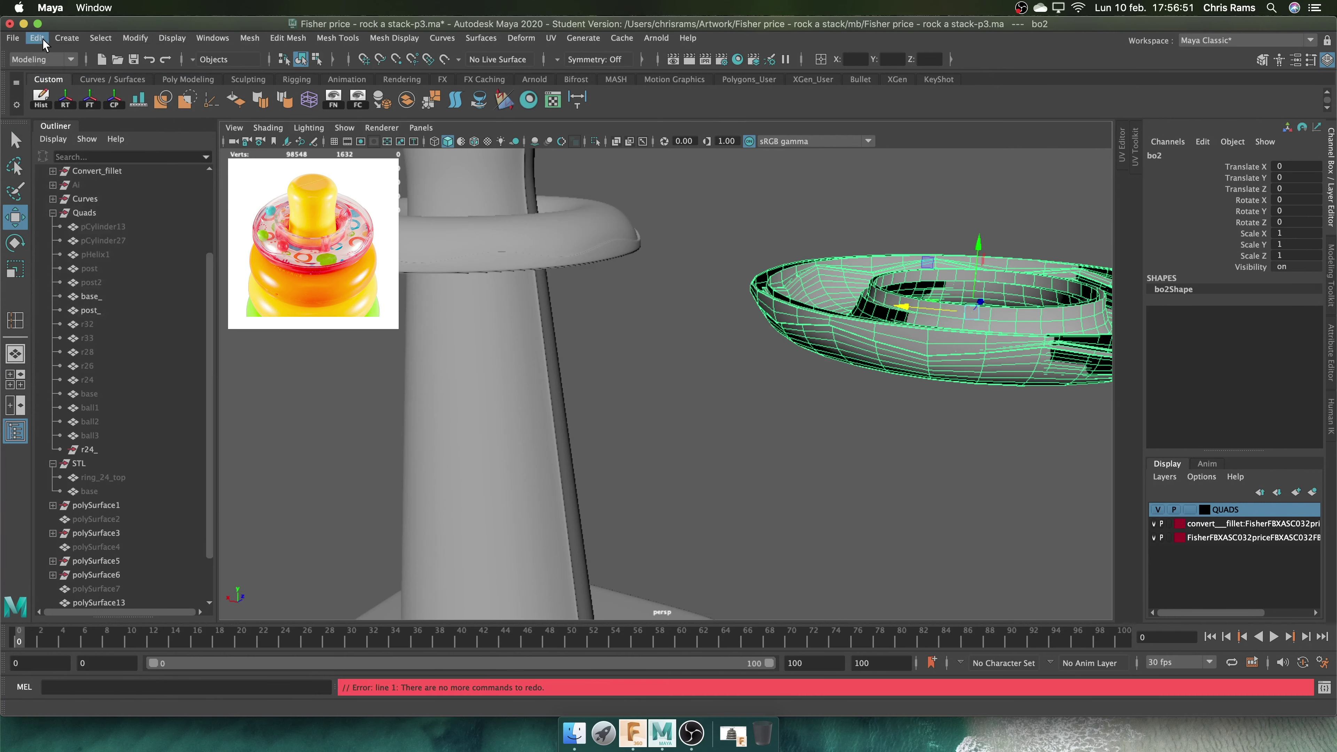
pyautogui.hotkey('ctrl', 'z')
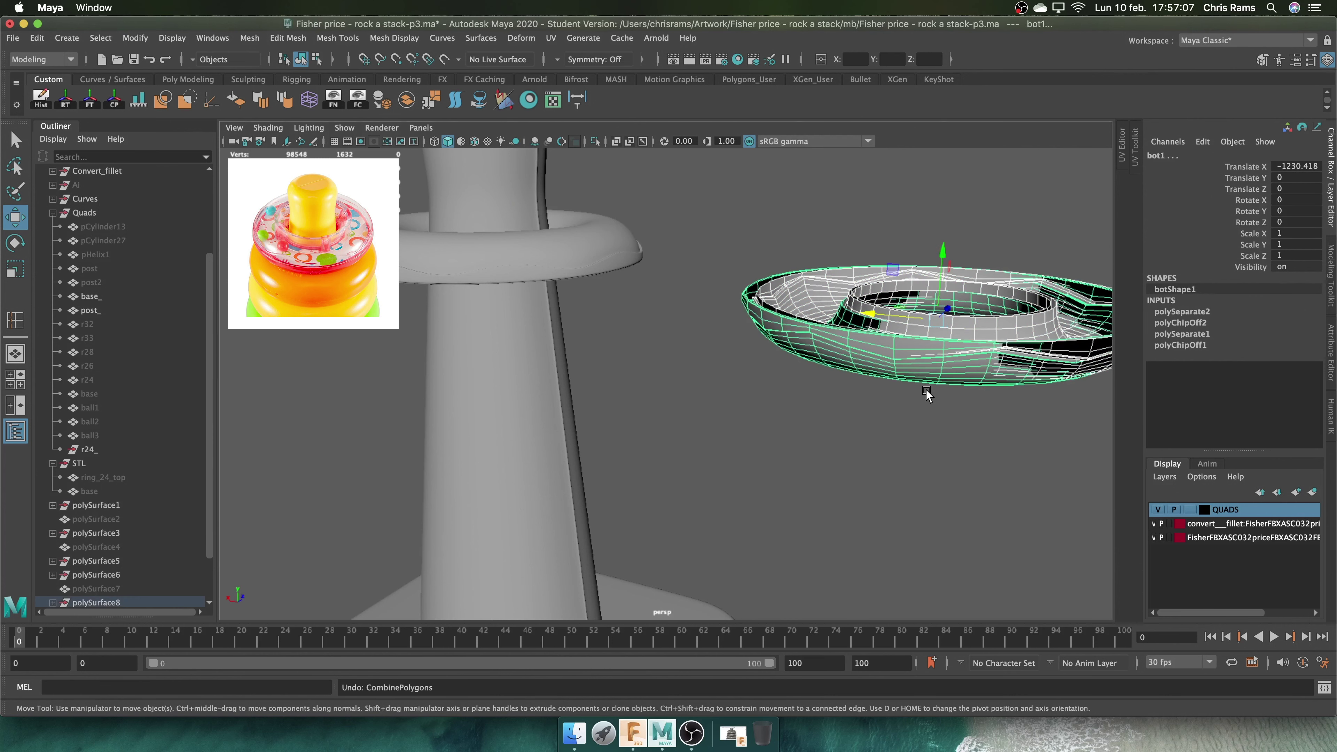
pyautogui.scroll(-2, 121, 474)
pyautogui.doubleClick(104, 563)
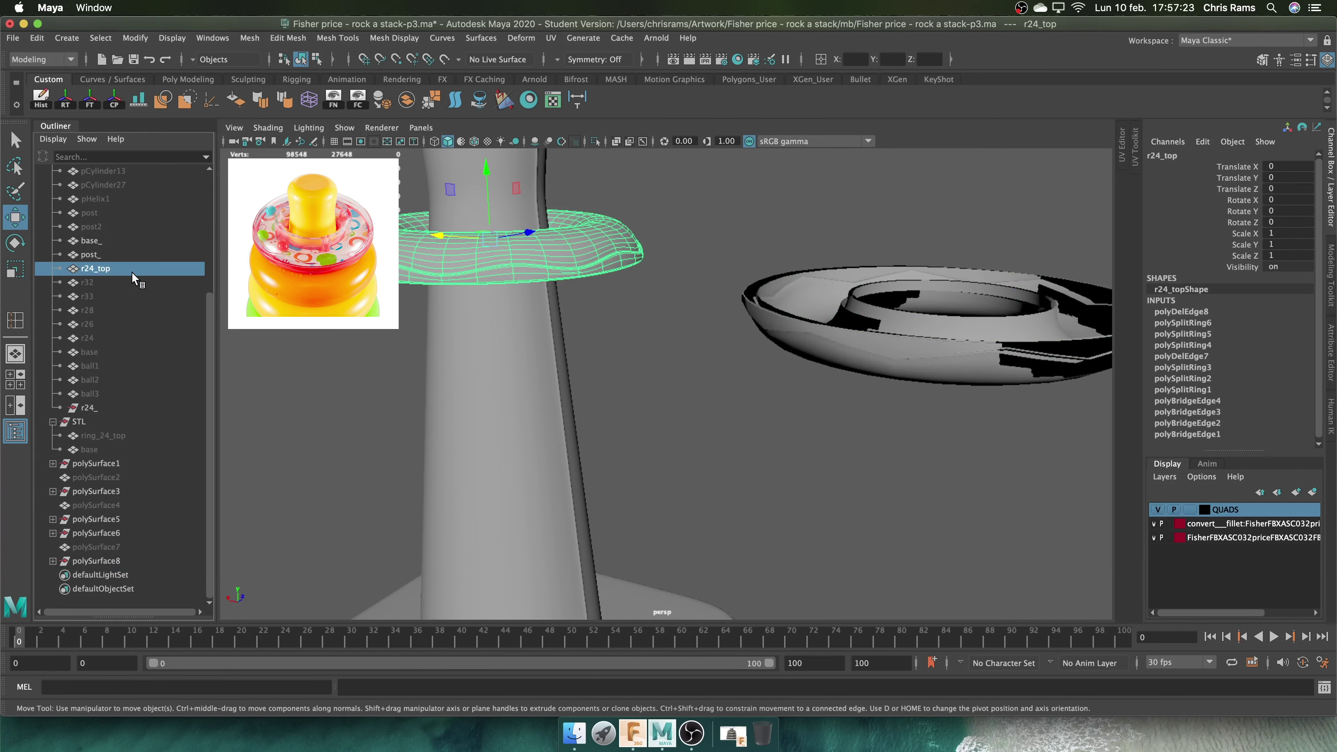
pyautogui.click(88, 408)
pyautogui.scroll(-2, 440, 287)
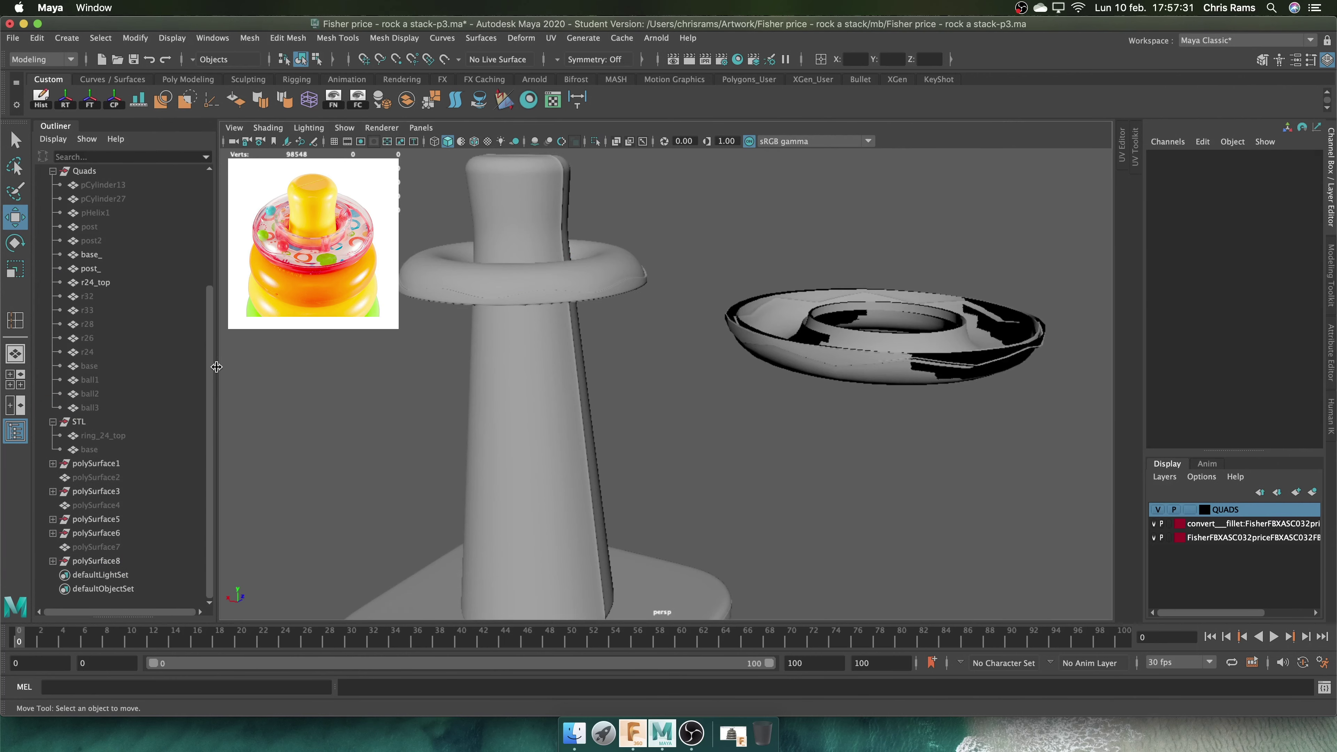
pyautogui.keyDown('alt'); pyautogui.moveTo(226, 367); pyautogui.dragTo(441, 364); pyautogui.keyUp('alt')
pyautogui.click(616, 394)
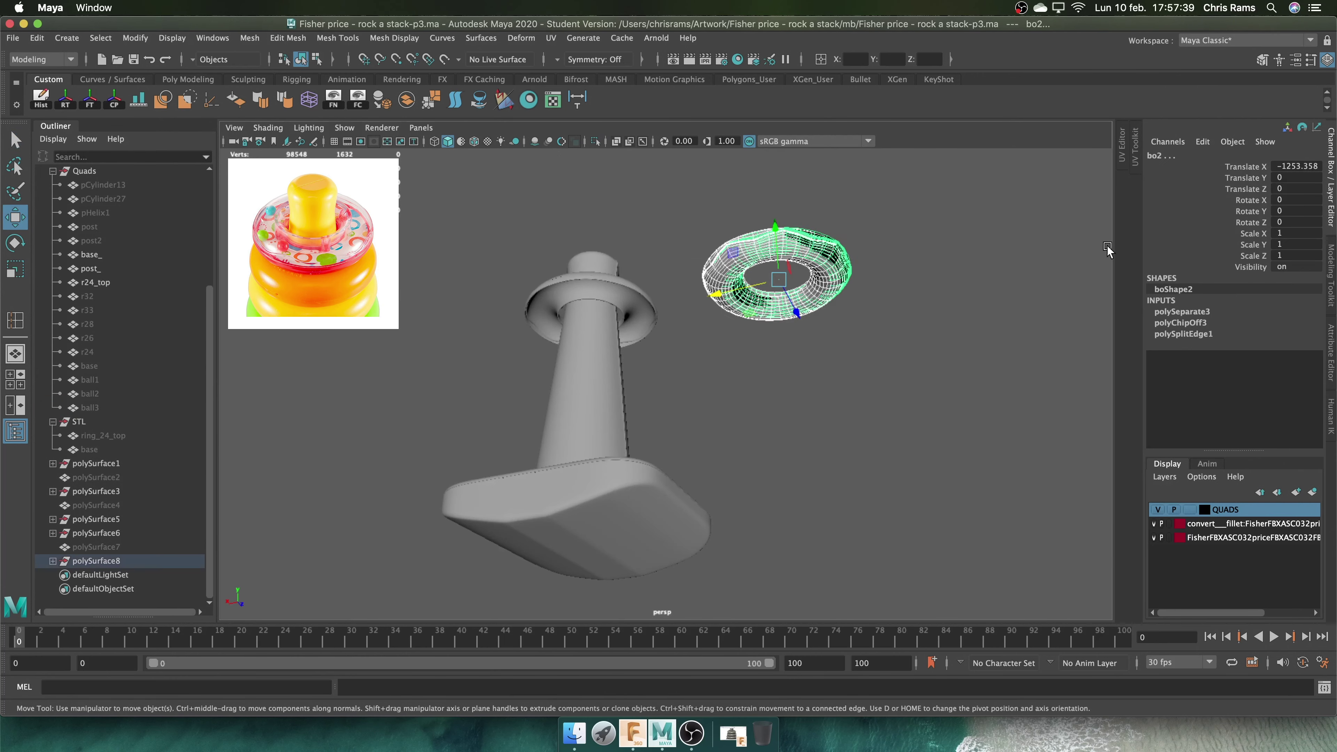
# Isolate the bottom torus and frame it in the perspective view
pyautogui.hotkey('ctrl', '1')
pyautogui.keyDown('alt'); pyautogui.moveTo(589, 316); pyautogui.dragTo(714, 323); pyautogui.keyUp('alt')
pyautogui.press('space')
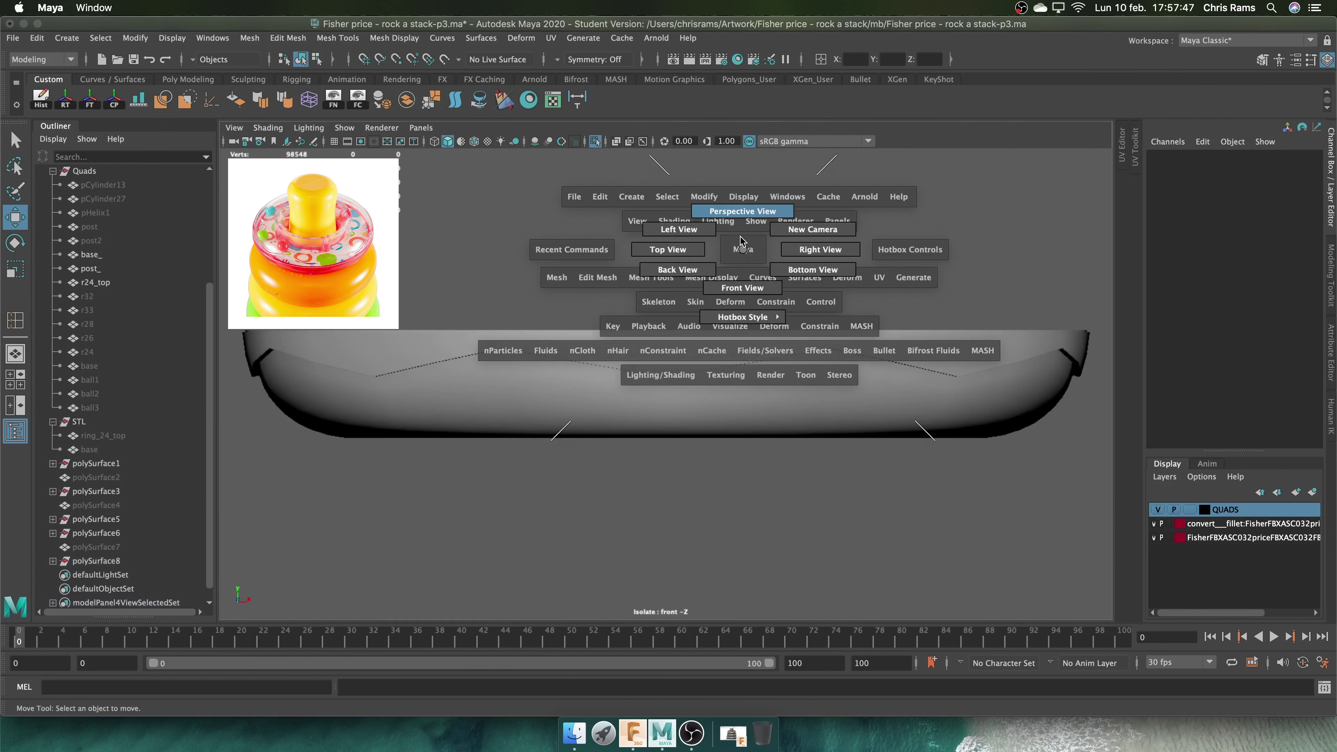
pyautogui.click(618, 308)
pyautogui.press('f')
pyautogui.click(392, 492)
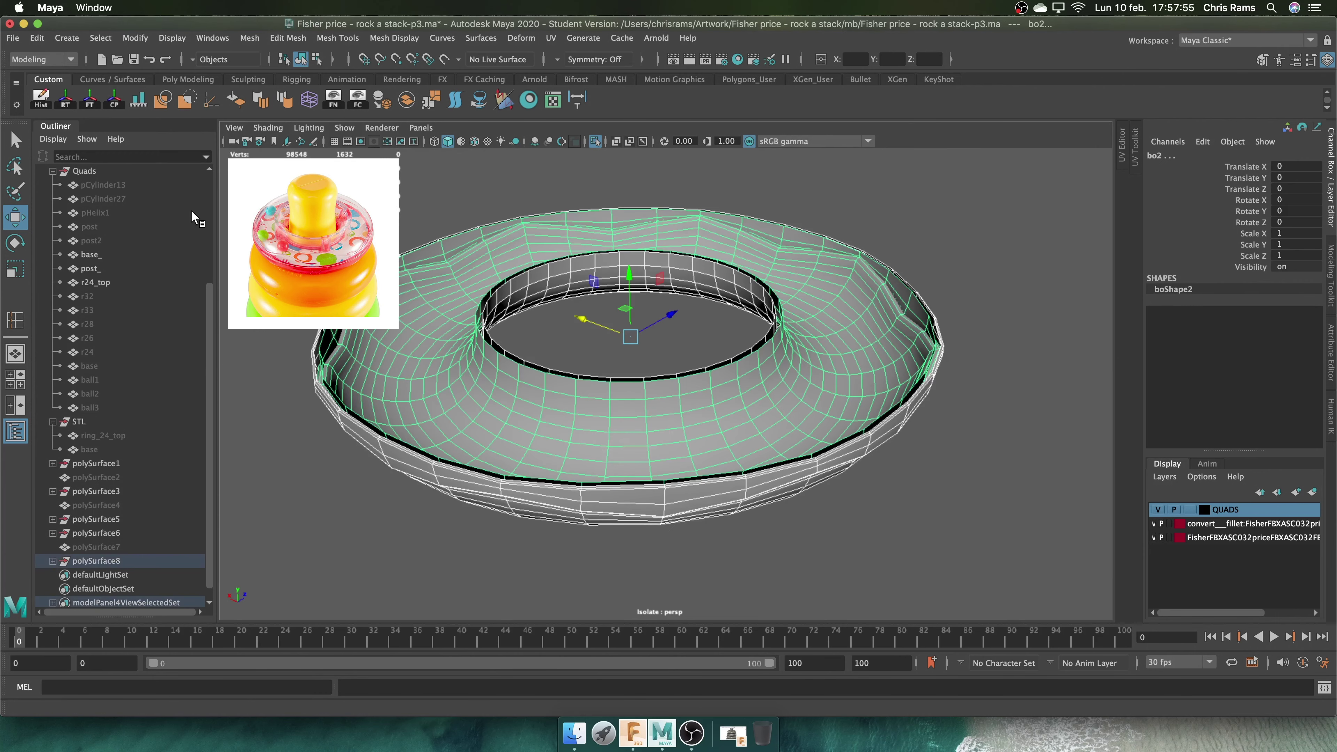
pyautogui.keyDown('alt'); pyautogui.moveTo(540, 338); pyautogui.dragTo(632, 316); pyautogui.keyUp('alt')
pyautogui.scroll(-5, 869, 319)
# Combine the bottom torus pieces into one mesh
pyautogui.keyDown('shift'); pyautogui.moveTo(868, 316); pyautogui.dragTo(864, 612, button='right'); pyautogui.keyUp('shift')
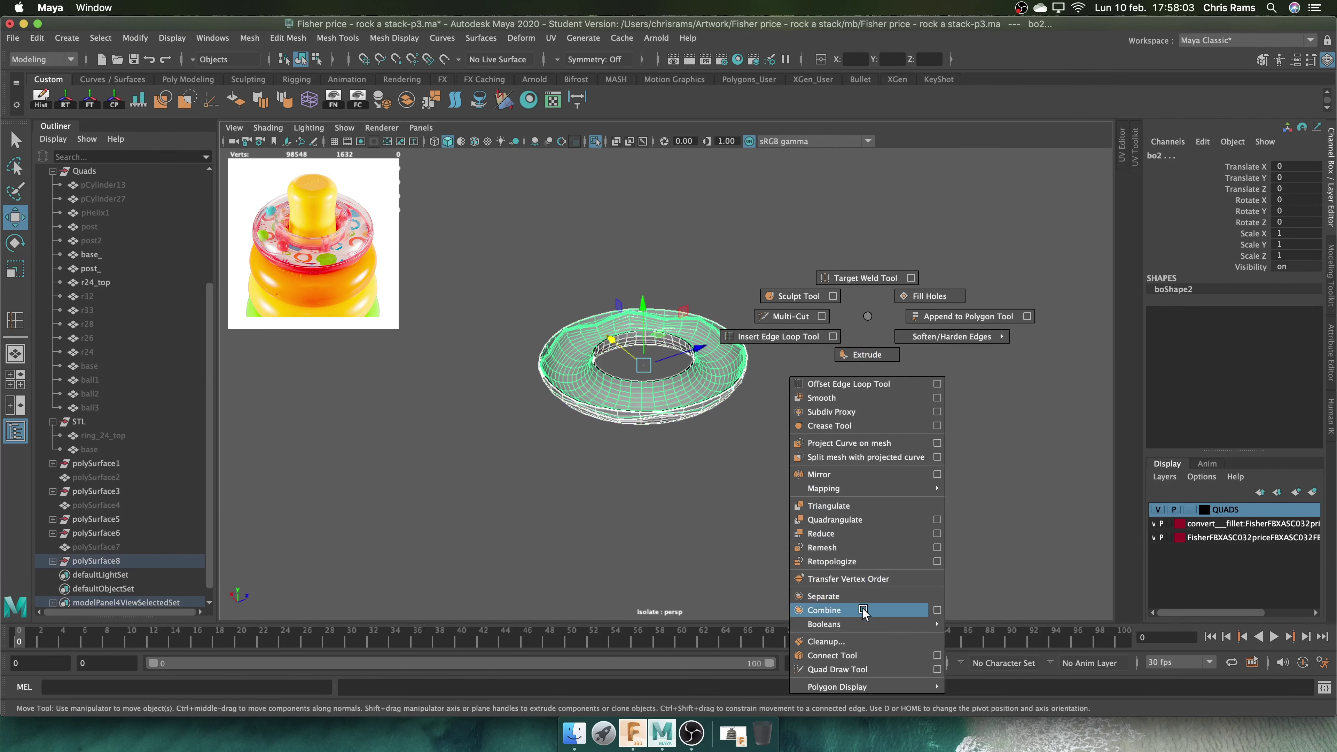
pyautogui.moveTo(821, 297)
pyautogui.keyDown('alt'); pyautogui.mouseDown()
pyautogui.moveTo(695, 360)
pyautogui.moveTo(702, 409)
pyautogui.mouseUp(); pyautogui.keyUp('alt')
pyautogui.click(705, 367)
pyautogui.scroll(5, 705, 367)
# Bridge the first open gap in the torus and insert an edge loop along the strip
pyautogui.keyDown('shift'); pyautogui.moveTo(800, 397); pyautogui.dragTo(765, 567, button='right'); pyautogui.keyUp('shift')
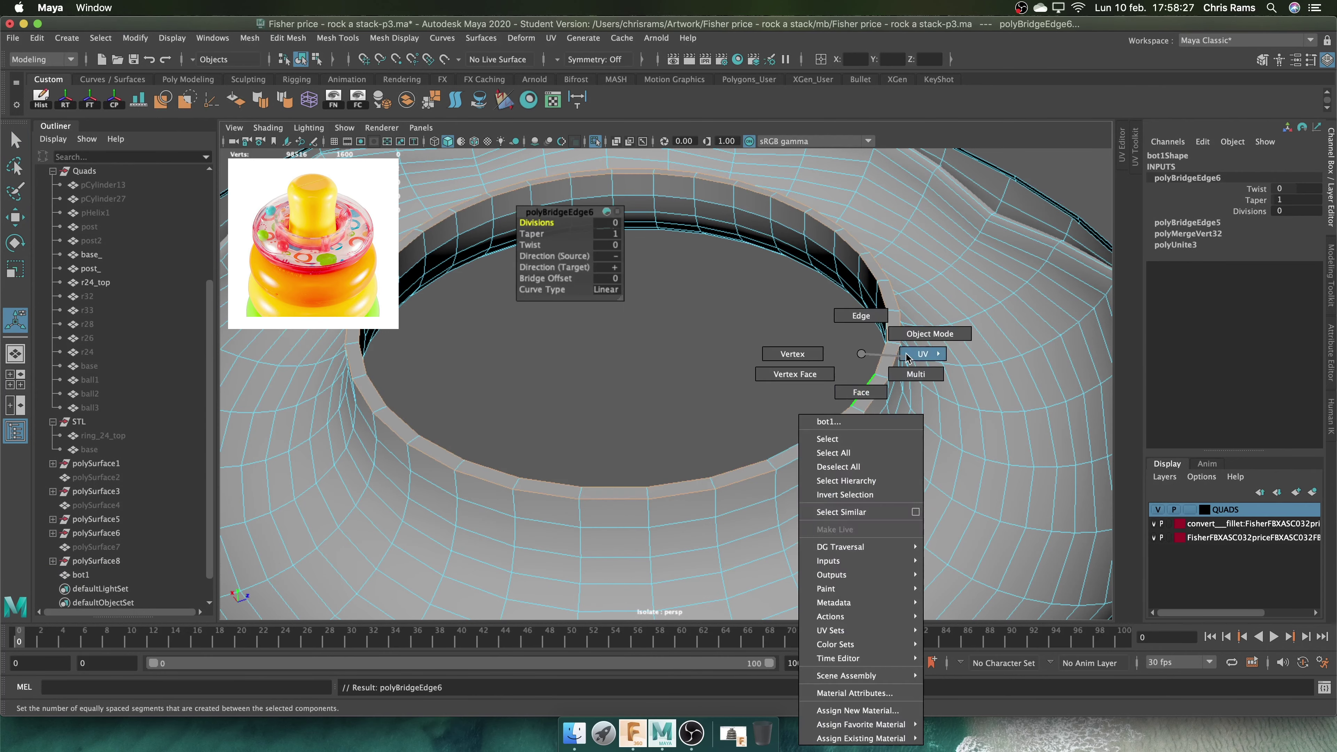
pyautogui.keyDown('shift'); pyautogui.moveTo(768, 465); pyautogui.dragTo(800, 464, button='right'); pyautogui.keyUp('shift')
pyautogui.click(750, 490)
pyautogui.scroll(5, 835, 582)
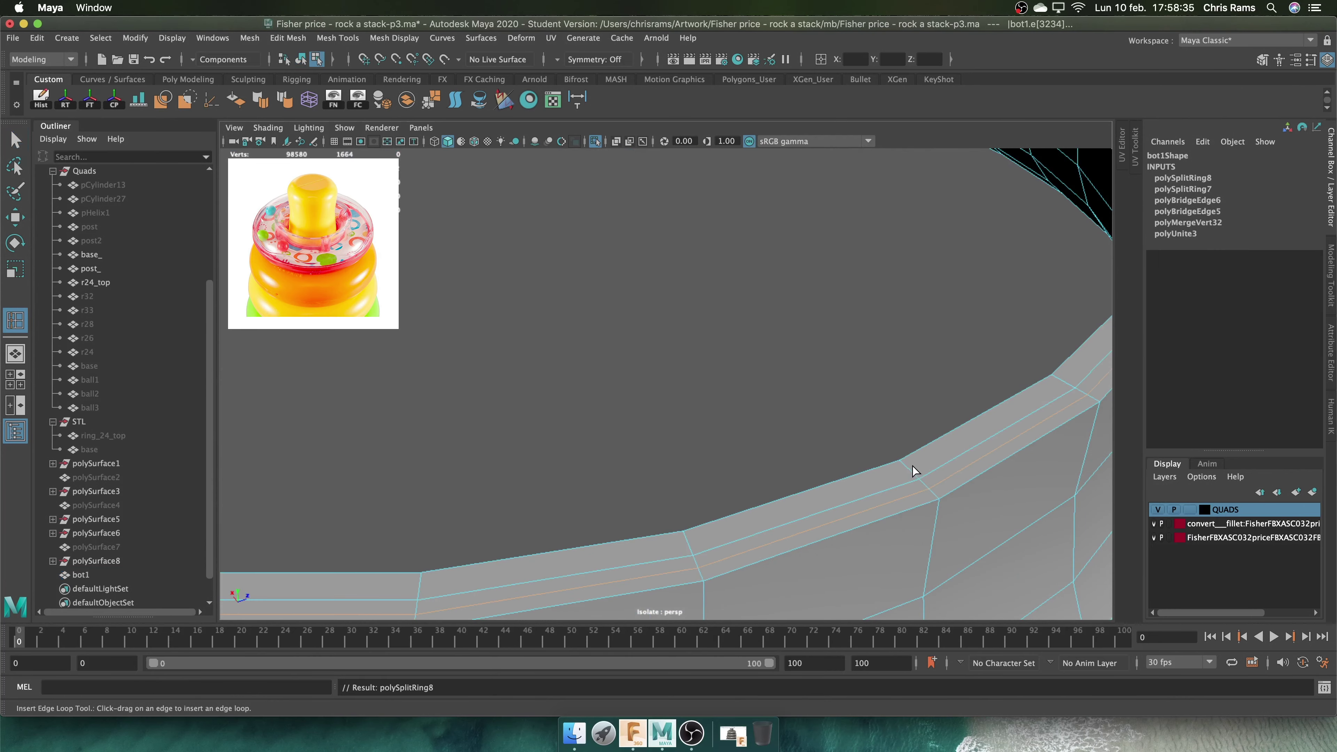
pyautogui.press('q')
pyautogui.moveTo(863, 353); pyautogui.dragTo(931, 335, button='right')
pyautogui.press('f')
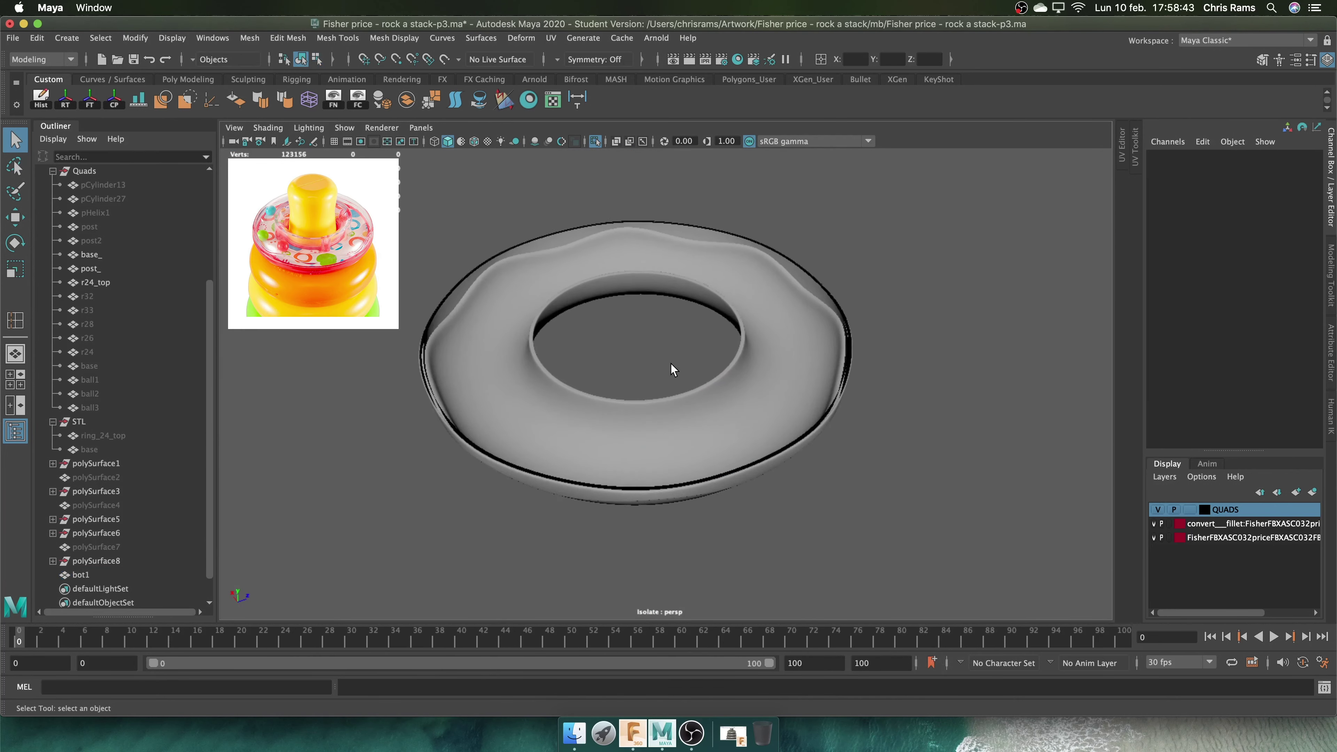
pyautogui.scroll(5, 779, 442)
# Bridge the remaining open edge gaps on the torus
pyautogui.click(798, 345)
pyautogui.moveTo(798, 345)
pyautogui.keyDown('shift'); pyautogui.mouseDown(button='right')
pyautogui.moveTo(798, 457)
pyautogui.moveTo(768, 514)
pyautogui.mouseUp(button='right'); pyautogui.keyUp('shift')
pyautogui.keyDown('shift'); pyautogui.moveTo(1027, 437); pyautogui.dragTo(997, 496, button='right'); pyautogui.keyUp('shift')
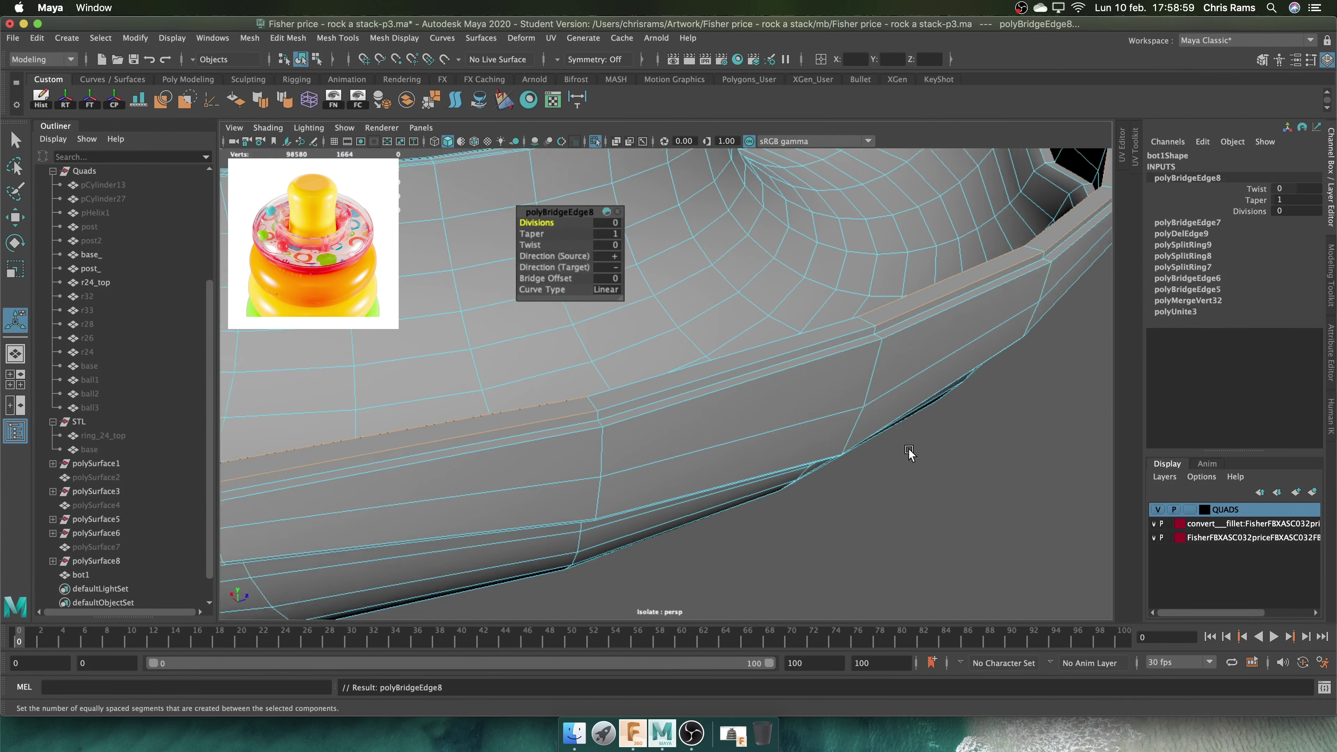
pyautogui.press('q')
pyautogui.moveTo(968, 453); pyautogui.dragTo(968, 401, button='right')
pyautogui.scroll(3, 968, 436)
# Insert two edge loops along the seam and preview the bot1 torus smoothed
pyautogui.click(812, 401)
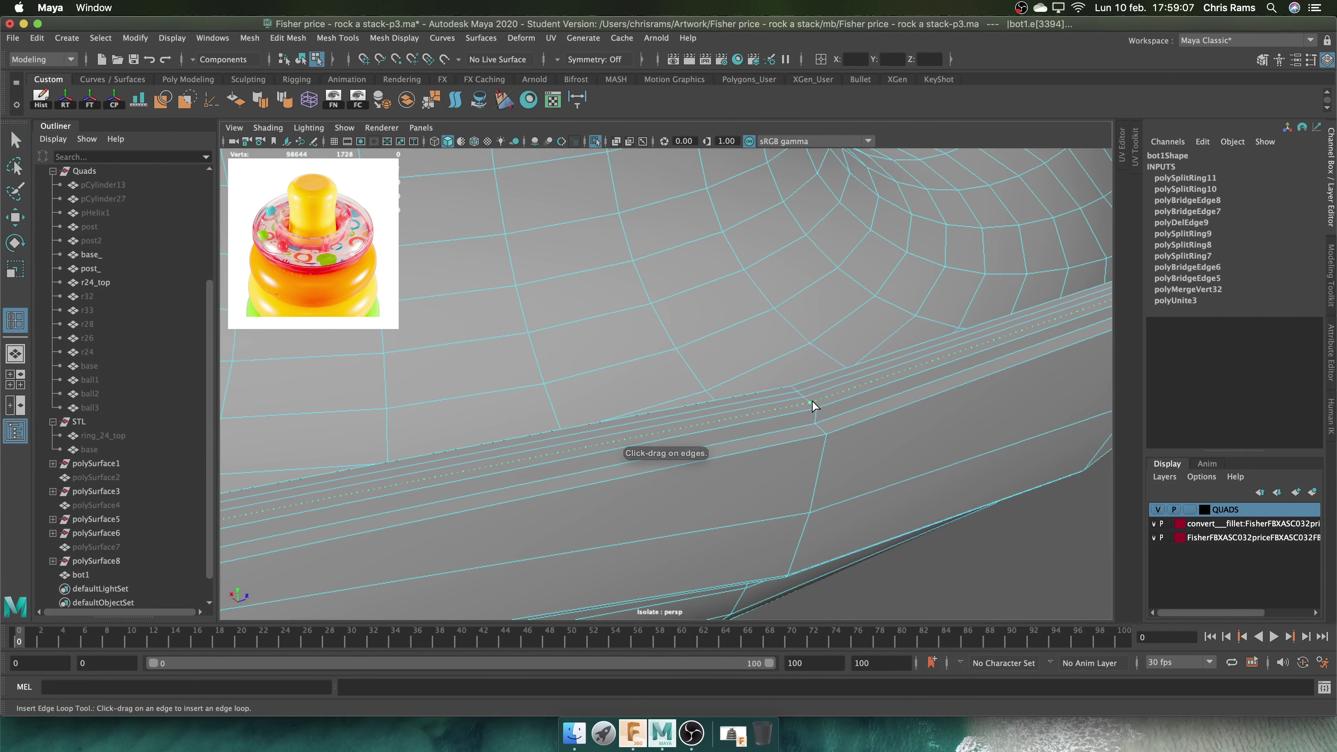
pyautogui.keyDown('shift'); pyautogui.moveTo(812, 401); pyautogui.dragTo(812, 430, button='right'); pyautogui.keyUp('shift')
pyautogui.scroll(-5, 722, 323)
pyautogui.moveTo(722, 322); pyautogui.dragTo(863, 268, button='right')
pyautogui.press('3')
pyautogui.click(864, 268)
pyautogui.keyDown('alt'); pyautogui.moveTo(863, 268); pyautogui.dragTo(736, 207); pyautogui.keyUp('alt')
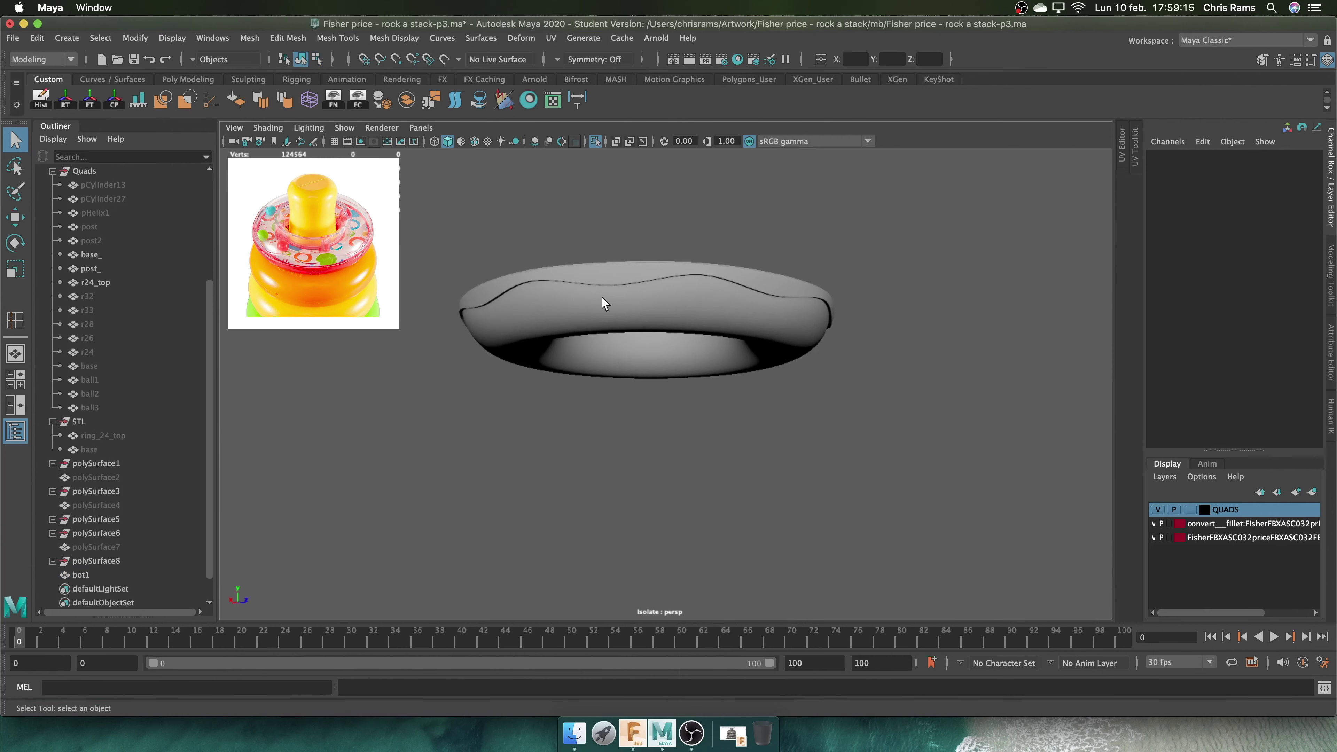
pyautogui.click(603, 302)
# Show all objects and move r24_bottom right below r24_top_ in the Outliner
pyautogui.hotkey('ctrl', '1')
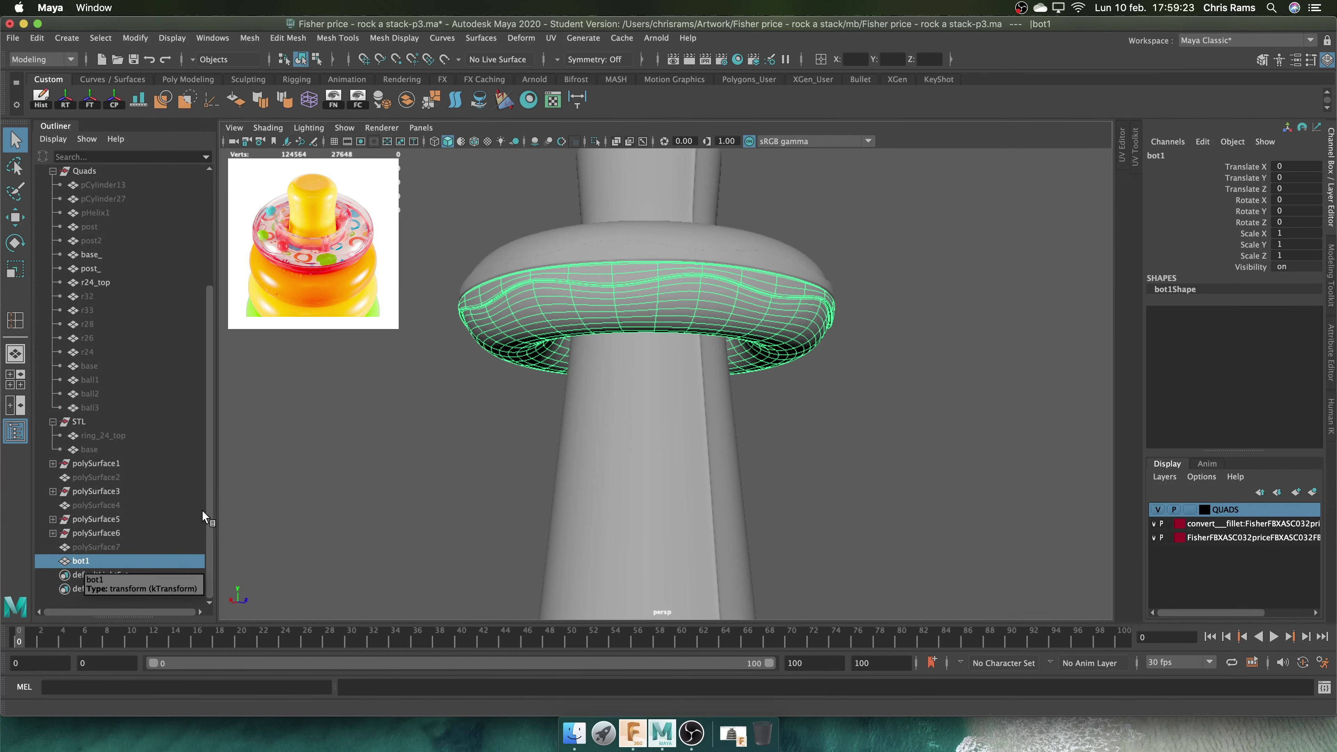
pyautogui.click(928, 398)
pyautogui.scroll(3, 929, 398)
pyautogui.keyDown('alt'); pyautogui.moveTo(929, 398); pyautogui.dragTo(939, 318, button='middle'); pyautogui.keyUp('alt')
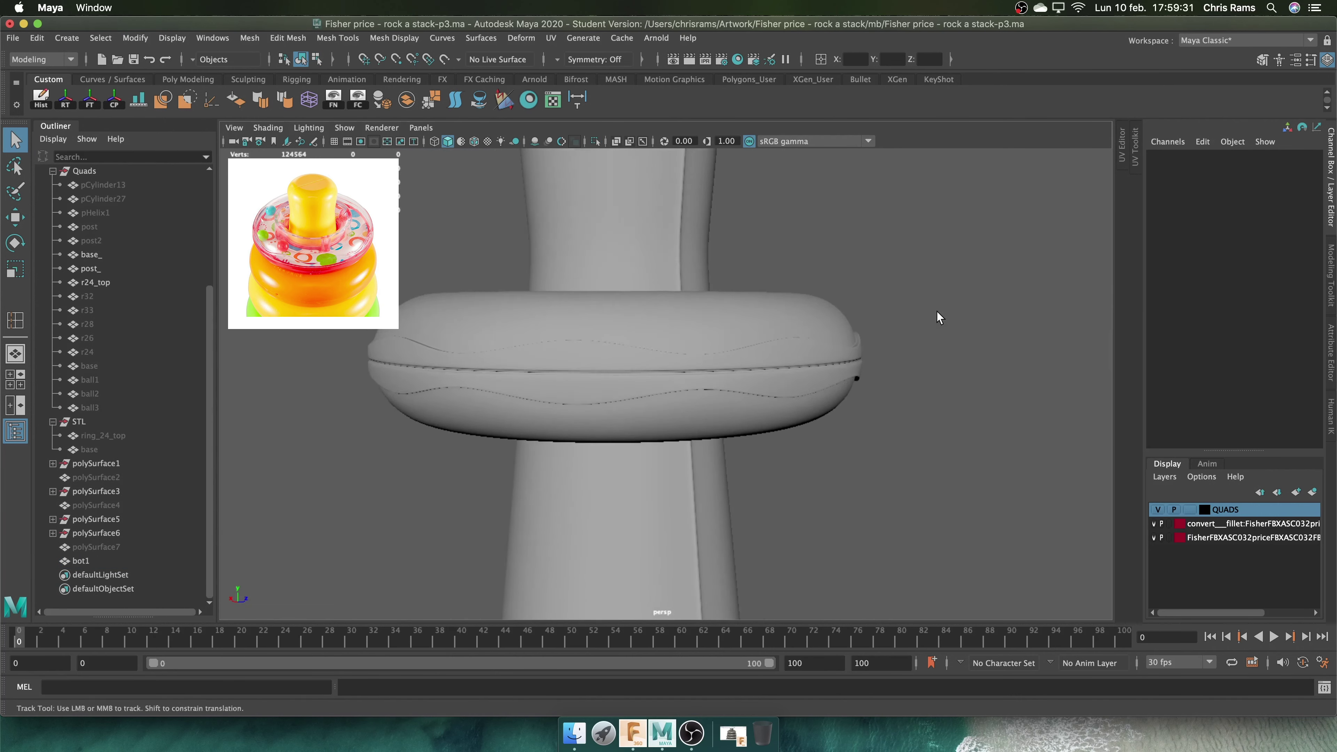
pyautogui.keyDown('alt'); pyautogui.moveTo(939, 318); pyautogui.dragTo(926, 379); pyautogui.keyUp('alt')
pyautogui.click(82, 561)
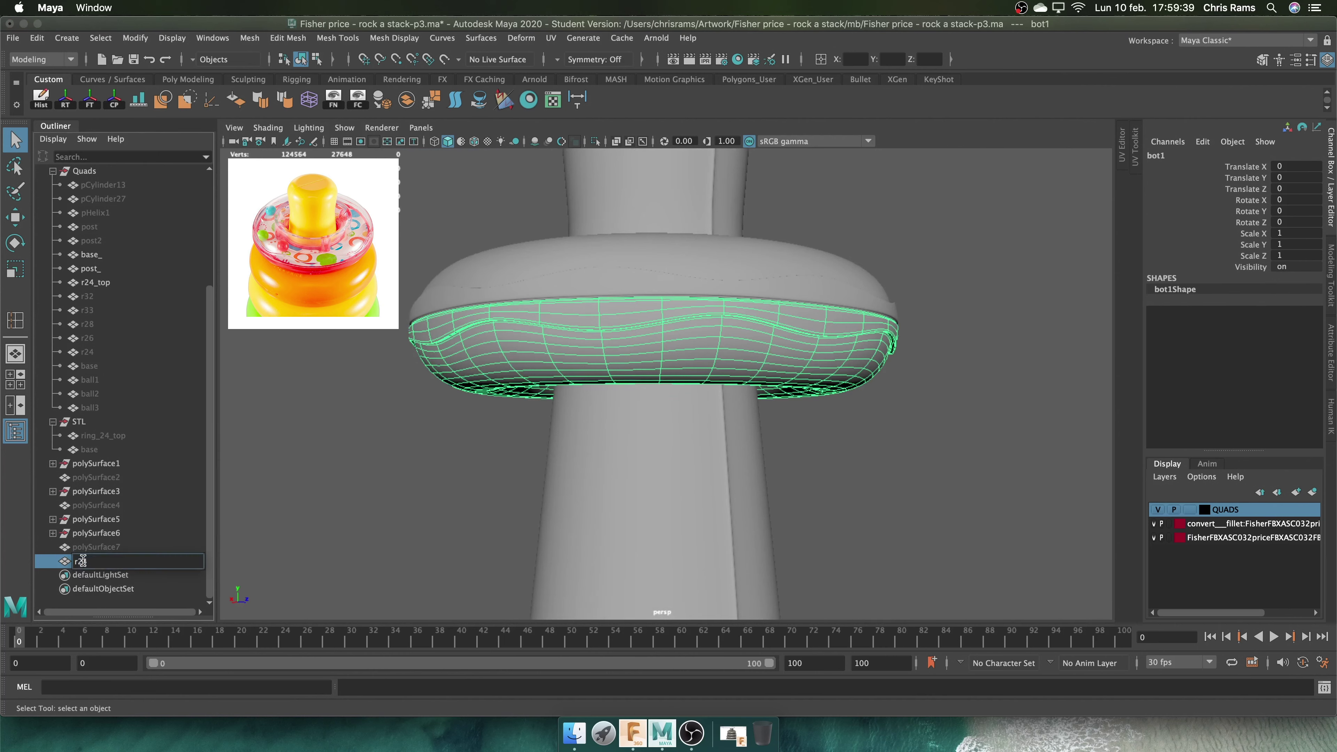
pyautogui.moveTo(98, 289); pyautogui.dragTo(120, 295)
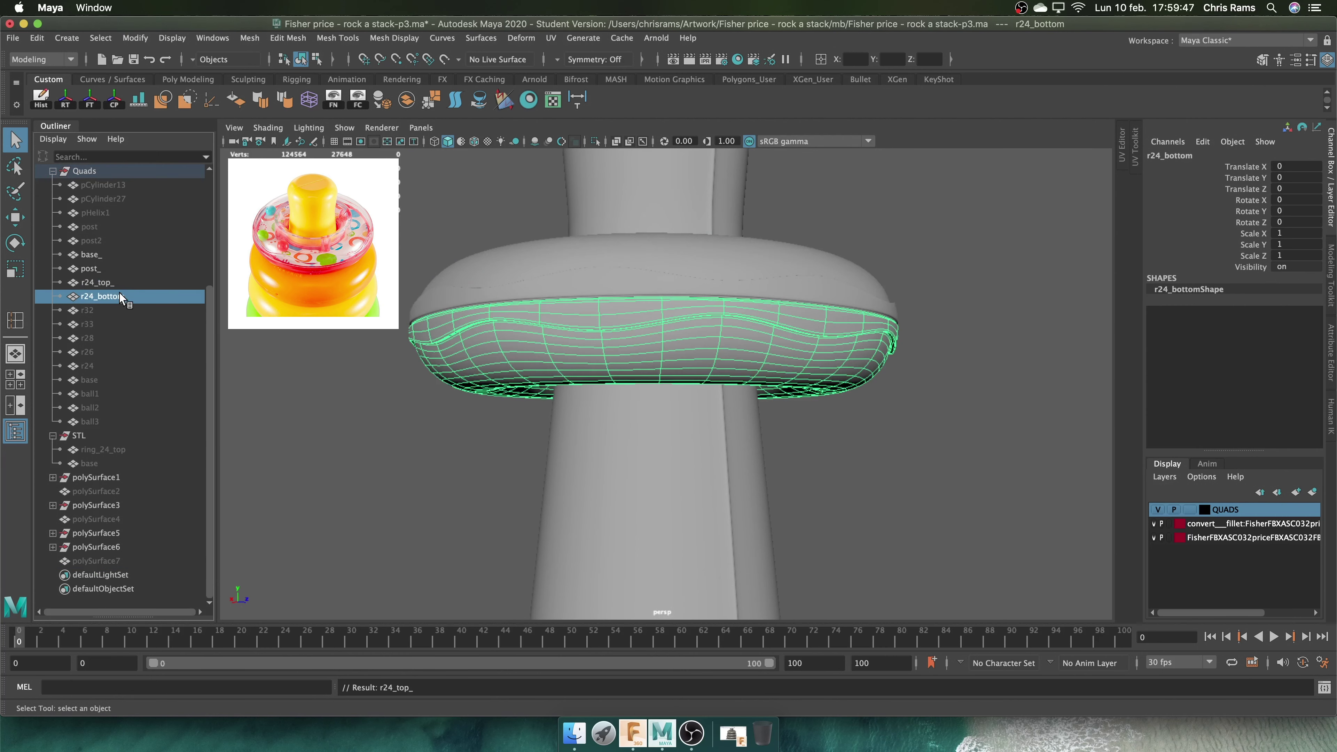
# Unhide the r32 and r33 rings on the post
pyautogui.click(329, 378)
pyautogui.scroll(-3, 369, 379)
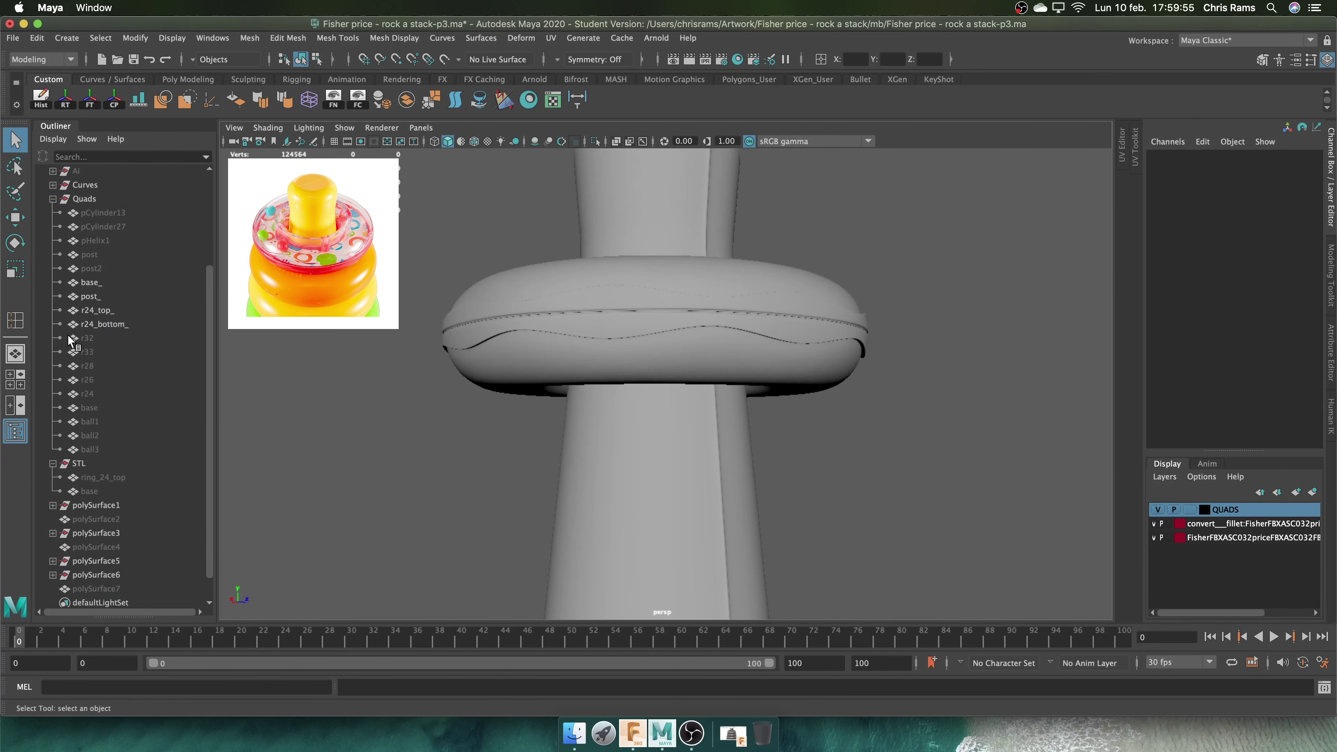
pyautogui.click(86, 338)
pyautogui.scroll(-3, 523, 437)
pyautogui.keyDown('alt'); pyautogui.moveTo(525, 441); pyautogui.dragTo(698, 377); pyautogui.keyUp('alt')
pyautogui.press('w')
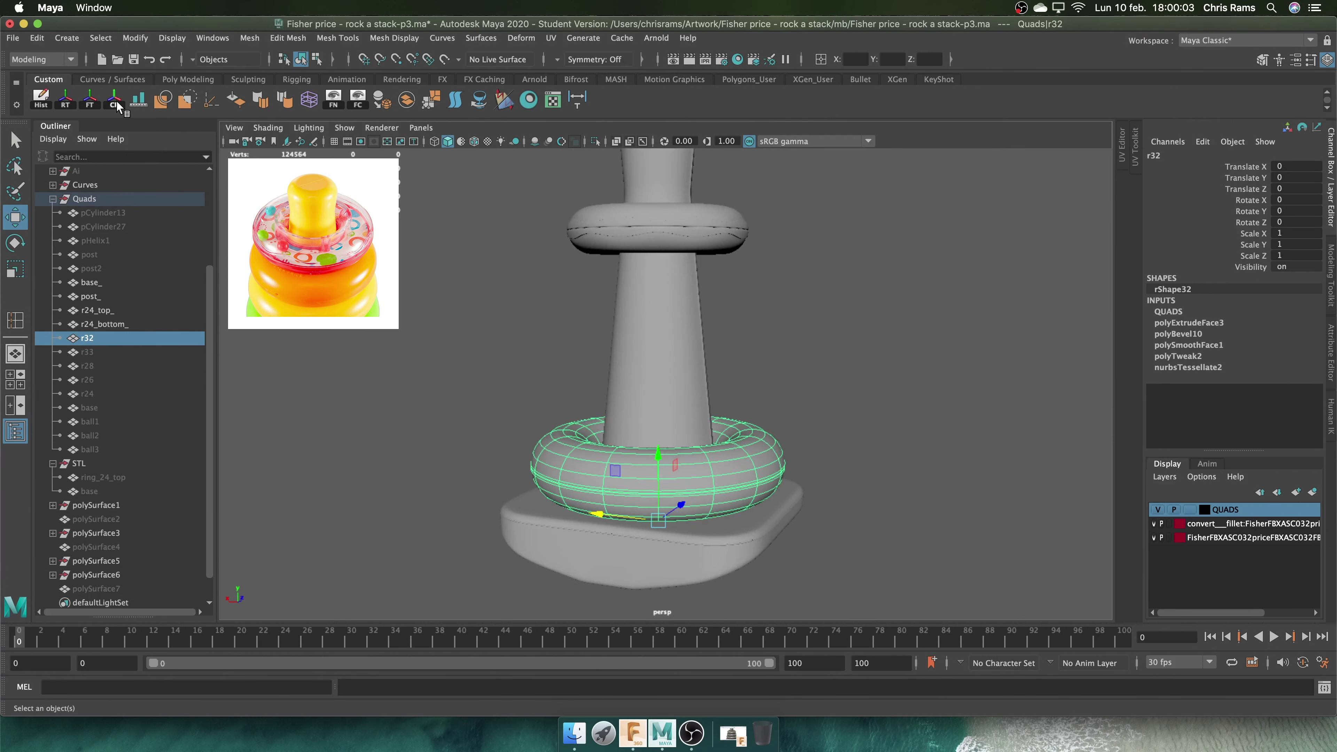
pyautogui.press('h')
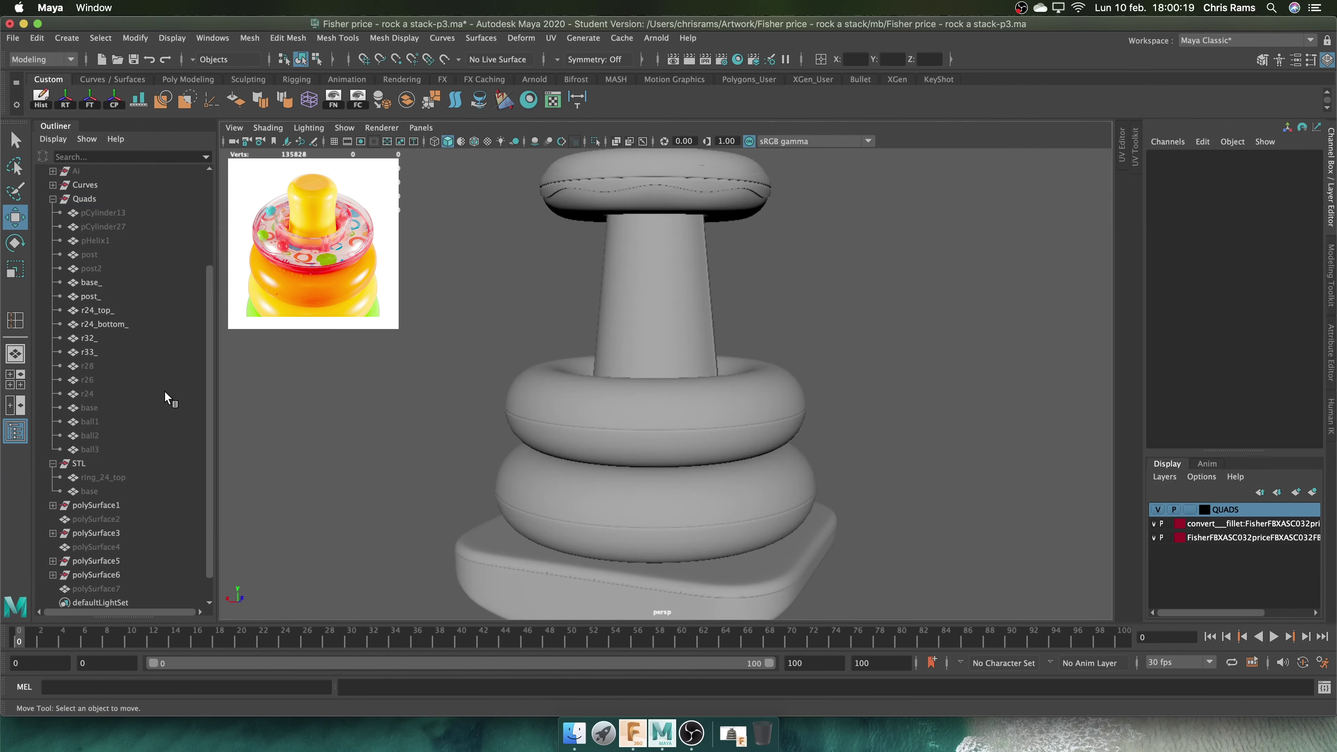
# Unhide r28 and rename the rings with a trailing underscore, ending with r26_
pyautogui.click(87, 366)
pyautogui.press('h')
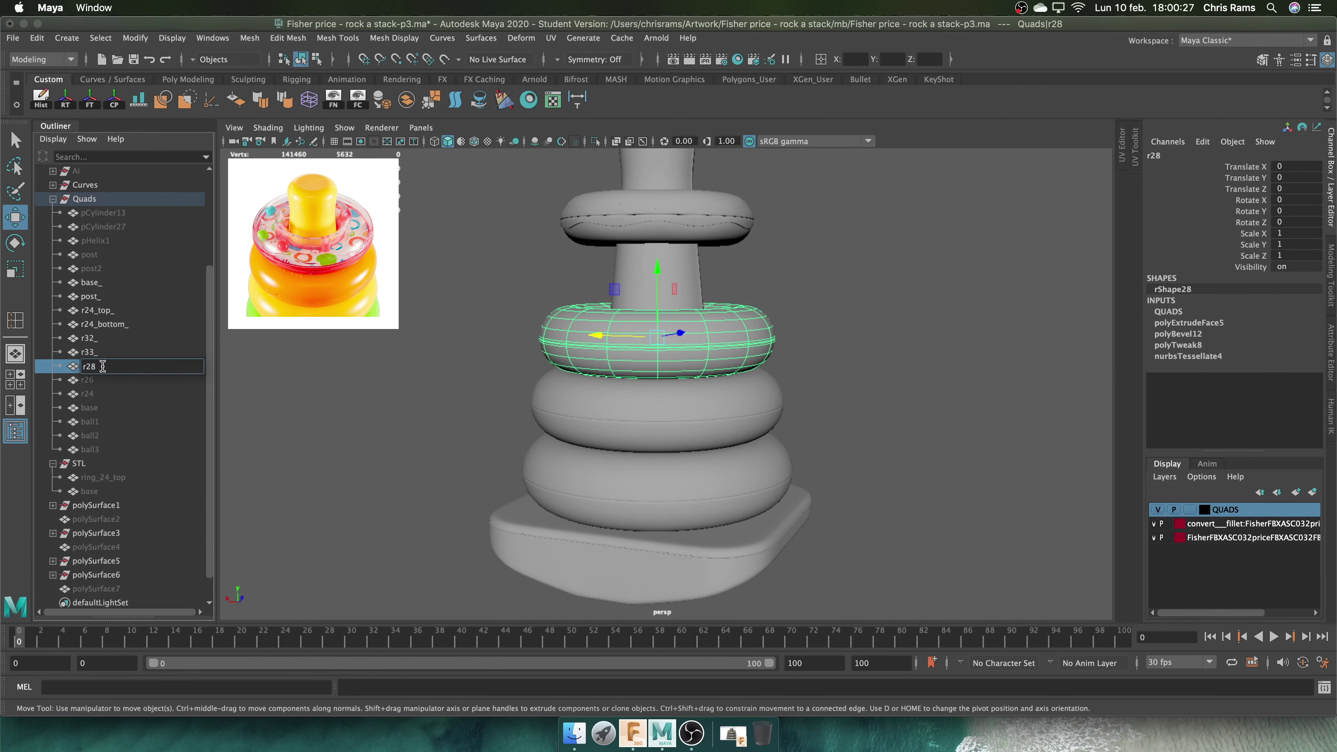
pyautogui.write('_')
pyautogui.press('Return')
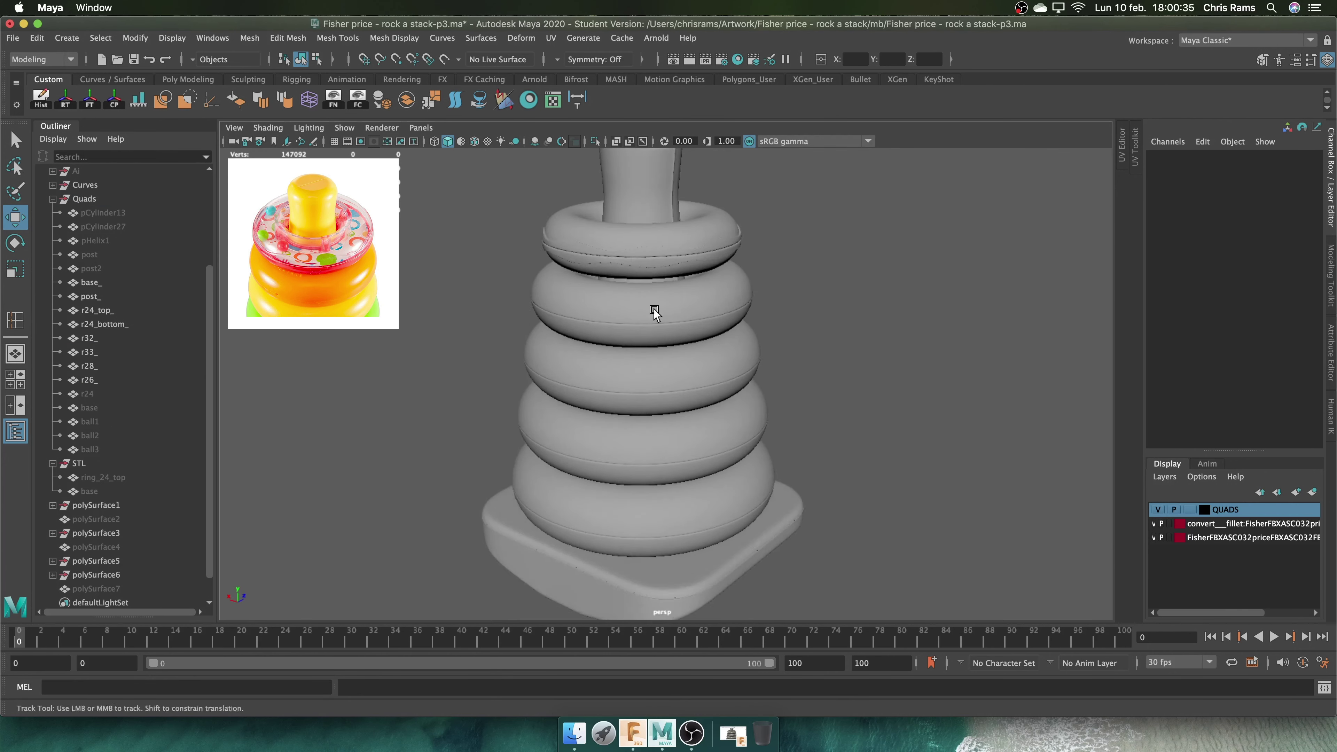
pyautogui.scroll(5, 851, 350)
pyautogui.scroll(3, 800, 316)
pyautogui.scroll(3, 794, 320)
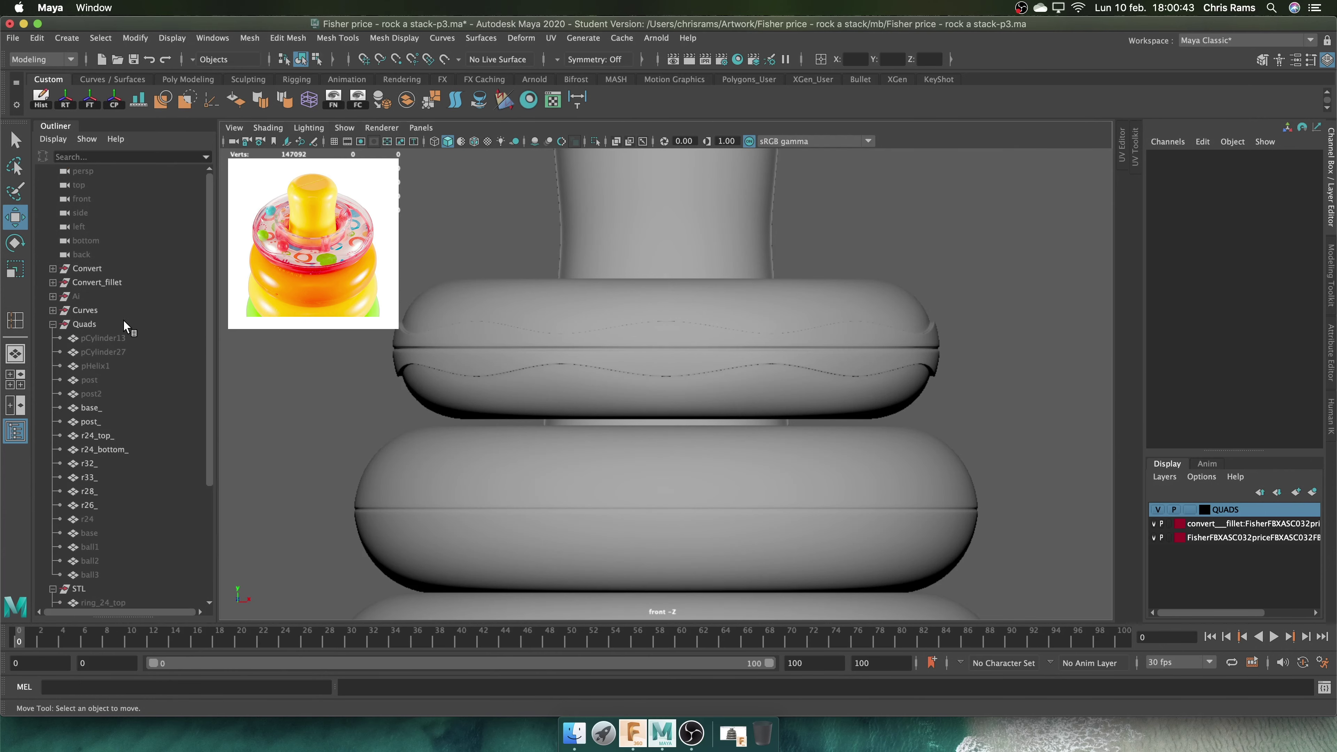
# Frame the Ai reference curves and zoom in to check the top ring against its outline
pyautogui.click(77, 297)
pyautogui.press('f')
pyautogui.click(964, 334)
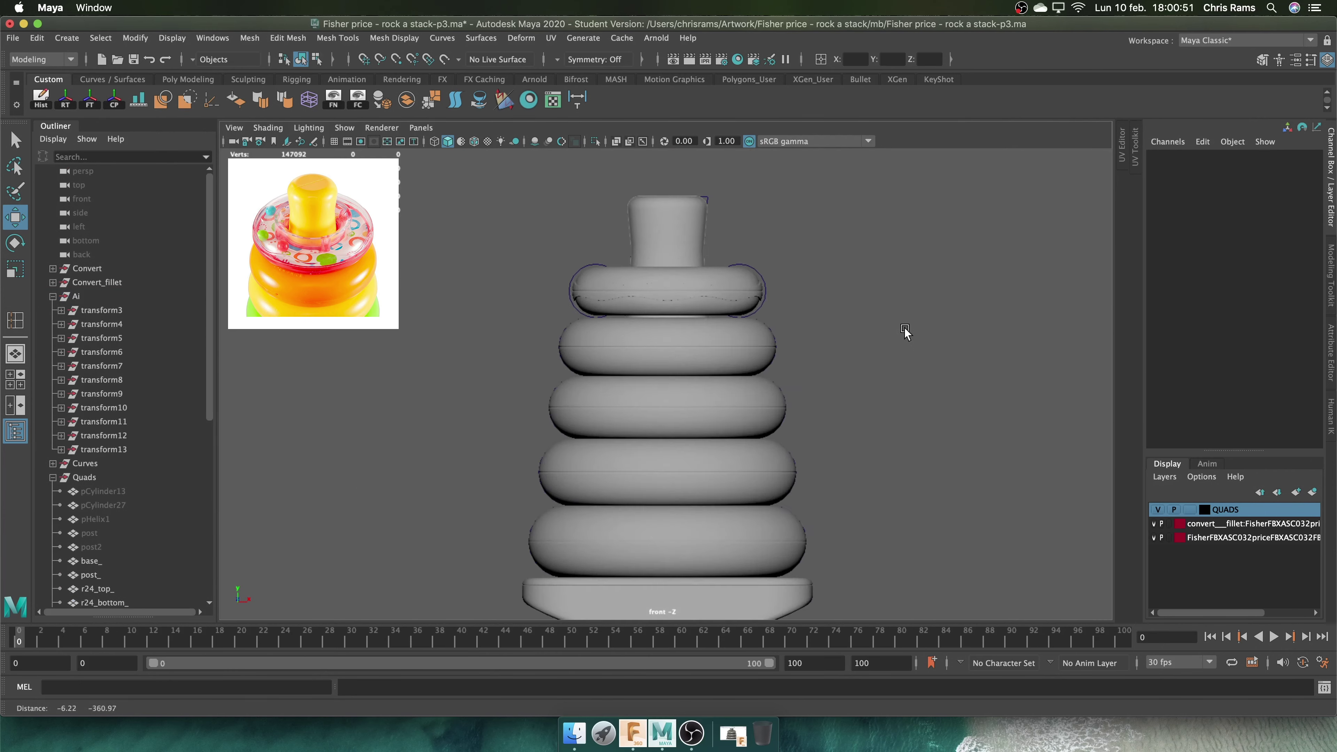
pyautogui.scroll(5, 874, 365)
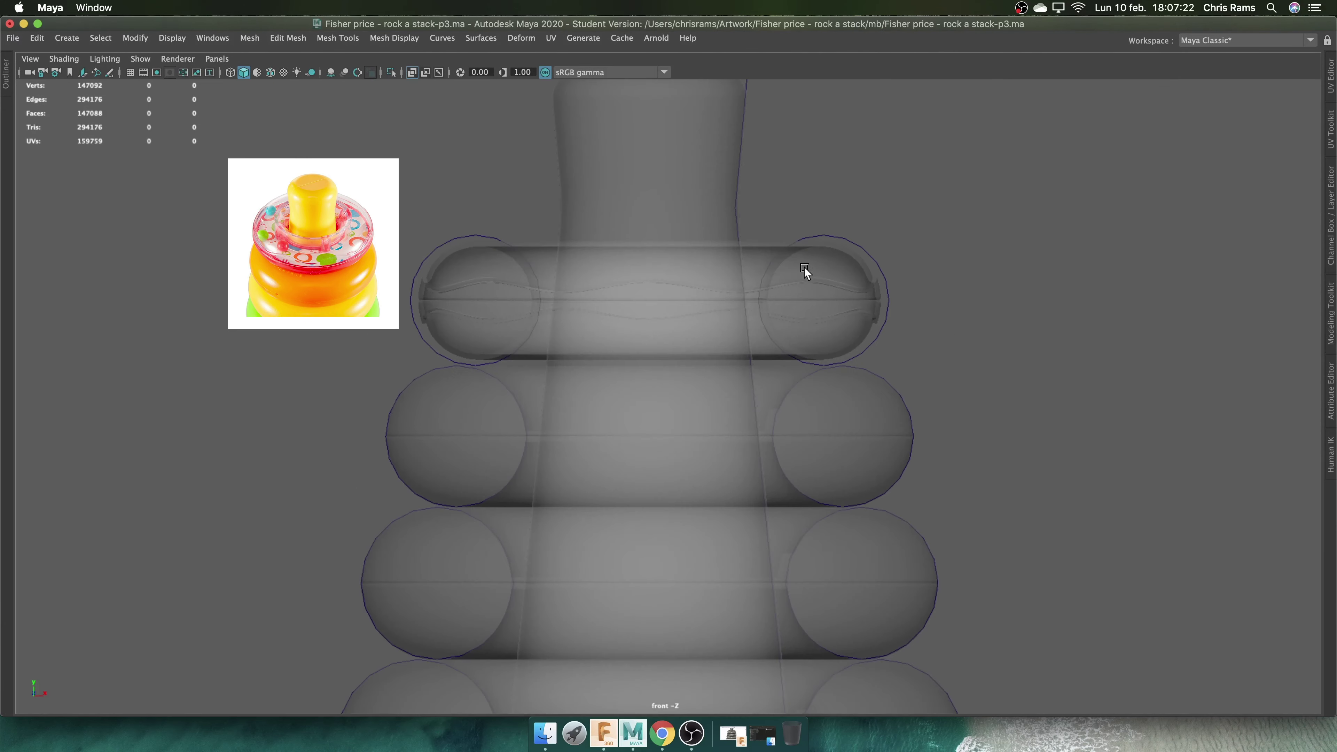
pyautogui.moveTo(941, 224); pyautogui.dragTo(941, 224, button='right')
pyautogui.scroll(3, 891, 352)
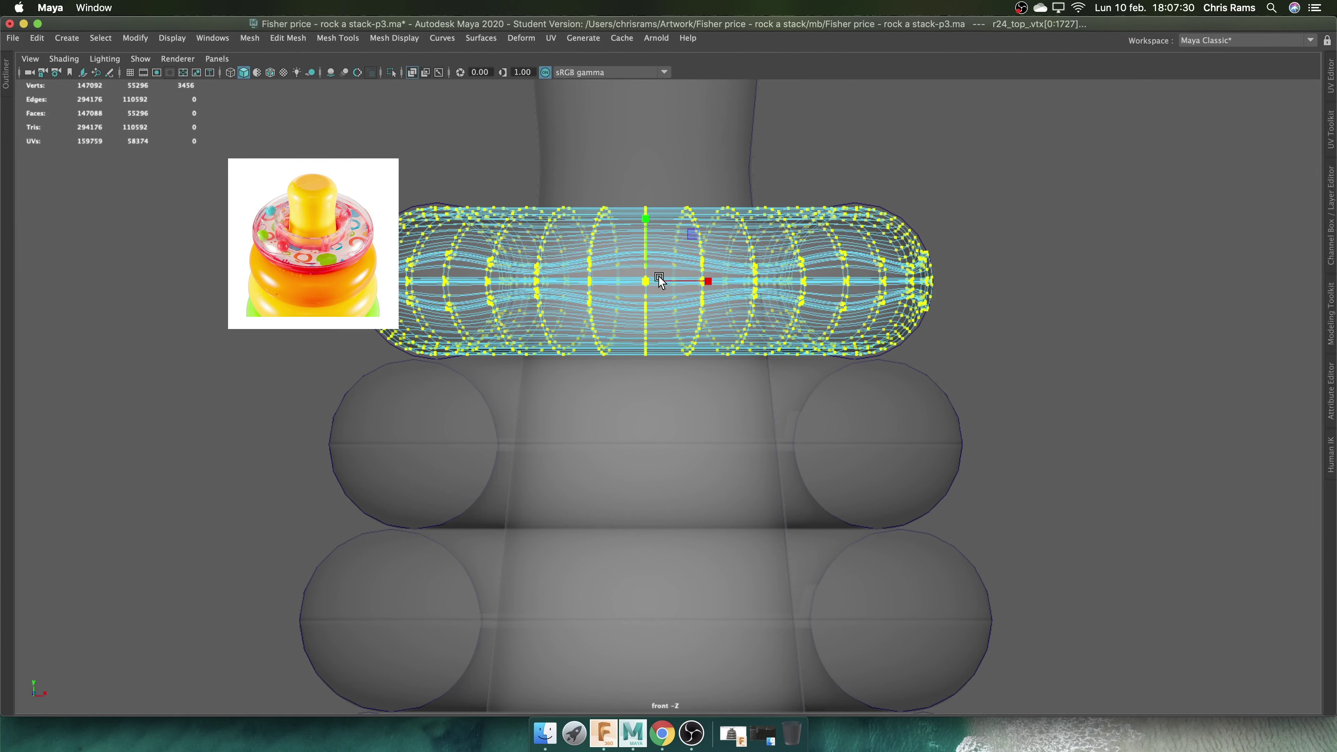
pyautogui.scroll(5, 891, 352)
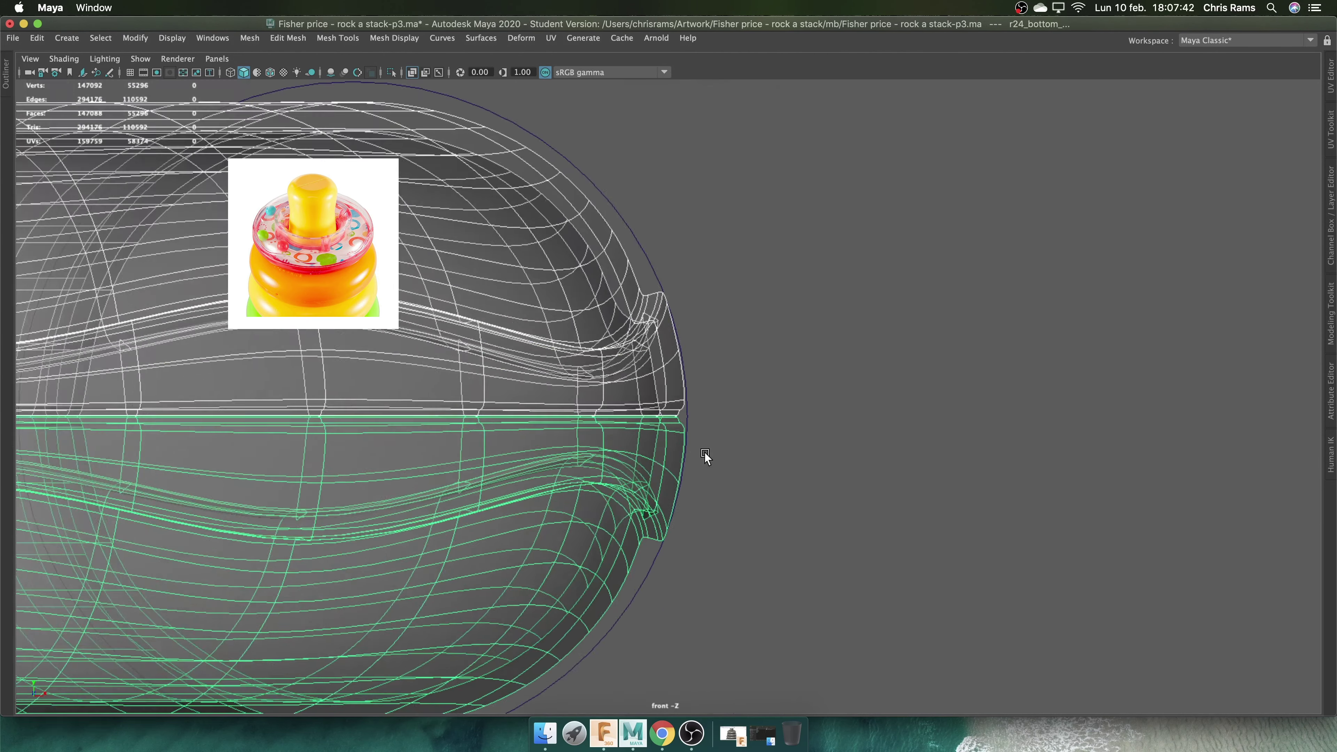
pyautogui.scroll(-3, 704, 453)
pyautogui.scroll(-3, 738, 425)
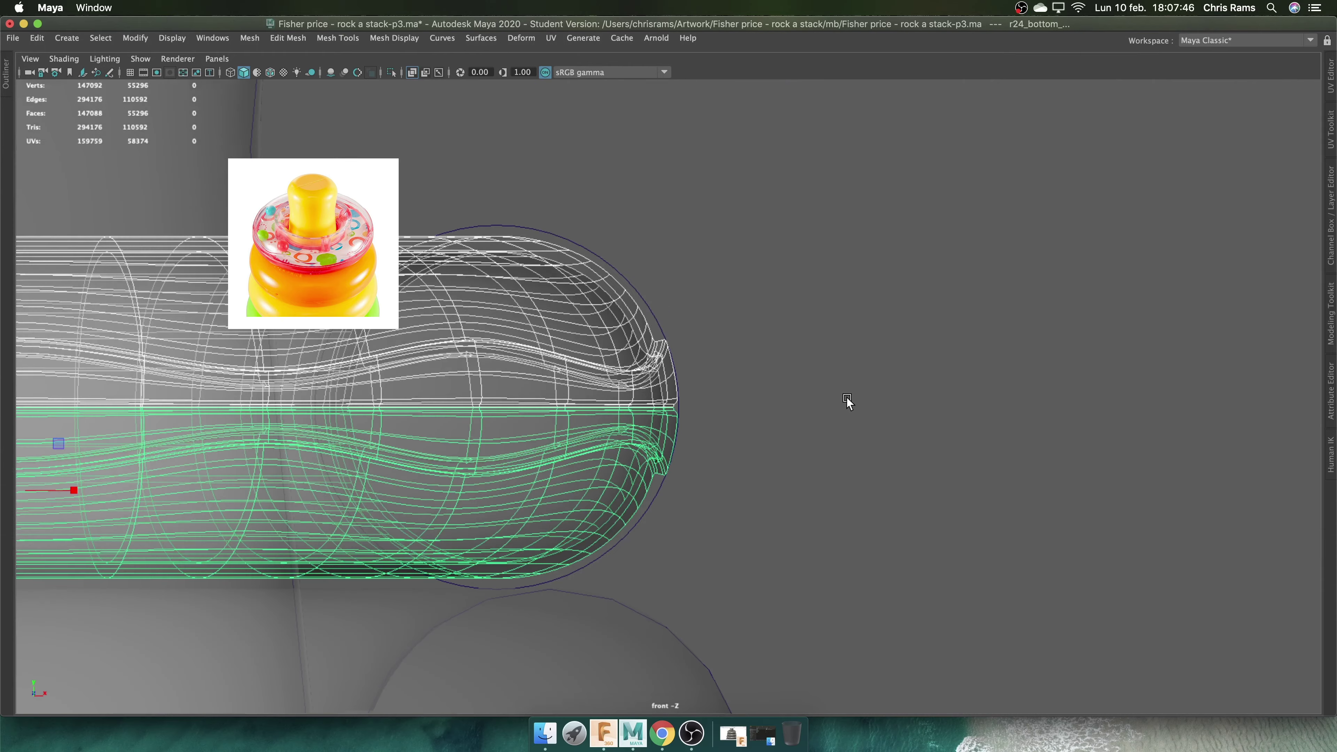
pyautogui.click(848, 400)
pyautogui.scroll(-2, 772, 343)
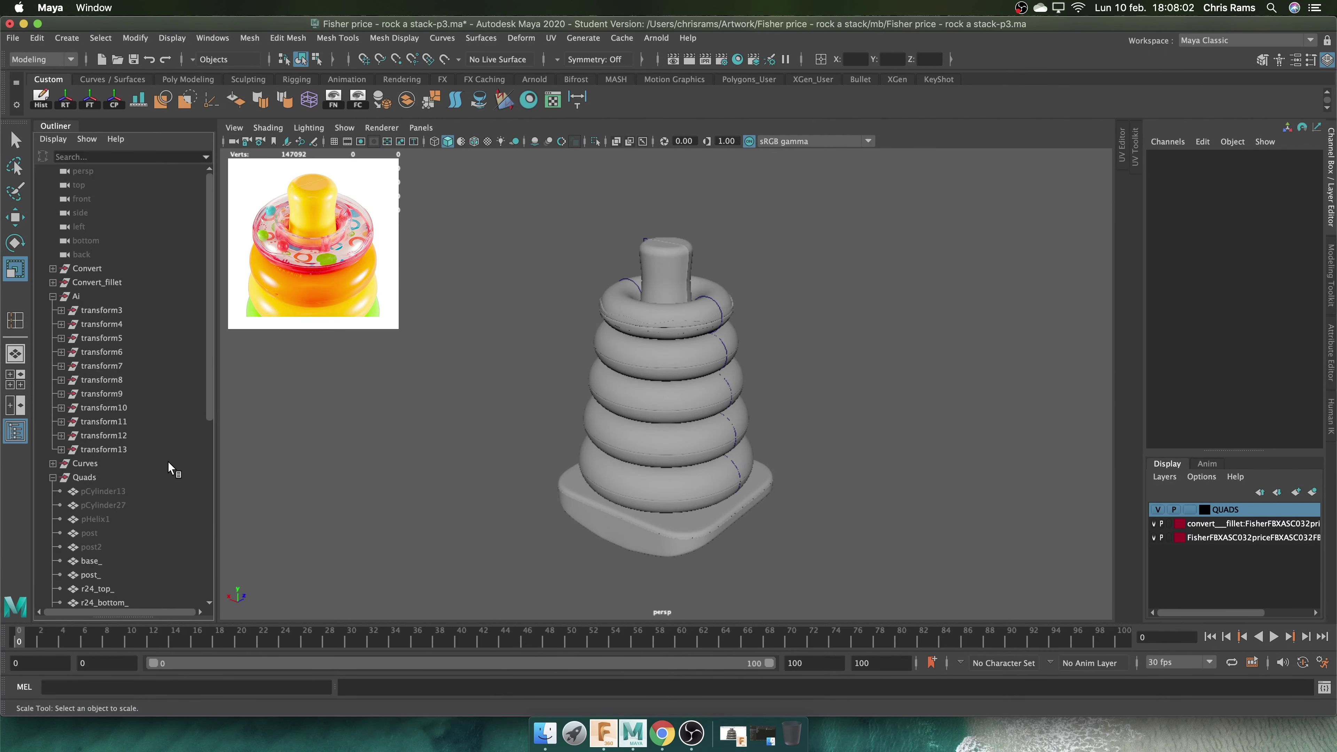
# Switch the viewport to the front camera view
pyautogui.click(85, 297)
pyautogui.scroll(3, 765, 364)
pyautogui.press('space')
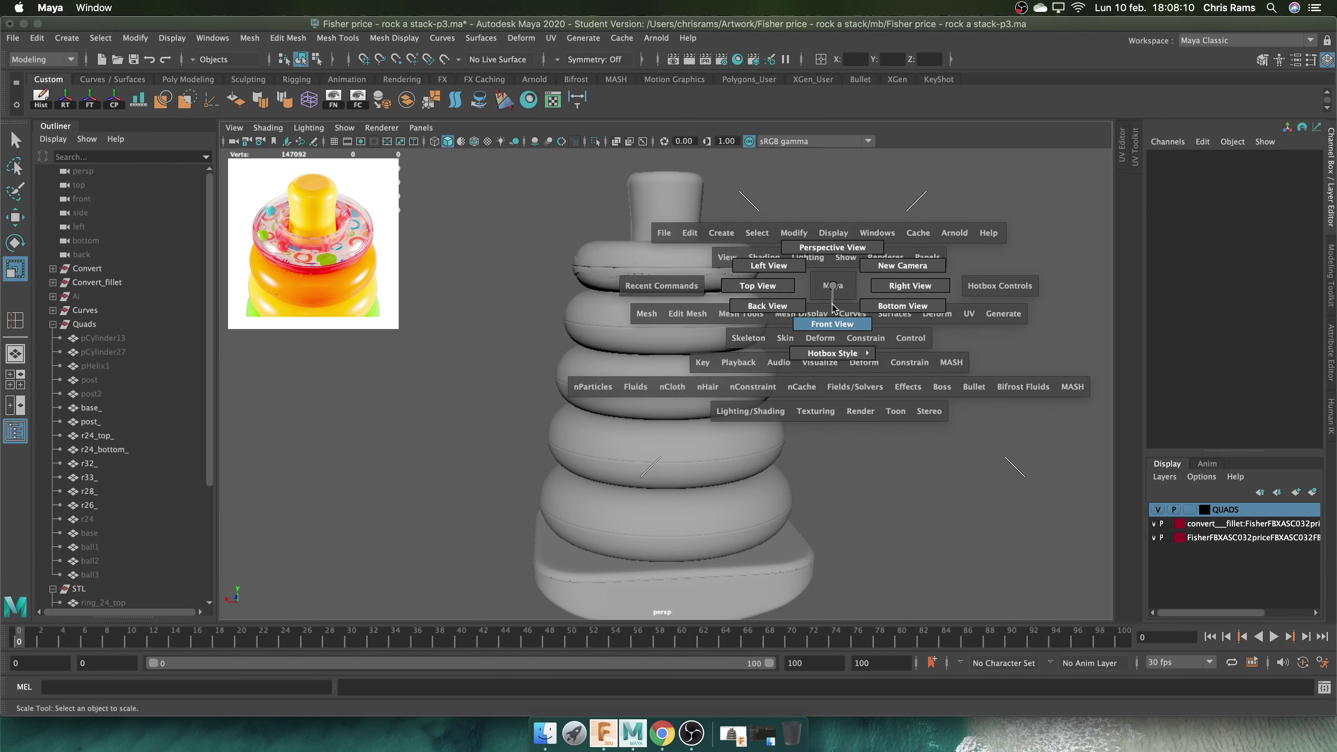
pyautogui.moveTo(833, 308); pyautogui.dragTo(833, 324)
pyautogui.click(789, 373)
# Edit r24_bottom_'s Rotate Y value to match r24_top_'s seam, then return to perspective
pyautogui.click(622, 311)
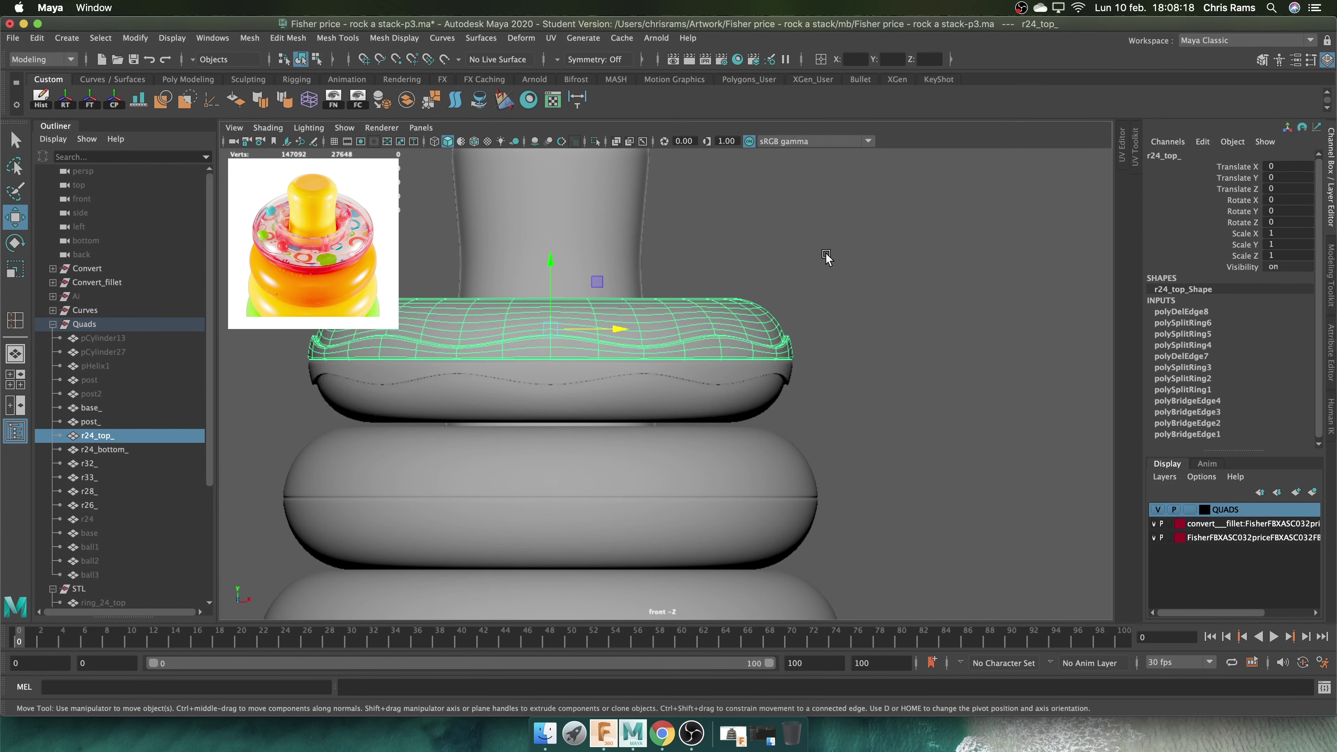
pyautogui.click(581, 378)
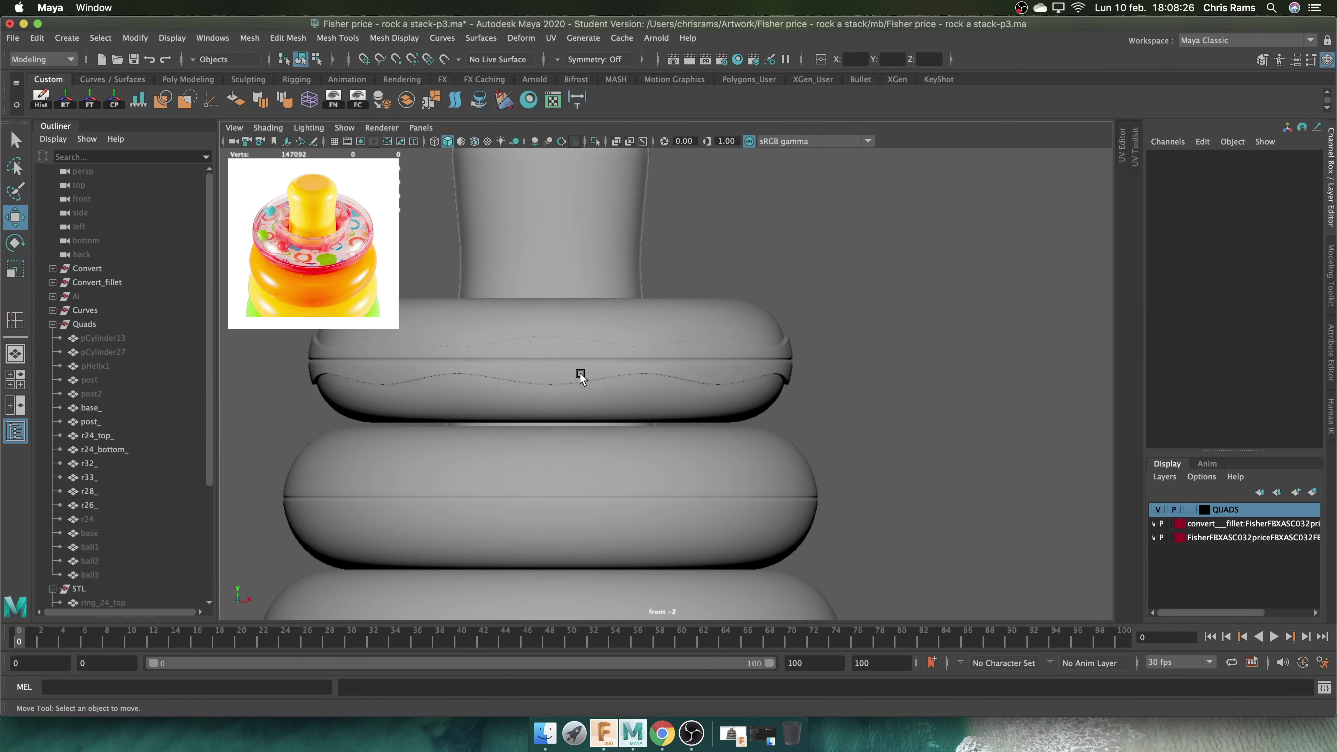
pyautogui.click(581, 377)
pyautogui.press('r')
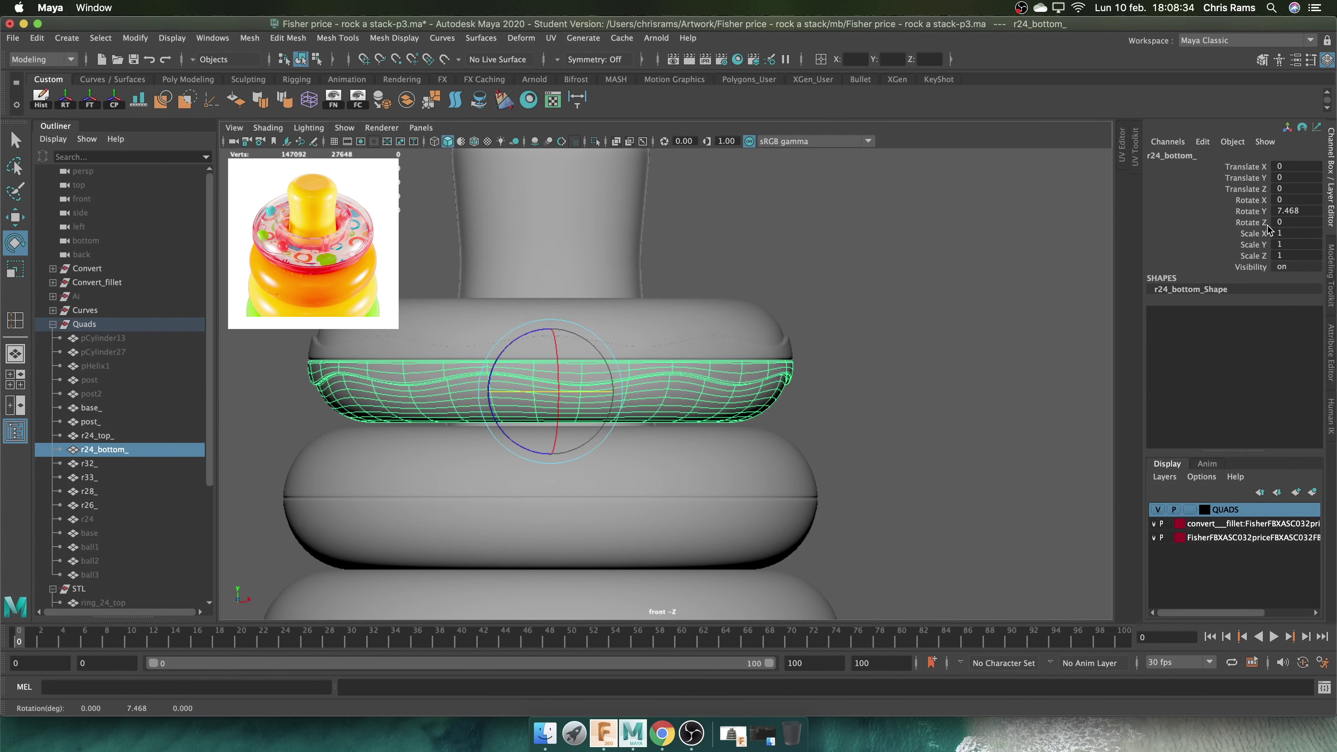
pyautogui.click(948, 357)
pyautogui.click(771, 387)
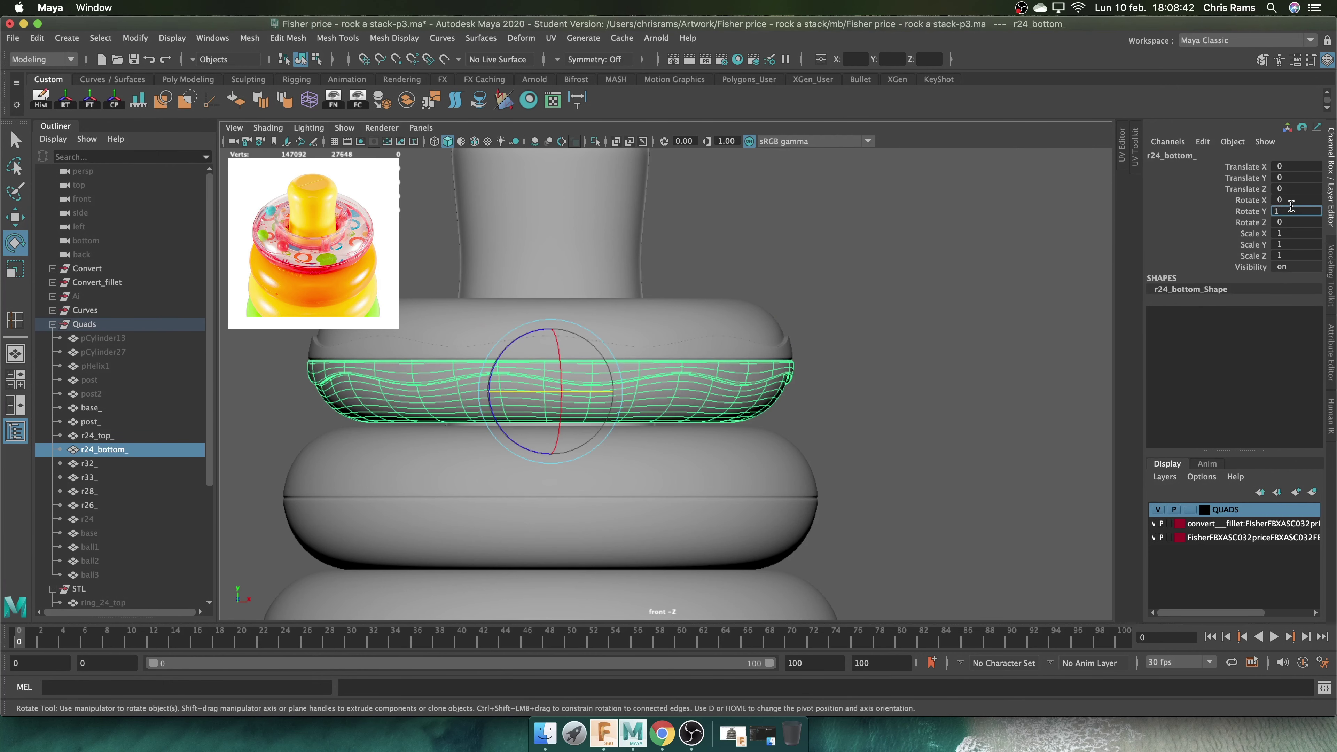
pyautogui.click(935, 350)
pyautogui.keyDown('alt'); pyautogui.moveTo(934, 350); pyautogui.dragTo(806, 403); pyautogui.keyUp('alt')
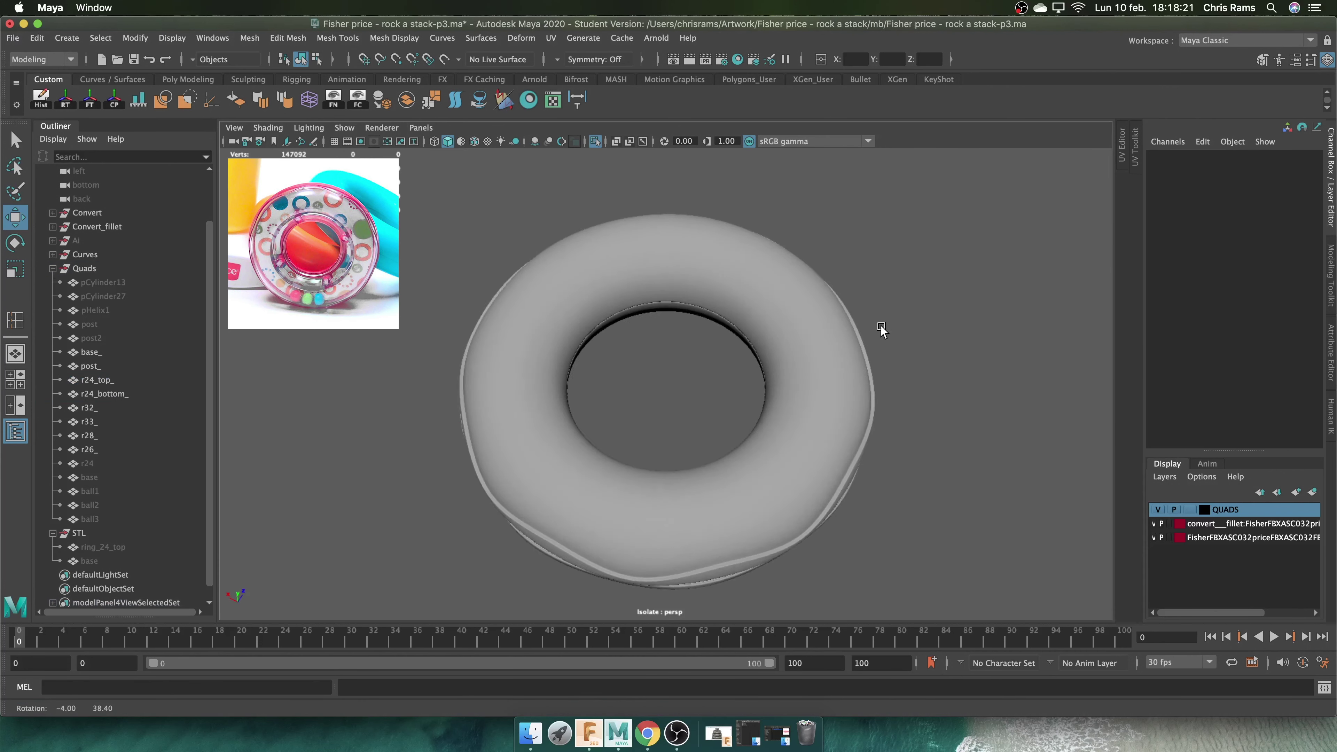
# Create a polygon cylinder over the top ring and scale it to the ring's size
pyautogui.keyDown('alt'); pyautogui.moveTo(893, 313); pyautogui.dragTo(837, 351); pyautogui.keyUp('alt')
pyautogui.click(837, 352)
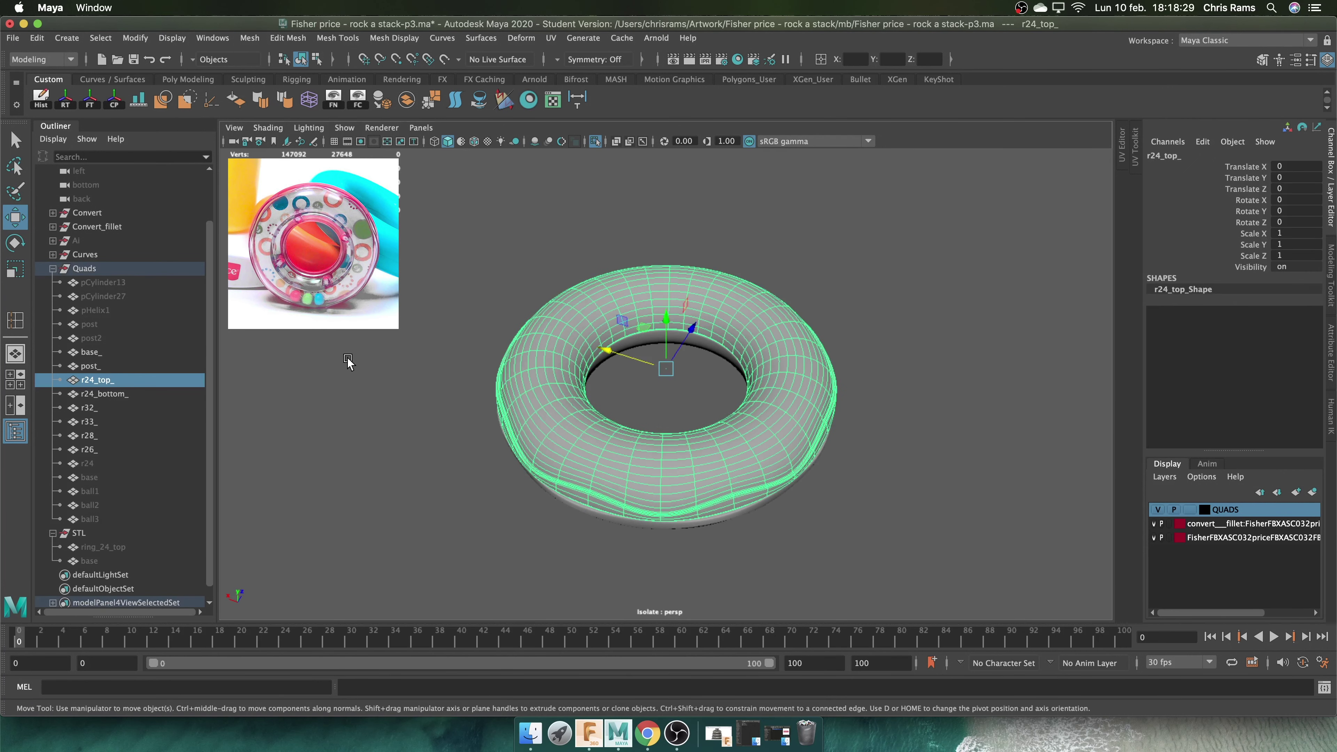
pyautogui.keyDown('alt'); pyautogui.moveTo(605, 489); pyautogui.dragTo(675, 218); pyautogui.keyUp('alt')
pyautogui.click(842, 358)
pyautogui.keyDown('alt'); pyautogui.moveTo(842, 358); pyautogui.dragTo(767, 359); pyautogui.keyUp('alt')
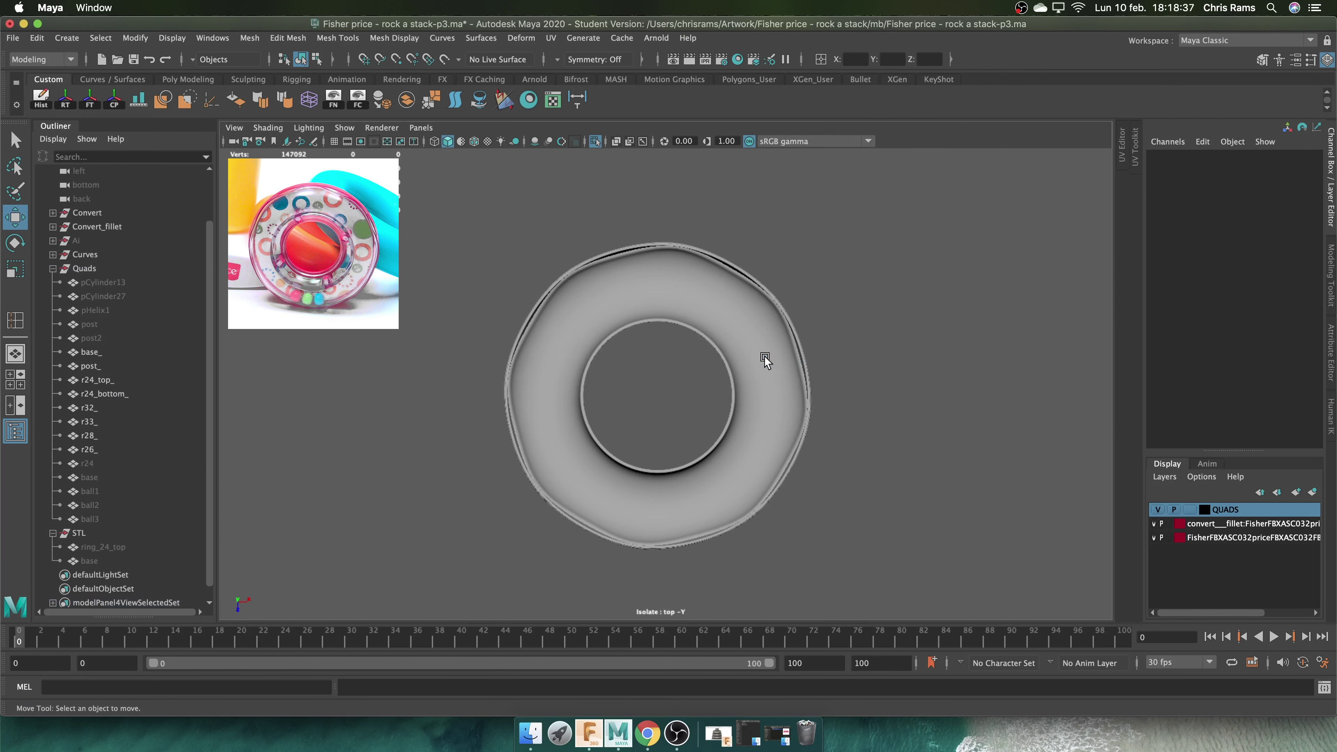
pyautogui.click(96, 103)
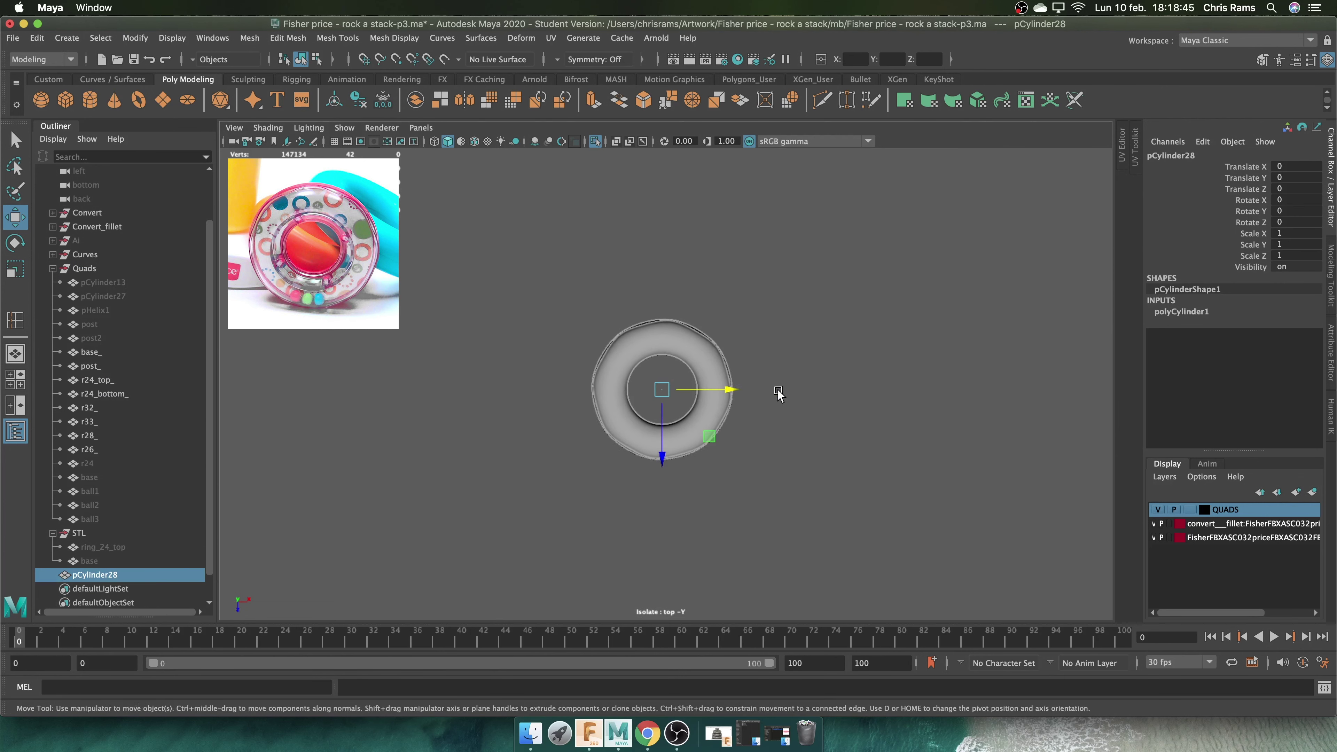
pyautogui.press('r')
pyautogui.moveTo(776, 390); pyautogui.dragTo(938, 369, button='middle')
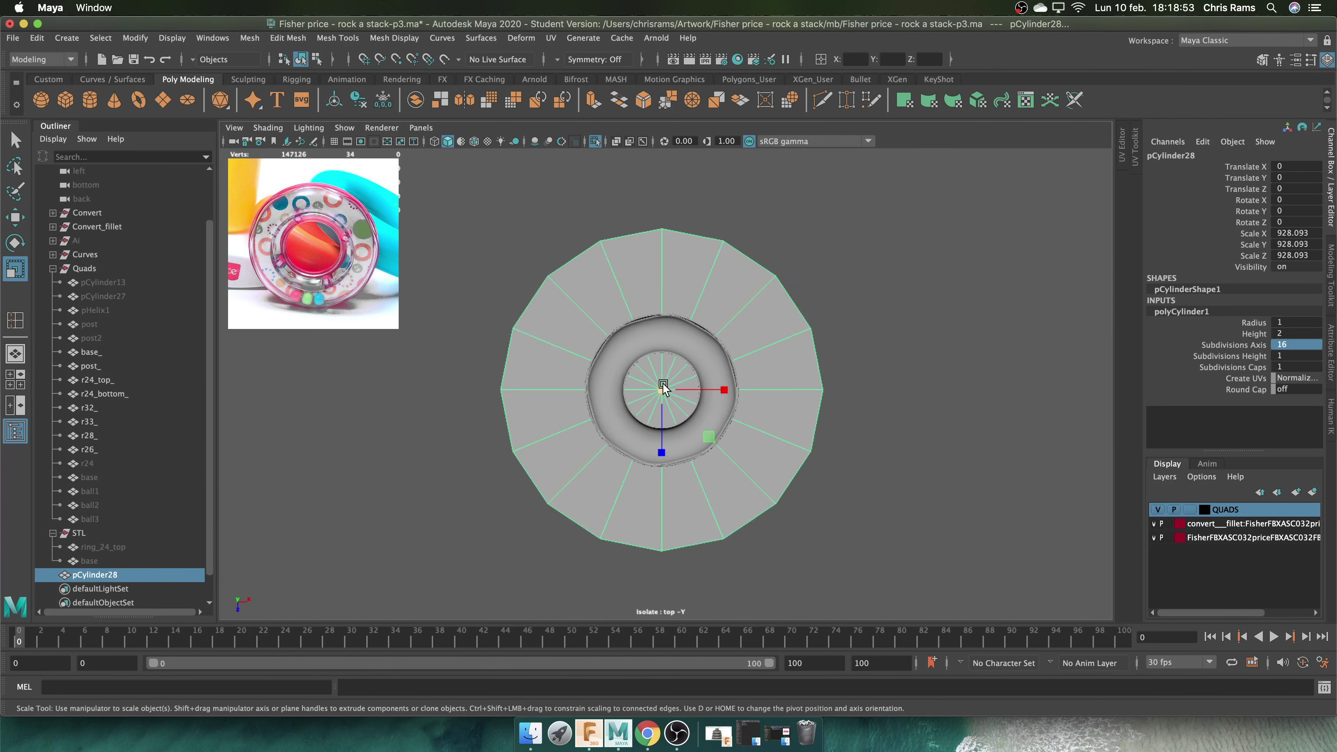
pyautogui.moveTo(663, 389); pyautogui.dragTo(592, 442)
pyautogui.scroll(5, 642, 409)
# Try raising the cylinder in front view, then undo that move
pyautogui.keyDown('alt'); pyautogui.moveTo(824, 342); pyautogui.dragTo(821, 400); pyautogui.keyUp('alt')
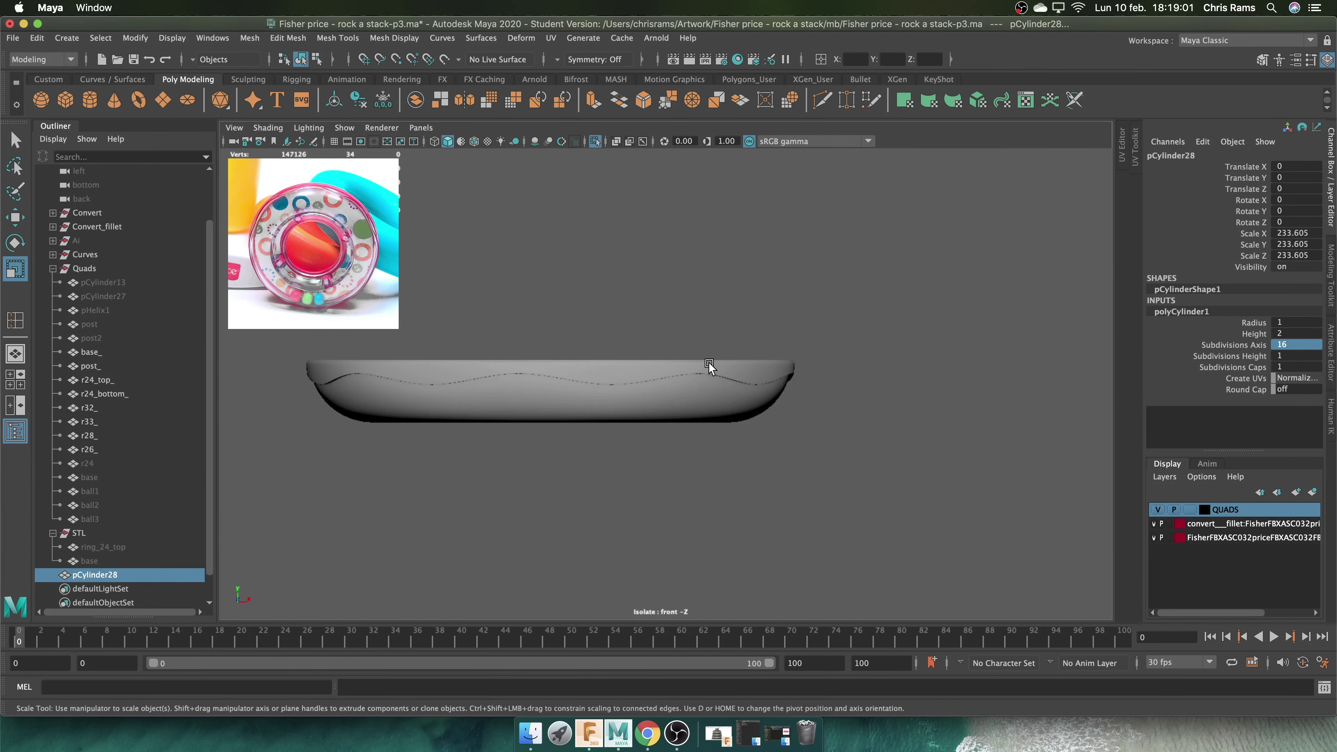
pyautogui.scroll(-5, 684, 395)
pyautogui.click(642, 537)
pyautogui.press('w')
pyautogui.moveTo(656, 477)
pyautogui.mouseDown()
pyautogui.moveTo(656, 390)
pyautogui.moveTo(589, 337)
pyautogui.mouseUp()
pyautogui.press('space')
pyautogui.hotkey('ctrl', 'z')
# Delete the cylinder's bottom vertices to leave a flat disc
pyautogui.rightClick(863, 316)
pyautogui.hotkey('ctrl', 'a')
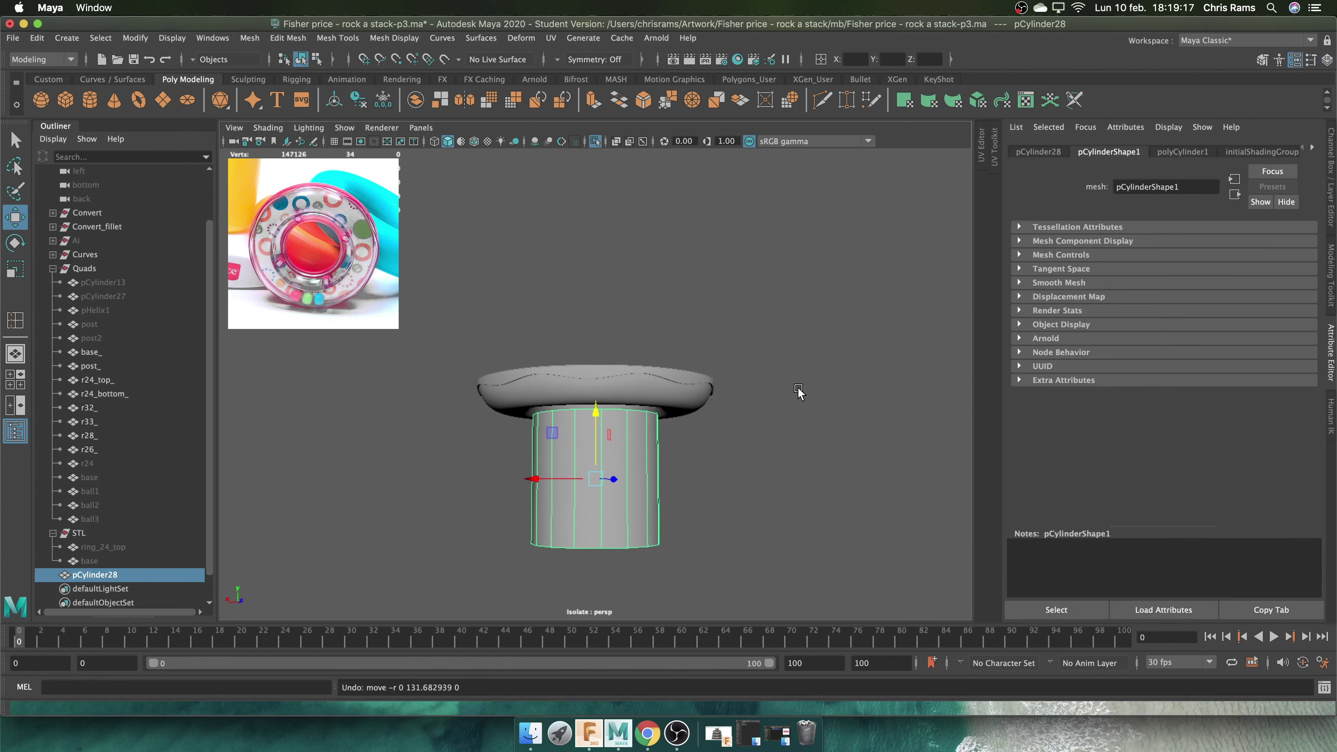
pyautogui.press('Delete')
pyautogui.hotkey('ctrl', 'a')
# Raise the flat disc above the top ring in front view
pyautogui.moveTo(824, 307)
pyautogui.keyDown('alt'); pyautogui.mouseDown()
pyautogui.moveTo(662, 382)
pyautogui.moveTo(540, 301)
pyautogui.mouseUp(); pyautogui.keyUp('alt')
pyautogui.scroll(4, 669, 419)
pyautogui.press('space')
pyautogui.moveTo(540, 302); pyautogui.dragTo(608, 292, button='middle')
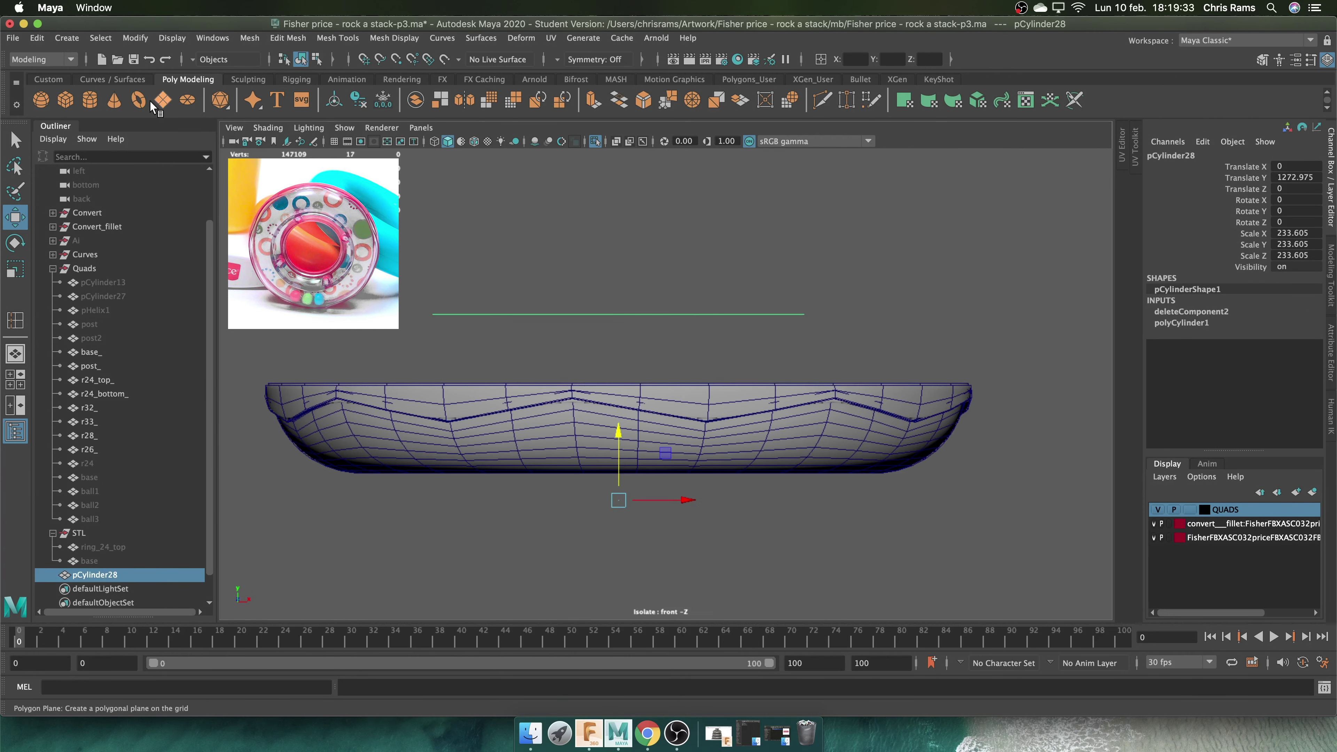
# Enlarge the disc slightly and inspect its edge up close
pyautogui.press('space')
pyautogui.press('r')
pyautogui.scroll(3, 660, 385)
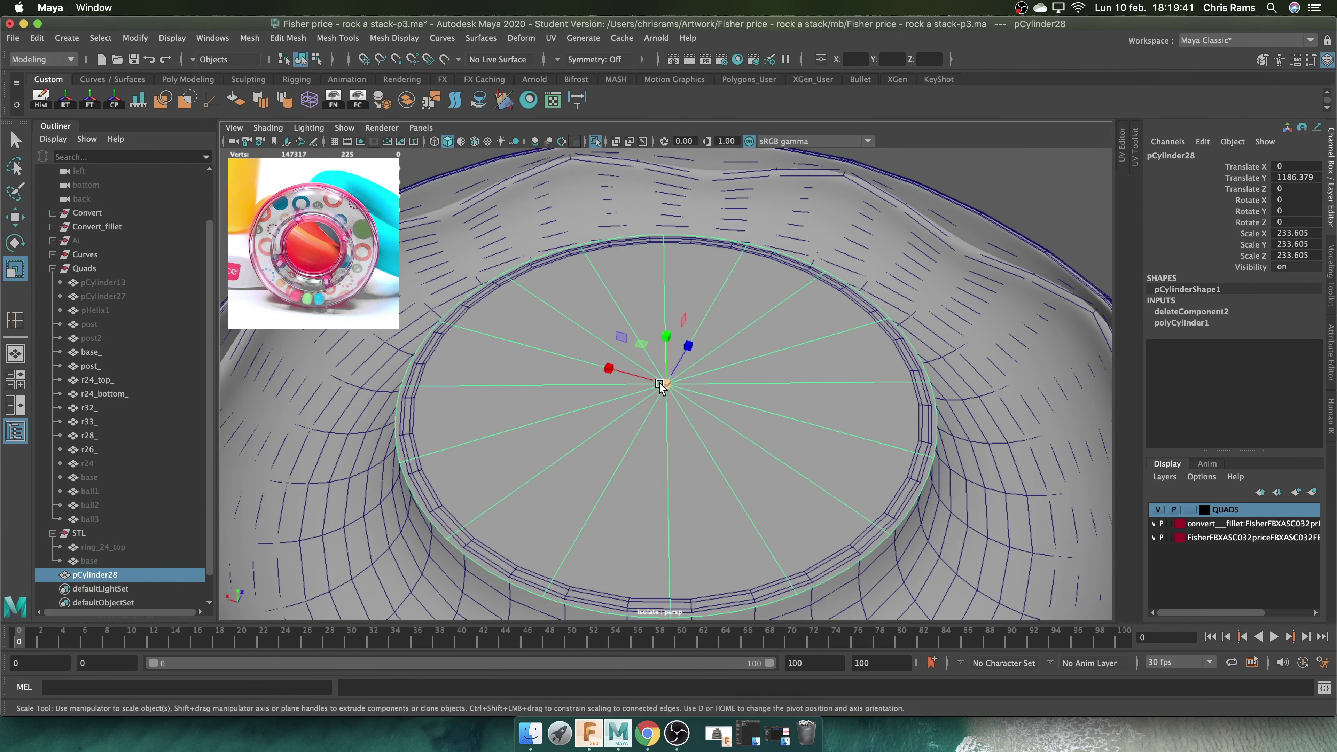
pyautogui.moveTo(659, 387); pyautogui.dragTo(665, 383)
pyautogui.keyDown('alt'); pyautogui.moveTo(664, 383); pyautogui.dragTo(752, 531); pyautogui.keyUp('alt')
pyautogui.scroll(-3, 923, 278)
pyautogui.scroll(5, 624, 367)
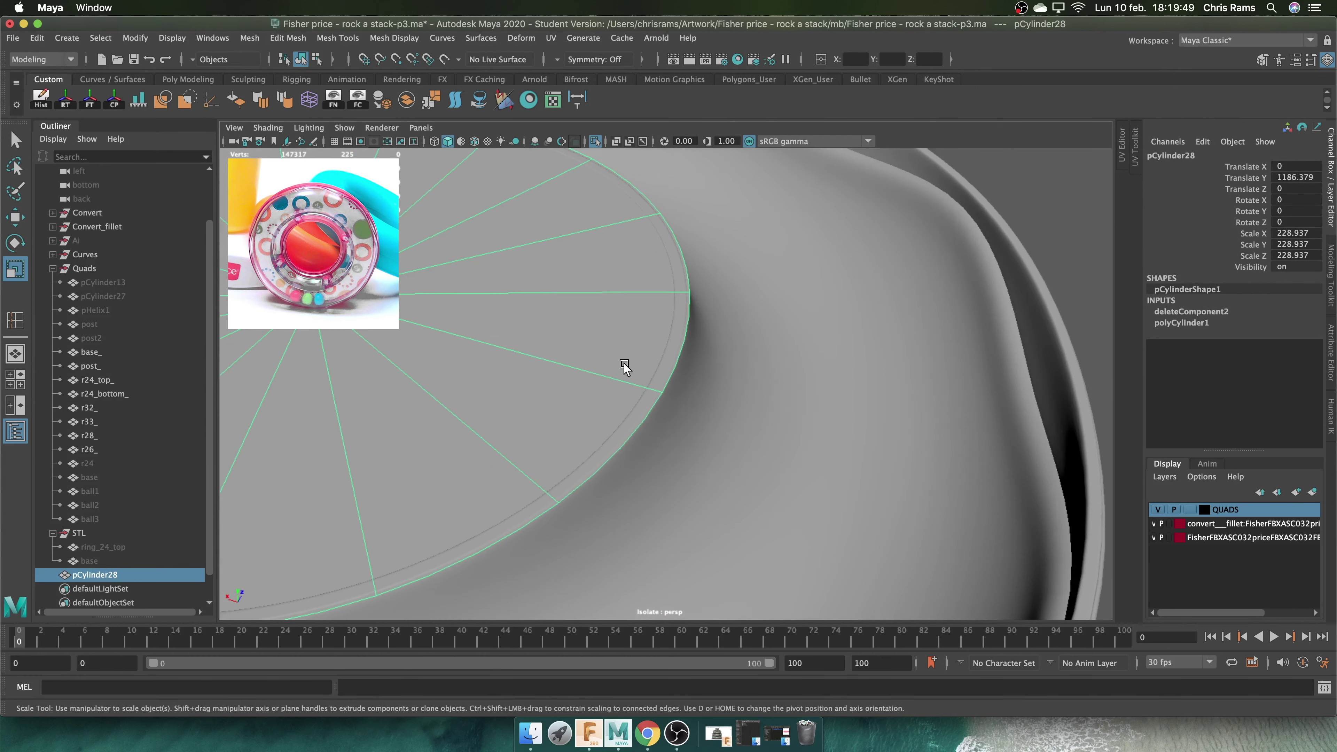
pyautogui.scroll(-5, 564, 328)
# Extrude the disc's outer edge and widen it outward into a rim
pyautogui.moveTo(829, 290)
pyautogui.mouseDown(button='right')
pyautogui.moveTo(824, 261)
pyautogui.moveTo(767, 299)
pyautogui.mouseUp(button='right')
pyautogui.moveTo(587, 389); pyautogui.dragTo(621, 389)
pyautogui.scroll(3, 830, 391)
pyautogui.scroll(5, 827, 481)
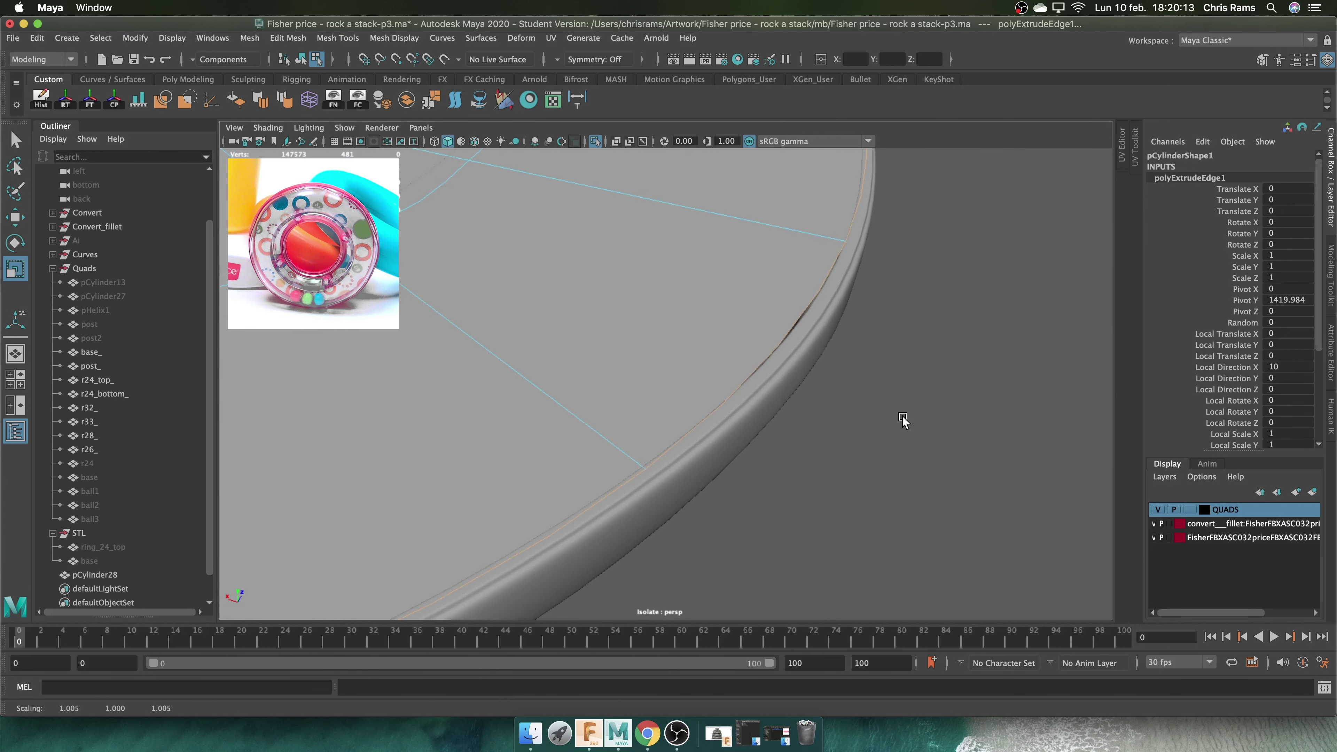
pyautogui.scroll(-5, 692, 329)
# Delete the disc's centre faces to open a hole in the middle
pyautogui.moveTo(908, 227); pyautogui.dragTo(905, 258, button='right')
pyautogui.click(587, 388)
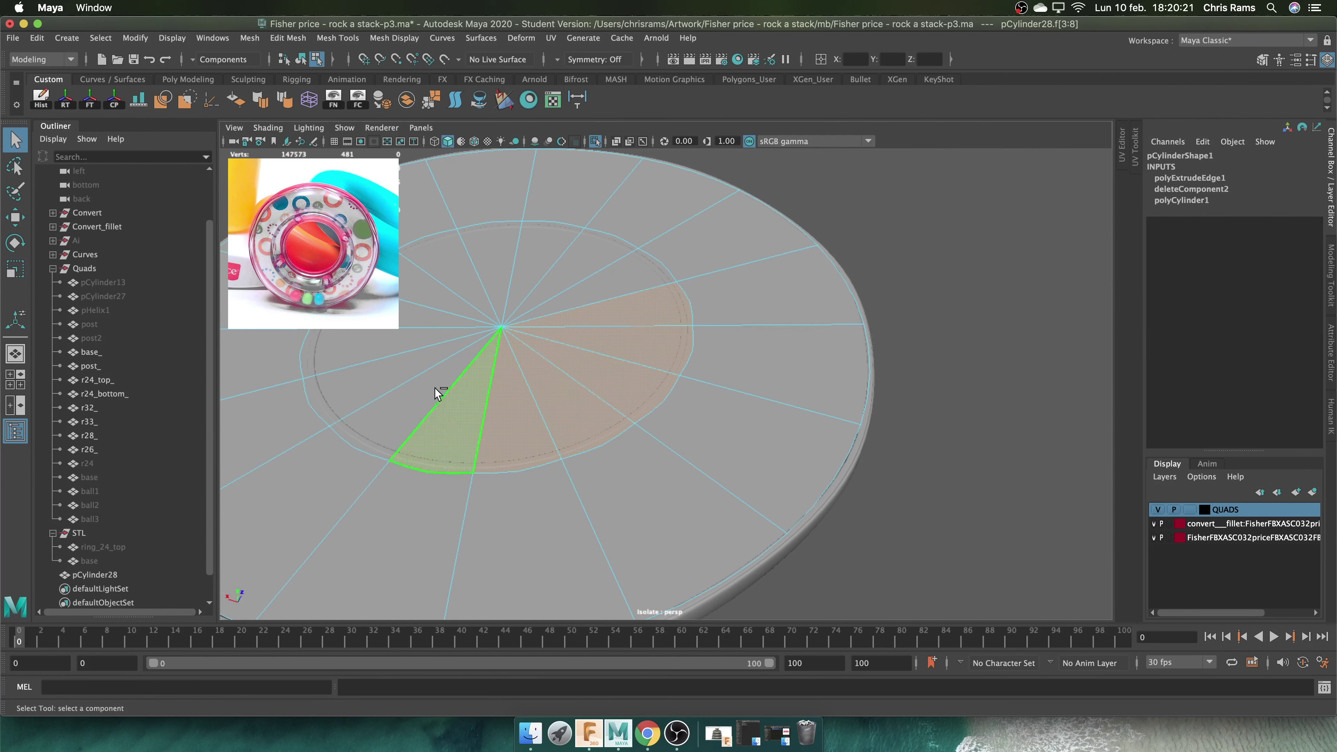
pyautogui.press('Delete')
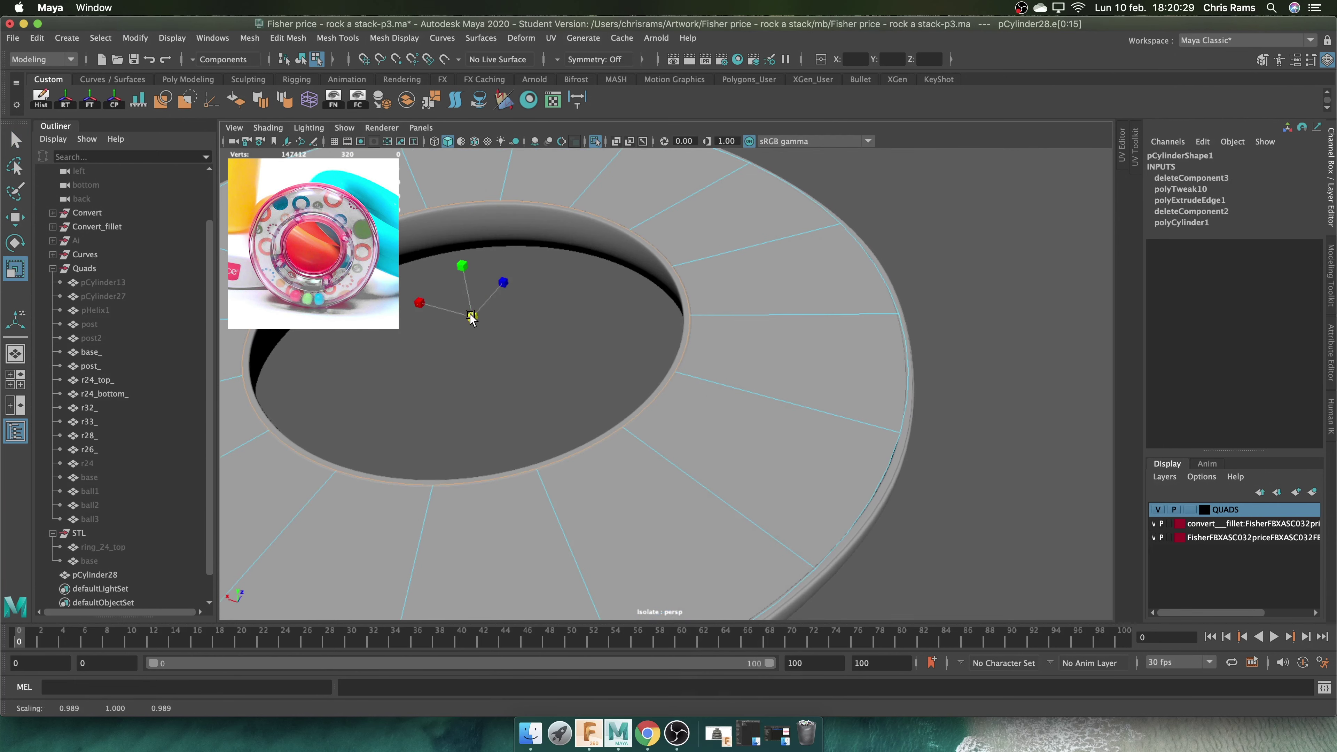
pyautogui.click(833, 249)
pyautogui.moveTo(833, 248)
pyautogui.keyDown('alt'); pyautogui.mouseDown()
pyautogui.moveTo(821, 367)
pyautogui.moveTo(839, 373)
pyautogui.moveTo(665, 298)
pyautogui.moveTo(863, 289)
pyautogui.mouseUp(); pyautogui.keyUp('alt')
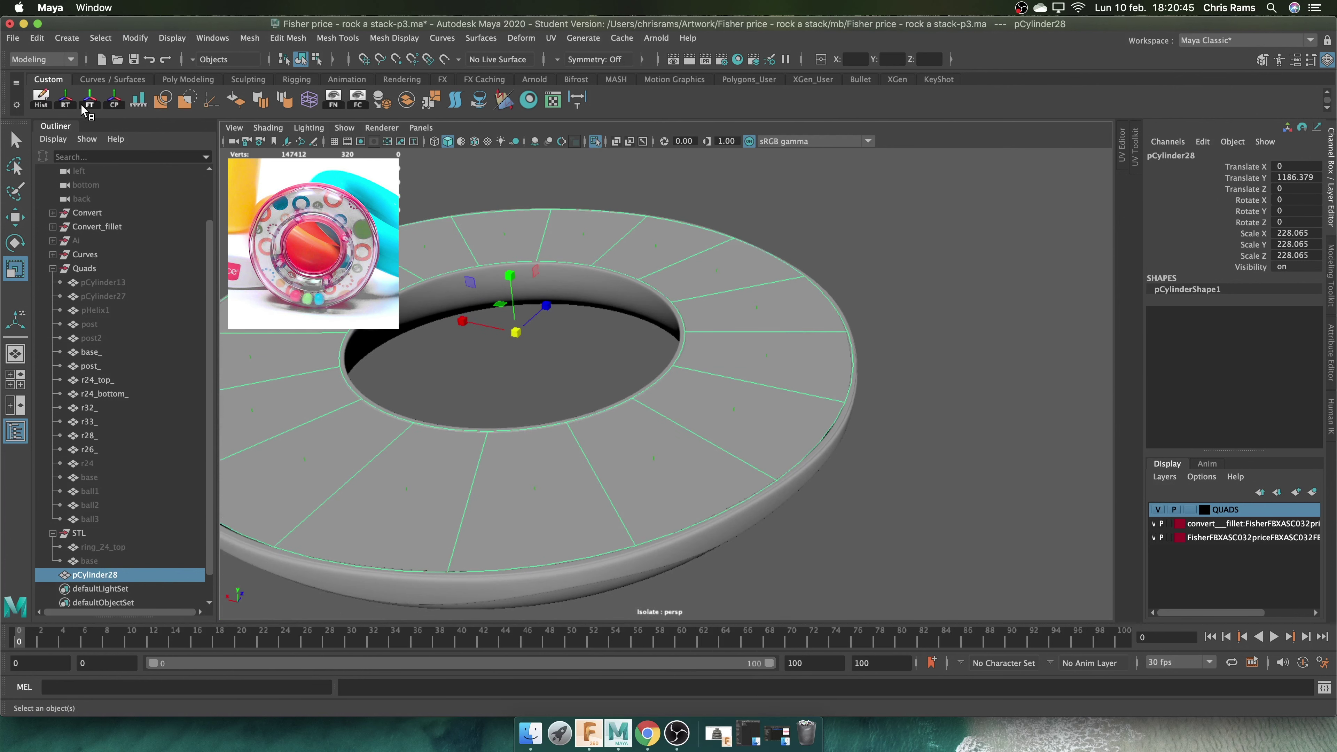